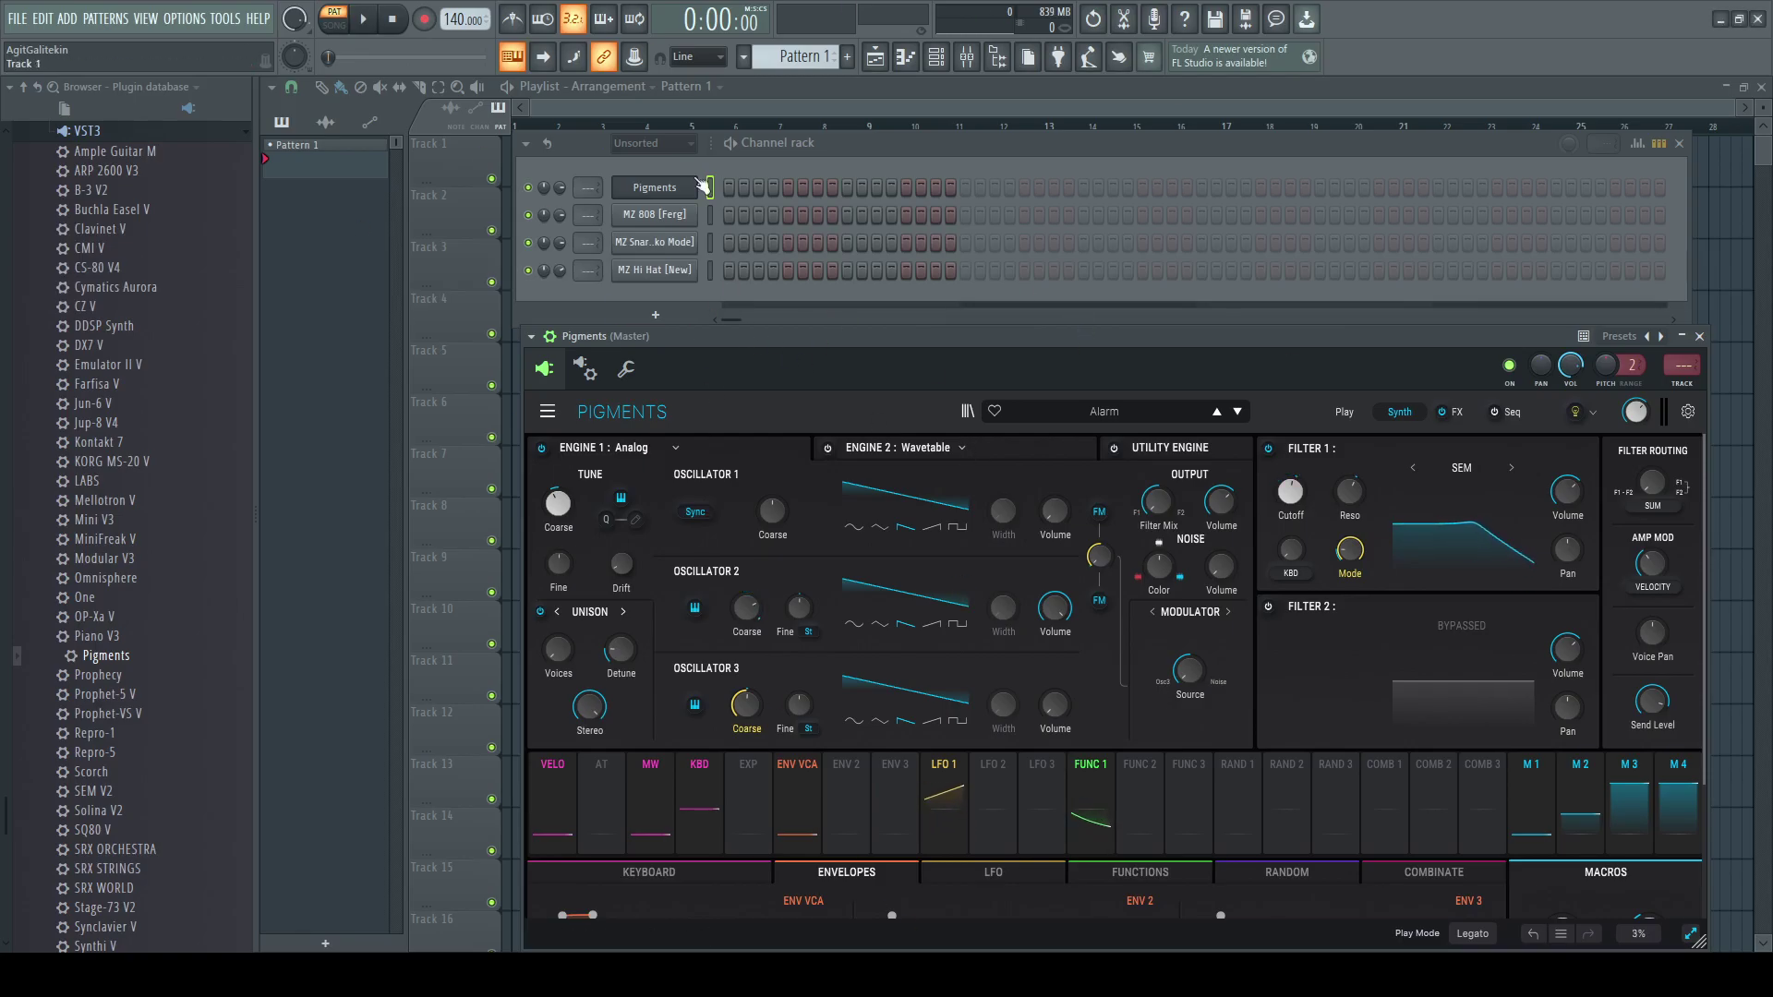
# - Audition the Pigments presets from Alarm through Alpha Gunner to Along the Vibe, ignoring the missing samples
pyautogui.moveTo(1409, 352); pyautogui.dragTo(1398, 336)
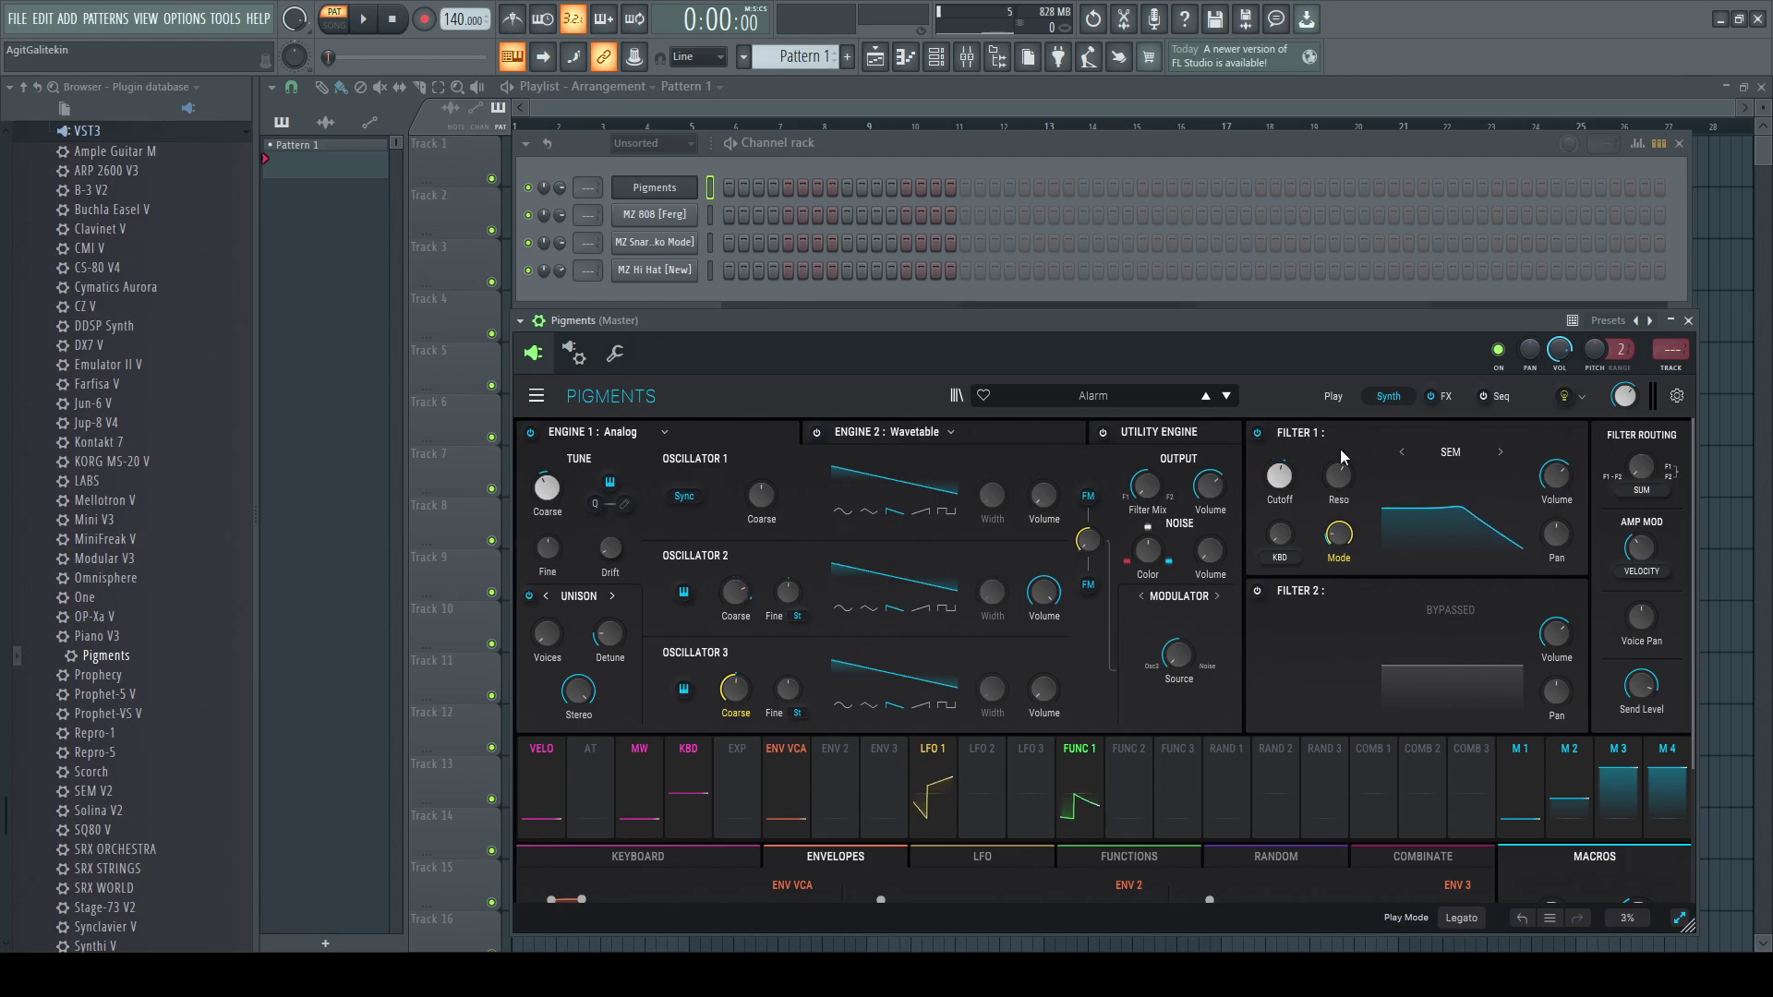
pyautogui.press('c')
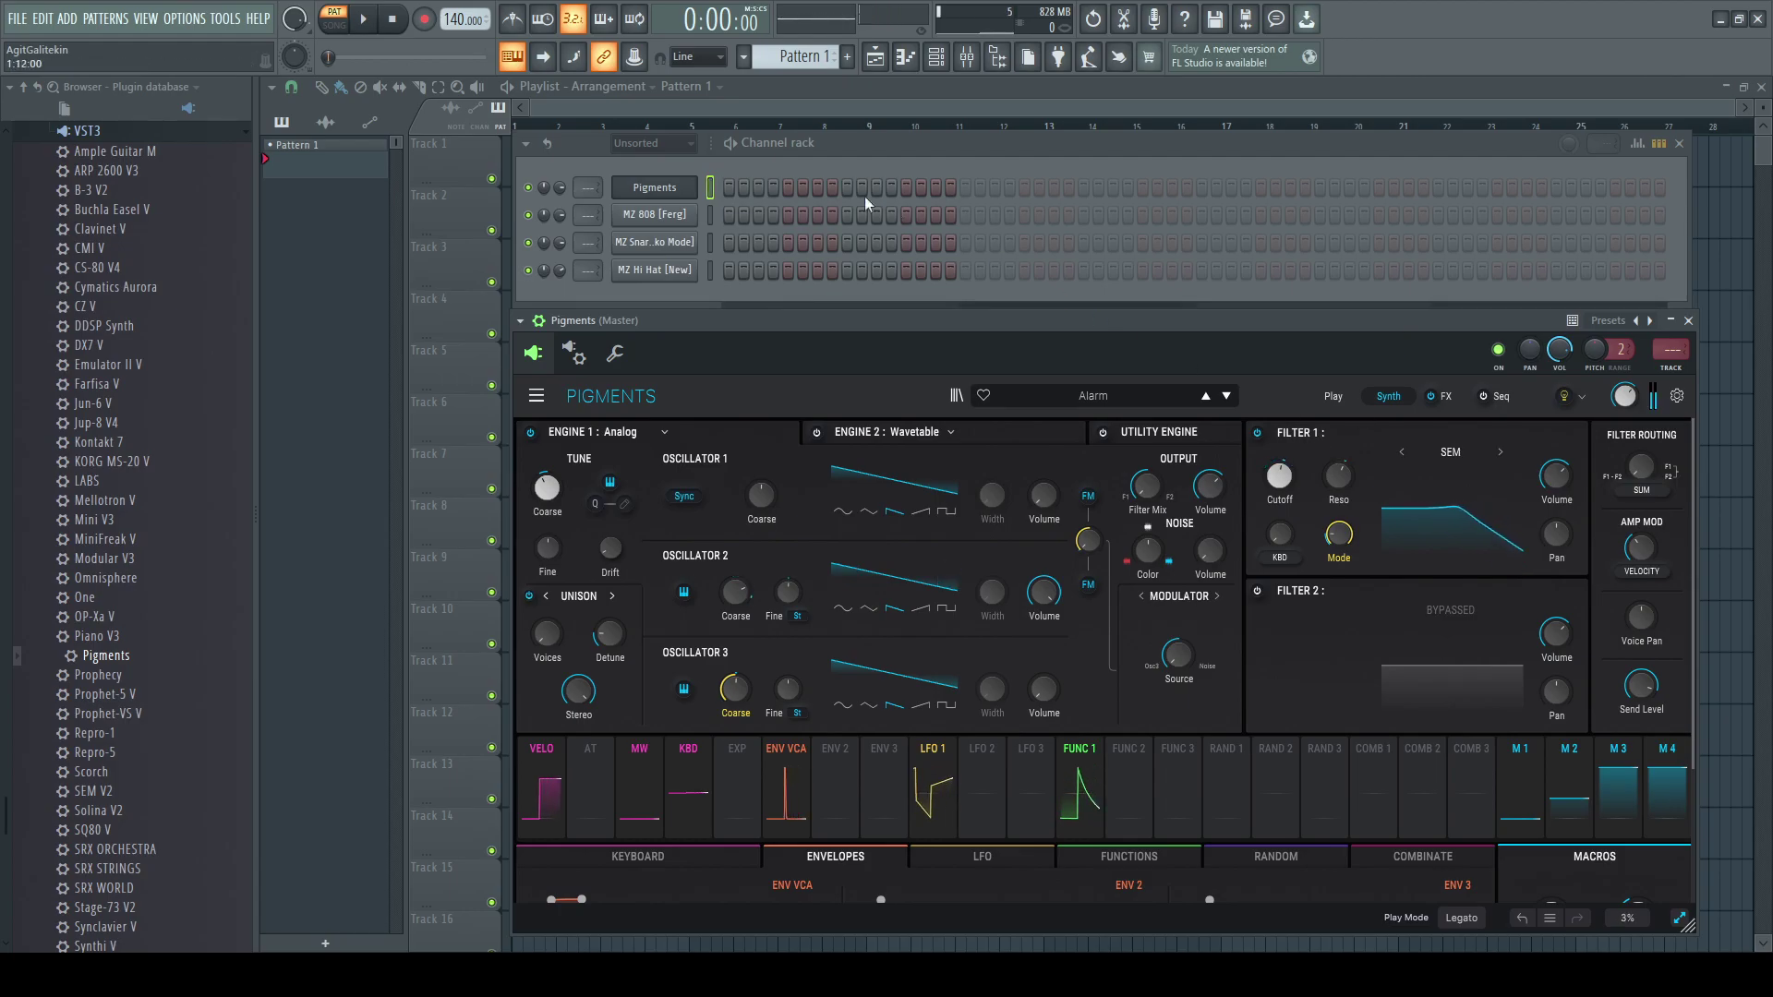
pyautogui.moveTo(790, 325); pyautogui.dragTo(770, 306)
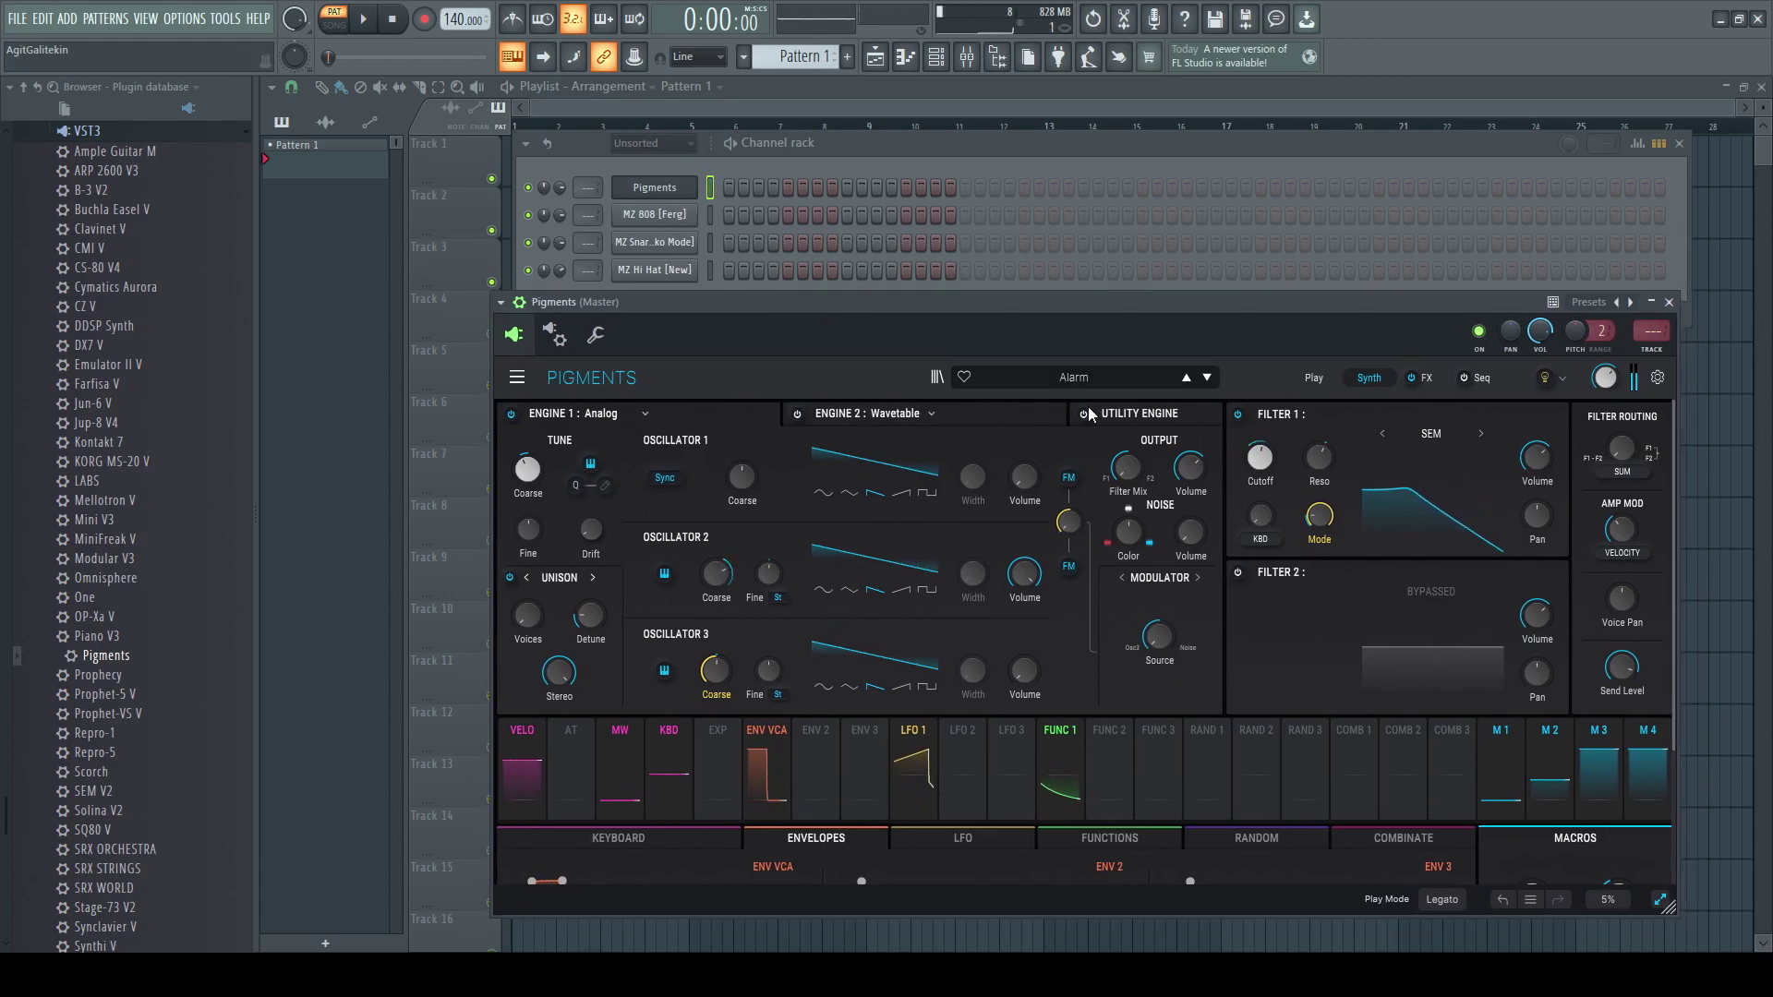
pyautogui.click(1206, 378)
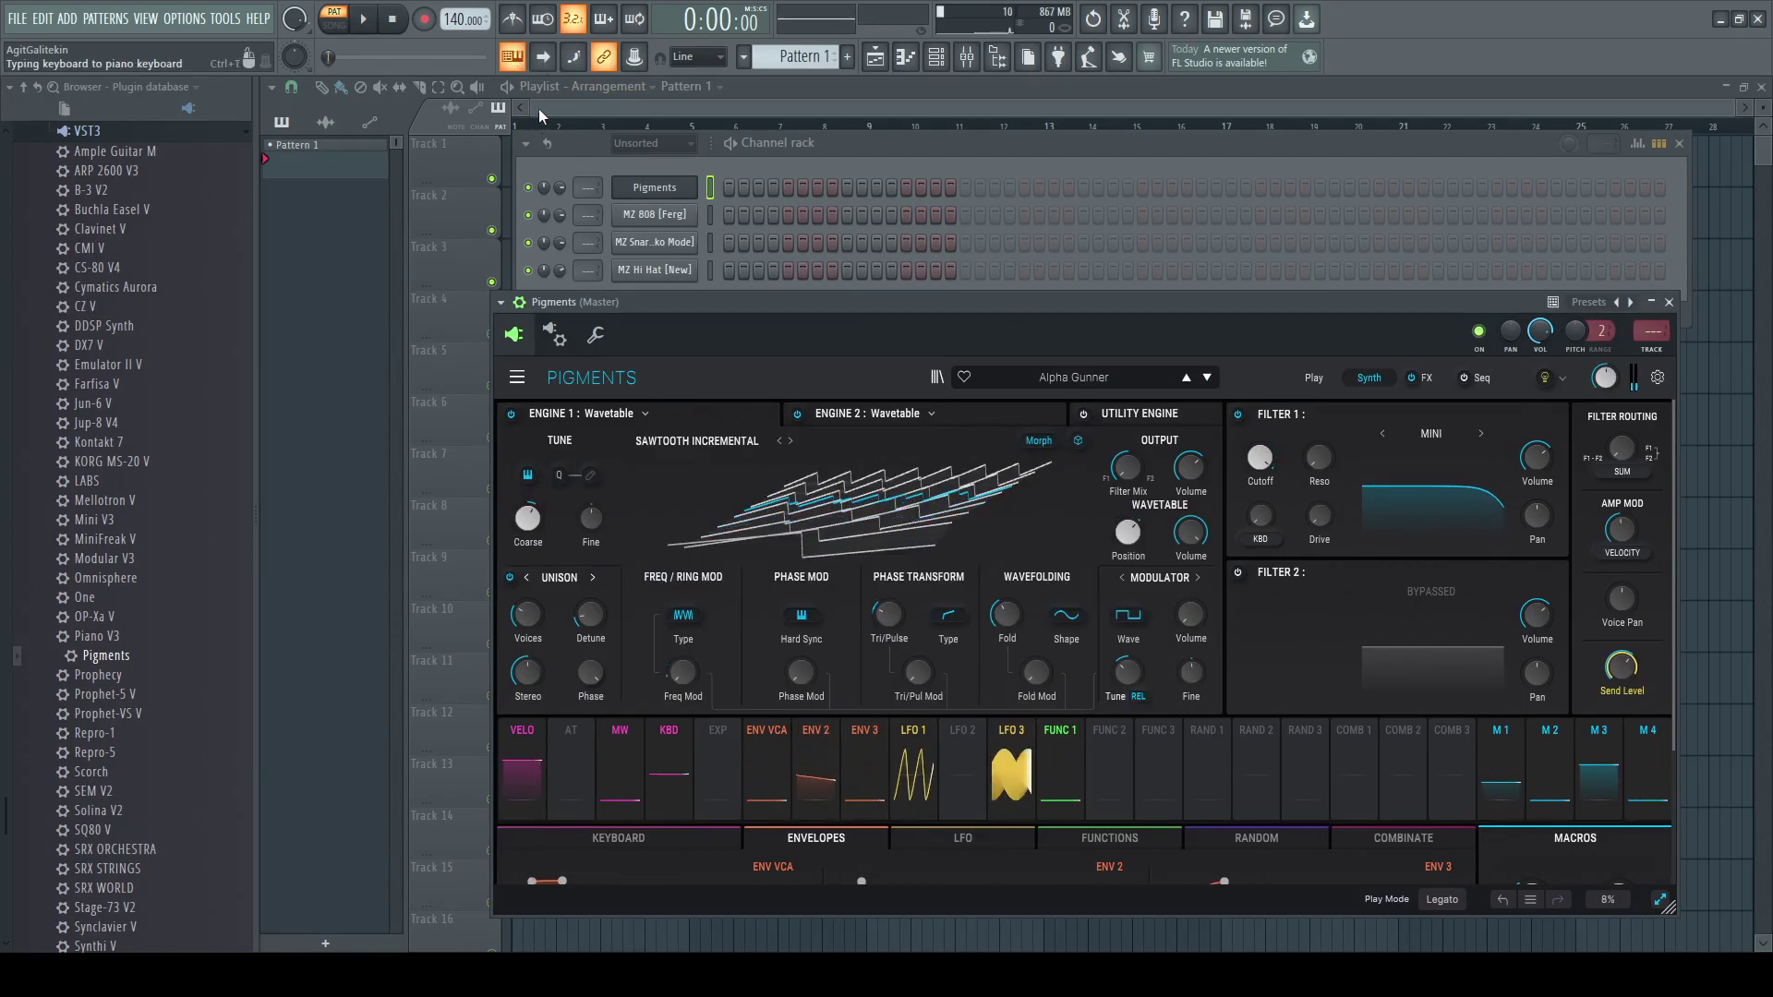
pyautogui.click(1207, 378)
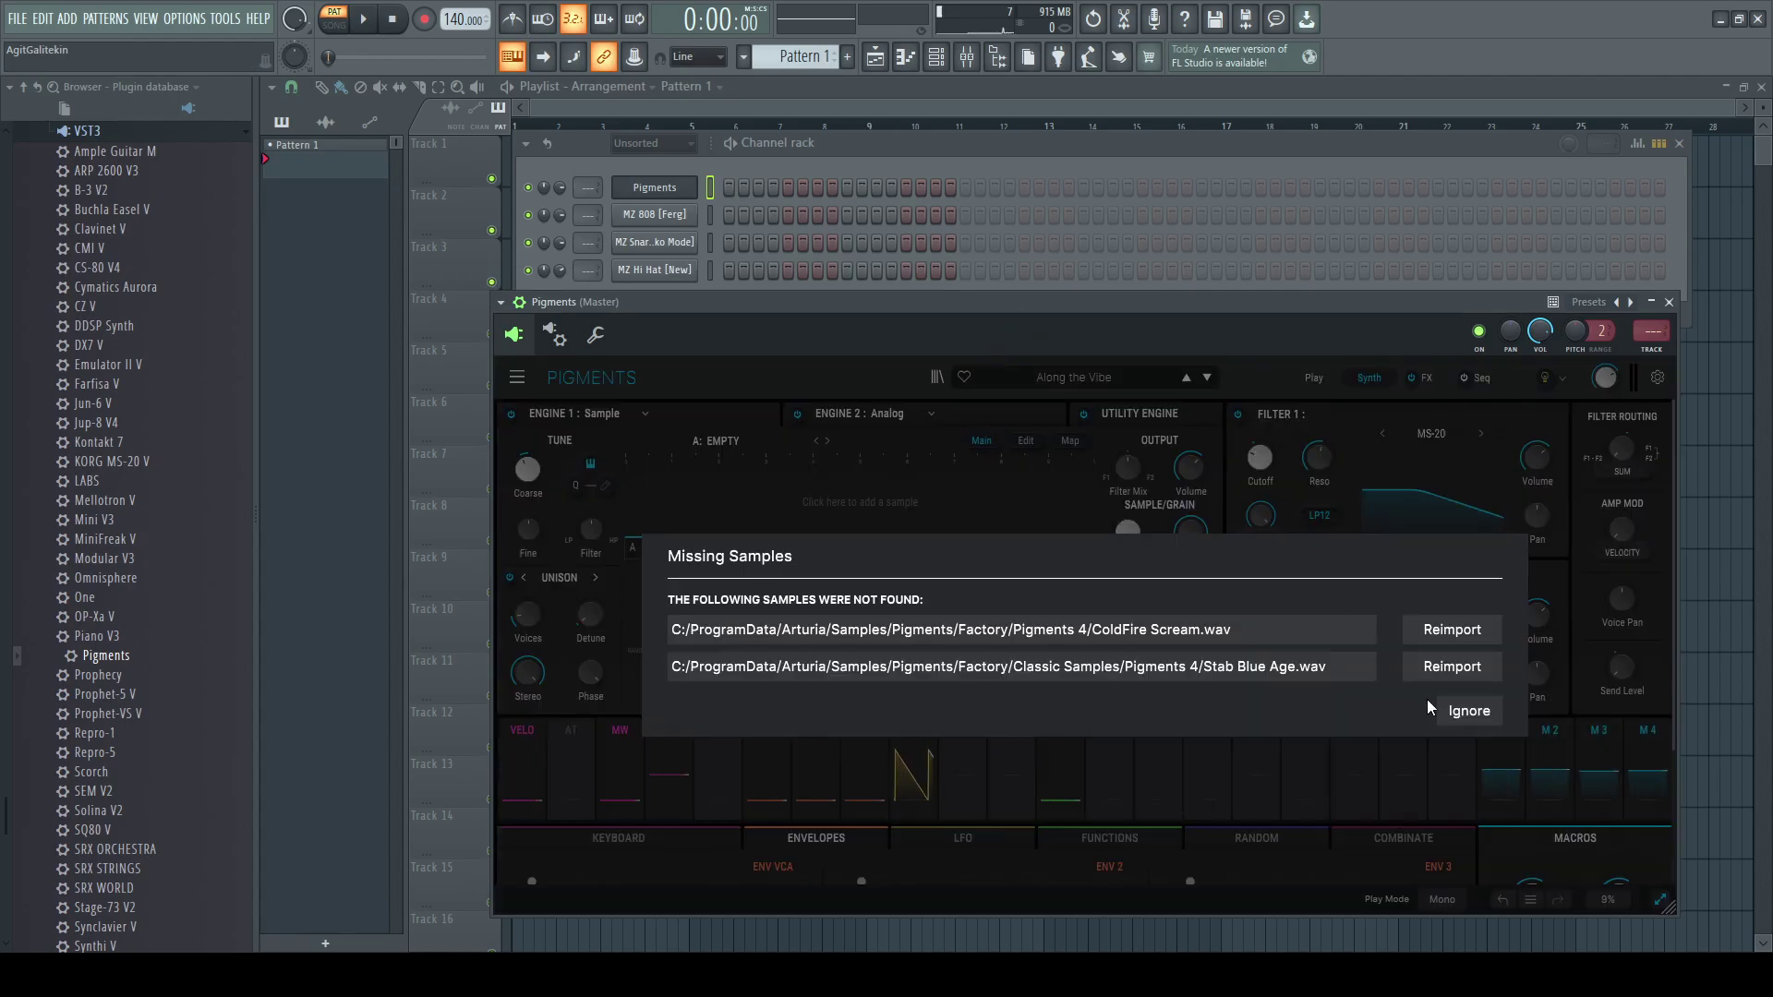
pyautogui.click(1477, 657)
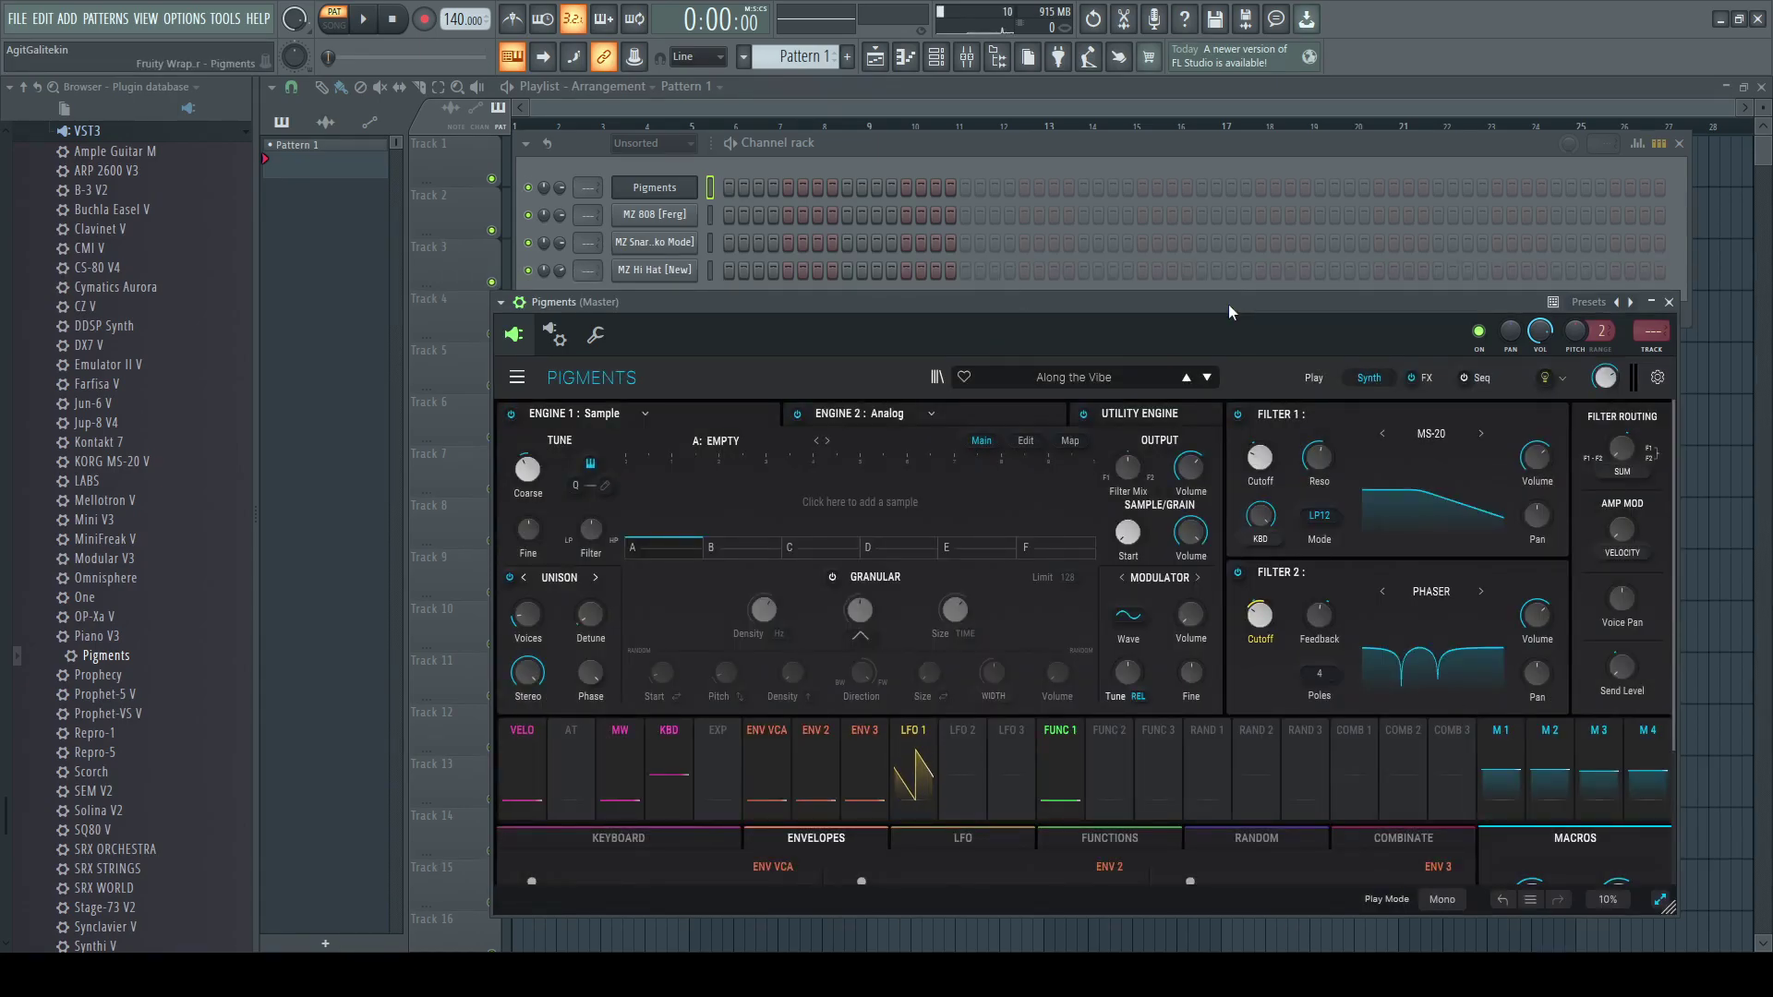
# - Step onward to the Altered Alterboy and Ambient Bi-timbral presets and play test notes on them
pyautogui.click(1212, 384)
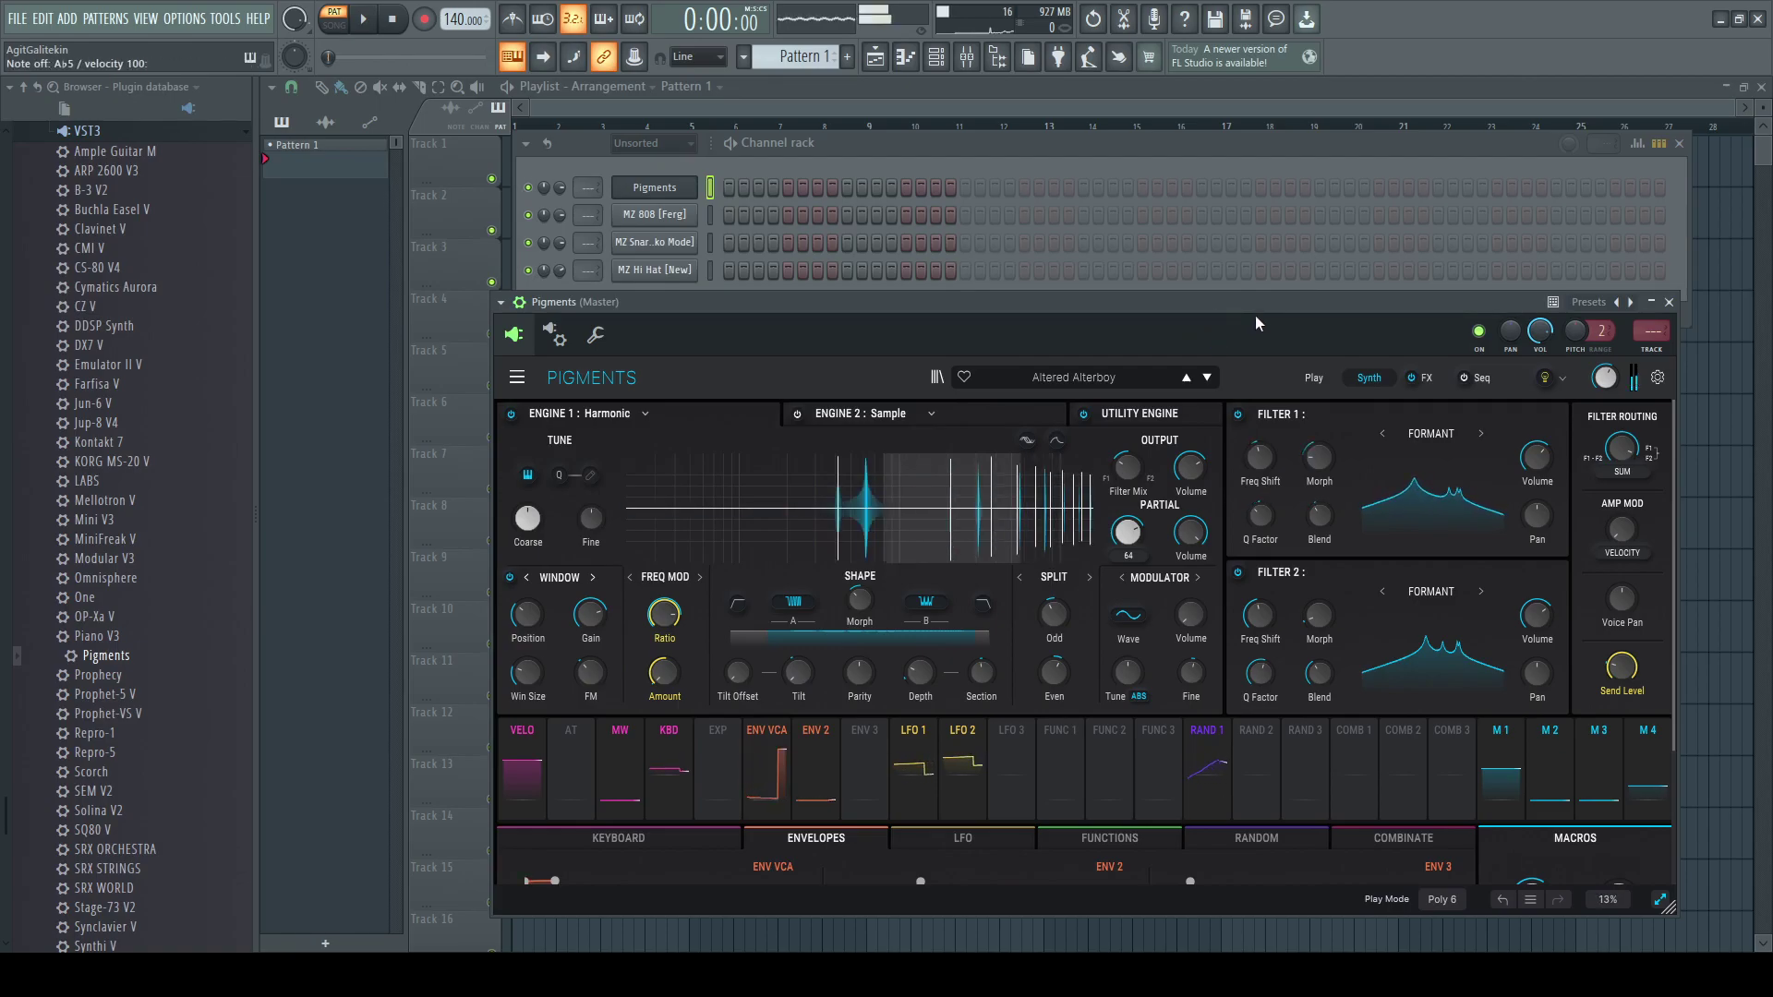
pyautogui.click(1207, 378)
pyautogui.press('s')
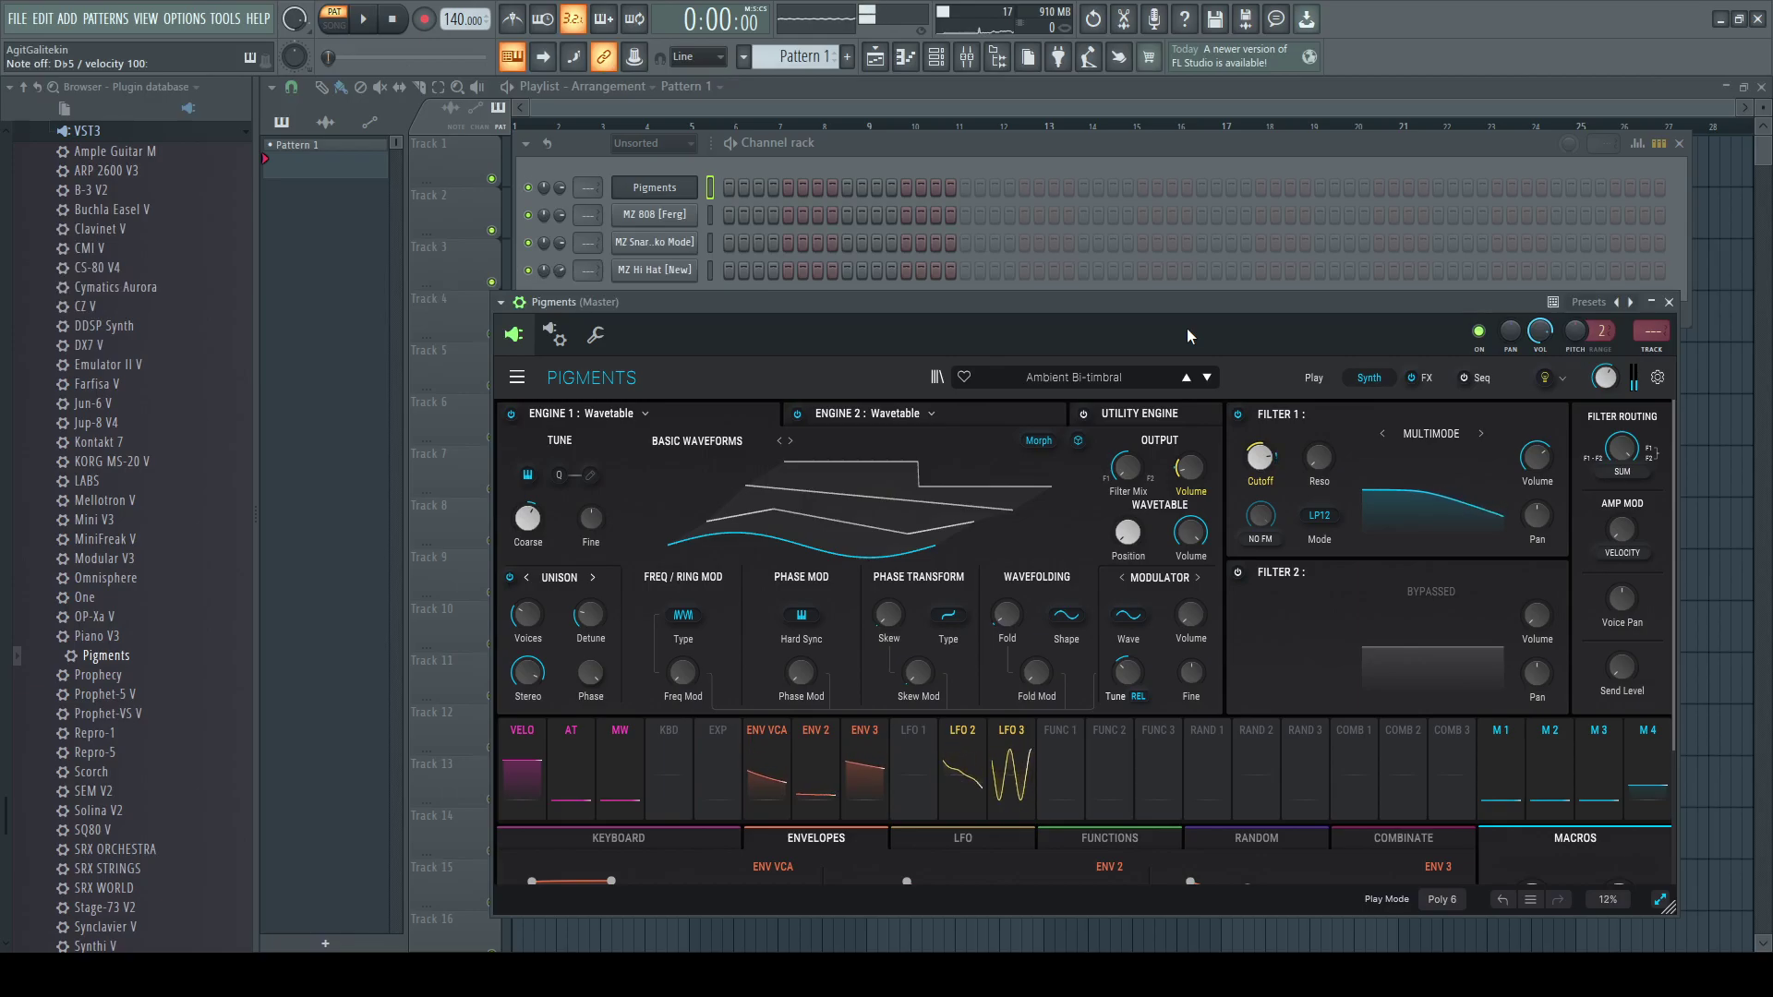
pyautogui.press('d')
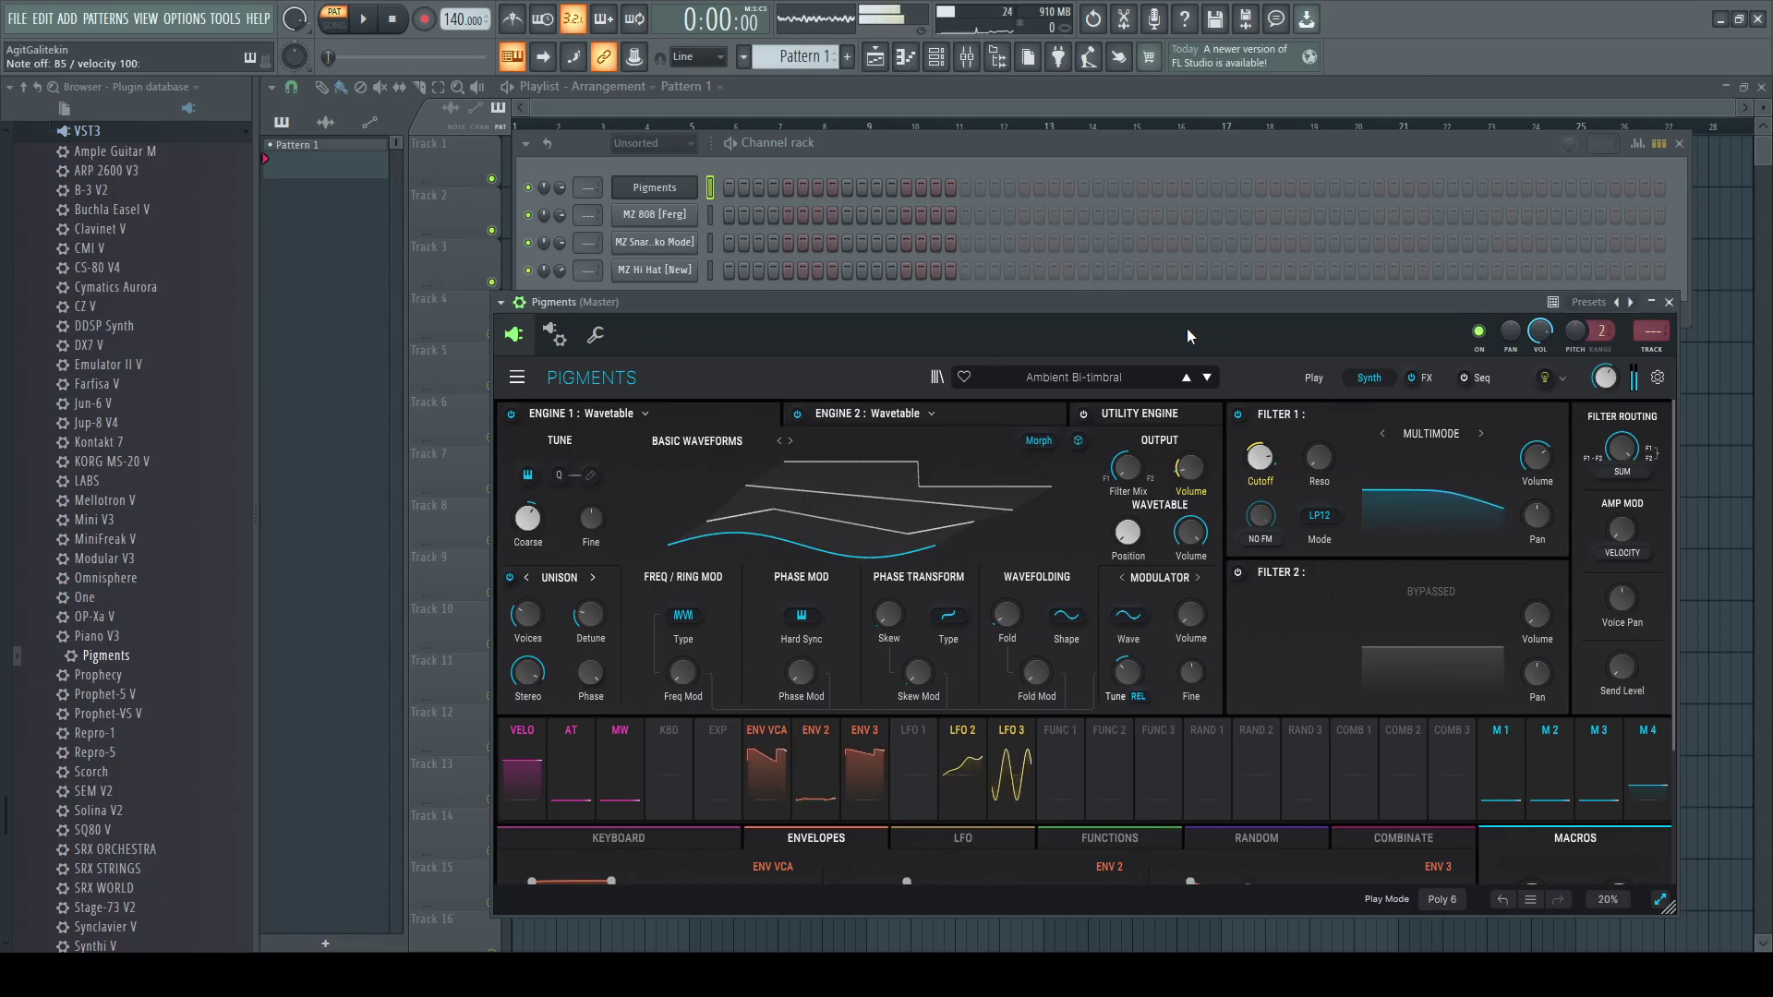
# - Play a few notes on Ambient Bi-timbral and set Engine 1's Filter Mix to about 0.43
pyautogui.moveTo(905, 352); pyautogui.dragTo(908, 324)
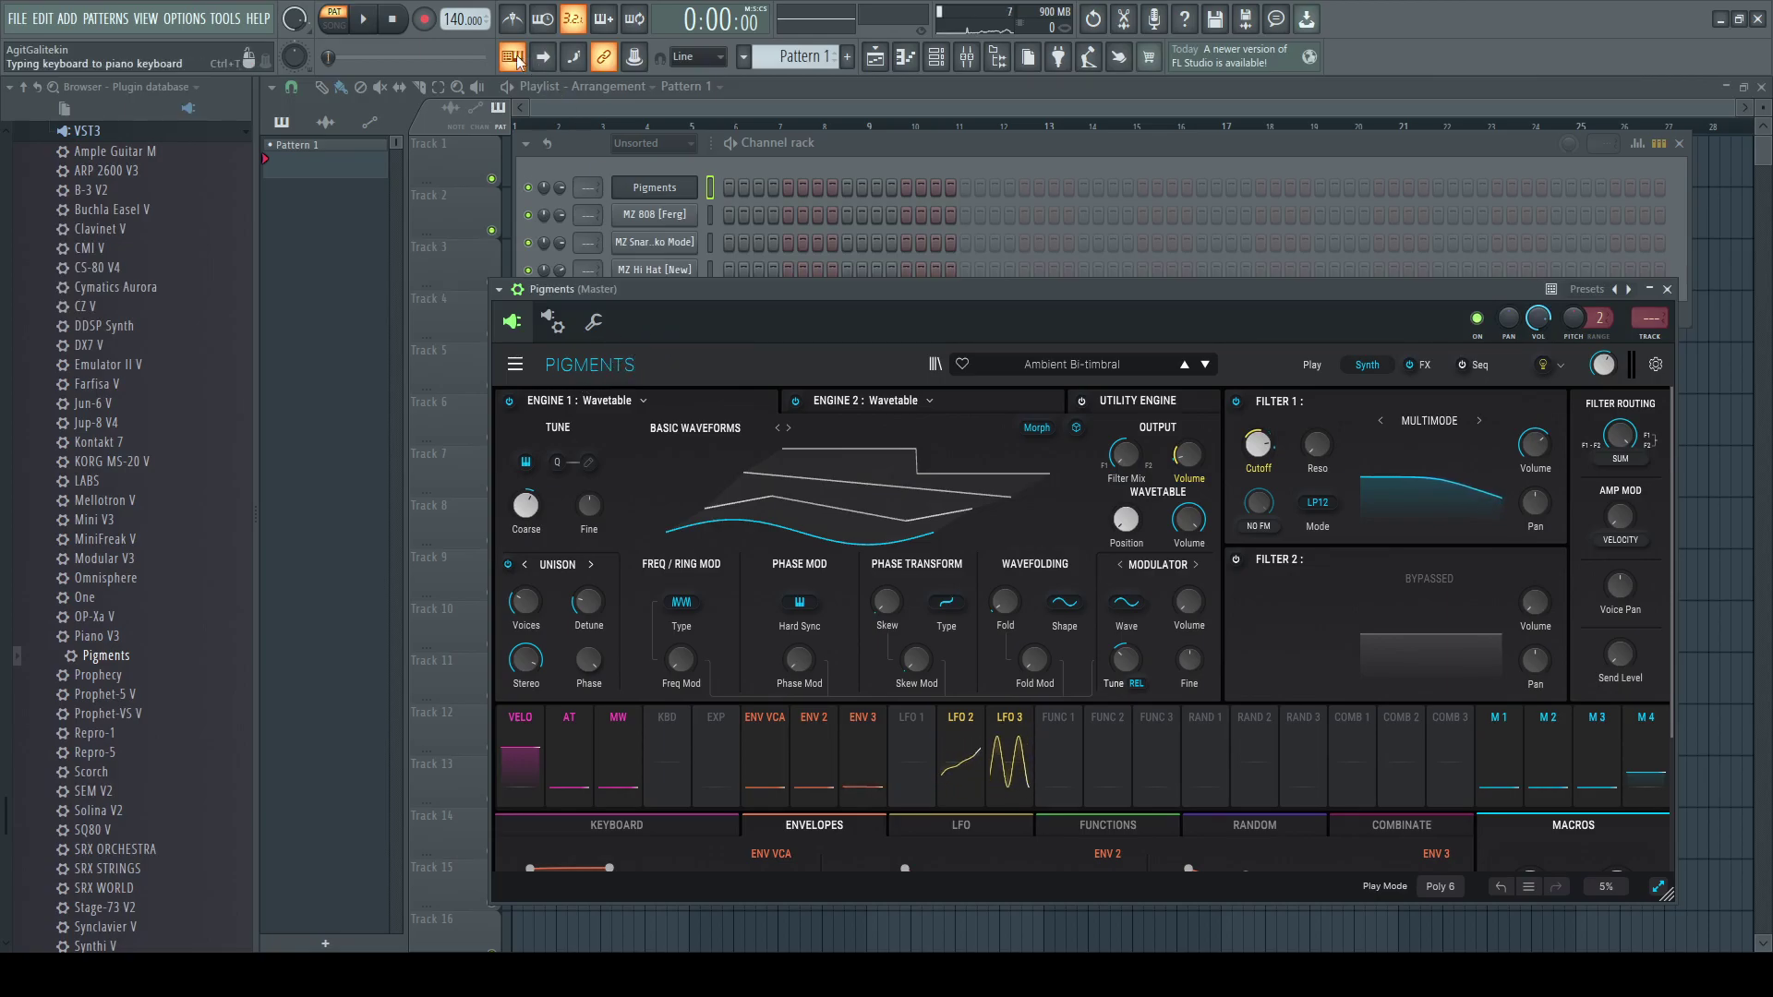
pyautogui.press('h')
pyautogui.press('j')
pyautogui.press('l')
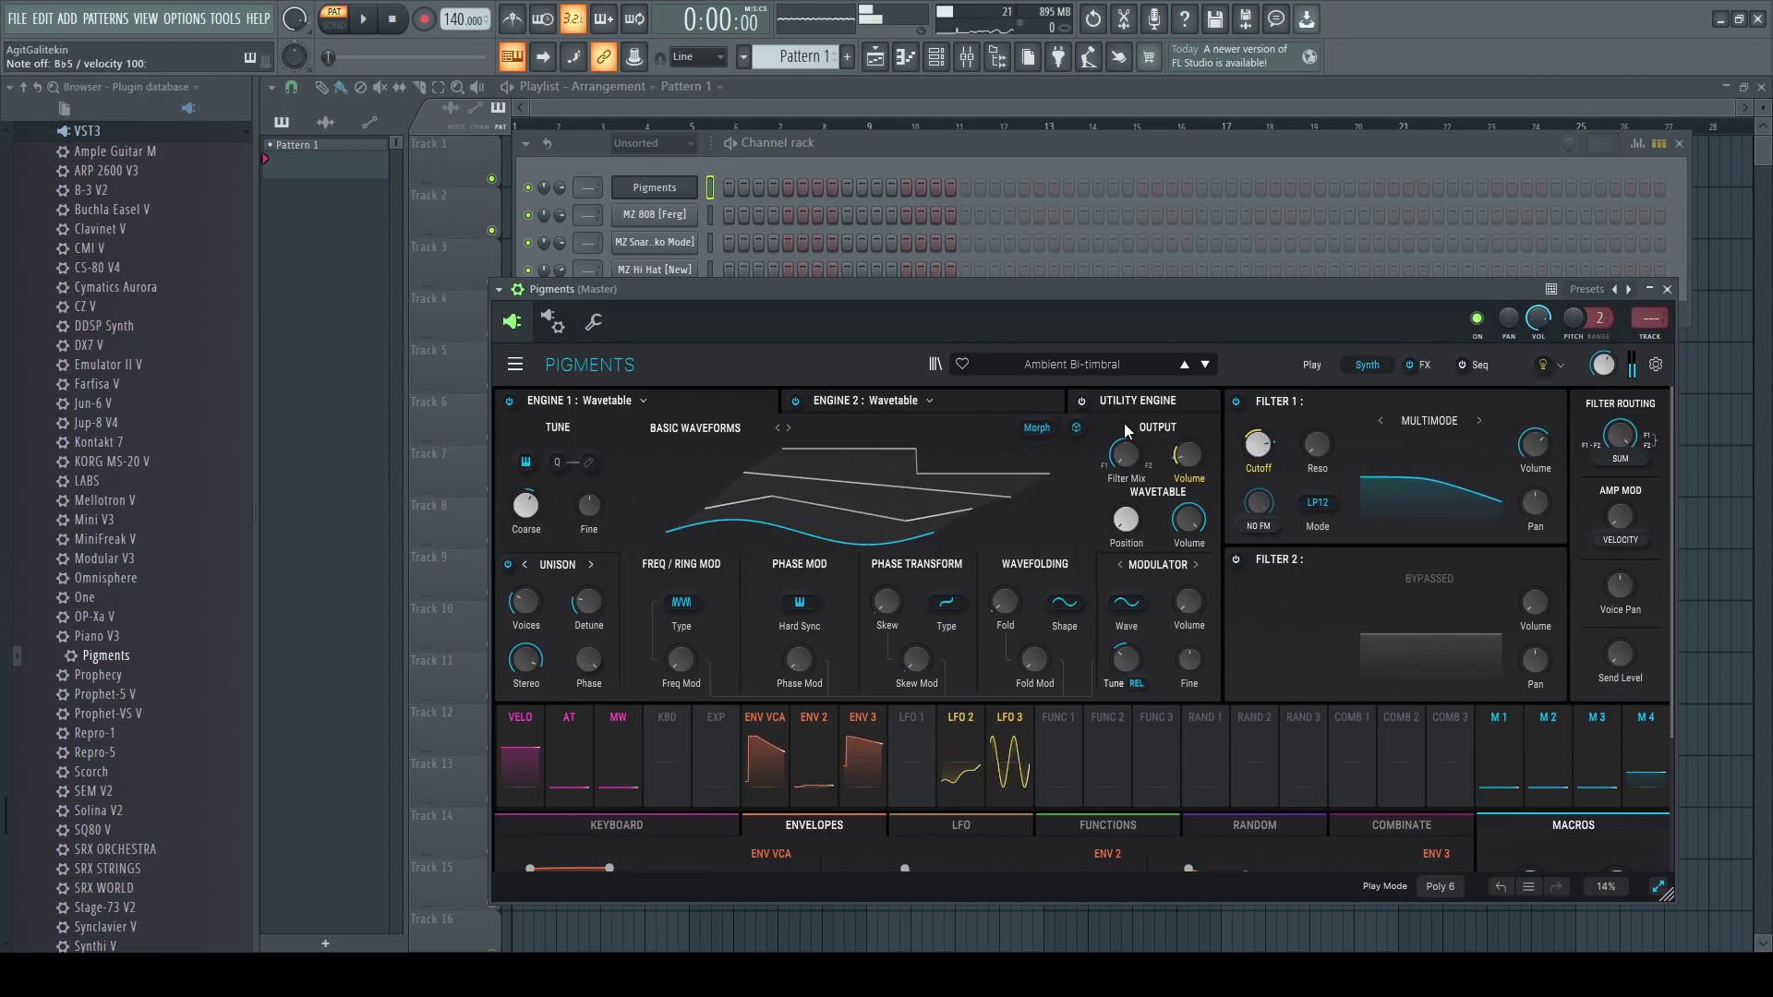
pyautogui.moveTo(1124, 452); pyautogui.dragTo(1123, 441)
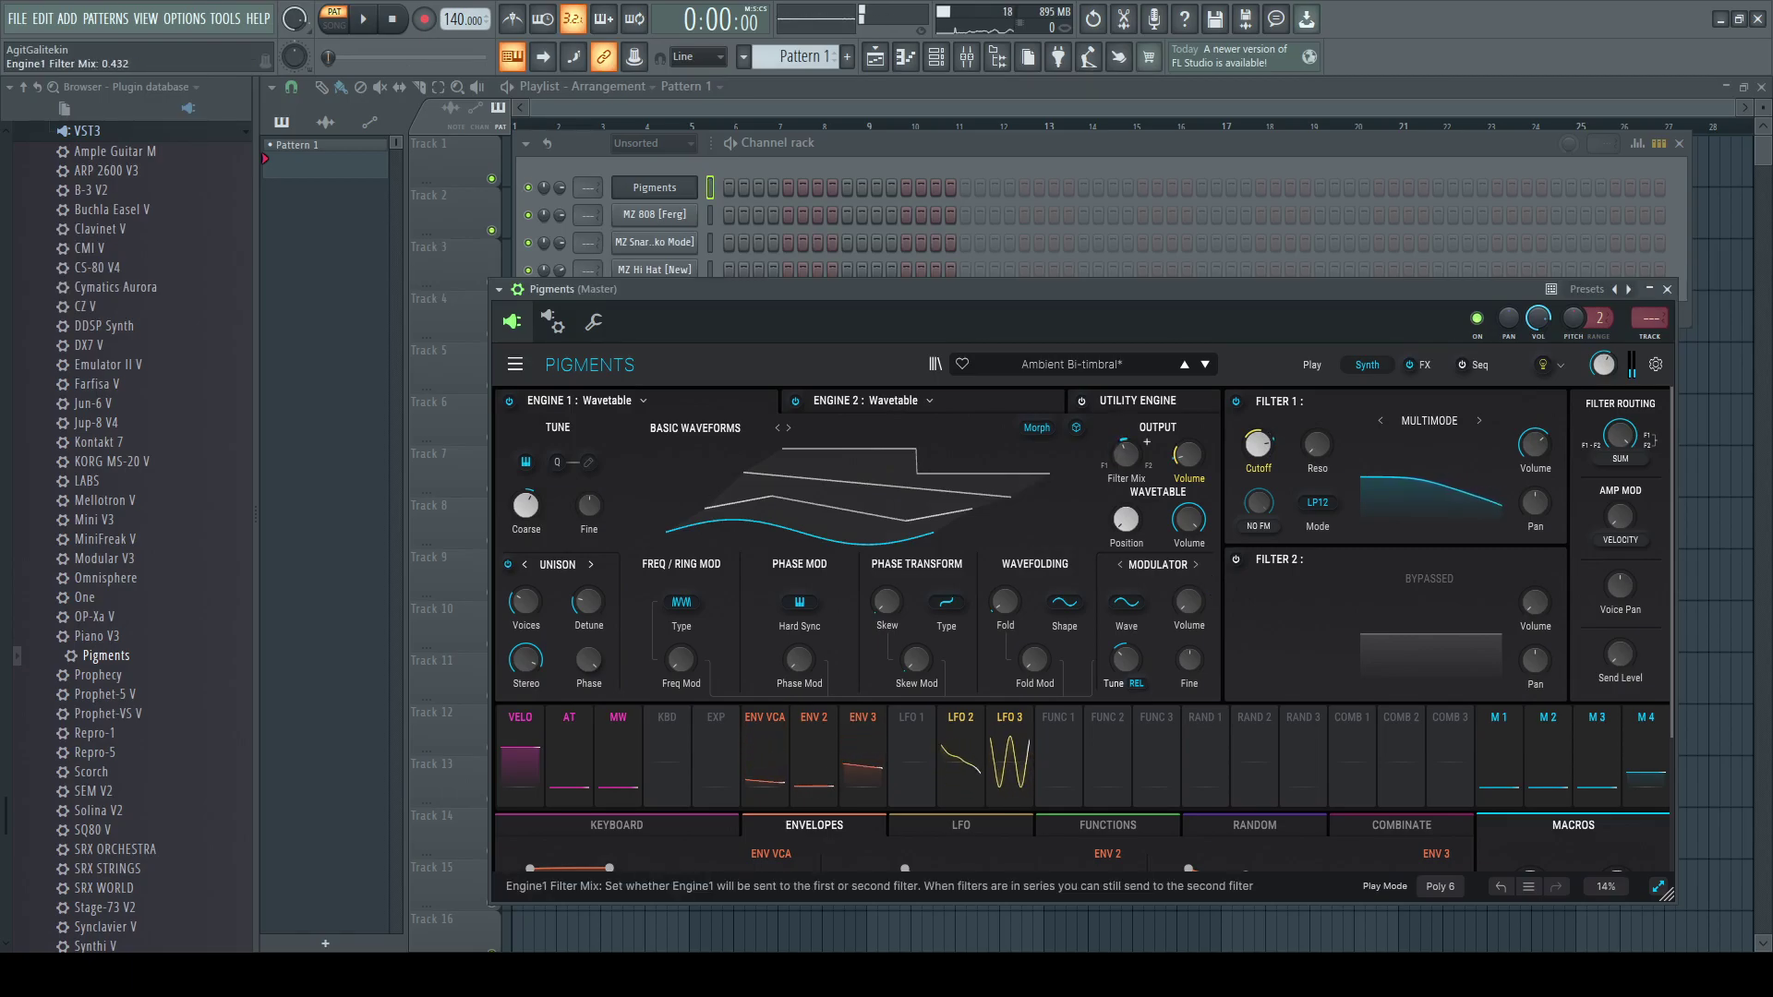
pyautogui.press('h')
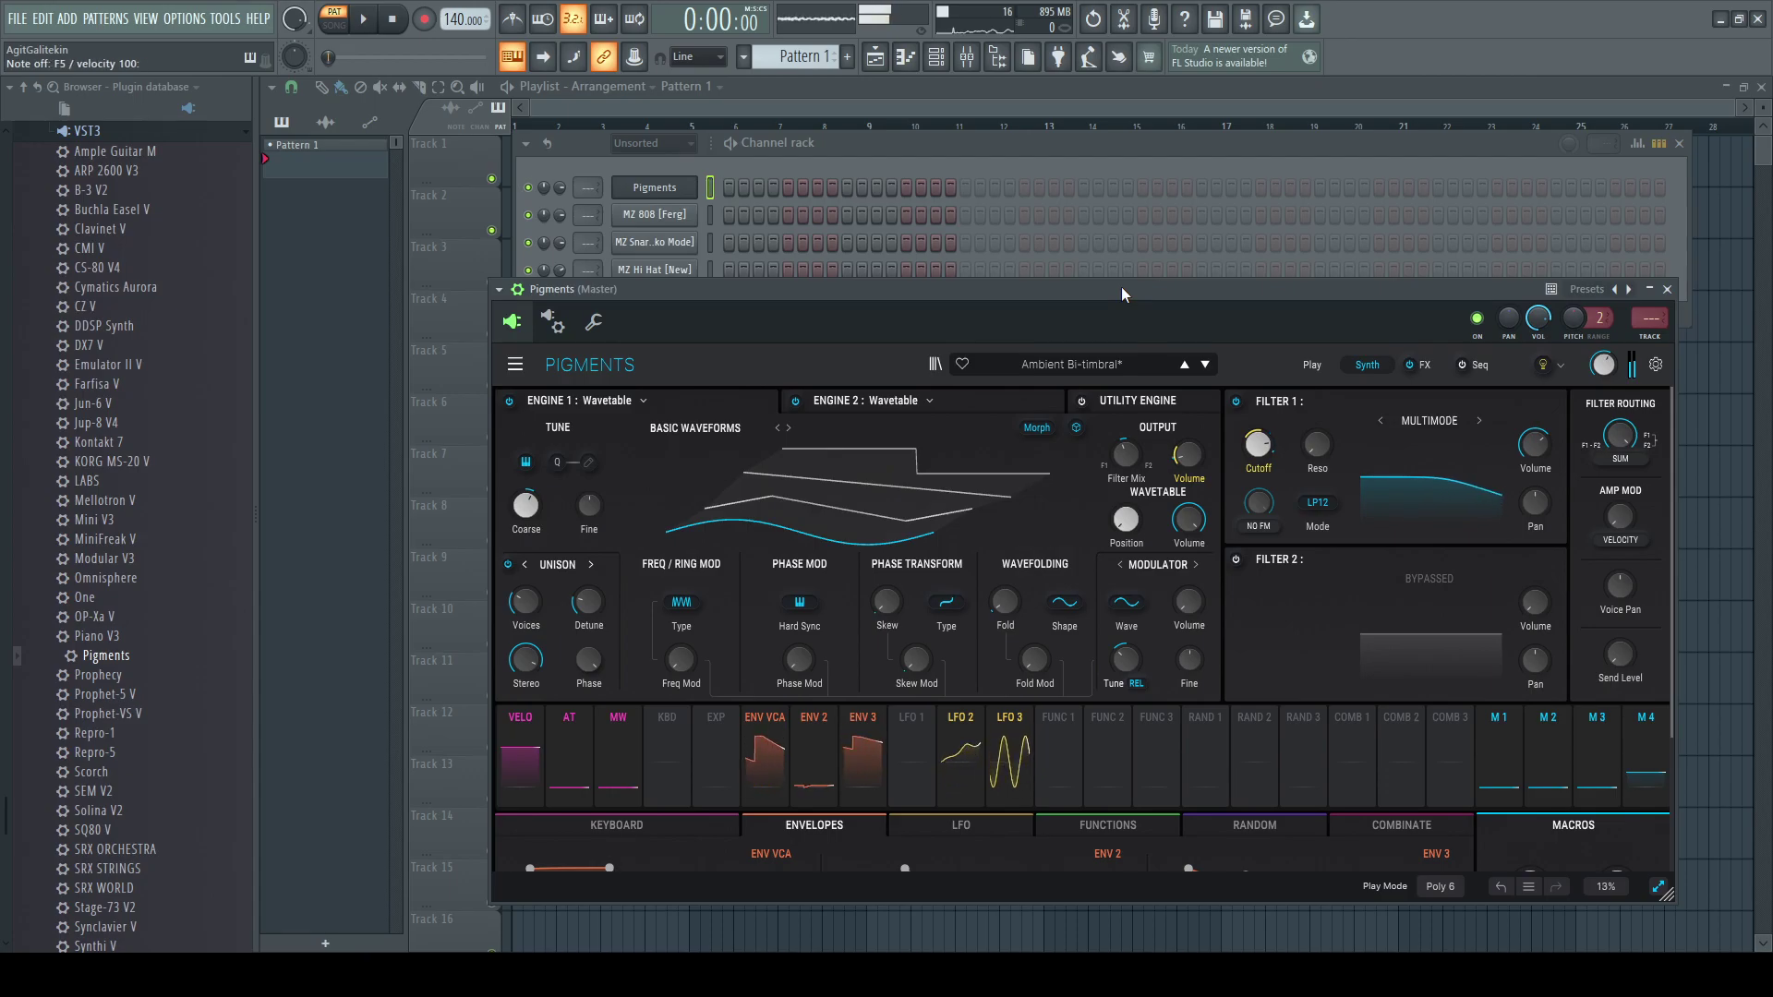
# - Audition the Analog Unison and Another One Bells The Dust presets with a few test notes
pyautogui.click(1205, 364)
pyautogui.click(1204, 364)
pyautogui.press('d')
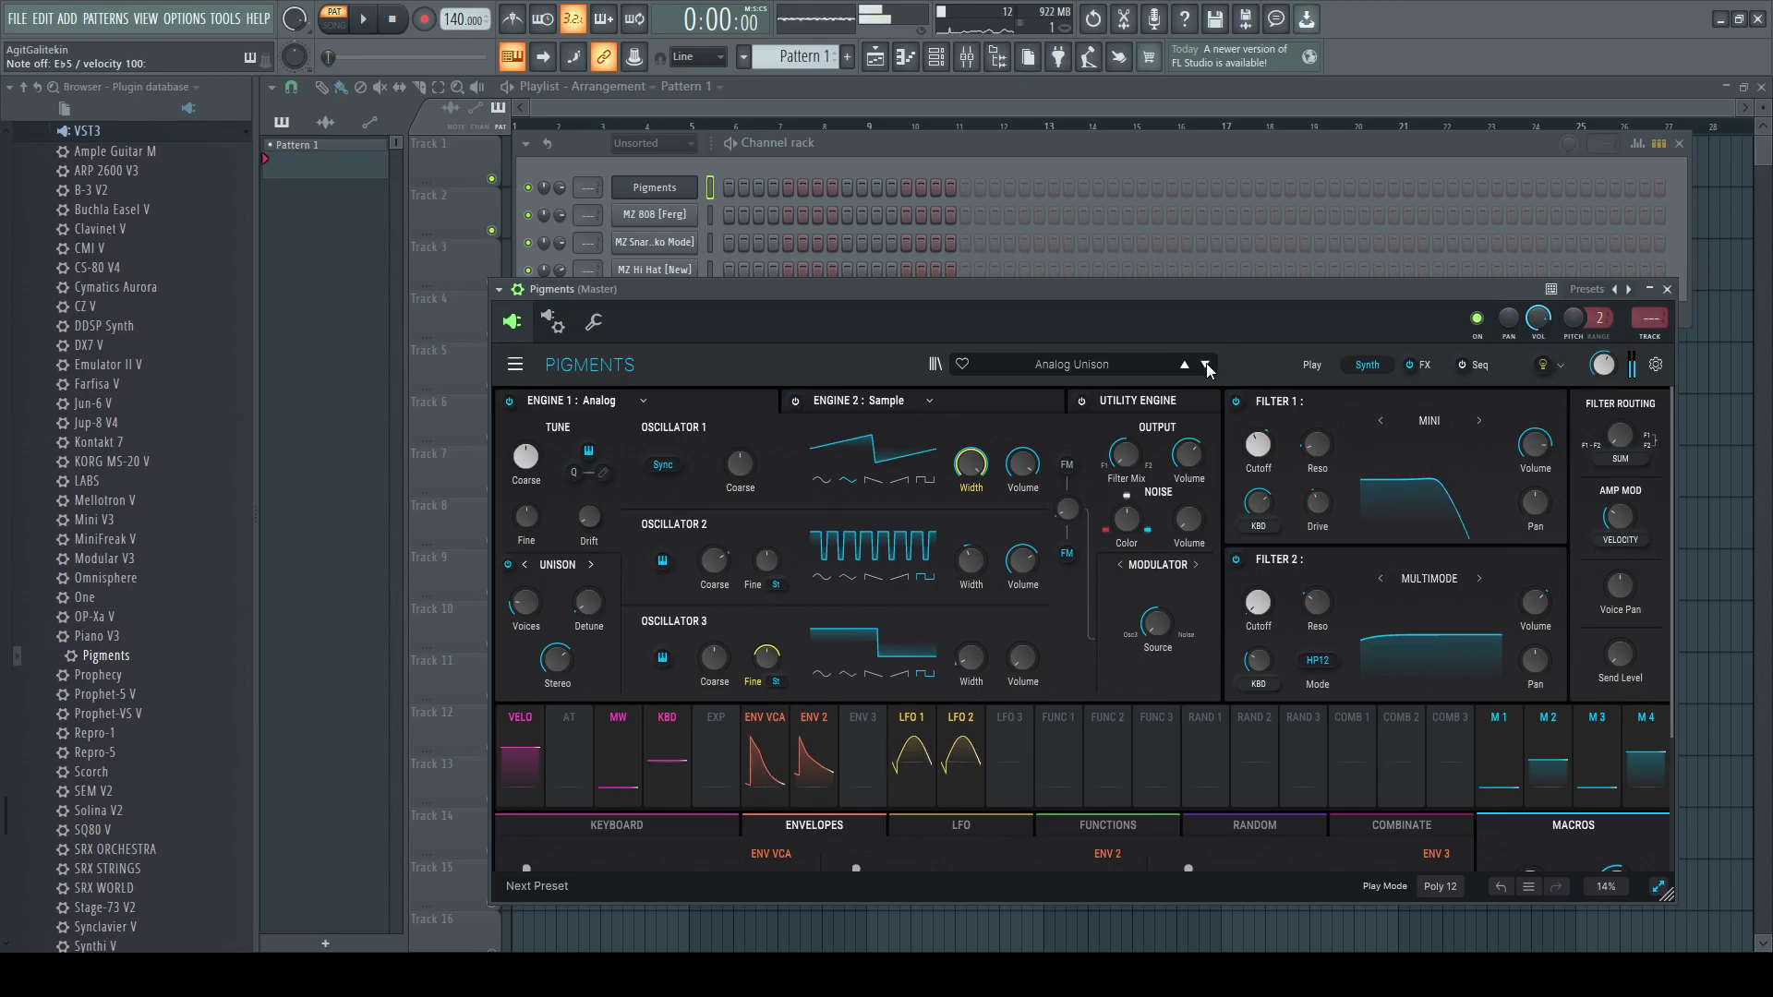
pyautogui.click(1205, 364)
pyautogui.press('g')
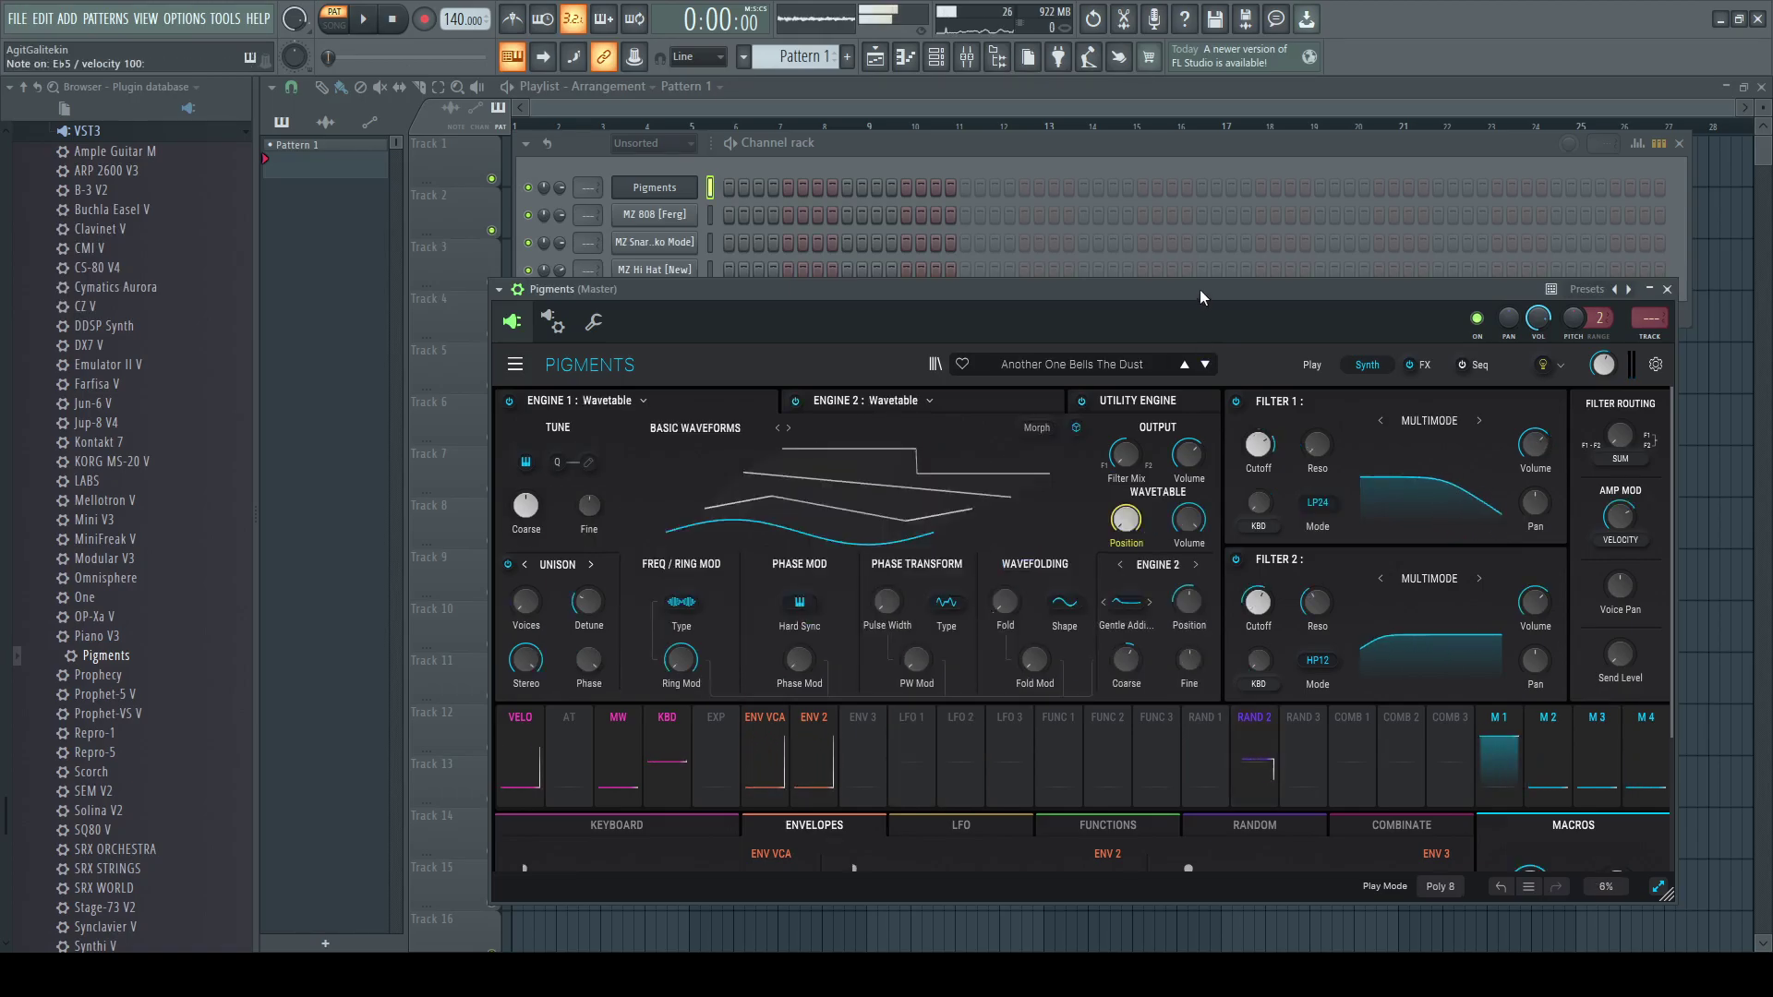
pyautogui.press('g')
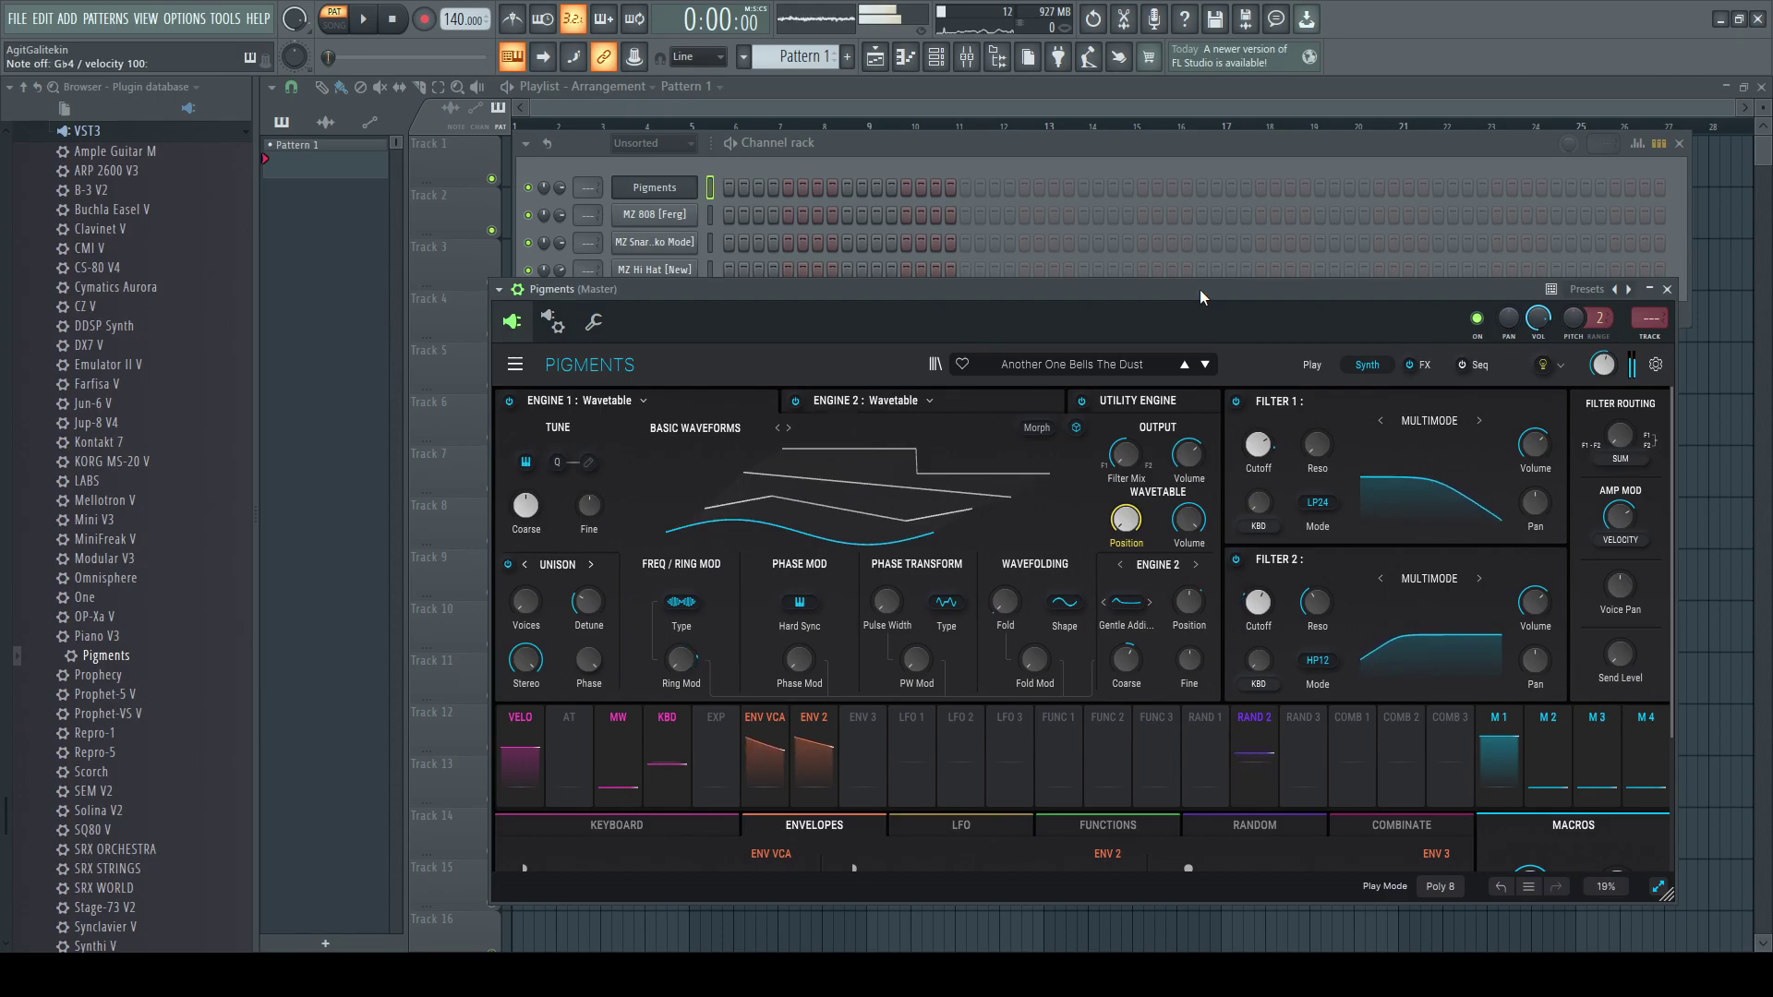
pyautogui.press('7')
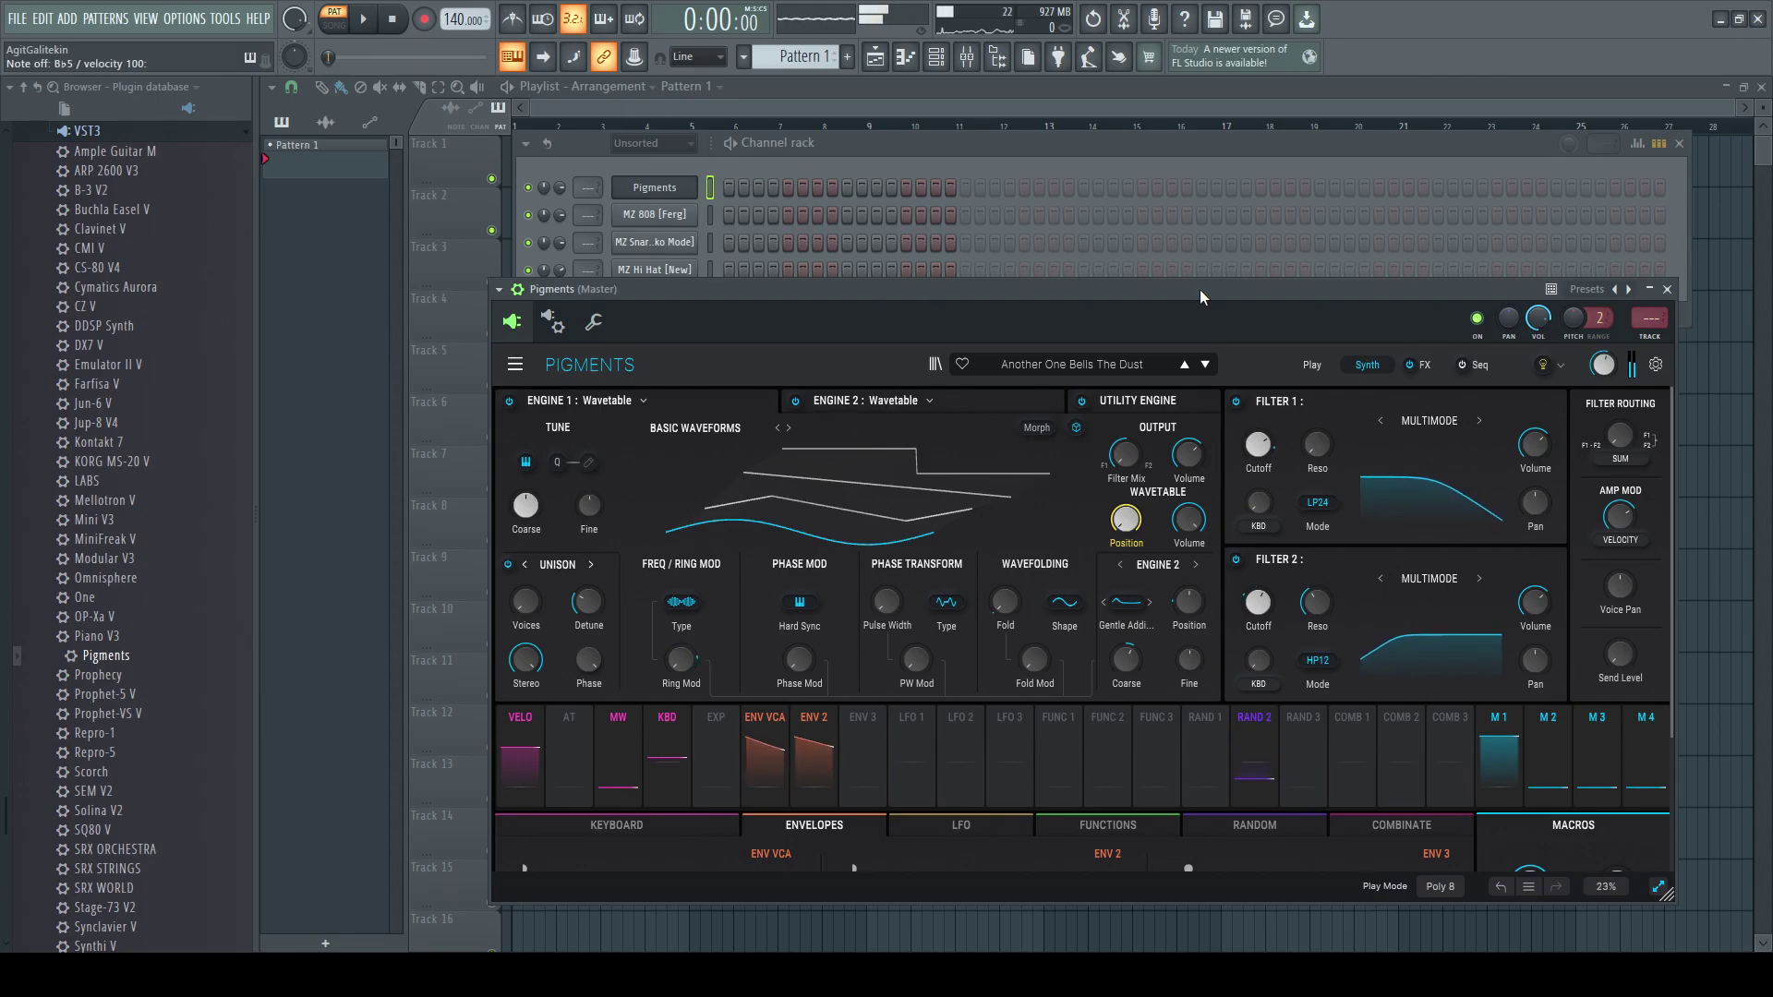
# - Advance through the presets to Arcalogue and Ascending EP, playing test notes on each
pyautogui.click(1205, 364)
pyautogui.press('3')
pyautogui.click(1204, 364)
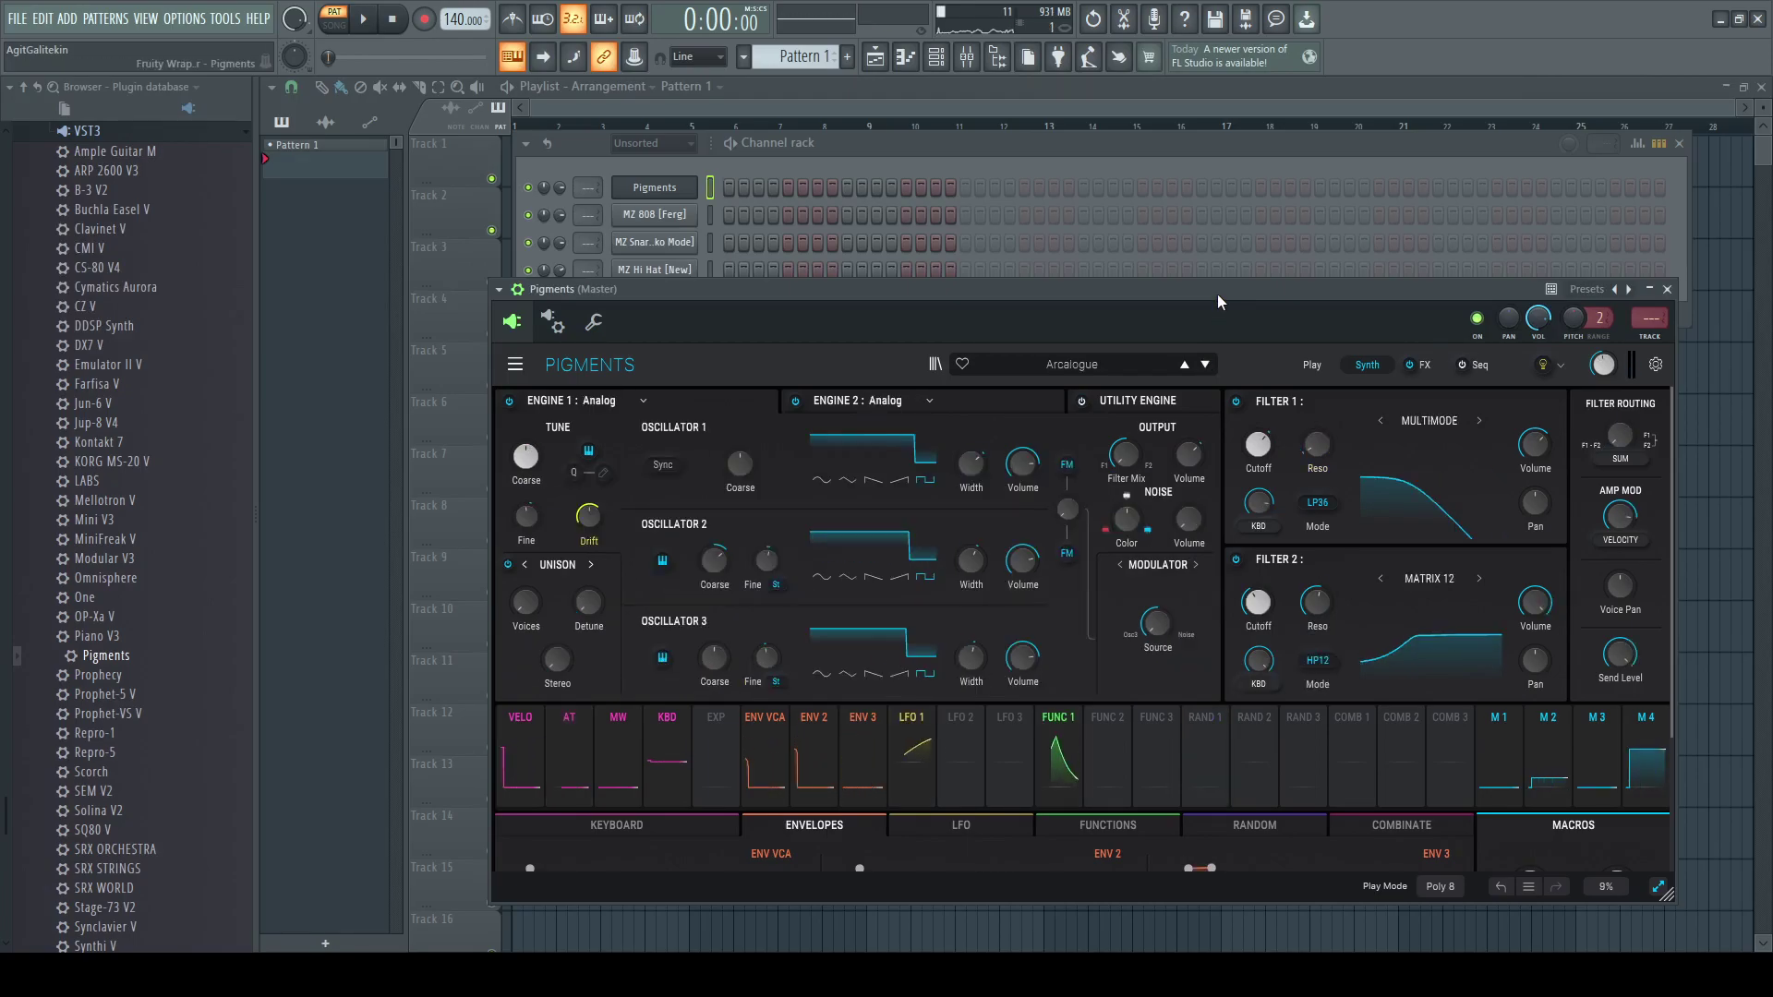
pyautogui.press('3')
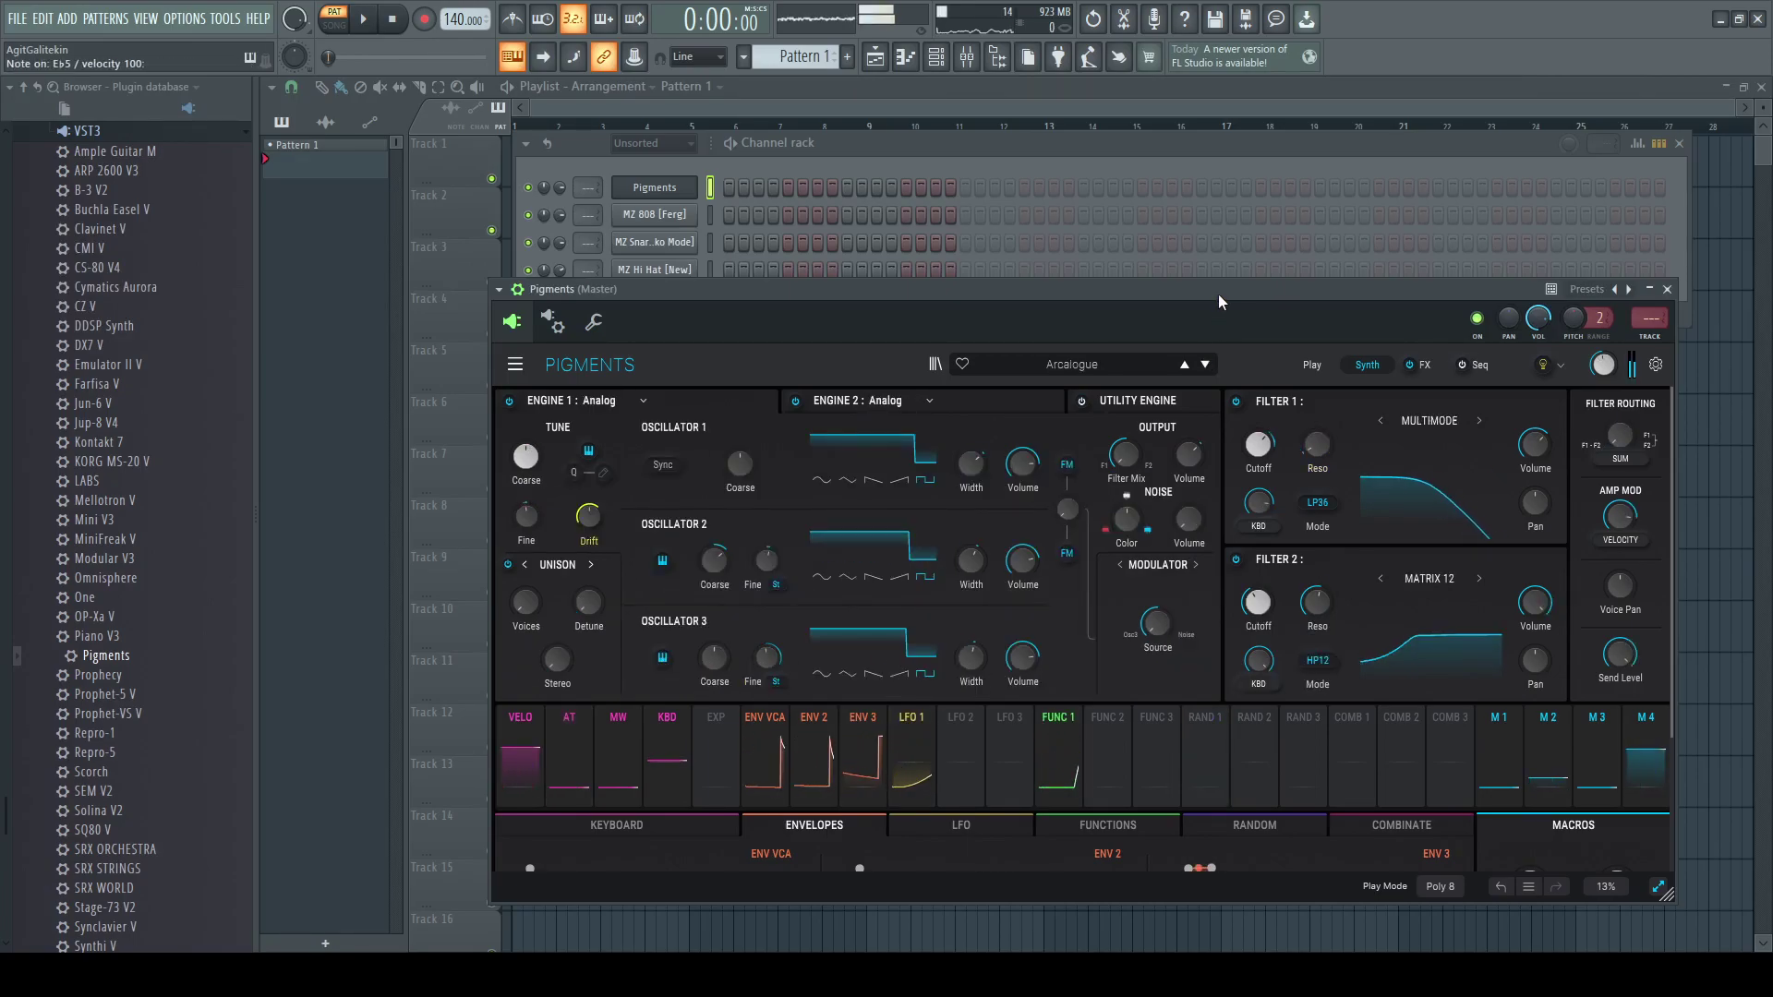
pyautogui.press('6')
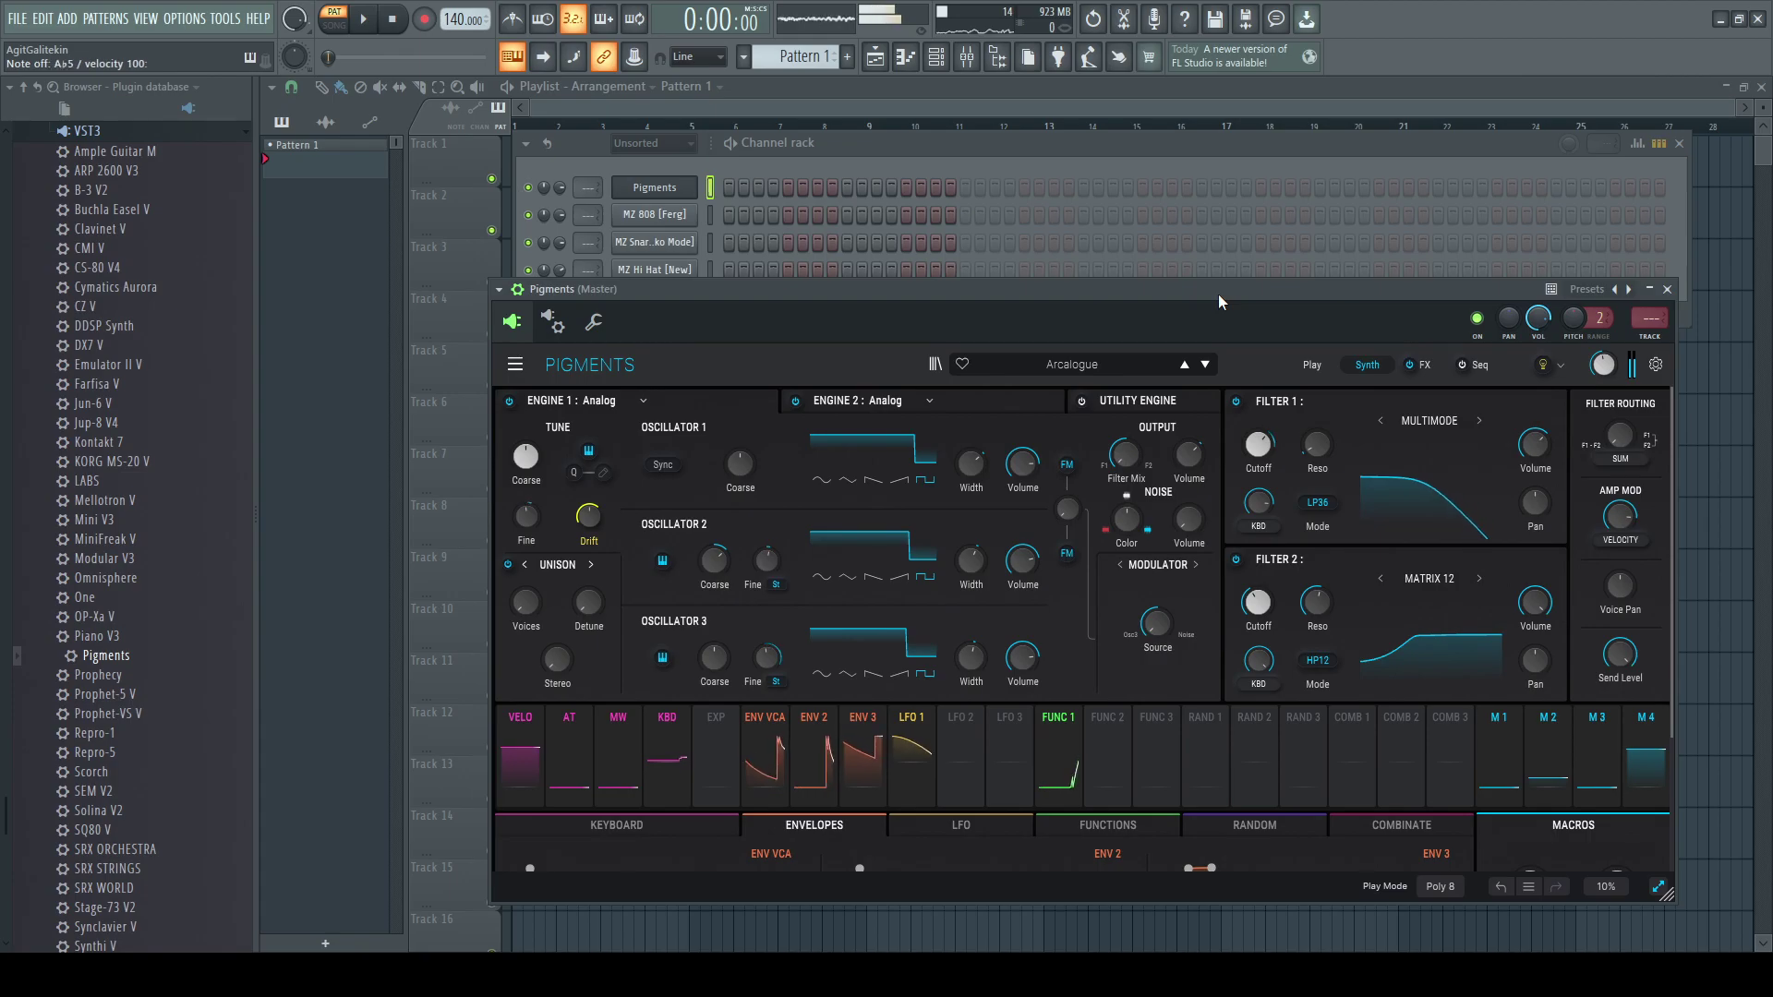
pyautogui.click(1205, 364)
pyautogui.press('3')
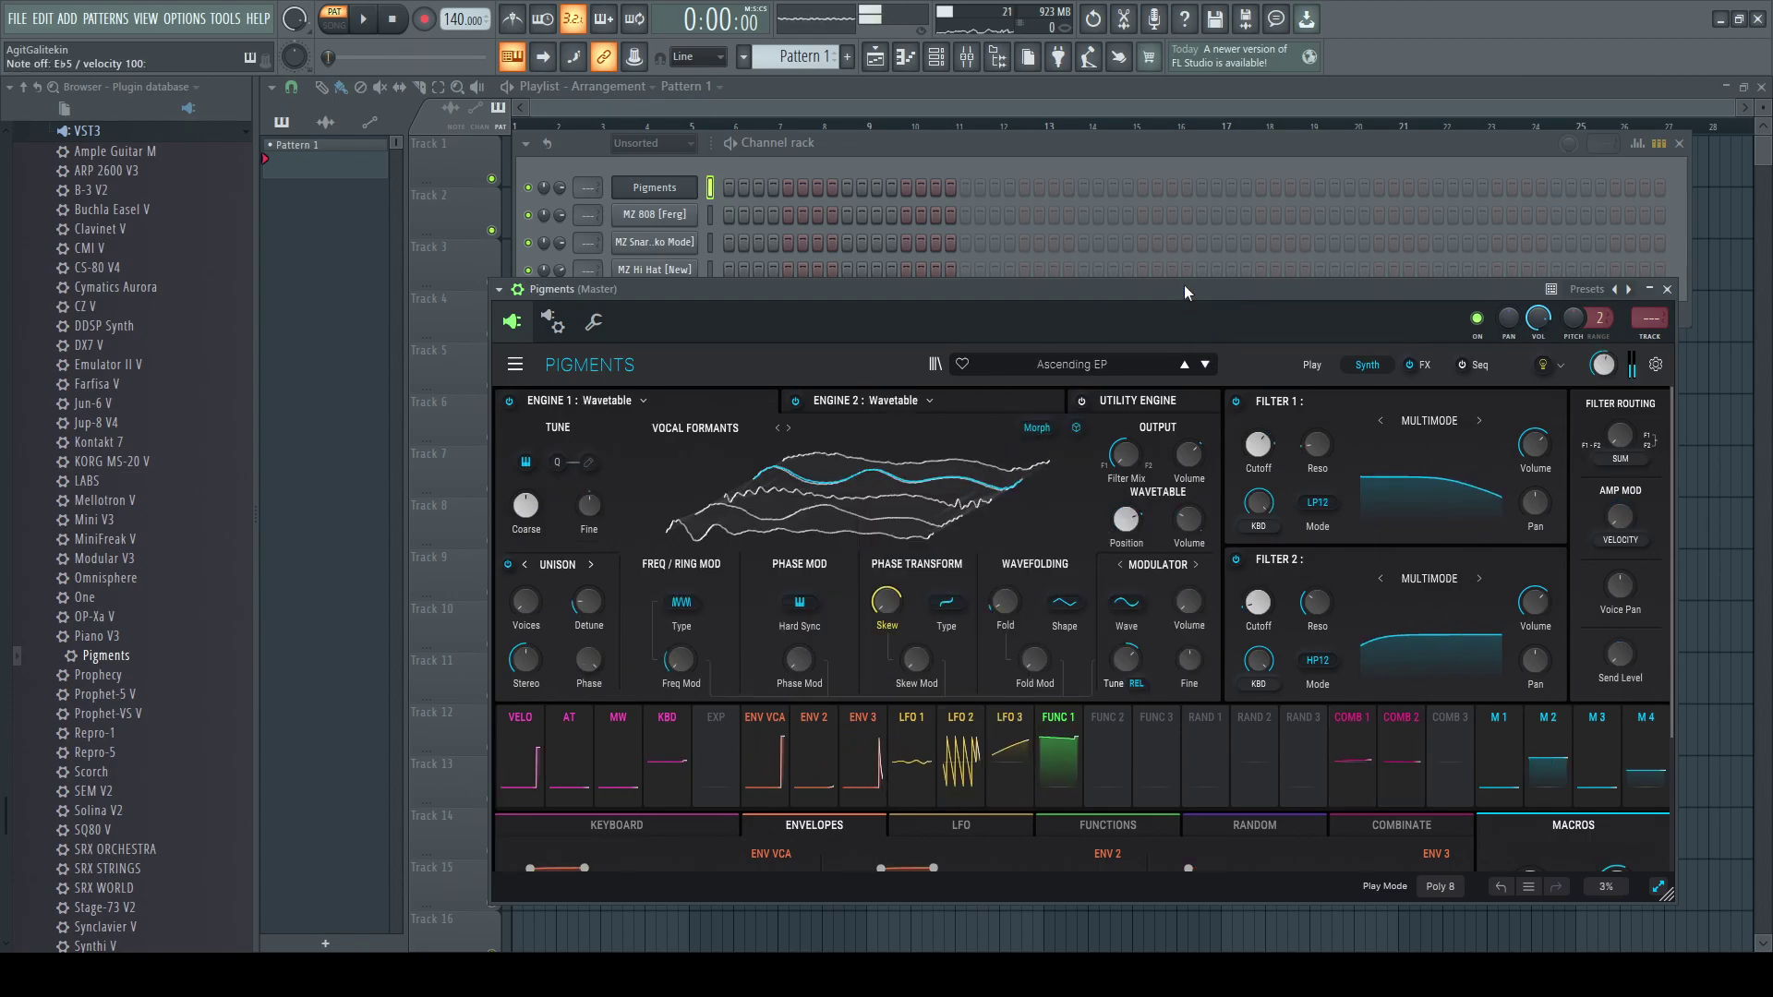
# - Audition the presets Back To School, Beethoven, Behemoth Keys, Big Tines and Blips From Above
pyautogui.click(1205, 366)
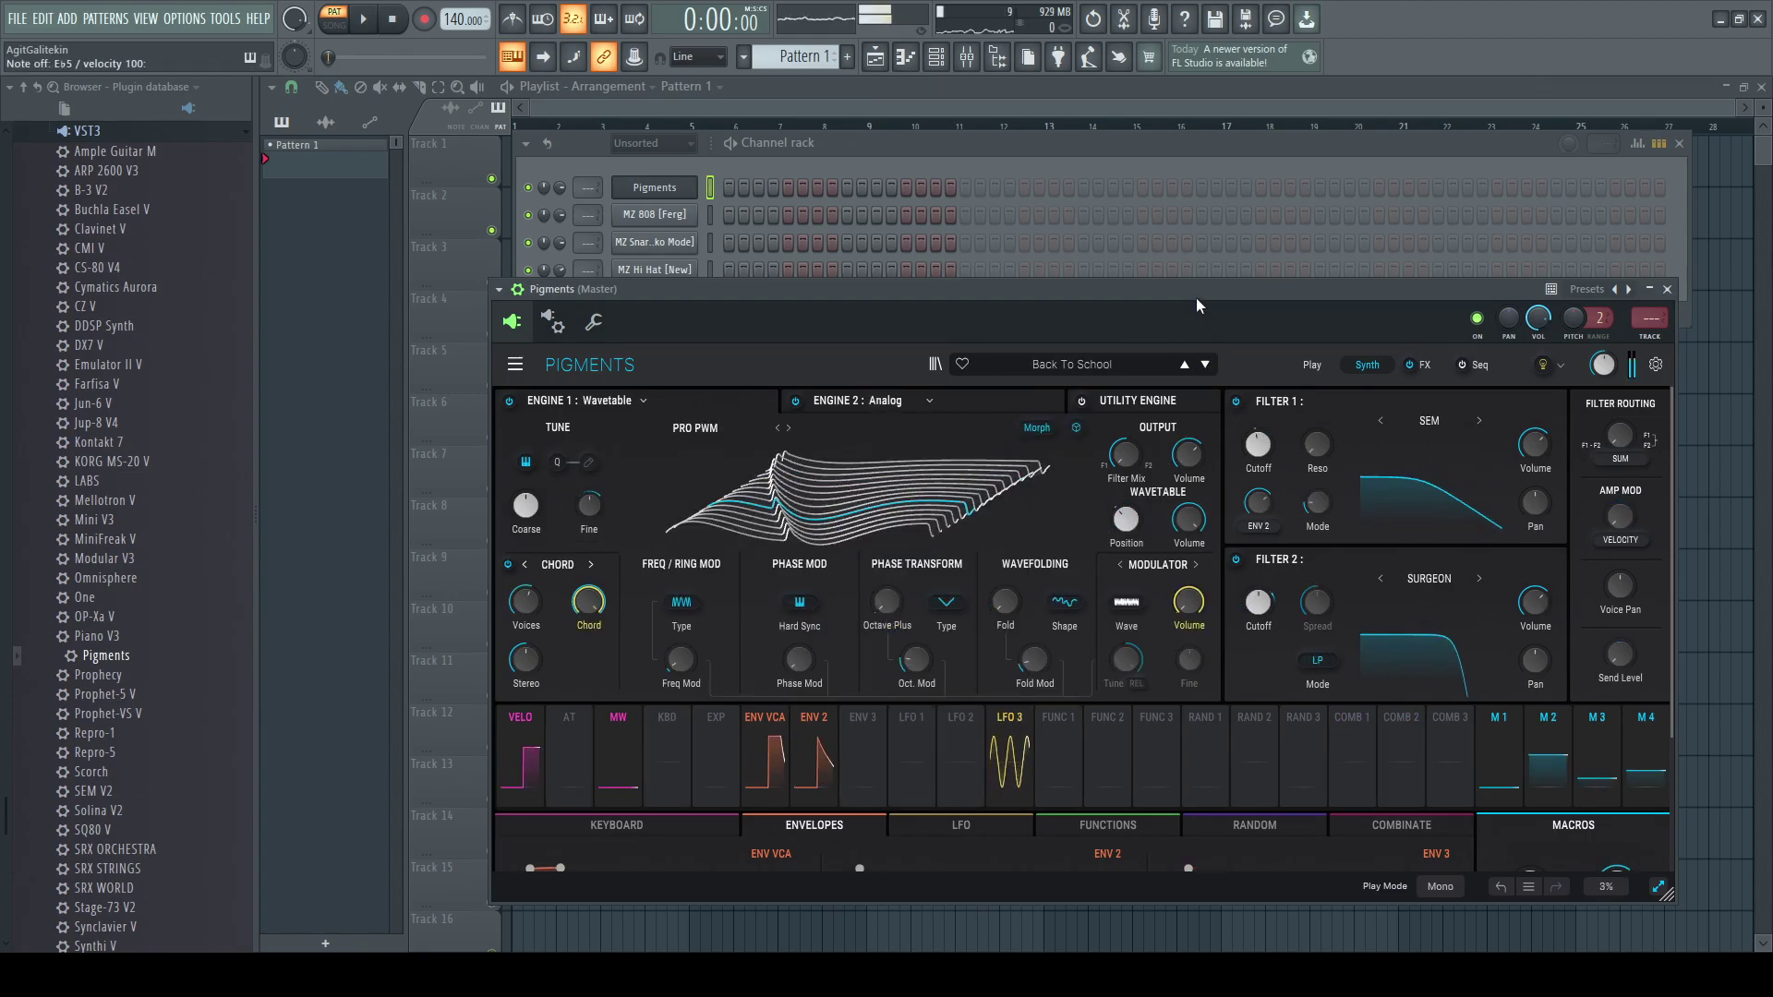
pyautogui.click(1206, 366)
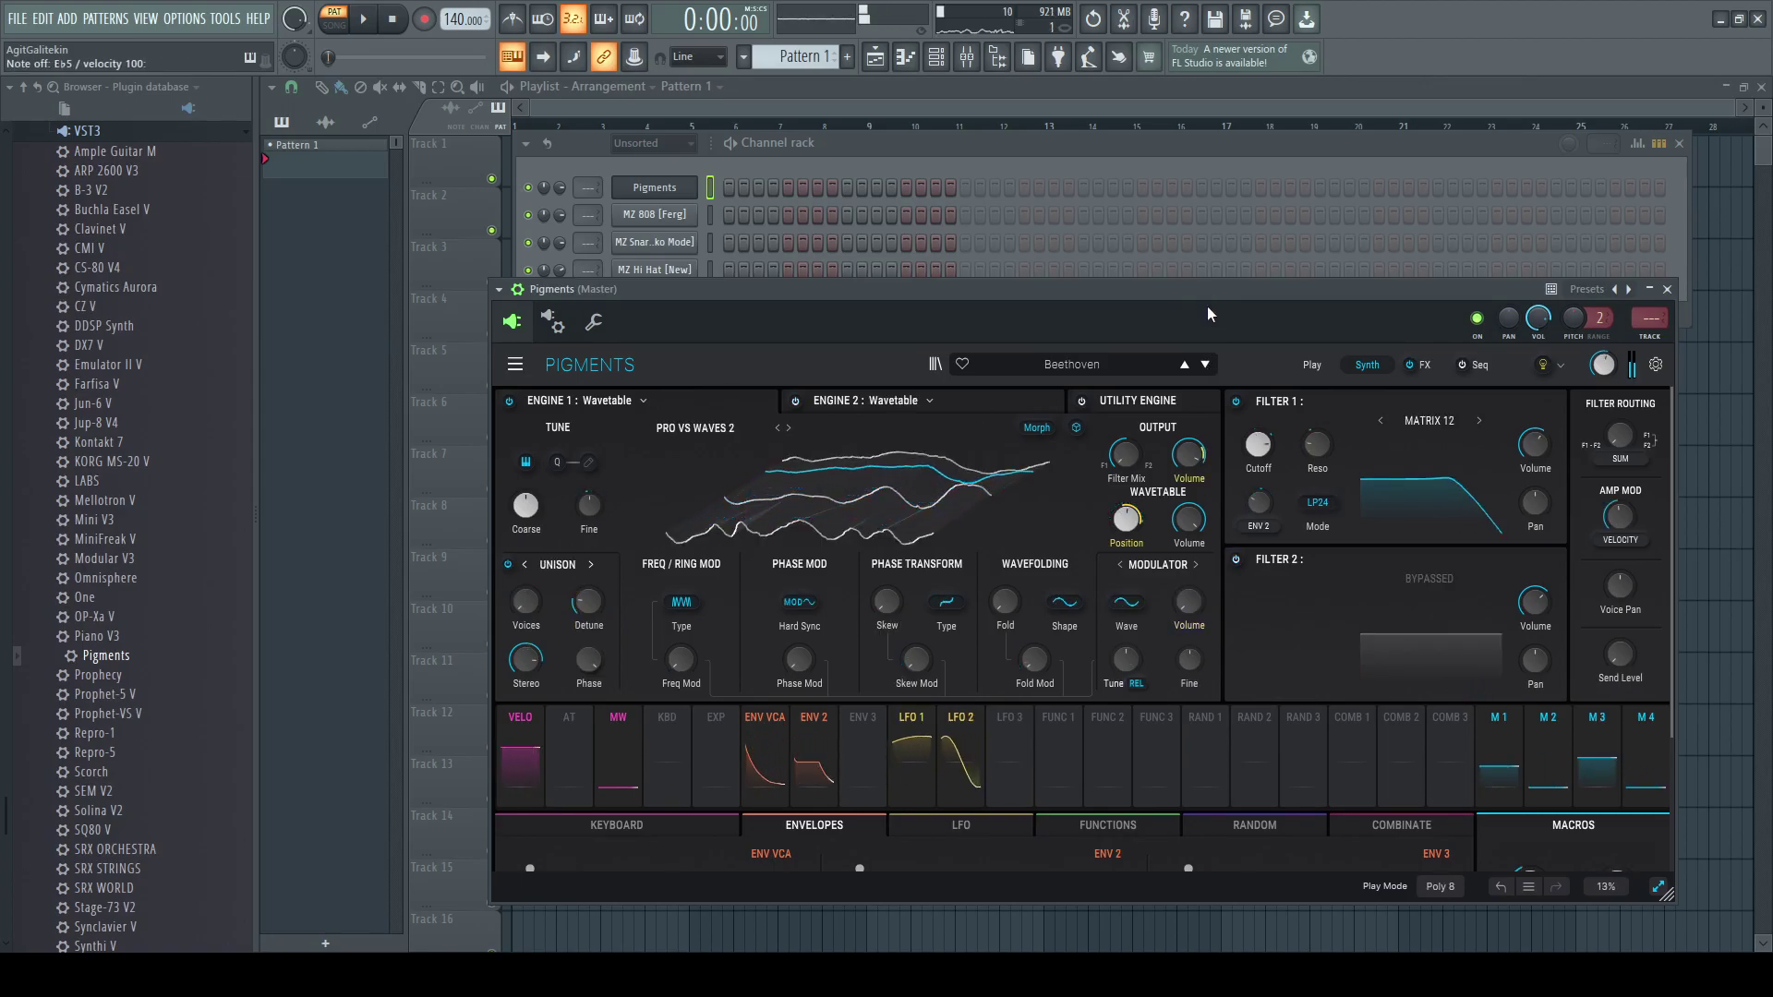
pyautogui.click(1205, 364)
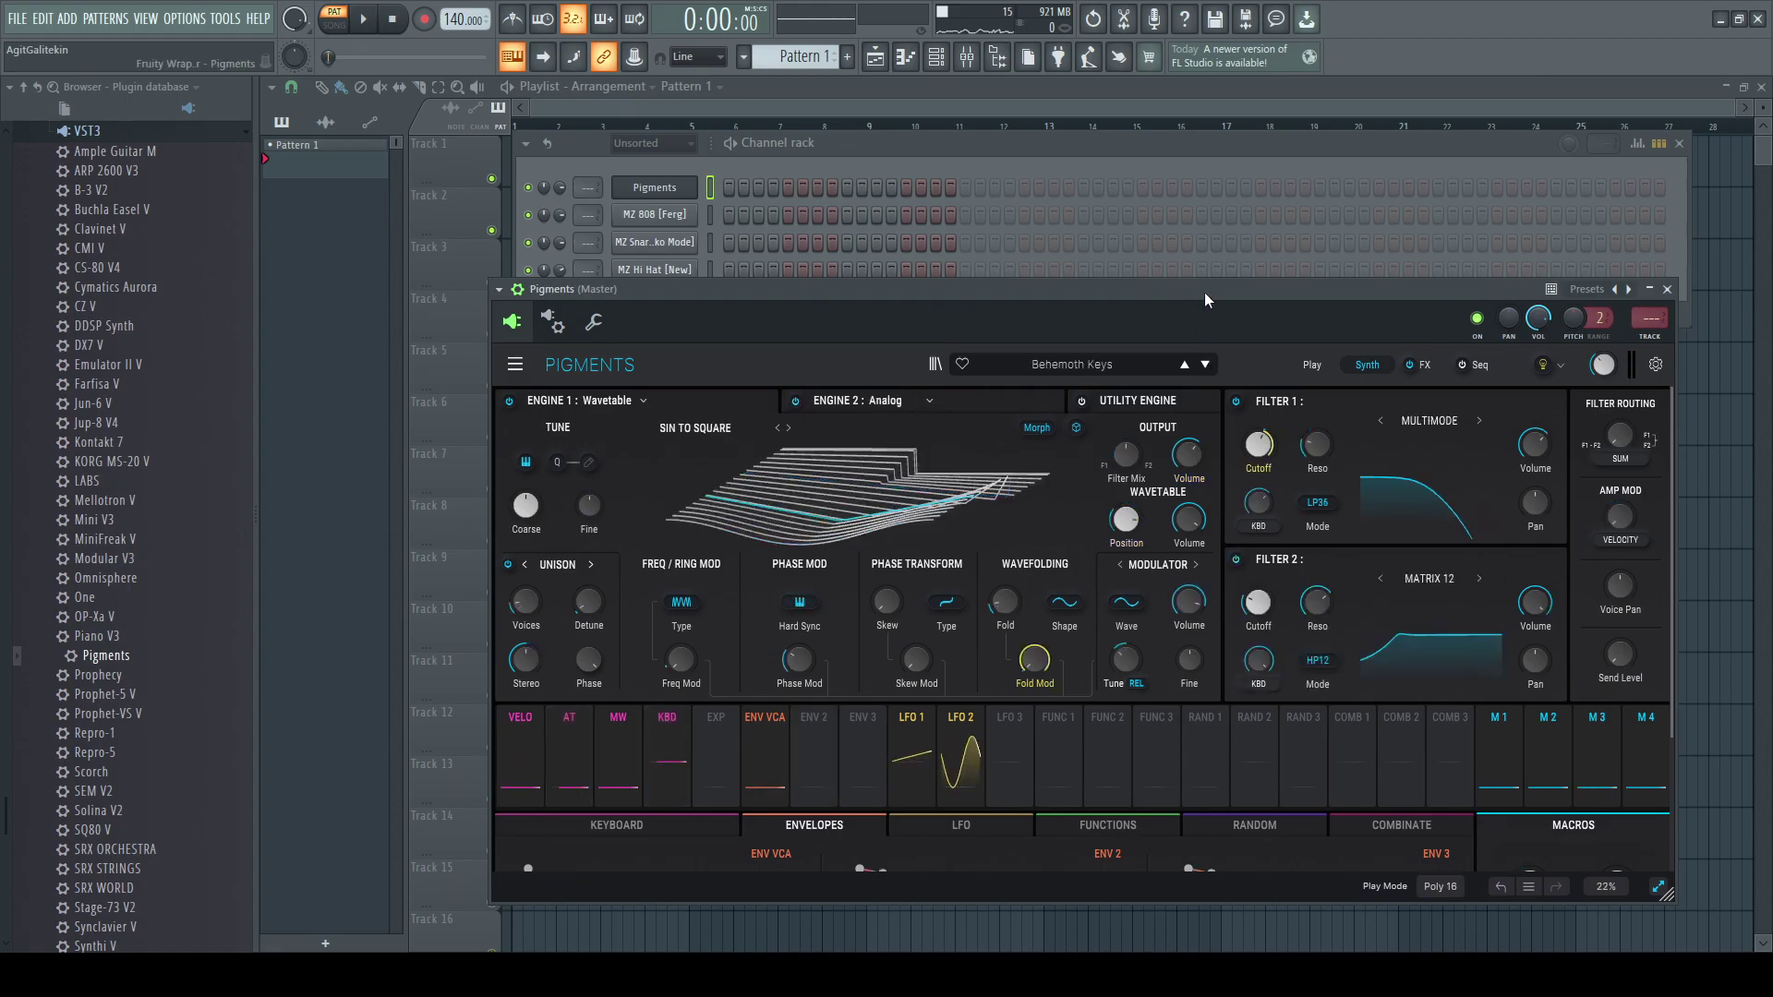
pyautogui.click(1204, 364)
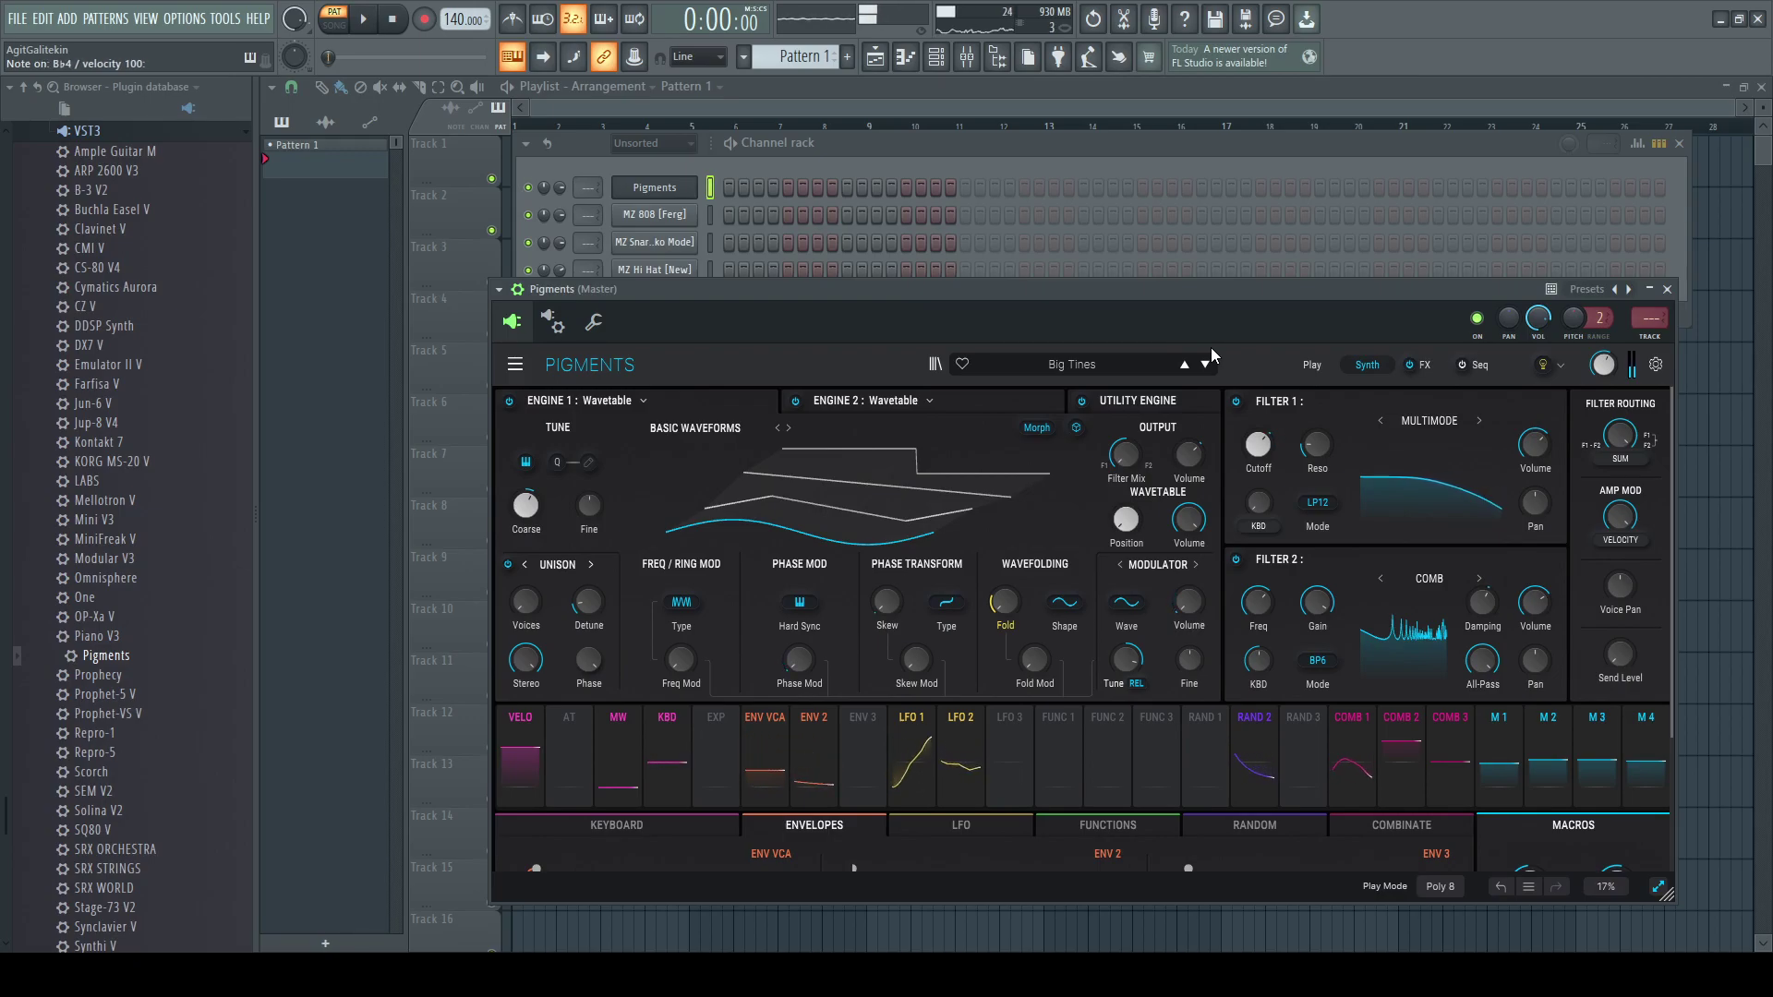
pyautogui.click(1206, 362)
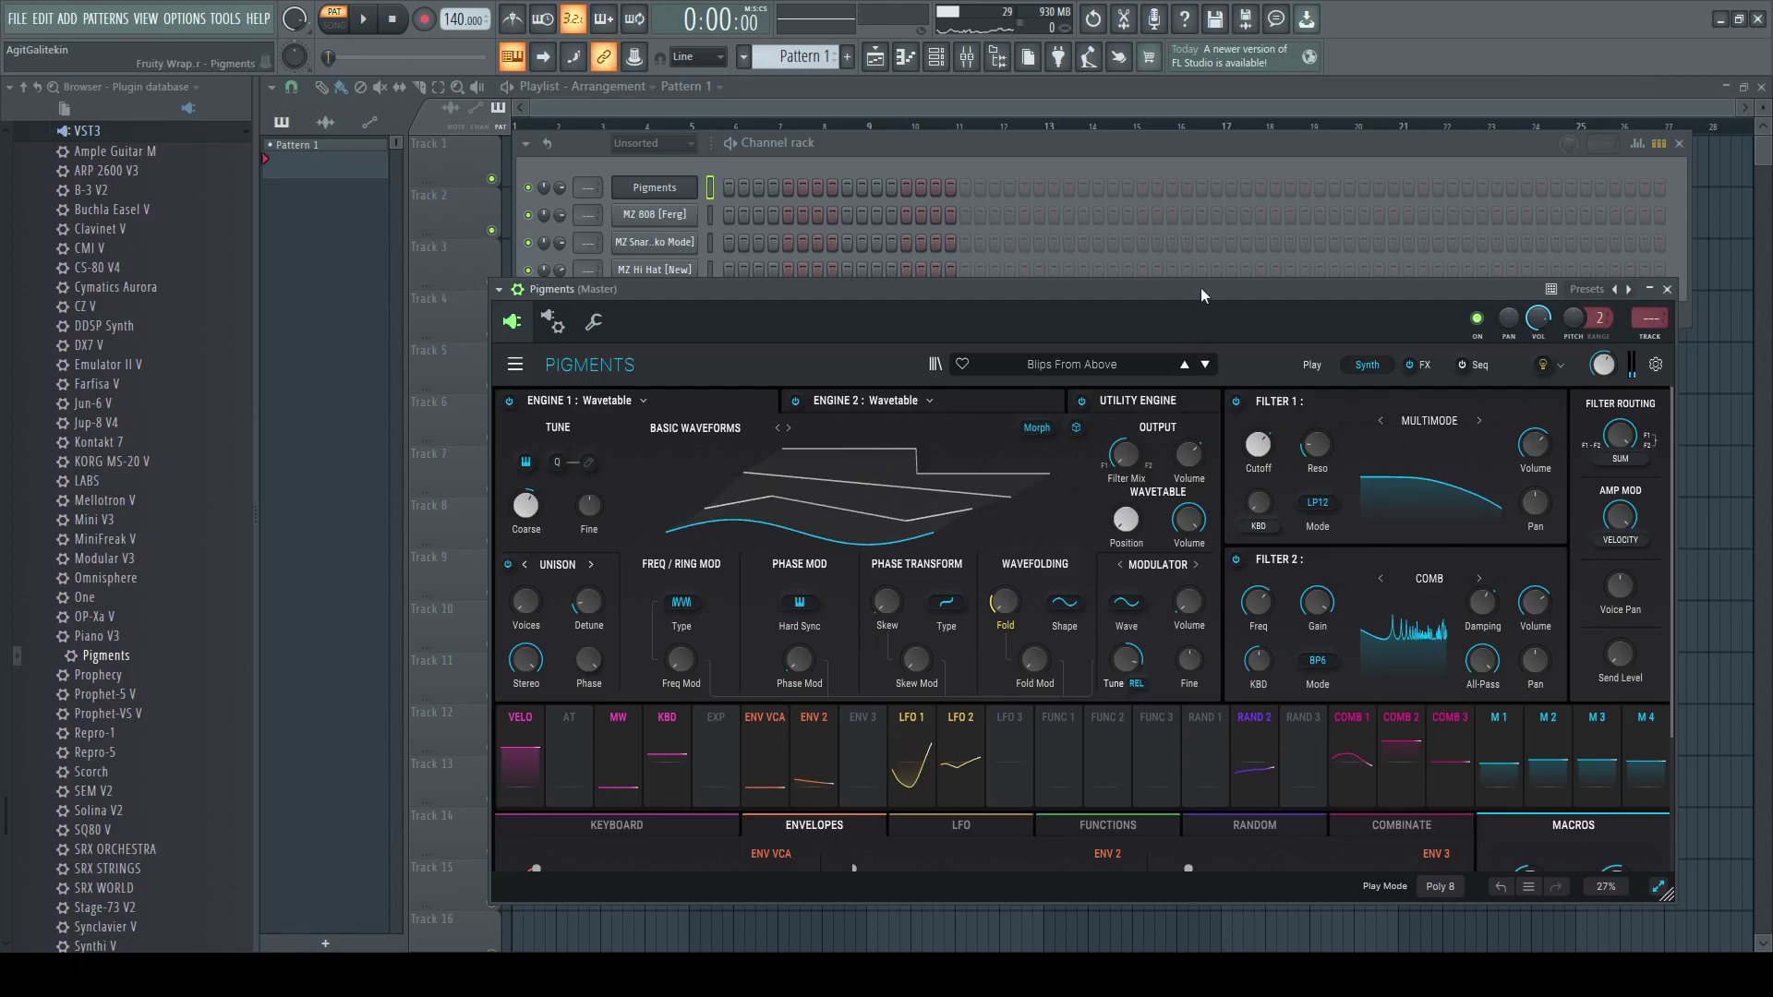
pyautogui.press('d')
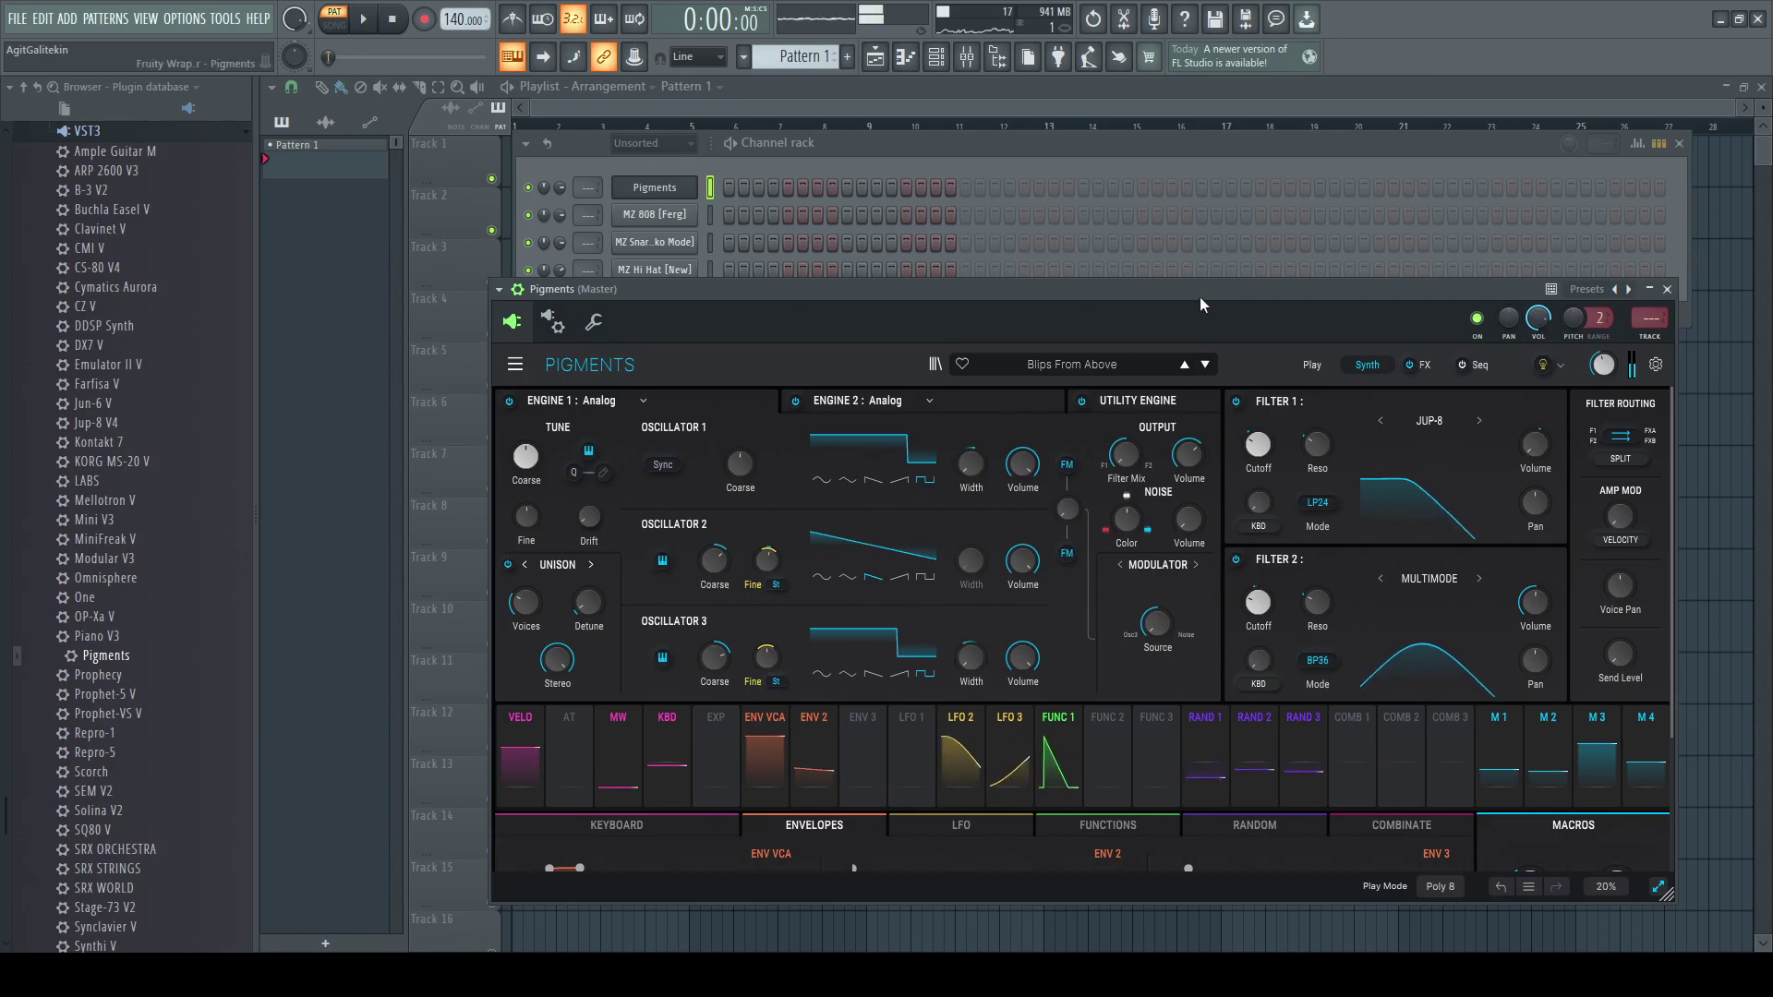
# - Step through Bouncing Notes, Bouncy Xylophone and Bowed Anvil, ignoring the missing Sine Bells samples
pyautogui.click(1210, 364)
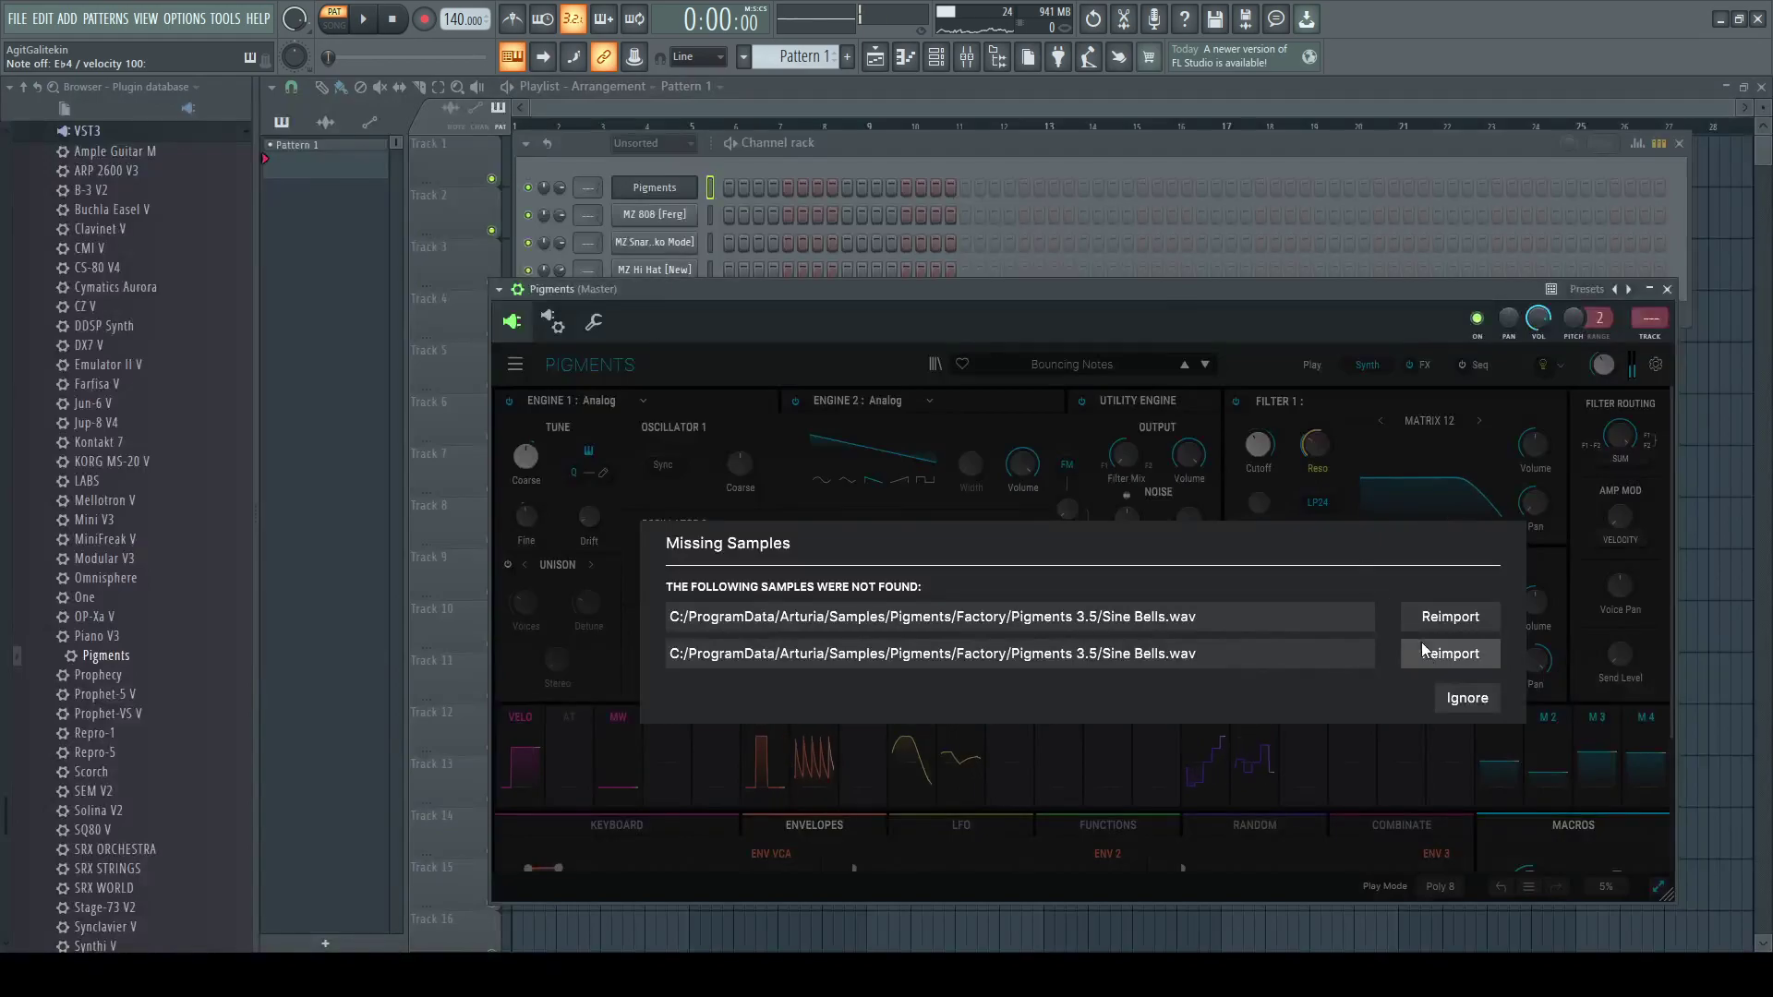
pyautogui.click(1468, 700)
pyautogui.click(1205, 364)
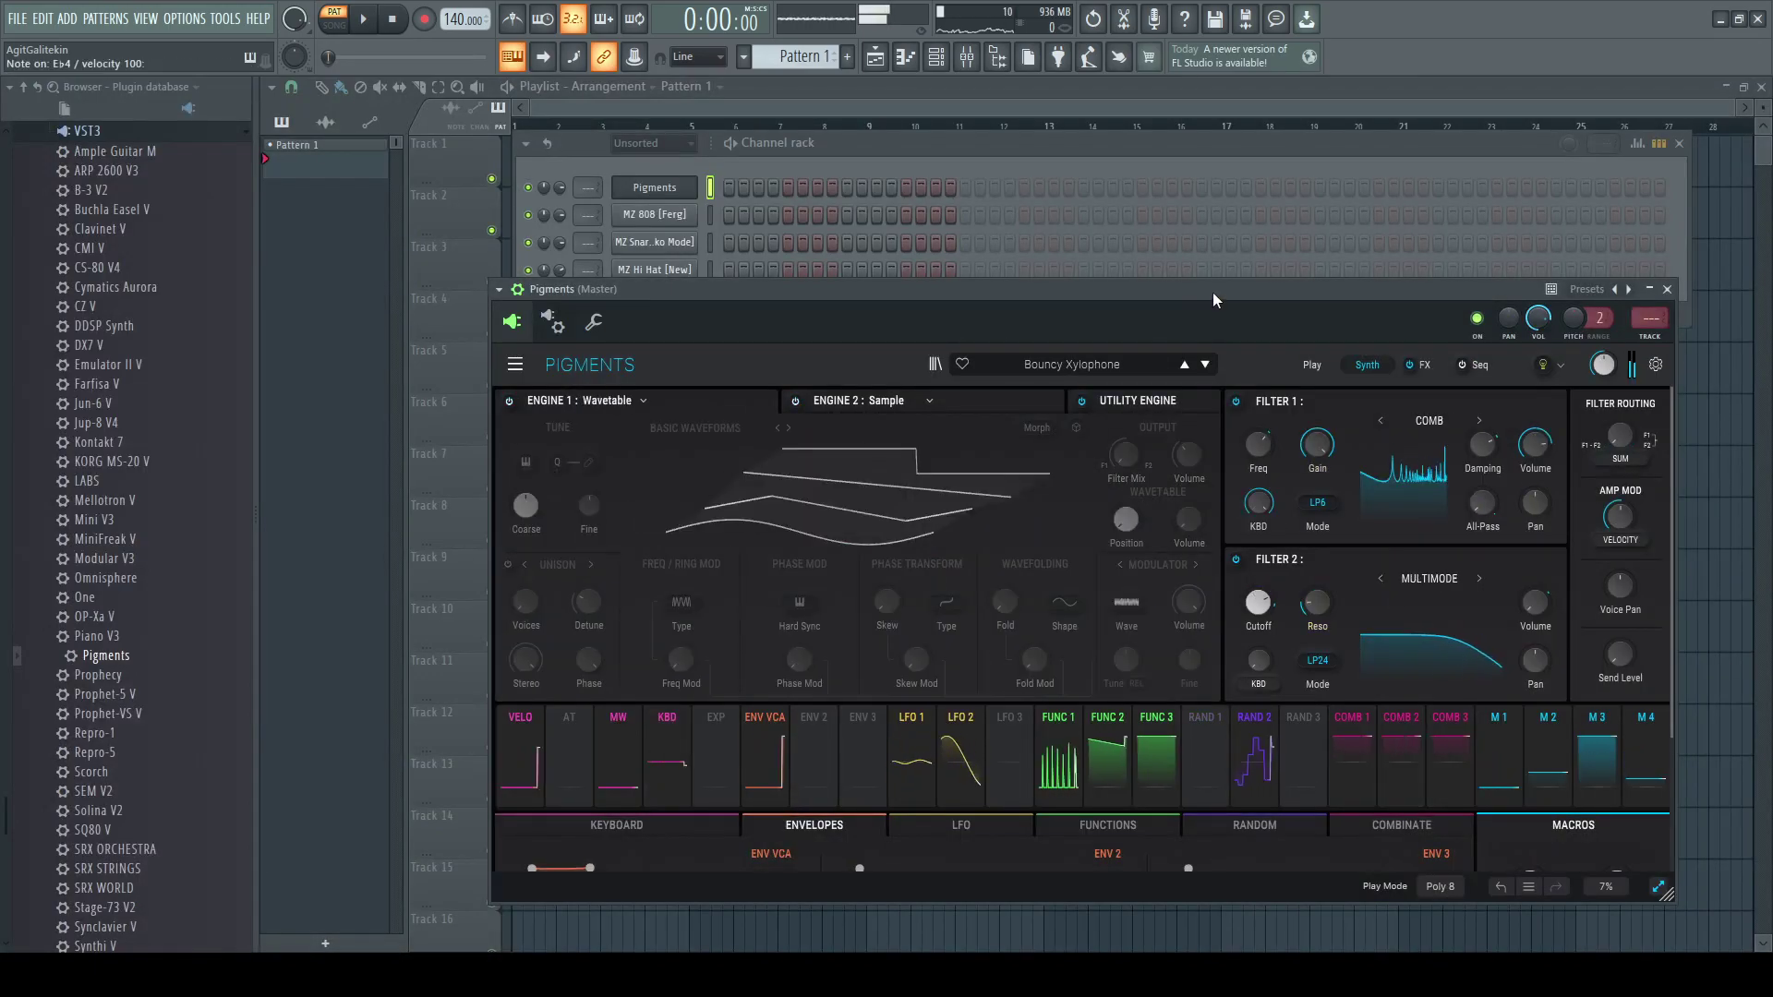
pyautogui.click(1206, 365)
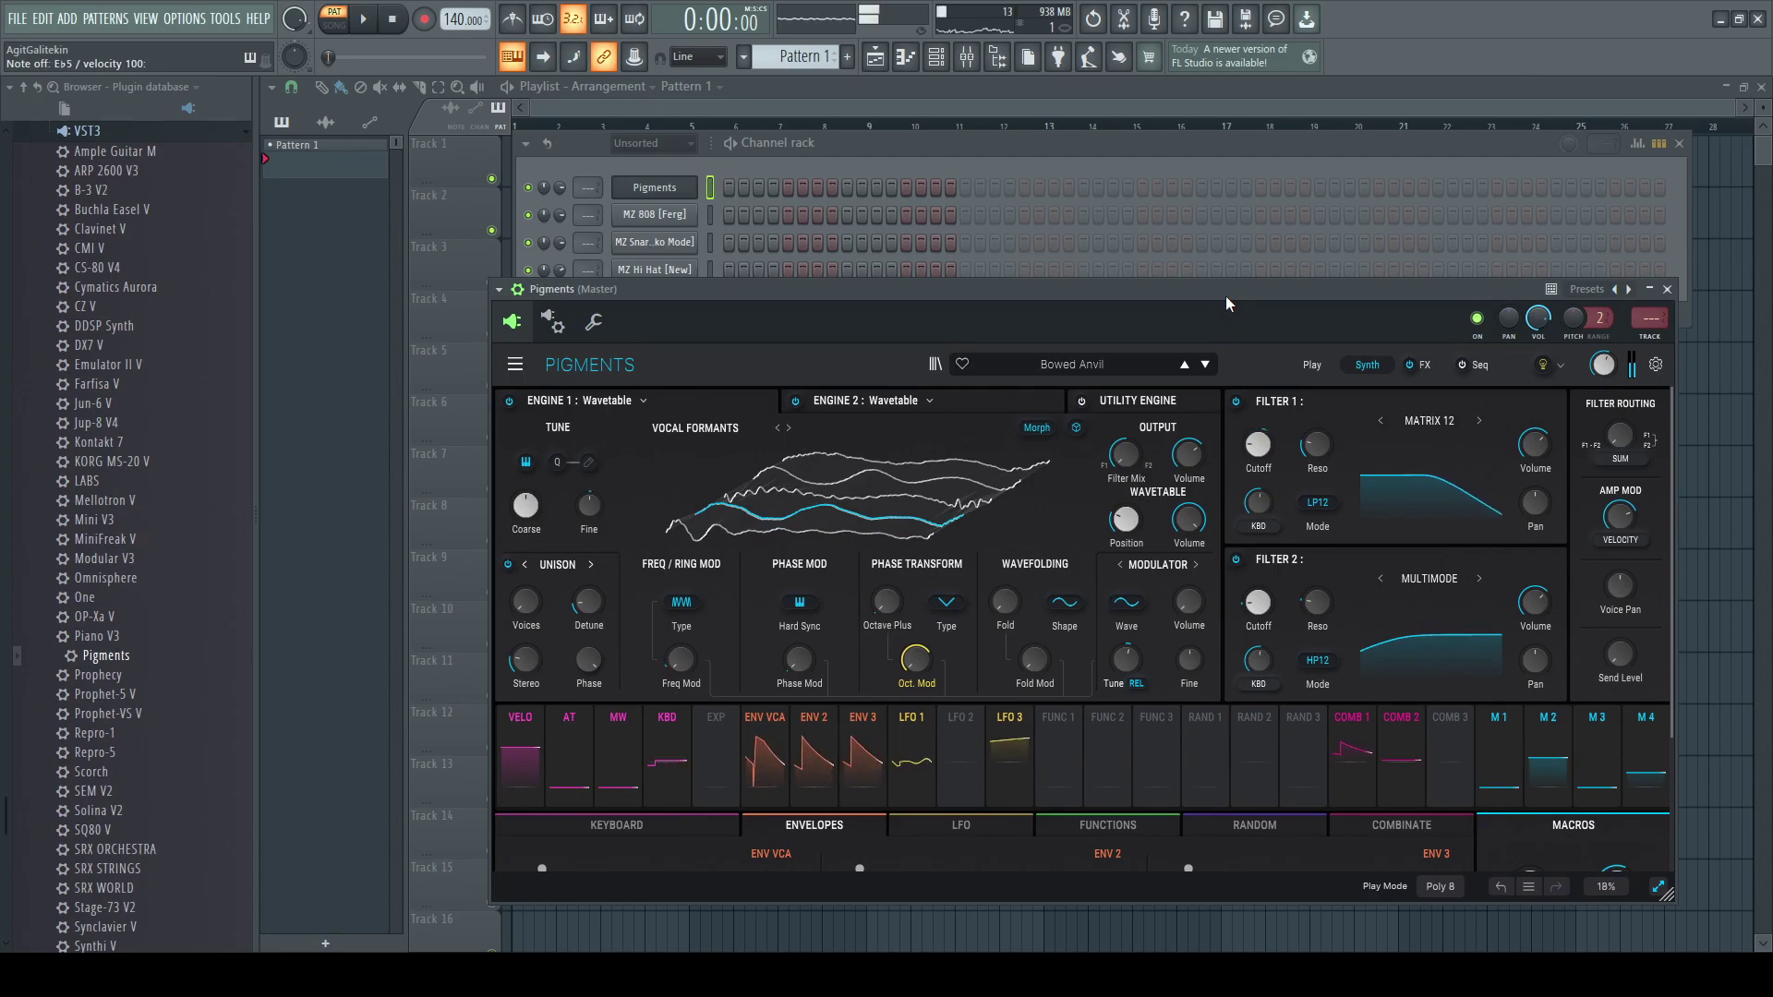
# - Continue auditioning the presets through Brighty and Broken Children Keyboard to Car Splash
pyautogui.click(1205, 364)
pyautogui.click(1205, 364)
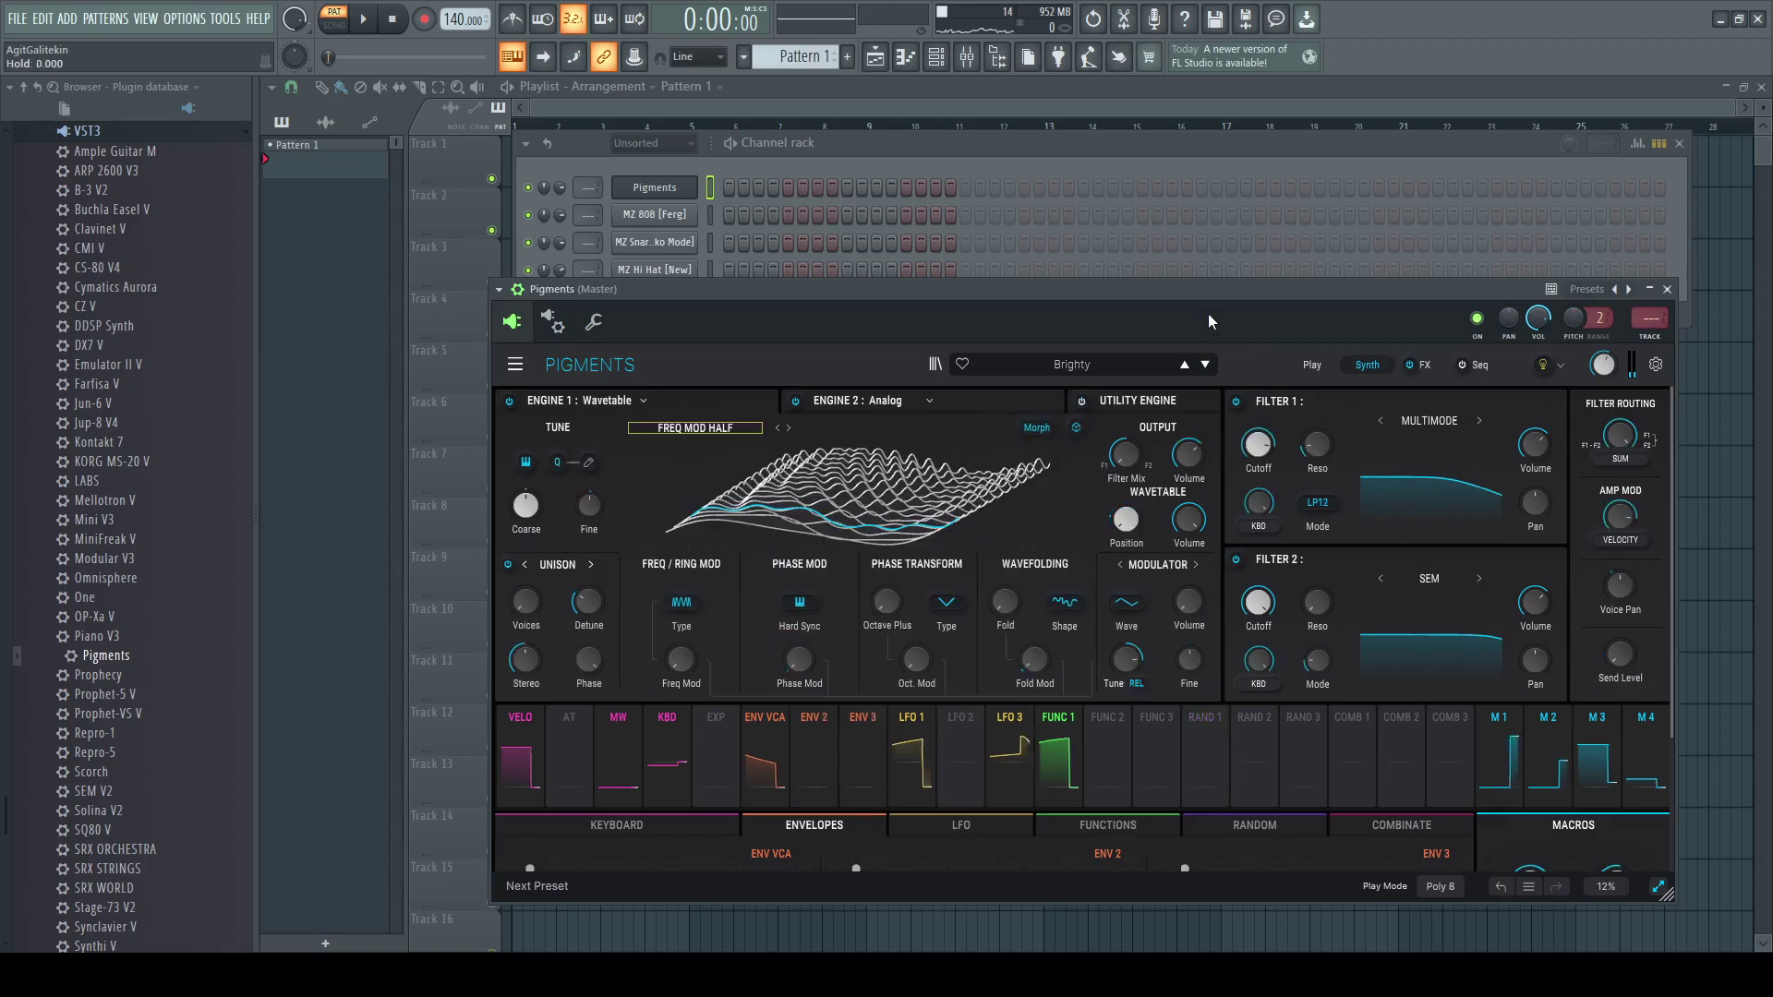
pyautogui.click(1205, 363)
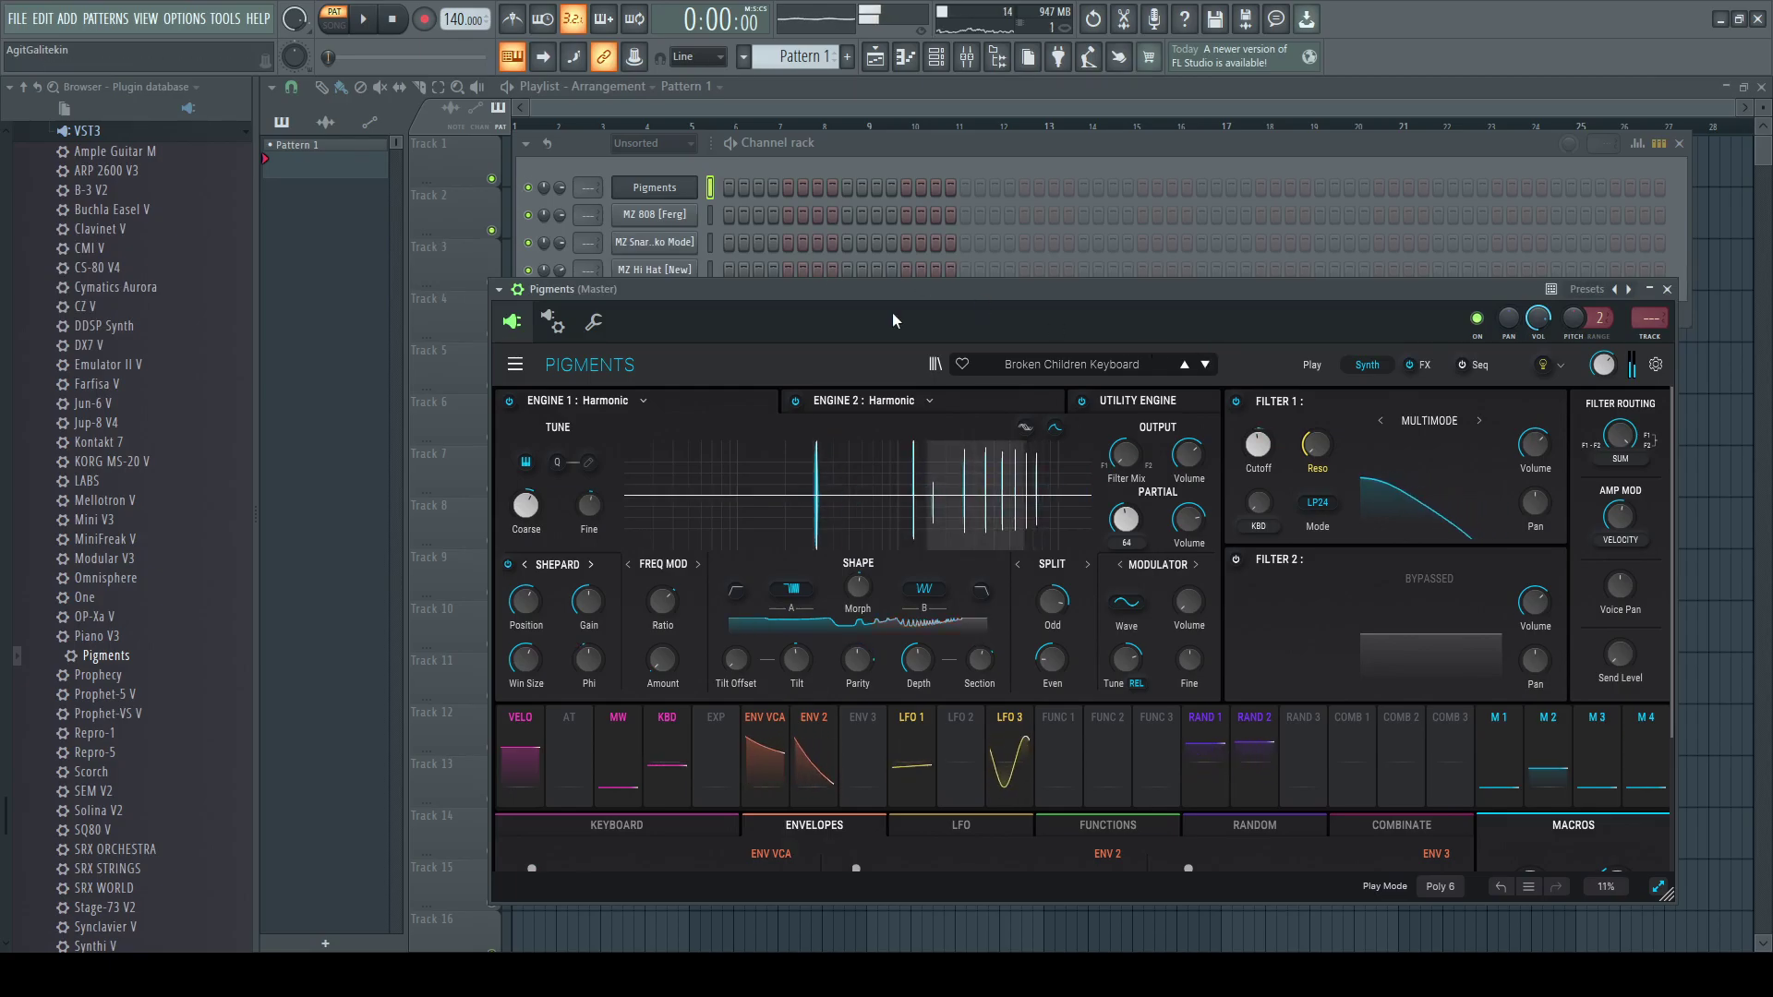
pyautogui.click(1205, 364)
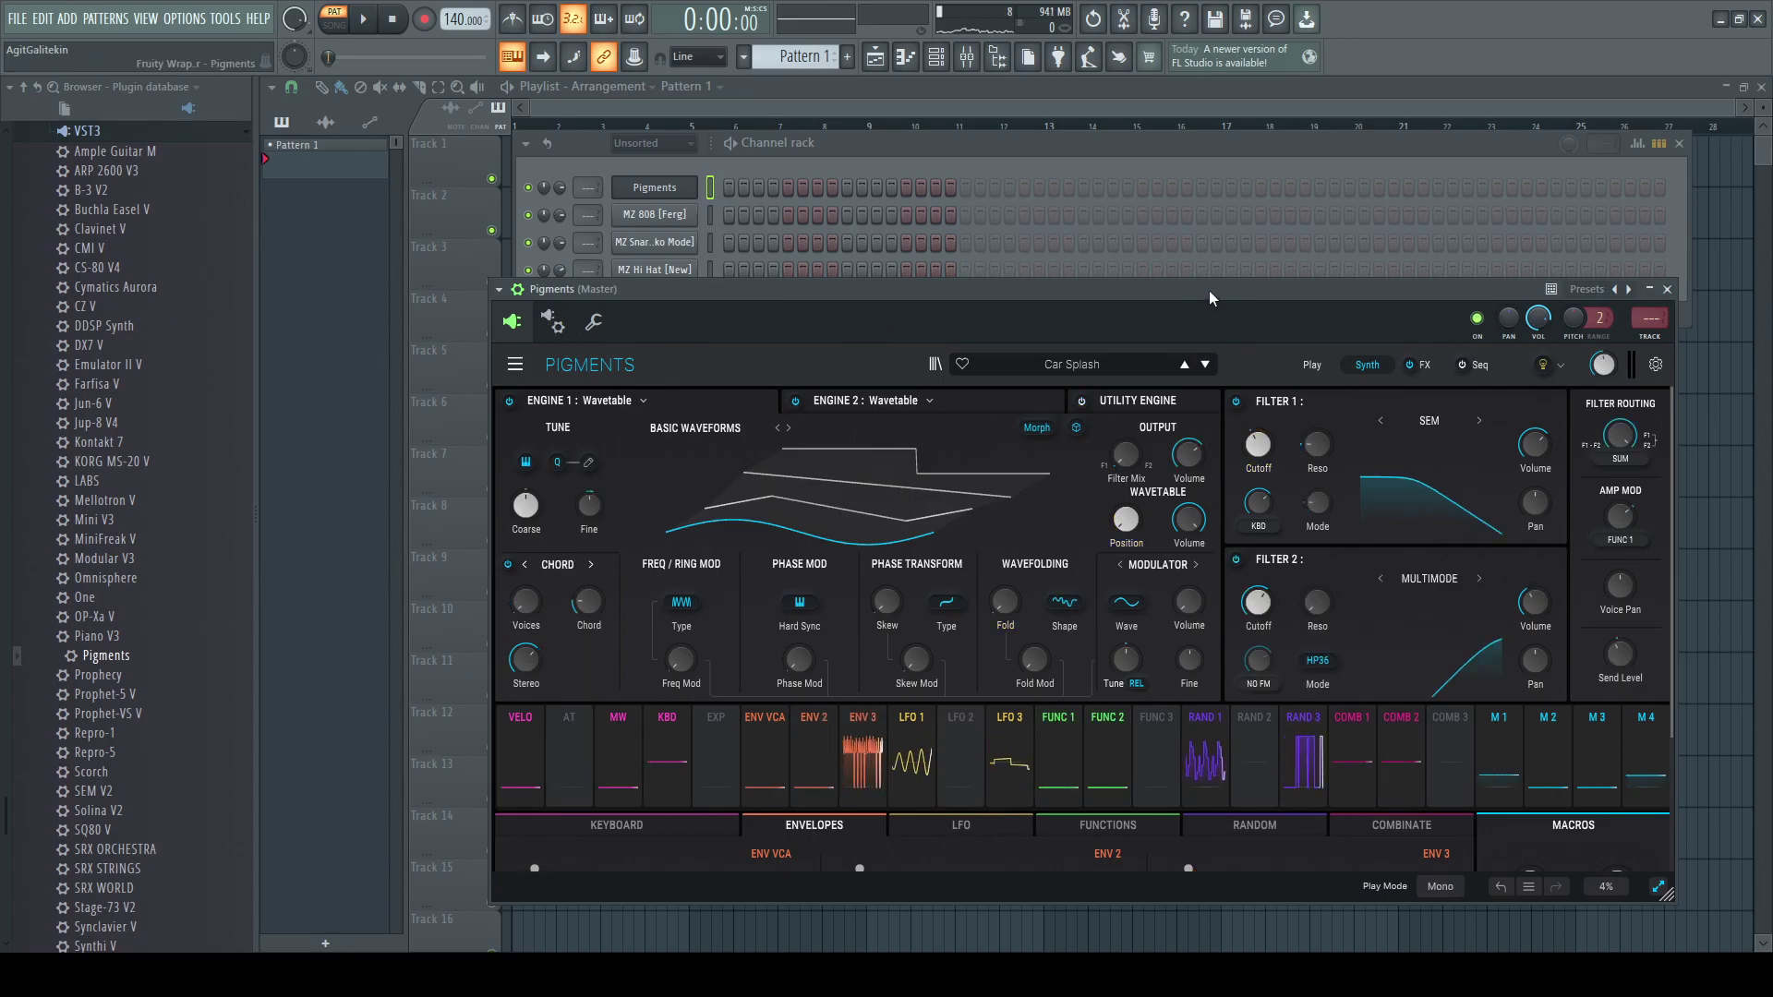
# - Load the Celestine Blue preset in Pigments and open the piano roll for its channel
pyautogui.click(1205, 365)
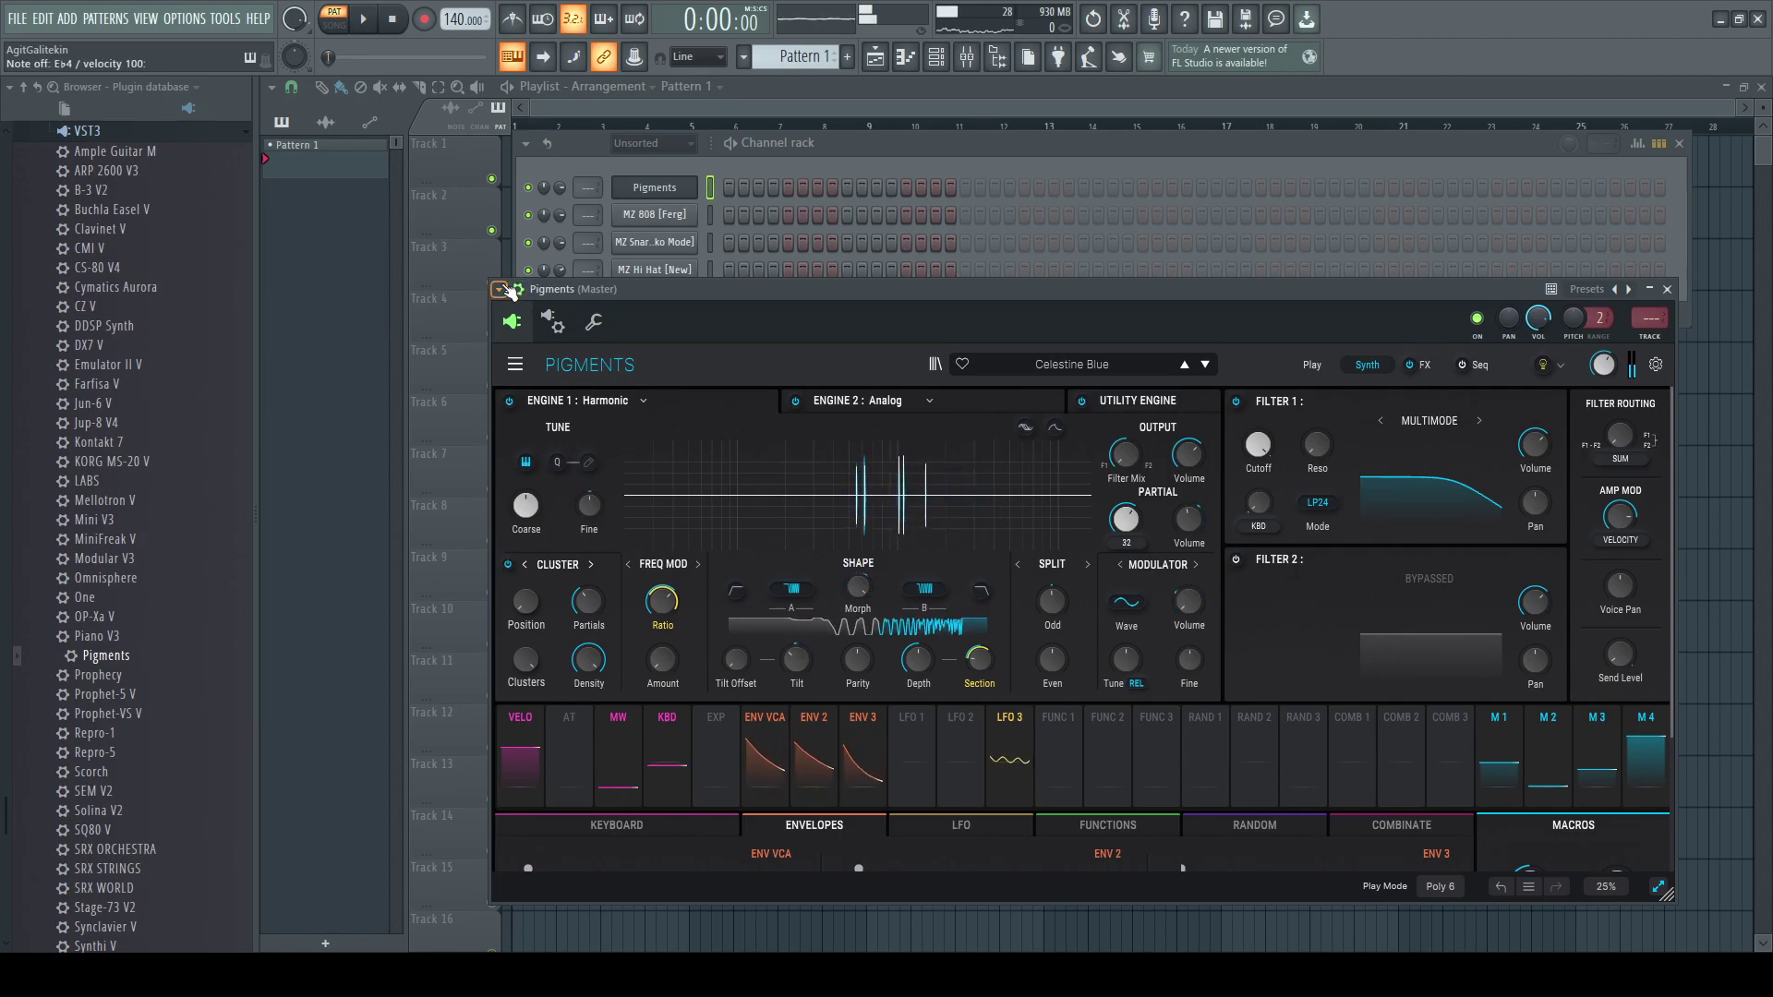
pyautogui.press('F7')
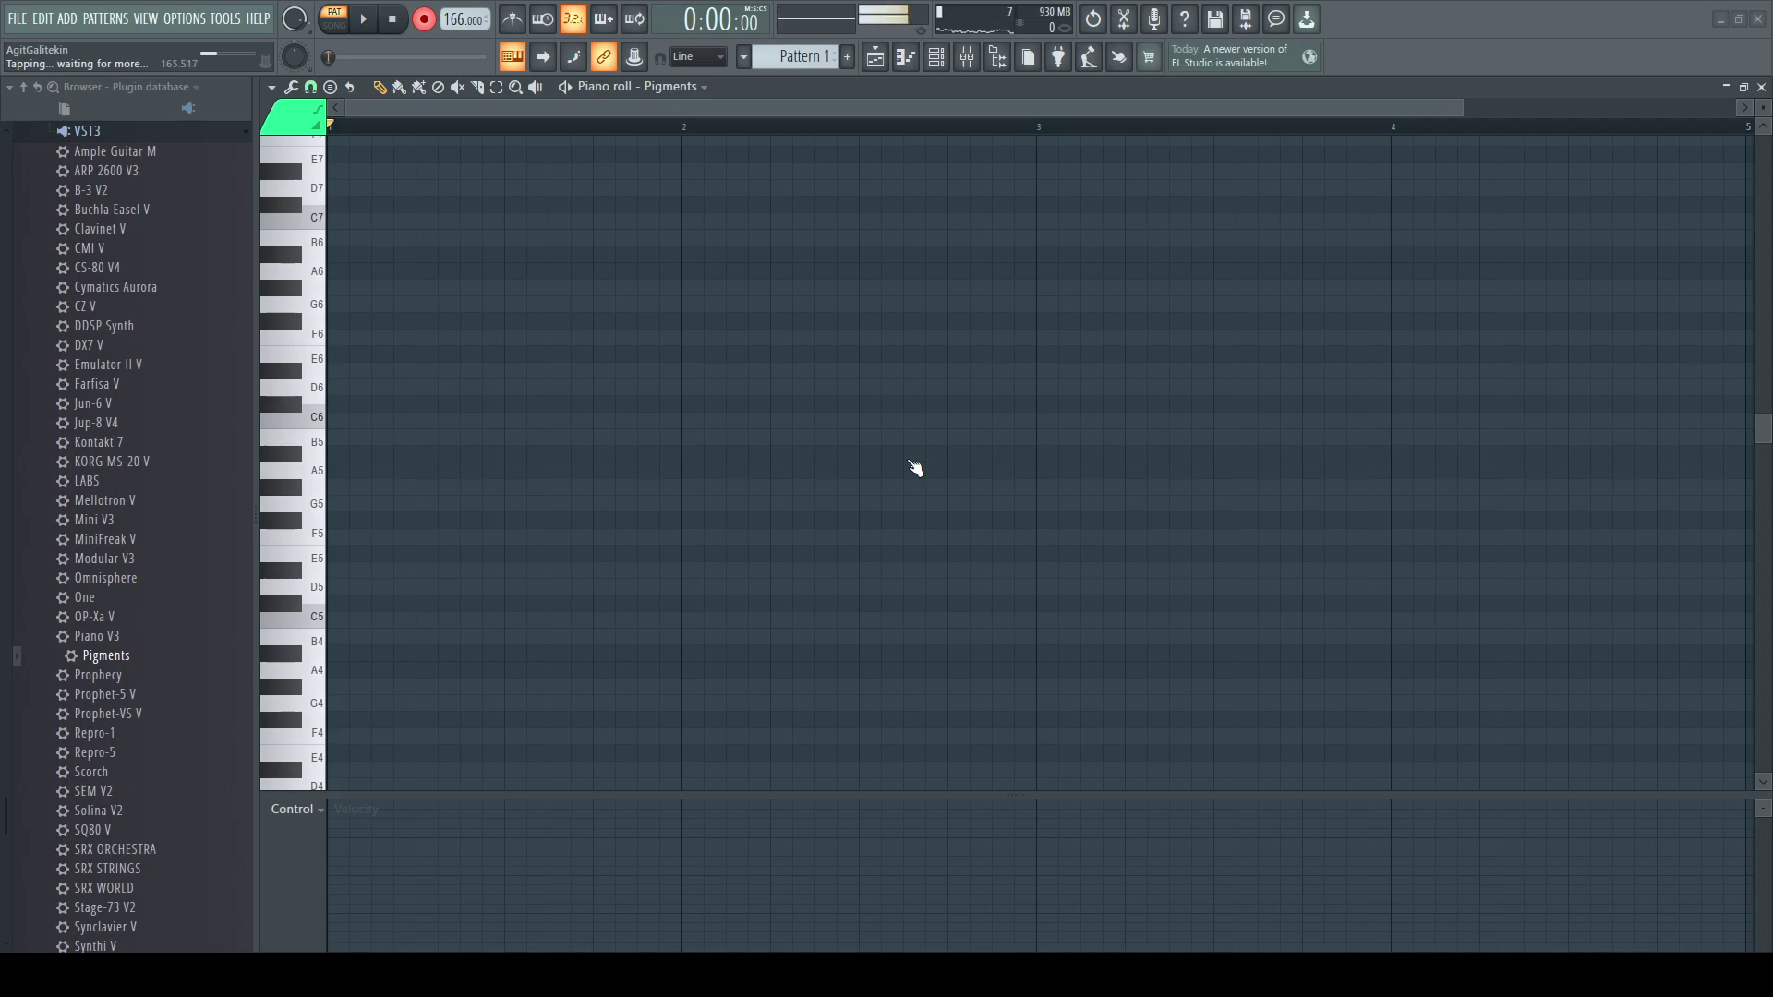
# - Record a four-note phrase of E♭4, B♭4, B♭5 and E♭5 into the Pigments piano roll
pyautogui.press('space')
pyautogui.press('d')
pyautogui.press('j')
pyautogui.press('7')
pyautogui.press('3')
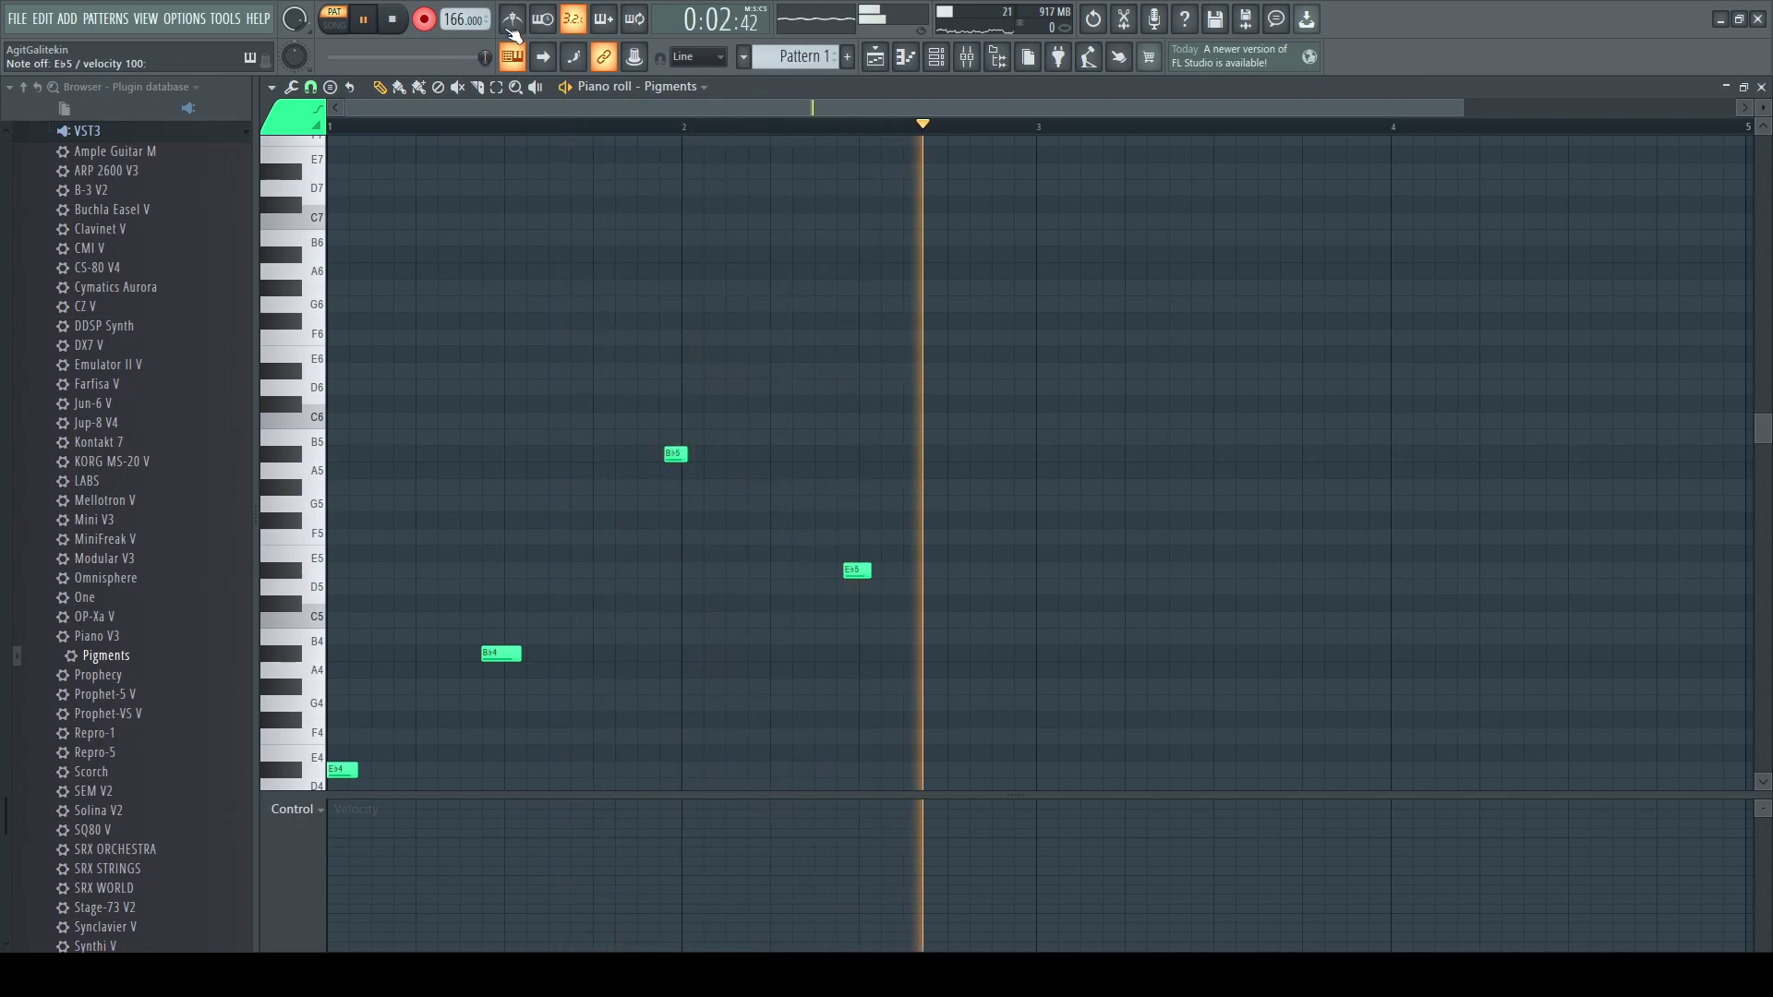
pyautogui.press('space')
# - Quantize the recorded notes and align them to every half bar with equal lengths, re-placing the B♭5 on the start of bar 2
pyautogui.hotkey('ctrl', 'q')
pyautogui.click(620, 688)
pyautogui.rightClick(620, 689)
pyautogui.moveTo(503, 654); pyautogui.dragTo(515, 654)
pyautogui.moveTo(348, 768); pyautogui.dragTo(370, 768)
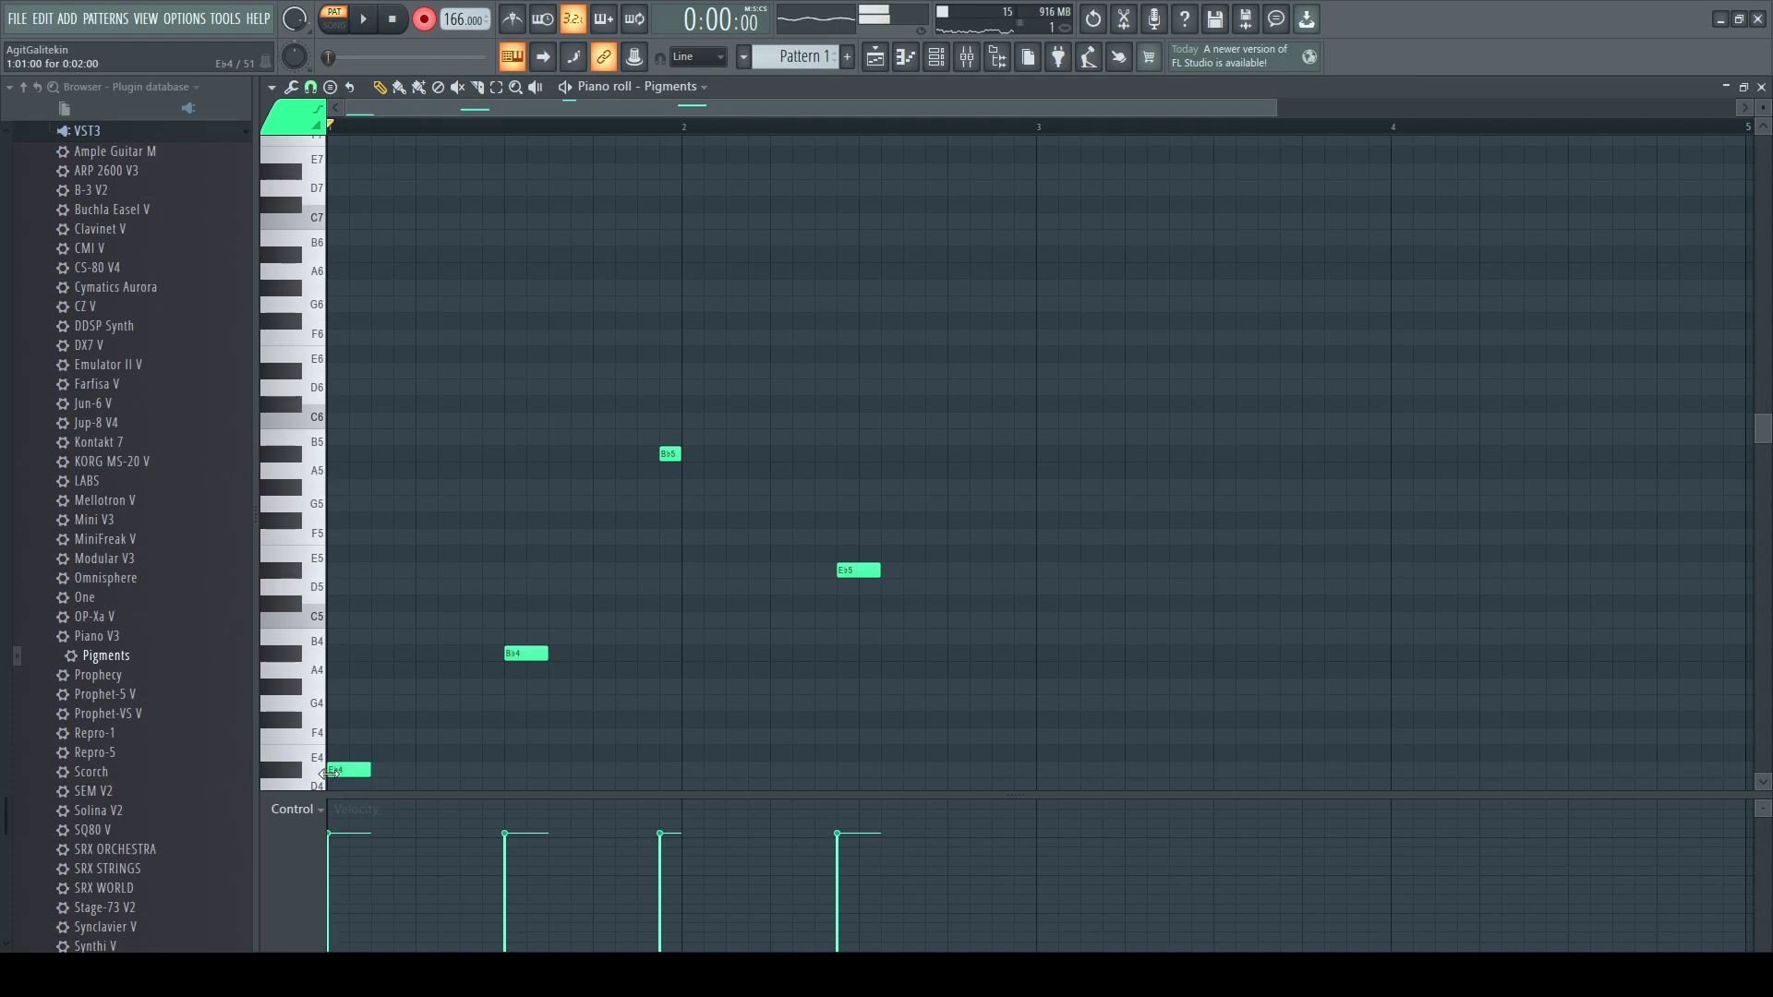
pyautogui.rightClick(672, 454)
pyautogui.click(683, 455)
pyautogui.moveTo(854, 567); pyautogui.dragTo(877, 568)
# - Duplicate the four-note phrase into bars 3 and 4 and play the pattern from the start
pyautogui.press('space')
pyautogui.scroll(-2, 651, 356)
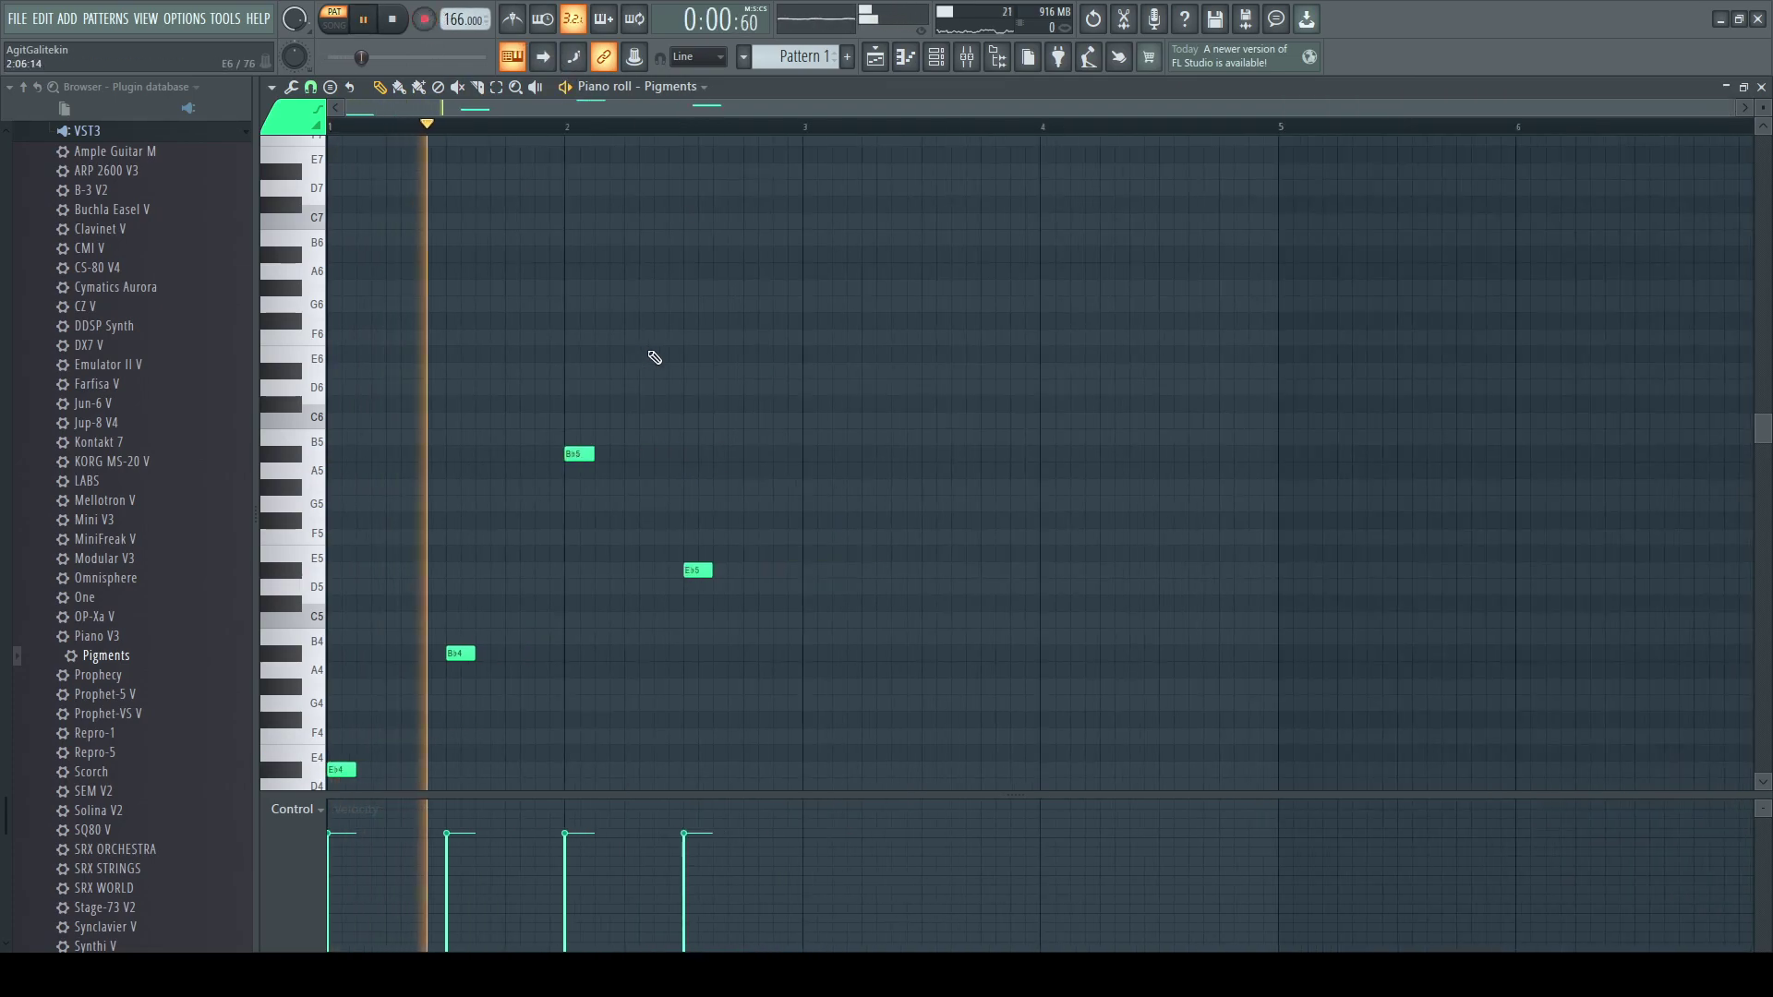
pyautogui.scroll(-3, 794, 176)
pyautogui.hotkey('ctrl', 'a')
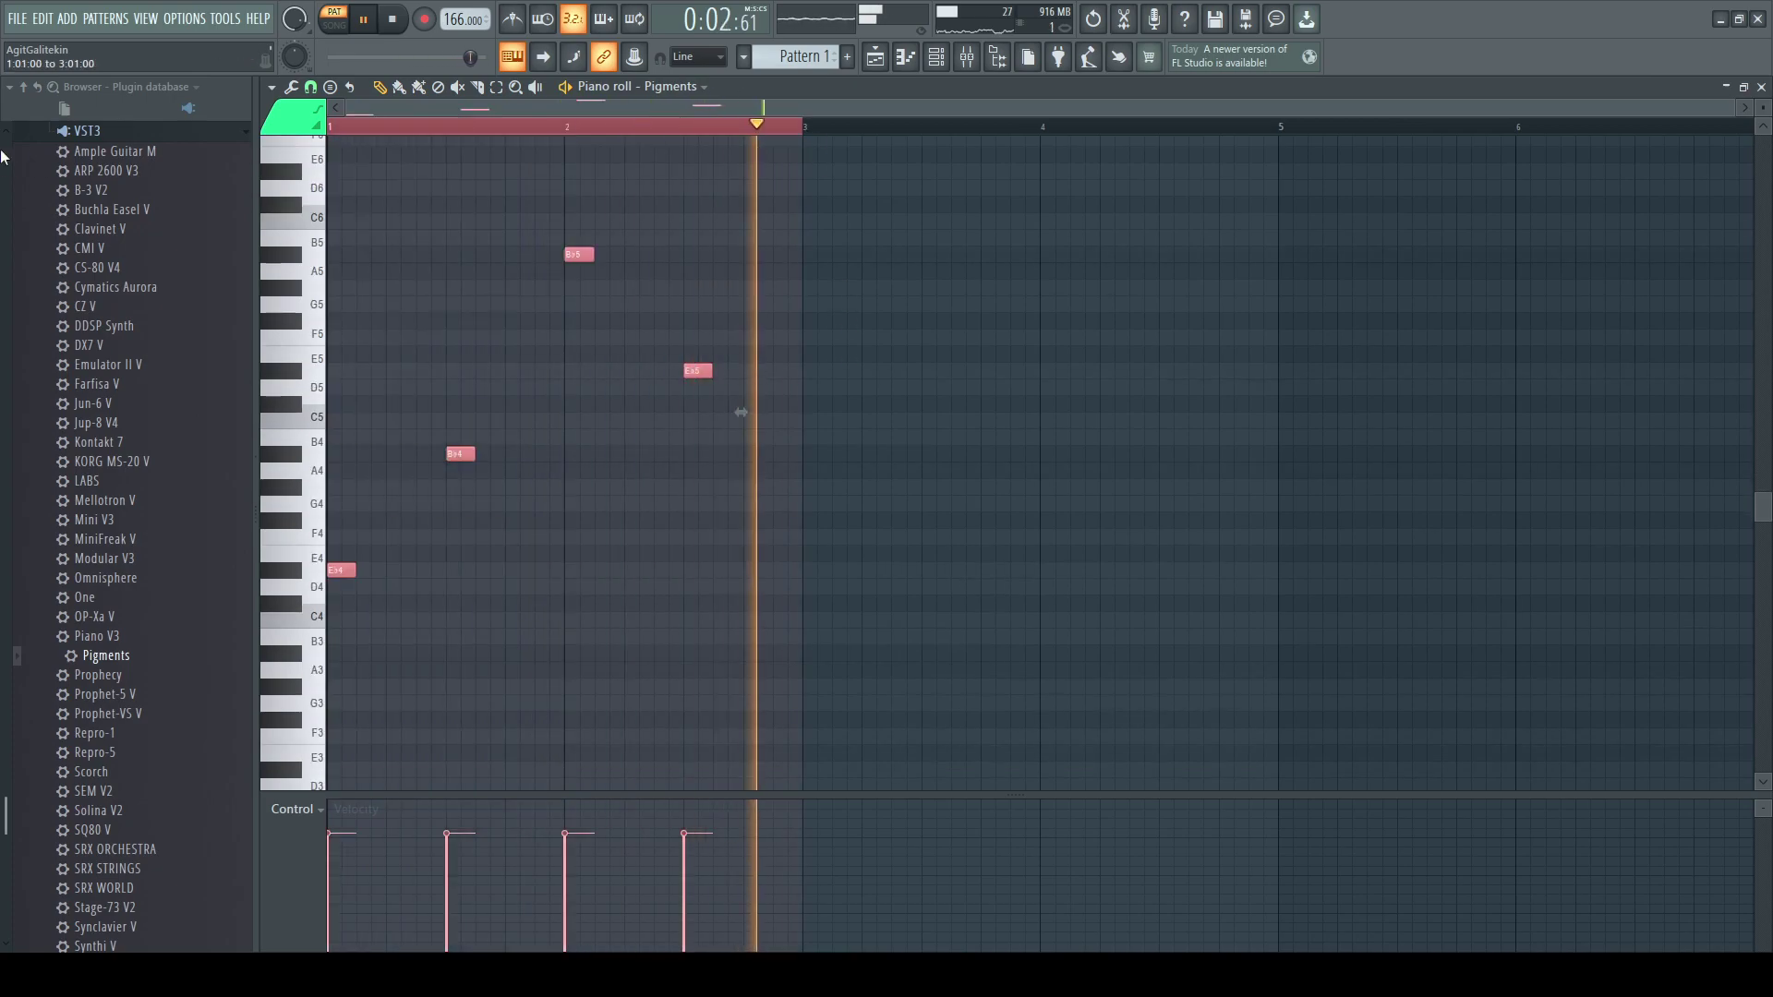
pyautogui.hotkey('ctrl', 'b')
pyautogui.press('space')
pyautogui.moveTo(424, 128); pyautogui.dragTo(61, 133)
pyautogui.press('space')
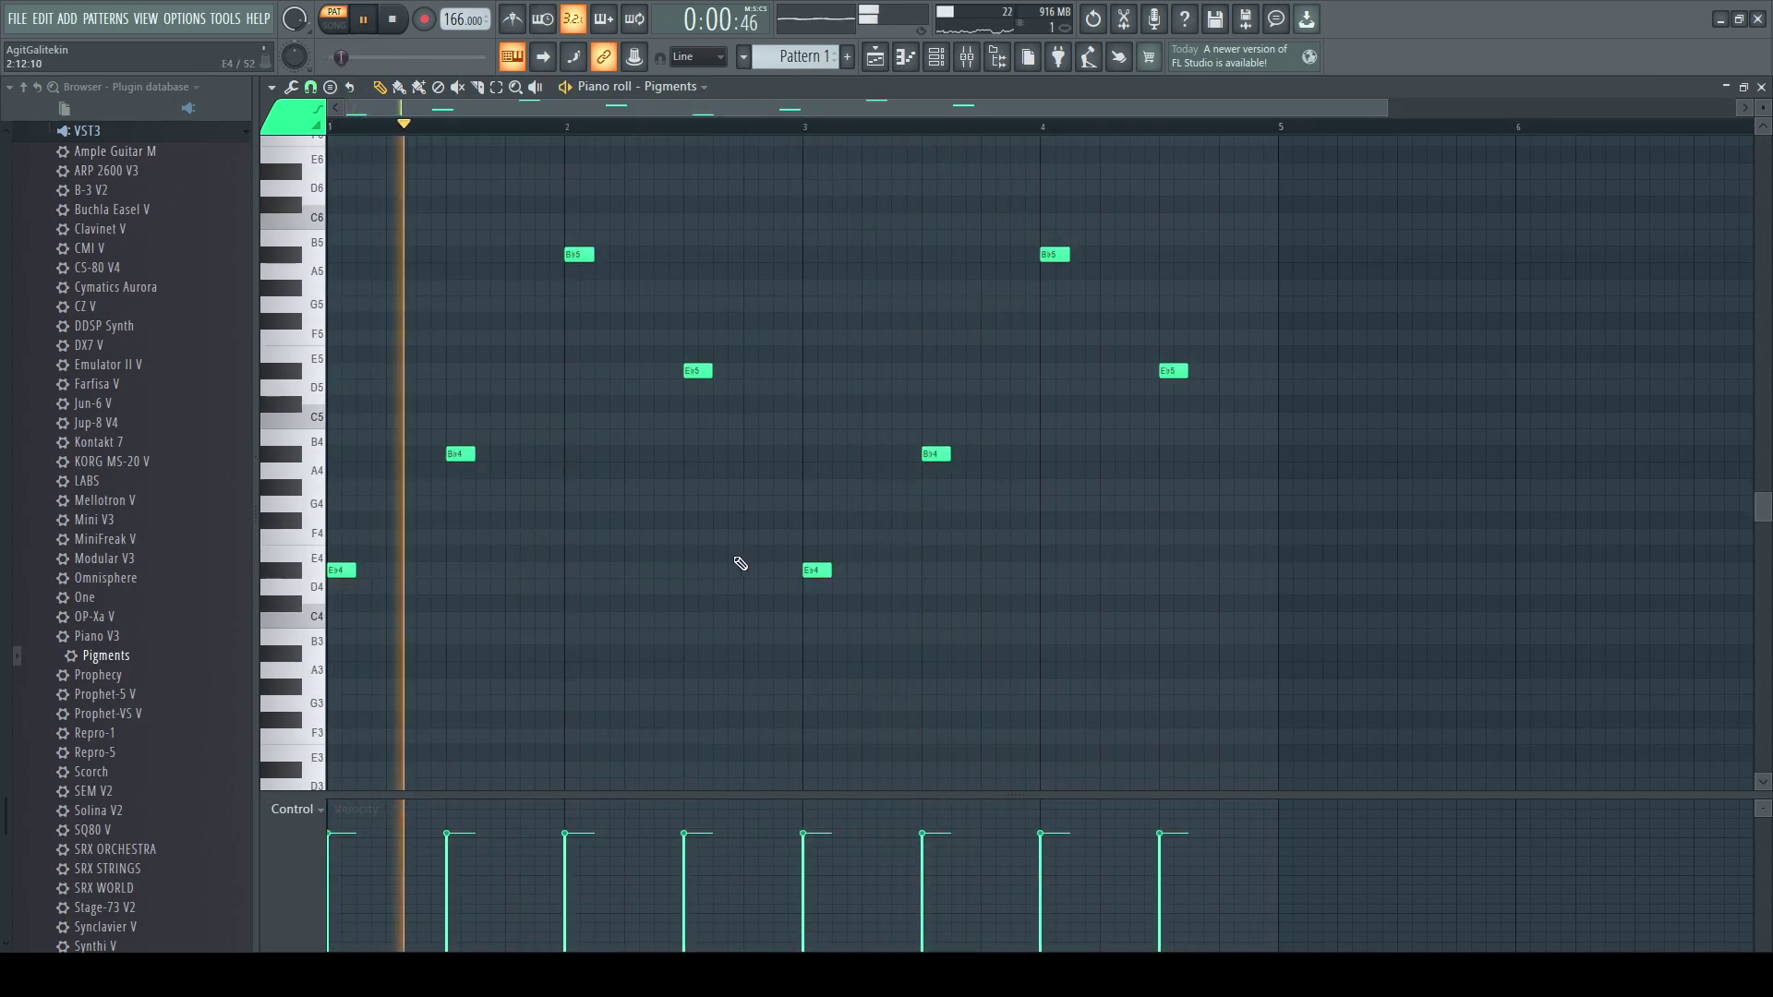
# - Set the tempo to 165 BPM and return to the Pigments piano roll from the channel rack
pyautogui.scroll(-1, 739, 564)
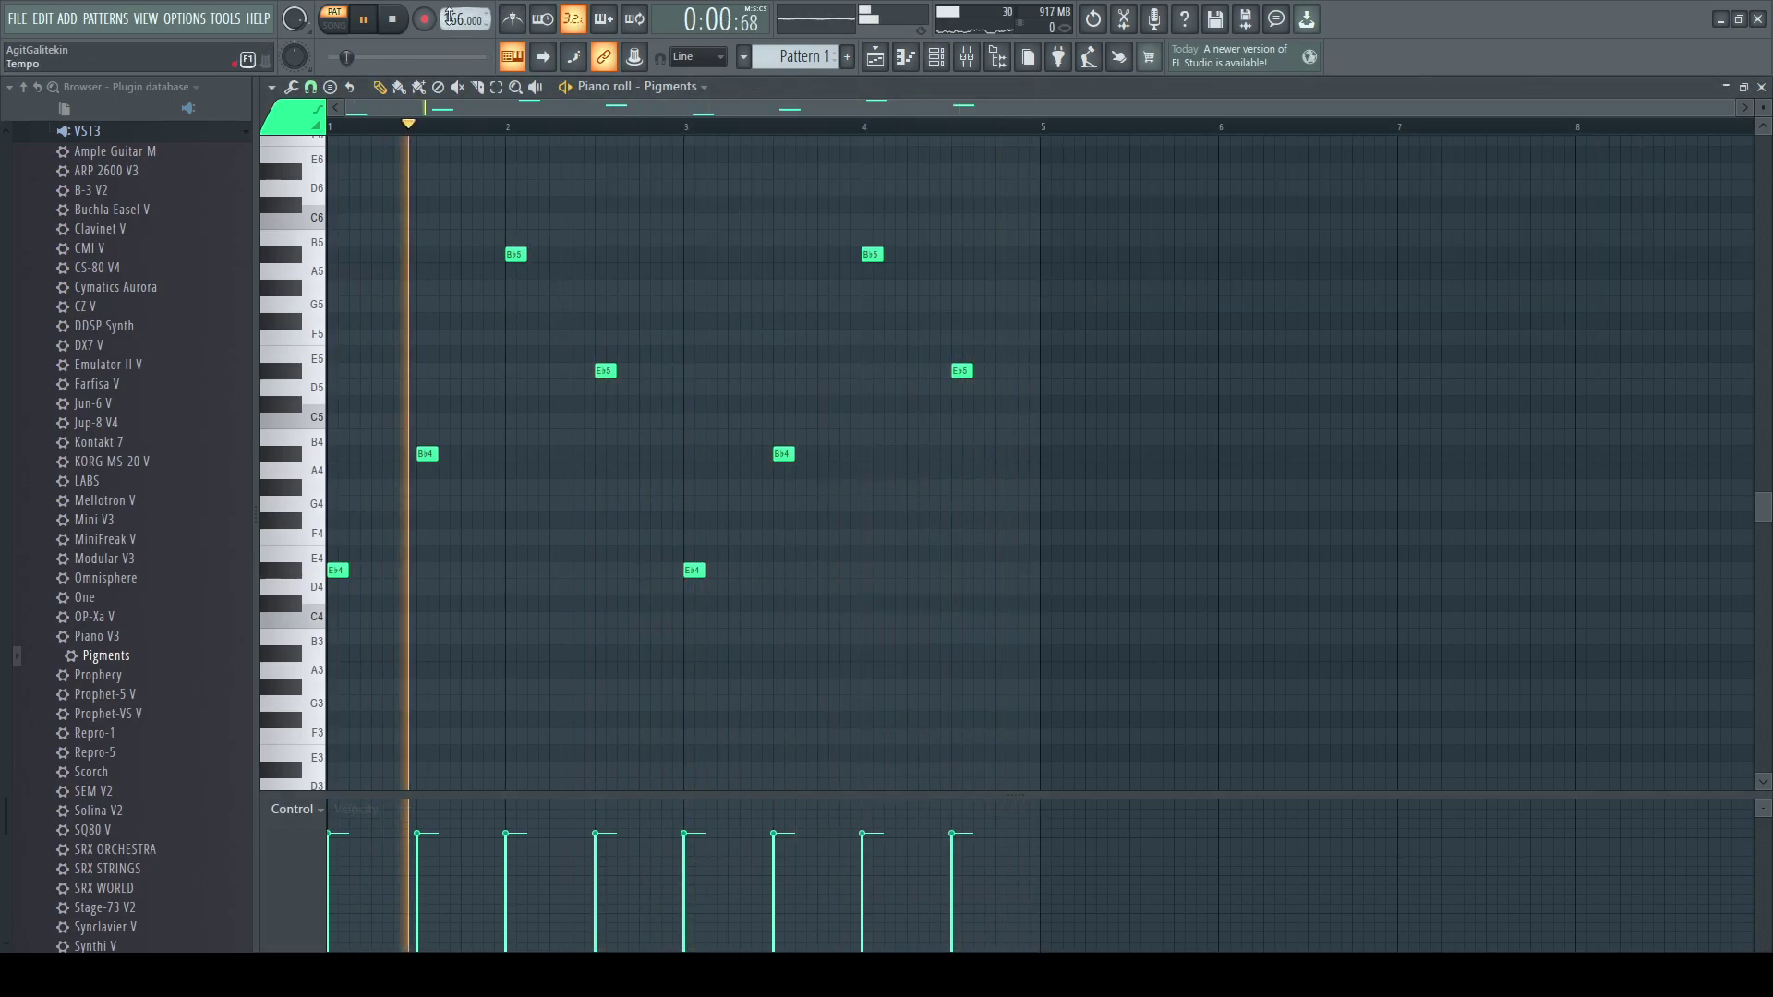
pyautogui.click(939, 57)
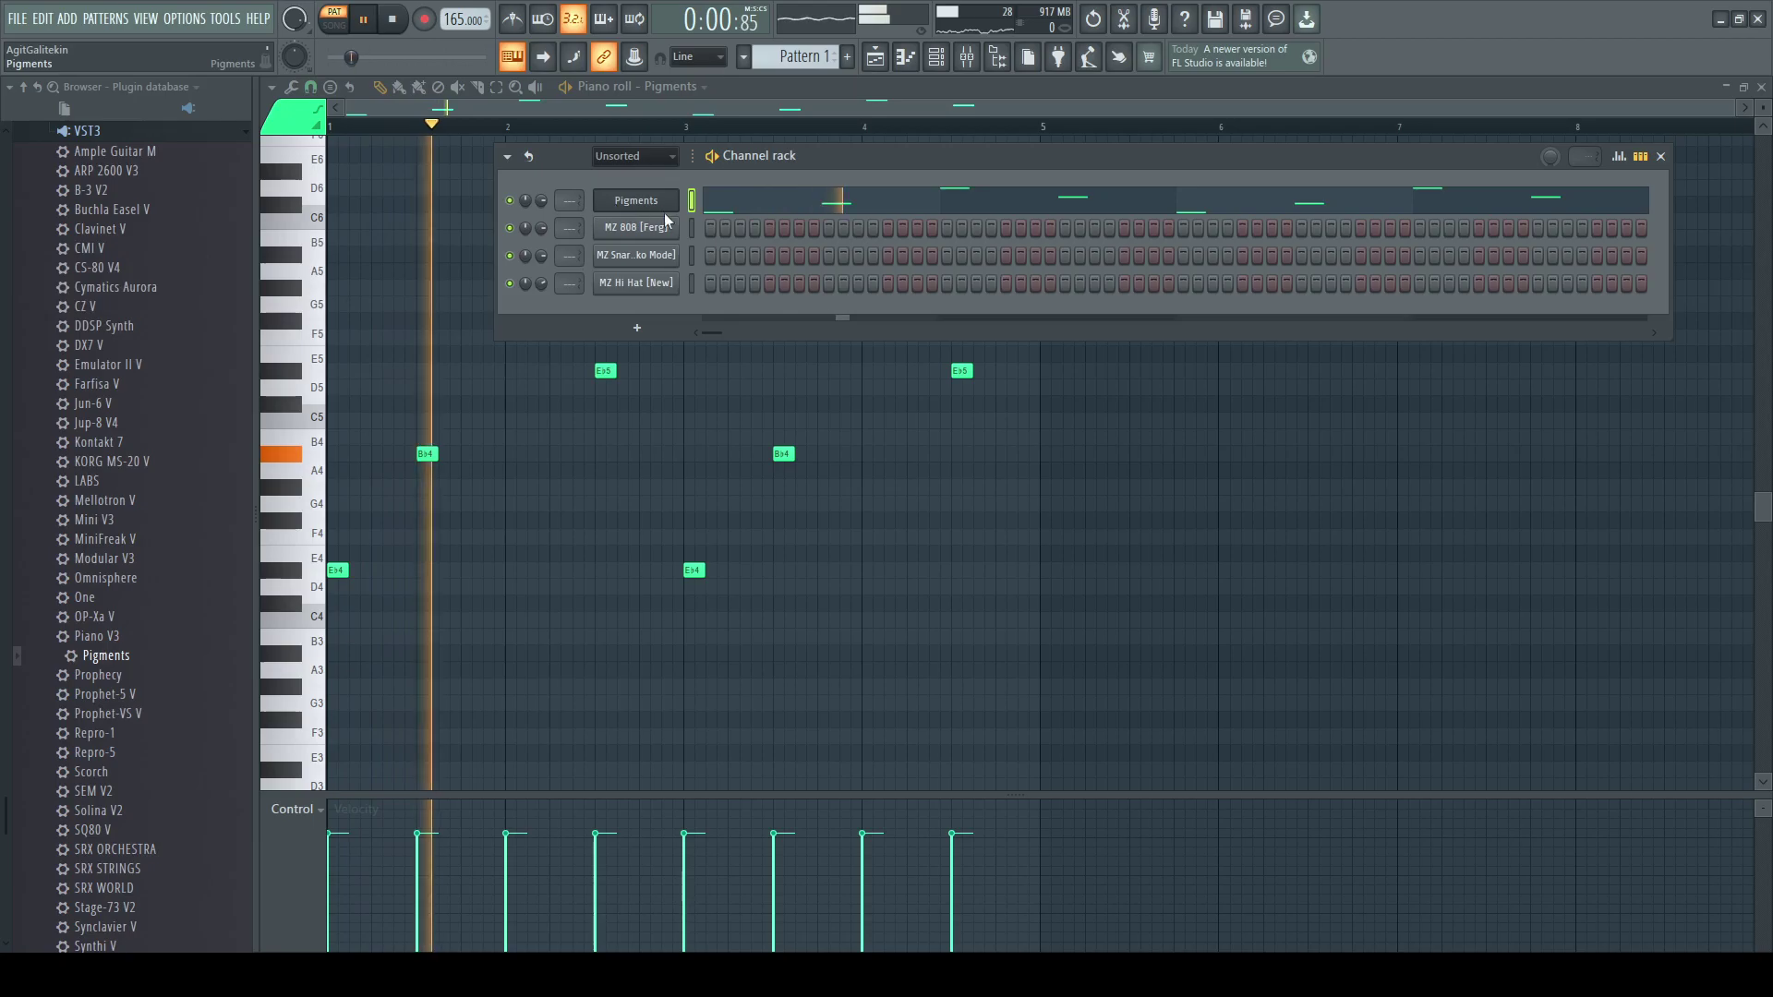
pyautogui.click(832, 207)
pyautogui.click(830, 207)
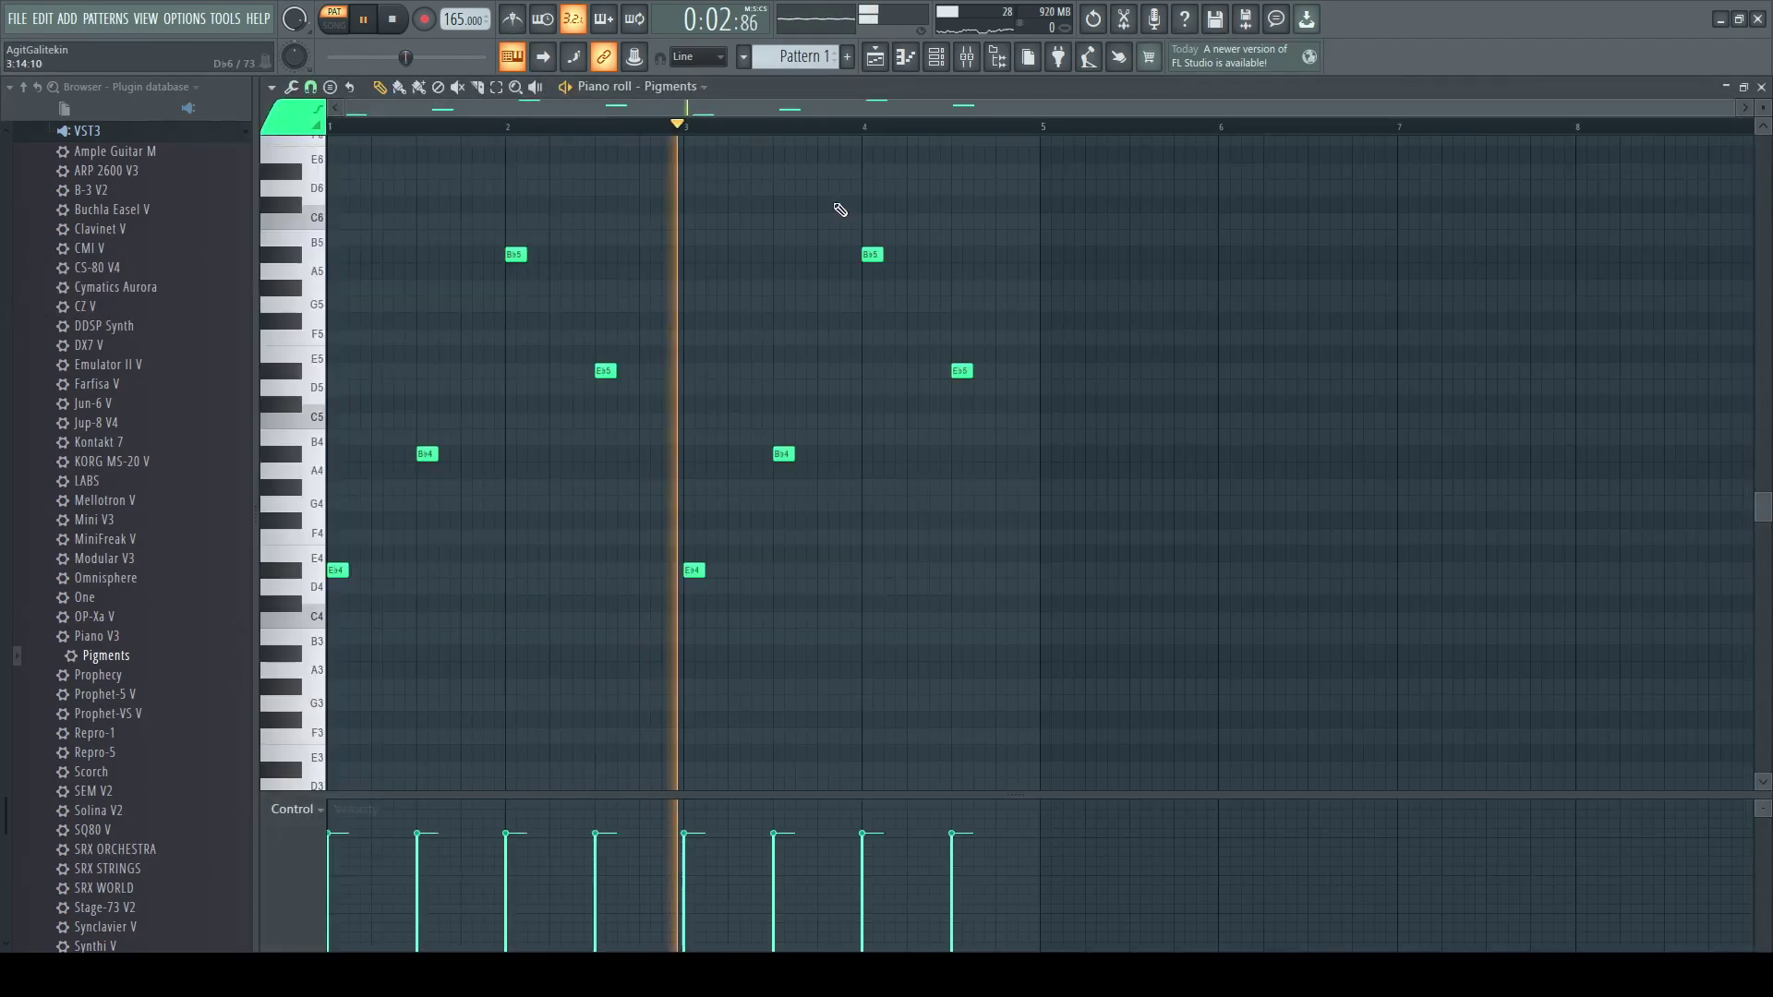
# - Play the pattern repeatedly while trying out extra notes over it, such as E♭5
pyautogui.scroll(3, 581, 446)
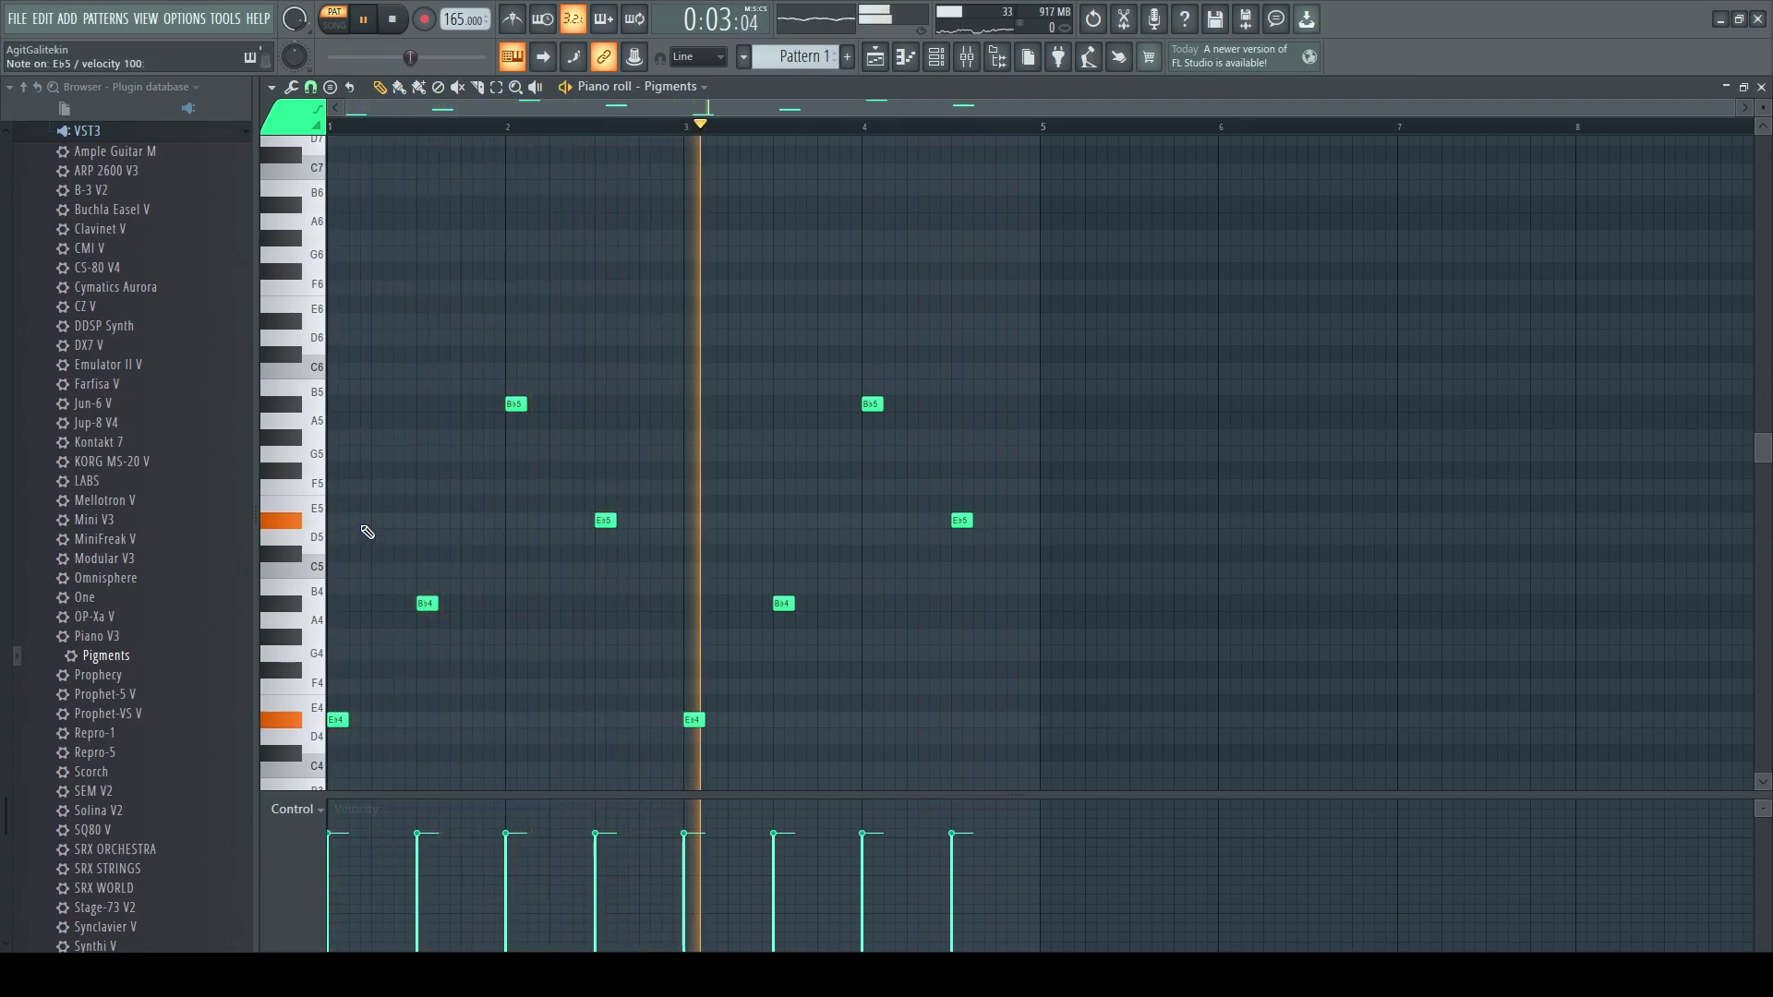
pyautogui.press('space')
pyautogui.press('space')
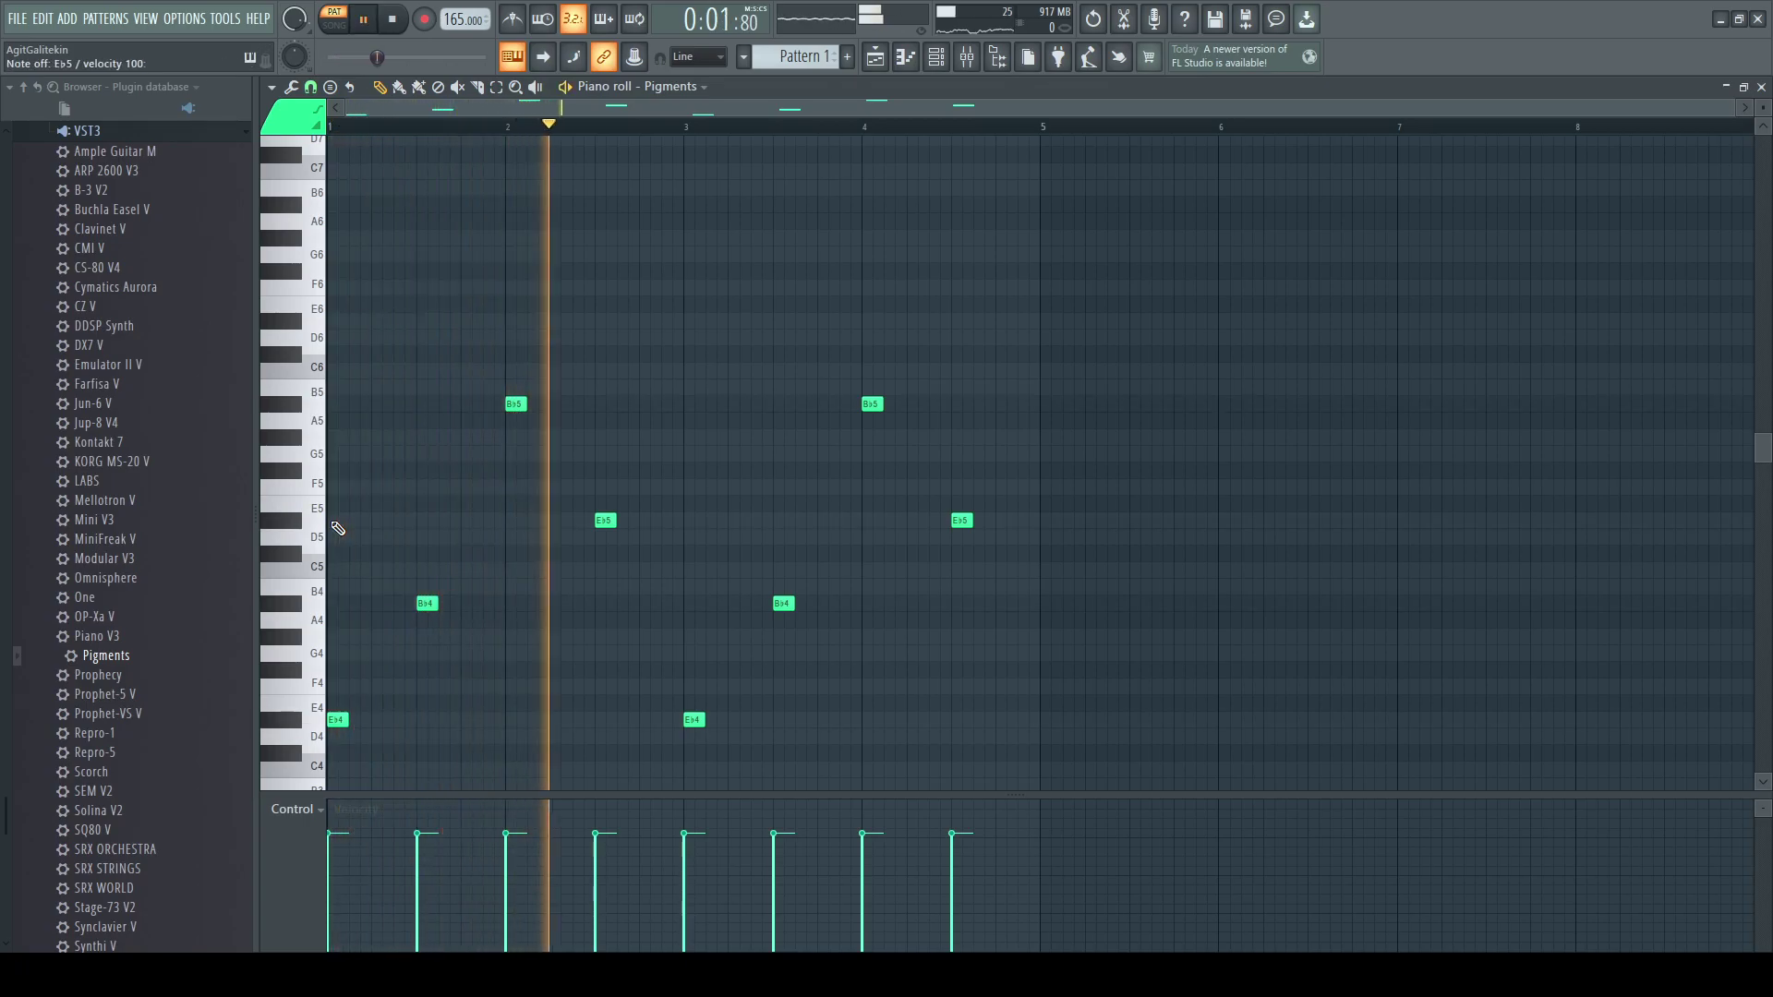
pyautogui.press('space')
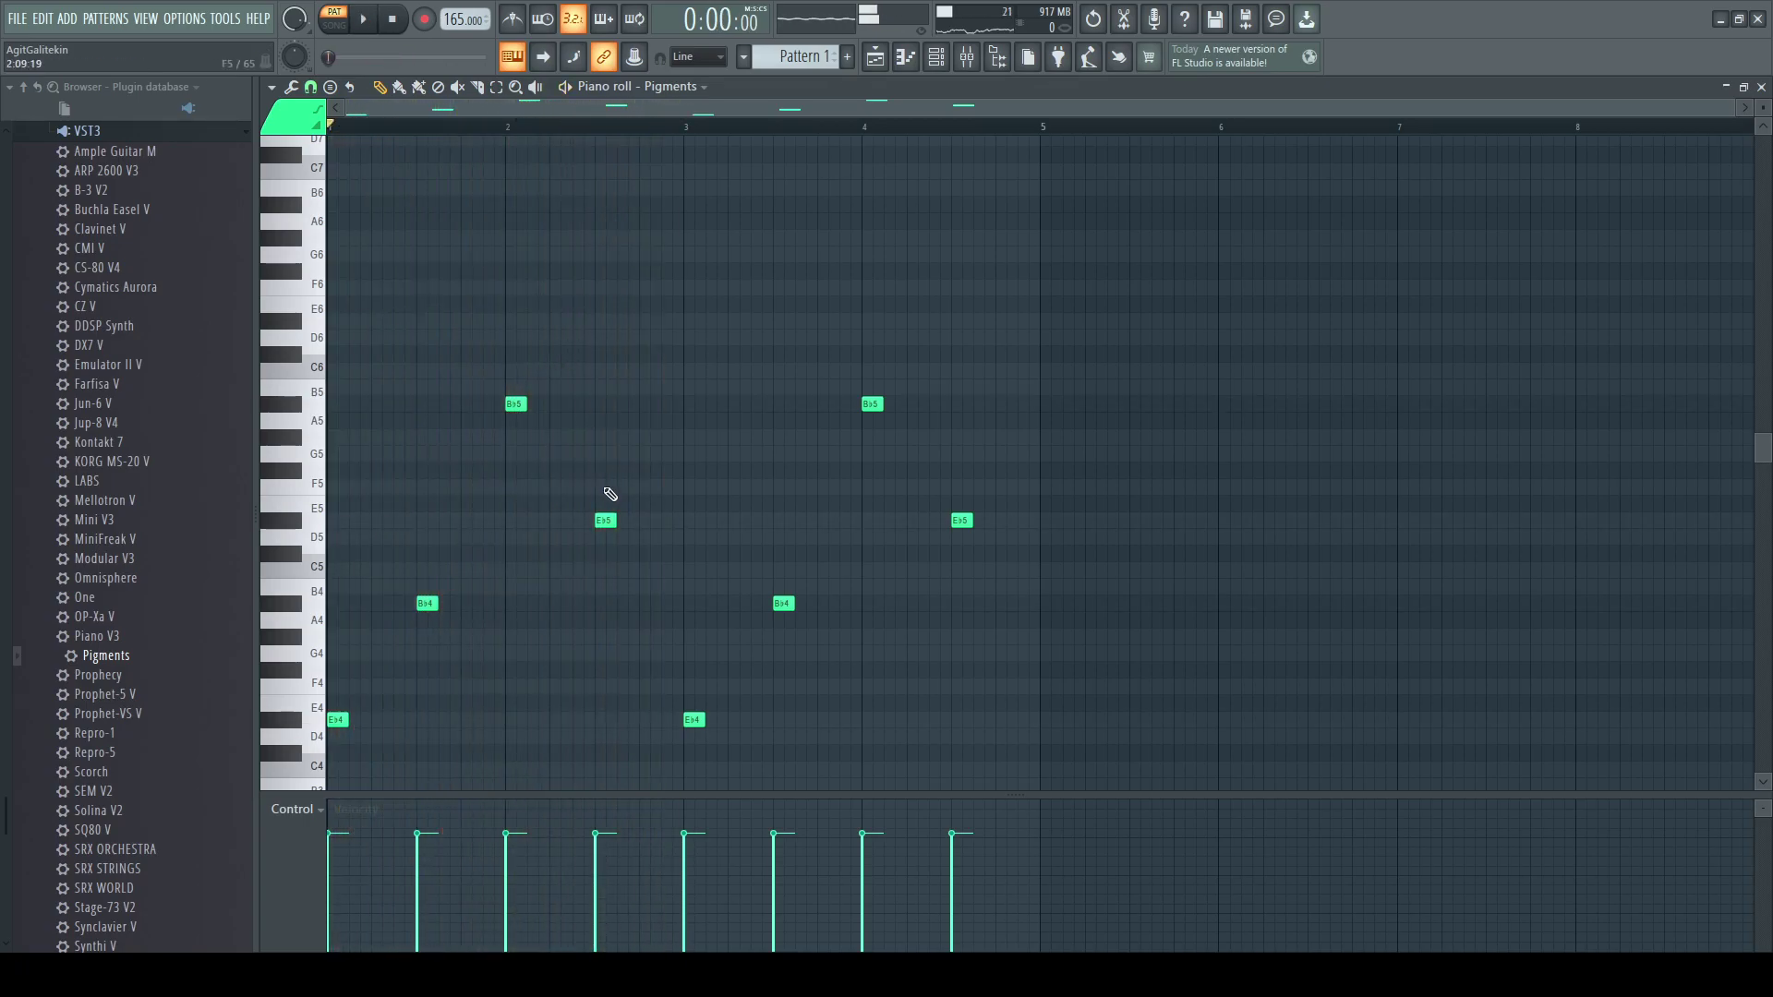
pyautogui.press('r')
pyautogui.press('space')
pyautogui.press('space')
pyautogui.press('space')
pyautogui.press('space')
pyautogui.click(394, 19)
pyautogui.press('space')
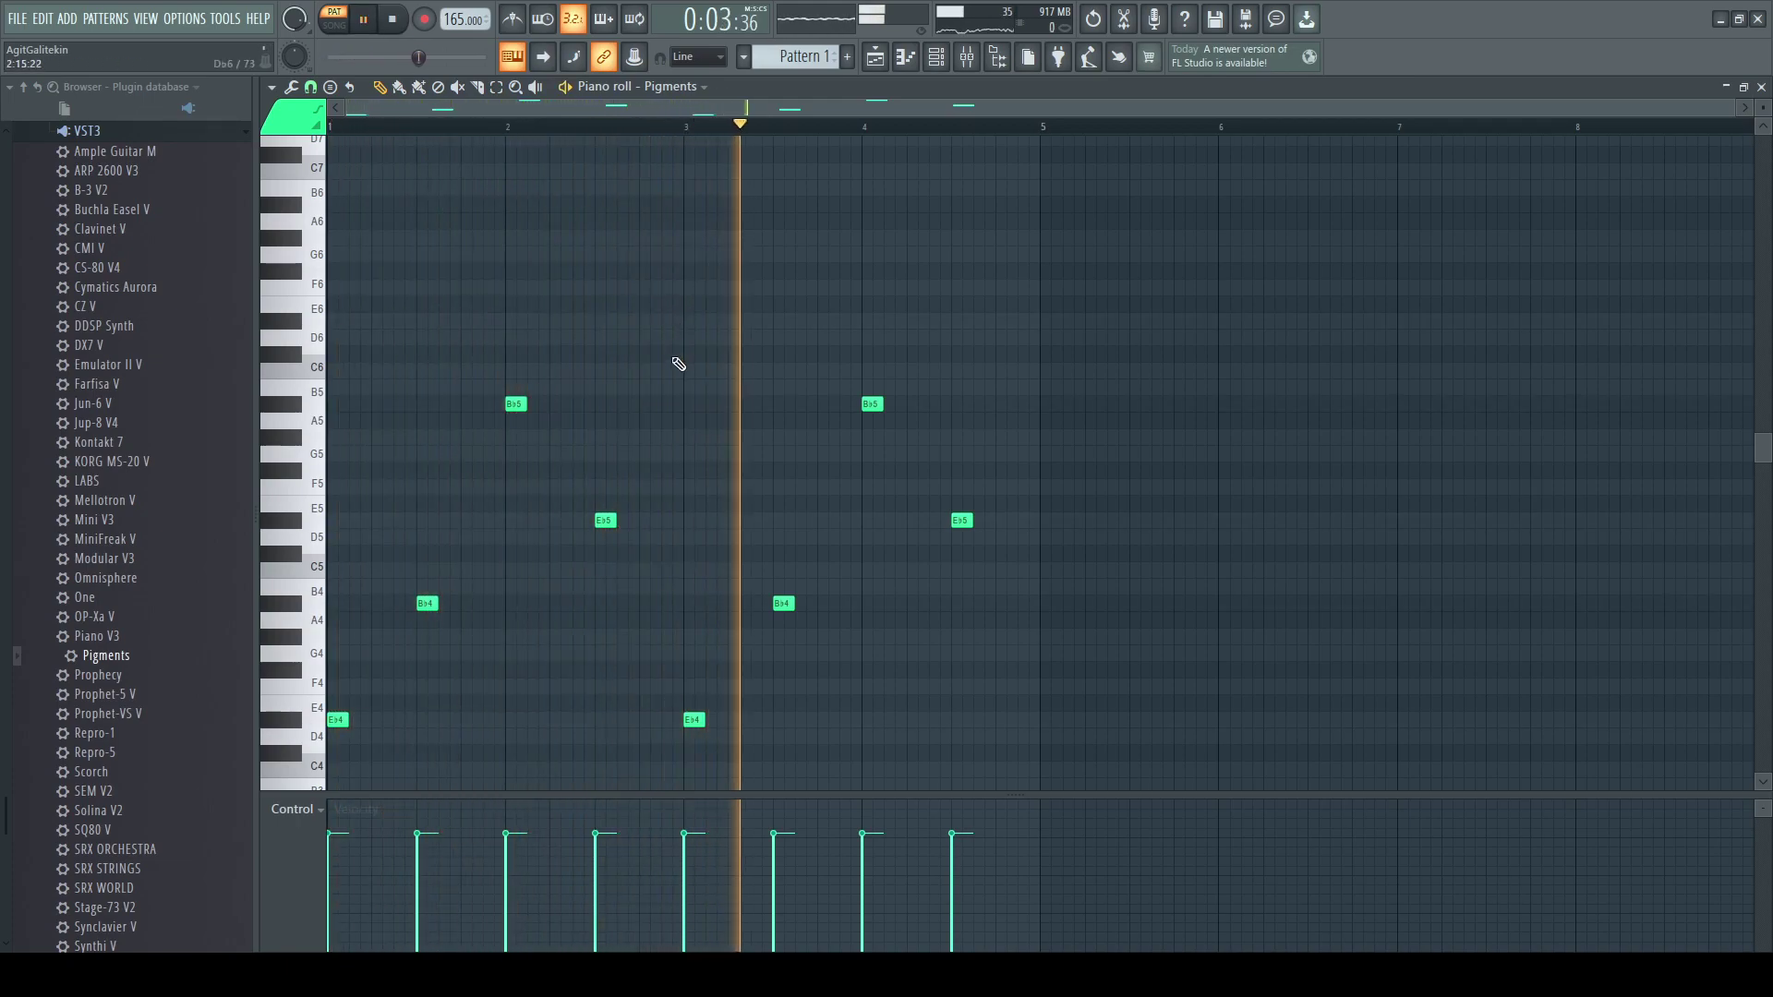
pyautogui.press('space')
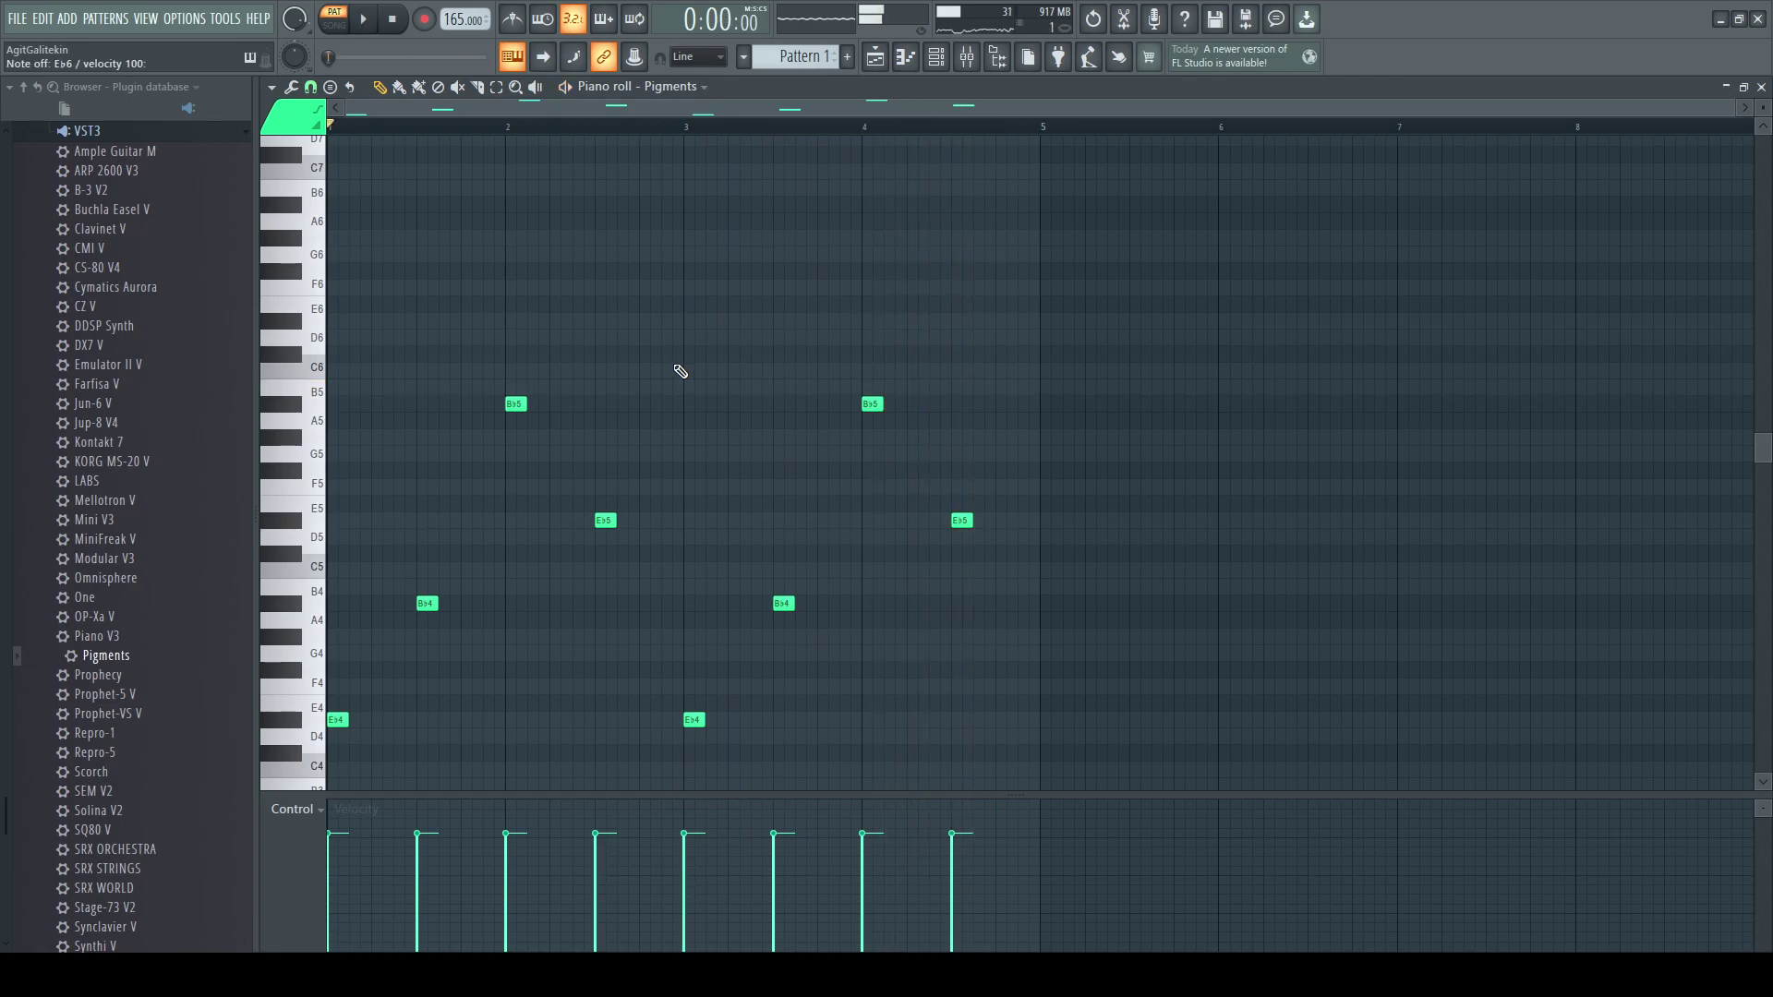
# - Add an E♭6 note between the B♭5 and E♭5 in bar 4 and lower its velocity
pyautogui.press('space')
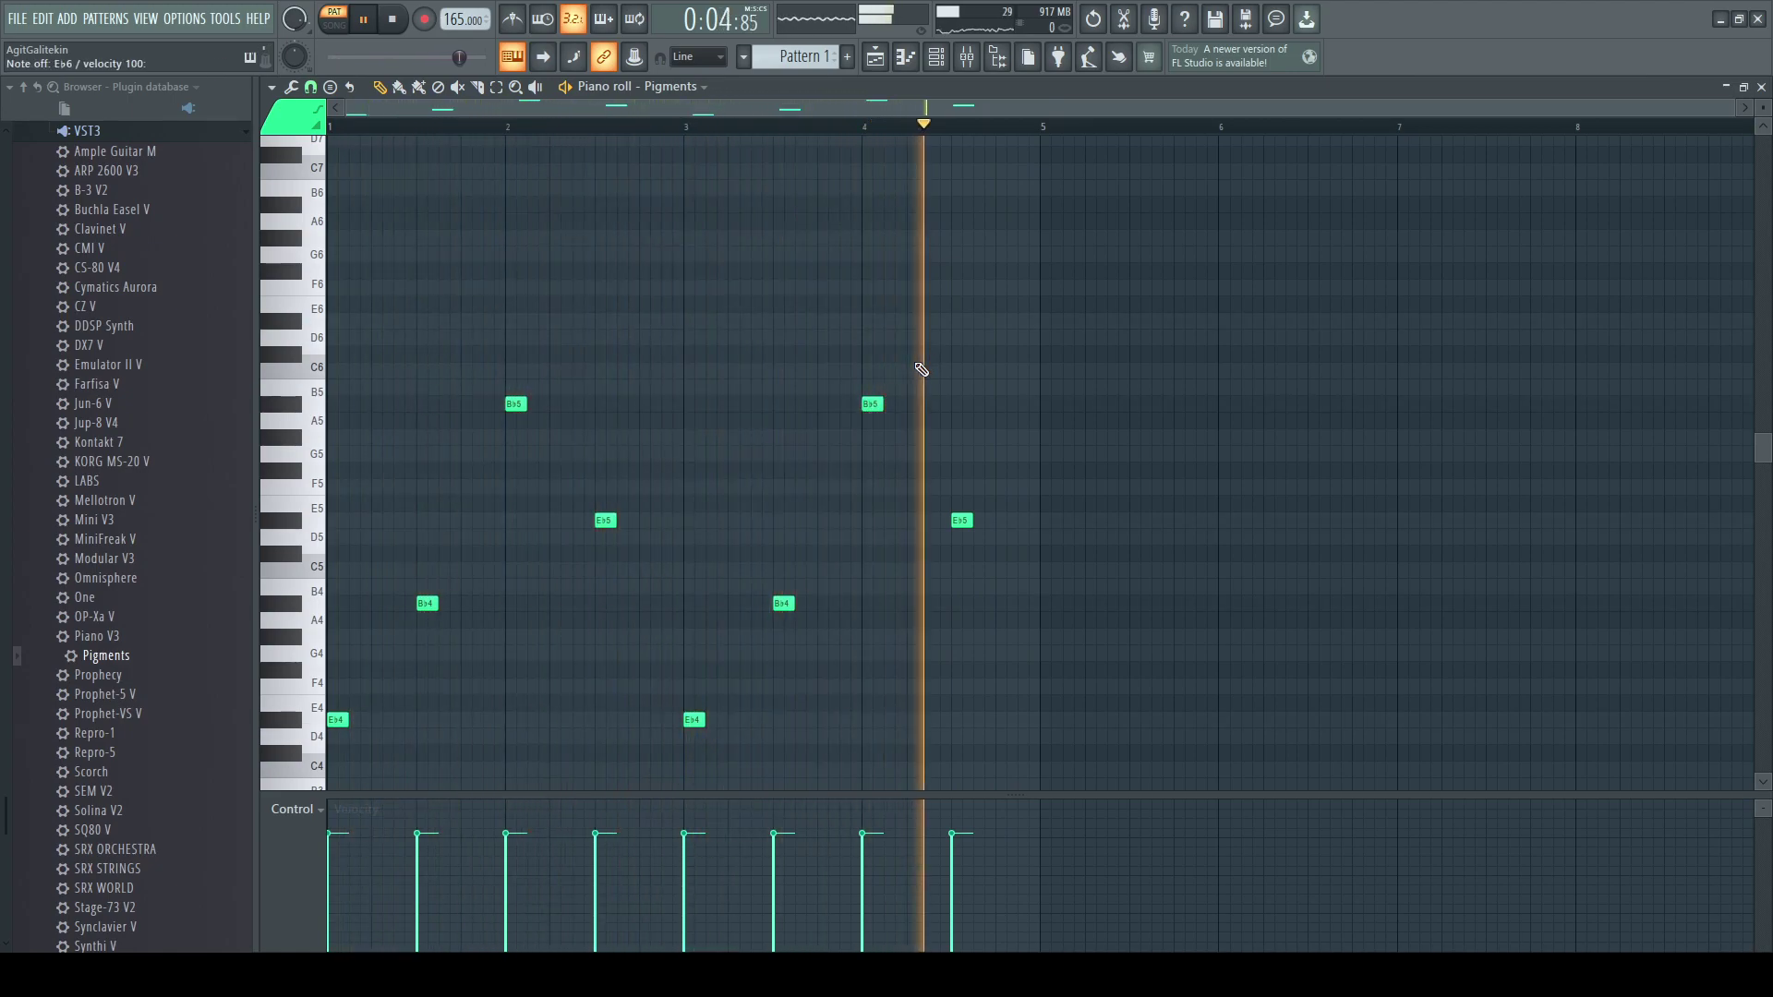
pyautogui.click(914, 322)
pyautogui.moveTo(906, 891)
pyautogui.mouseDown()
pyautogui.moveTo(906, 905)
pyautogui.moveTo(912, 884)
pyautogui.mouseUp()
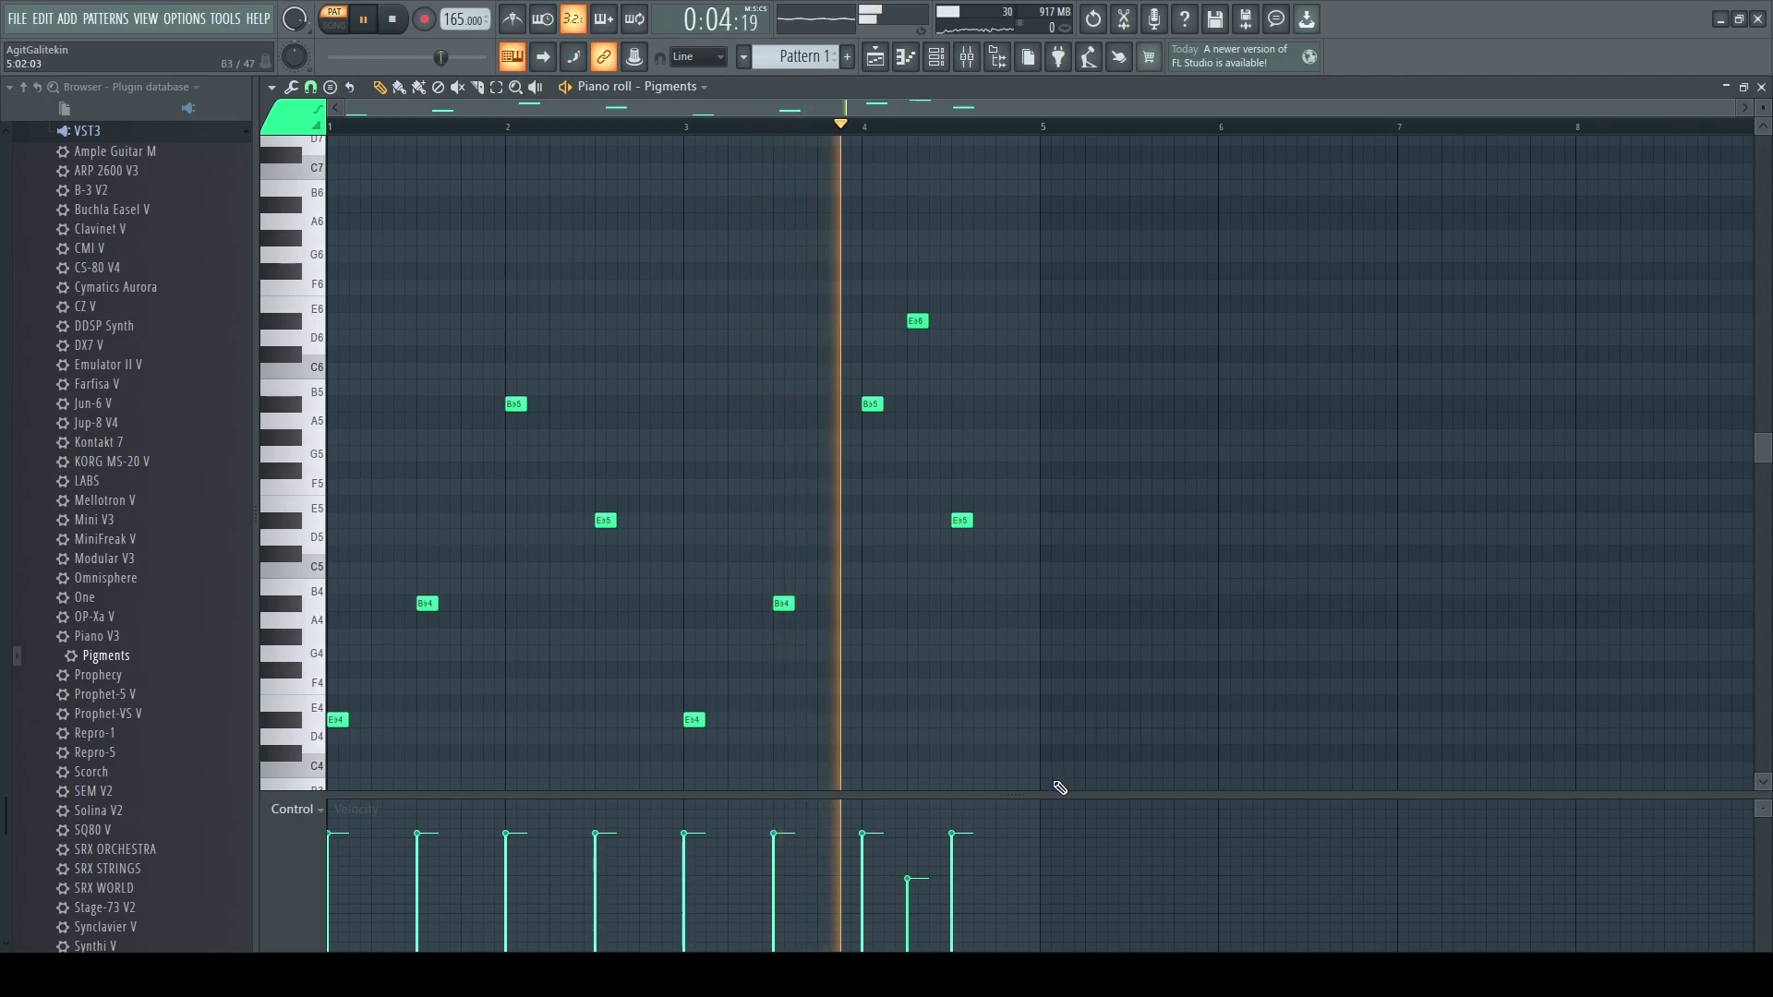
# - Randomize the velocity of every note except the E♭6, leaving panning unrandomized
pyautogui.hotkey('ctrl', 'a')
pyautogui.keyDown('ctrl'); pyautogui.keyDown('shift'); pyautogui.click(917, 321); pyautogui.keyUp('shift'); pyautogui.keyUp('ctrl')
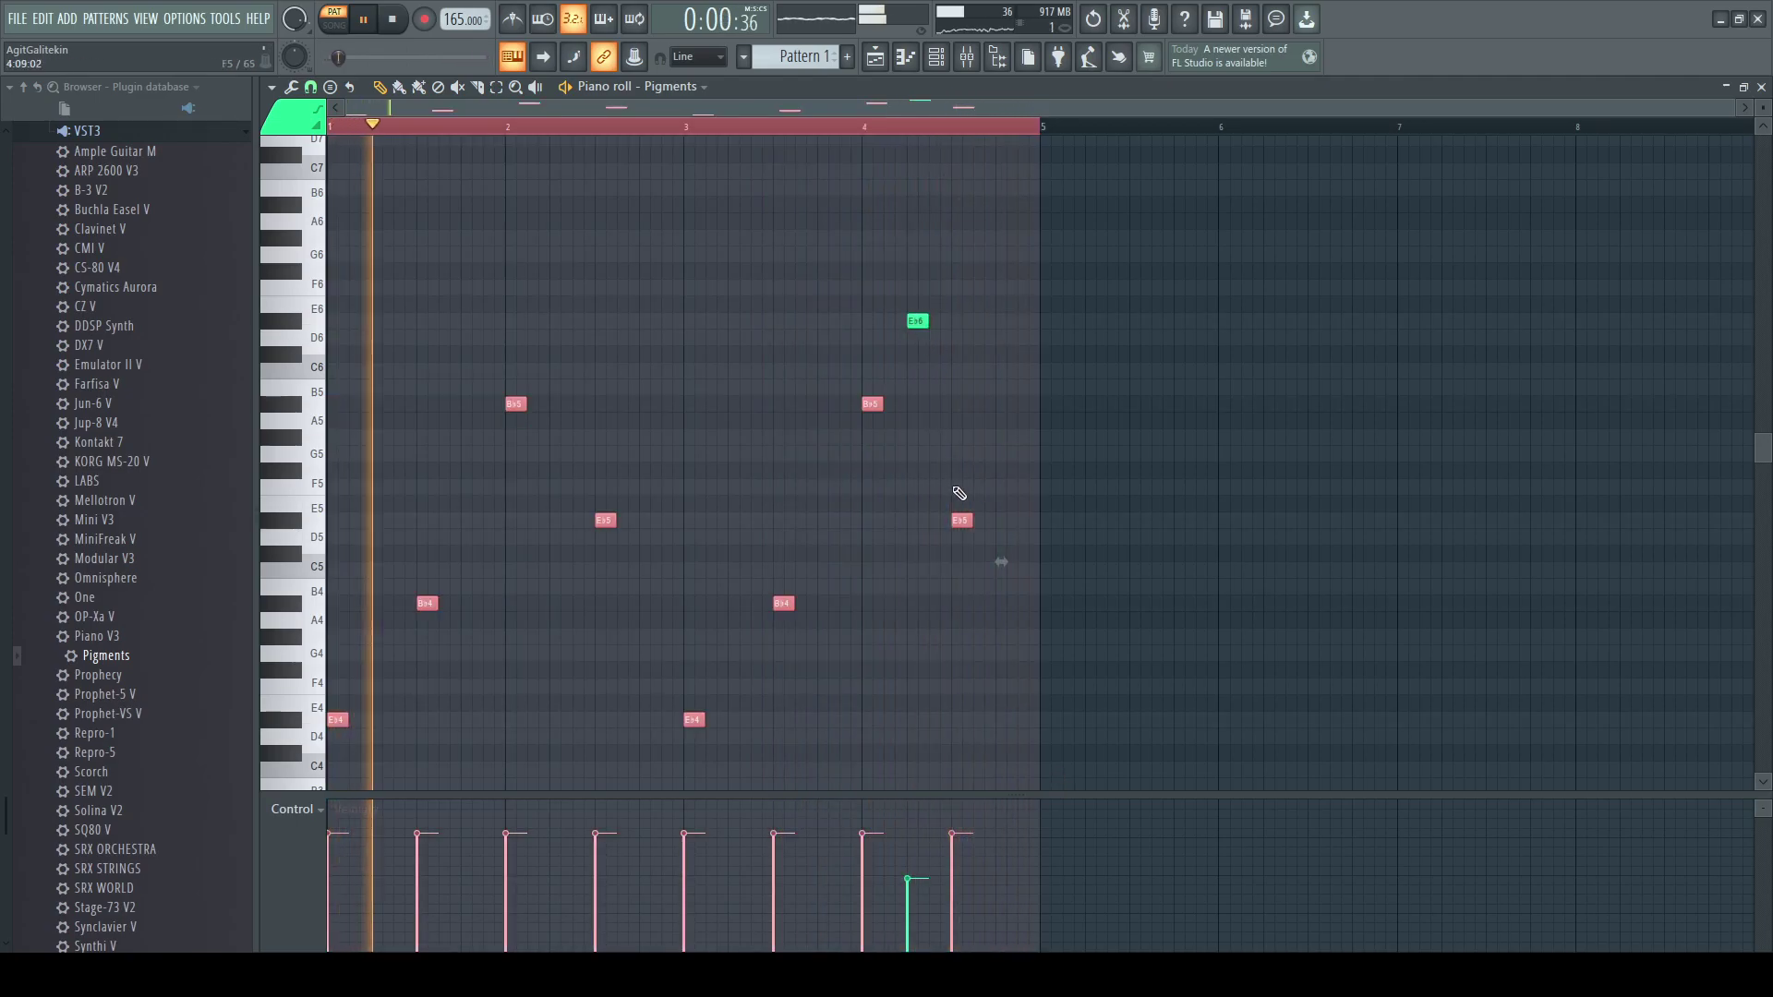
pyautogui.hotkey('alt', 'r')
pyautogui.moveTo(832, 567); pyautogui.dragTo(794, 683)
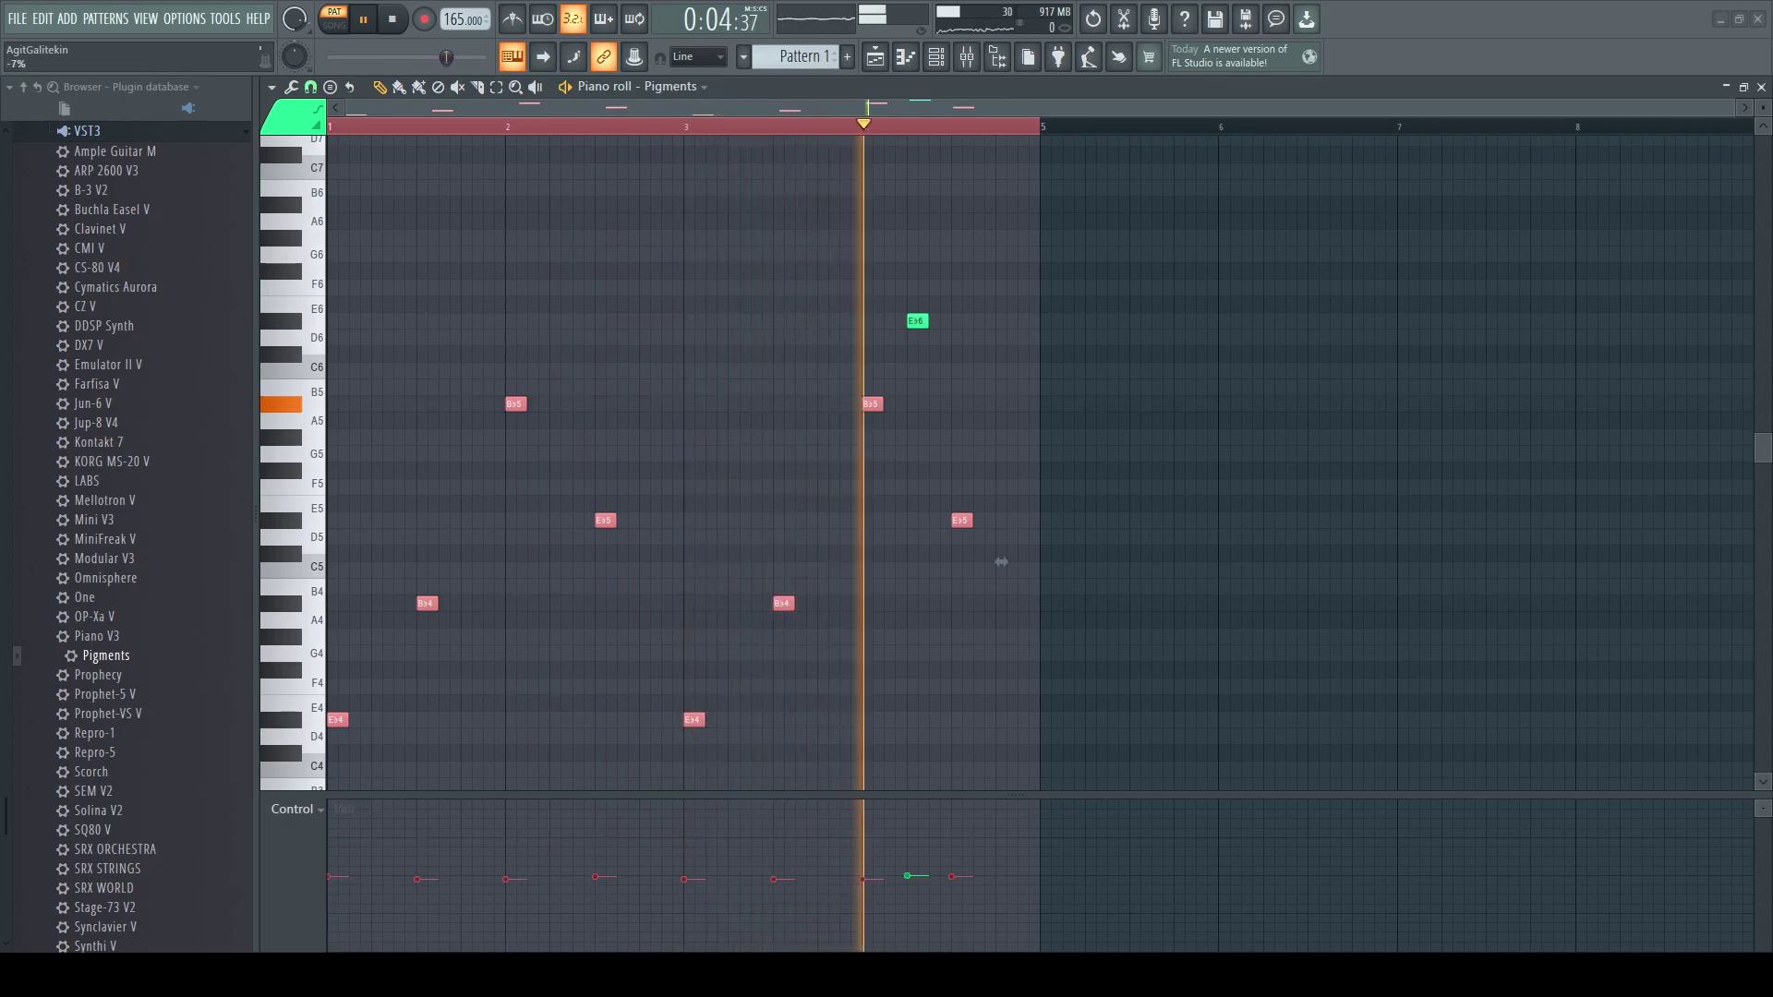
pyautogui.moveTo(861, 565); pyautogui.dragTo(861, 615)
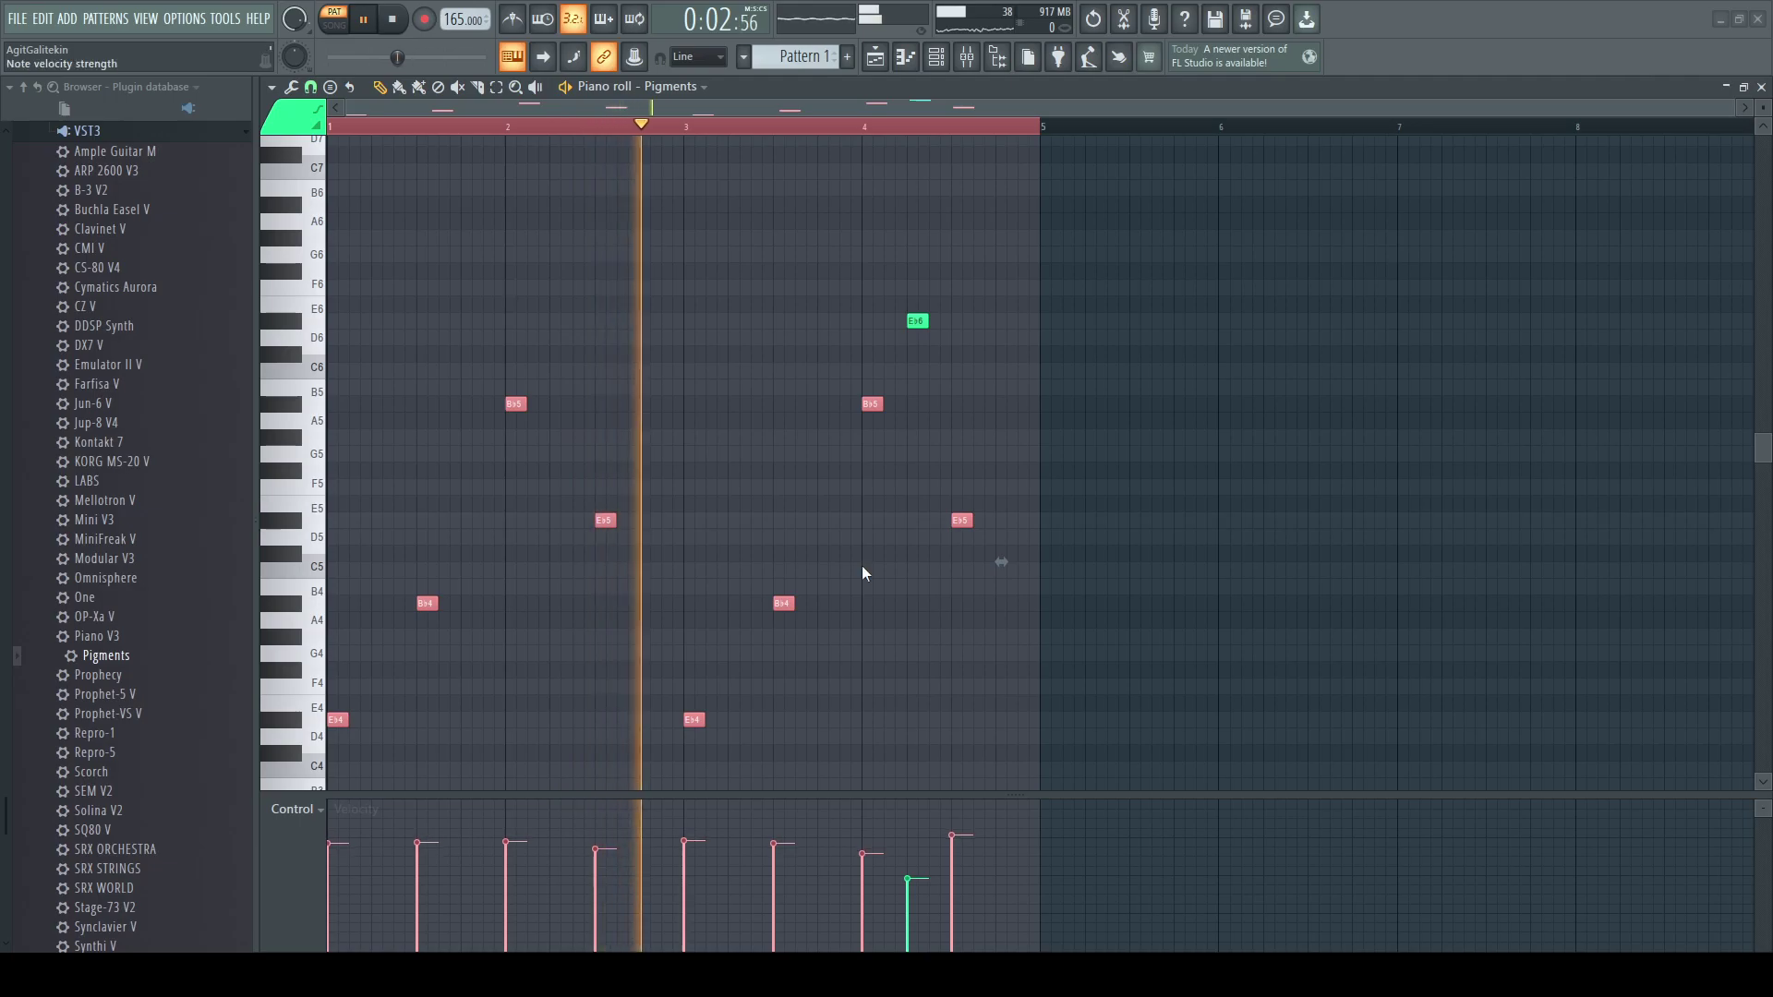
pyautogui.click(974, 657)
# - Lower the velocity of the E♭6 in bar 4 further and set the final E♭5 to about 66% velocity
pyautogui.click(987, 782)
pyautogui.rightClick(987, 782)
pyautogui.click(965, 843)
pyautogui.click(918, 917)
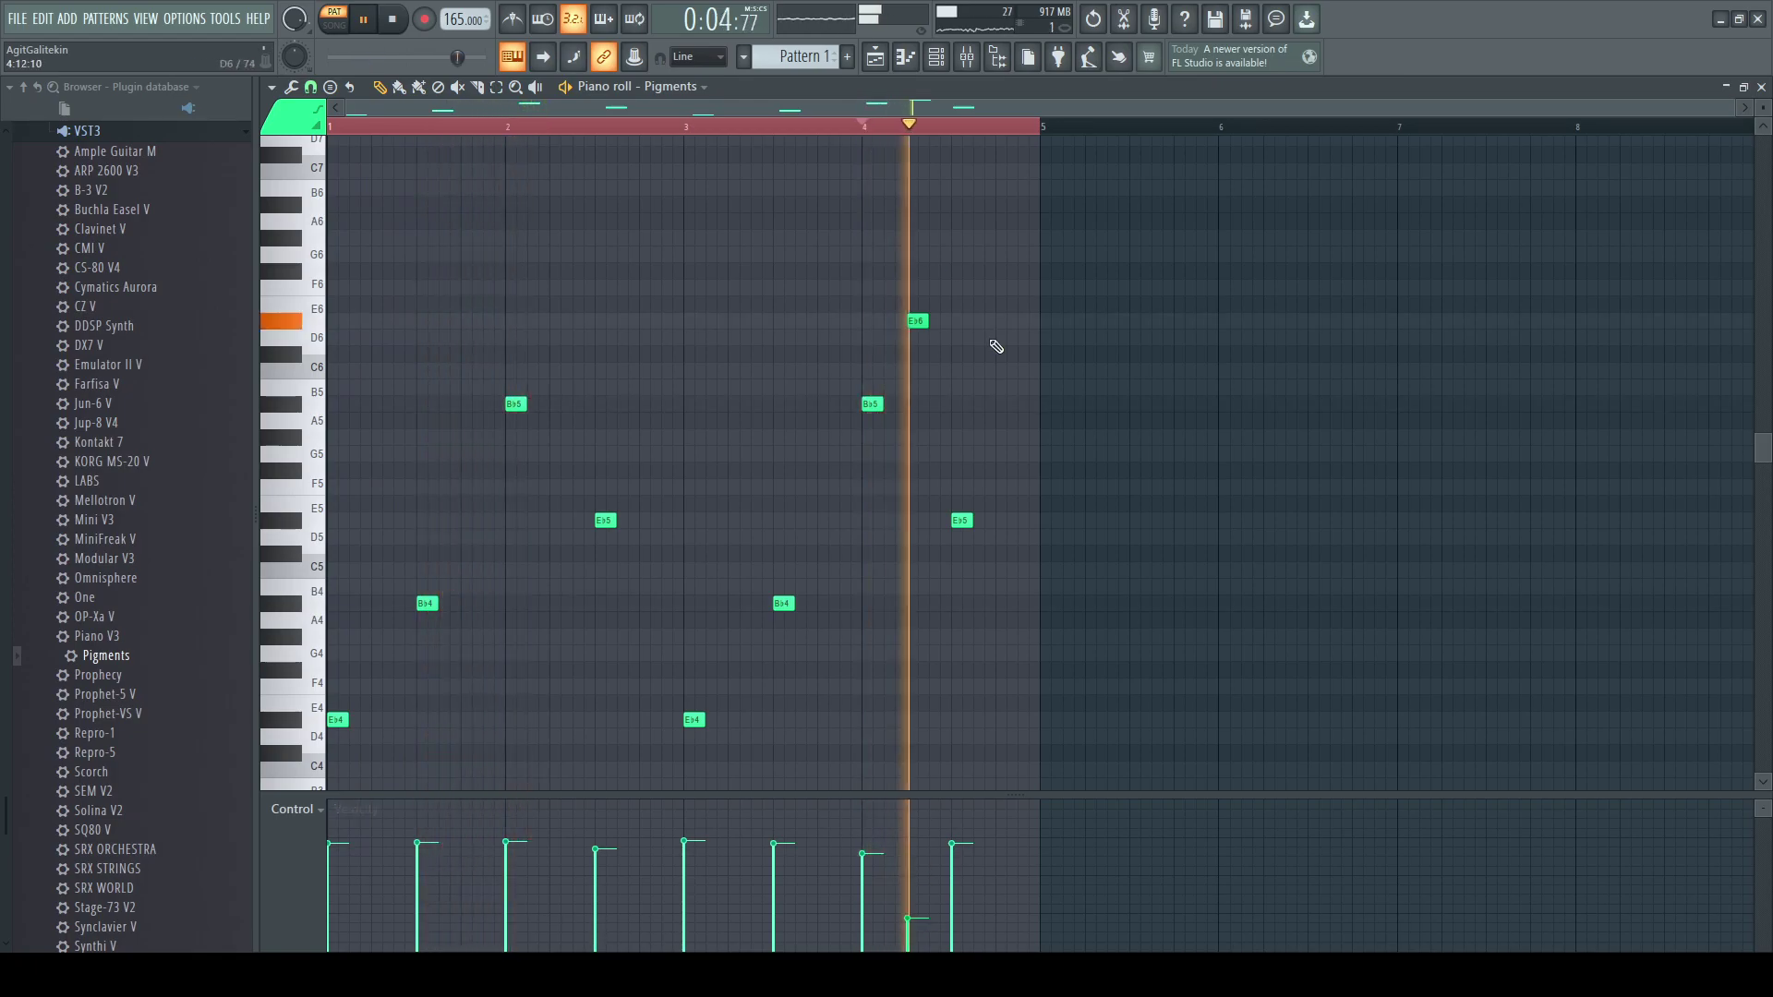
pyautogui.click(982, 862)
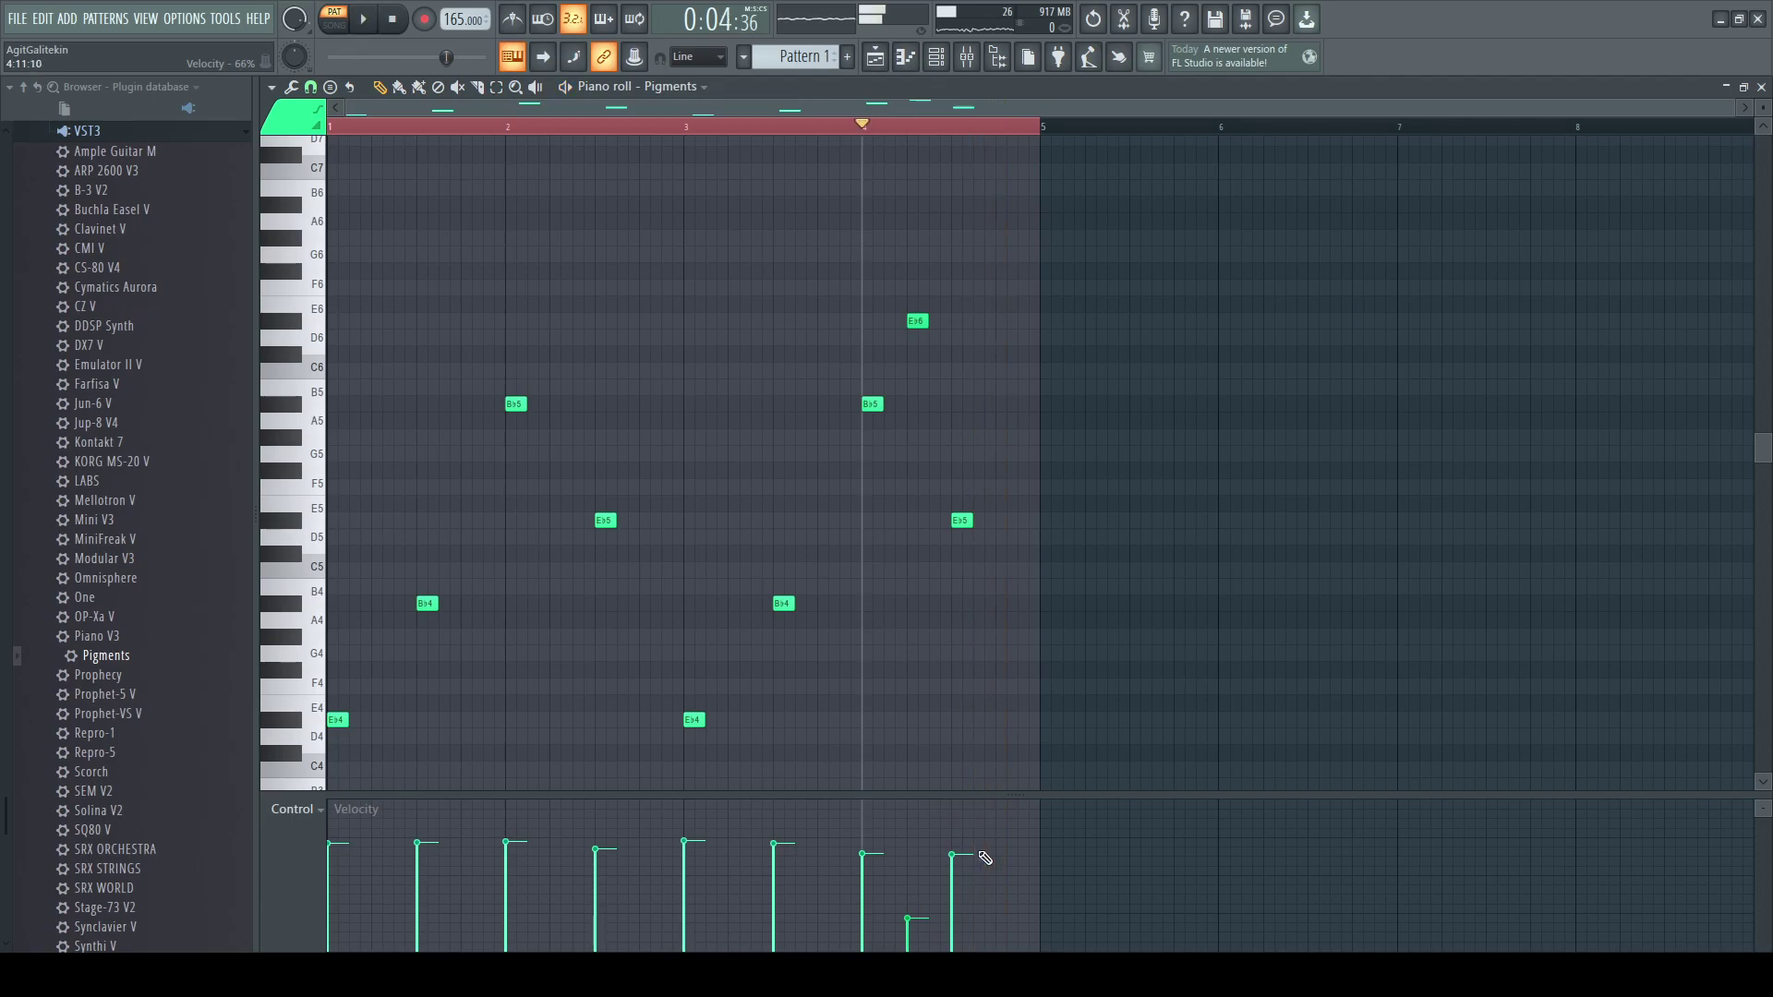
# - Play the pattern from the start and view it in the channel rack
pyautogui.press('space')
pyautogui.click(375, 135)
pyautogui.press('space')
pyautogui.click(938, 56)
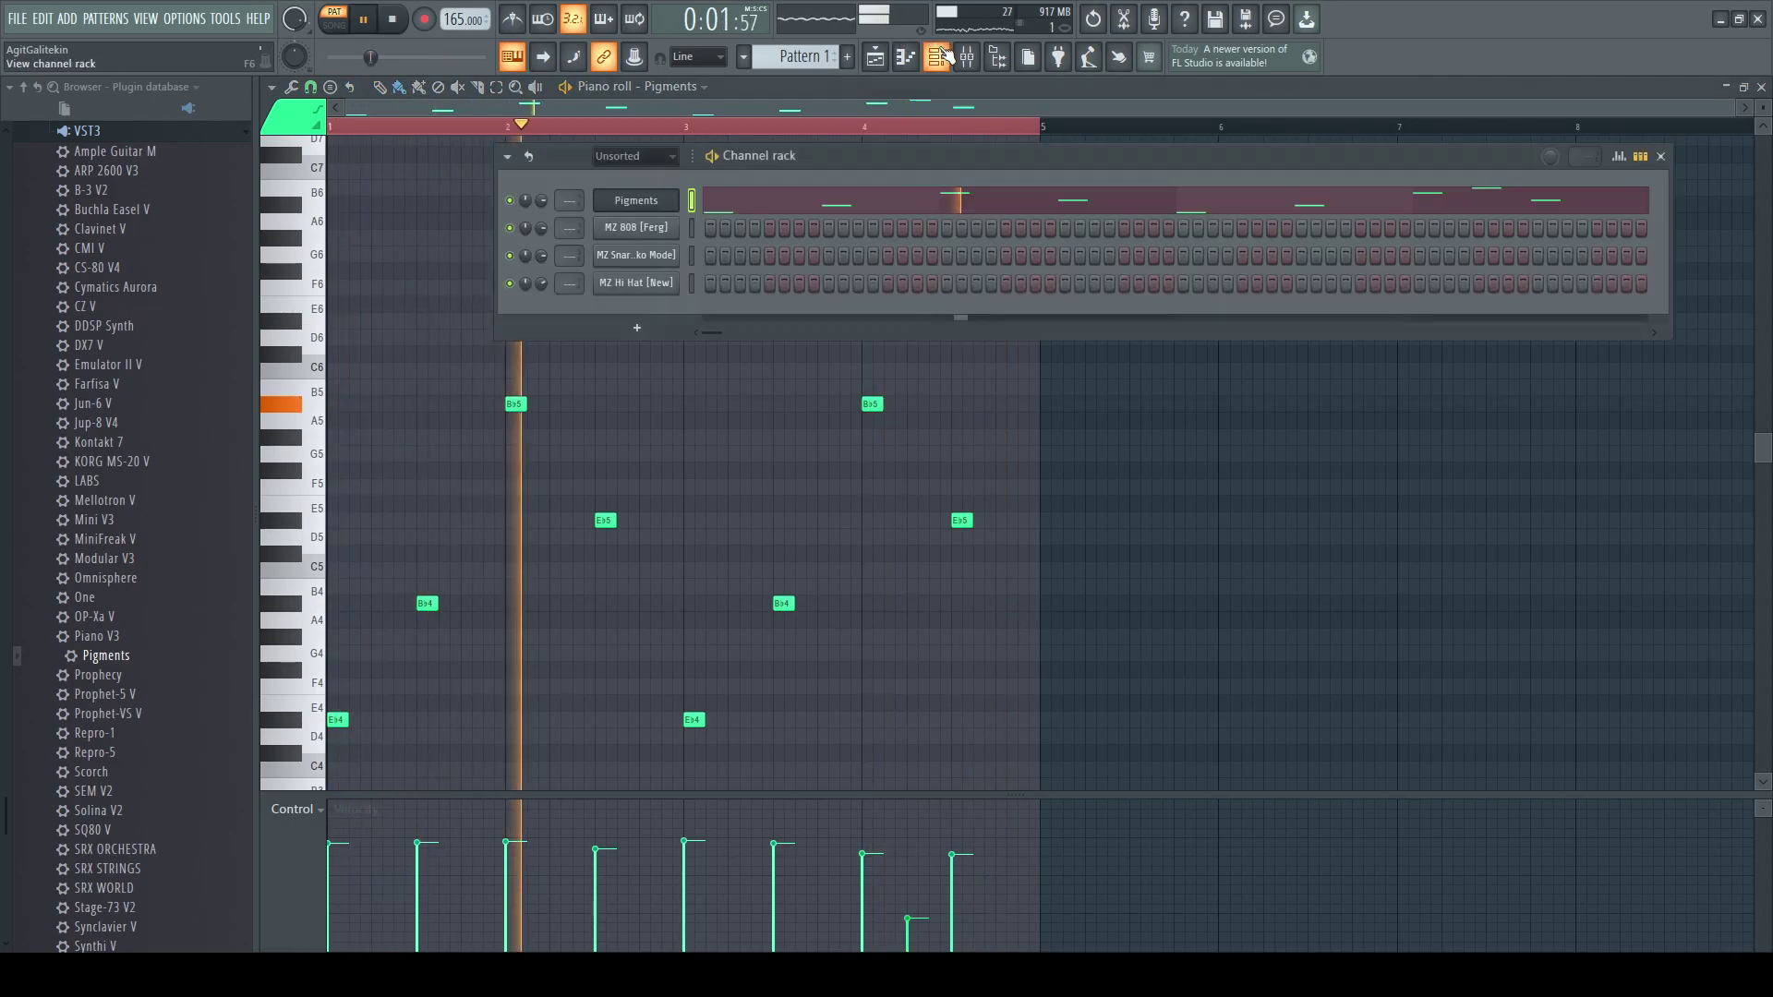
pyautogui.moveTo(817, 152); pyautogui.dragTo(802, 157)
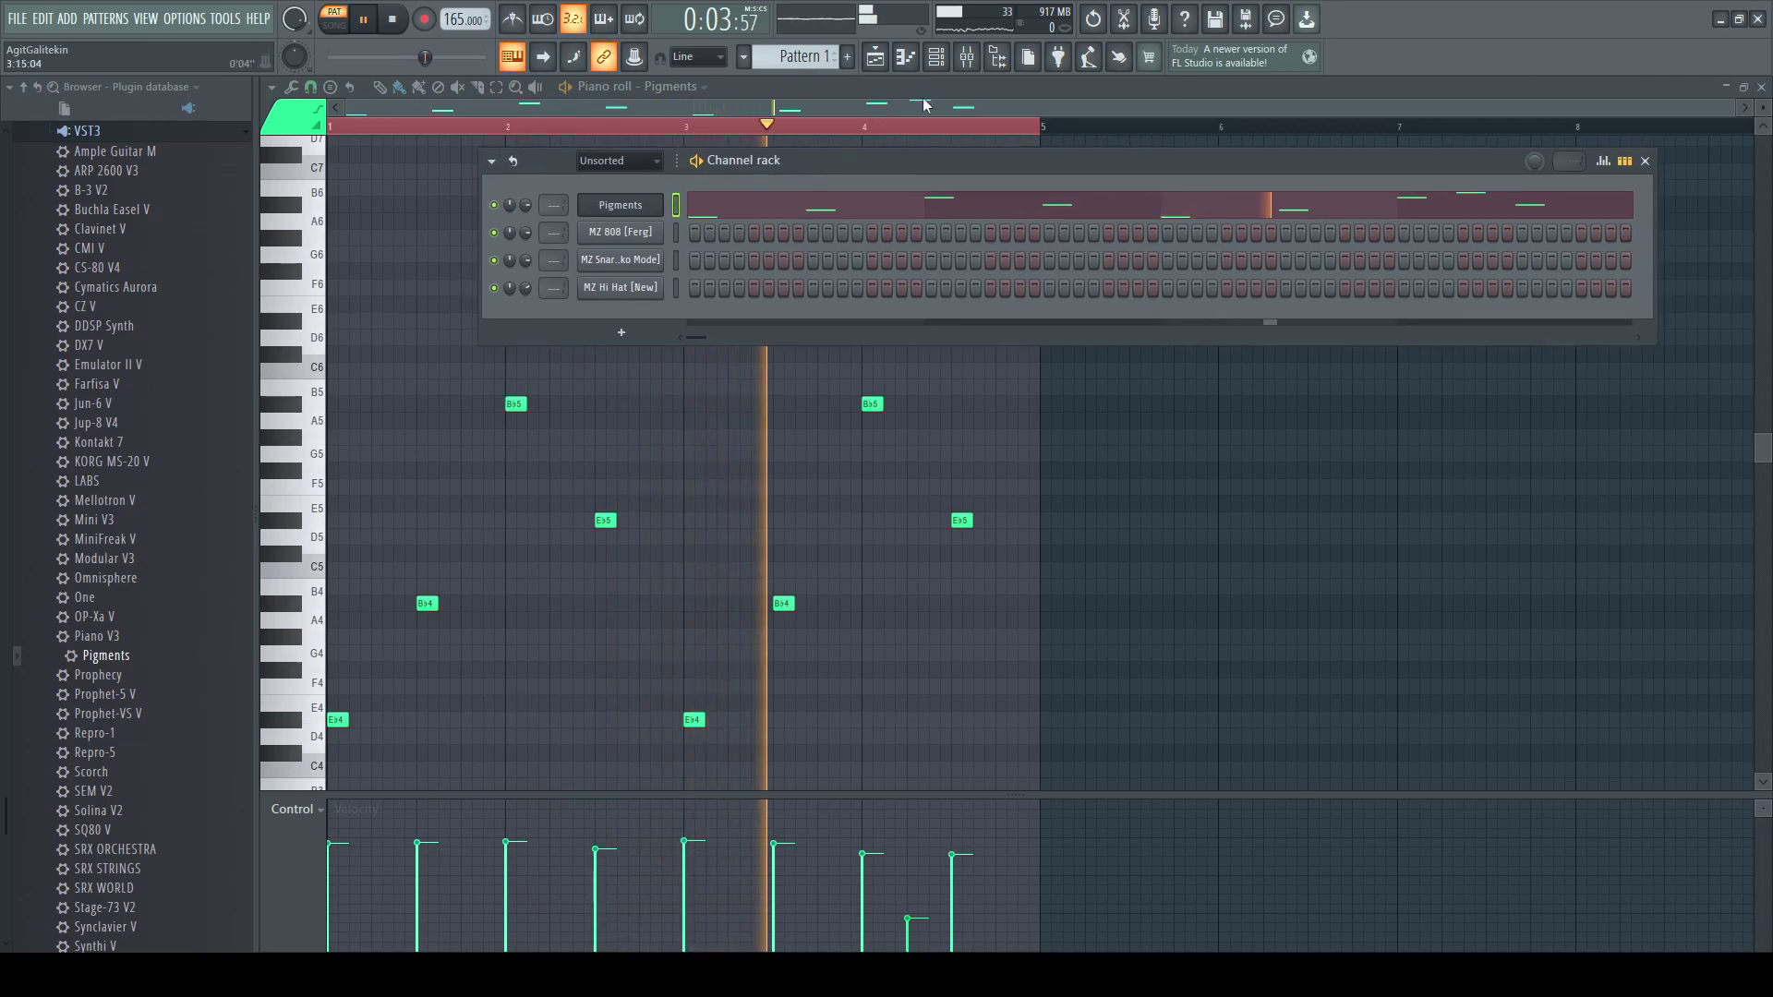
pyautogui.click(935, 56)
pyautogui.press('space')
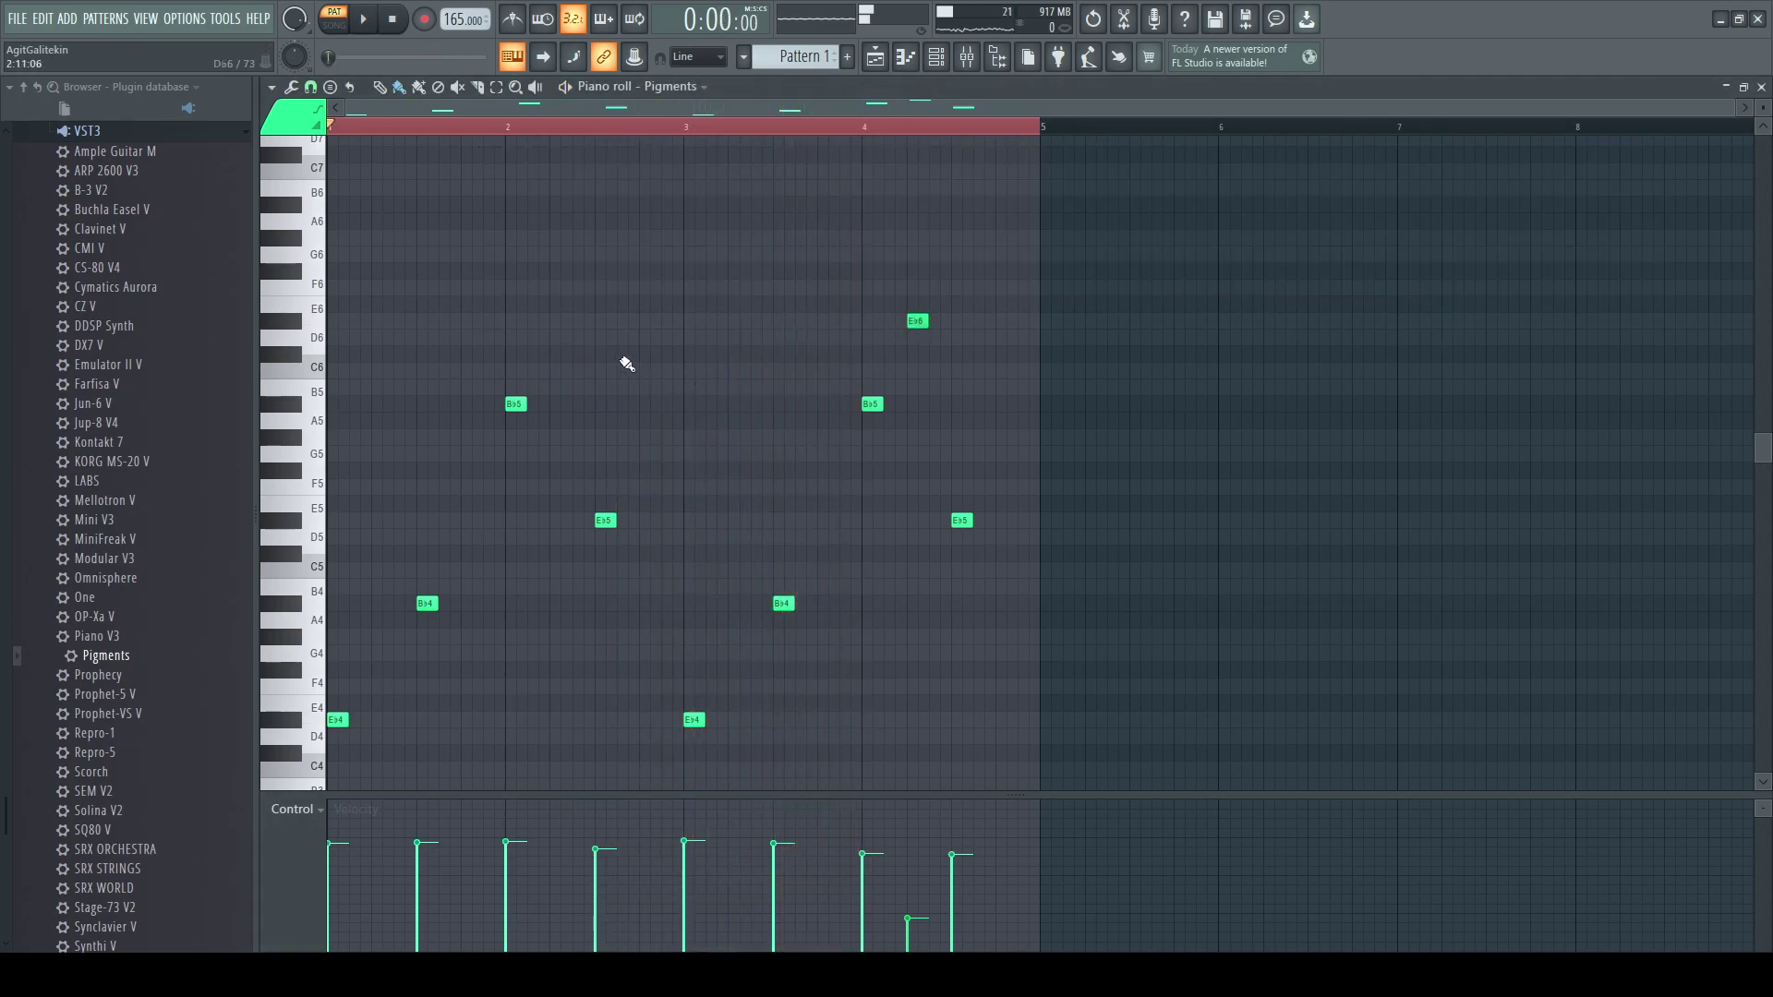
# - Add a soft G♭6 note in bar 2 between the B♭5 and the E♭5
pyautogui.press('5')
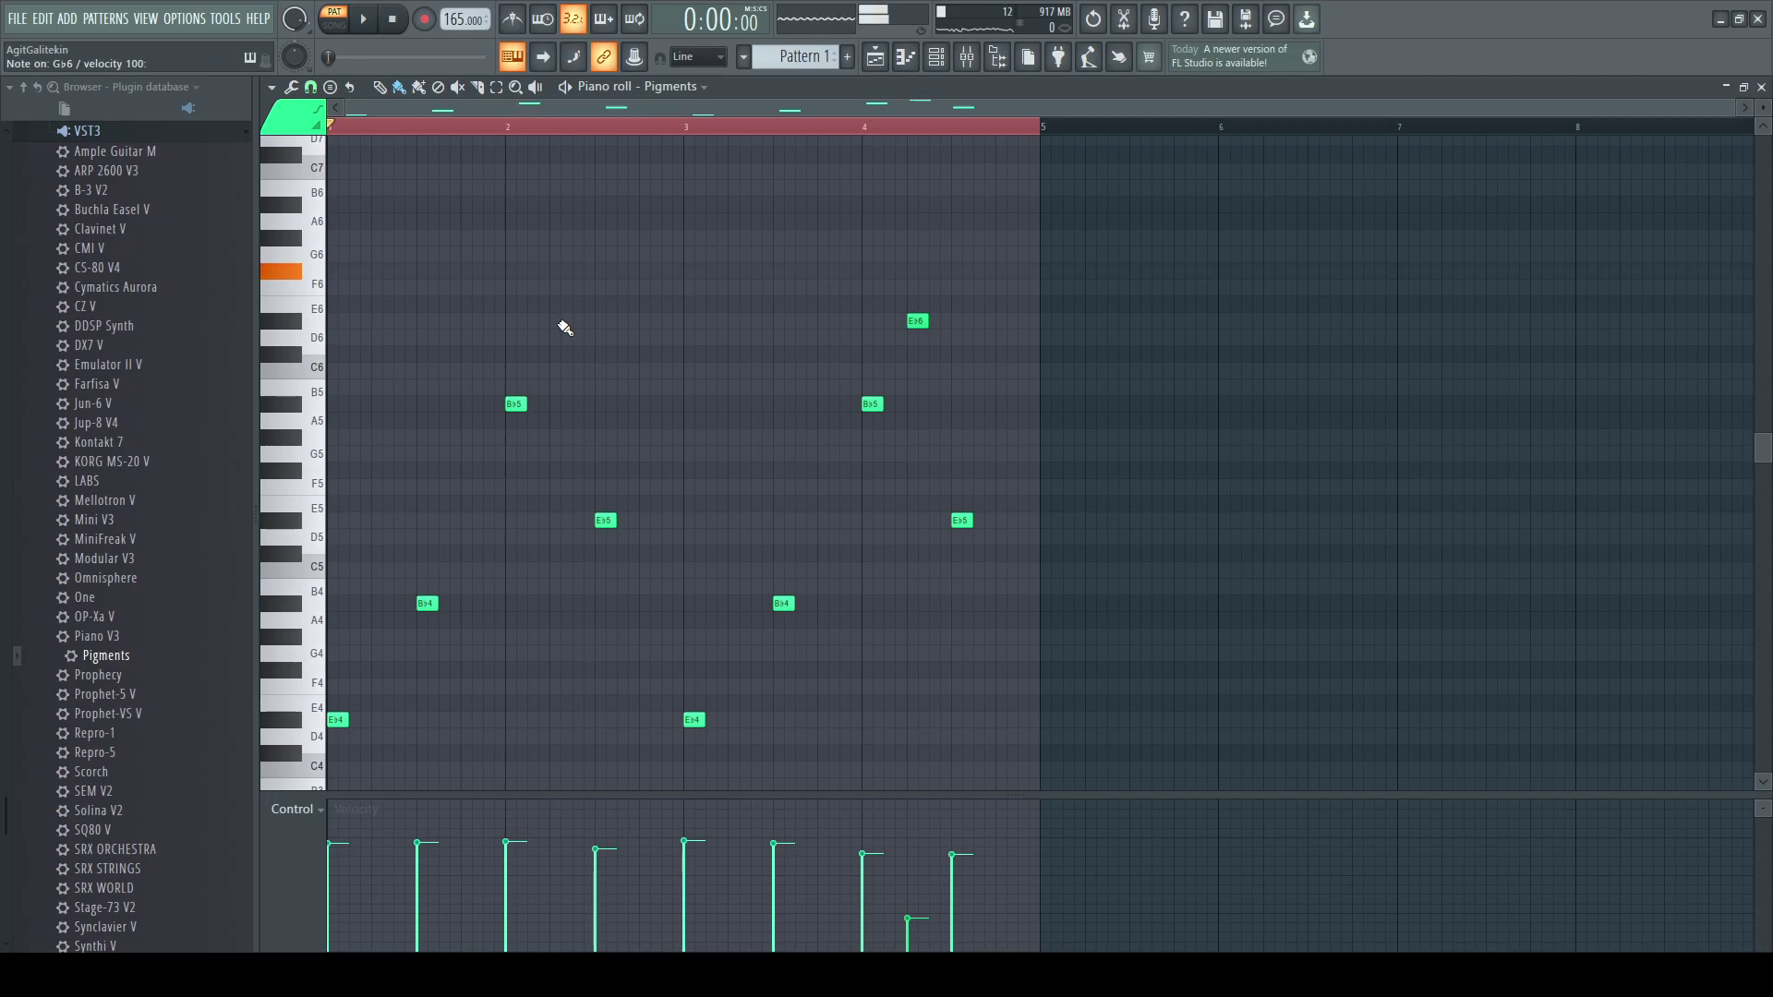
pyautogui.press('space')
pyautogui.click(559, 270)
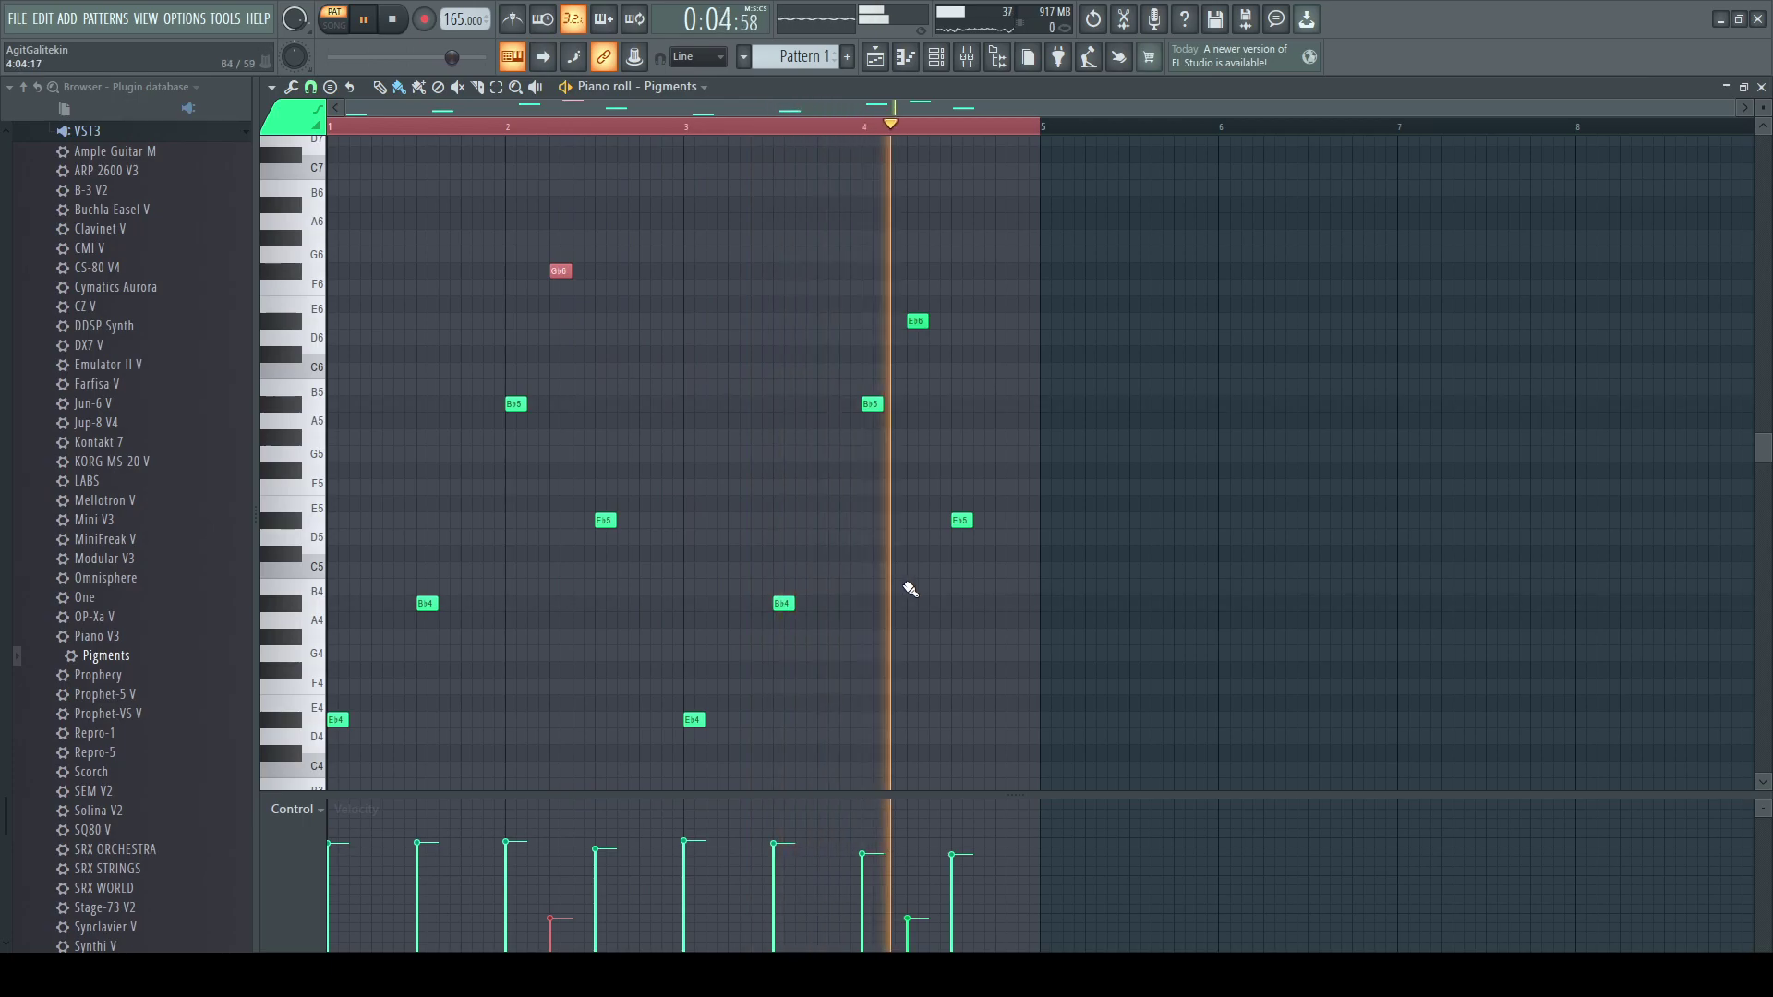
pyautogui.click(935, 57)
pyautogui.click(935, 58)
pyautogui.click(936, 63)
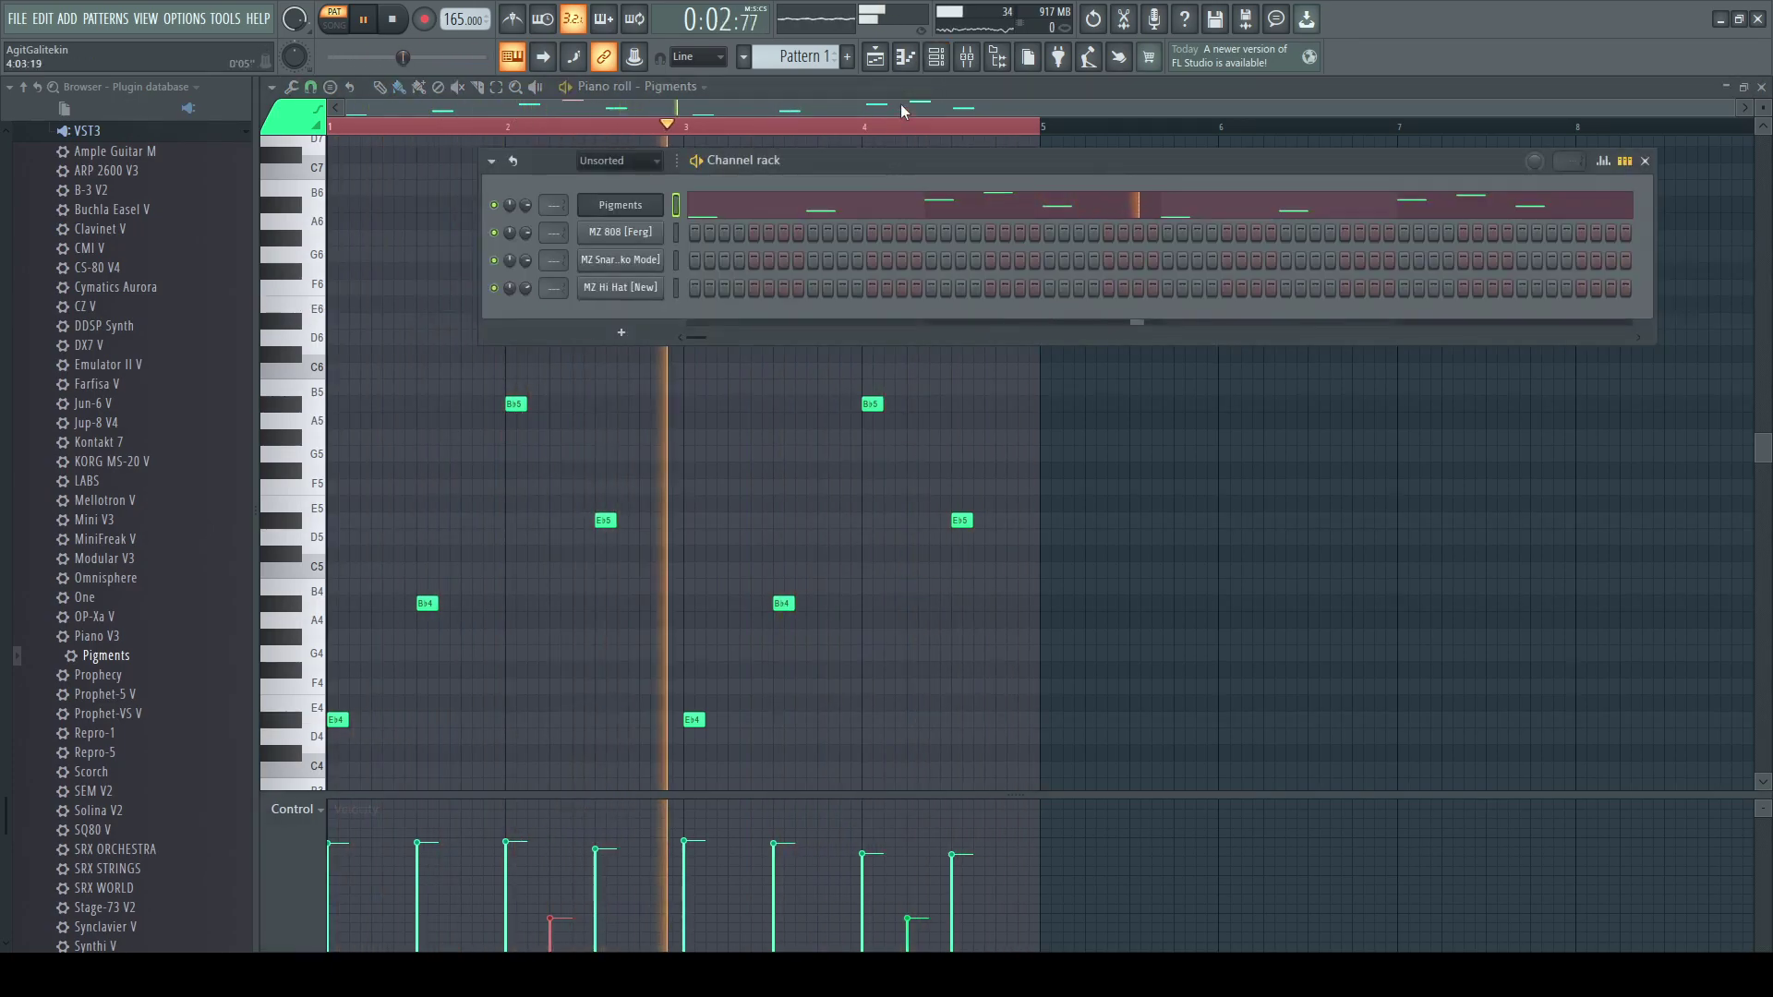
pyautogui.click(935, 61)
# - Clear the time selection, duplicate the four-bar melody into bars 5 to 8 and play from the start
pyautogui.doubleClick(1016, 129)
pyautogui.hotkey('ctrl', 'a')
pyautogui.hotkey('ctrl', 'b')
pyautogui.moveTo(360, 128); pyautogui.dragTo(262, 127)
pyautogui.press('space')
pyautogui.scroll(-1, 458, 130)
# - Add a second Pigments channel and route both Pigments channels to mixer tracks 1 and 2
pyautogui.click(935, 70)
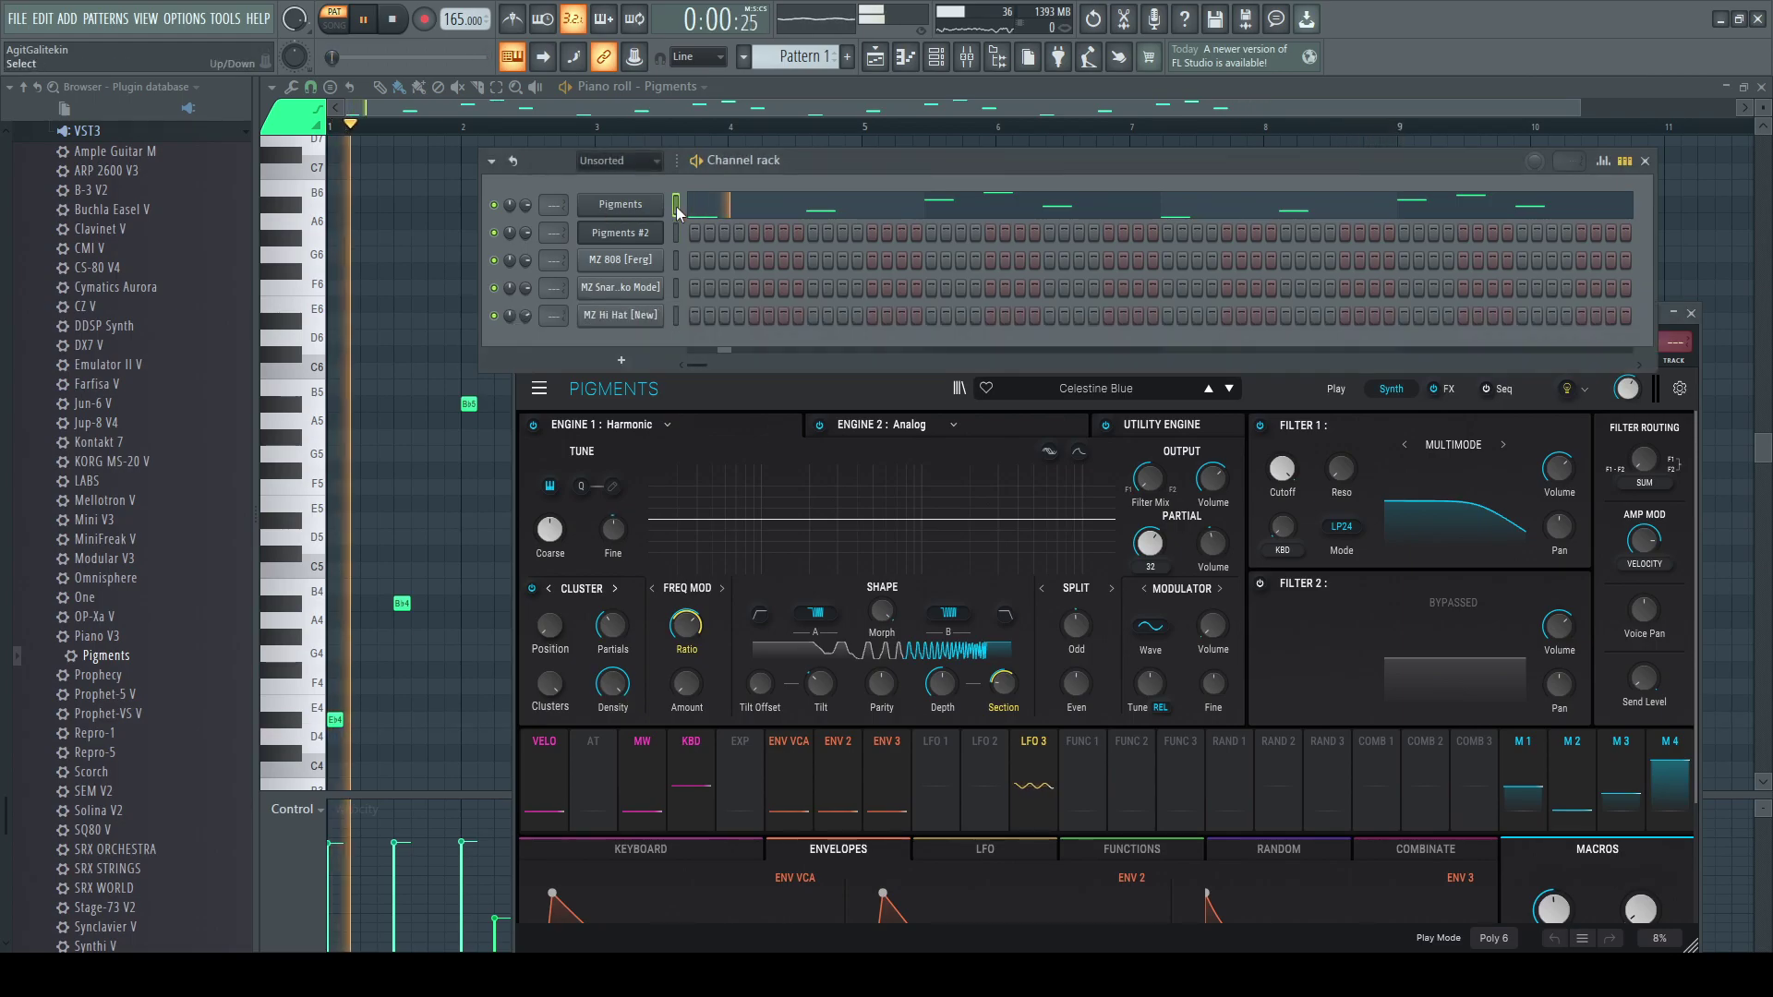
pyautogui.click(677, 206)
pyautogui.rightClick(678, 228)
pyautogui.hotkey('ctrl', 'l')
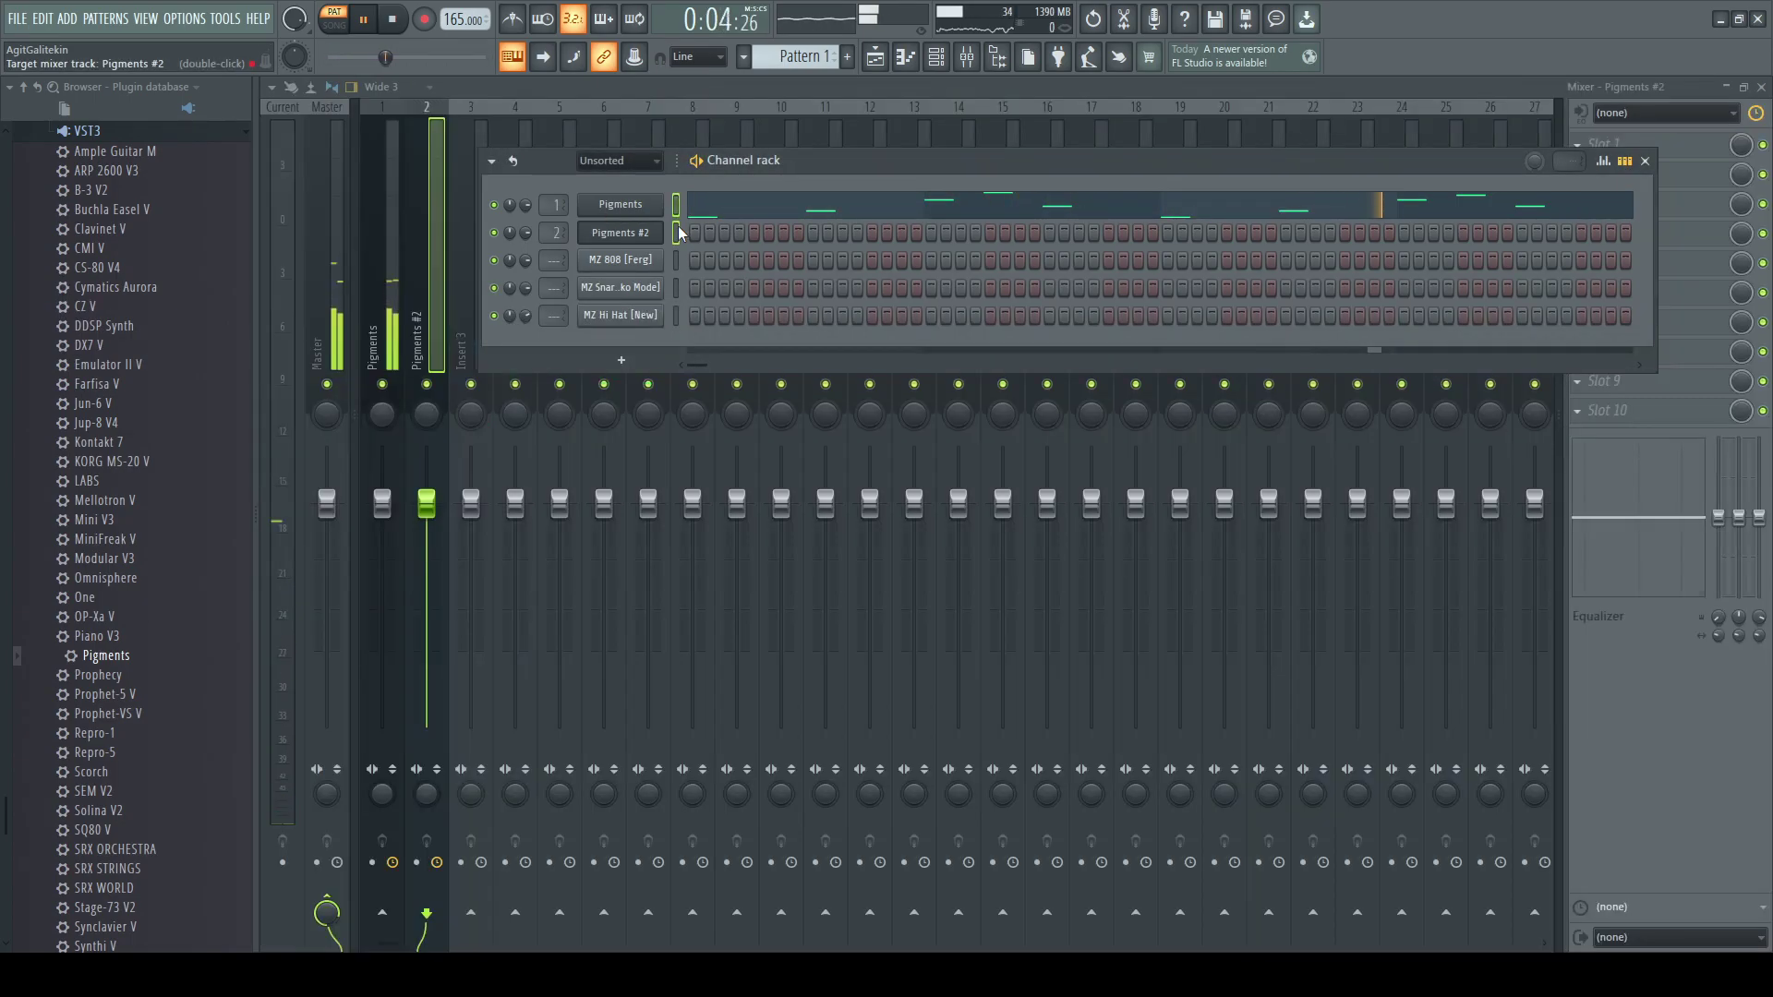
# - Load Fruity parametric EQ 2 into the first effect slot of the Pigments mixer track
pyautogui.click(693, 94)
pyautogui.click(386, 253)
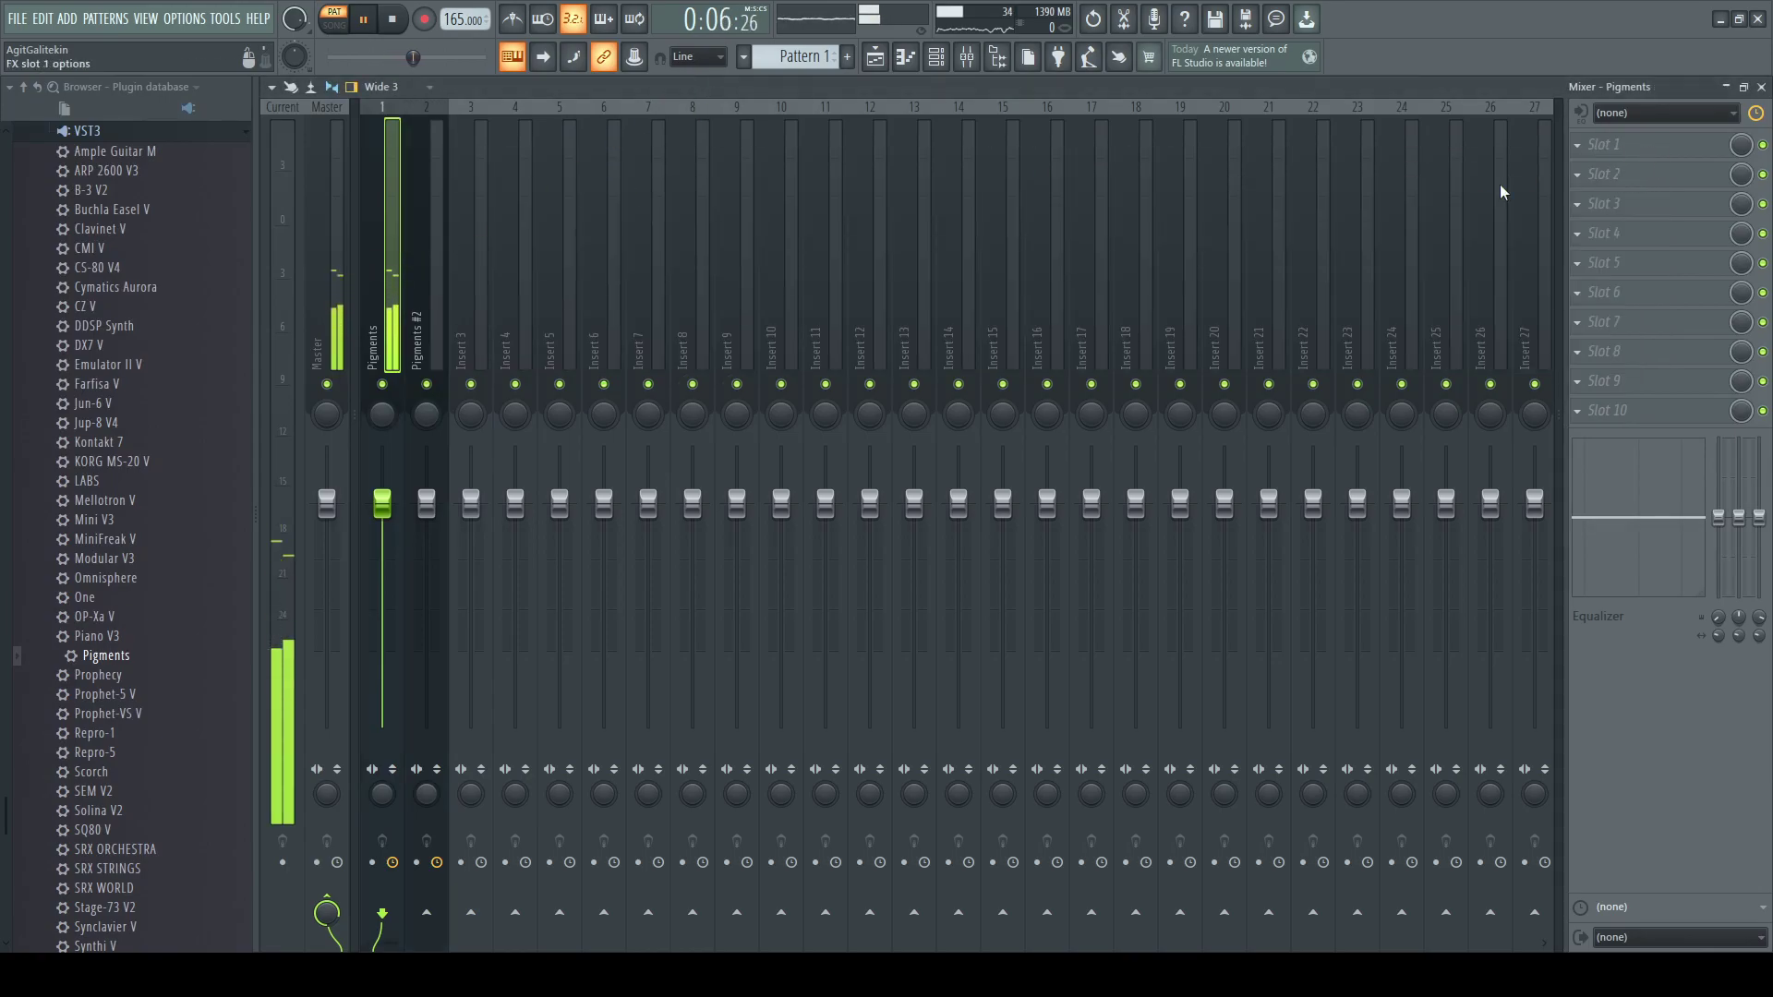
pyautogui.click(652, 757)
pyautogui.click(1576, 146)
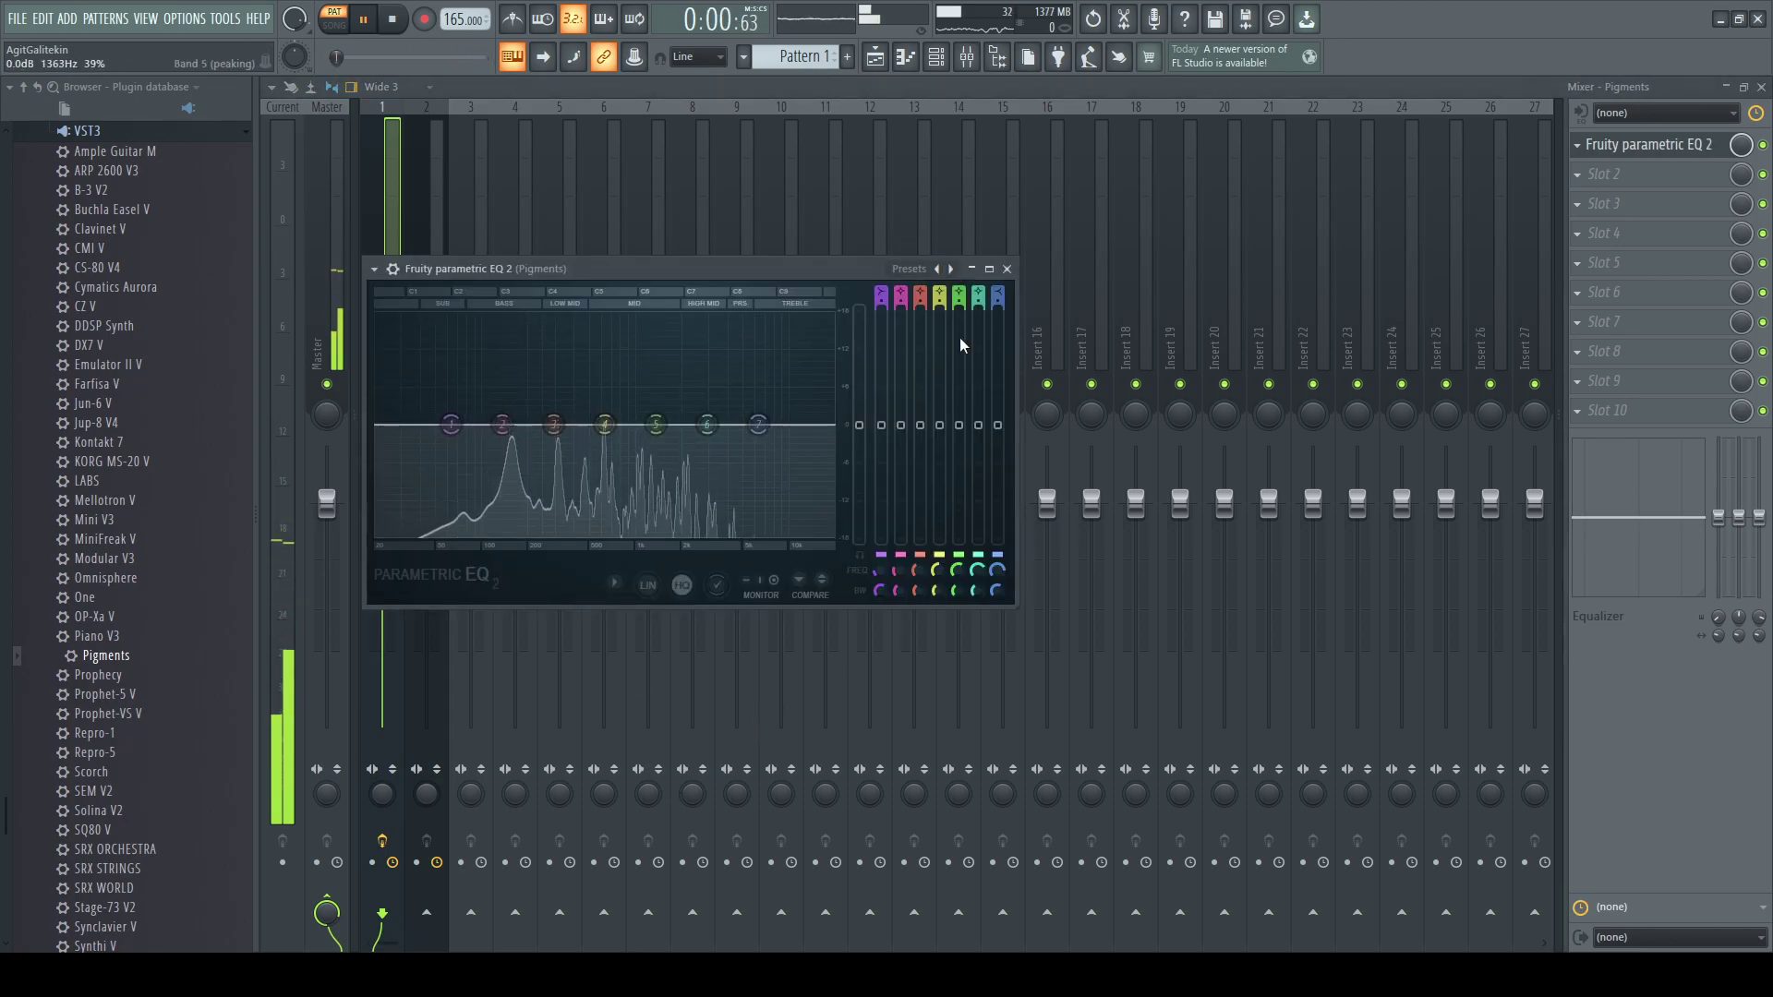
# - Apply the 40Hz + 18kHz cut EQ preset, moving the high-pass band to about 124 Hz and the low-pass band to about 6526 Hz
pyautogui.moveTo(435, 438); pyautogui.dragTo(489, 424)
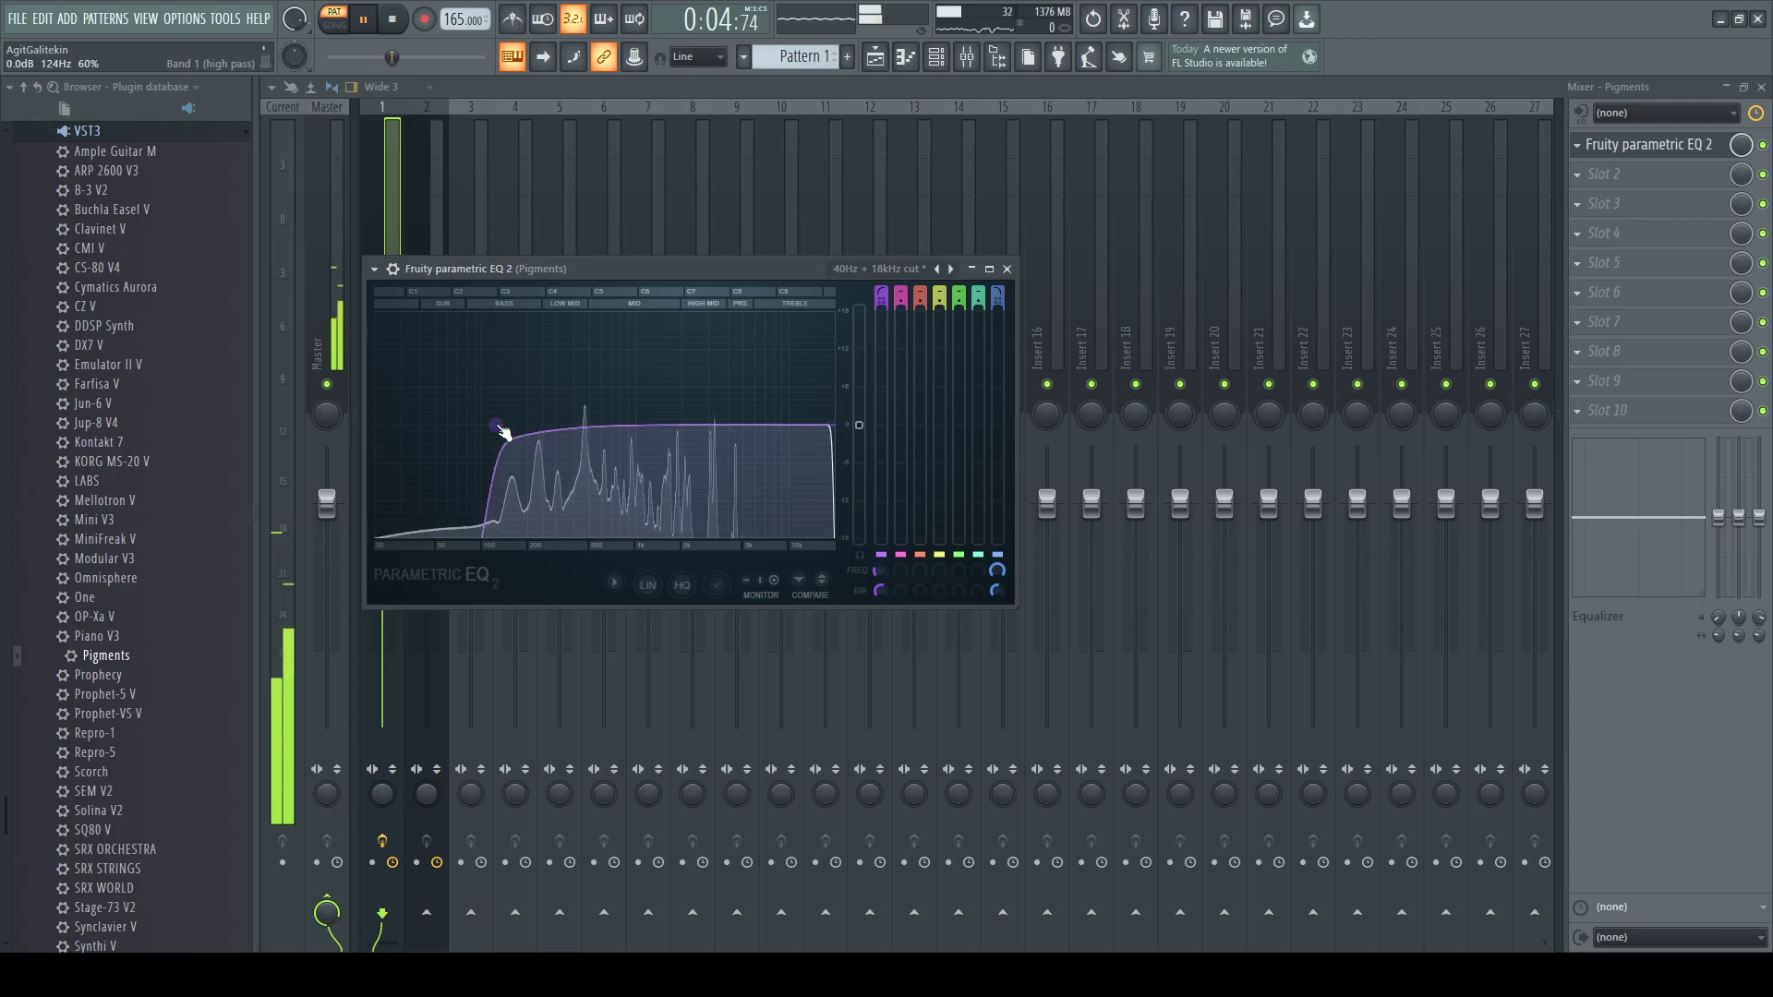
pyautogui.moveTo(831, 426); pyautogui.dragTo(781, 424)
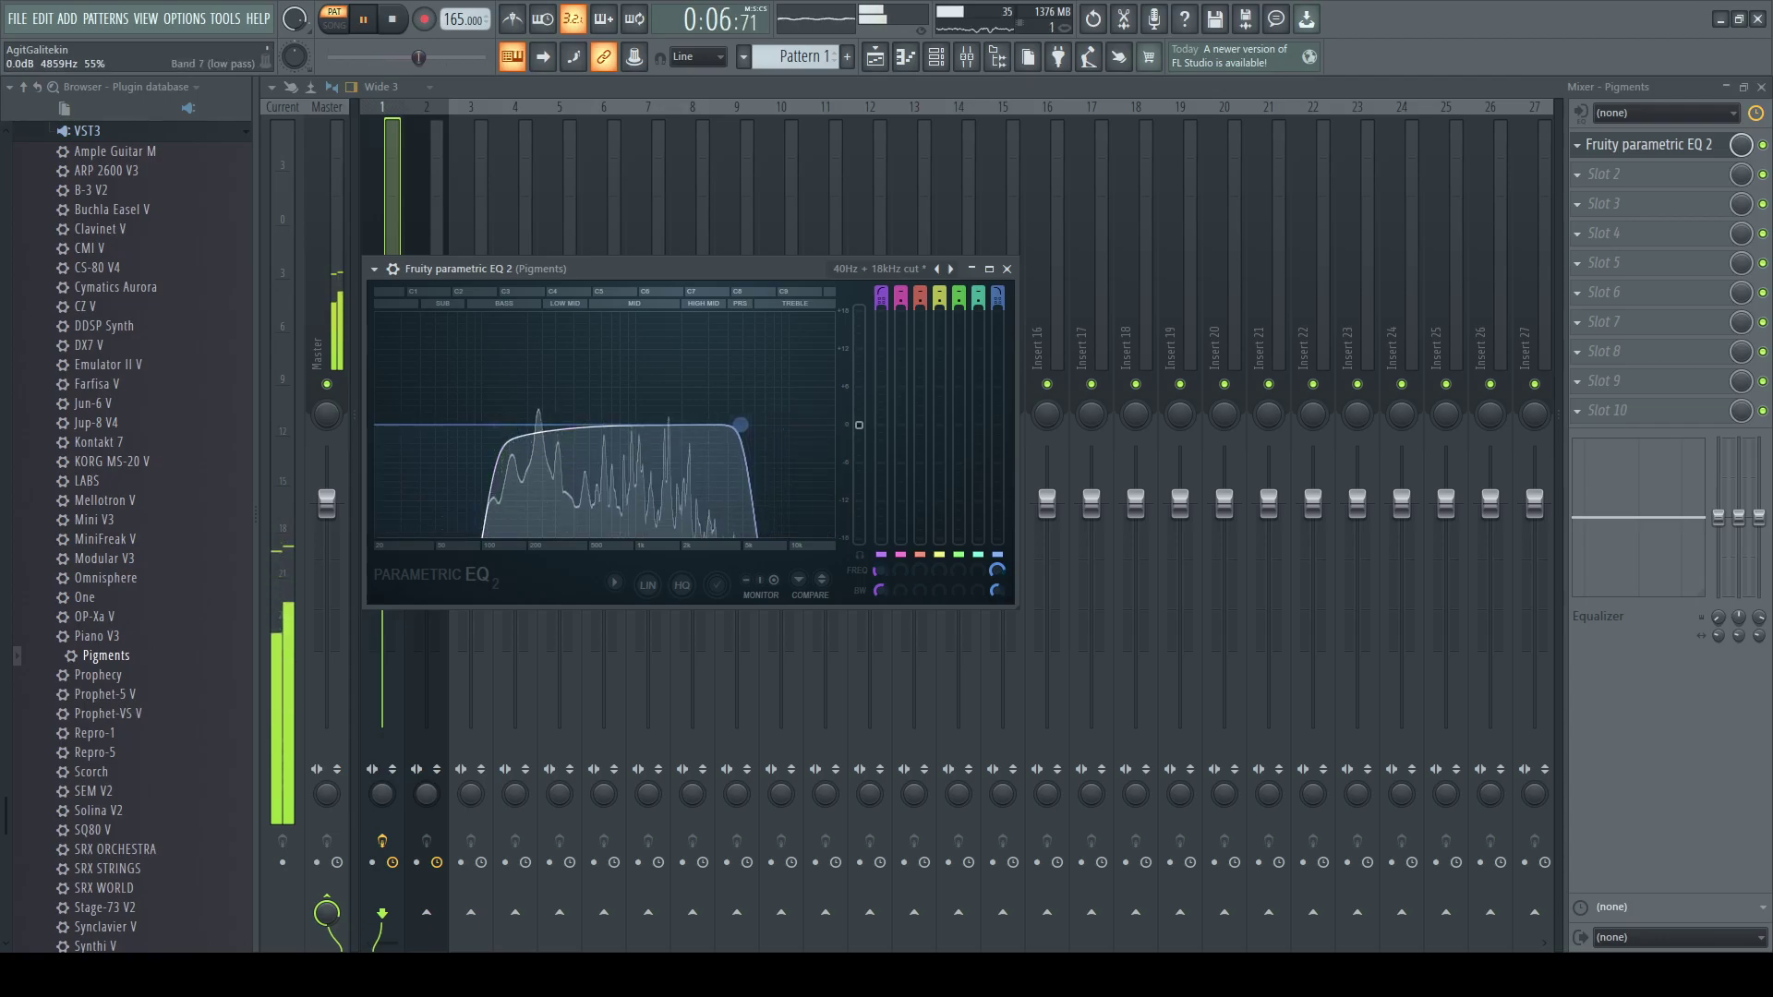
pyautogui.moveTo(746, 424)
pyautogui.mouseDown()
pyautogui.moveTo(810, 425)
pyautogui.moveTo(775, 425)
pyautogui.mouseUp()
pyautogui.press('space')
pyautogui.press('space')
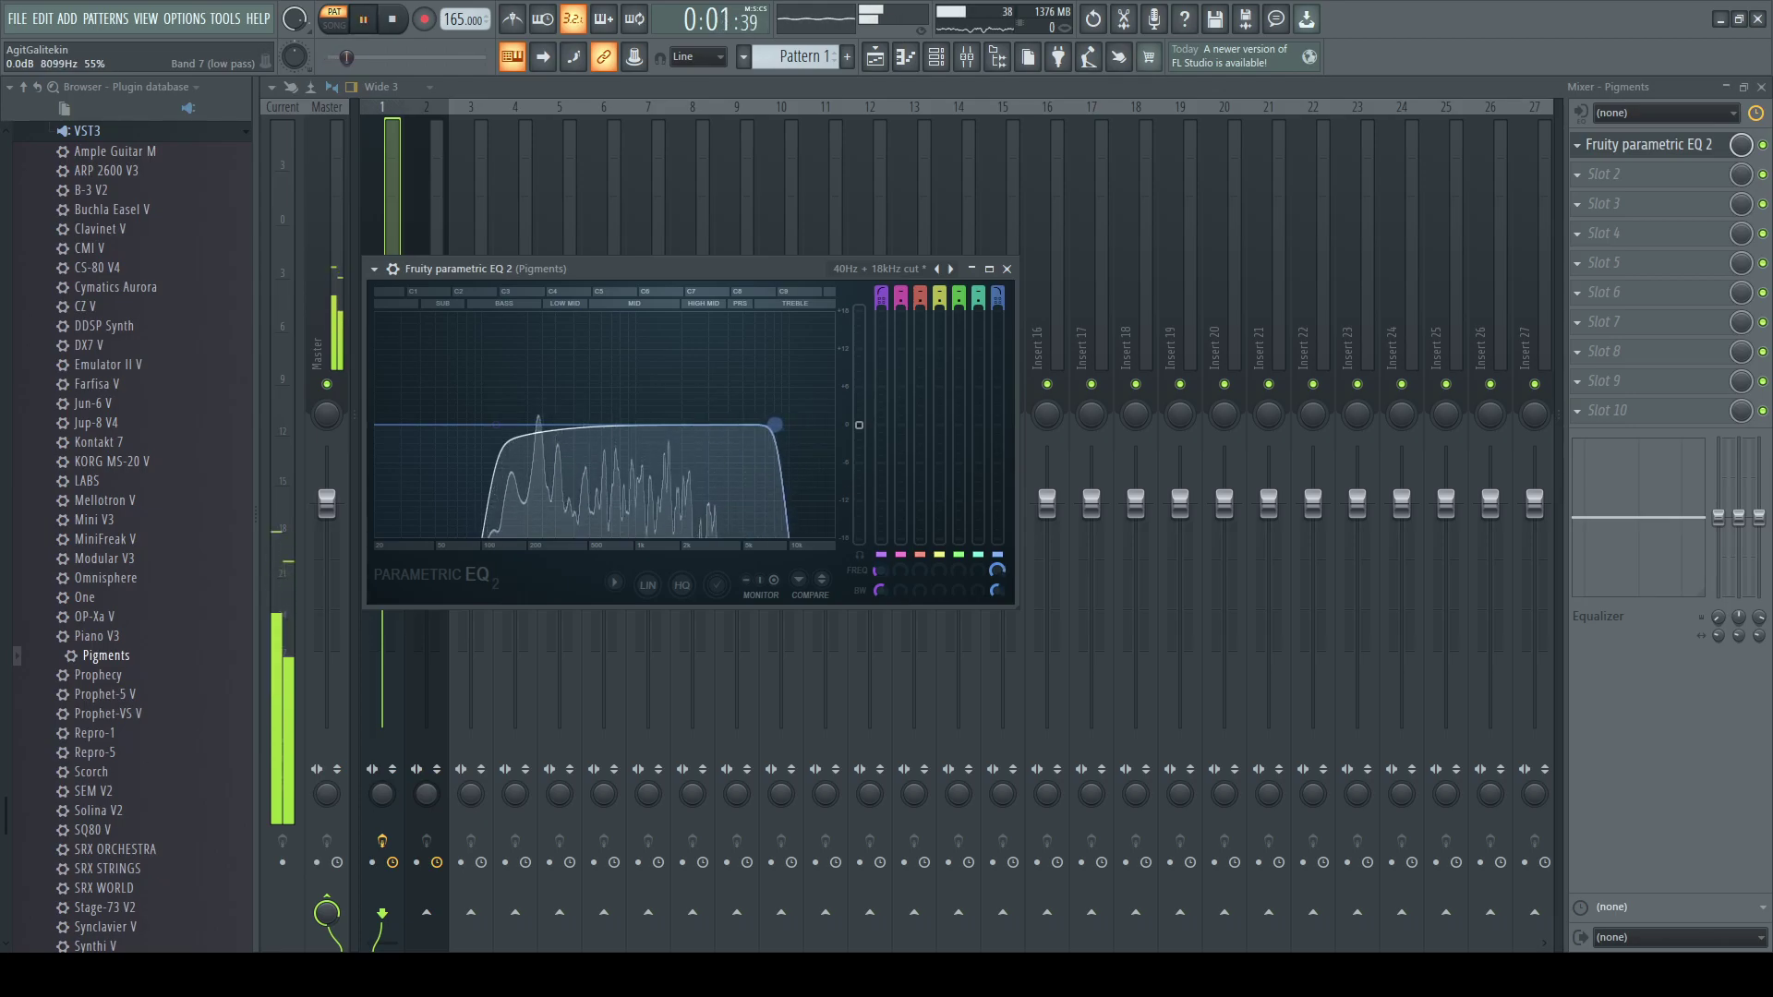
pyautogui.moveTo(763, 424); pyautogui.dragTo(760, 425)
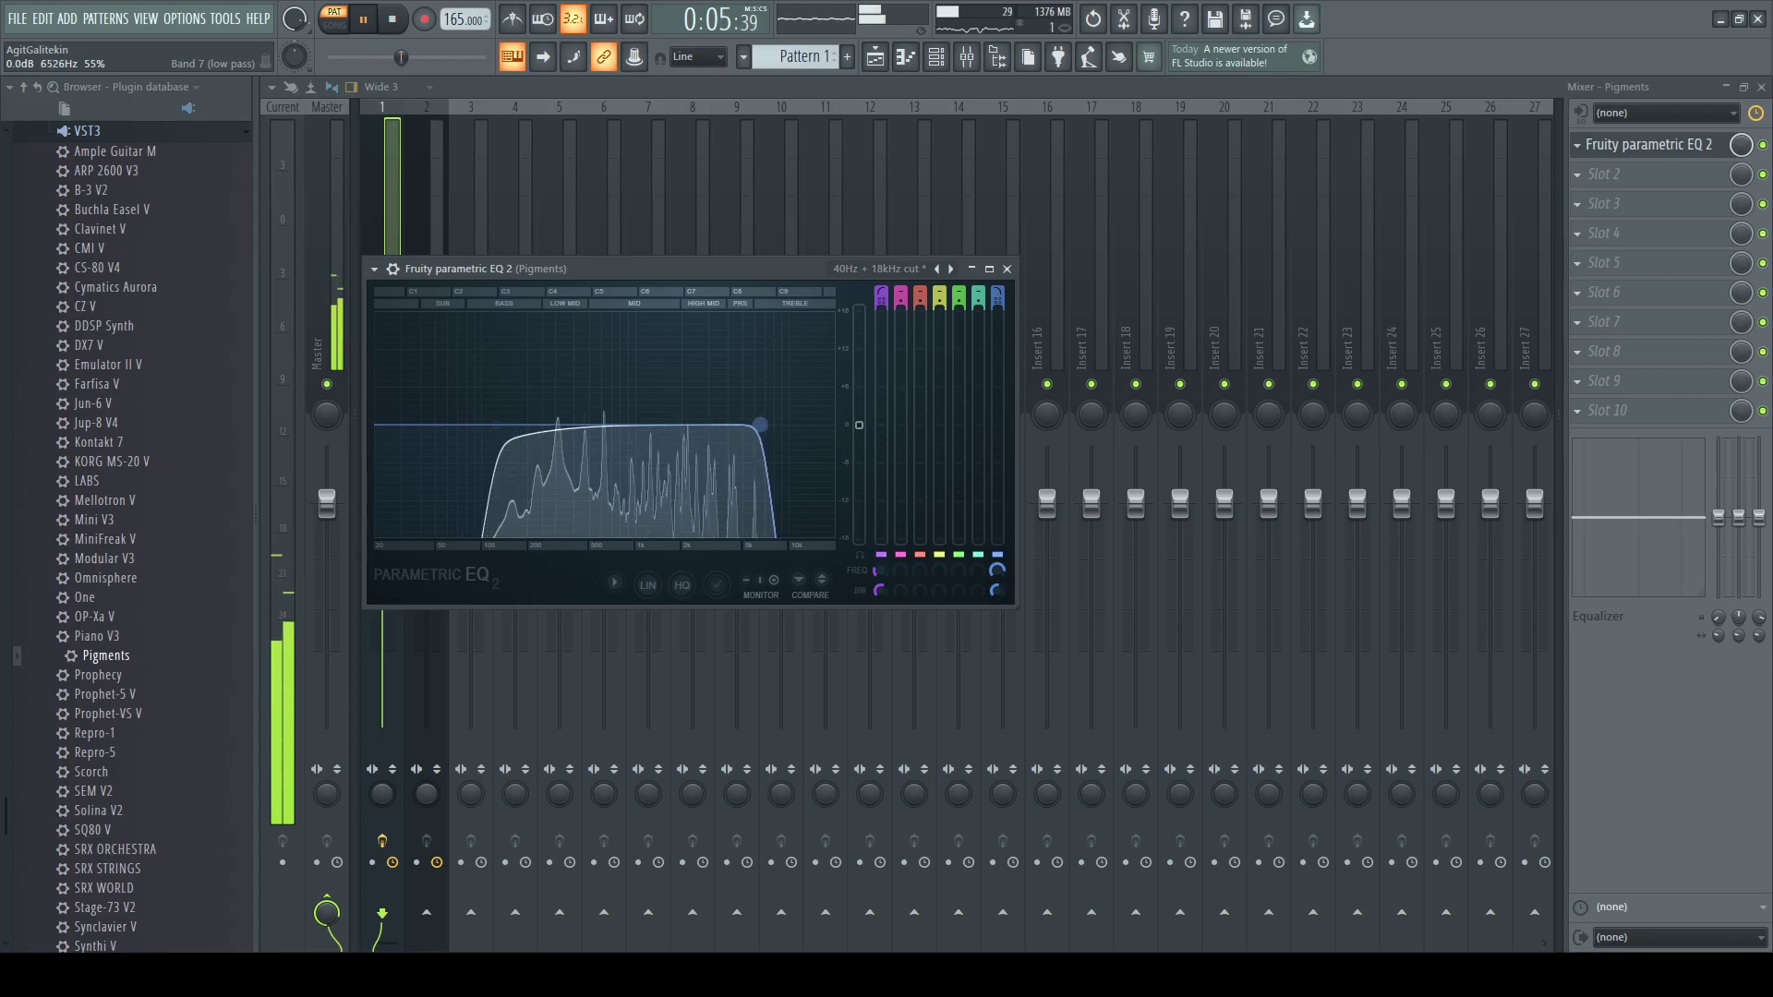
# - Lower the low band of the Pigments mixer track's built-in equalizer to -18 dB and bring up the channel rack
pyautogui.click(820, 84)
pyautogui.moveTo(1718, 518); pyautogui.dragTo(1718, 616)
pyautogui.click(936, 57)
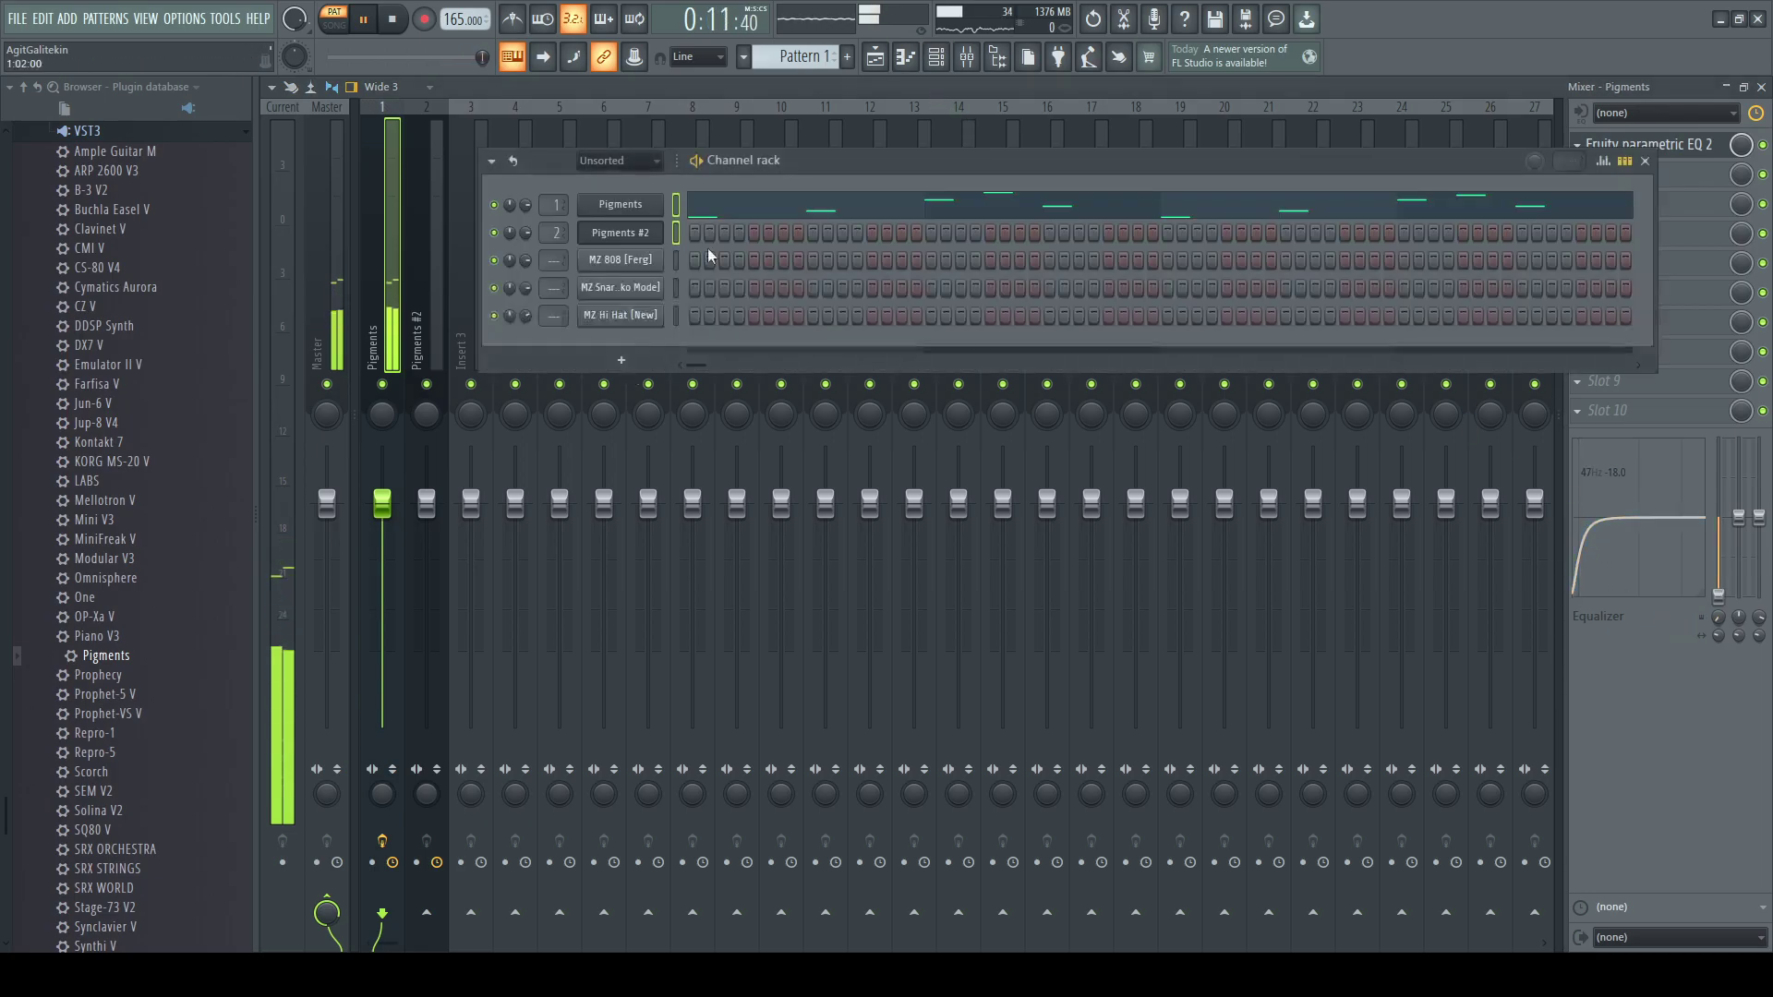
# - Open the second Pigments instance and step through its presets against the playing melody, choosing Infinity Flight
pyautogui.click(649, 236)
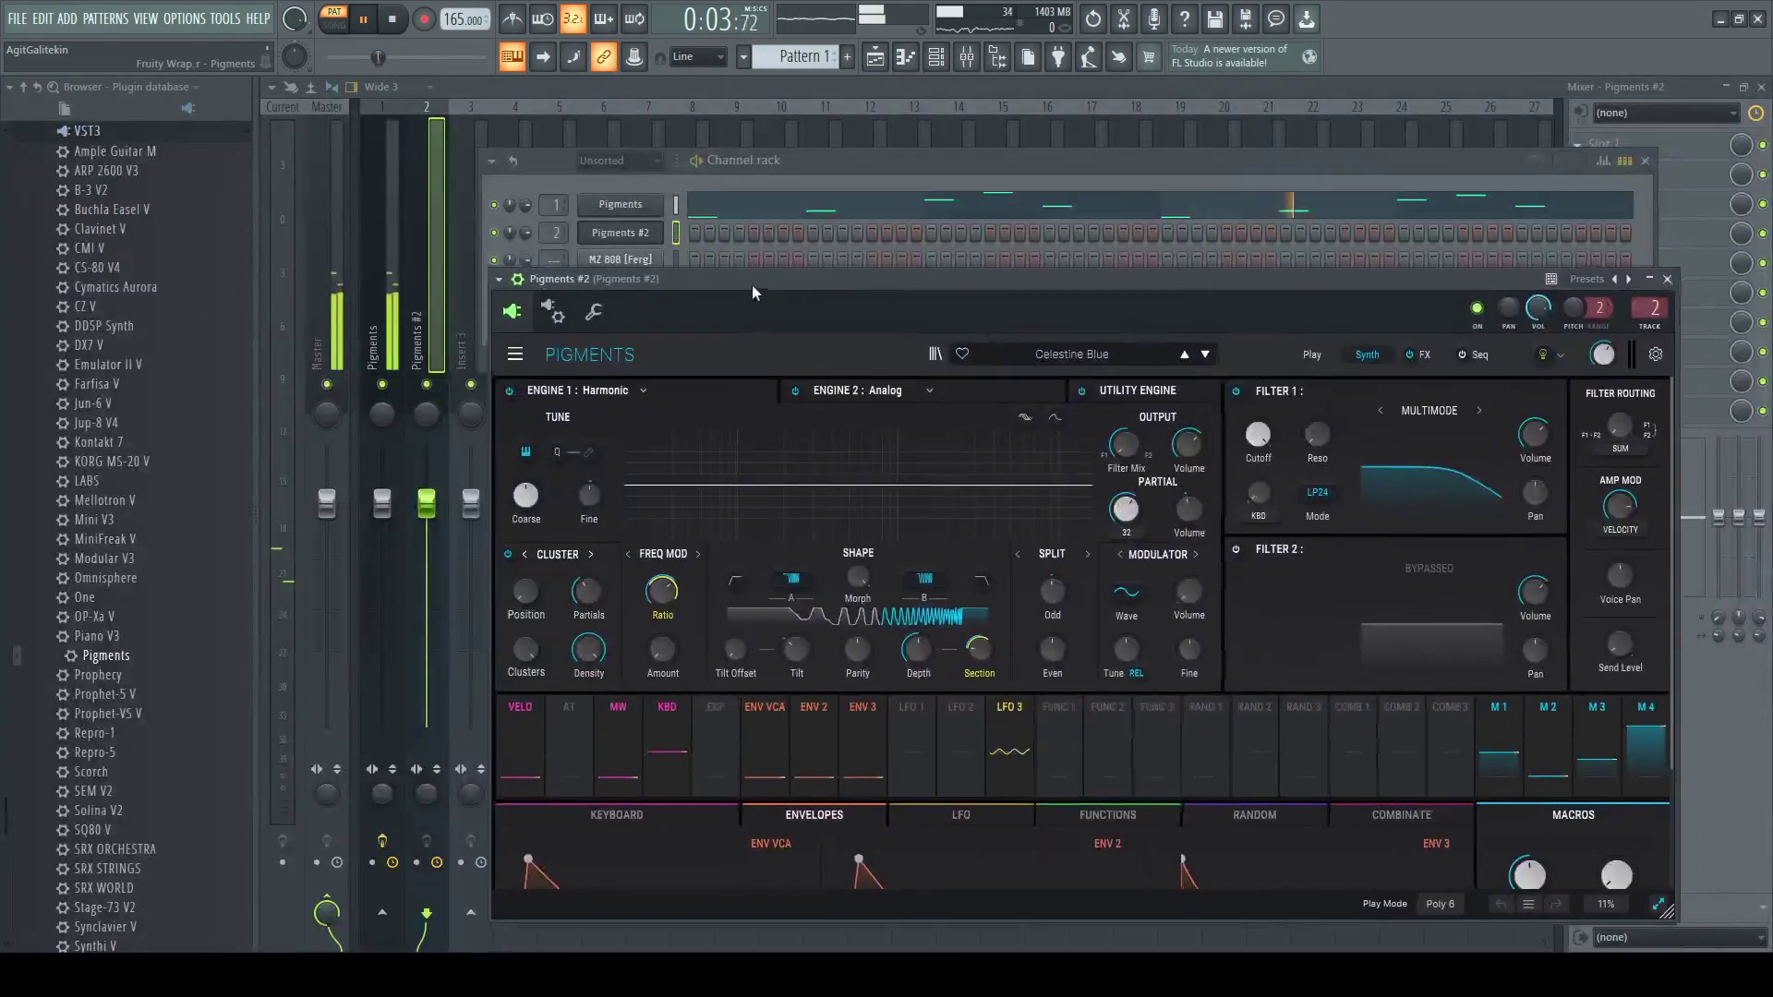
pyautogui.moveTo(752, 286); pyautogui.dragTo(750, 284)
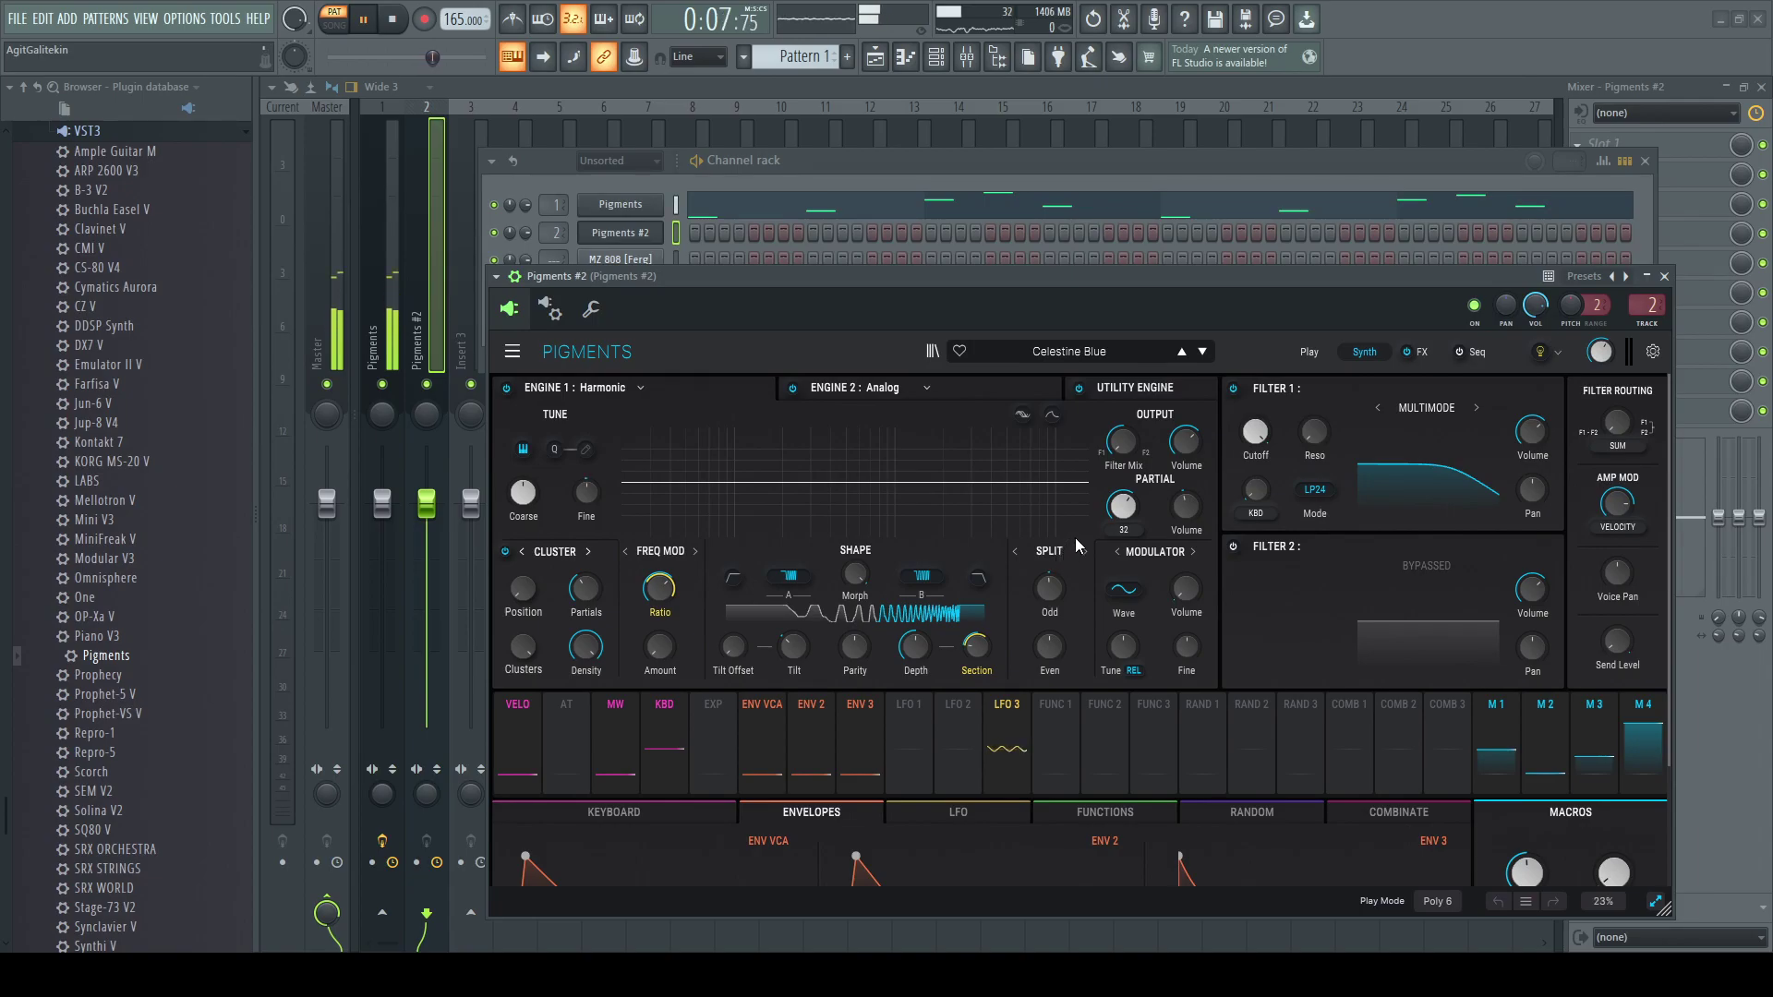
pyautogui.click(656, 159)
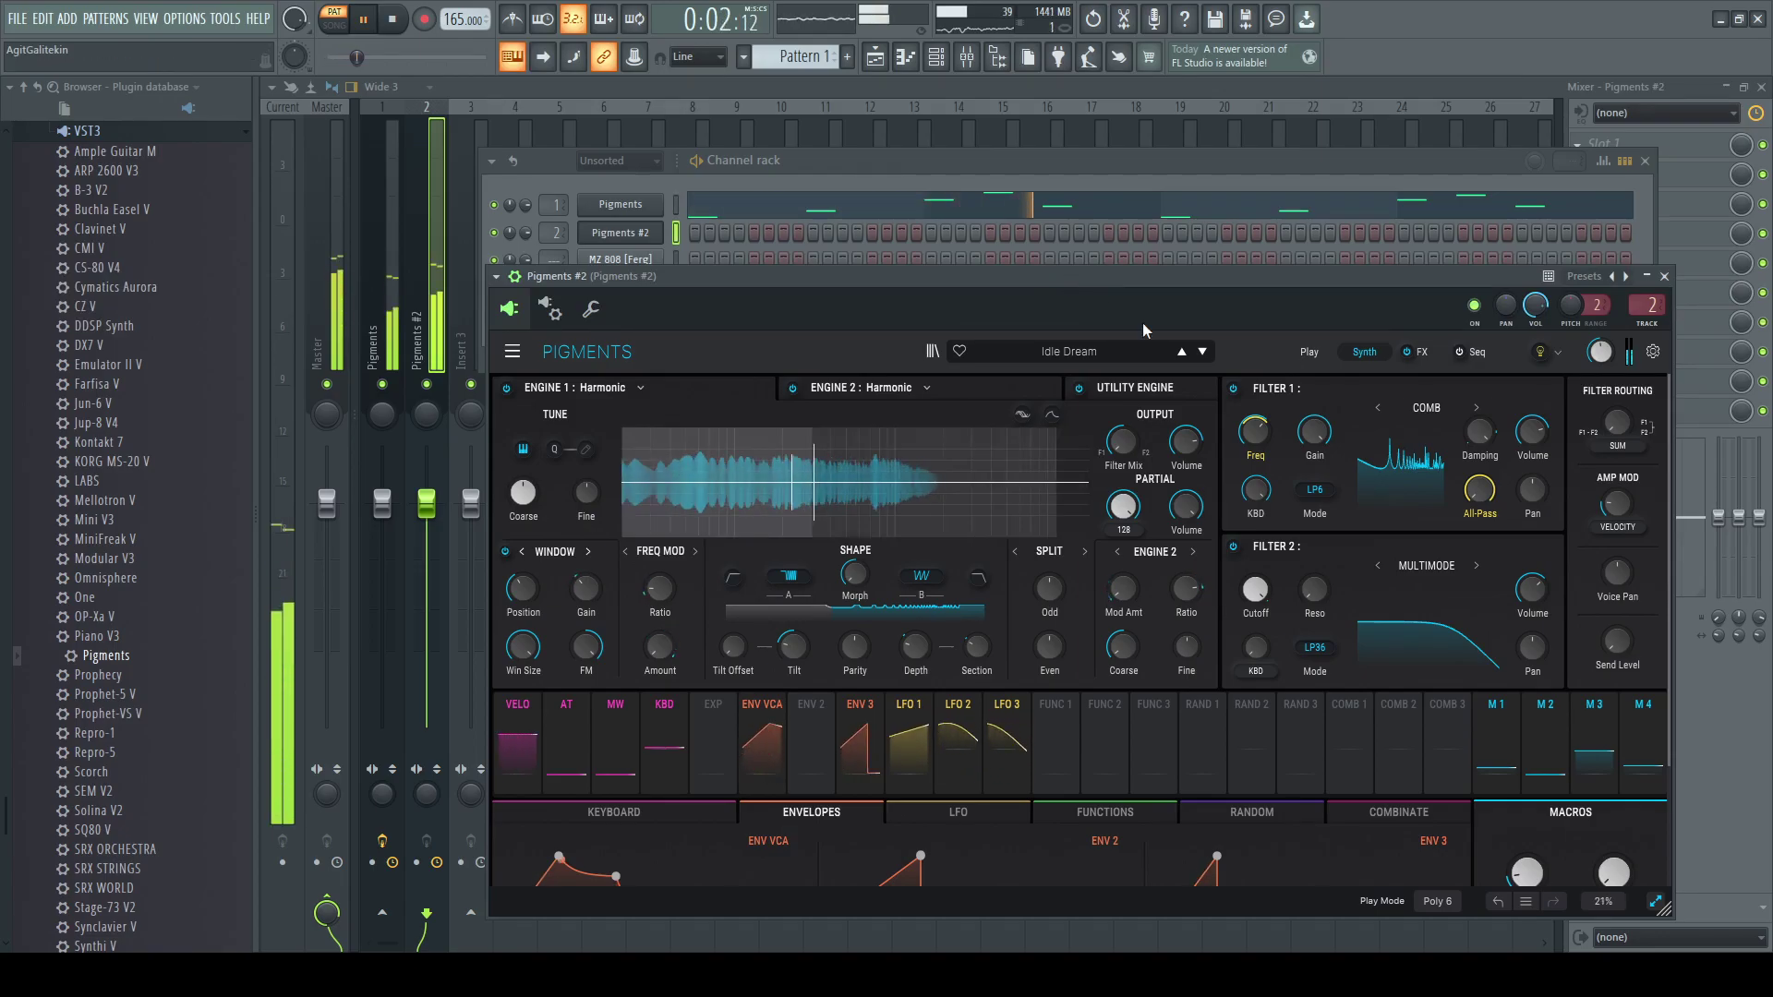
pyautogui.click(1200, 350)
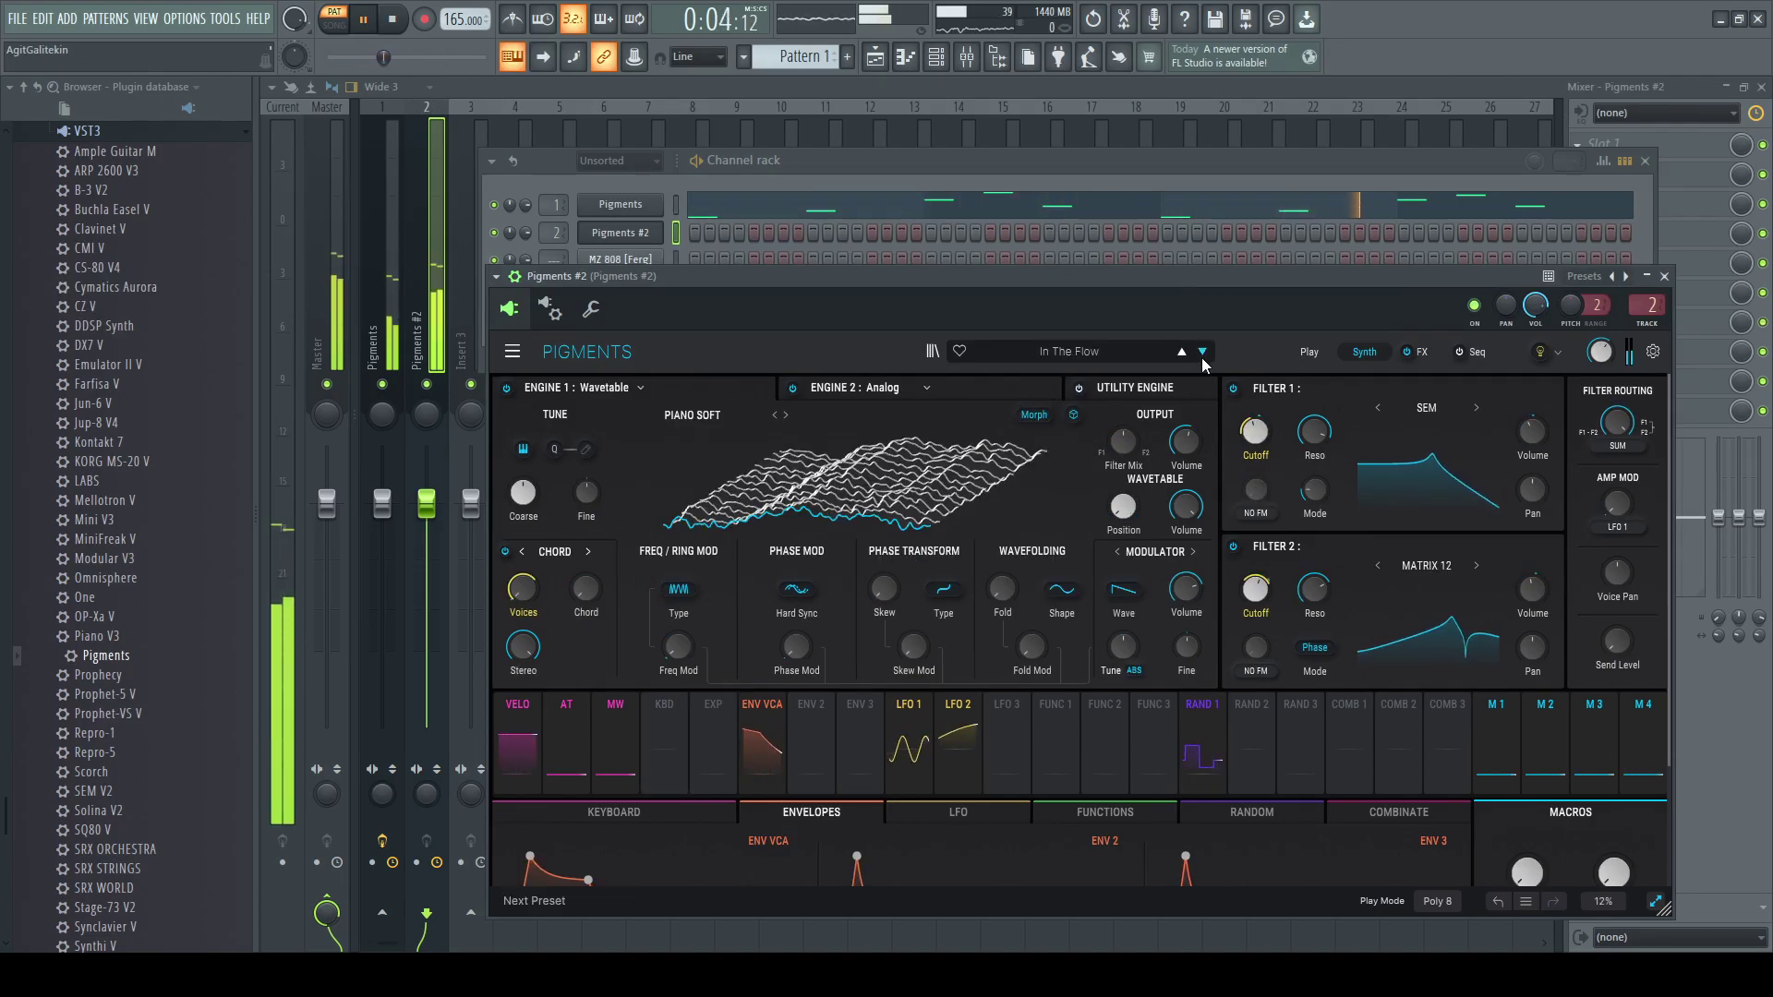
pyautogui.click(1202, 351)
pyautogui.click(1202, 351)
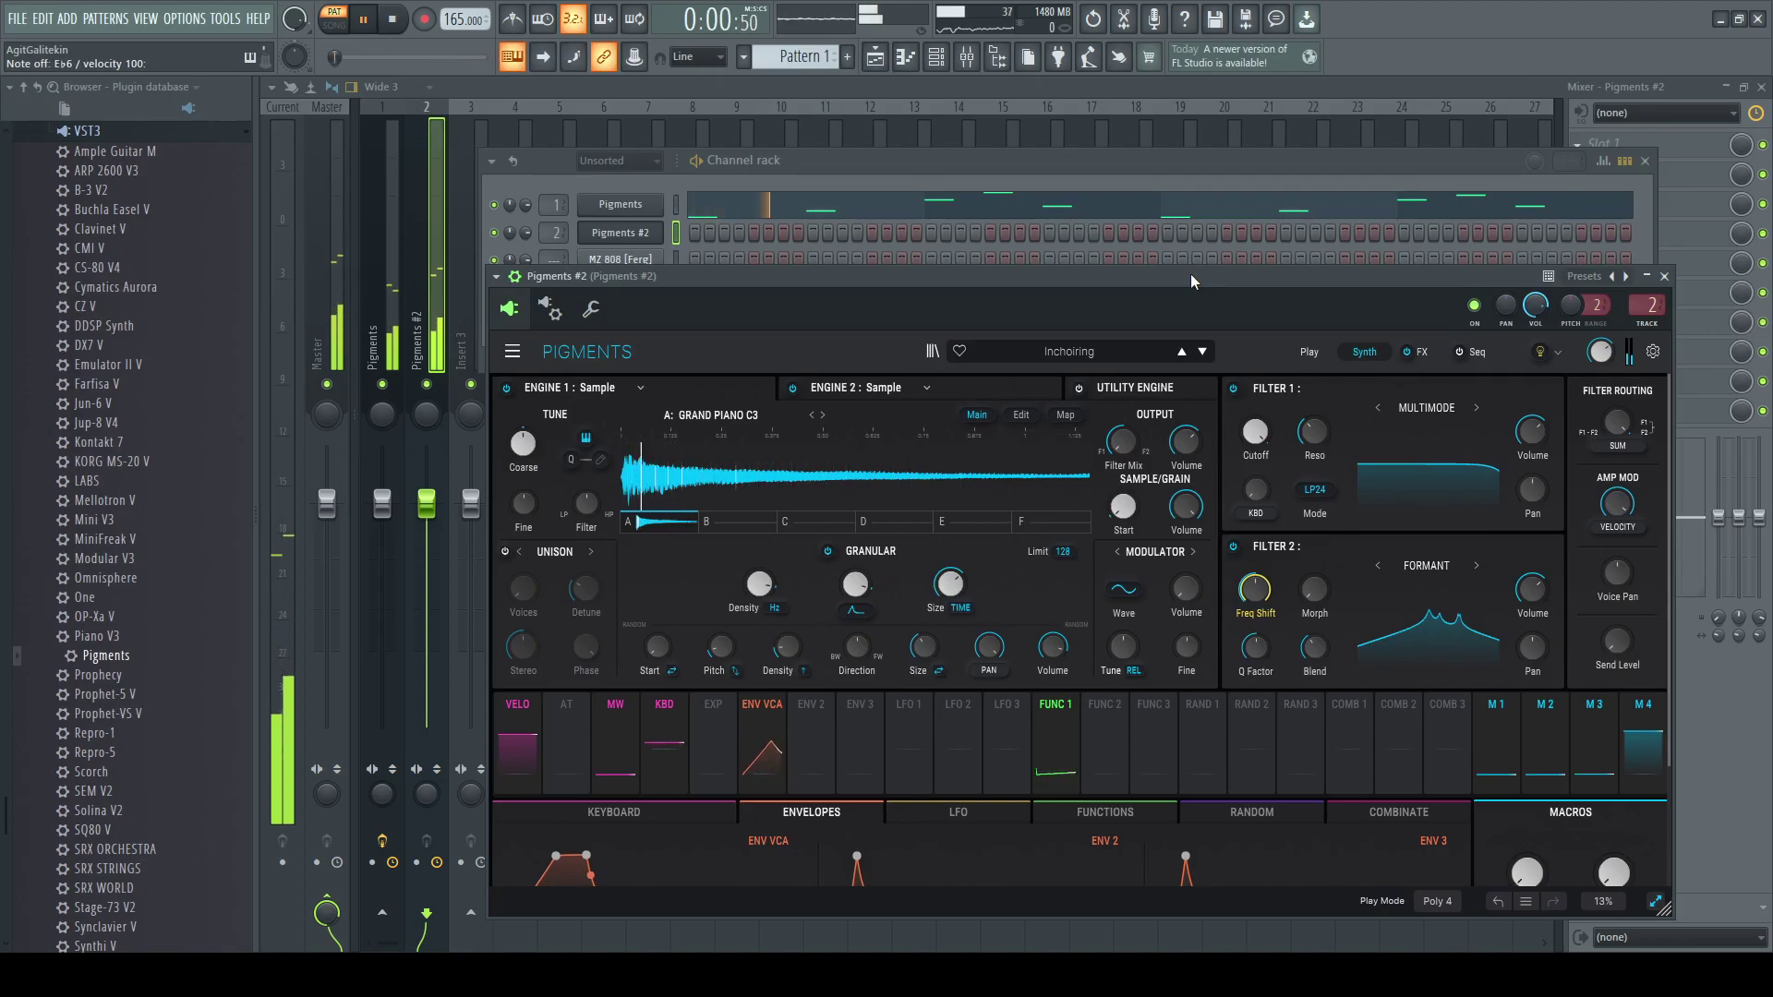
pyautogui.press('space')
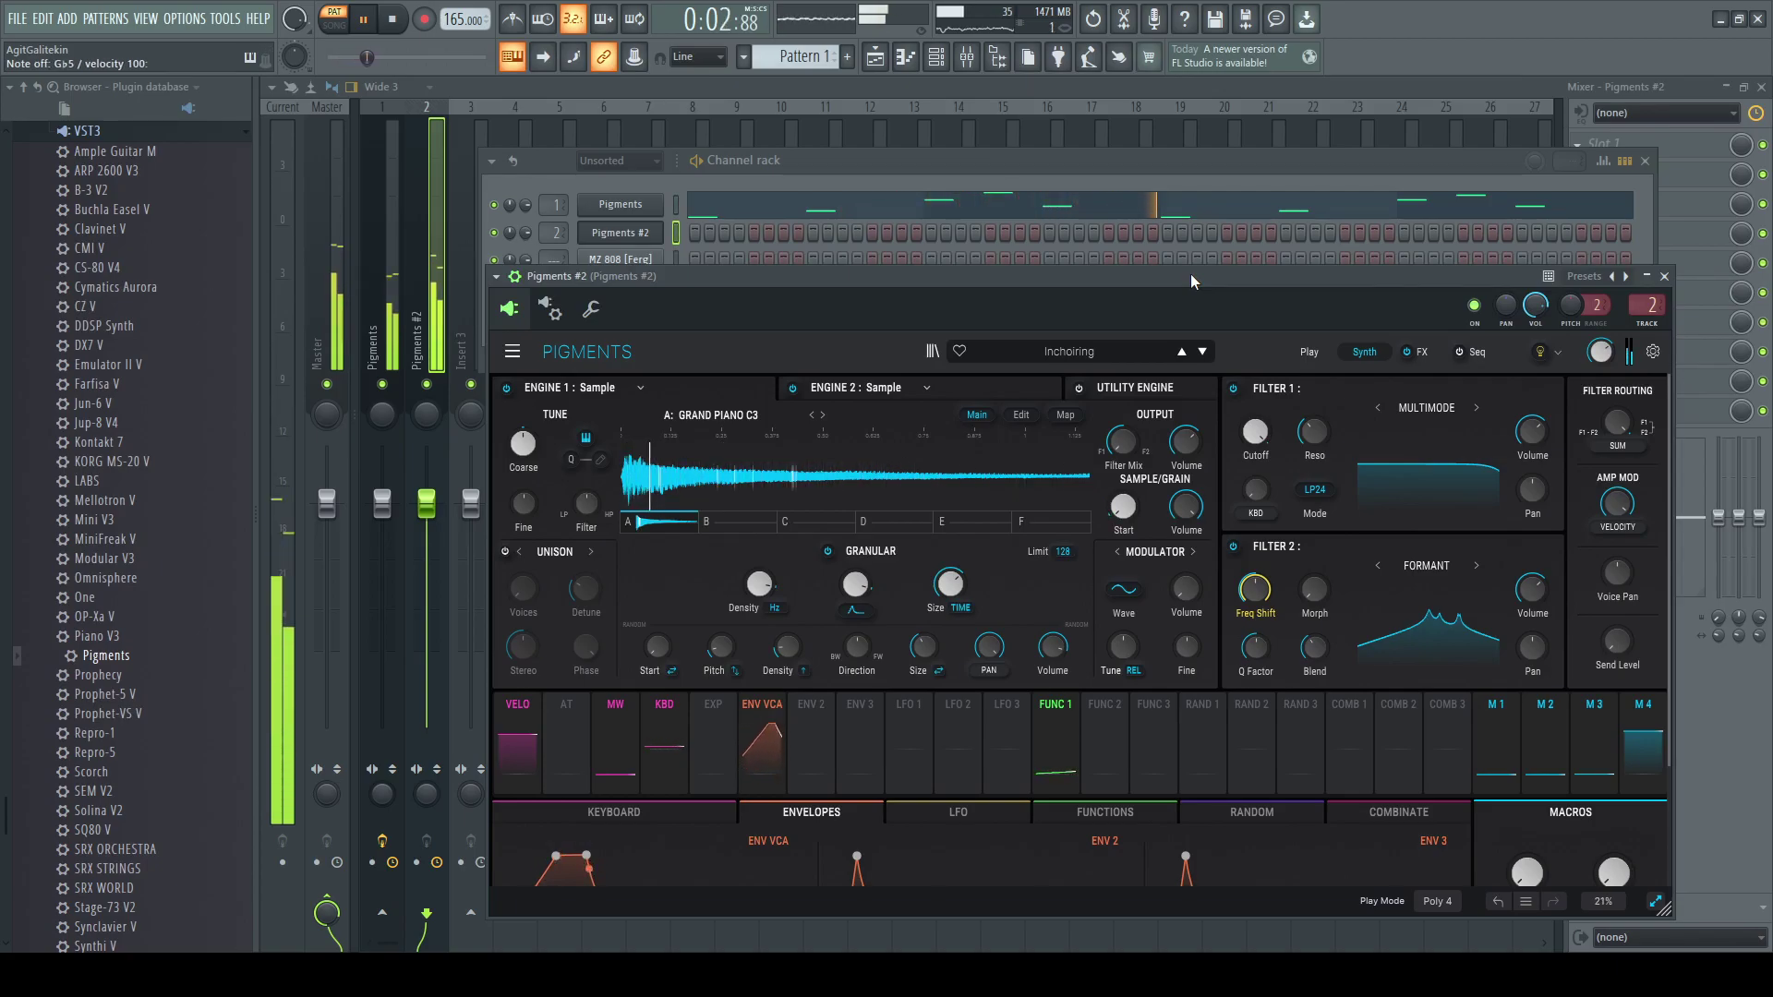
pyautogui.press('space')
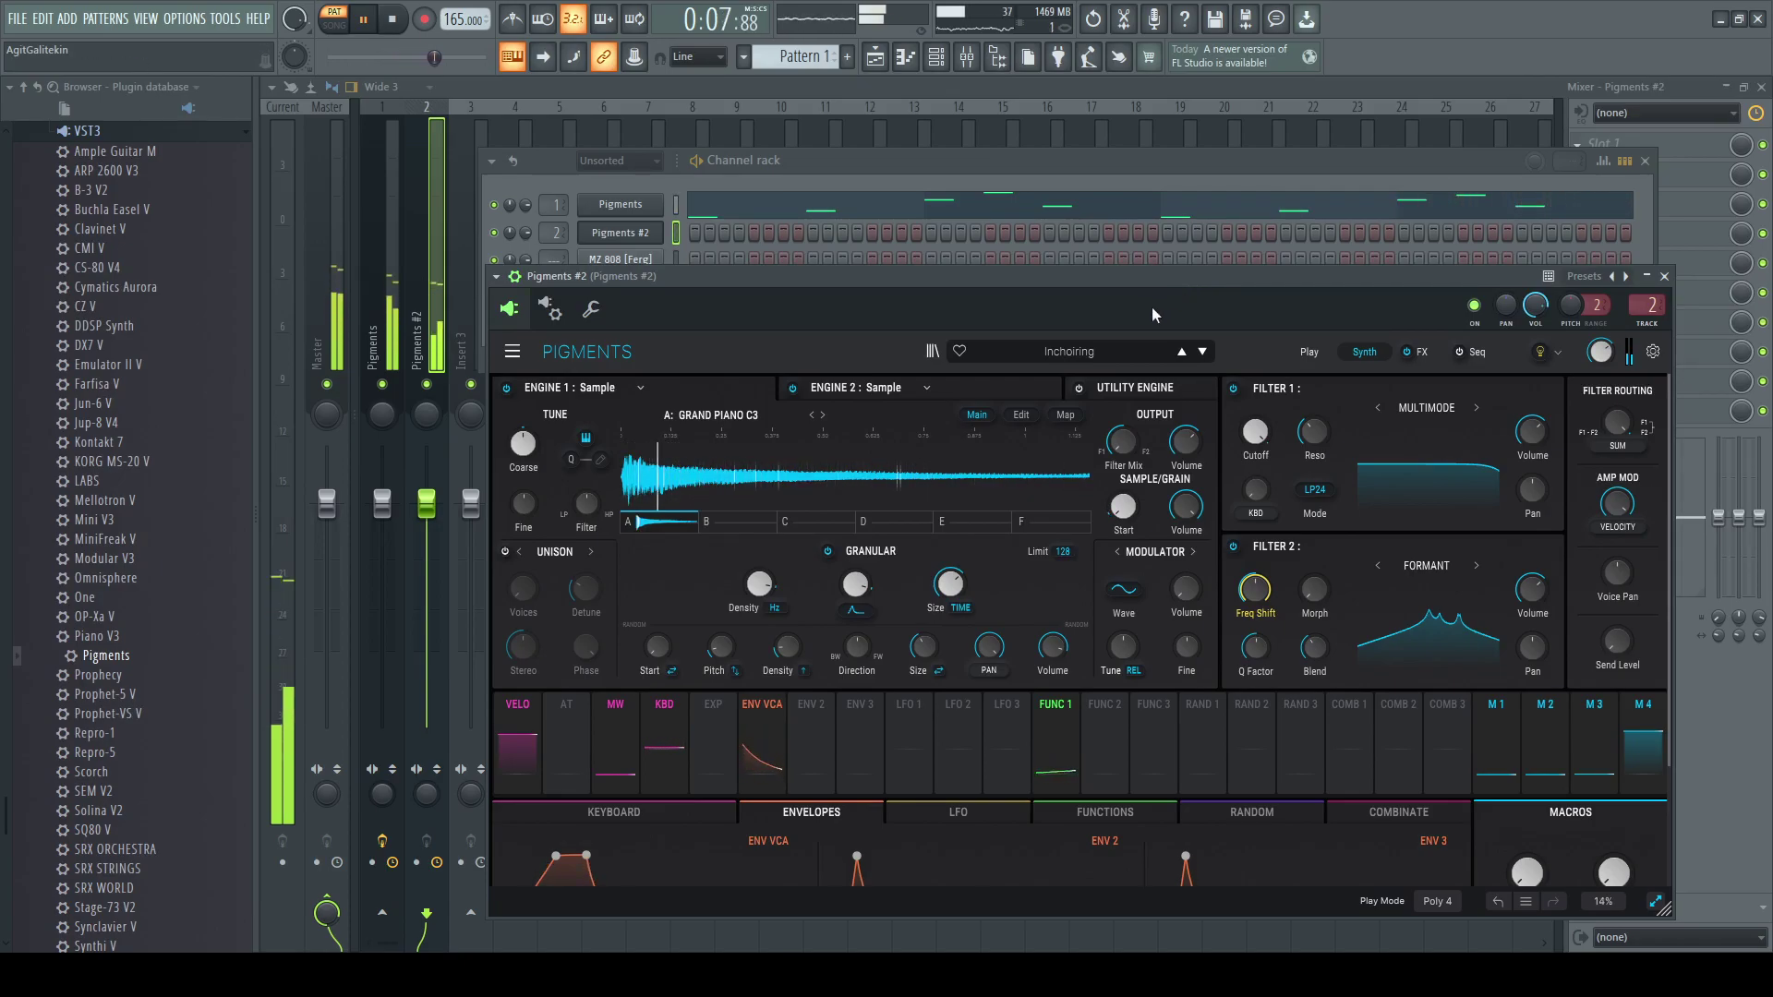
pyautogui.press('space')
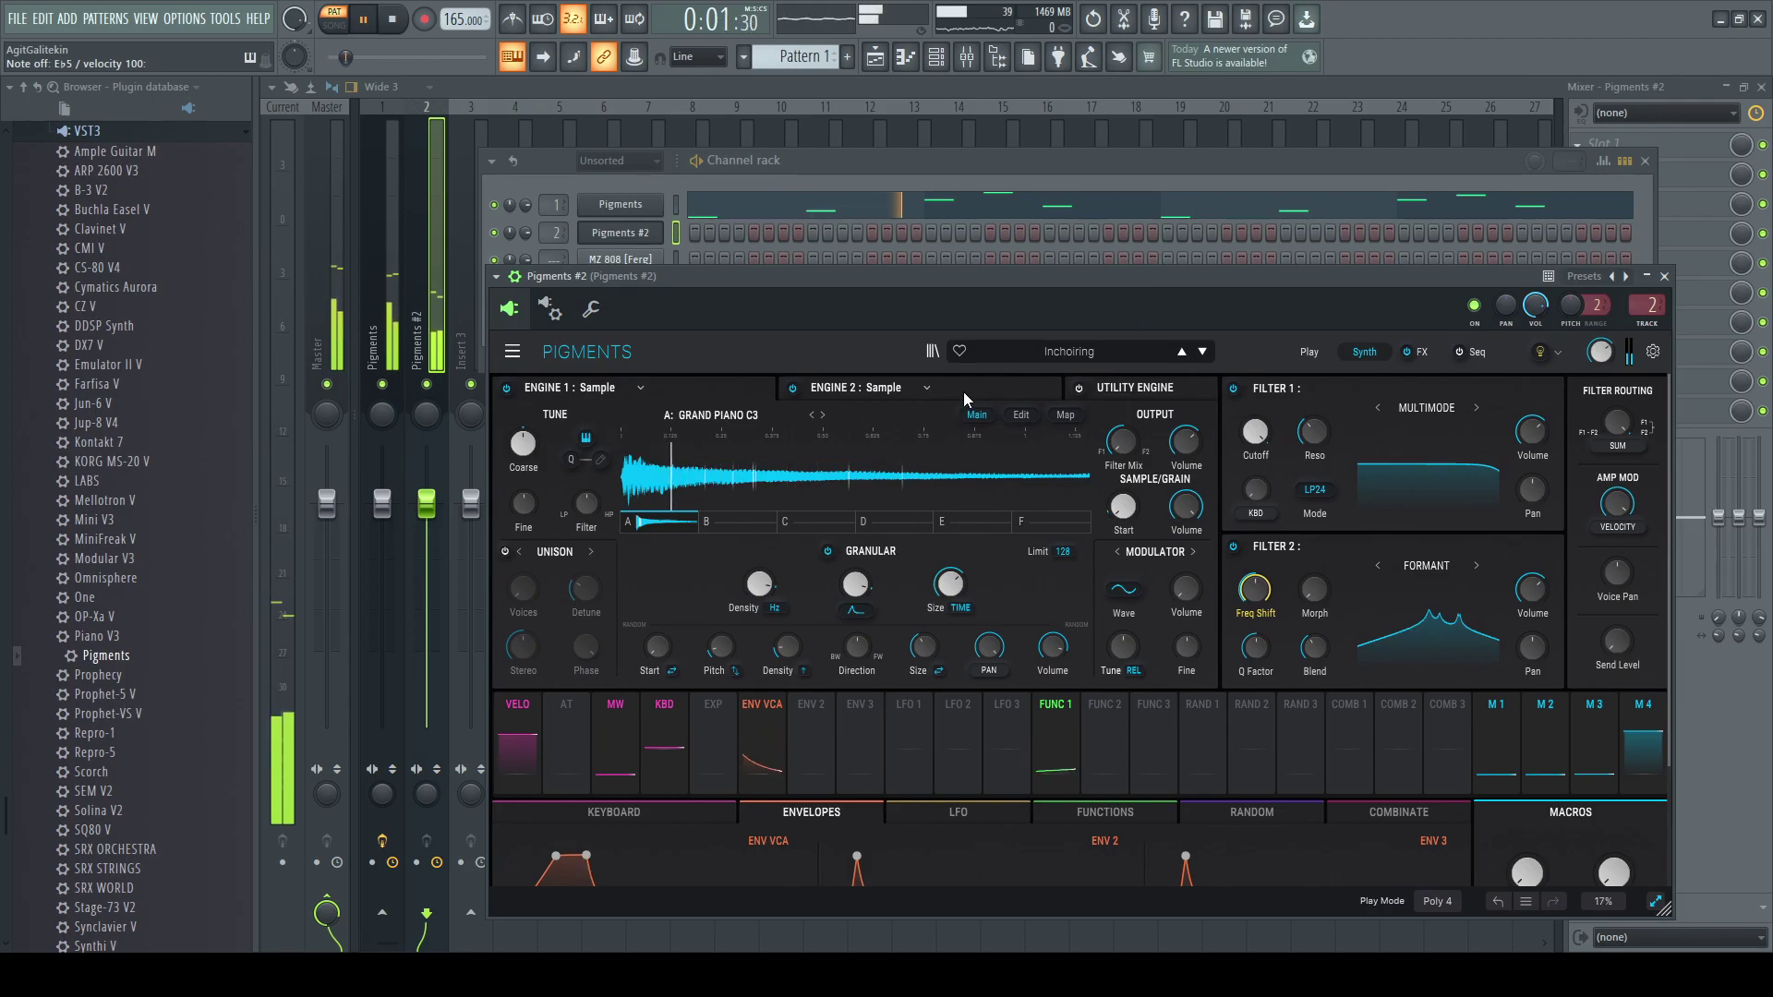
pyautogui.click(1202, 351)
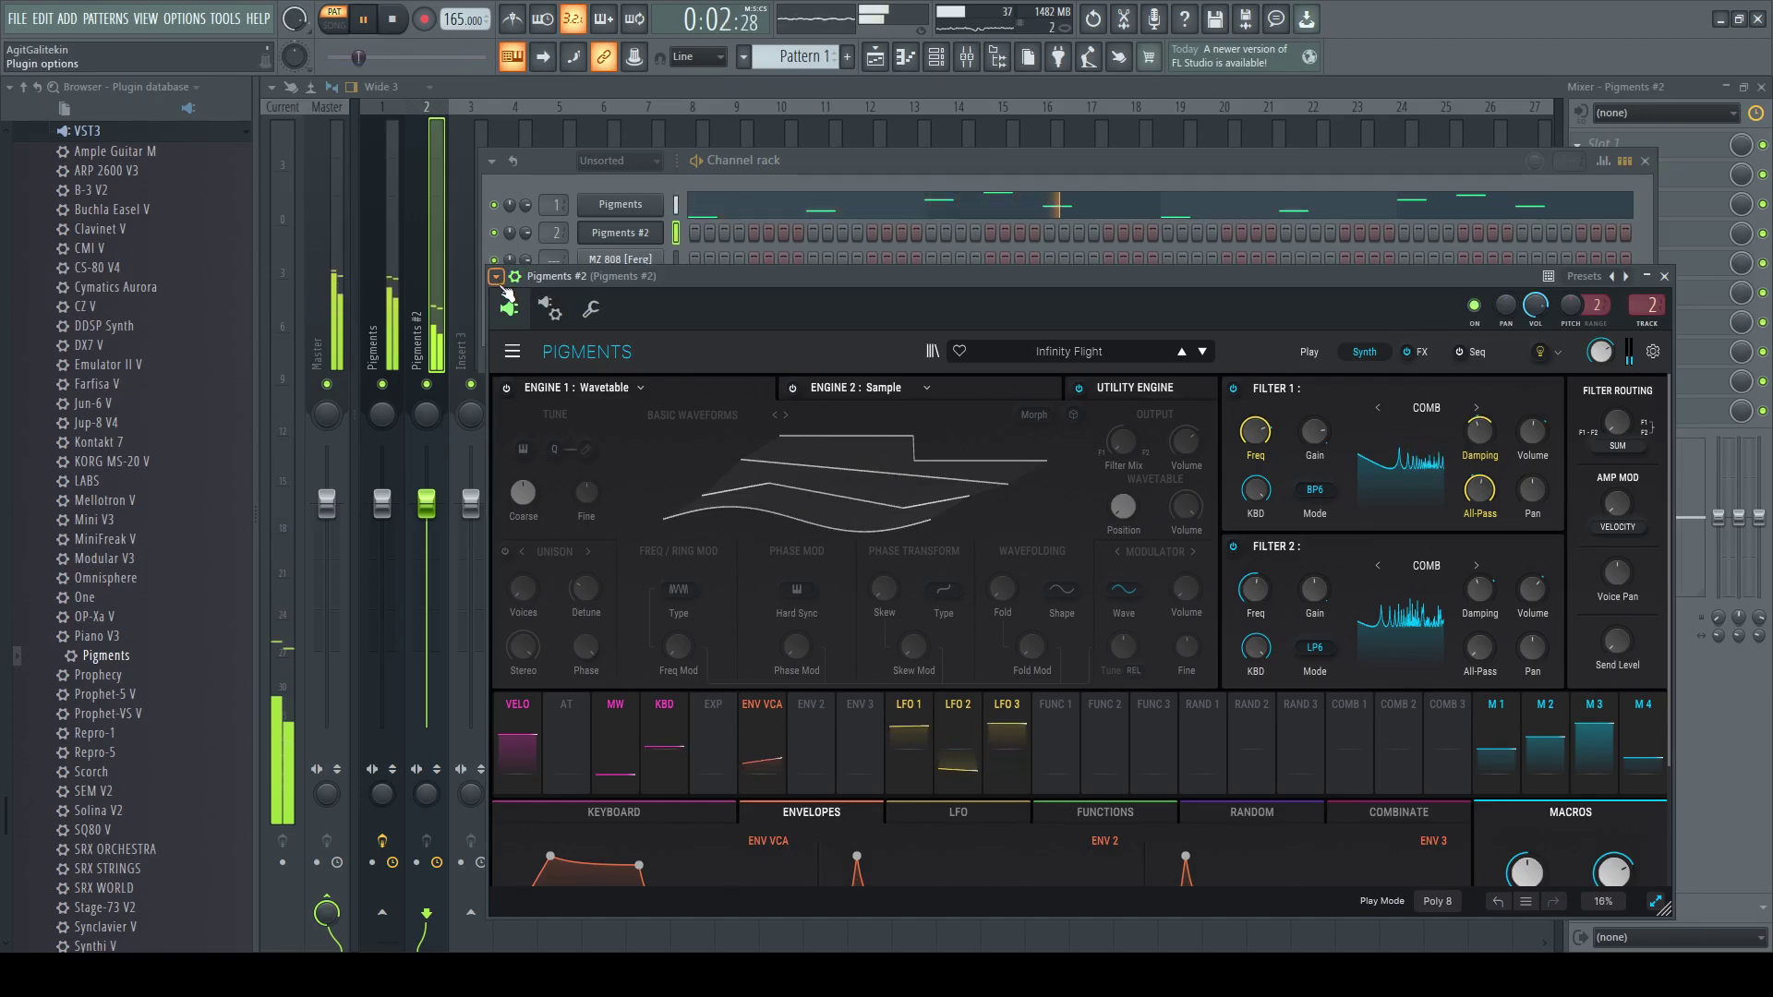
# - Record a slow counter-melody using Eb5, Gb5 and Eb6 into the Pigments #2 piano roll over the first four bars
pyautogui.press('F7')
pyautogui.press('space')
pyautogui.click(424, 20)
pyautogui.press('space')
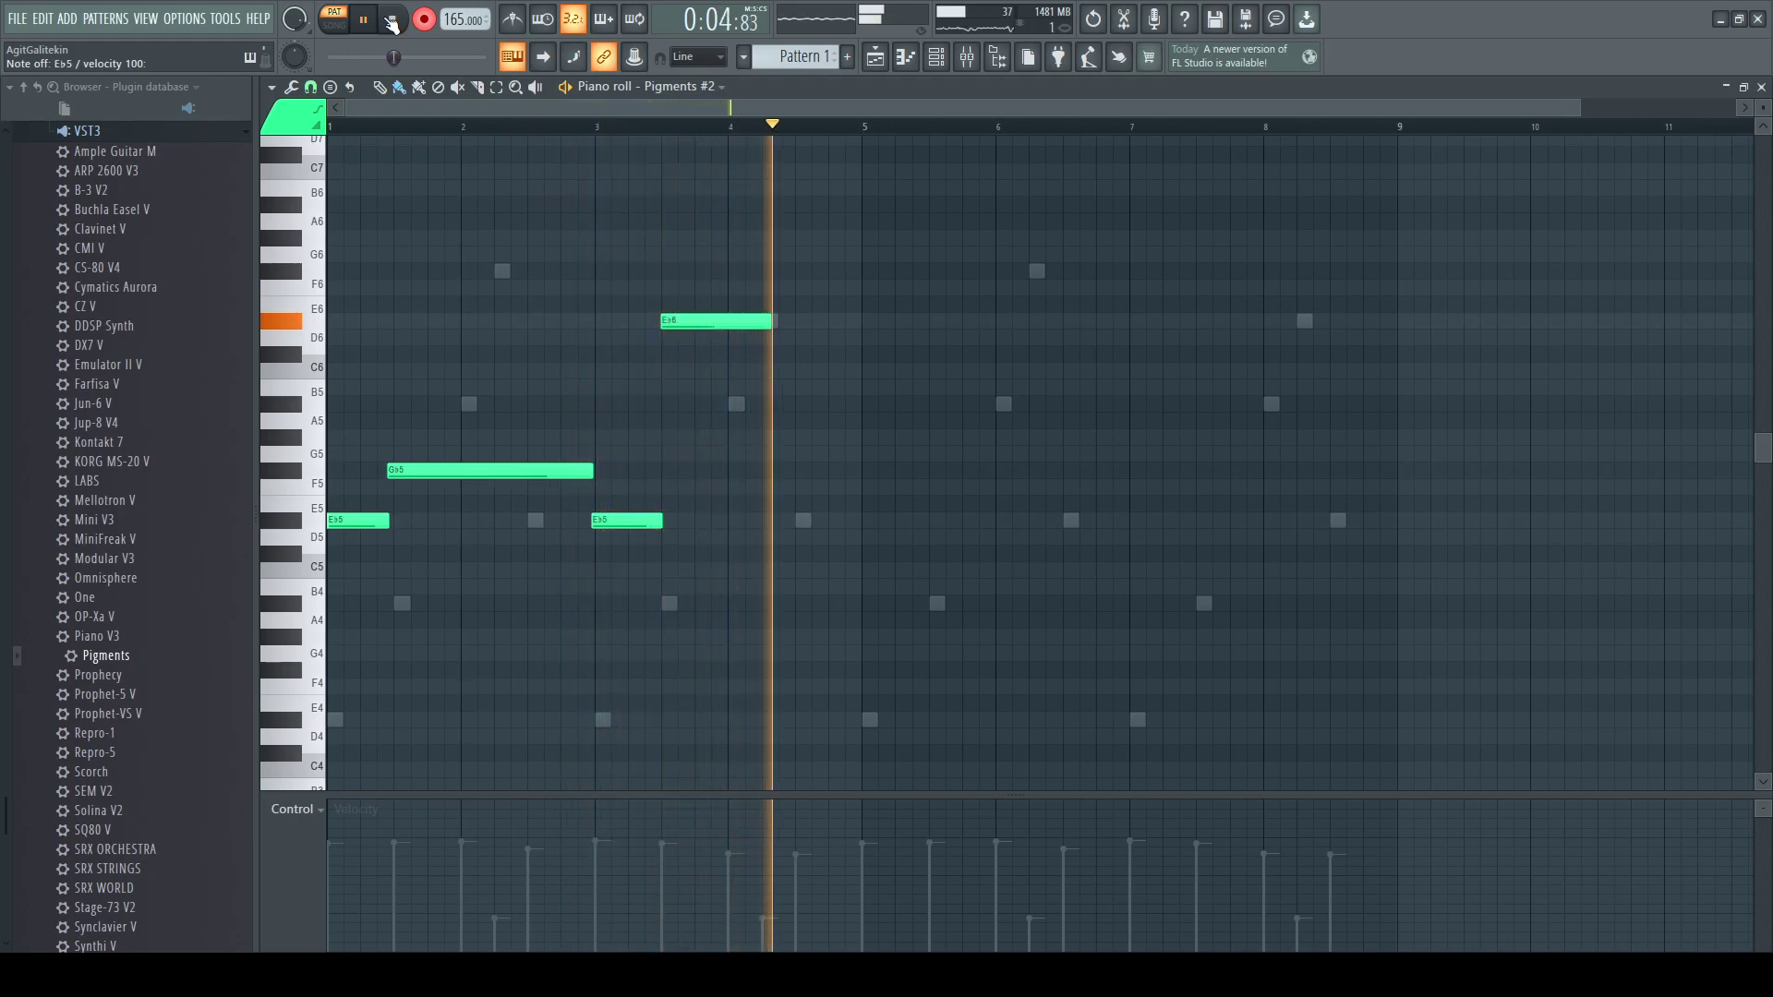
pyautogui.click(391, 20)
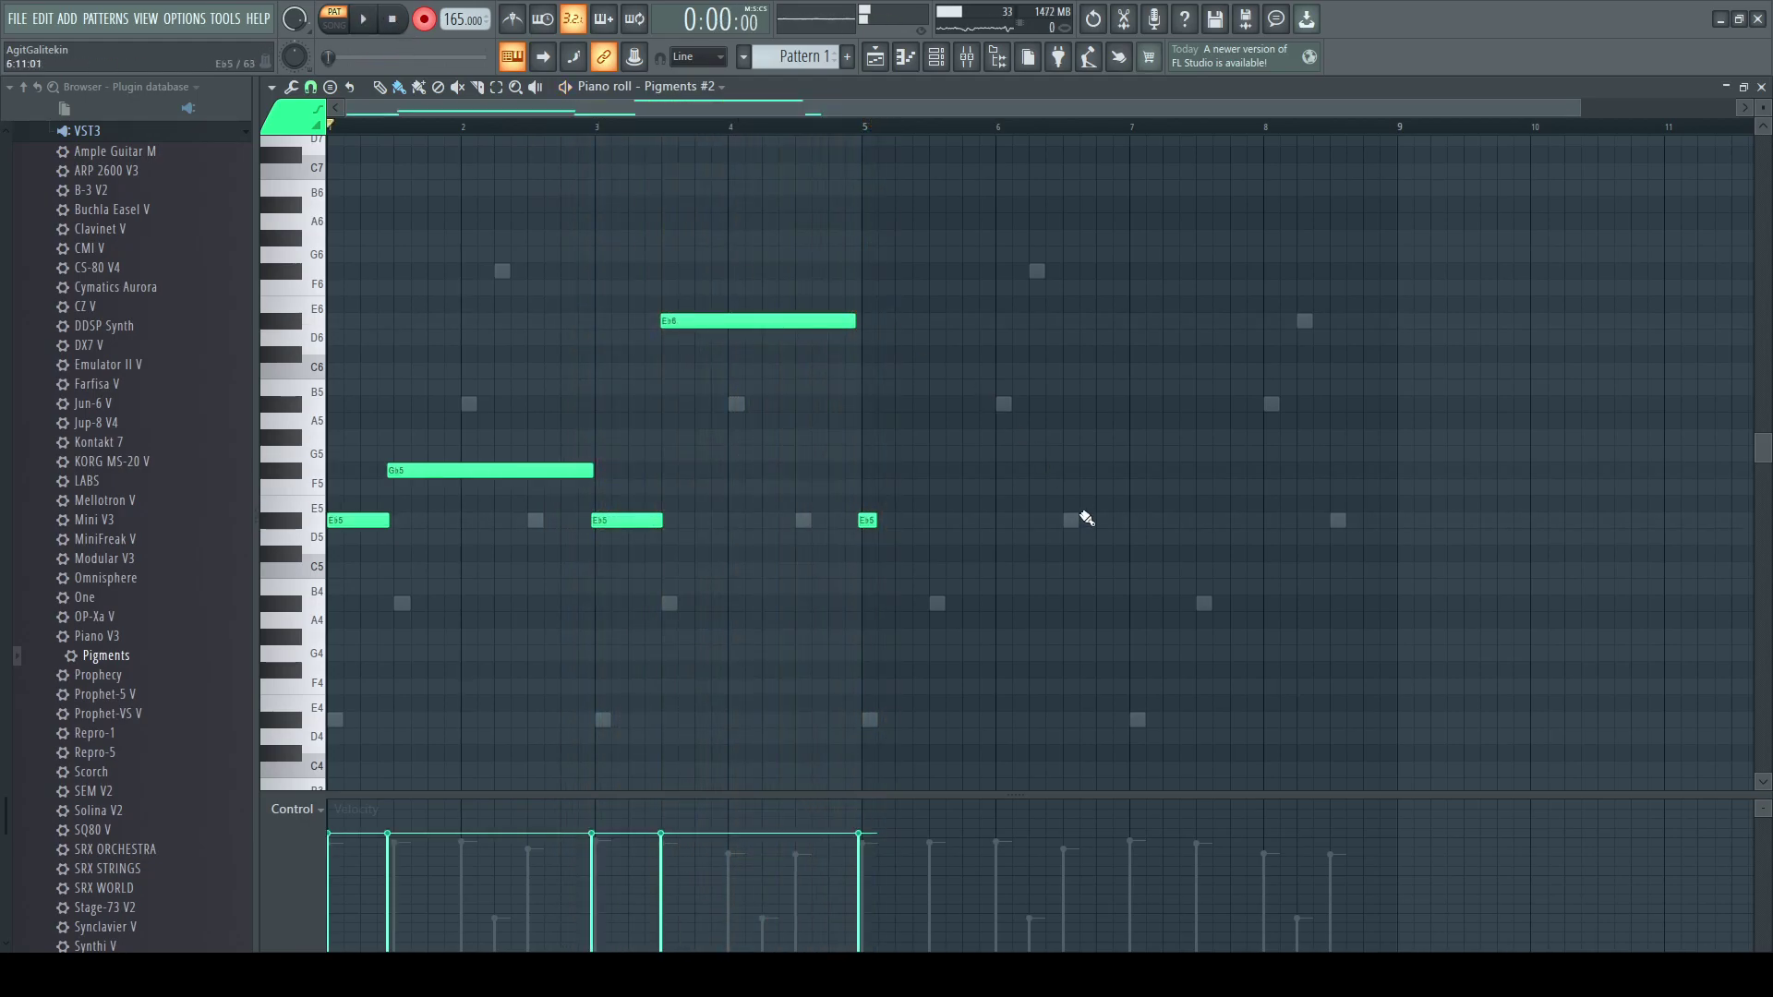
# - Quantize the recorded Pigments #2 notes, remove the stray fifth-bar note, and duplicate the four-bar phrase into bars 5 to 8
pyautogui.hotkey('ctrl', 'q')
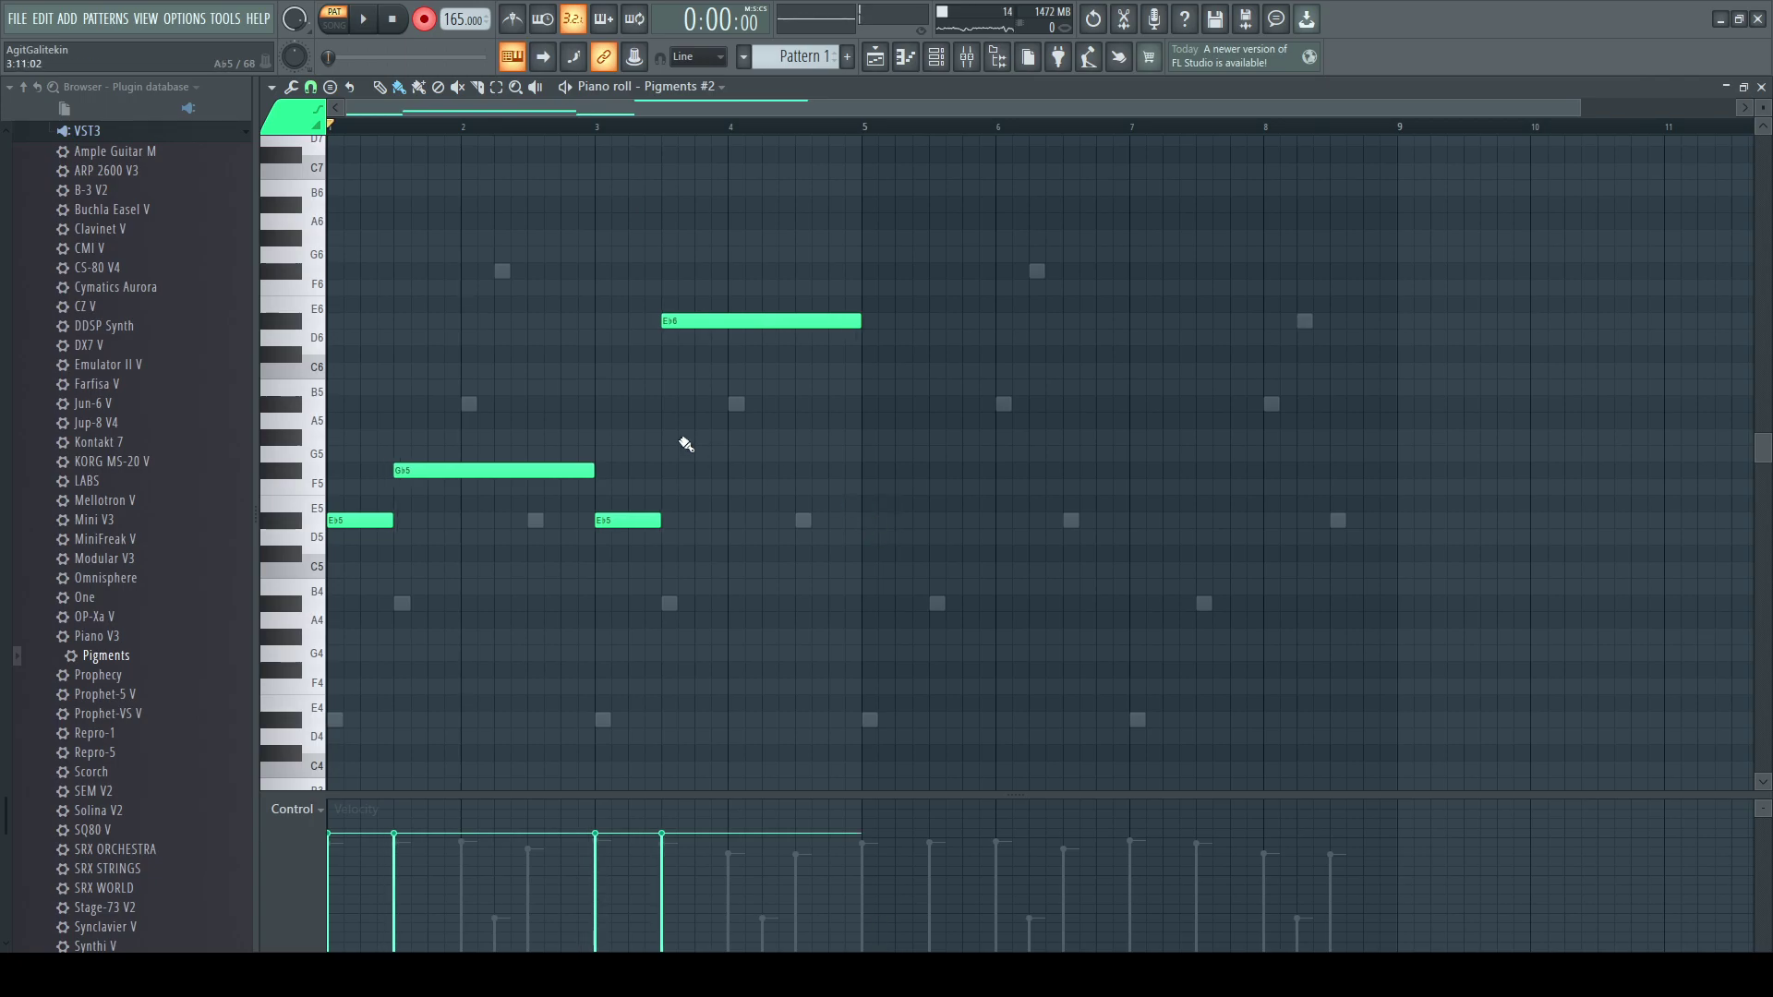
pyautogui.press('space')
pyautogui.press('space')
pyautogui.moveTo(648, 129)
pyautogui.mouseDown()
pyautogui.moveTo(857, 132)
pyautogui.moveTo(323, 139)
pyautogui.mouseUp()
pyautogui.hotkey('ctrl', 'b')
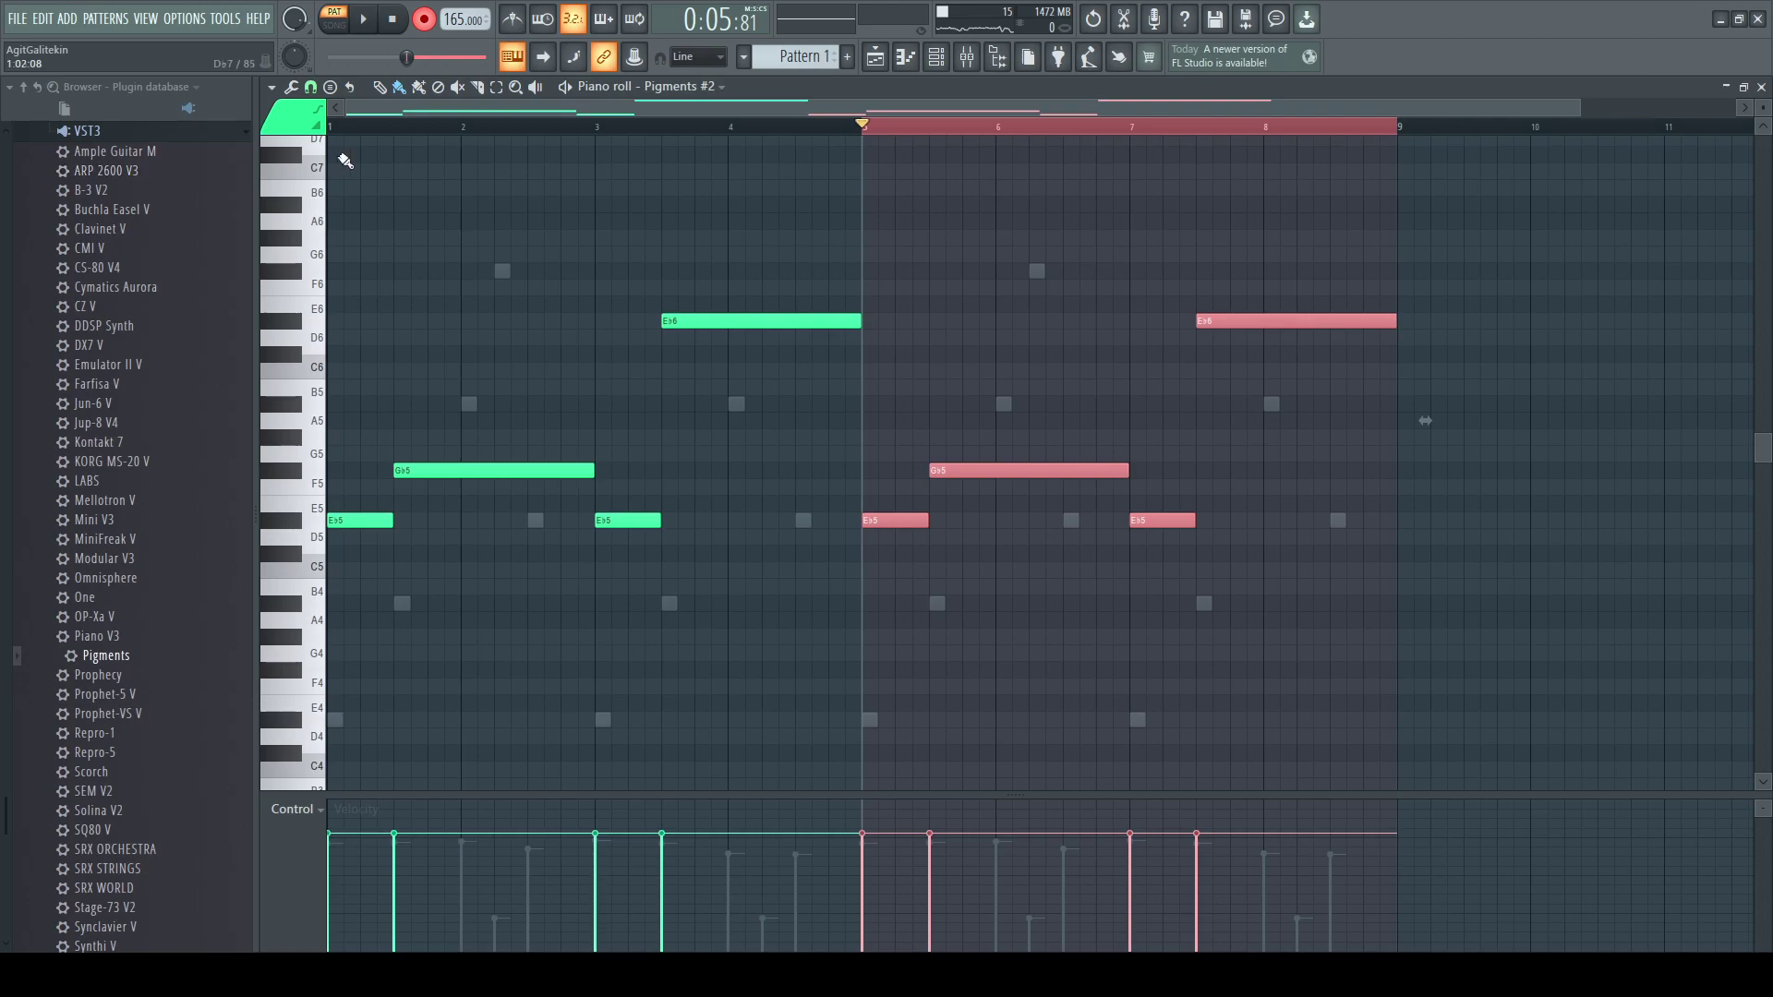
pyautogui.click(395, 123)
pyautogui.press('space')
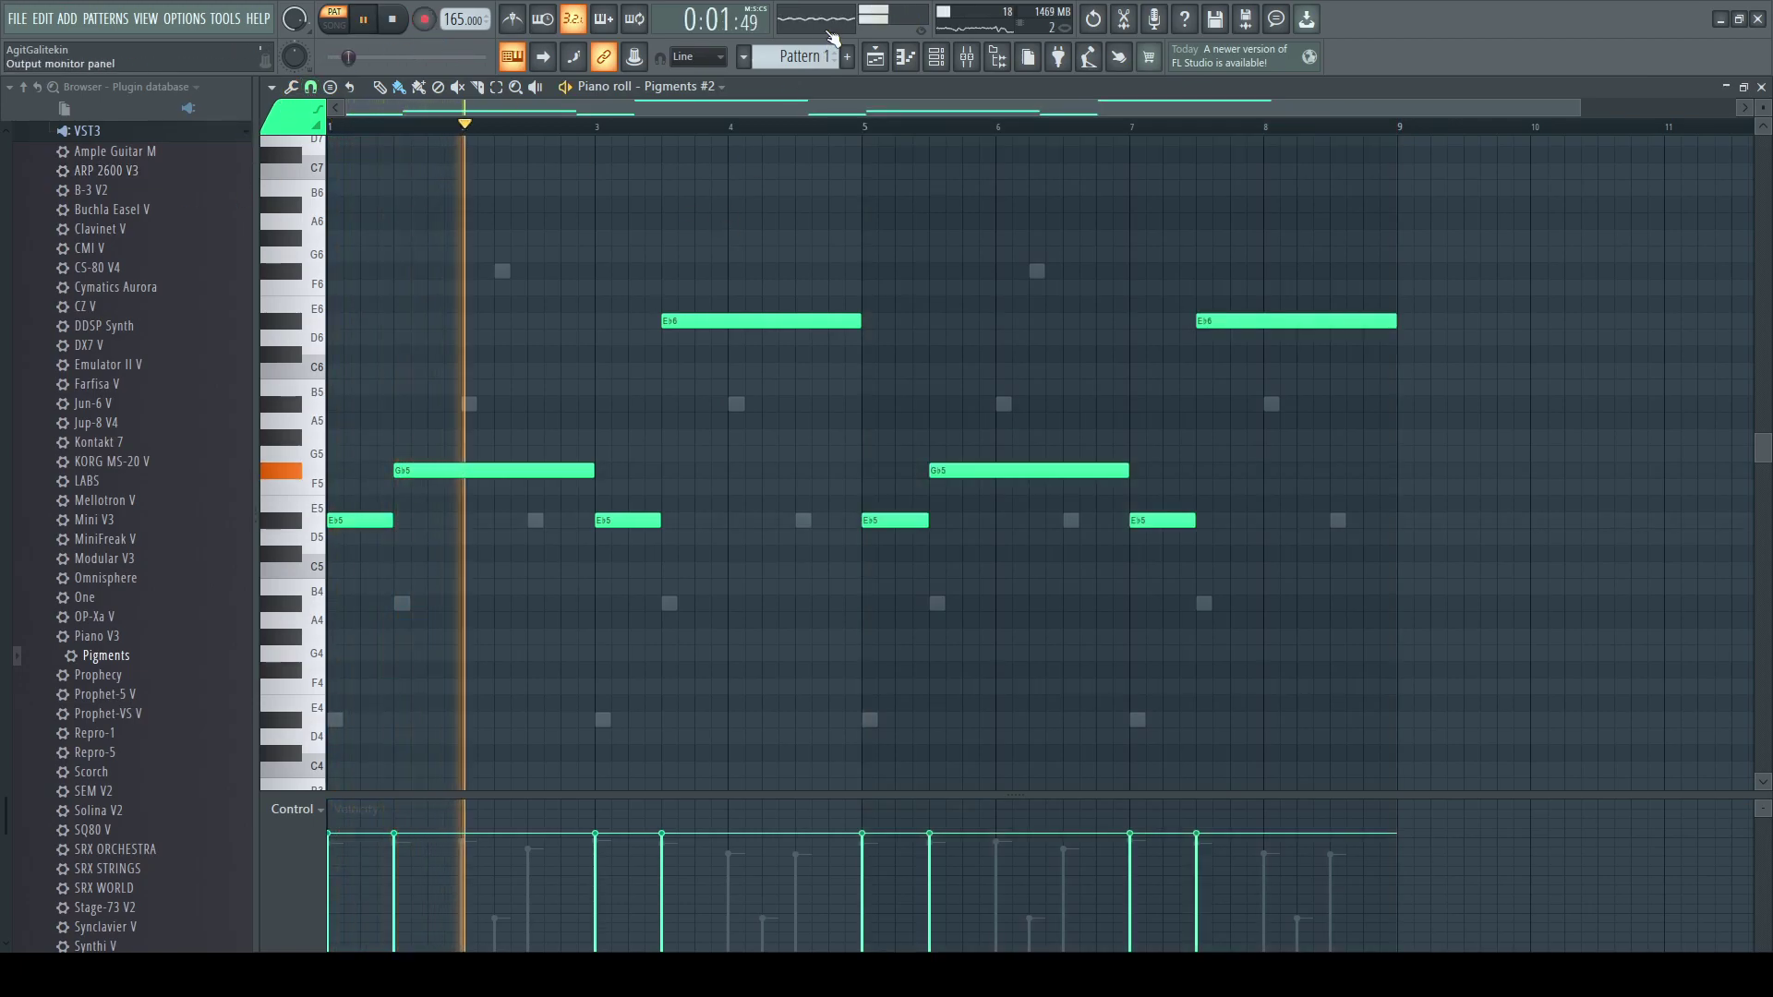
# - Randomize the velocity and panning of the Pigments #2 notes
pyautogui.click(935, 61)
pyautogui.hotkey('alt', 'r')
pyautogui.moveTo(857, 591); pyautogui.dragTo(857, 647)
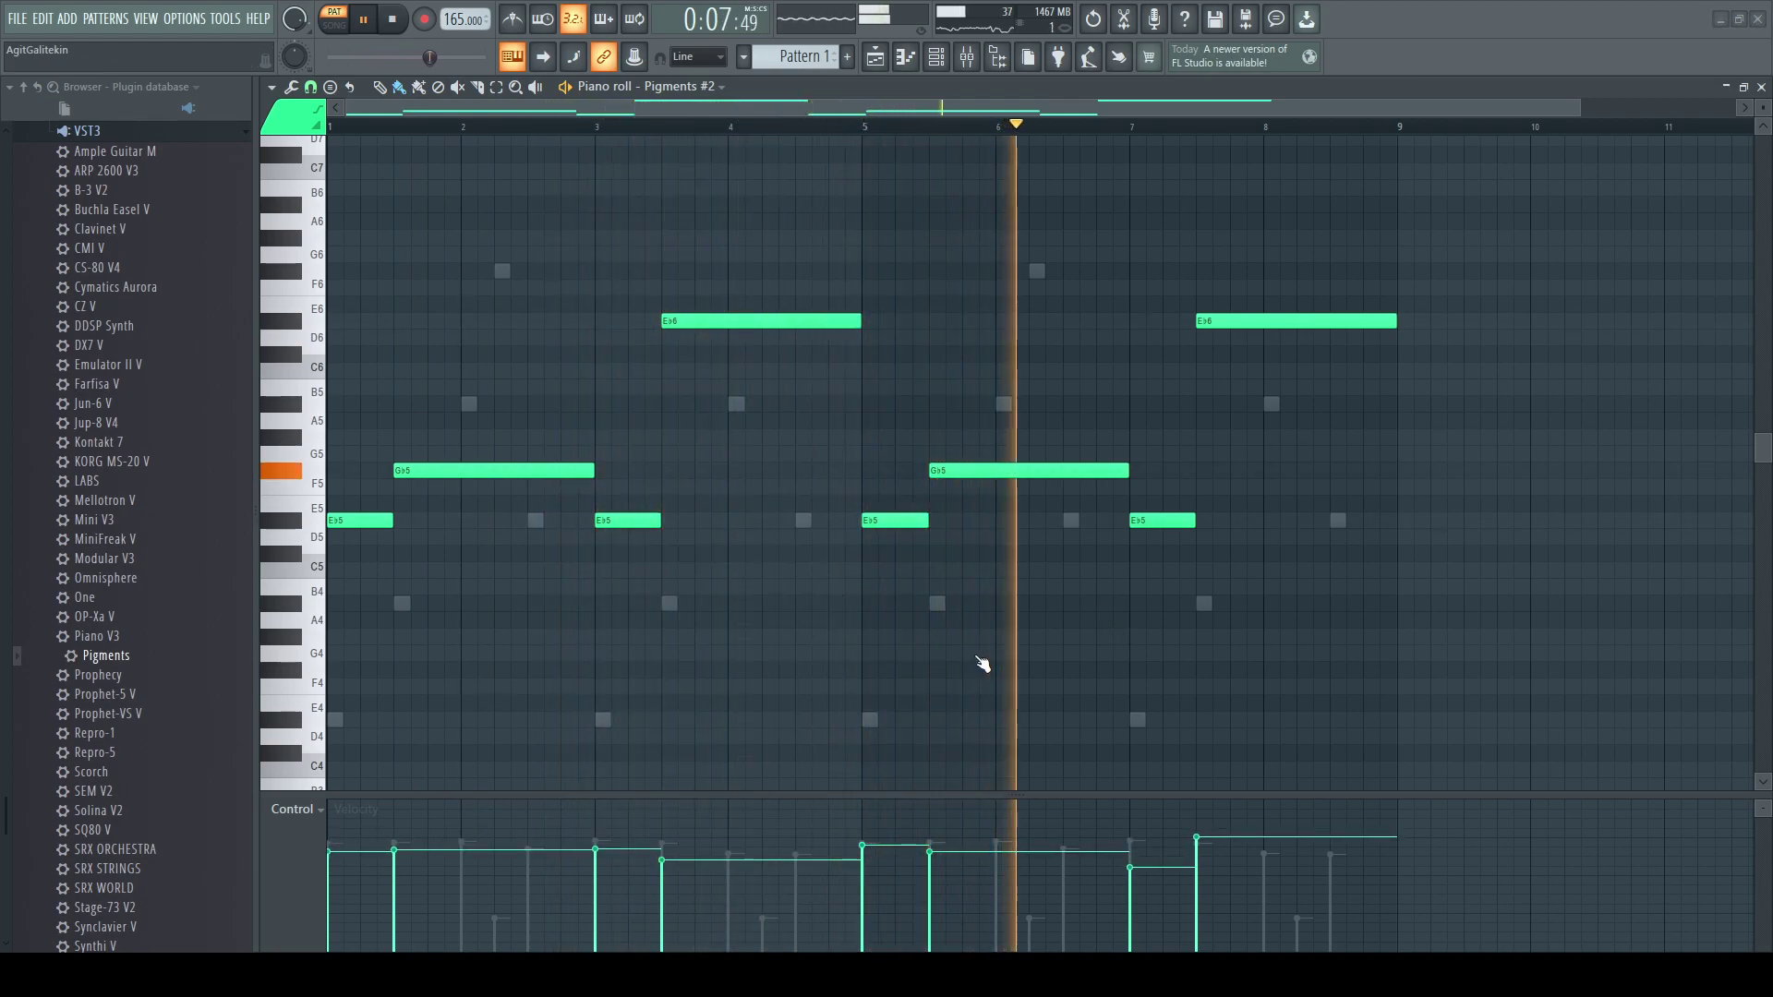
pyautogui.moveTo(1197, 842); pyautogui.dragTo(1228, 850)
pyautogui.hotkey('alt', 'r')
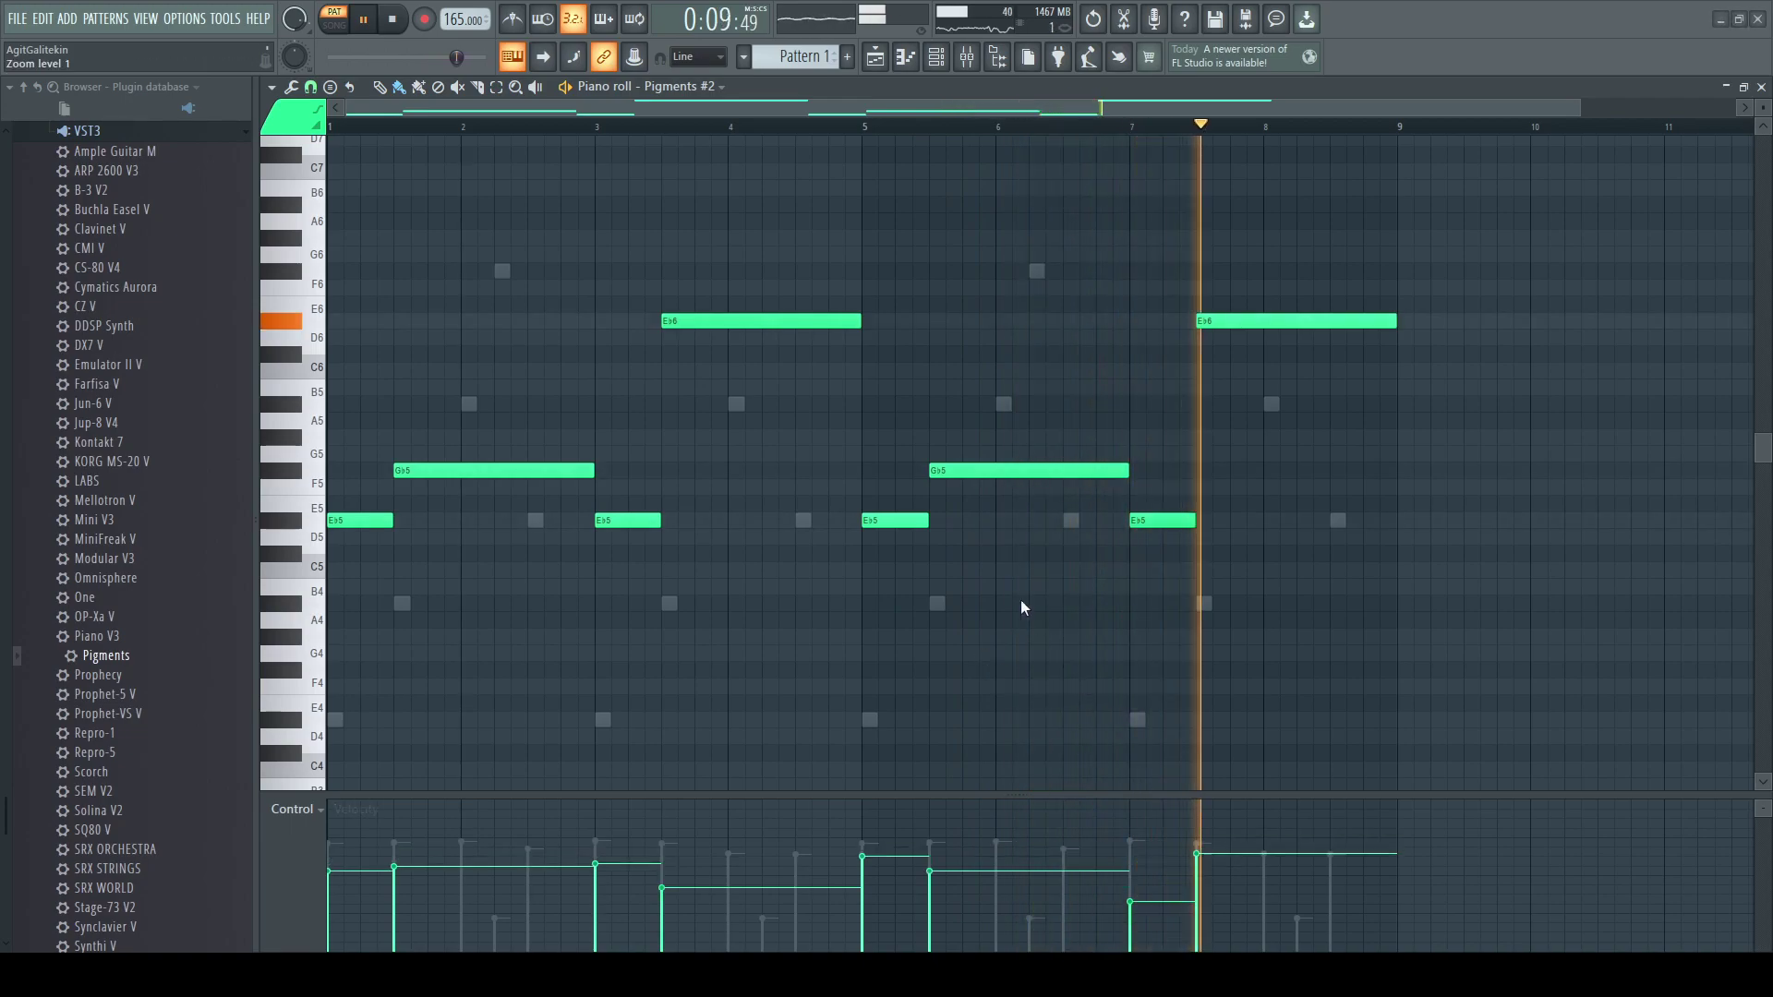
pyautogui.moveTo(860, 565); pyautogui.dragTo(819, 555)
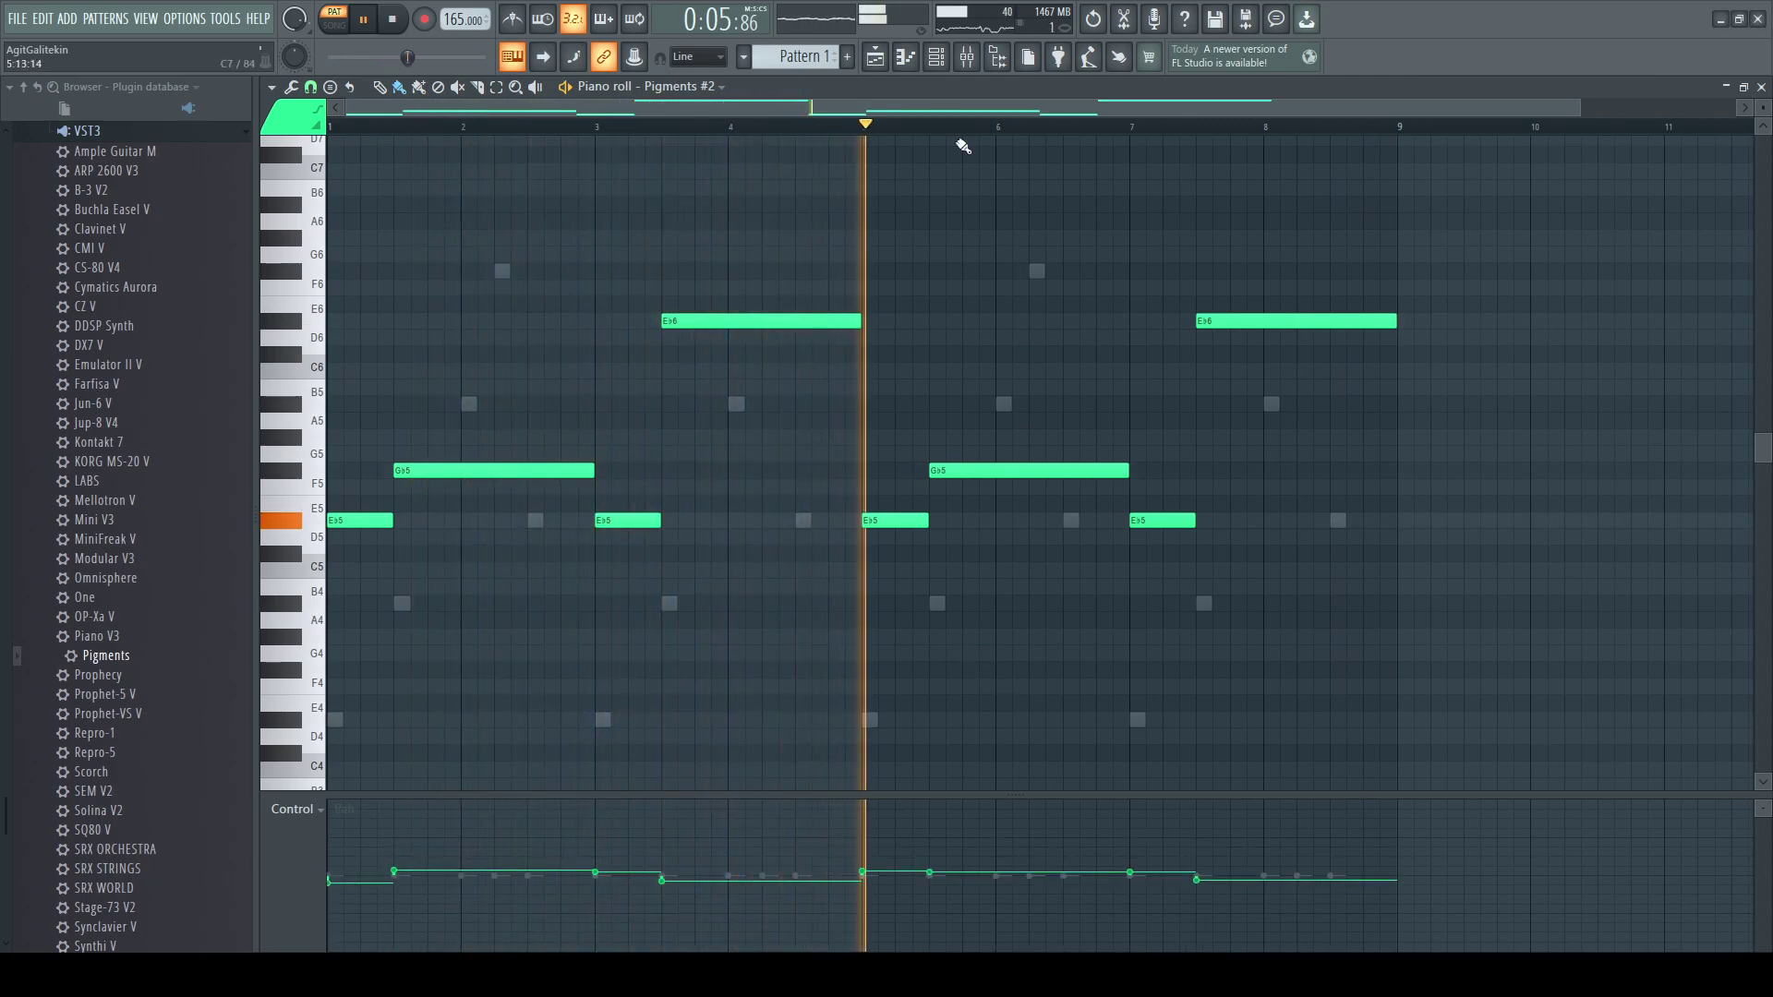
# - Replace the MZ 808 channel with the Jup-8 V4 synth from the VST3 plugin list
pyautogui.click(934, 57)
pyautogui.scroll(6, 148, 646)
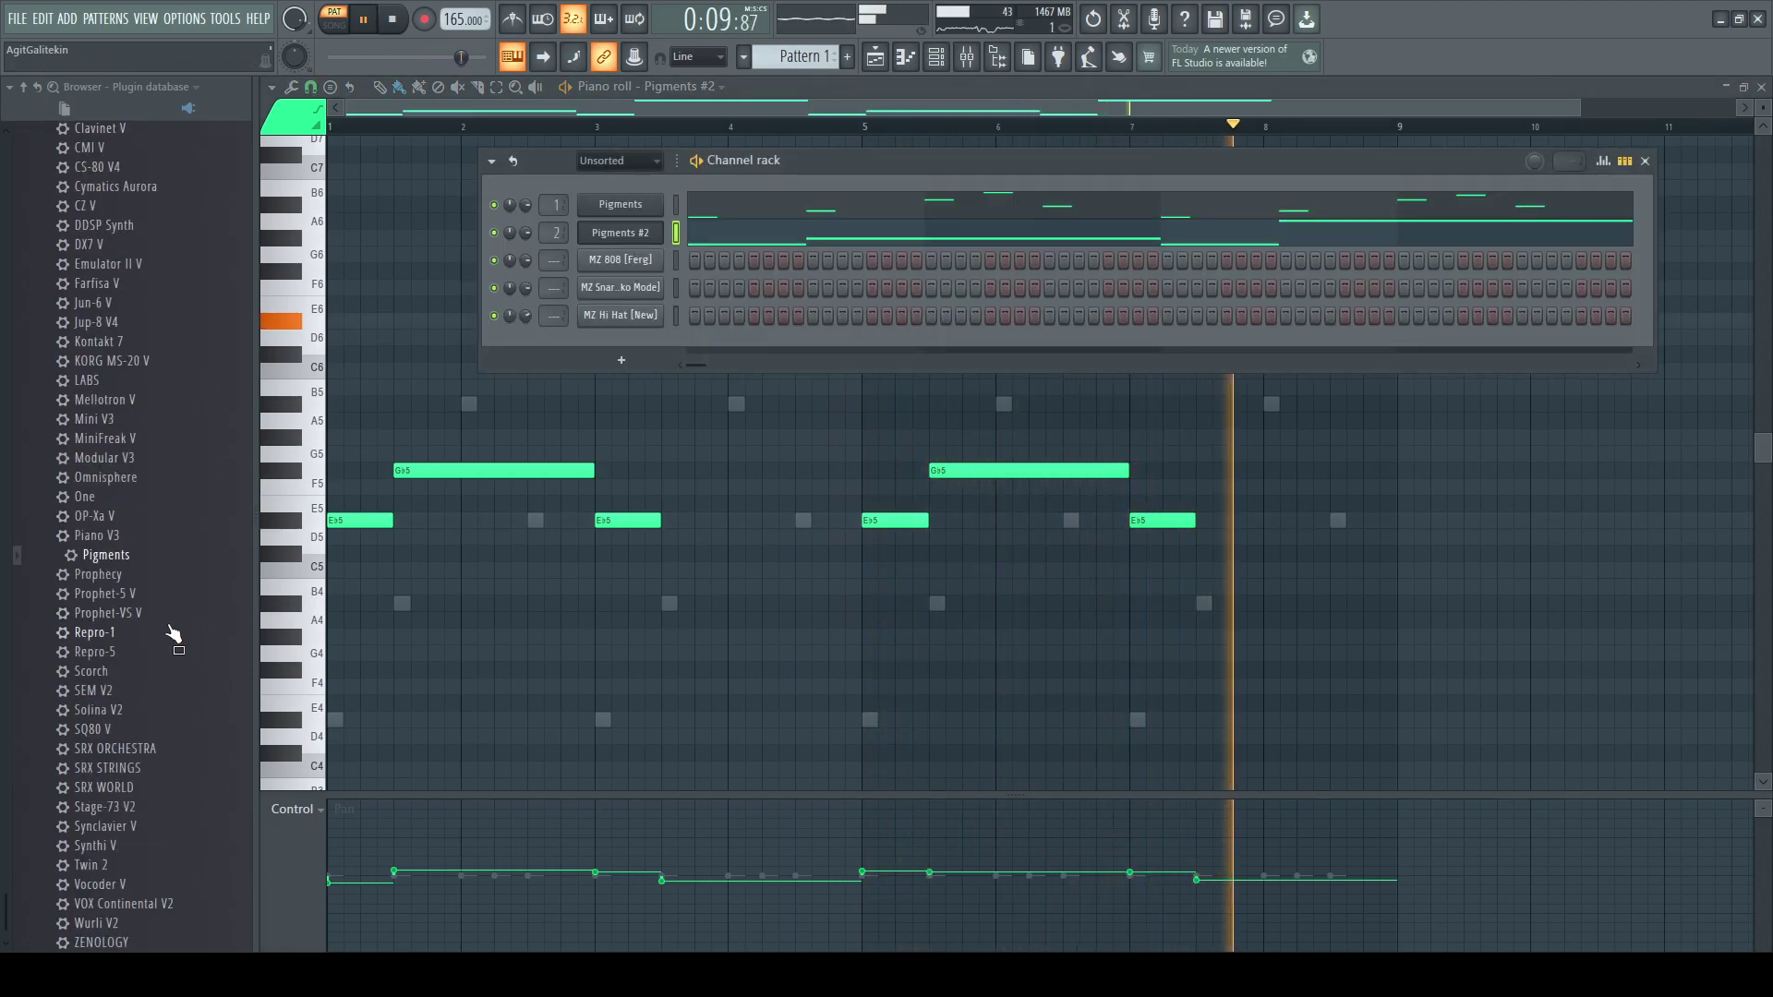
pyautogui.scroll(-2, 129, 670)
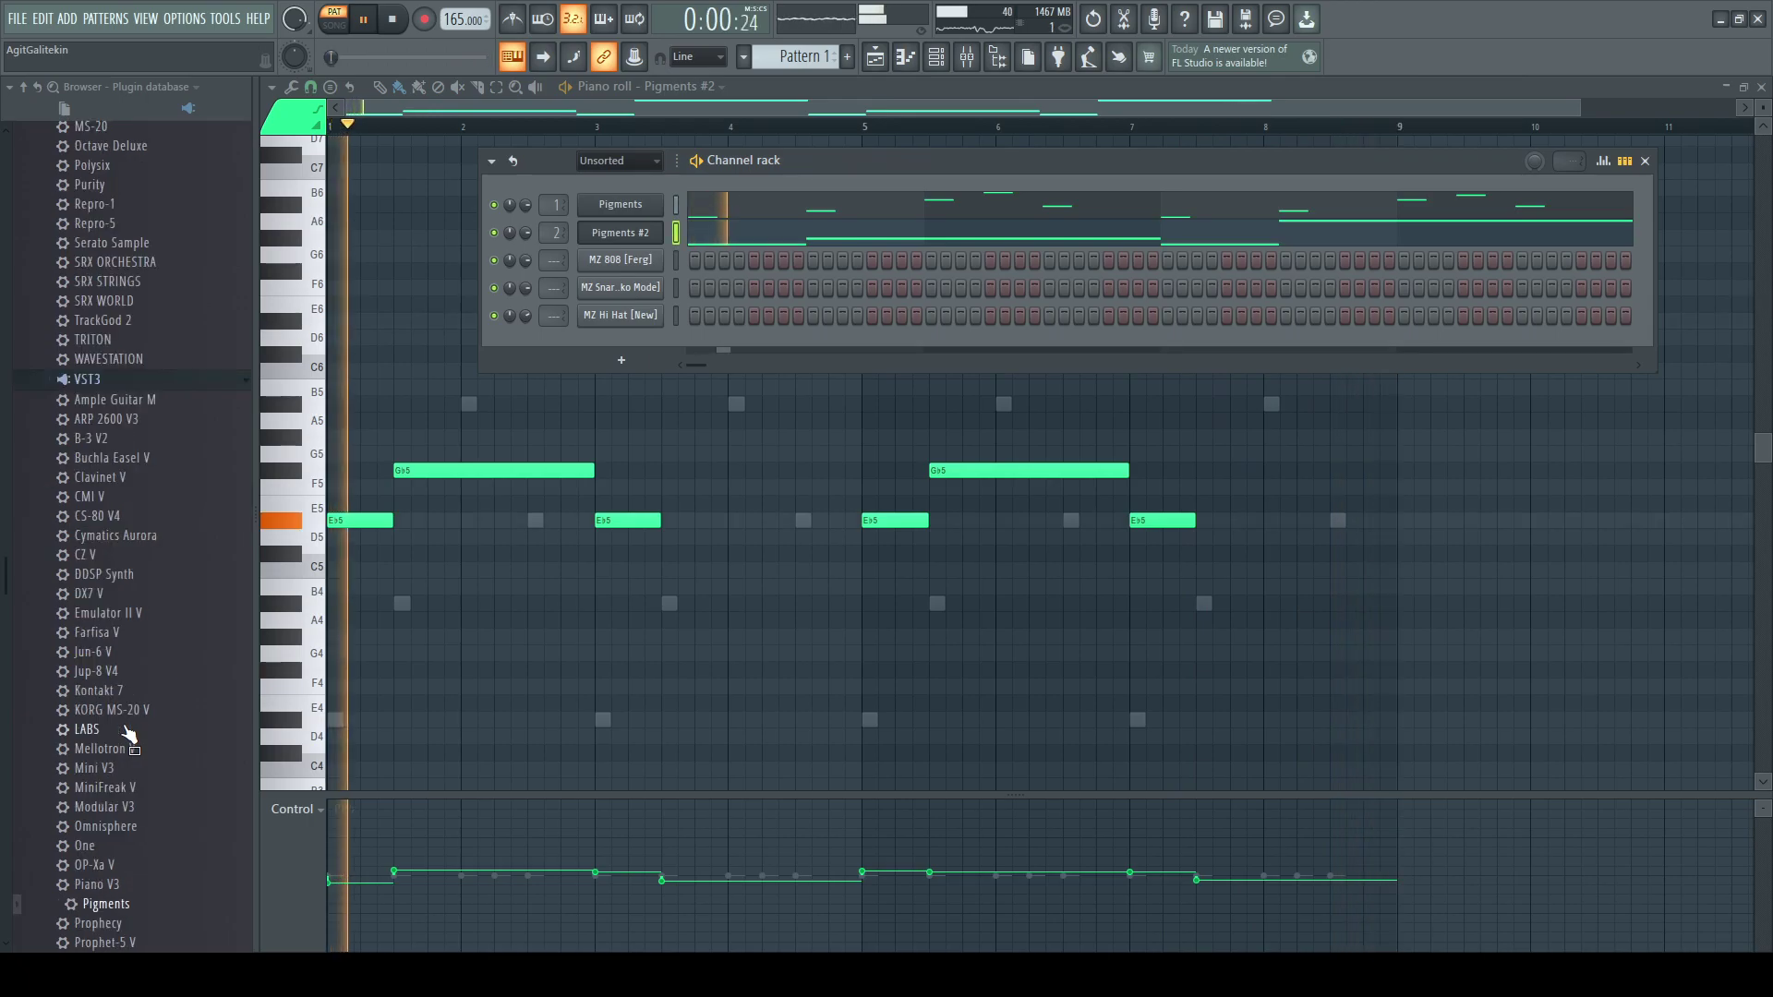
pyautogui.press('space')
pyautogui.moveTo(125, 669); pyautogui.dragTo(624, 399)
pyautogui.moveTo(643, 261); pyautogui.dragTo(641, 258)
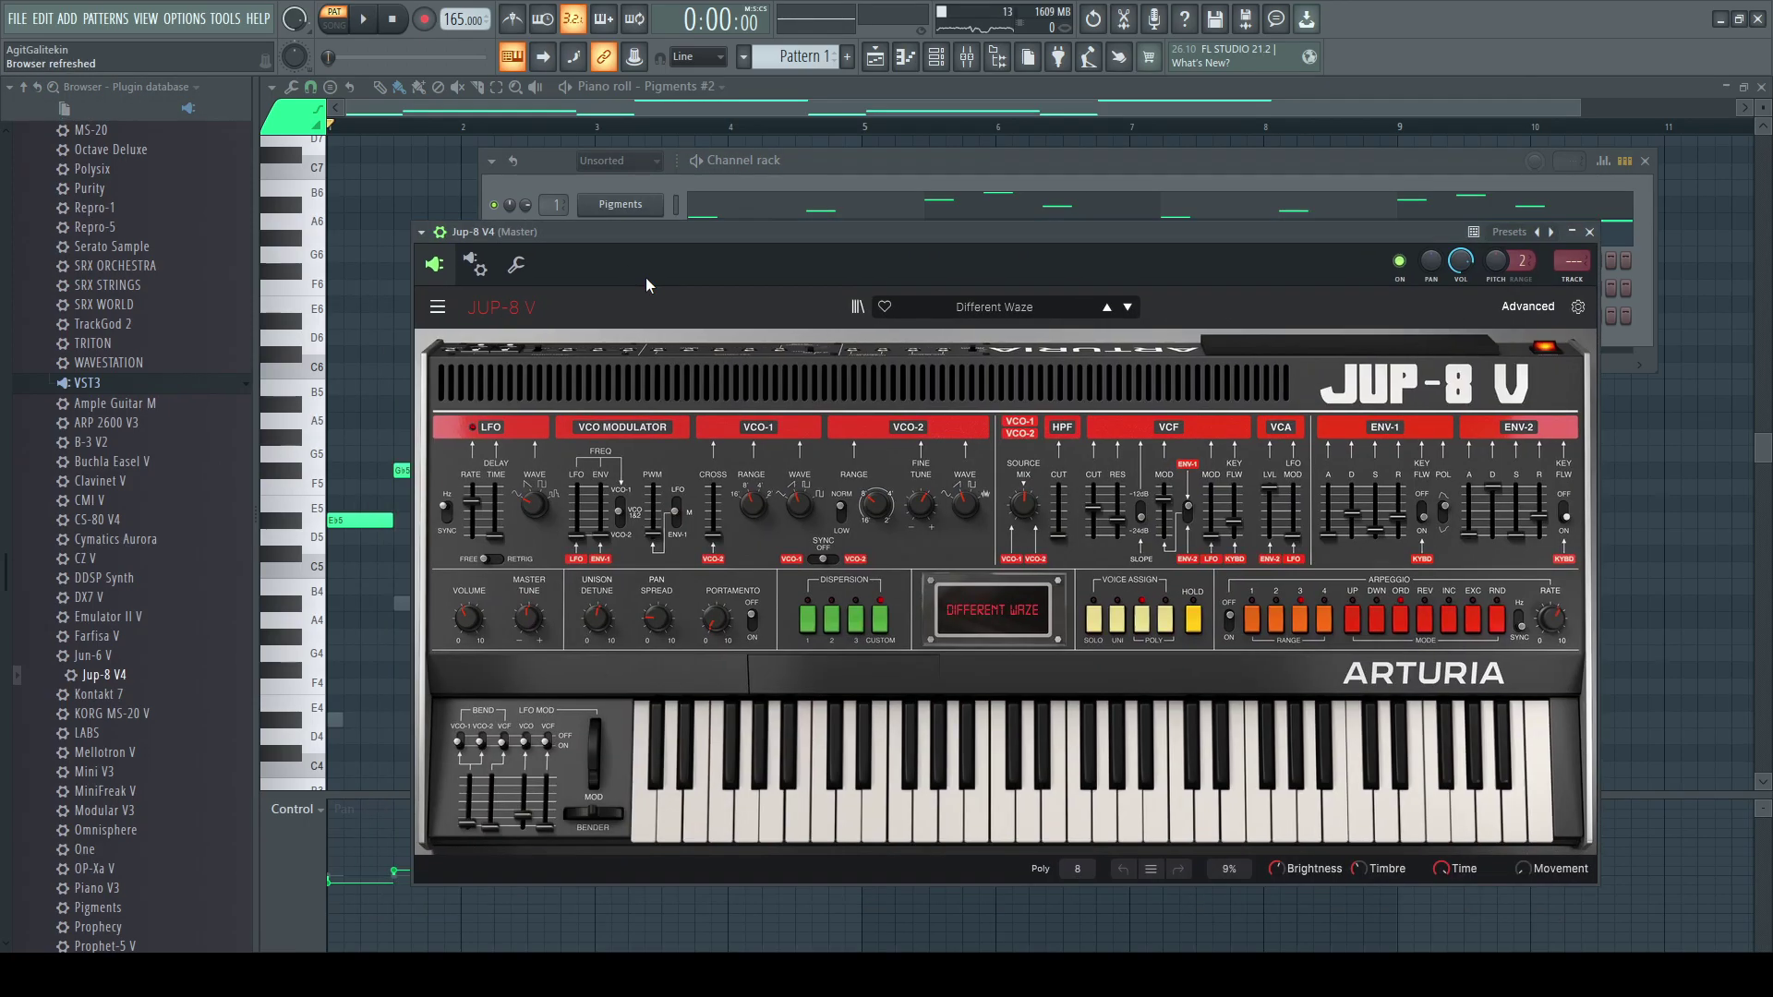
pyautogui.moveTo(646, 284); pyautogui.dragTo(623, 335)
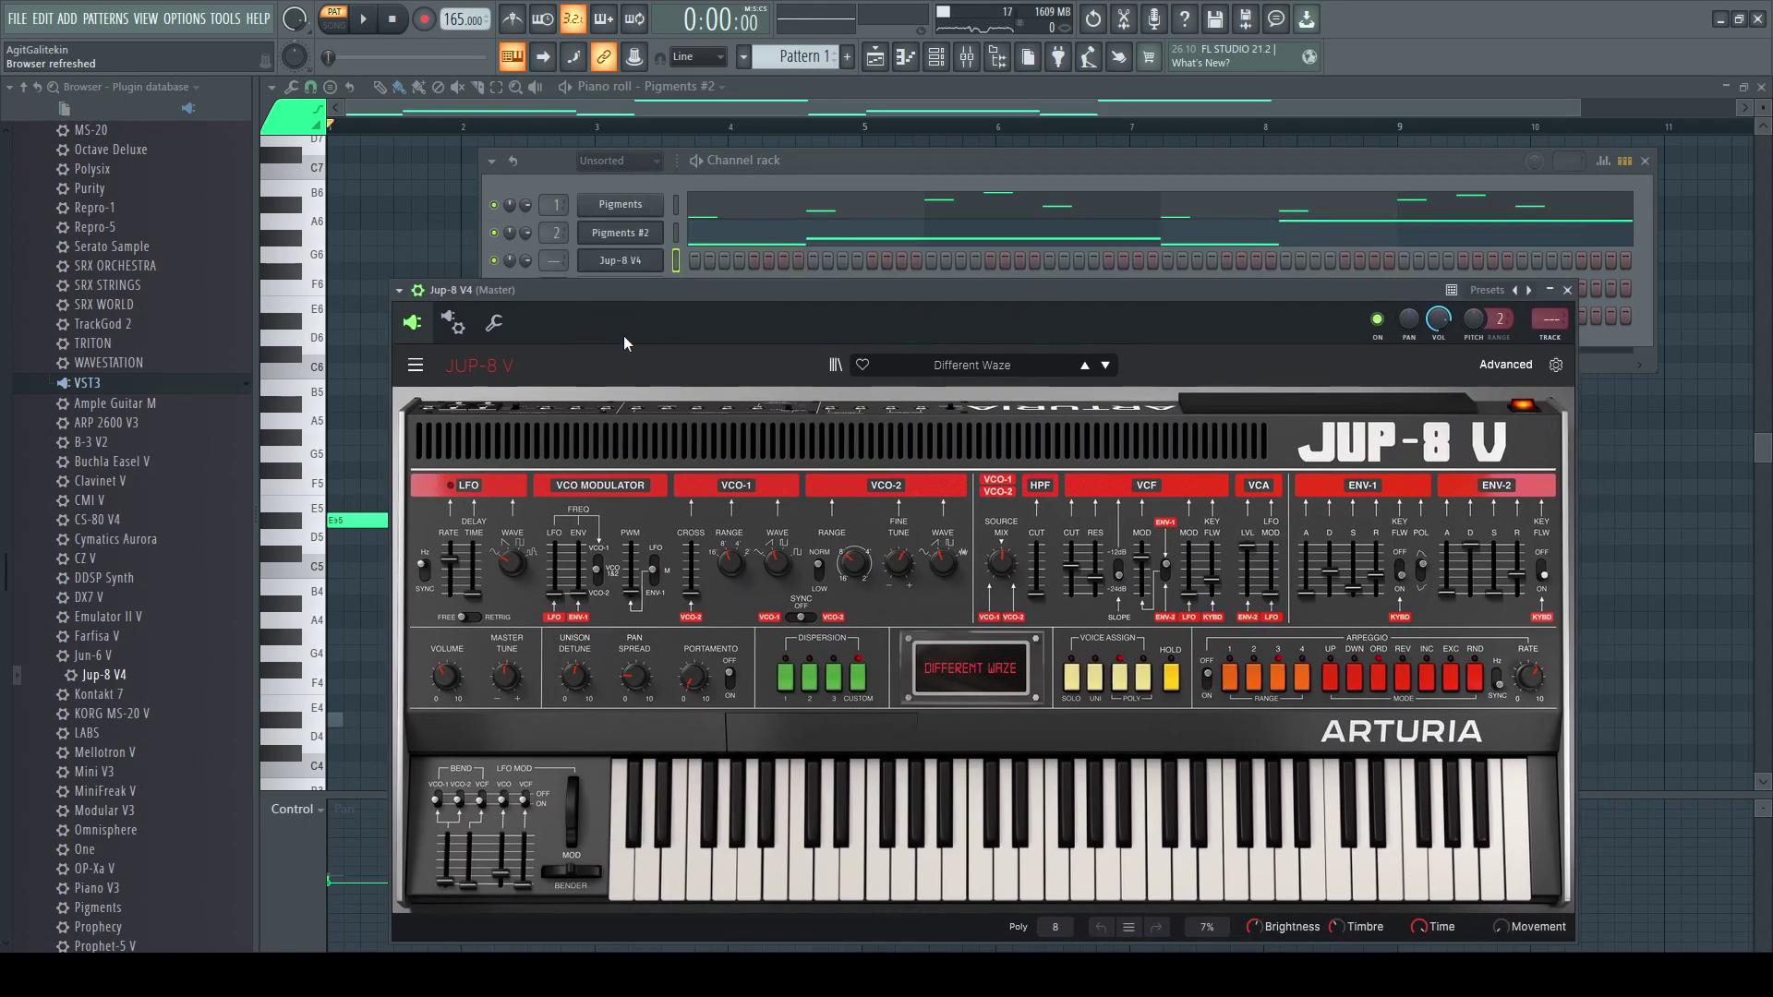
# - Lower the Pigments #2 channel volume slightly and set its mixer track fader to -0.4 dB
pyautogui.press('space')
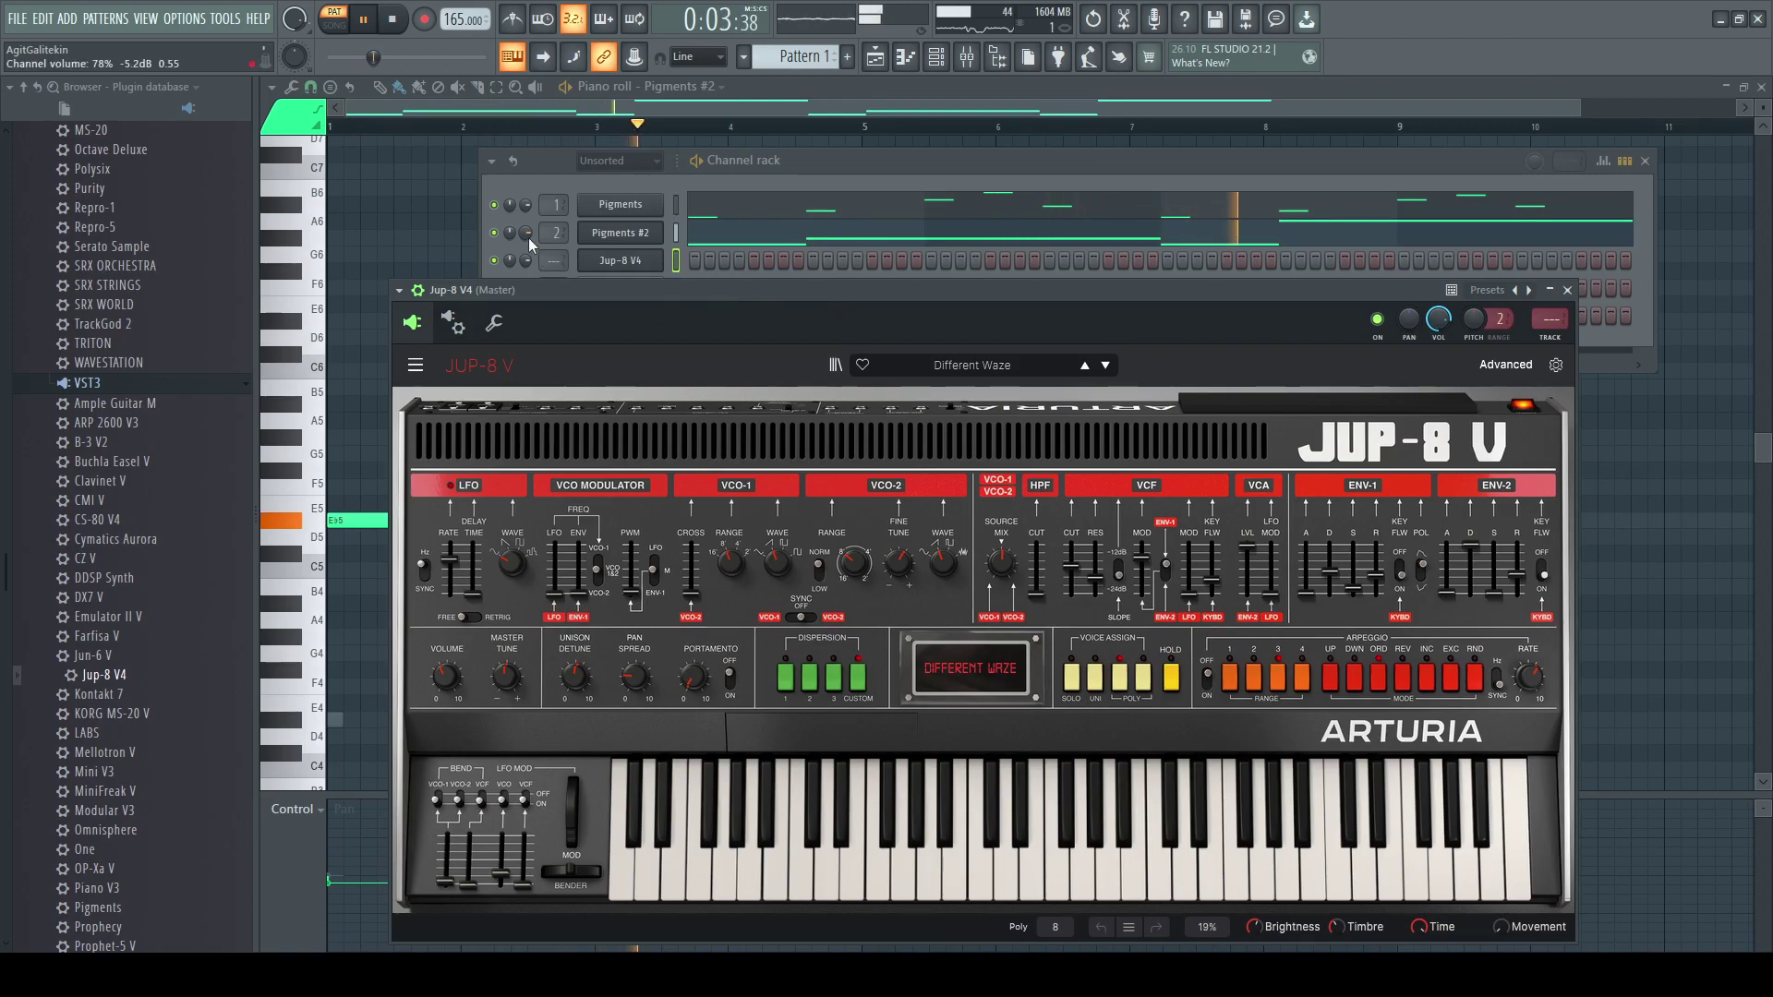
pyautogui.moveTo(525, 233); pyautogui.dragTo(527, 247)
pyautogui.click(966, 59)
pyautogui.moveTo(426, 503); pyautogui.dragTo(425, 507)
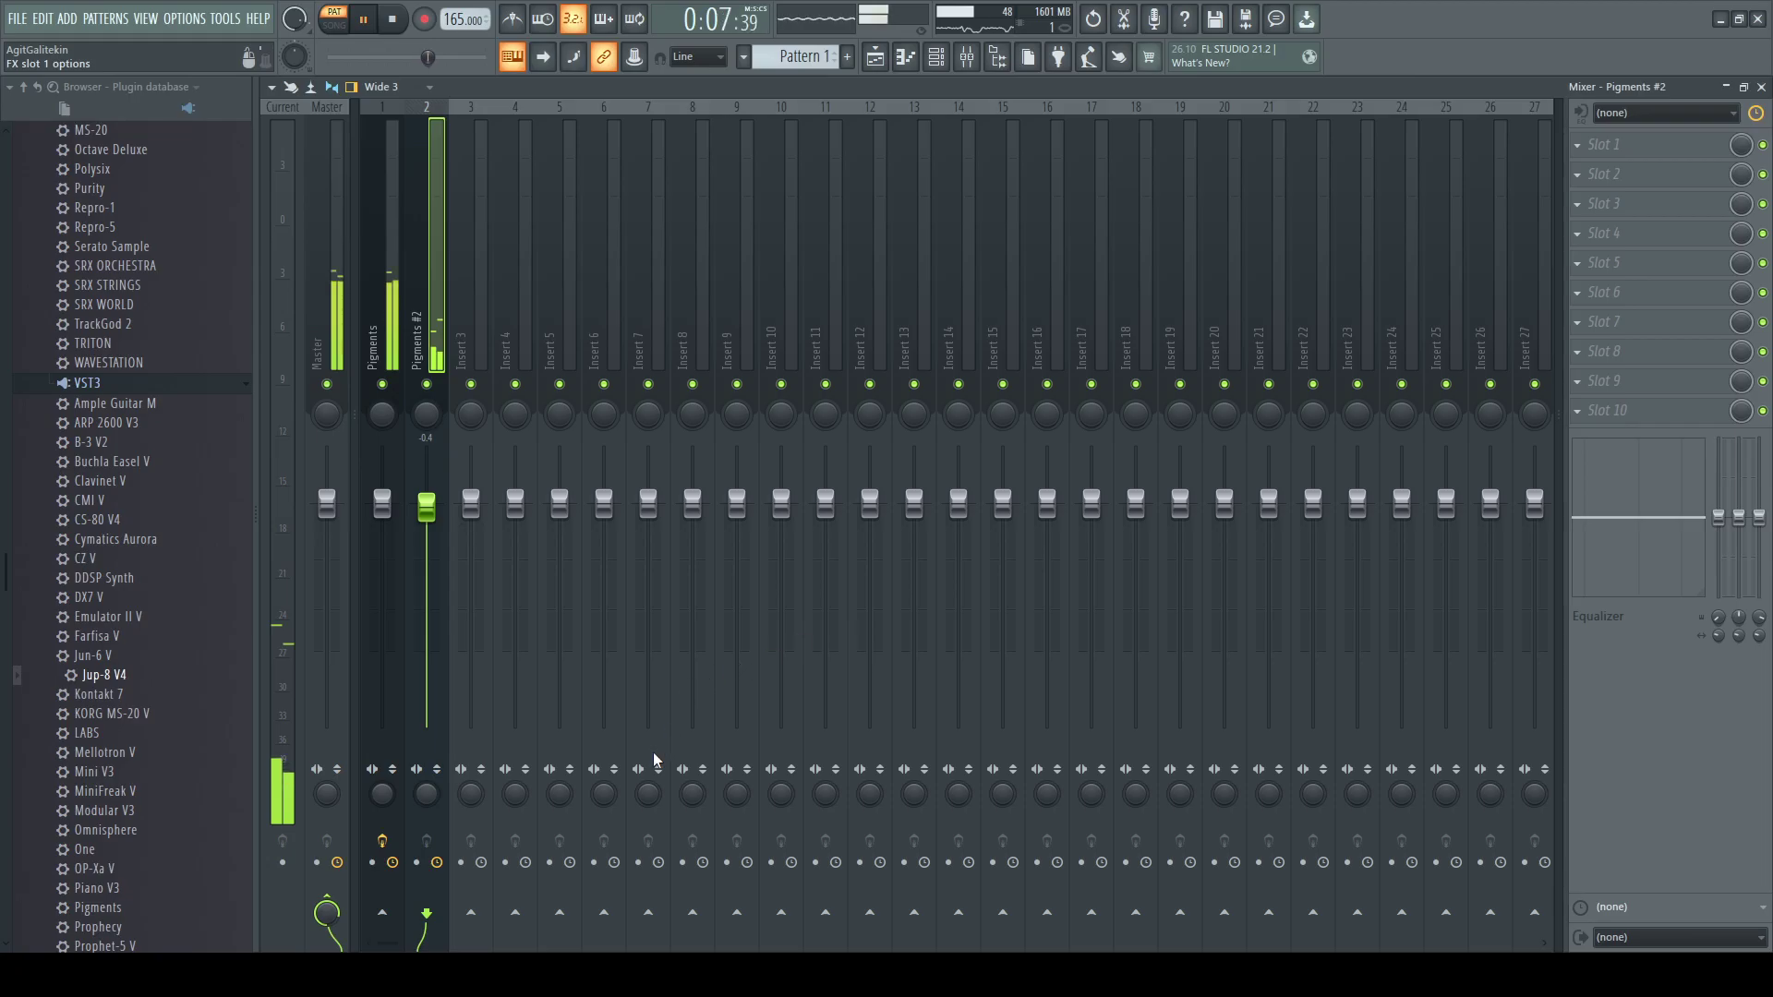
# - Load Fruity parametric EQ 2 into the first effect slot of the Pigments #2 mixer track
pyautogui.click(1008, 317)
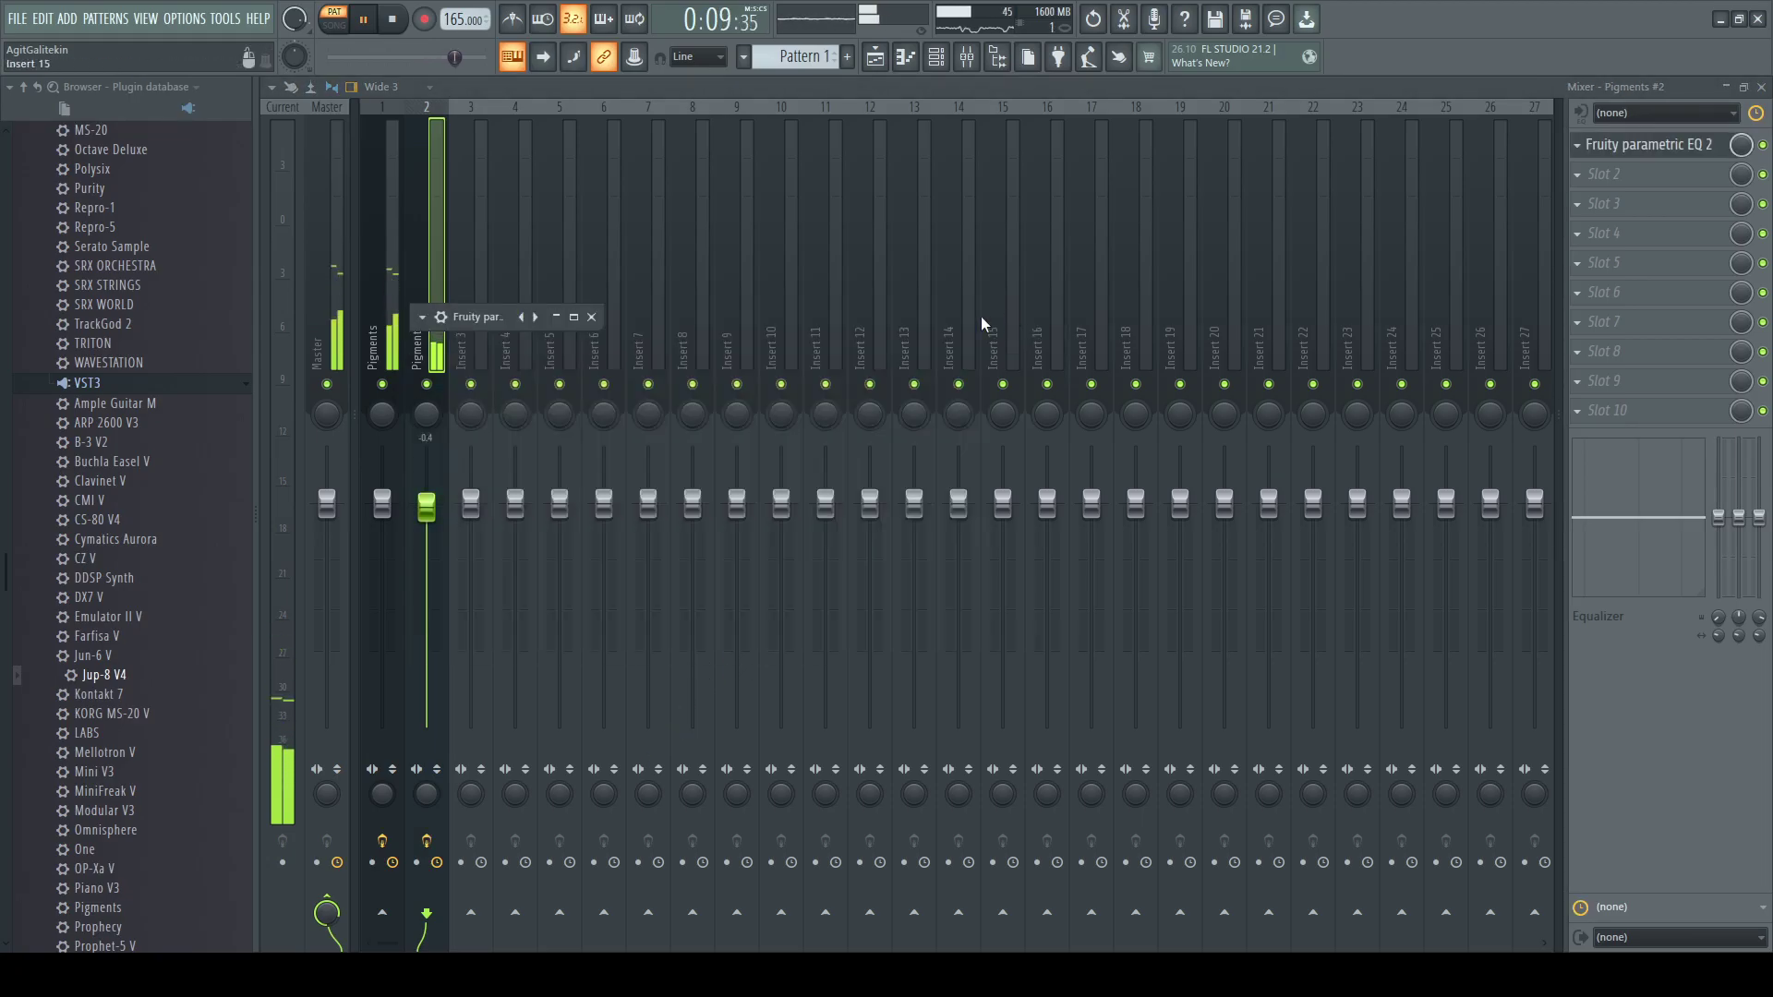
pyautogui.click(573, 316)
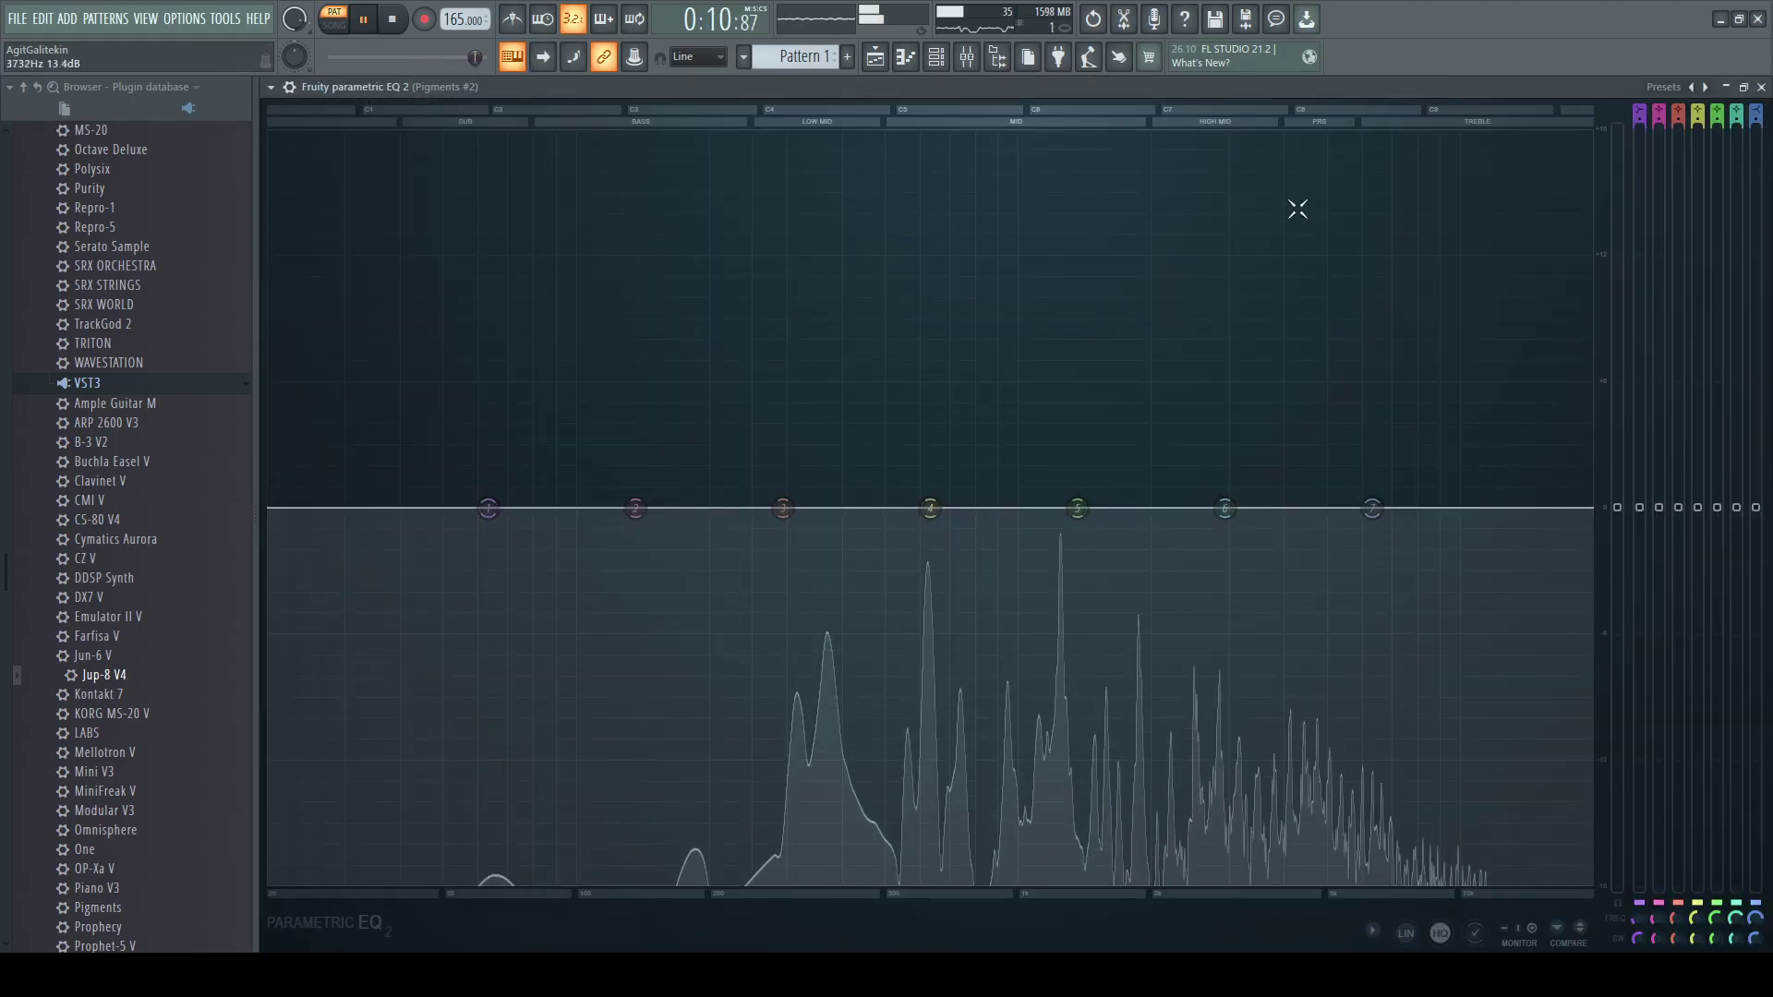
pyautogui.click(1743, 88)
pyautogui.moveTo(506, 317); pyautogui.dragTo(1080, 319)
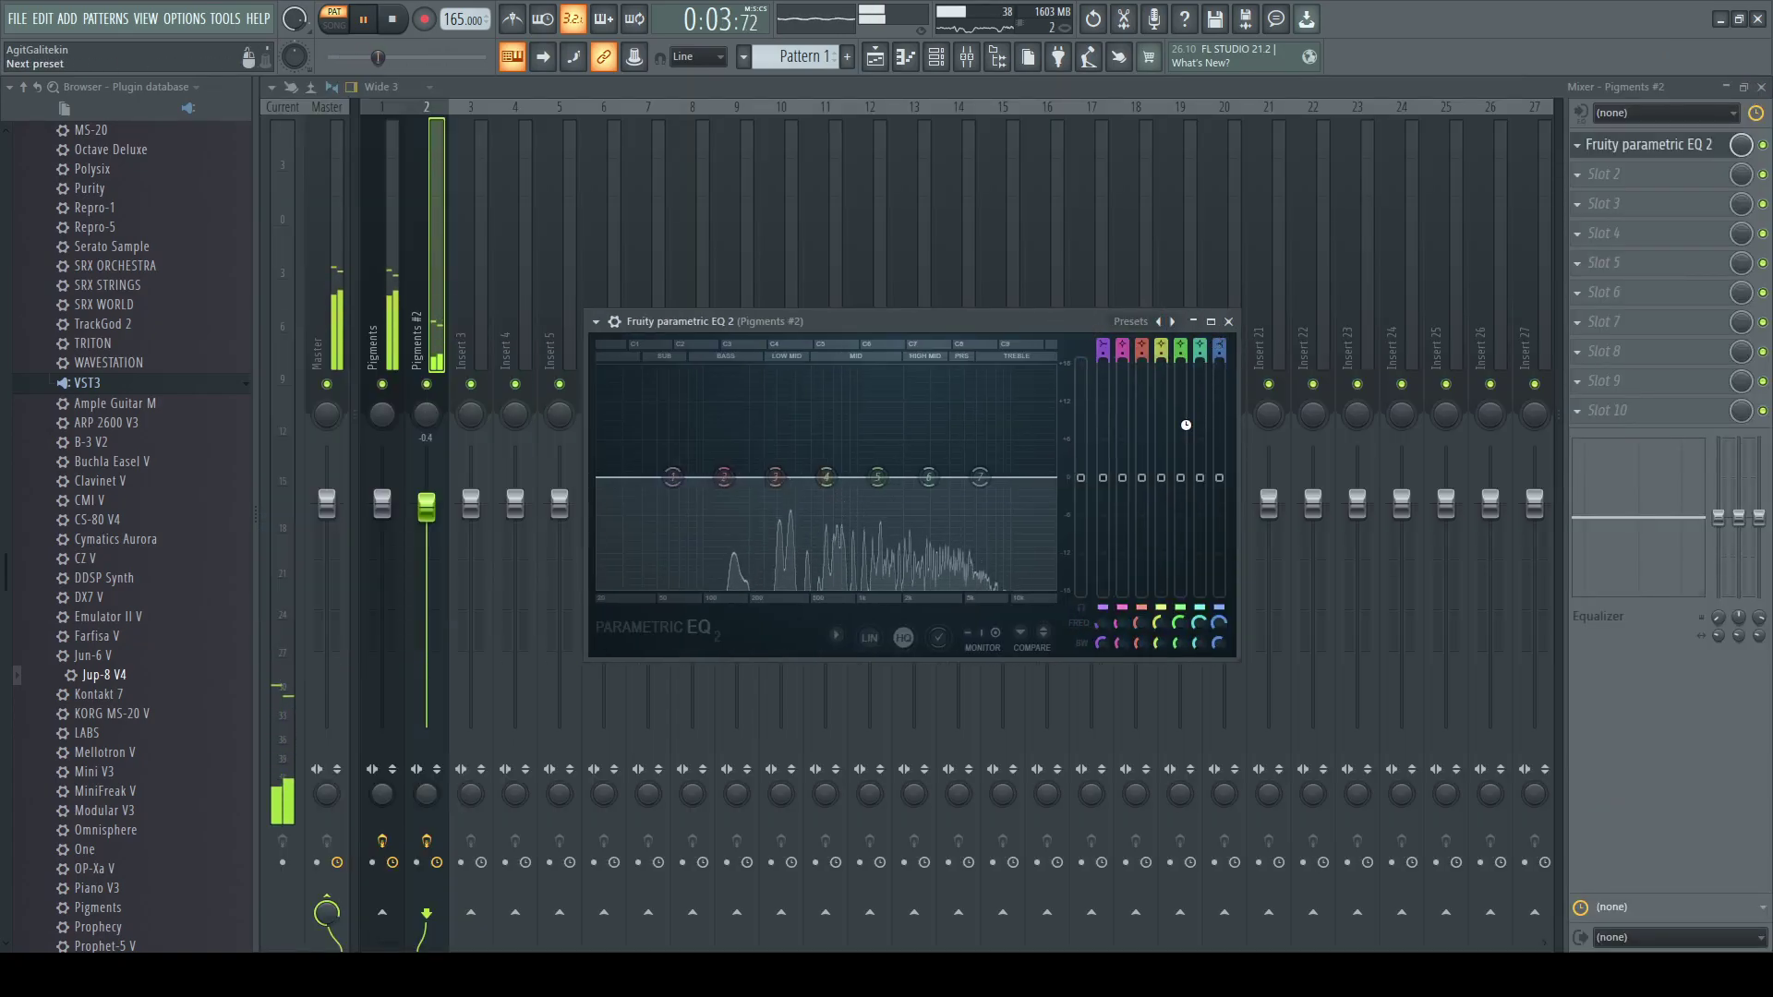
# - Apply the 40Hz + 18kHz cut EQ preset, moving the high-pass band into the low mids and the low-pass band into the presence range
pyautogui.click(1173, 321)
pyautogui.moveTo(625, 478); pyautogui.dragTo(825, 478)
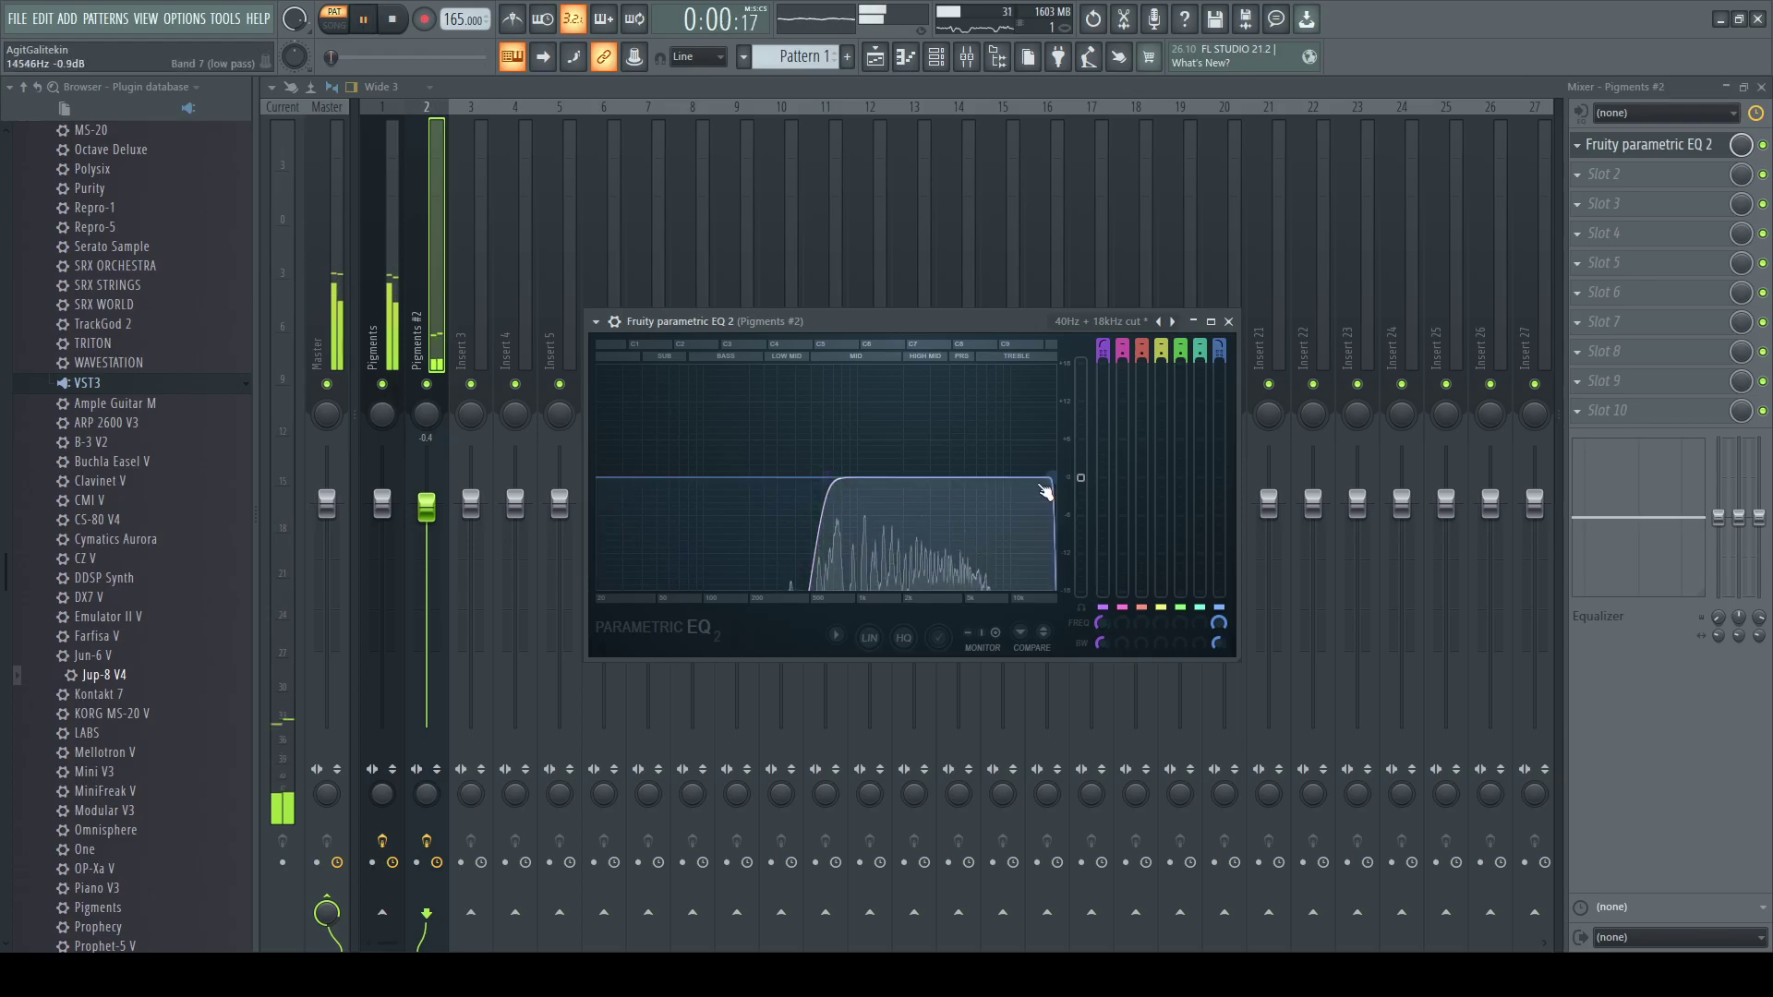
pyautogui.moveTo(1055, 477); pyautogui.dragTo(961, 478)
pyautogui.moveTo(824, 478); pyautogui.dragTo(785, 478)
pyautogui.moveTo(960, 477); pyautogui.dragTo(966, 477)
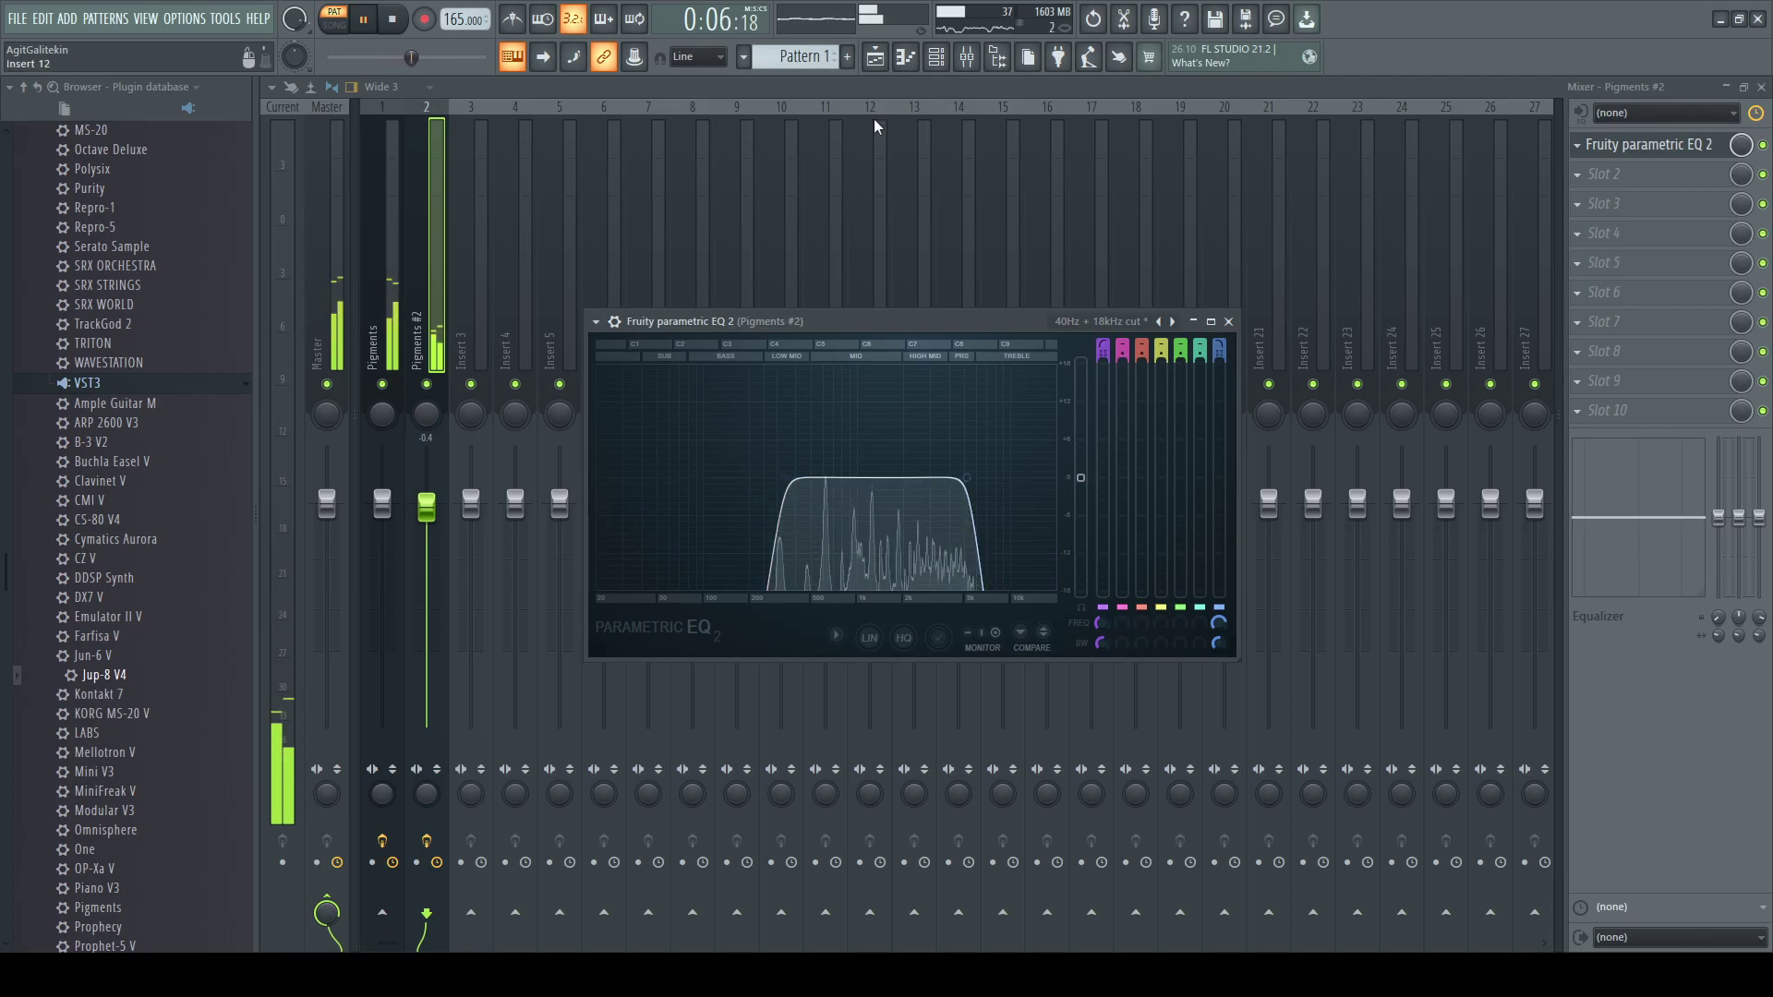
# - Open the Jup-8 V4 synth and step through its presets against the playing melody, choosing Hammer Lead
pyautogui.click(891, 87)
pyautogui.click(936, 61)
pyautogui.click(619, 260)
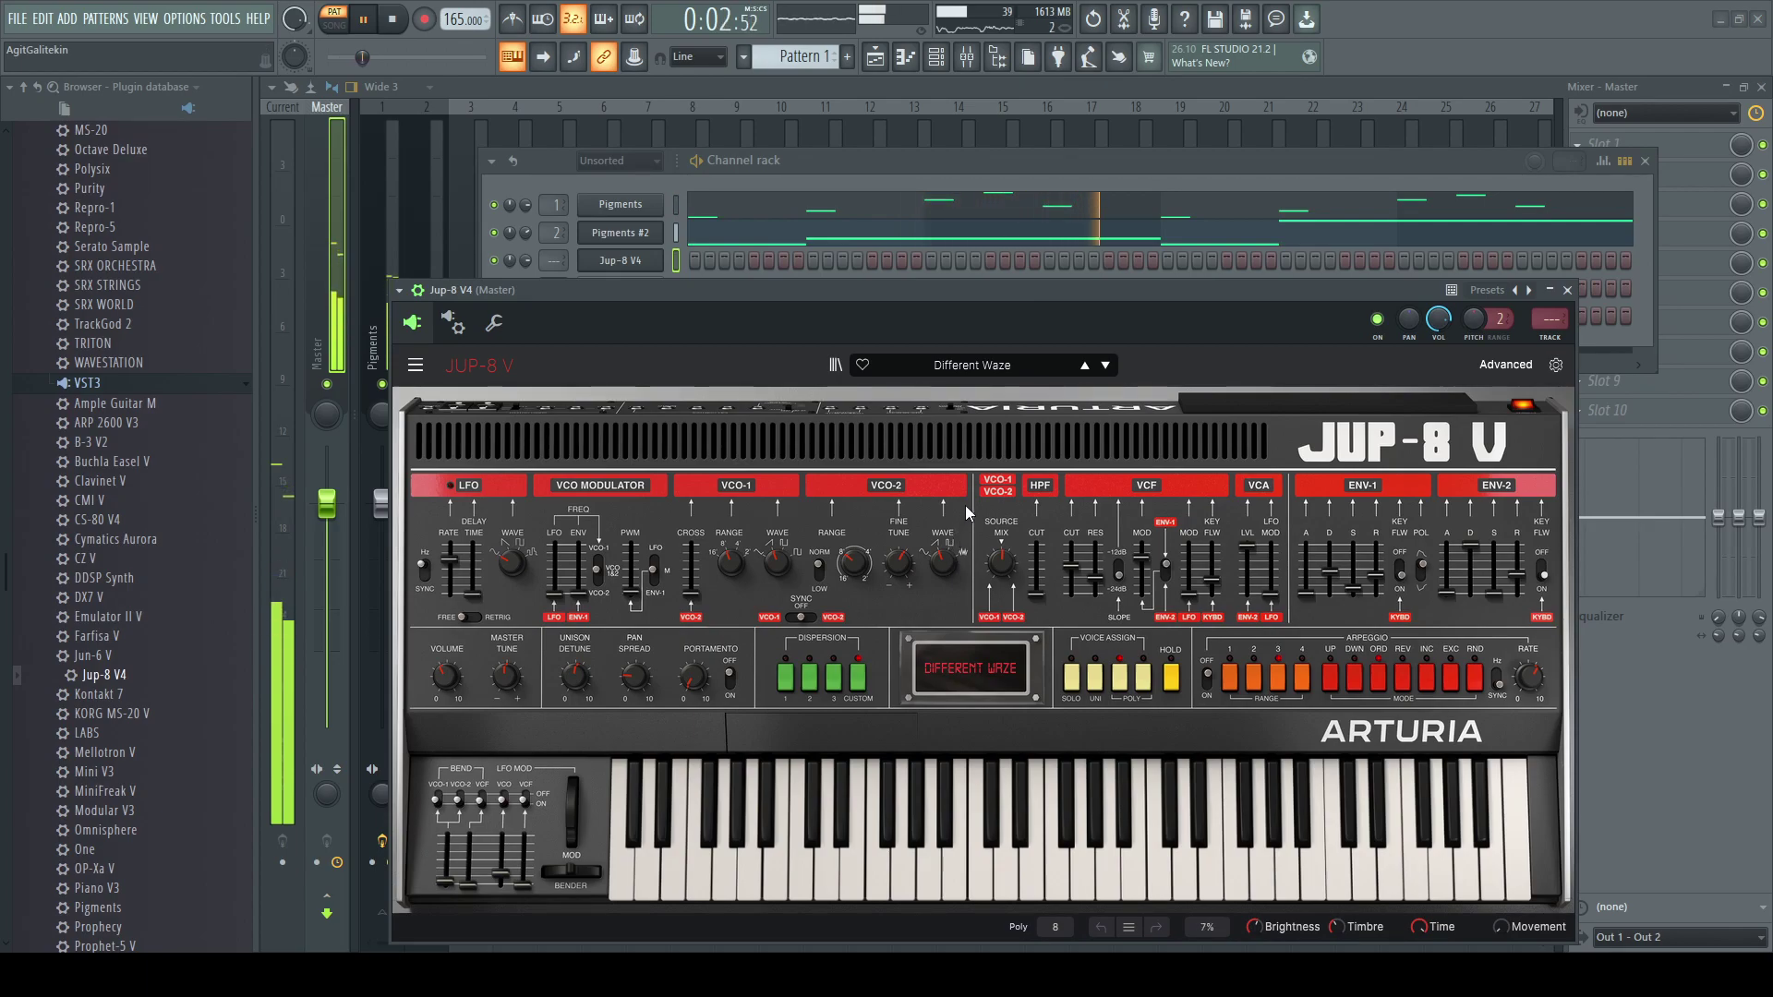
pyautogui.click(1105, 366)
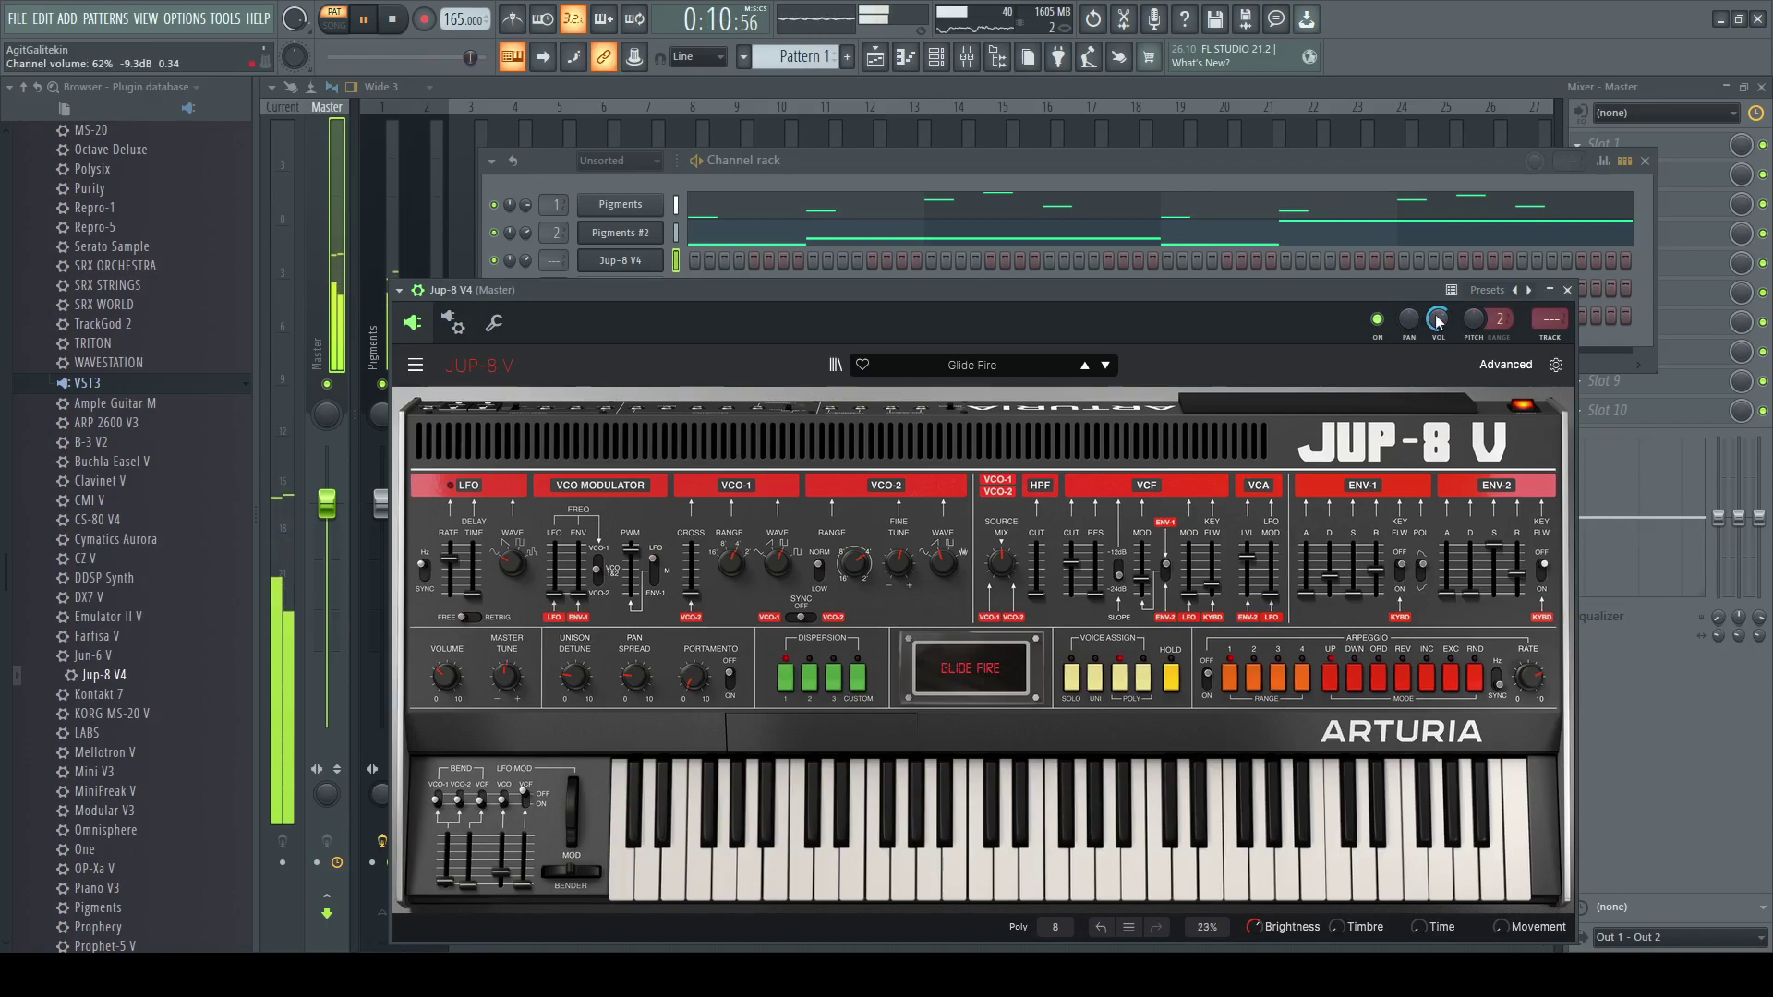
pyautogui.click(1097, 282)
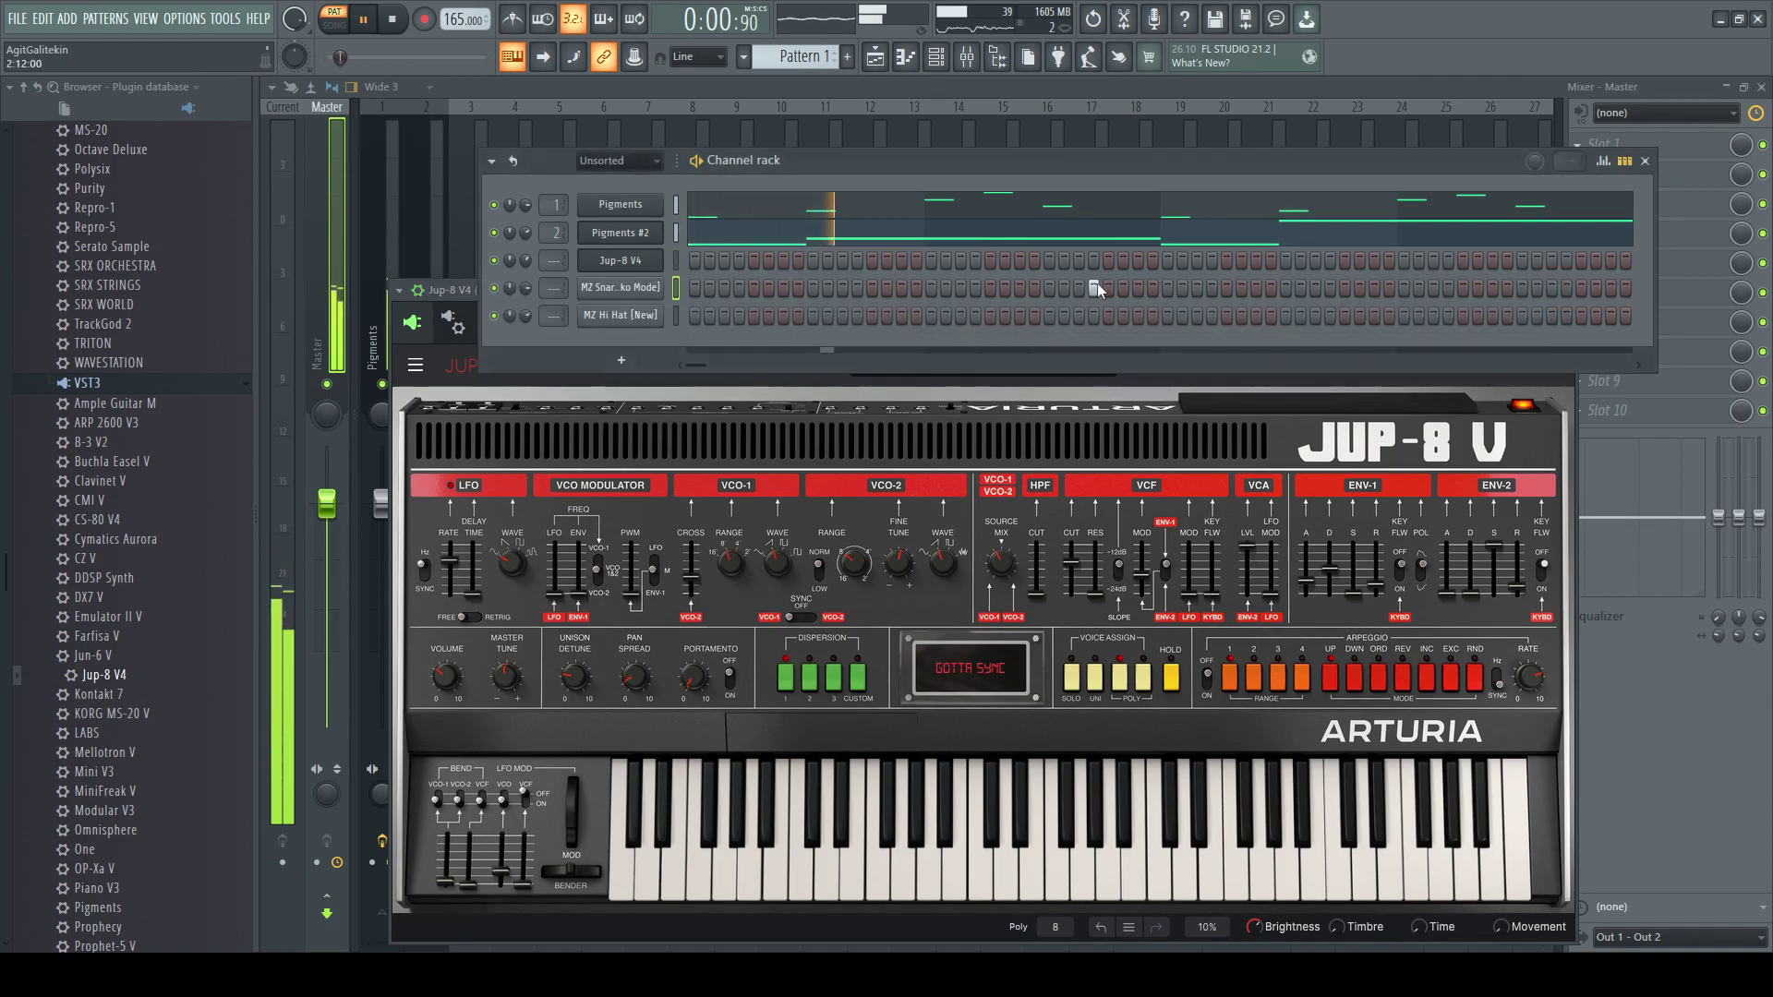
pyautogui.click(1058, 382)
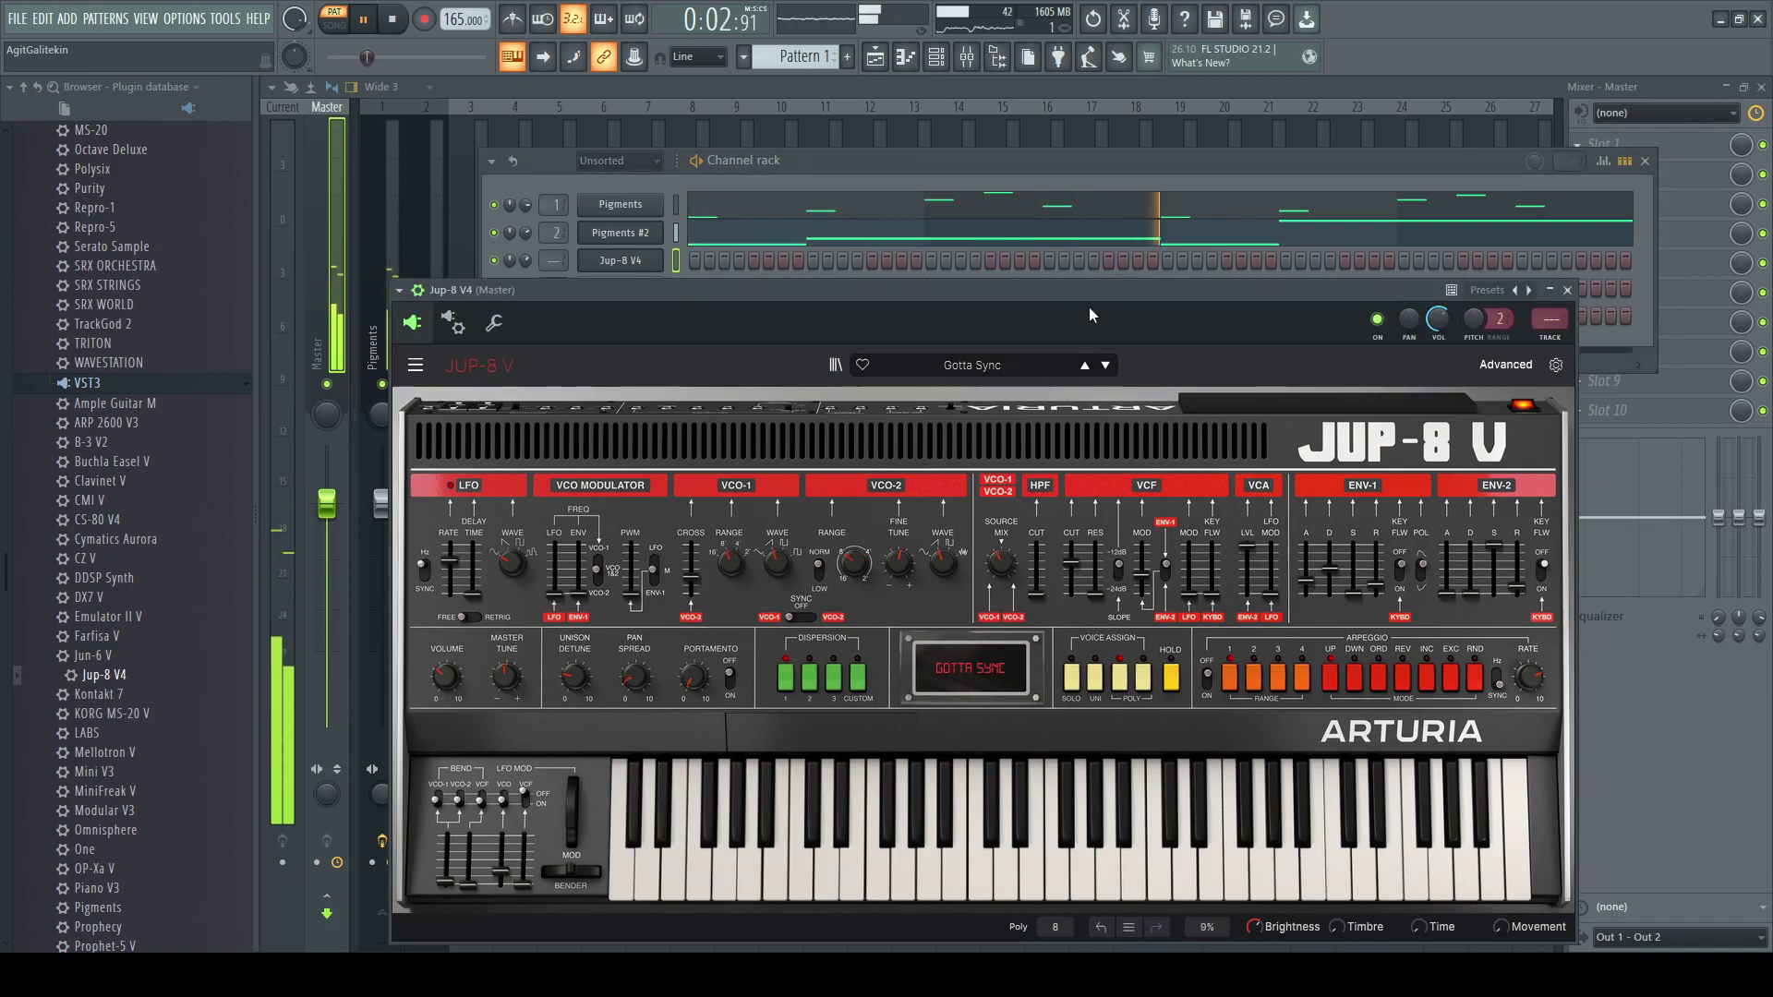
pyautogui.click(1105, 366)
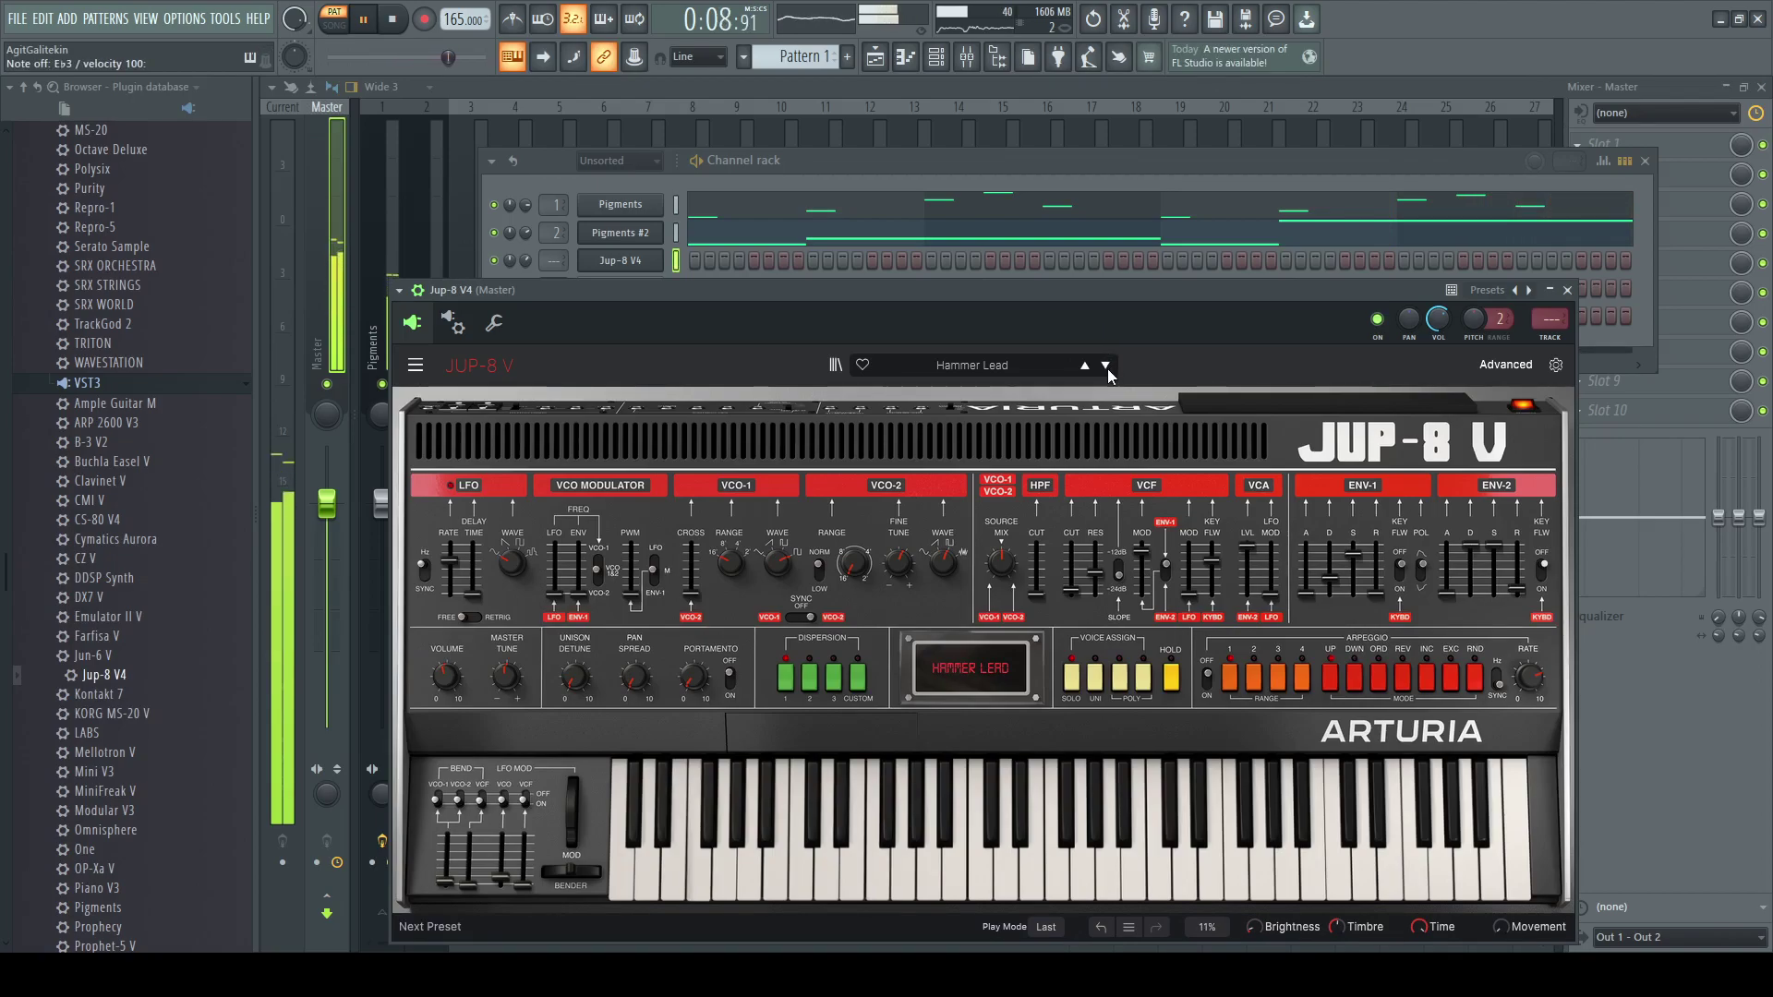
pyautogui.press('space')
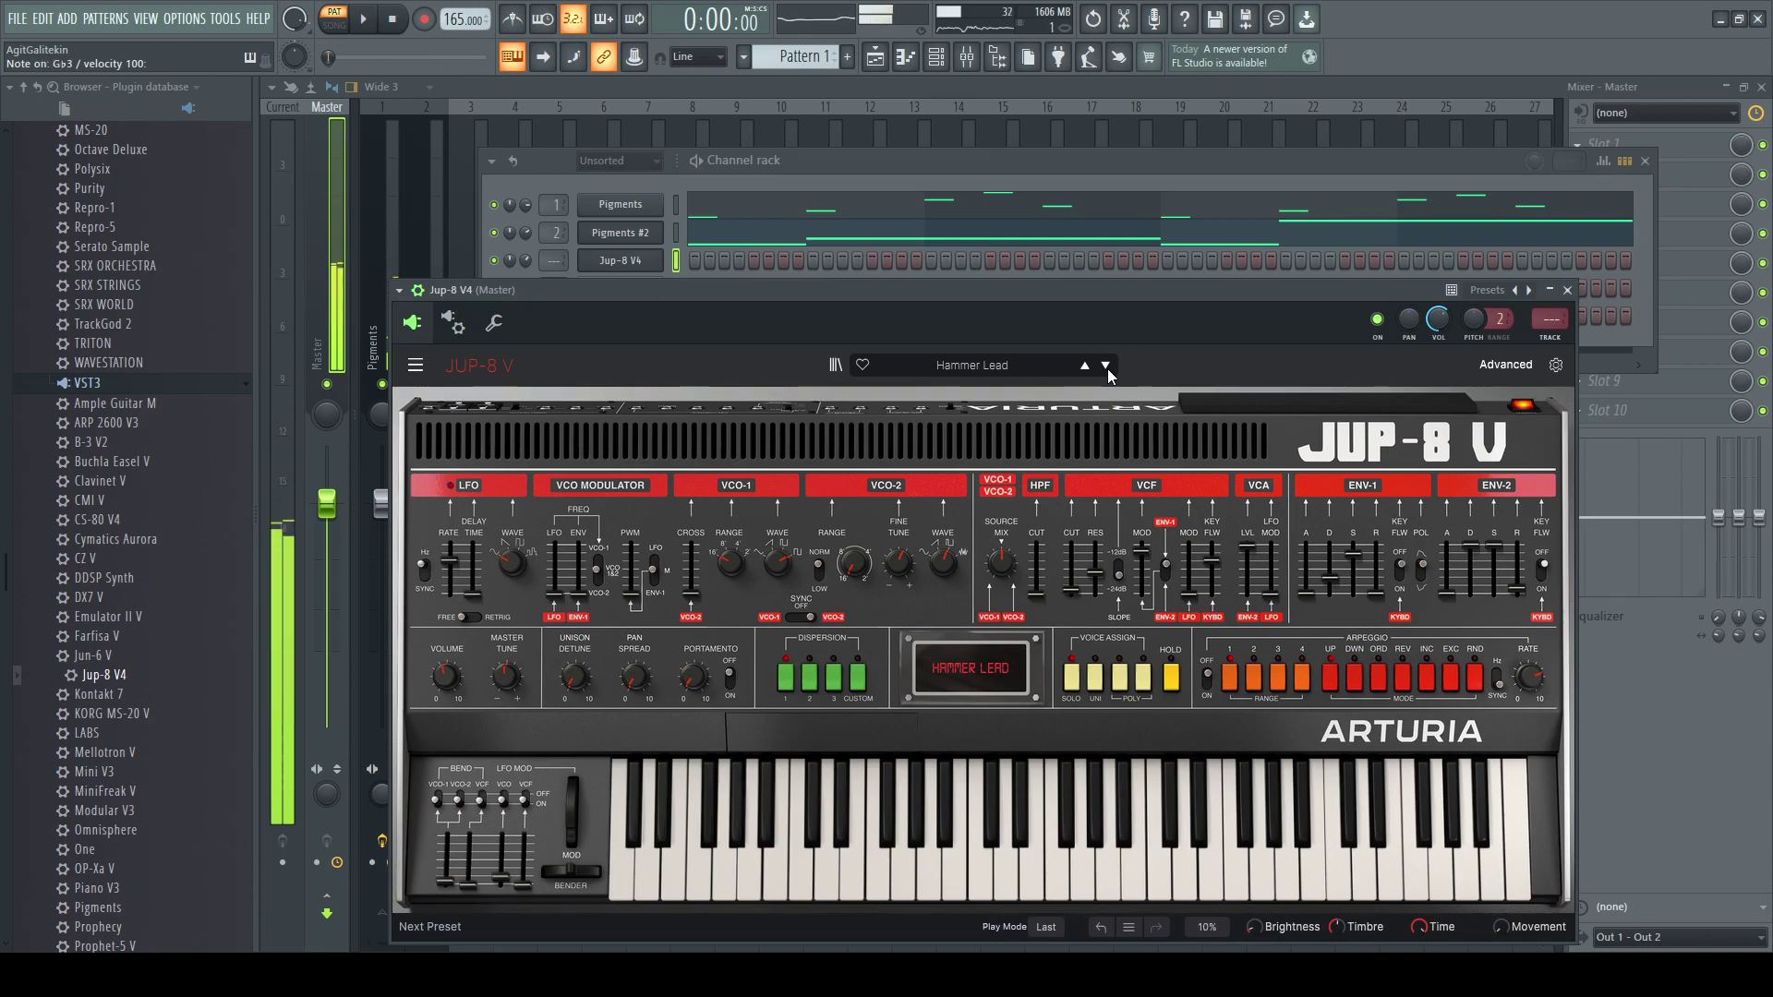
pyautogui.press('space')
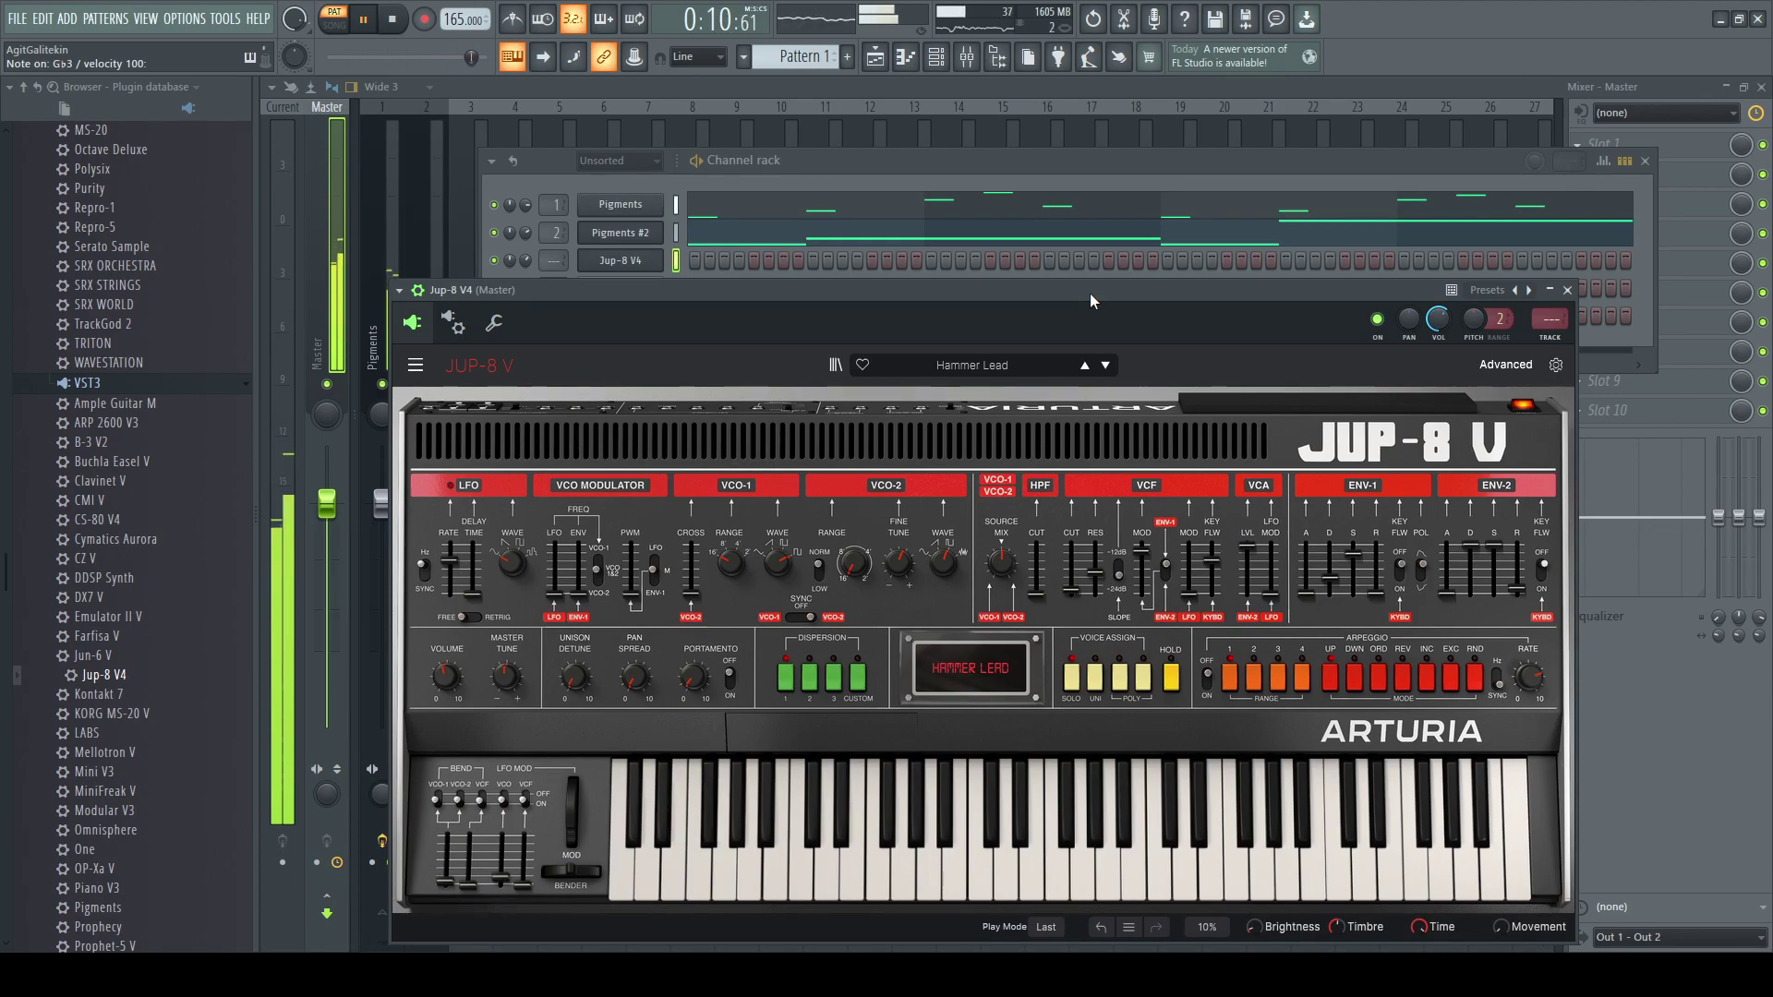
# - Audition further Jup-8 V4 presets against the playing melody, from Hohner Lead through the strings and Chime to Dim Light, and close the synth
pyautogui.click(1106, 365)
pyautogui.click(1105, 365)
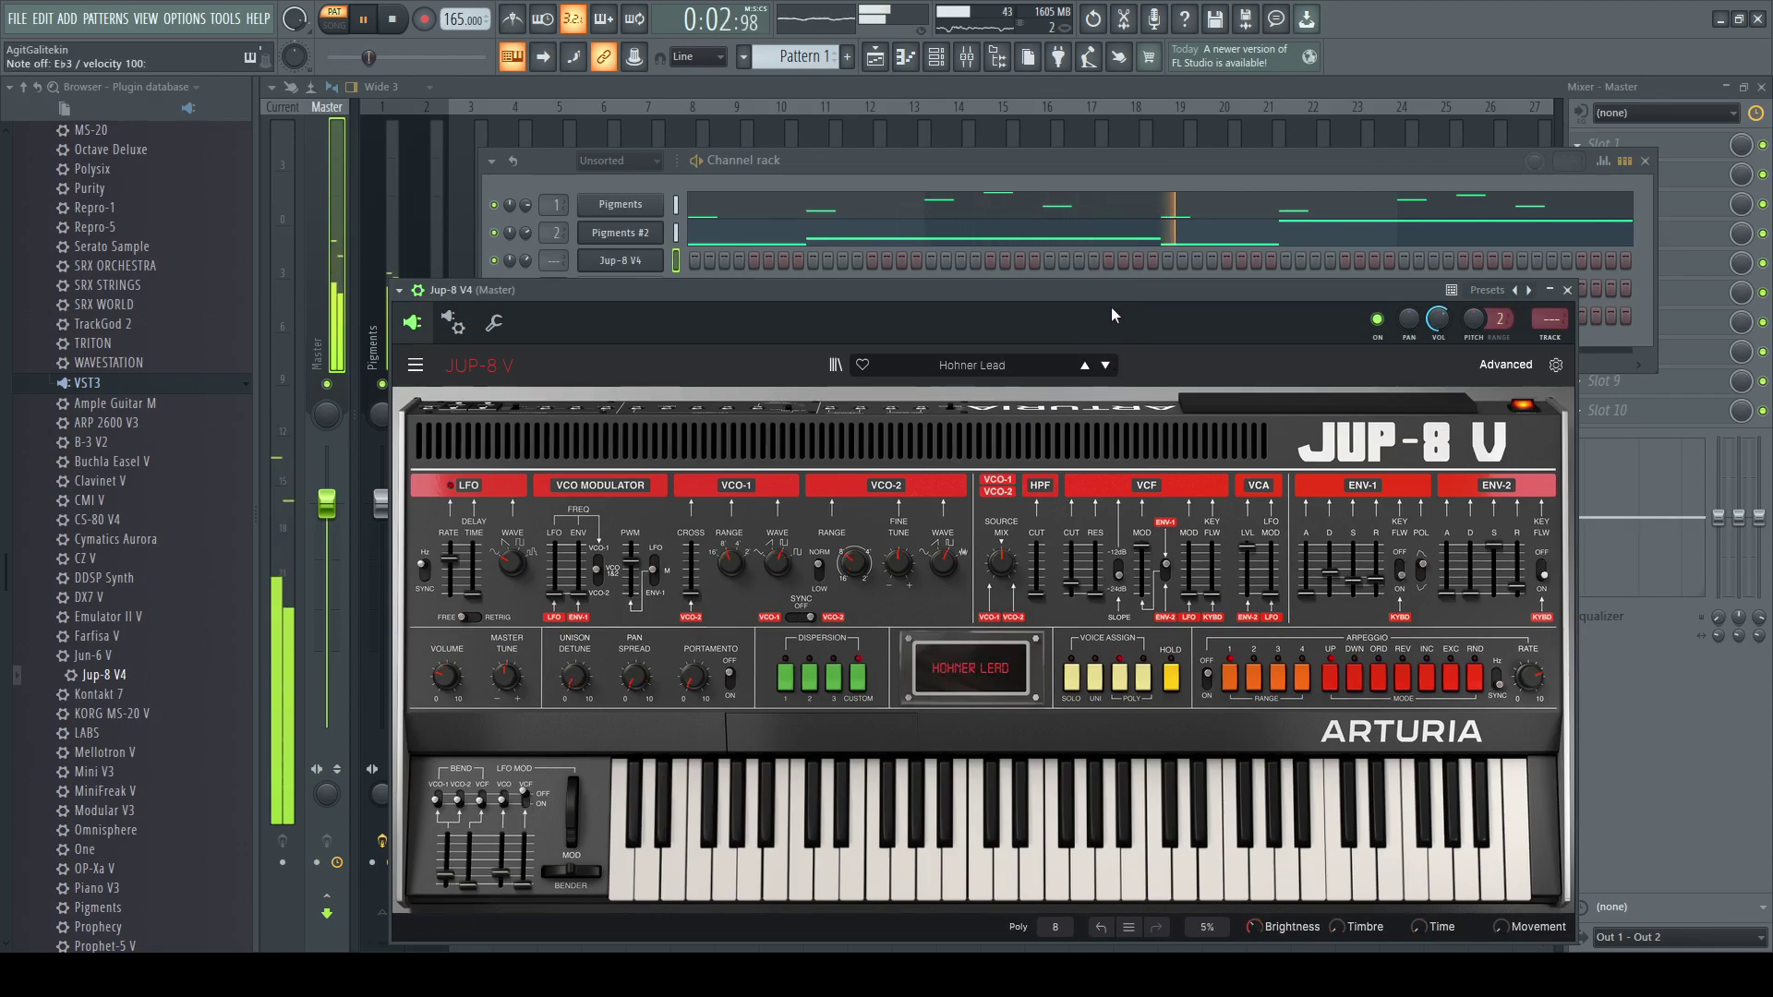
pyautogui.click(1103, 365)
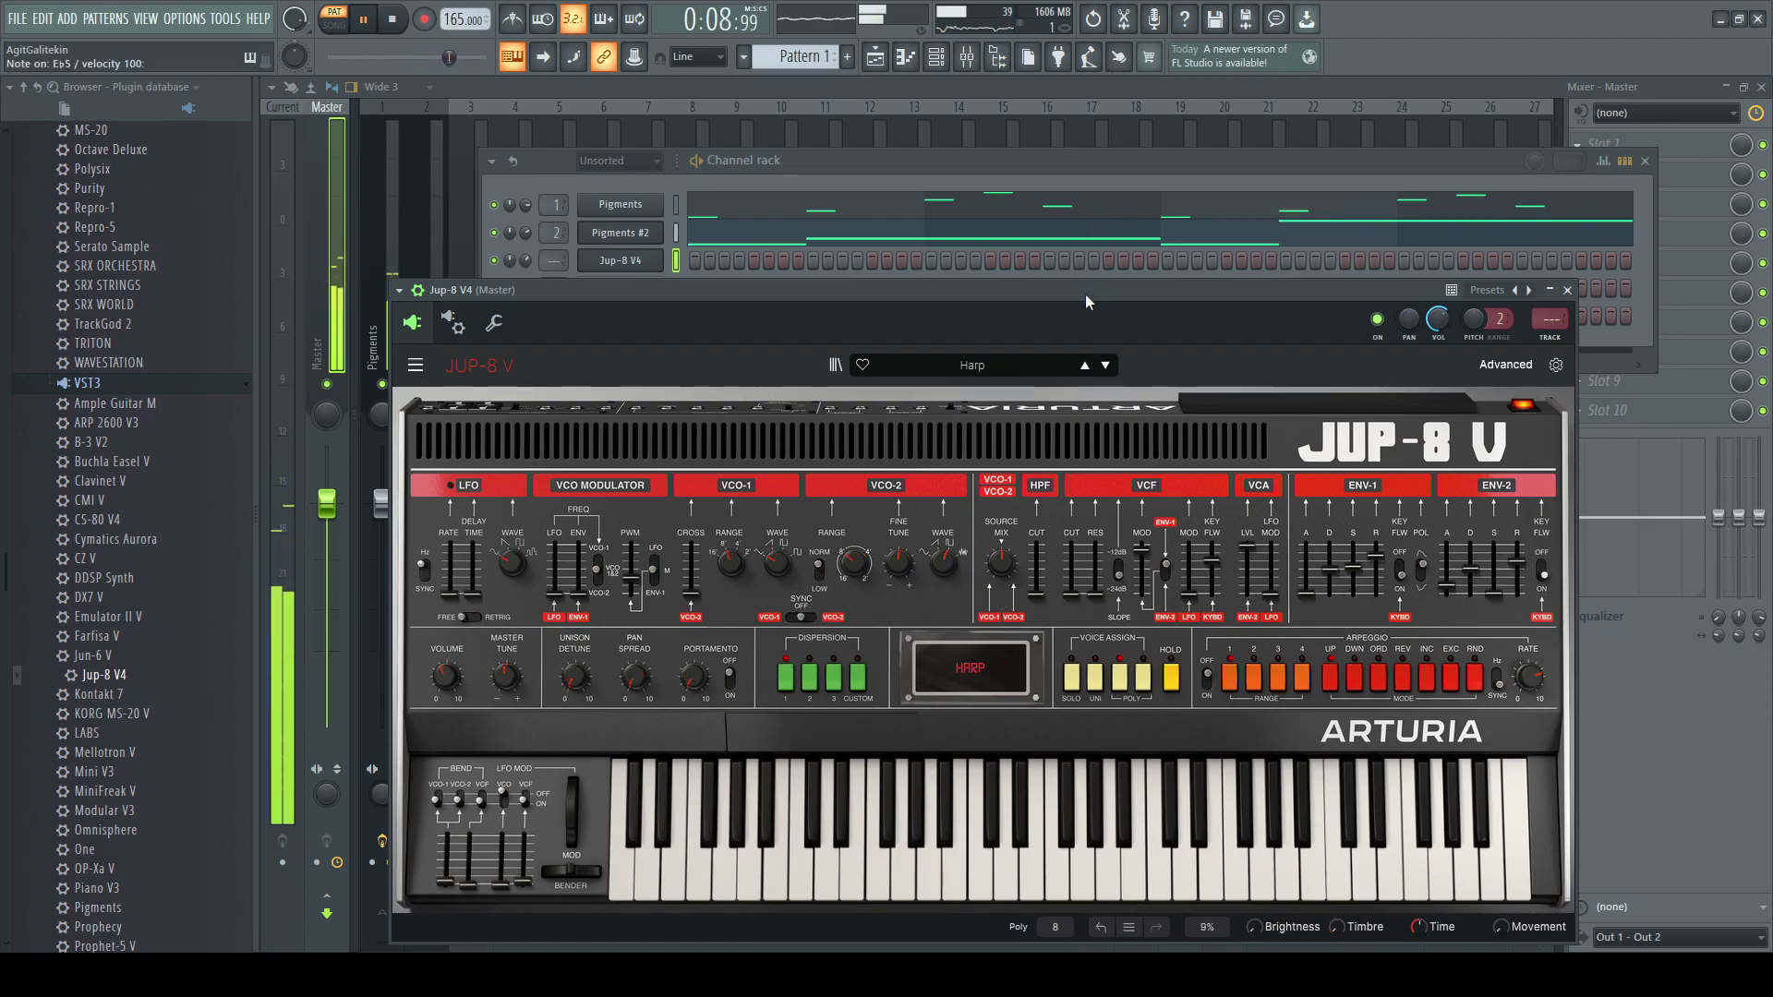
pyautogui.click(1106, 366)
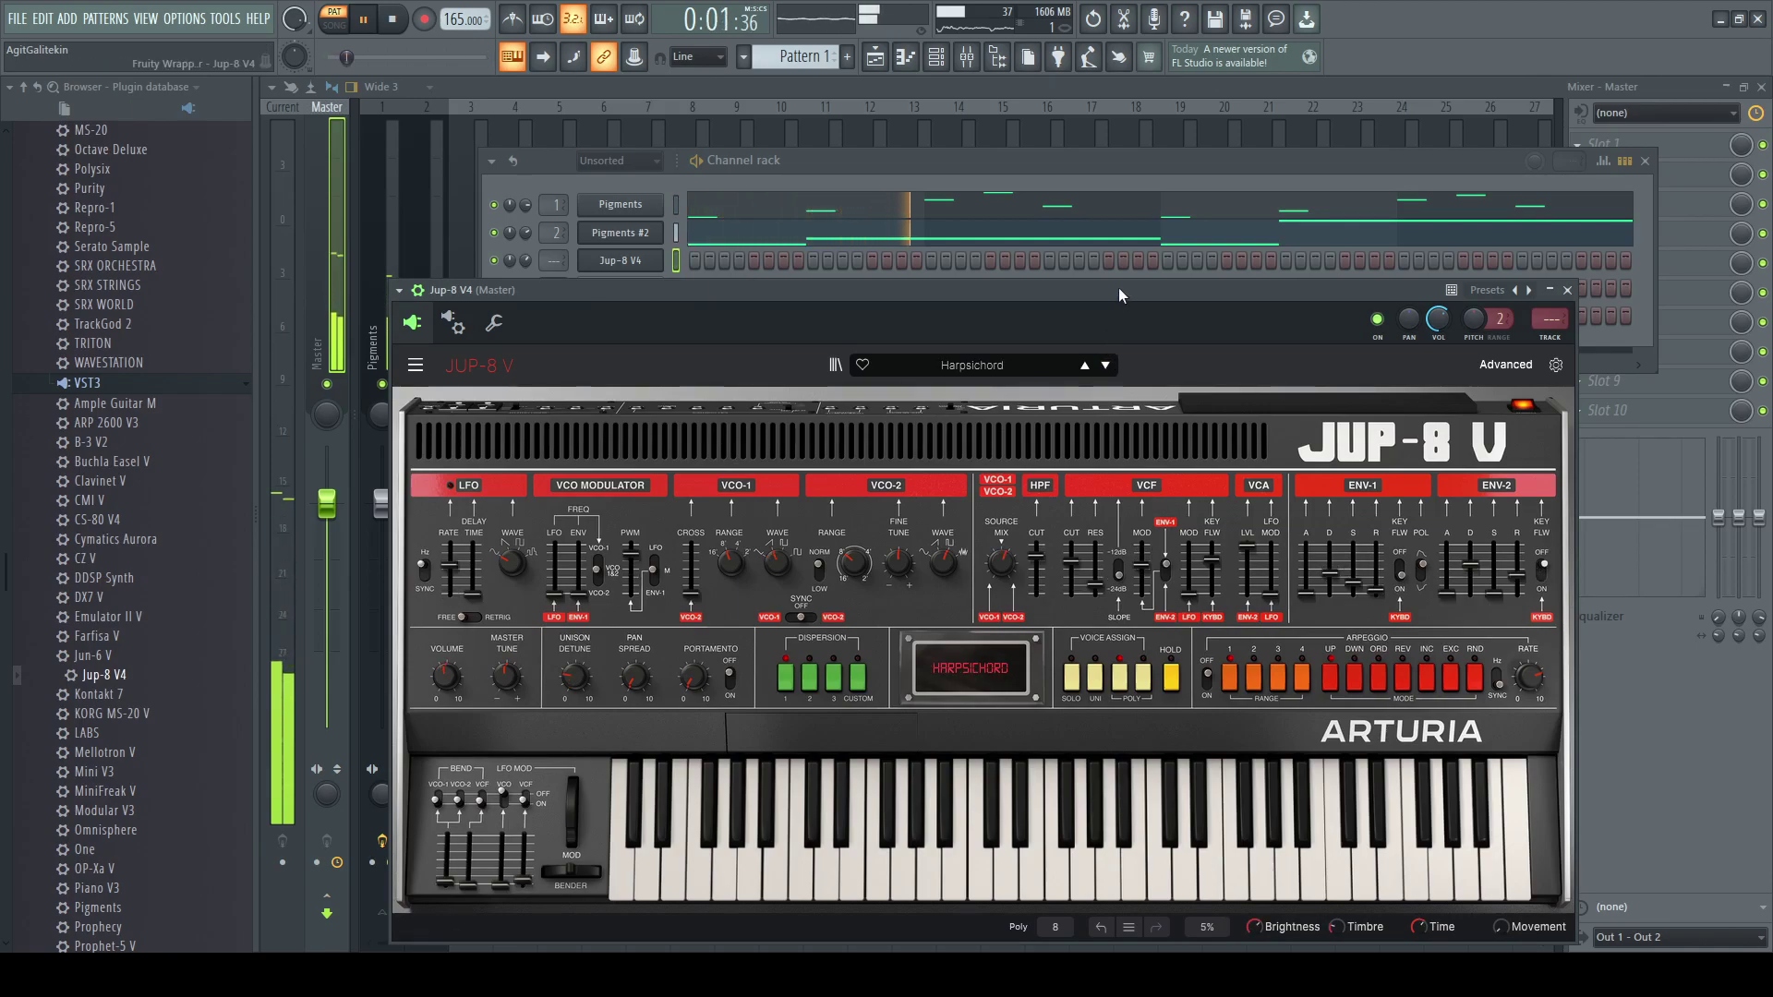
pyautogui.click(1106, 367)
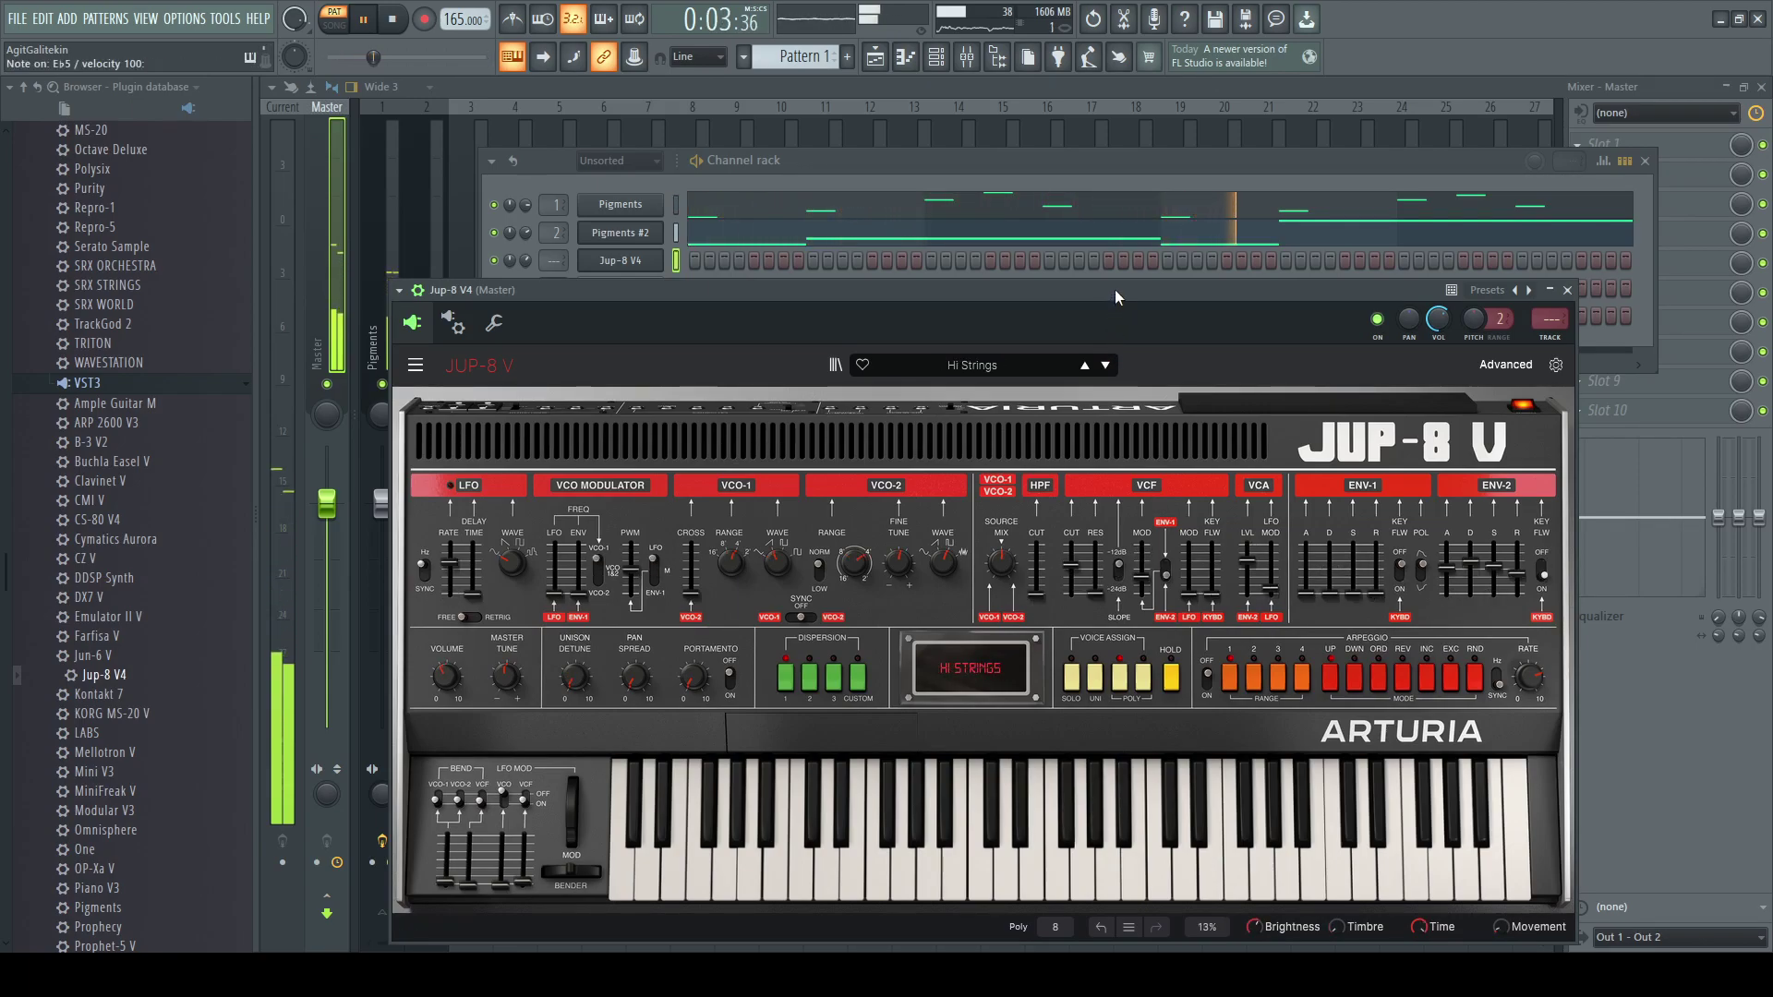
pyautogui.click(1106, 366)
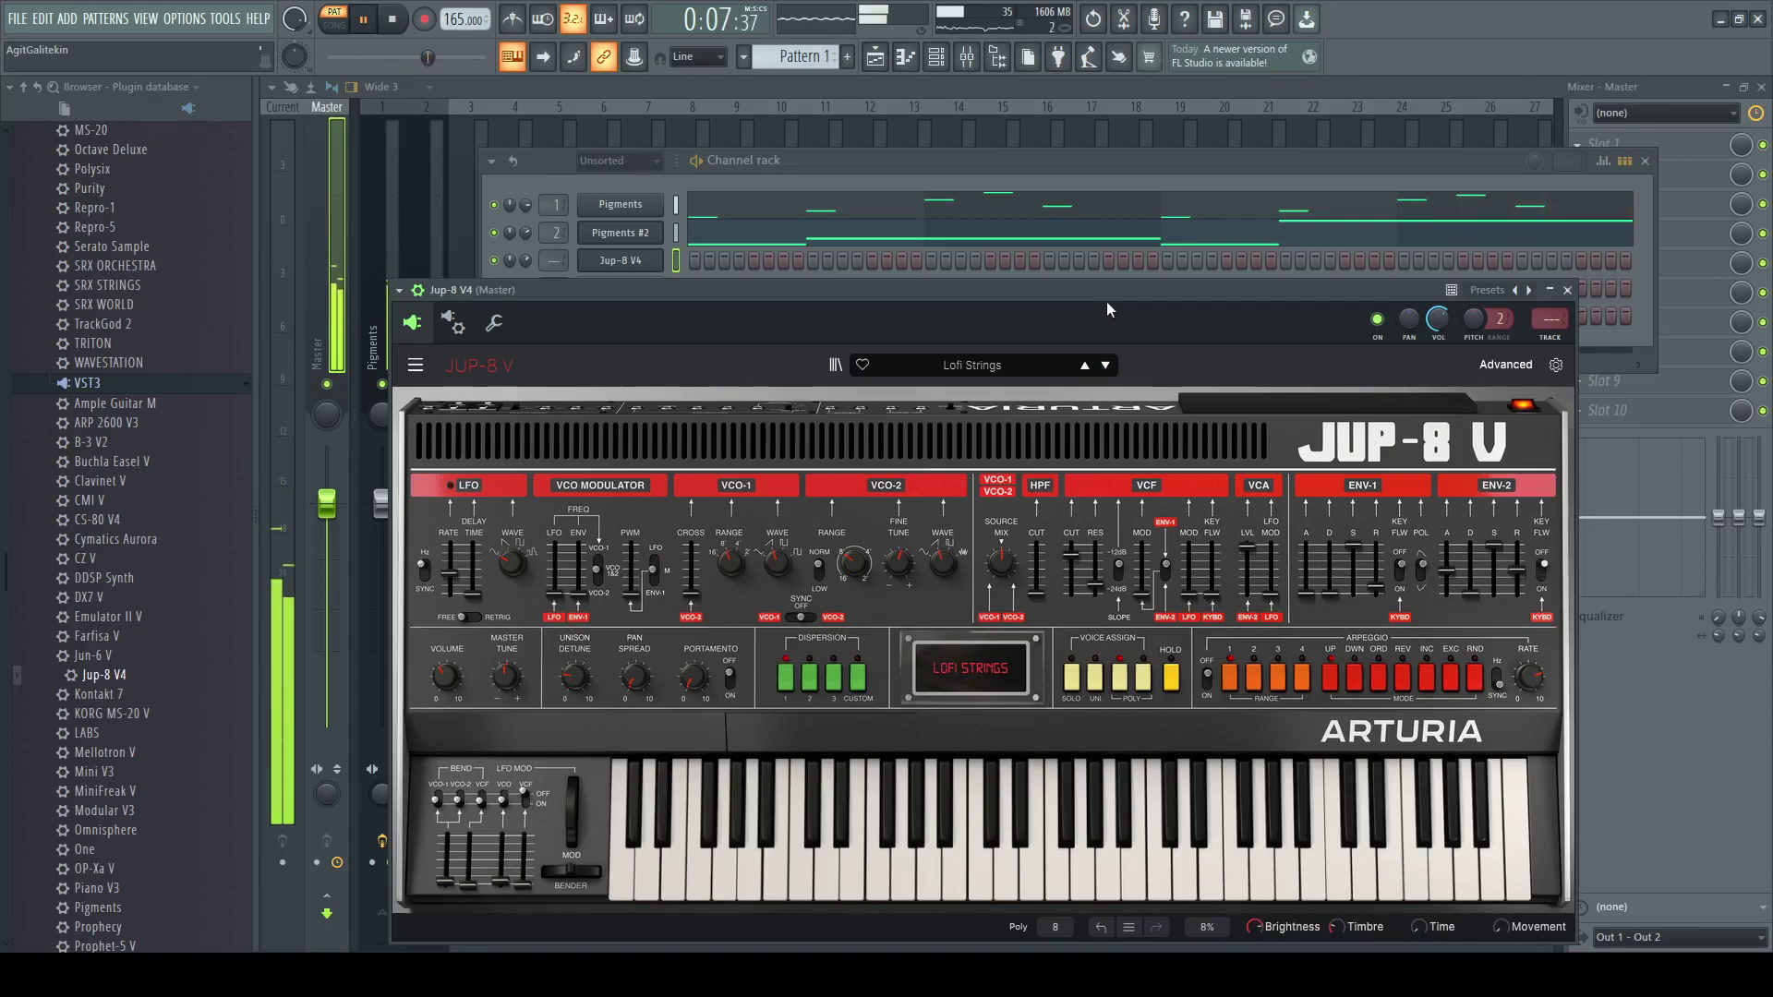
pyautogui.click(1105, 365)
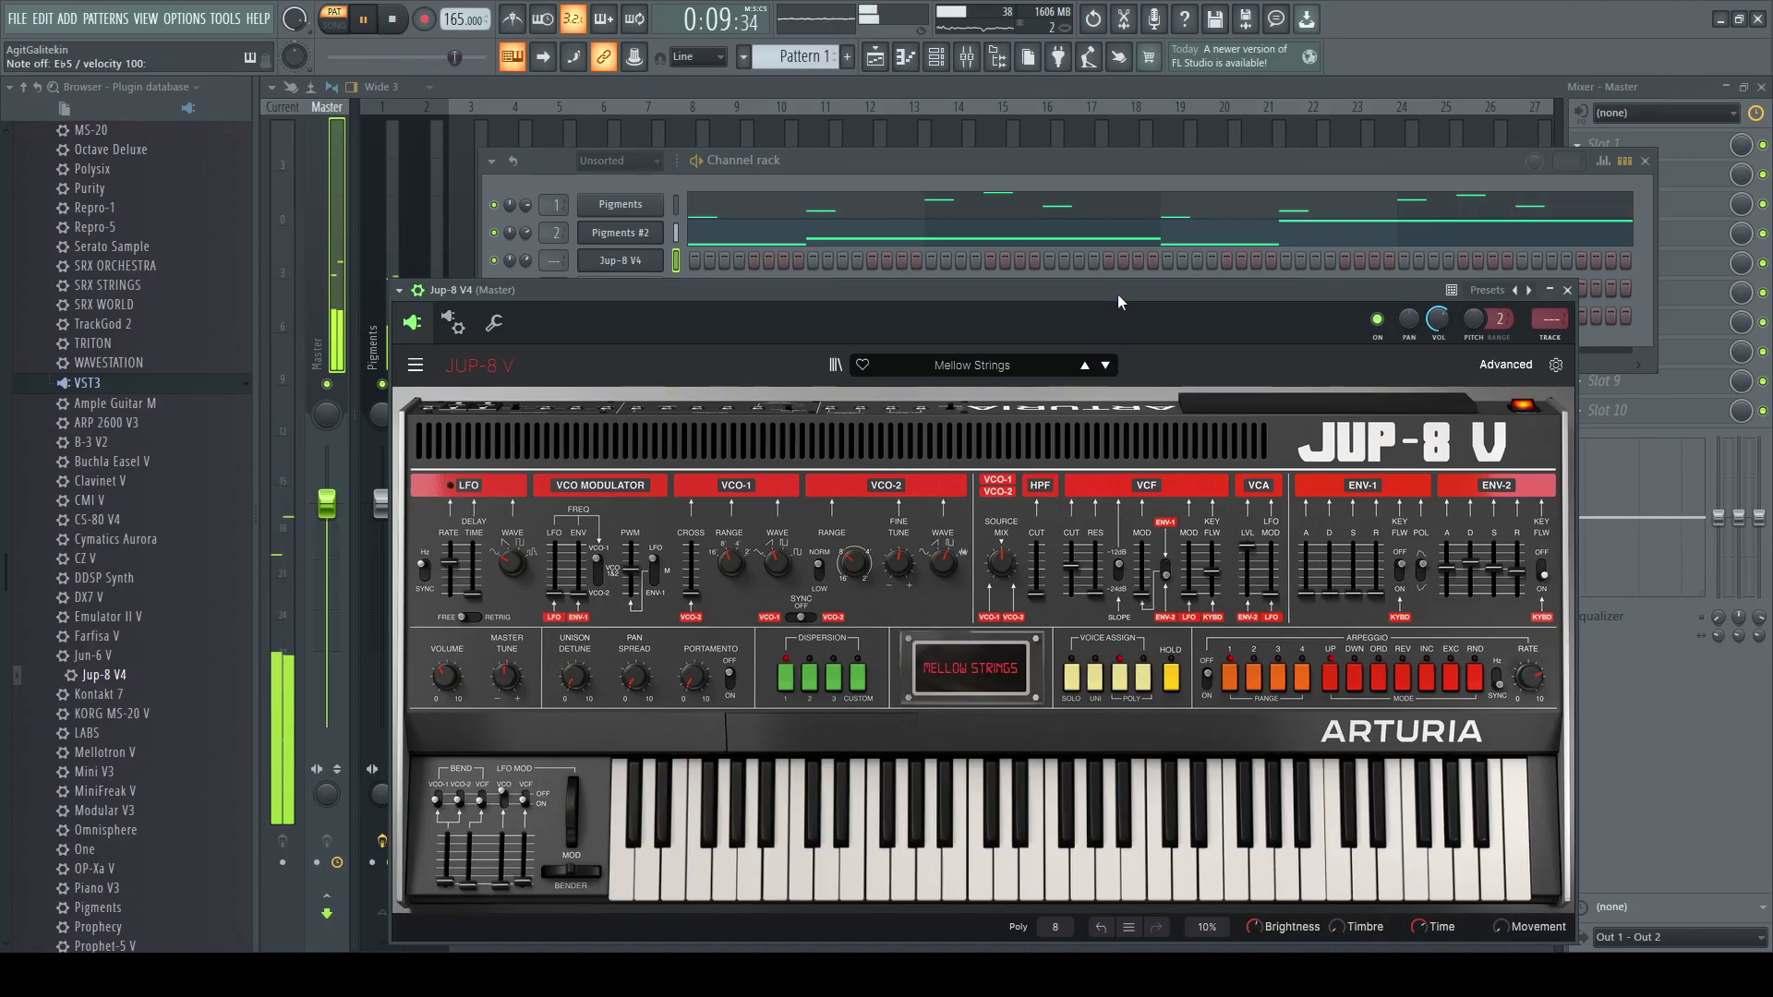
pyautogui.click(1105, 366)
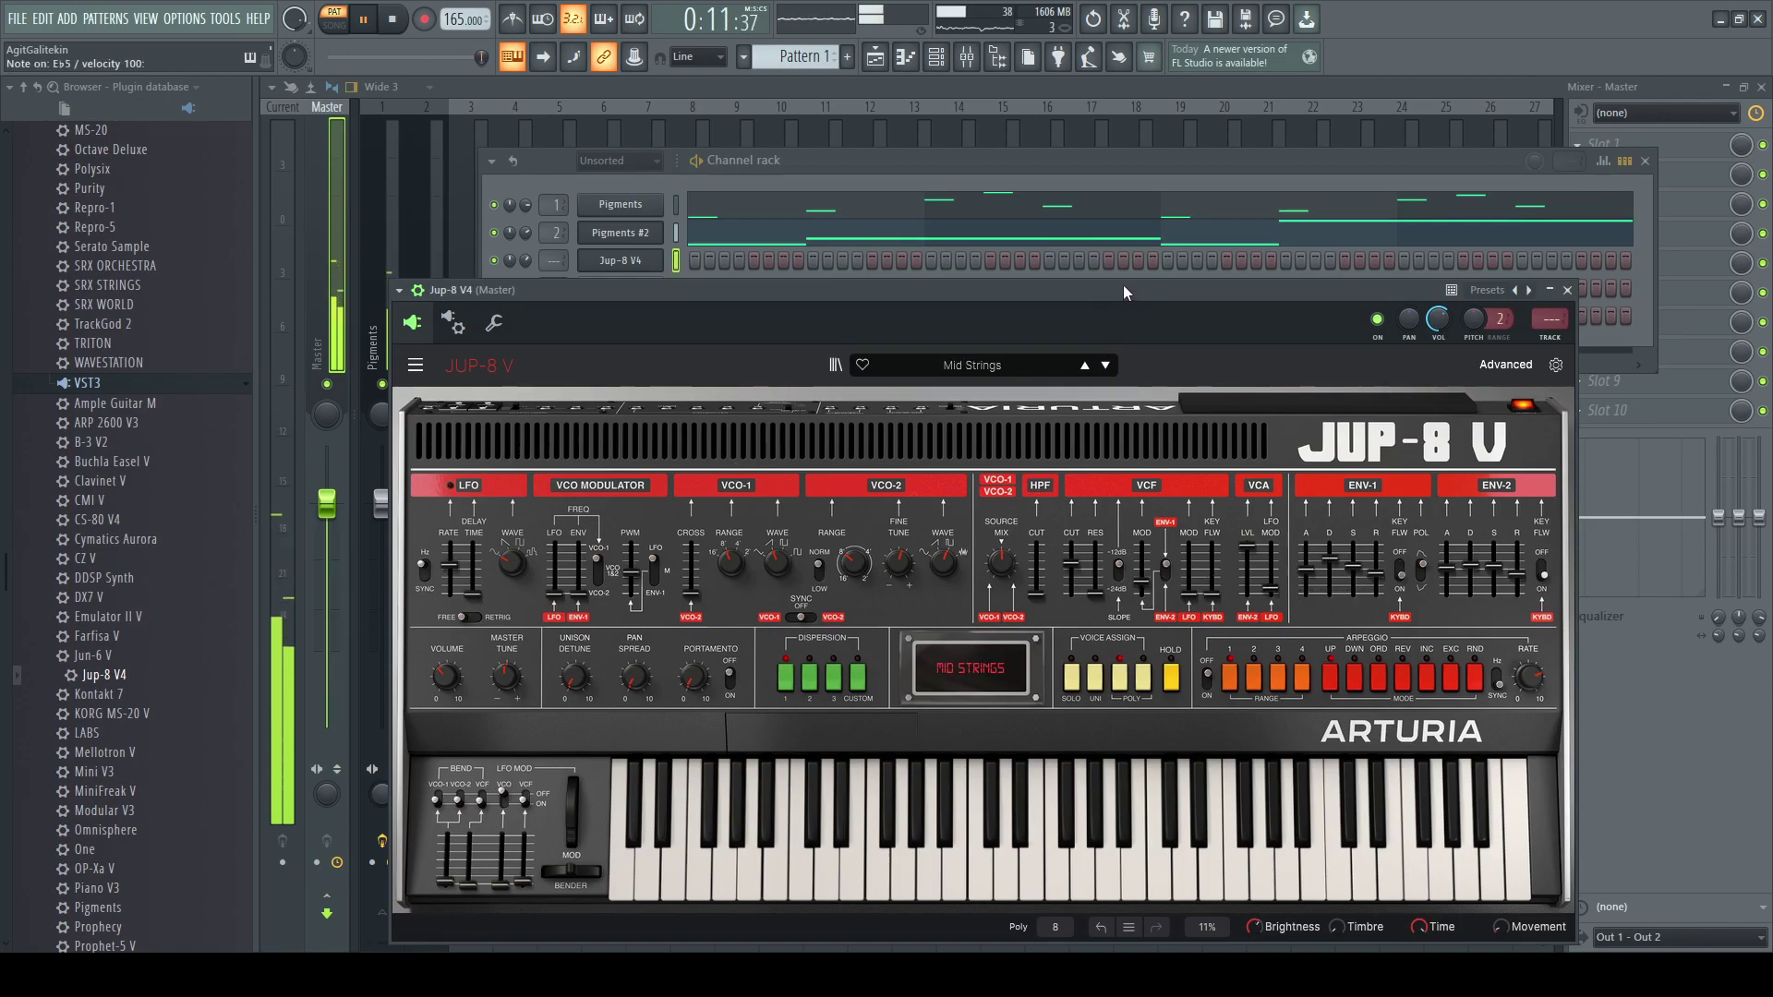
pyautogui.click(1108, 366)
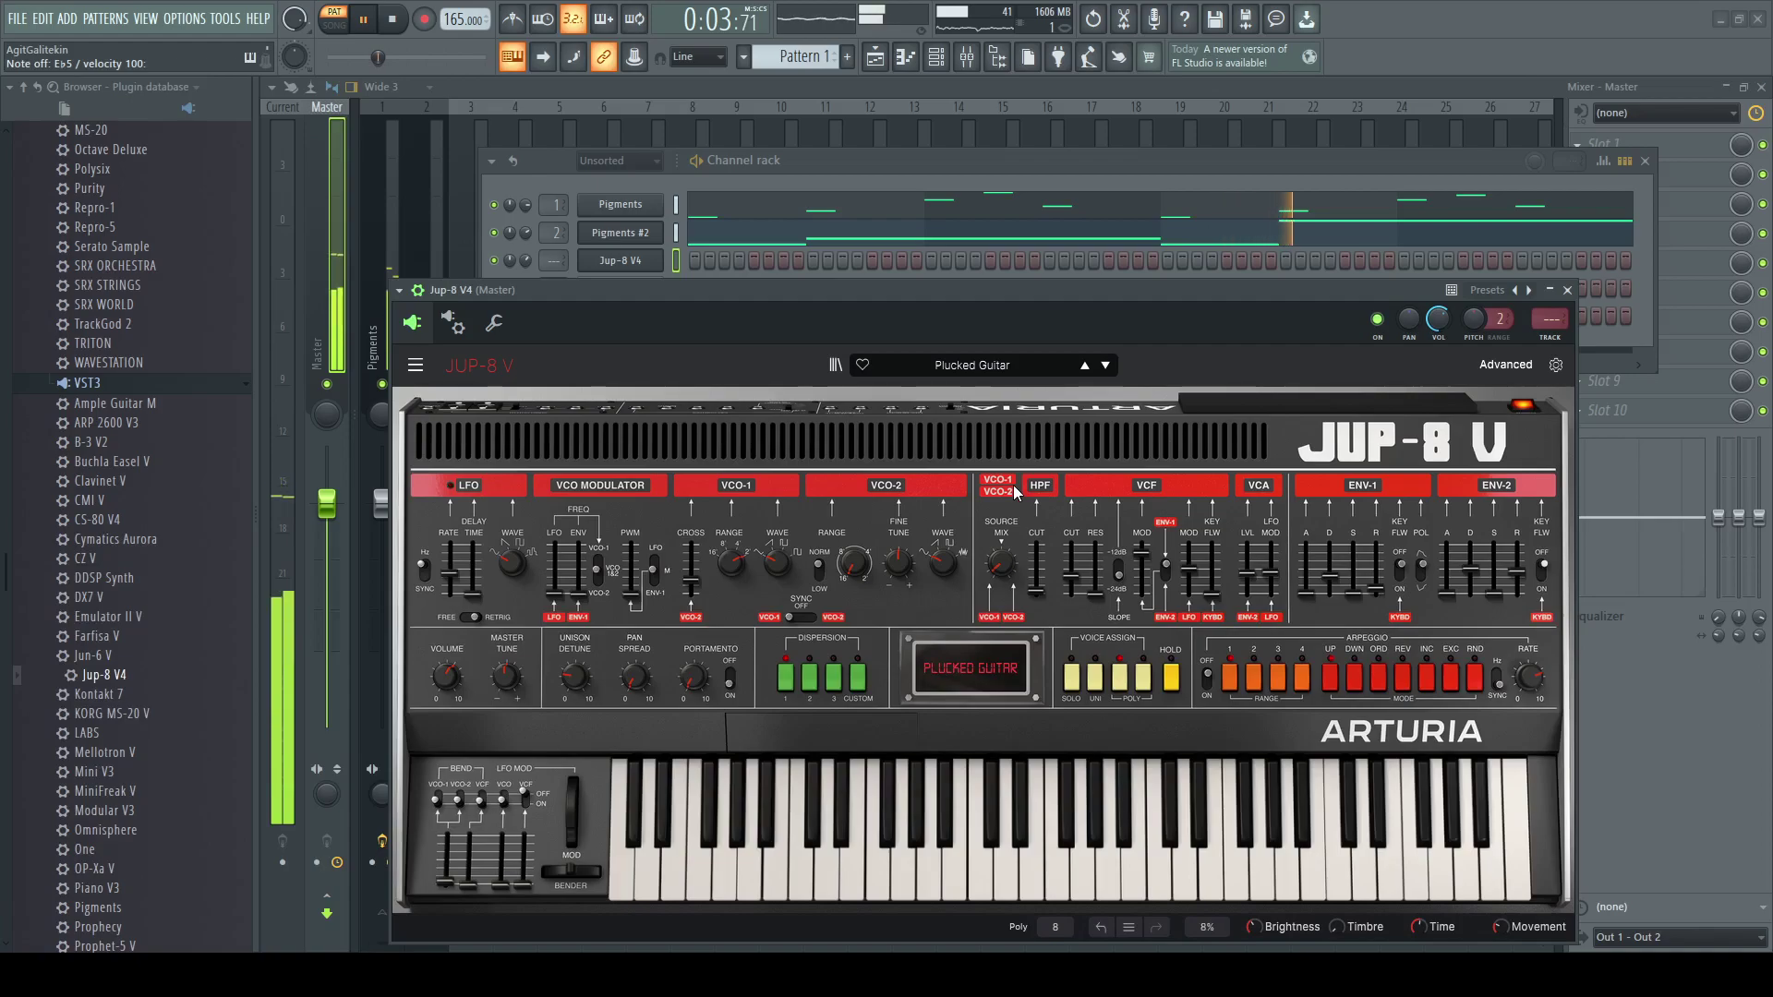
pyautogui.click(1105, 365)
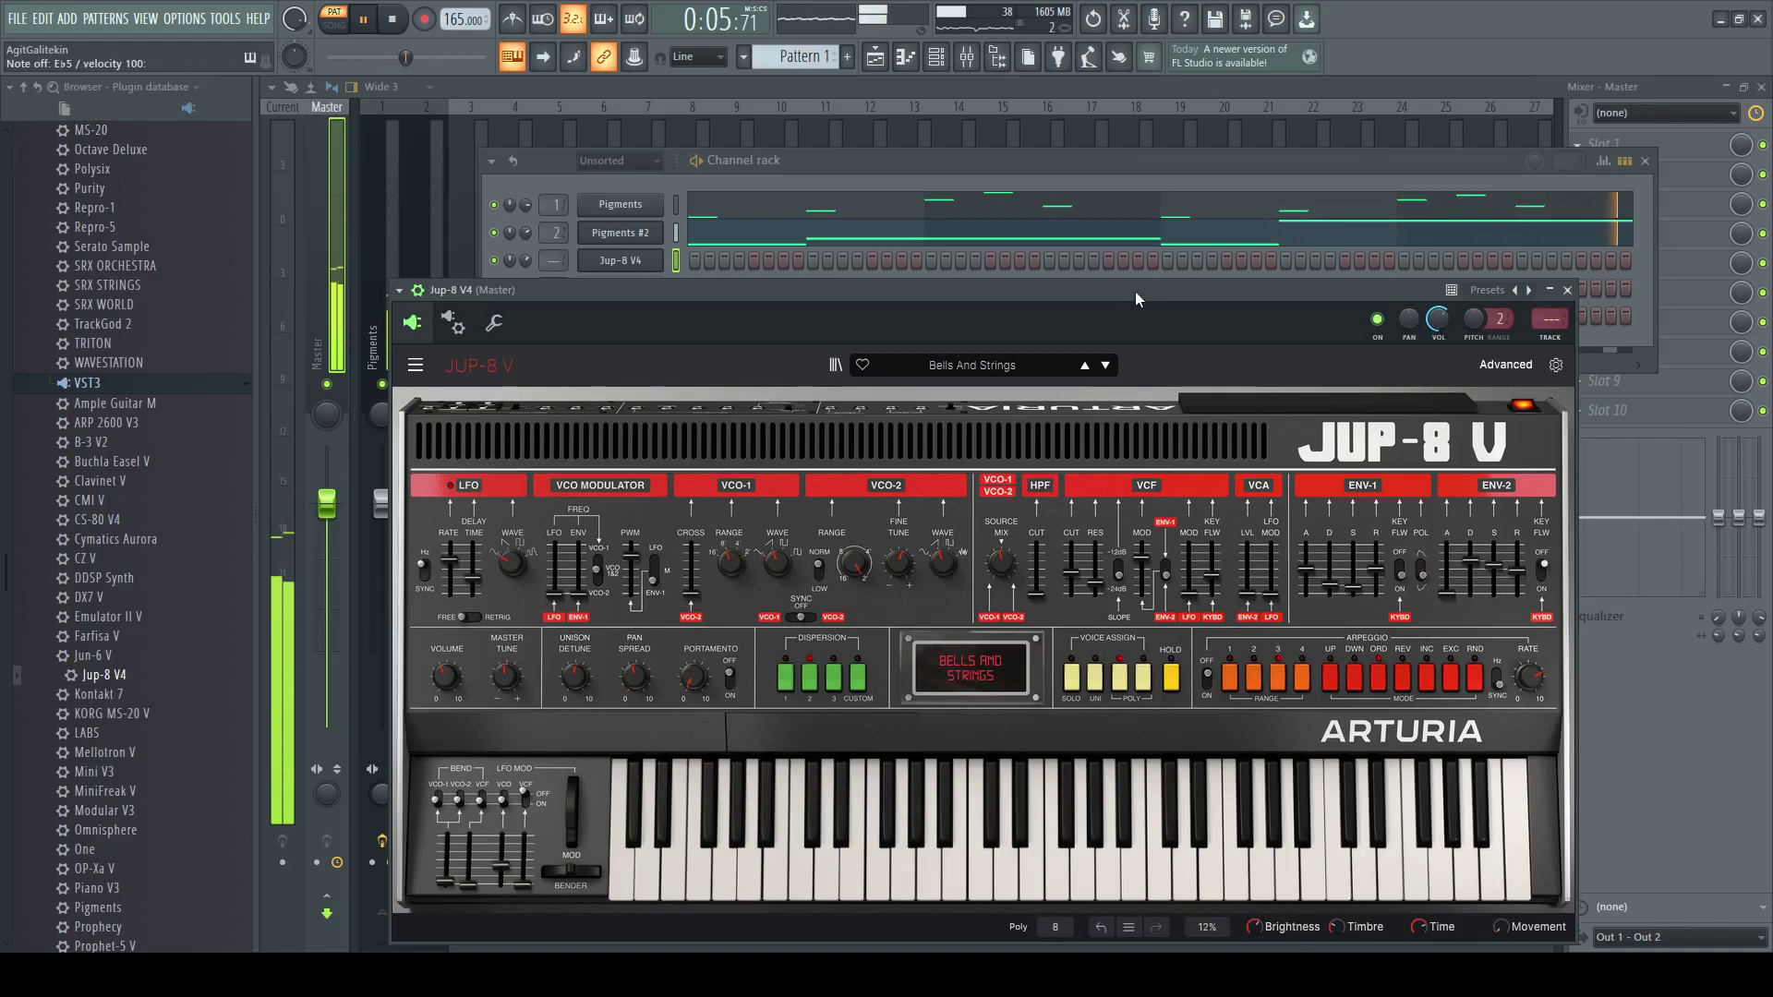
pyautogui.click(1105, 366)
pyautogui.click(1105, 366)
pyautogui.click(1105, 366)
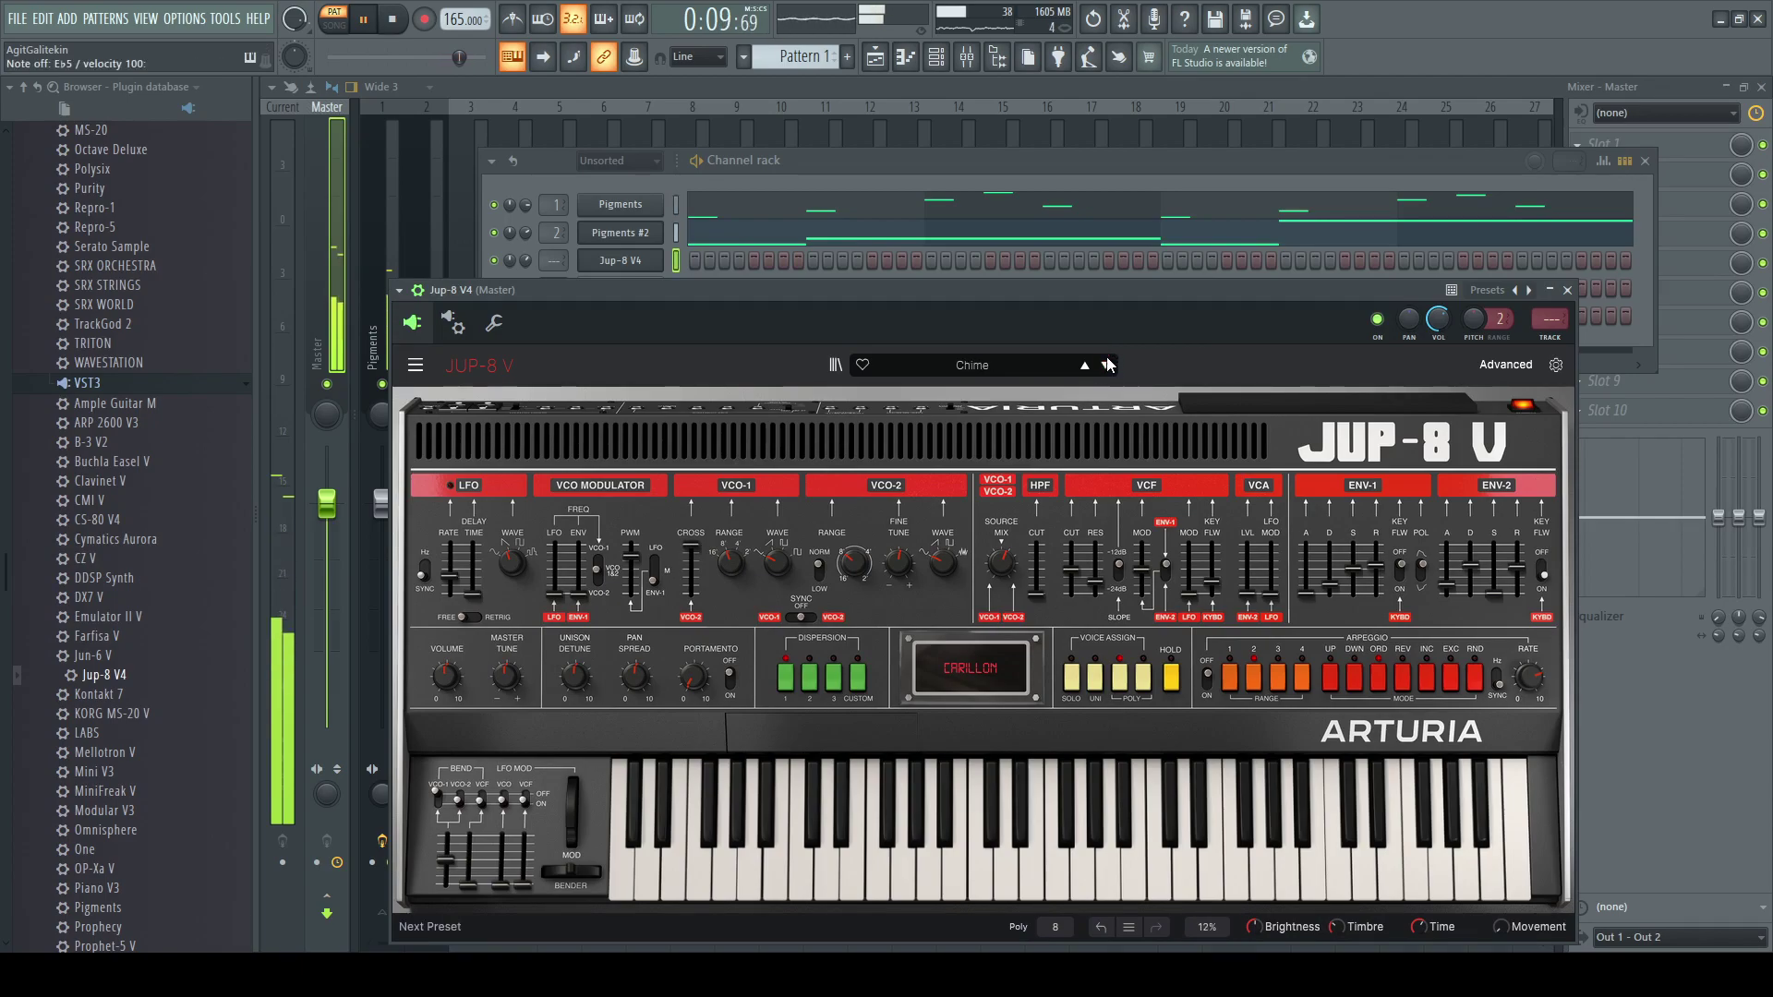
pyautogui.click(1105, 366)
pyautogui.click(1105, 365)
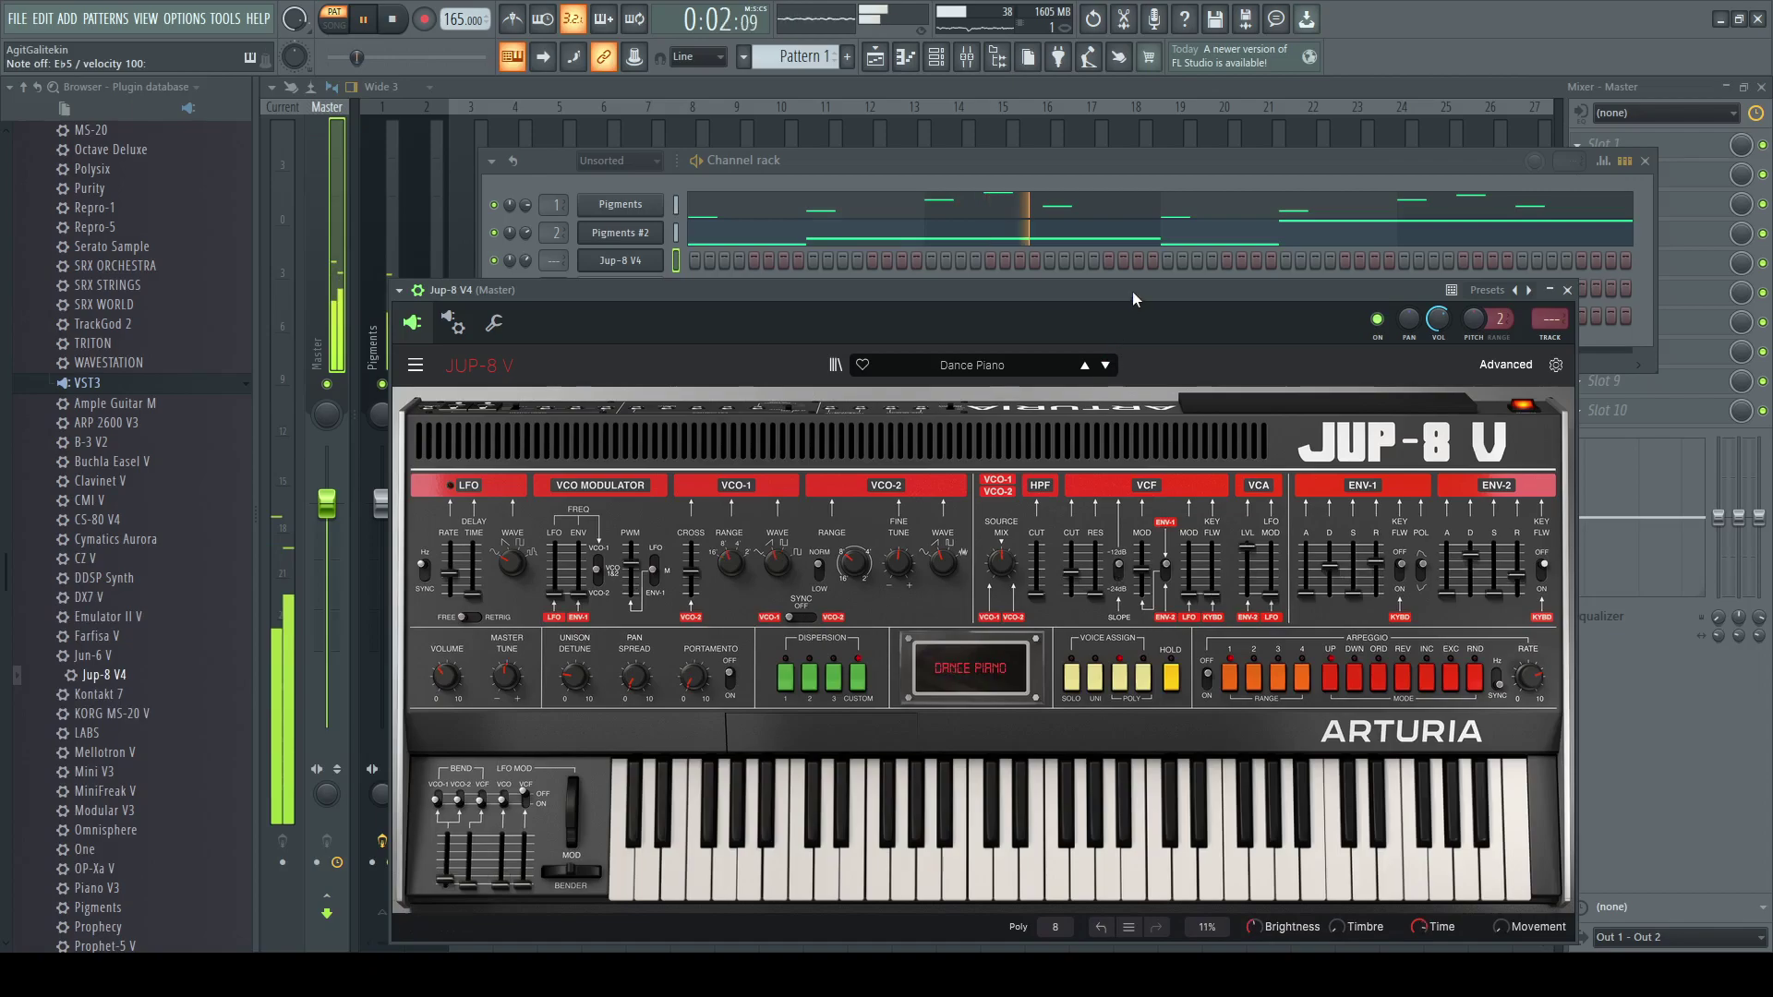
pyautogui.click(1105, 365)
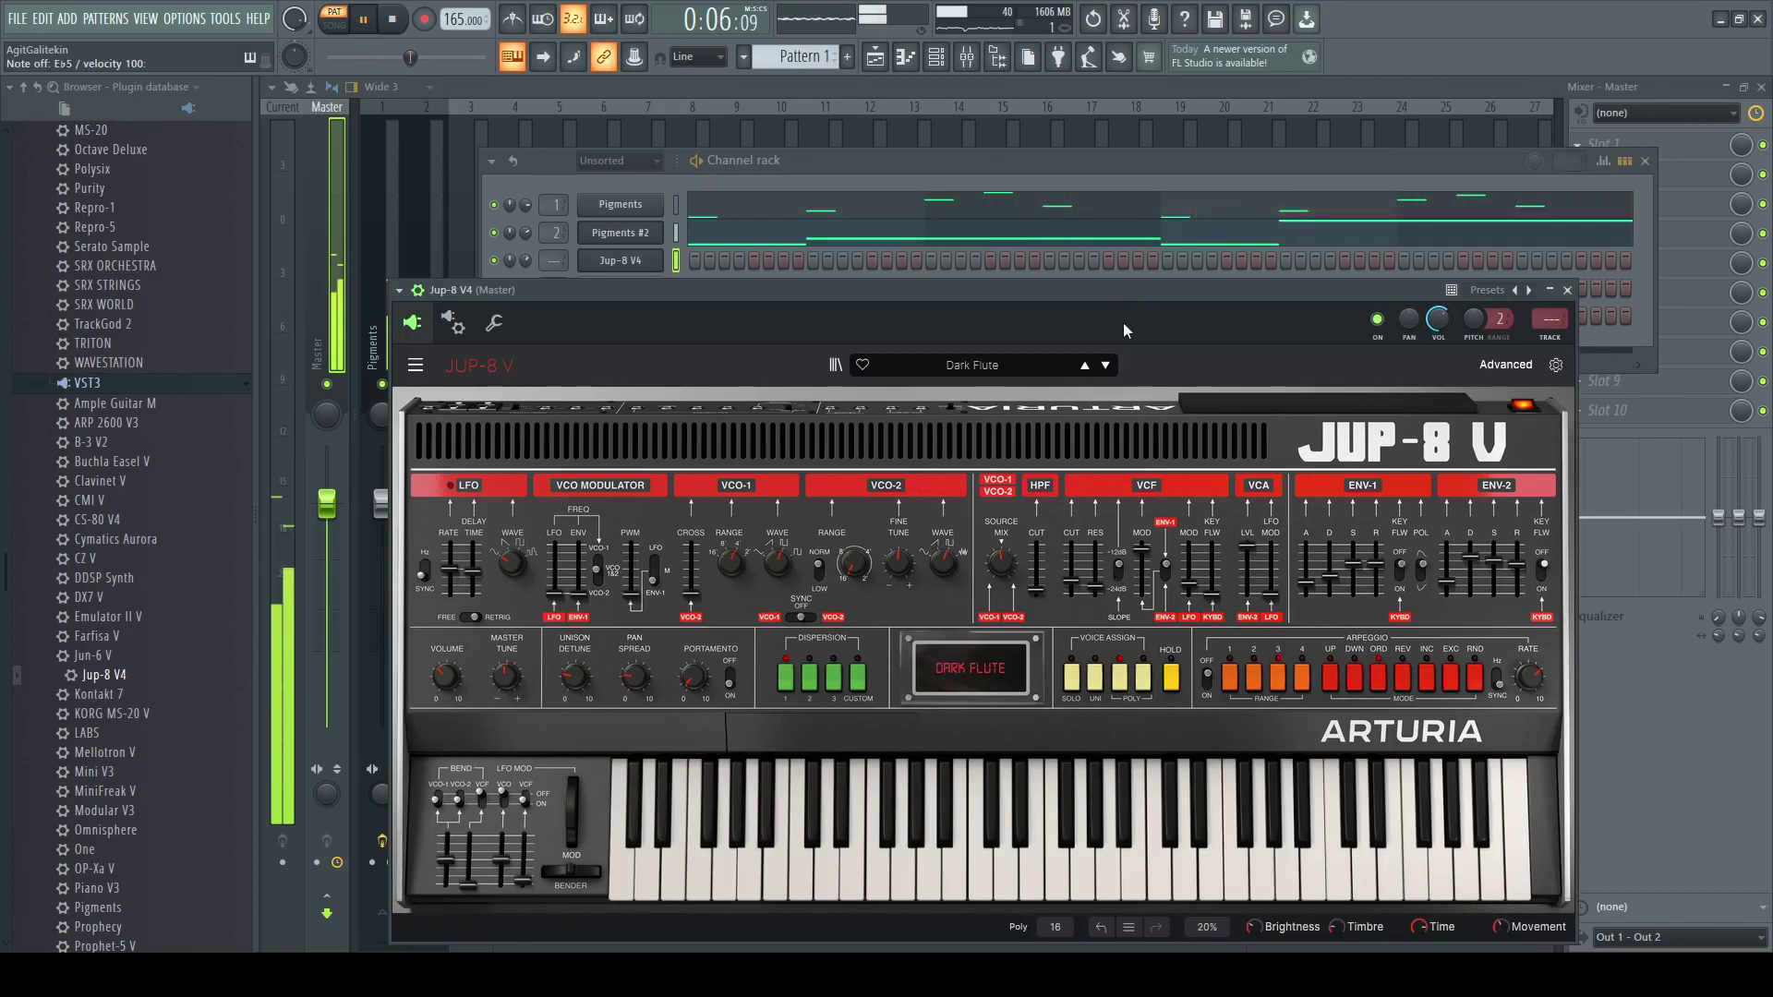
pyautogui.click(1106, 366)
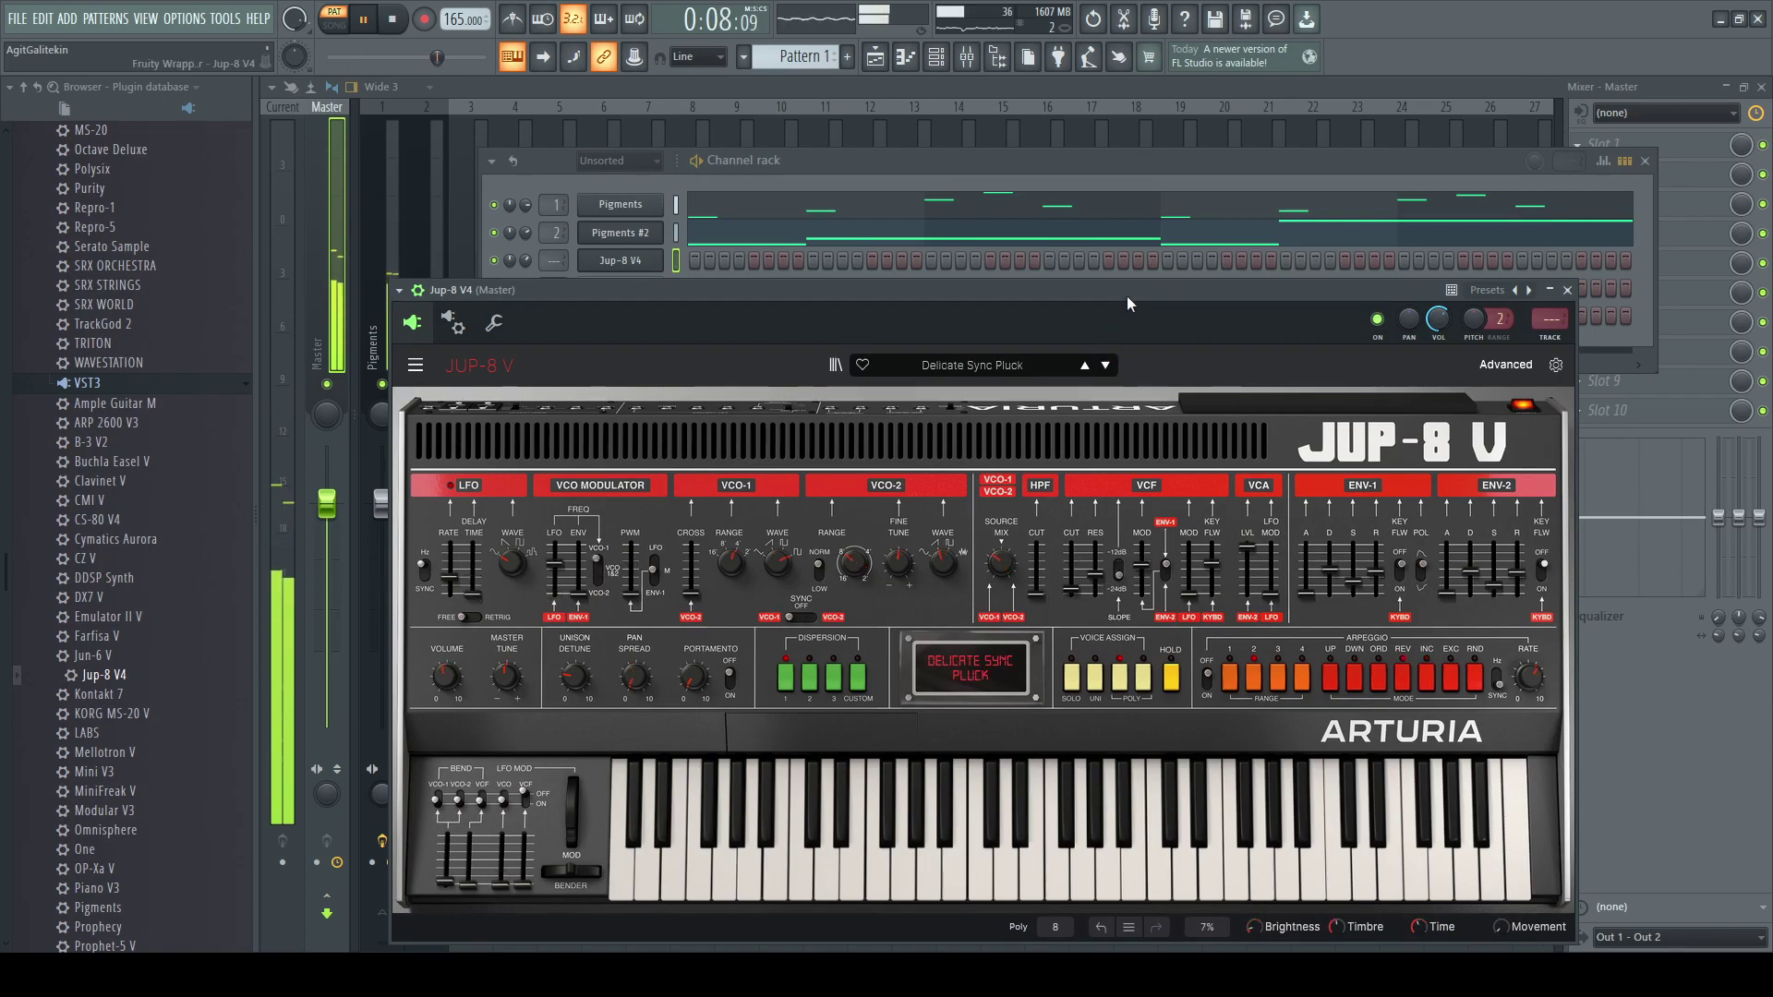
pyautogui.click(1106, 366)
pyautogui.click(1106, 366)
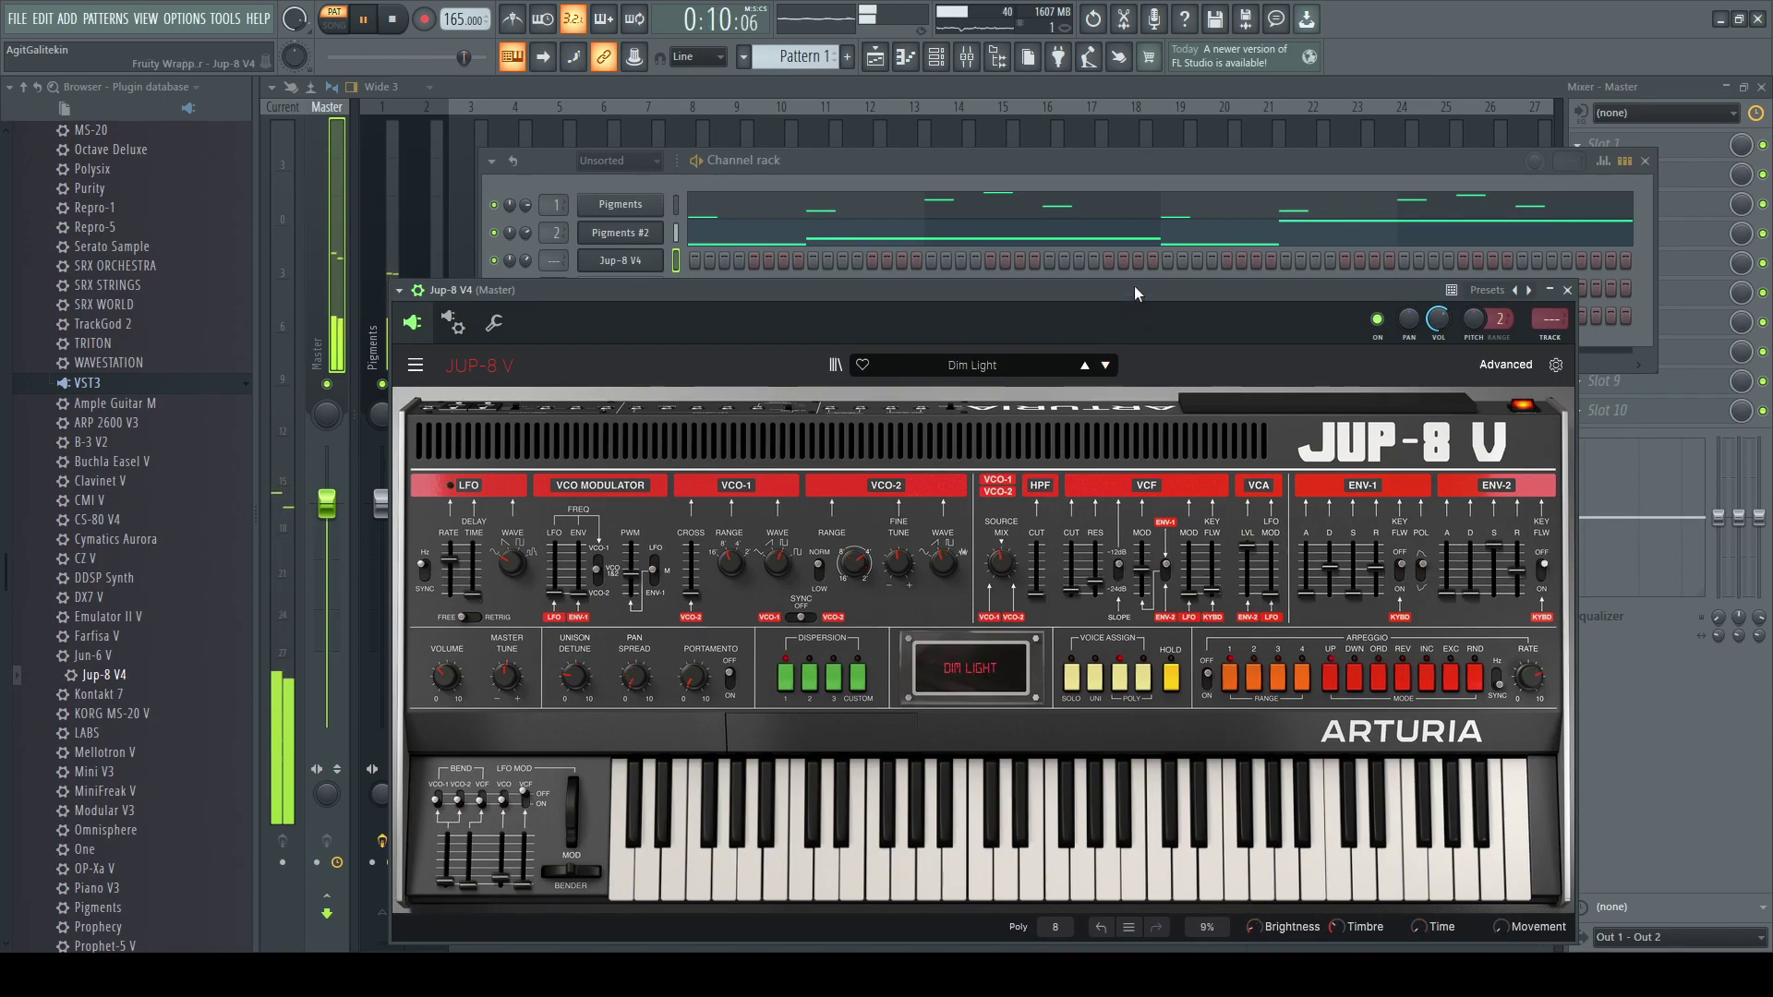
pyautogui.click(1567, 292)
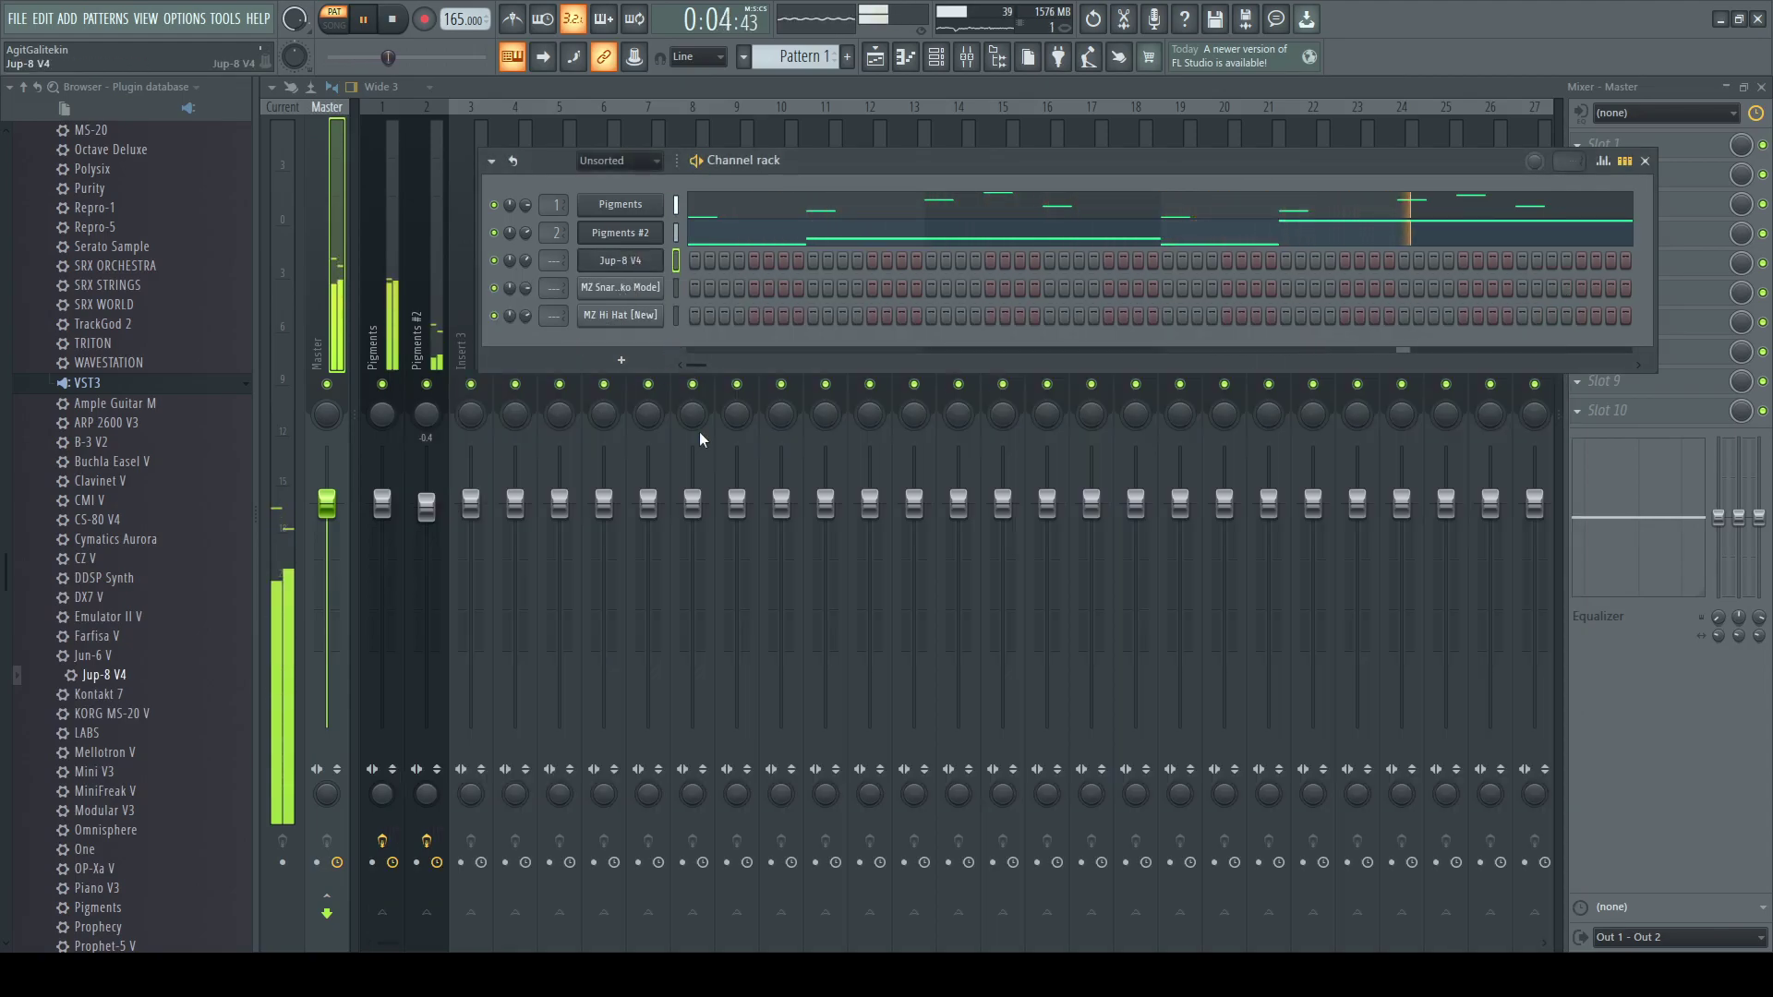
# - Replace the Jup-8 V4 with the MS-20 synth in the channel rack, try its default sound and close its window
pyautogui.scroll(2, 156, 433)
pyautogui.scroll(4, 157, 434)
pyautogui.moveTo(101, 479); pyautogui.dragTo(617, 281)
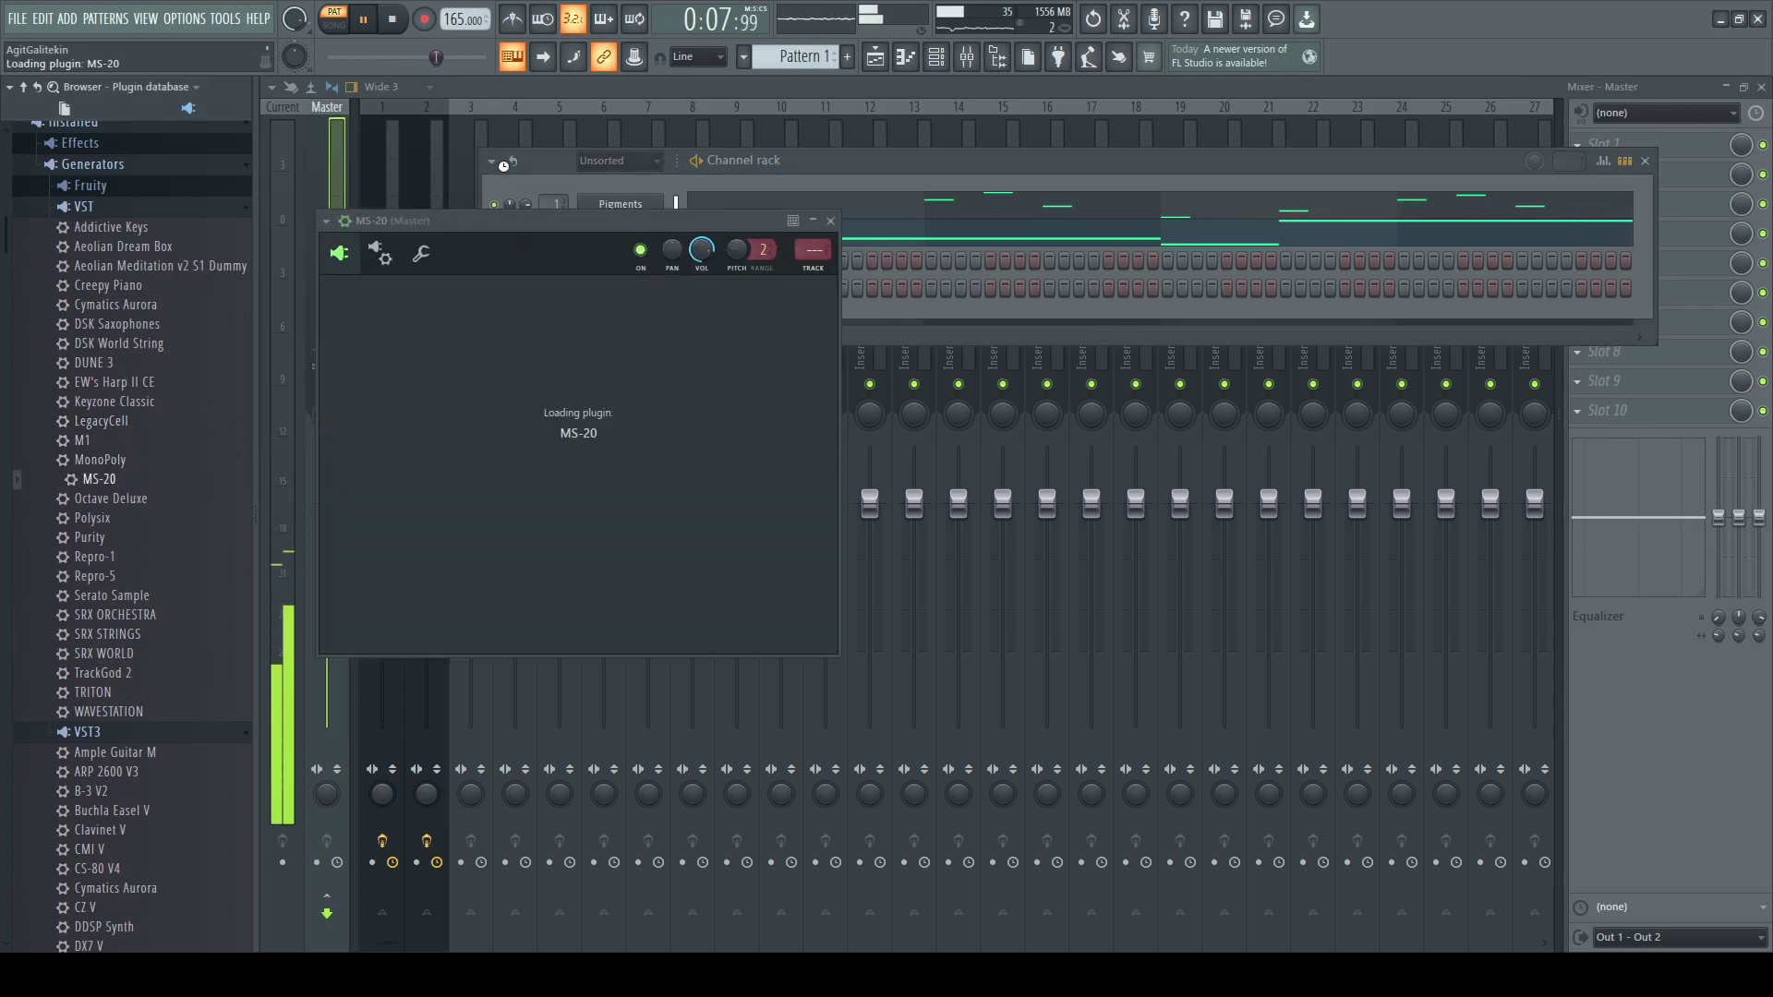
pyautogui.moveTo(655, 244); pyautogui.dragTo(761, 341)
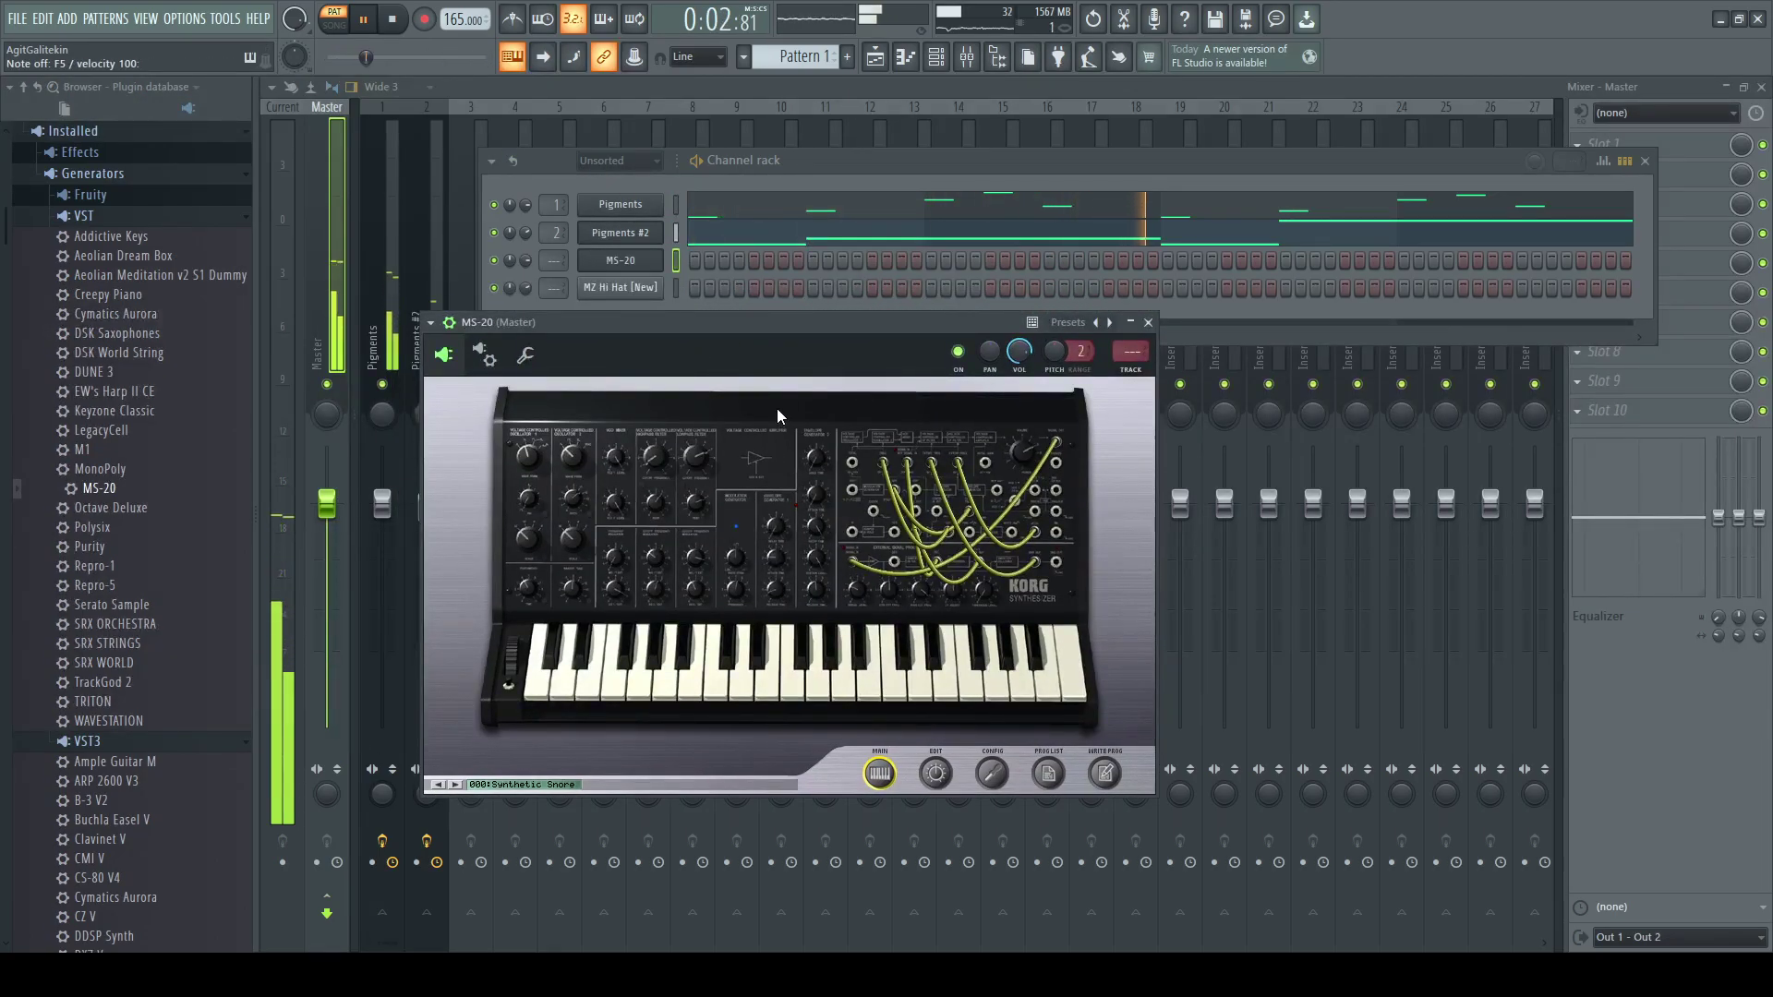
pyautogui.click(1130, 324)
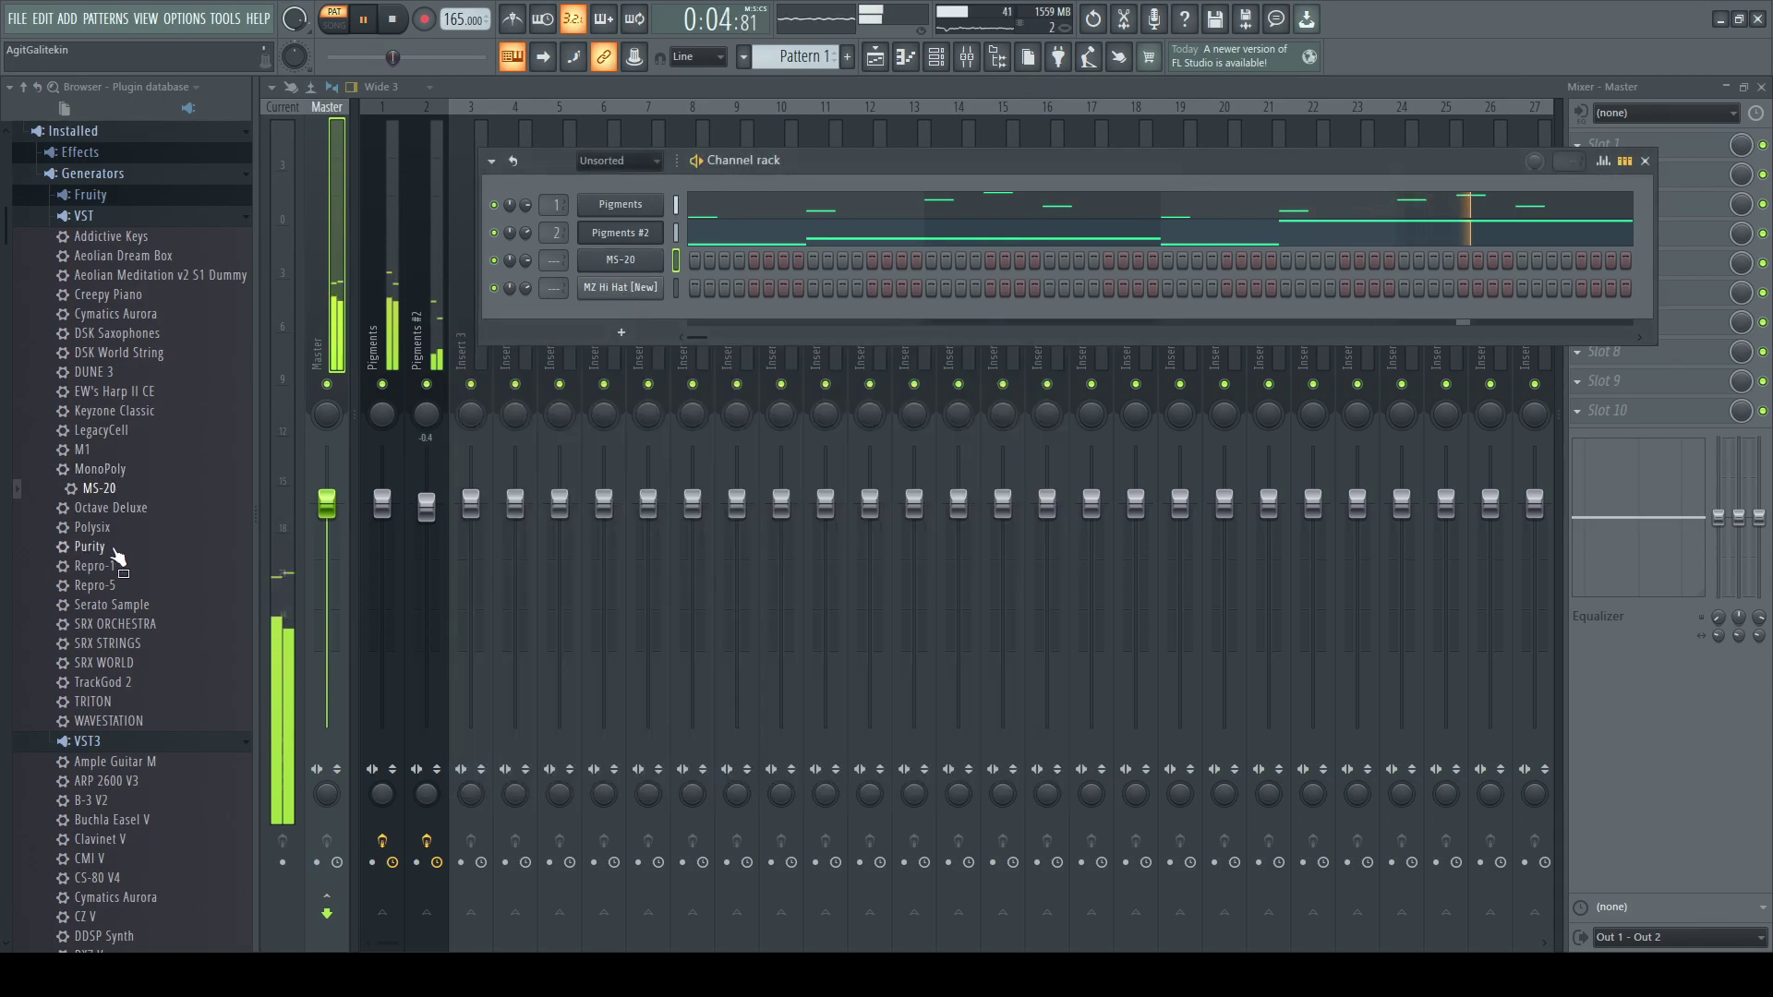
# - Load the M1 synth in place of the MS-20 and audition its Christmas' combi with the channel volume at 53%
pyautogui.moveTo(90, 473); pyautogui.dragTo(452, 319)
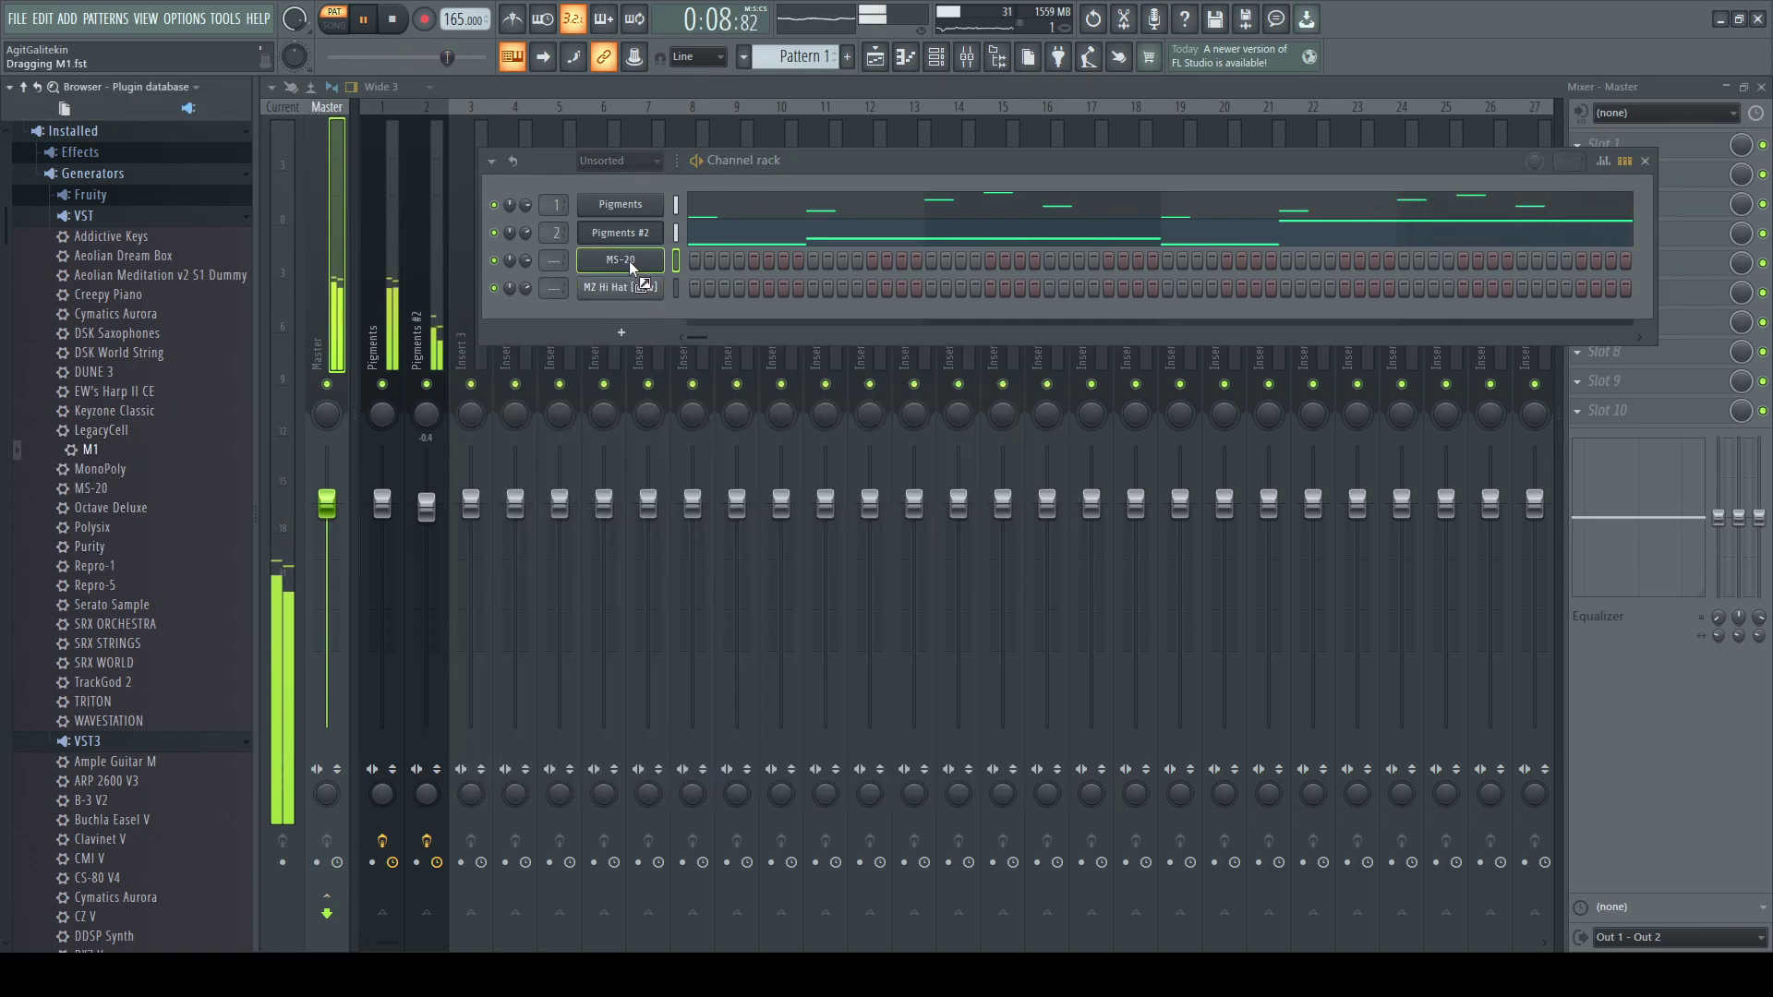
pyautogui.moveTo(627, 262); pyautogui.dragTo(628, 262)
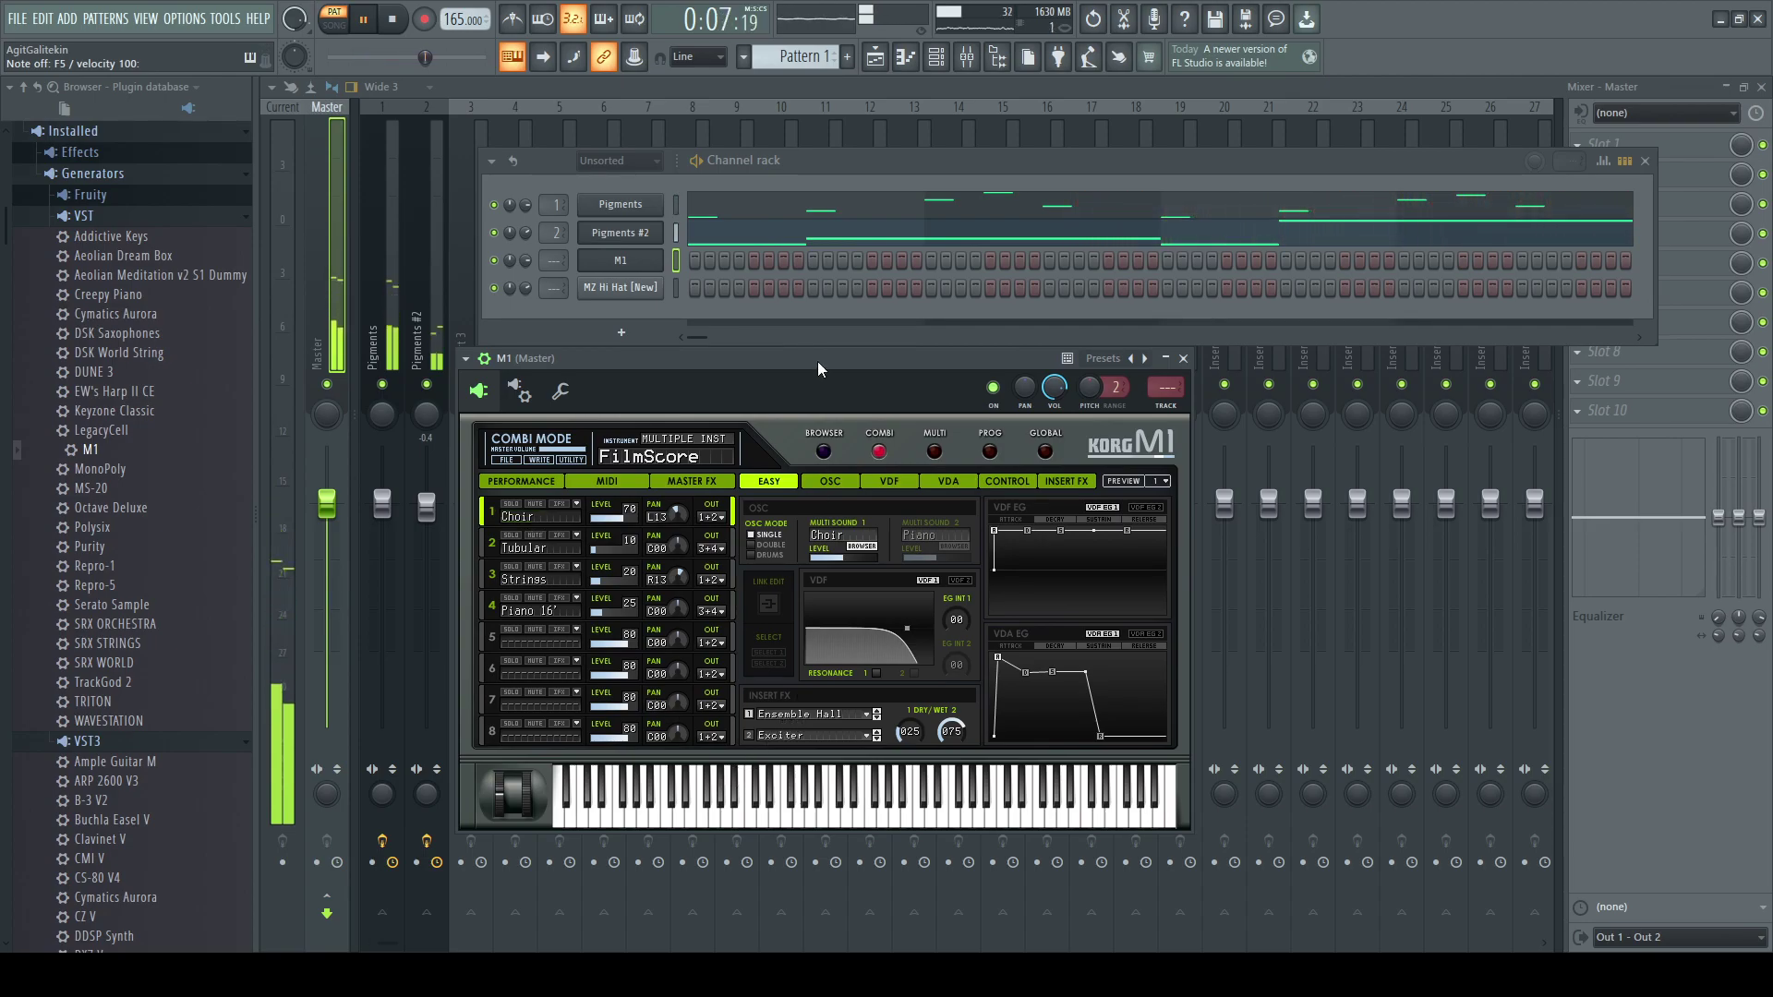
pyautogui.click(683, 459)
pyautogui.click(739, 572)
pyautogui.click(661, 637)
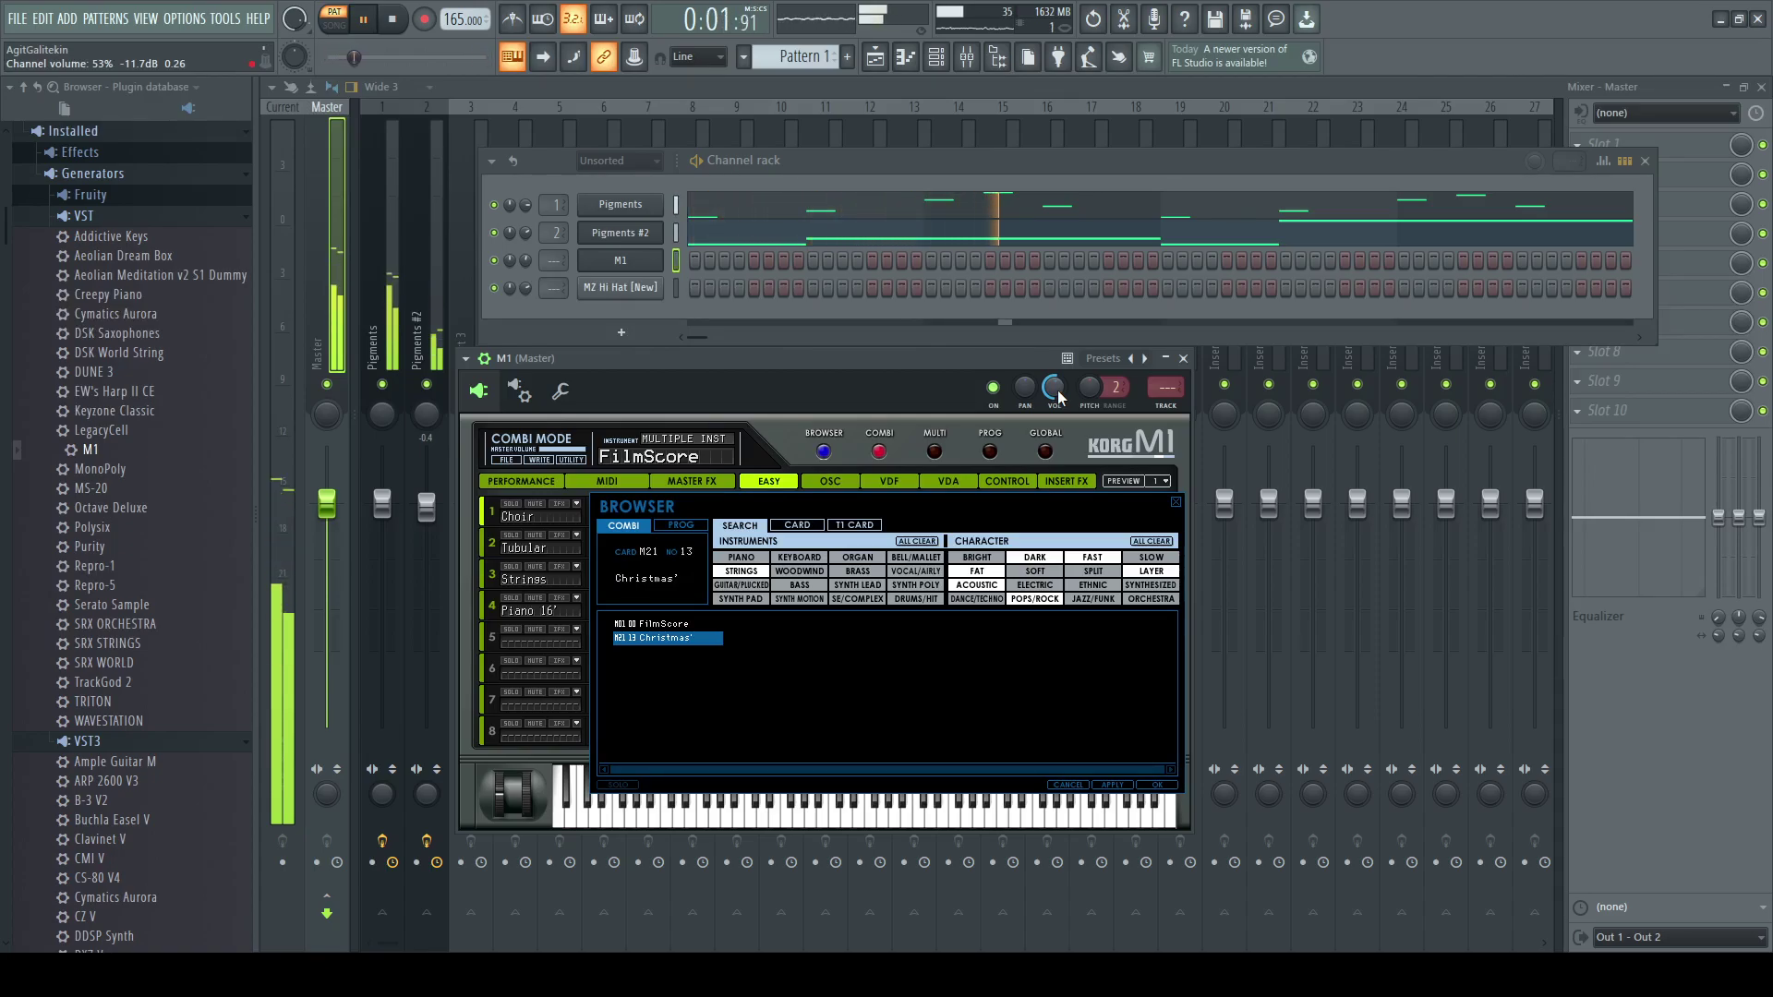
pyautogui.press('space')
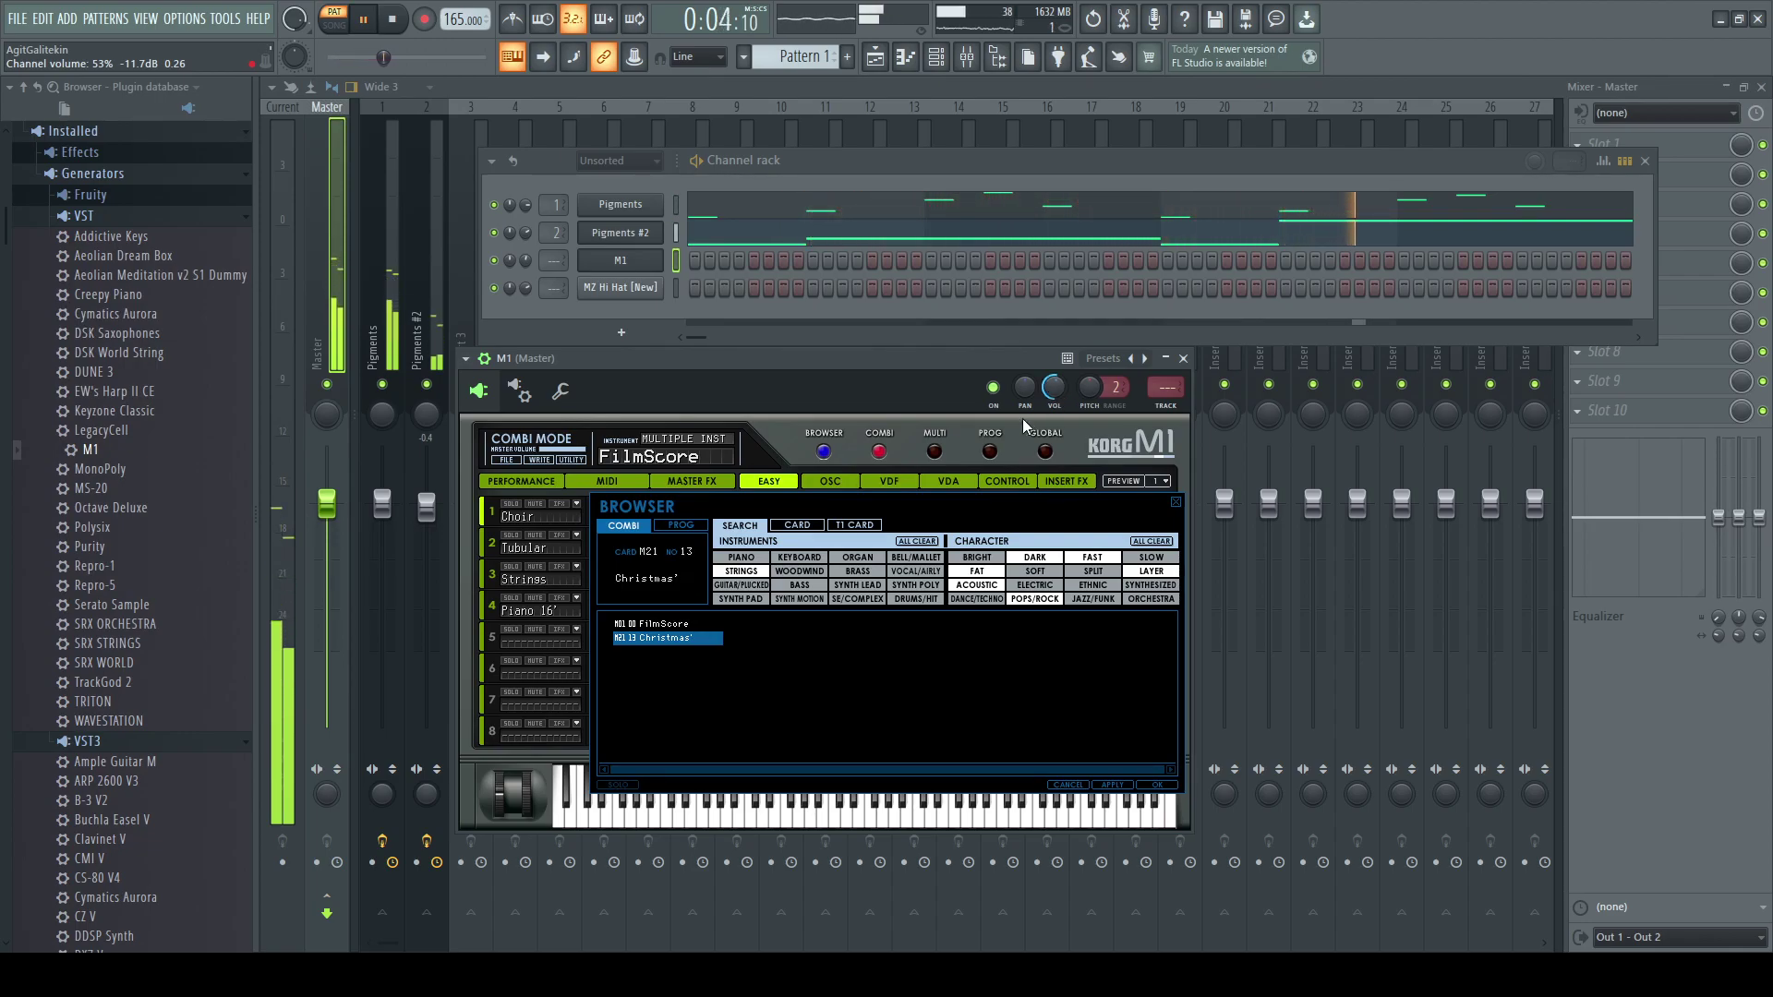
# - Narrow the M1 instrument filter to Vocal/Airly and audition the listed combis against the melody, from FilmScore down to OrganChoir
pyautogui.click(715, 442)
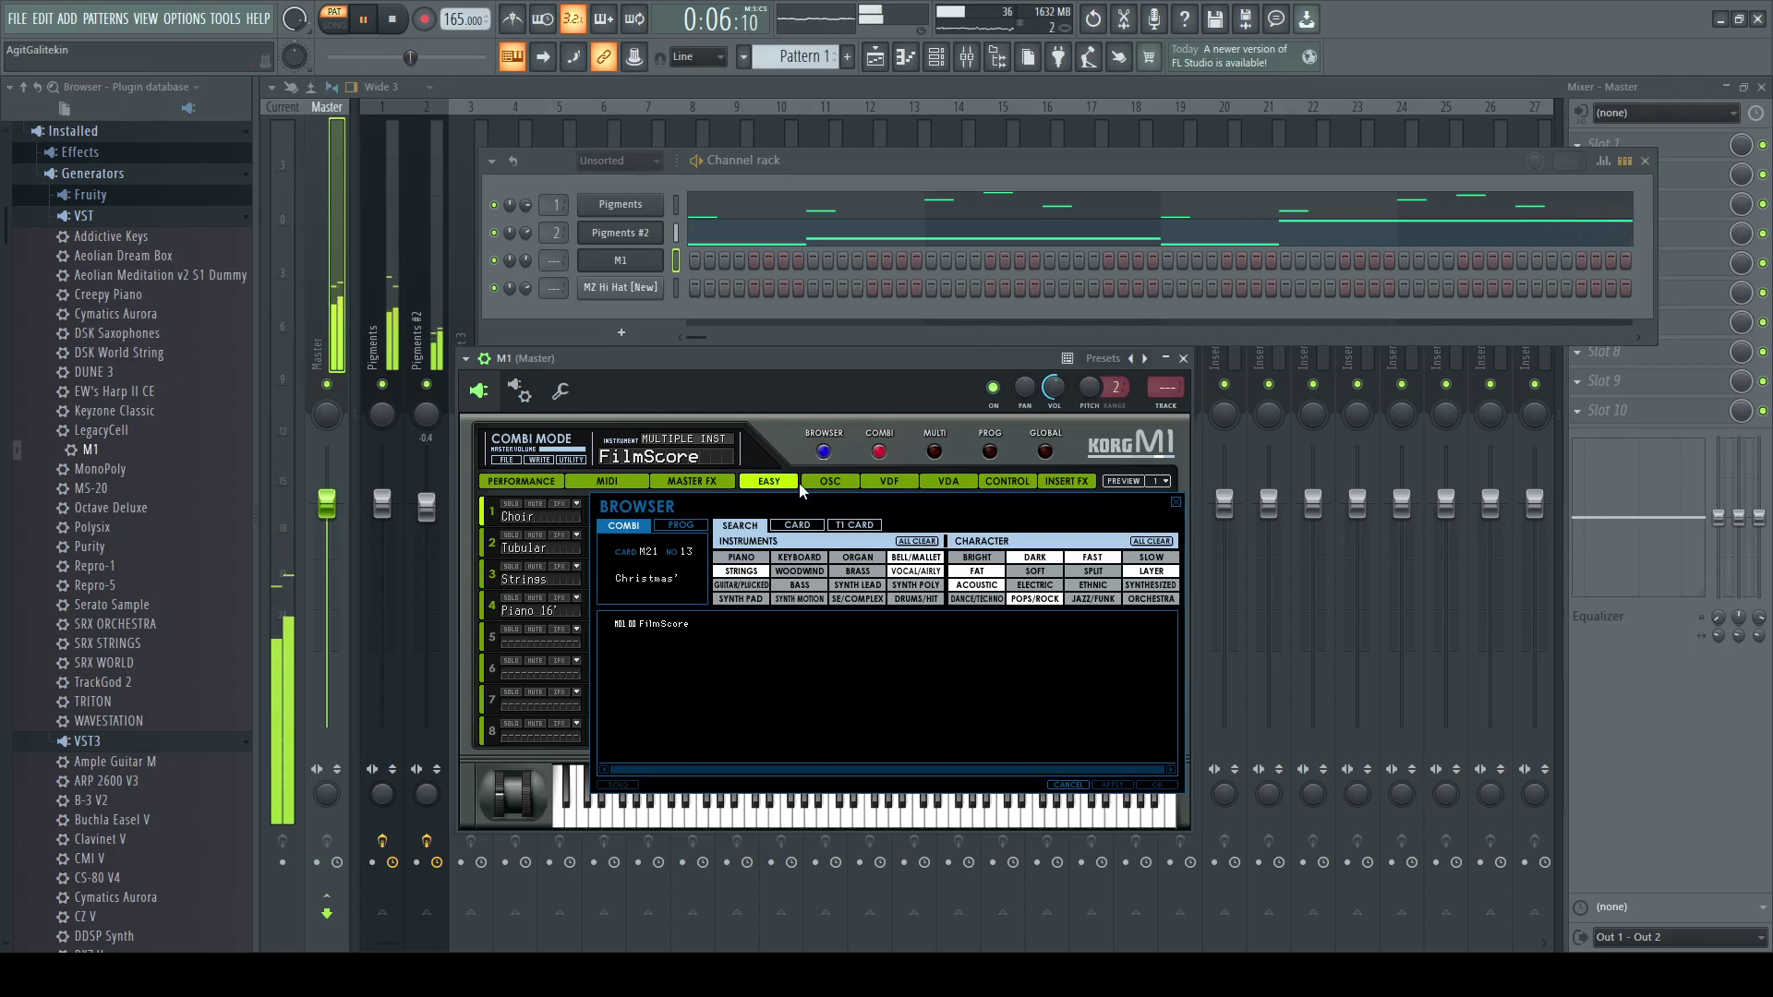
pyautogui.click(922, 575)
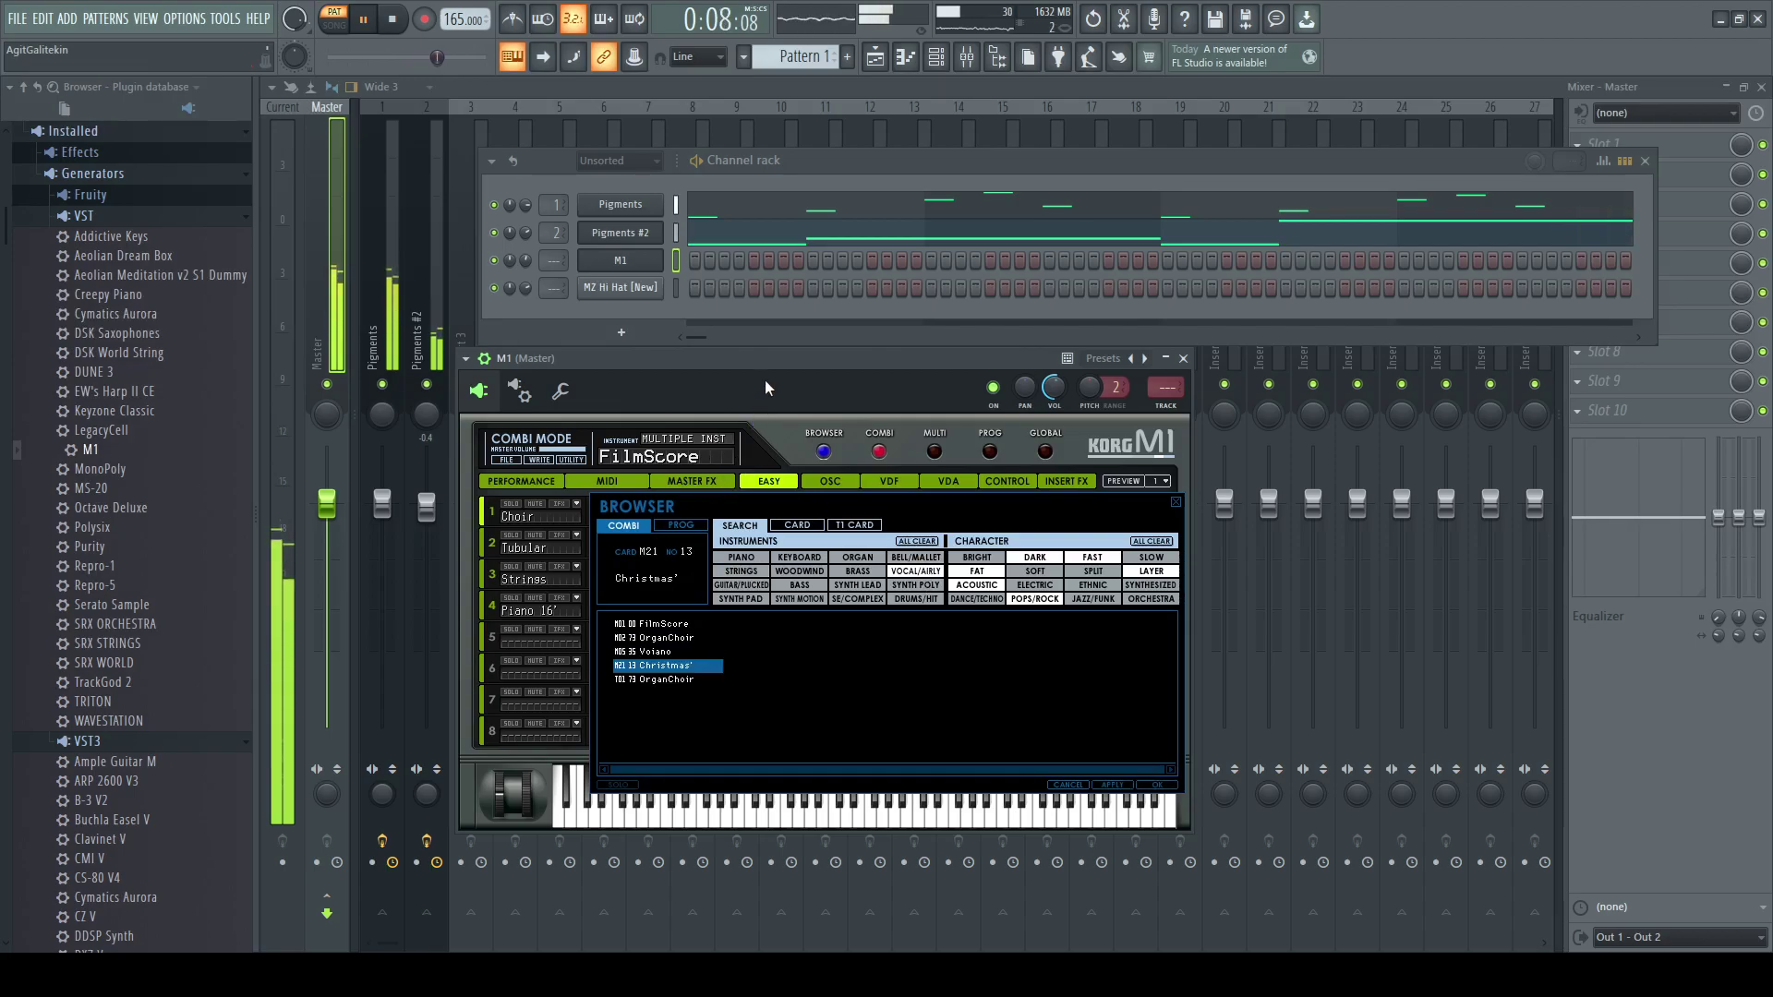
pyautogui.click(665, 638)
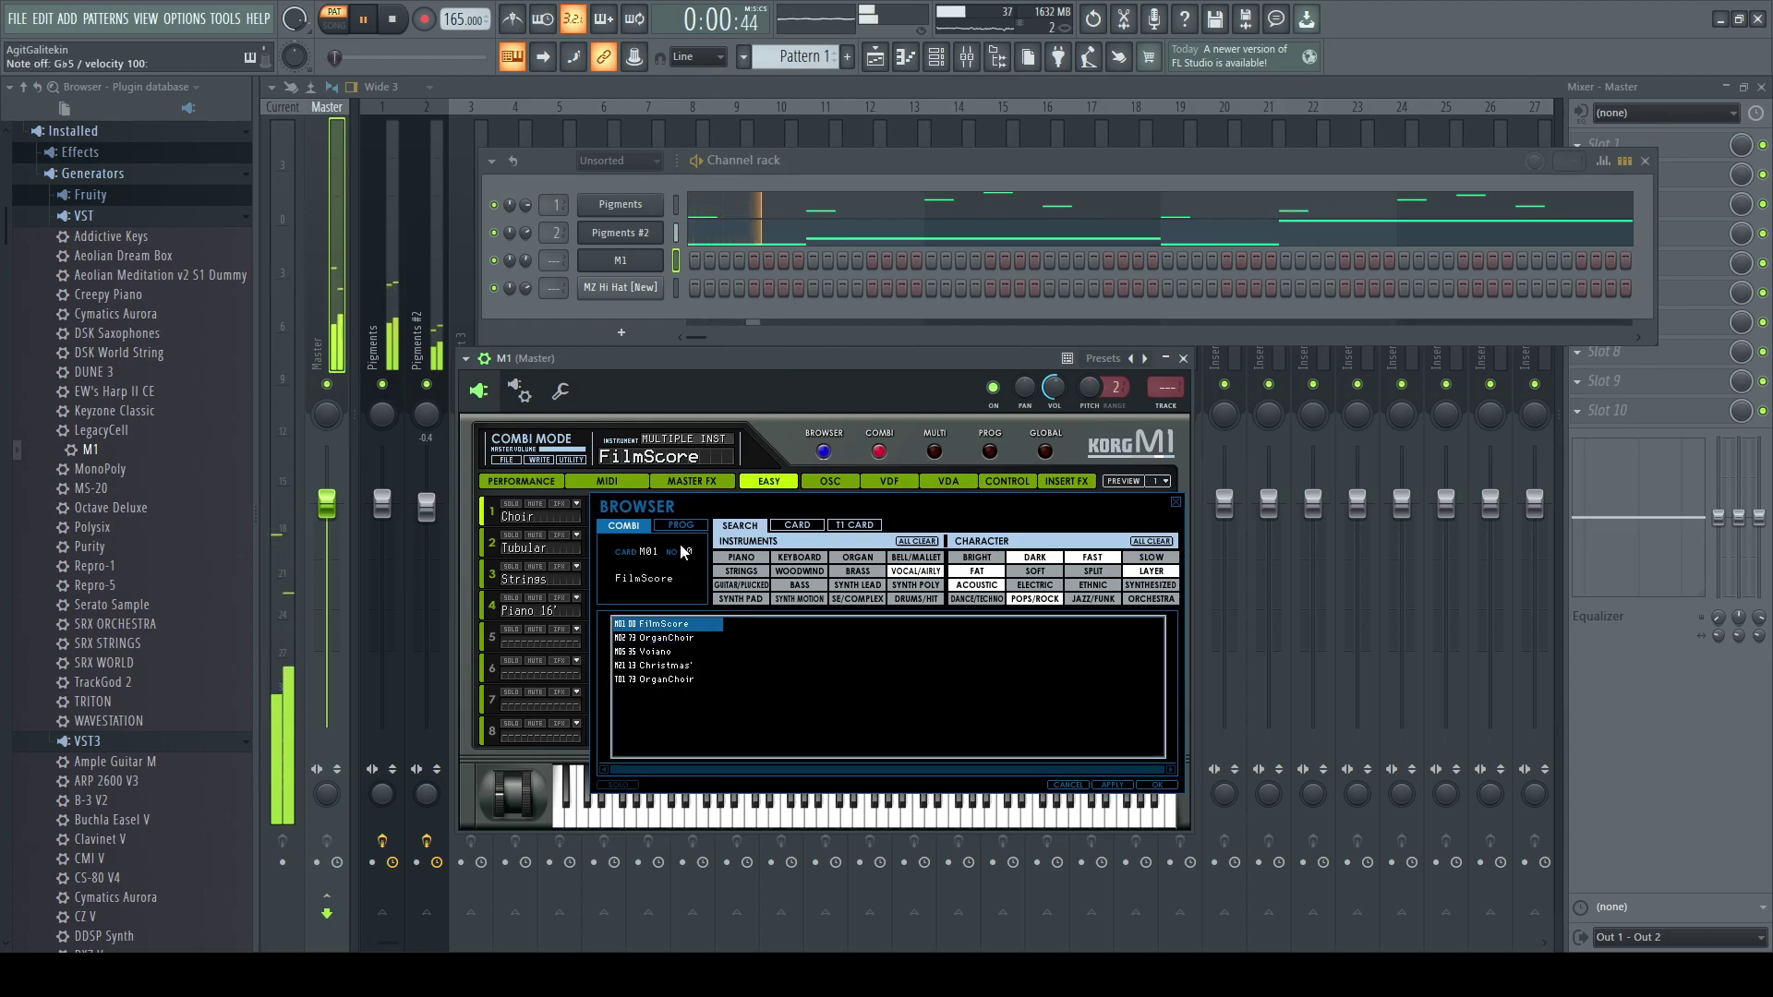
pyautogui.click(657, 652)
pyautogui.press('Down')
pyautogui.press('Down')
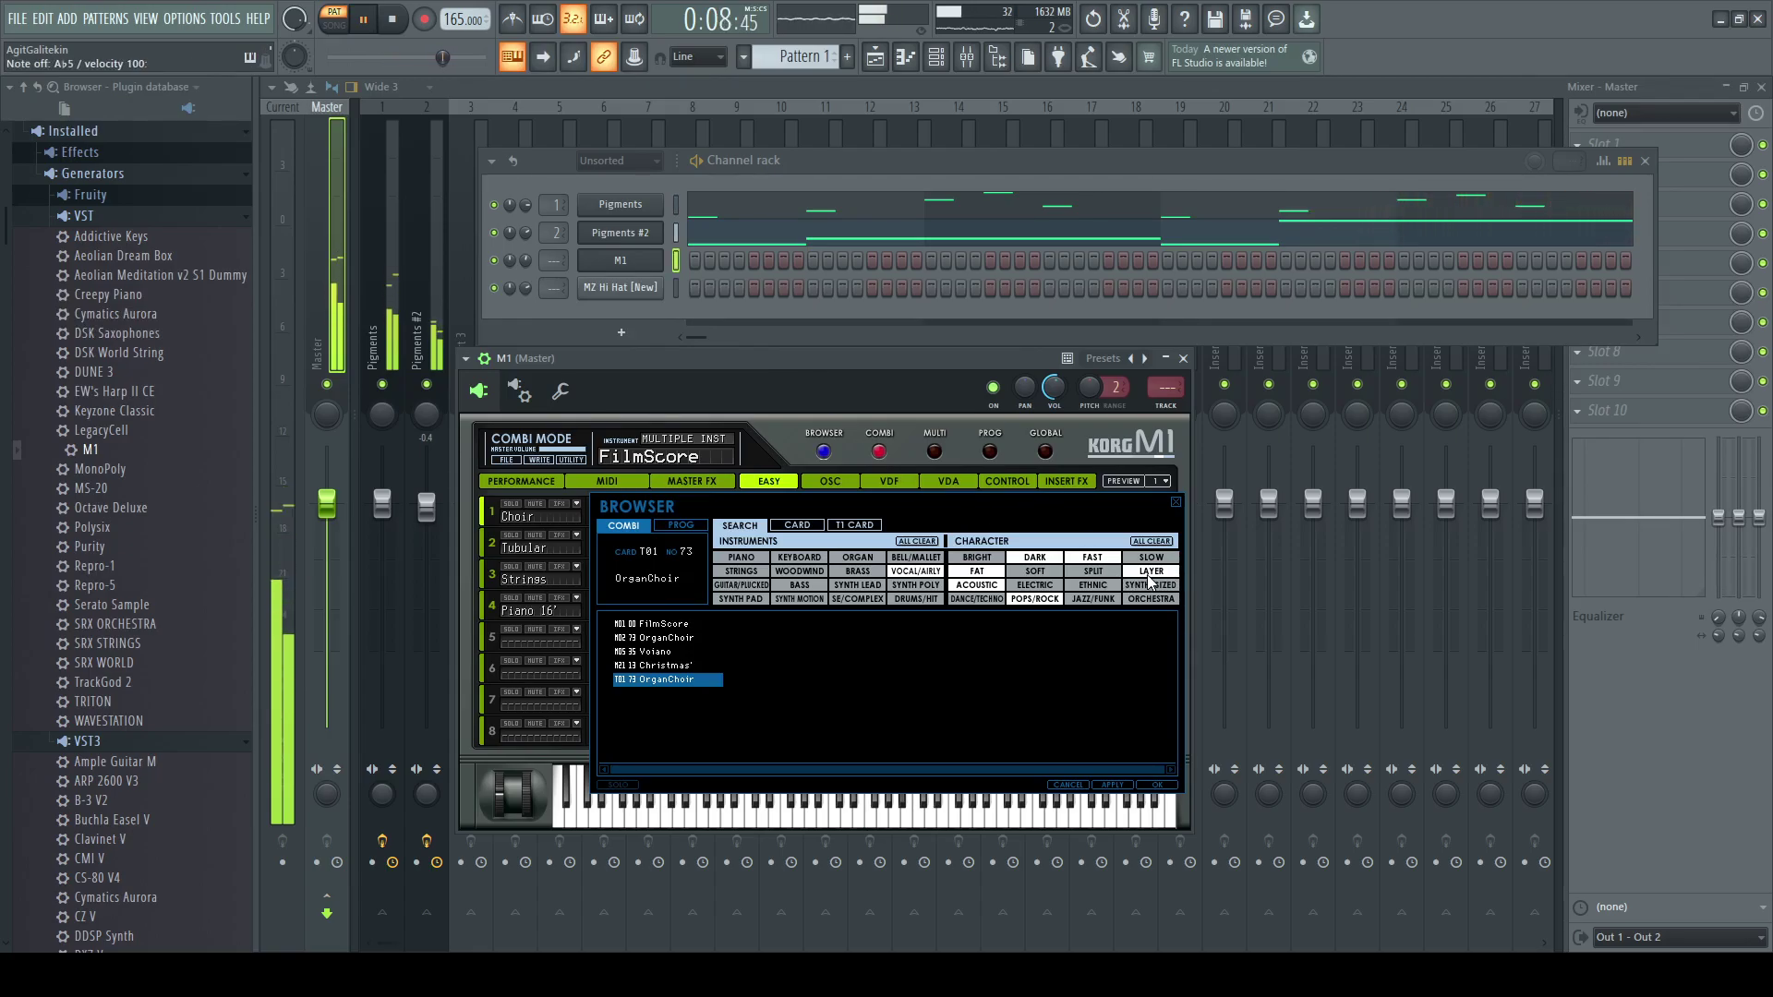
pyautogui.press('space')
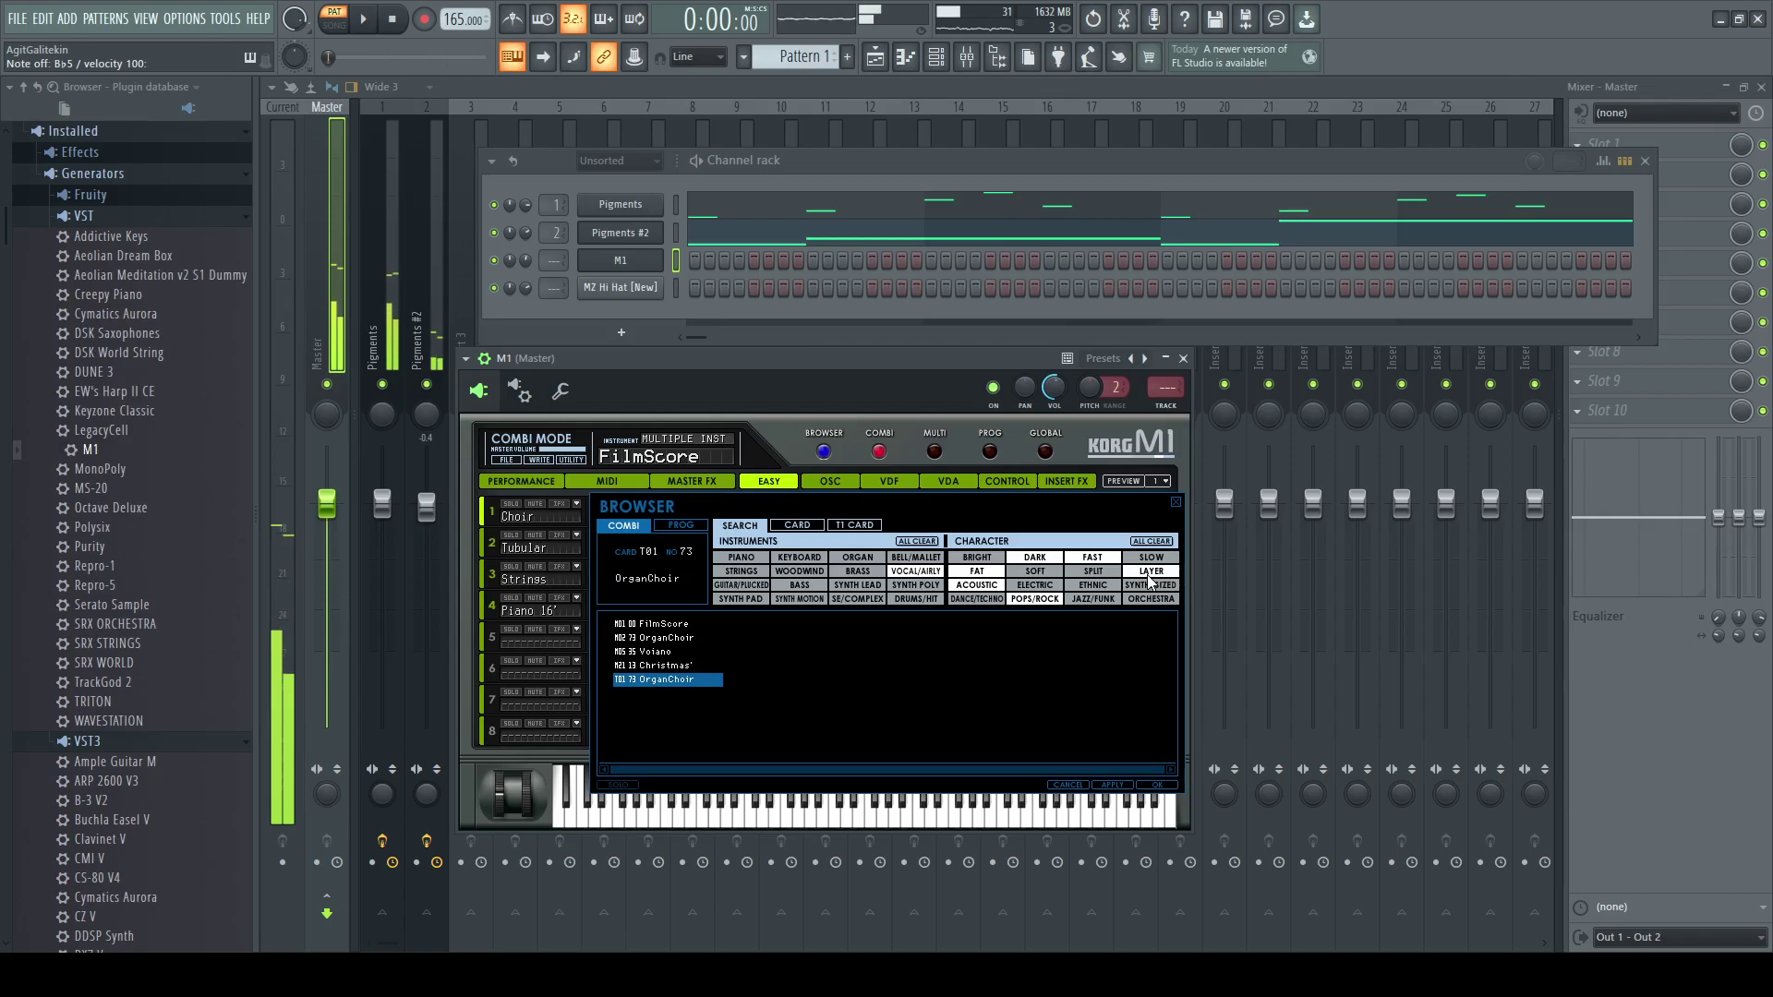
pyautogui.press('space')
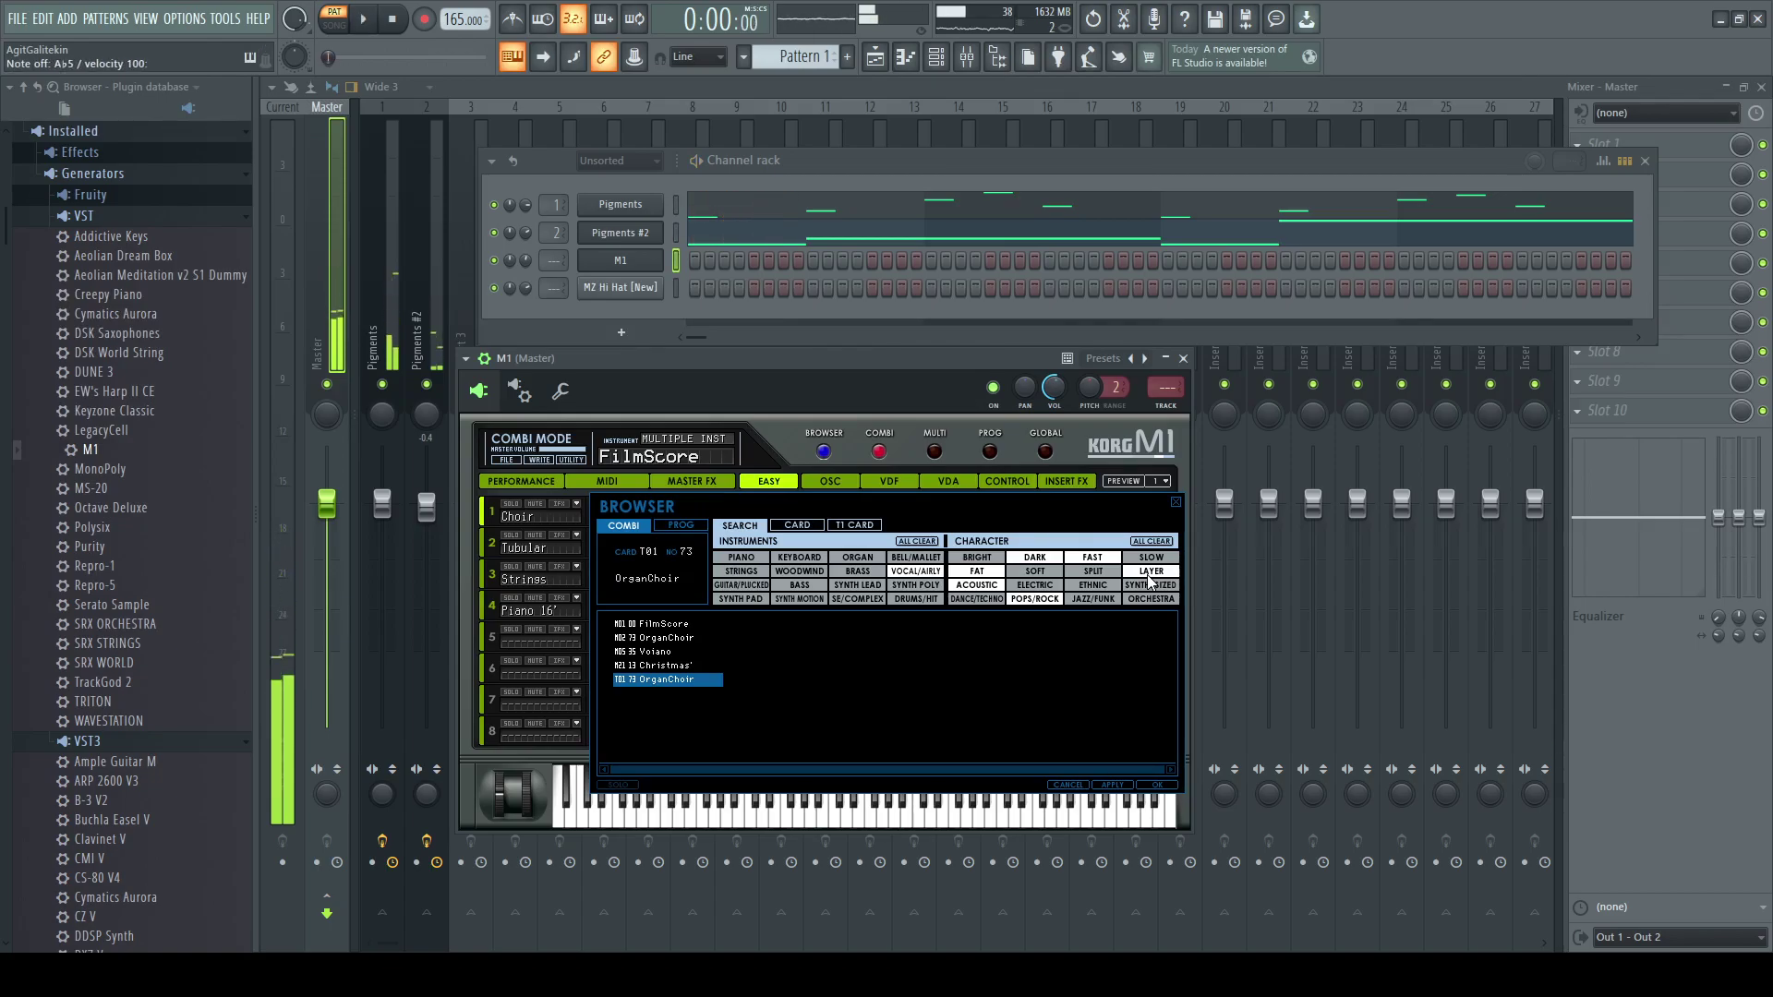
pyautogui.press('space')
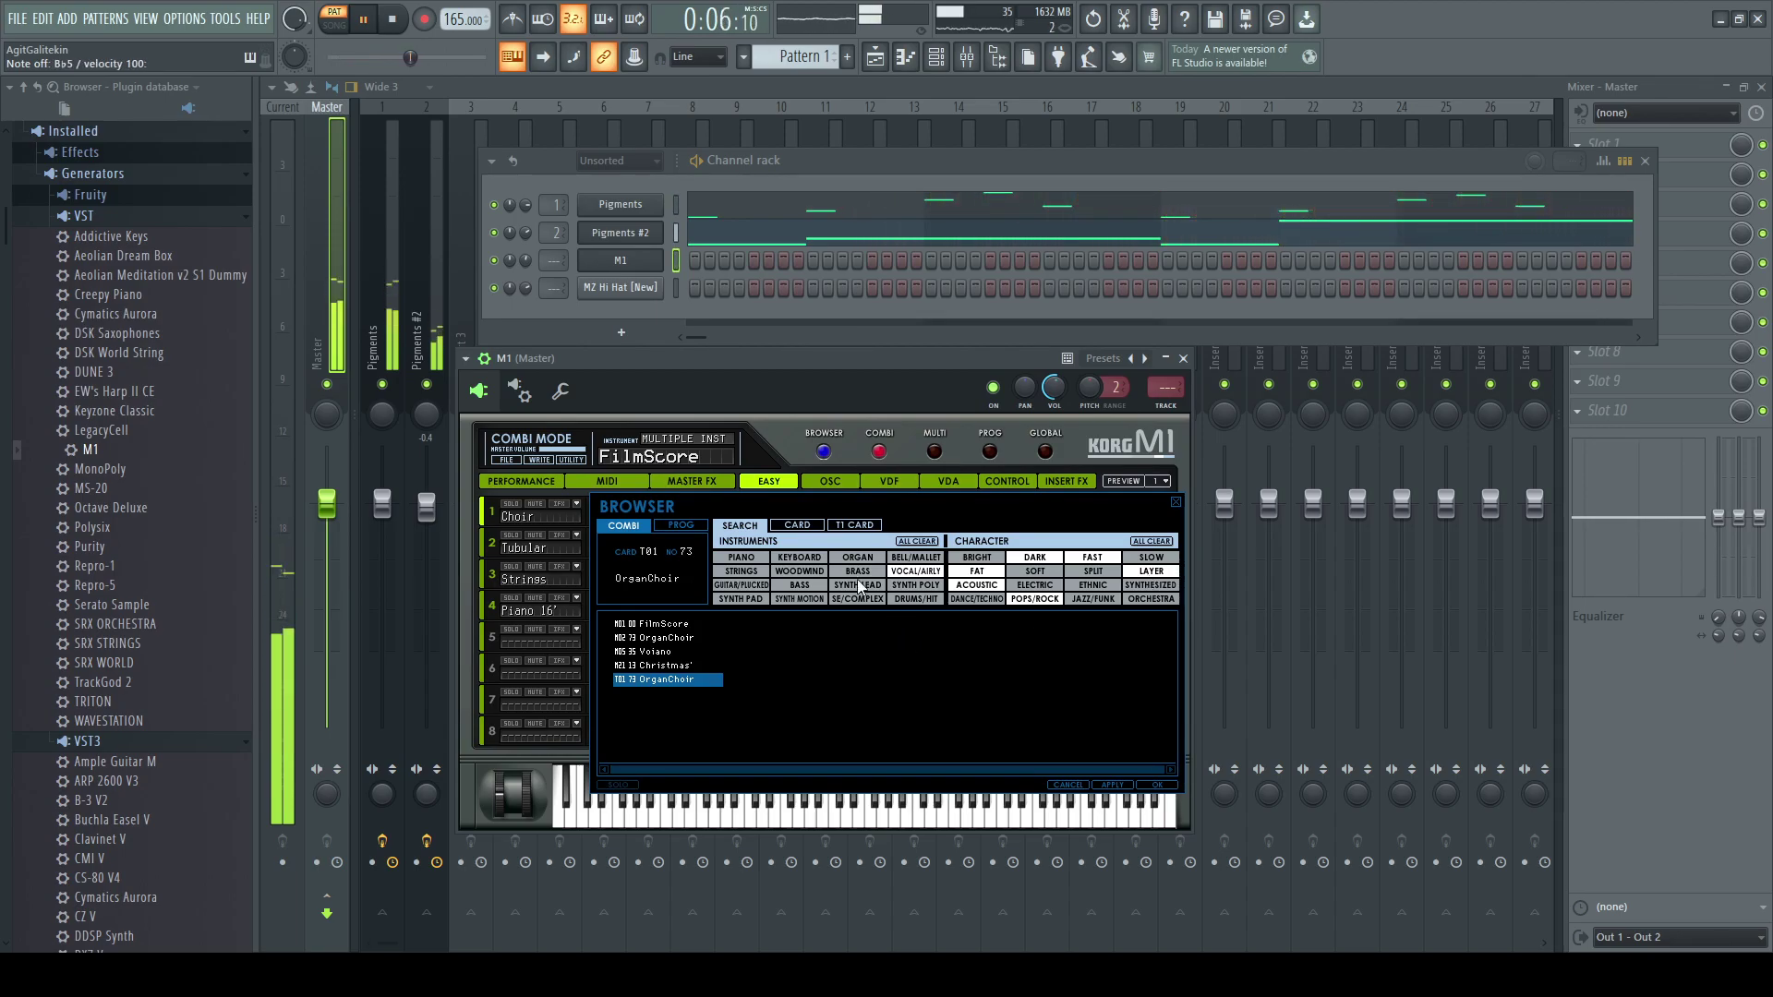
# - Remove the Pops/Rock character filter in the M1 browser, try the Voices combi and close the synth
pyautogui.click(1045, 597)
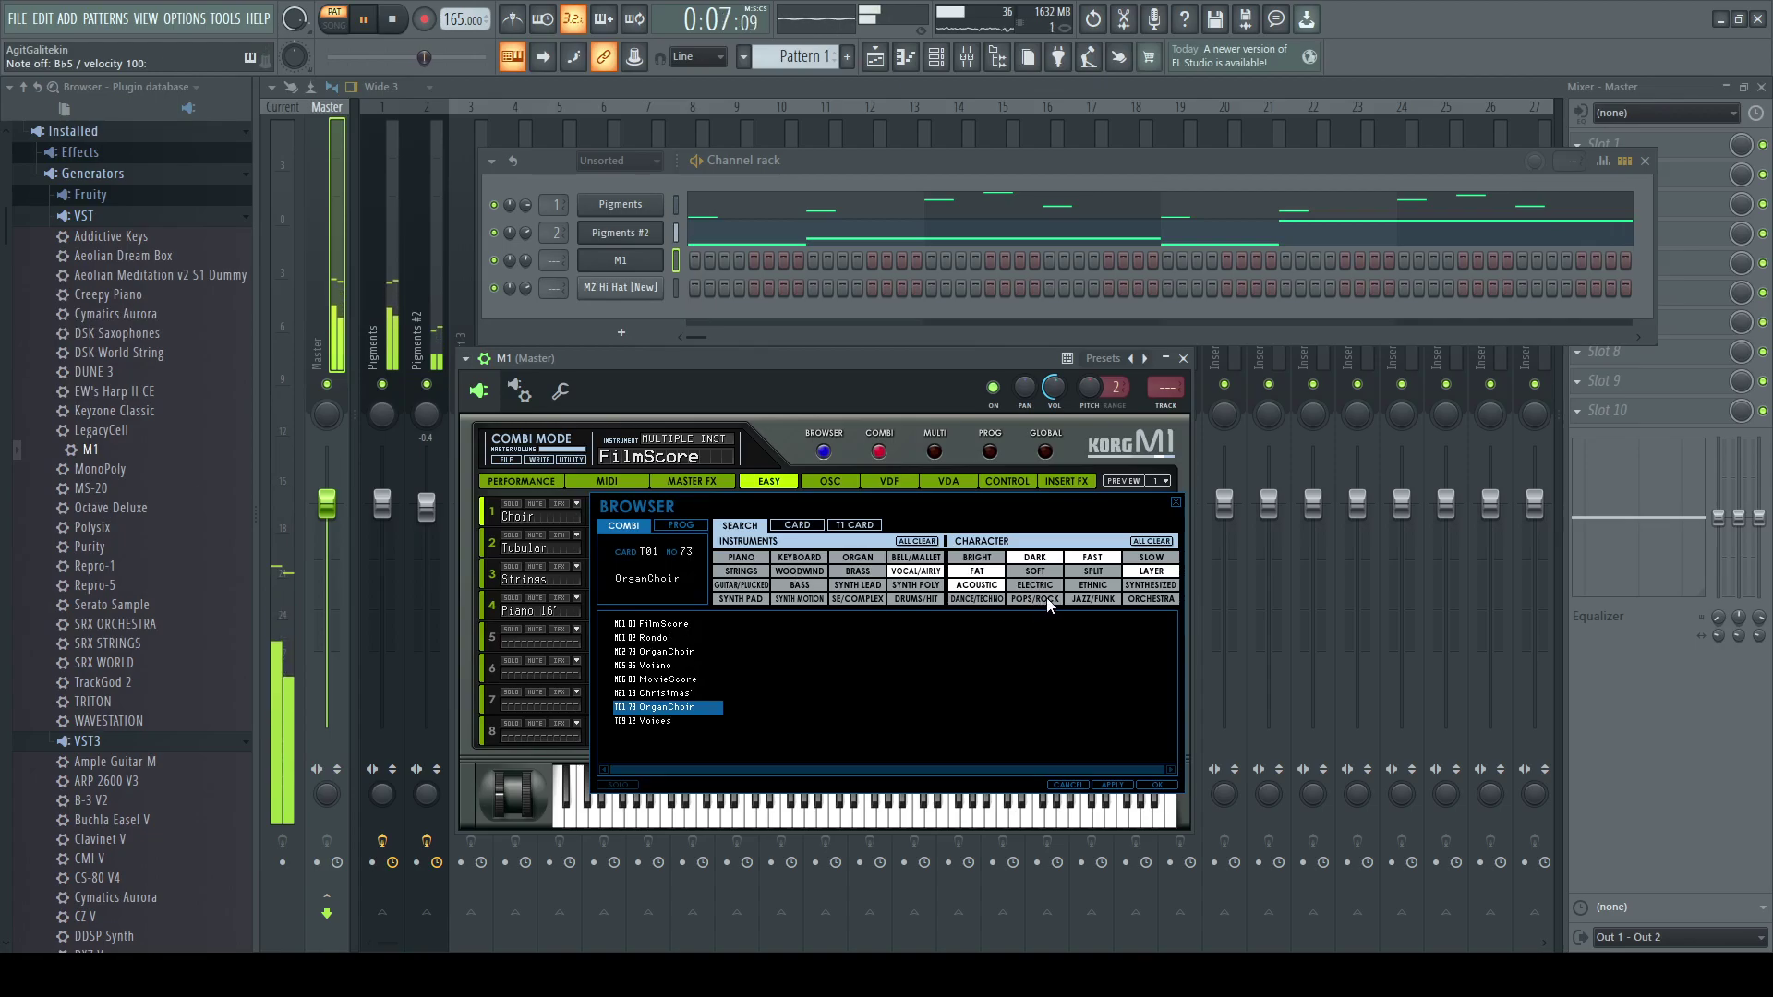
pyautogui.click(637, 721)
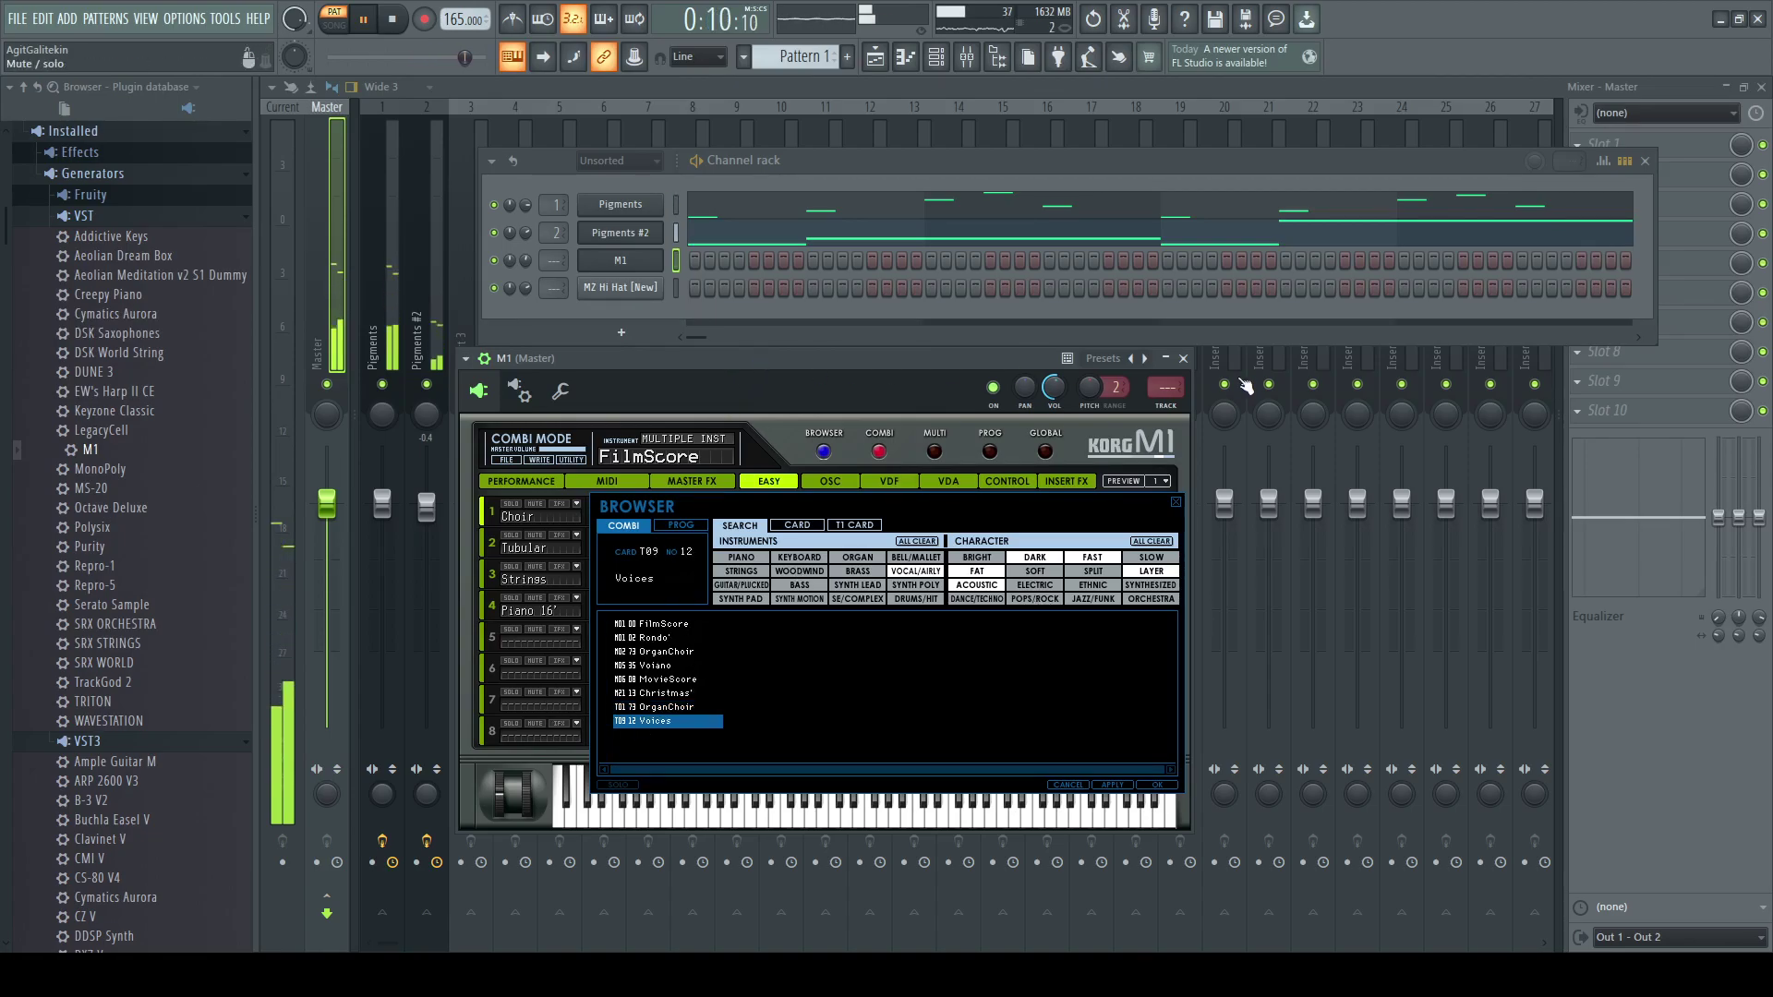
pyautogui.click(1183, 358)
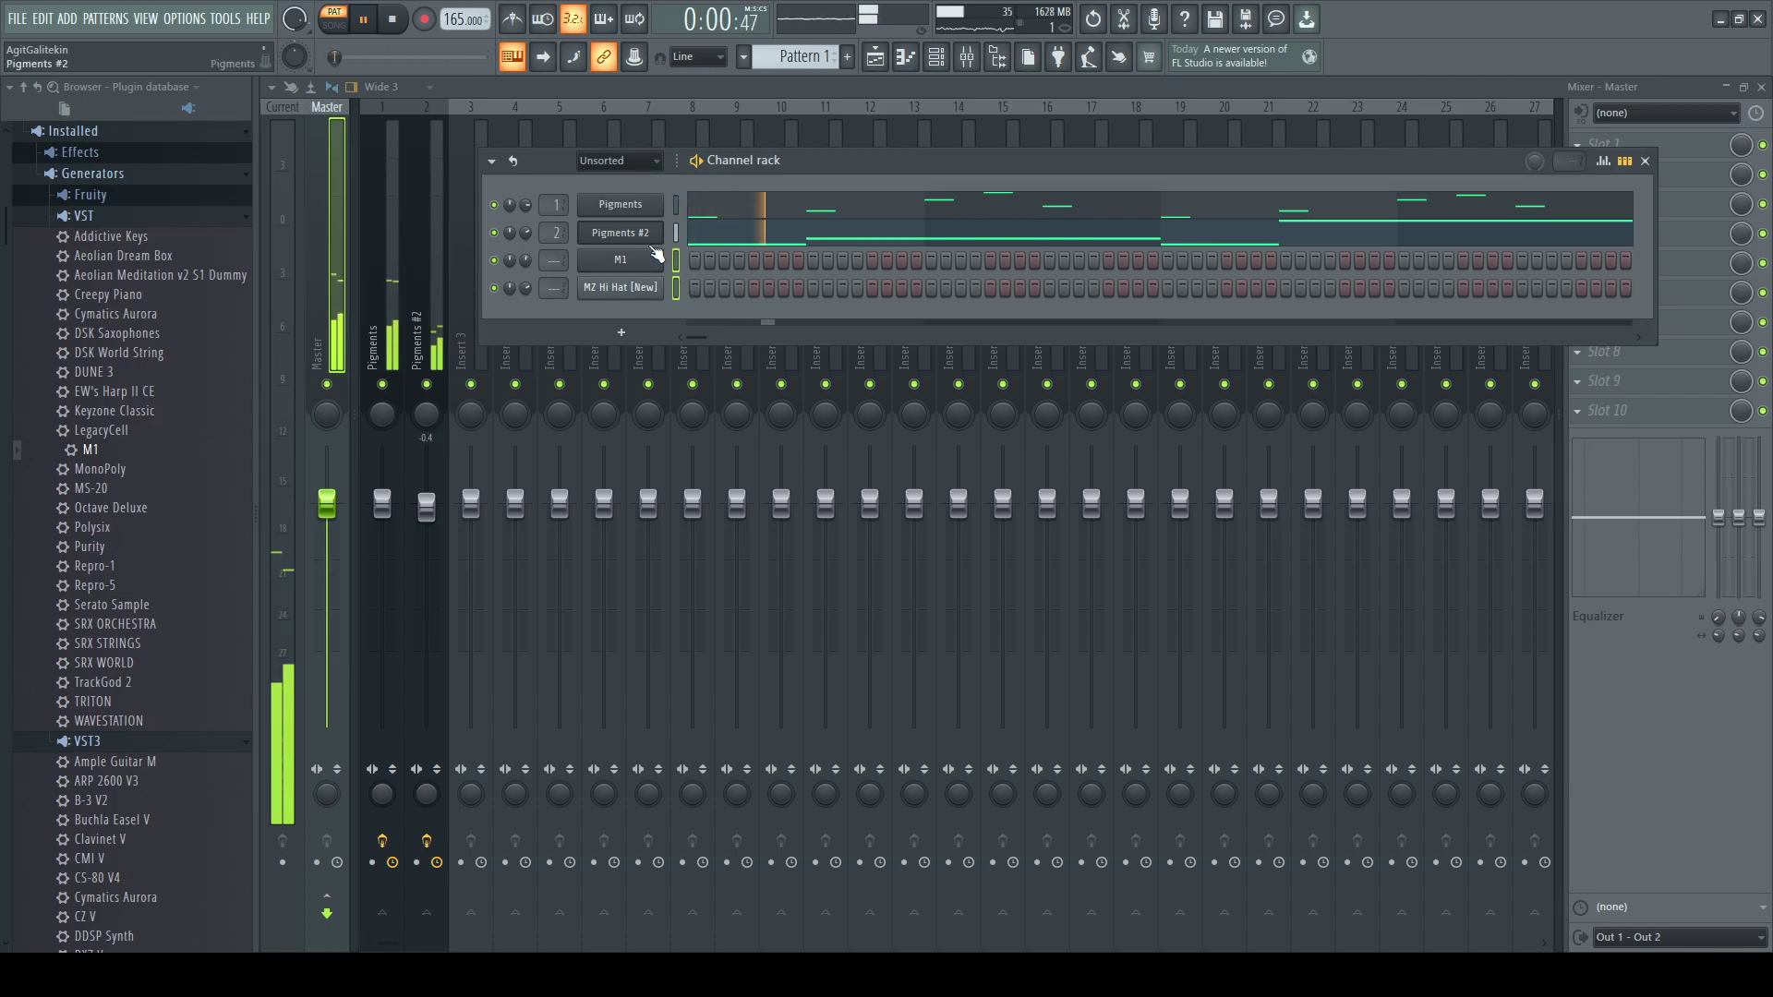
# - Clear out the M1 channel and load the TRITON synth as the third channel below Pigments #2
pyautogui.hotkey('alt', 'Delete')
pyautogui.click(616, 164)
pyautogui.click(624, 181)
pyautogui.scroll(-2, 197, 635)
pyautogui.moveTo(99, 586); pyautogui.dragTo(637, 263)
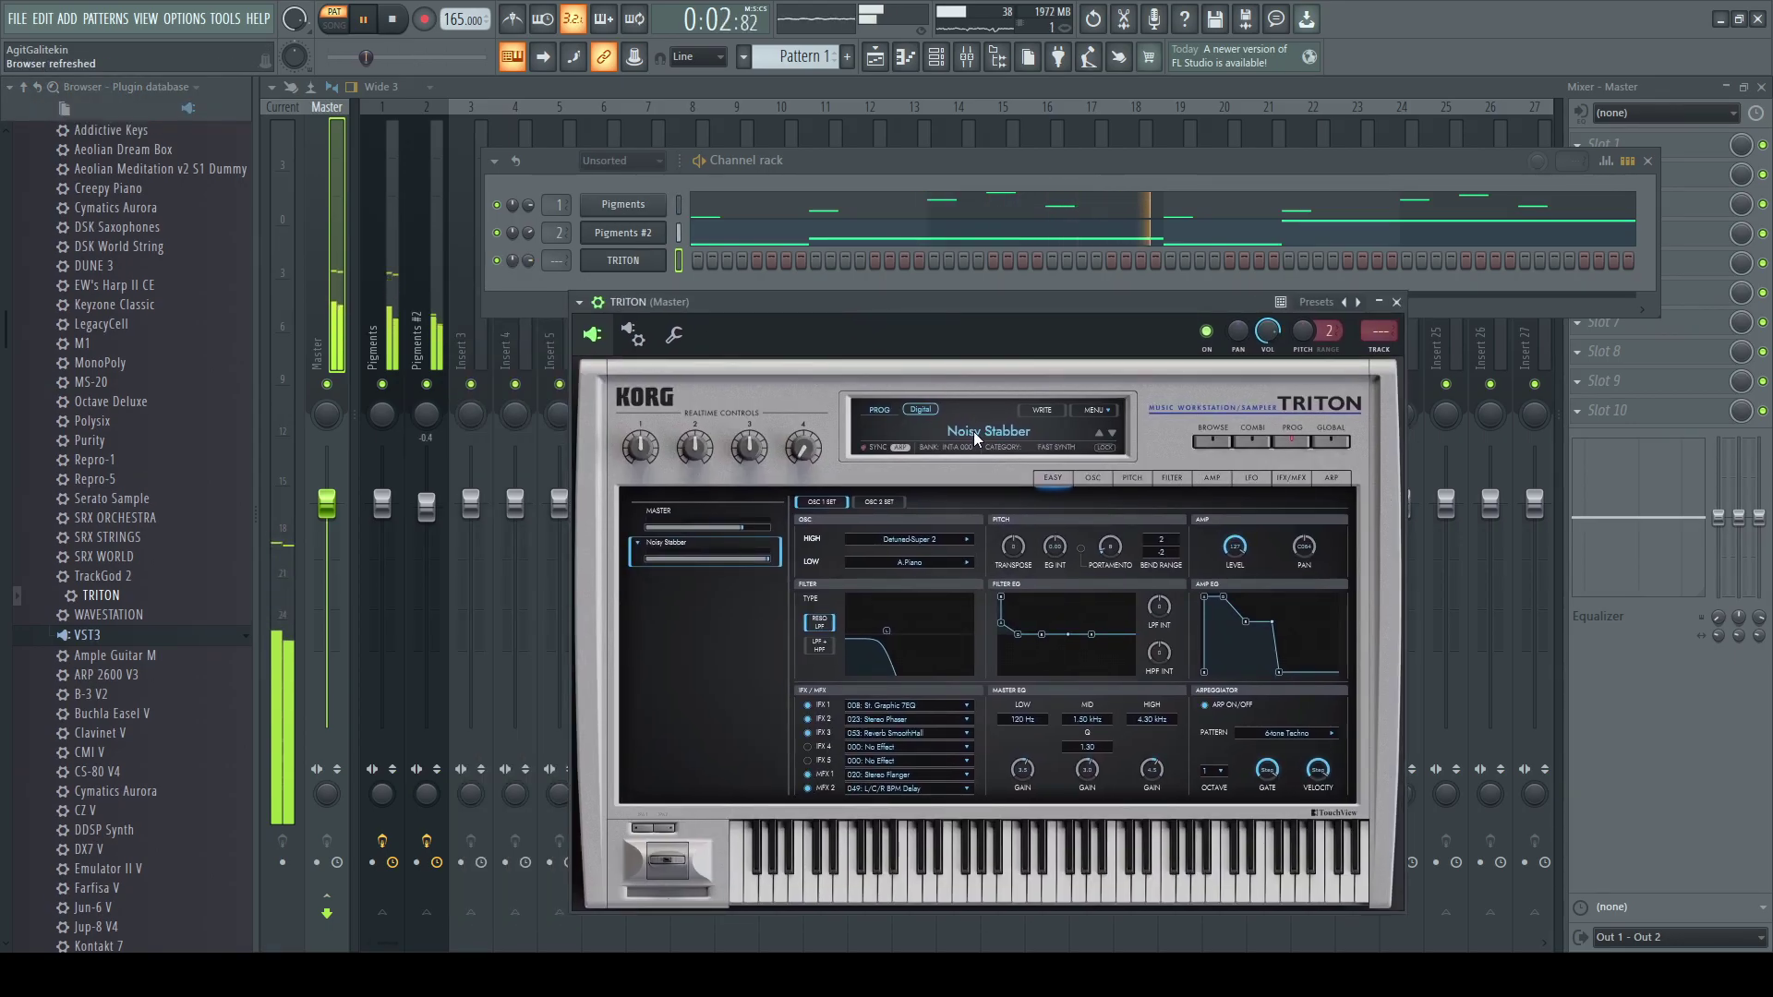
# - Filter TRITON's program browser to the Fast Synth category and audition Ana Brass/Lead, Cosmic Furnace and Digital PolySix against the pattern
pyautogui.click(973, 430)
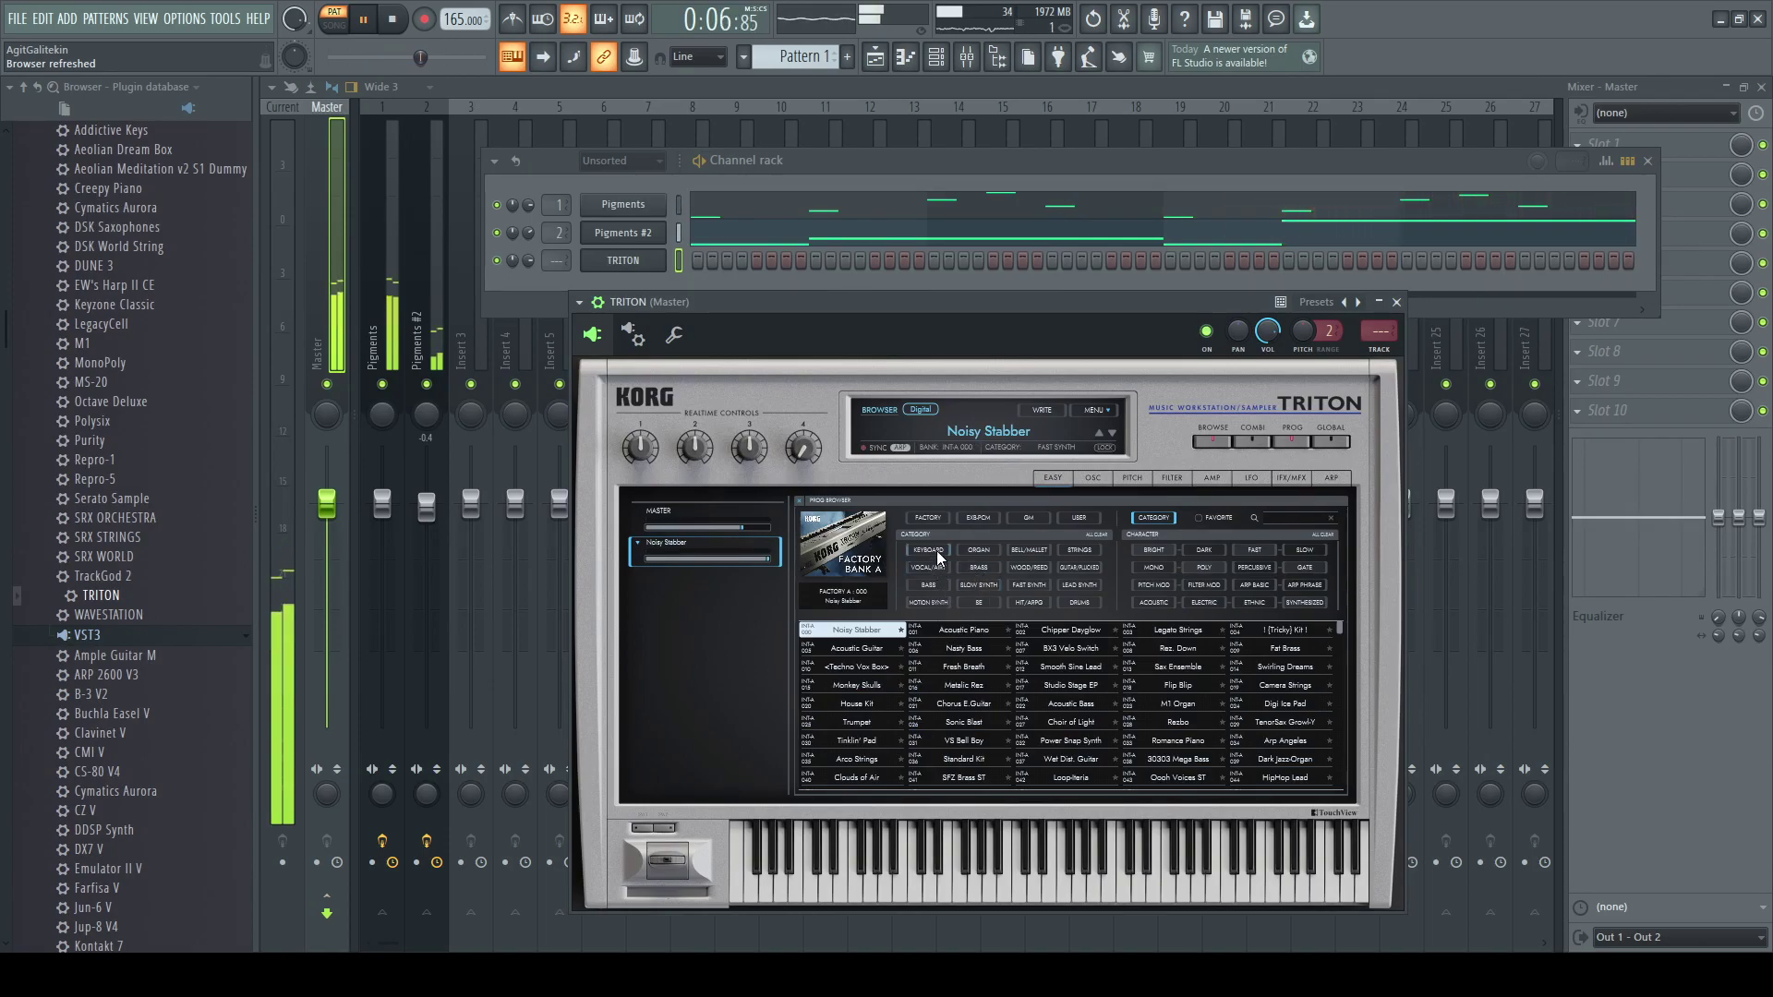
pyautogui.click(1040, 580)
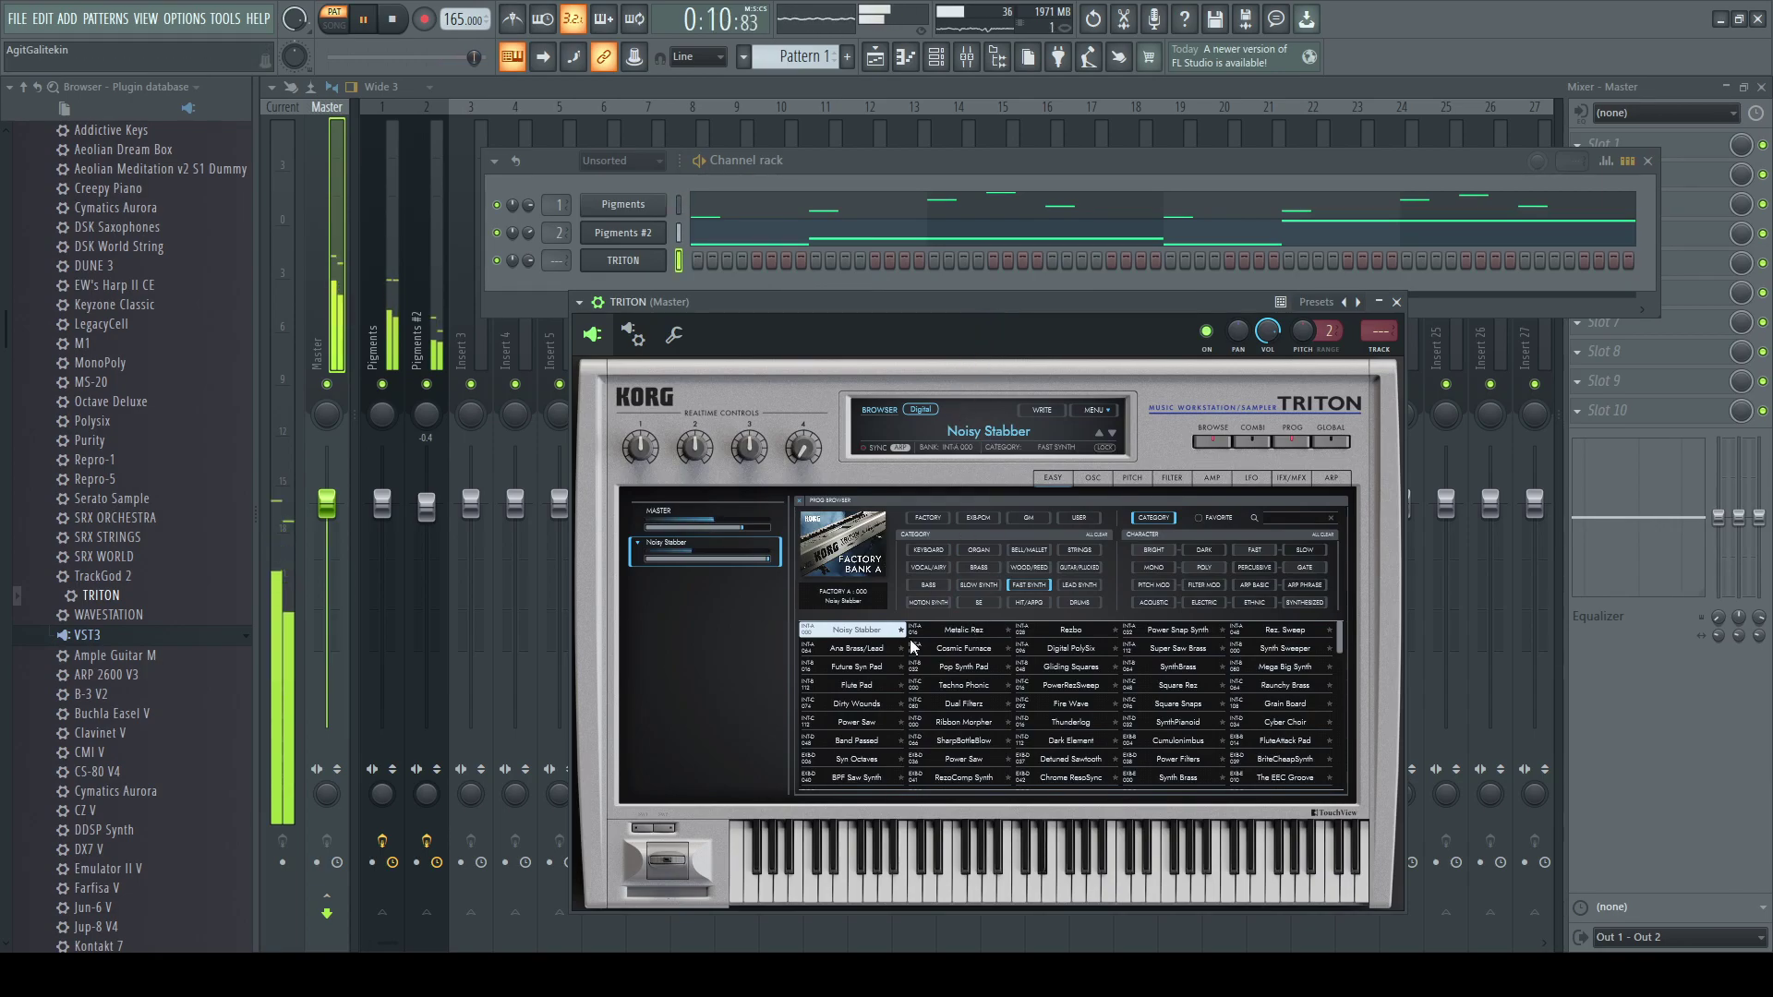
pyautogui.click(883, 646)
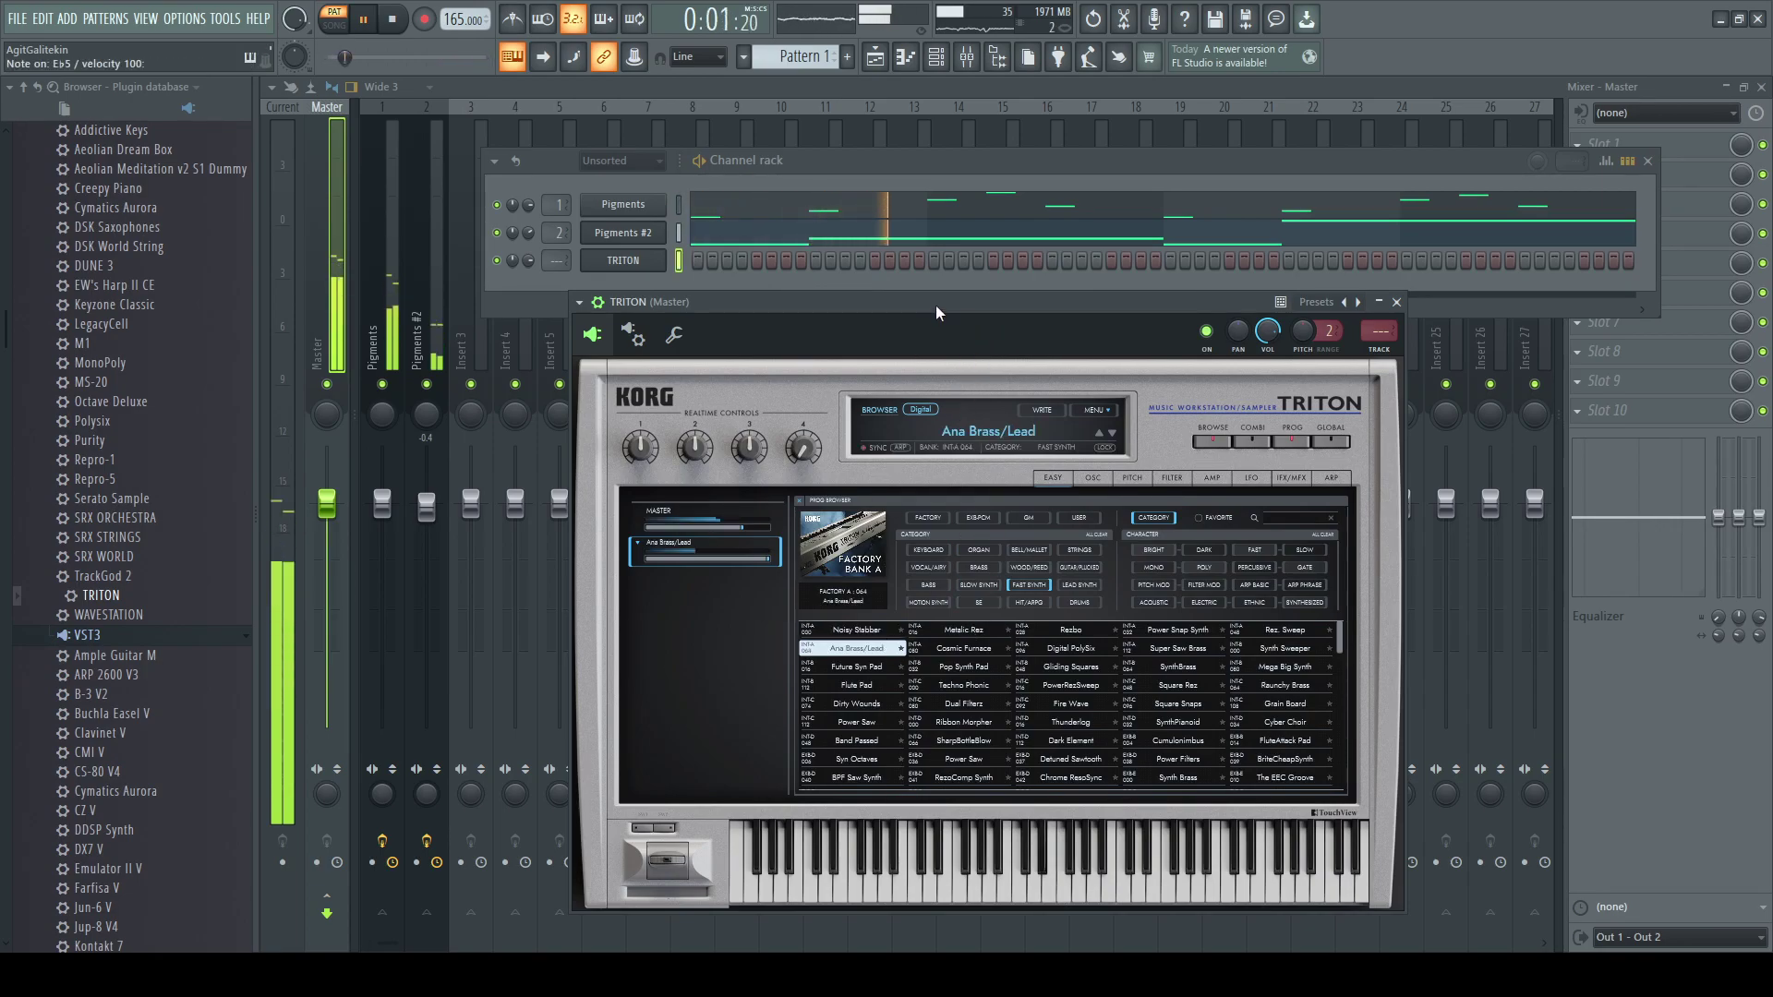
pyautogui.click(961, 648)
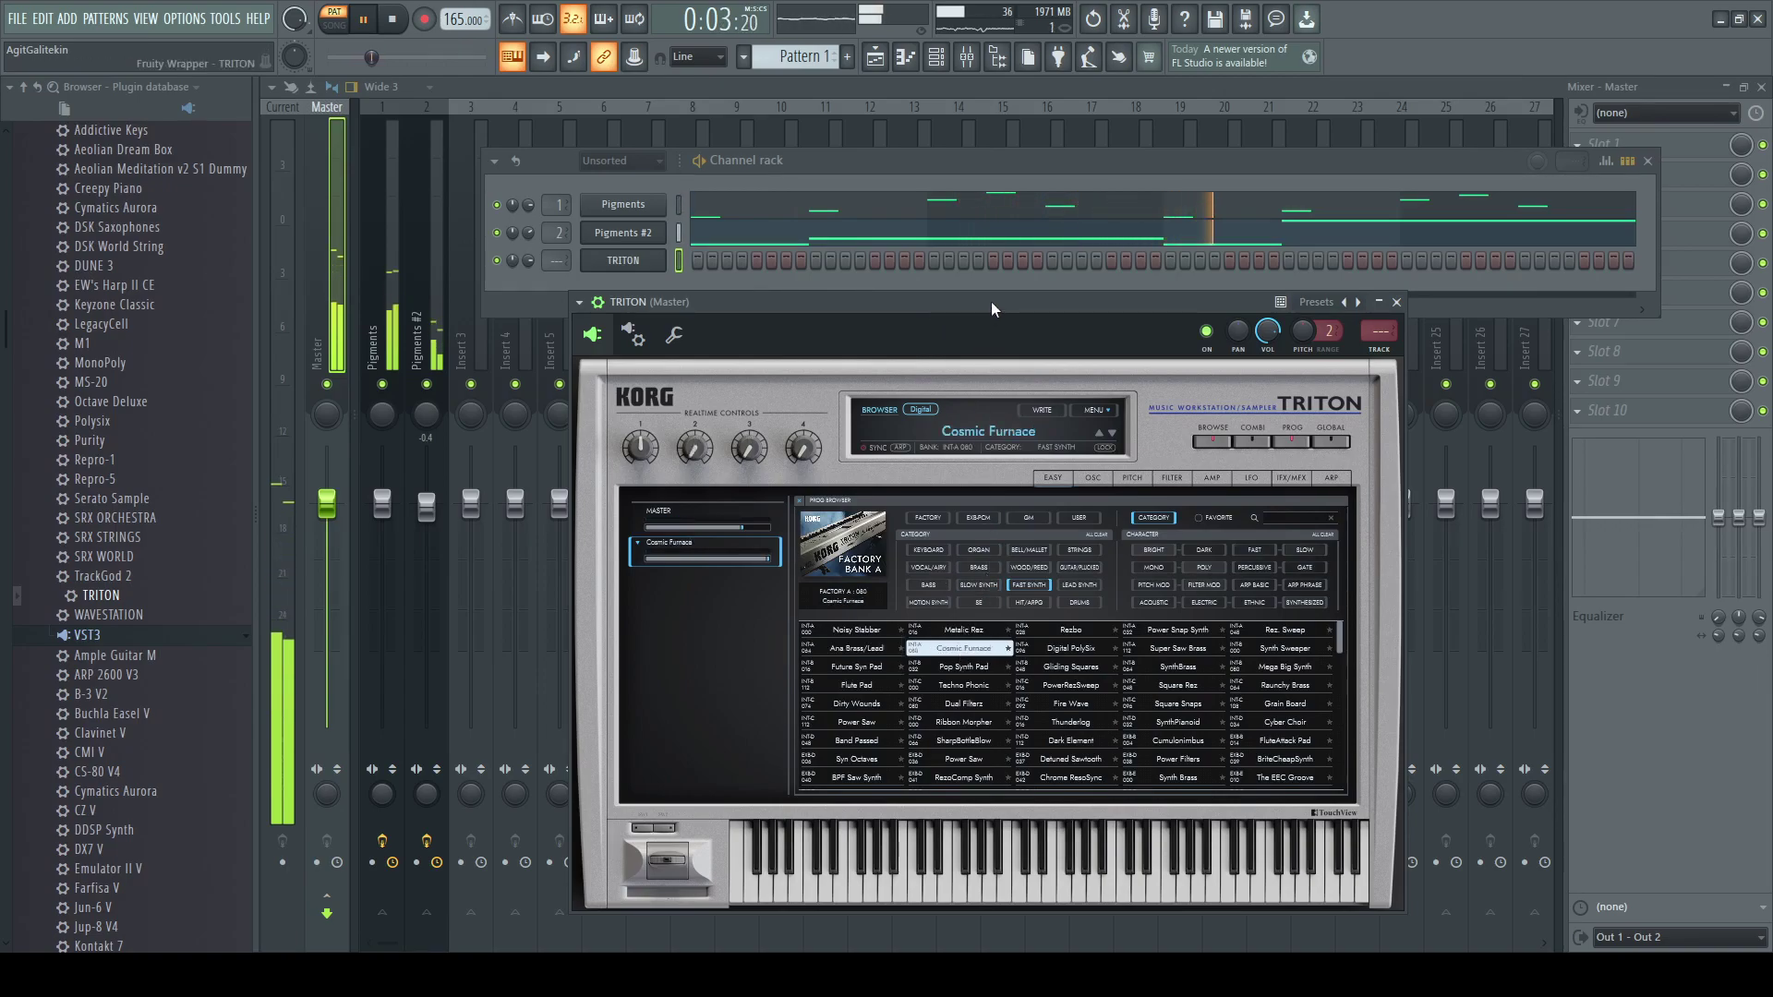
pyautogui.click(1100, 432)
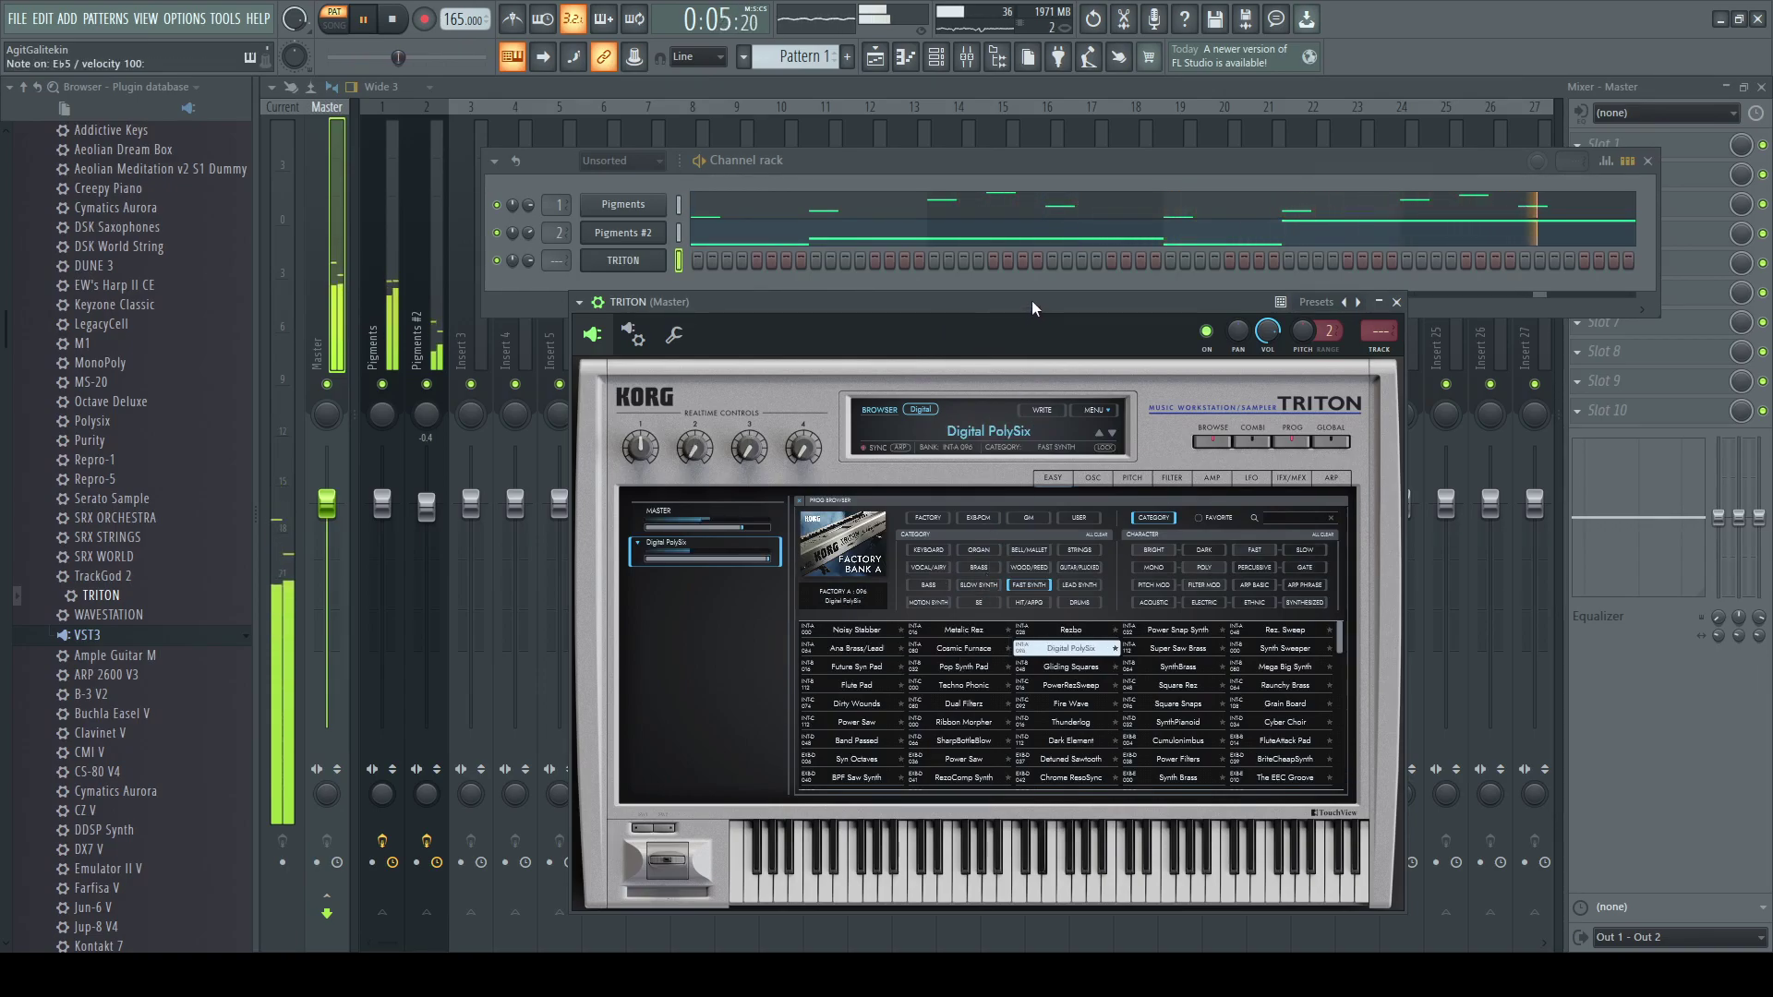
# - Step onward through the TRITON programs, trying Clav, Goa Lover and AnalogStrings1&2 over the looping melody
pyautogui.click(1100, 430)
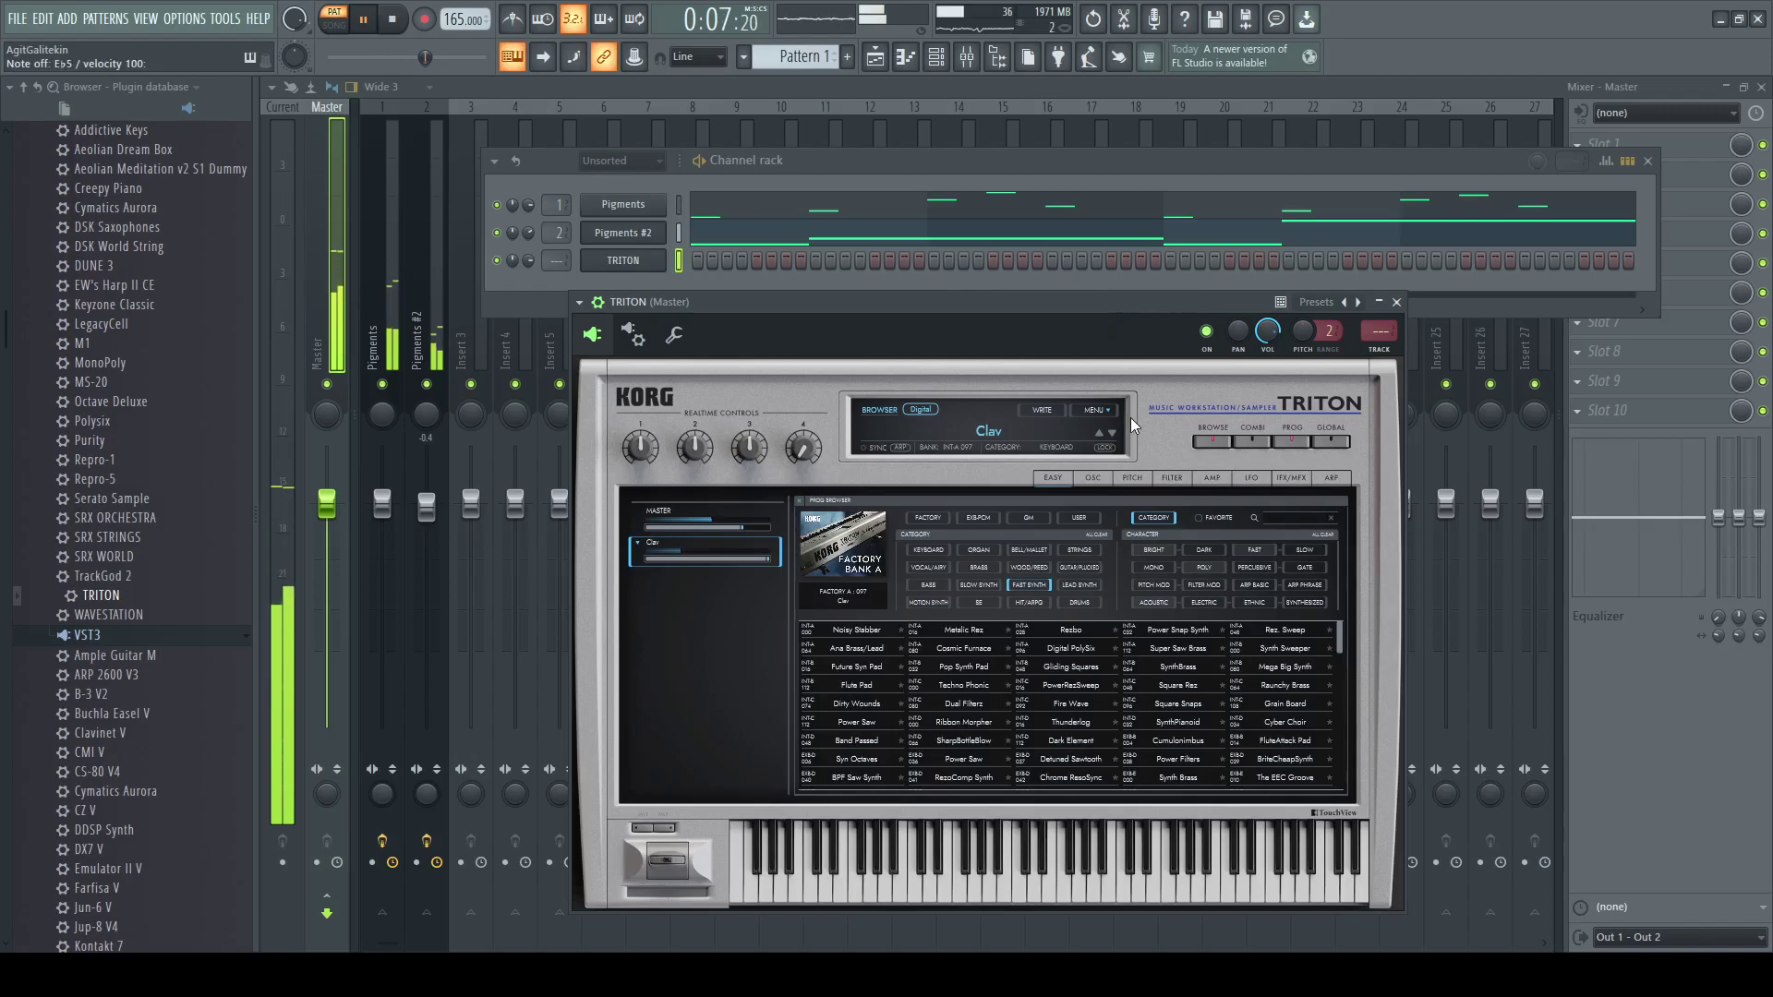
pyautogui.click(1111, 433)
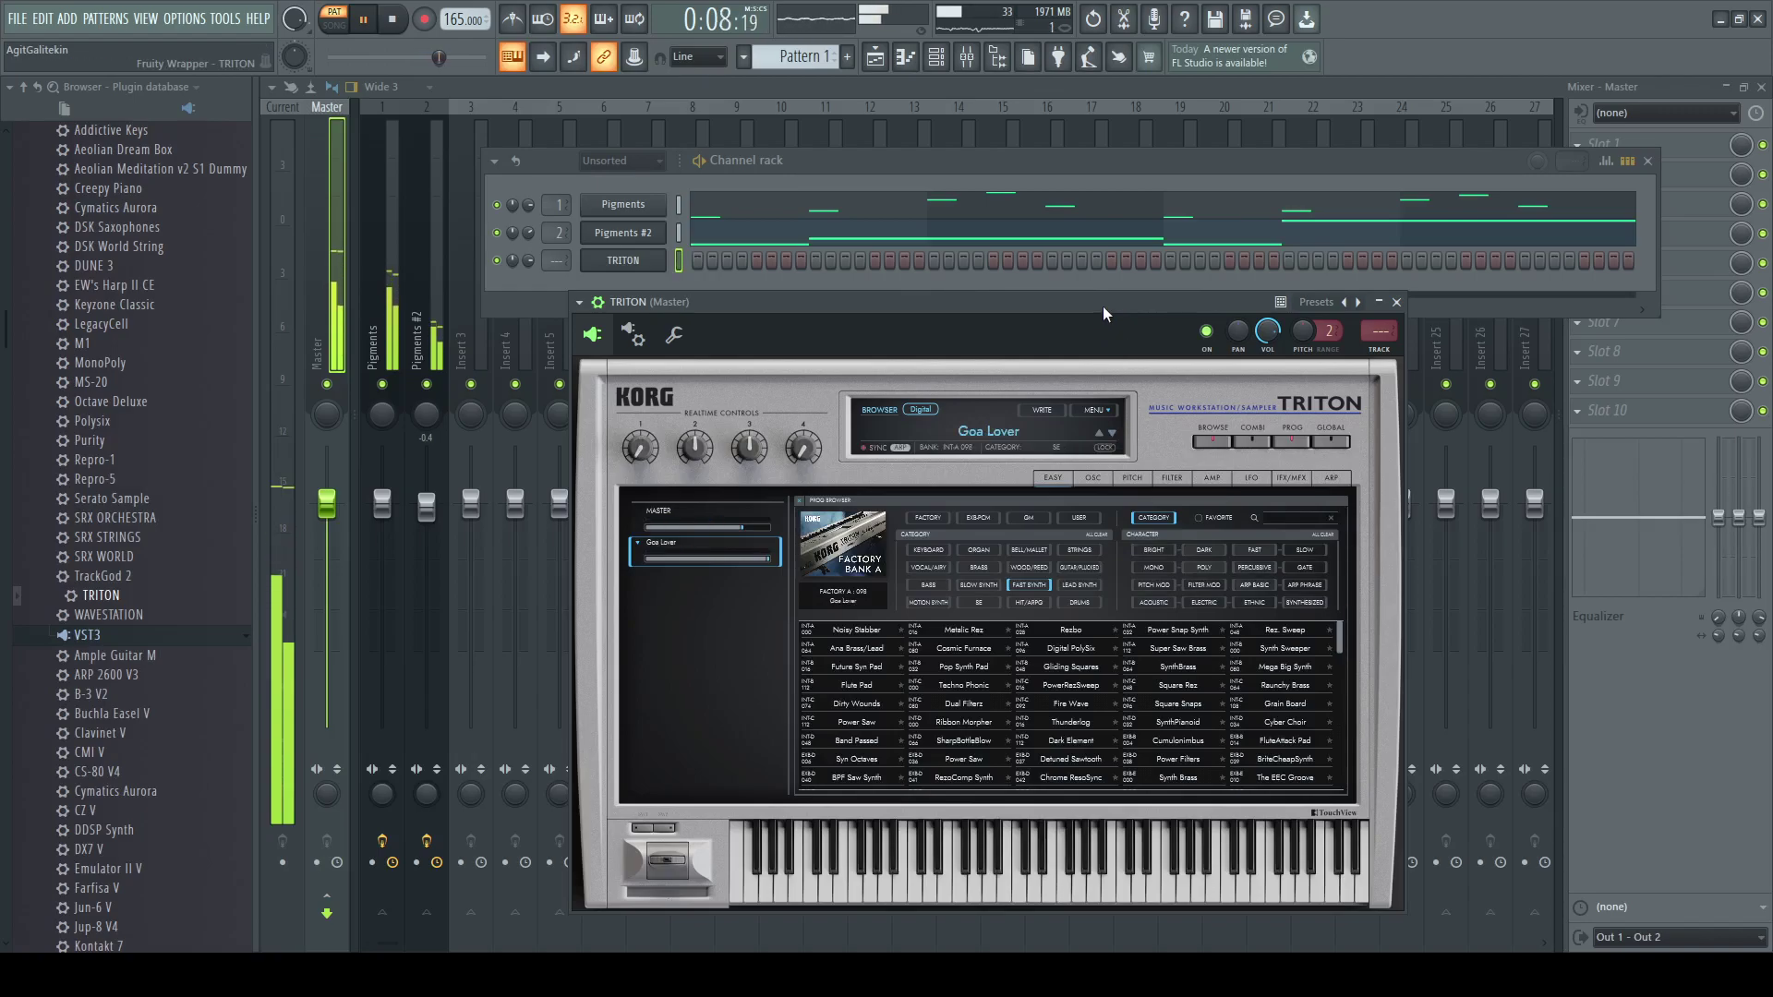
pyautogui.click(1111, 434)
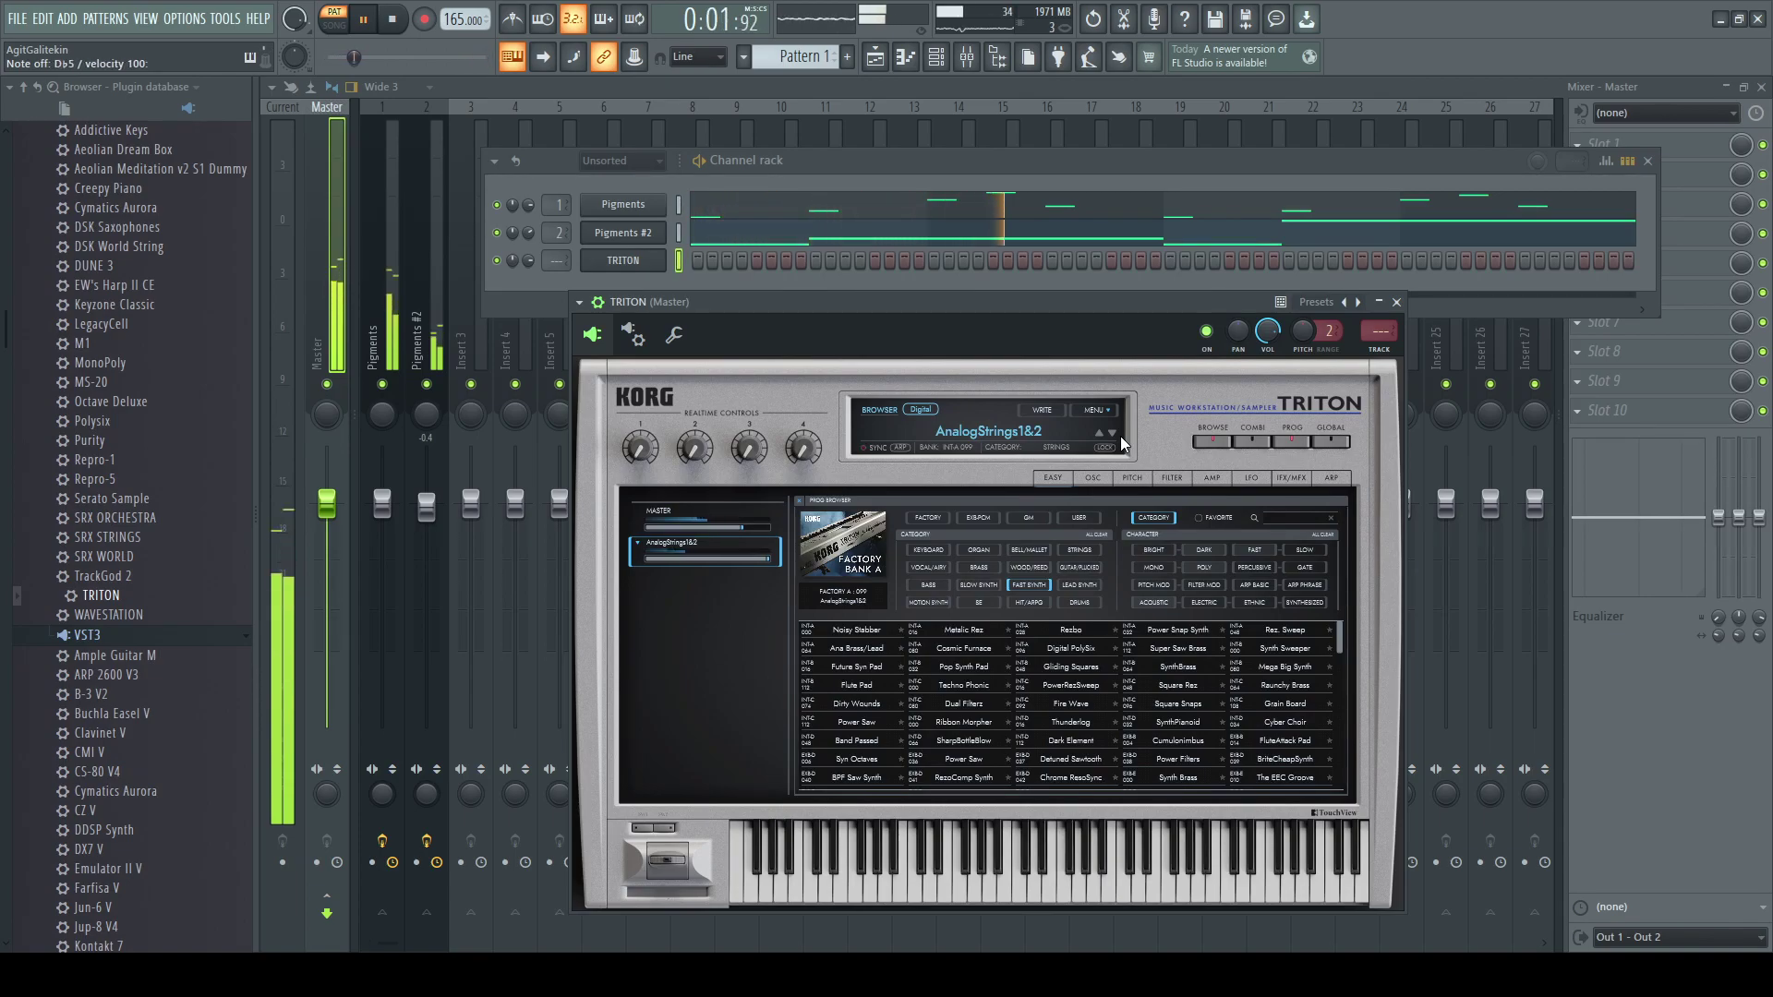
# - Test AnalogStrings1&2 by playing notes over the pattern, stopping and restarting playback several times
pyautogui.press('space')
pyautogui.press('space')
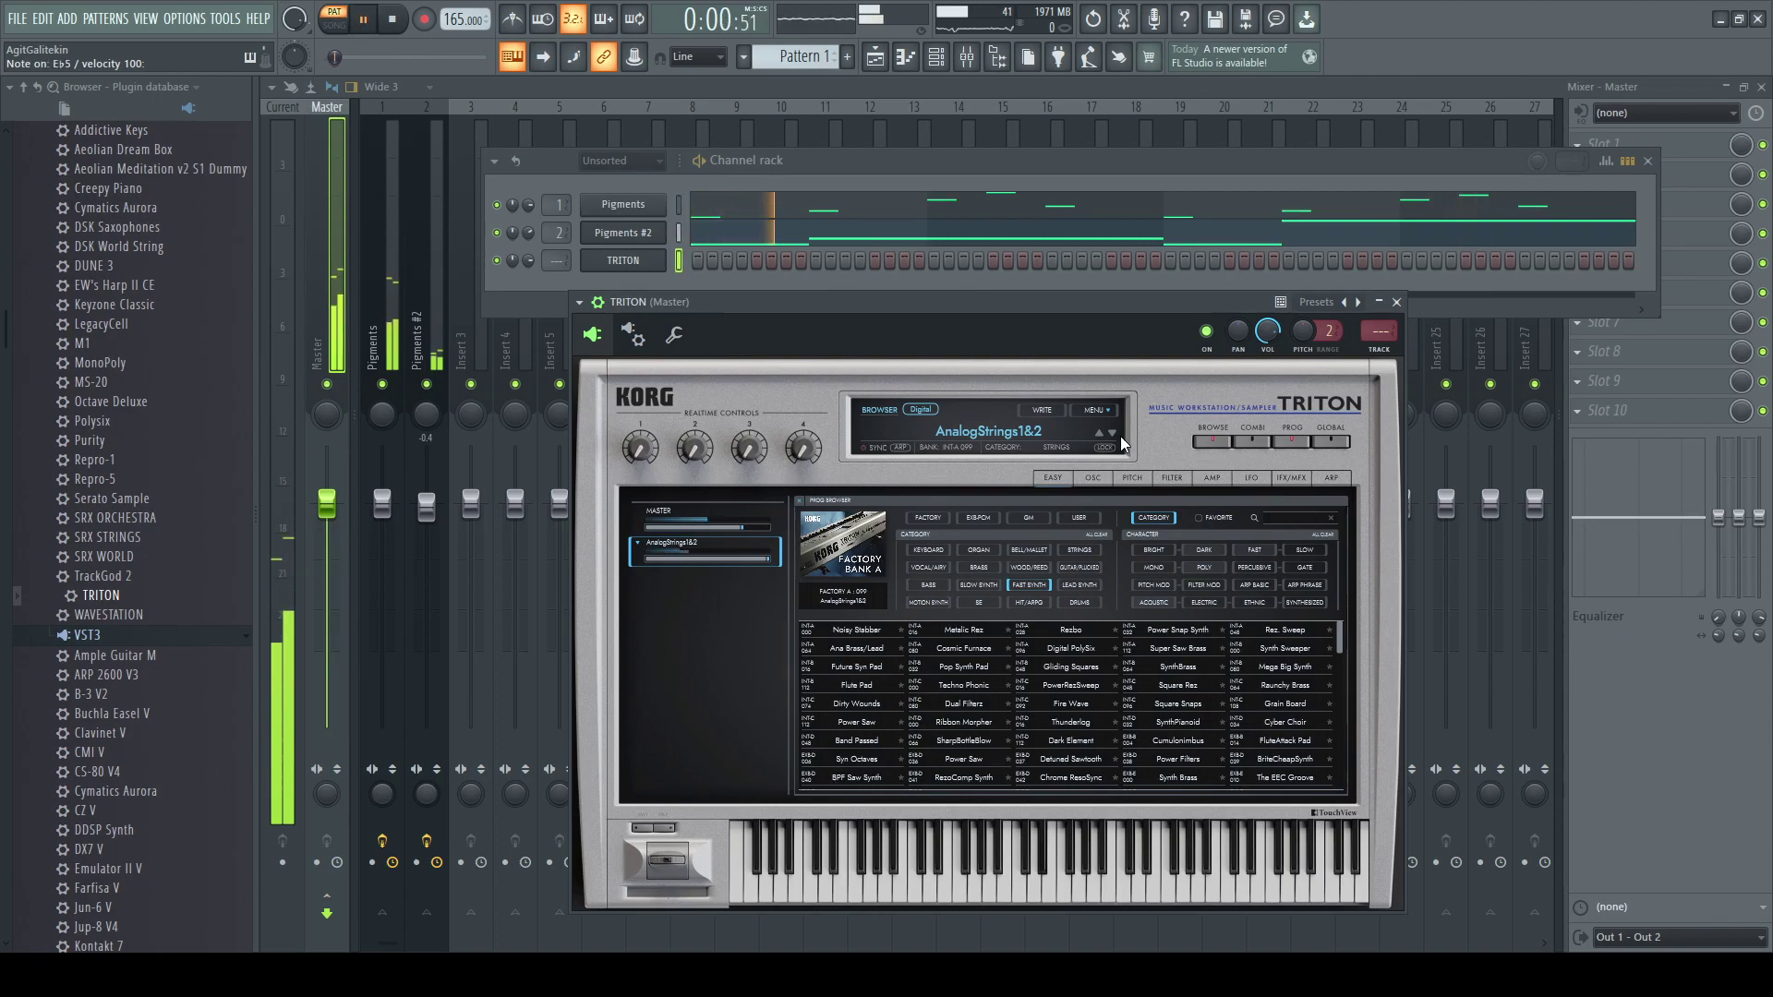
pyautogui.press('space')
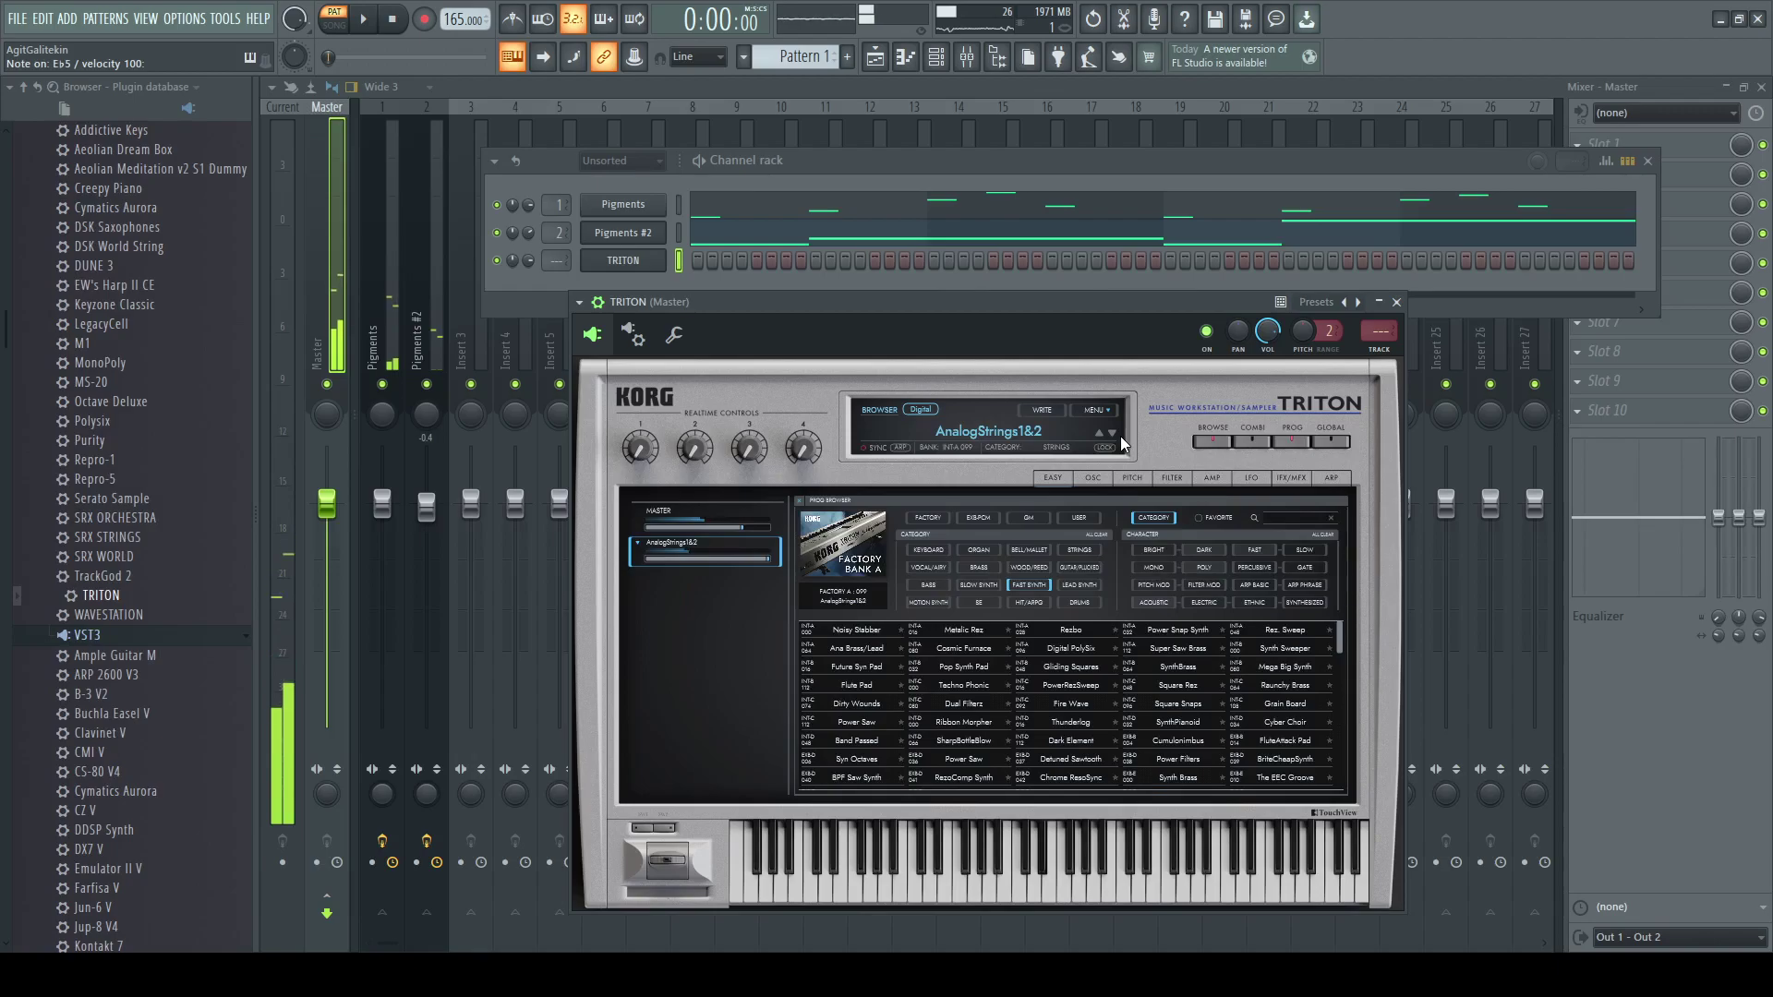
pyautogui.press('b')
pyautogui.press('d')
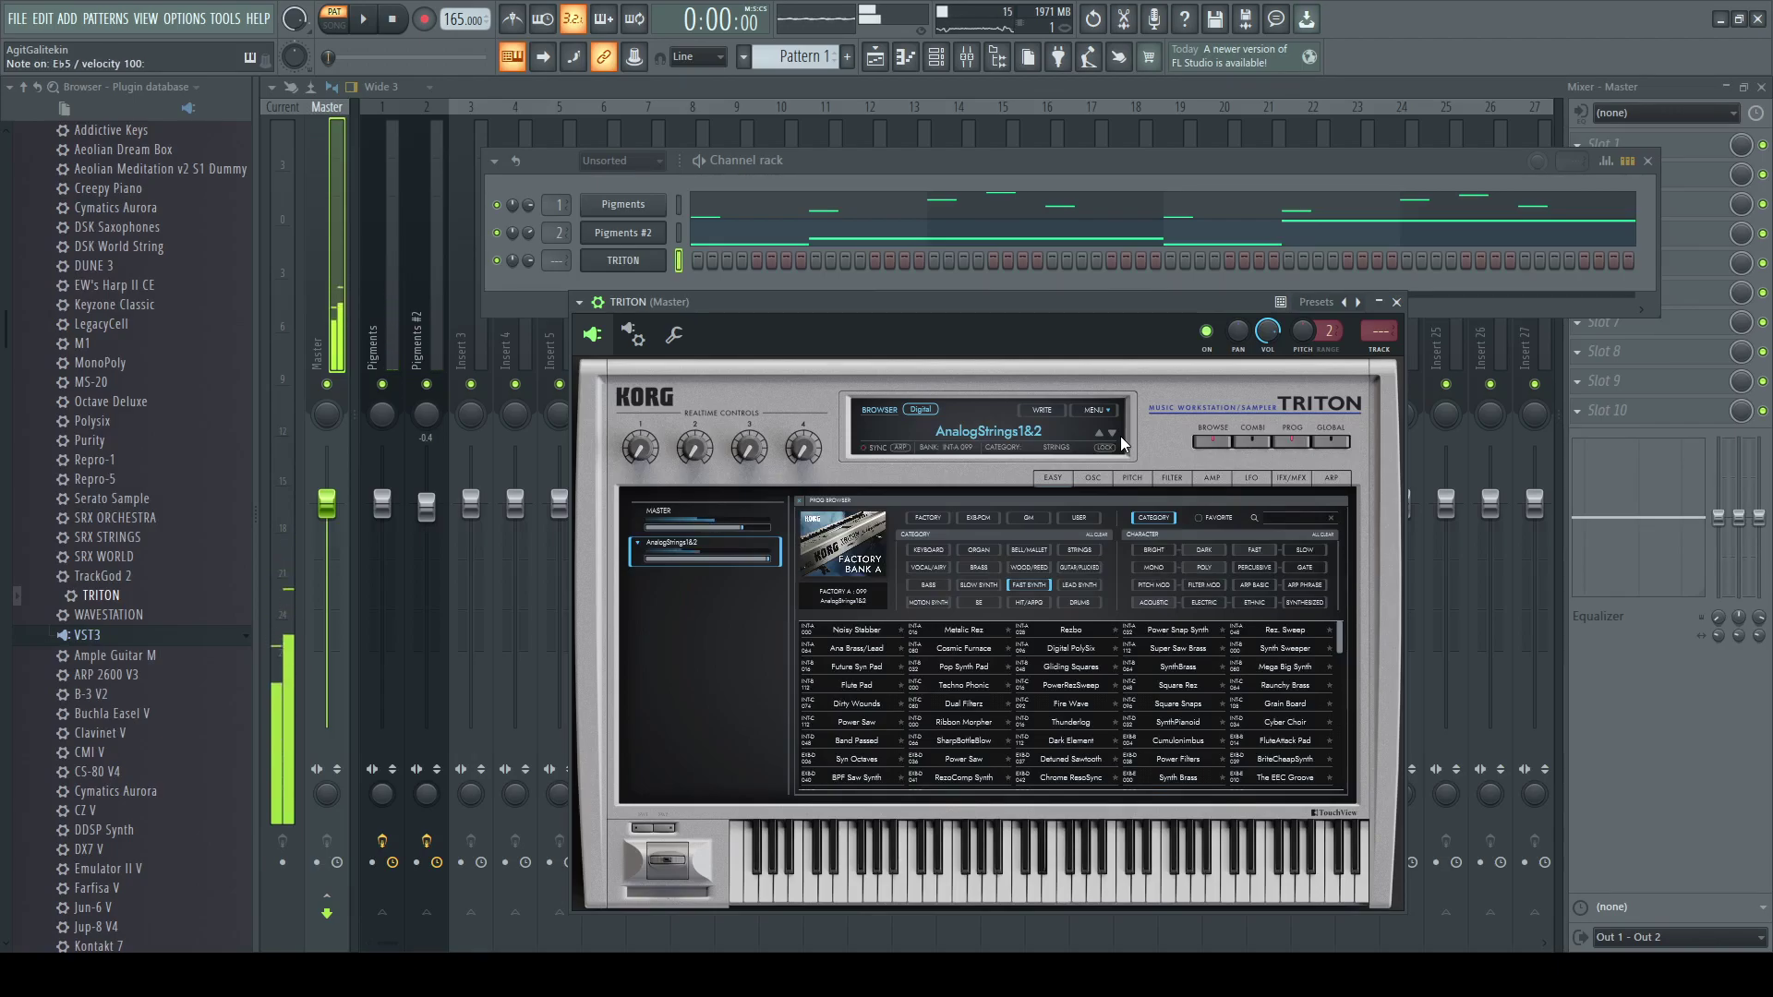
pyautogui.press('space')
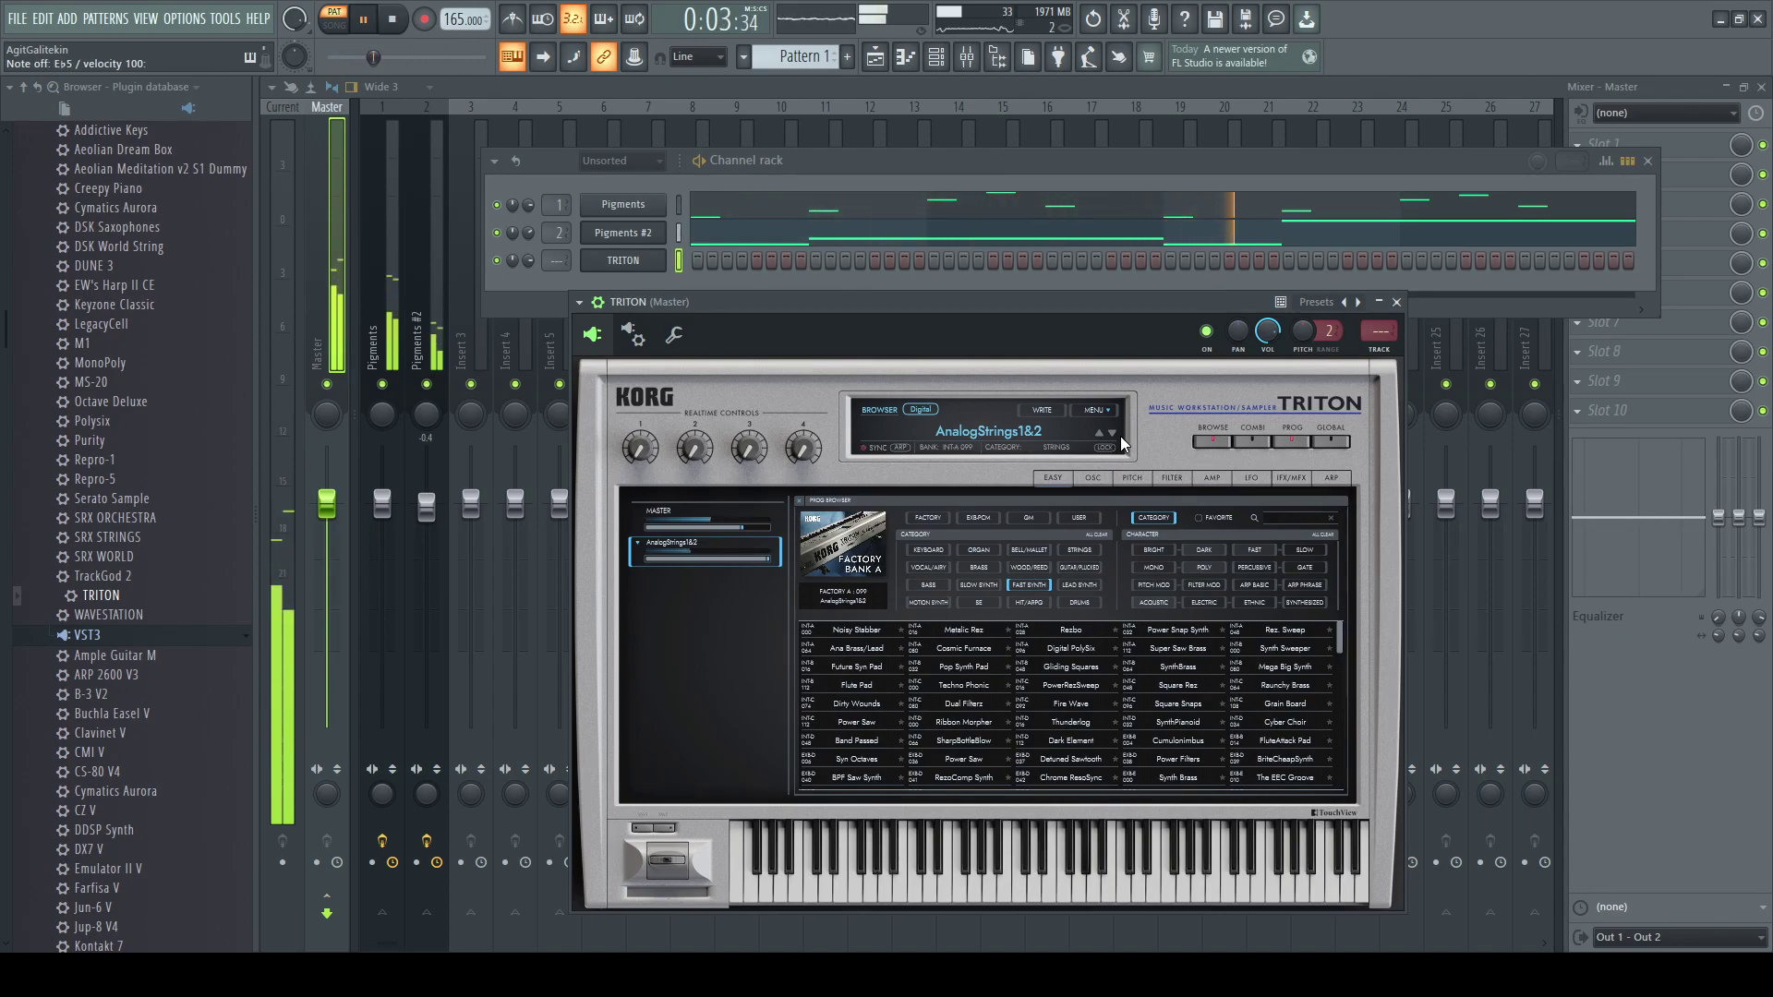
pyautogui.press('b')
pyautogui.press('g')
pyautogui.press('b')
pyautogui.press('space')
pyautogui.press('b')
pyautogui.press('d')
pyautogui.press('d')
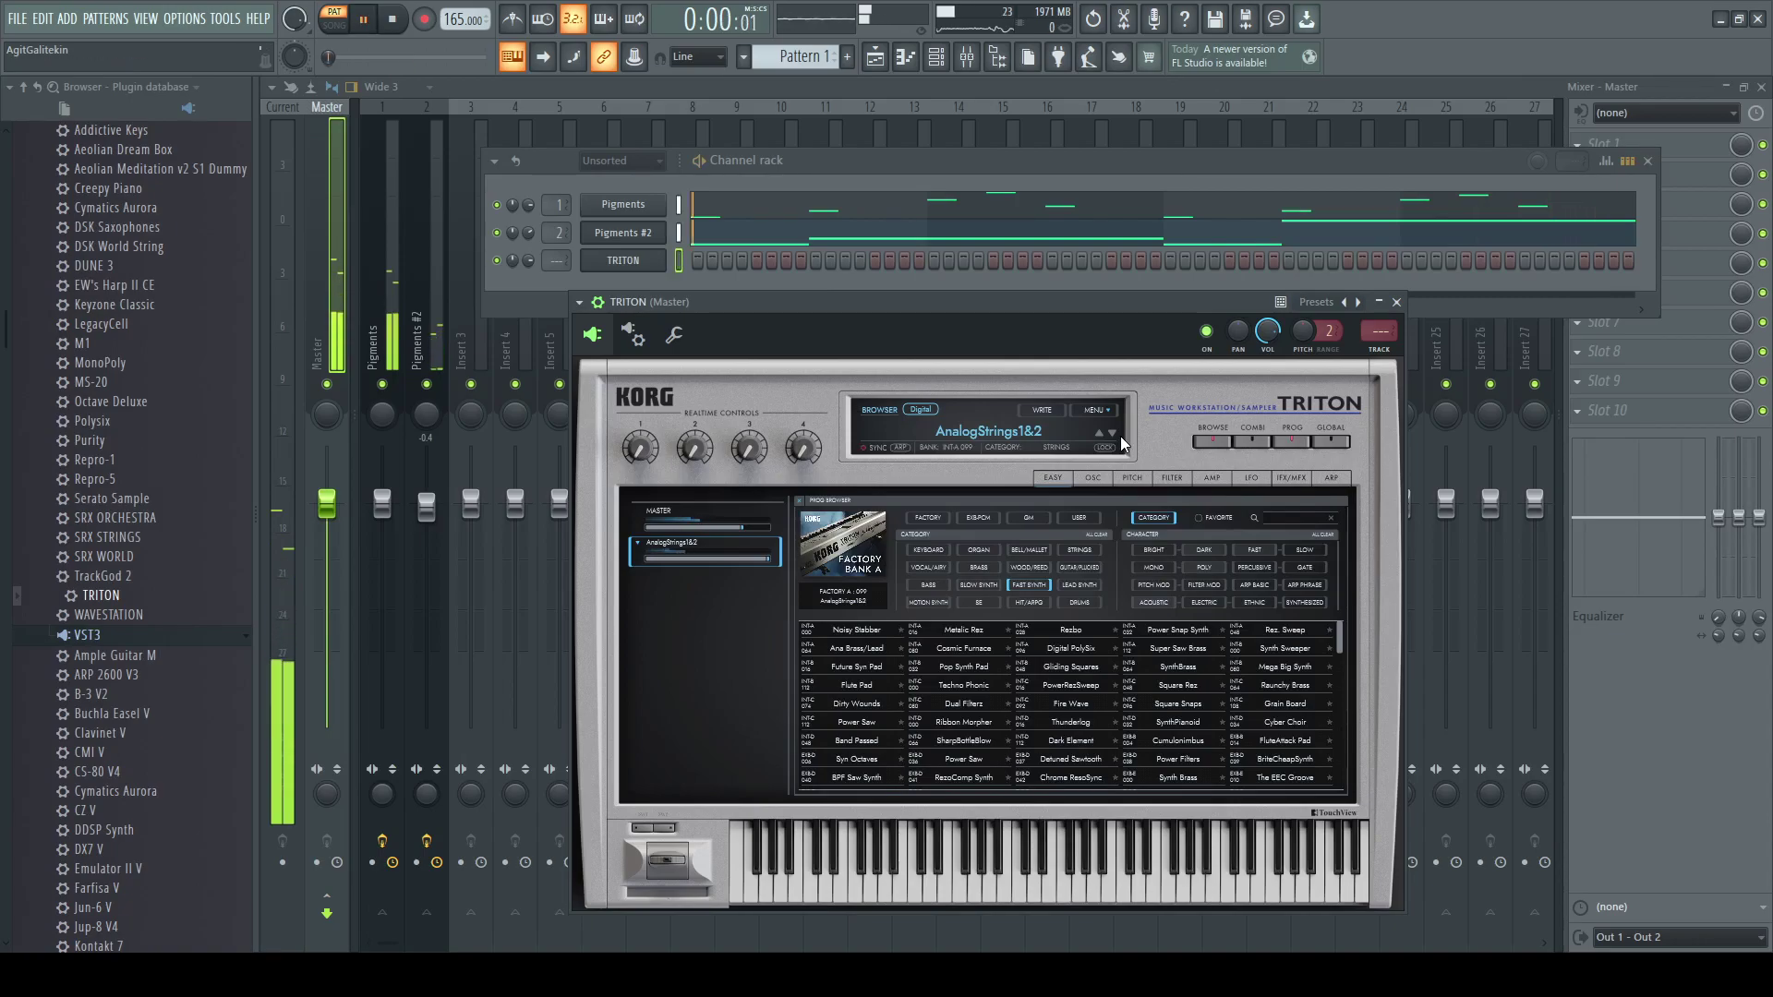
pyautogui.press('space')
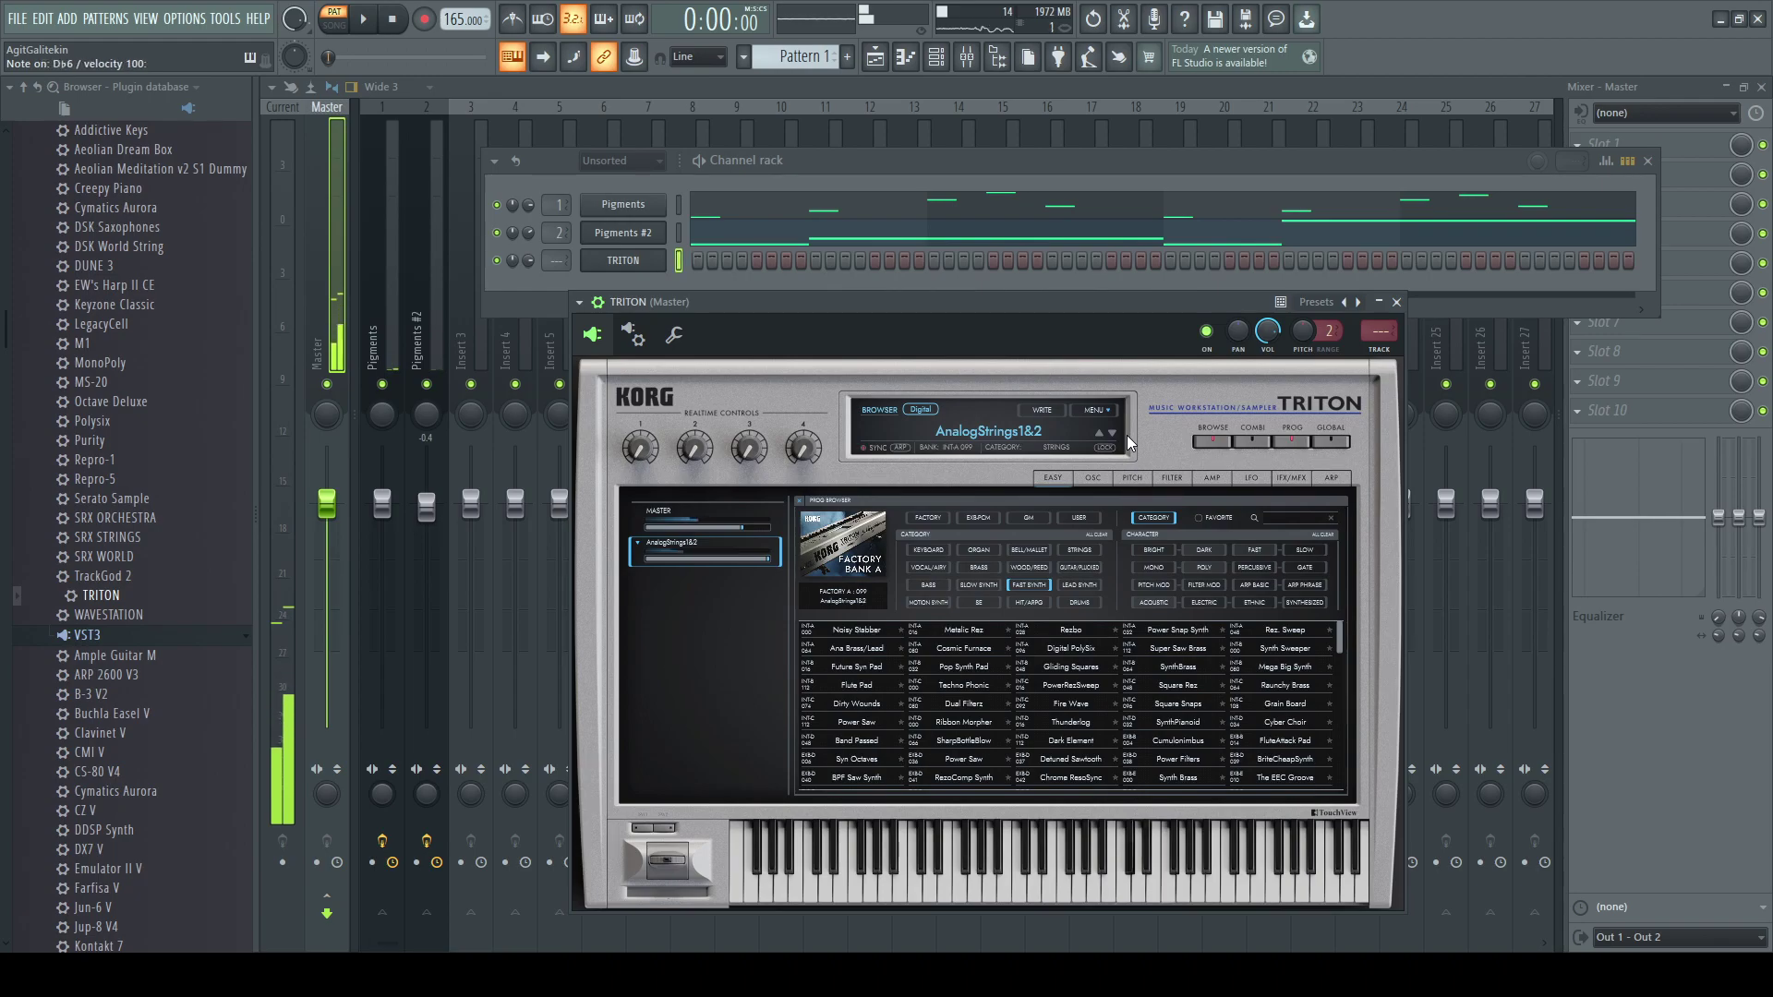
pyautogui.press('space')
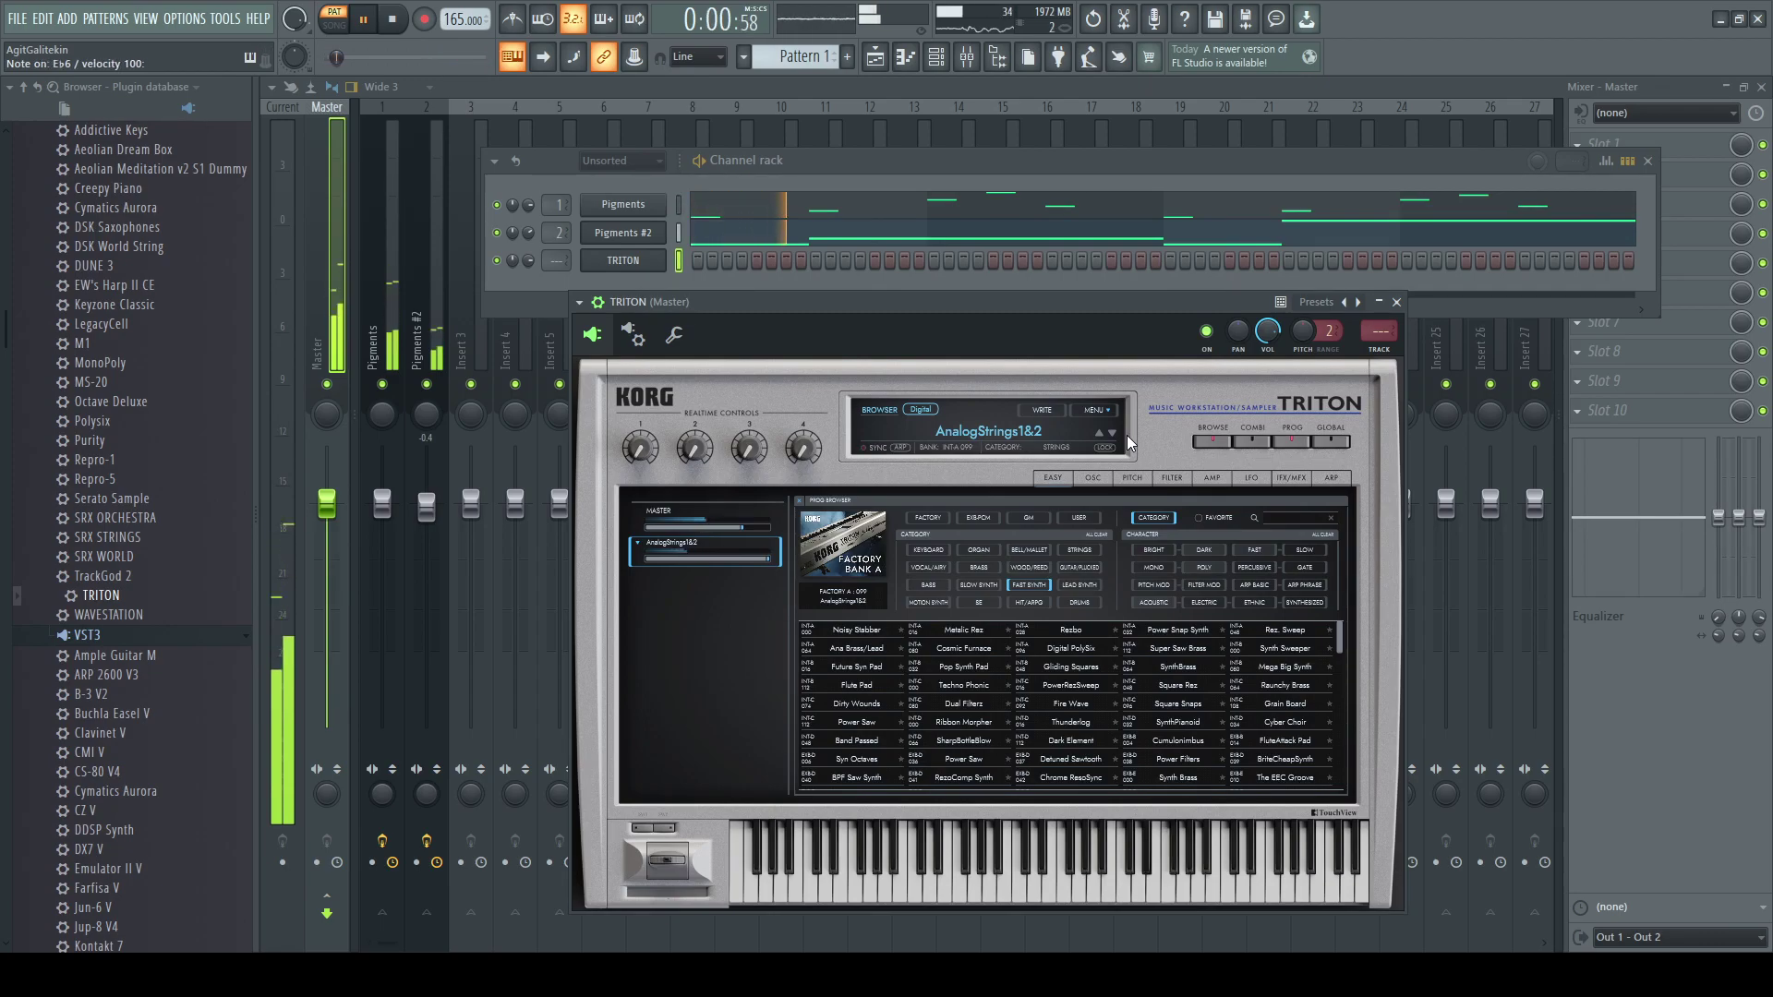
pyautogui.press('space')
pyautogui.press('space')
pyautogui.press('space')
pyautogui.press('space')
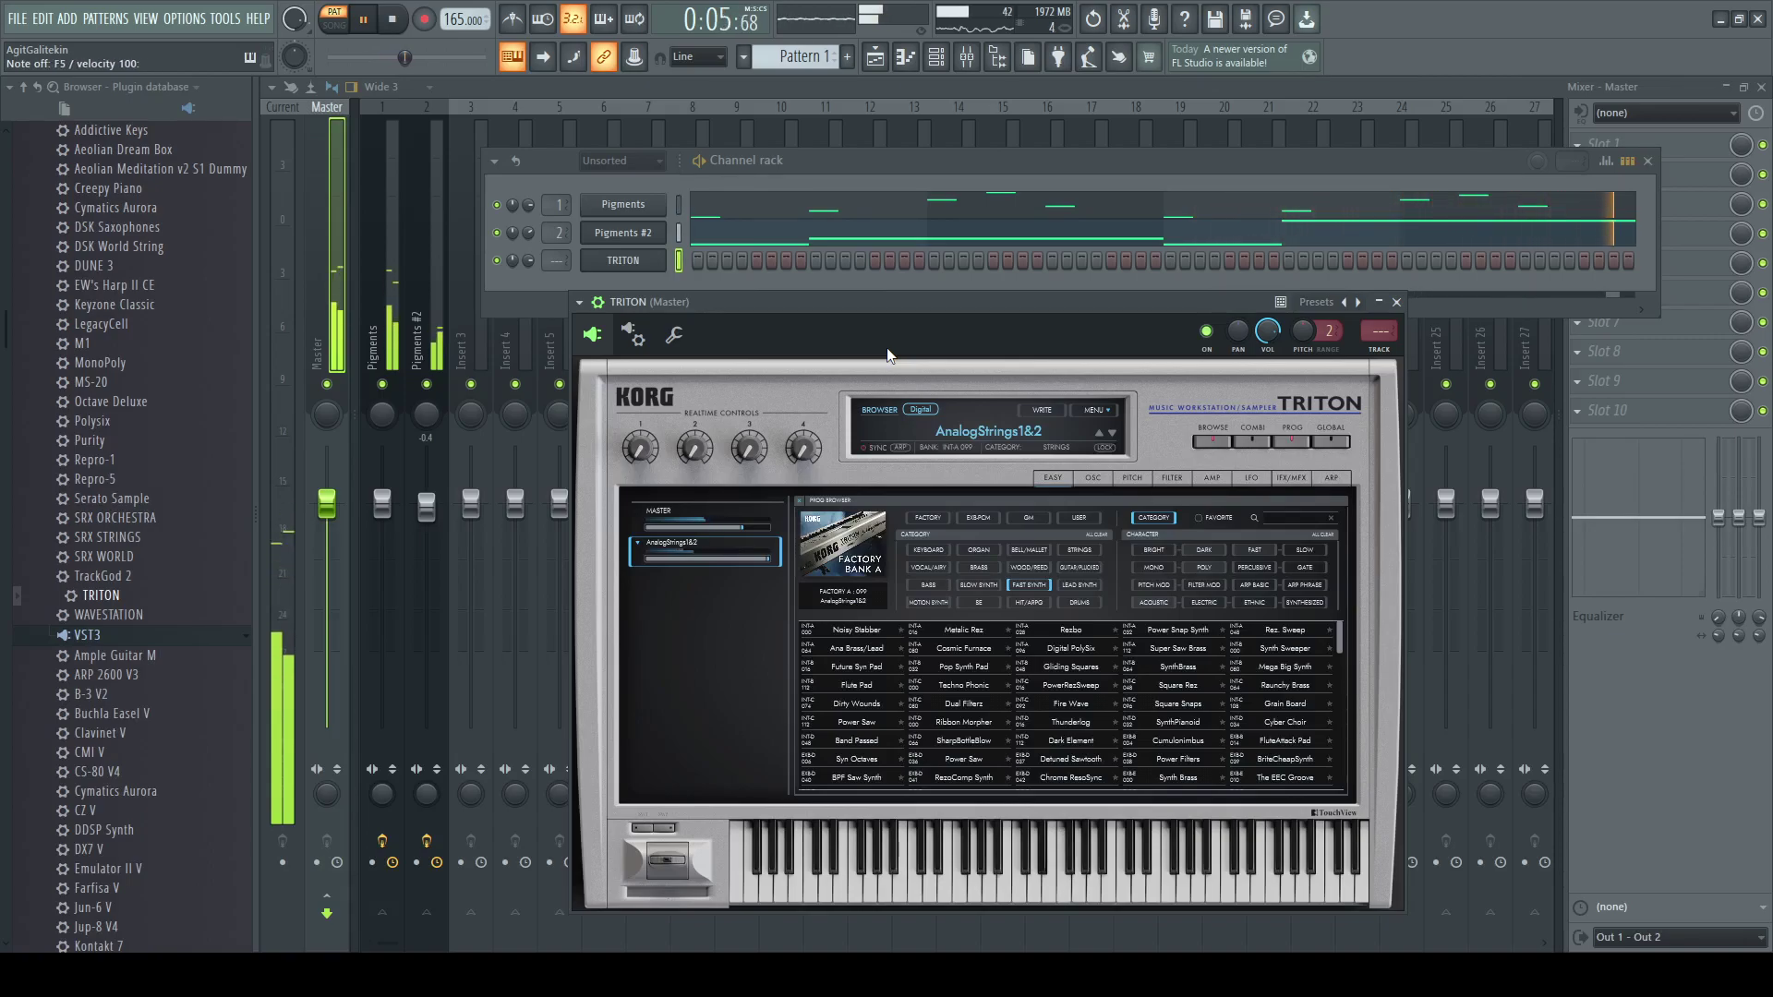
pyautogui.press('space')
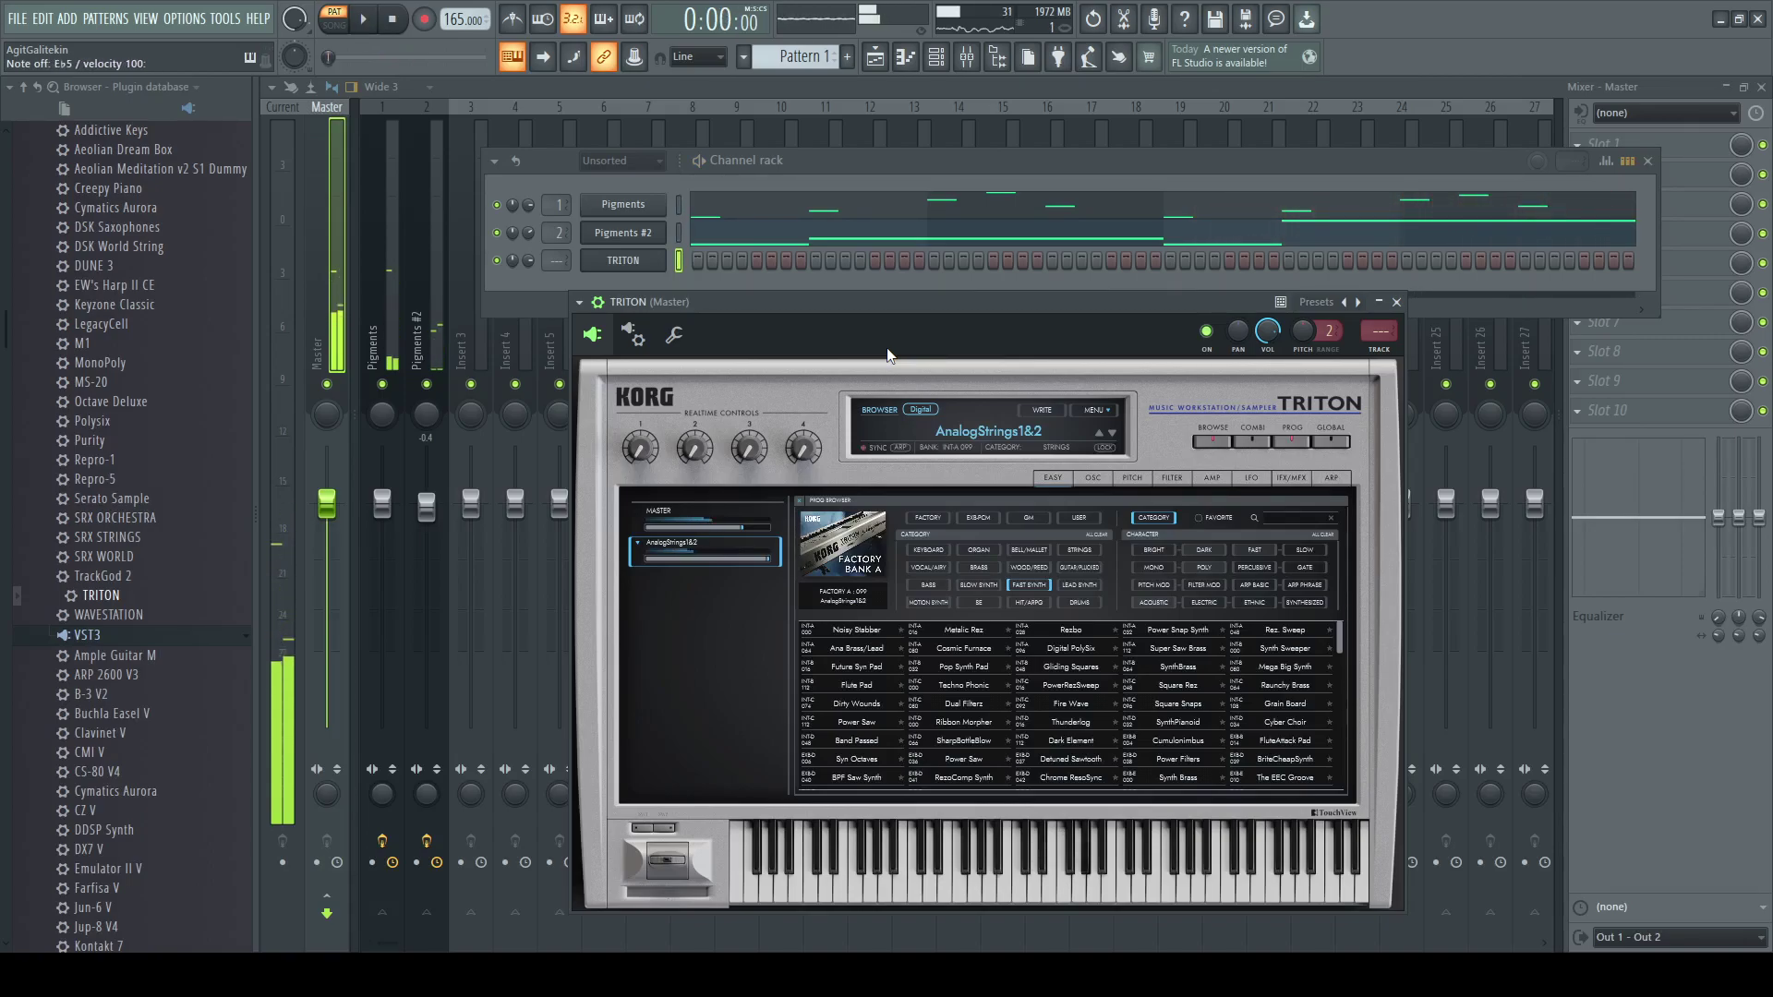
pyautogui.press('space')
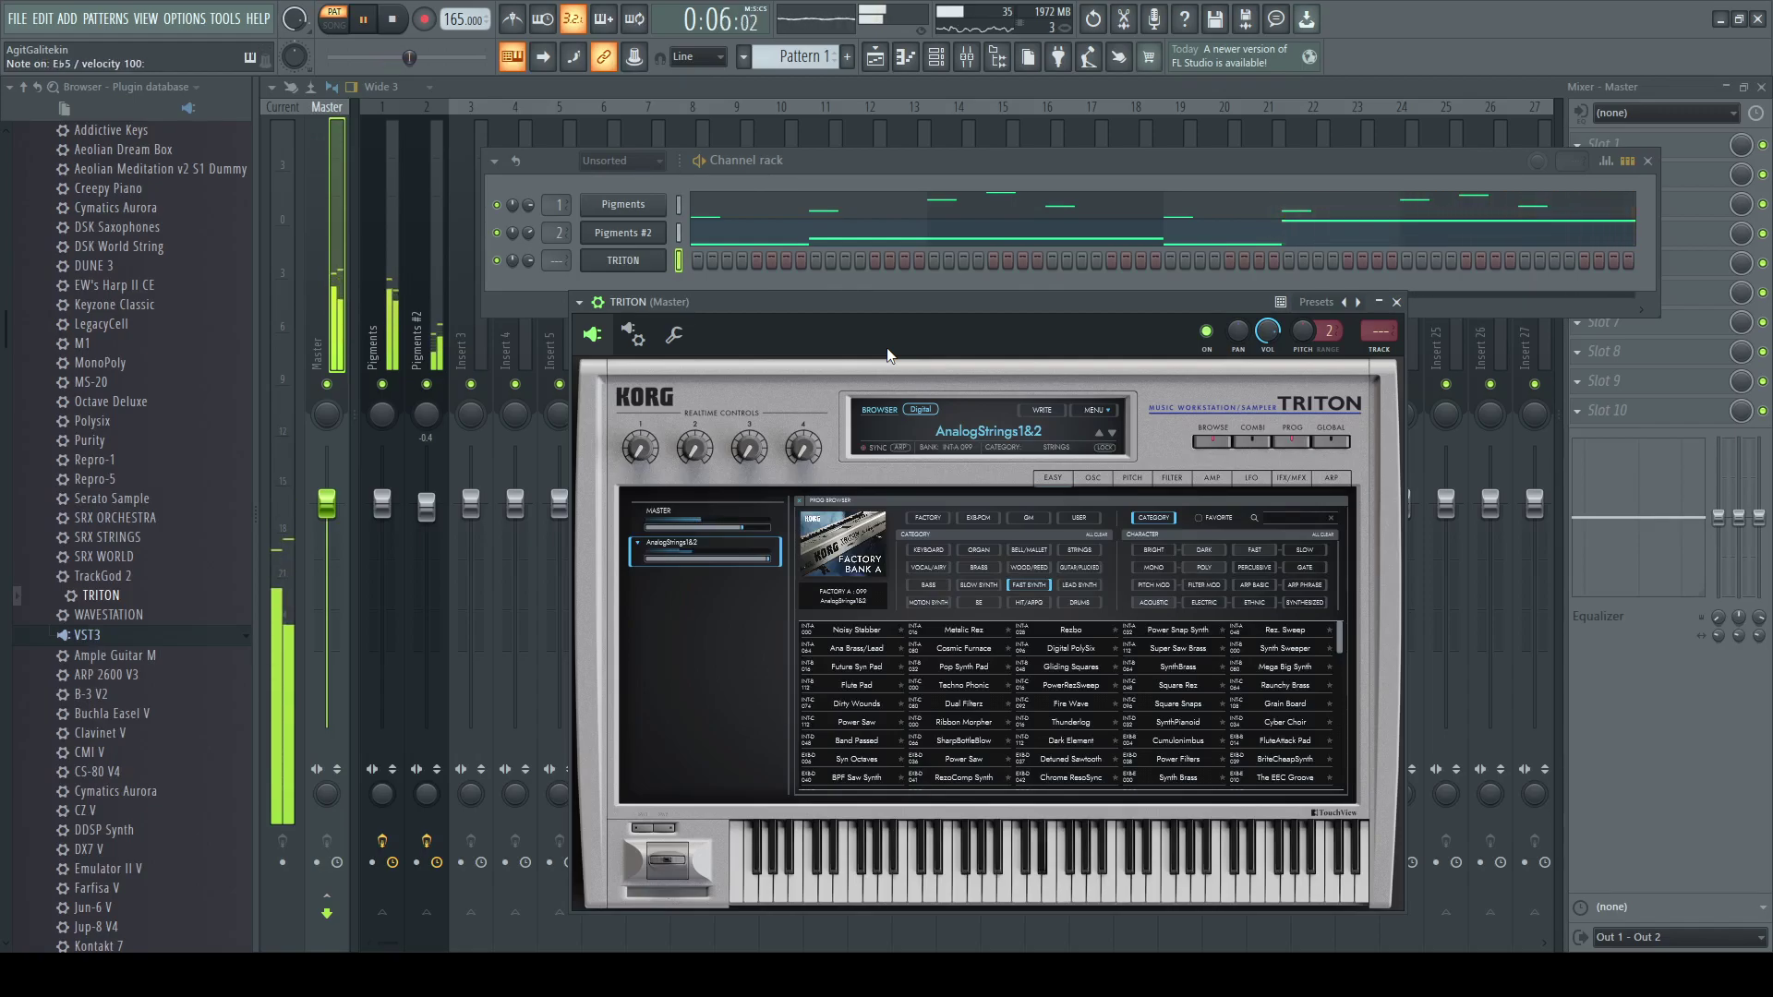
# - Advance past BD&SD Kit 1 to the Nylon Guitar program and replay the pattern to try it with the melody
pyautogui.click(1113, 433)
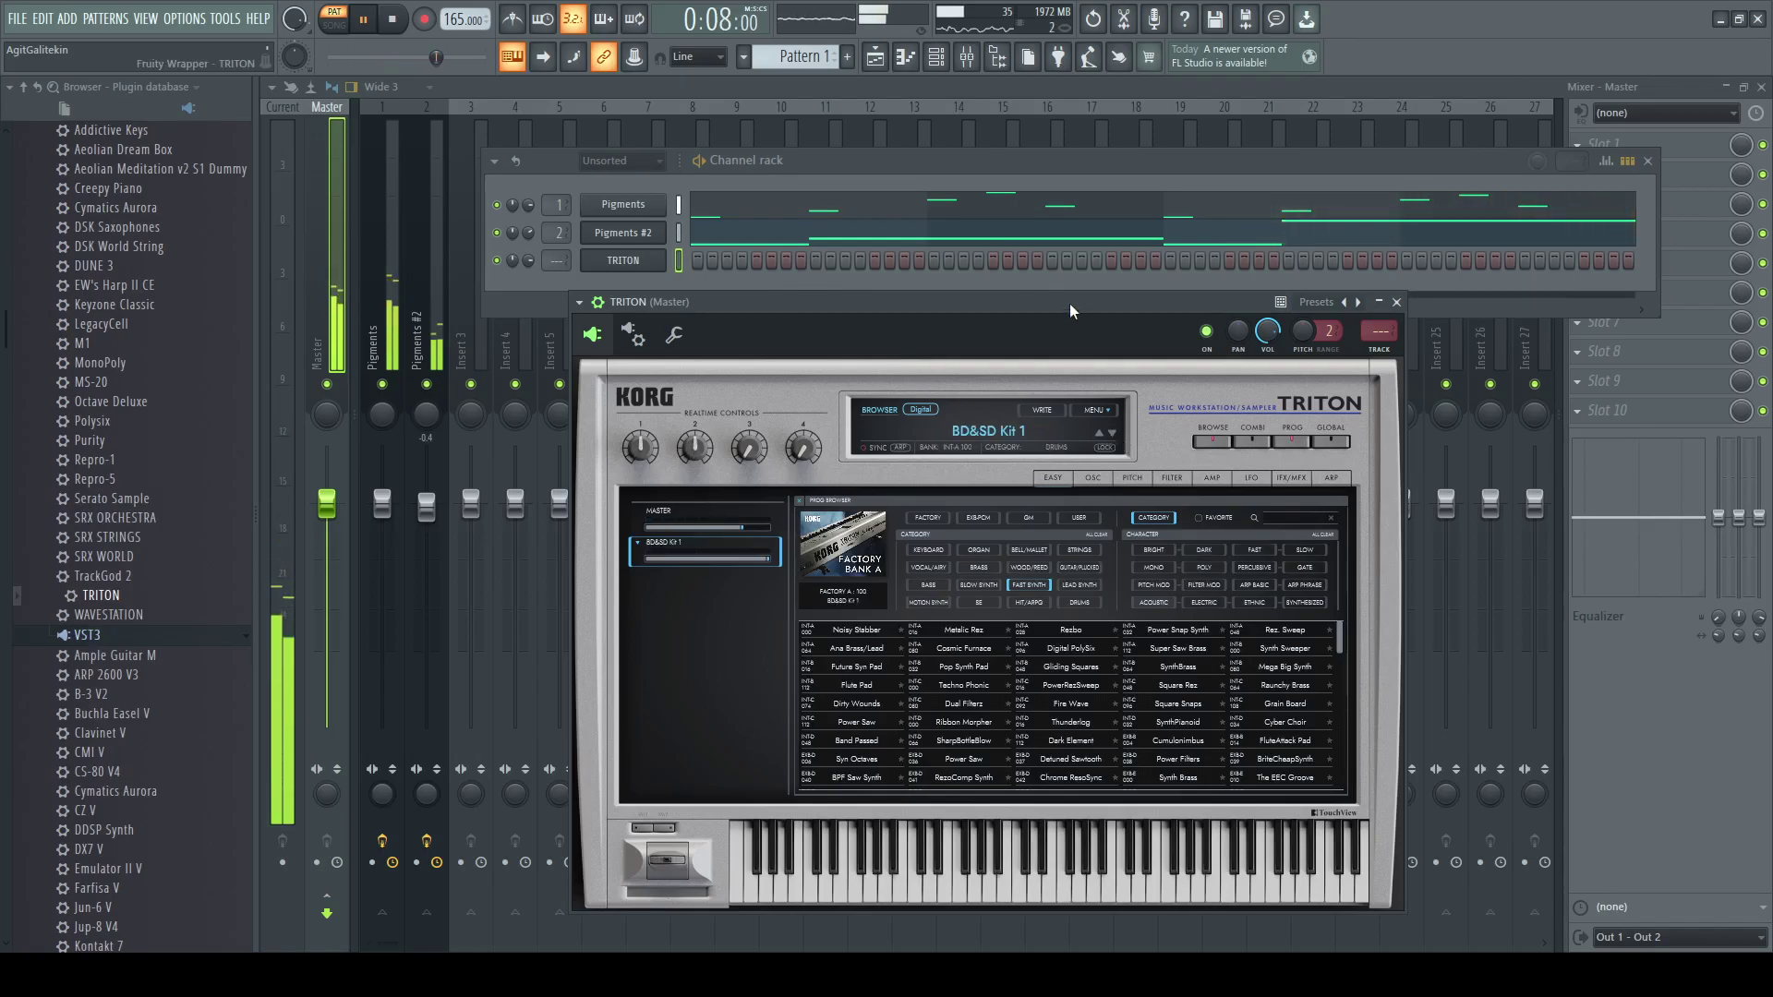
pyautogui.click(1112, 434)
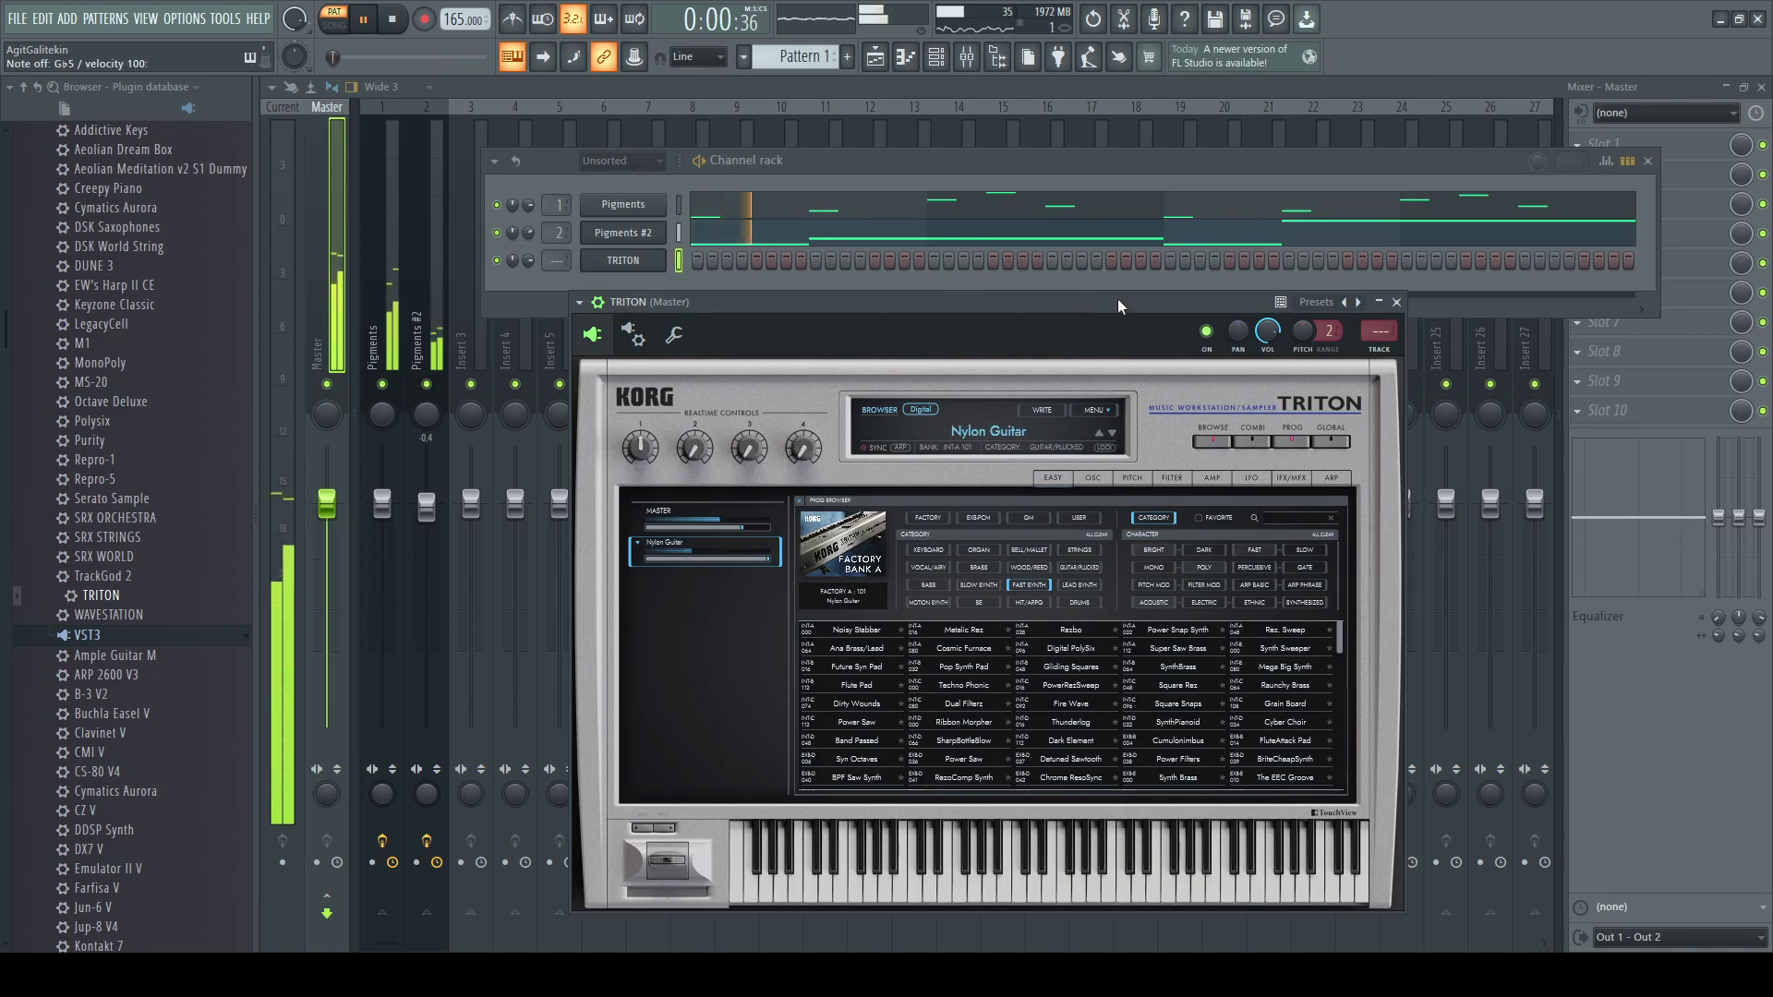
pyautogui.press('space')
pyautogui.press('space')
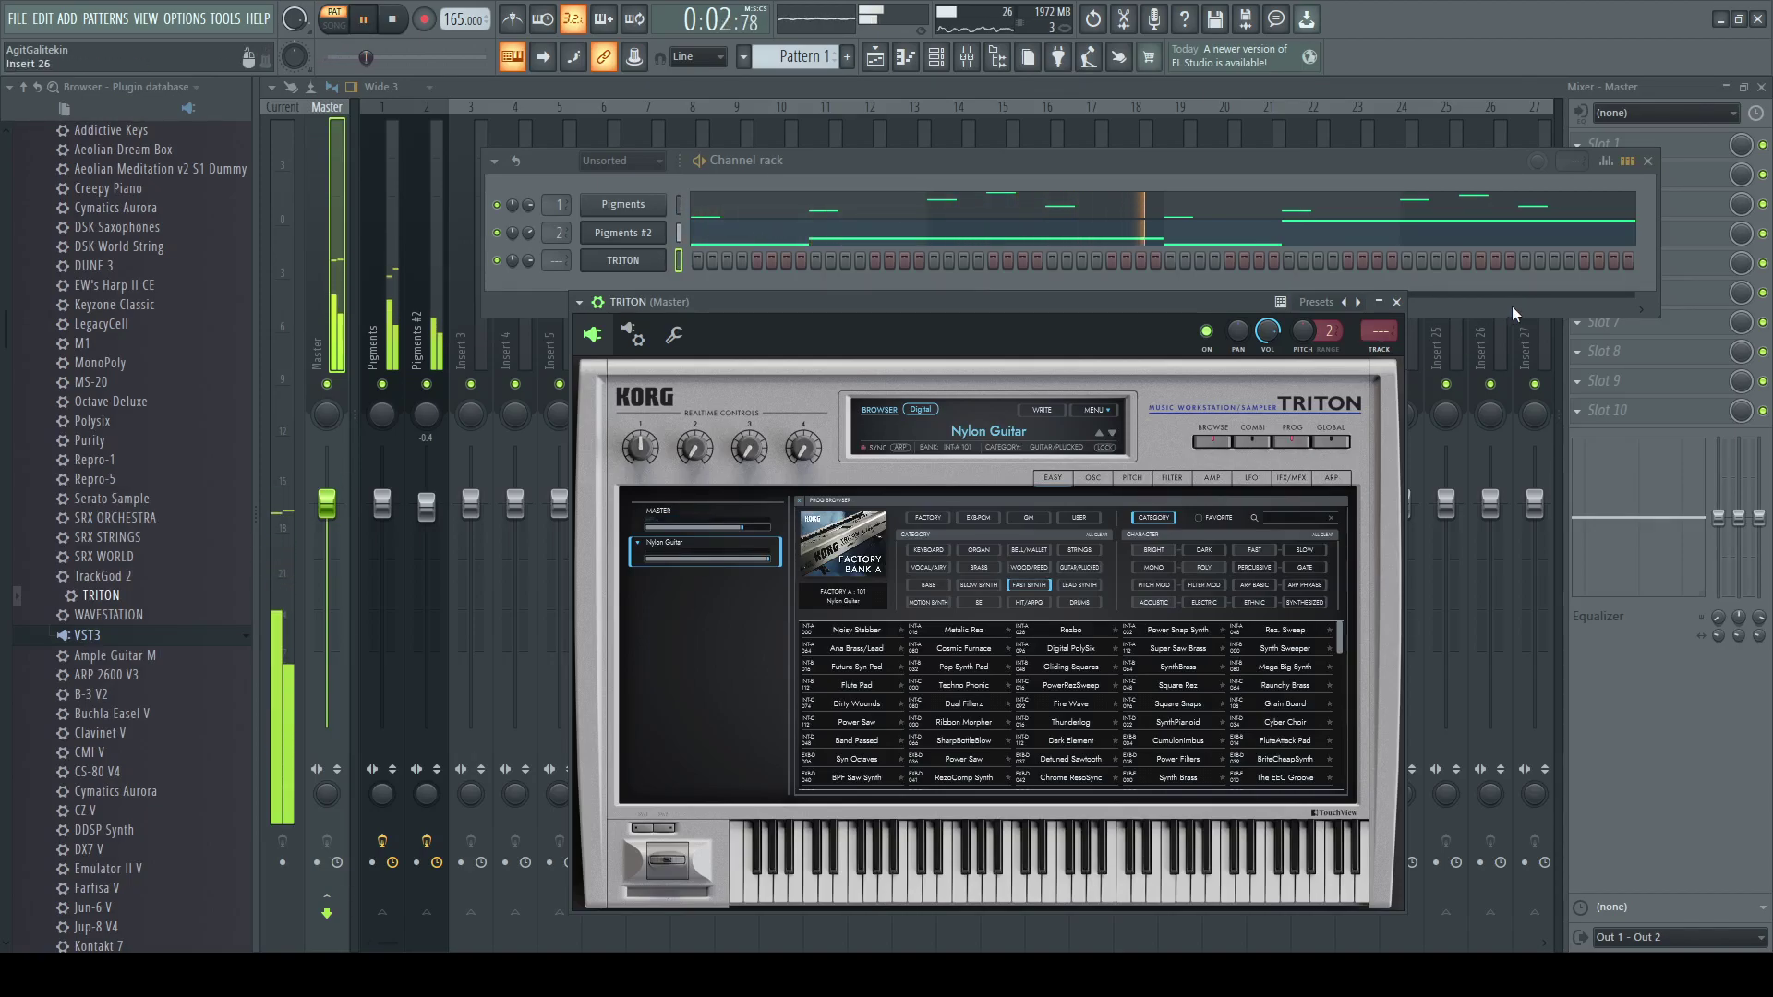
# - Close the TRITON window and route its channel to mixer track 3 from the channel rack
pyautogui.moveTo(1429, 162); pyautogui.dragTo(1348, 147)
pyautogui.moveTo(1124, 326); pyautogui.dragTo(1105, 360)
pyautogui.click(1635, 155)
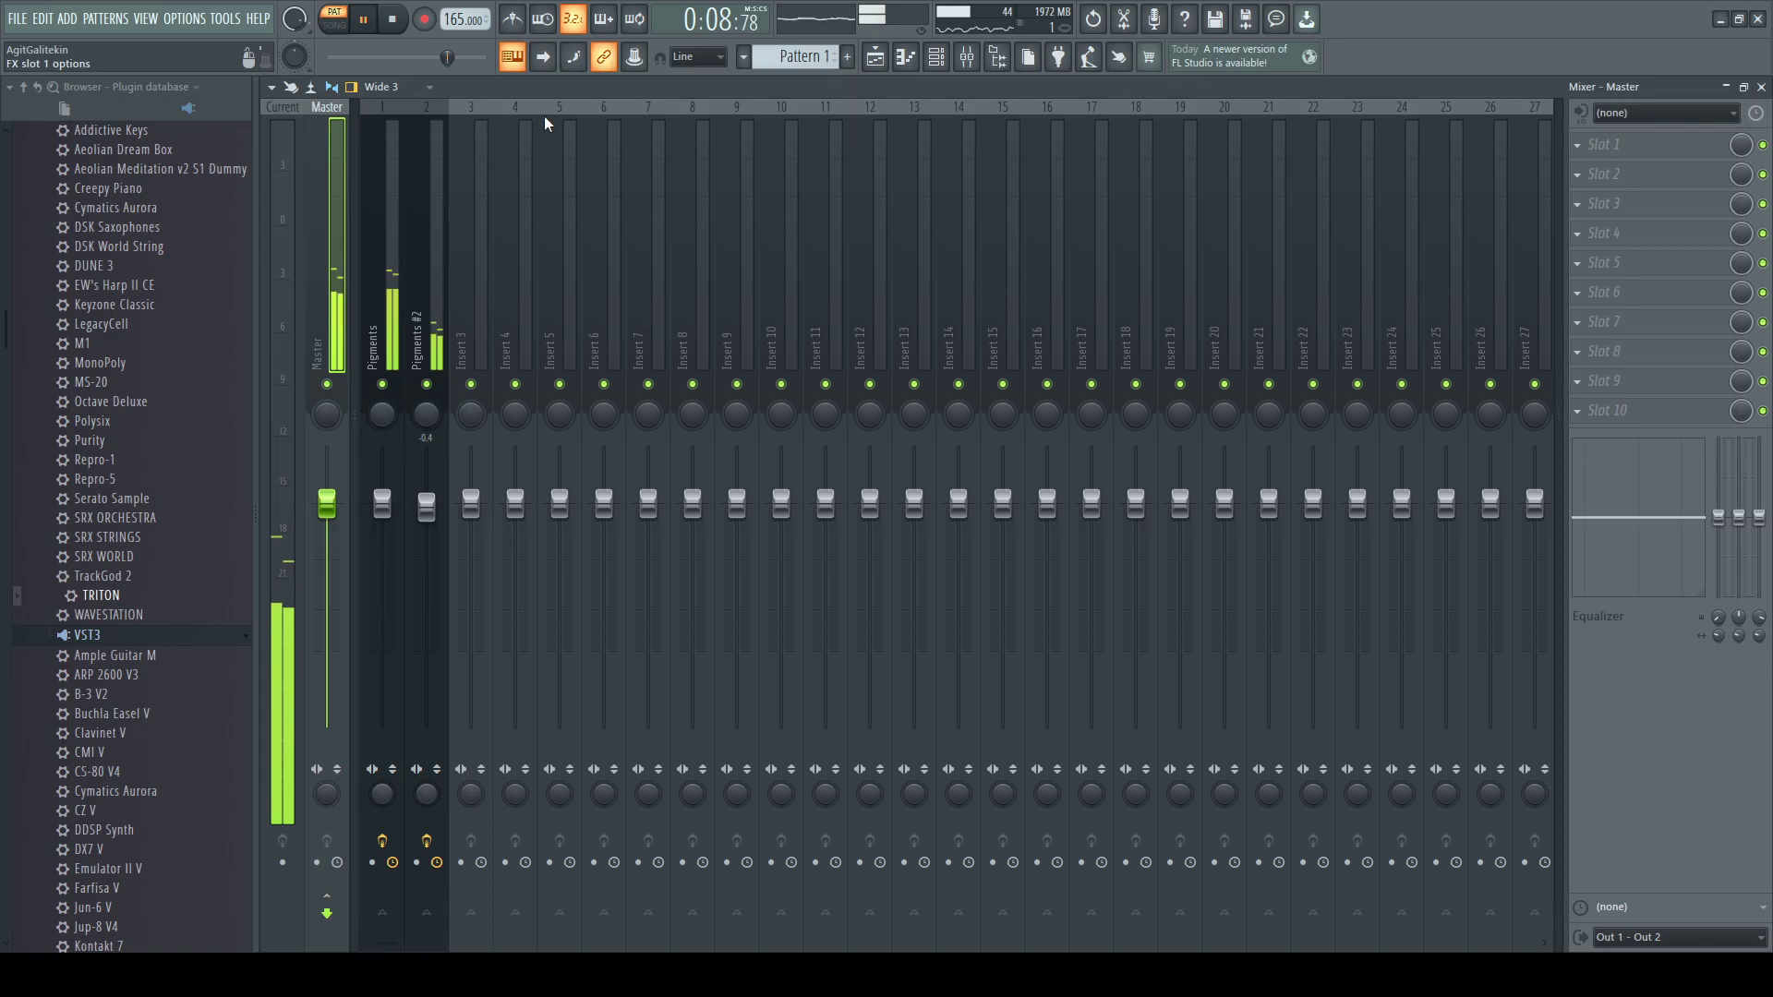
pyautogui.click(935, 57)
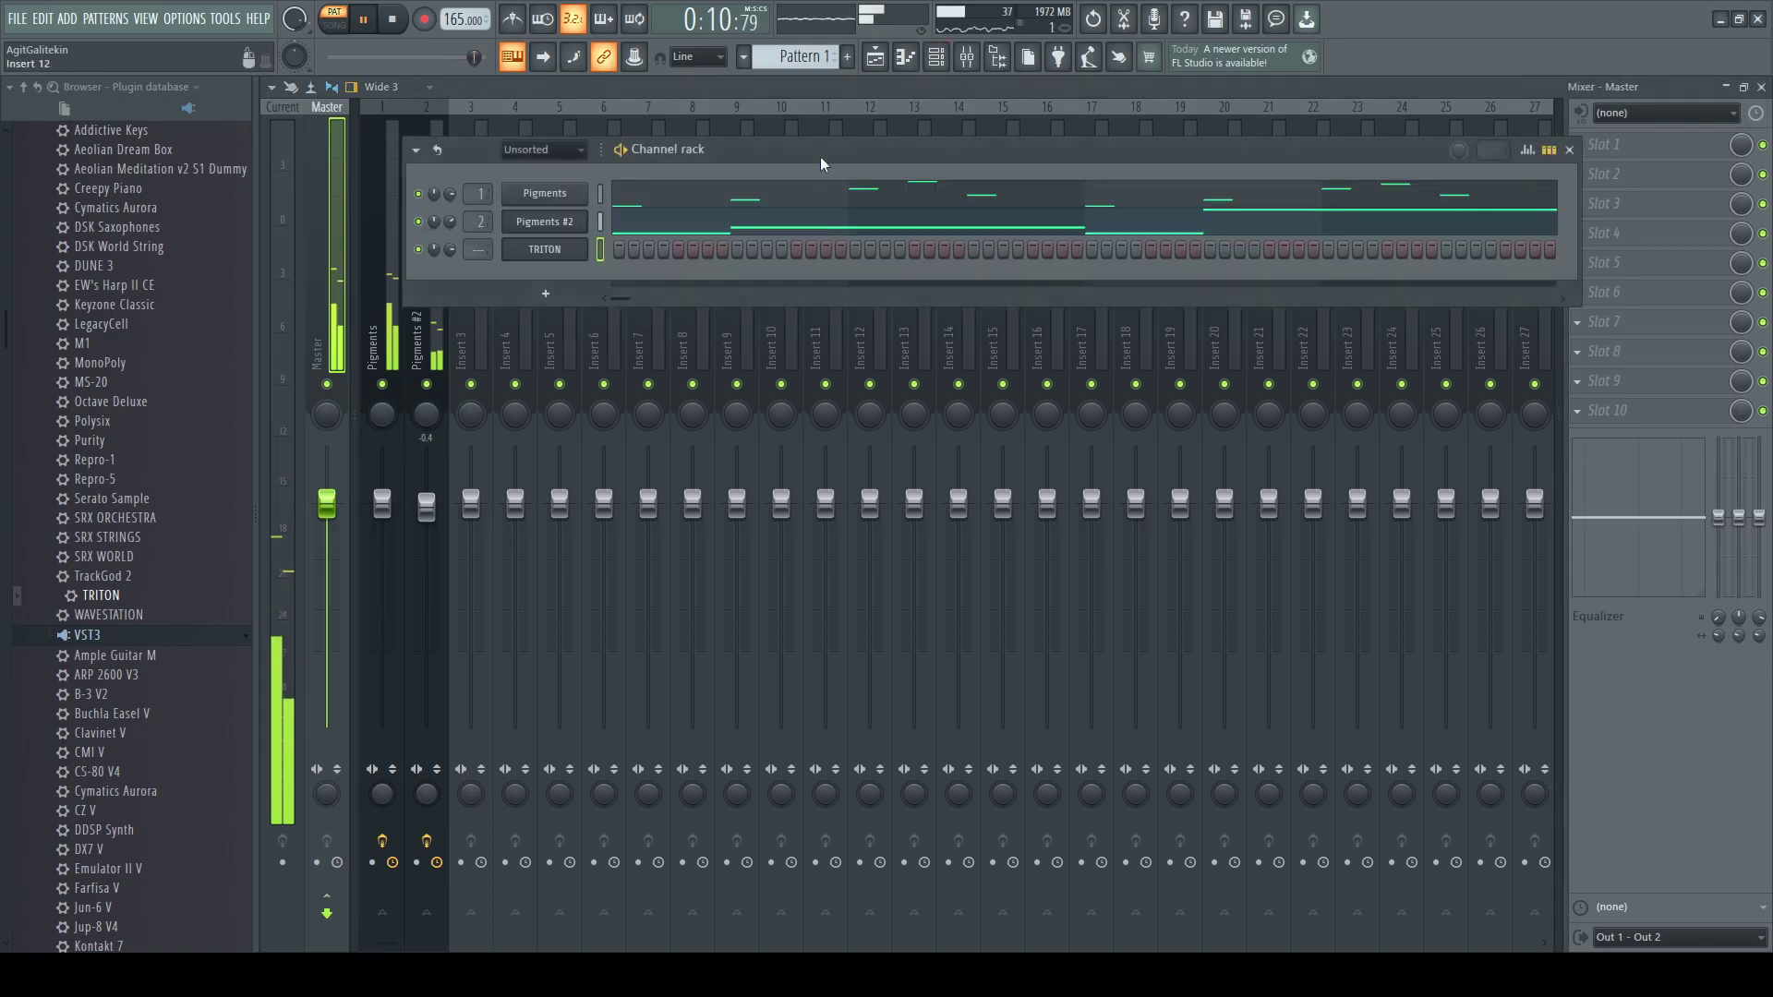
pyautogui.hotkey('ctrl', 'l')
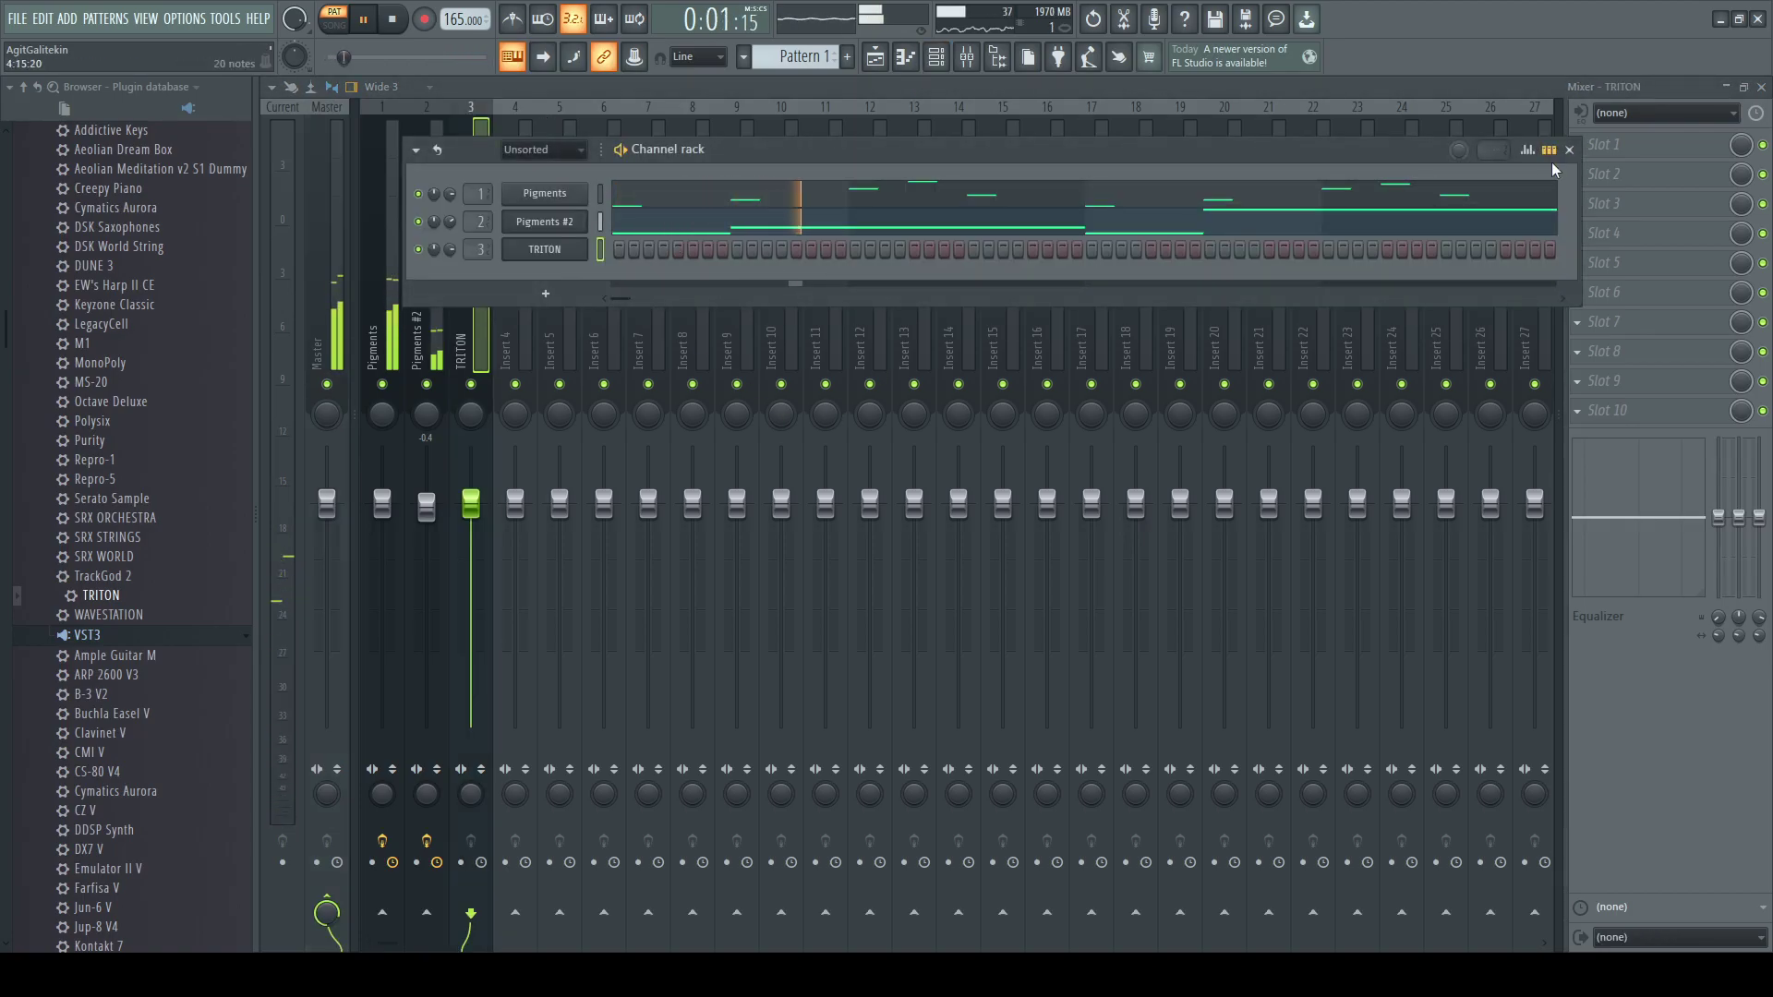
pyautogui.click(1601, 160)
# - Add Fruity parametric EQ 2 to the TRITON track, raising the low cut to the start of the mids and lowering the high cut to the treble edge
pyautogui.click(680, 766)
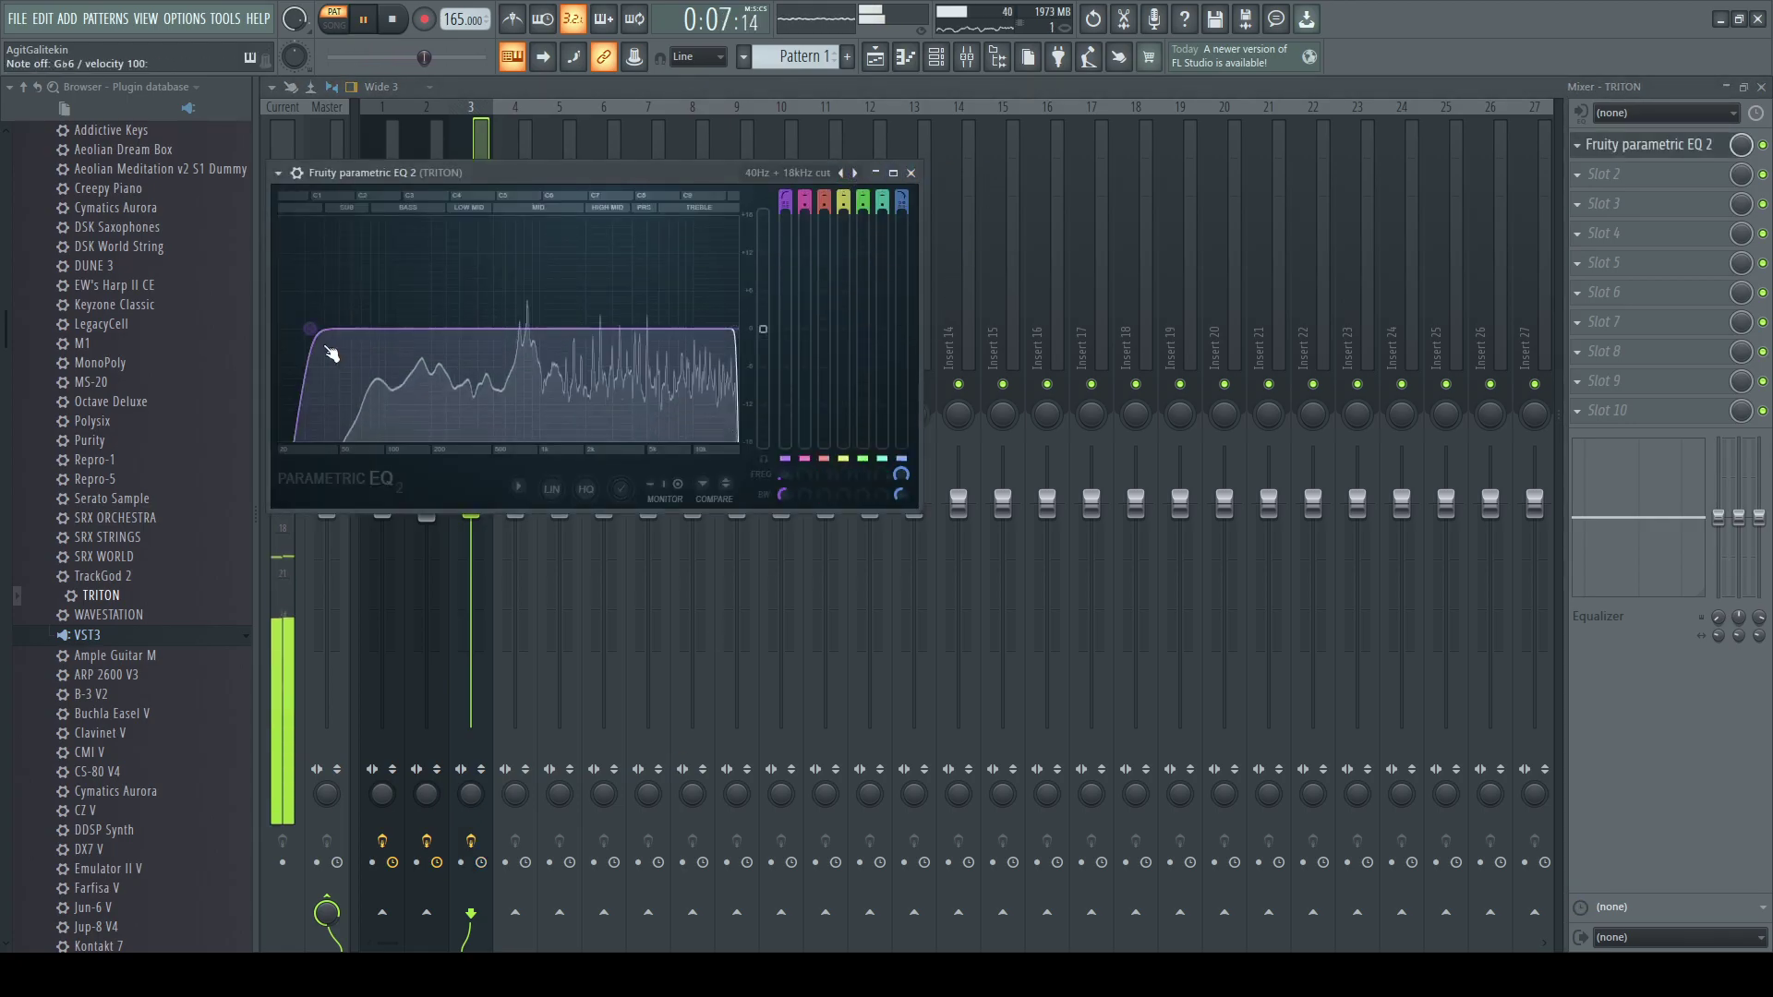
pyautogui.moveTo(310, 327); pyautogui.dragTo(503, 328)
pyautogui.moveTo(729, 329); pyautogui.dragTo(667, 328)
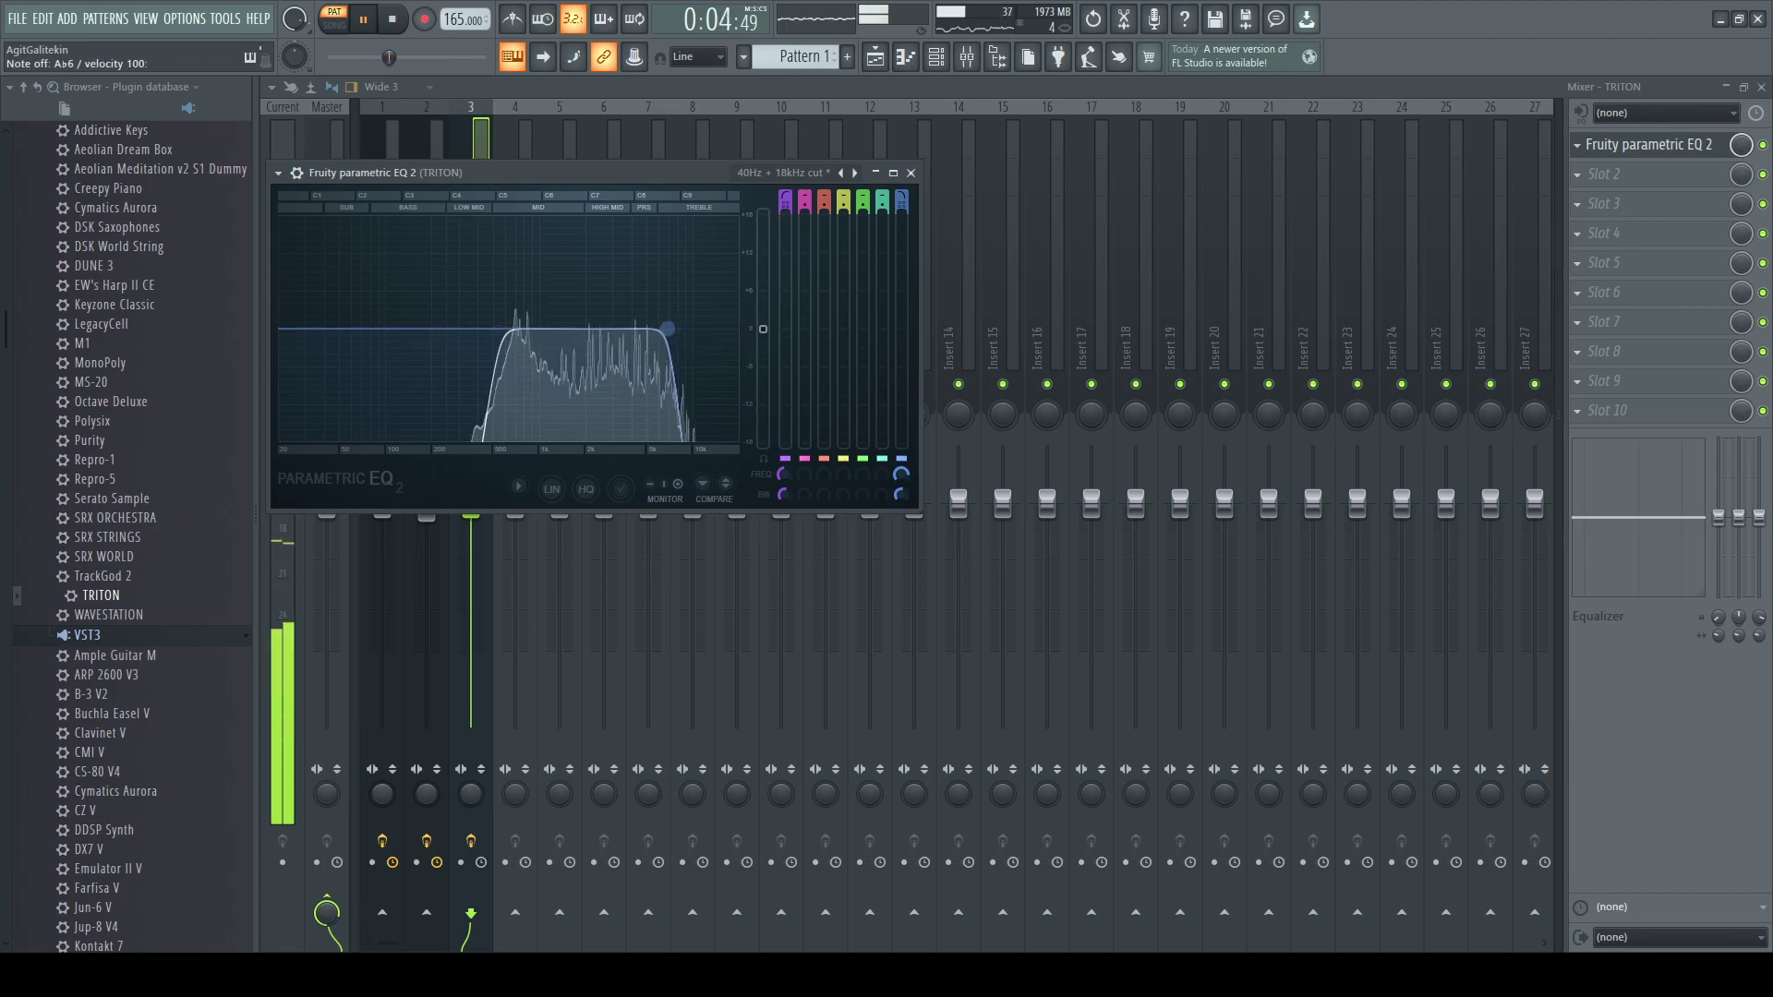
# - Load Crystalline in slot 2 of the TRITON track, adjust its reflections Size and reduce the slot's mix level
pyautogui.click(1647, 149)
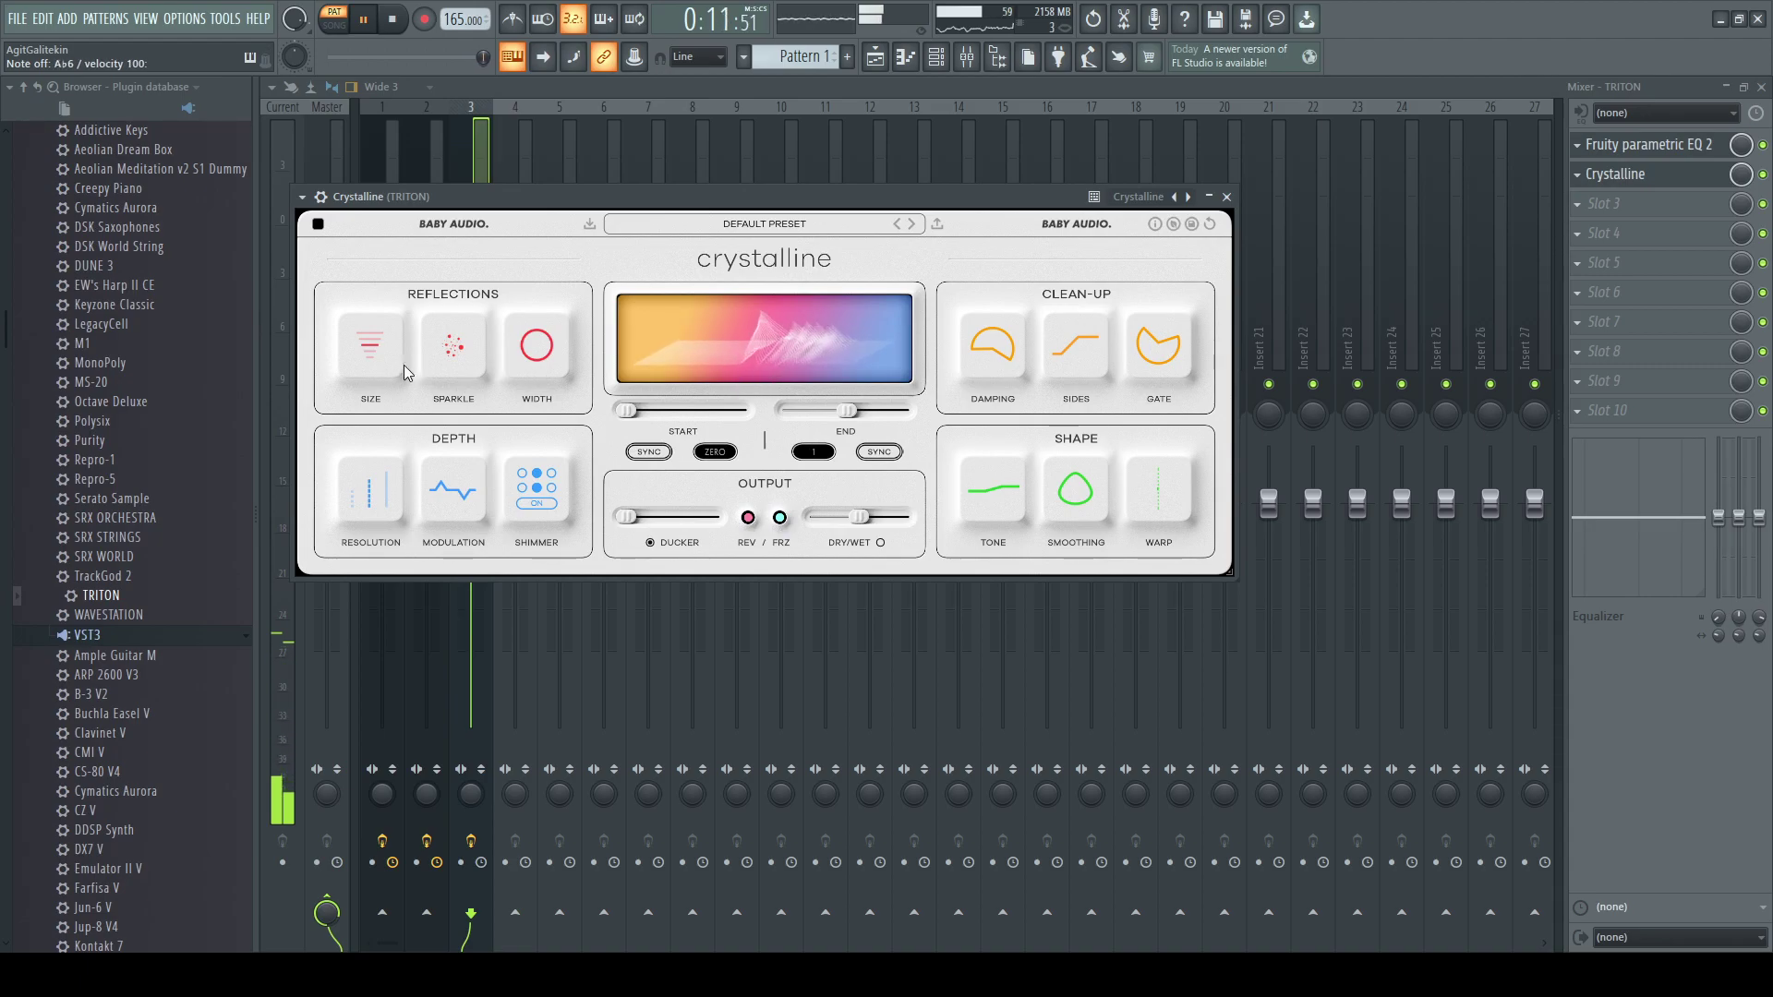
pyautogui.moveTo(371, 364)
pyautogui.moveTo(371, 365); pyautogui.dragTo(367, 399)
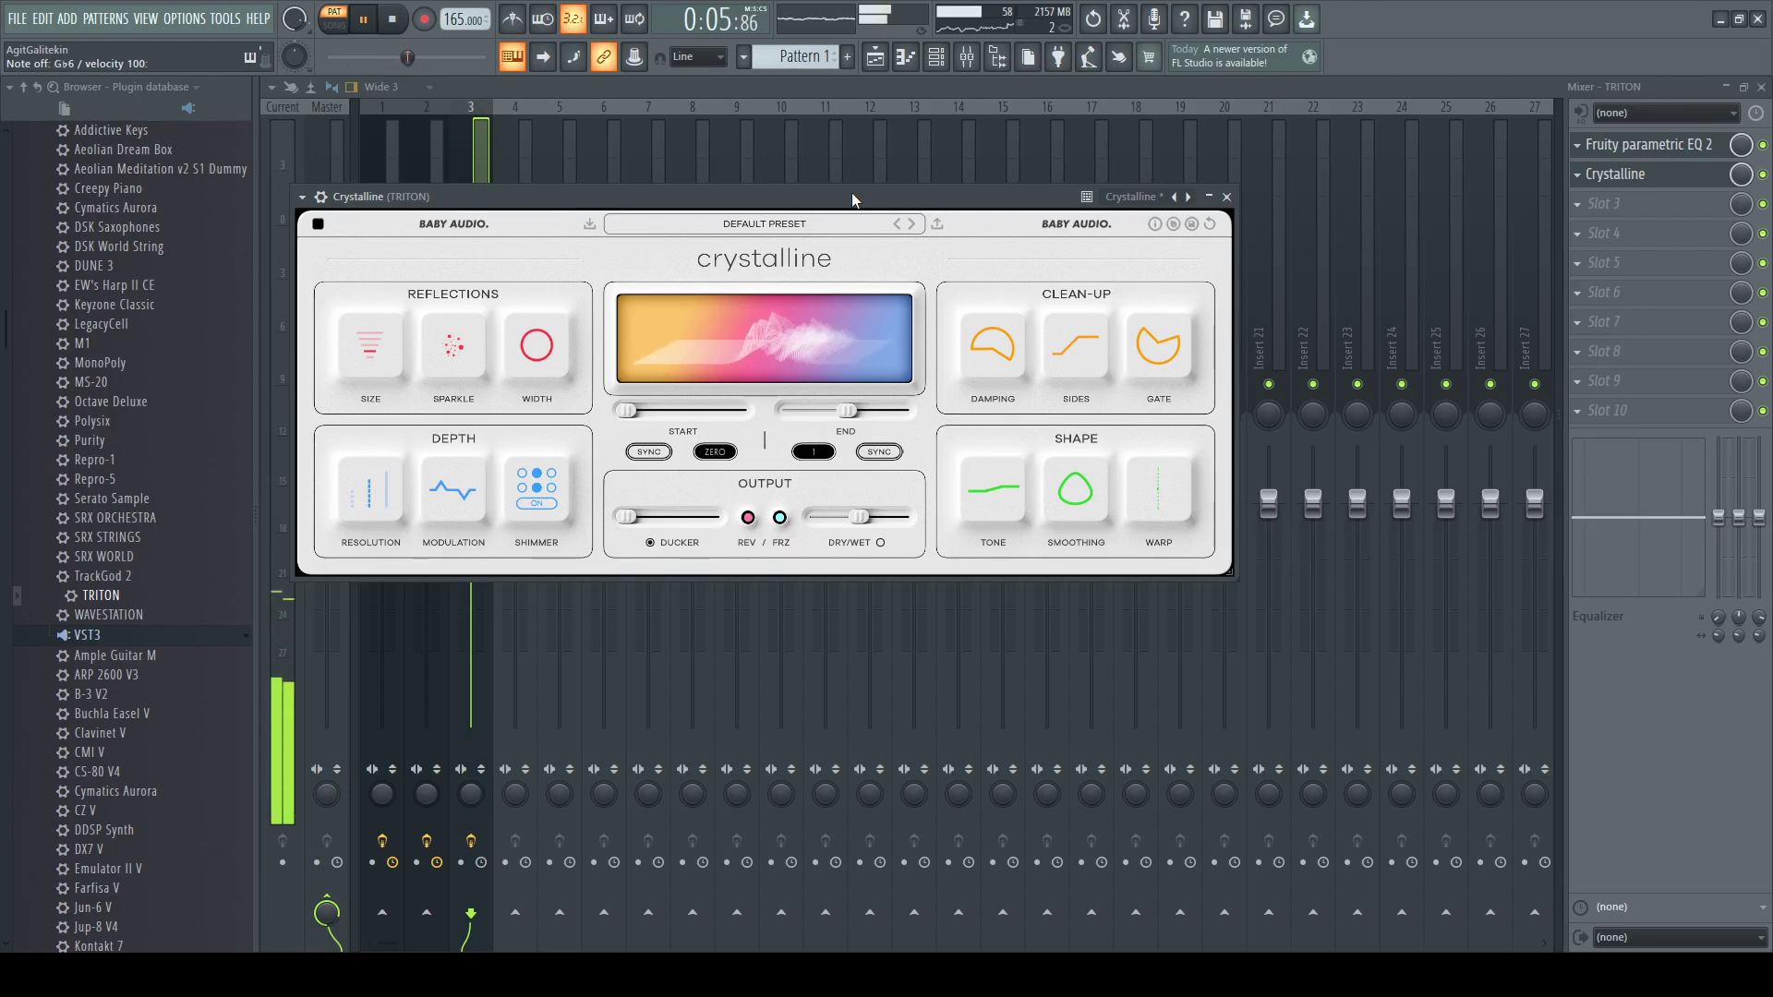
pyautogui.press('space')
pyautogui.press('space')
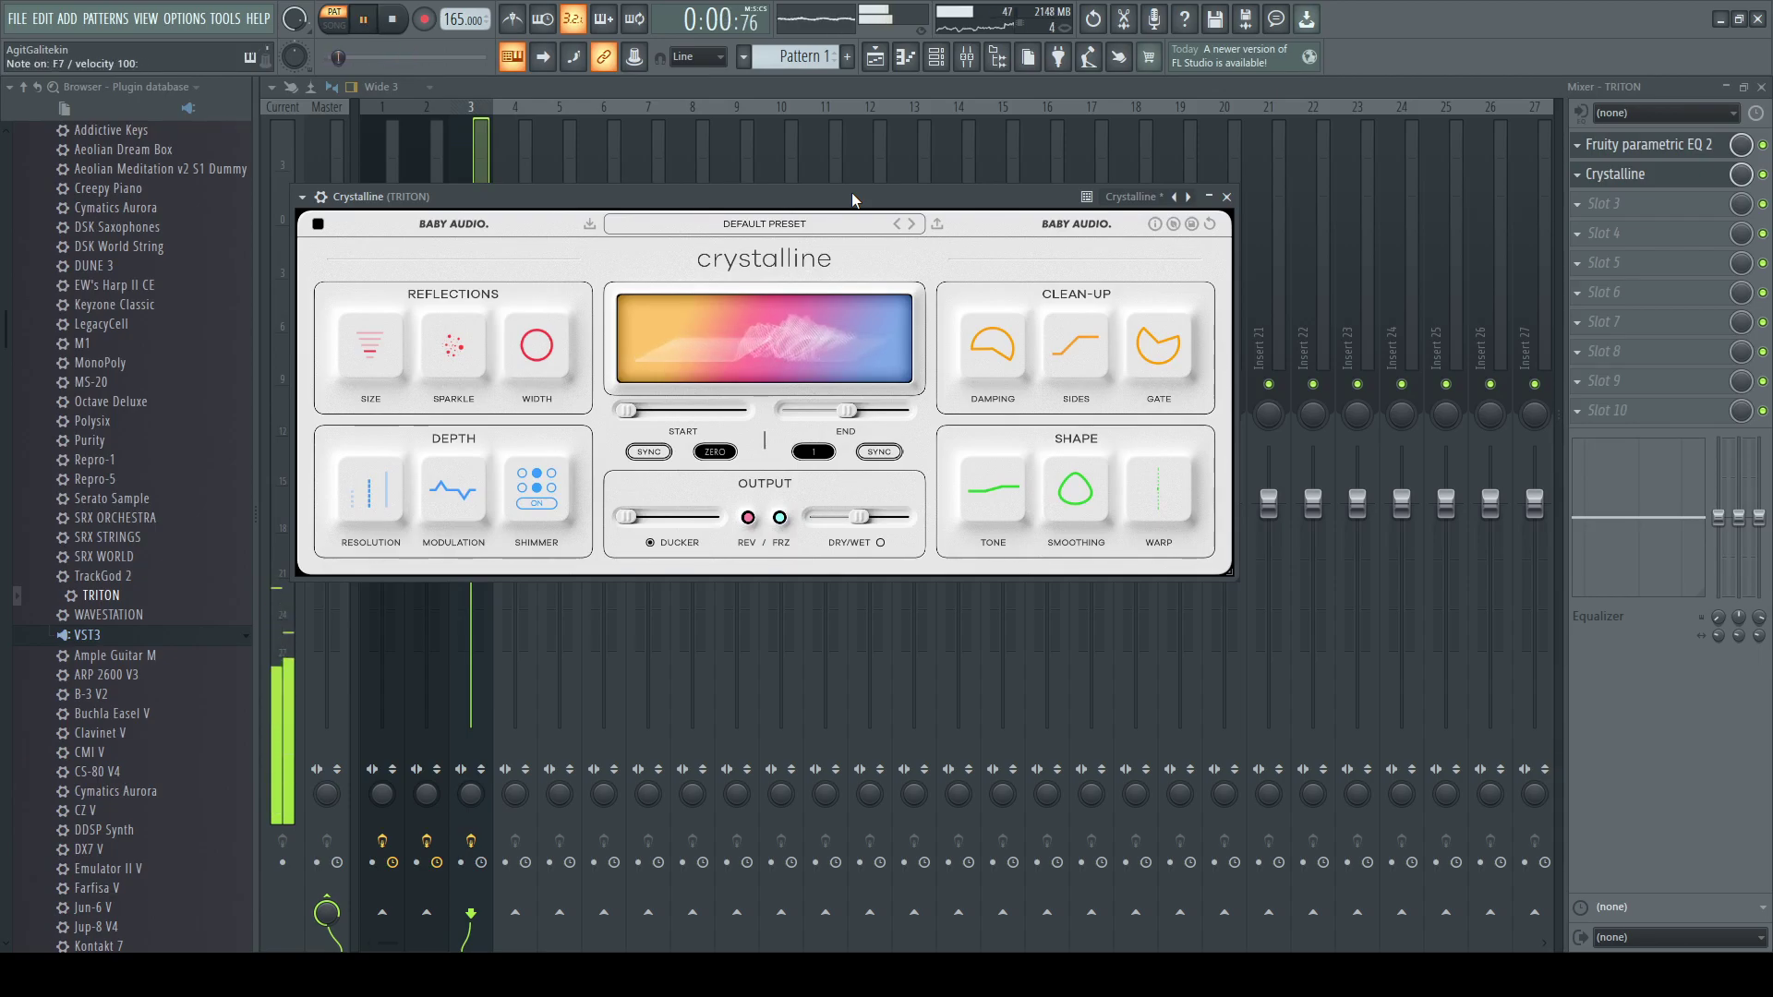
pyautogui.click(1289, 87)
pyautogui.moveTo(1741, 175); pyautogui.dragTo(1741, 226)
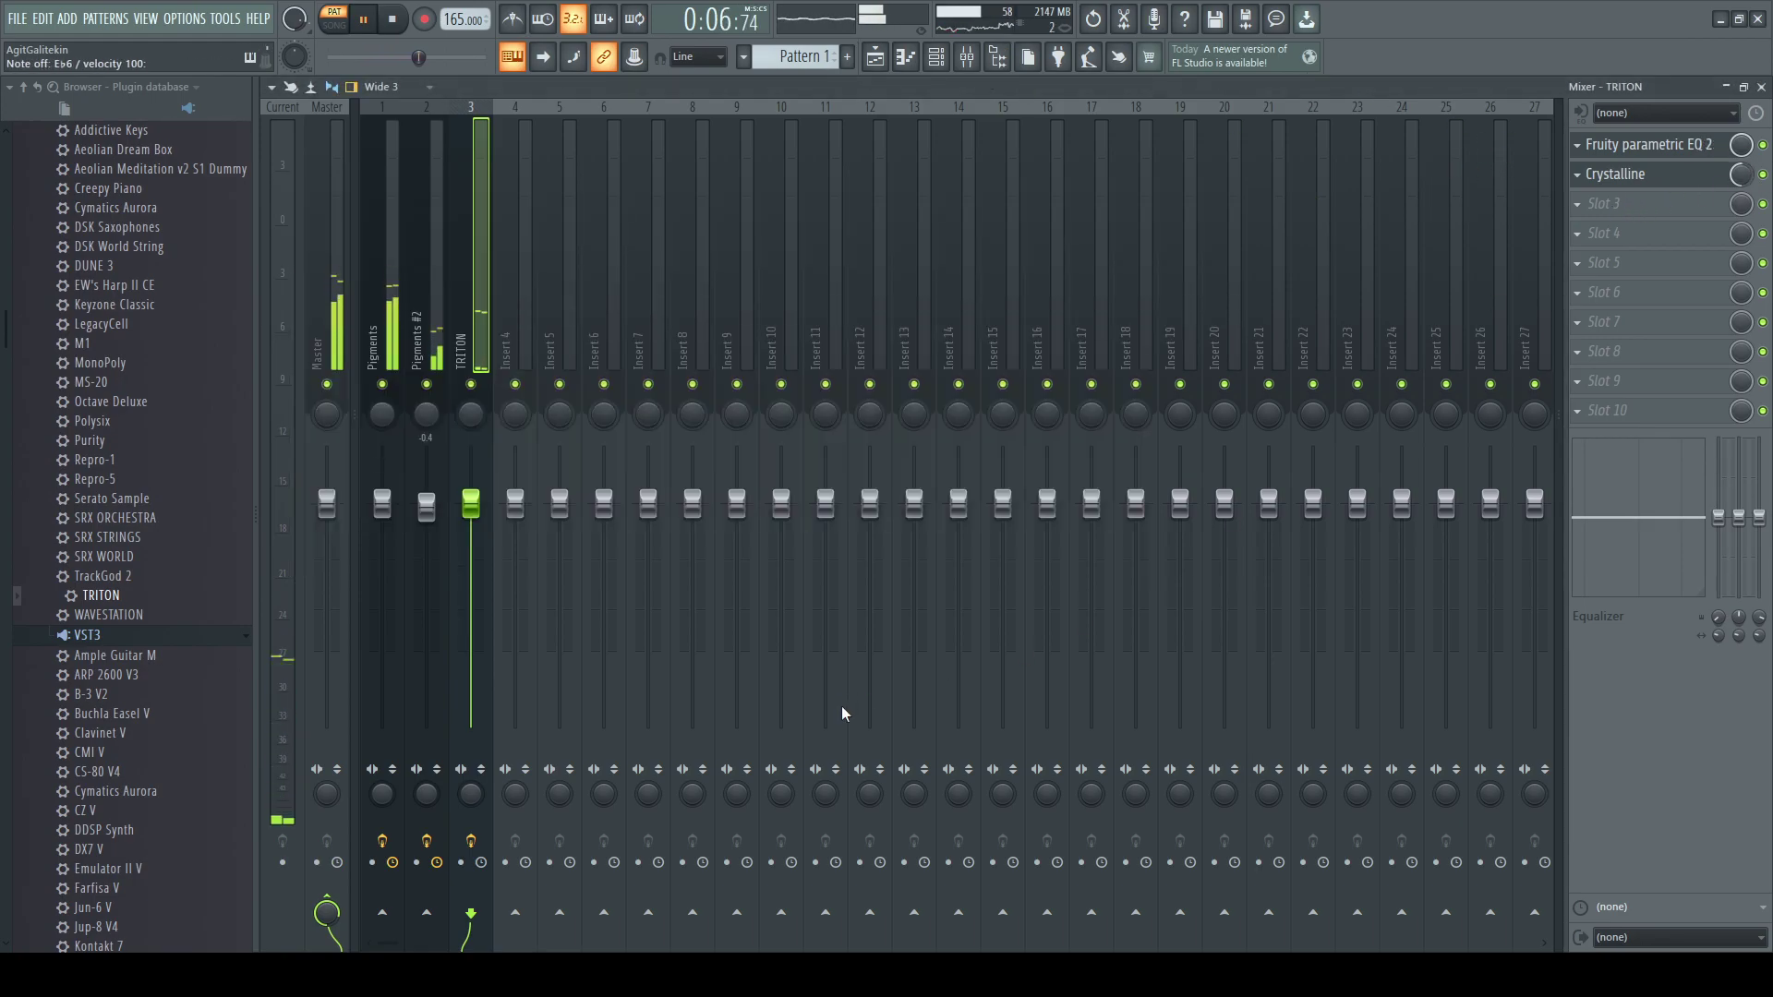
# - Add Fruity delay 2 in slot 3 of the TRITON track and audition the delayed sound over the pattern
pyautogui.click(508, 439)
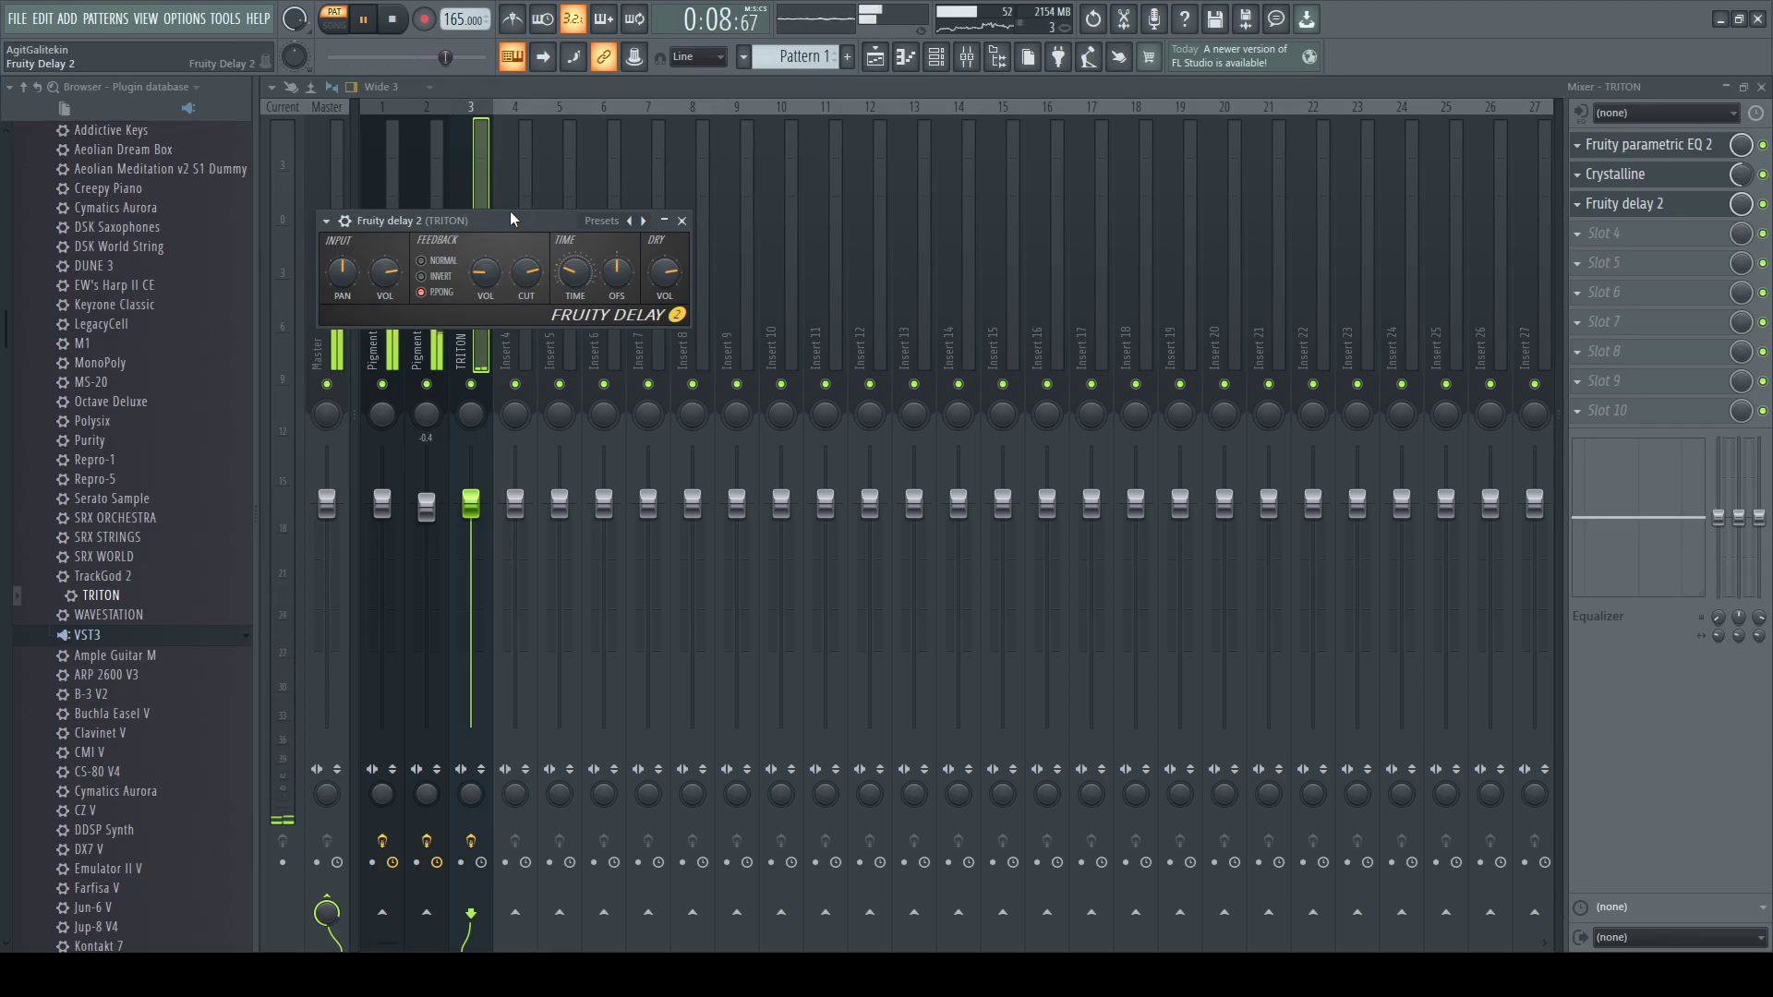
pyautogui.press('space')
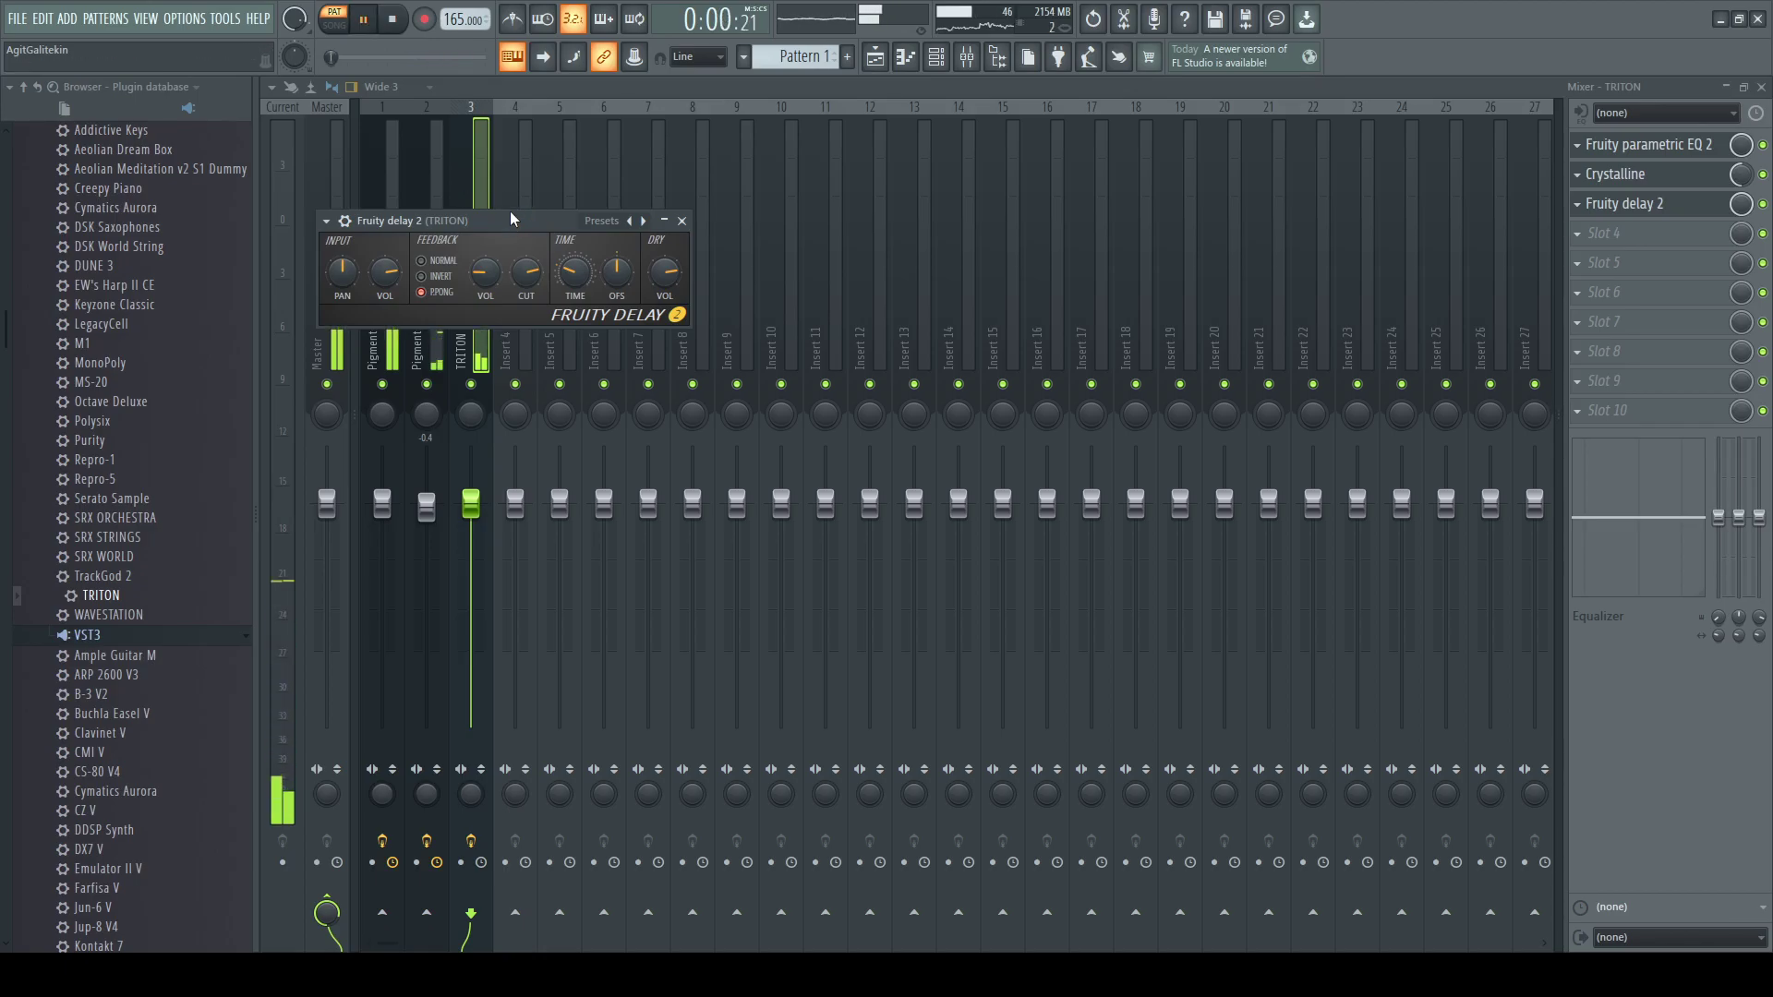
pyautogui.press('space')
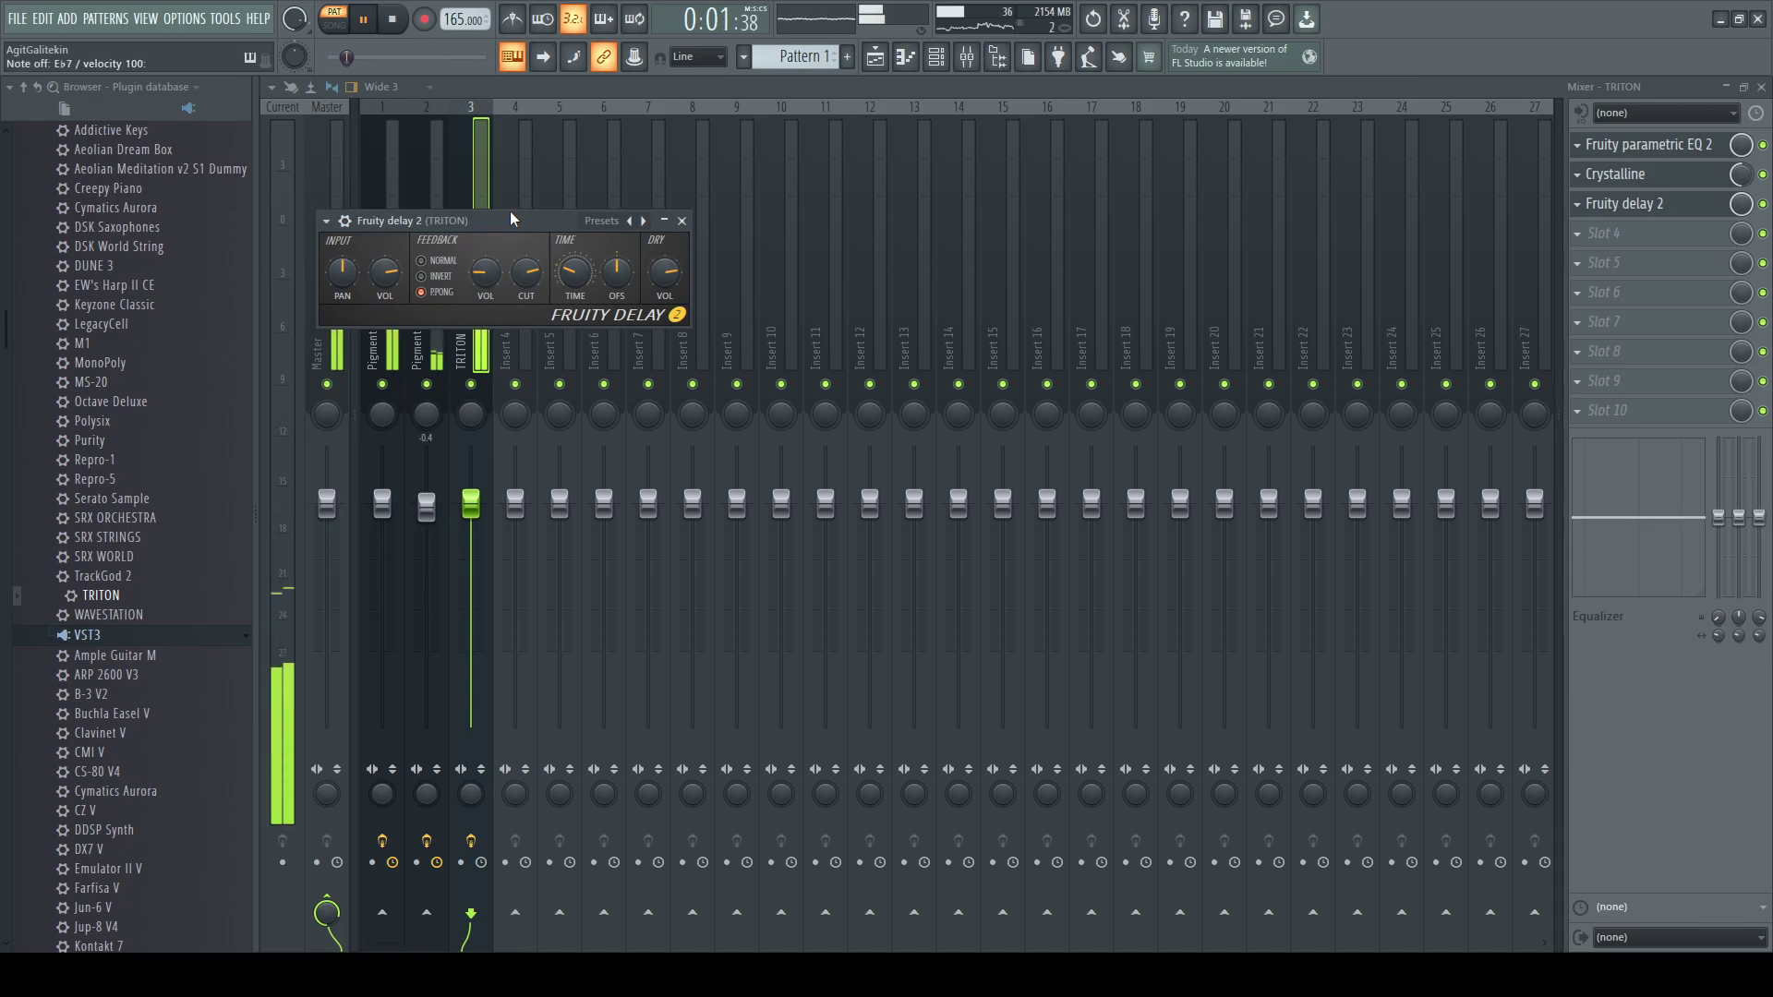
pyautogui.press('space')
pyautogui.press('space')
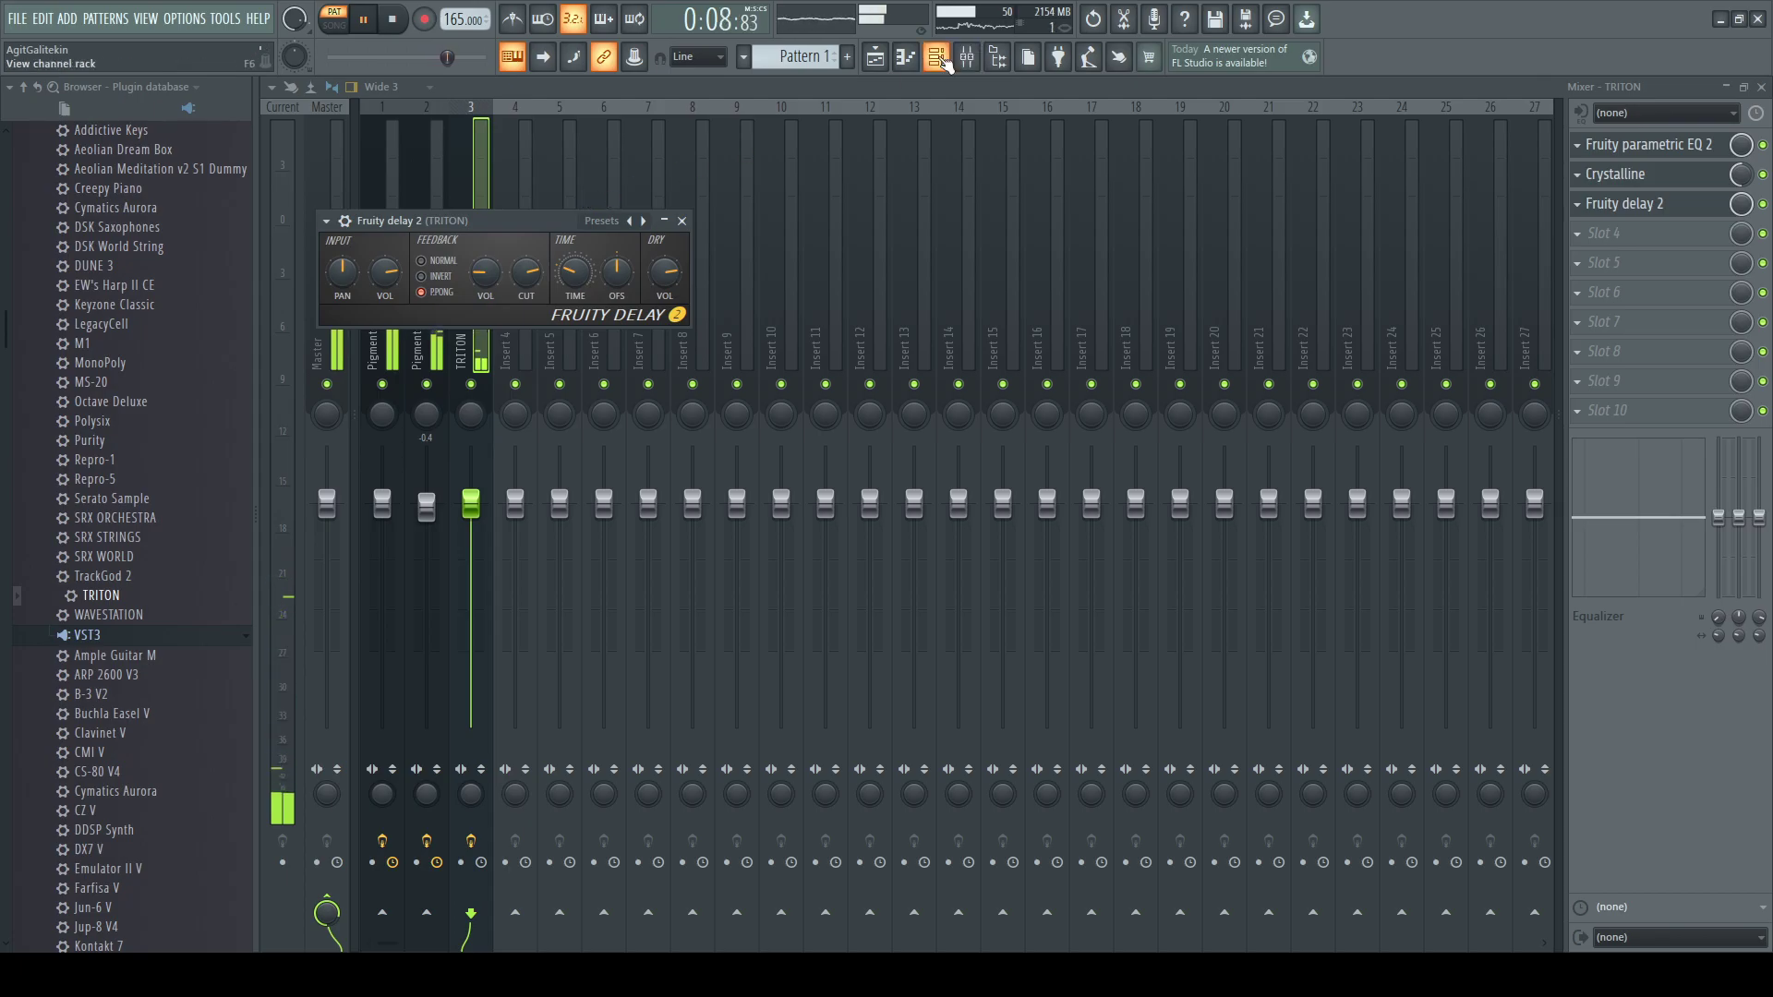
# - Open the TRITON channel's piano roll while Pattern 1 plays
pyautogui.click(910, 57)
pyautogui.click(969, 58)
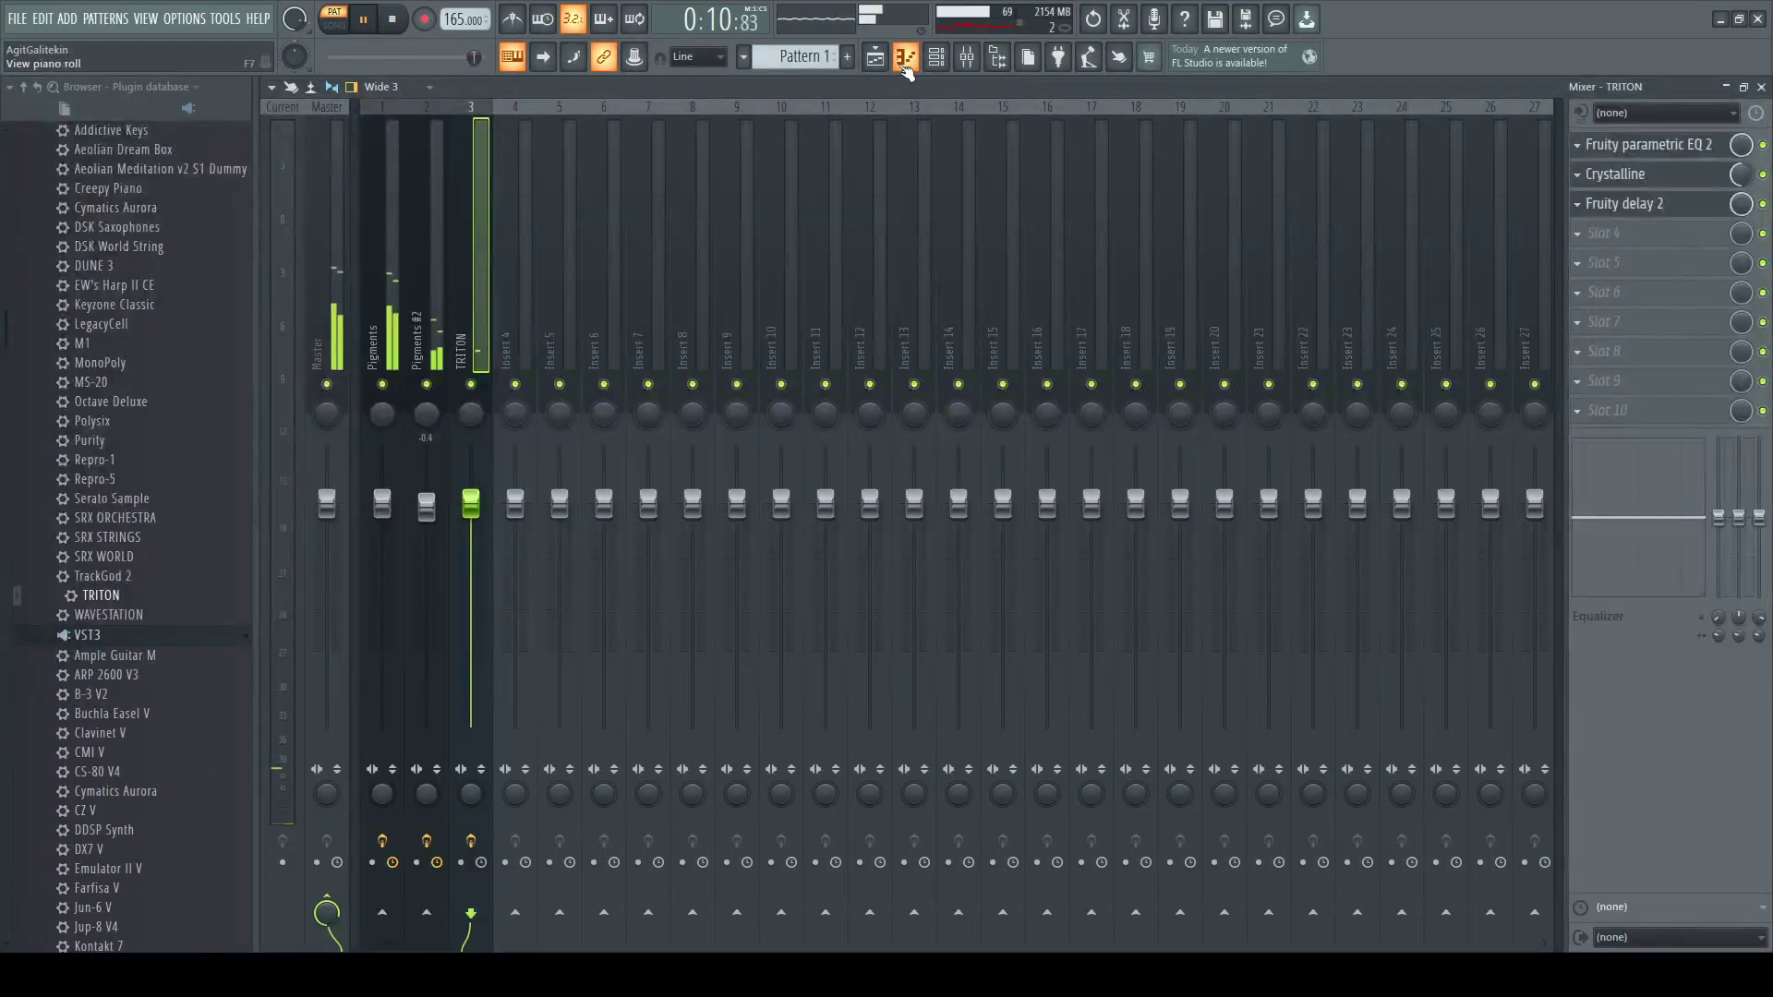
pyautogui.click(997, 59)
pyautogui.click(1004, 67)
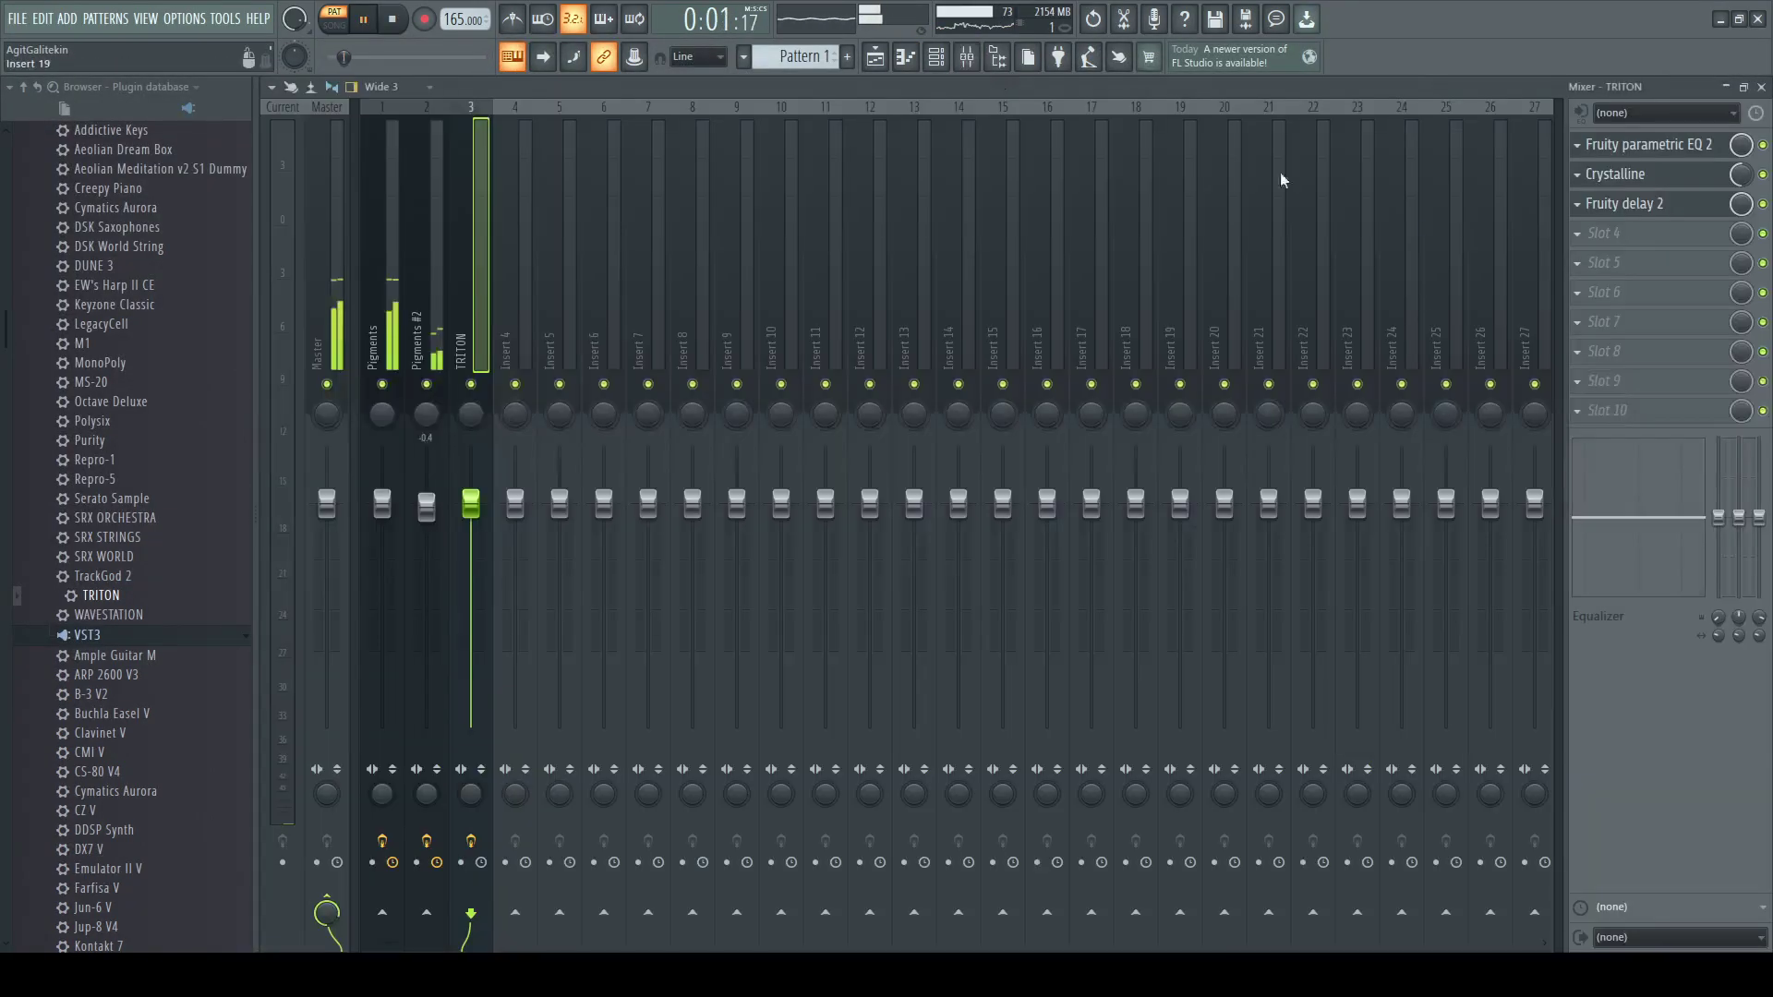
pyautogui.click(913, 59)
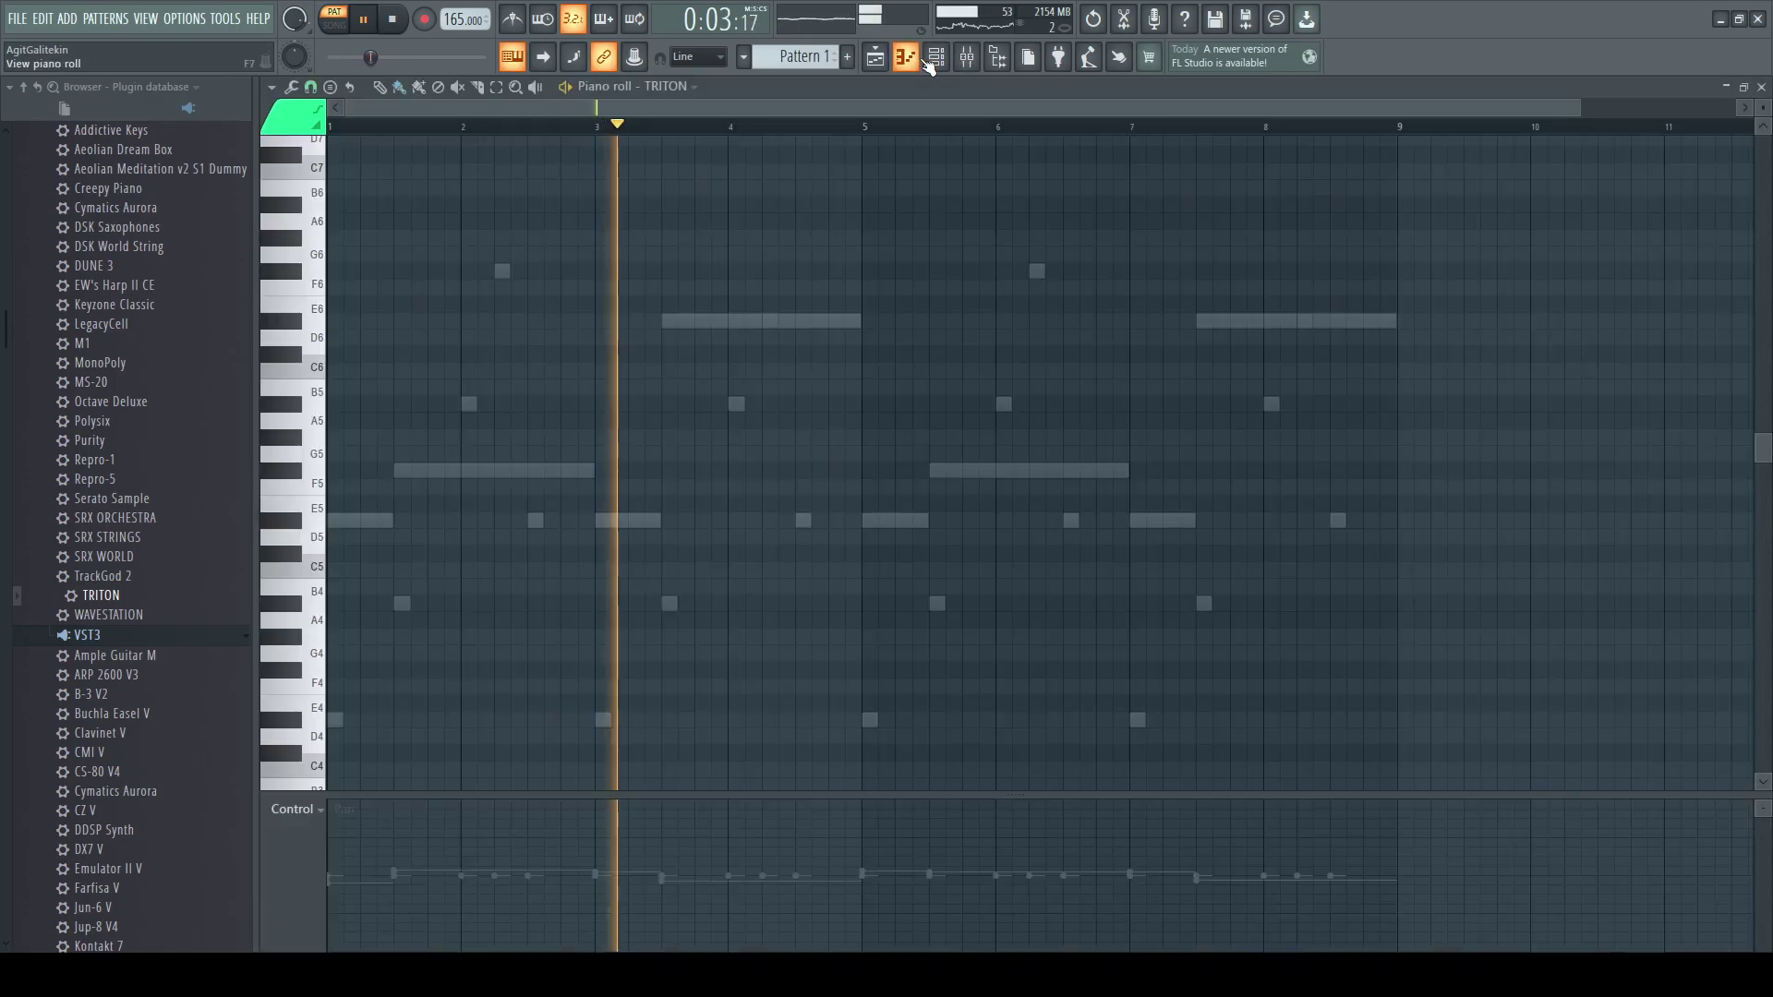
# - Try recording a first TRITON guitar take over the looping pattern, then discard it
pyautogui.press('space')
pyautogui.press('space')
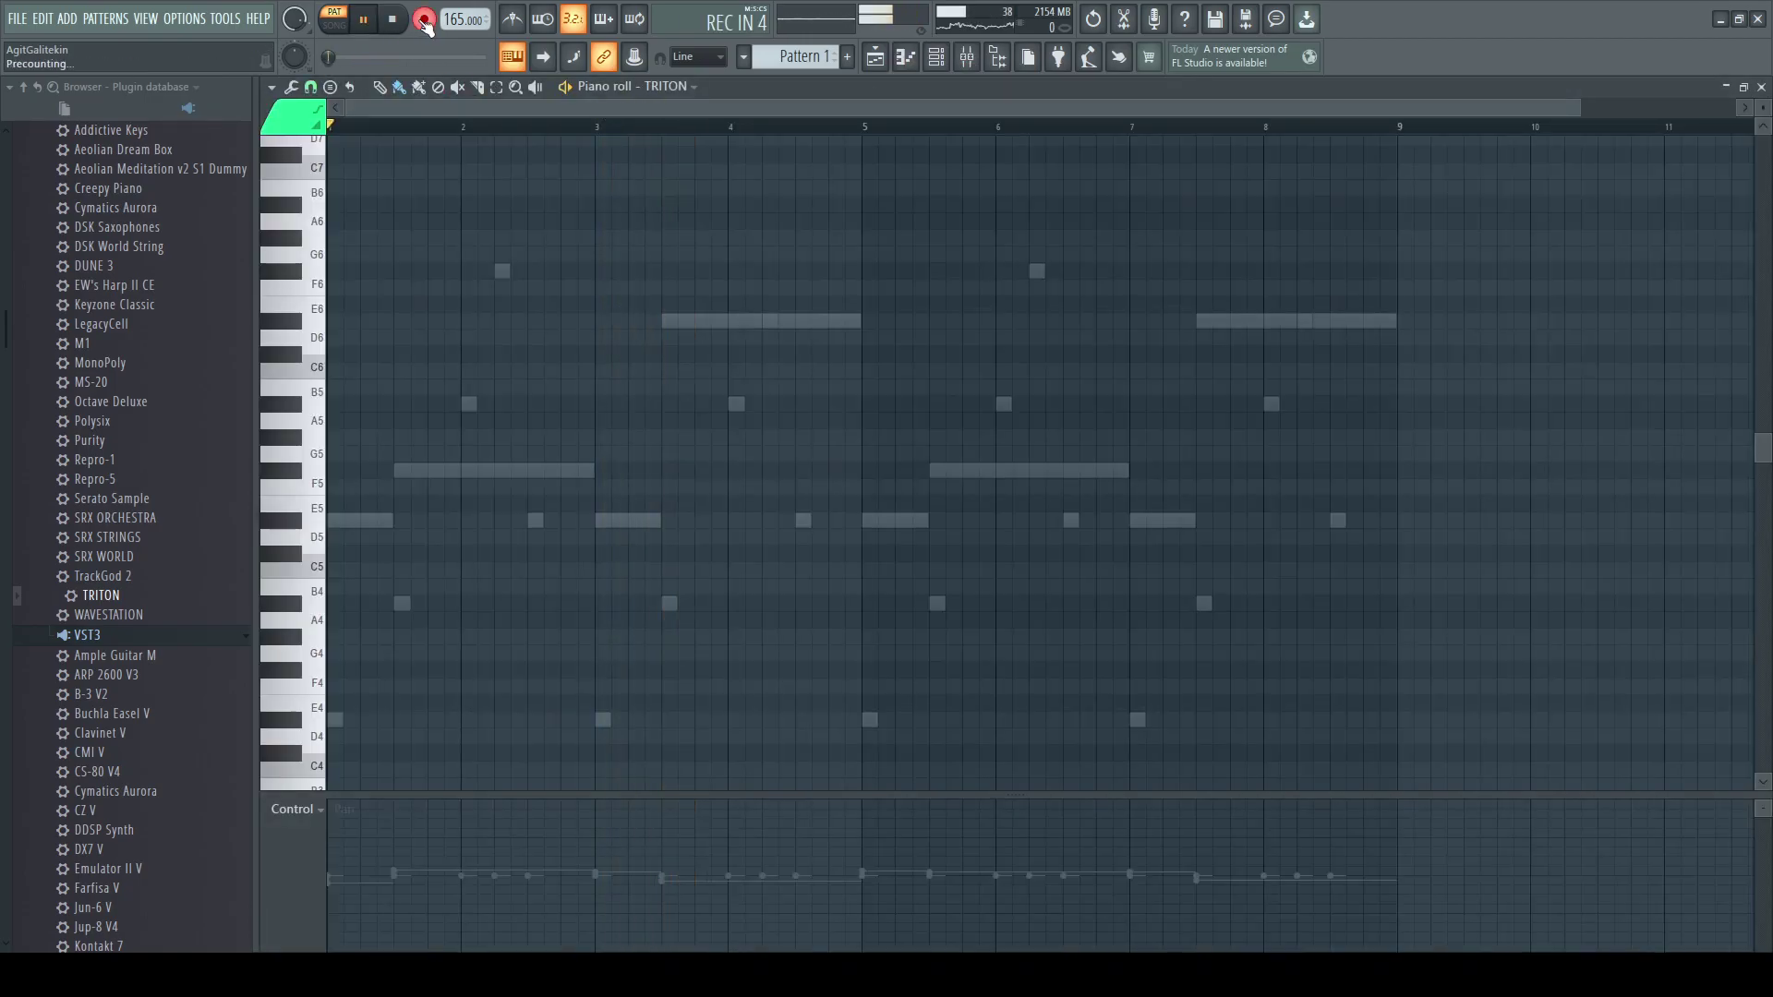
pyautogui.press('3')
pyautogui.press('5')
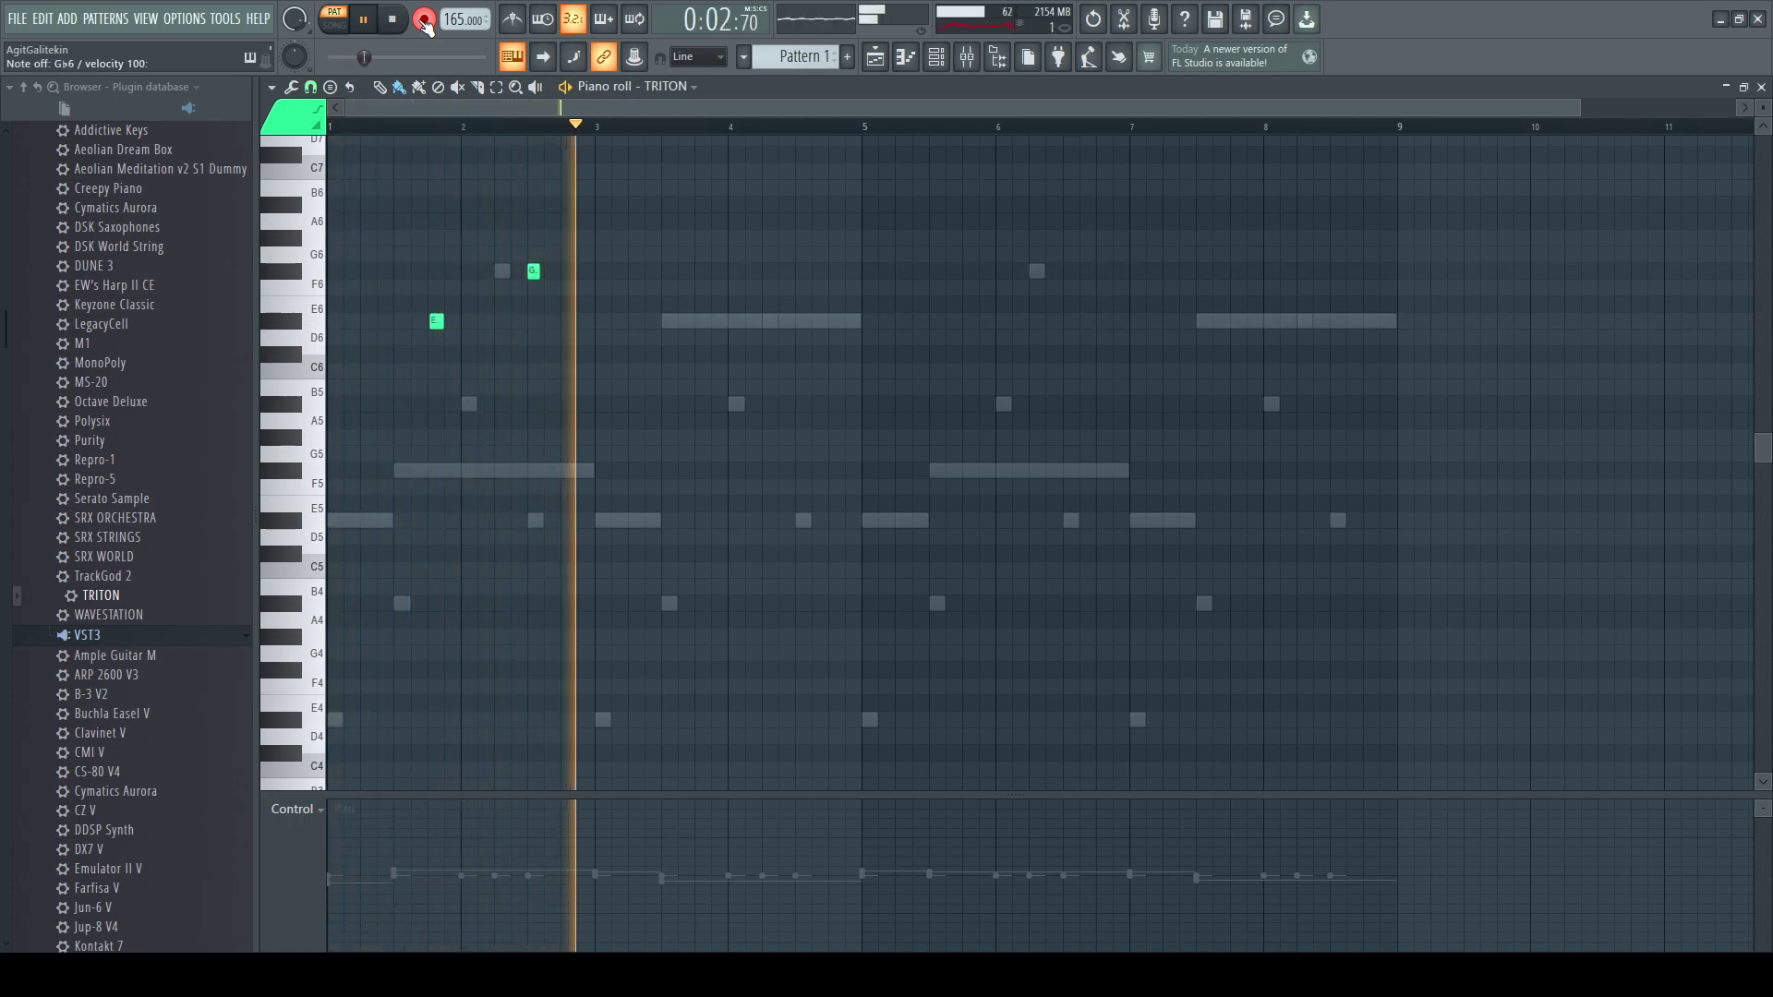
pyautogui.press('3')
pyautogui.press('9')
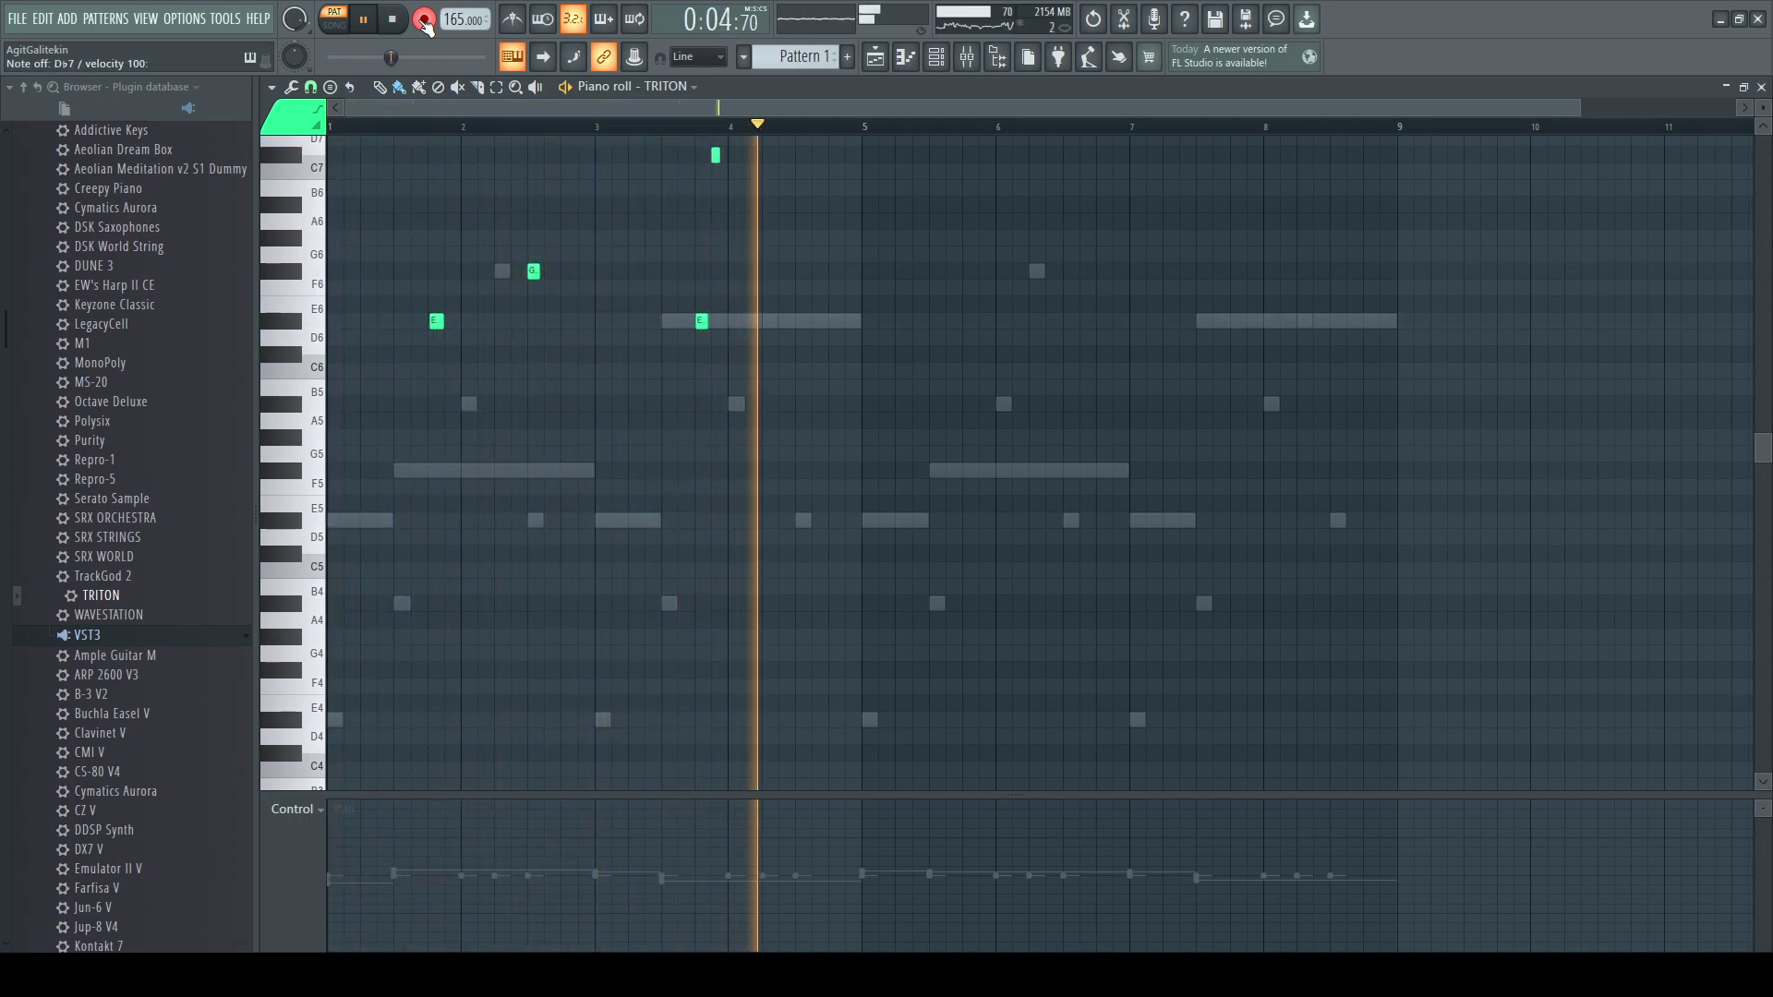
pyautogui.press('6')
pyautogui.press('7')
pyautogui.press('space')
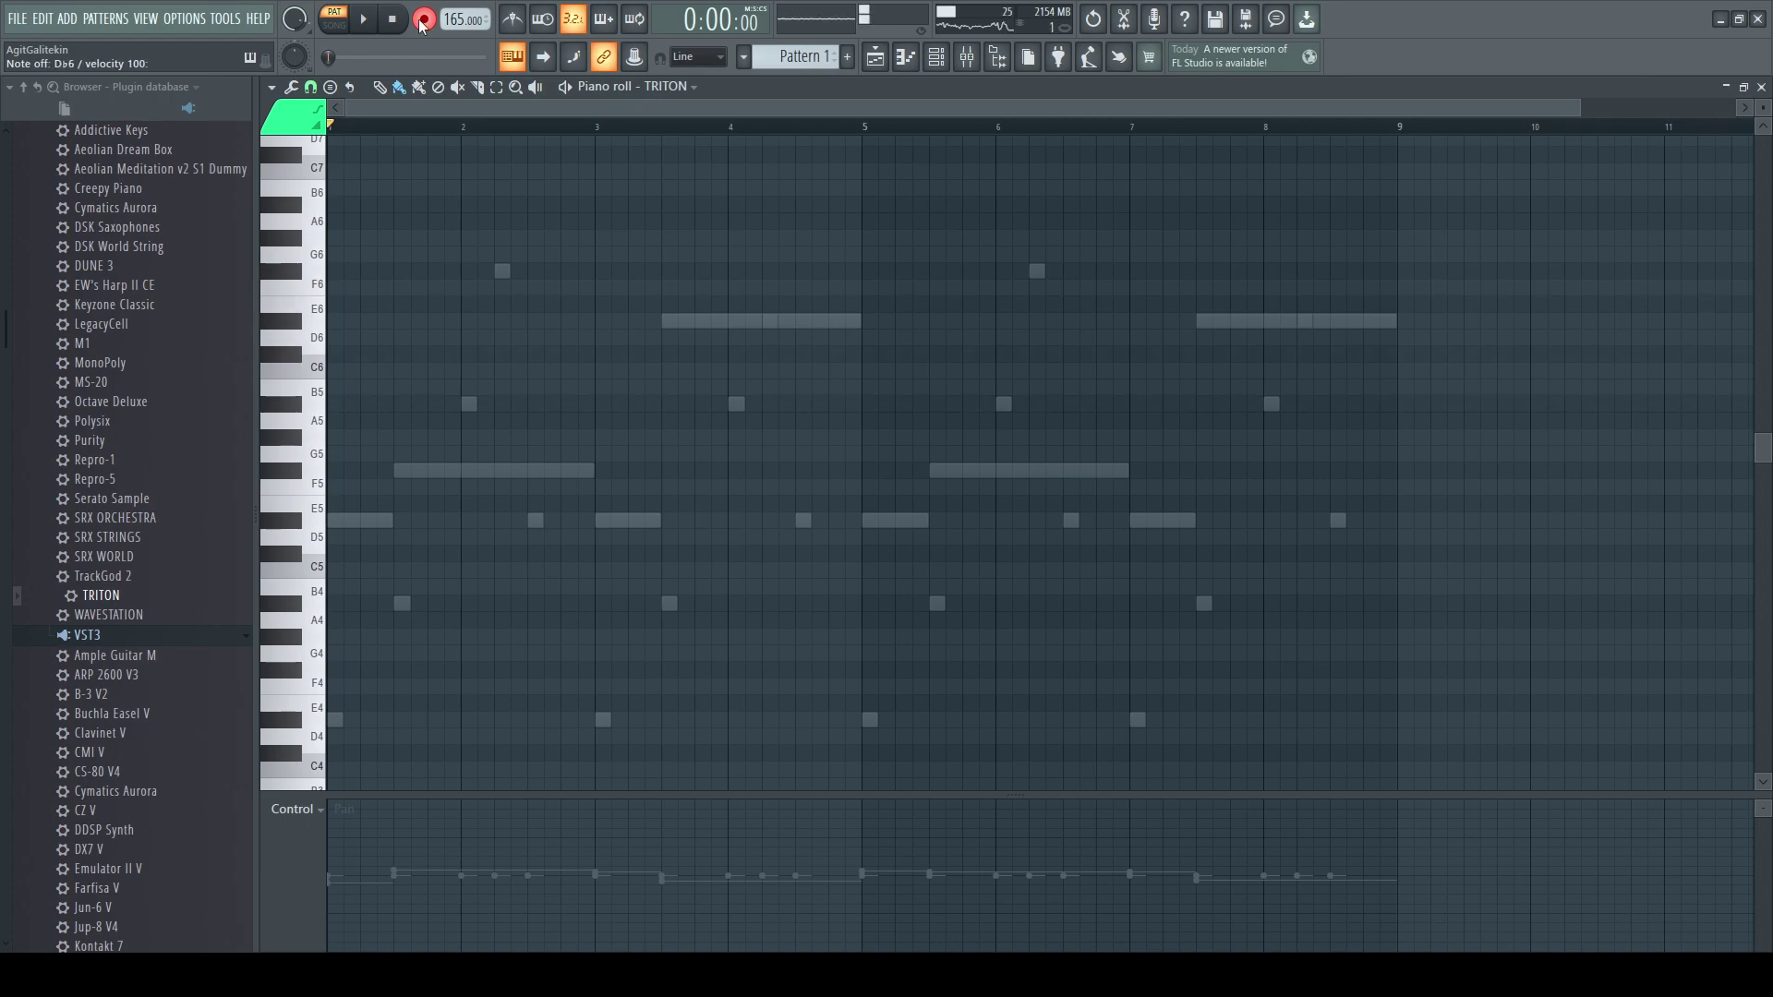
# - Try a second TRITON take using Eb6, Gb6, Db6 and F6 notes, then undo the recording
pyautogui.press('r')
pyautogui.press('r')
pyautogui.press('space')
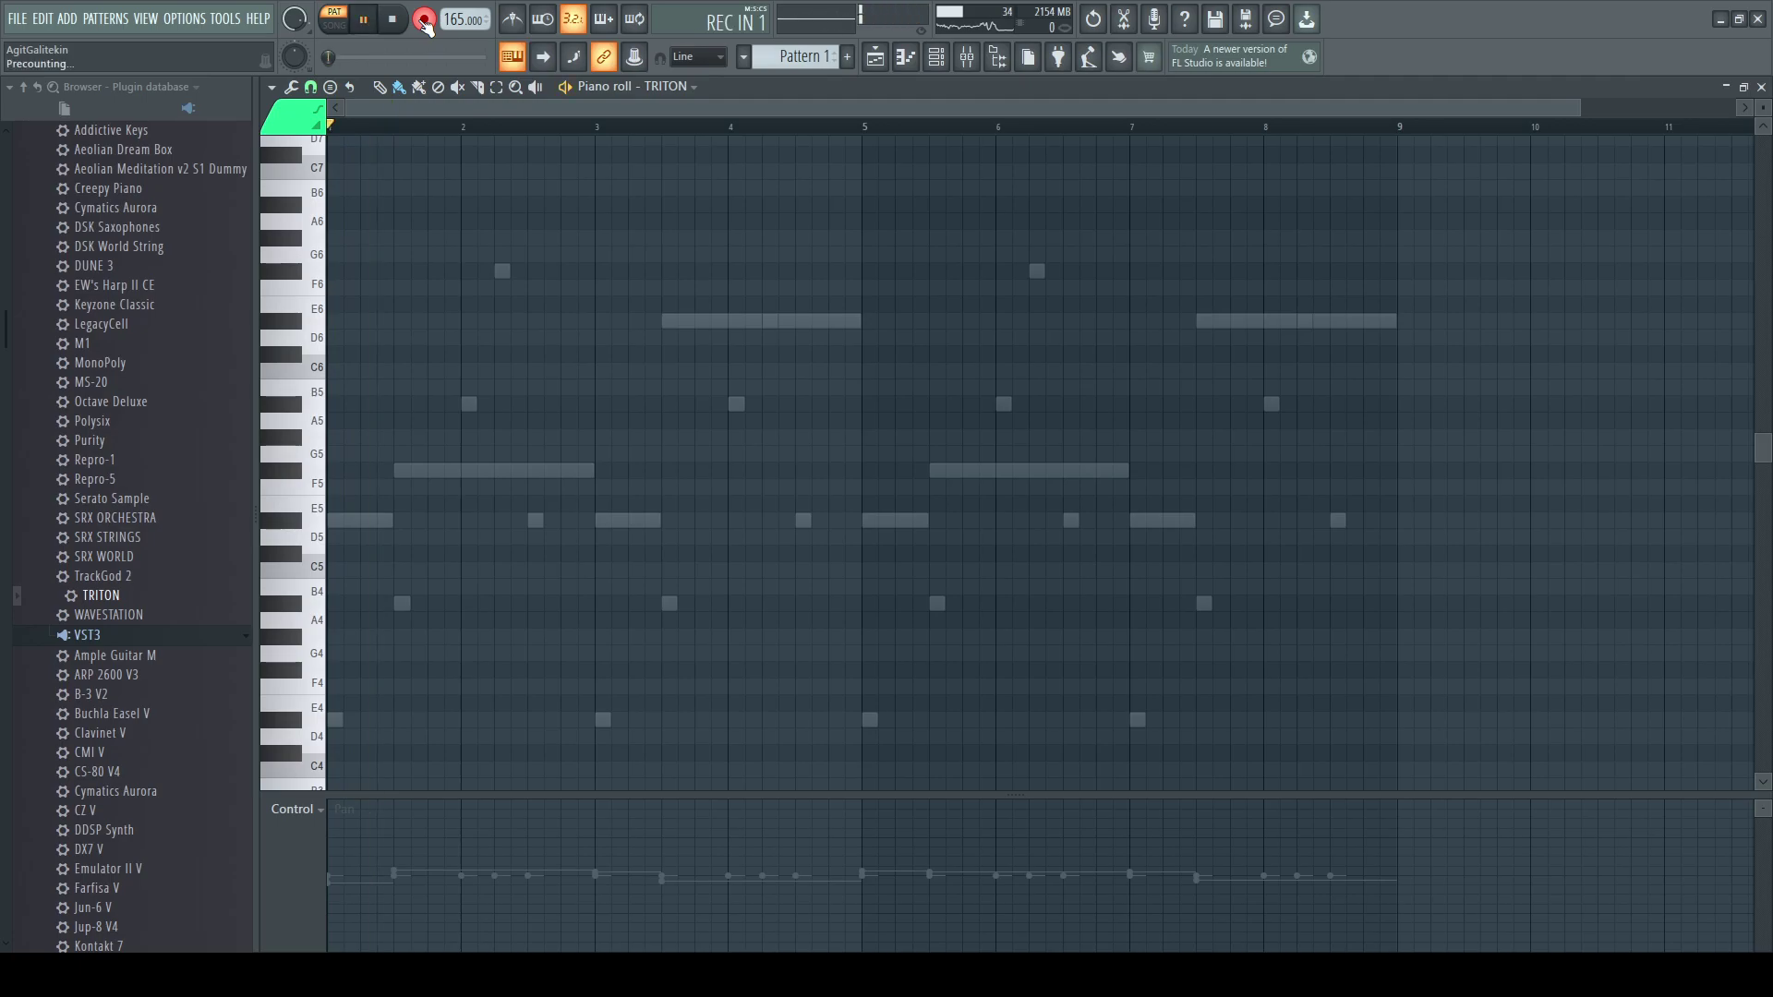
pyautogui.press('3')
pyautogui.press('5')
pyautogui.press('2')
pyautogui.press('t')
pyautogui.press('r')
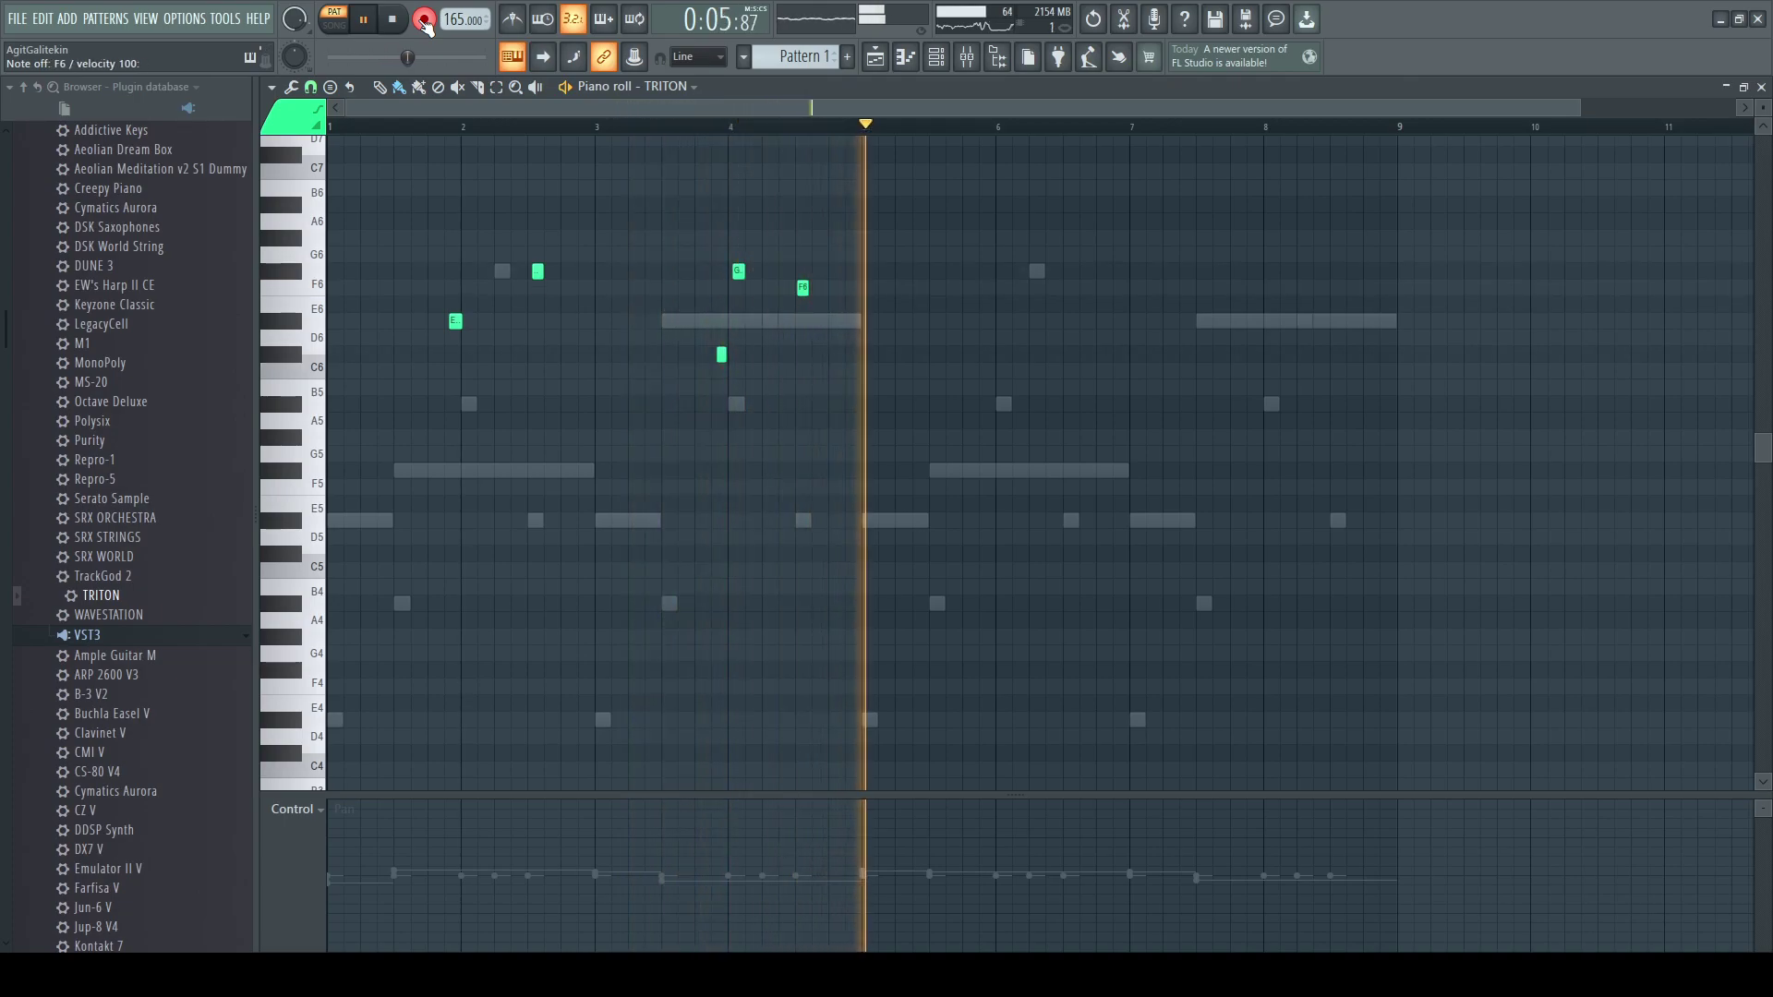
pyautogui.press('space')
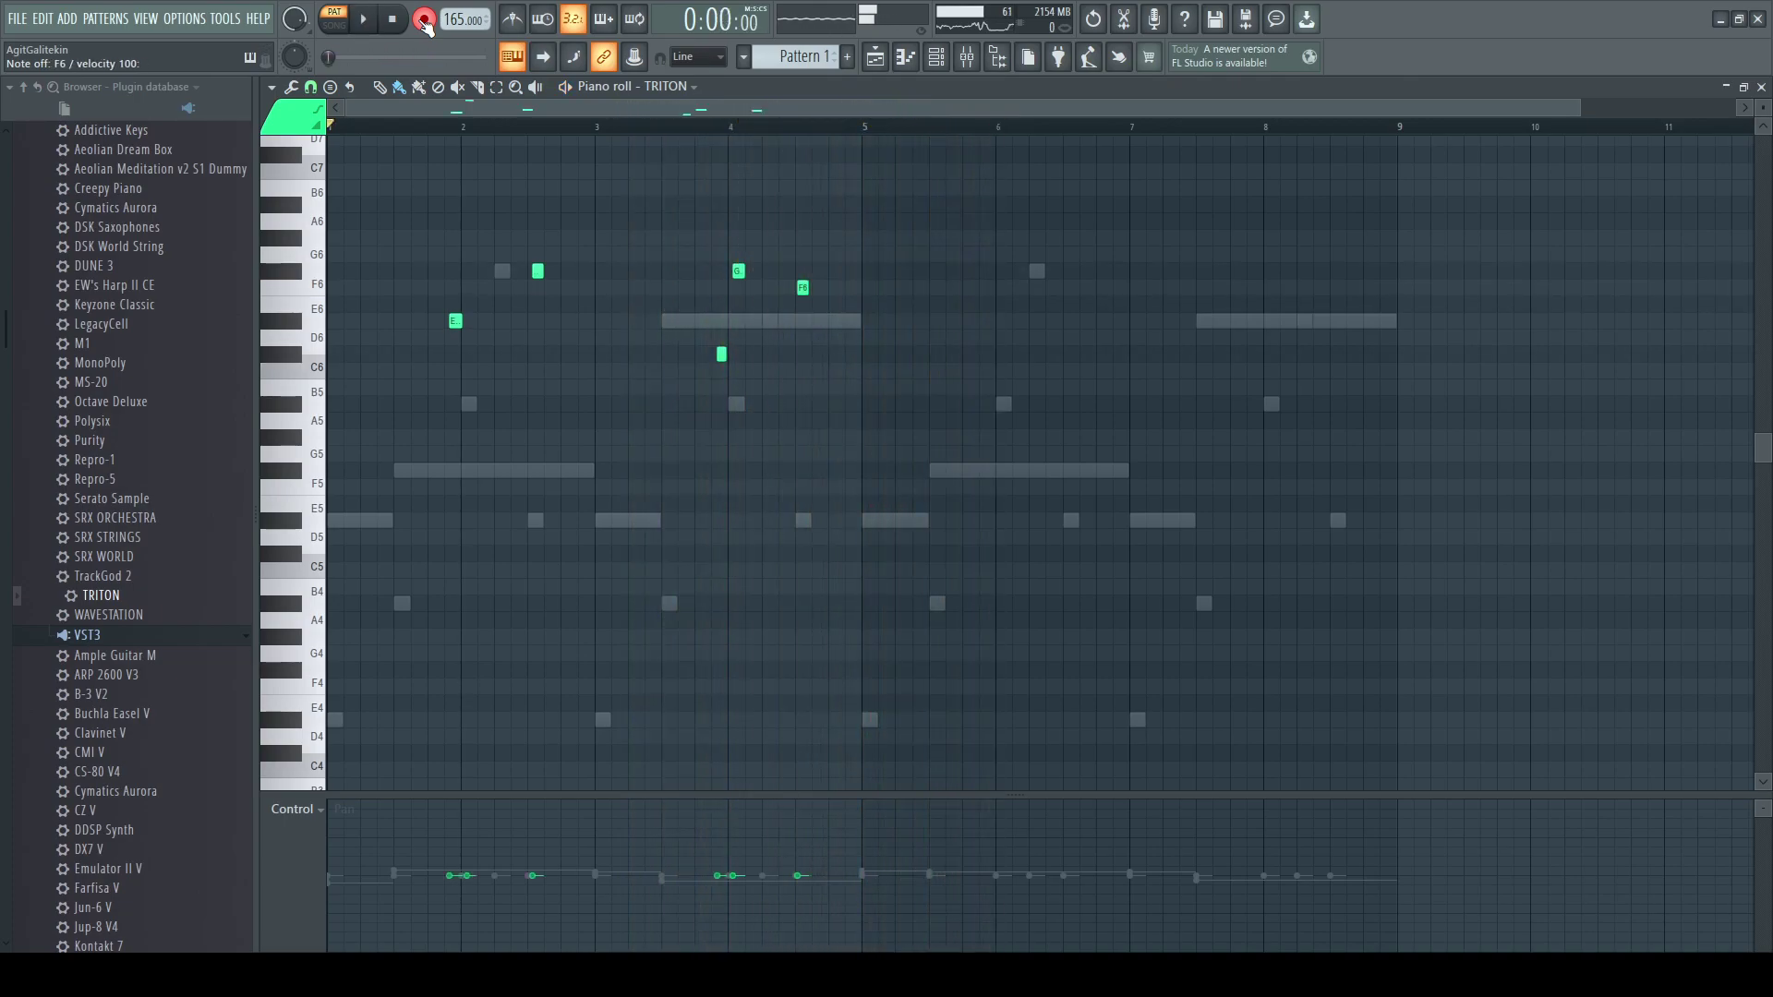
pyautogui.hotkey('ctrl', 'z')
# - Record a TRITON take with Eb6, Eb7 and F6 around bar 2, and Db6, Ab6 and F6 around bar 6
pyautogui.press('m')
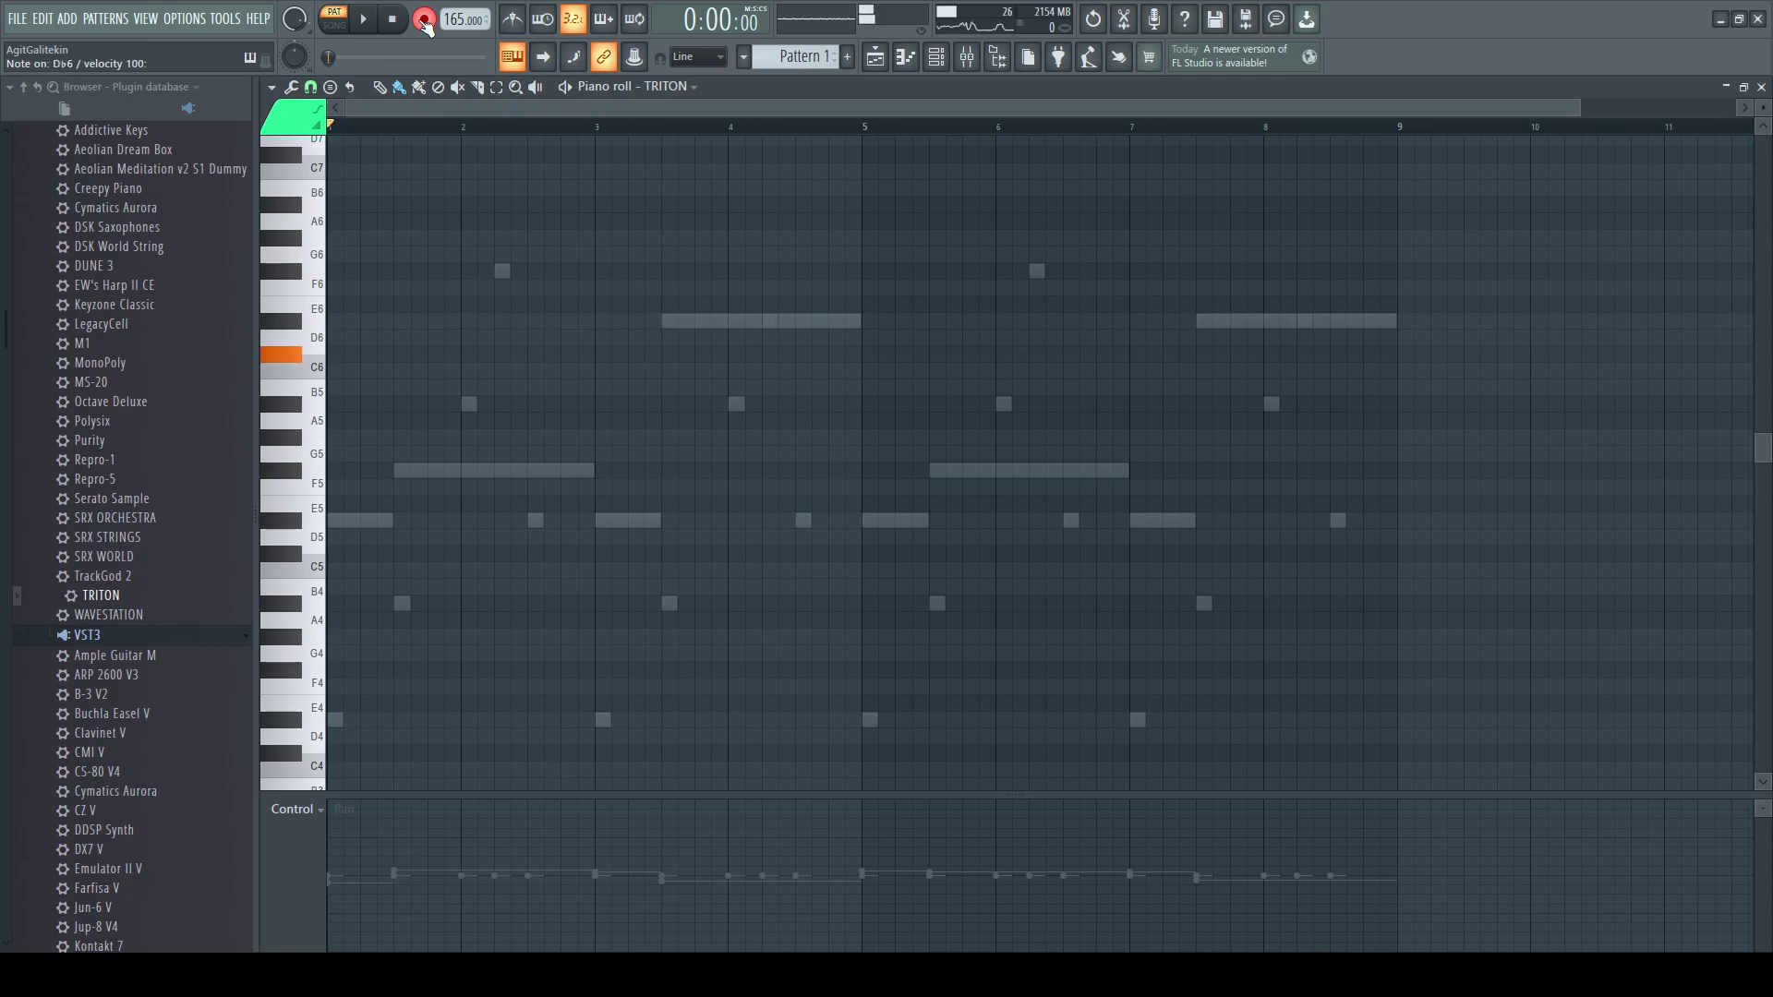
pyautogui.press('space')
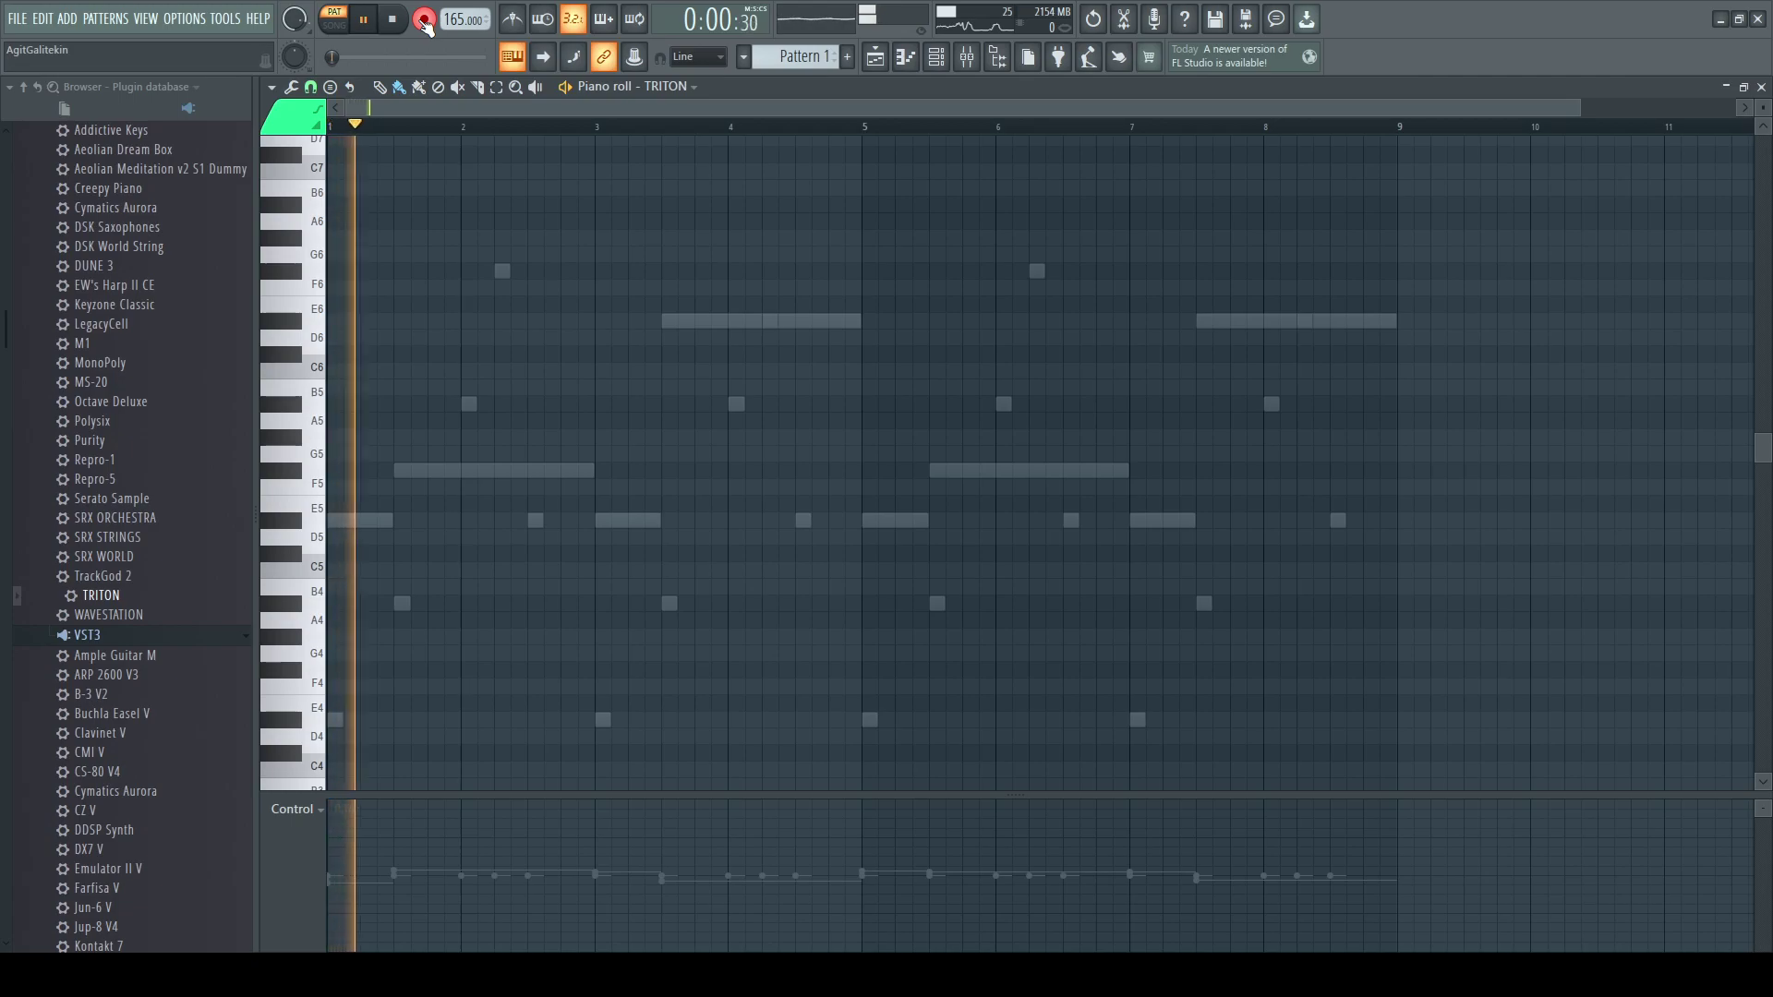
pyautogui.press('3')
pyautogui.press('r')
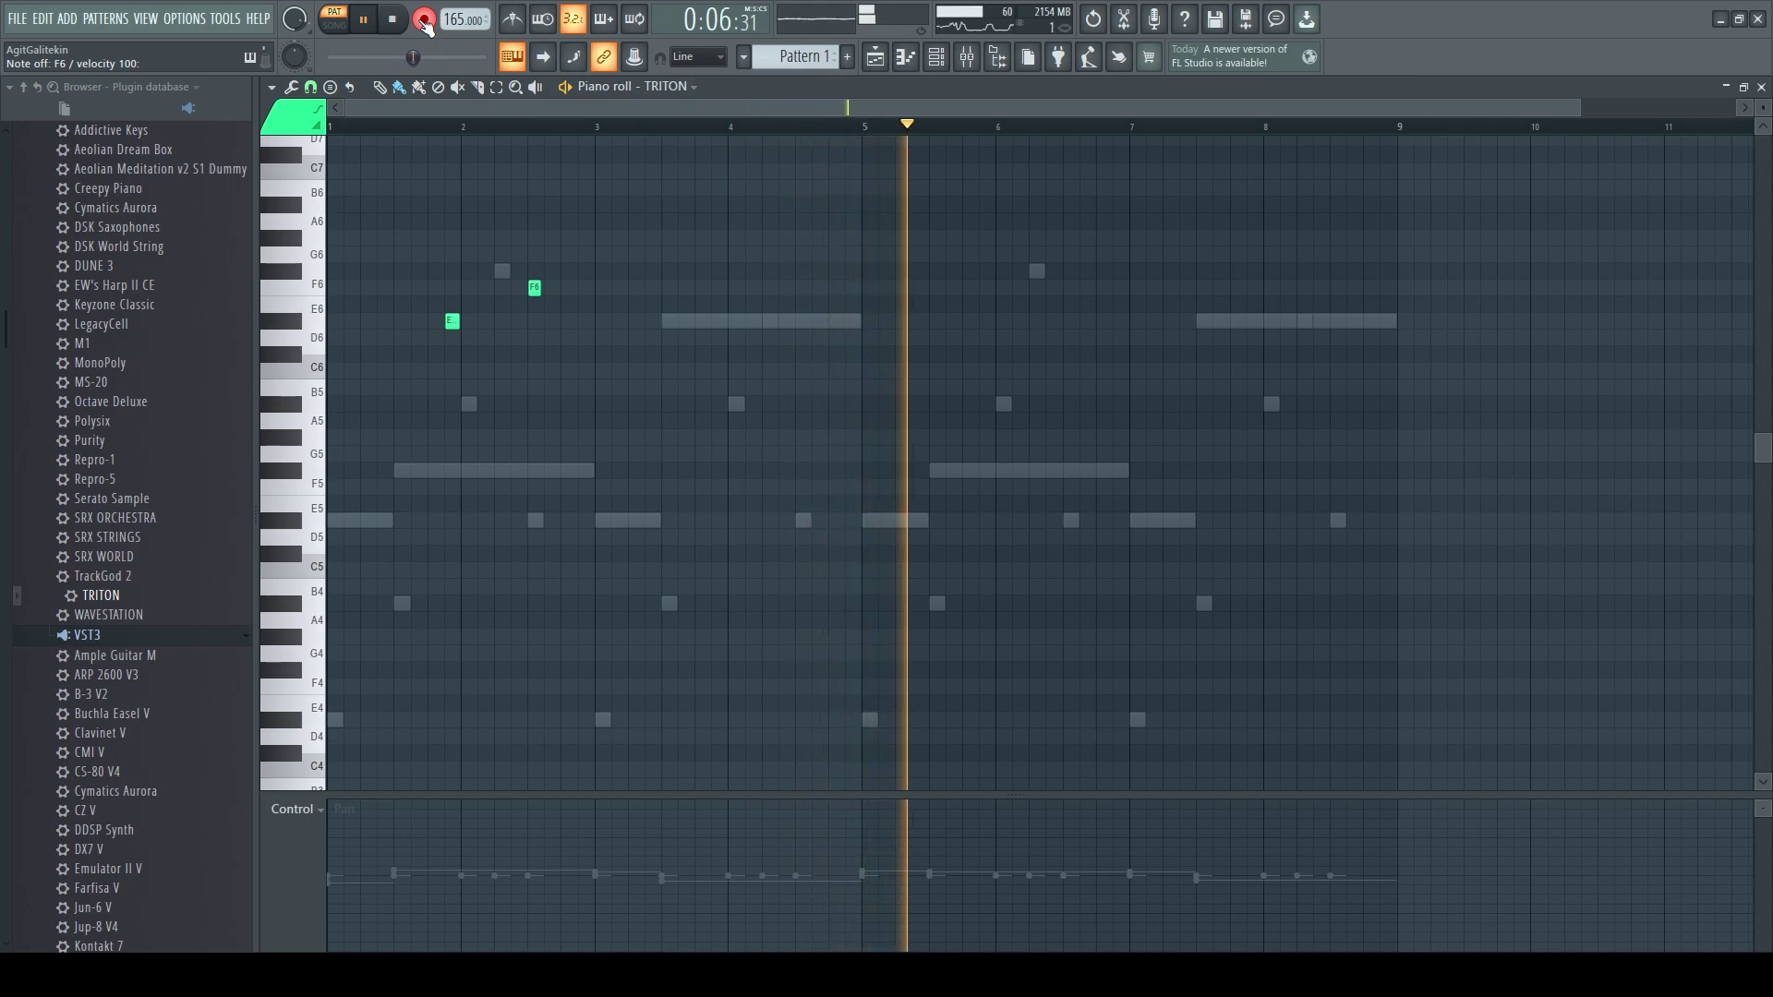
pyautogui.press('2')
pyautogui.press('6')
pyautogui.press('r')
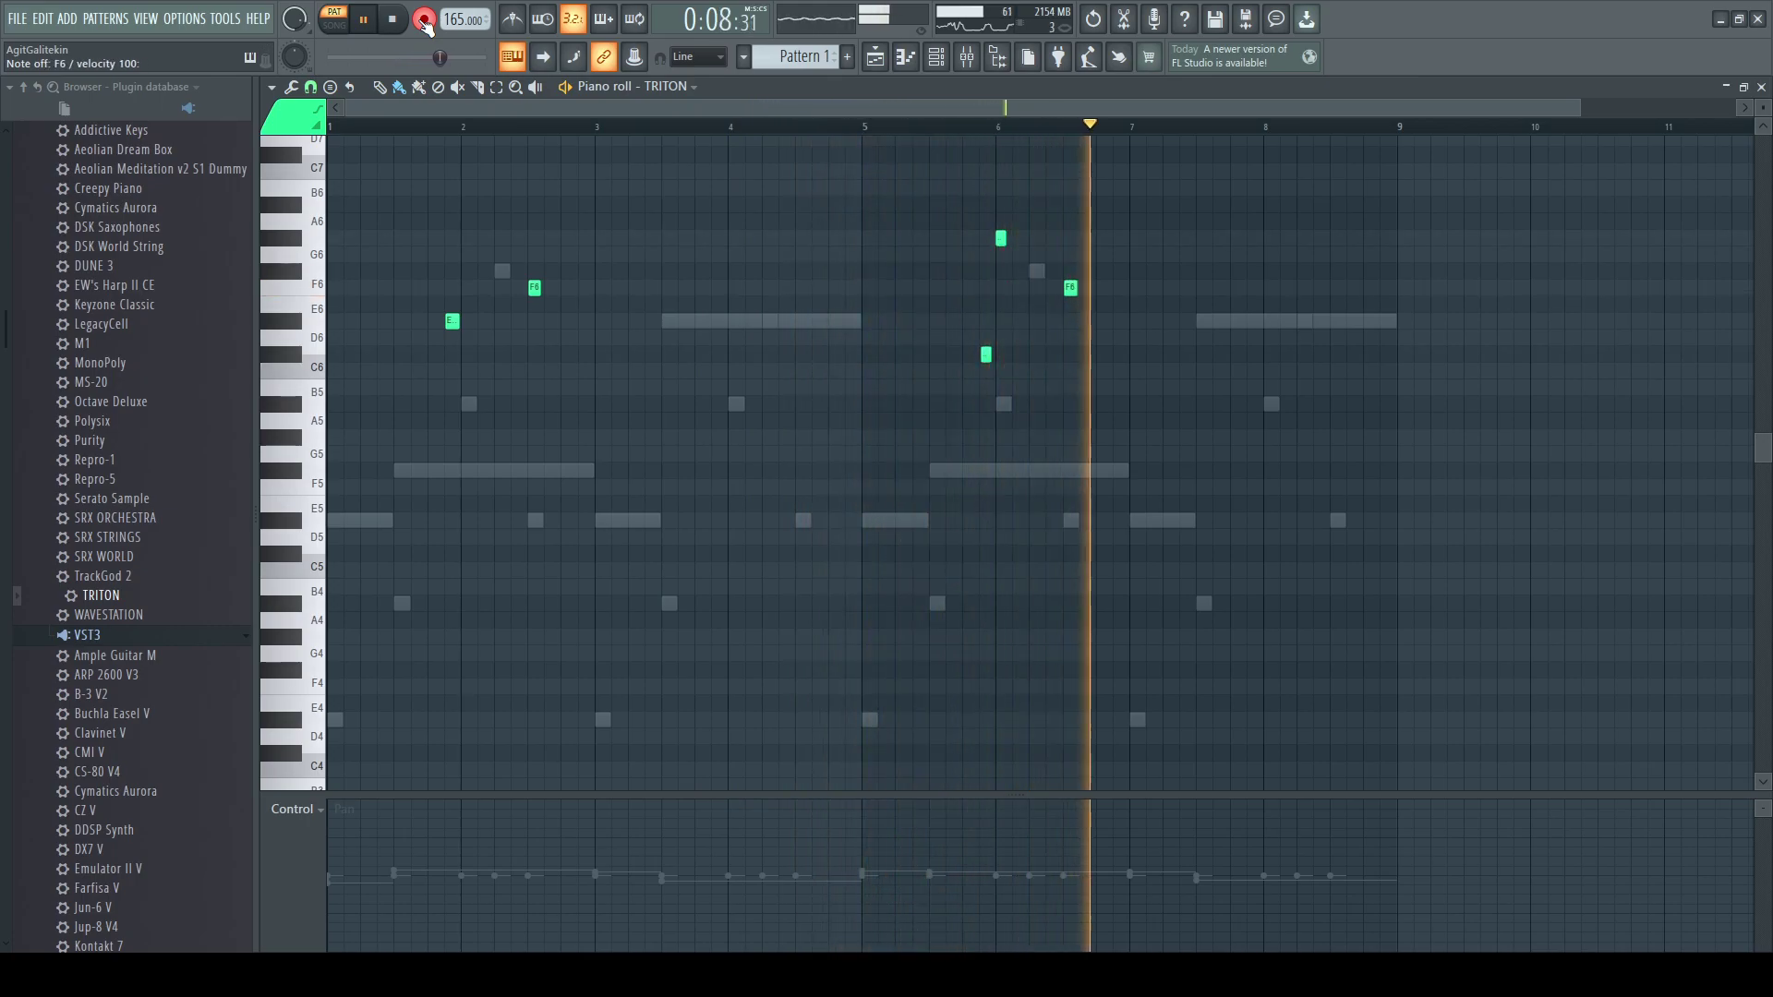
pyautogui.press('space')
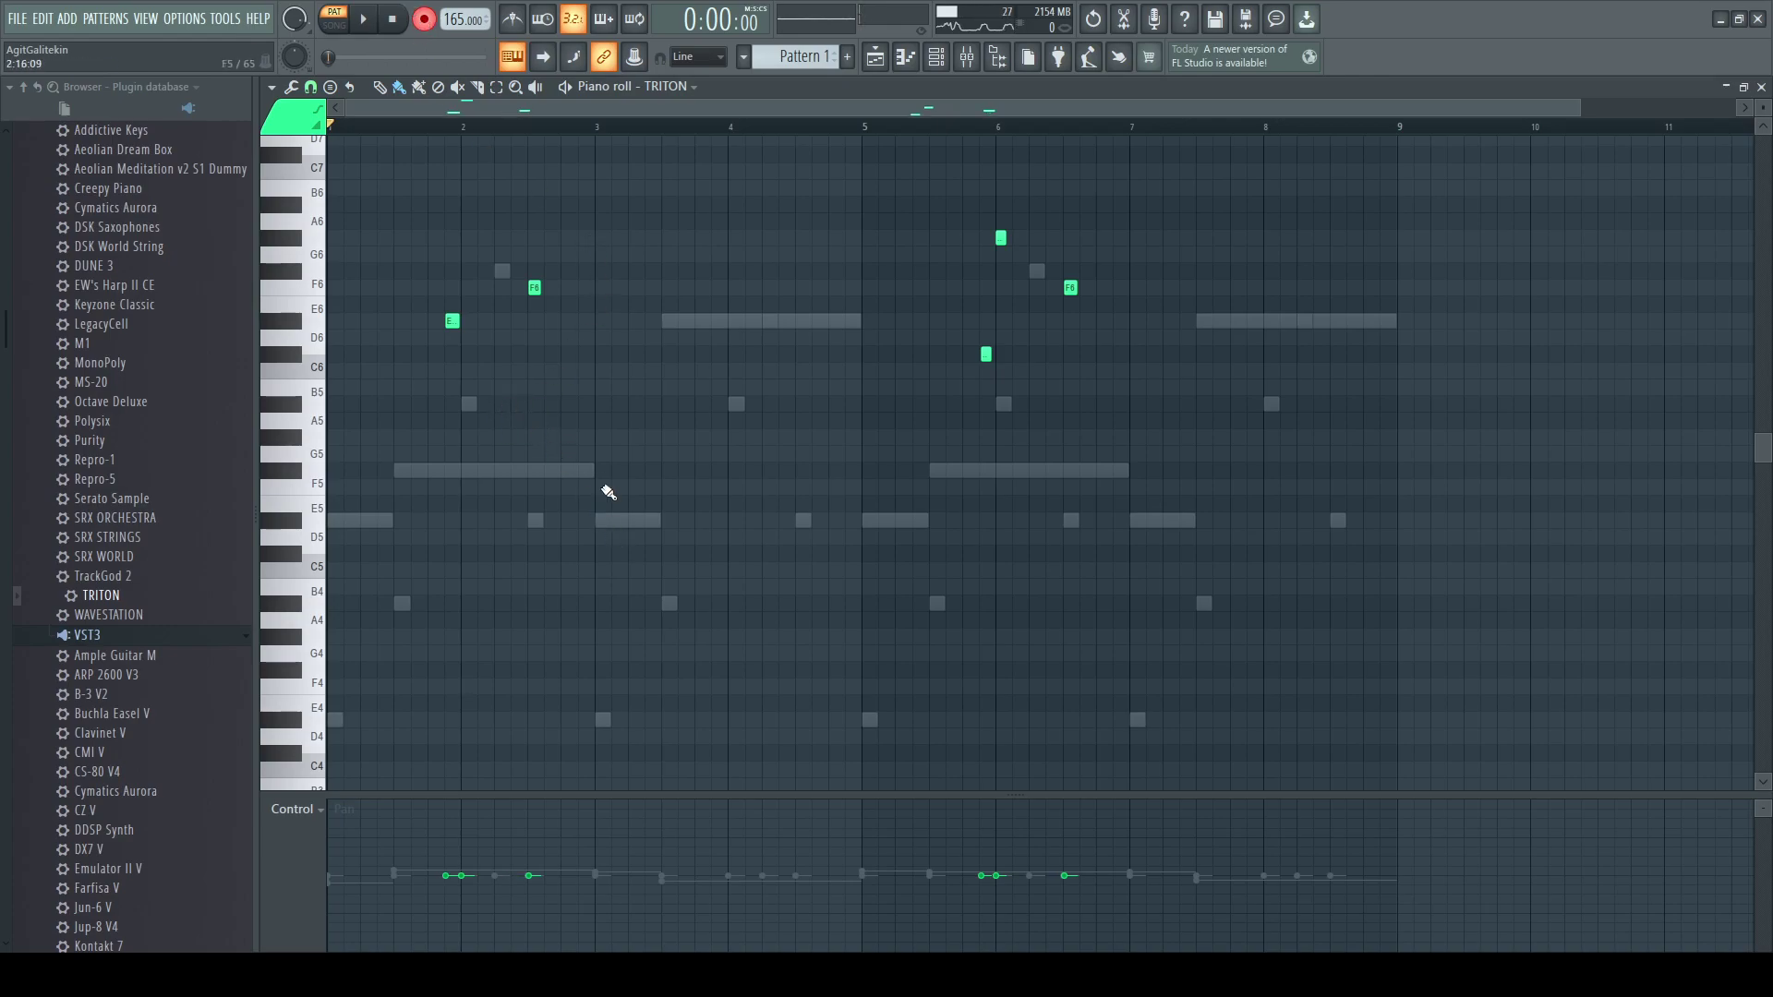
# - Quantize the recorded TRITON notes to the grid and lengthen the Eb7 and Ab6 notes to four steps each
pyautogui.scroll(3, 596, 484)
pyautogui.click(749, 572)
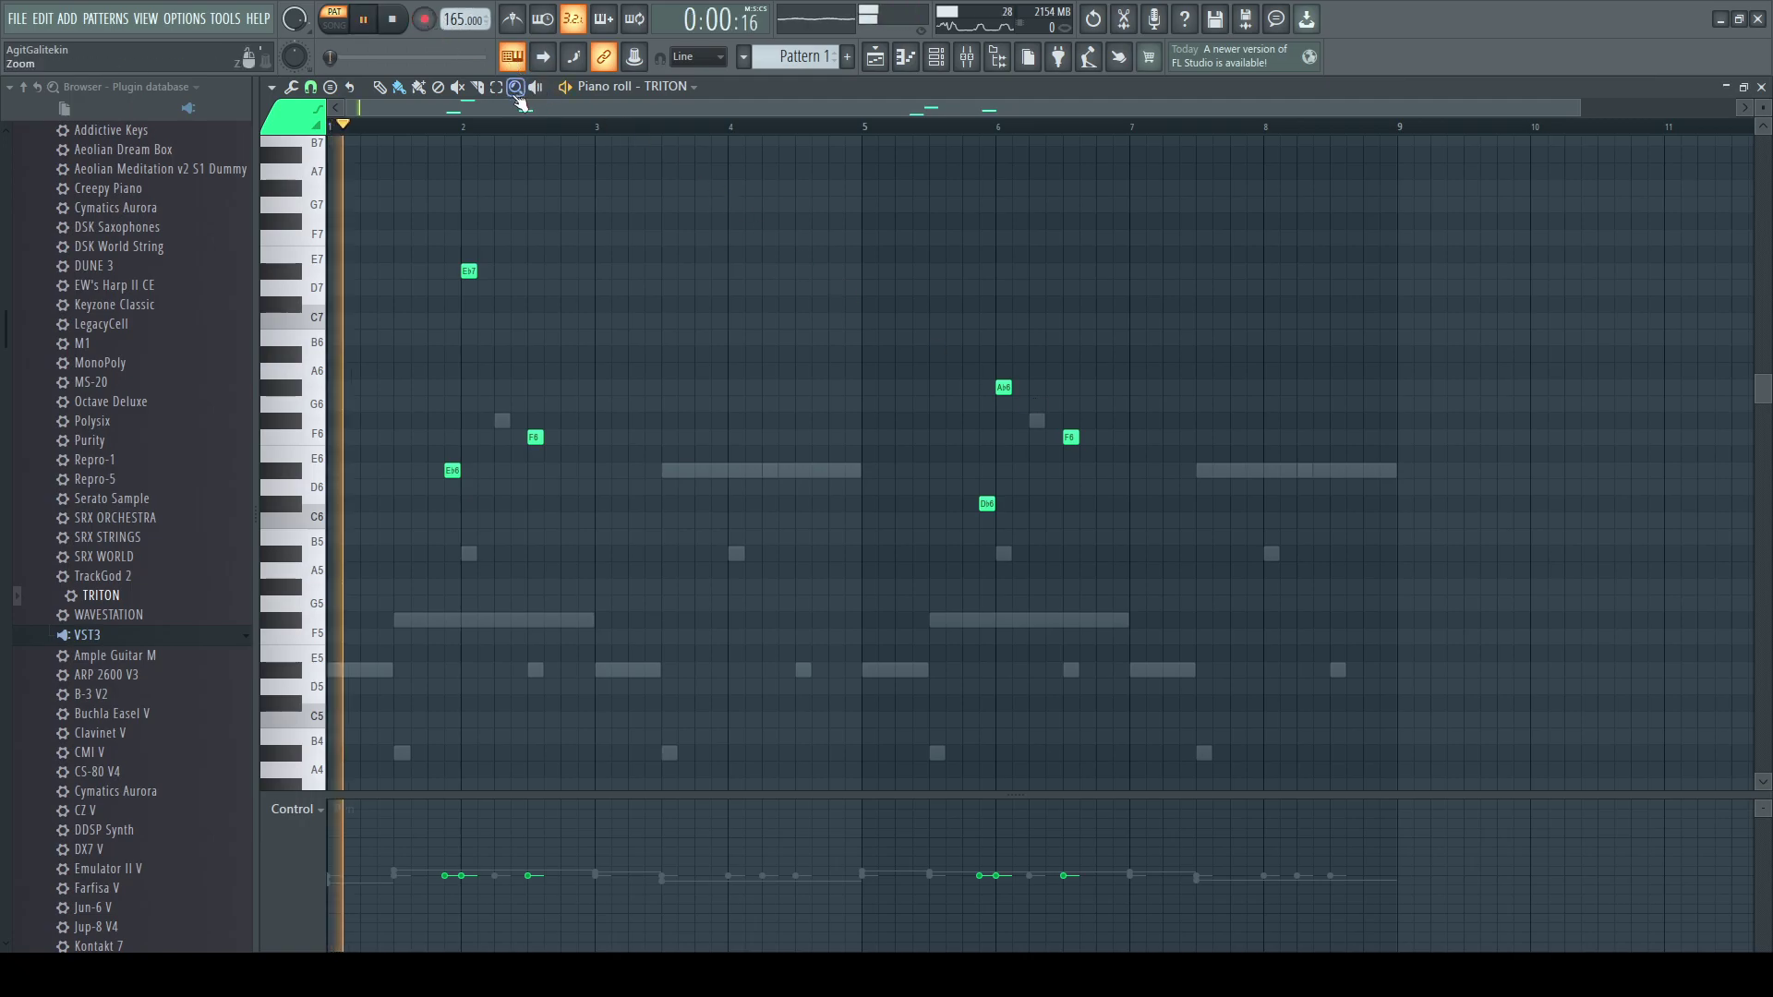
pyautogui.press('space')
pyautogui.press('space')
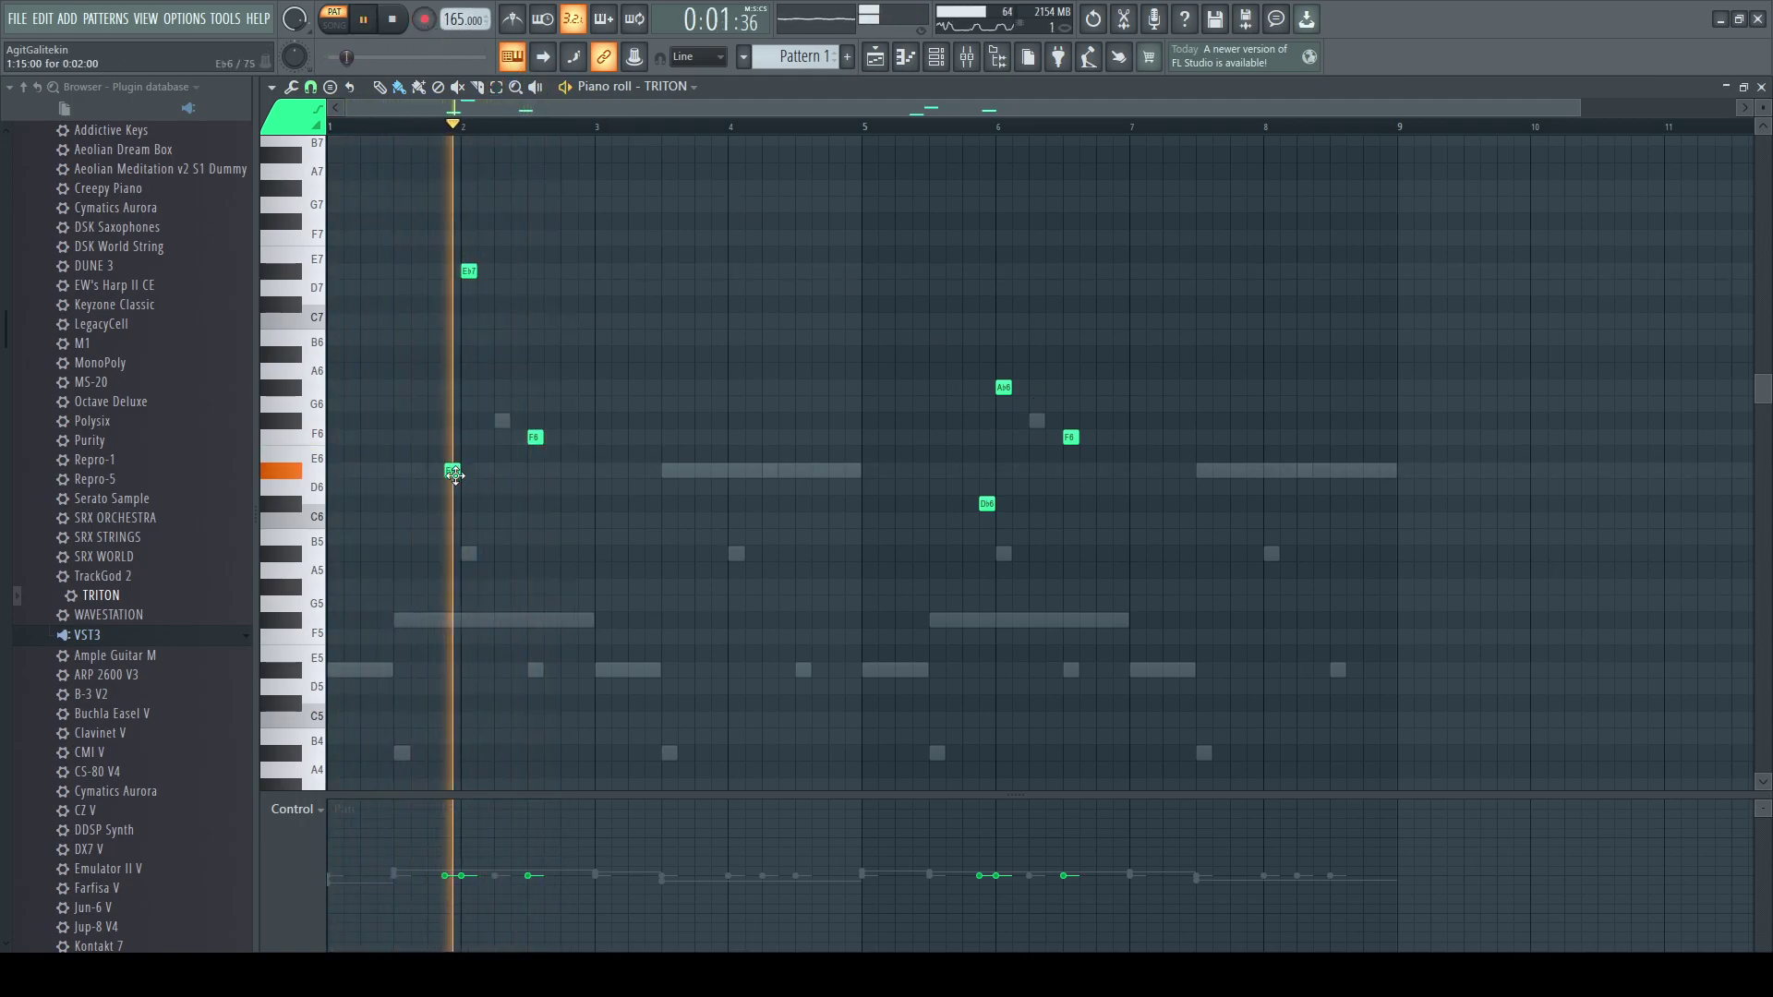
pyautogui.press('space')
pyautogui.press('space')
pyautogui.moveTo(473, 274); pyautogui.dragTo(495, 274)
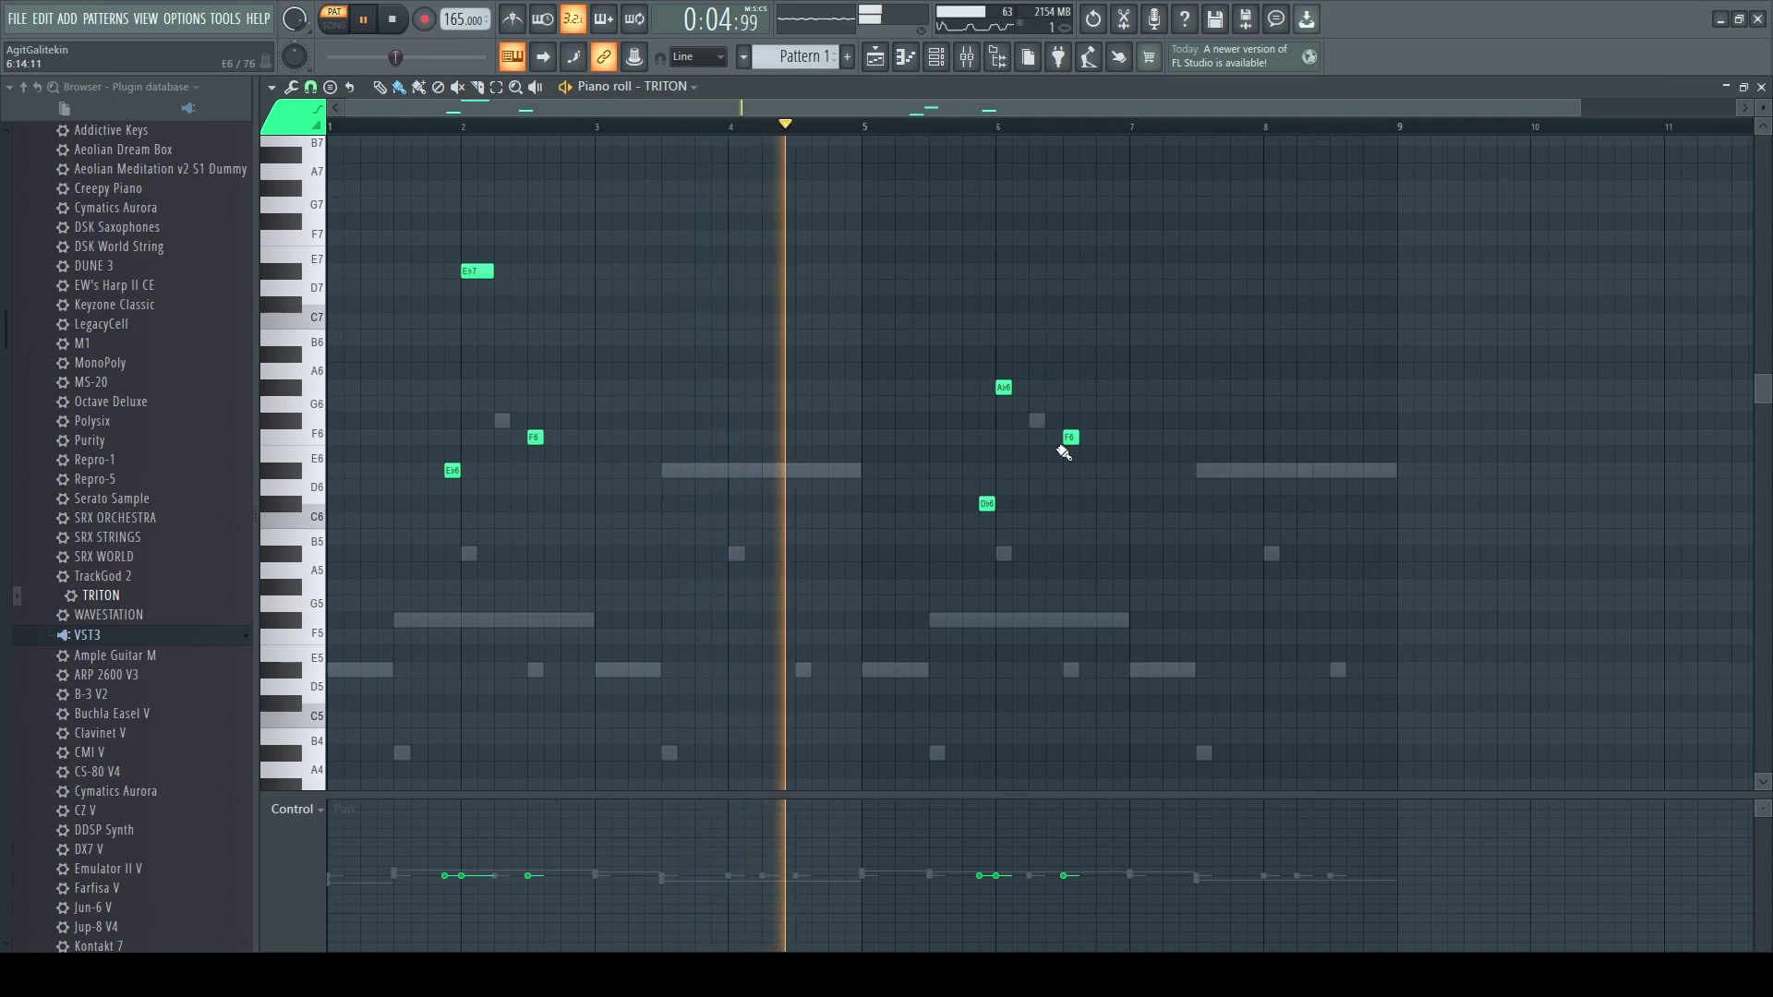
pyautogui.moveTo(1010, 388); pyautogui.dragTo(1027, 389)
pyautogui.press('space')
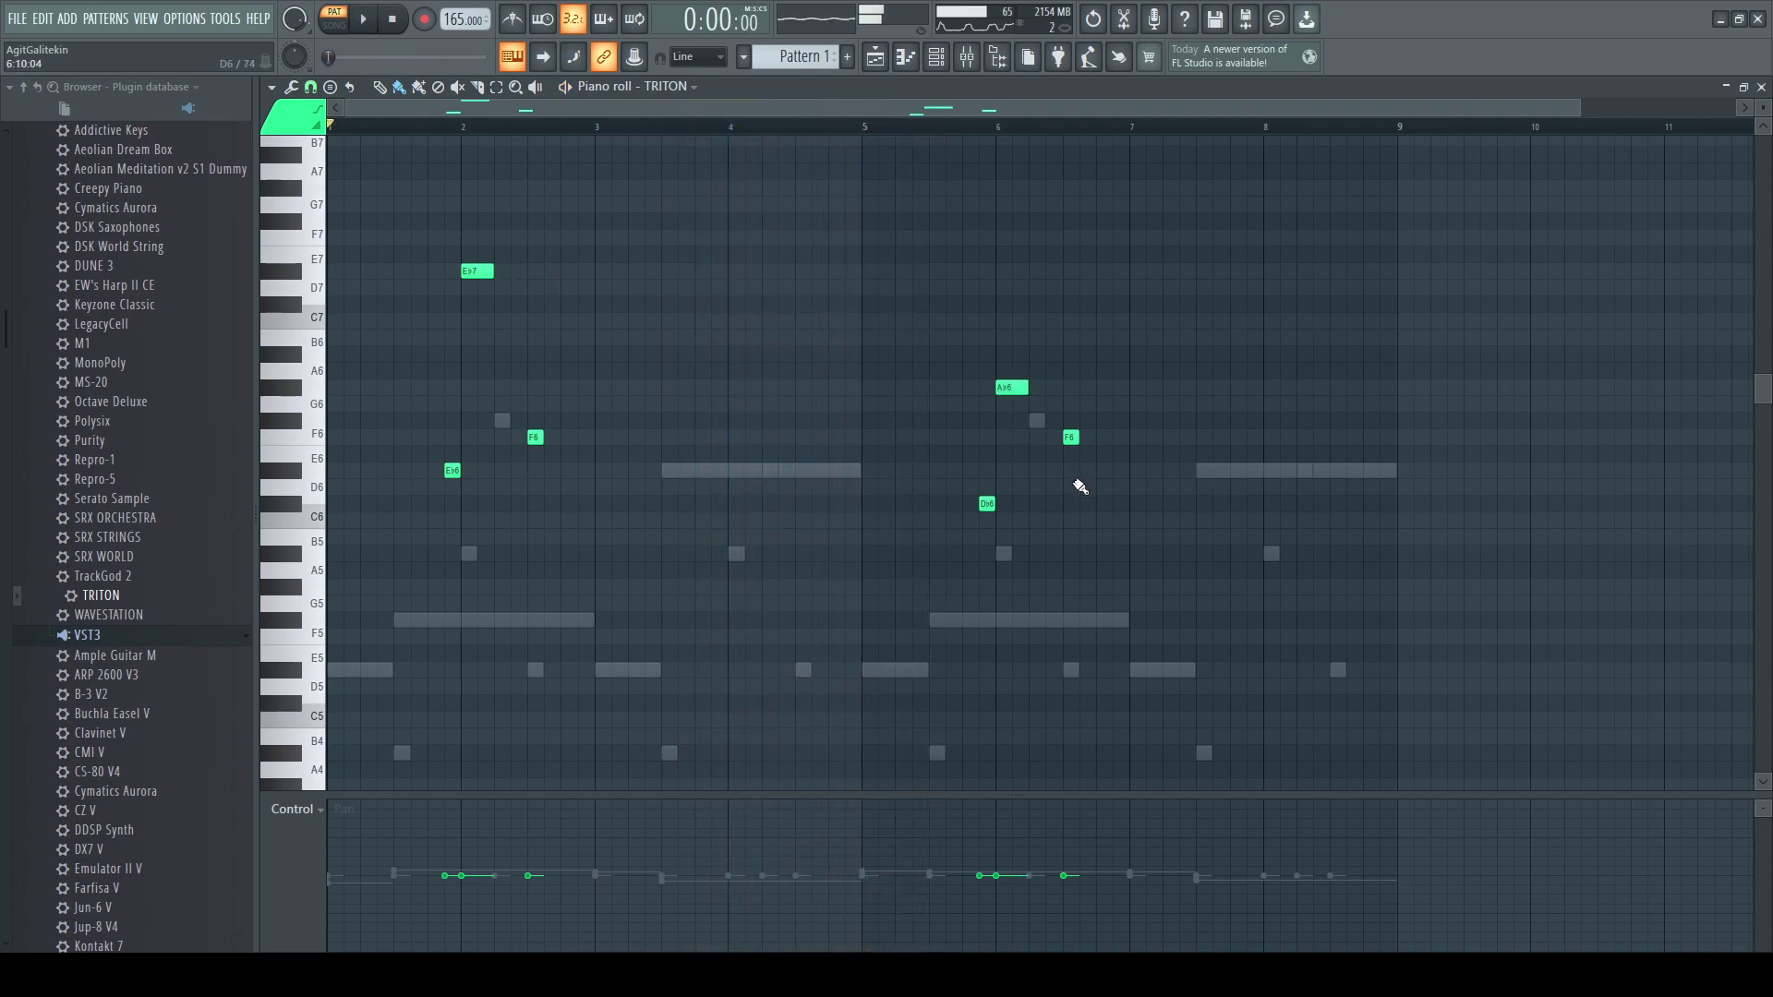
# - Move the Db6, Ab6 and F6 phrase two bars earlier and delete the F6 note in bar 2
pyautogui.moveTo(1221, 612)
pyautogui.mouseDown()
pyautogui.moveTo(986, 362)
pyautogui.moveTo(742, 374)
pyautogui.mouseUp()
pyautogui.press('space')
pyautogui.click(827, 523)
pyautogui.rightClick(827, 522)
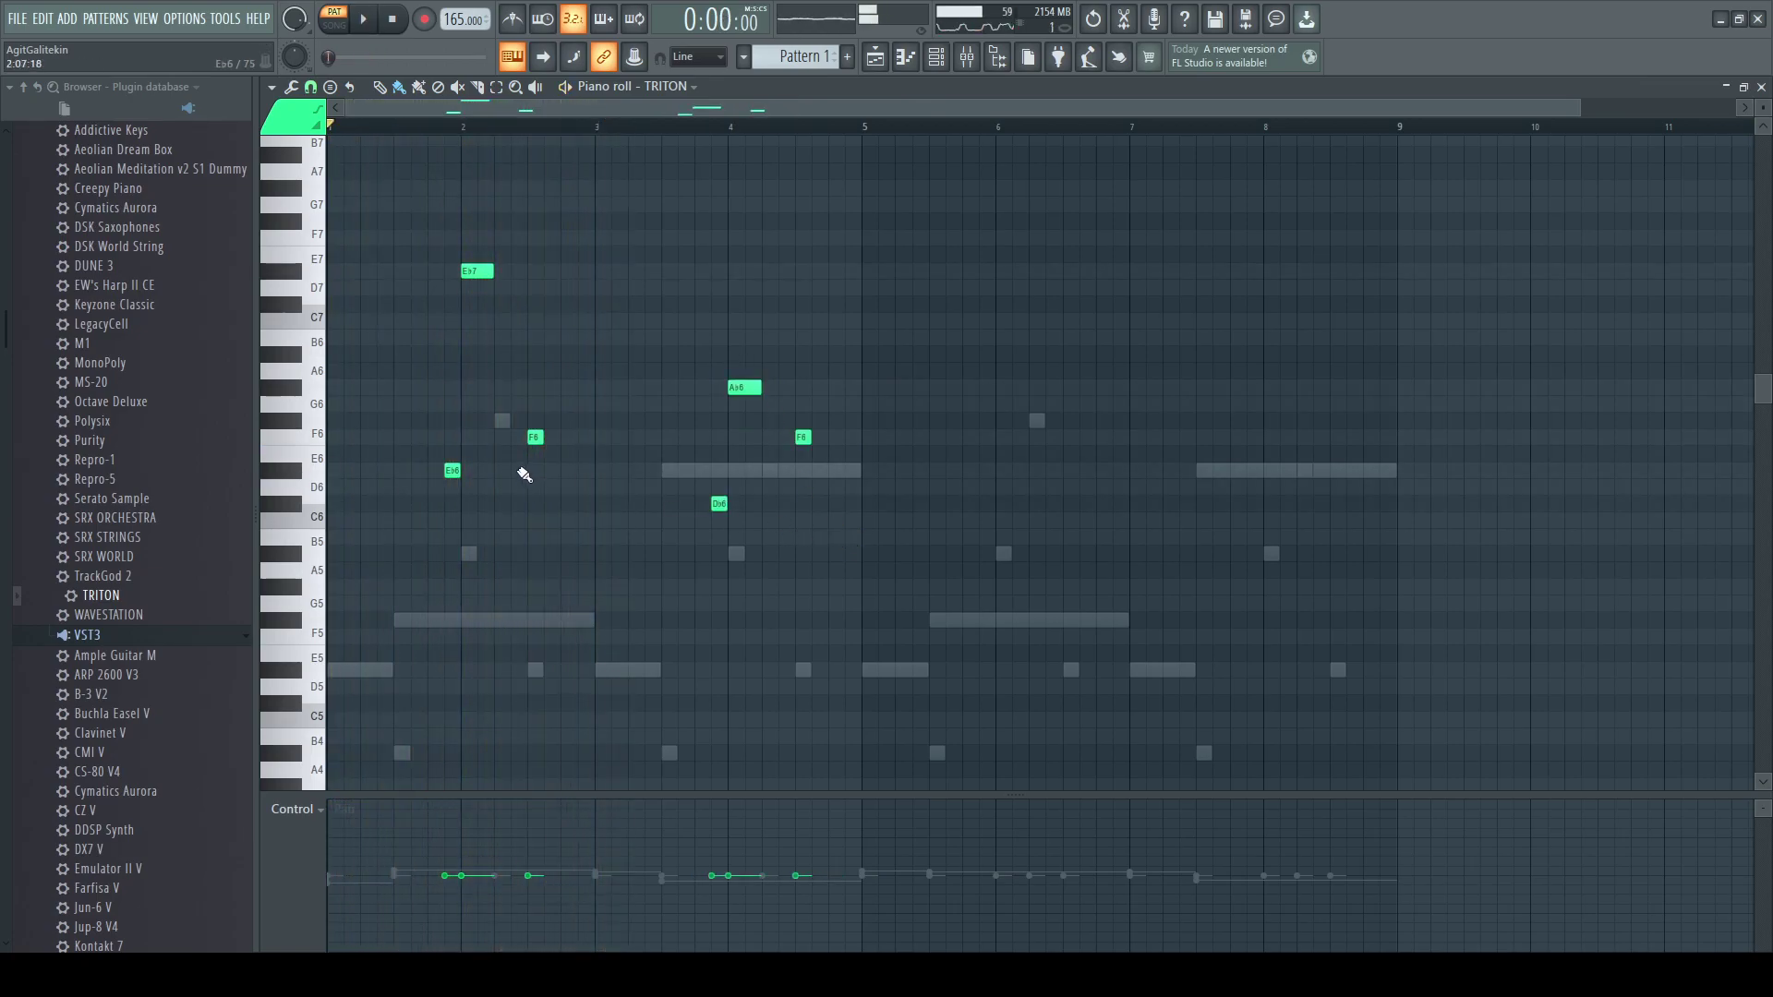
pyautogui.press('space')
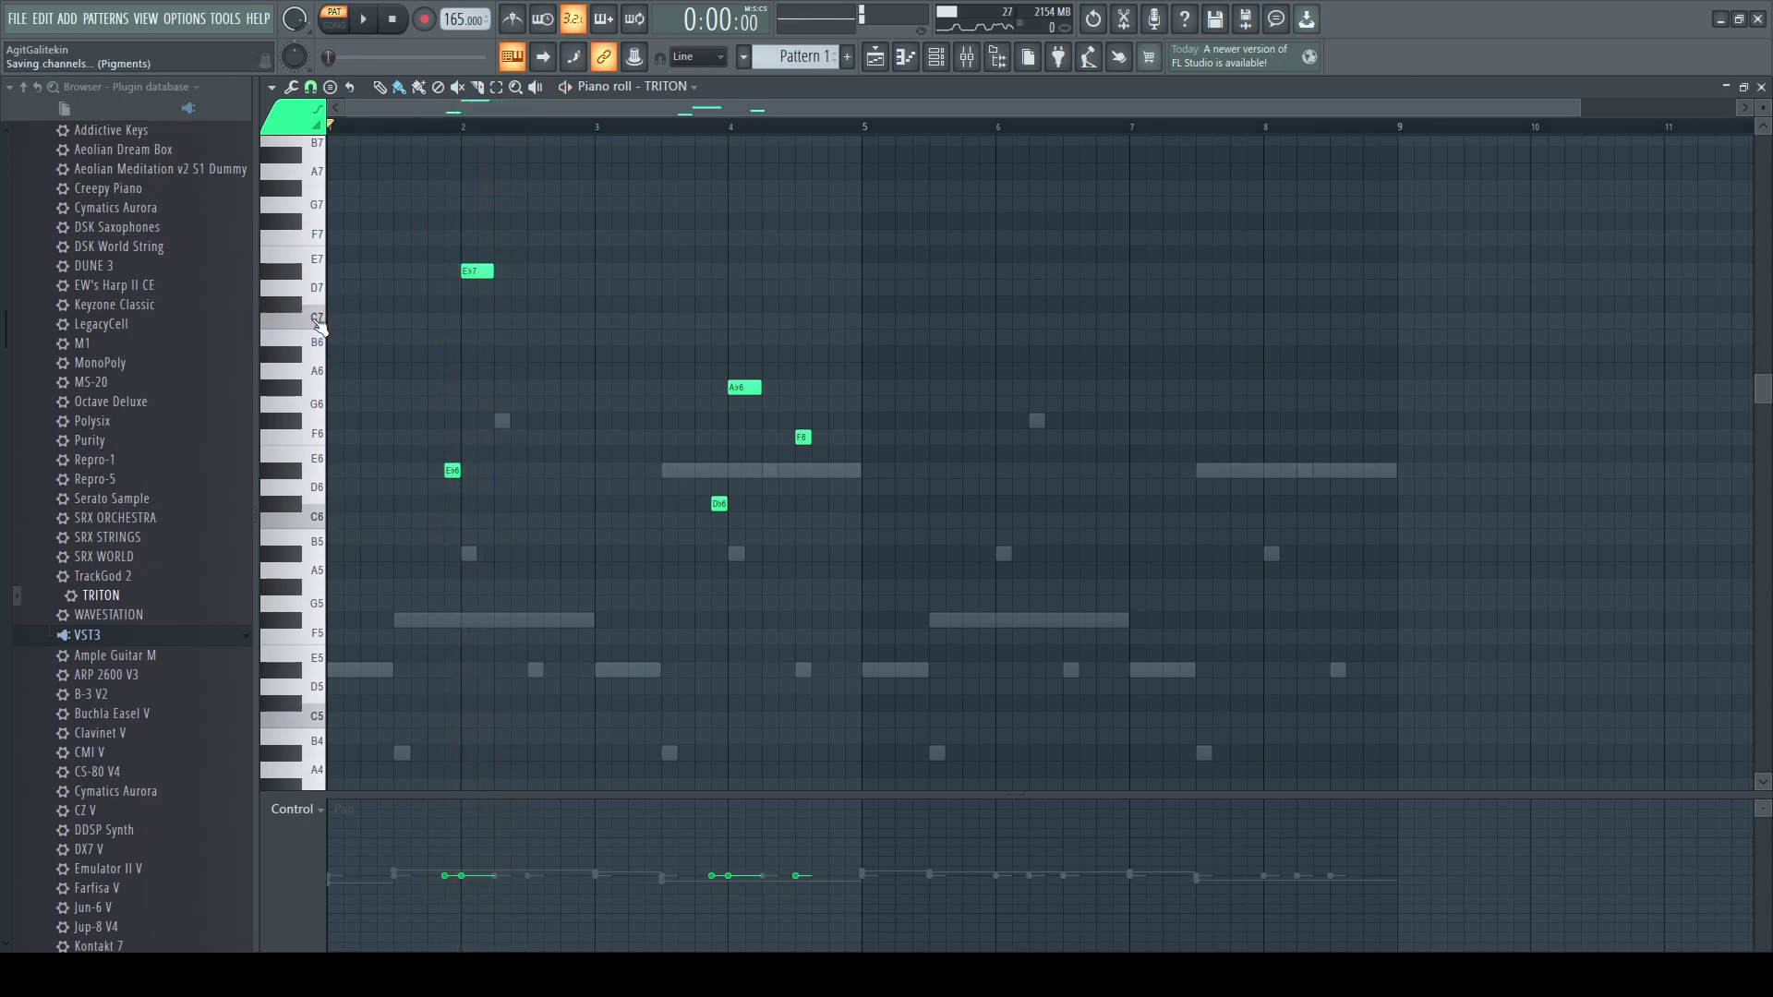
# - Audition candidate notes against the pattern and add a four-step Ab6 note at the start of bar 1
pyautogui.press('r')
pyautogui.press('5')
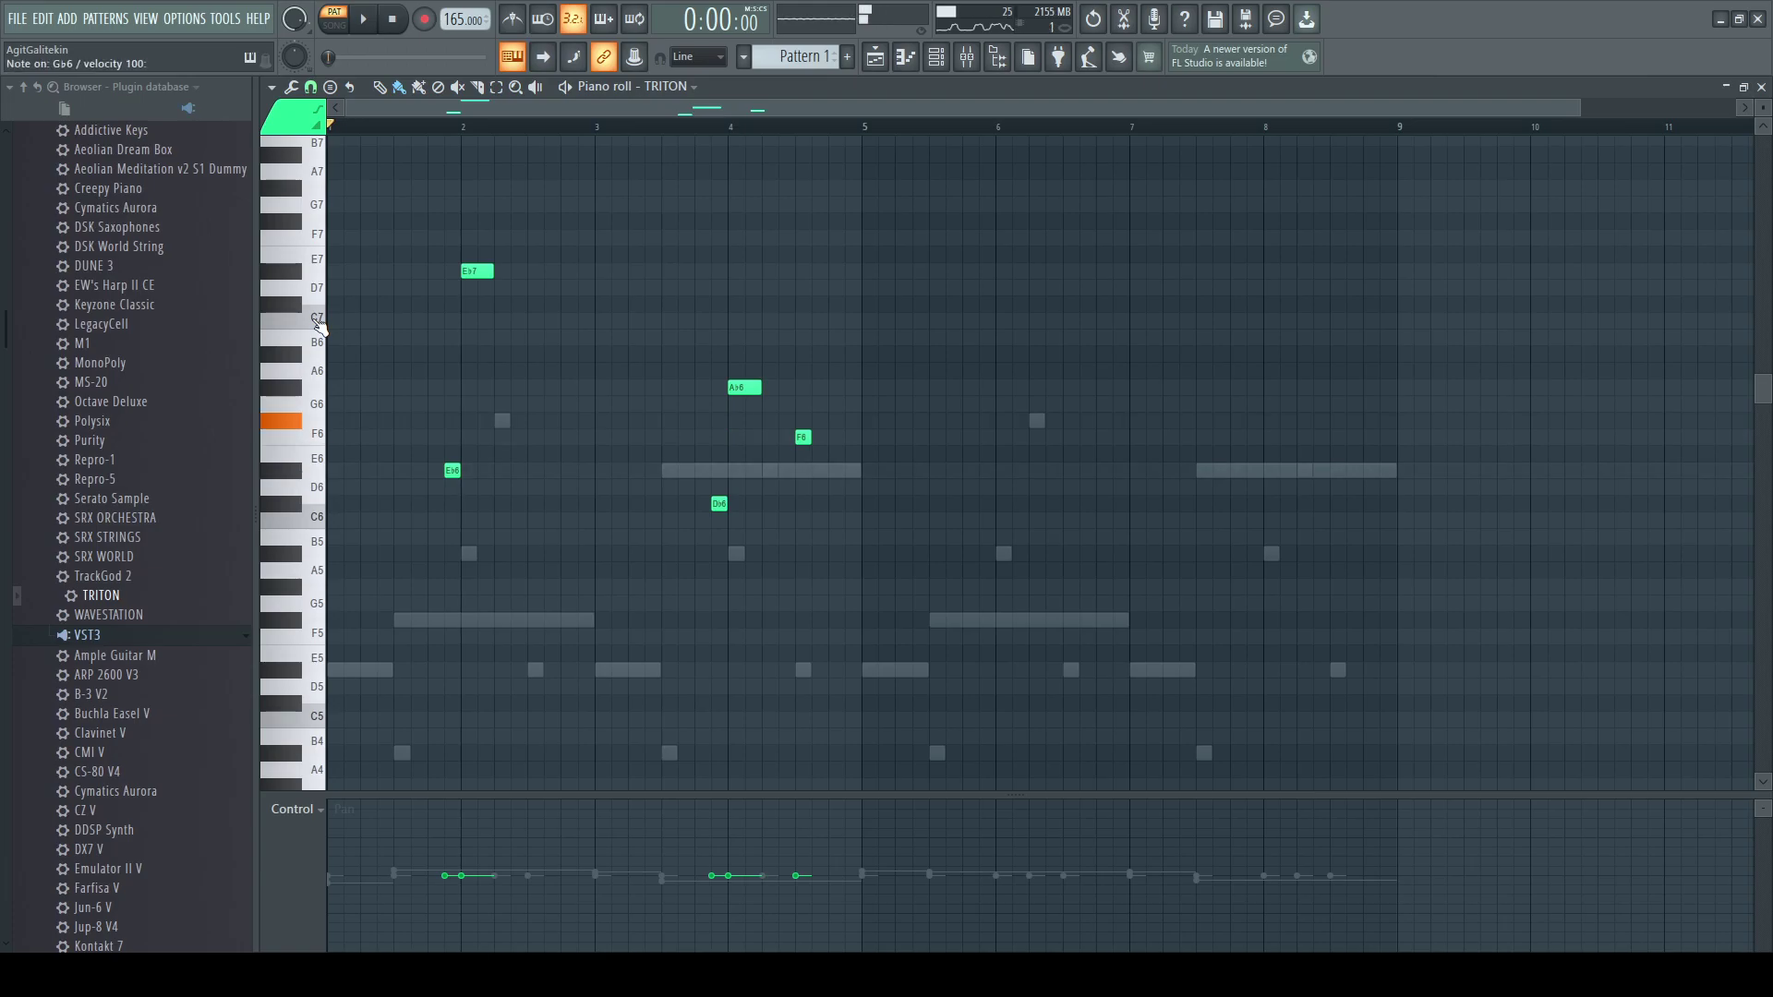
pyautogui.press('space')
pyautogui.press('space')
pyautogui.press('space')
pyautogui.press('6')
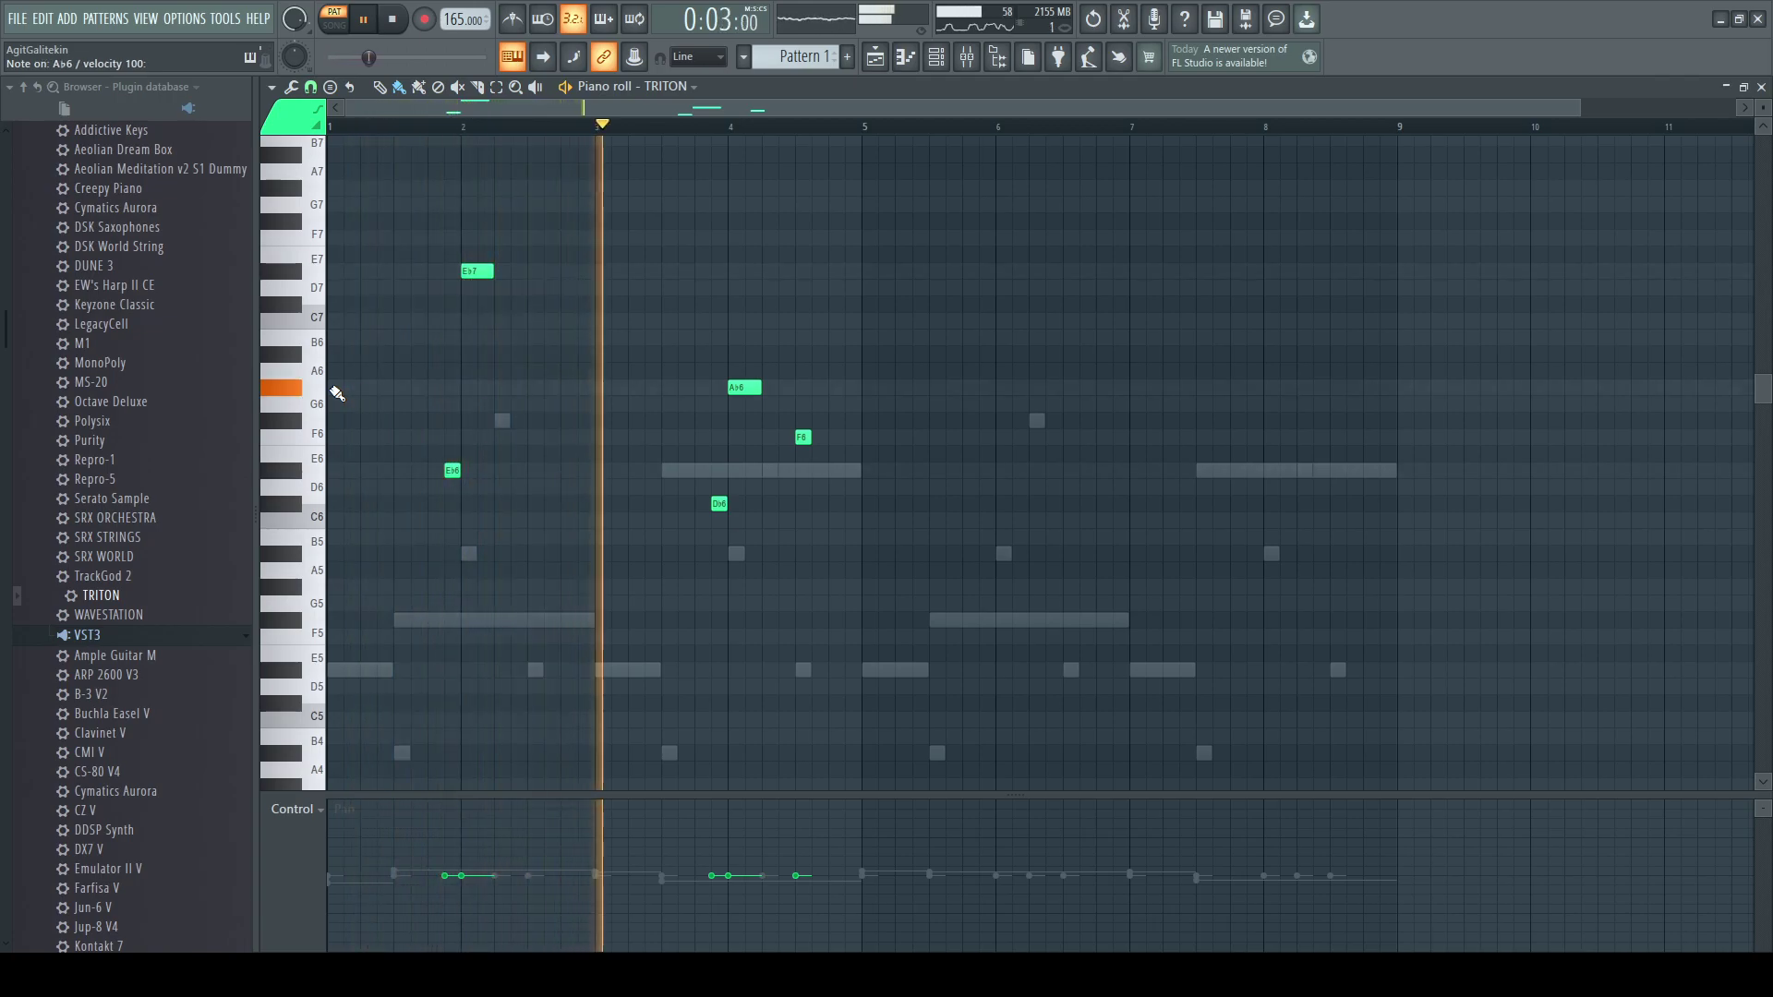
pyautogui.press('space')
pyautogui.click(334, 388)
pyautogui.press('space')
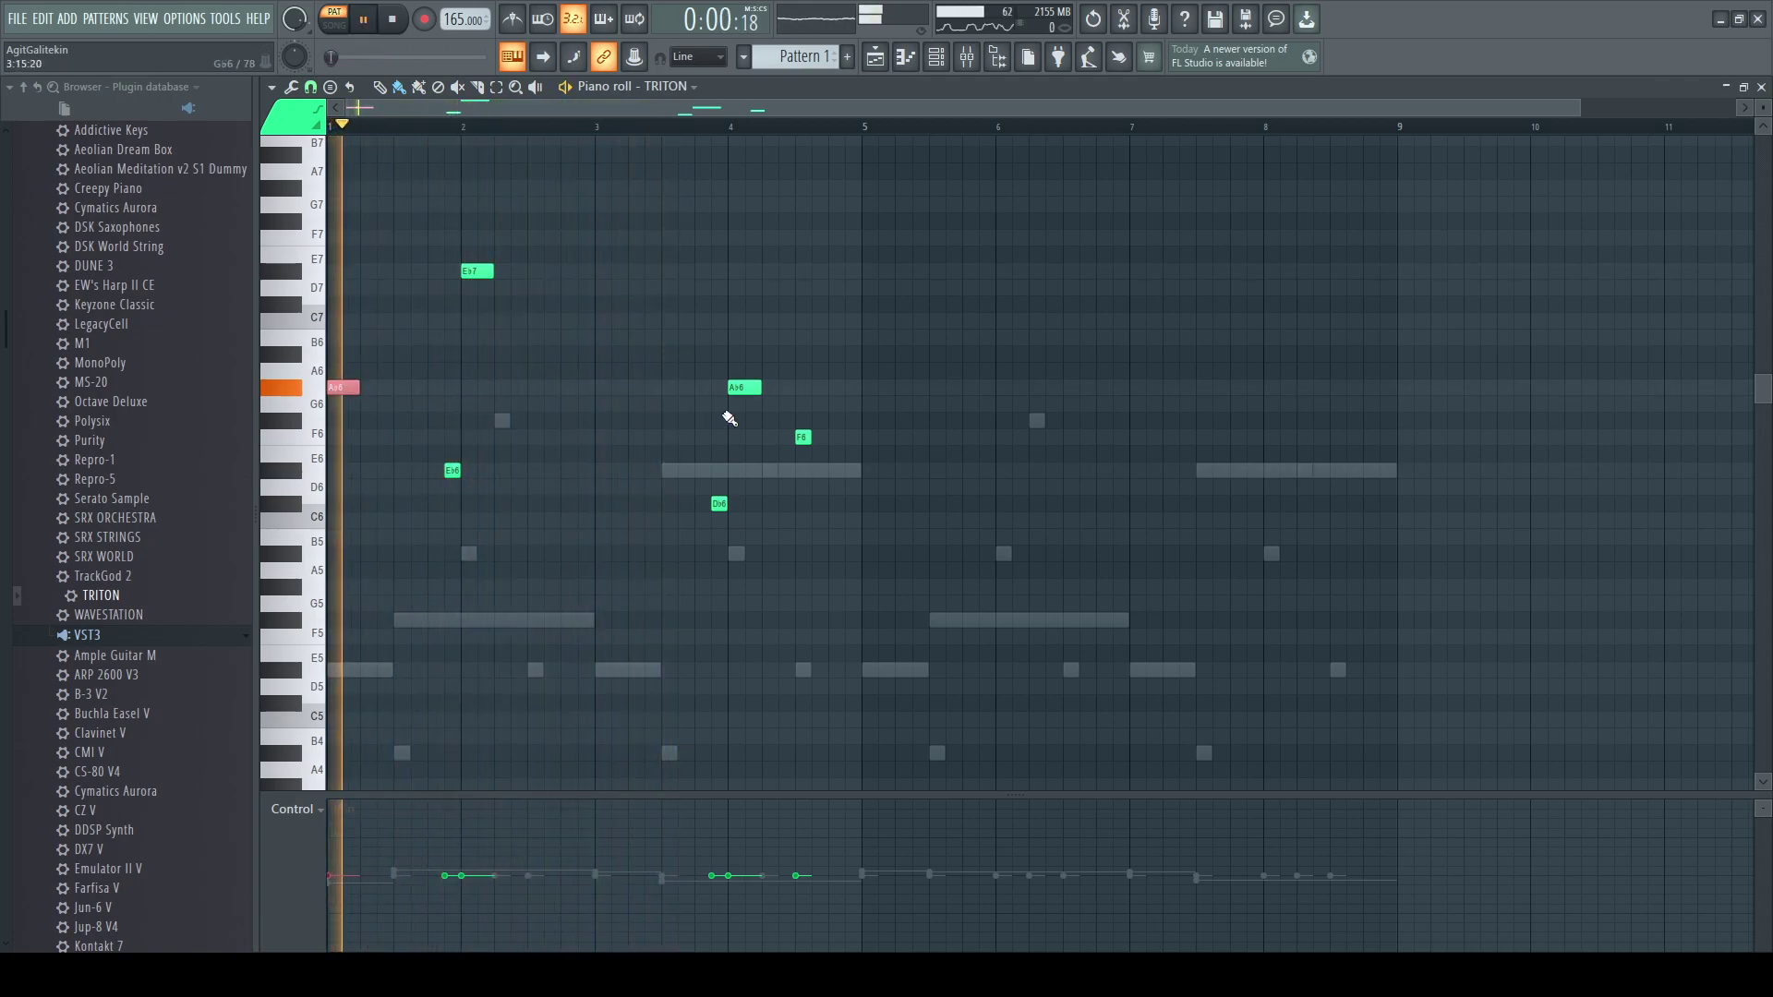
# - Delete the Db6, Ab6 and F6 notes around bar 4 and replay the pattern
pyautogui.rightClick(746, 388)
pyautogui.rightClick(719, 504)
pyautogui.rightClick(804, 439)
pyautogui.press('space')
pyautogui.press('space')
pyautogui.press('space')
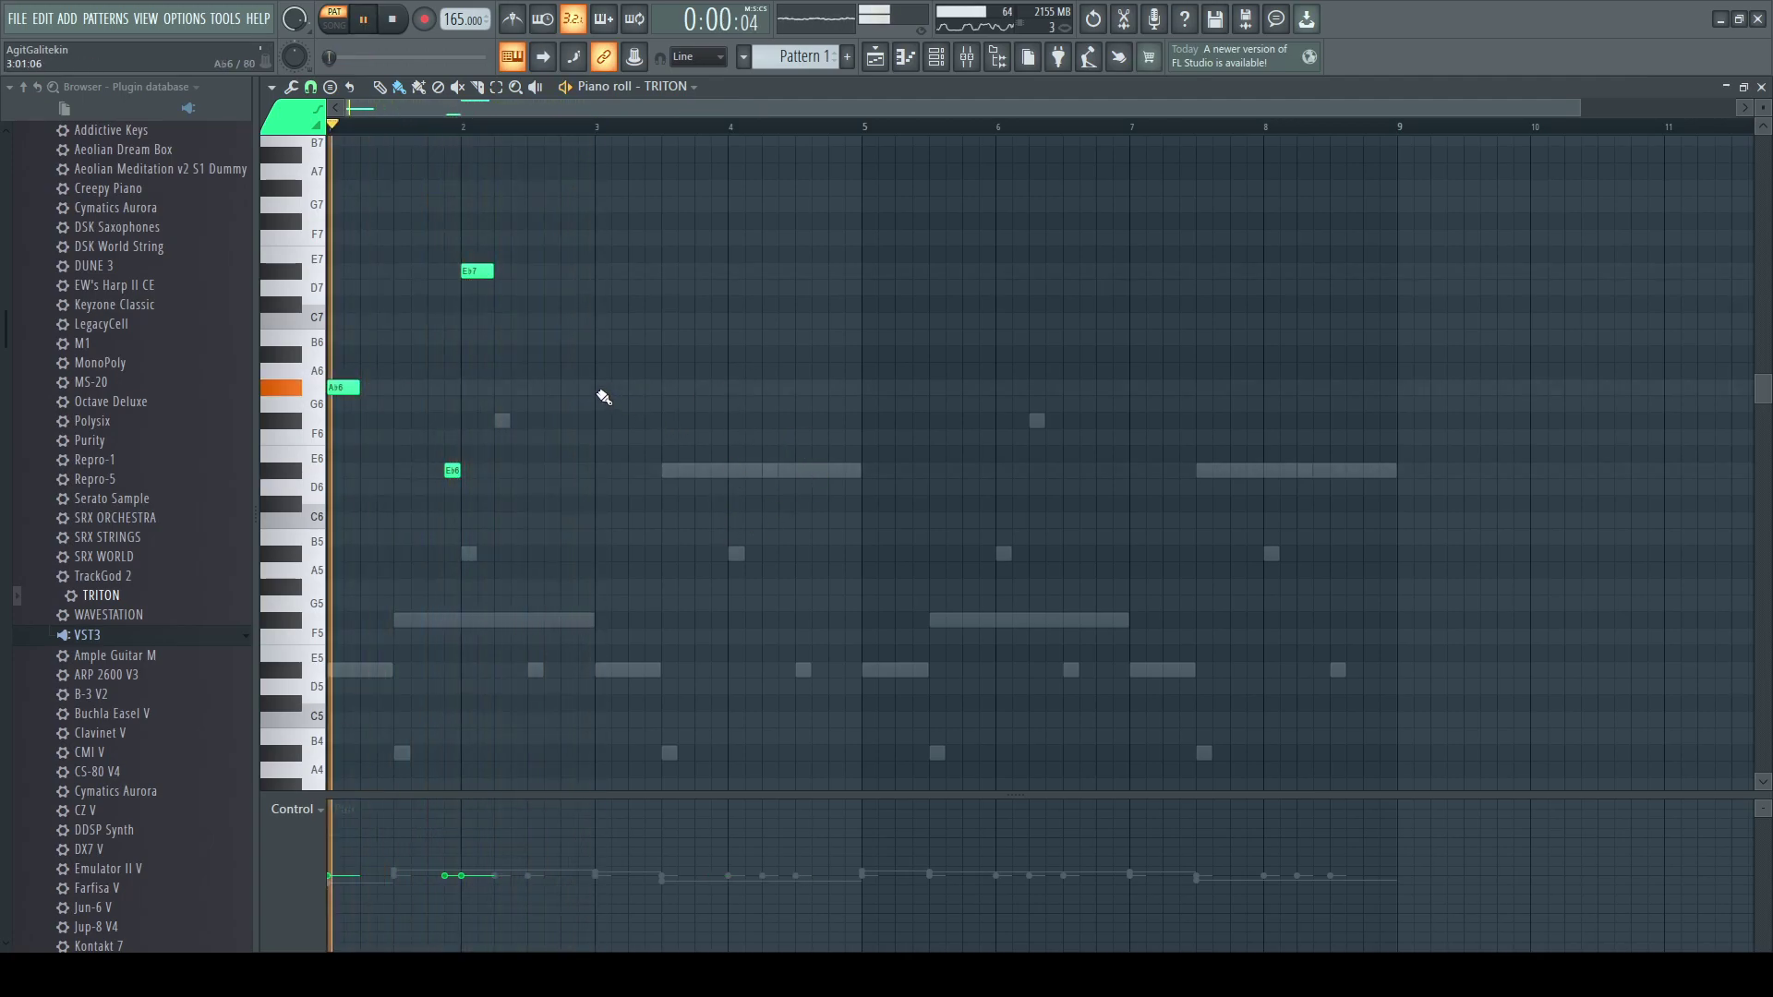
# - Try a second Ab6 note at steps 5, 7 and 9 of bar 1, deleting each one after listening
pyautogui.click(366, 390)
pyautogui.press('space')
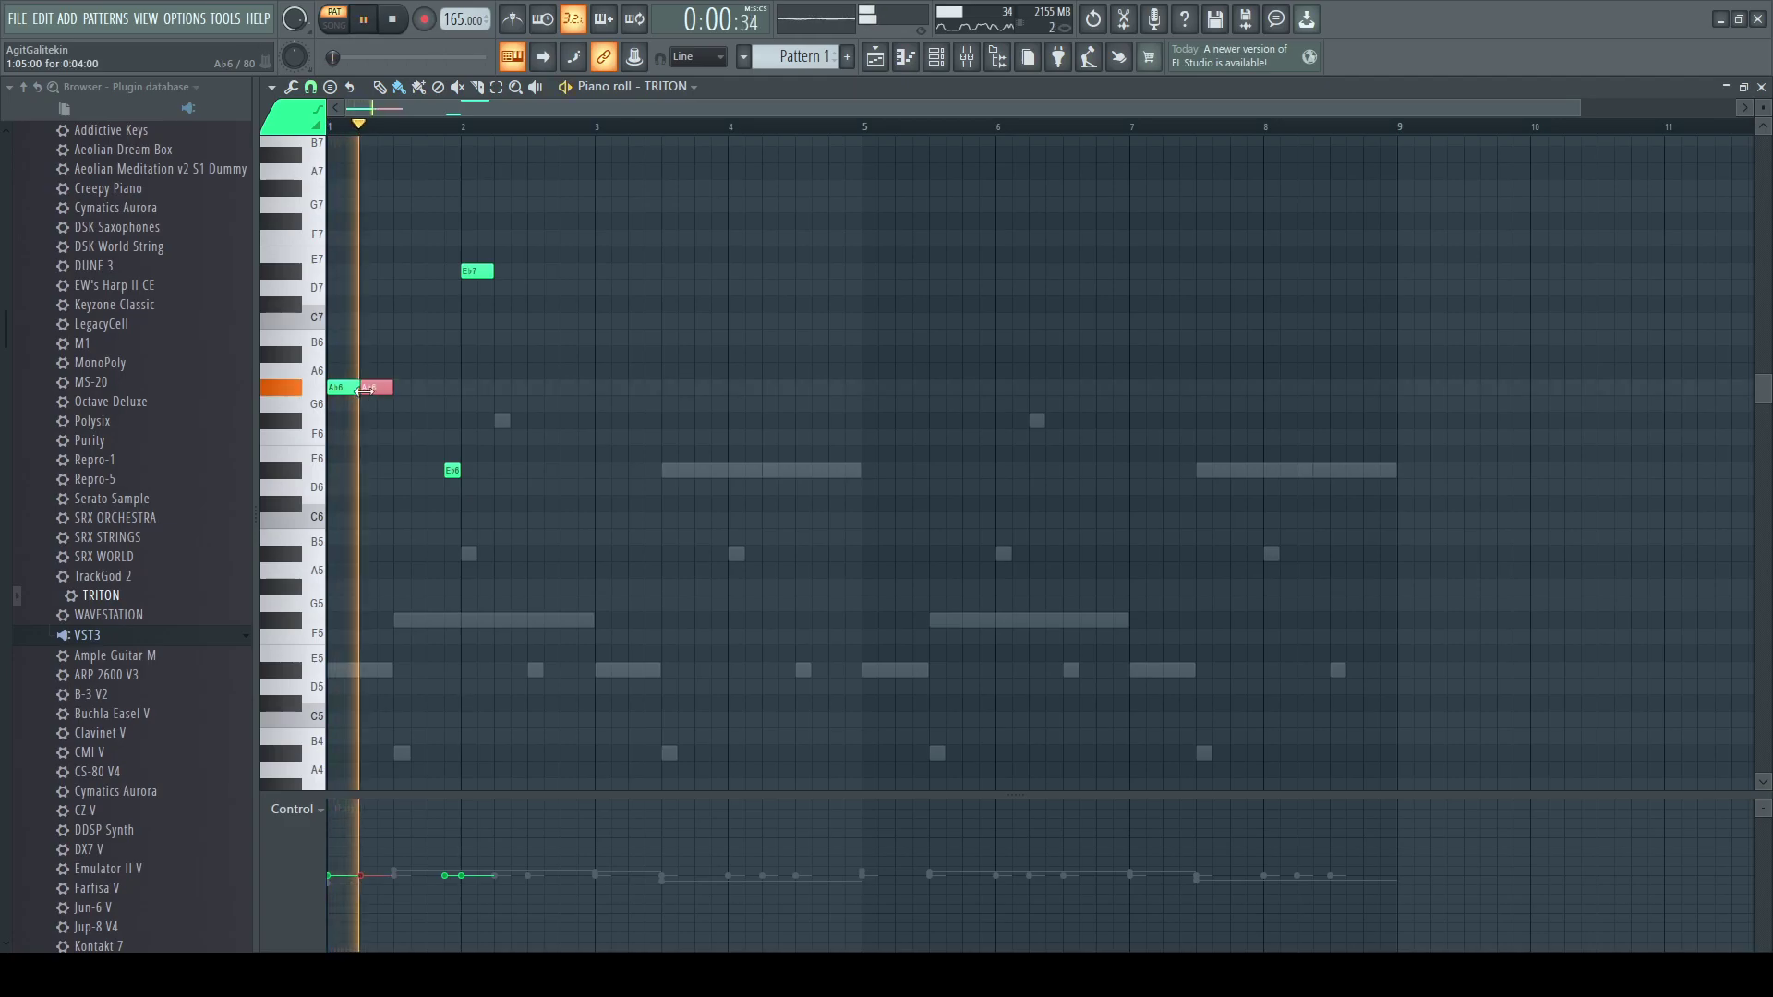
pyautogui.press('space')
pyautogui.rightClick(376, 389)
pyautogui.click(381, 390)
pyautogui.press('space')
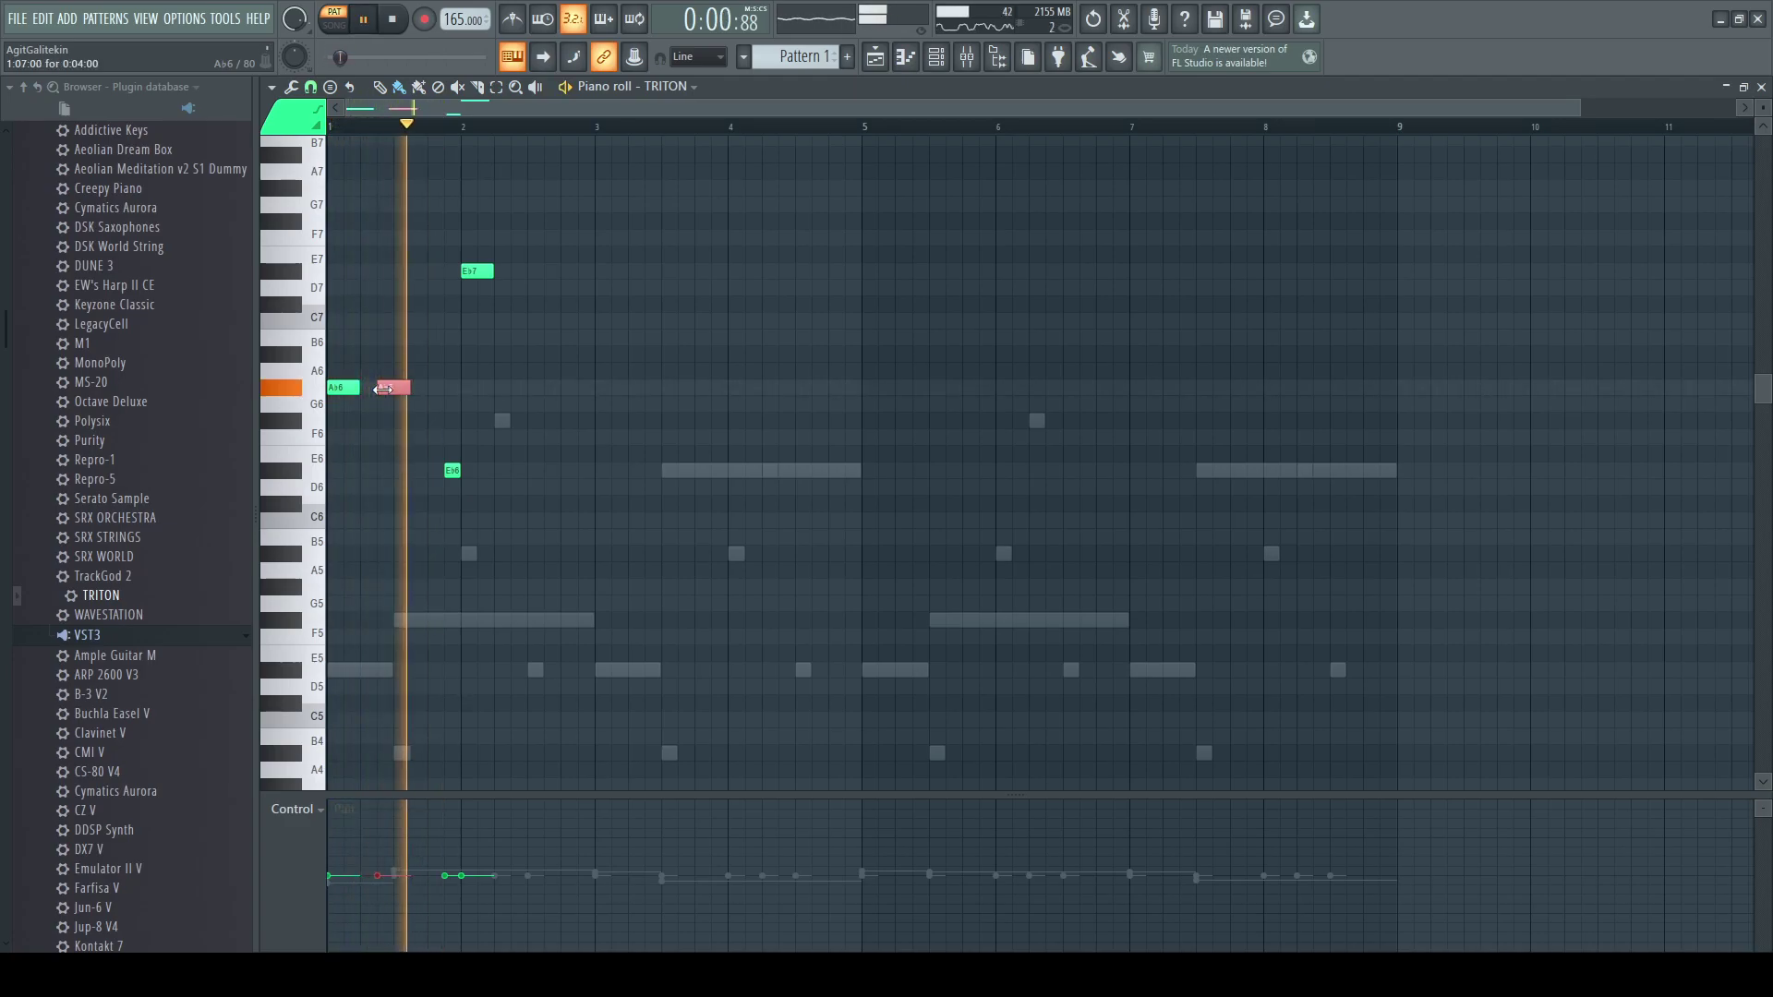
pyautogui.press('space')
pyautogui.rightClick(392, 388)
pyautogui.press('space')
pyautogui.click(400, 389)
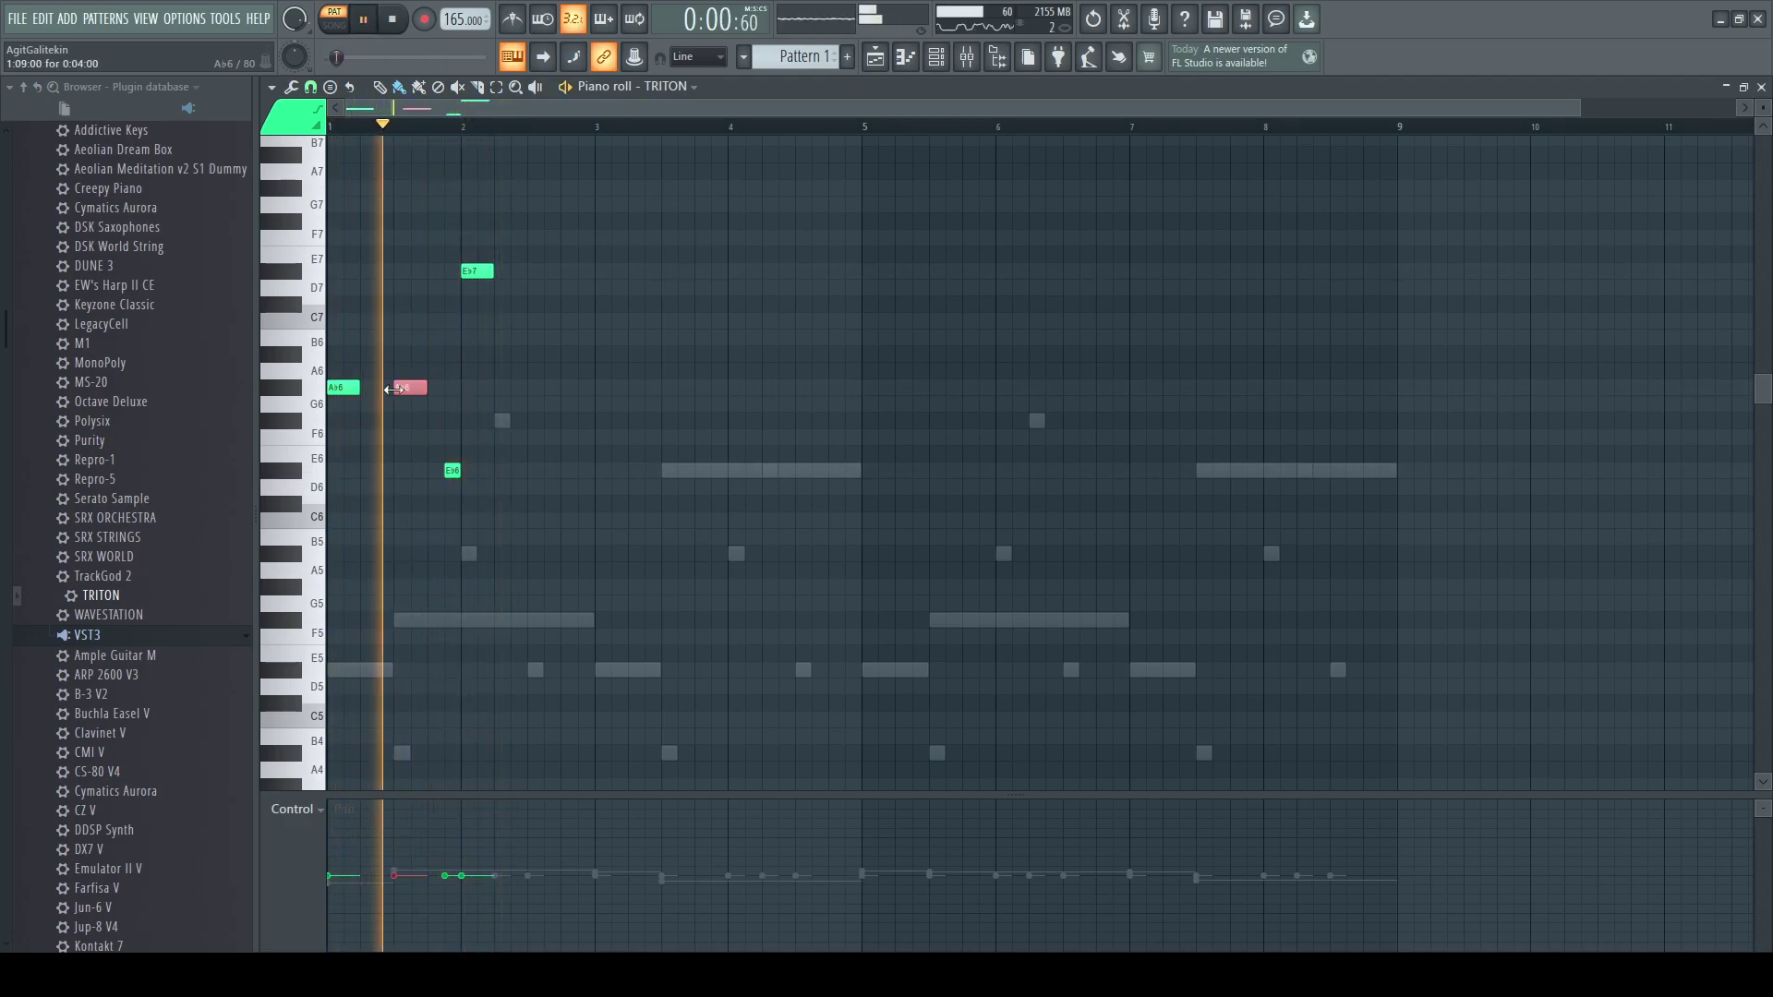
pyautogui.rightClick(401, 389)
pyautogui.press('space')
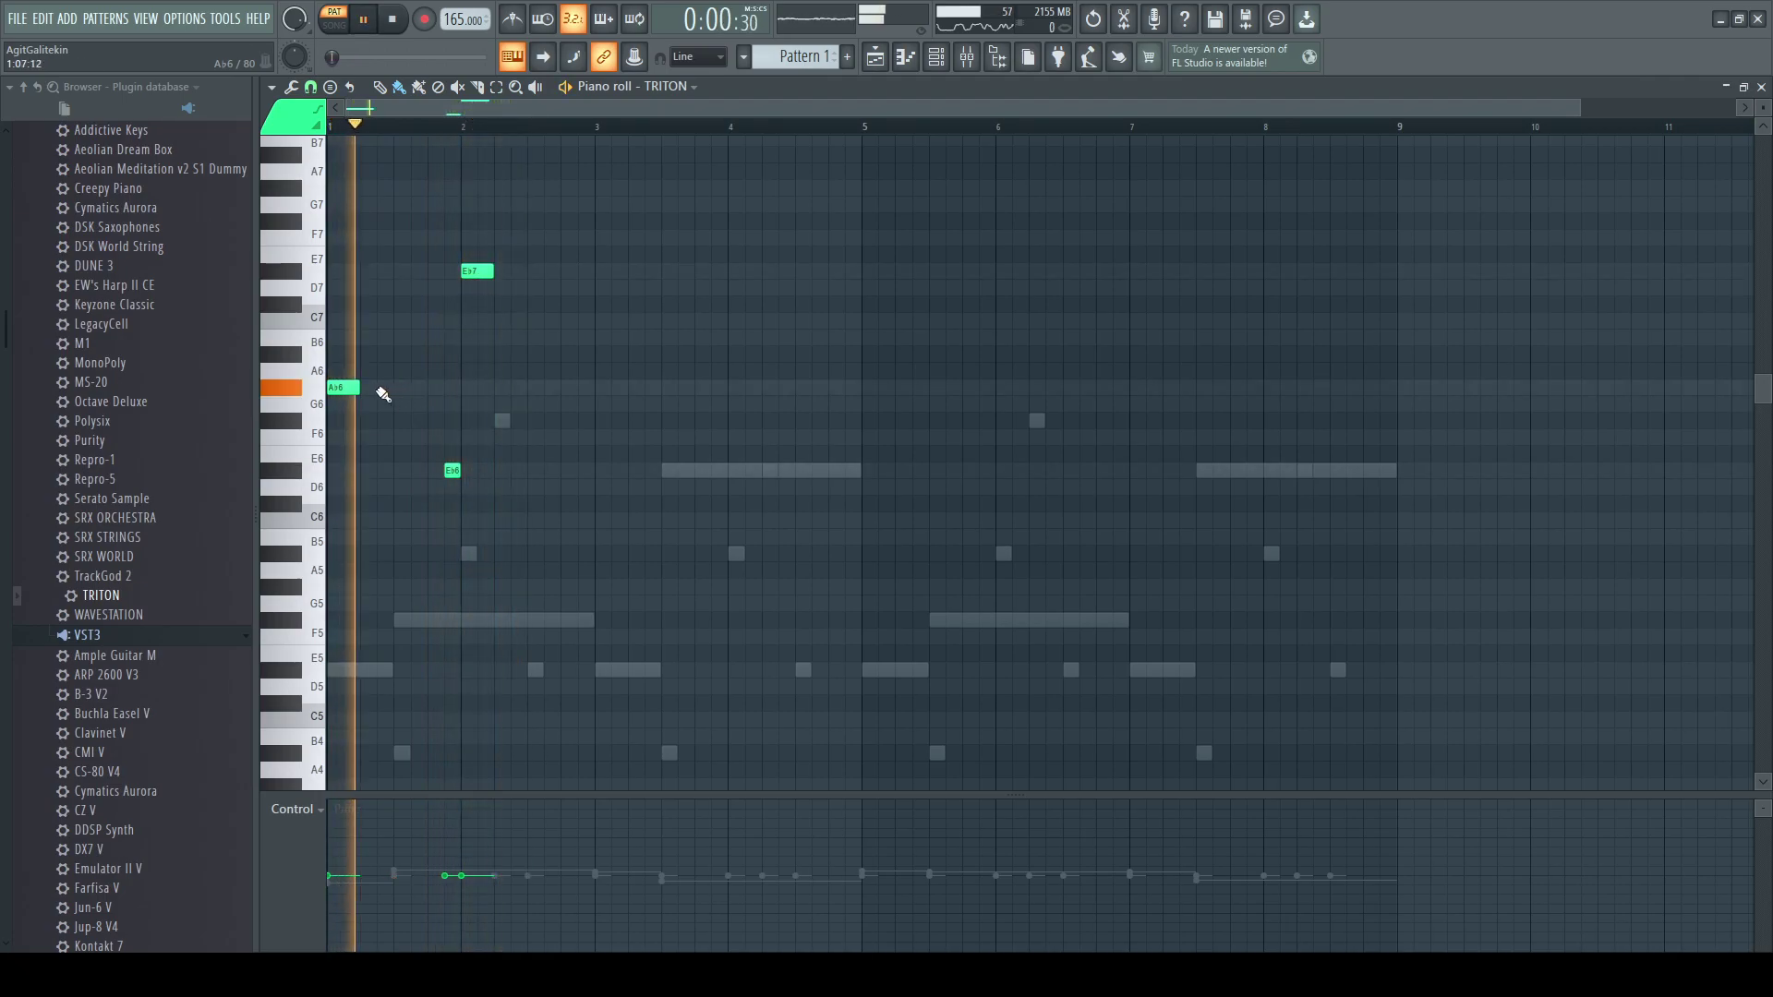
# - Extend the opening Ab6 note to 14 steps, up to the Eb6 note, and play the pattern
pyautogui.press('space')
pyautogui.moveTo(363, 388); pyautogui.dragTo(430, 388)
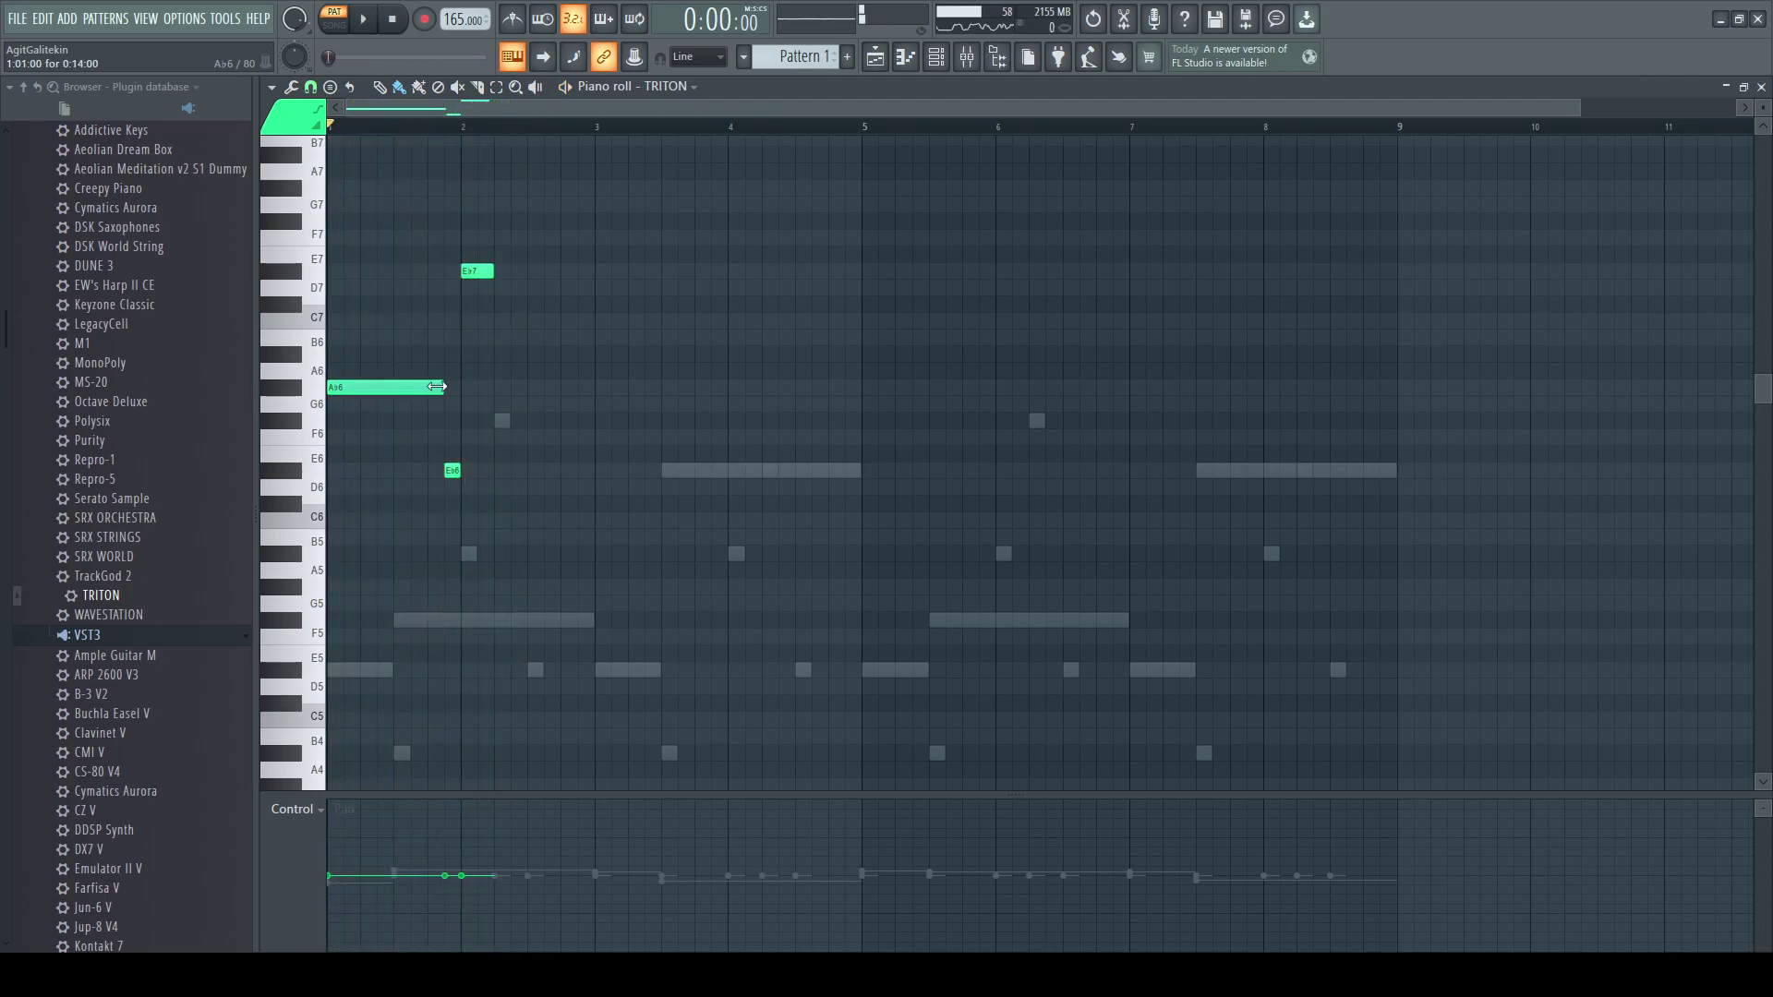
pyautogui.press('space')
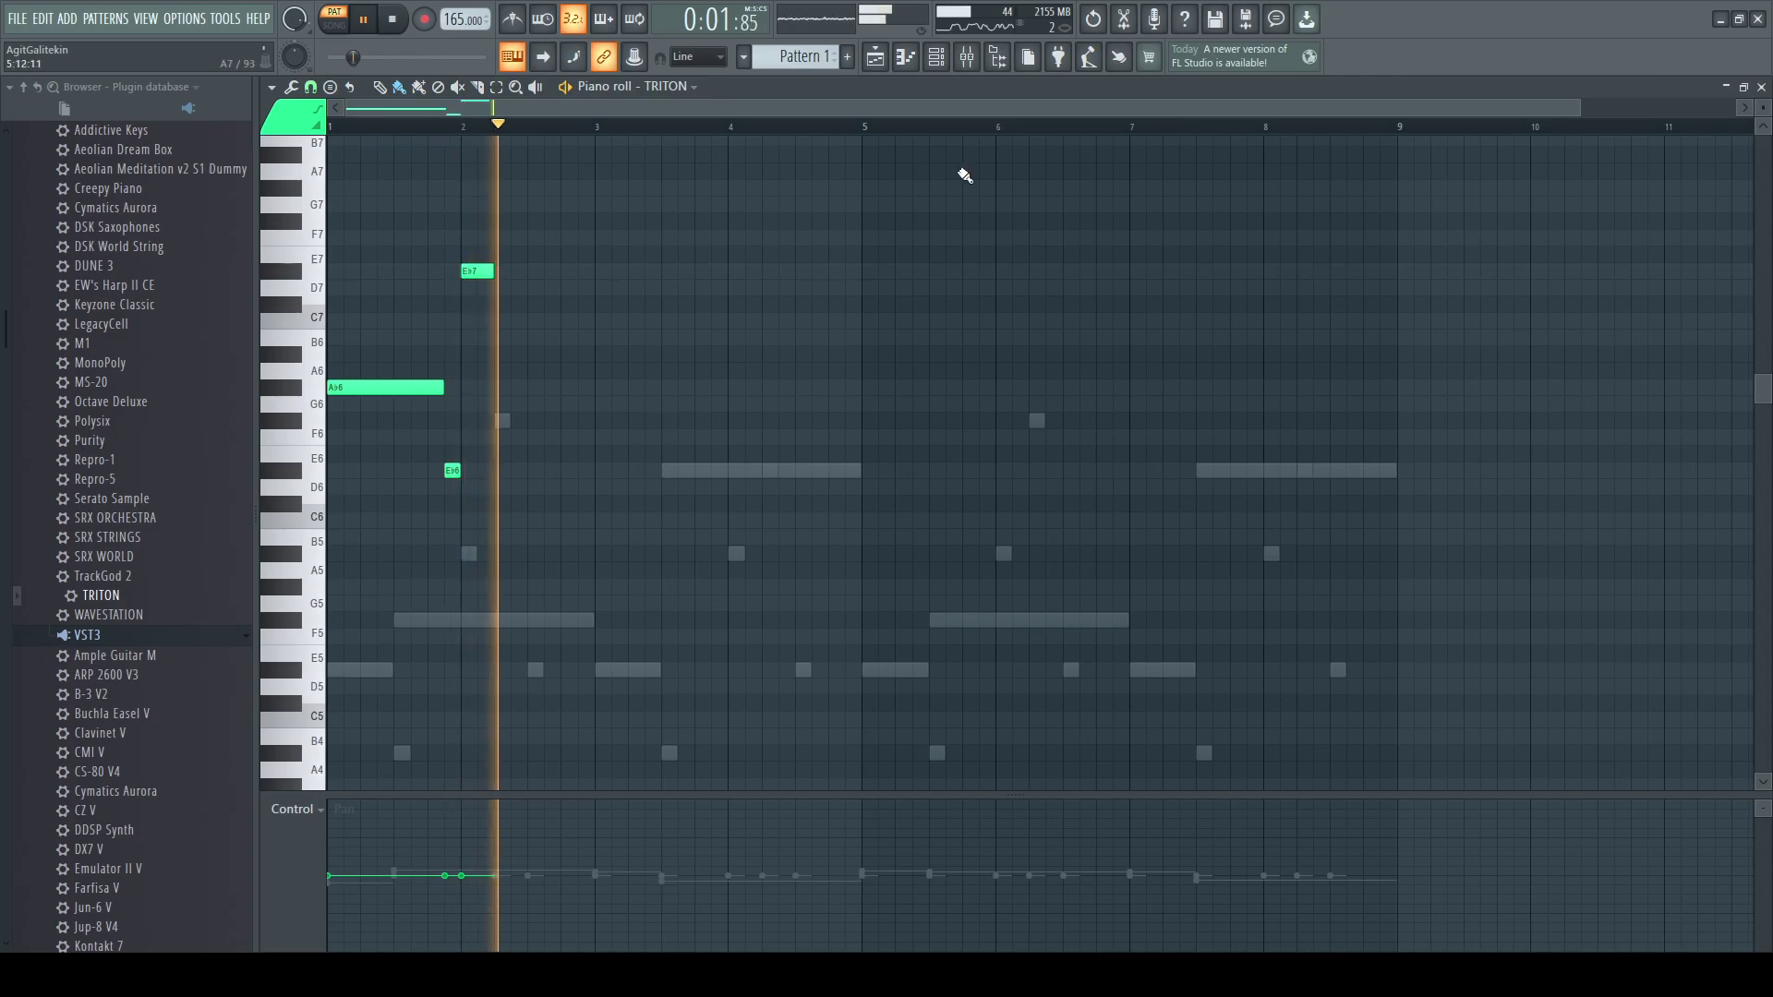
# - Audition candidate melody notes on the TRITON to continue the phrase
pyautogui.press('space')
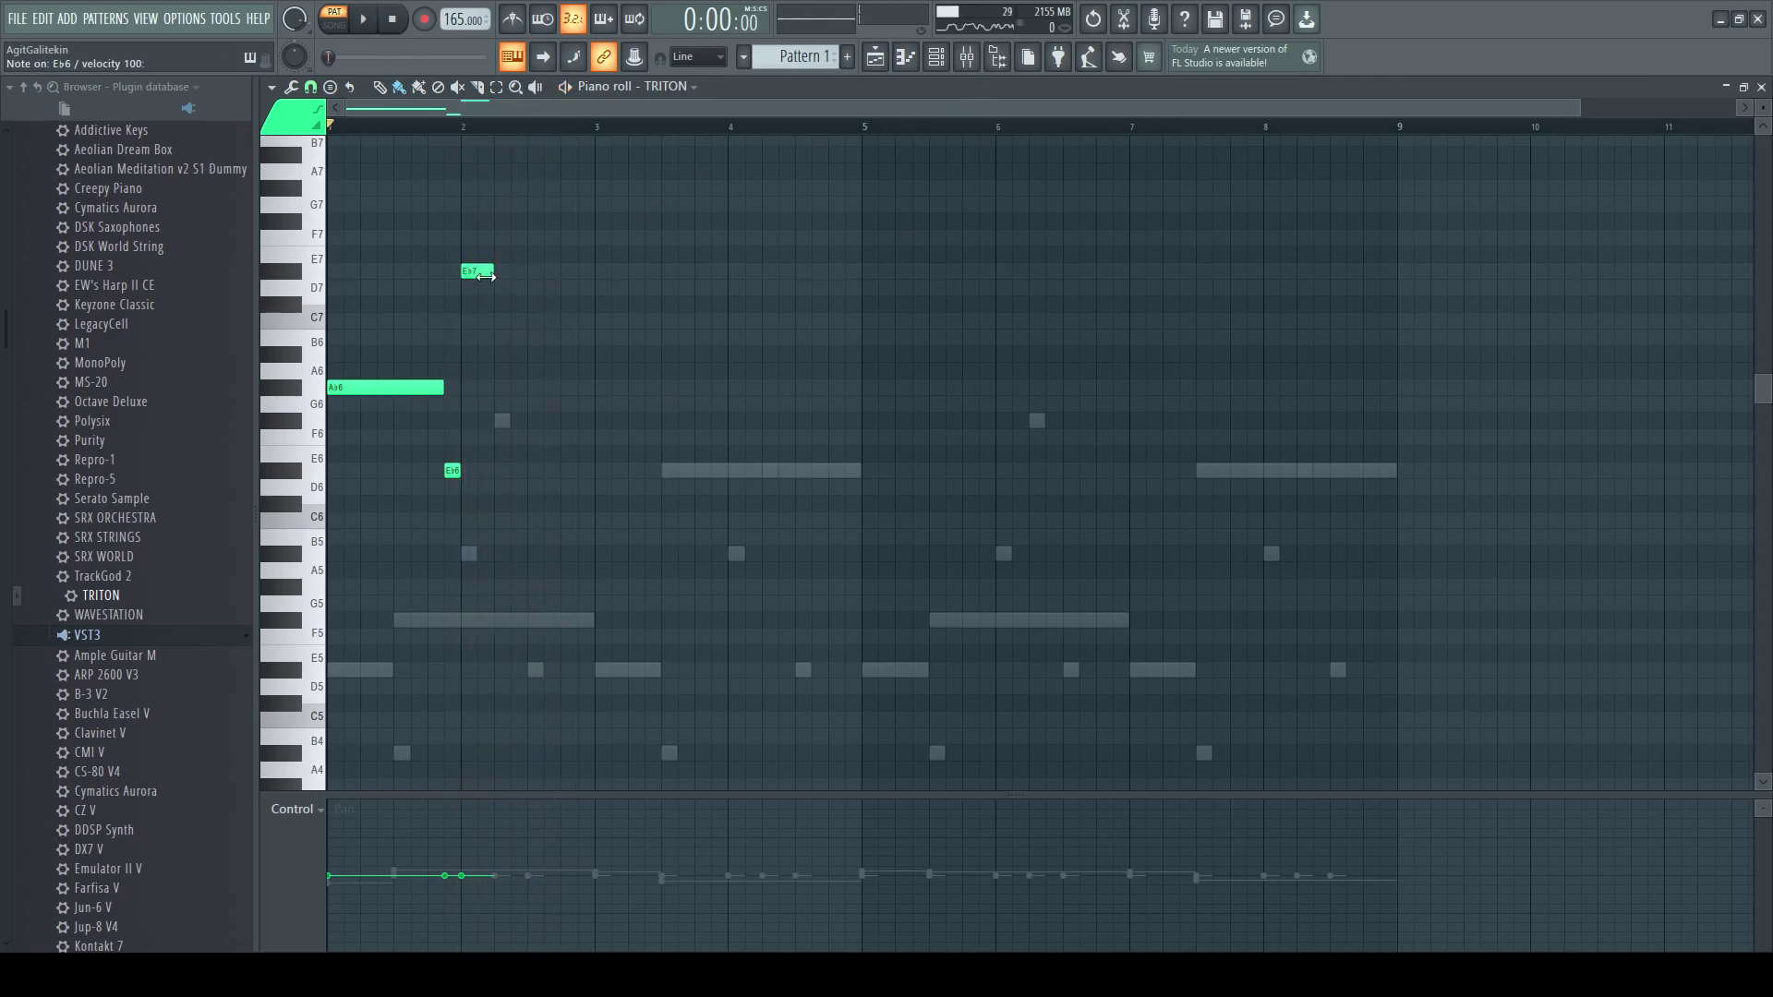
pyautogui.press('3')
pyautogui.press('9')
pyautogui.press('u')
pyautogui.press('space')
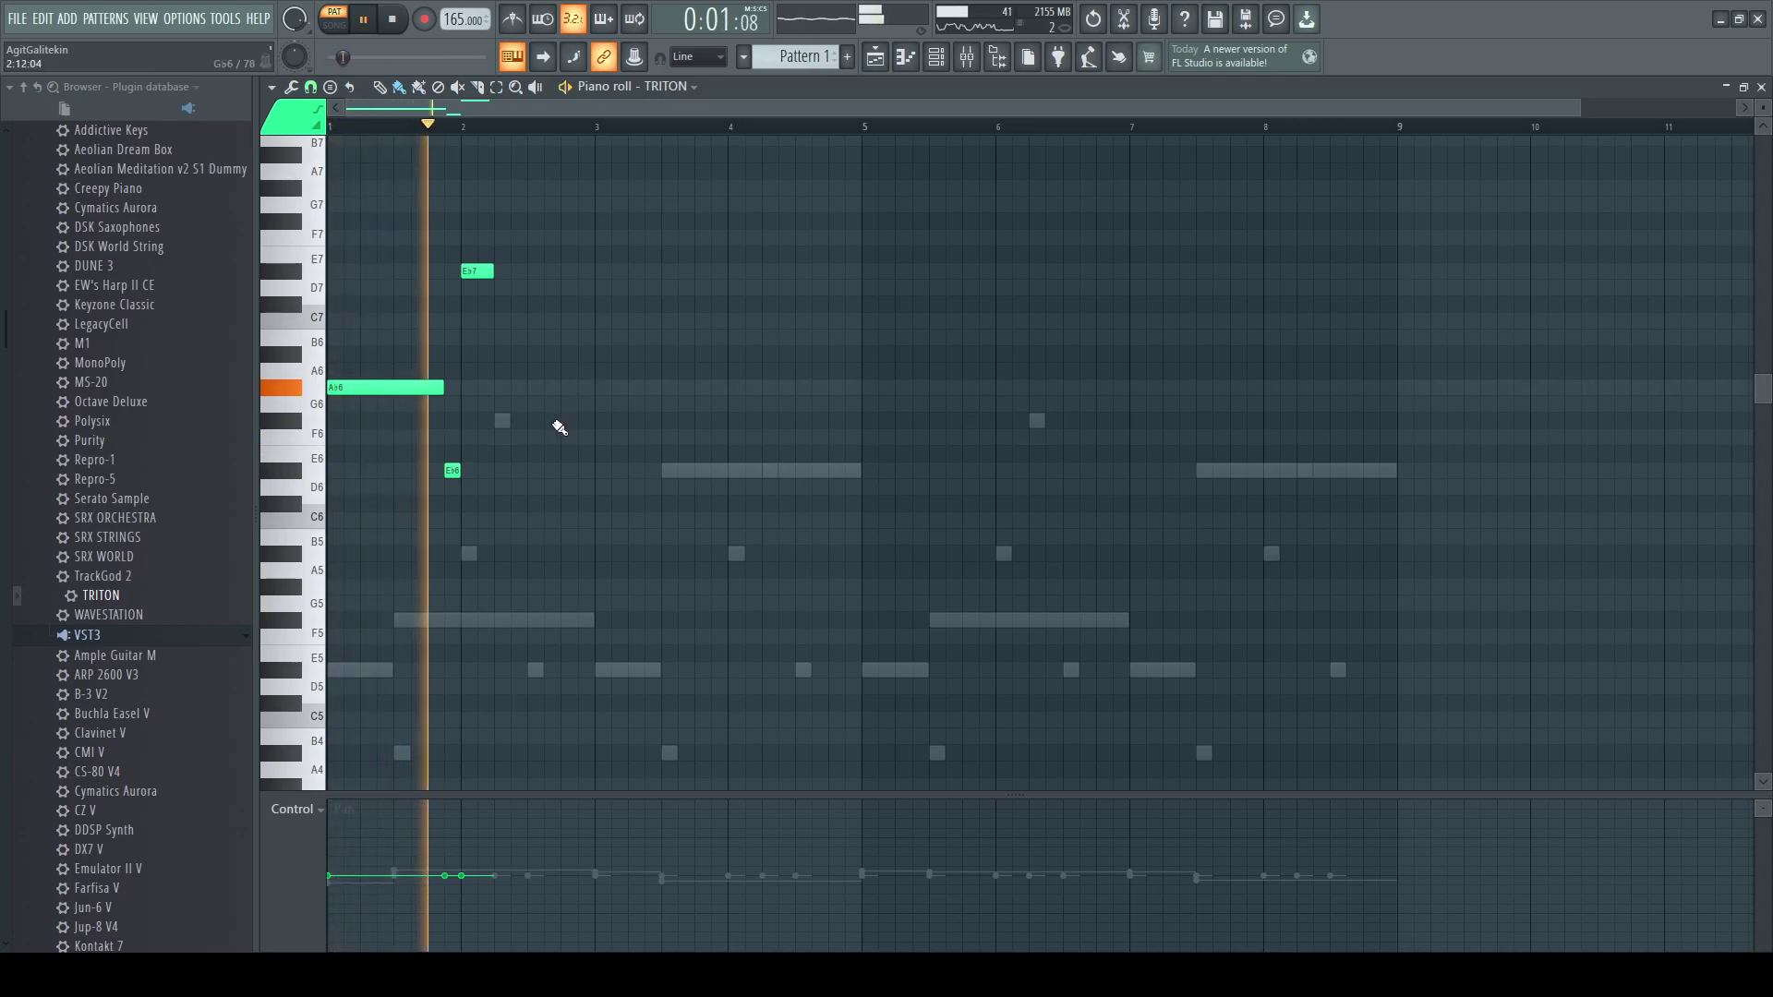
# - Place an Ab6 note at the start of bar 5 with the same 14-step length as the opening note
pyautogui.click(591, 422)
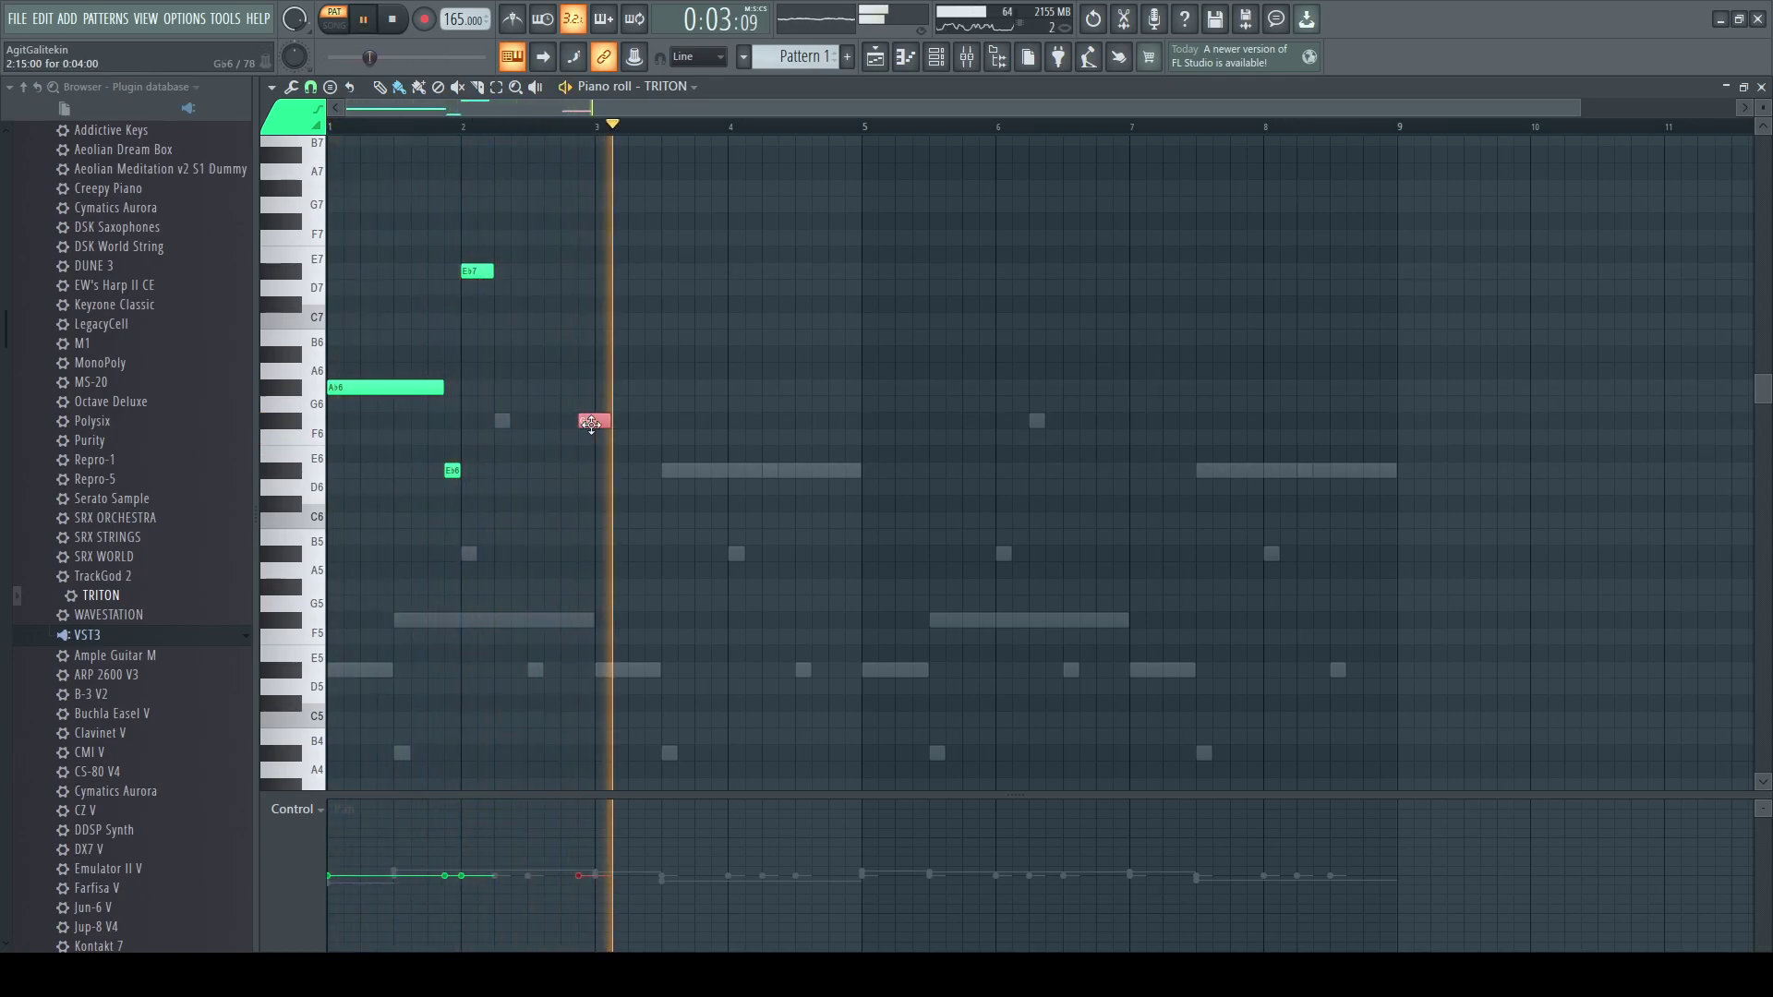
pyautogui.moveTo(591, 421); pyautogui.dragTo(882, 387)
pyautogui.press('space')
pyautogui.press('space')
pyautogui.click(440, 387)
pyautogui.press('space')
pyautogui.rightClick(880, 389)
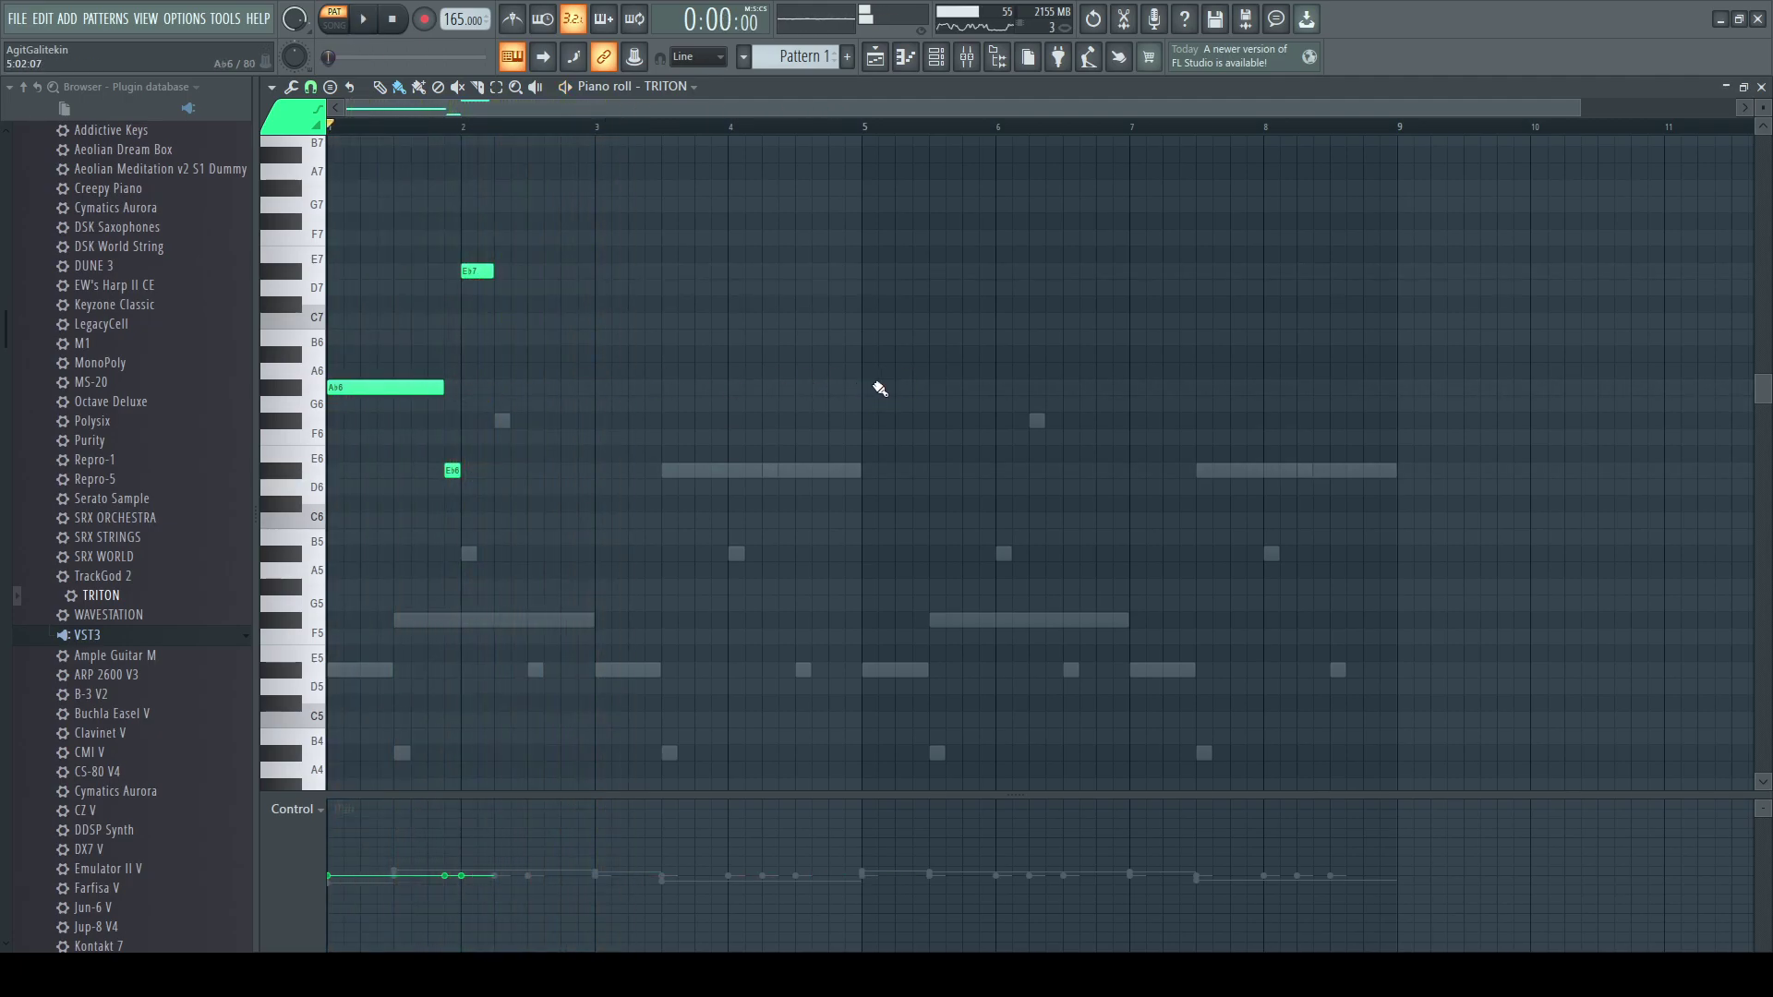
pyautogui.click(881, 389)
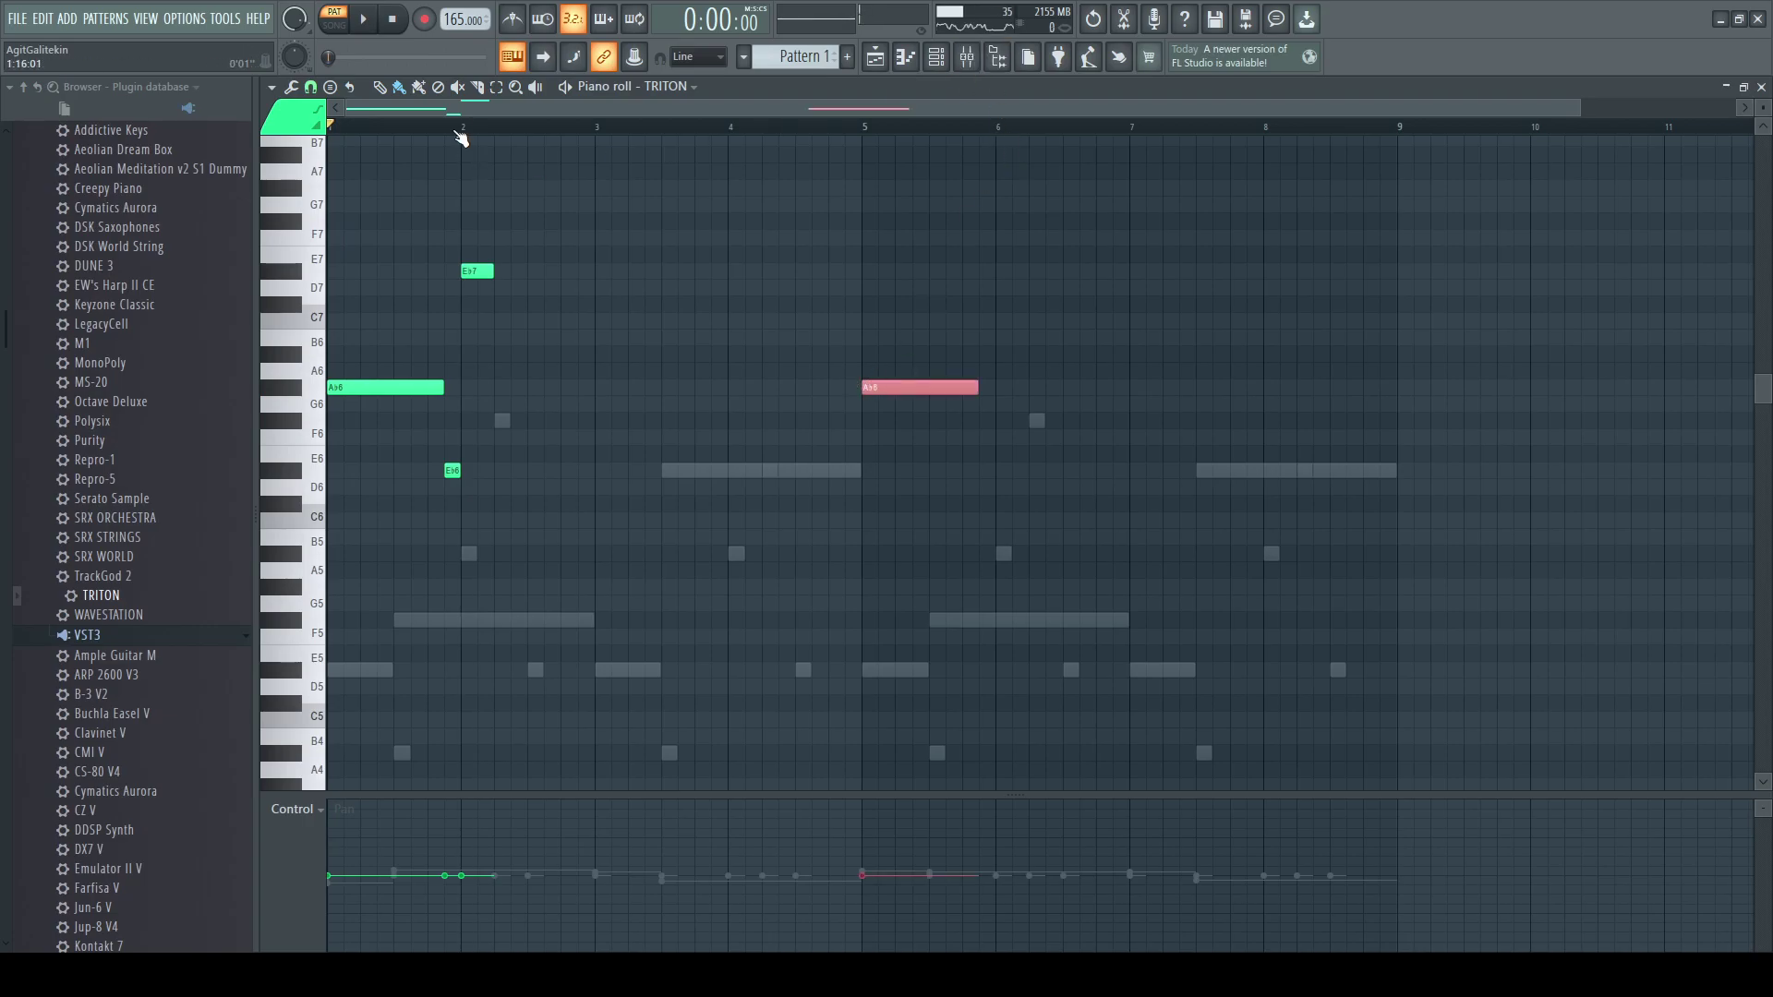
# - Replace the Hardcore effect in the fourth slot of the TRITON mixer track with HalfTime and audition it
pyautogui.click(967, 62)
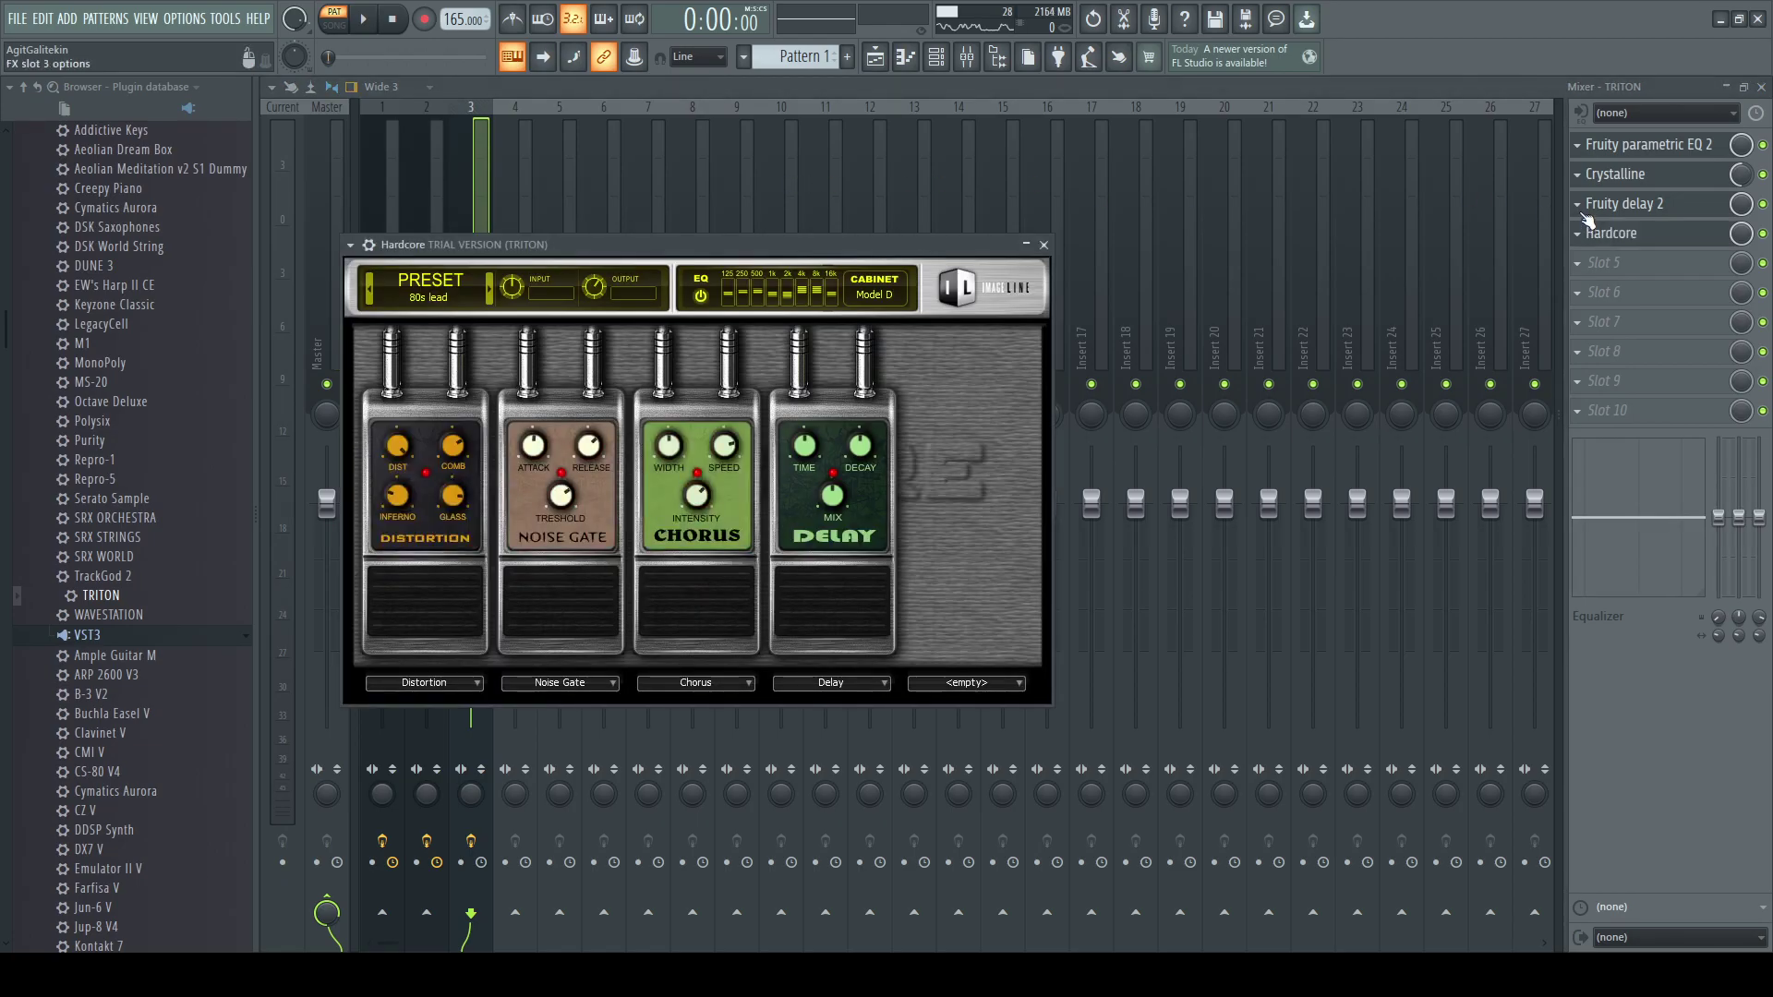
pyautogui.click(1601, 261)
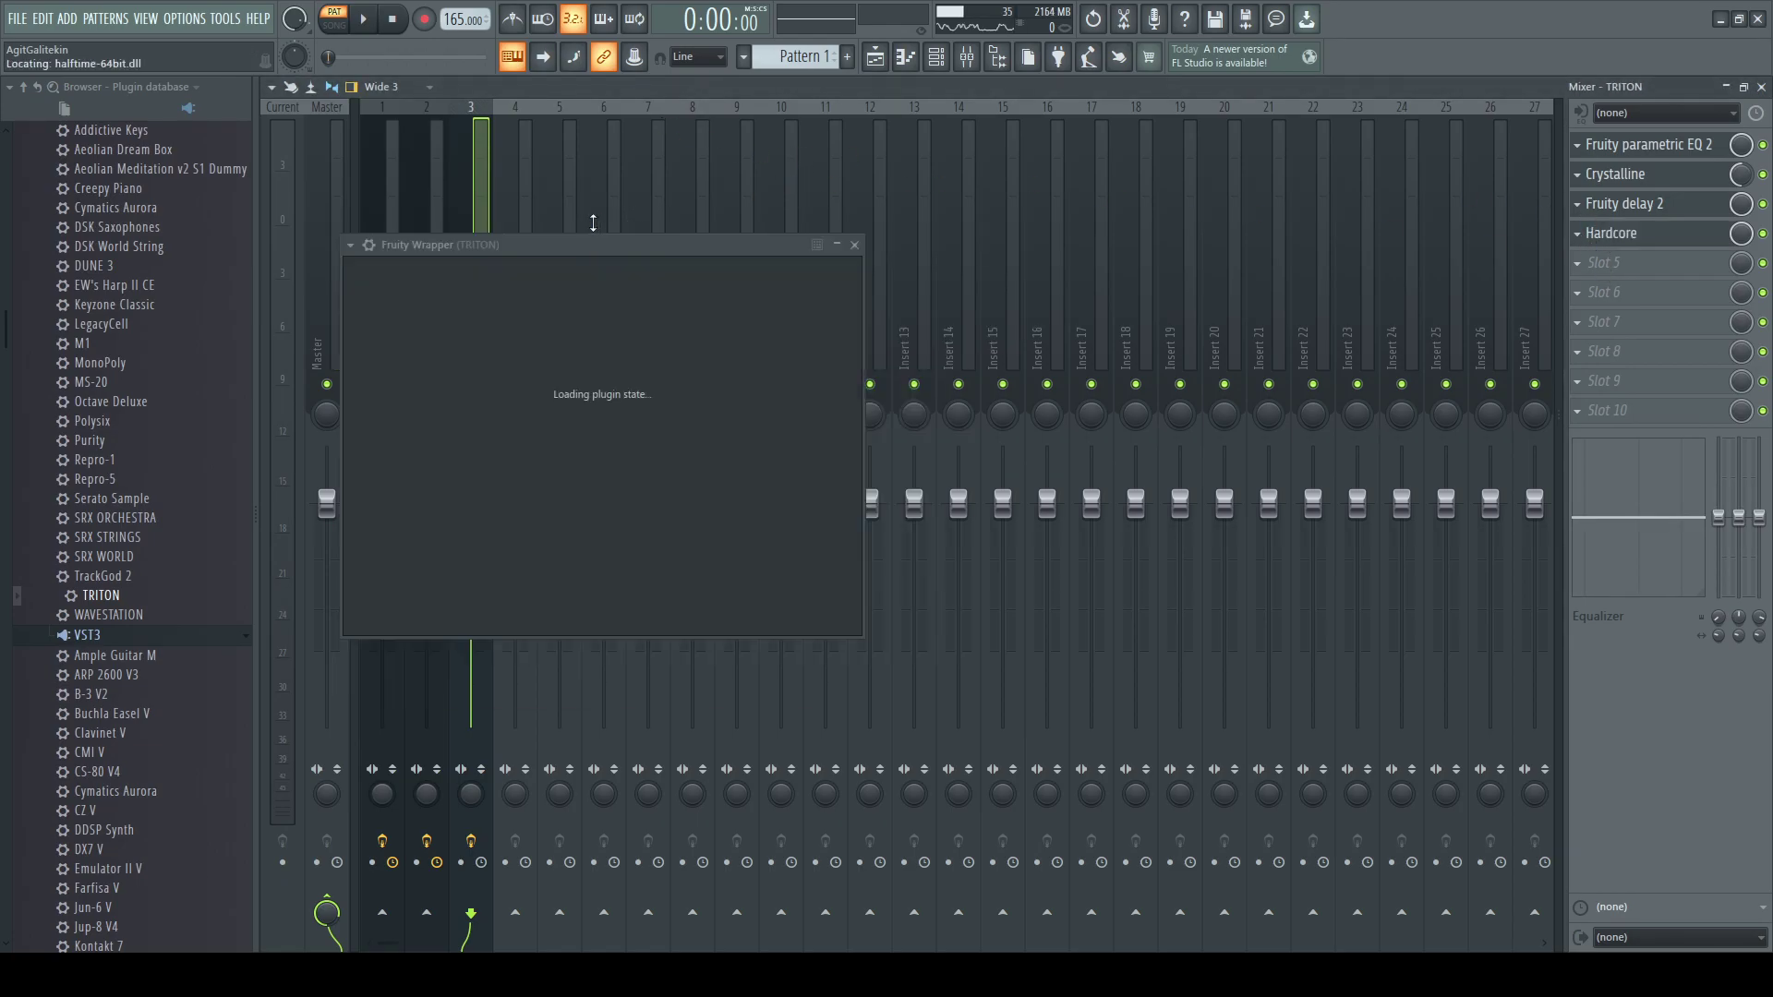
pyautogui.press('space')
pyautogui.moveTo(567, 236); pyautogui.dragTo(795, 255)
pyautogui.click(914, 82)
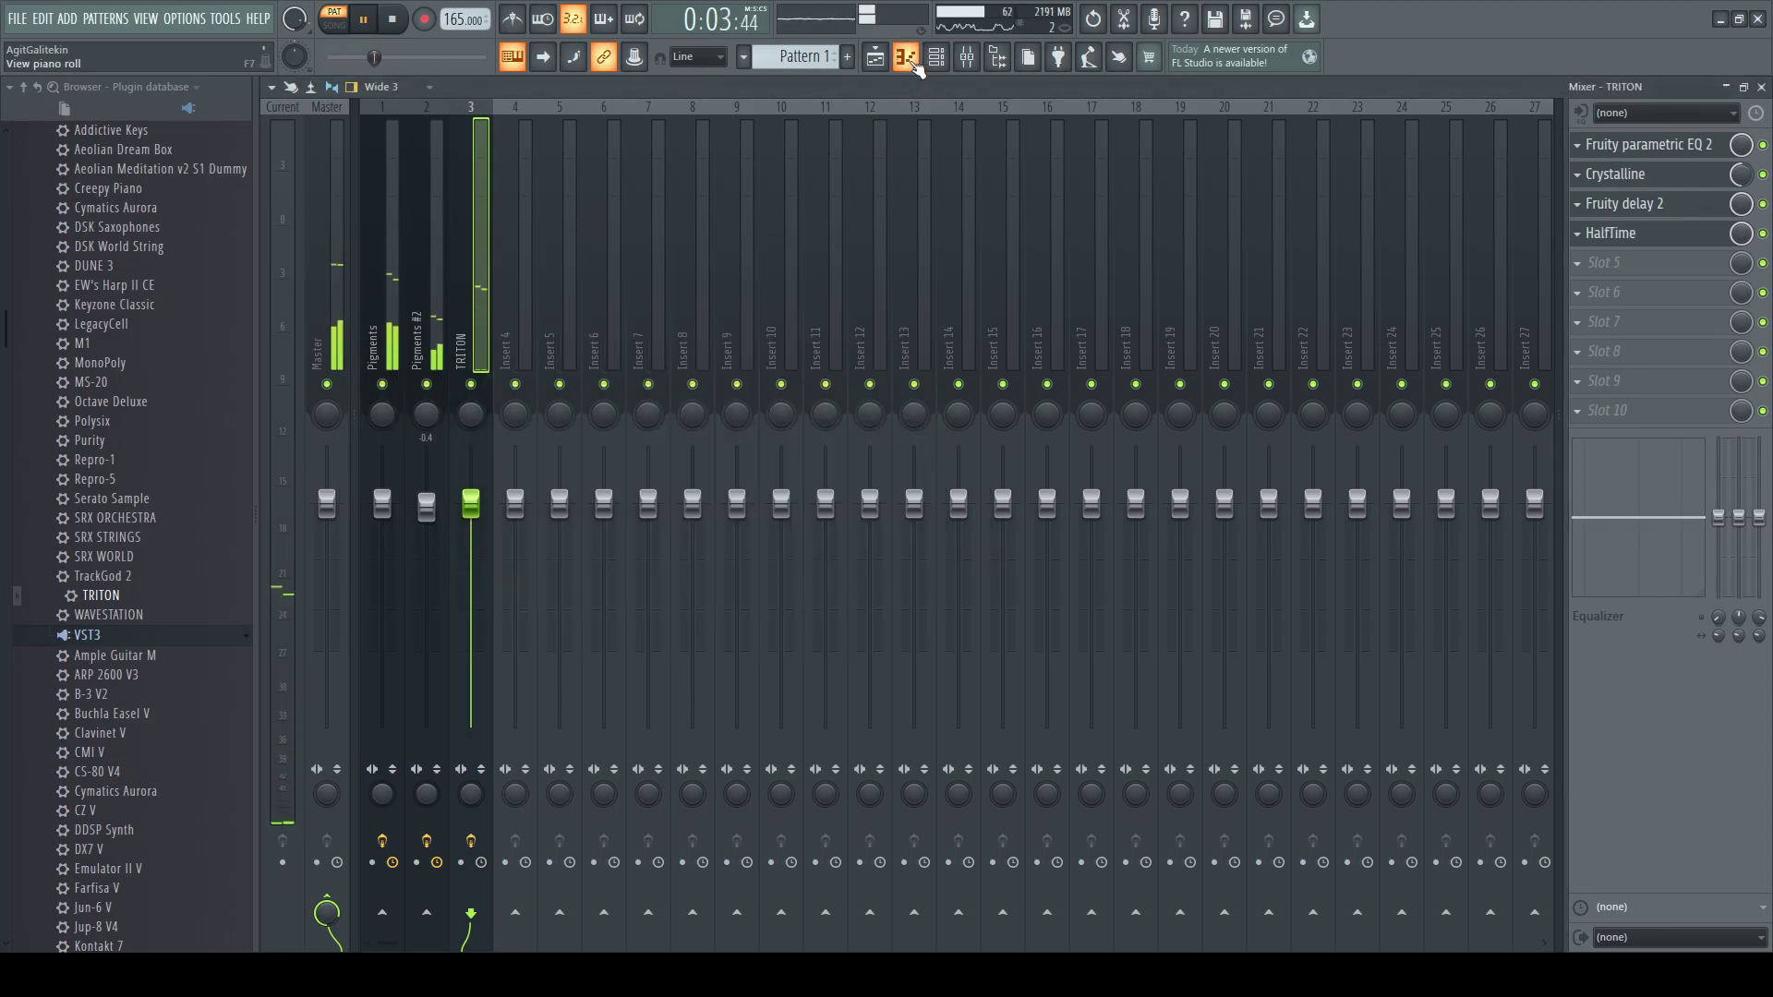
# - Delete the lone A#6 note at bar 5 and duplicate the three-note TRITON phrase to start at bar 5
pyautogui.click(905, 58)
pyautogui.rightClick(897, 389)
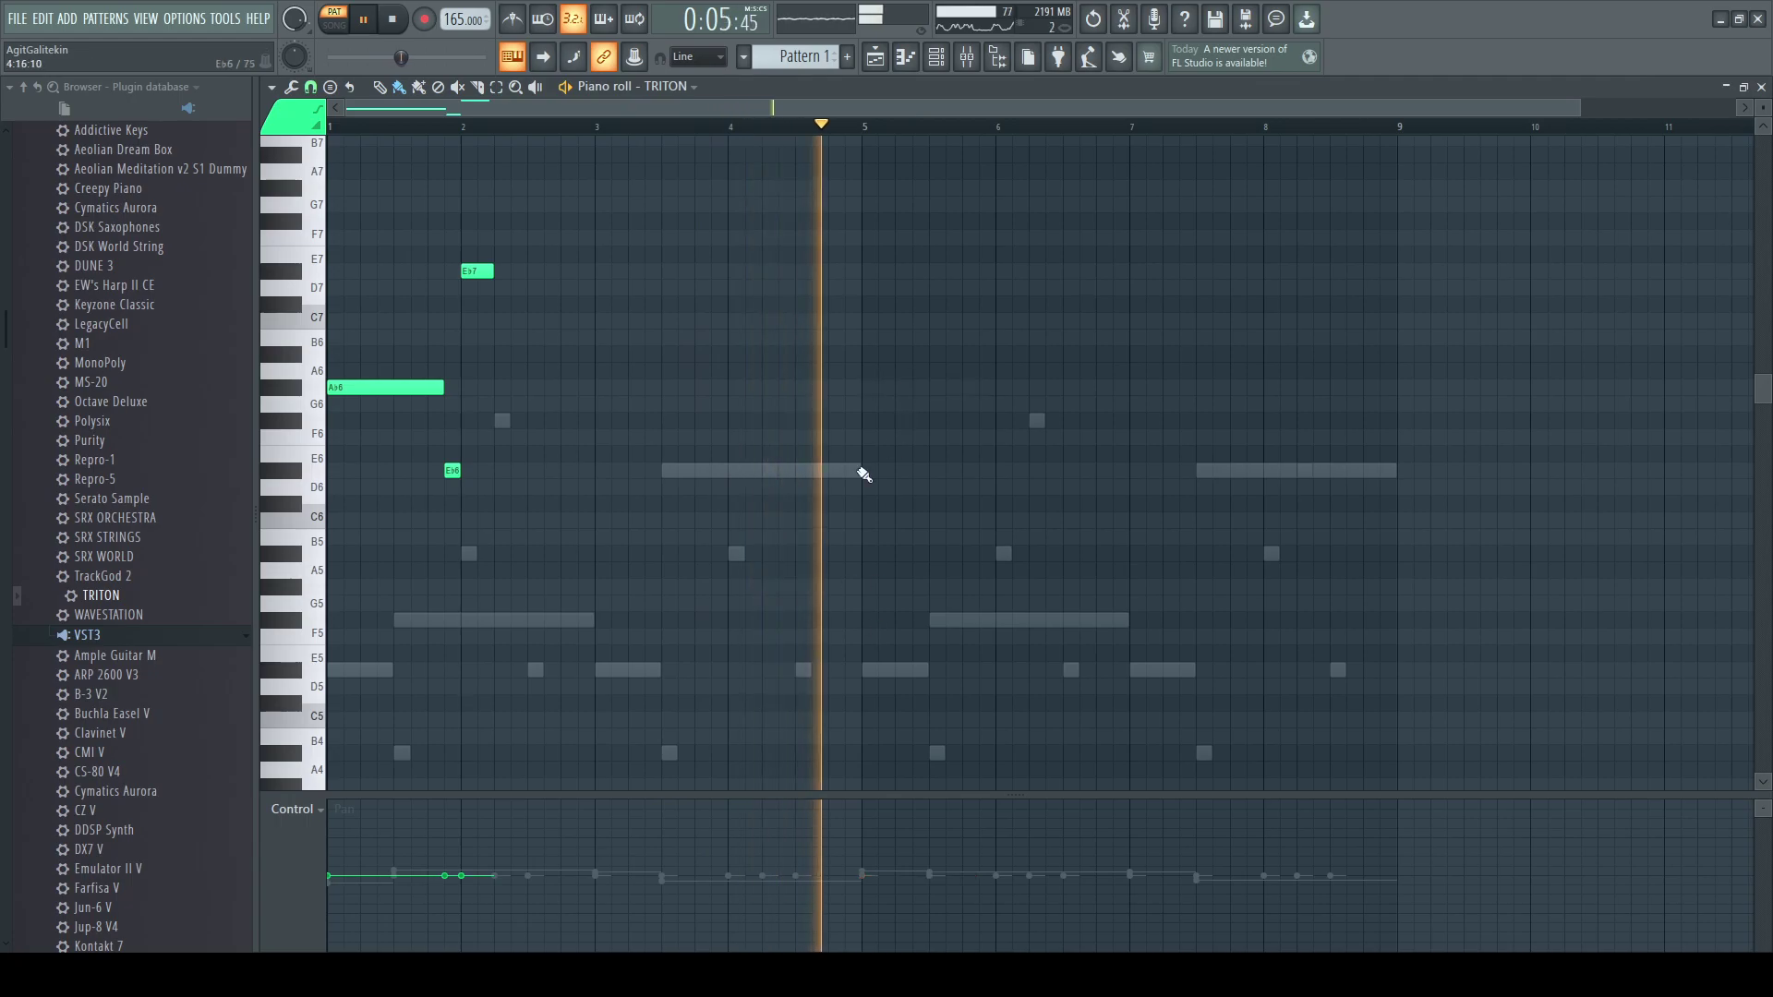
pyautogui.moveTo(859, 128); pyautogui.dragTo(31, 176)
pyautogui.hotkey('ctrl', 'b')
pyautogui.press('space')
pyautogui.moveTo(363, 126); pyautogui.dragTo(296, 127)
pyautogui.hotkey('ctrl', 'd')
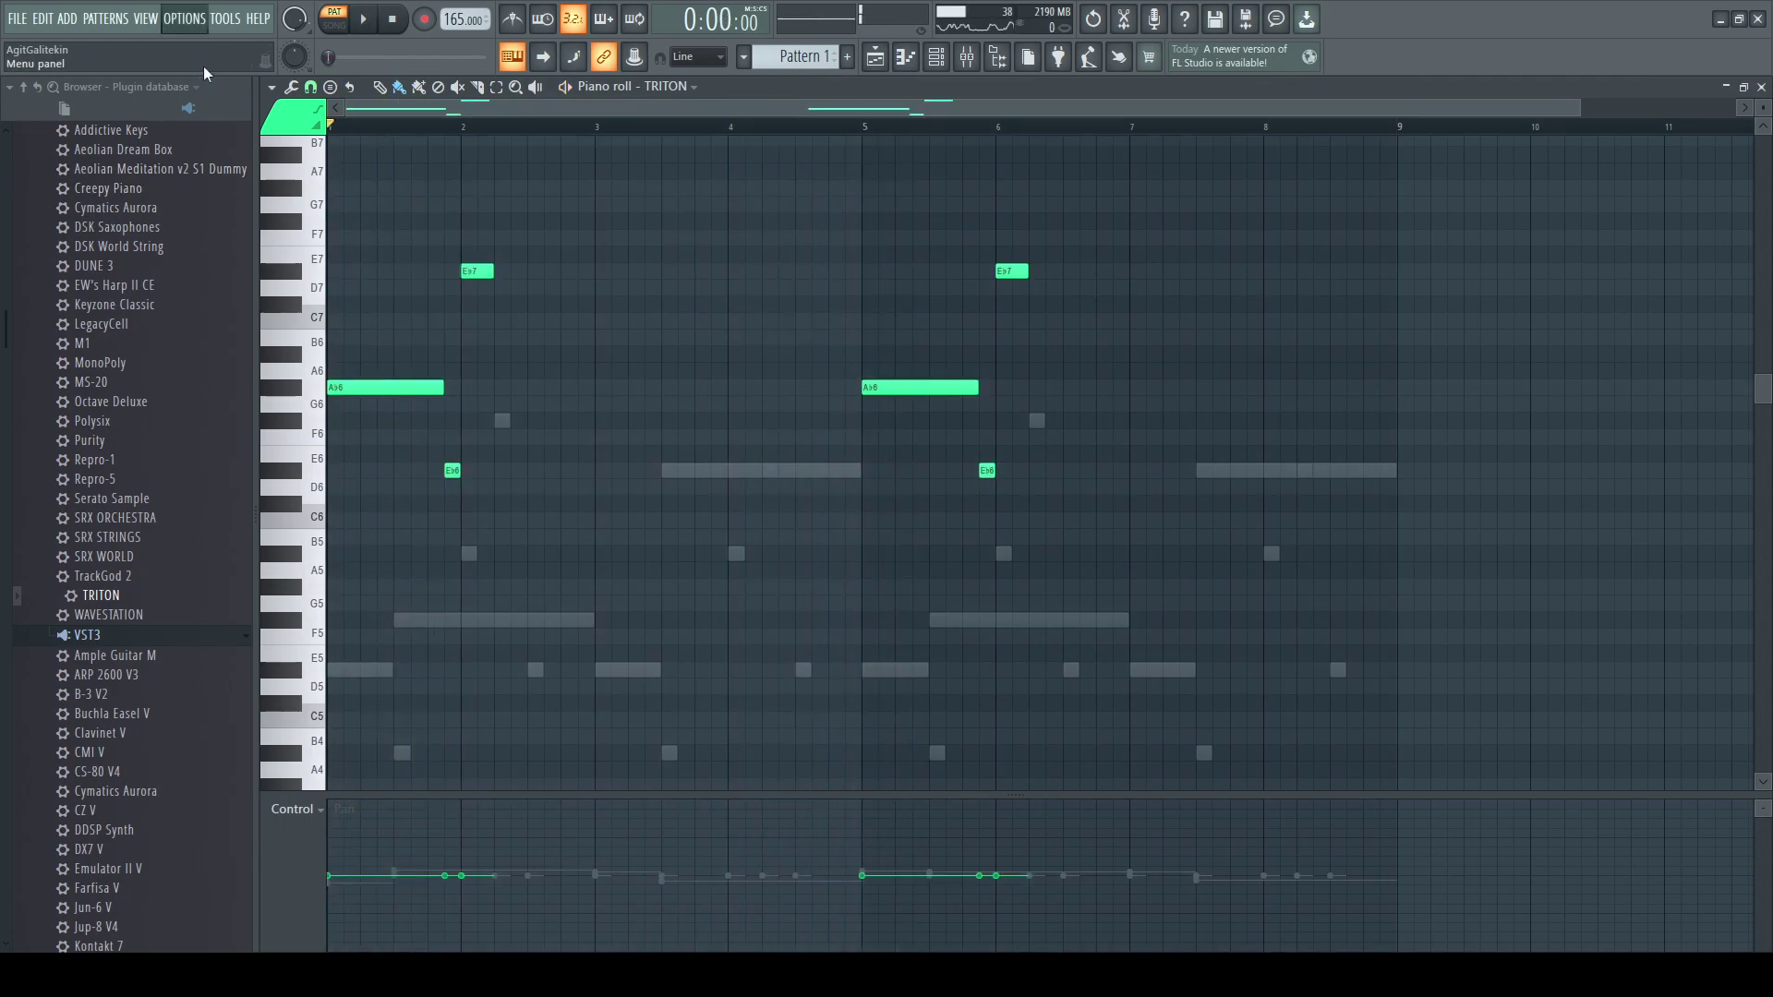
pyautogui.press('space')
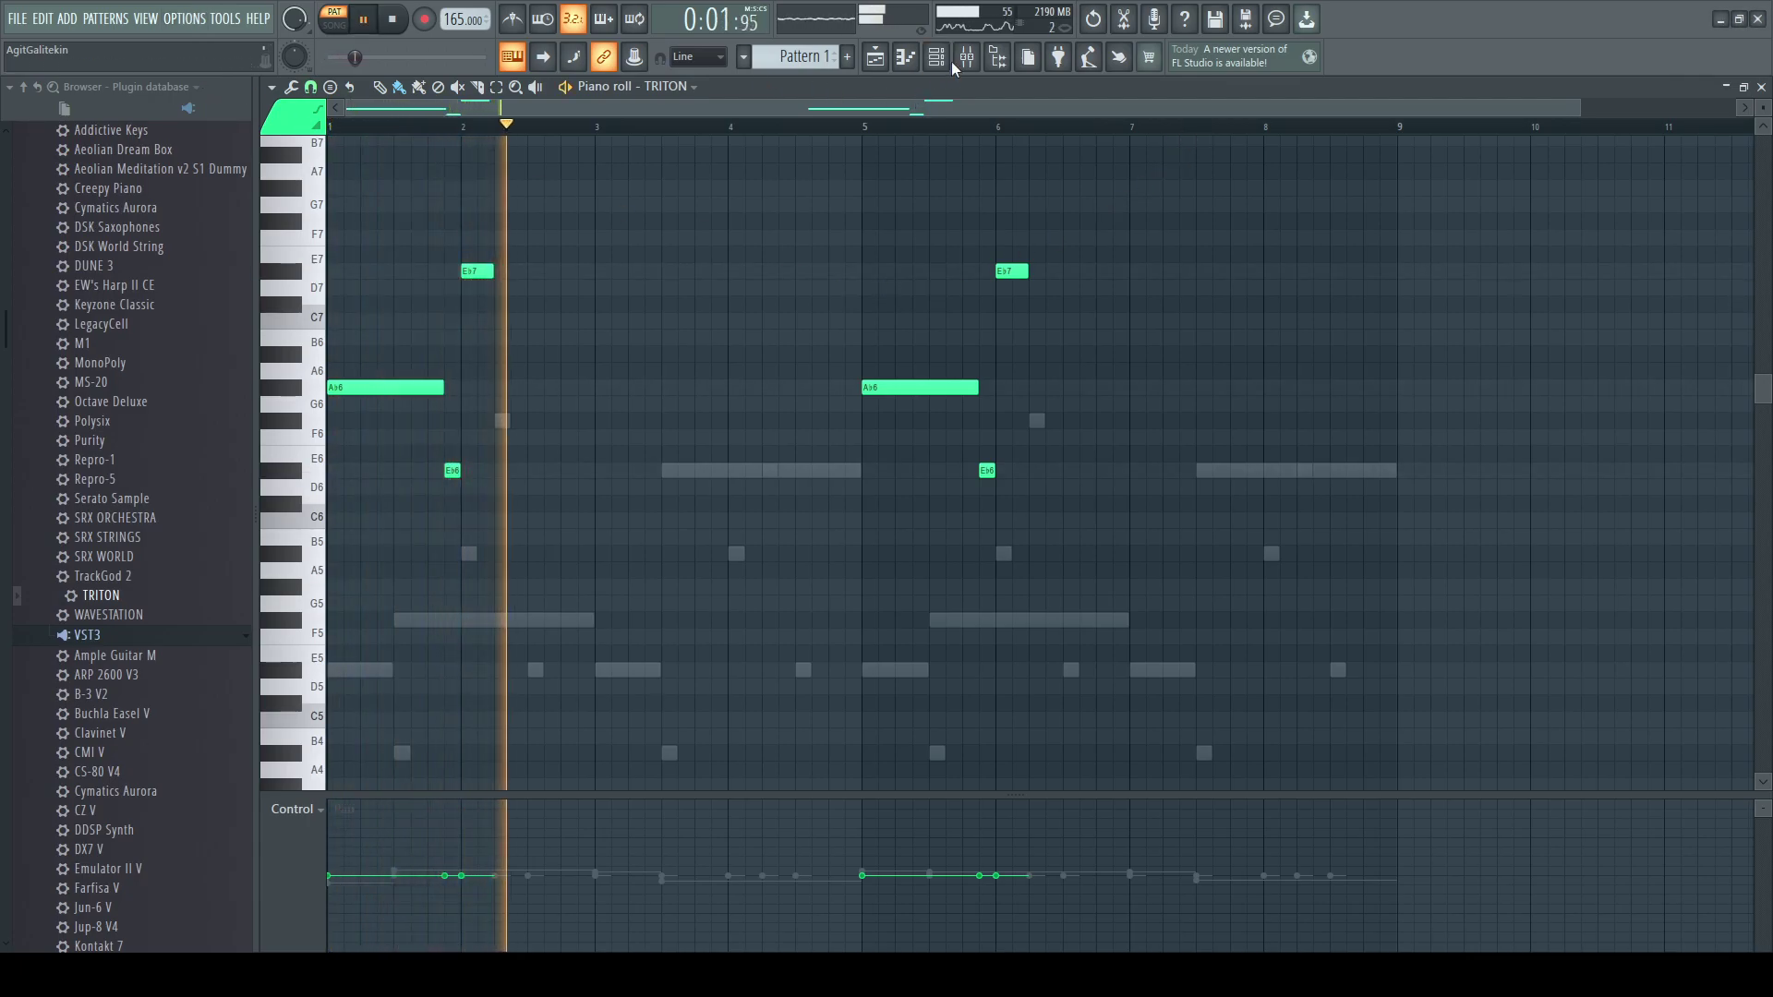
# - Place Pattern 1 at bar 1 of Track 1 in the playlist and switch playback to song mode
pyautogui.click(876, 59)
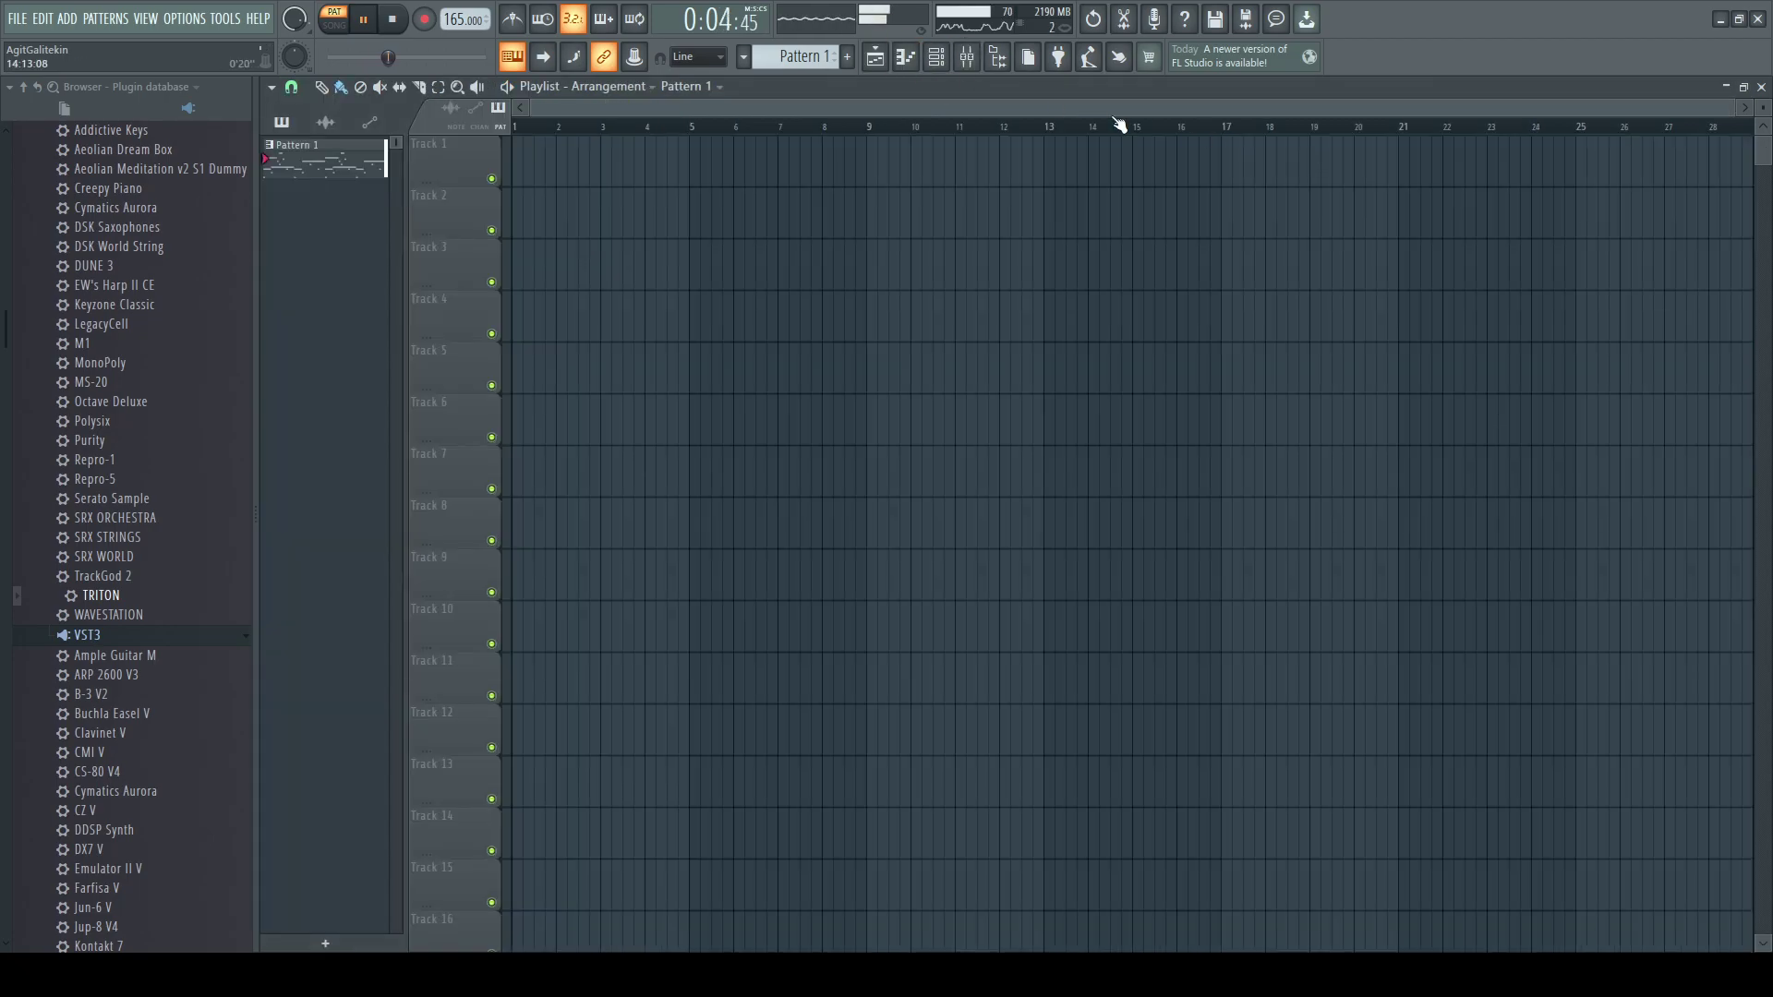
pyautogui.click(559, 158)
pyautogui.moveTo(659, 162); pyautogui.dragTo(546, 140)
pyautogui.click(334, 20)
pyautogui.press('space')
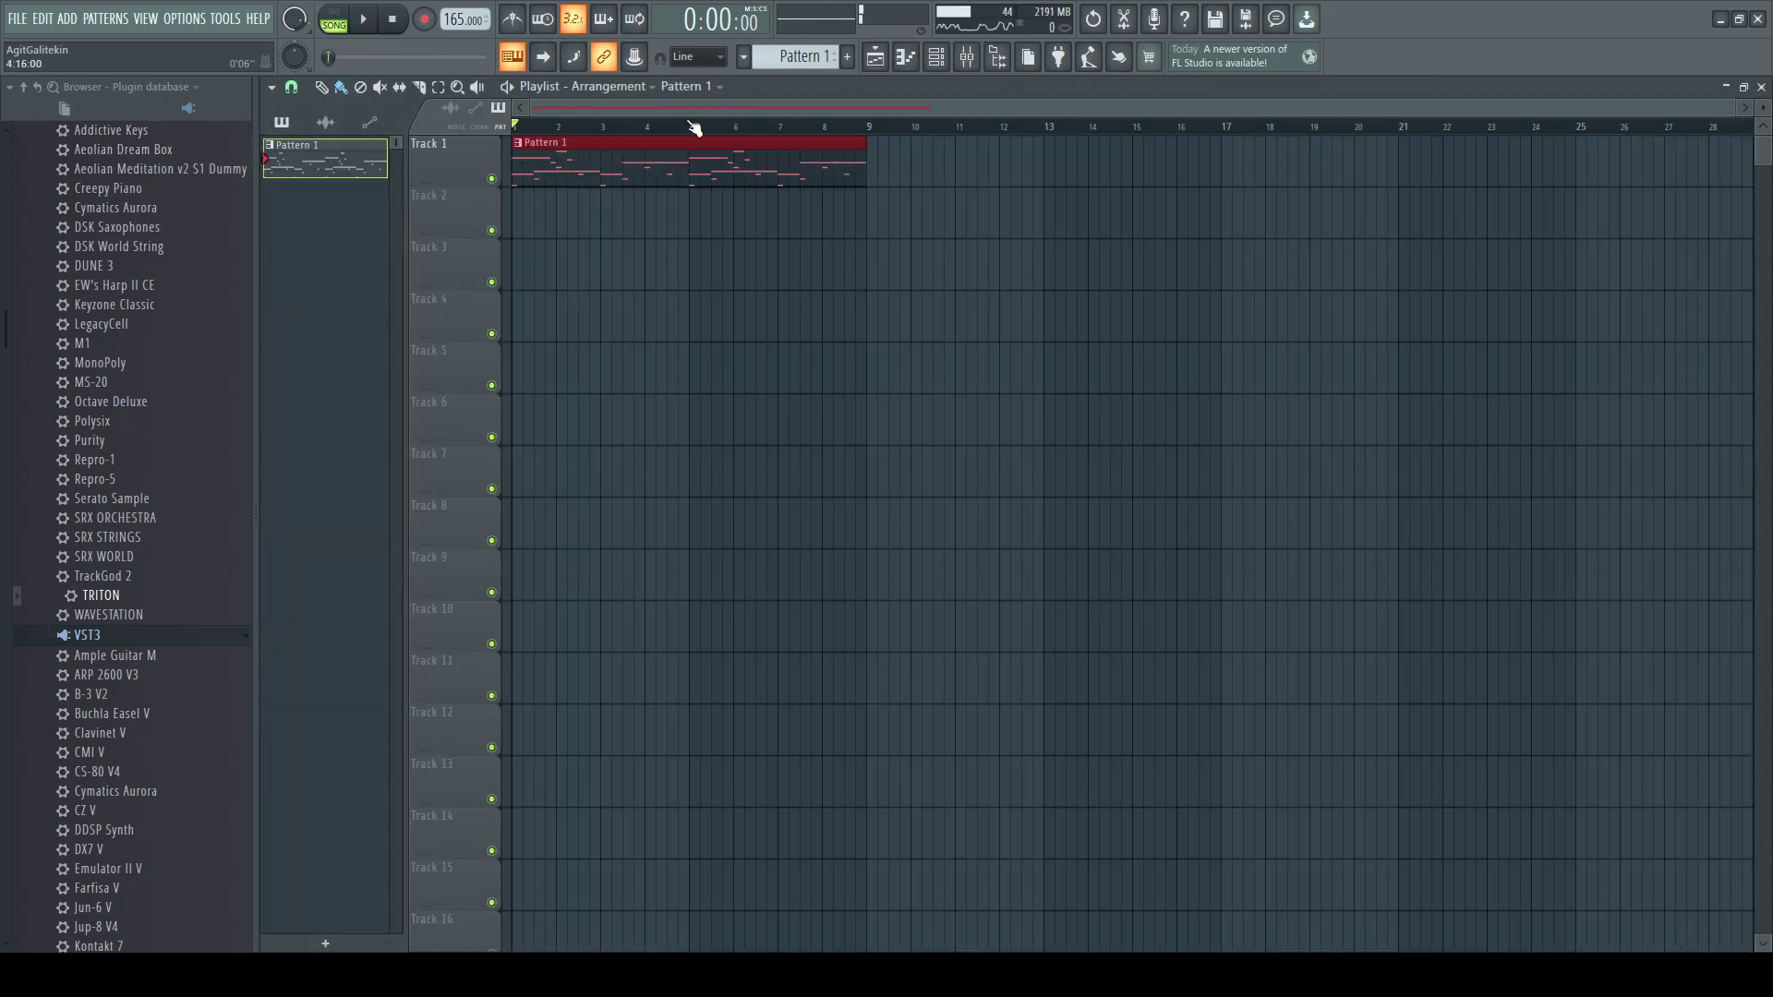
# - Transpose all the TRITON notes up one octave and play the result
pyautogui.click(913, 63)
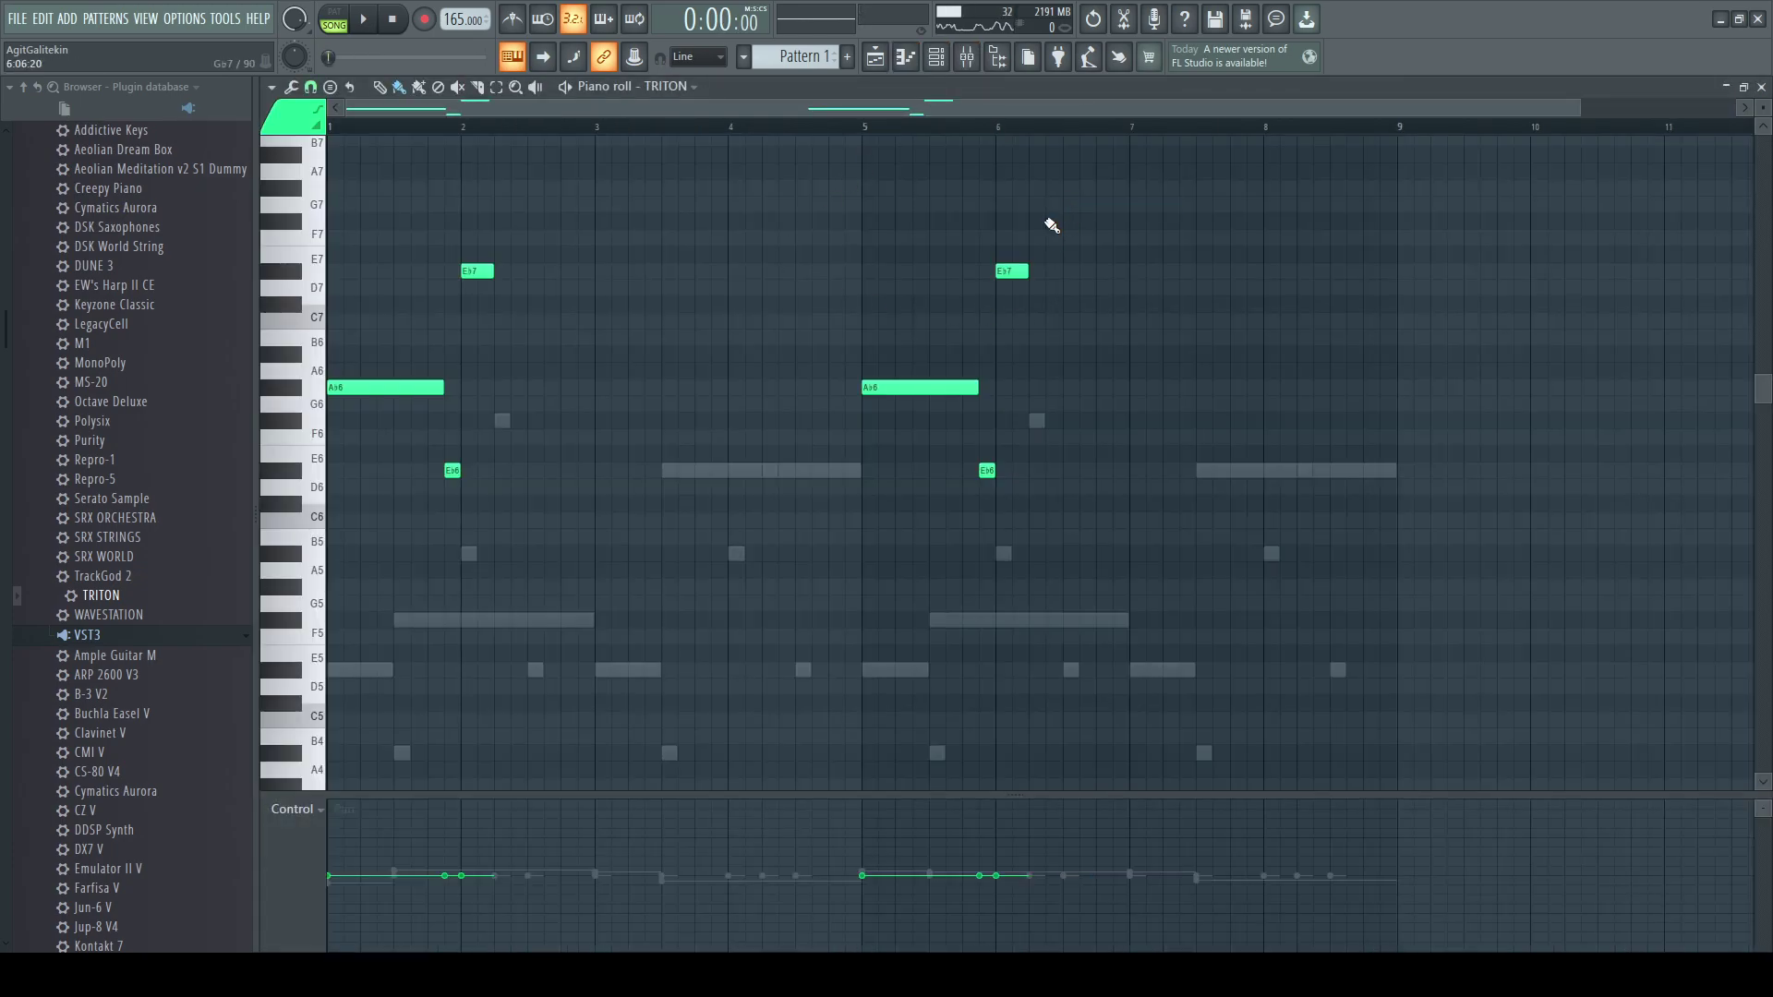
pyautogui.hotkey('ctrl', 'Up')
pyautogui.press('space')
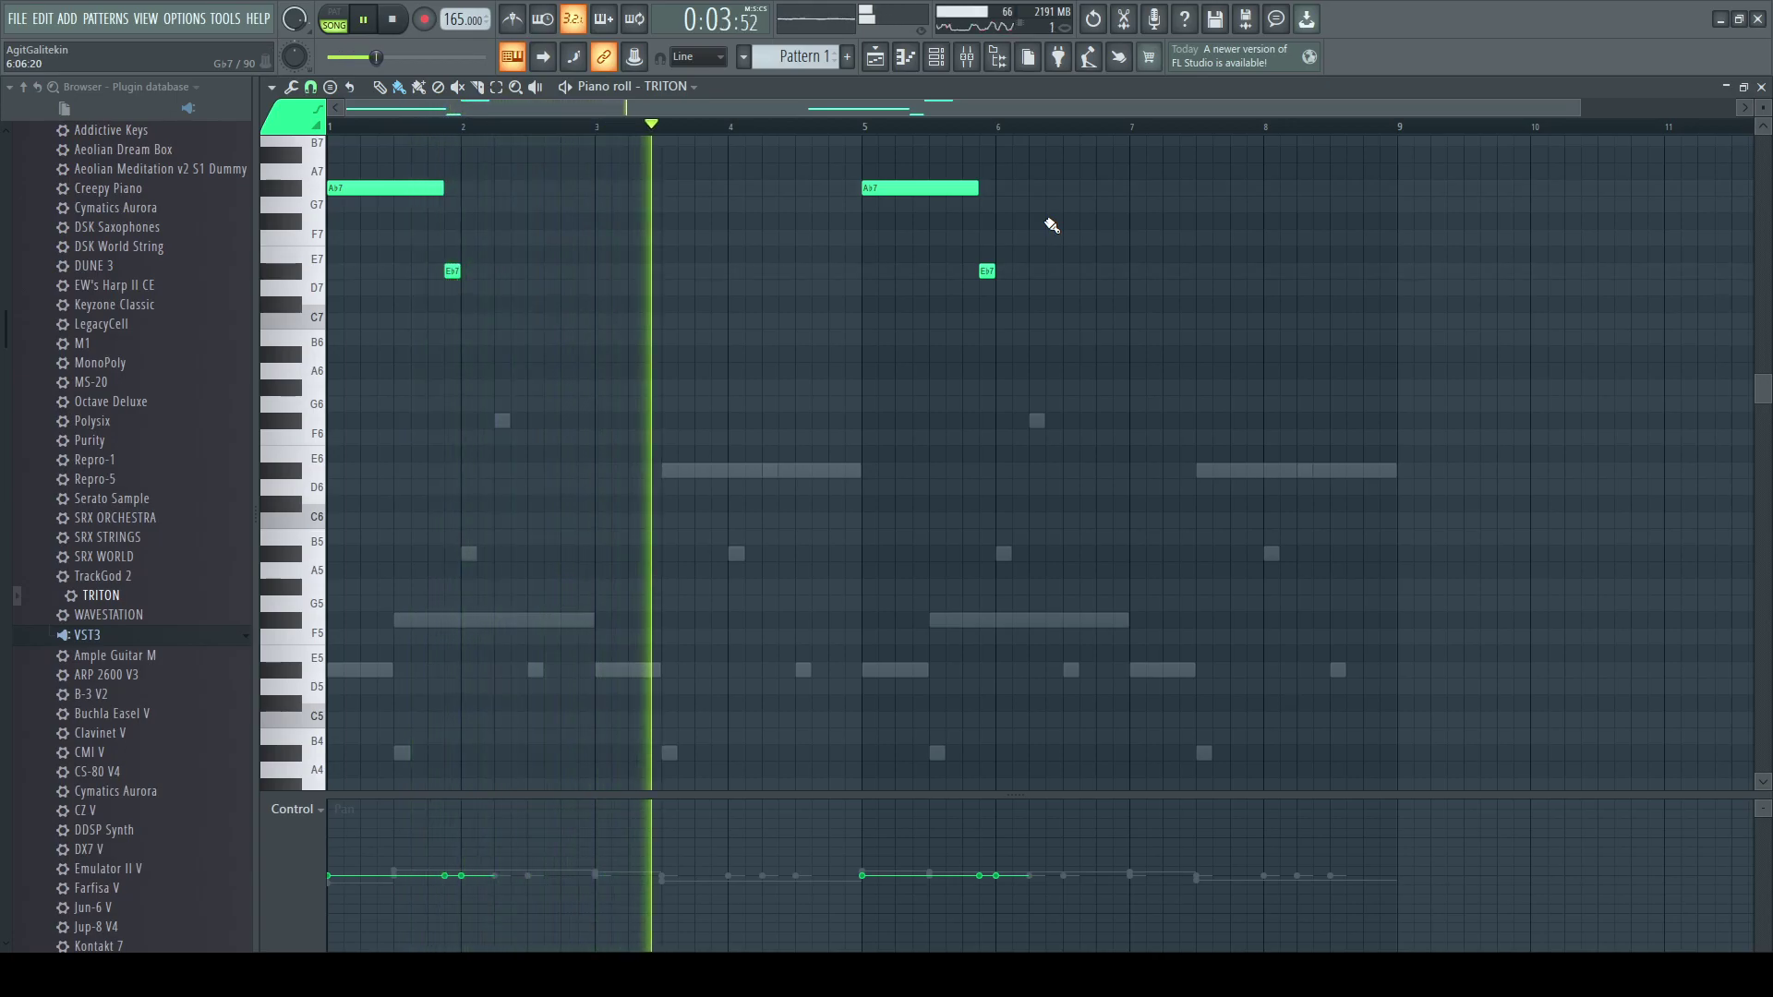
pyautogui.scroll(2, 1179, 412)
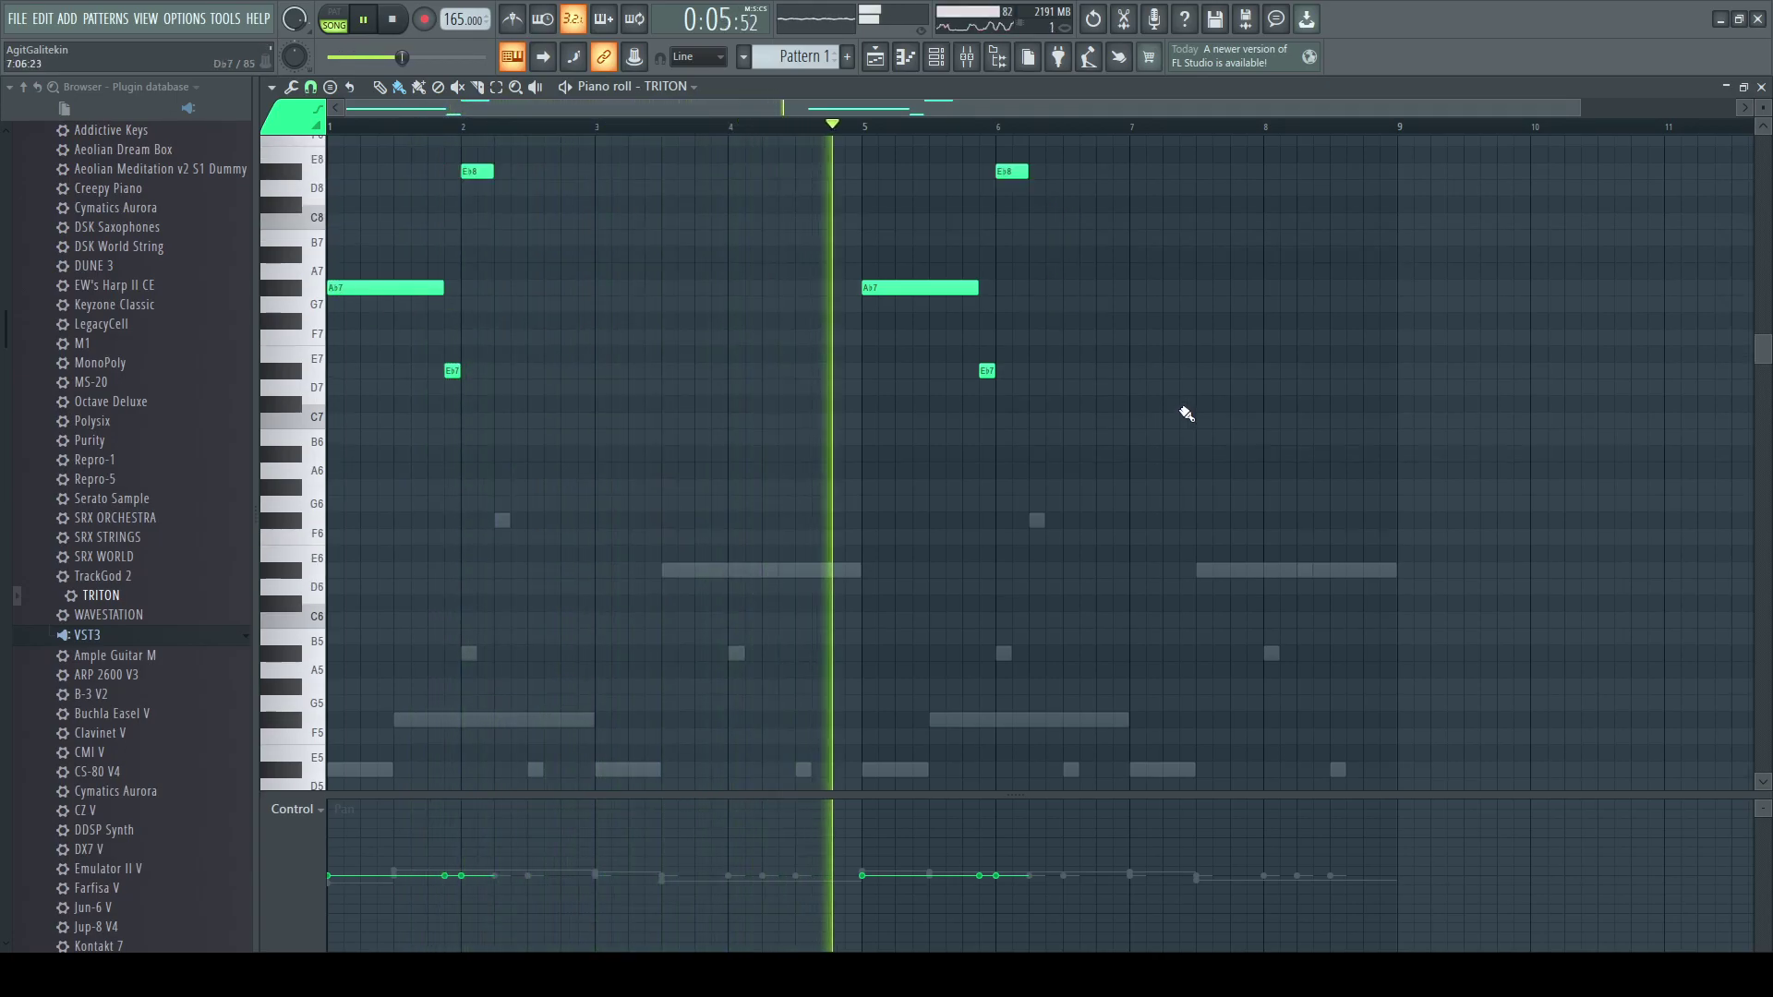
pyautogui.scroll(2, 1186, 414)
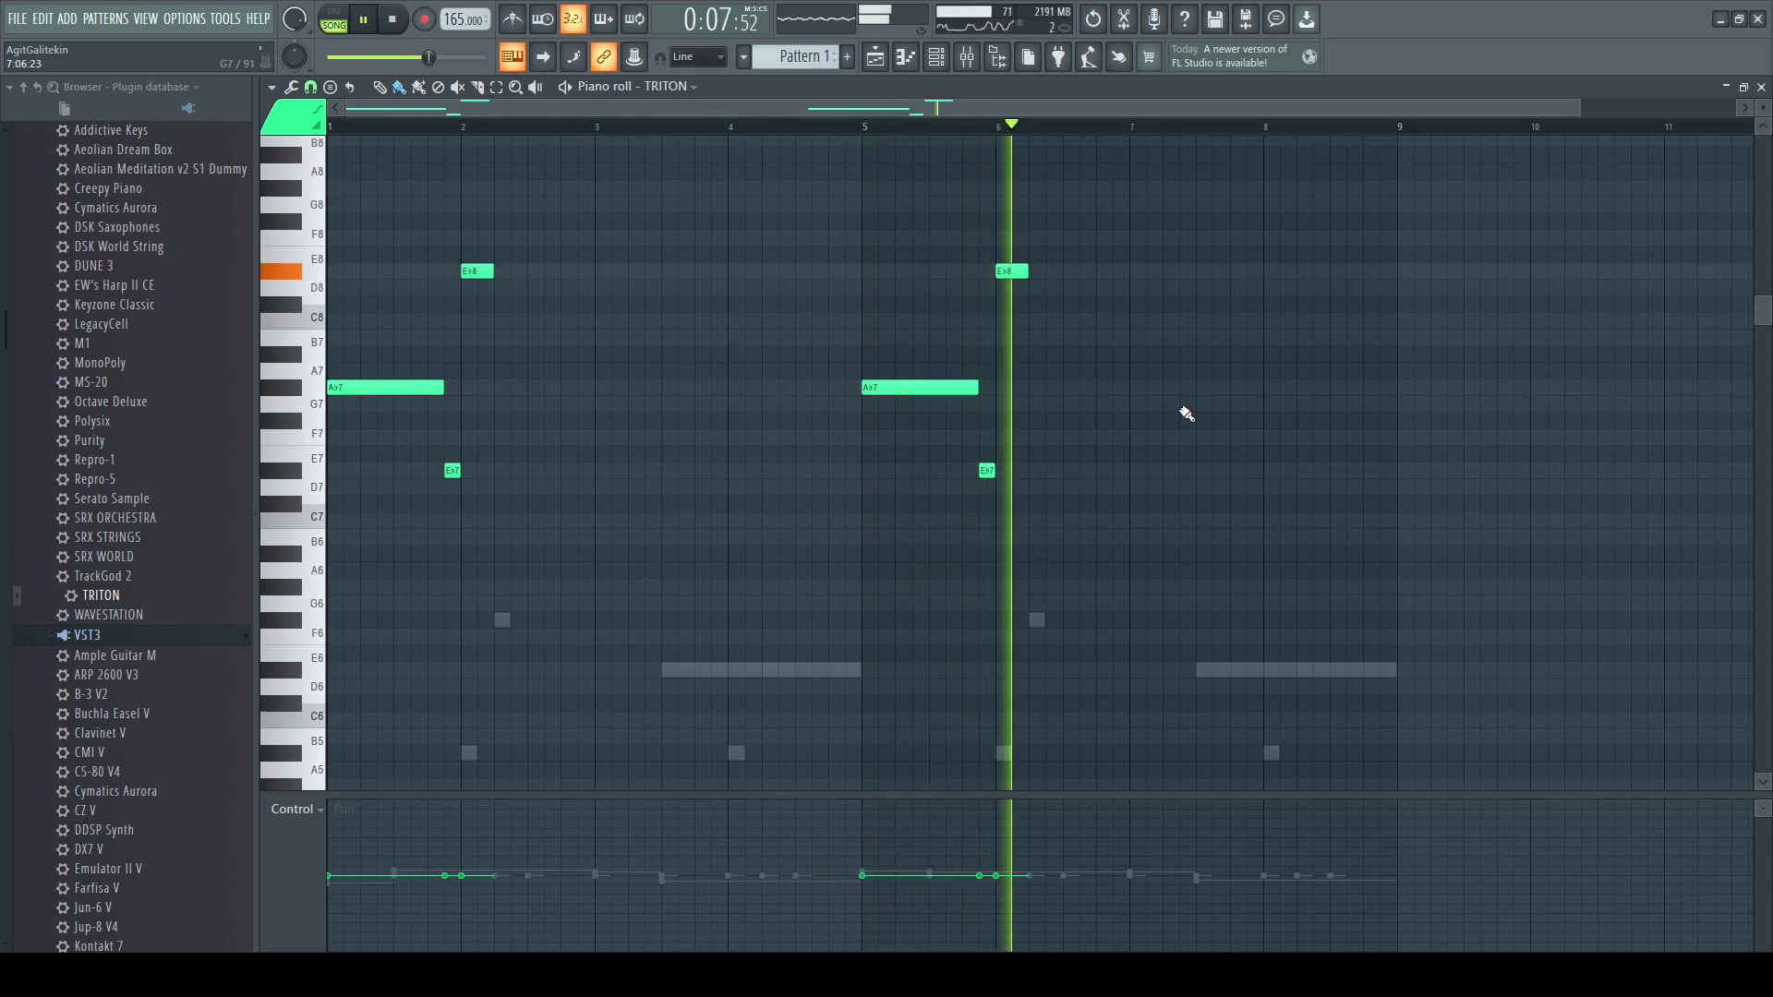
pyautogui.scroll(1, 1182, 412)
pyautogui.press('space')
# - Replace the Pattern 1 note clip on Track 1 with the rendered Pattern 1 audio clip starting at bar 1
pyautogui.click(874, 57)
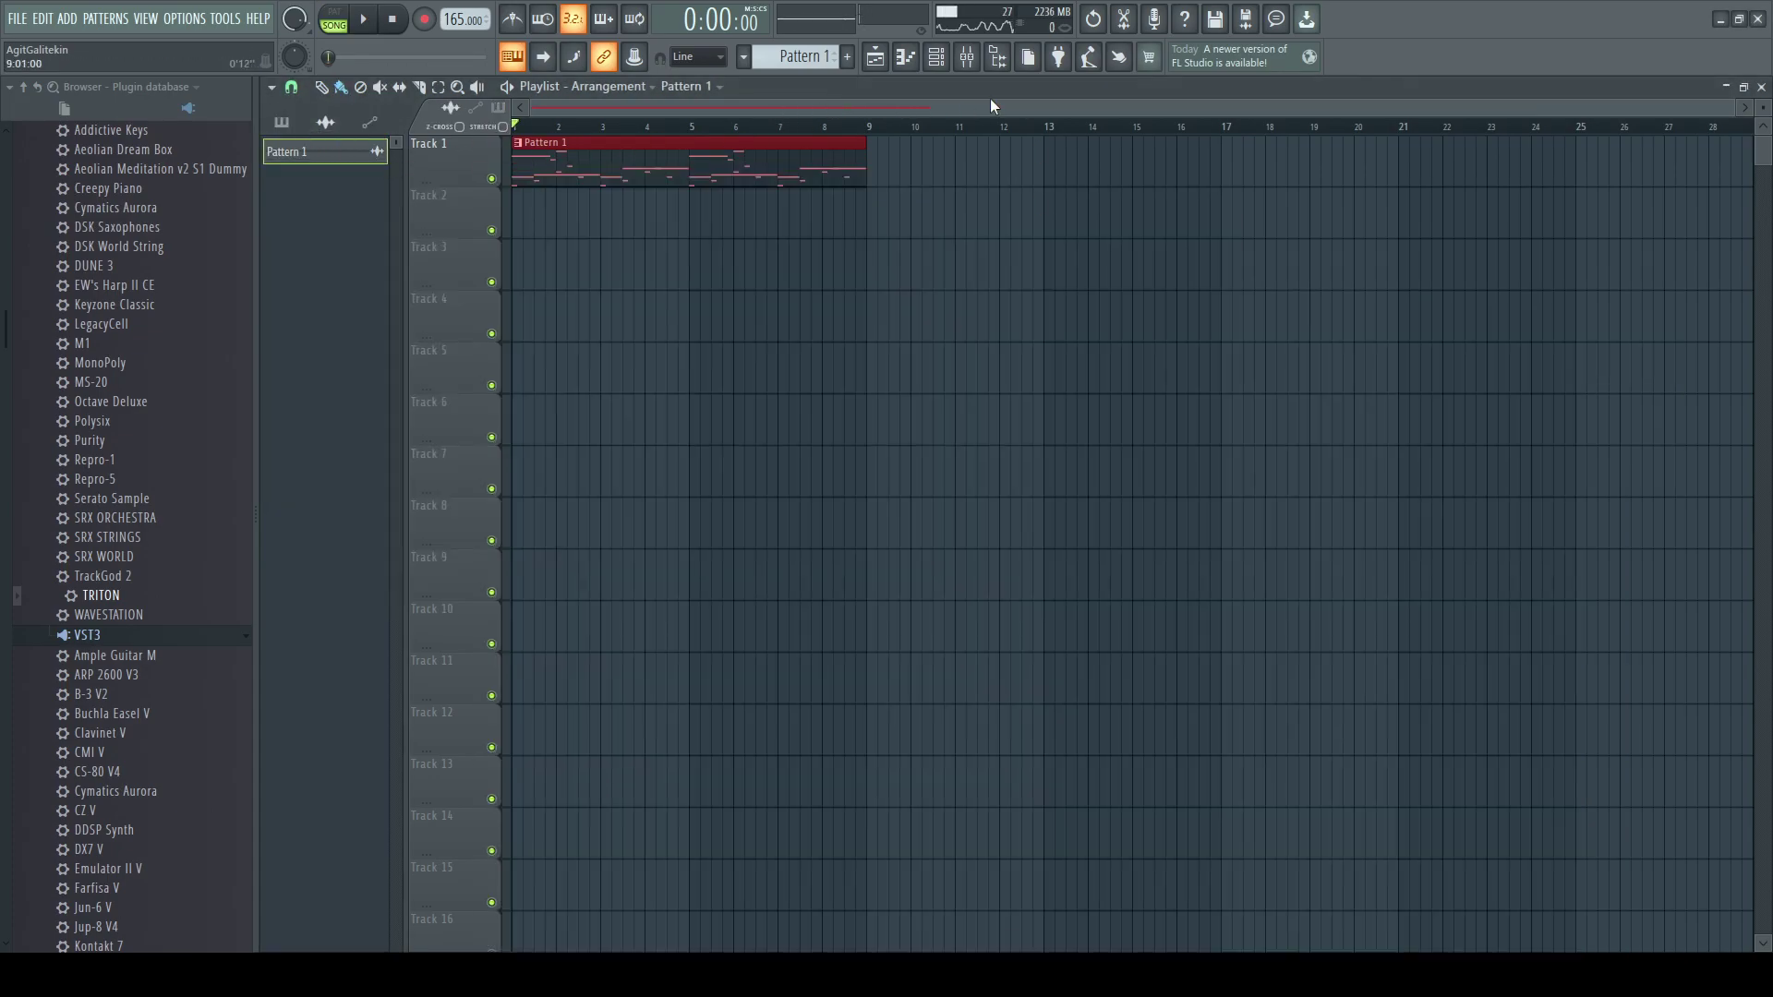
pyautogui.click(935, 56)
pyautogui.click(819, 84)
pyautogui.rightClick(587, 167)
pyautogui.moveTo(540, 157)
pyautogui.mouseDown()
pyautogui.moveTo(633, 169)
pyautogui.moveTo(571, 160)
pyautogui.mouseUp()
pyautogui.press('space')
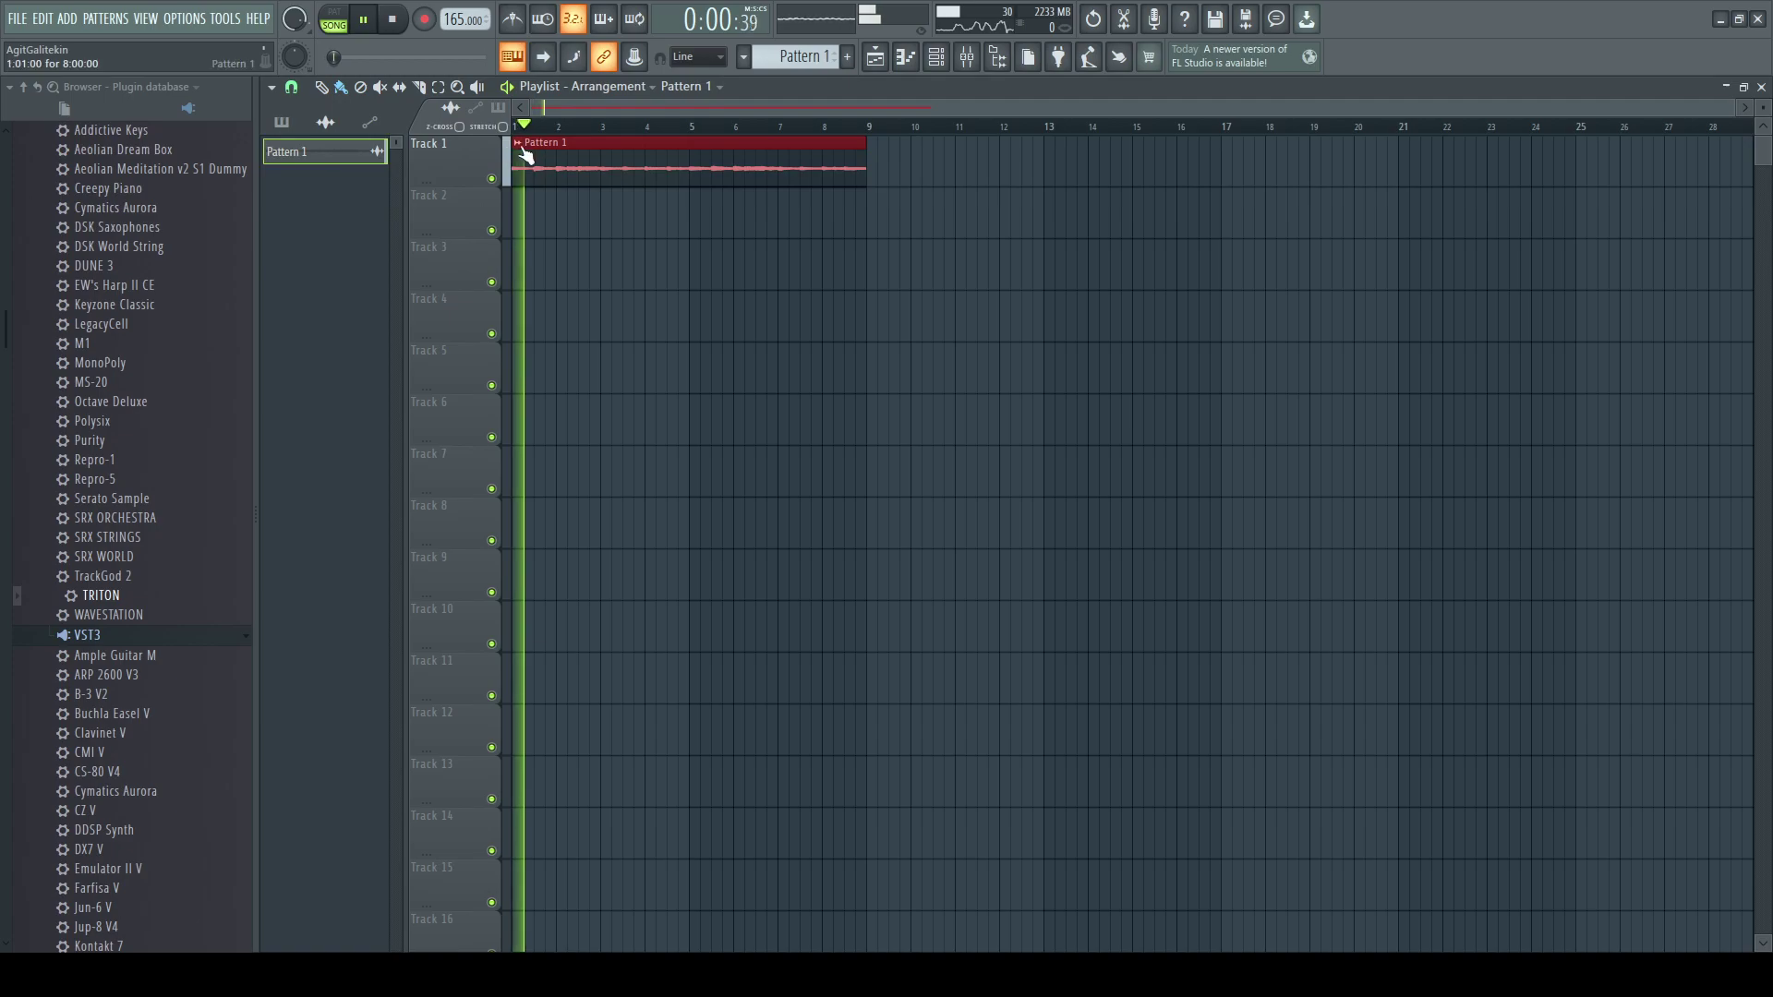
# - Reset the Pigments, Pigments #2 and TRITON mixer tracks to empty default inserts
pyautogui.press('F9')
pyautogui.moveTo(480, 285); pyautogui.dragTo(380, 288)
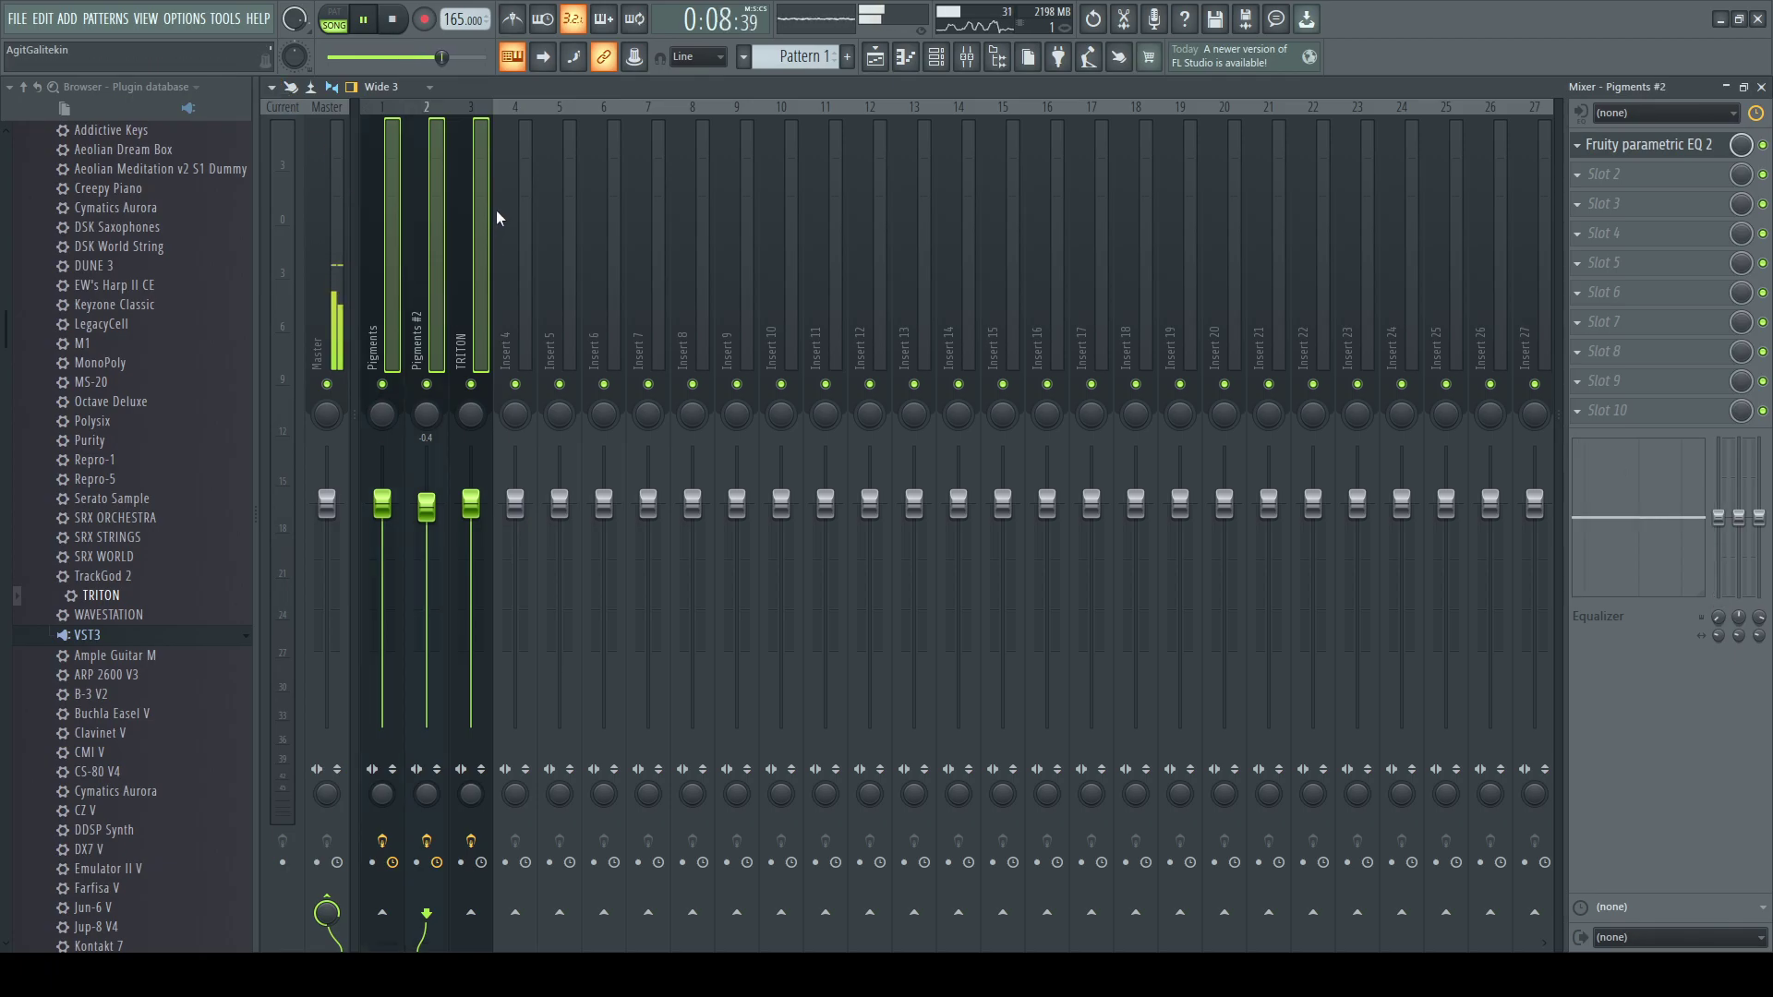
pyautogui.click(481, 323)
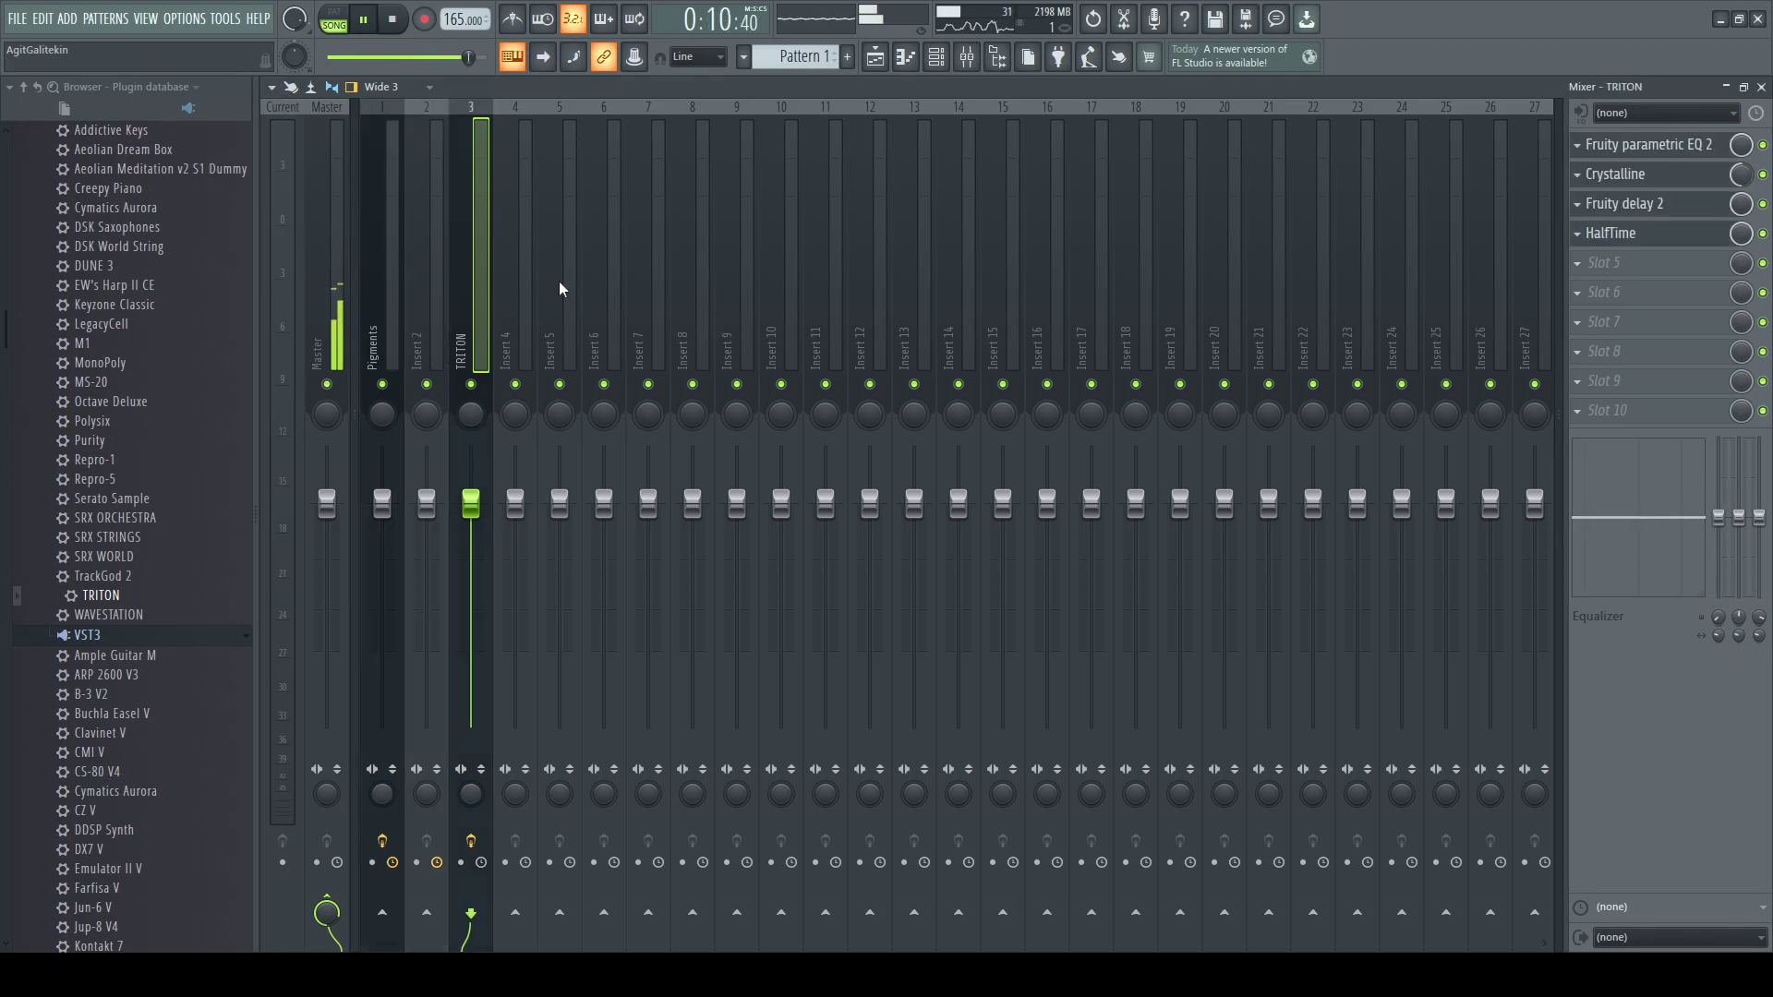
pyautogui.click(380, 318)
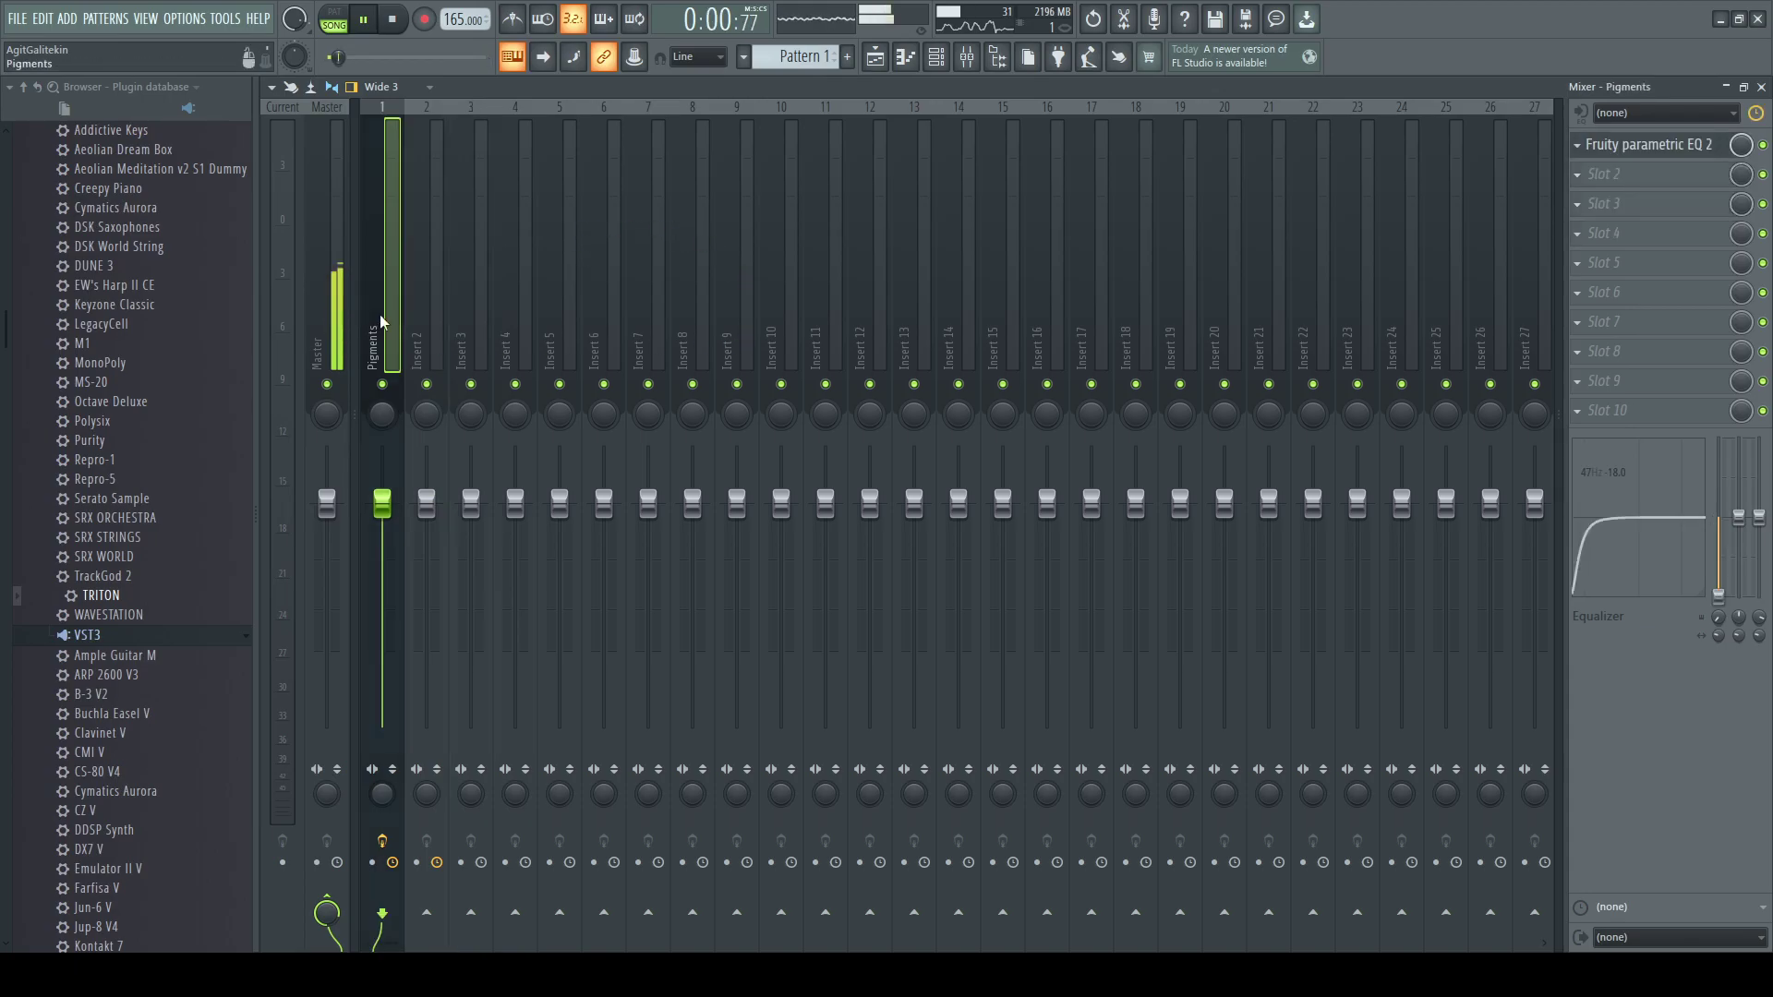
pyautogui.press('Delete')
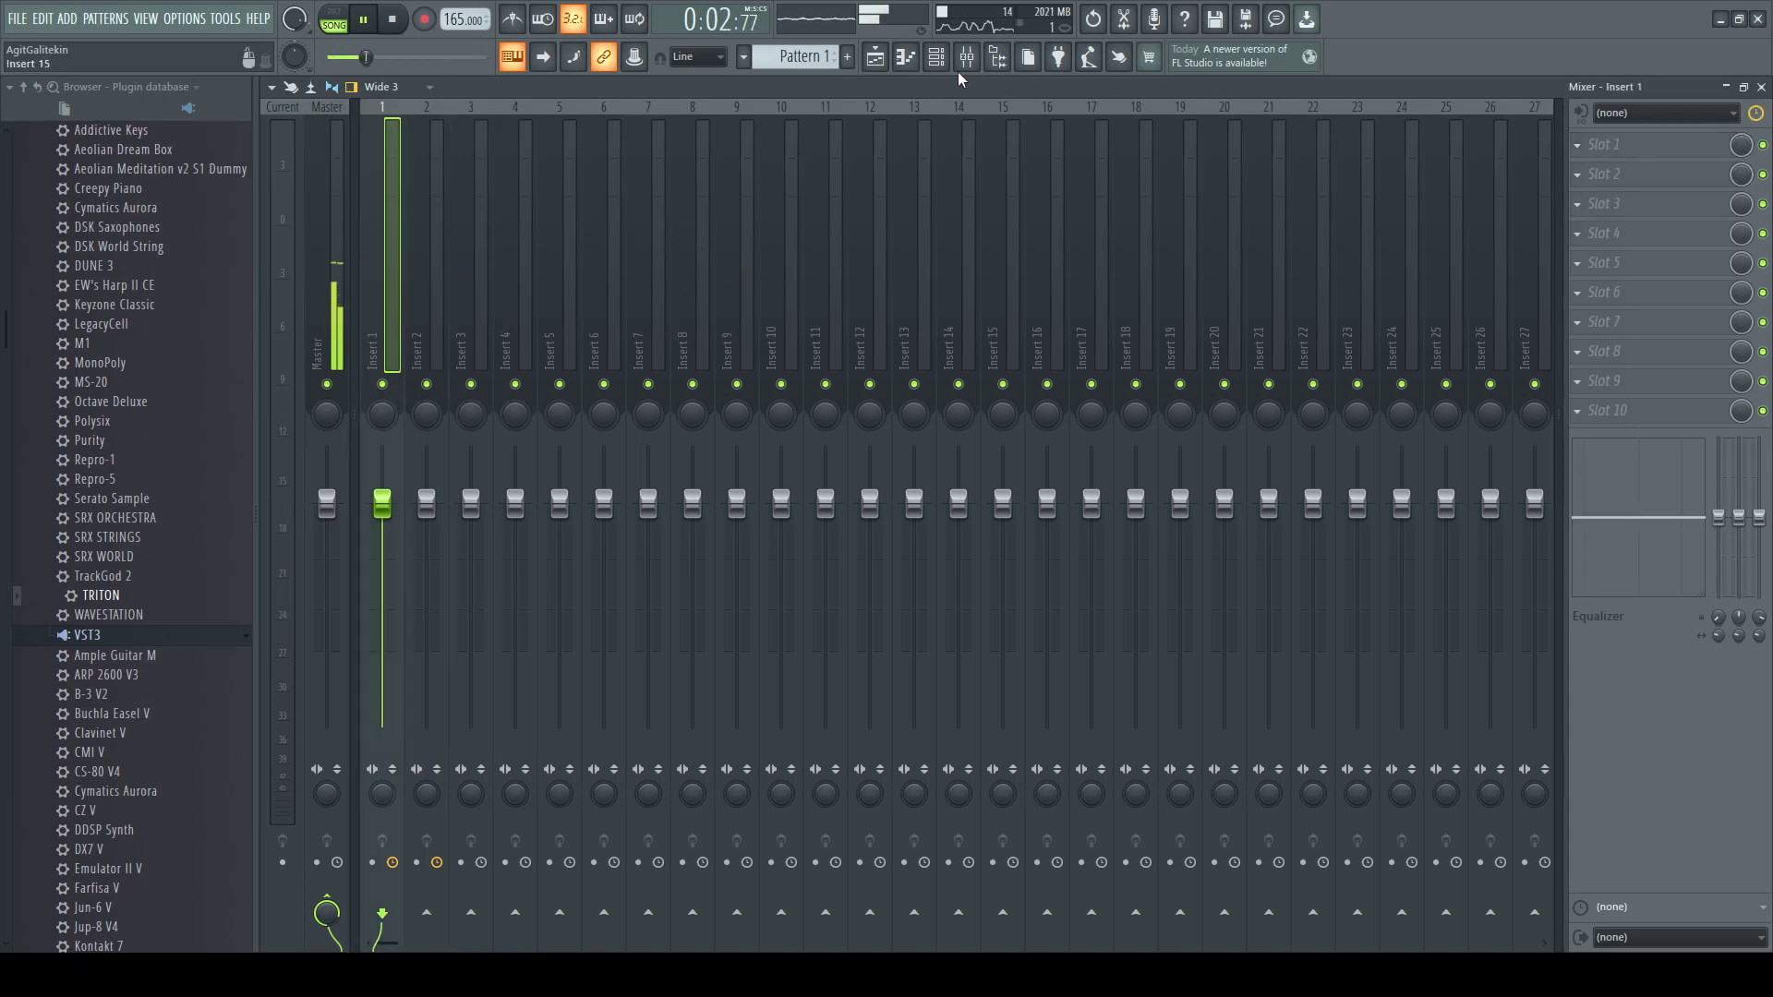
# - Delete the Pigments, Pigments #2 and TRITON instrument channels from the channel rack
pyautogui.click(936, 57)
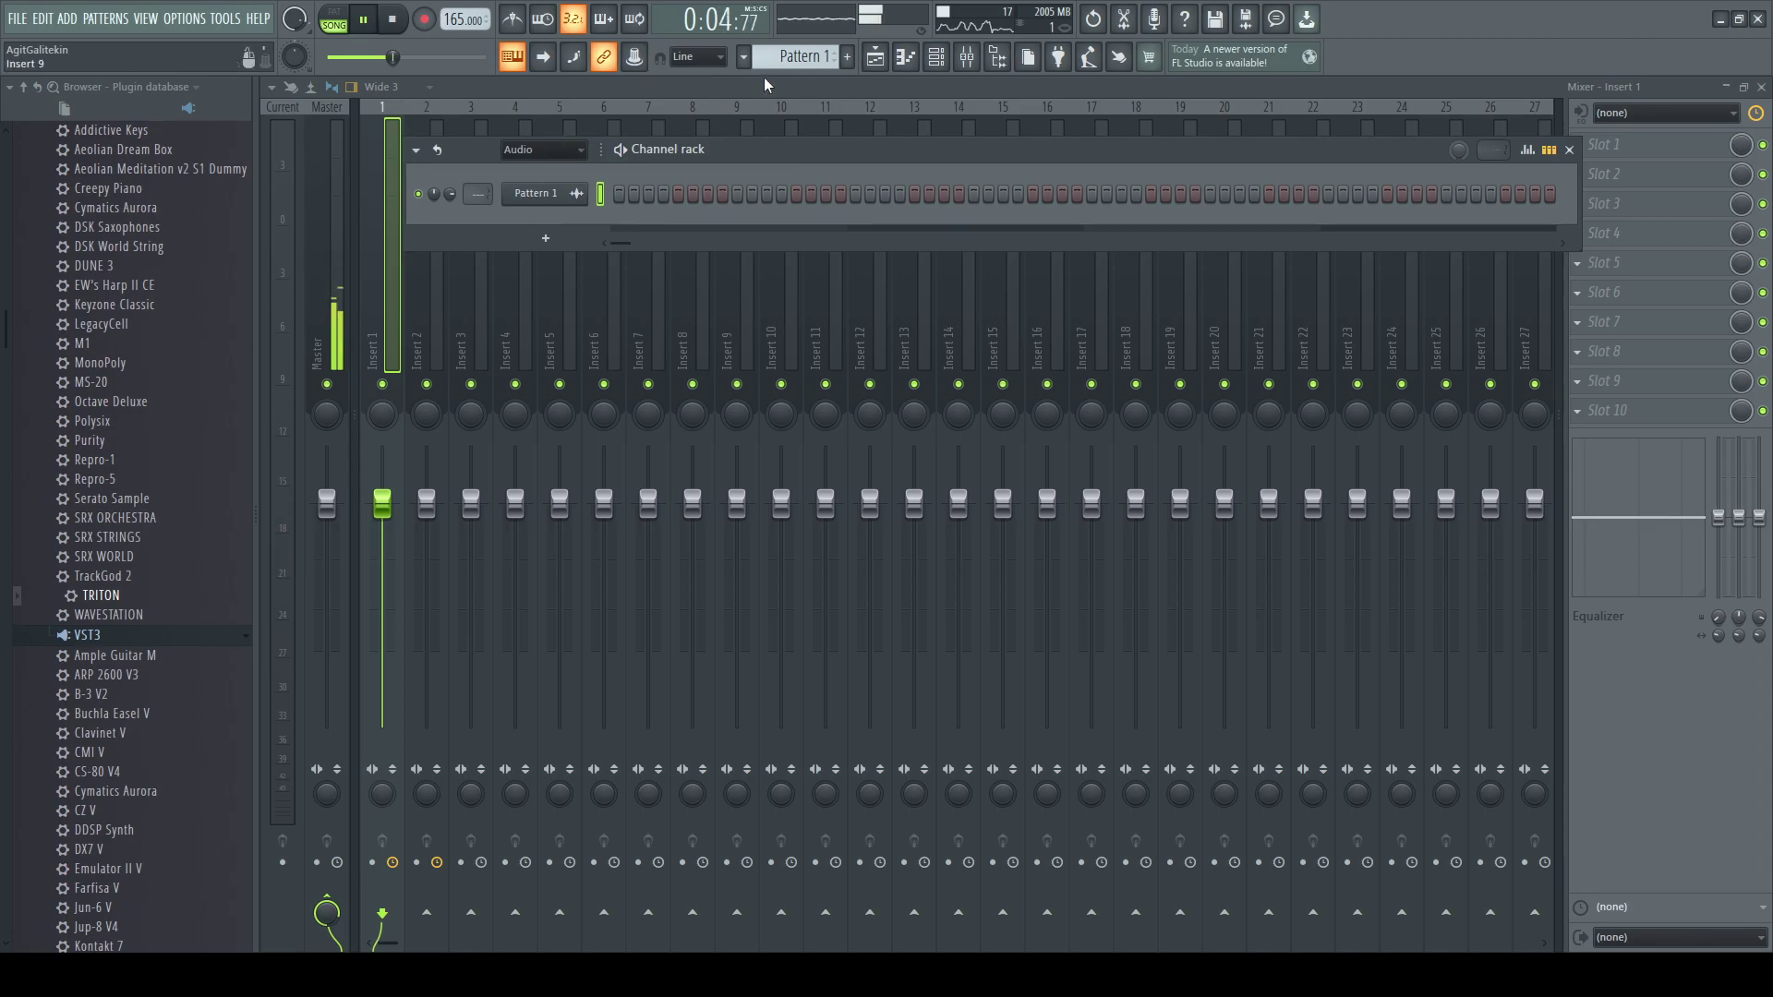
pyautogui.press('pagedown')
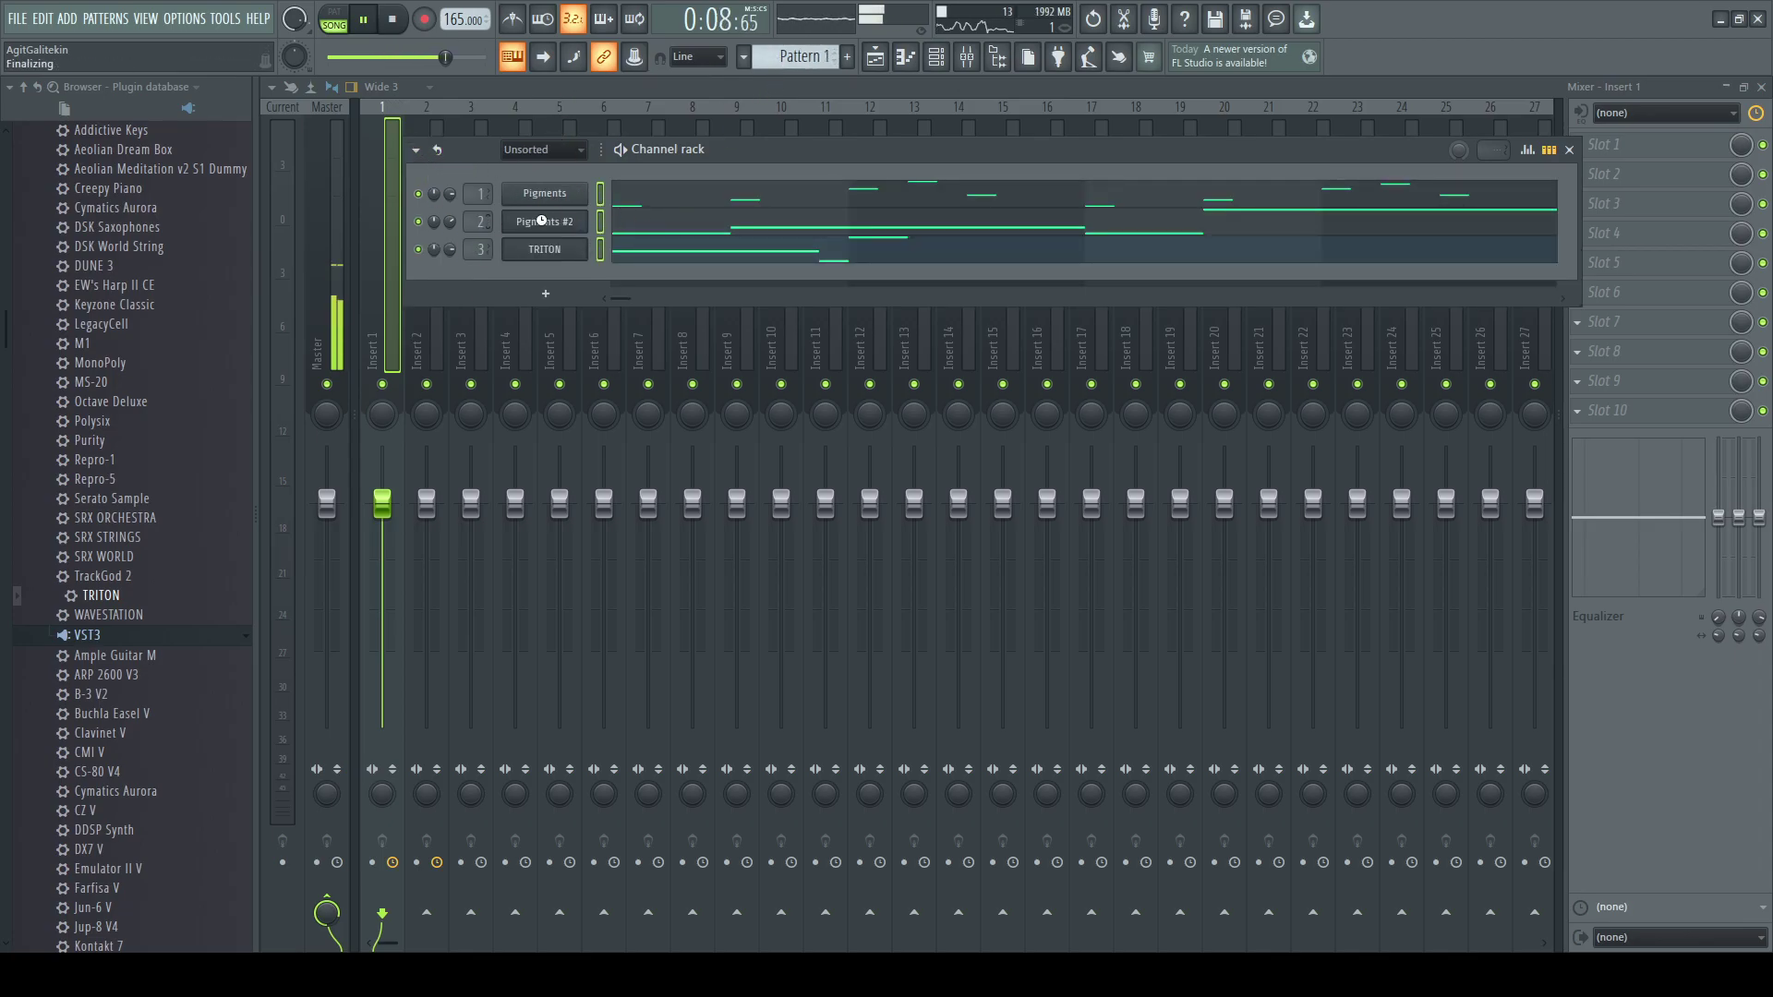
pyautogui.moveTo(717, 145); pyautogui.dragTo(721, 194)
# - Route the Pattern 1 audio clip to mixer track 1
pyautogui.click(875, 57)
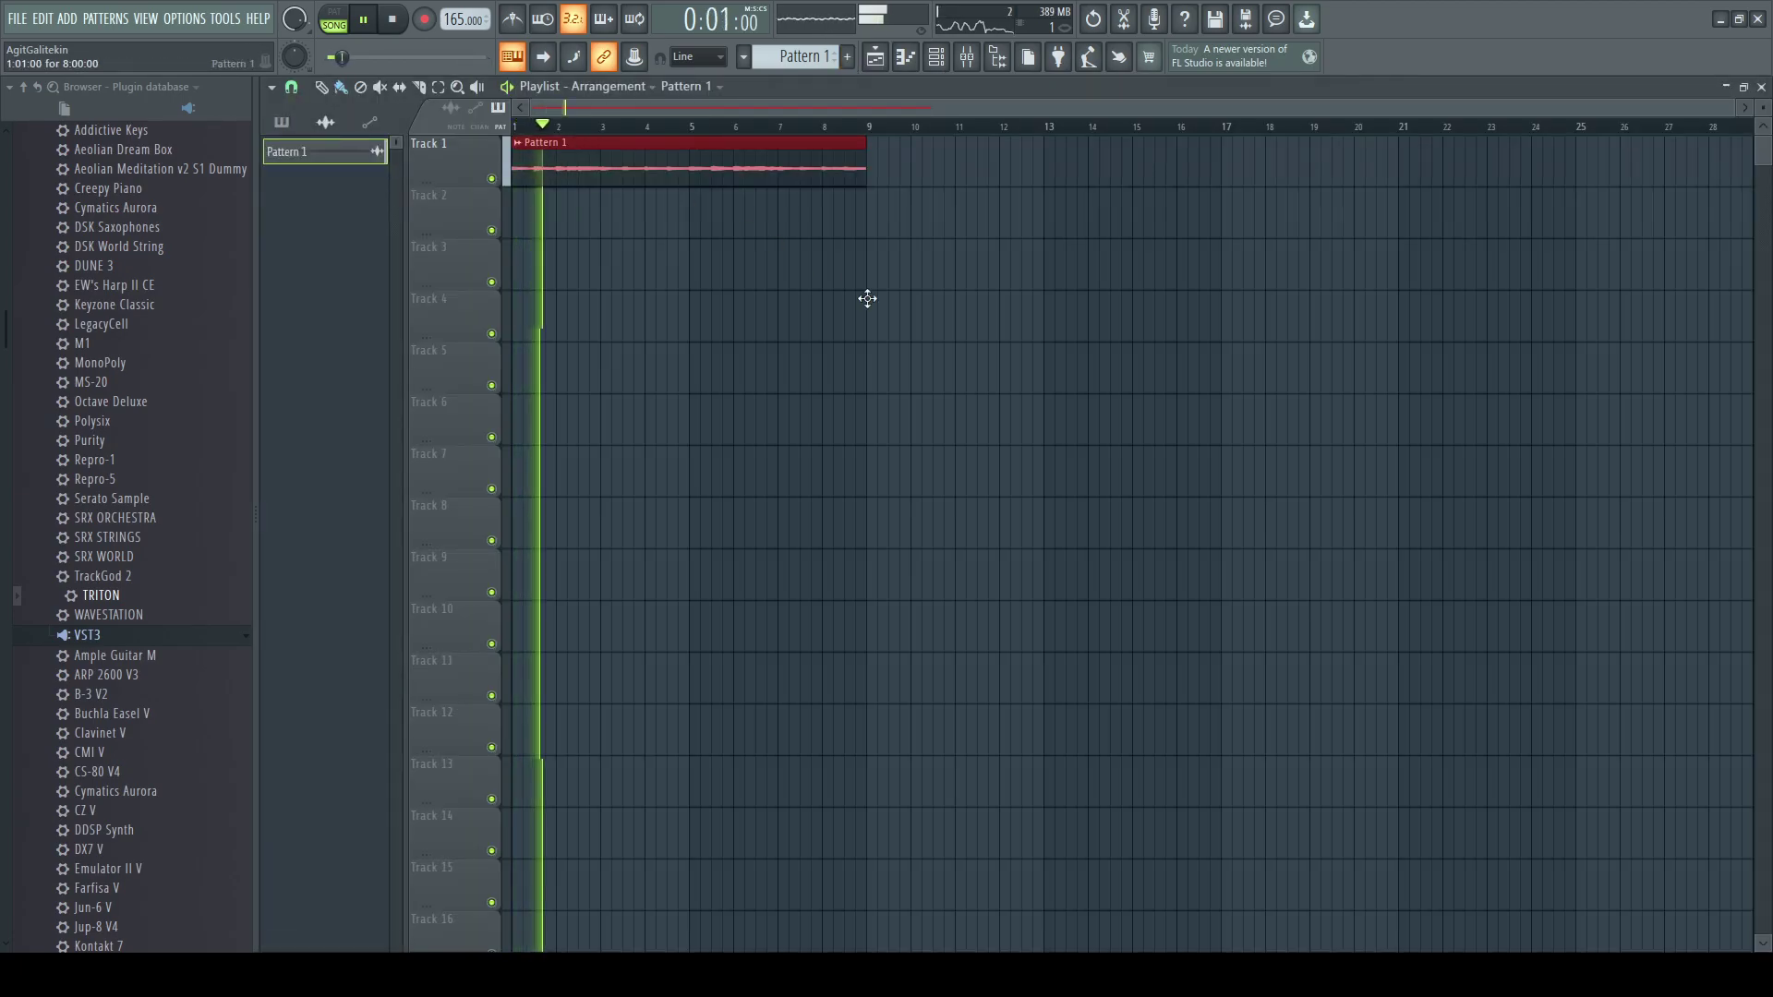
pyautogui.doubleClick(757, 168)
pyautogui.doubleClick(935, 393)
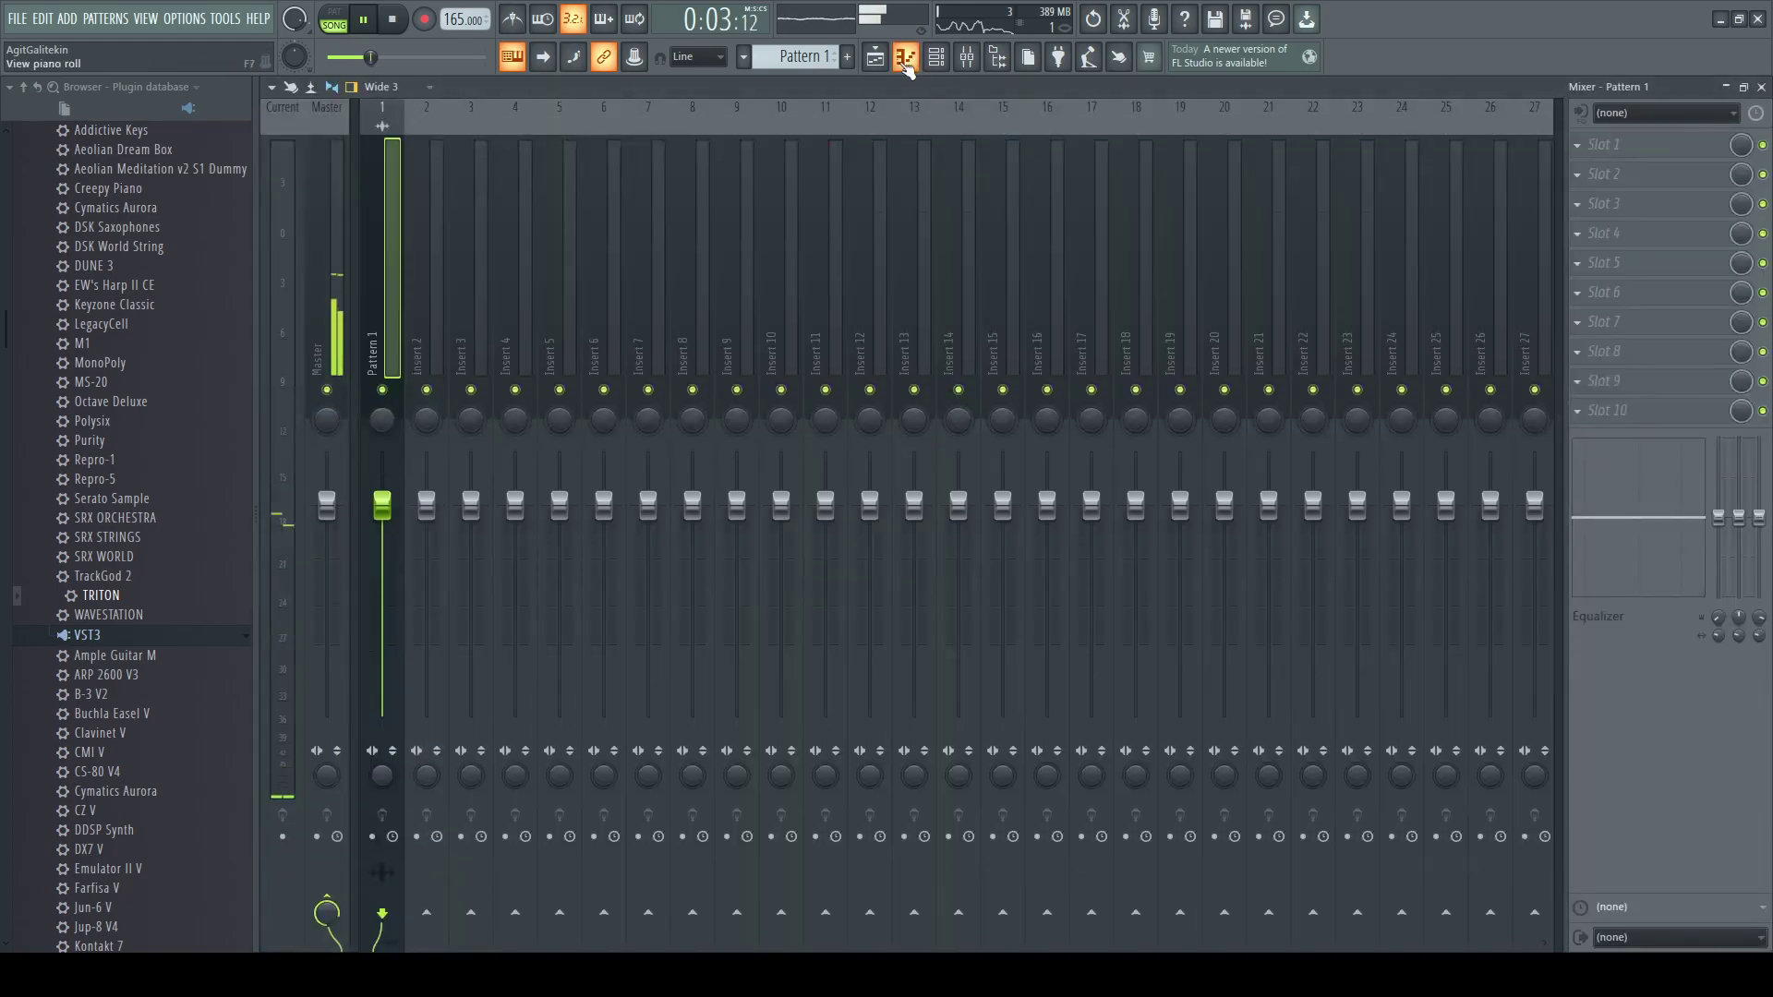
# - Raise the precomputed Boost effect of the Pattern 1 audio clip to 7%
pyautogui.click(875, 59)
pyautogui.press('space')
pyautogui.doubleClick(646, 190)
pyautogui.rightClick(725, 199)
pyautogui.doubleClick(689, 158)
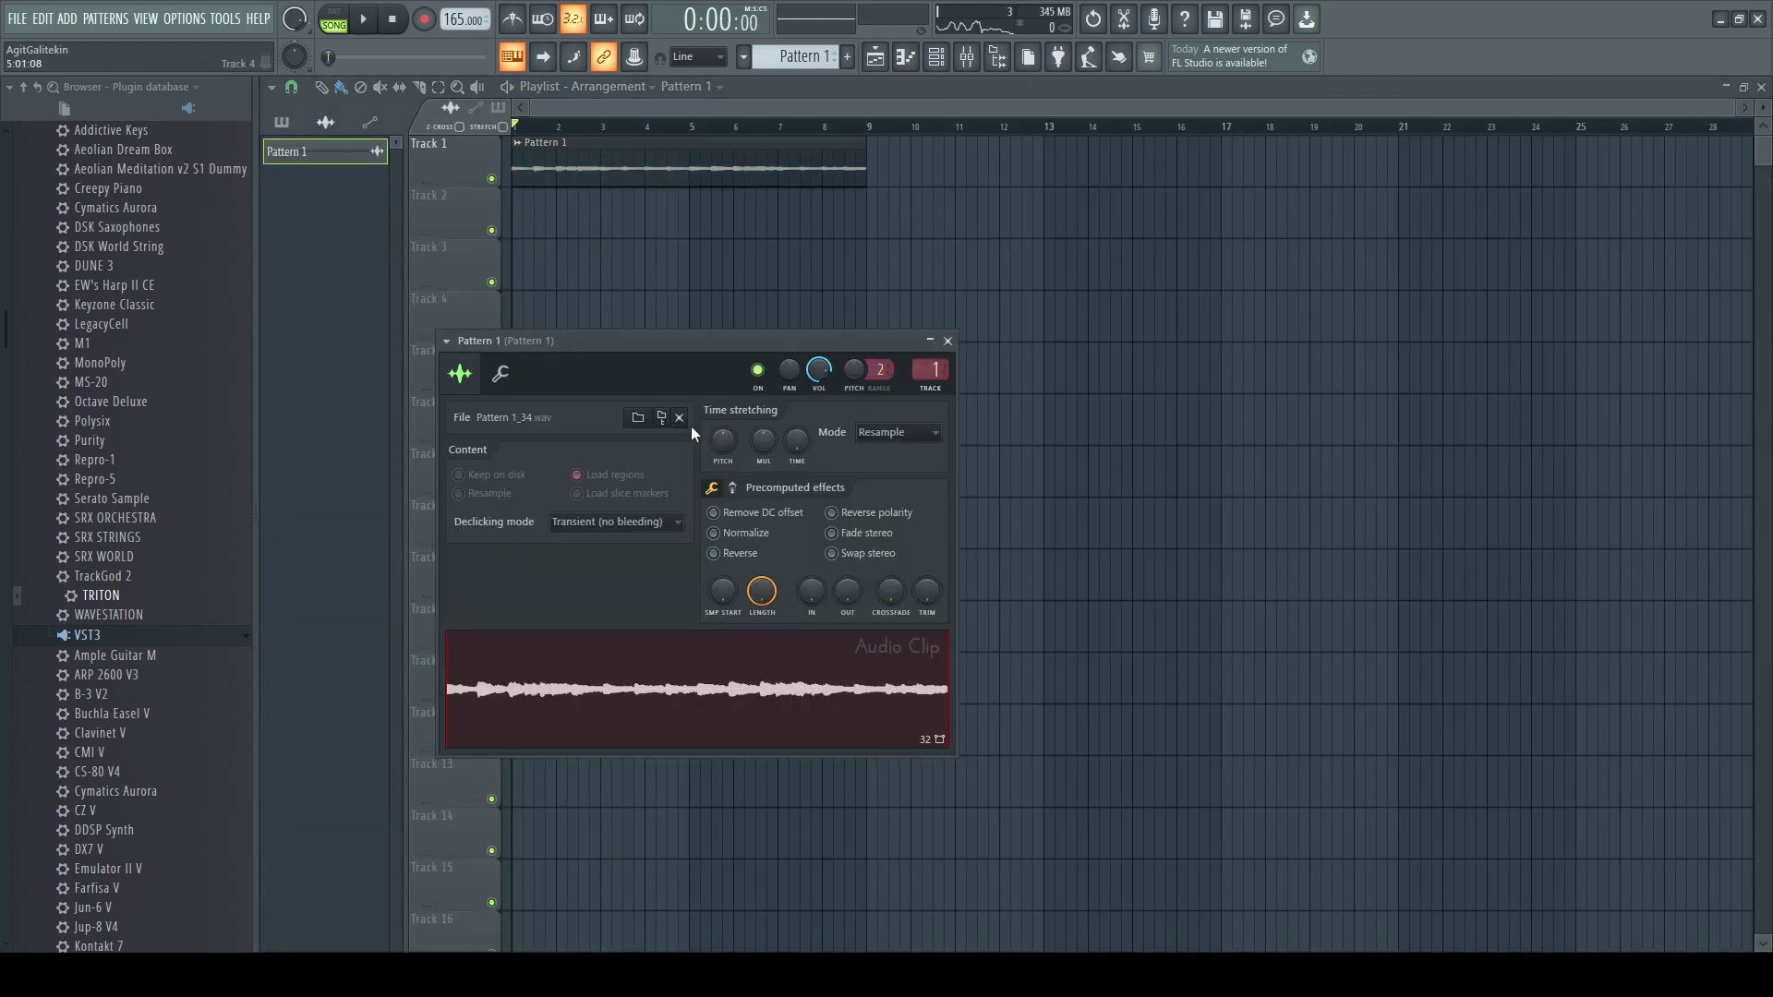
pyautogui.click(733, 488)
pyautogui.scroll(2, 728, 521)
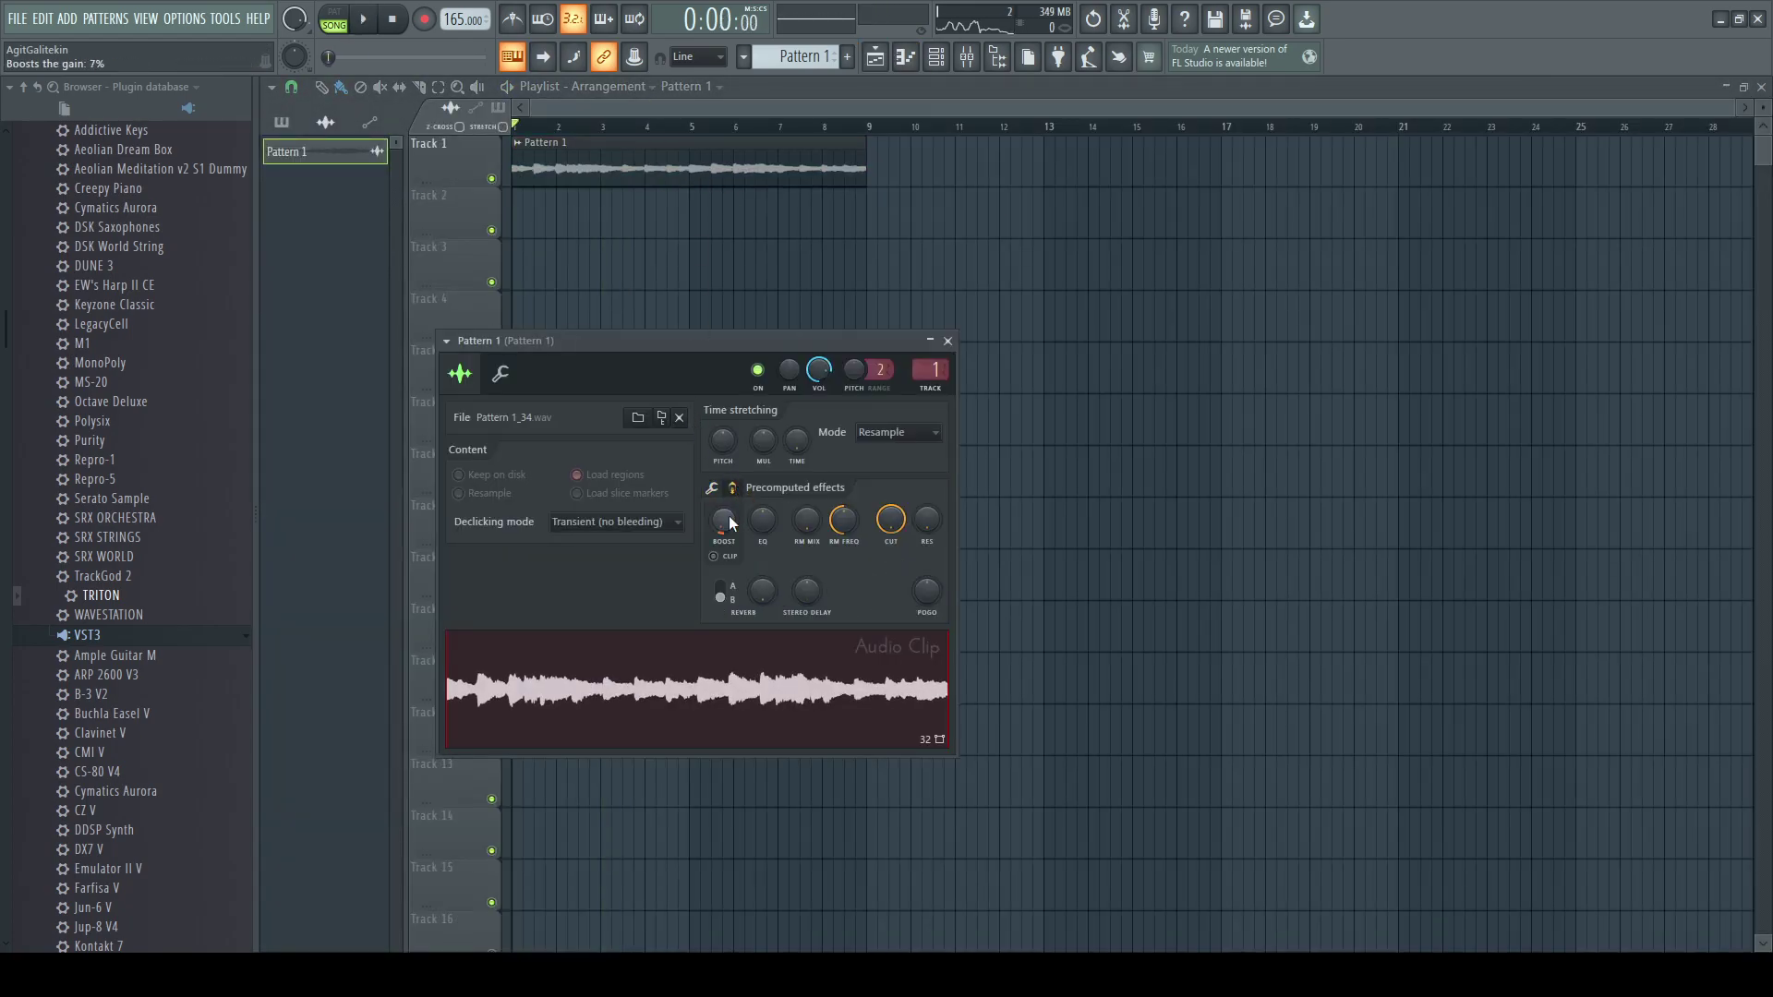
pyautogui.click(947, 341)
# - Lower the volume fader of the Pattern 1 mixer track to about -5.8 dB during playback
pyautogui.press('space')
pyautogui.press('F9')
pyautogui.moveTo(381, 533); pyautogui.dragTo(383, 554)
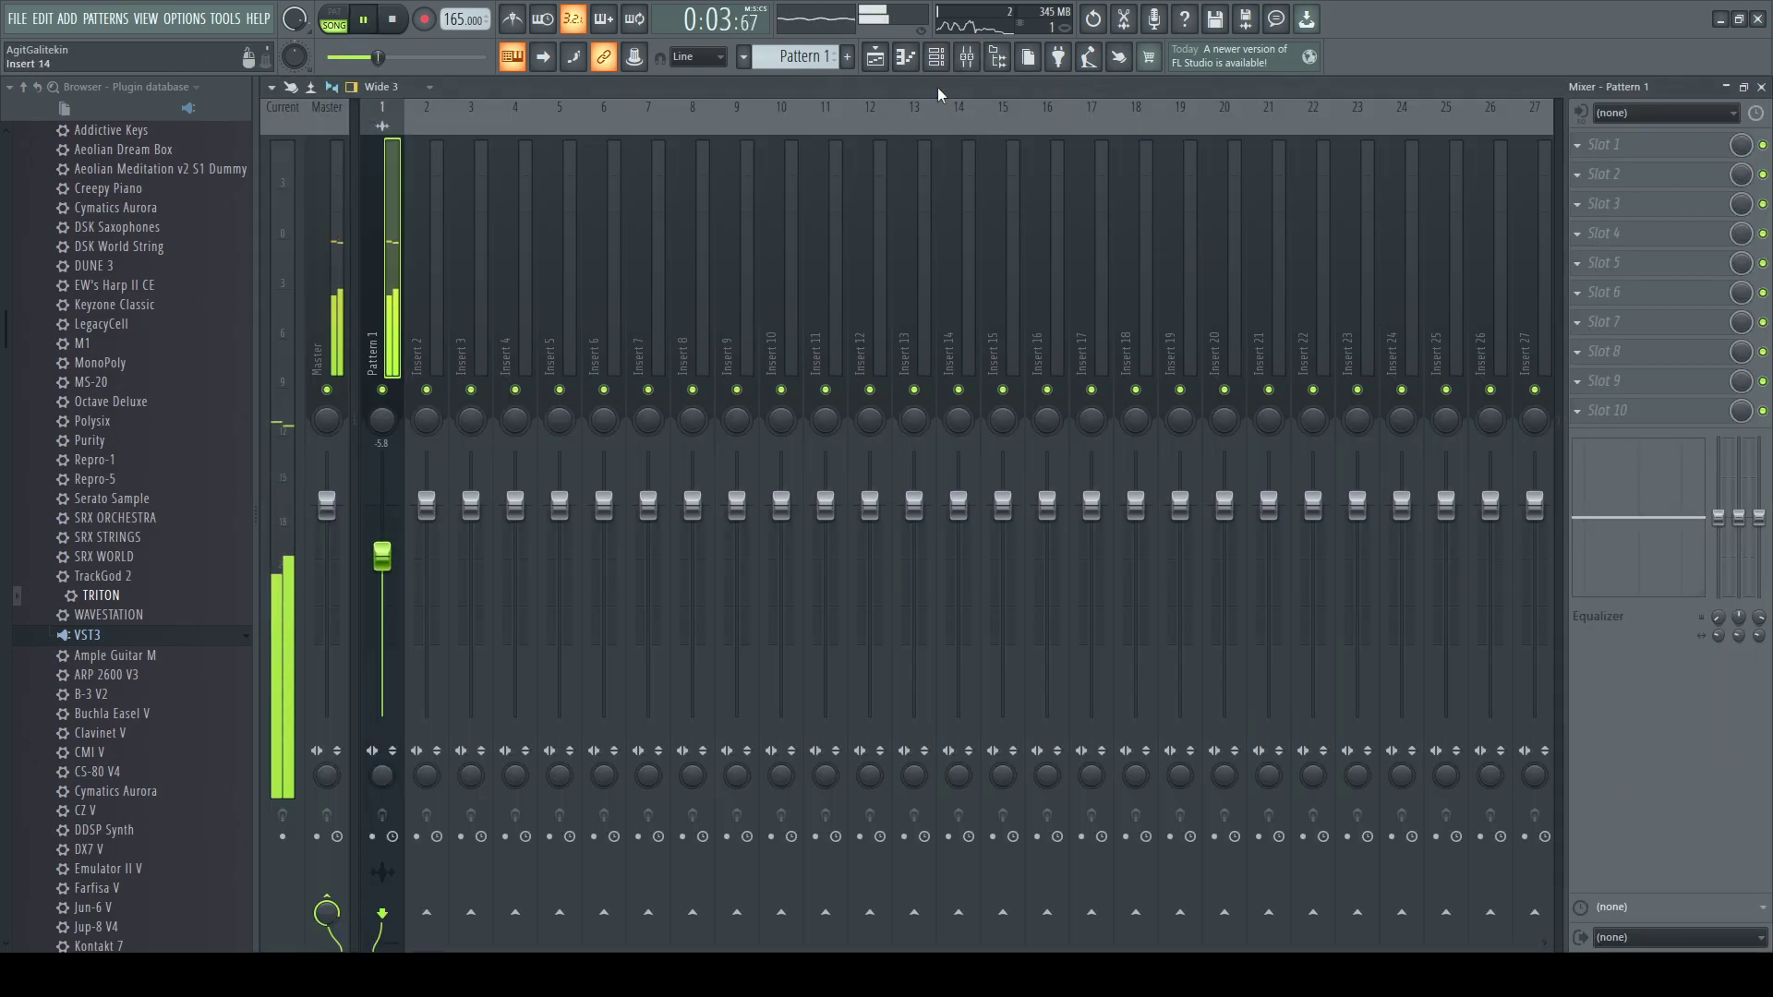
# - Cut the low end of the Pattern 1 mixer track by 18 dB with its built-in equalizer
pyautogui.moveTo(1596, 524); pyautogui.dragTo(1594, 519)
pyautogui.click(875, 57)
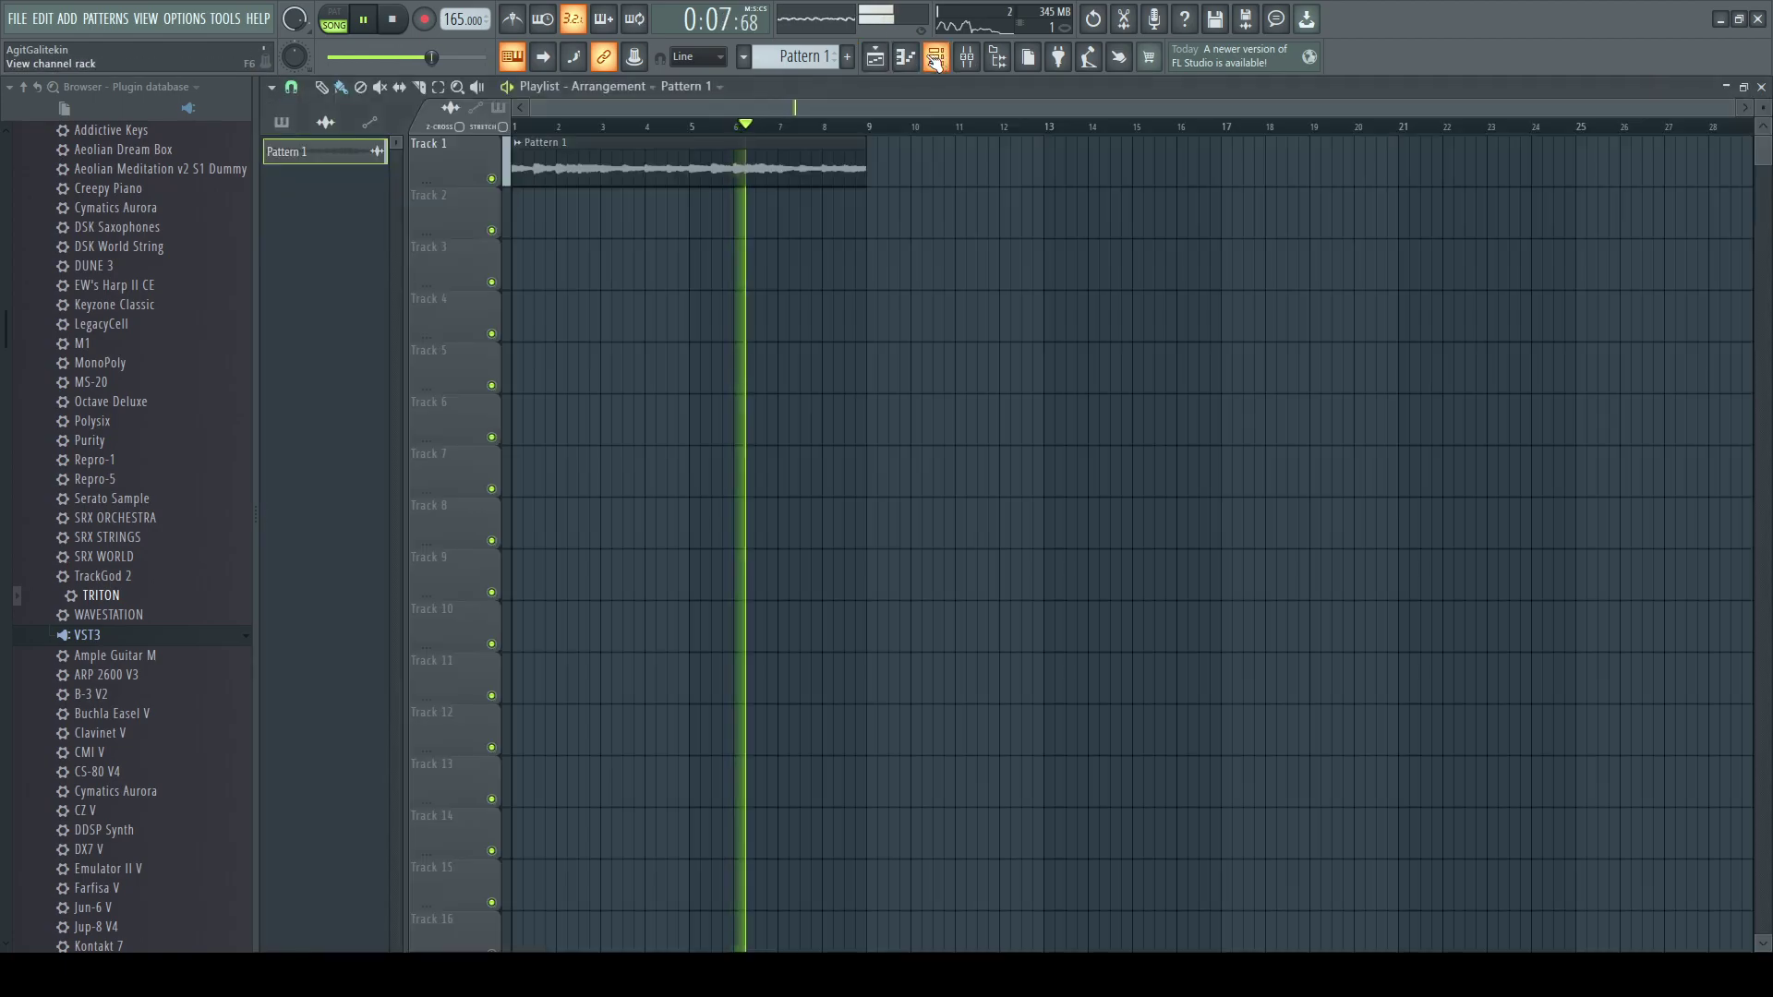
pyautogui.click(937, 56)
pyautogui.click(966, 56)
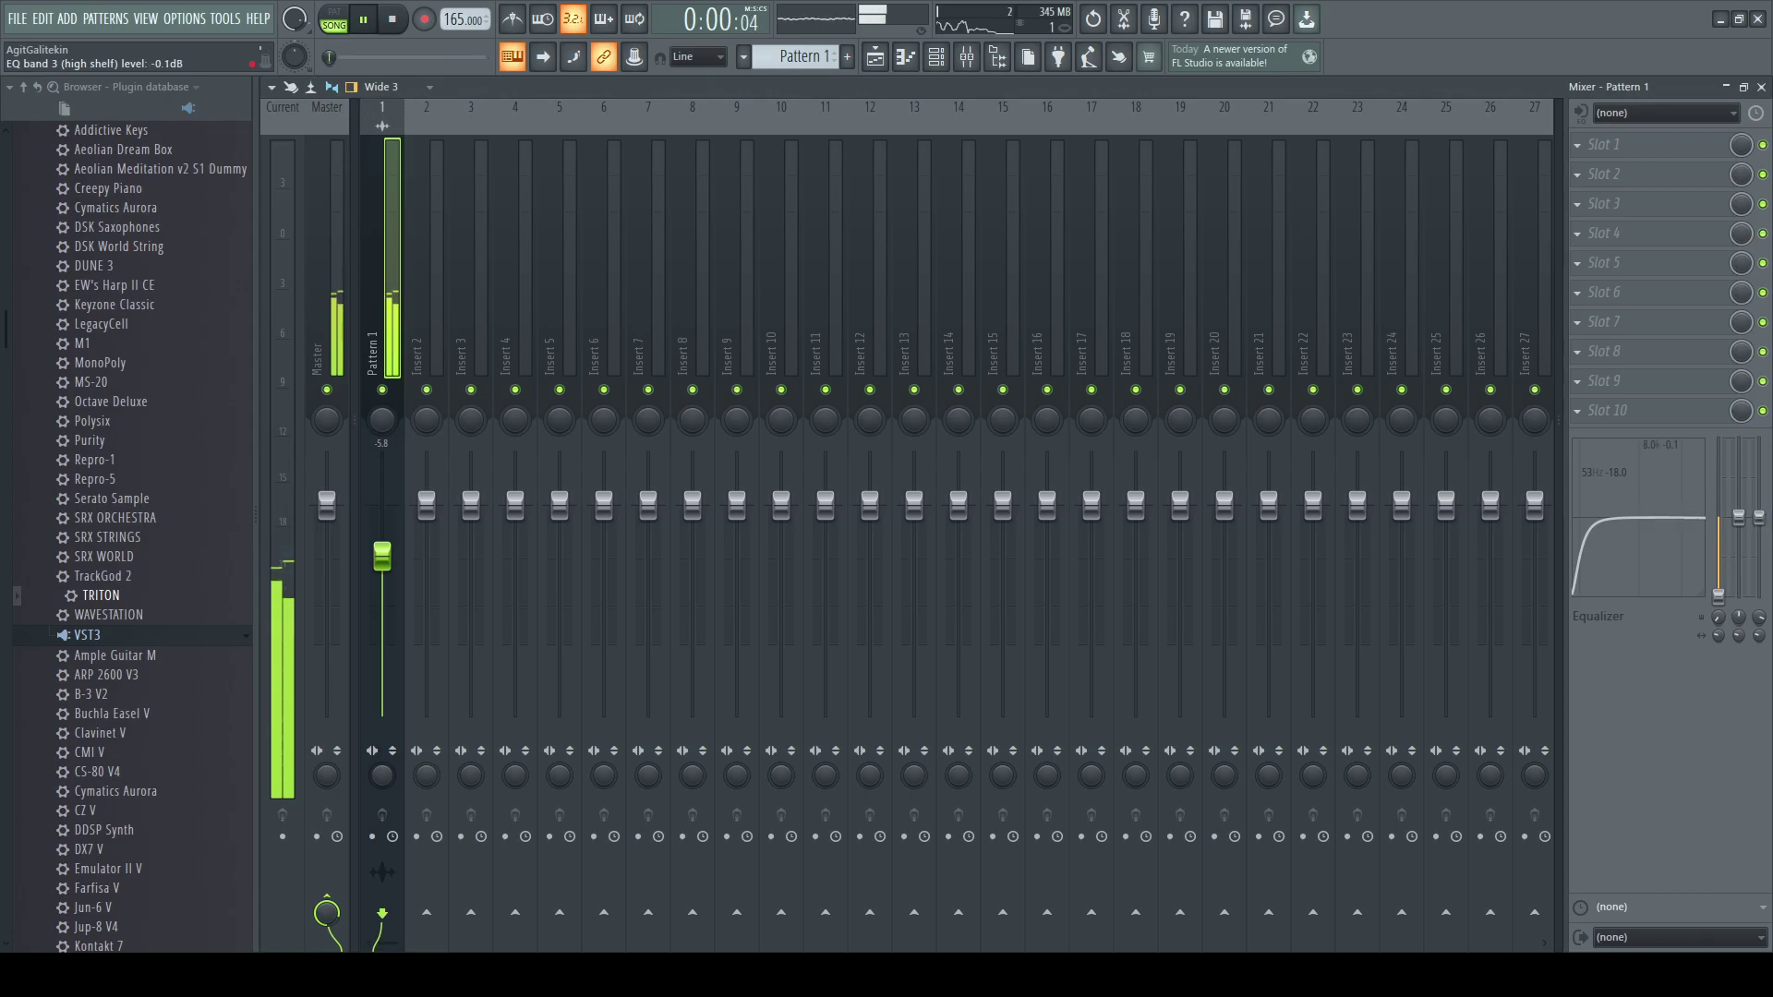
# - Set the Pattern 1 audio clip's time-stretching mode to Stretch and its pitch shift to -100 cents
pyautogui.click(875, 57)
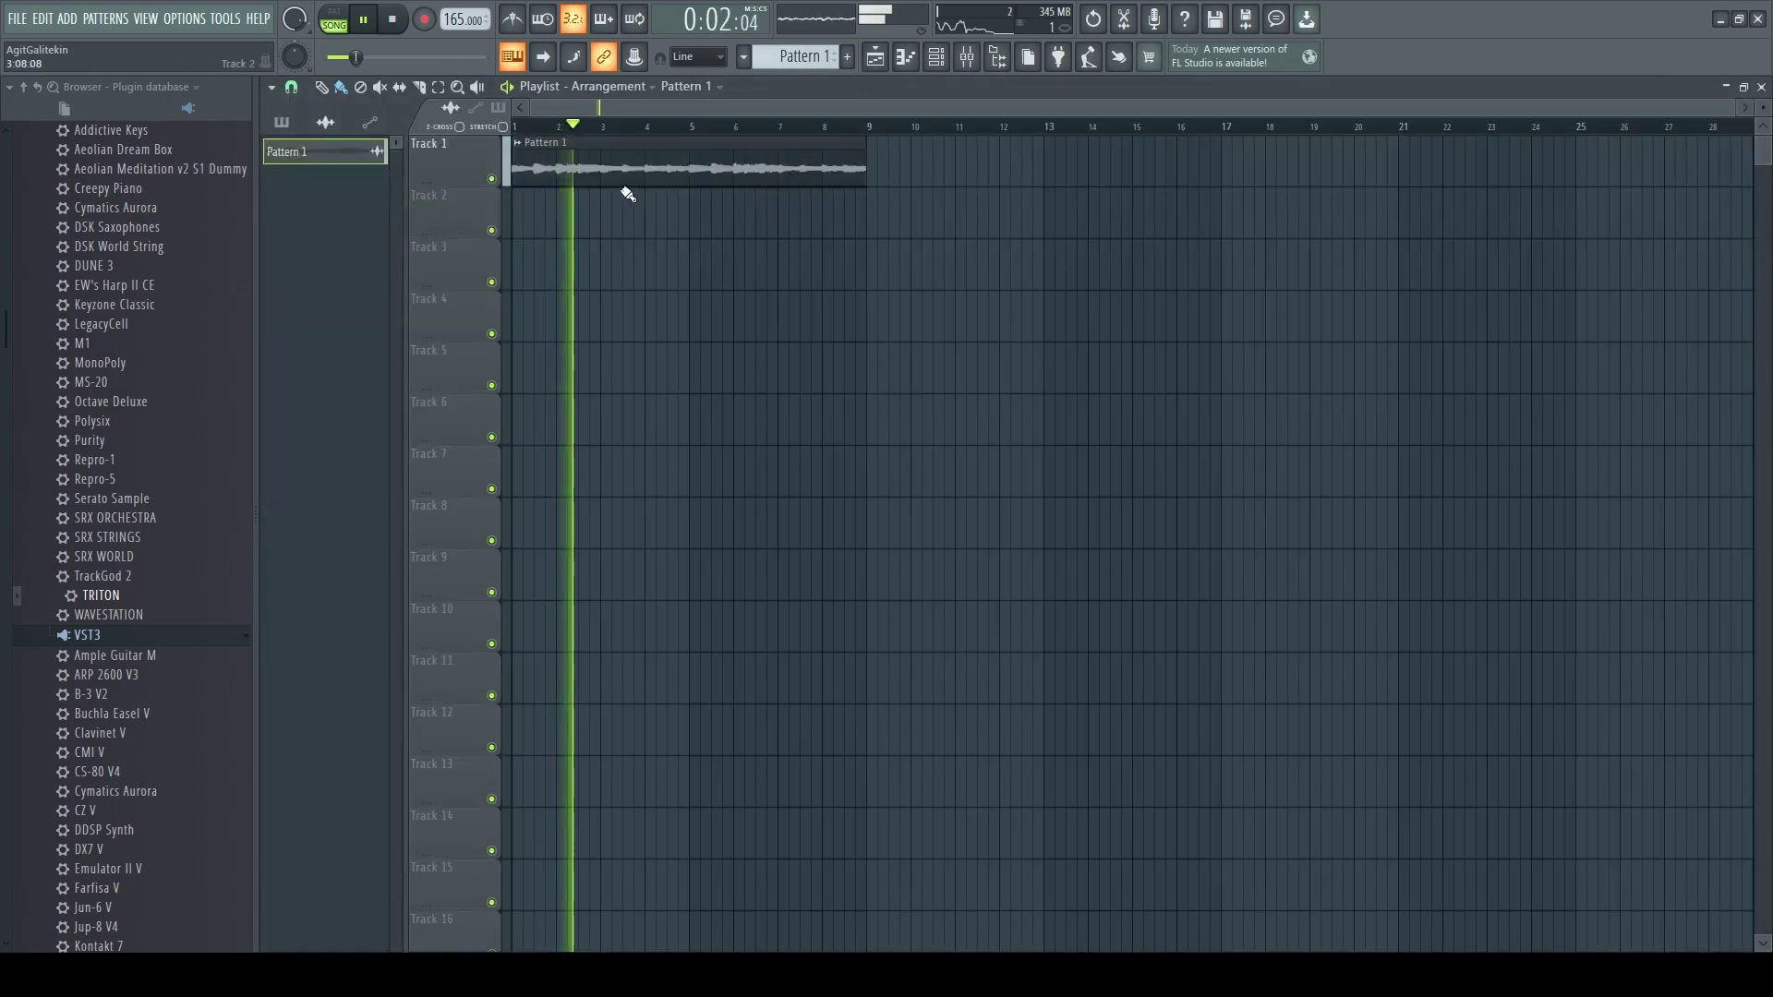
pyautogui.click(545, 126)
pyautogui.press('space')
pyautogui.doubleClick(559, 161)
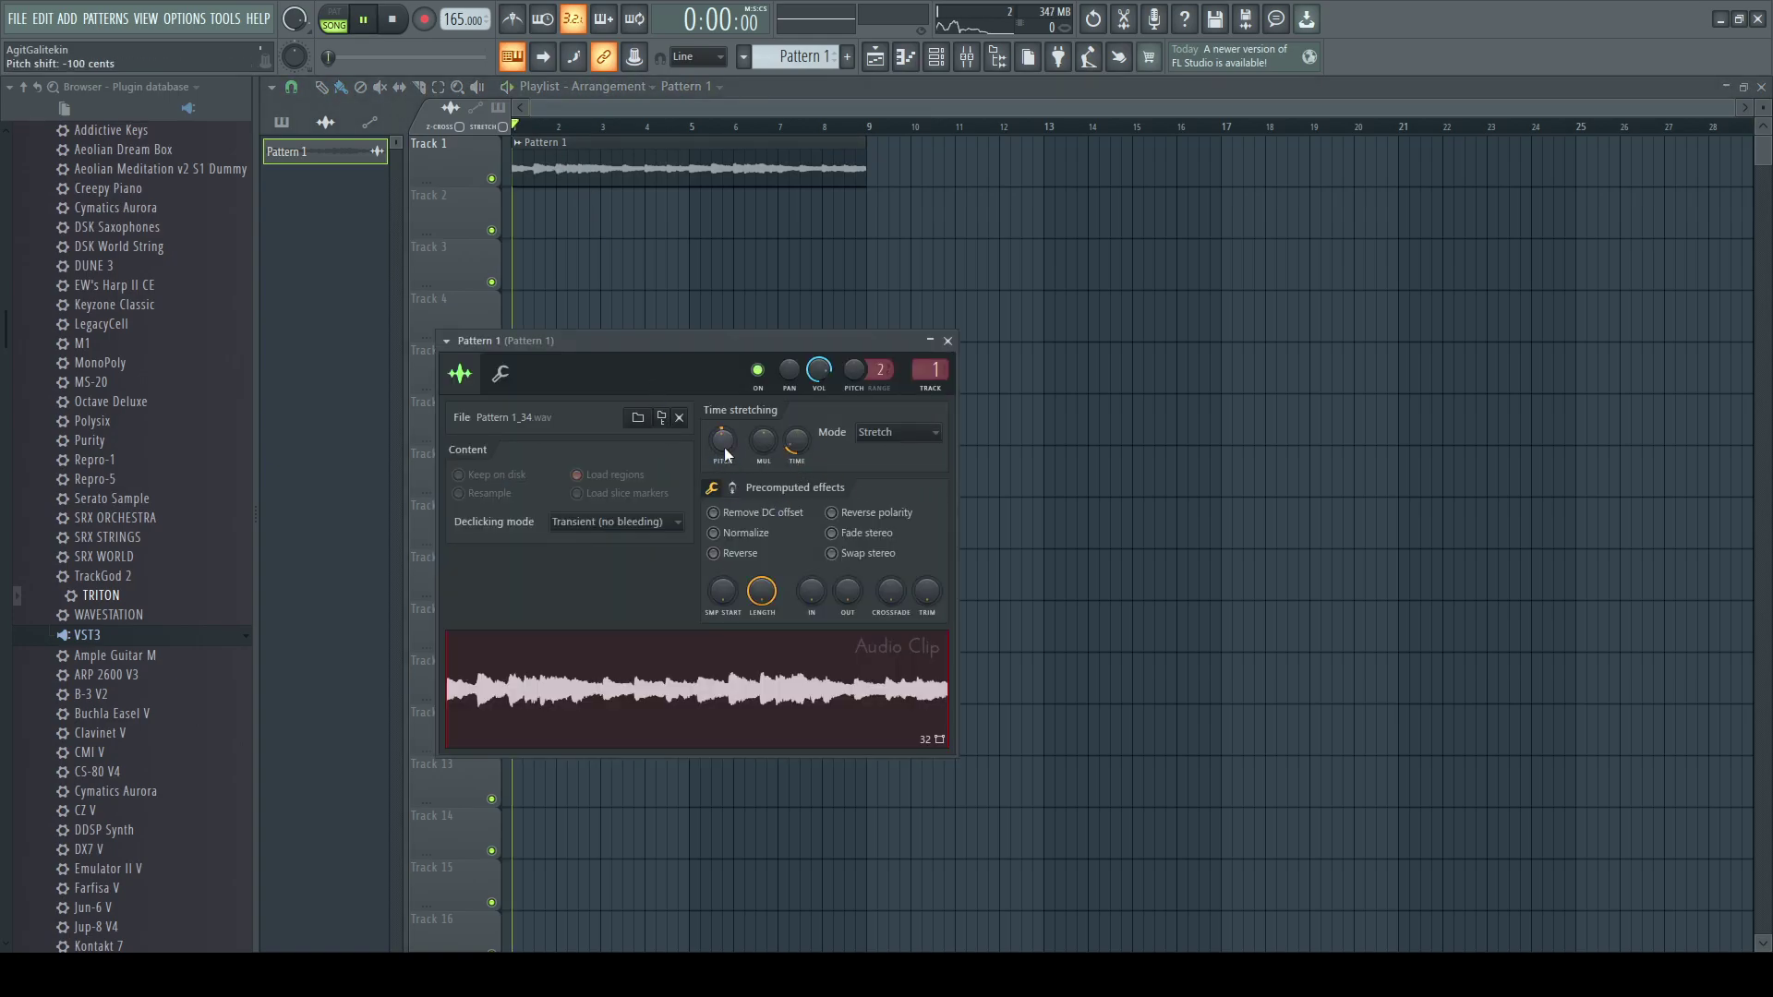
# - Lower the audio clip's pitch shift to -400 cents, auditioning it during the adjustment
pyautogui.moveTo(725, 344); pyautogui.dragTo(922, 261)
pyautogui.scroll(-1, 922, 359)
pyautogui.press('space')
pyautogui.press('space')
pyautogui.press('space')
pyautogui.moveTo(919, 356); pyautogui.dragTo(918, 361)
pyautogui.press('space')
pyautogui.press('space')
pyautogui.press('space')
pyautogui.press('space')
pyautogui.press('space')
pyautogui.press('space')
pyautogui.press('space')
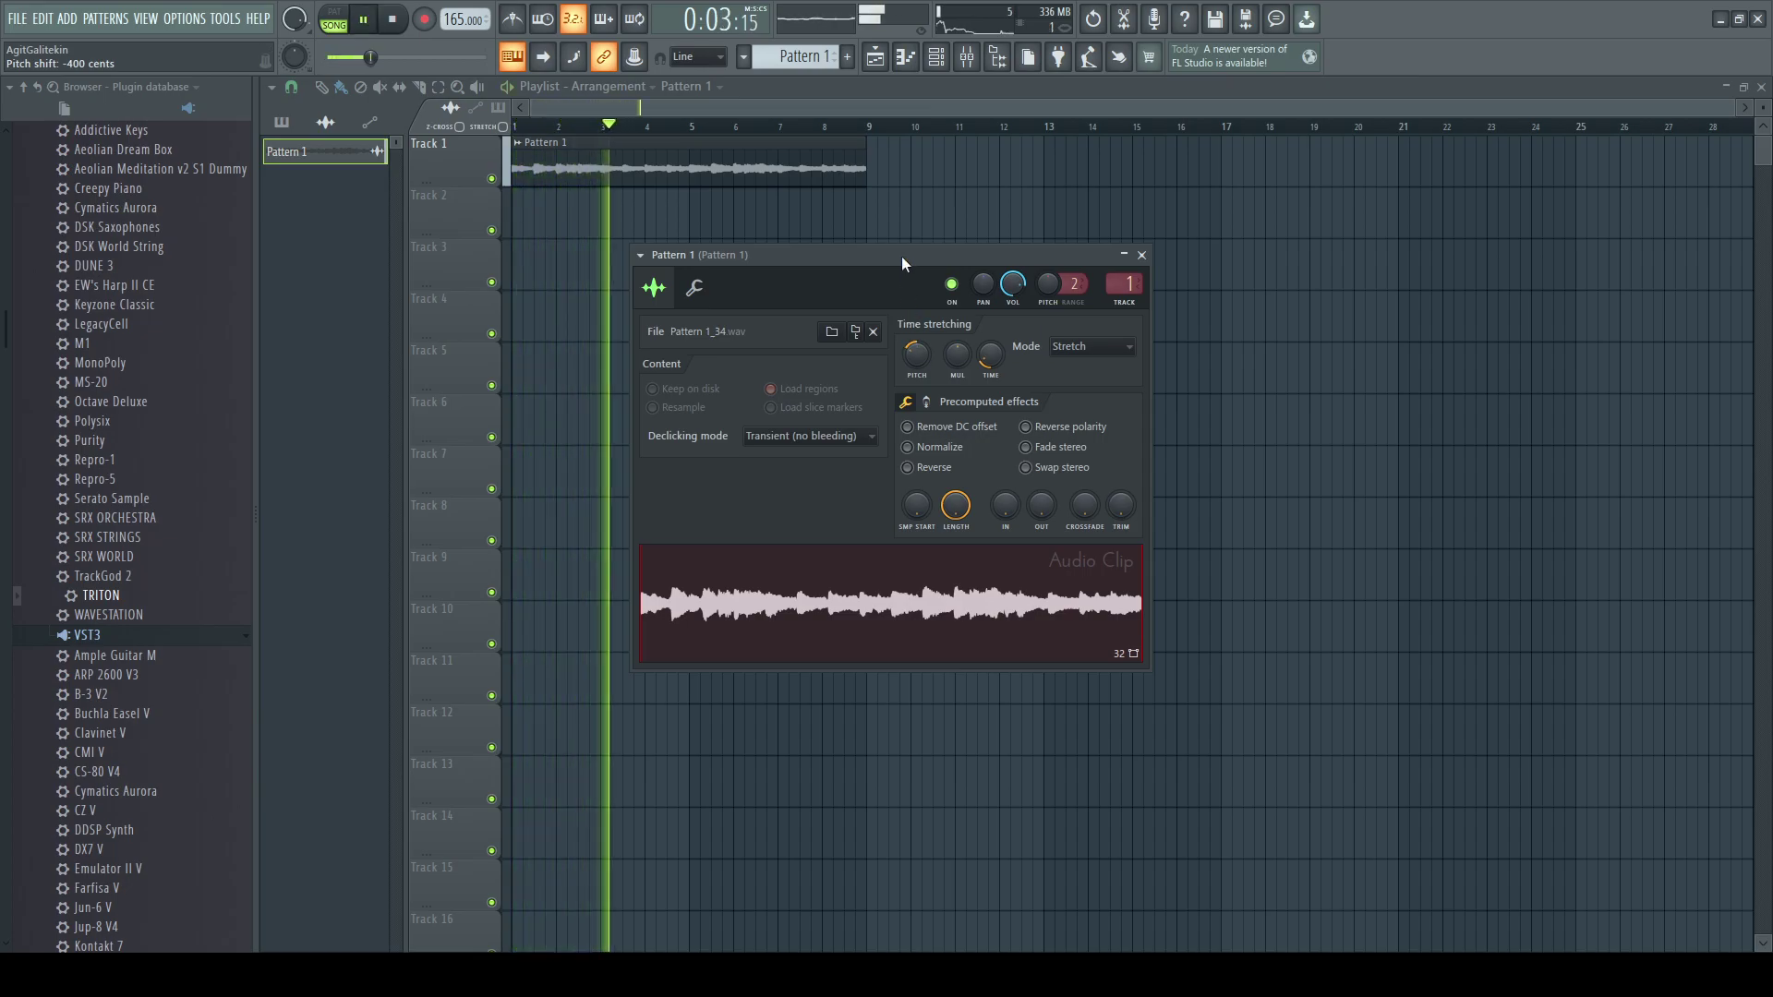
pyautogui.moveTo(901, 256); pyautogui.dragTo(971, 331)
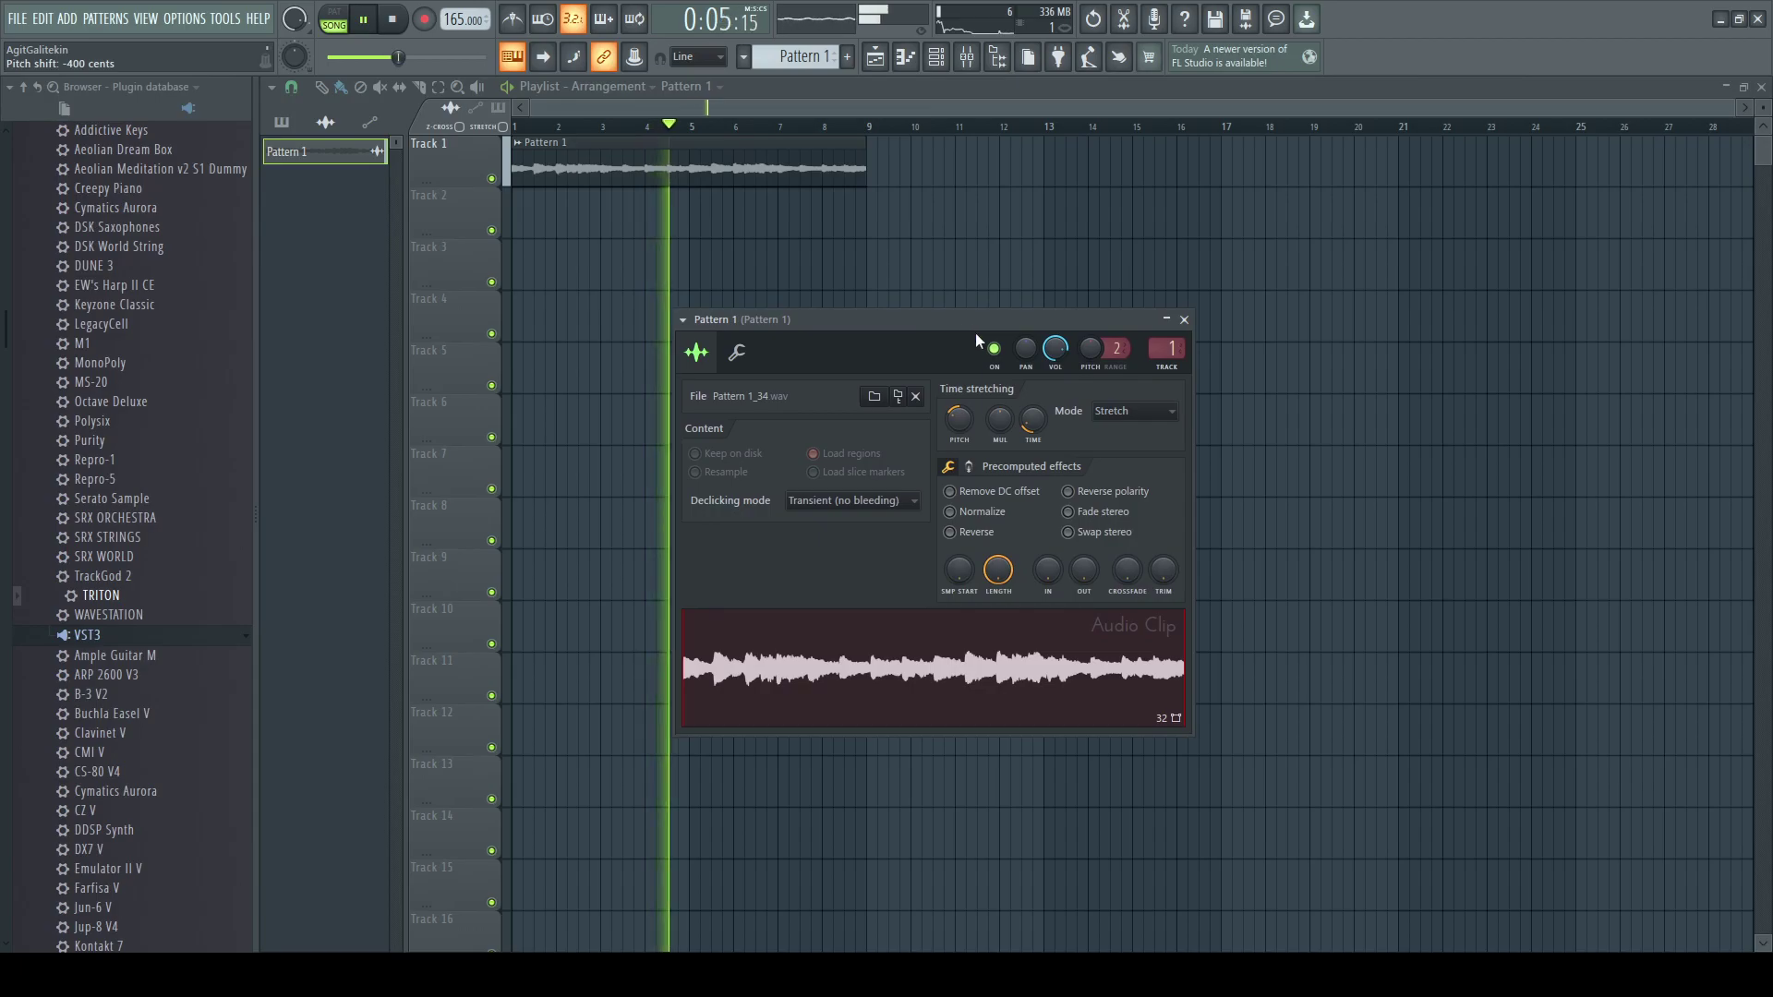
# - Reverse the Pattern 1 audio clip with the precomputed Reverse effect and play it
pyautogui.click(504, 128)
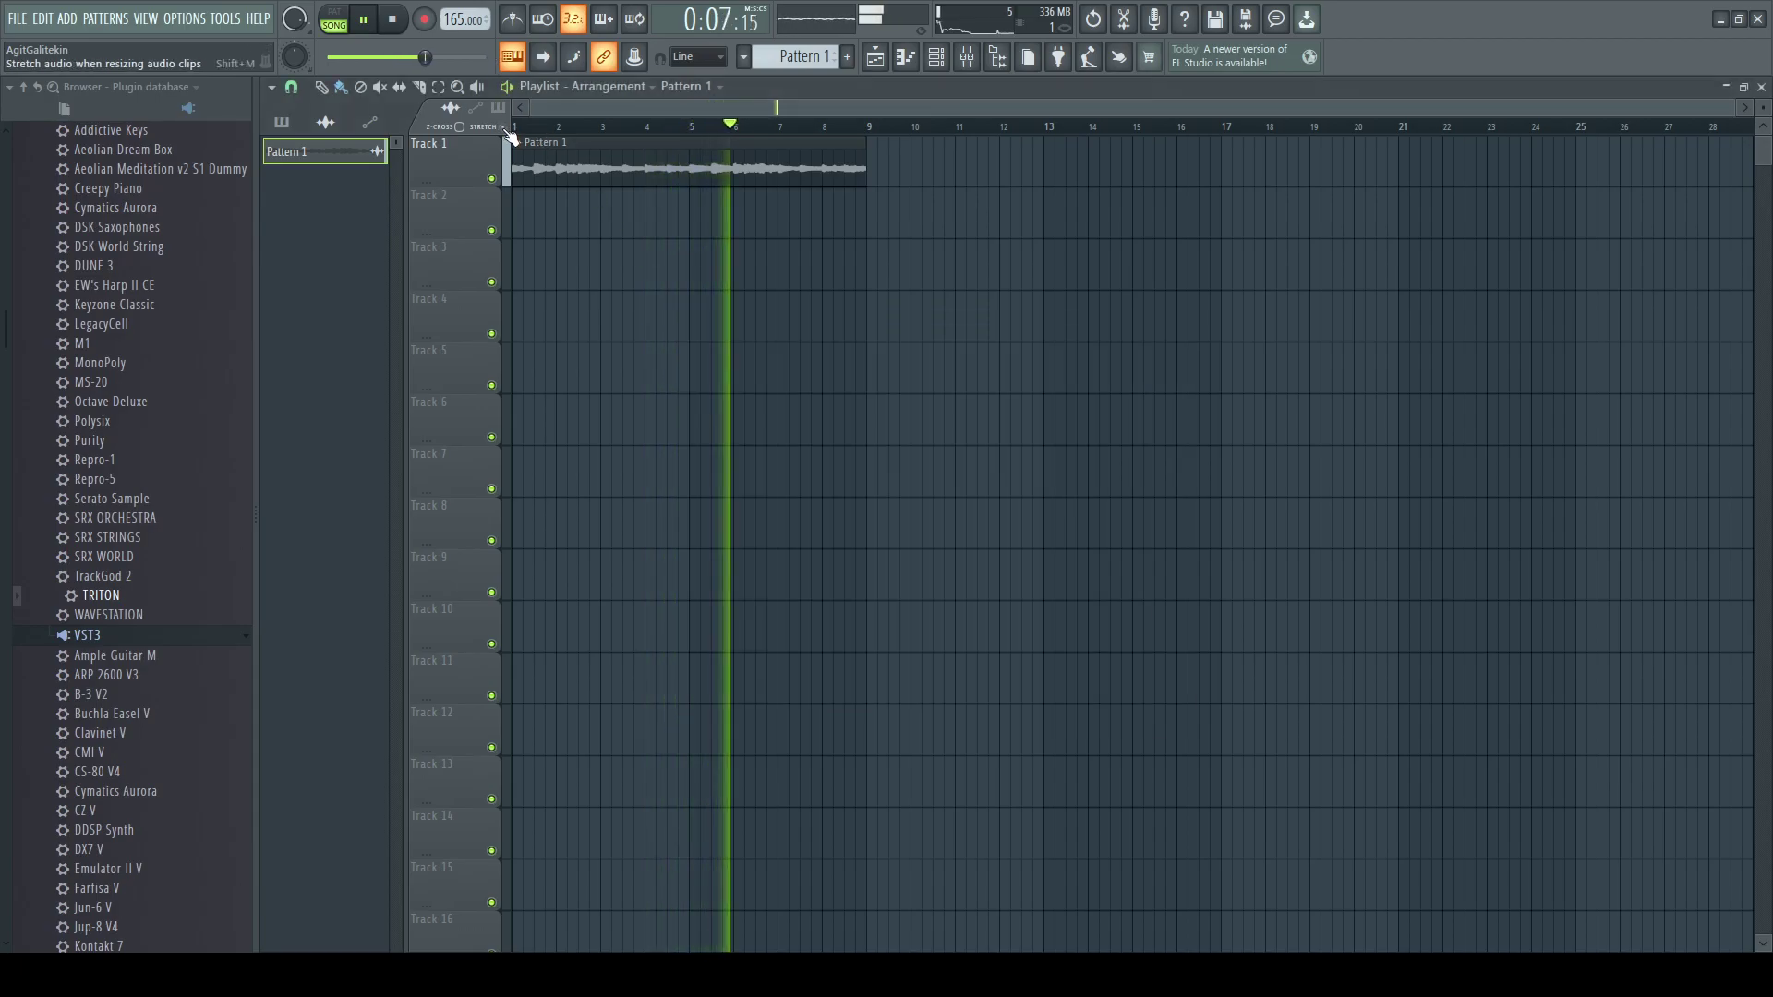
pyautogui.click(790, 148)
pyautogui.press('space')
pyautogui.press('space')
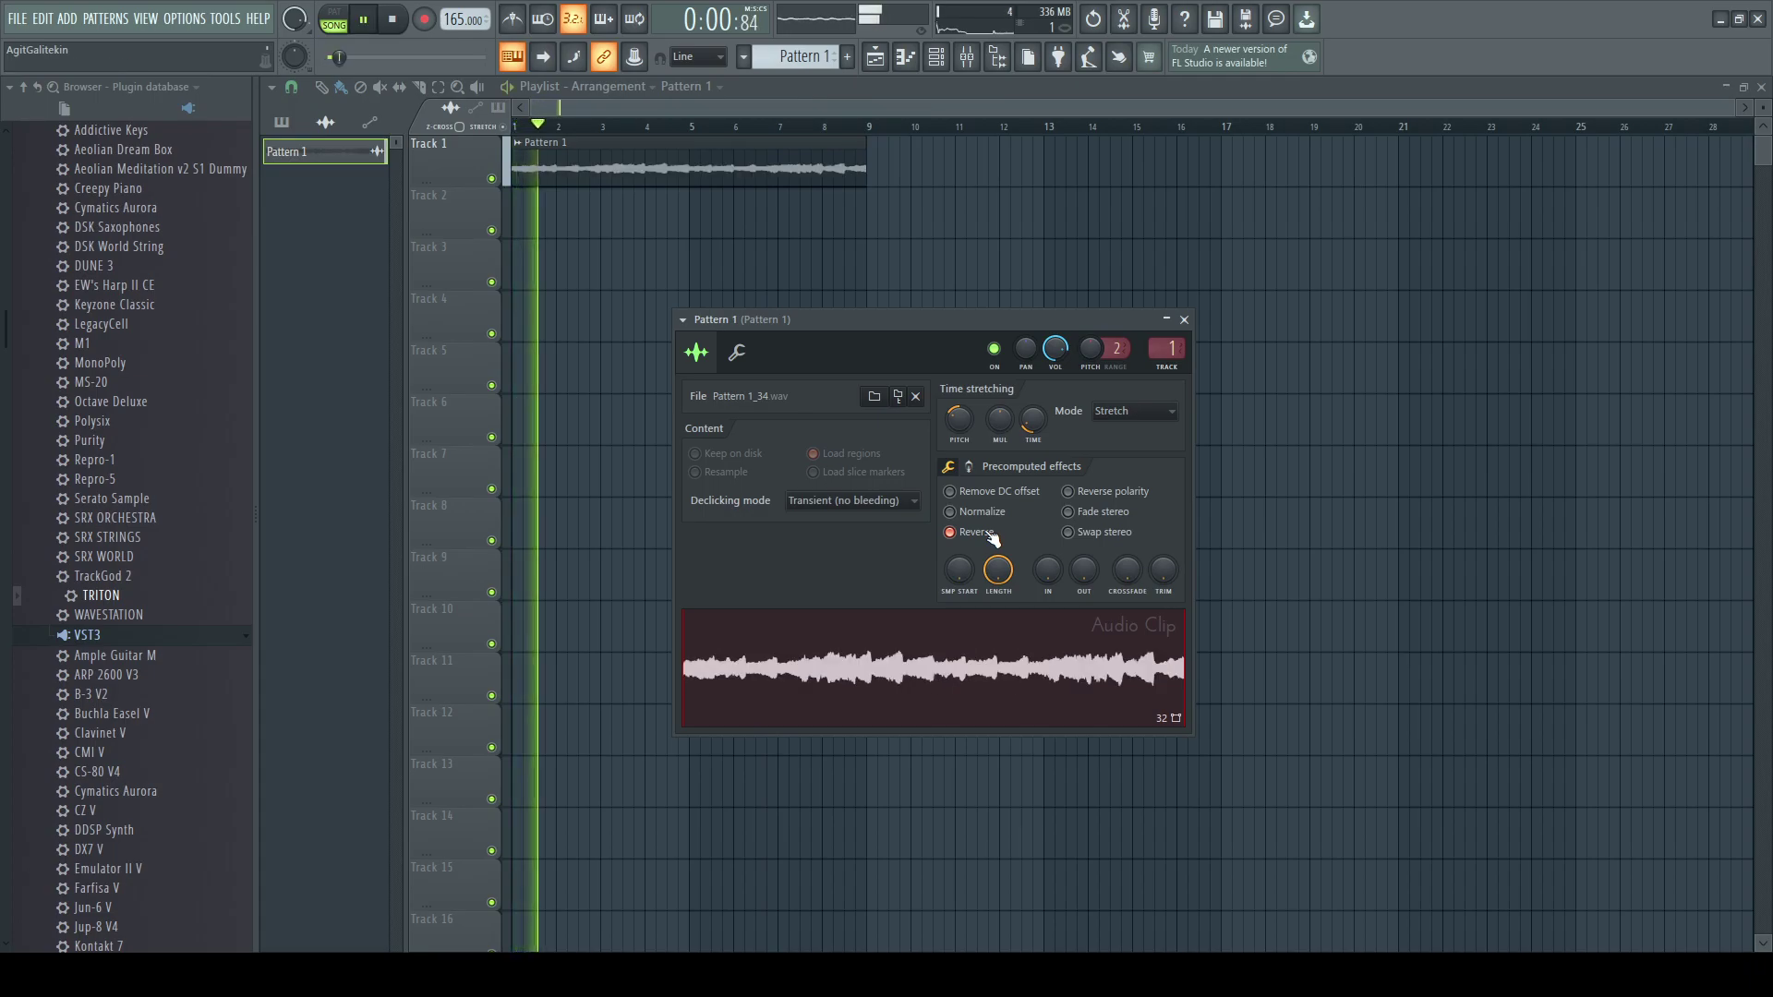
pyautogui.click(909, 87)
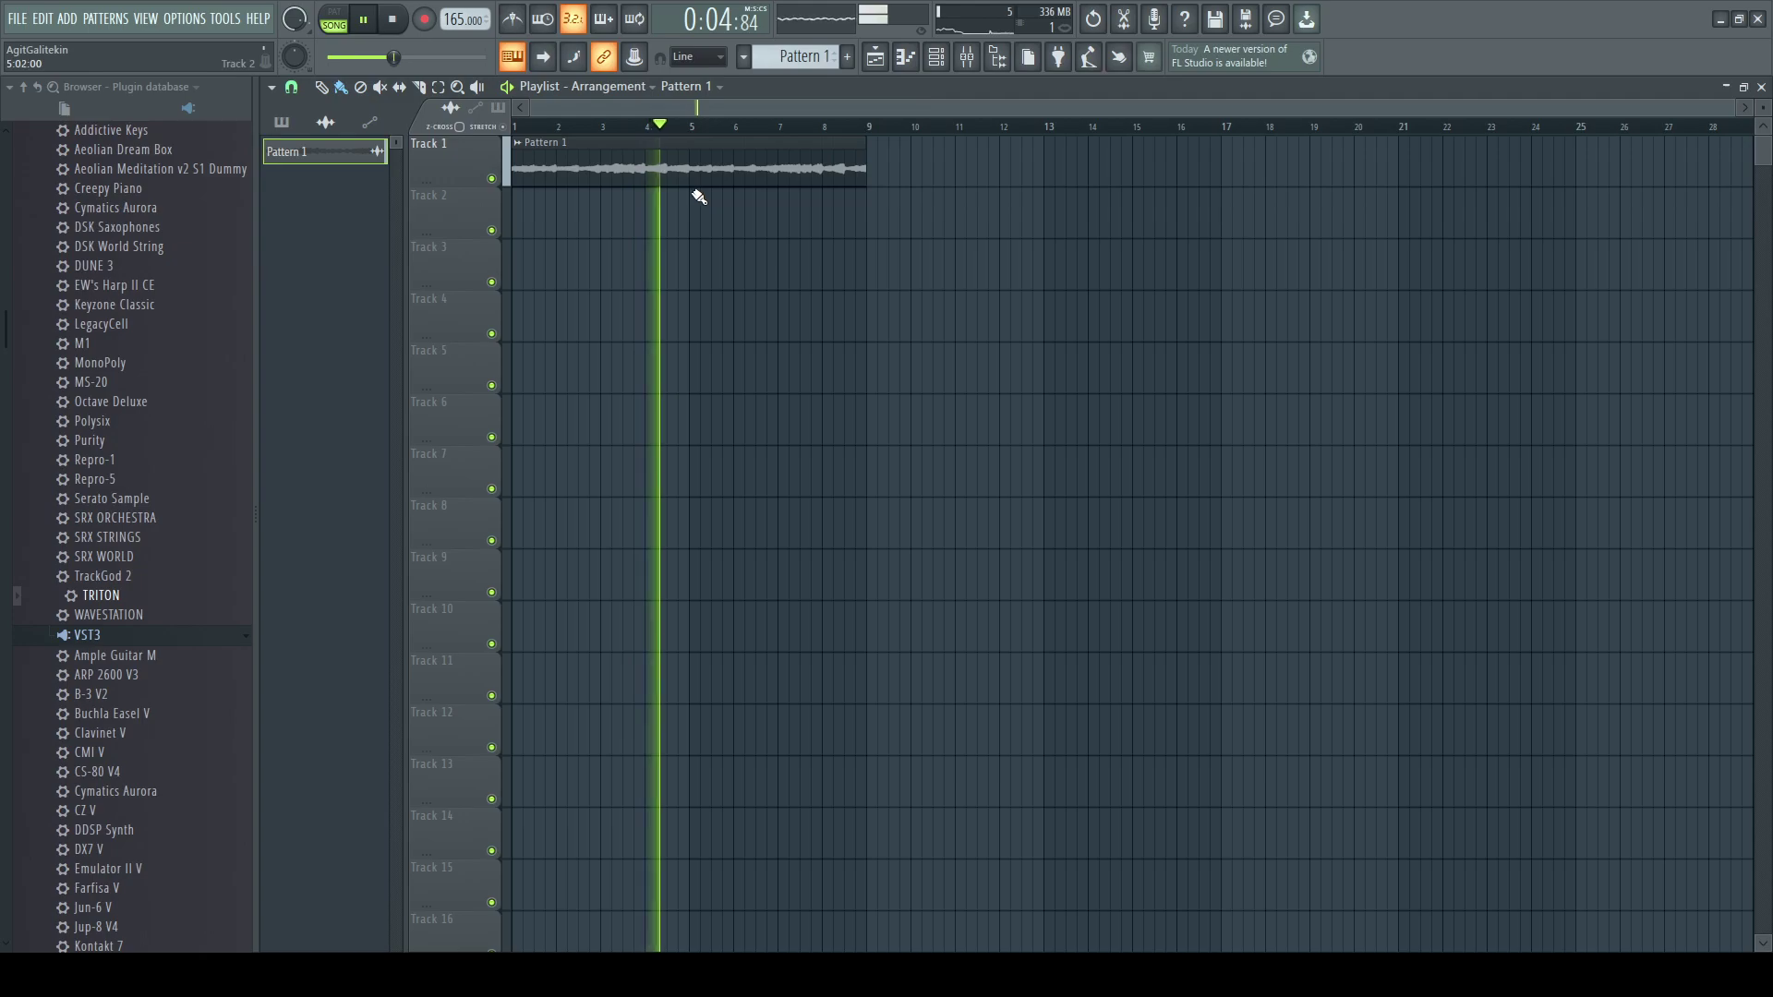
# - Add a second copy of the Pattern 1 audio clip on Track 1, starting at bar 9
pyautogui.moveTo(630, 170); pyautogui.dragTo(984, 170)
pyautogui.scroll(-1, 976, 298)
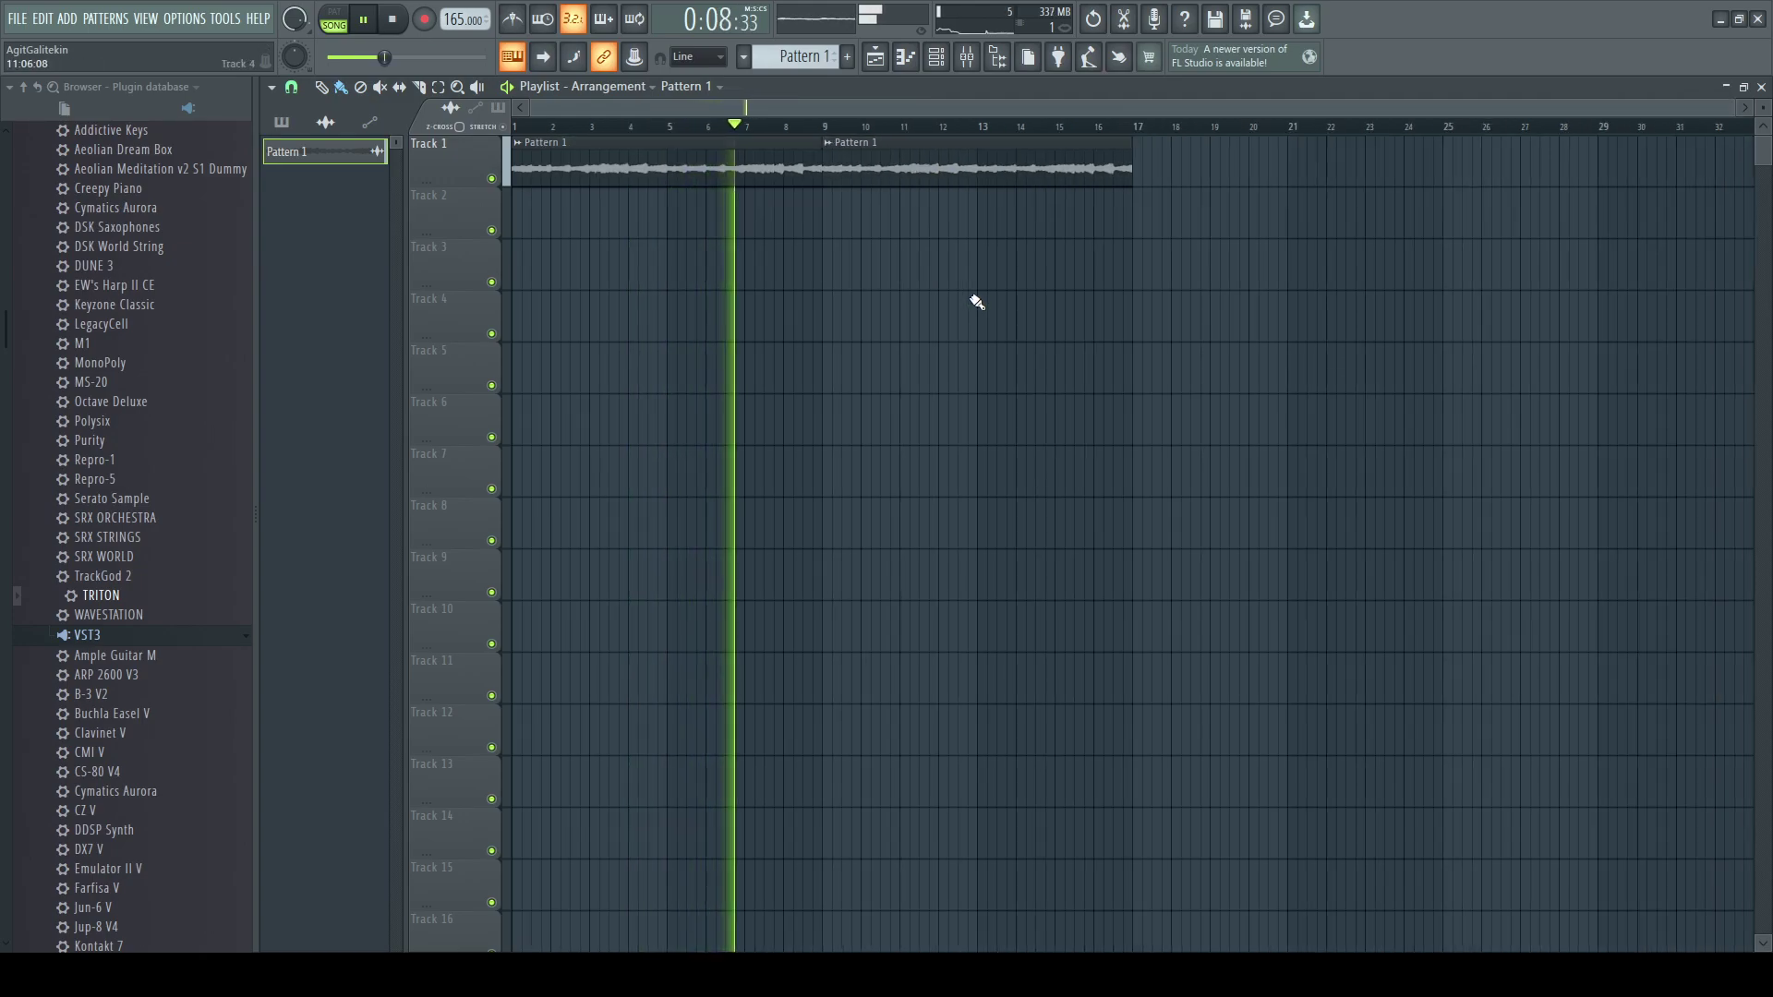
# - Apply the 40Hz + 18kHz cut preset to Fruity Parametric EQ 2 on the Pattern 1 mixer track and move both cutoffs inward
pyautogui.click(964, 61)
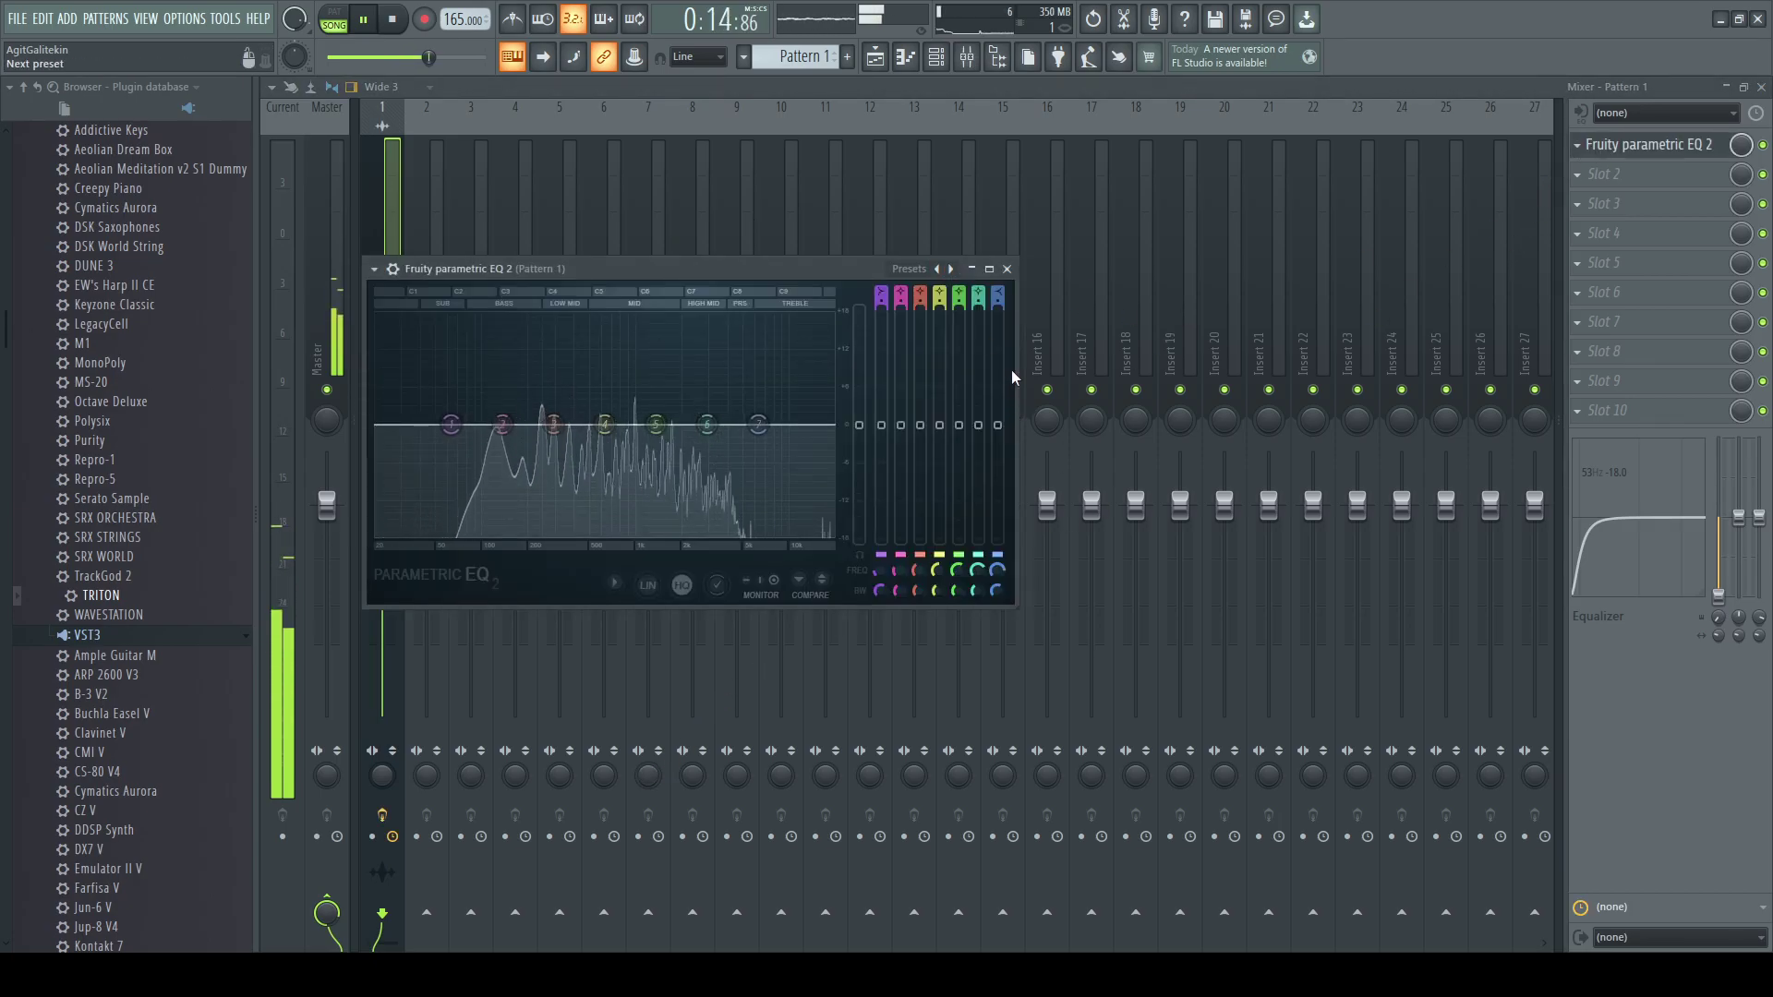
pyautogui.click(949, 269)
pyautogui.moveTo(830, 425); pyautogui.dragTo(762, 424)
pyautogui.moveTo(405, 426); pyautogui.dragTo(459, 425)
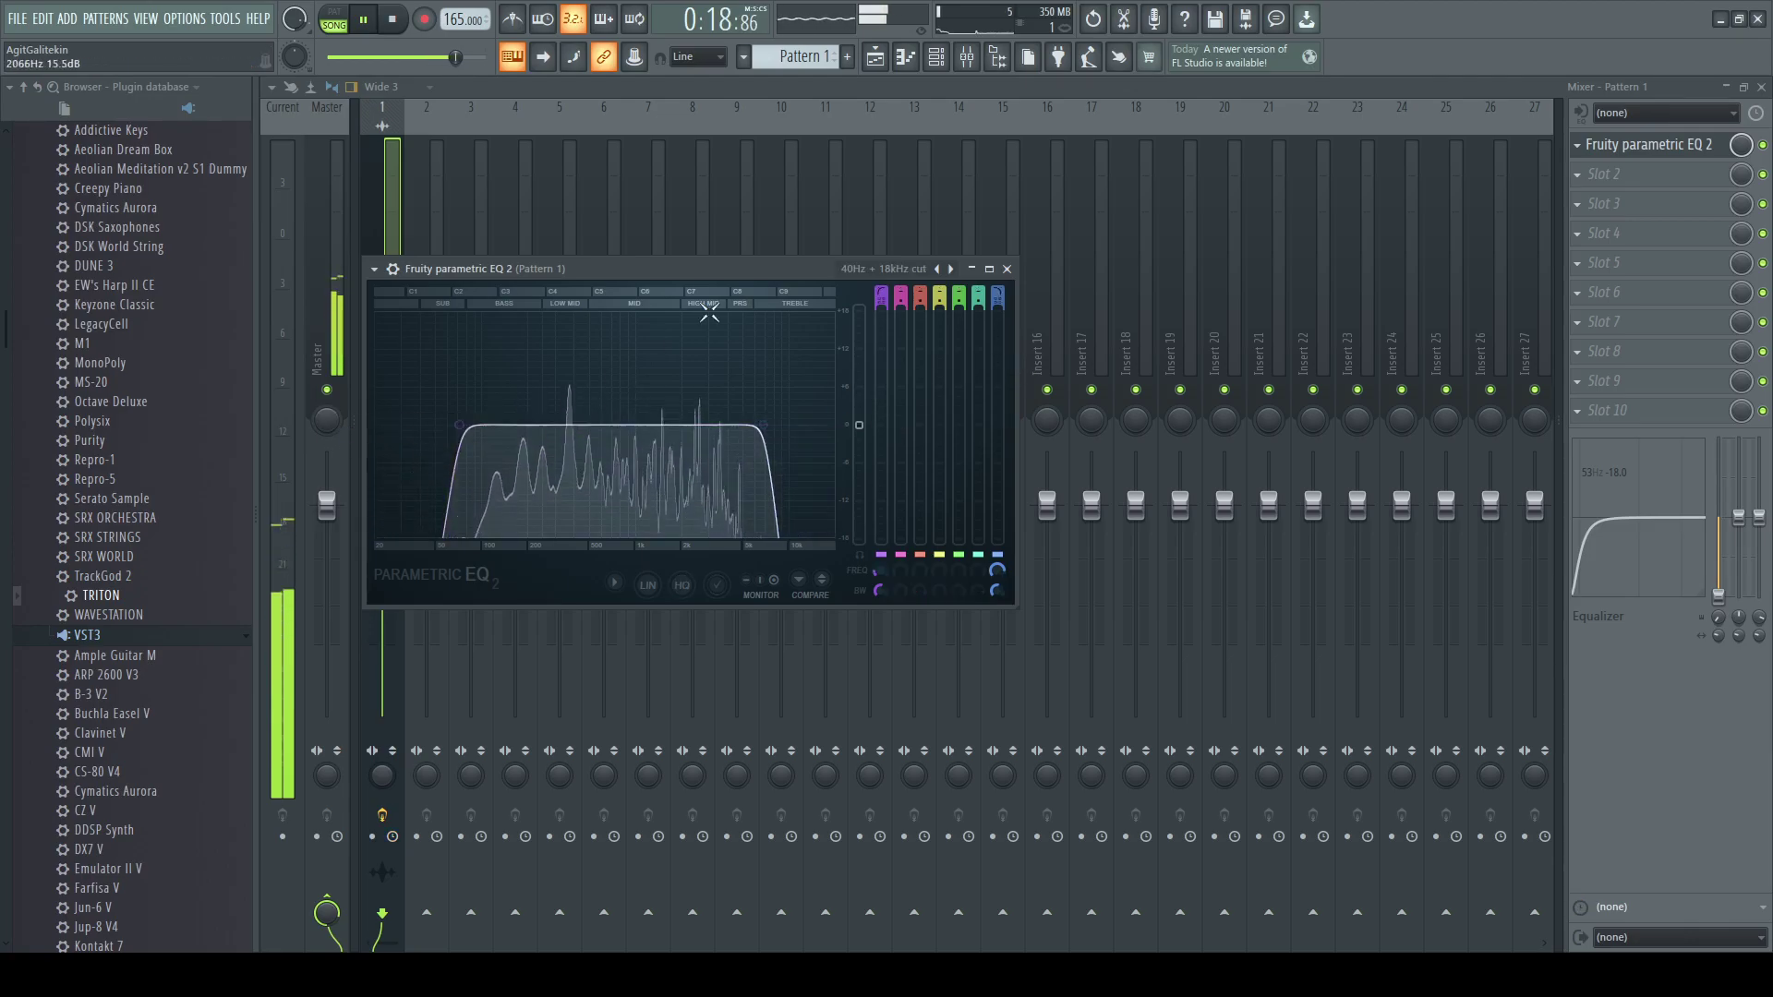
# - Add OneKnob Brighter Stereo at 2.45 and Ozone Imager 2 to the Pattern 1 mixer track's effect slots 2 and 3
pyautogui.click(1648, 158)
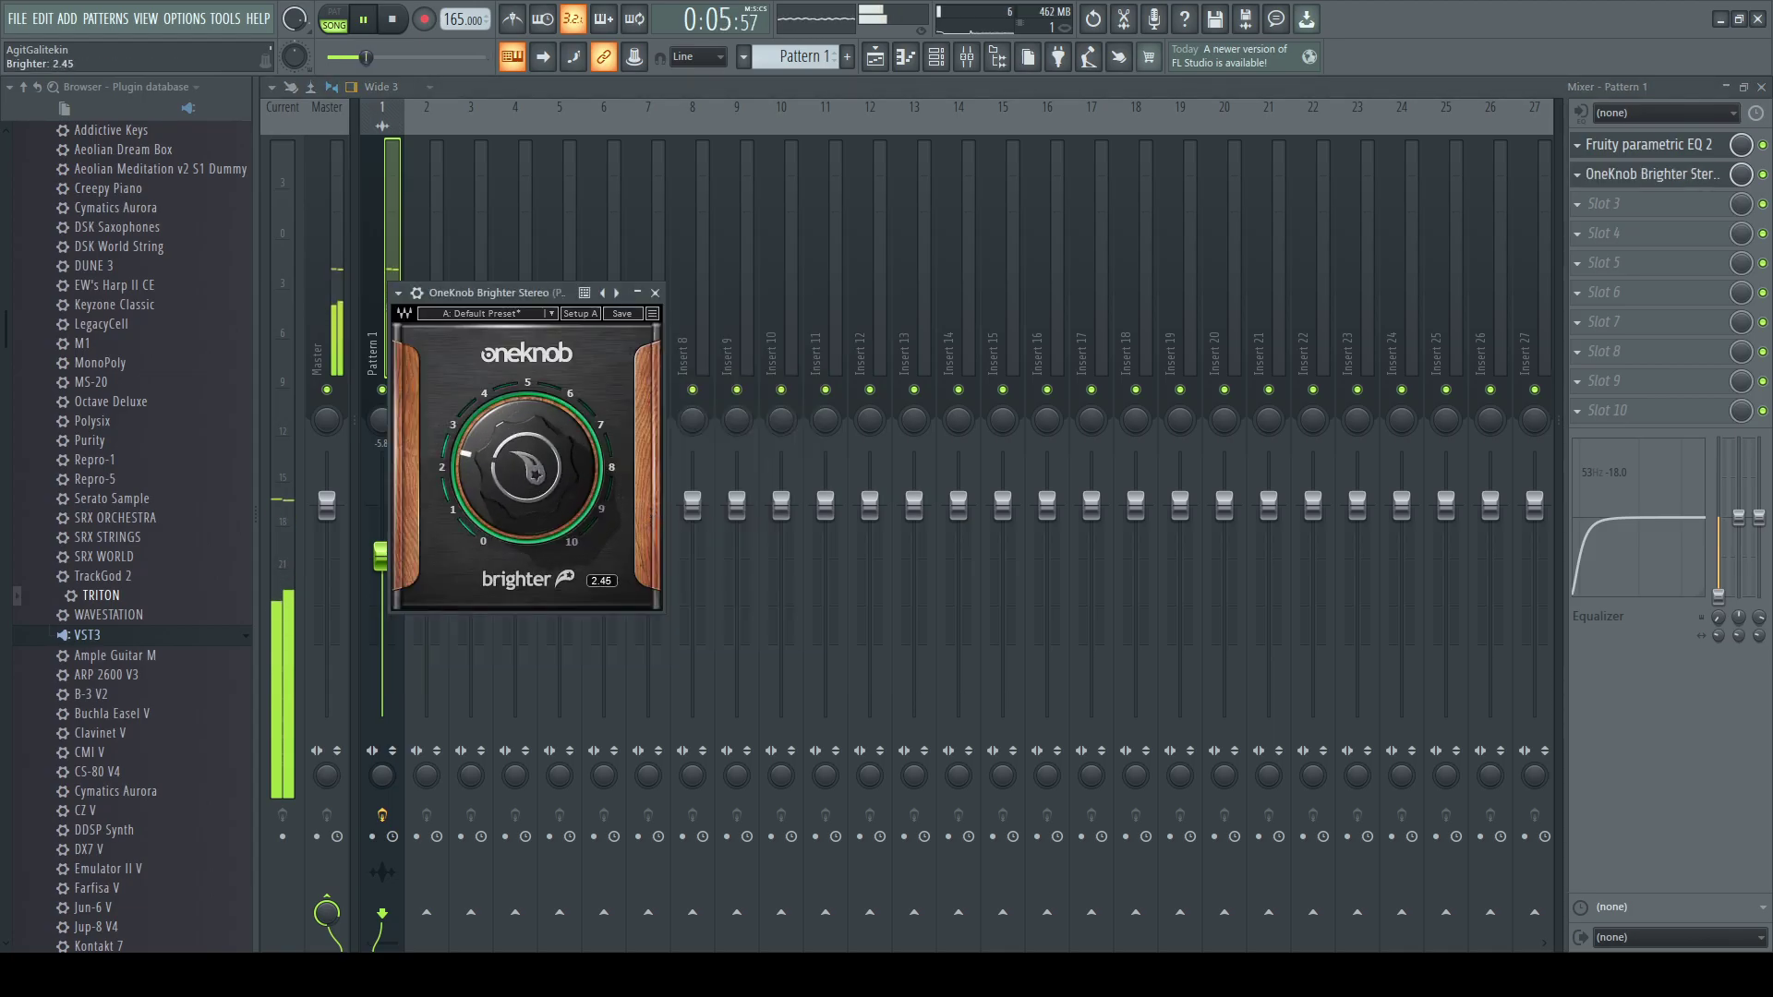
pyautogui.click(1651, 177)
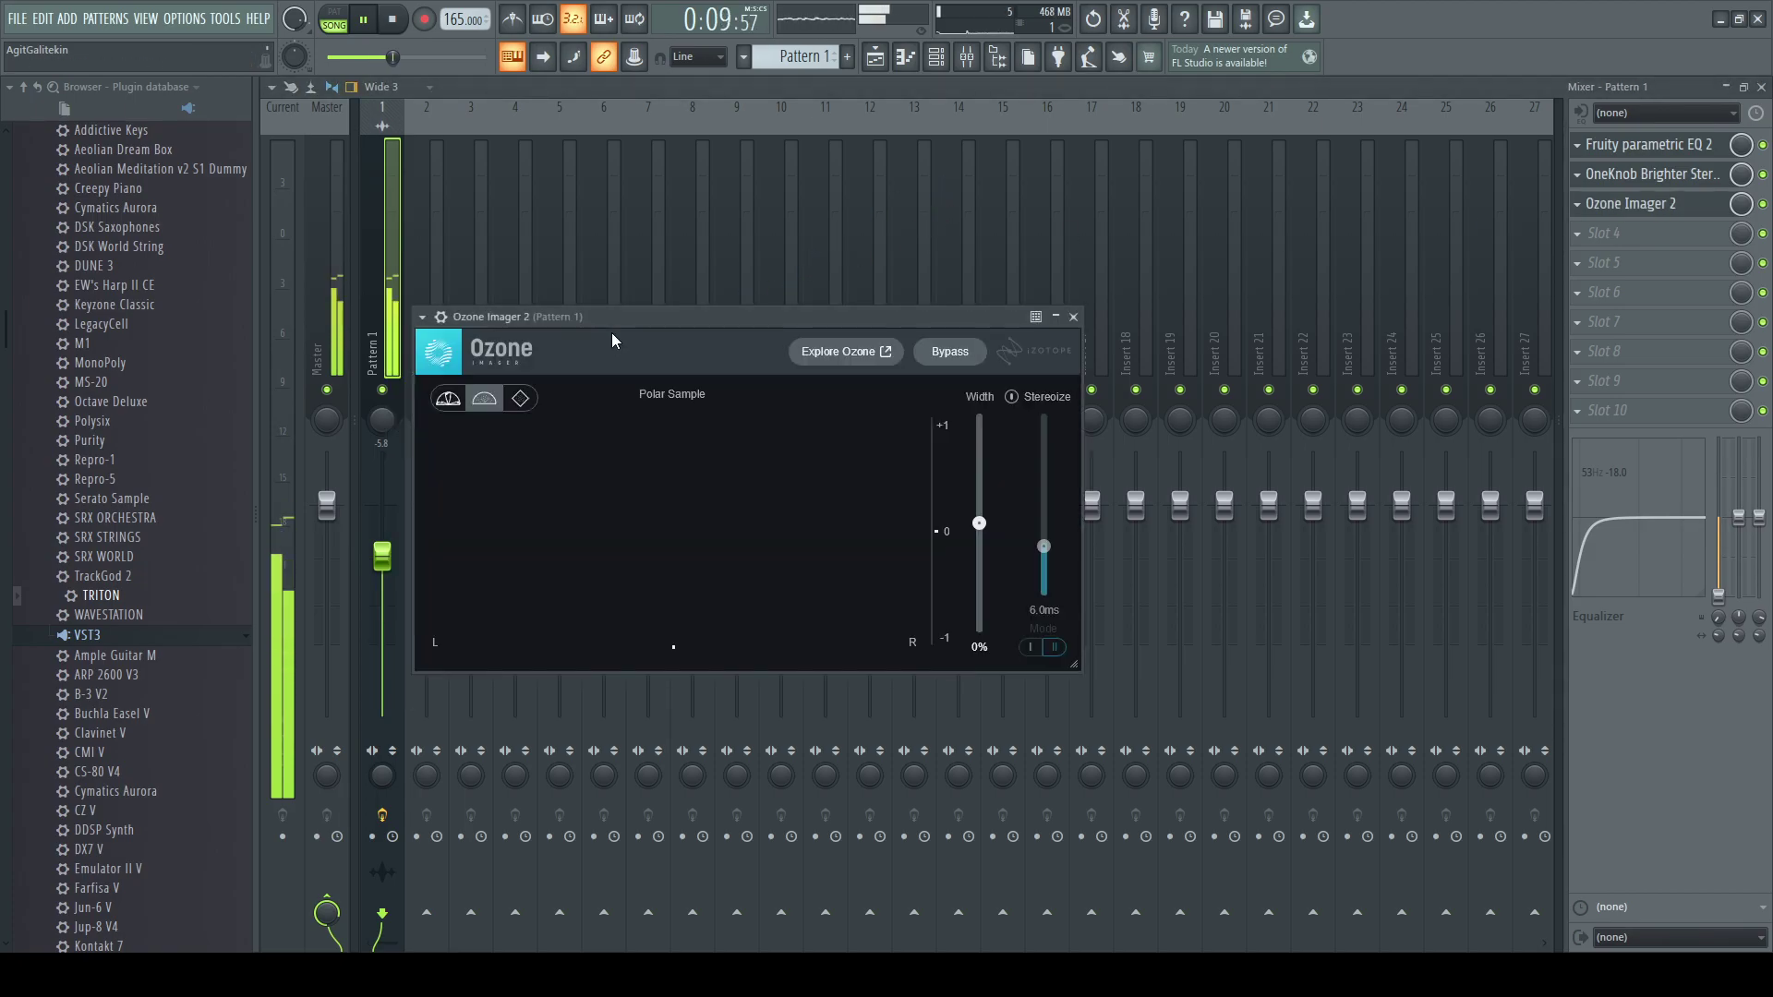
pyautogui.moveTo(639, 302); pyautogui.dragTo(648, 317)
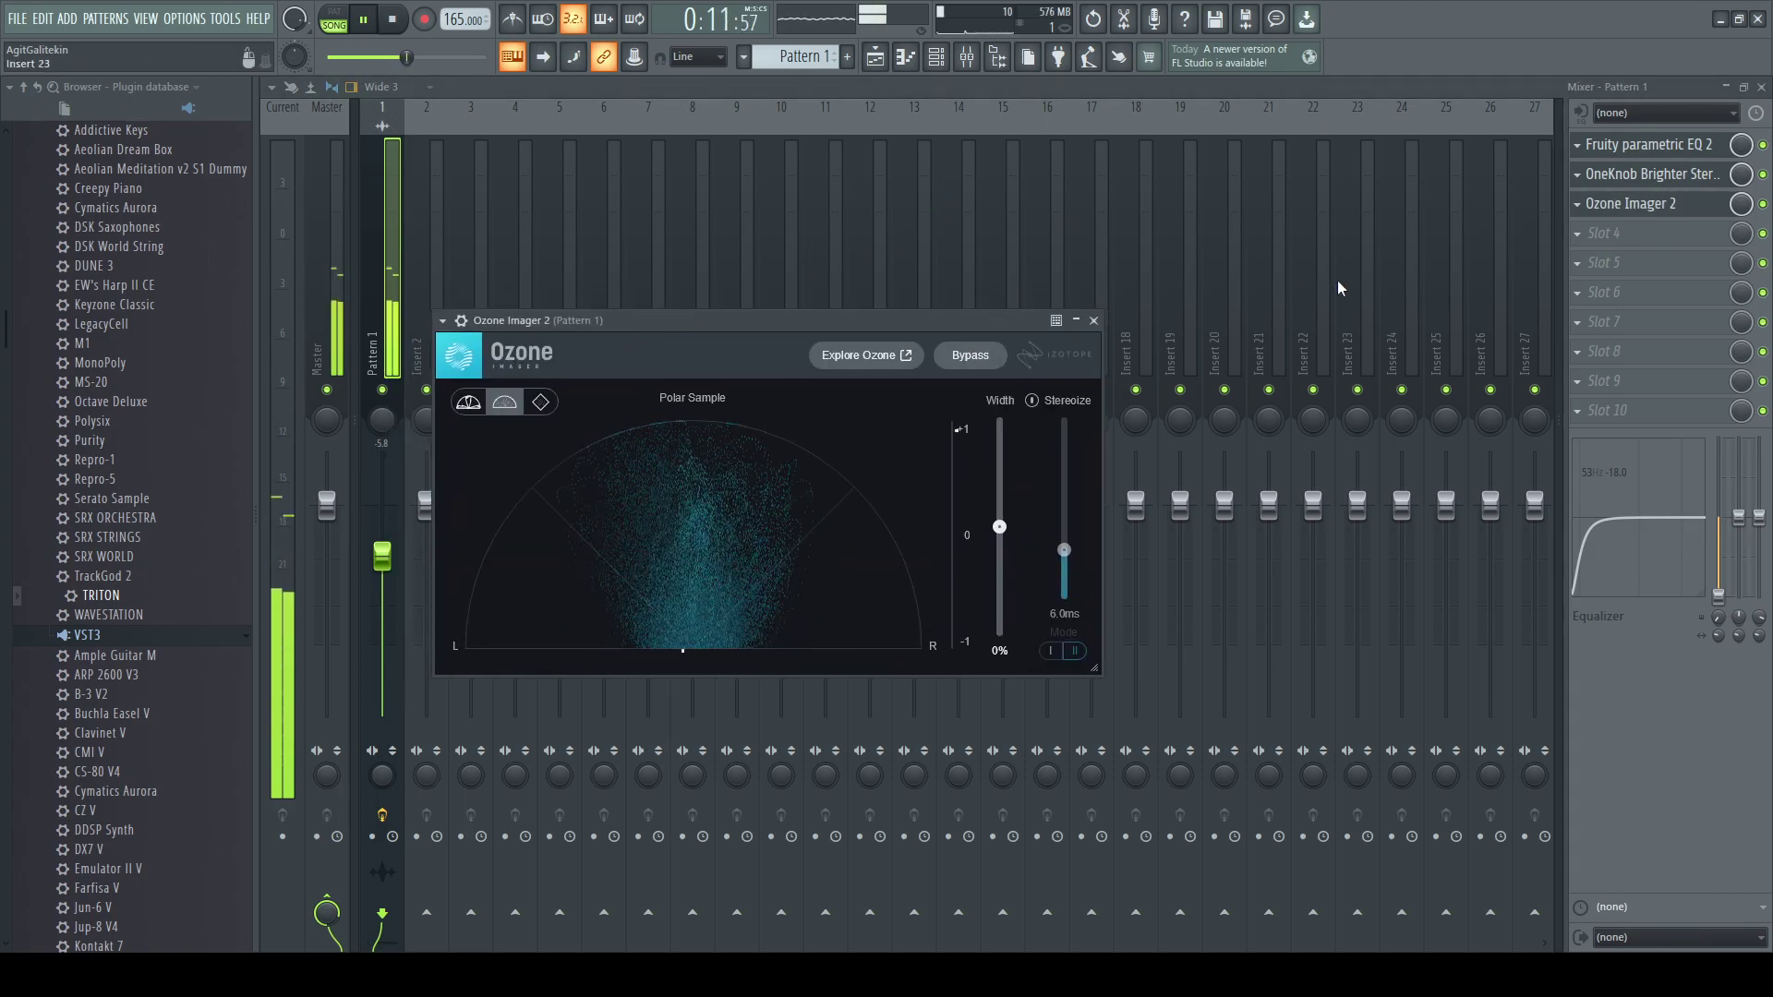
pyautogui.click(1603, 204)
# - Create Pattern 2 and place two of its clips on Track 2 of the playlist, starting at bars 1 and 9
pyautogui.click(935, 56)
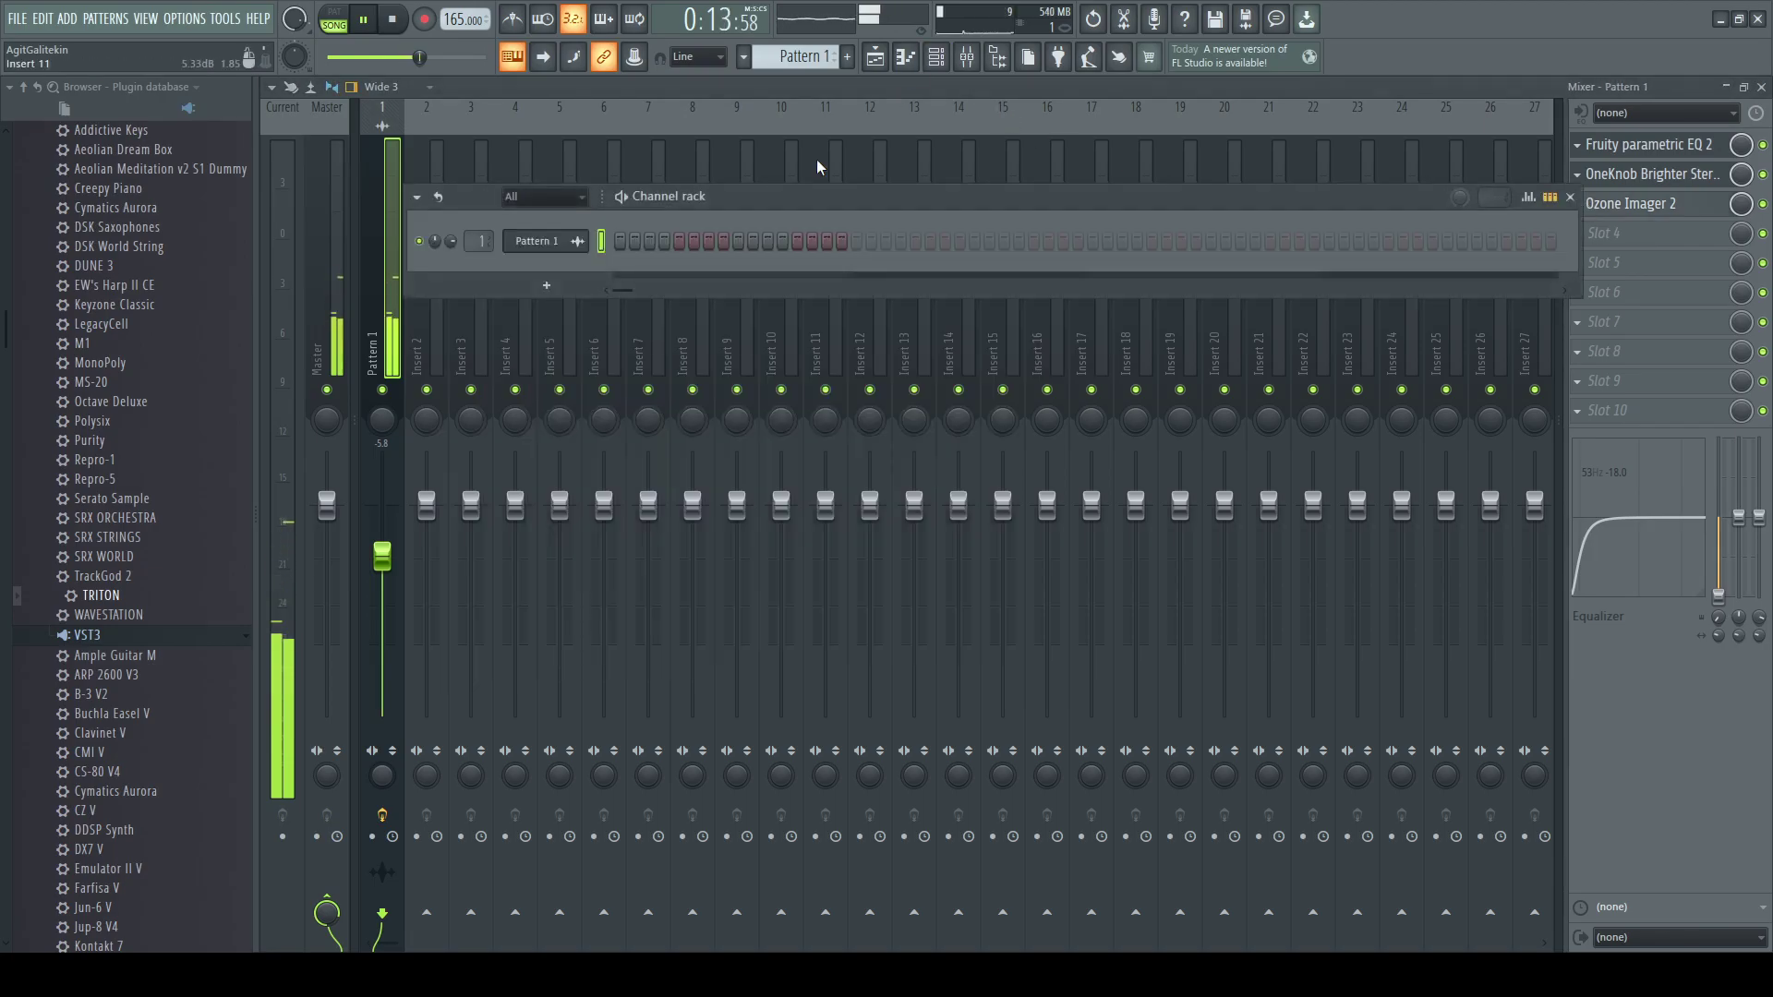
pyautogui.moveTo(661, 204); pyautogui.dragTo(665, 204)
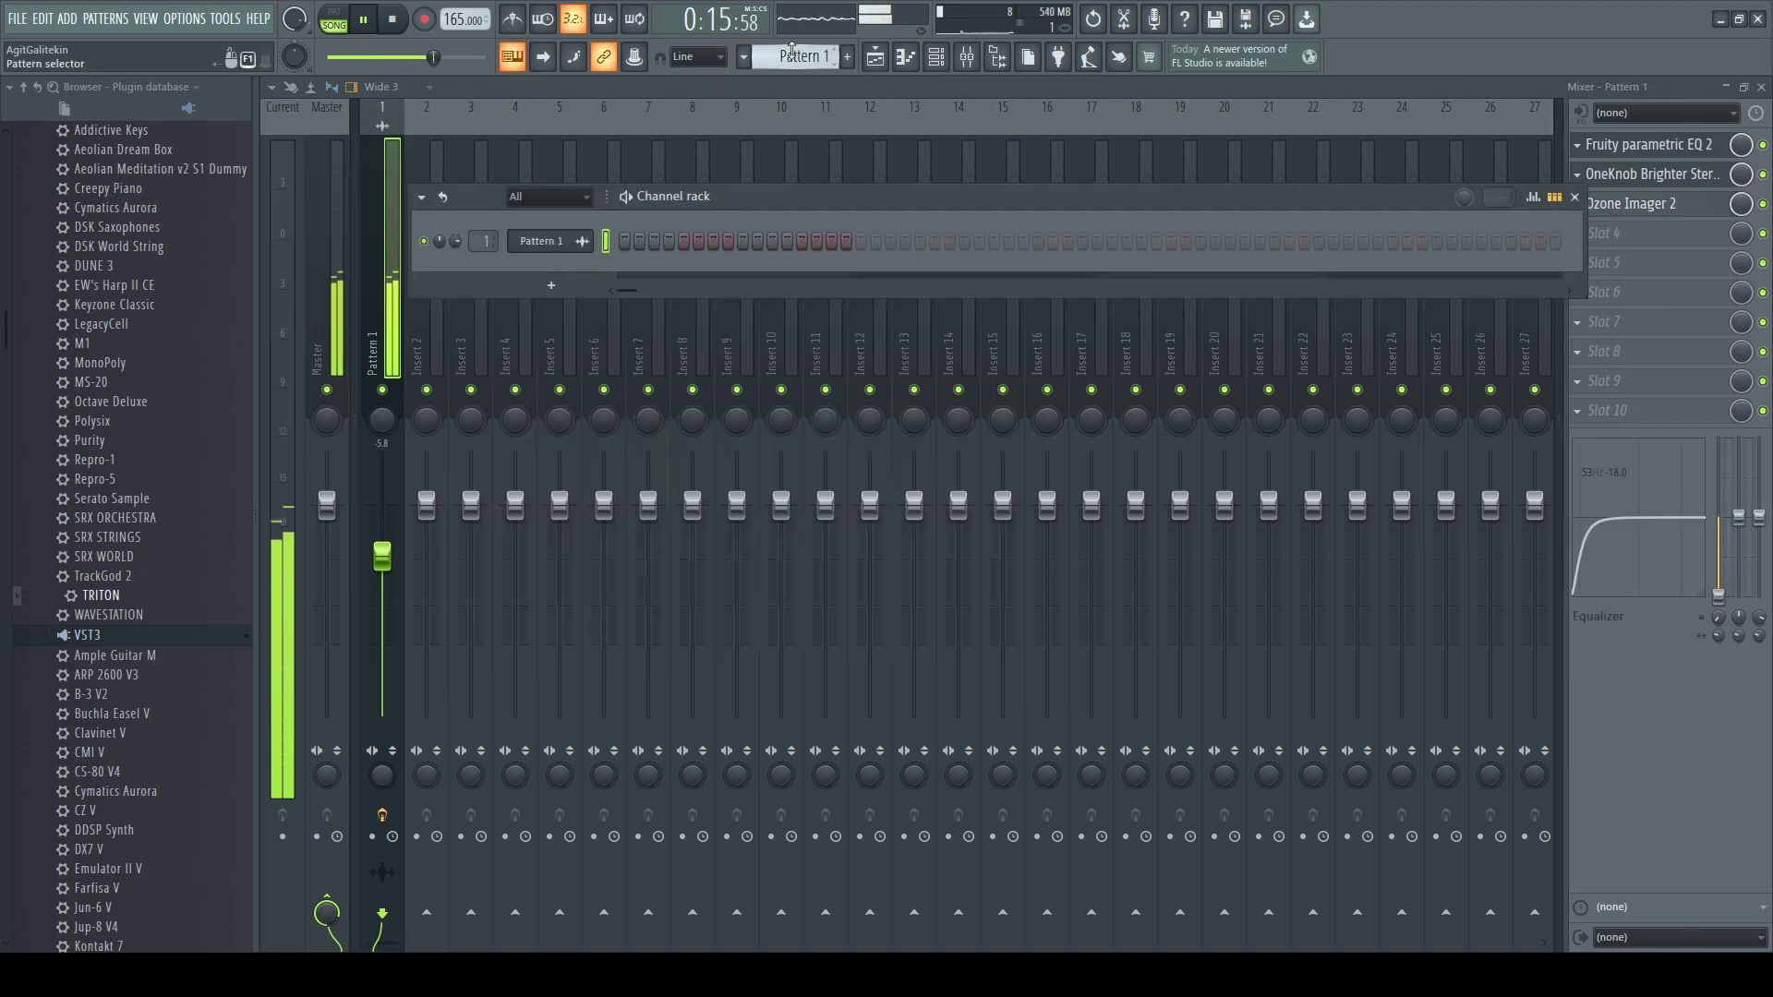
pyautogui.click(935, 56)
pyautogui.scroll(-4, 132, 639)
pyautogui.scroll(-6, 146, 610)
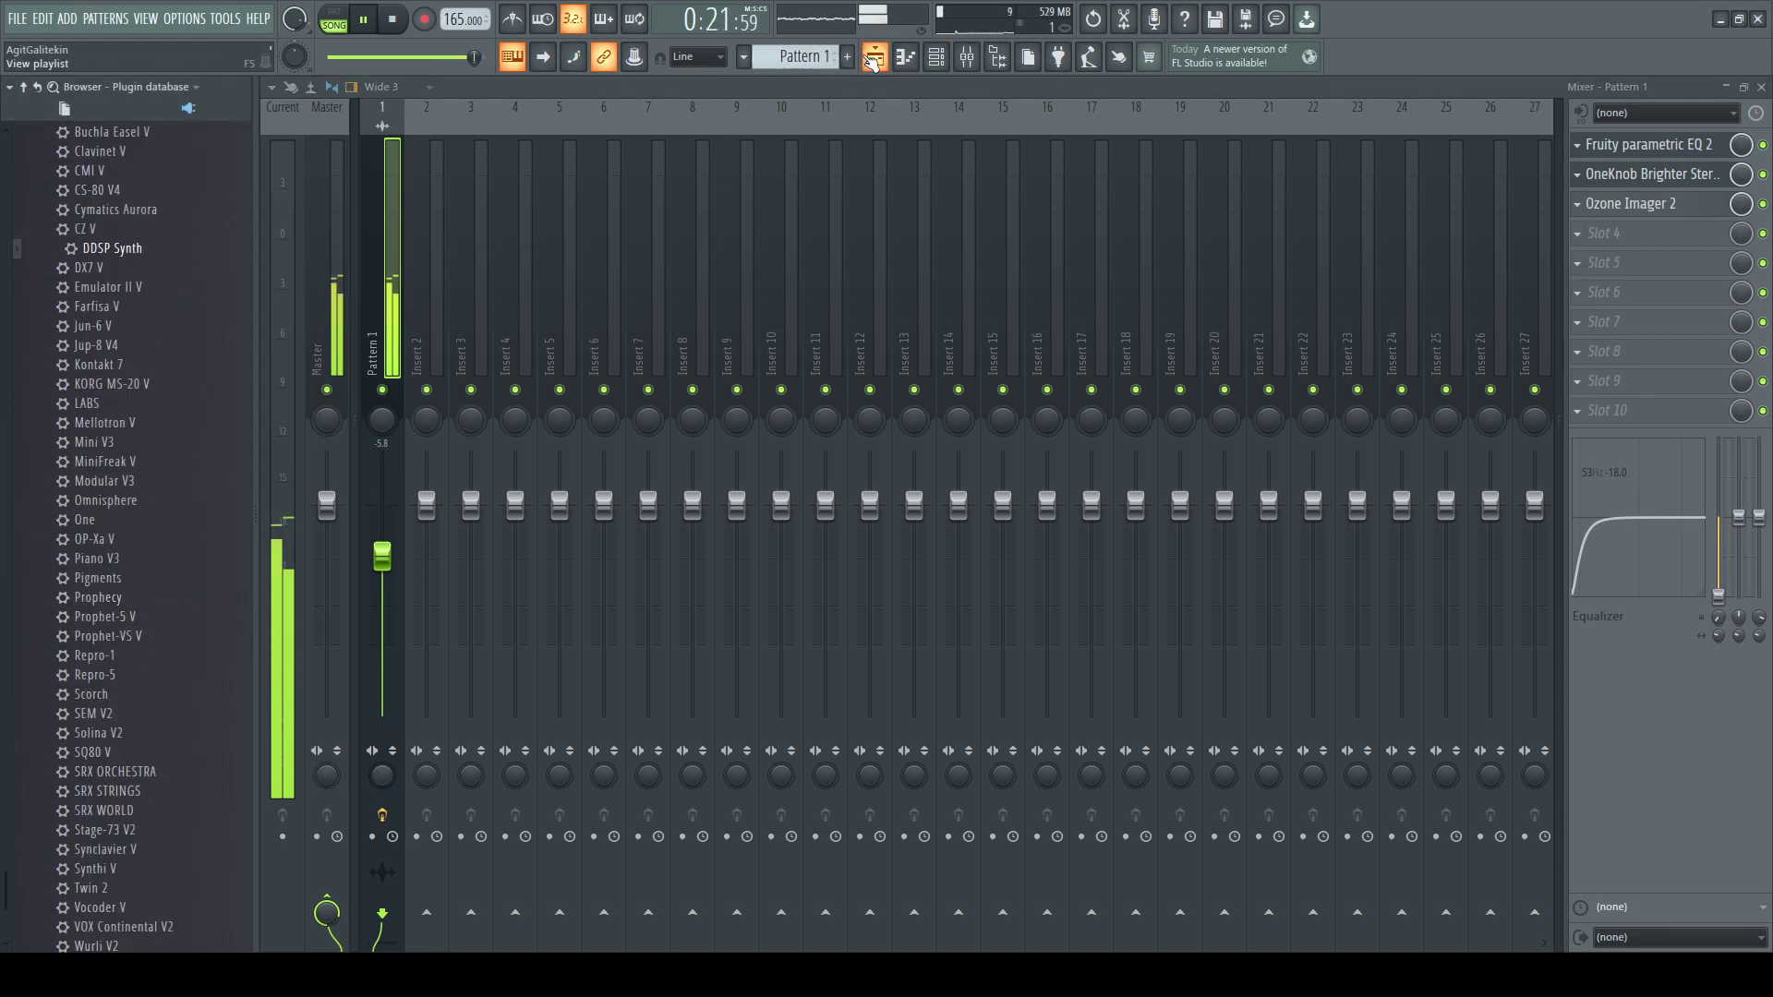
pyautogui.click(874, 56)
pyautogui.scroll(1, 805, 61)
pyautogui.click(659, 219)
pyautogui.moveTo(671, 219); pyautogui.dragTo(1100, 210)
# - Load the Scorch plugin as a new instrument and choose its Guitars - 2 Guitars sound
pyautogui.scroll(-1, 189, 604)
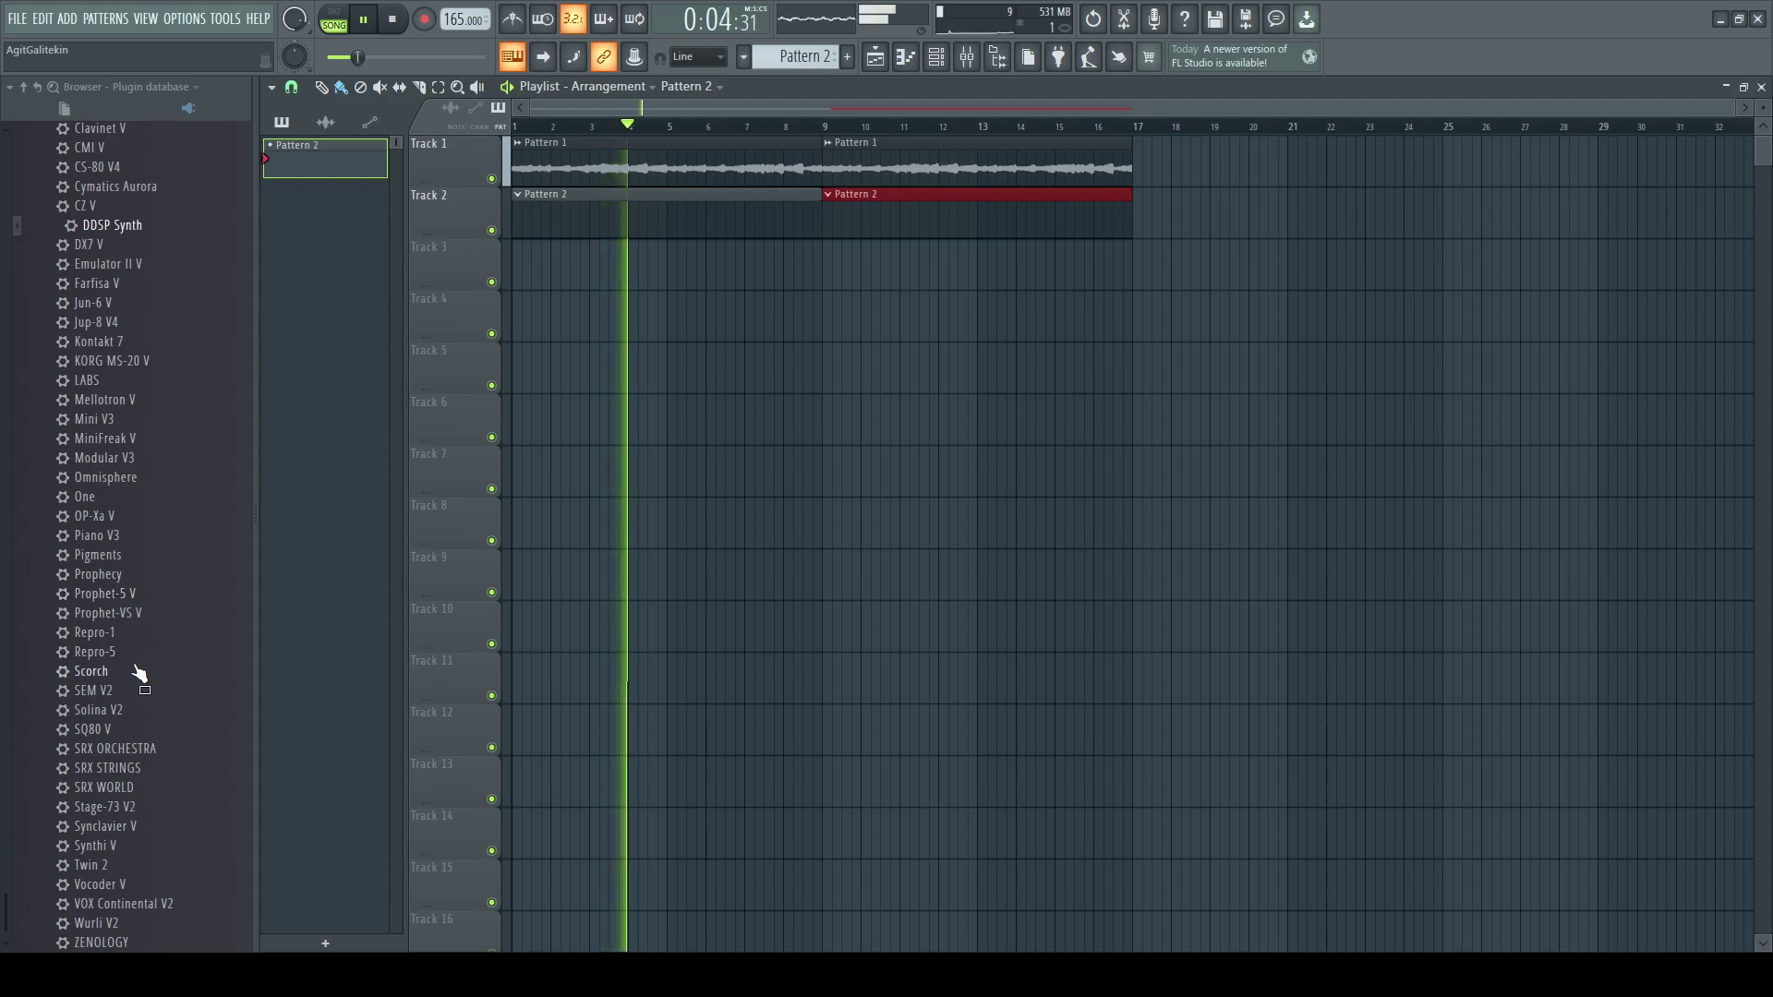
pyautogui.moveTo(126, 682); pyautogui.dragTo(550, 261)
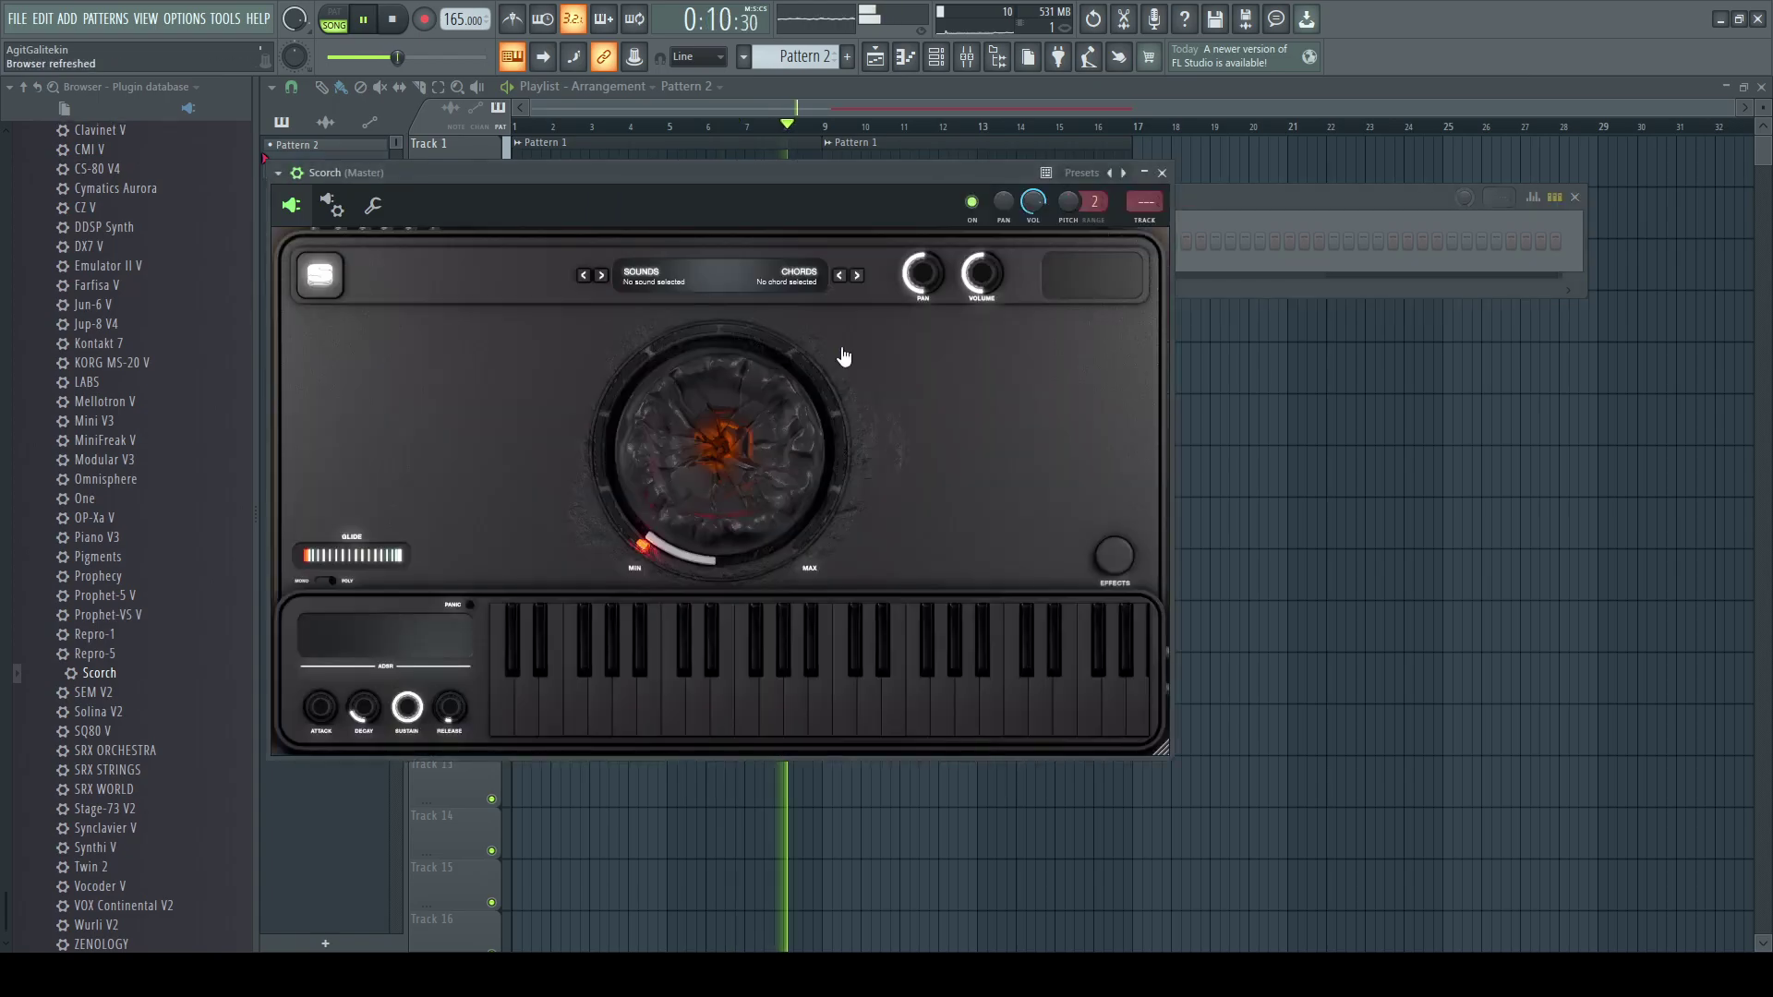
pyautogui.click(735, 317)
pyautogui.scroll(-15, 768, 462)
pyautogui.scroll(-15, 768, 459)
pyautogui.scroll(10, 771, 457)
pyautogui.scroll(10, 771, 457)
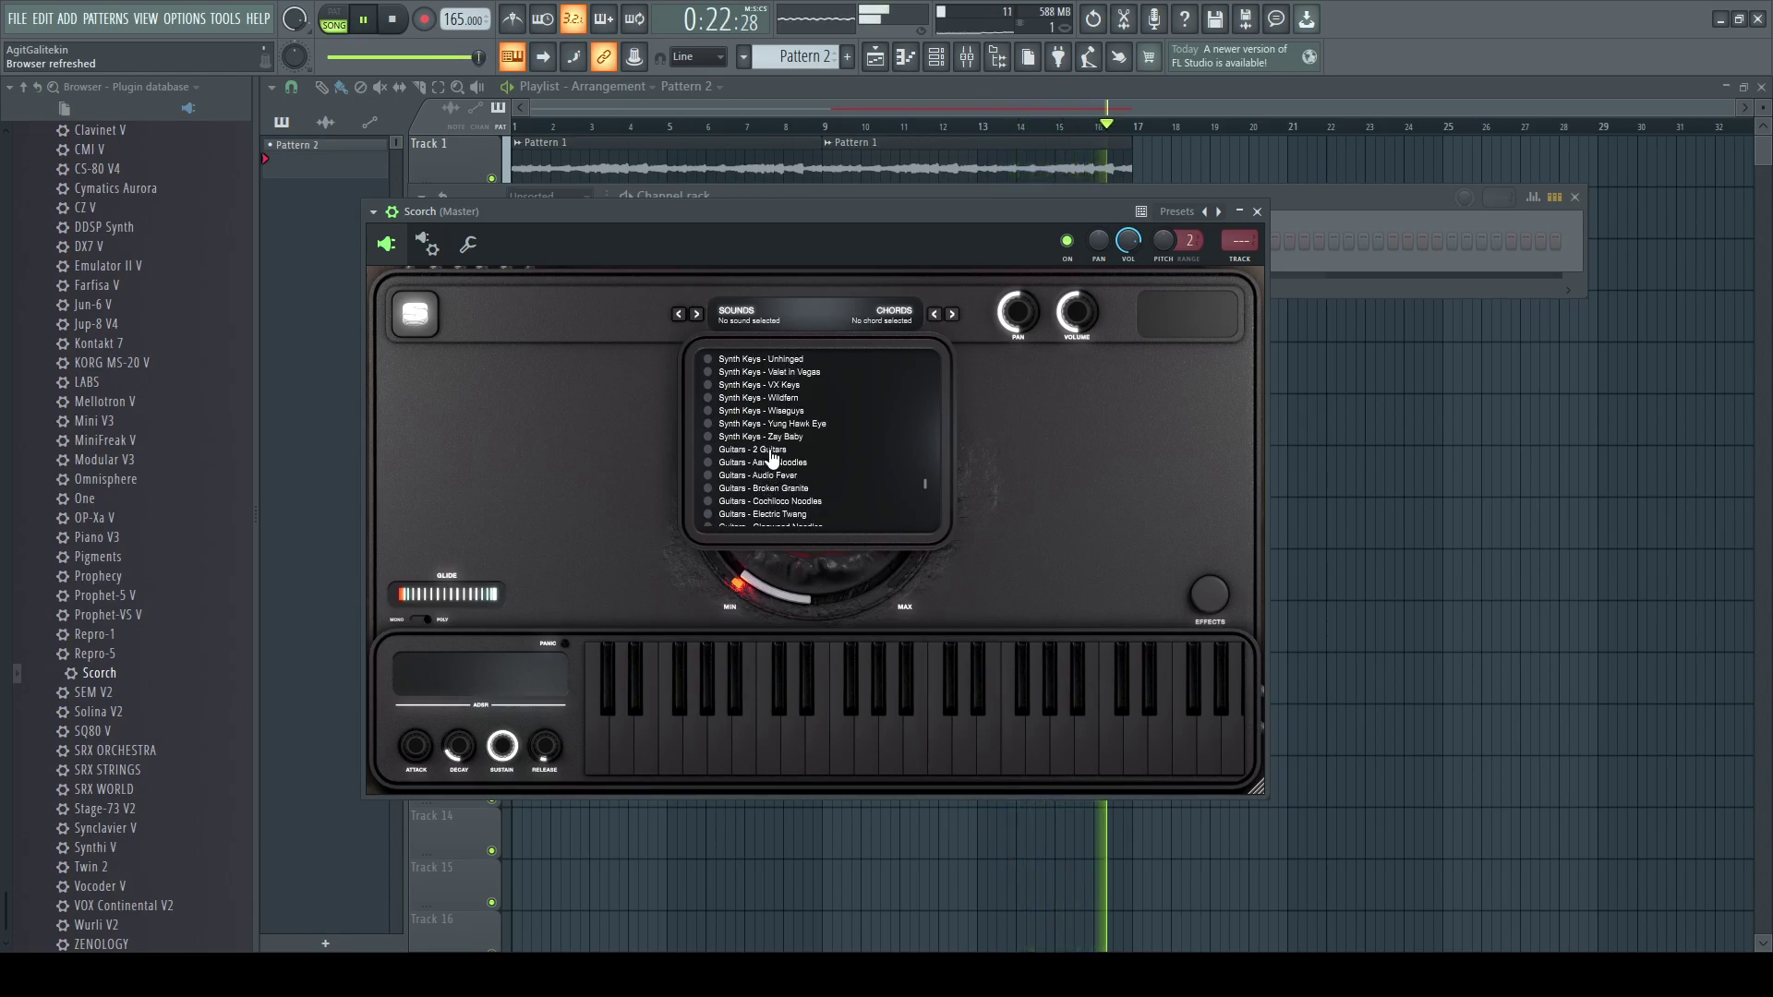
pyautogui.click(771, 450)
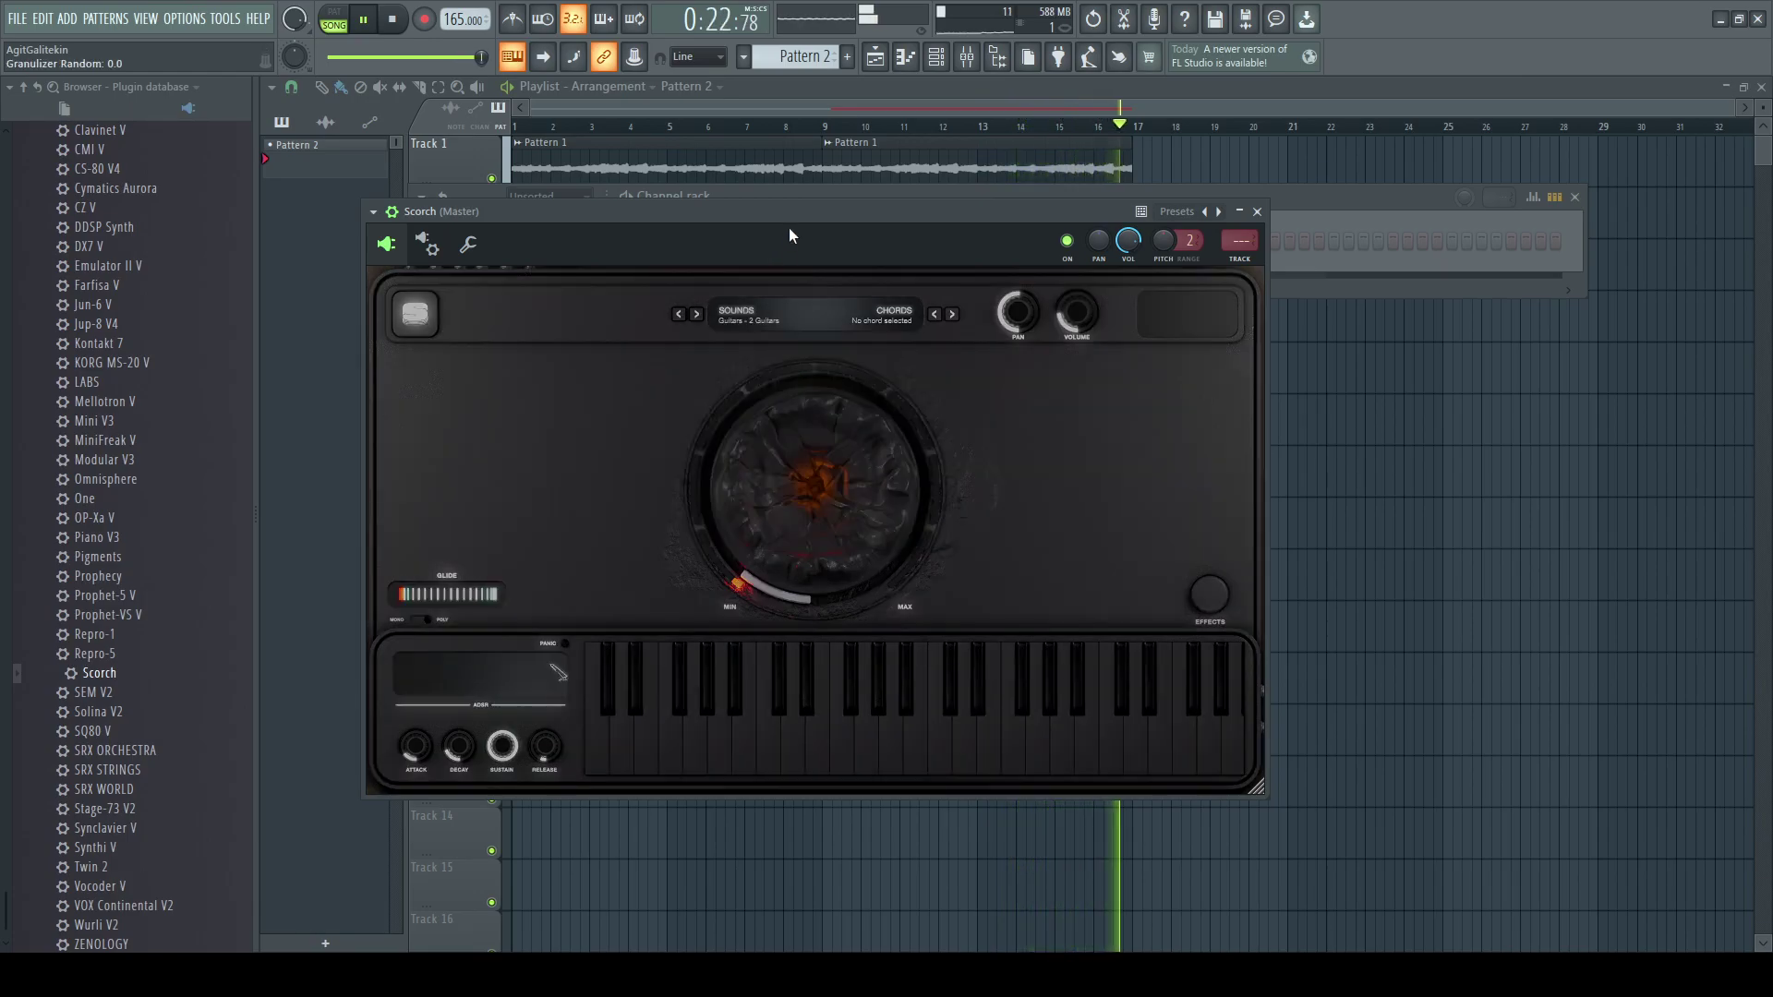
# - Route Scorch to mixer track 2, add Fruity Parametric EQ 2 with the 40Hz + 18kHz cut preset, raising the low cut and lowering the high cut to about 14.7 kHz
pyautogui.click(1252, 266)
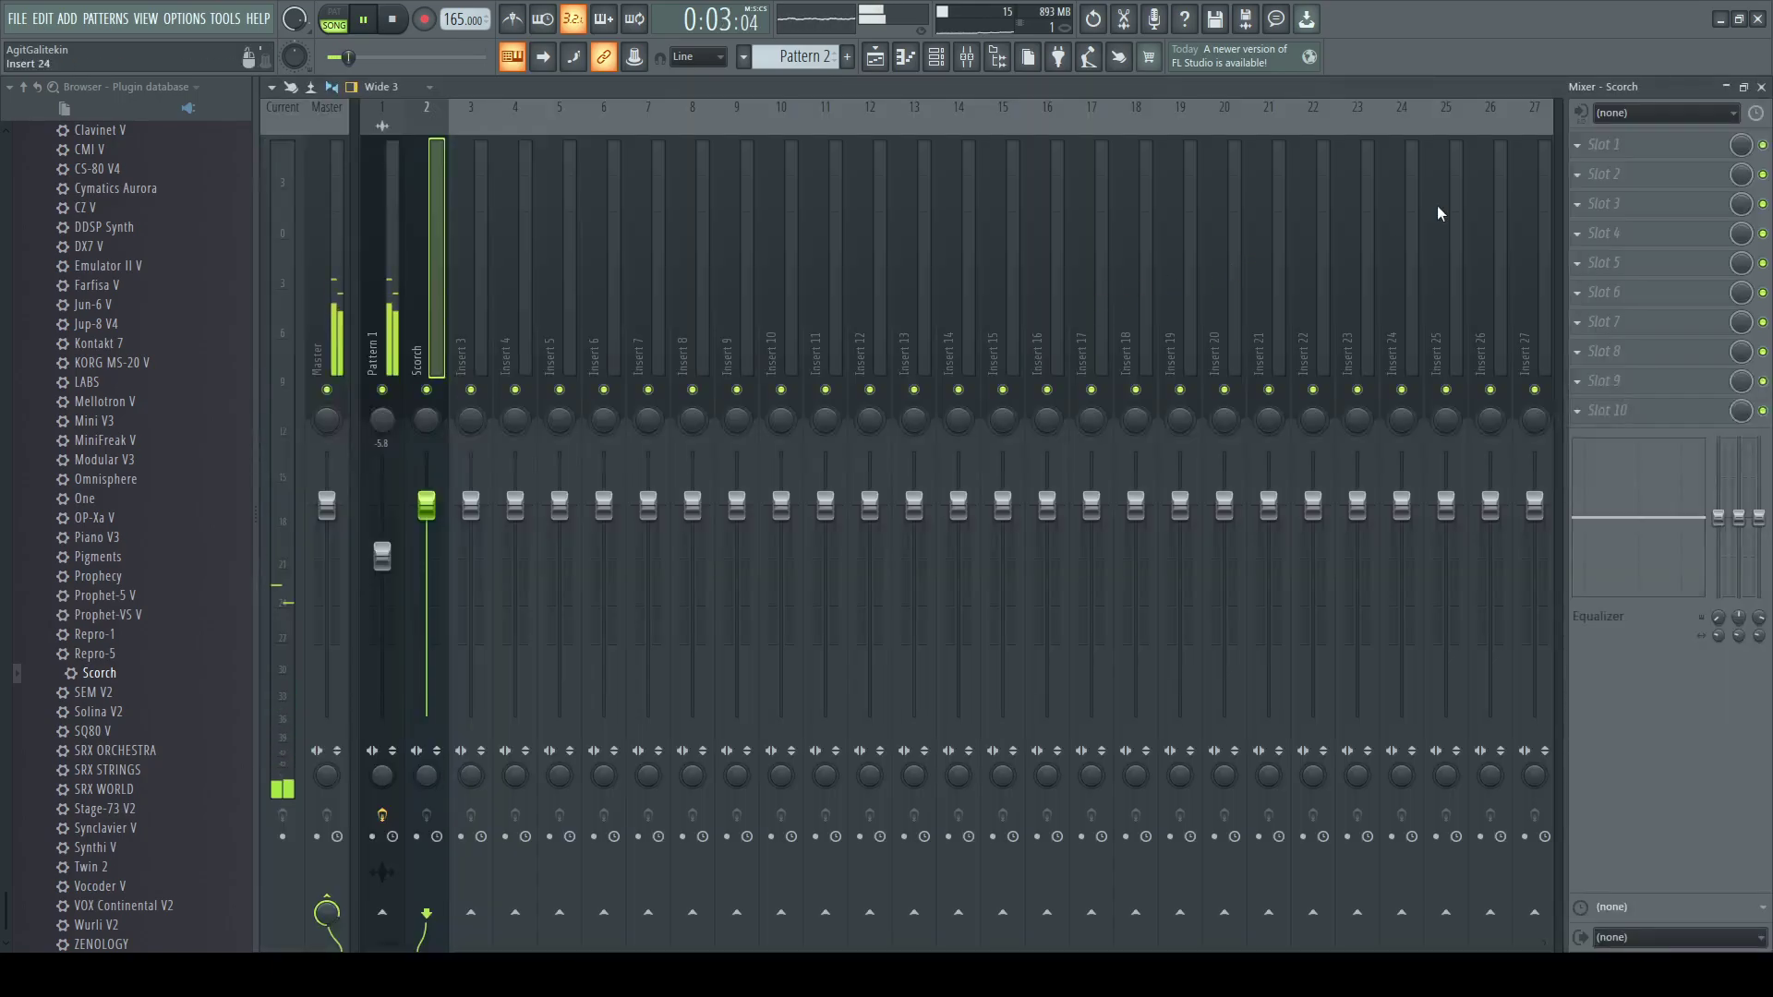
pyautogui.click(637, 753)
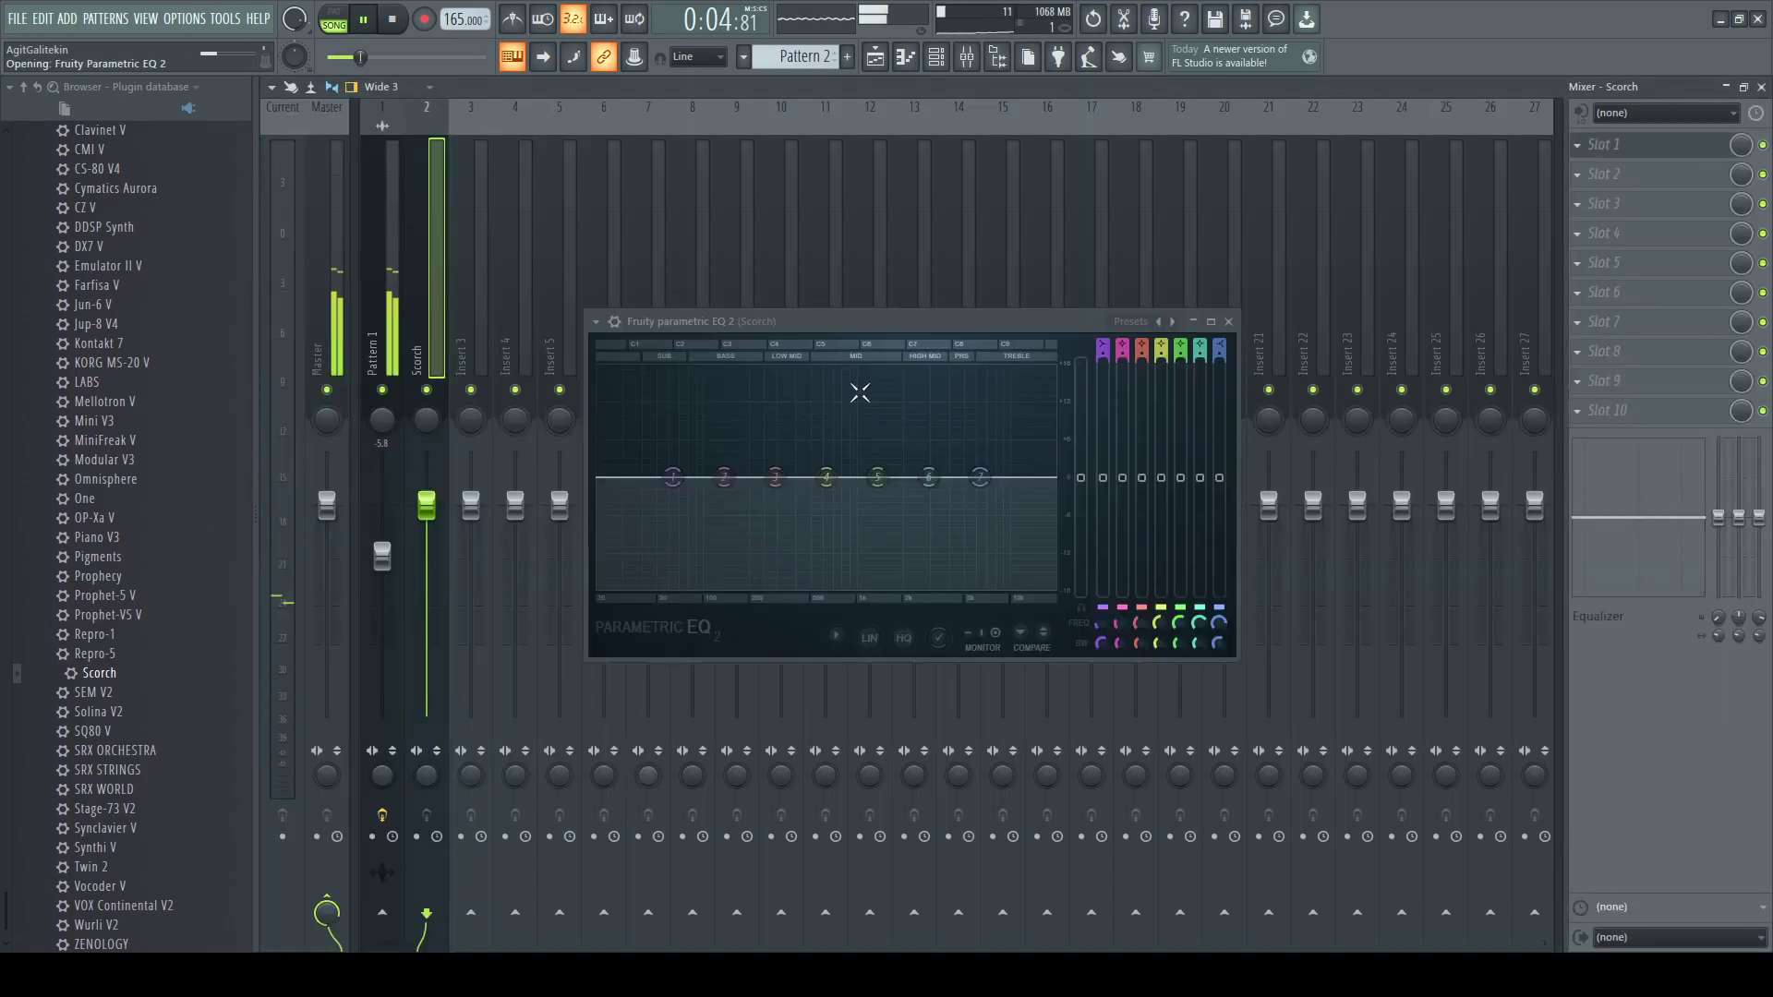
pyautogui.click(1173, 322)
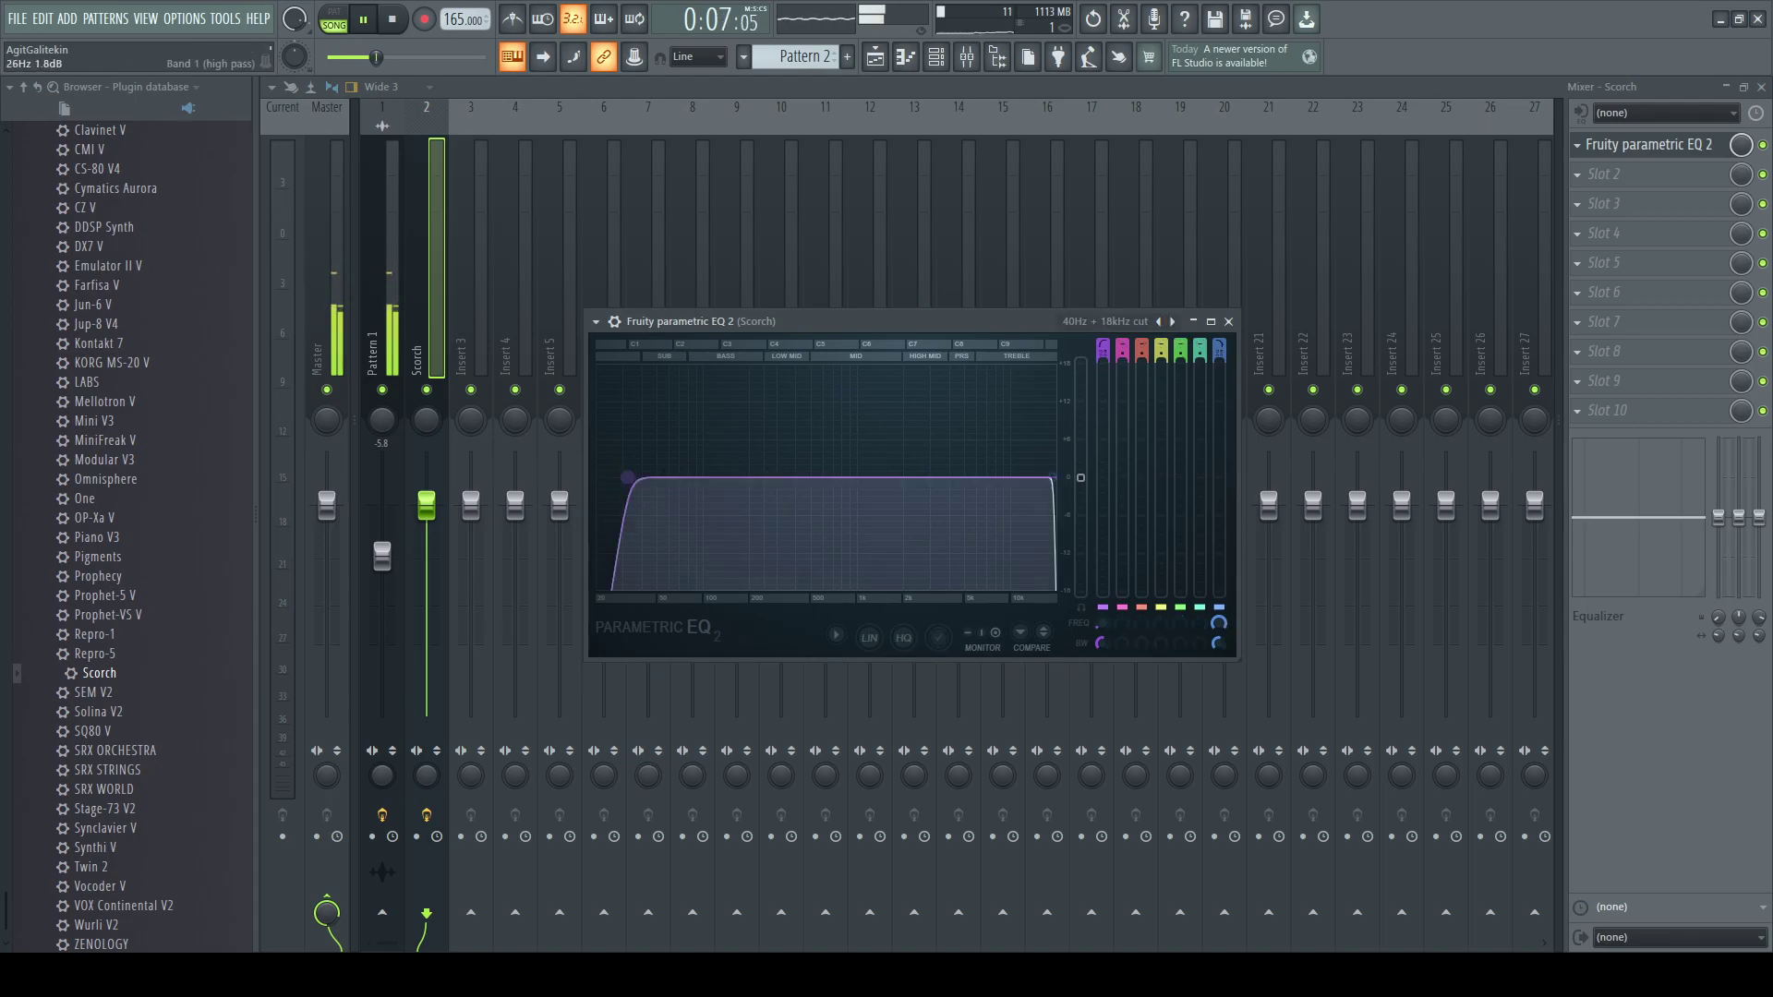
pyautogui.moveTo(642, 479); pyautogui.dragTo(802, 479)
pyautogui.moveTo(1052, 479); pyautogui.dragTo(1042, 479)
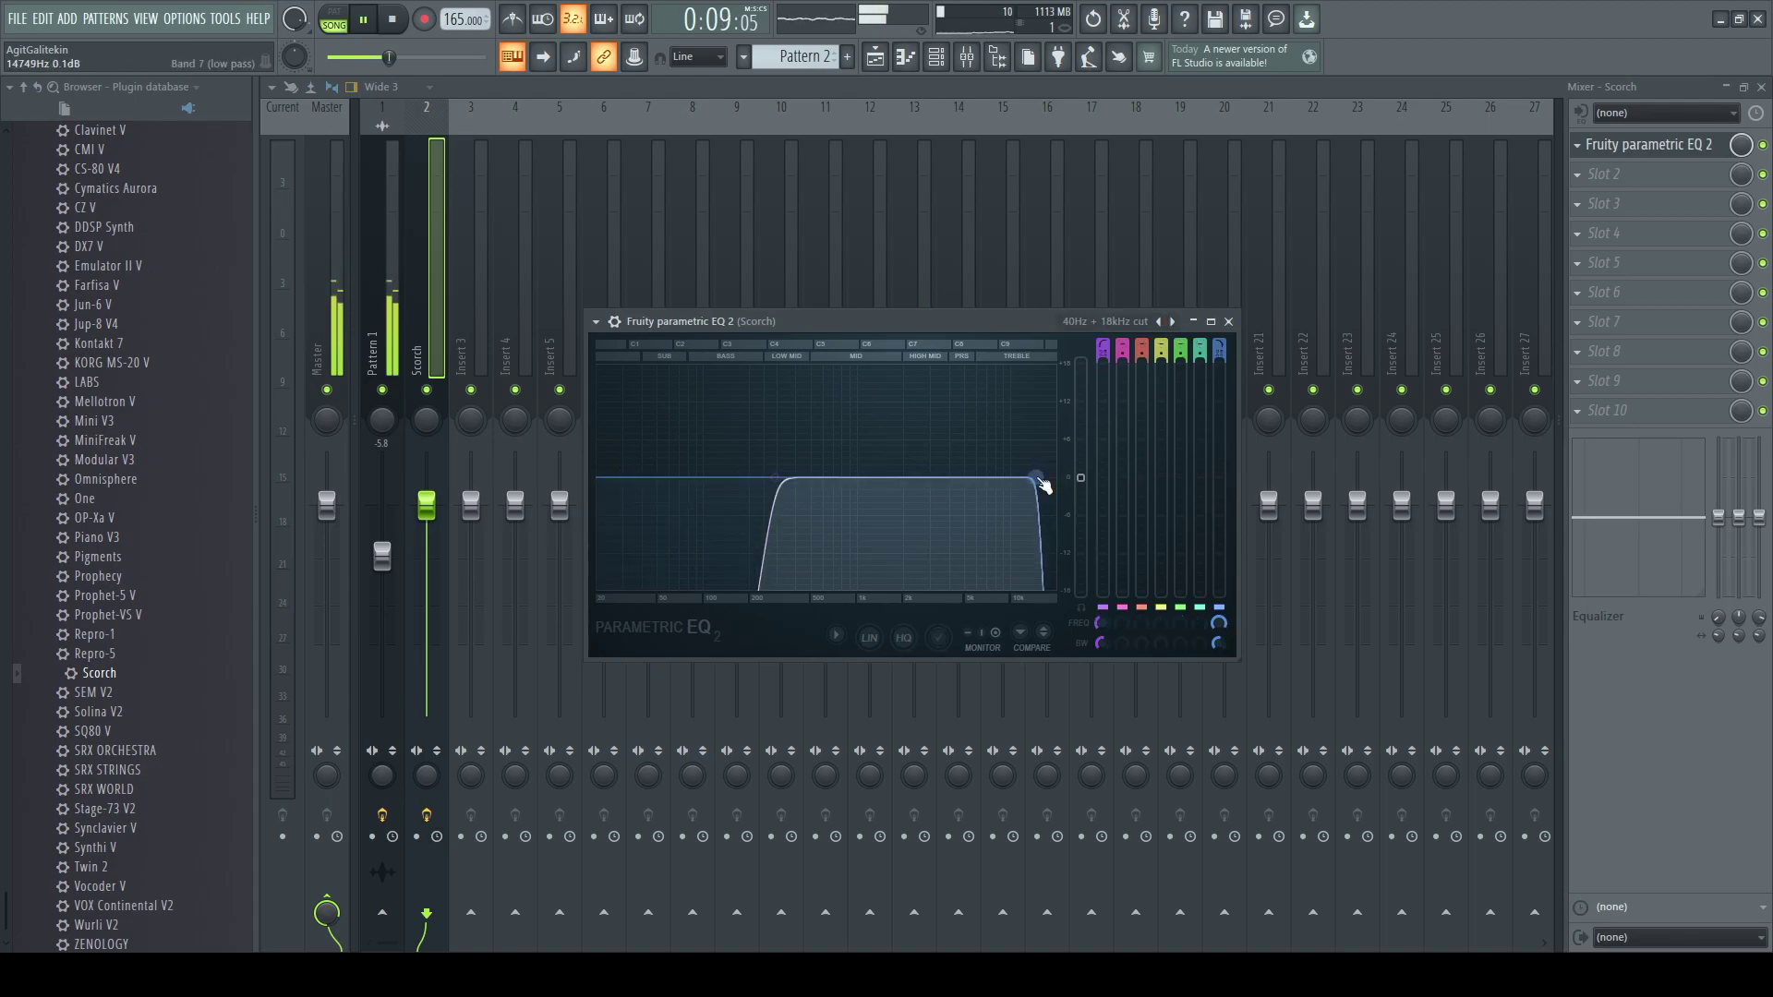
# - Add the Crystalline reverb to Scorch's effect slot 2, with its End time at 5/8 and the slot's mix level reduced
pyautogui.click(1661, 157)
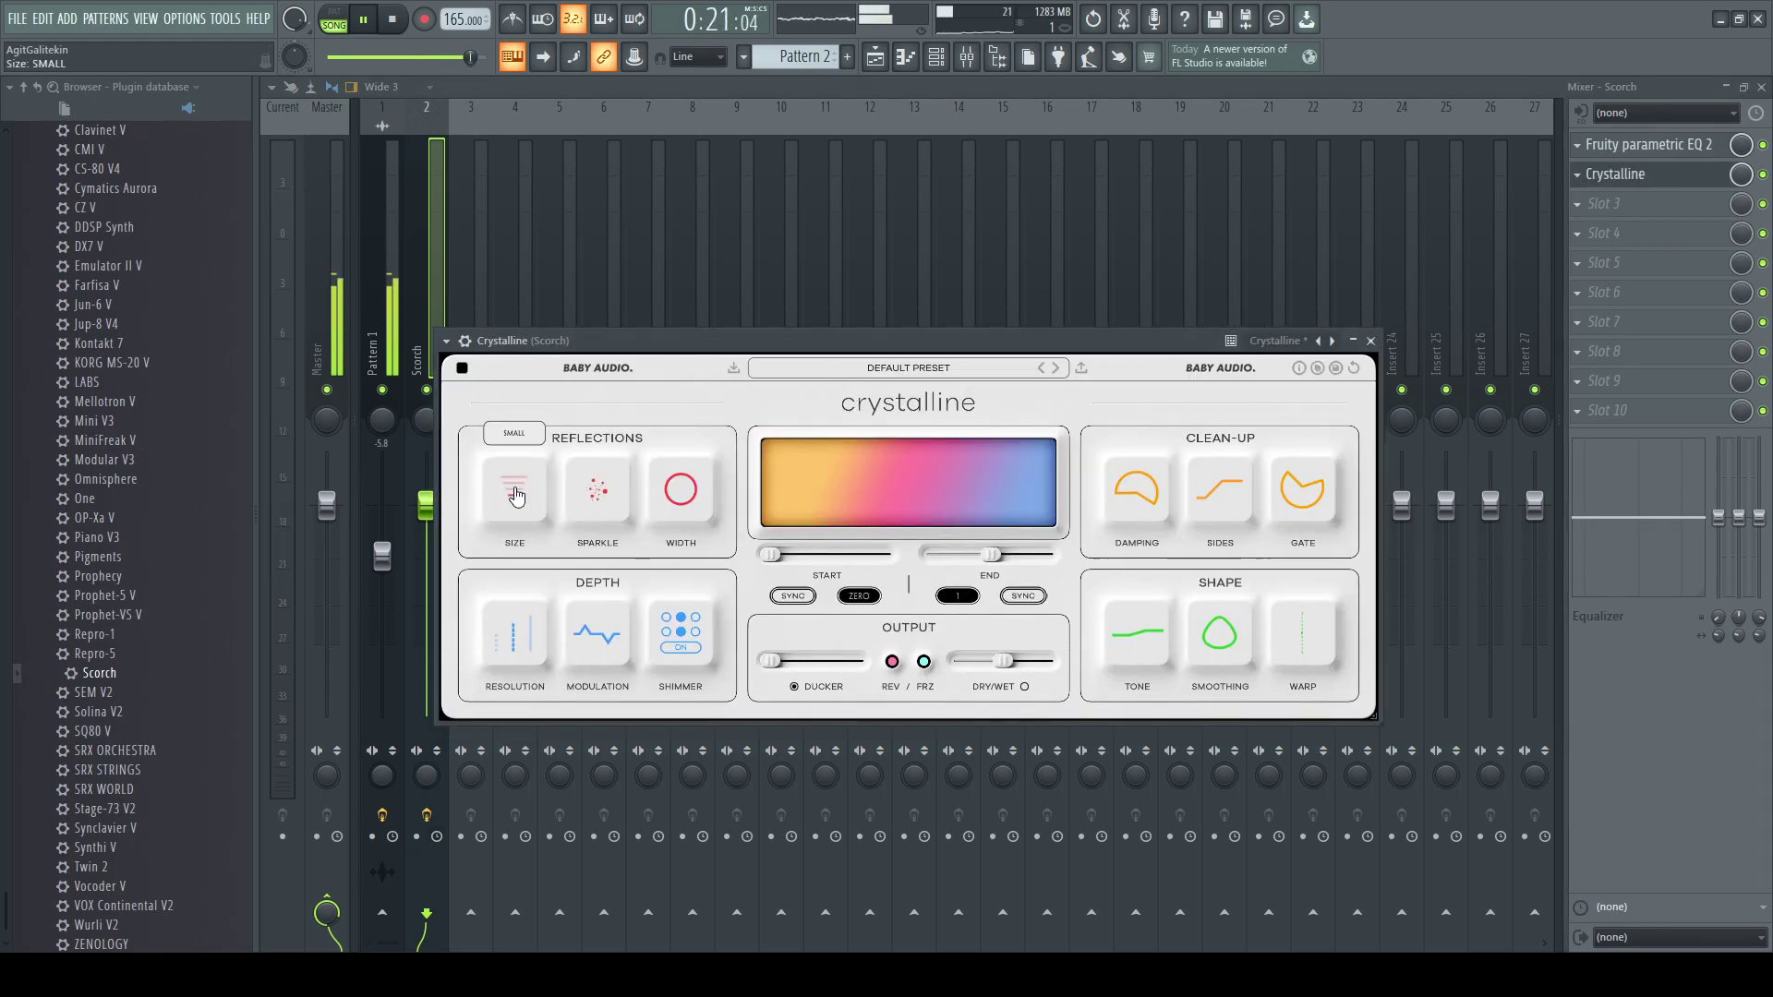
pyautogui.moveTo(992, 553); pyautogui.dragTo(974, 556)
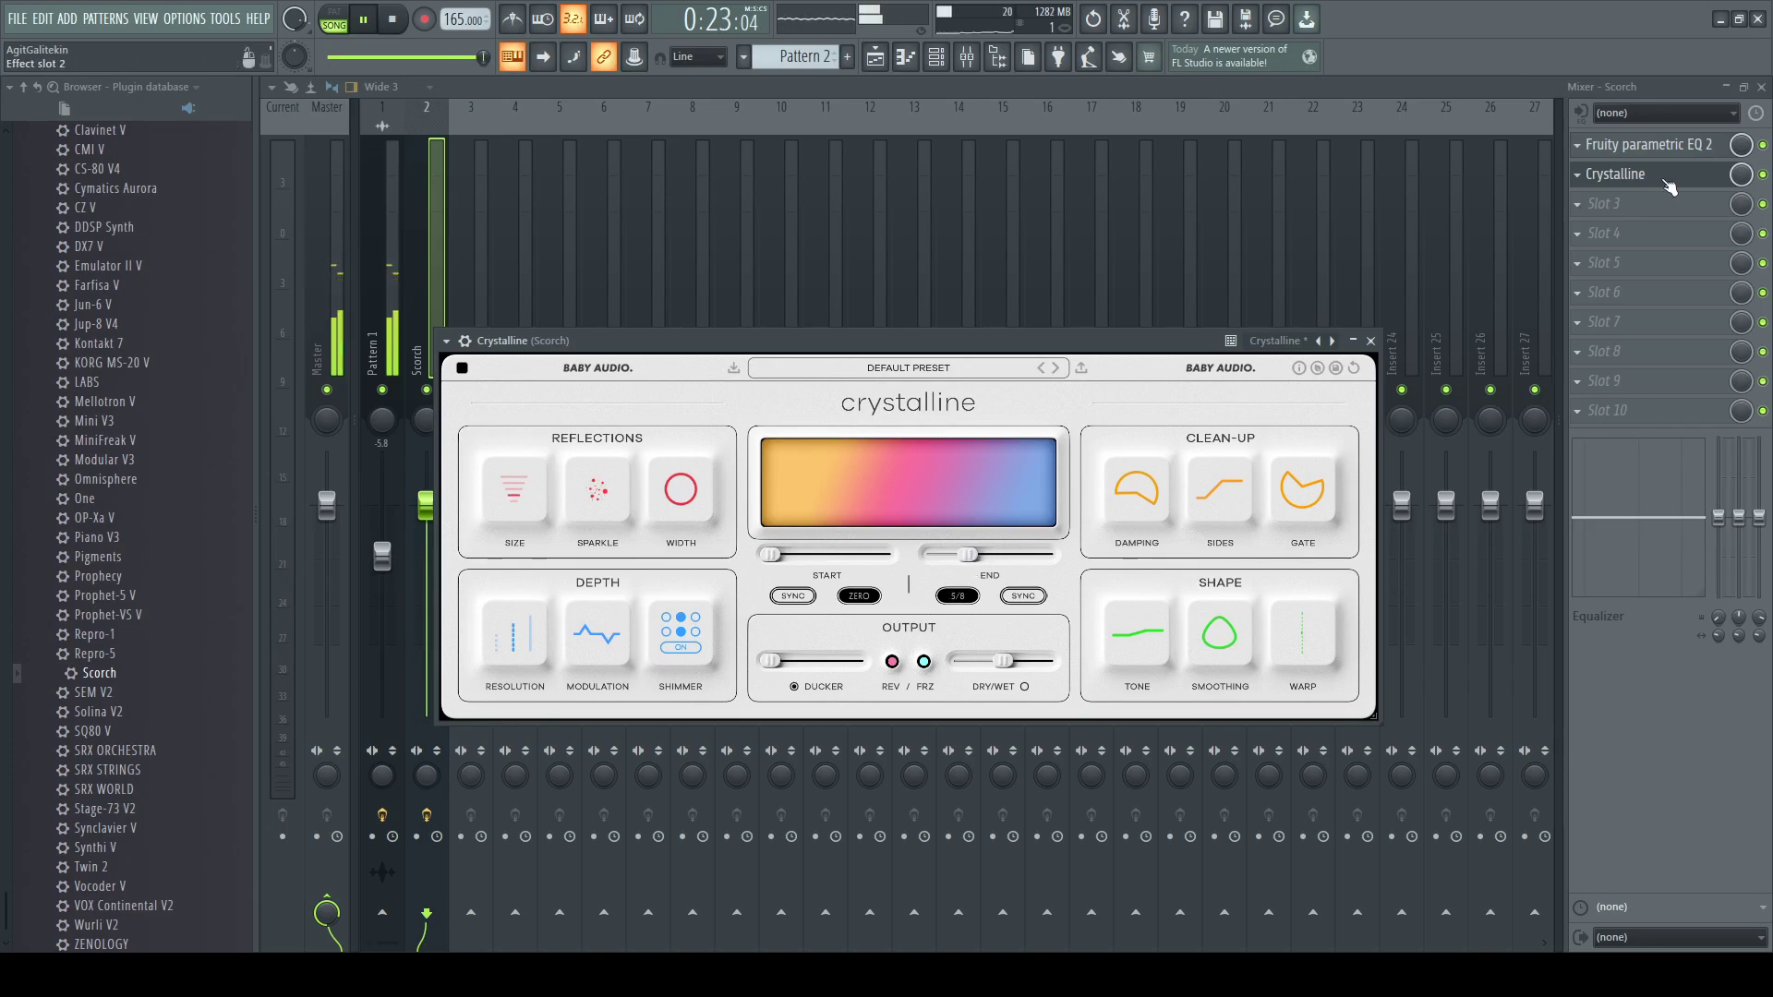
pyautogui.moveTo(1741, 172); pyautogui.dragTo(1742, 179)
# - Reopen the Scorch instrument, audition it over the playing loop and stop playback
pyautogui.click(935, 56)
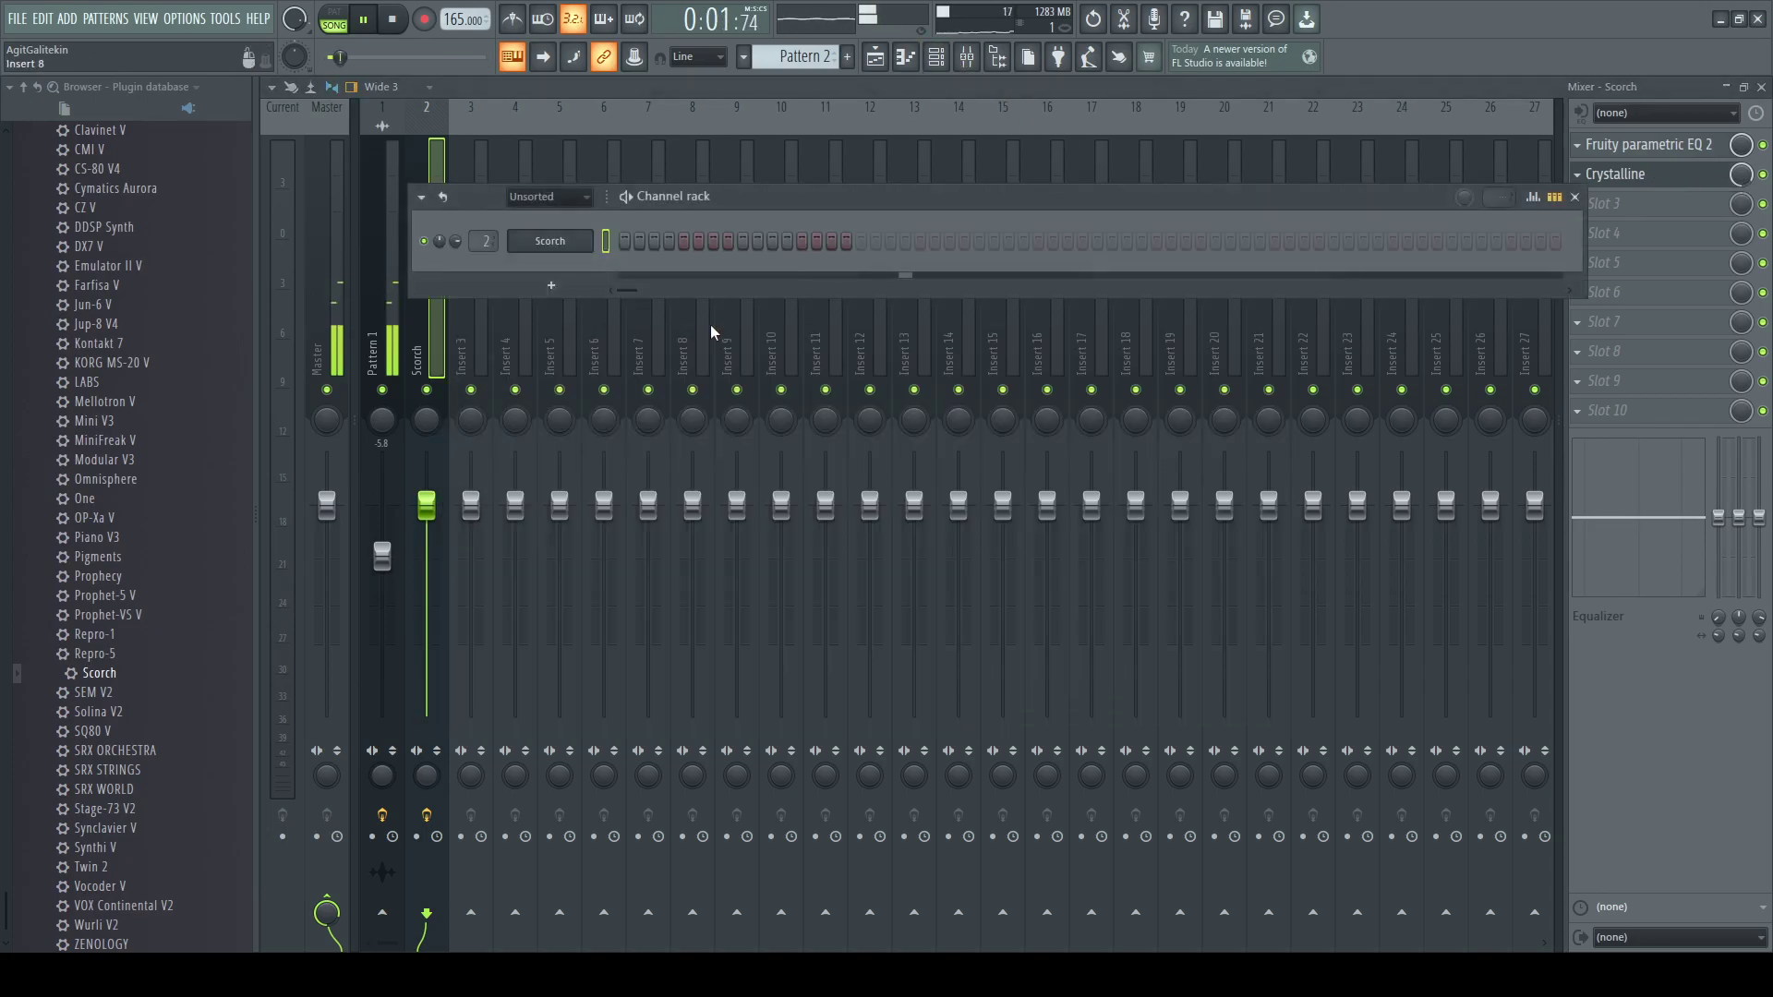
pyautogui.click(580, 242)
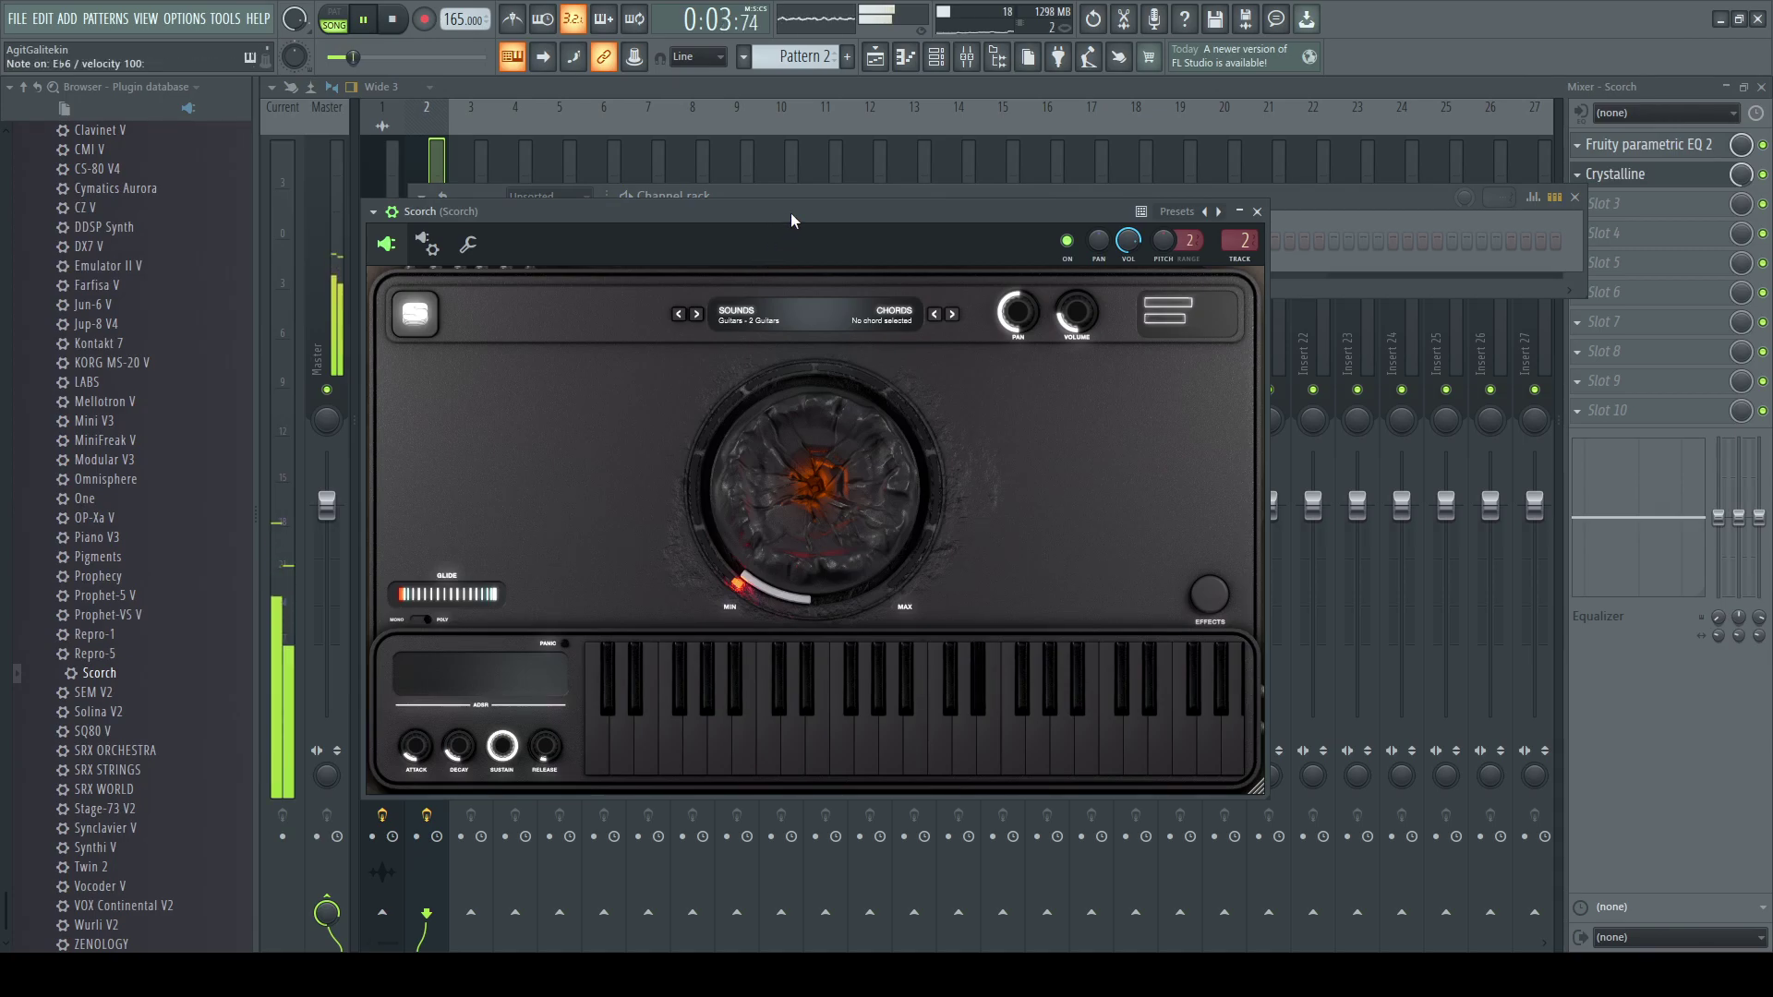
pyautogui.press('space')
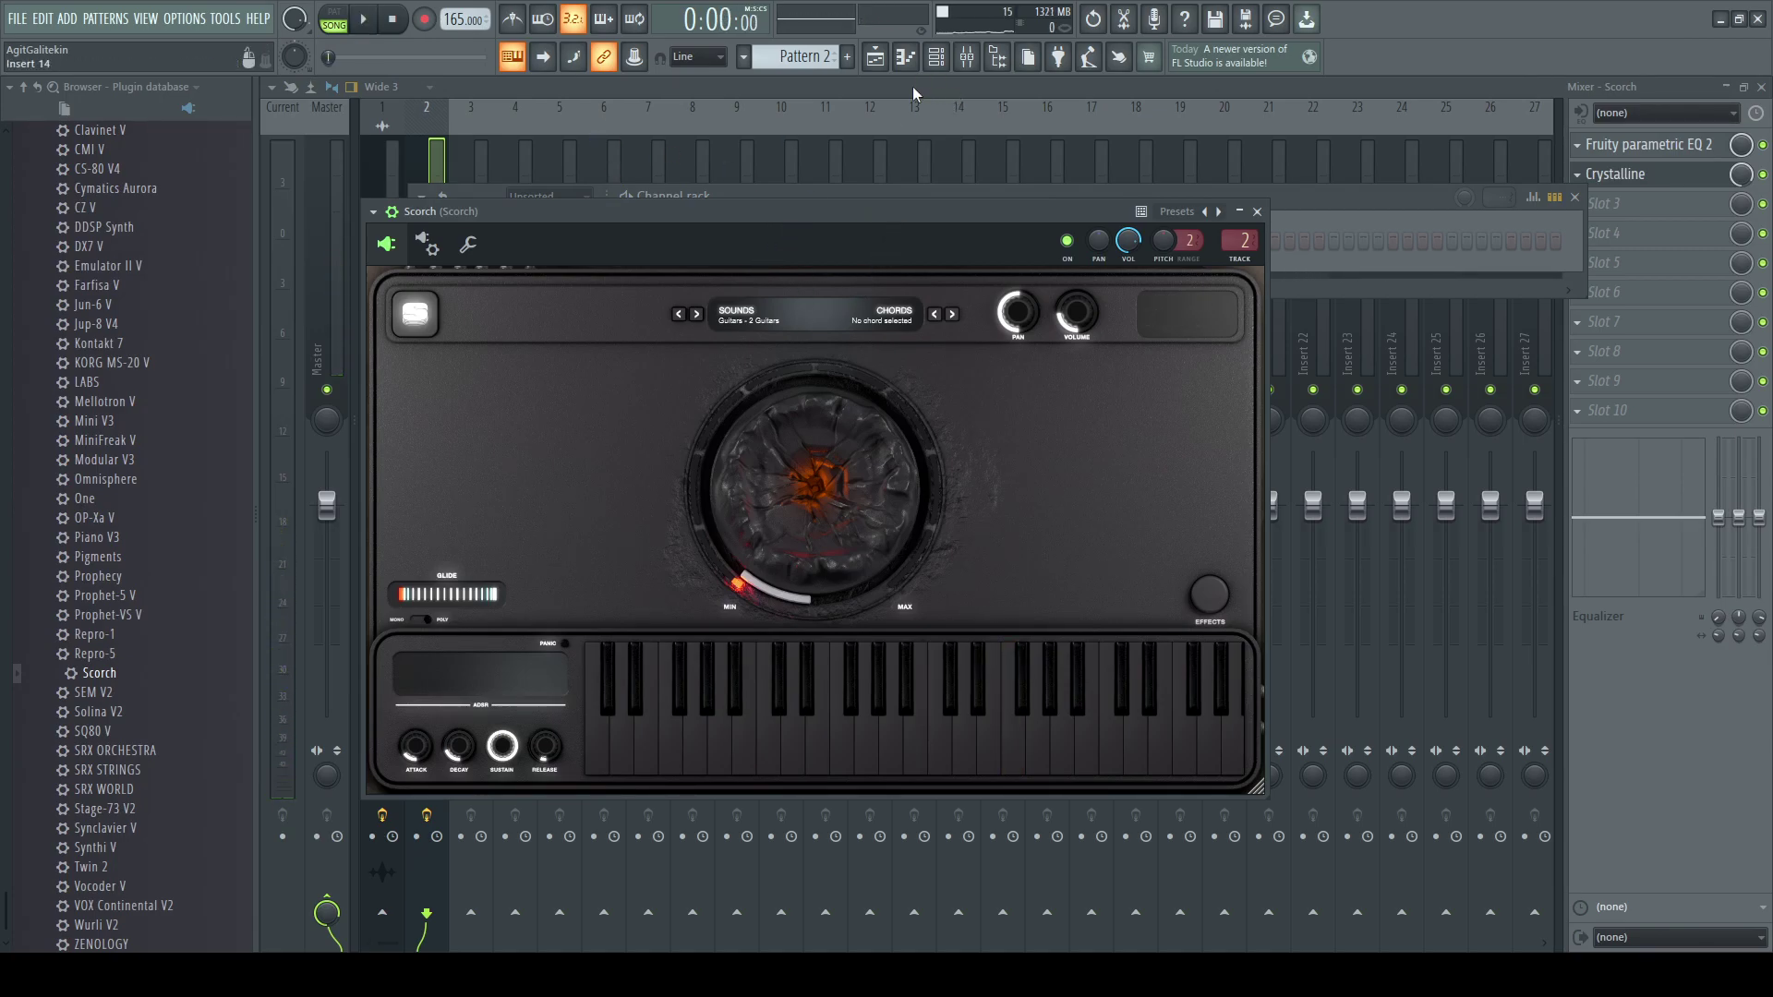
# - Check the Pattern 1 audio clip's channel settings and its mixer effects, and show all channels in the channel rack
pyautogui.click(875, 59)
pyautogui.doubleClick(632, 159)
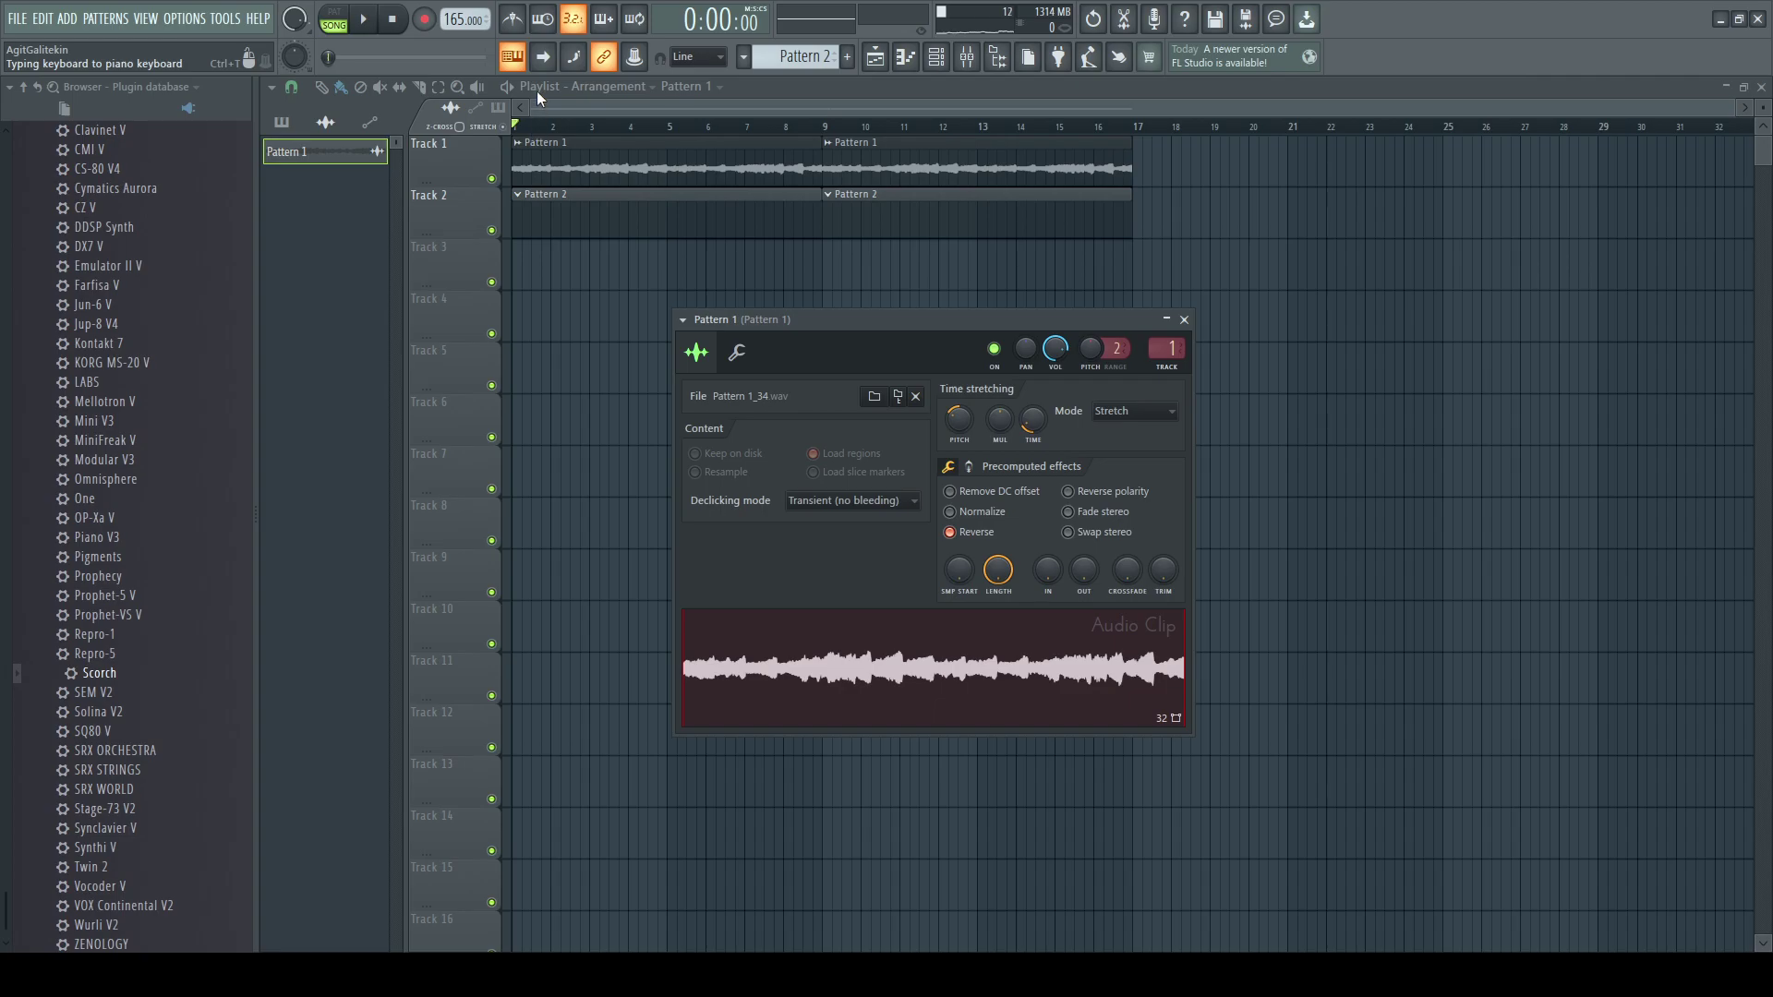
pyautogui.press('Escape')
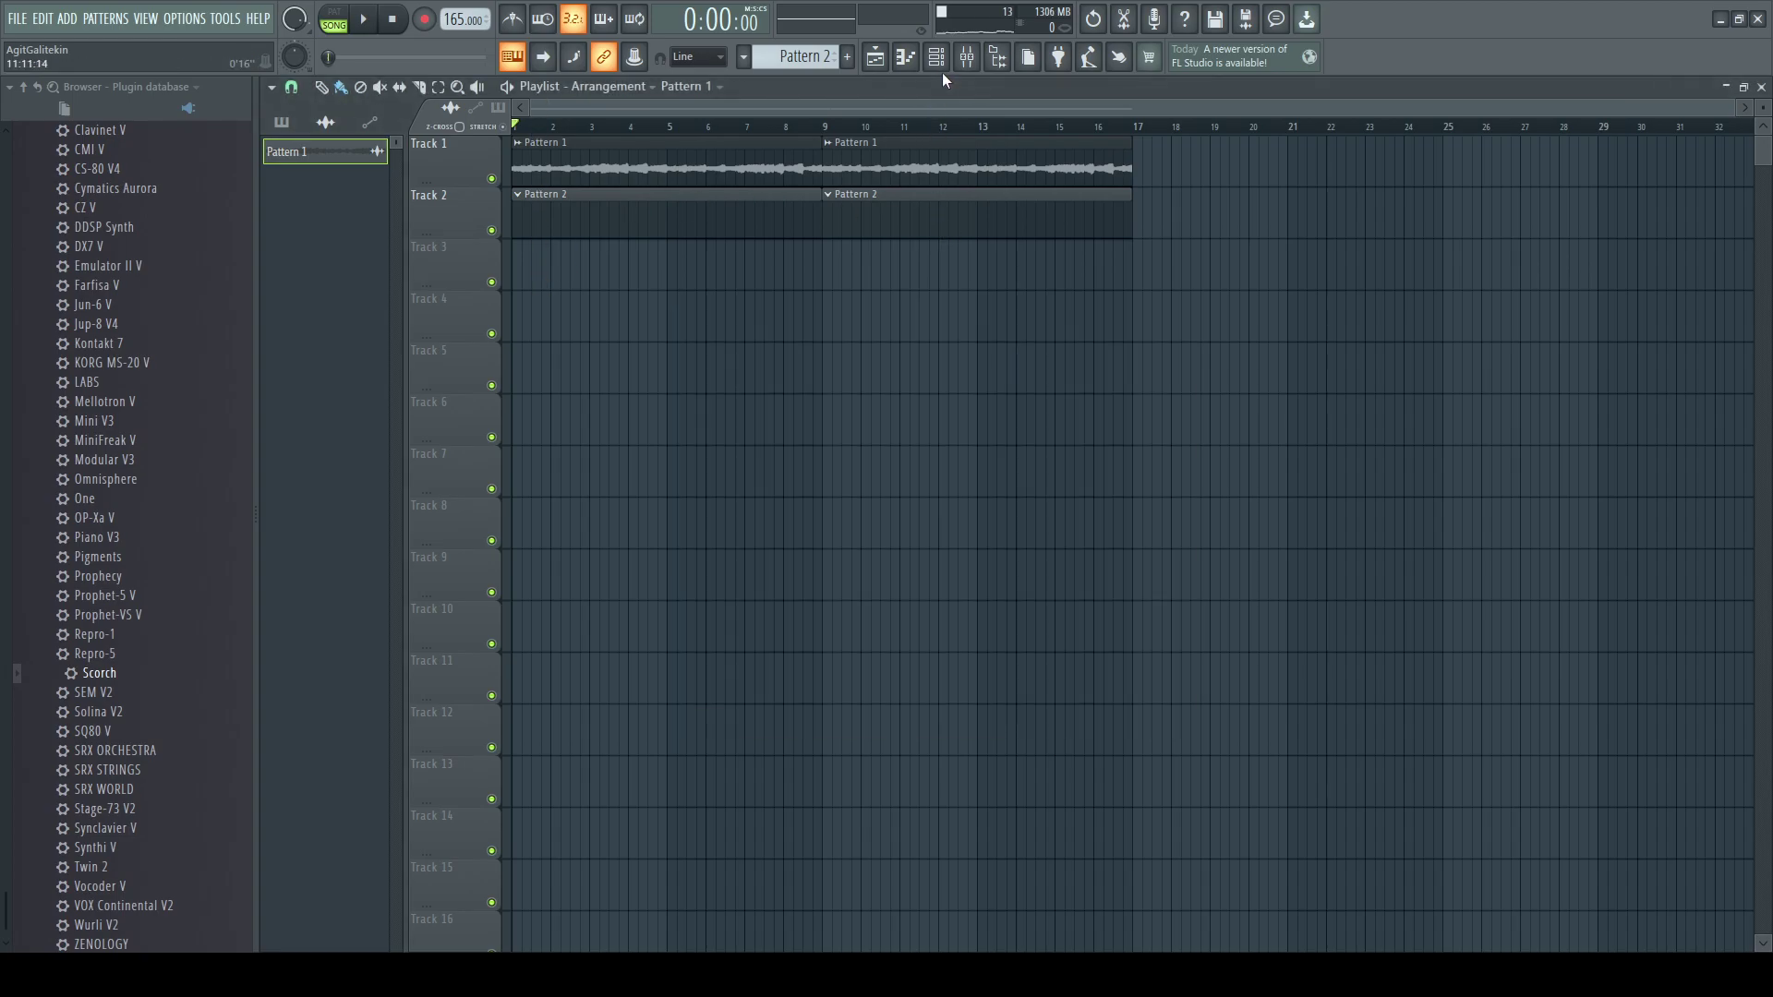
pyautogui.click(940, 63)
pyautogui.click(969, 63)
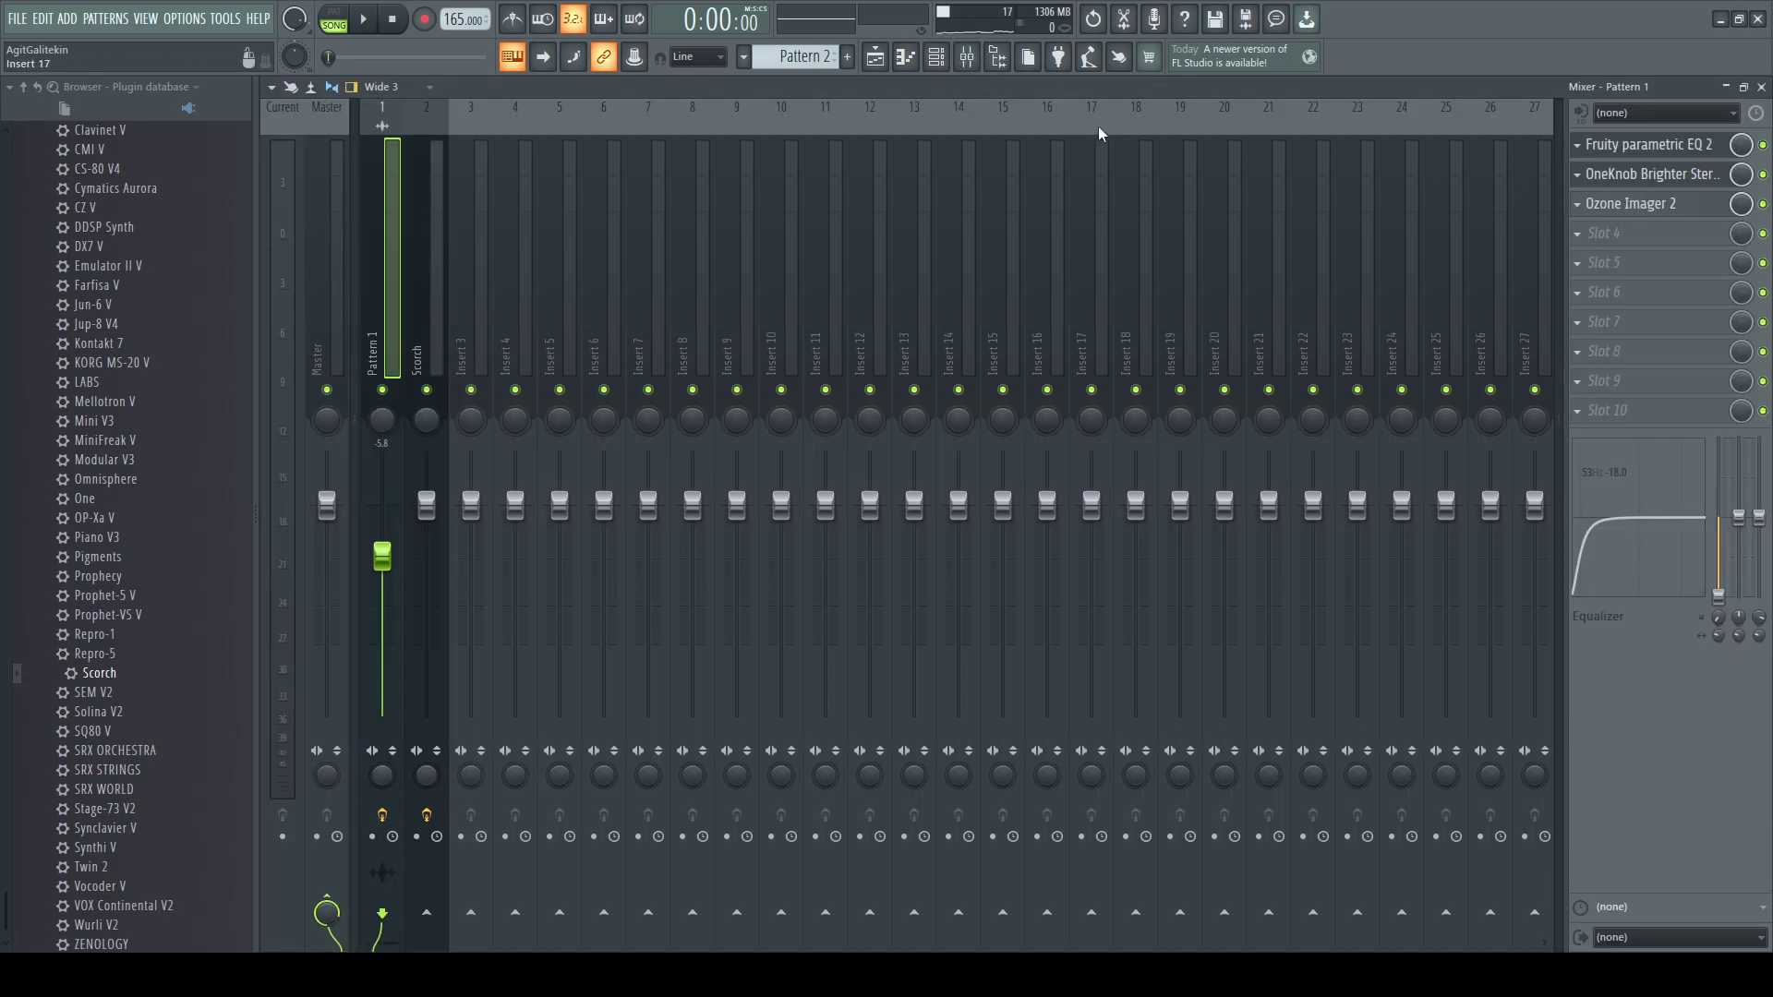
pyautogui.click(935, 56)
pyautogui.click(580, 241)
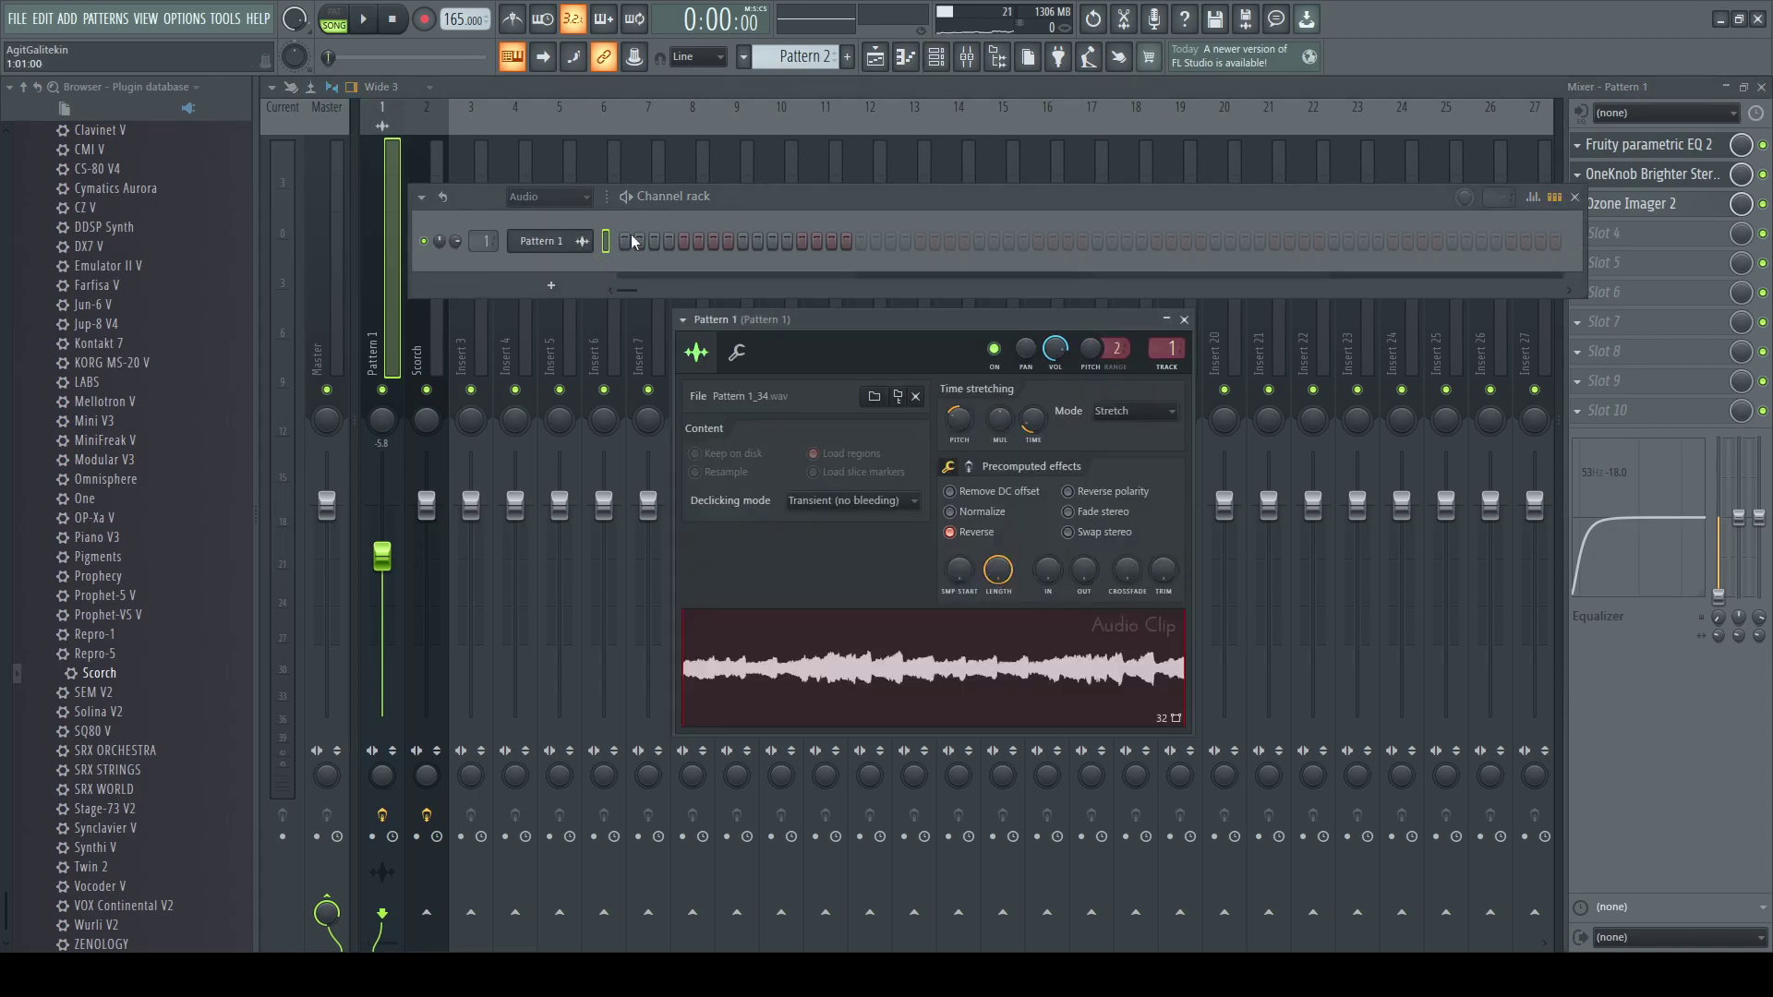
pyautogui.click(736, 352)
pyautogui.click(696, 352)
pyautogui.click(1183, 319)
pyautogui.scroll(1, 550, 199)
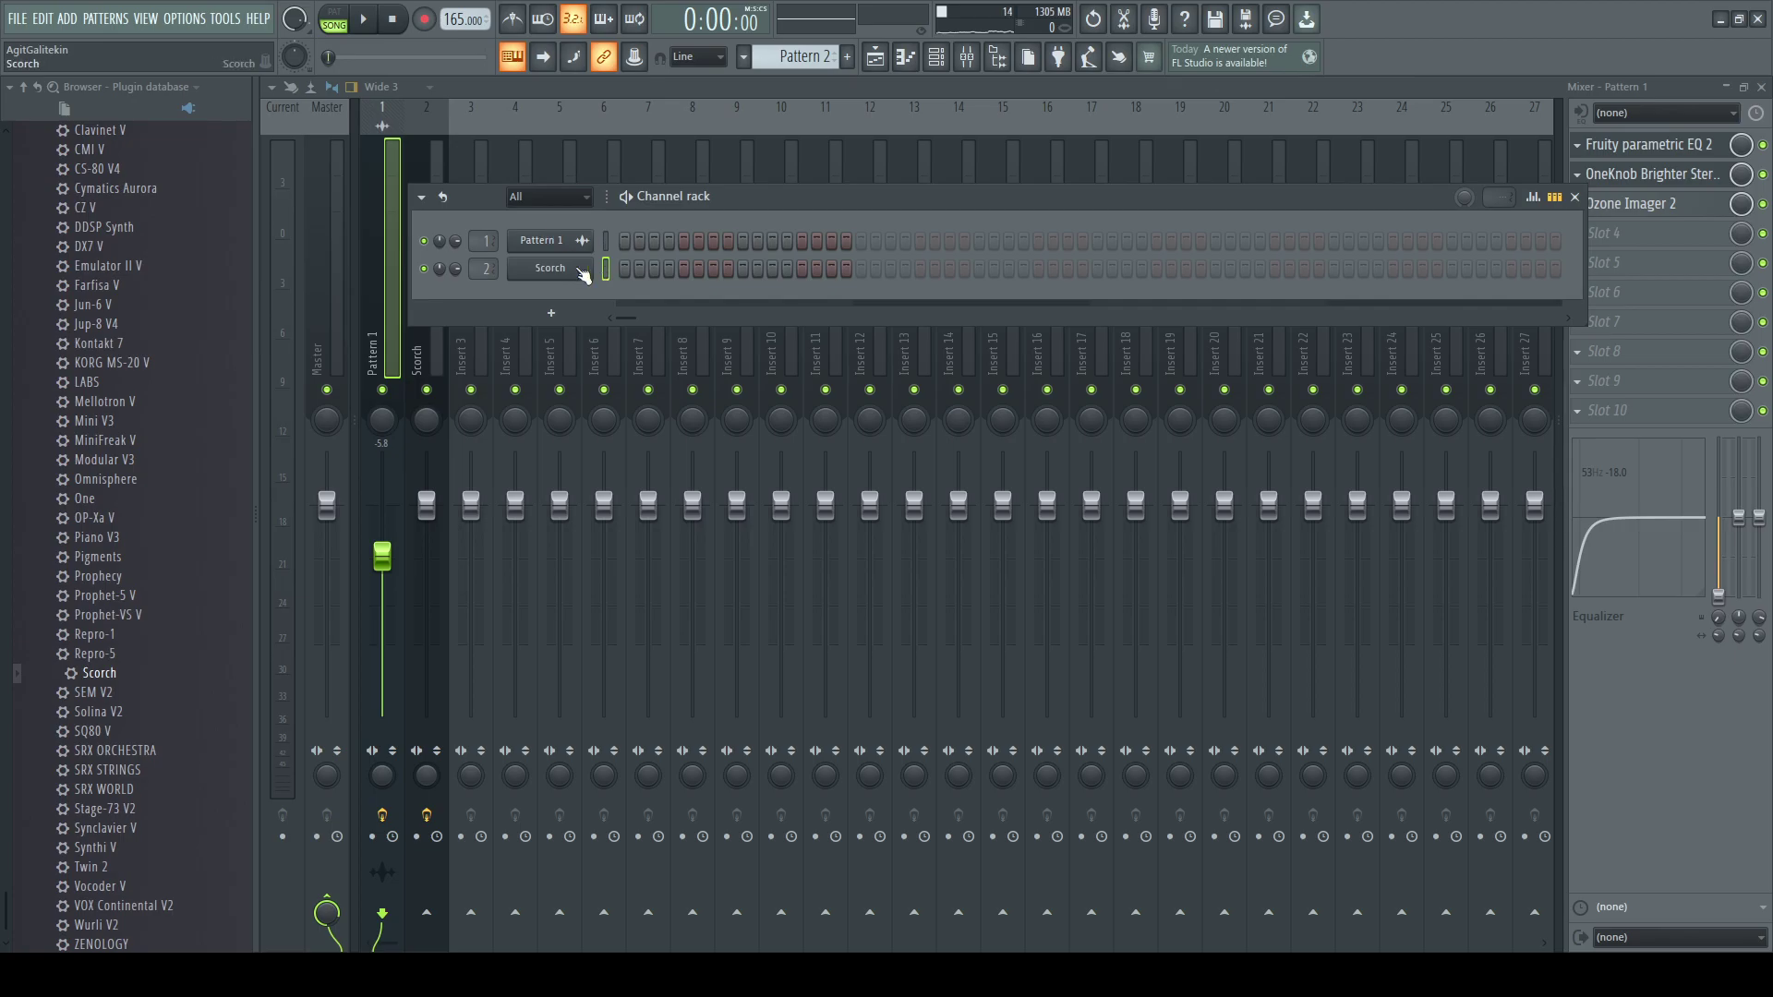
# - Set Scorch's center dial to about 0.8, auditioning notes at different dial levels with and without the loop
pyautogui.click(550, 268)
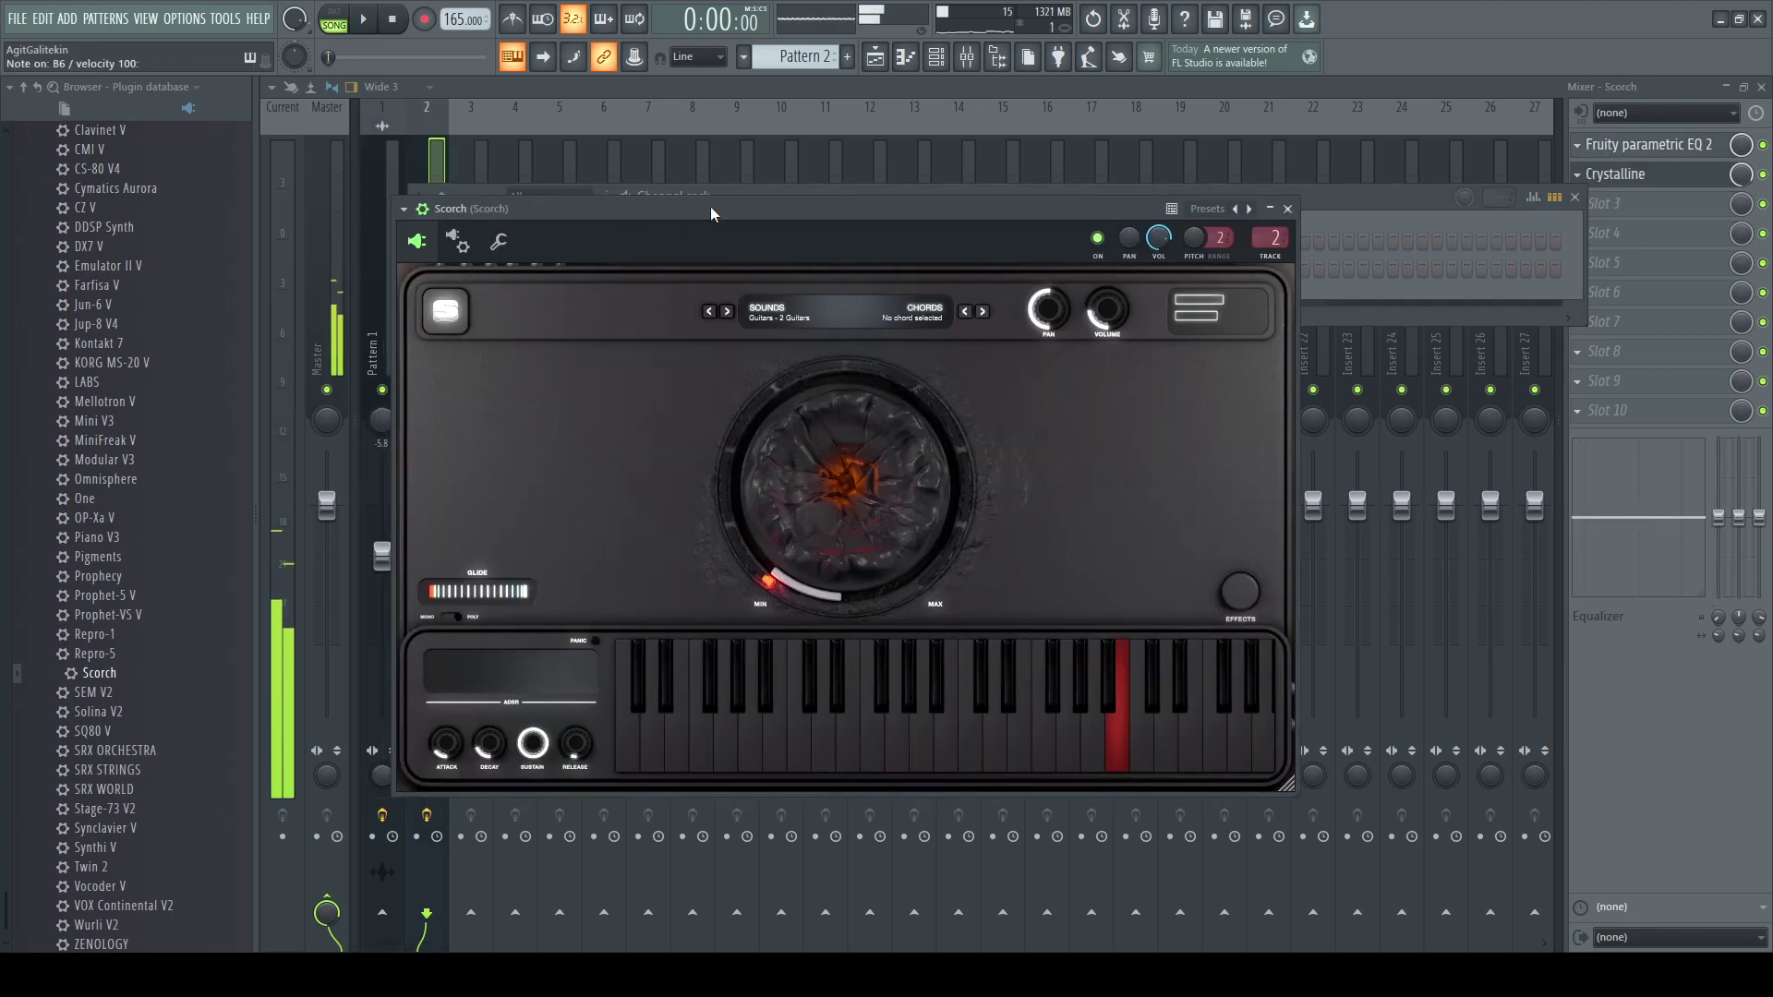
pyautogui.press('m')
pyautogui.press('space')
pyautogui.press('m')
pyautogui.moveTo(834, 464); pyautogui.dragTo(822, 409)
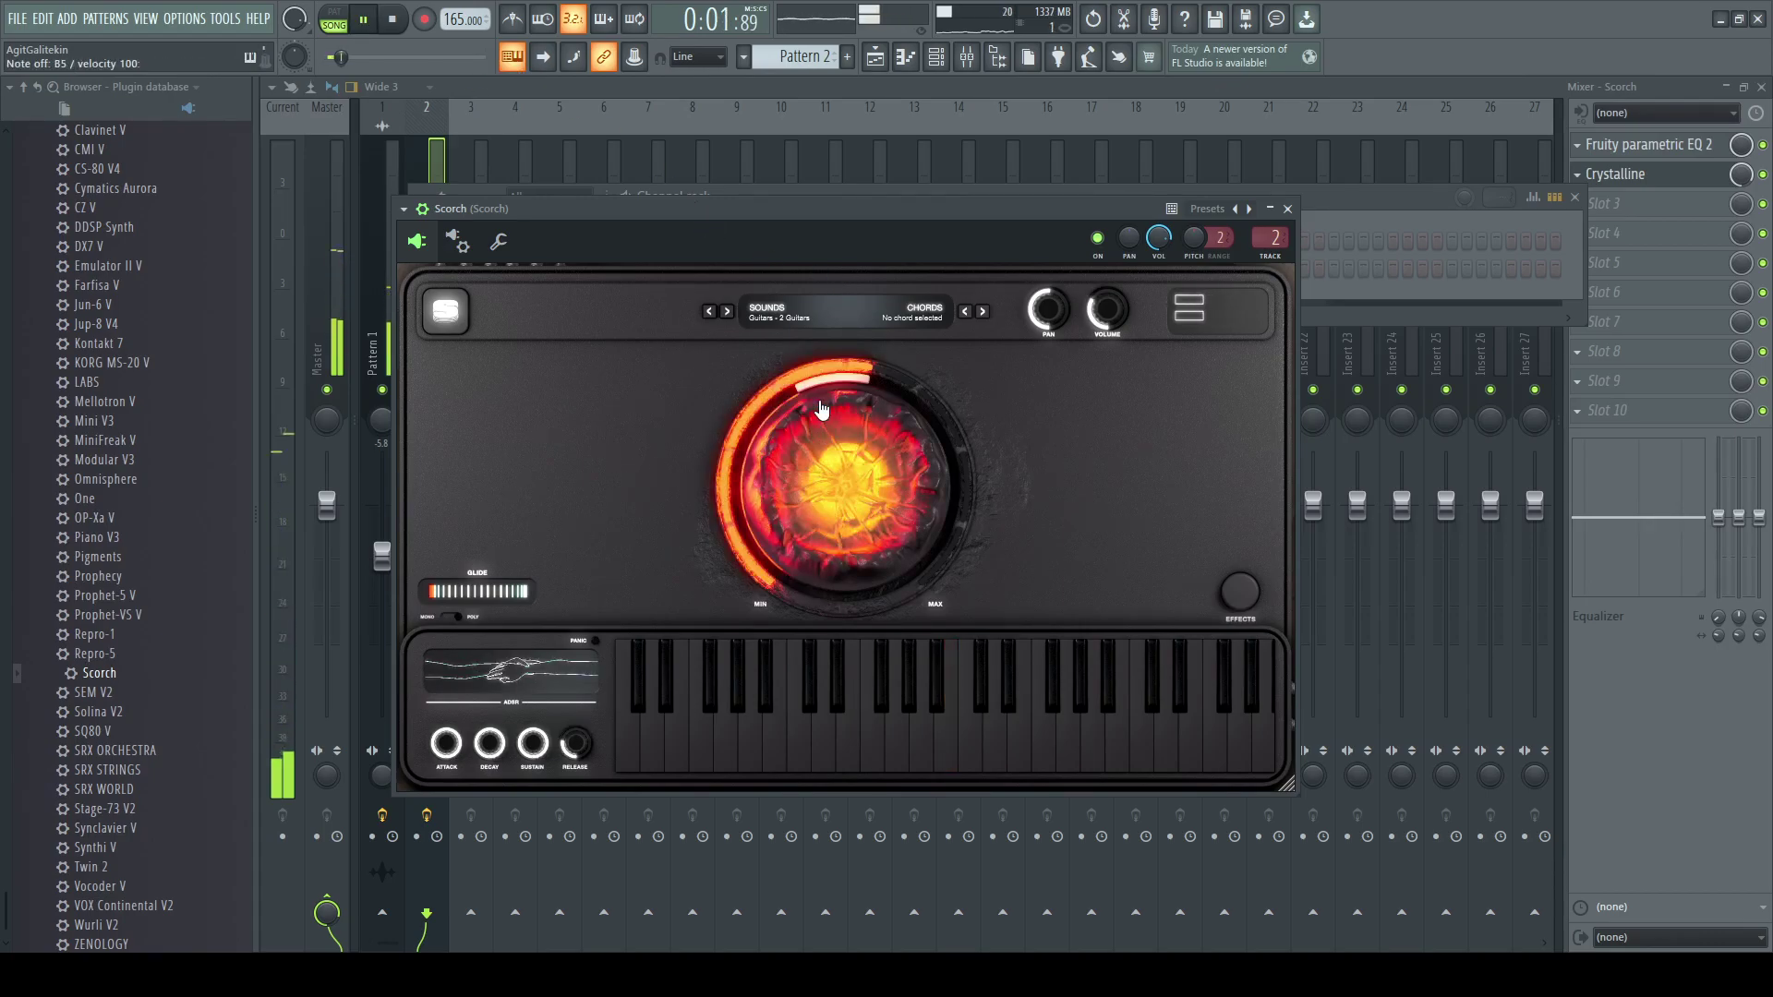
pyautogui.press('space')
pyautogui.press('m')
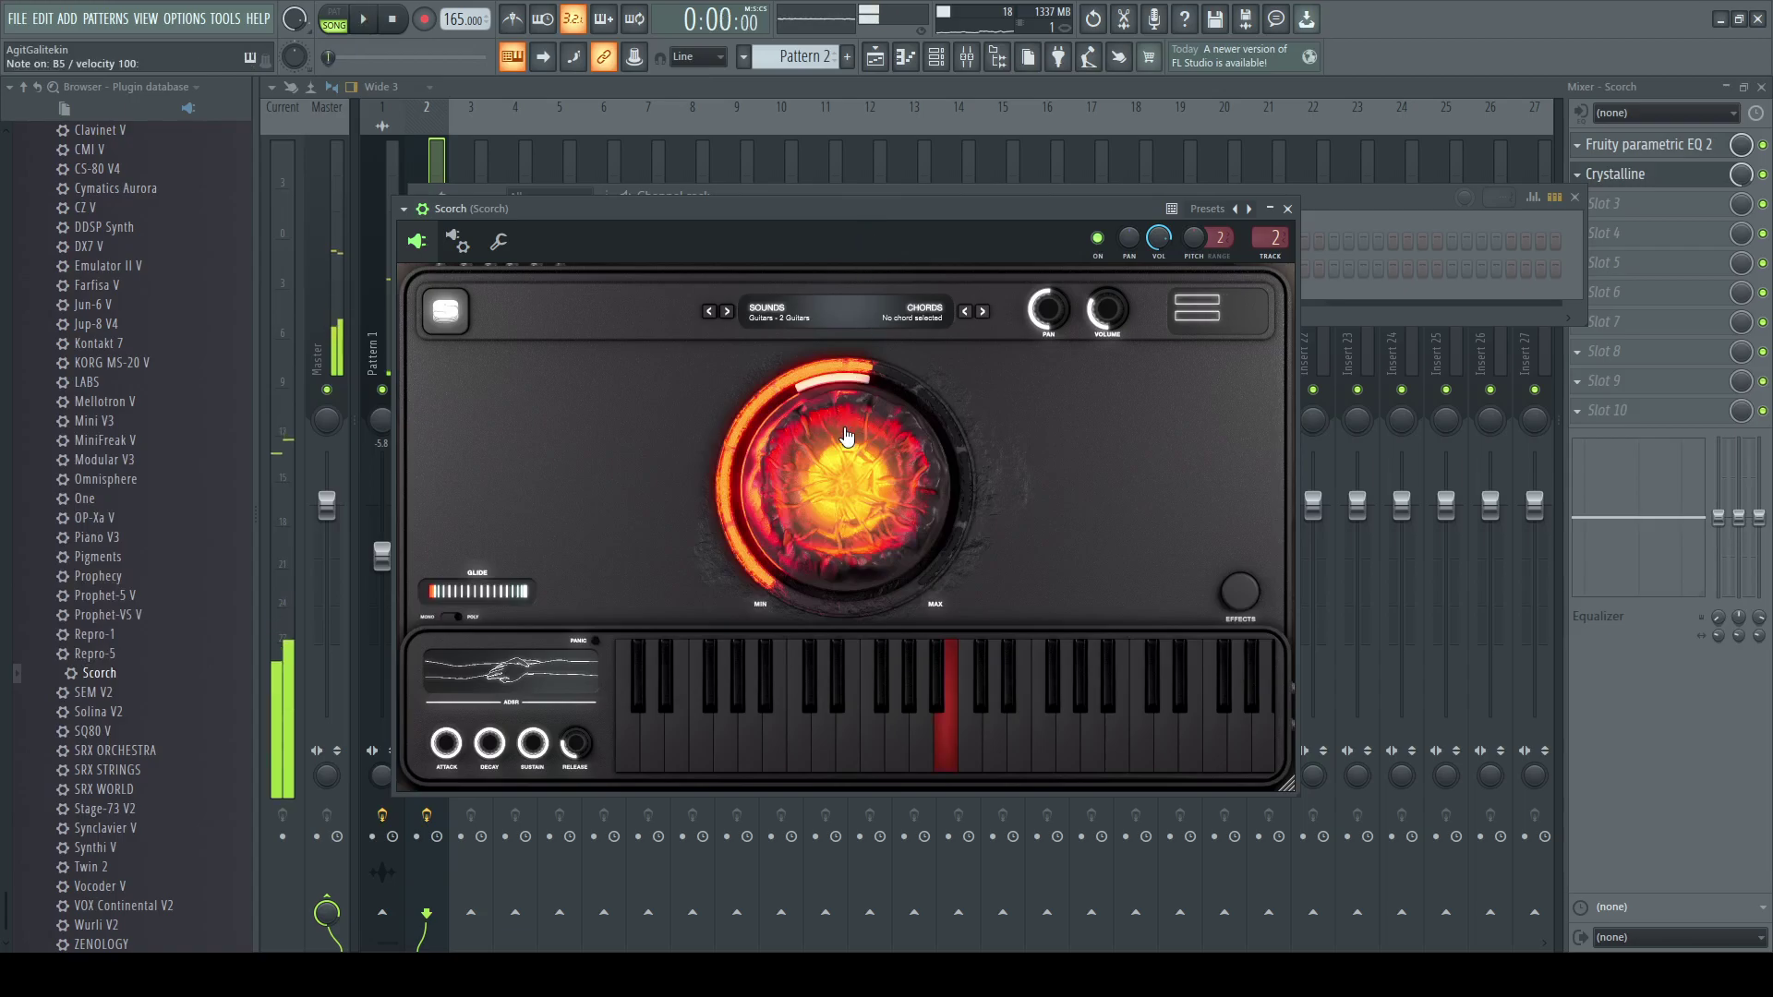
pyautogui.moveTo(846, 435); pyautogui.dragTo(837, 446)
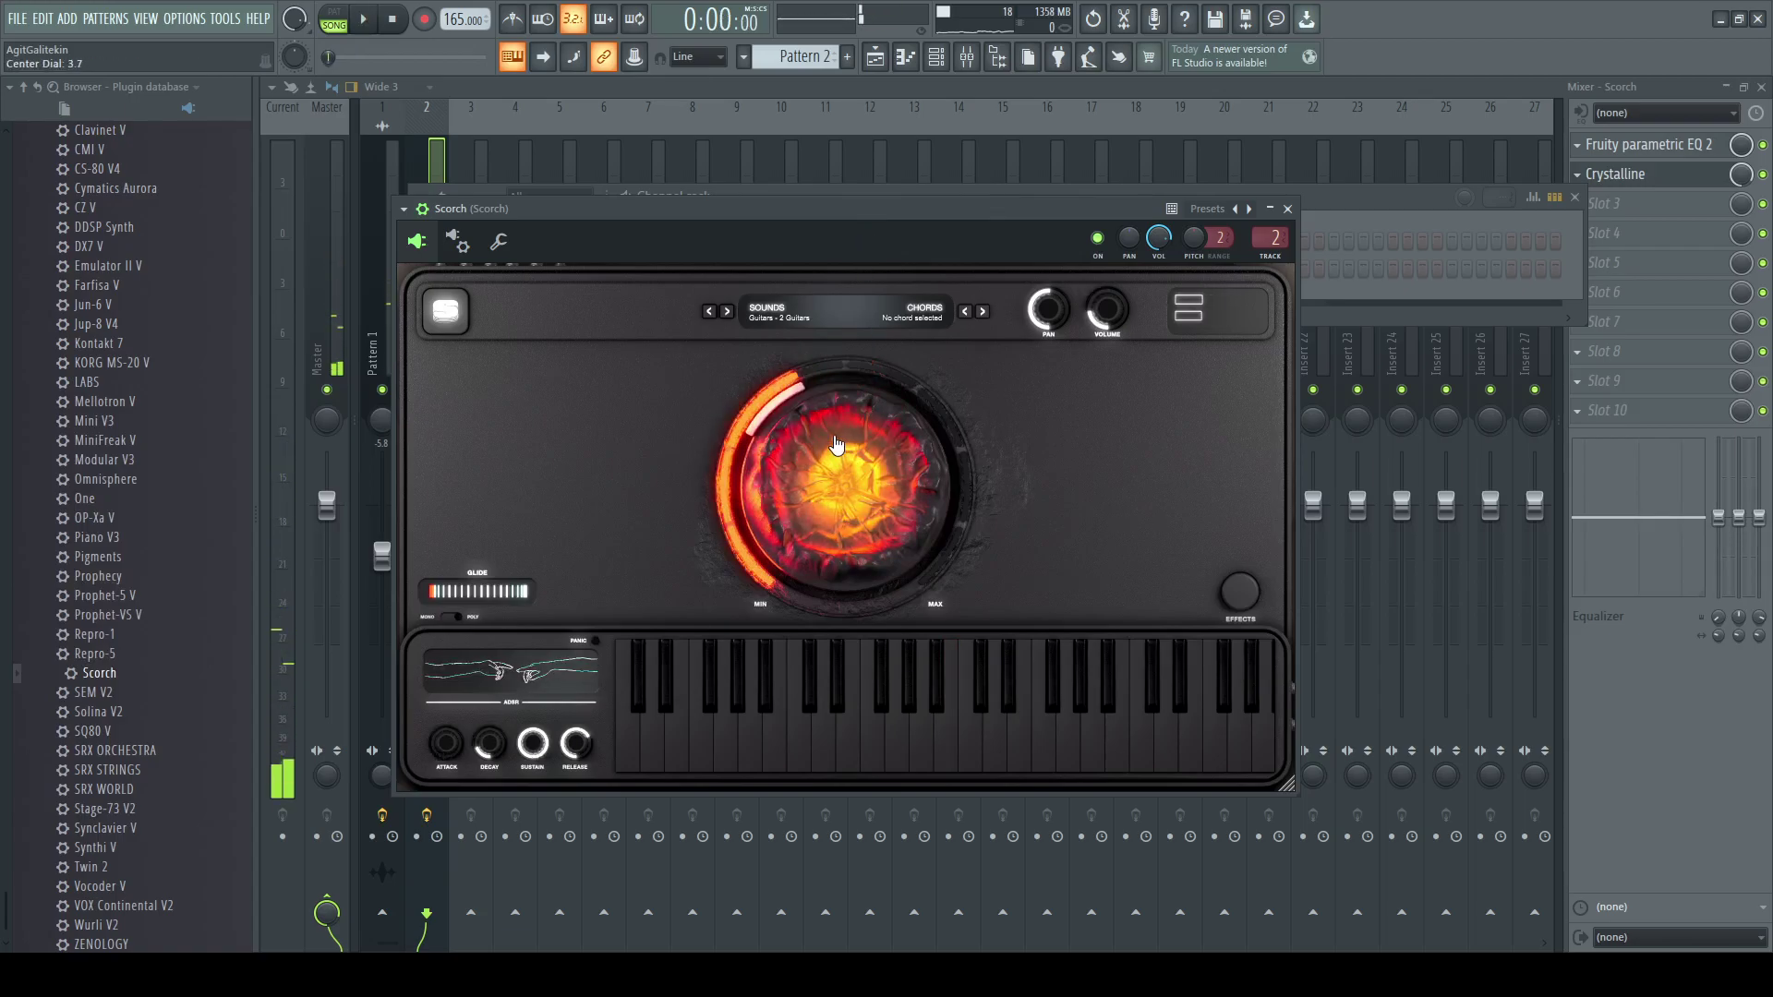
pyautogui.moveTo(836, 446); pyautogui.dragTo(845, 340)
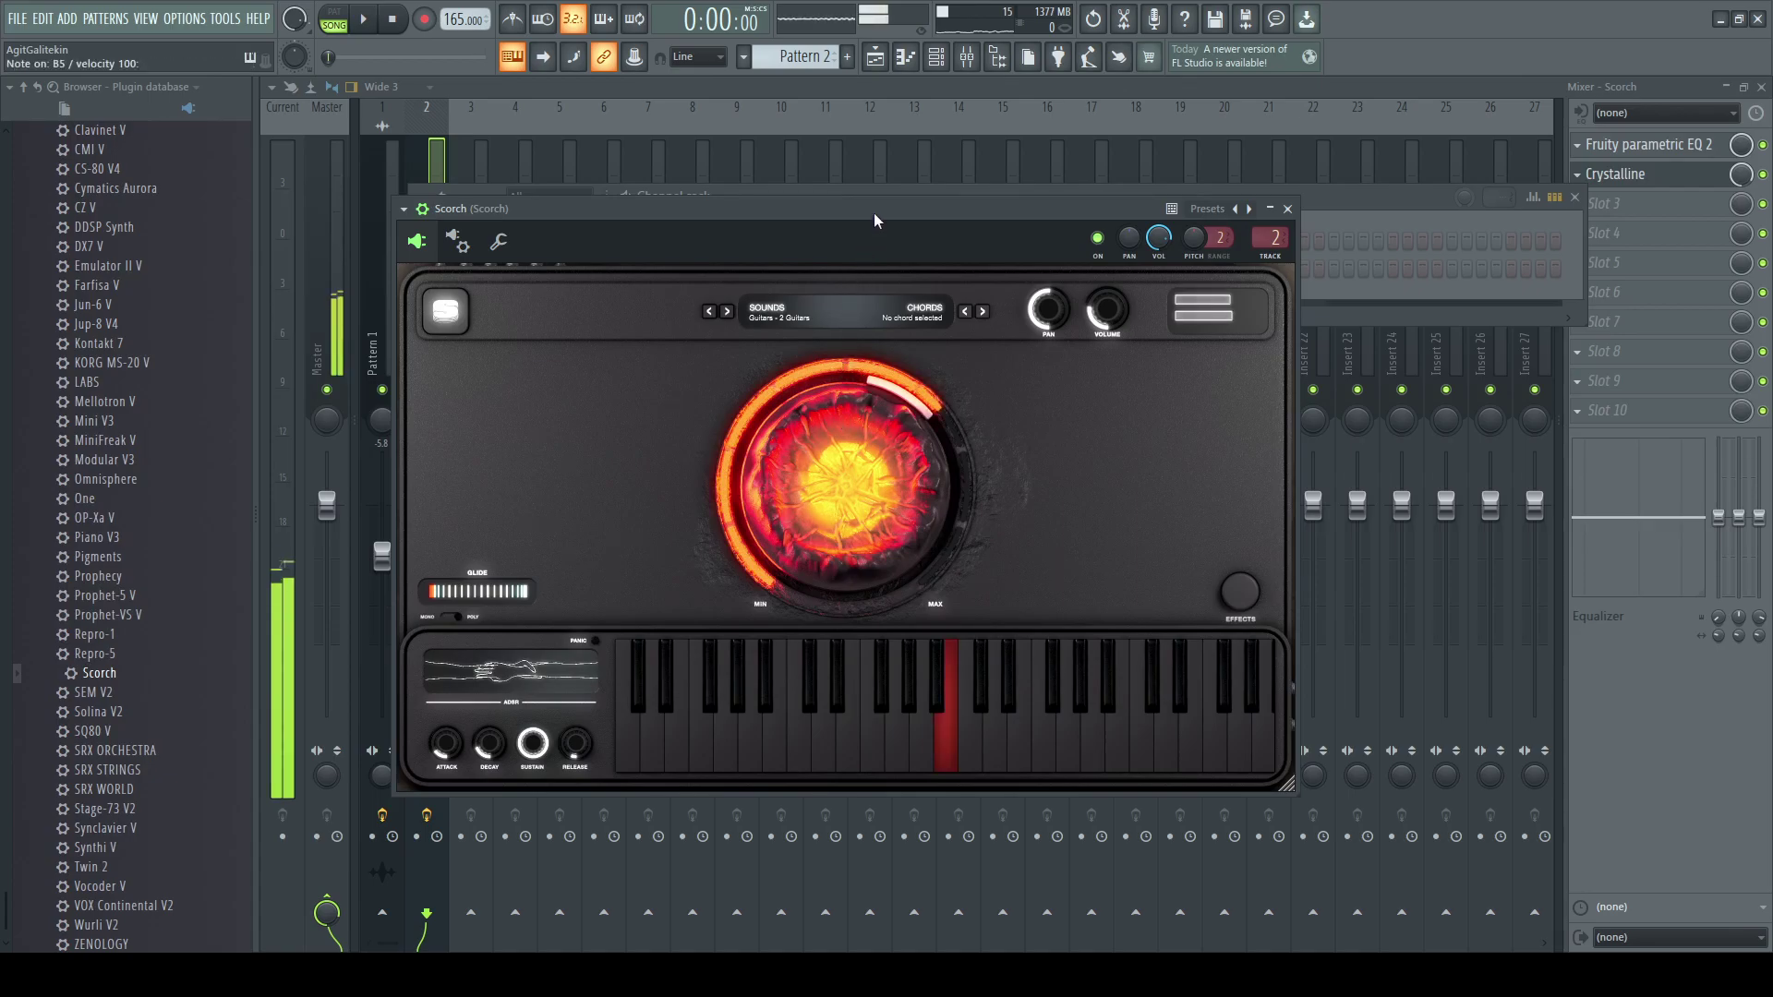
pyautogui.moveTo(869, 448); pyautogui.dragTo(855, 478)
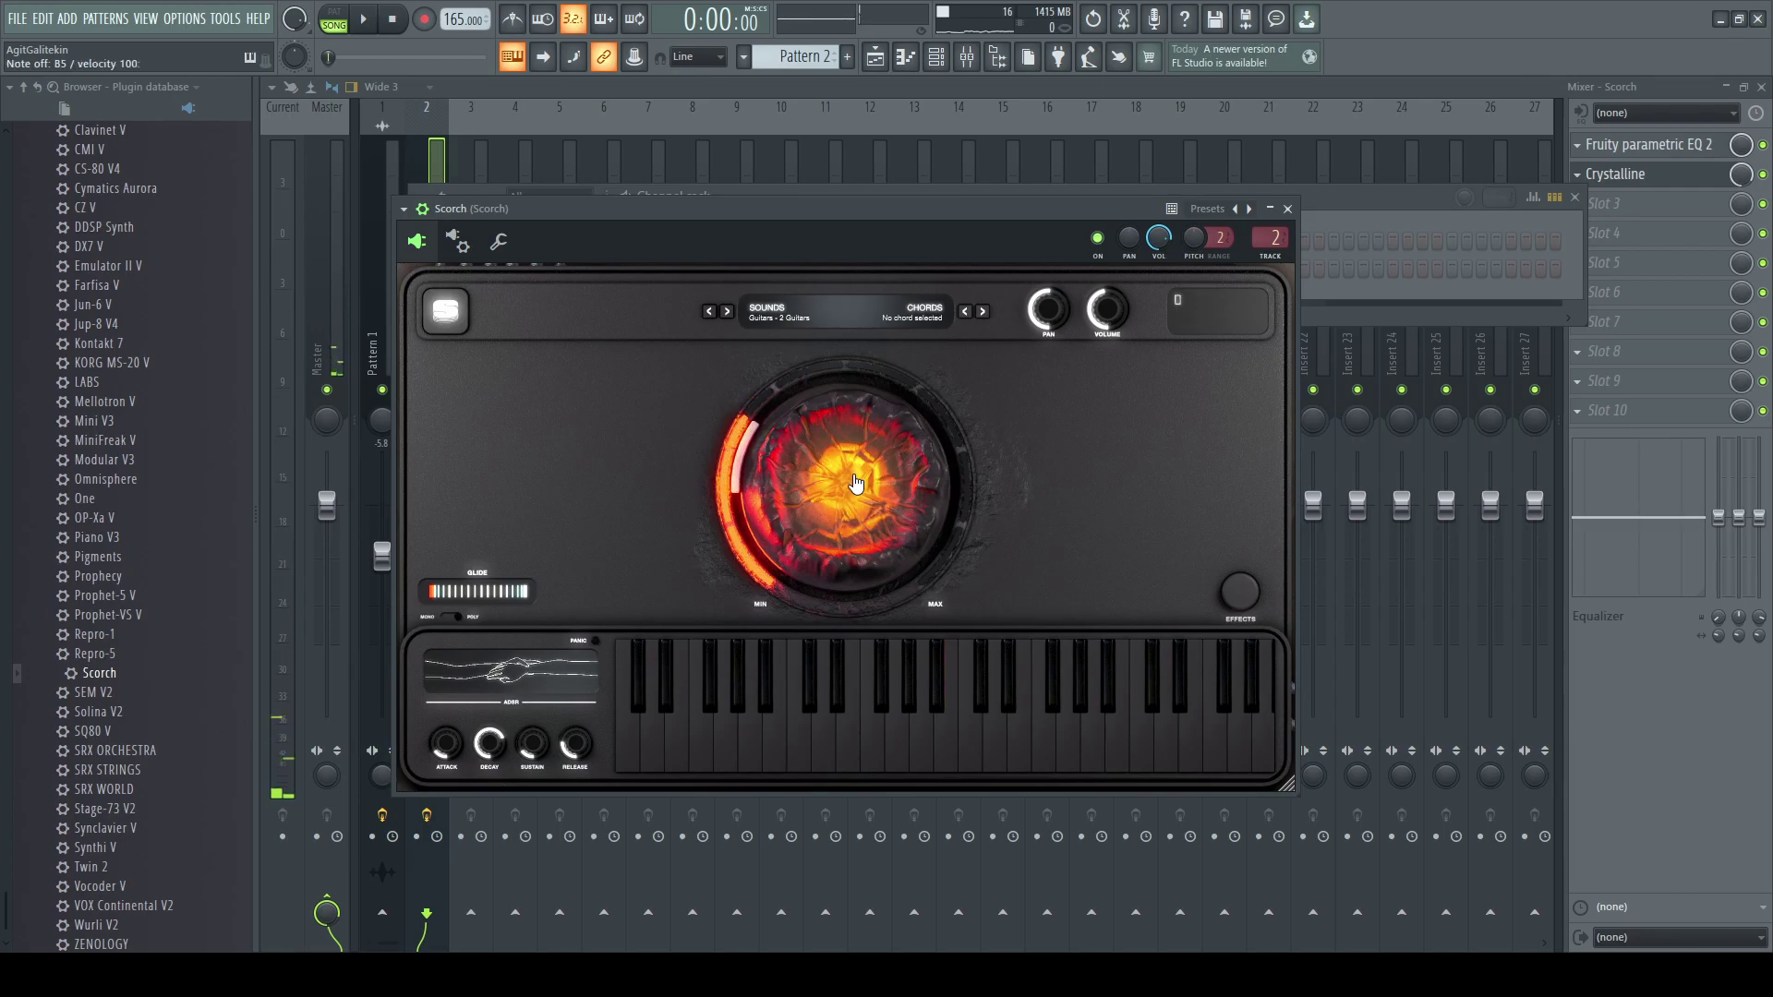
pyautogui.moveTo(855, 481); pyautogui.dragTo(819, 476)
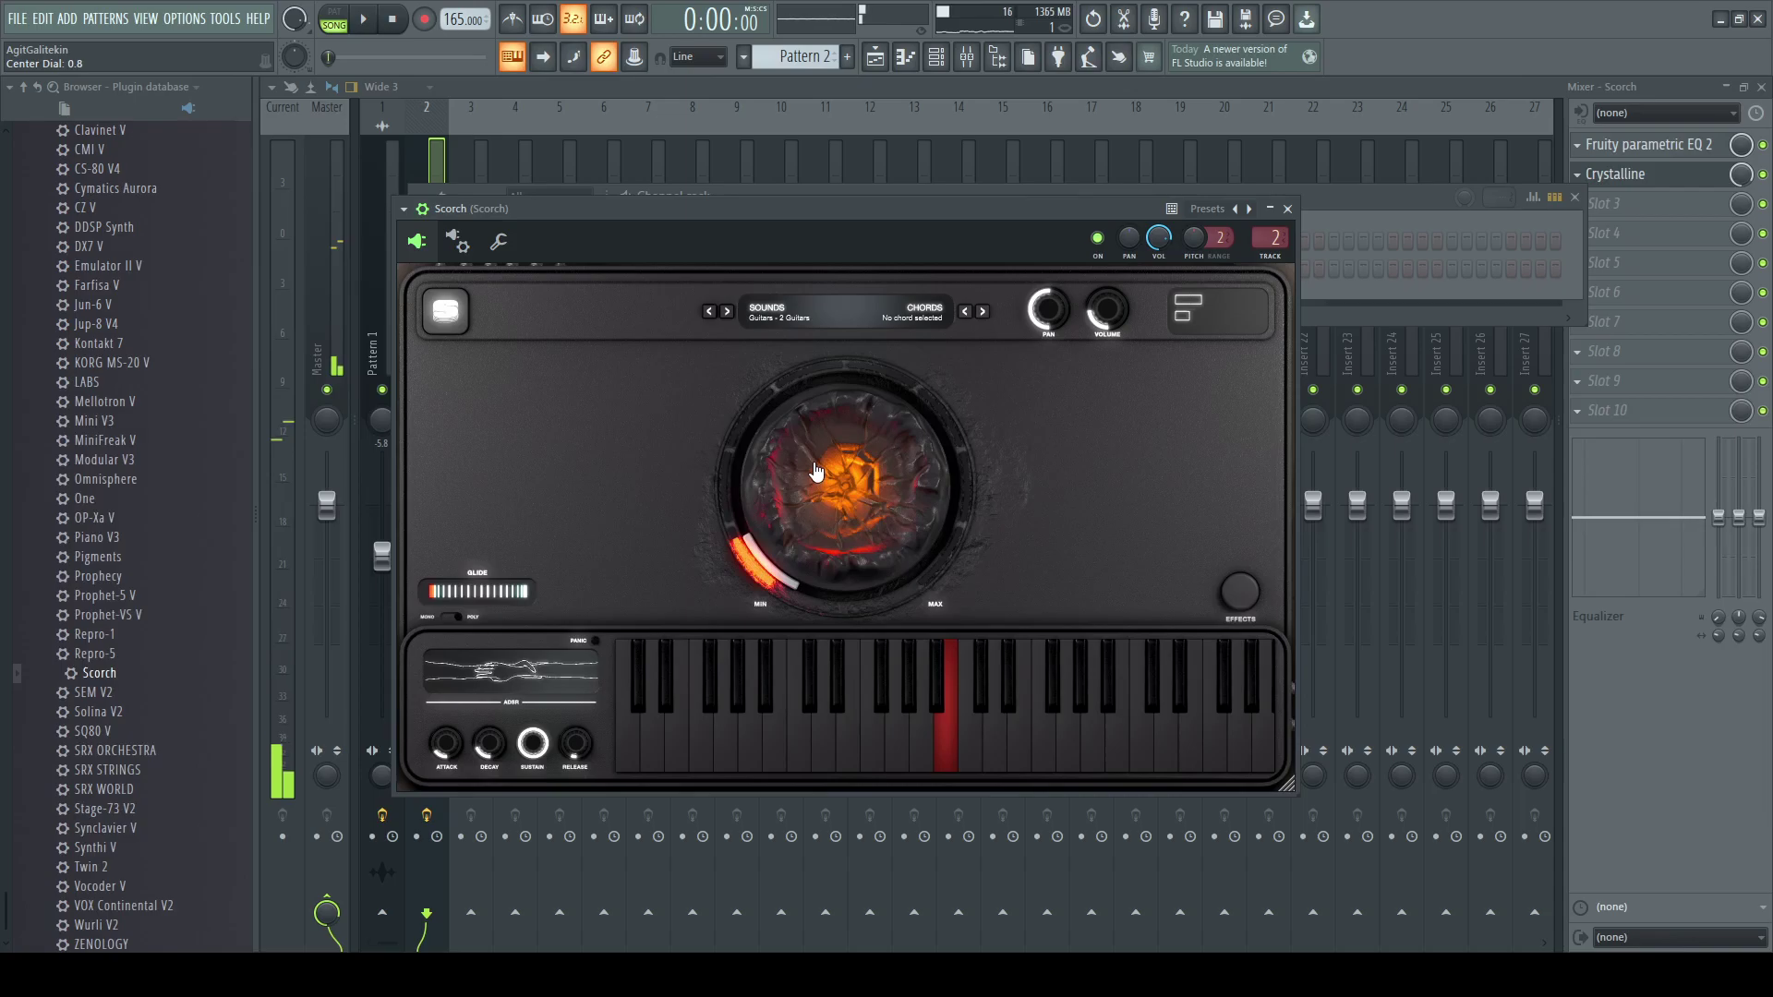
# - Try out melody notes on the Scorch guitar sound and start the song playback to play along
pyautogui.press('y')
pyautogui.press('w')
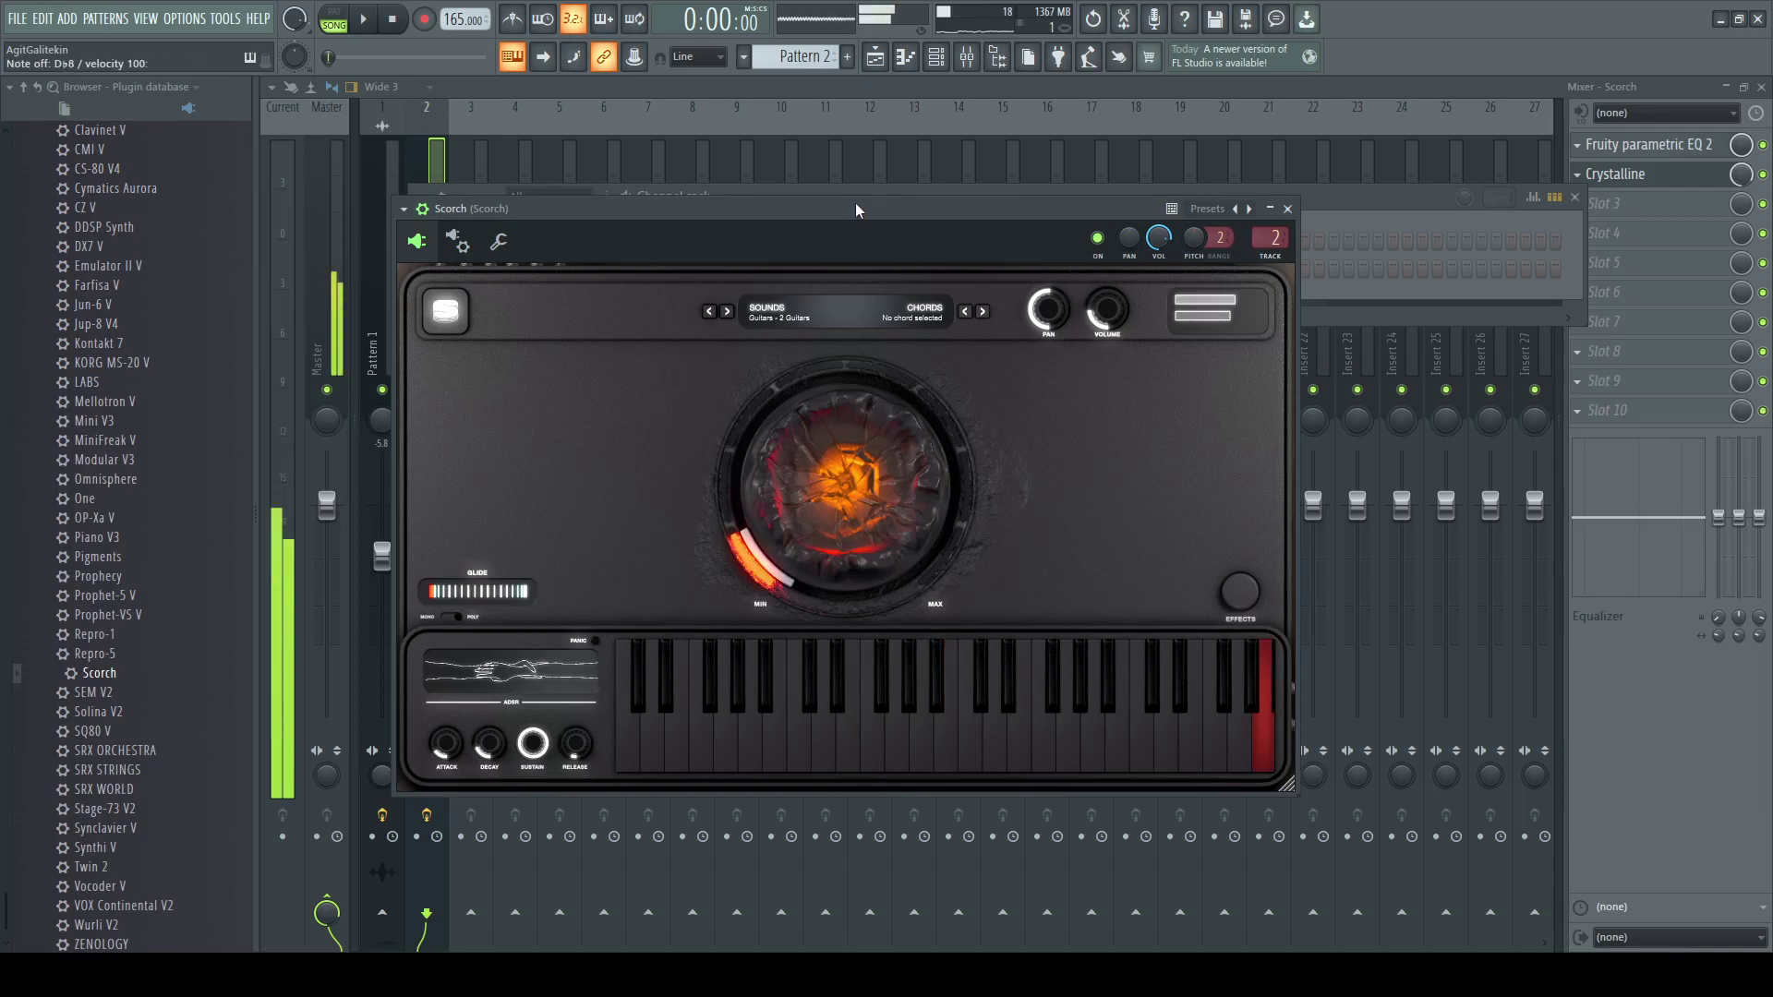
pyautogui.press('n')
pyautogui.press('m')
pyautogui.press('c')
pyautogui.press('w')
pyautogui.press('space')
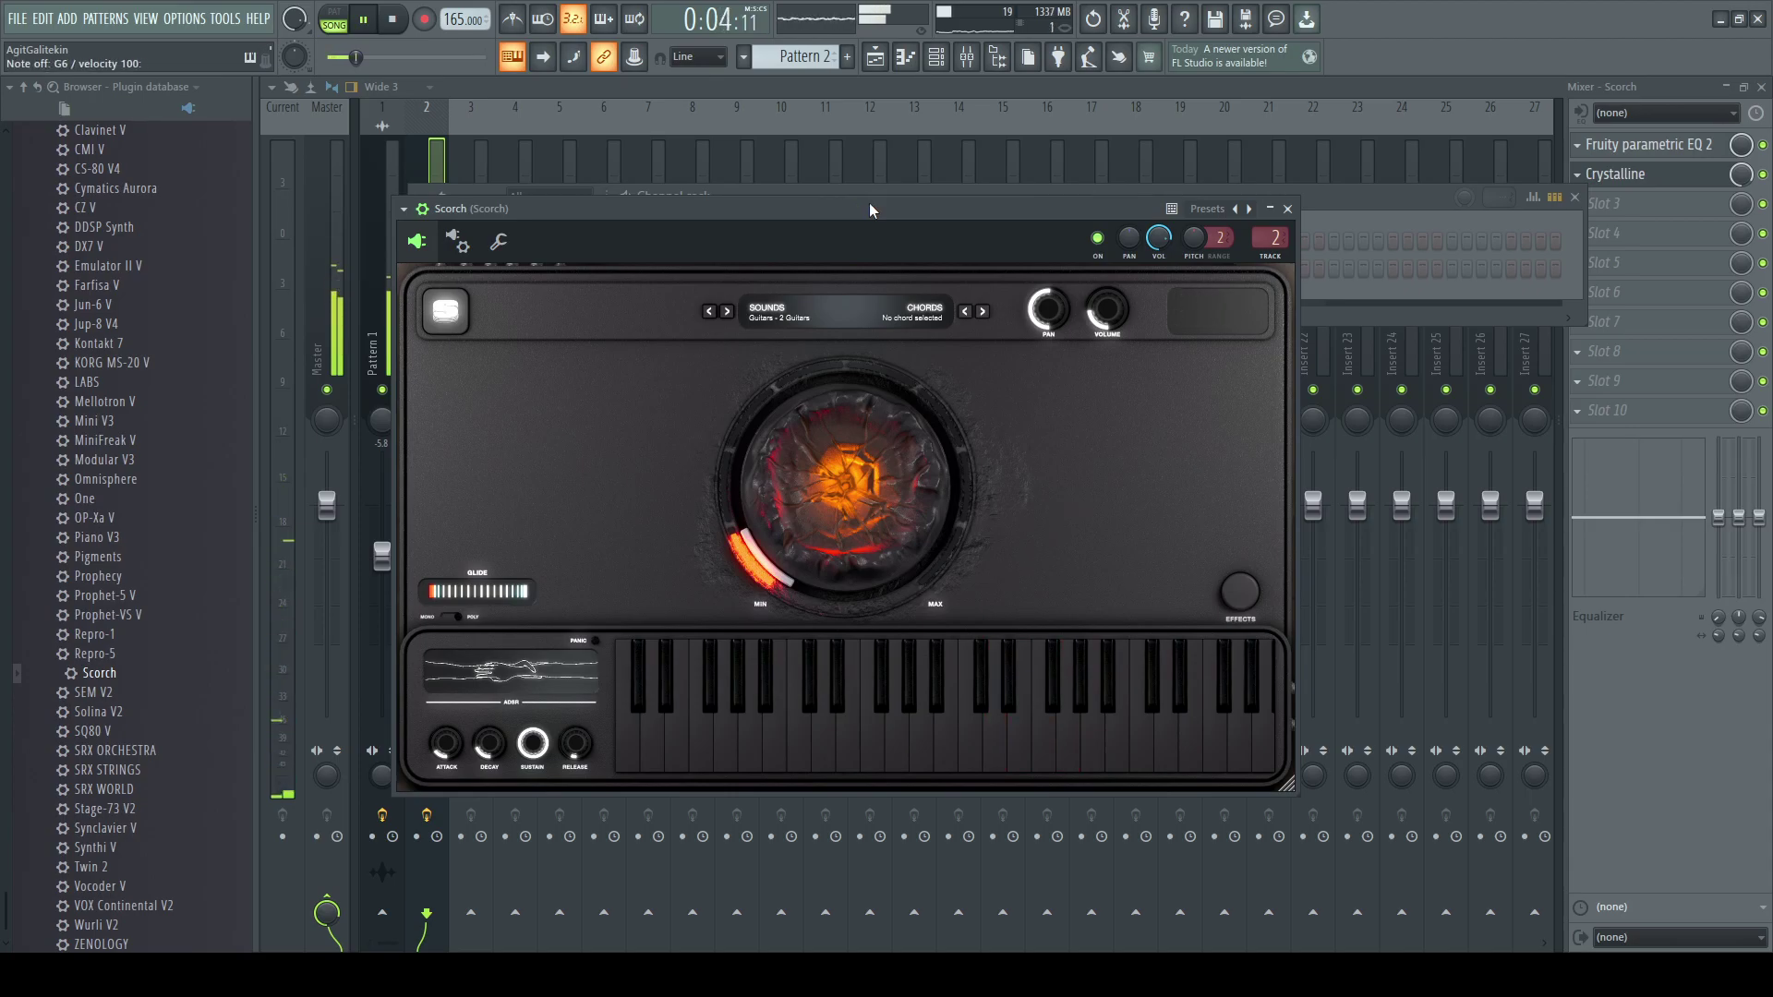
# - Load Murda Melodies into slot 3 of the Scorch mixer track and choose its Just Highs preset
pyautogui.click(806, 709)
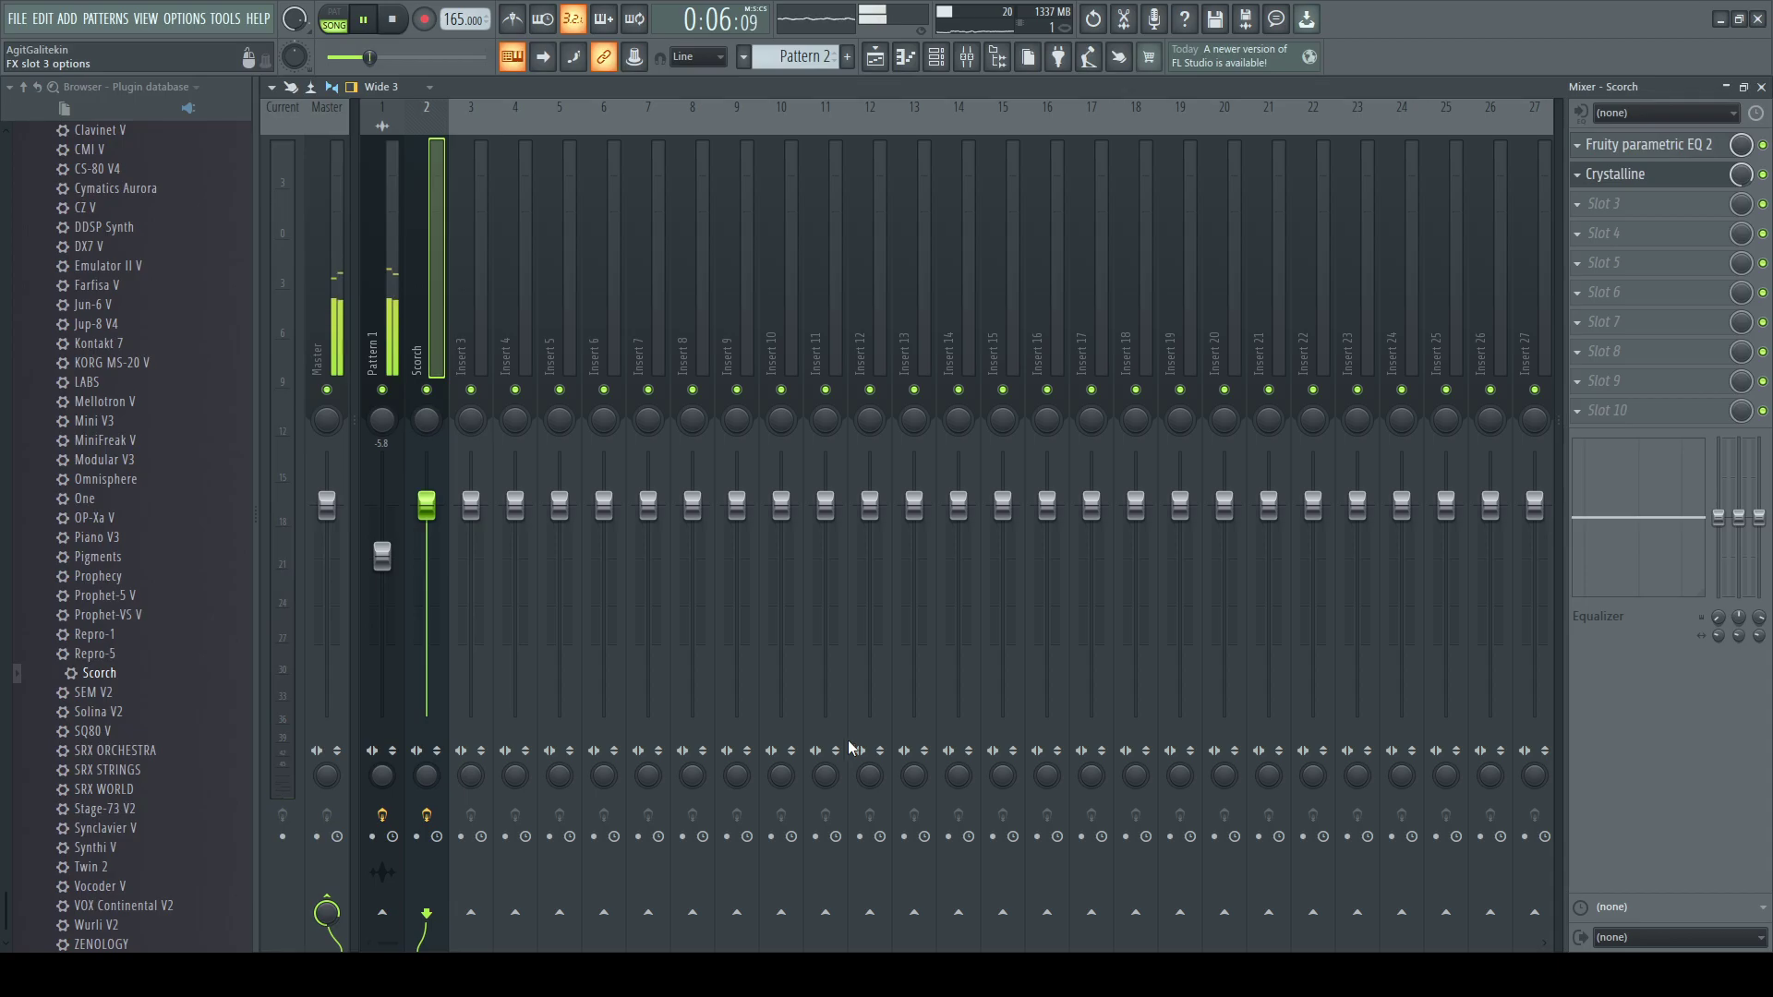
pyautogui.click(818, 597)
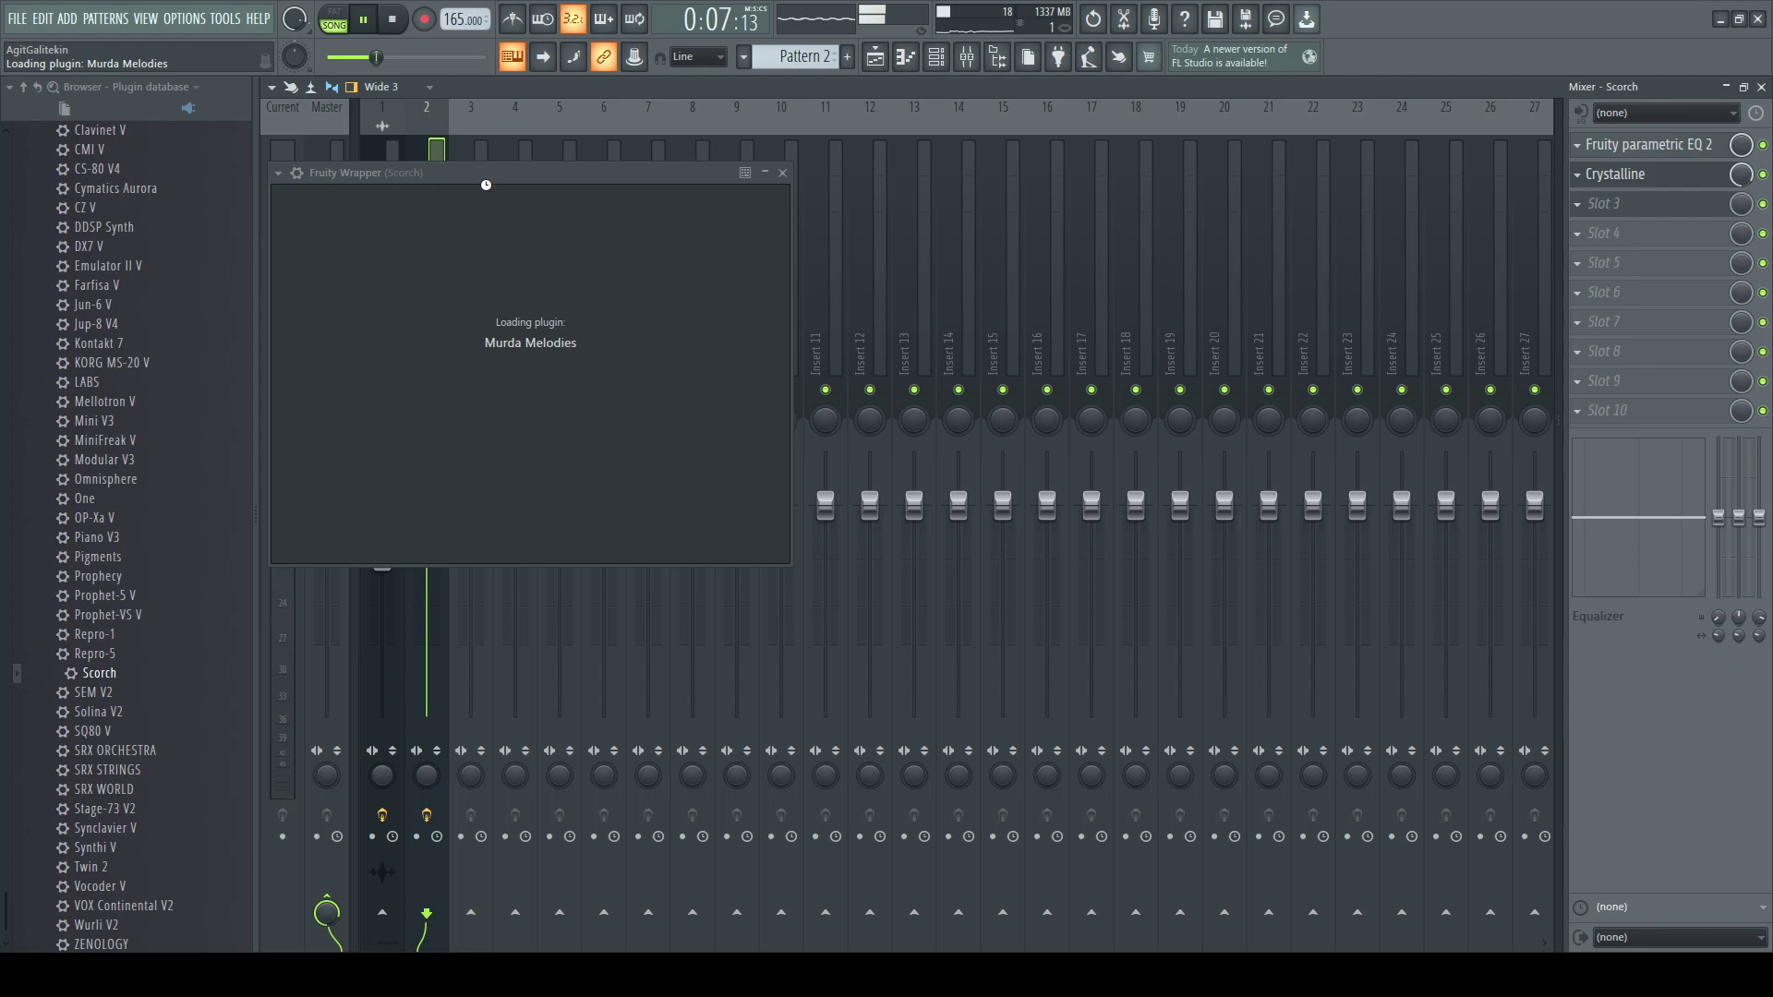
pyautogui.moveTo(489, 173); pyautogui.dragTo(666, 229)
pyautogui.click(572, 256)
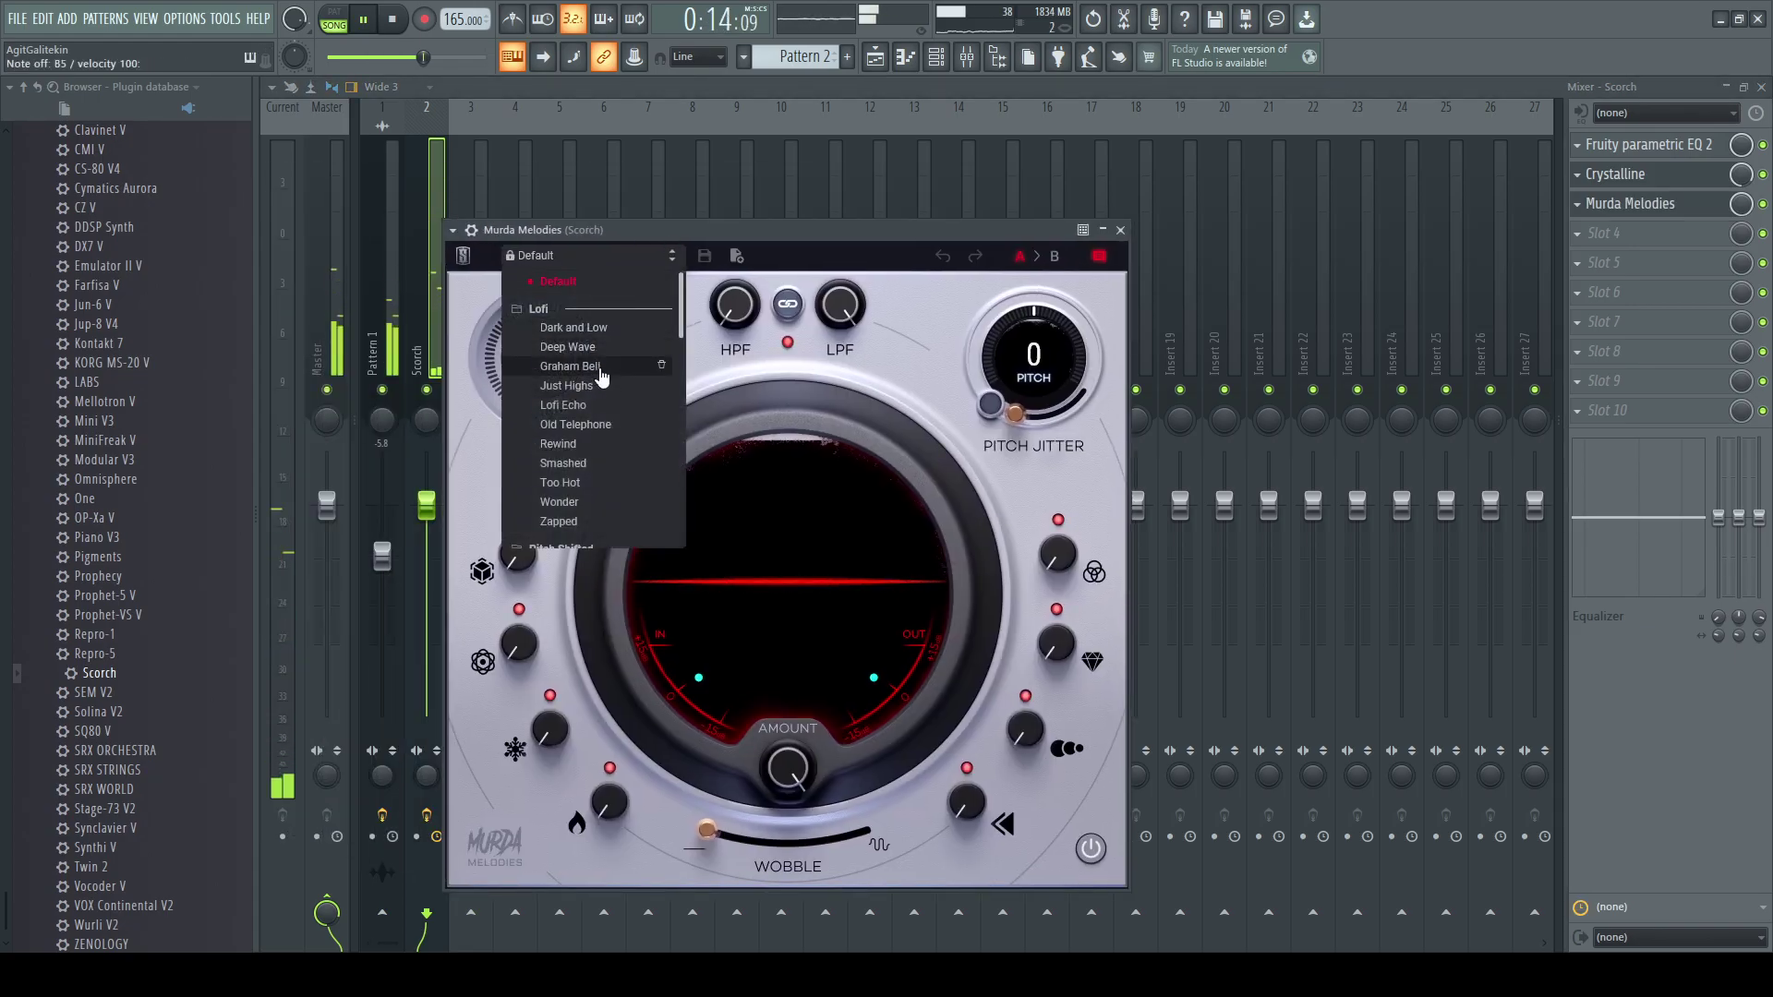
pyautogui.click(600, 386)
# - Reopen Murda Melodies and audition the Just Highs preset with Scorch notes, both solo and over the loop
pyautogui.click(654, 216)
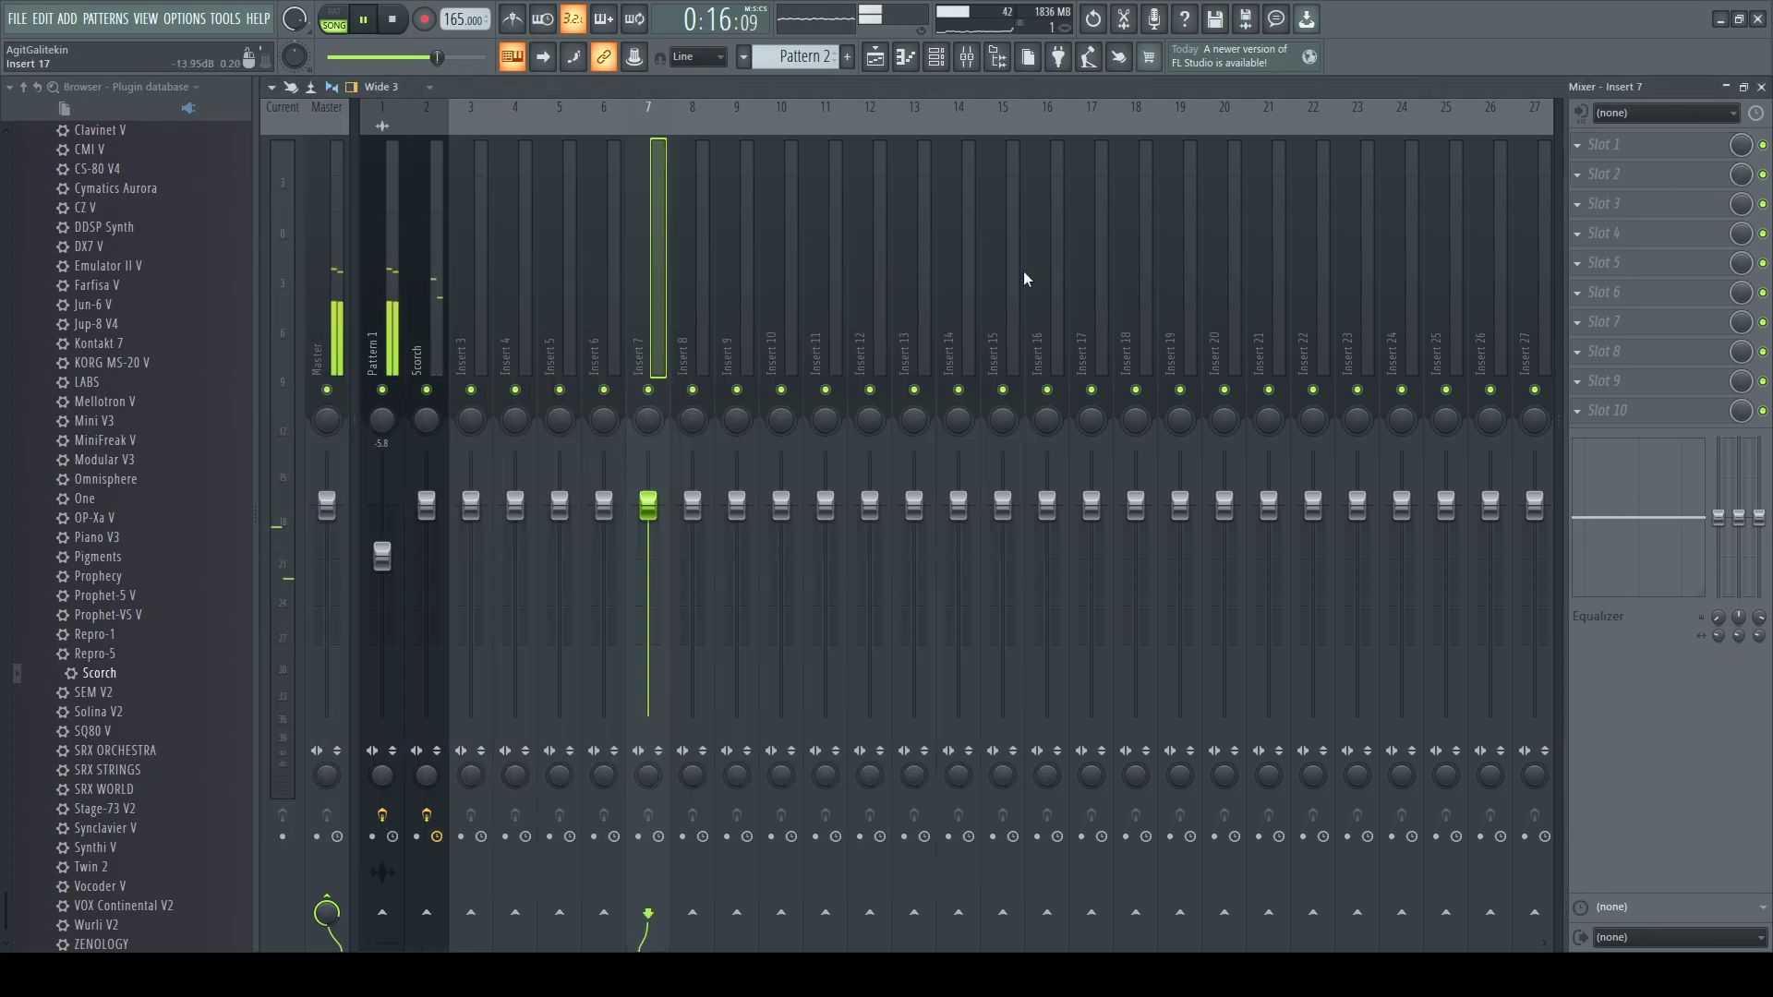
pyautogui.click(428, 279)
pyautogui.click(1614, 205)
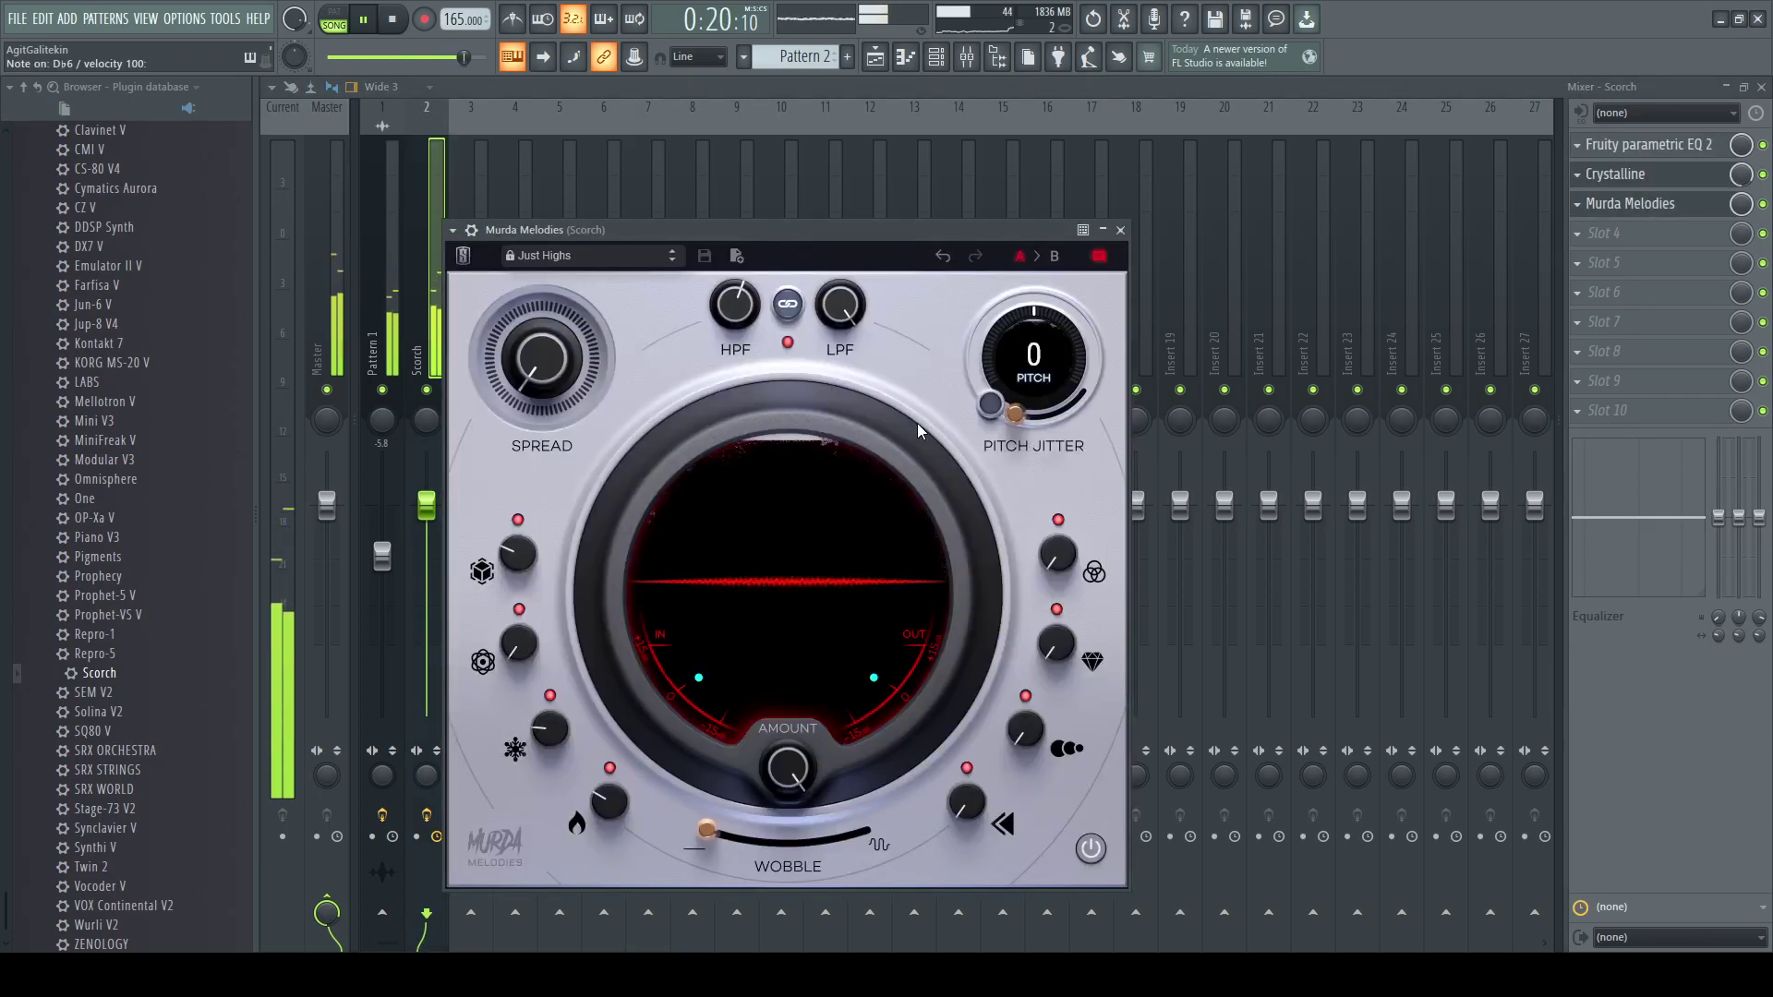
pyautogui.press('space')
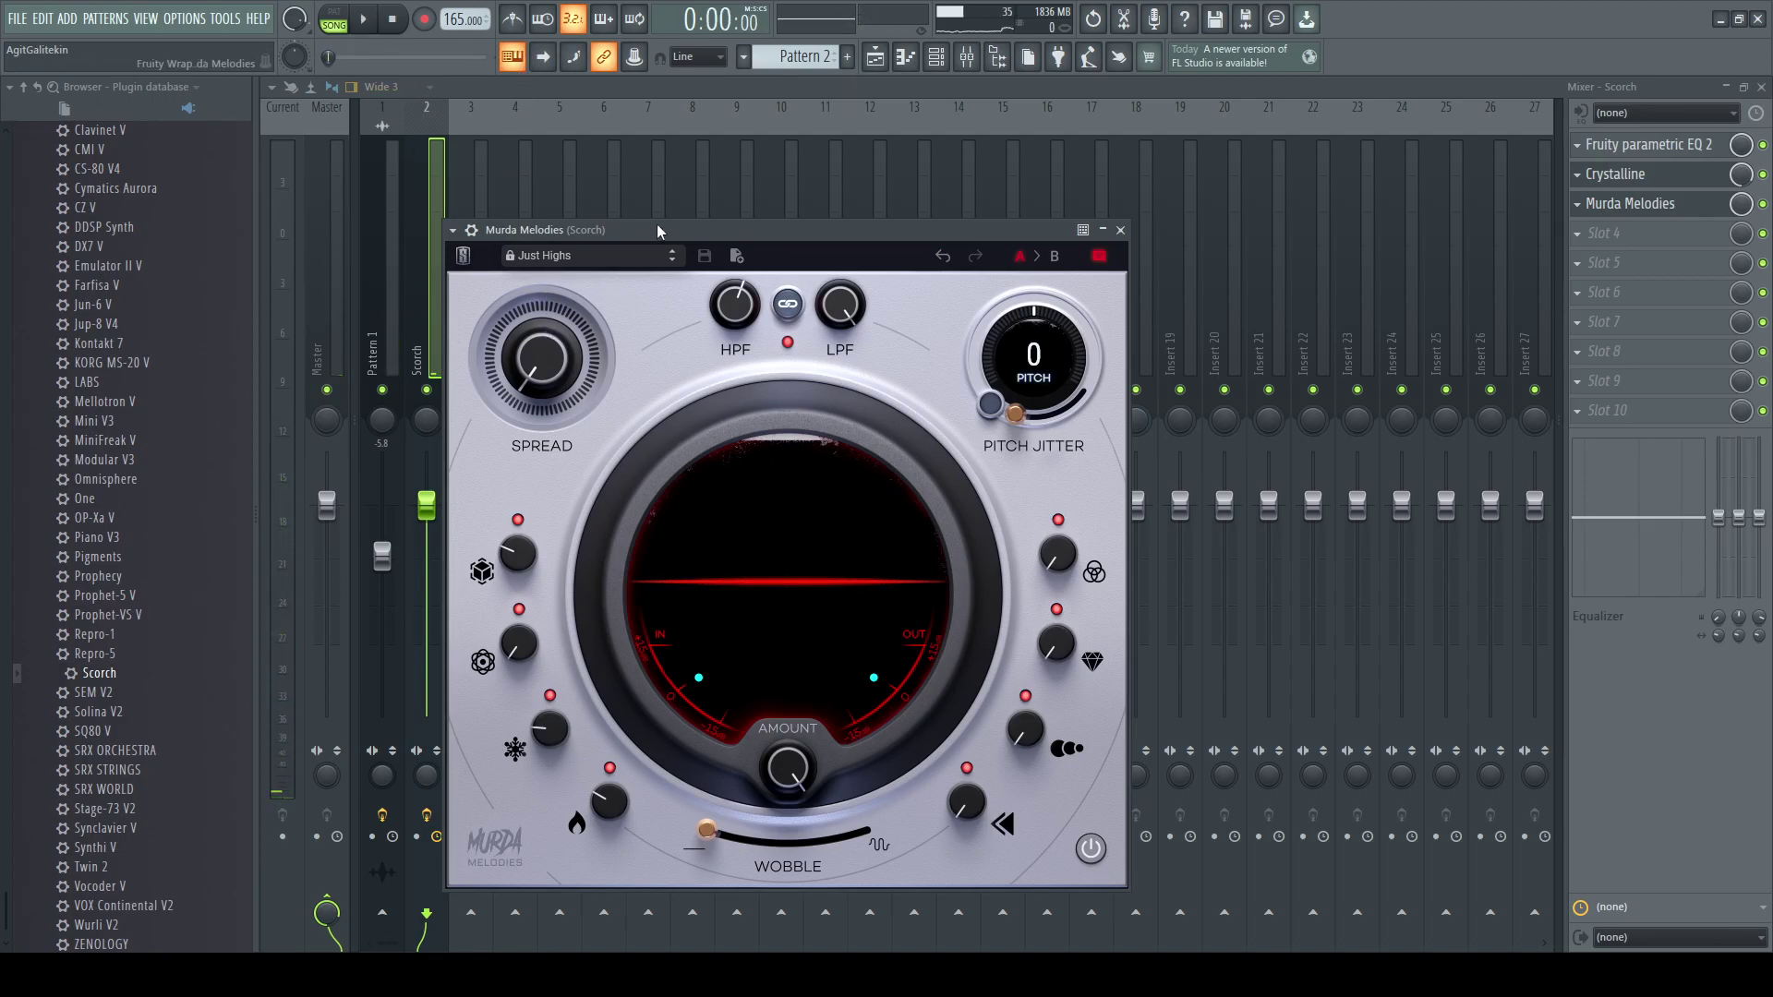
pyautogui.press('m')
pyautogui.press('space')
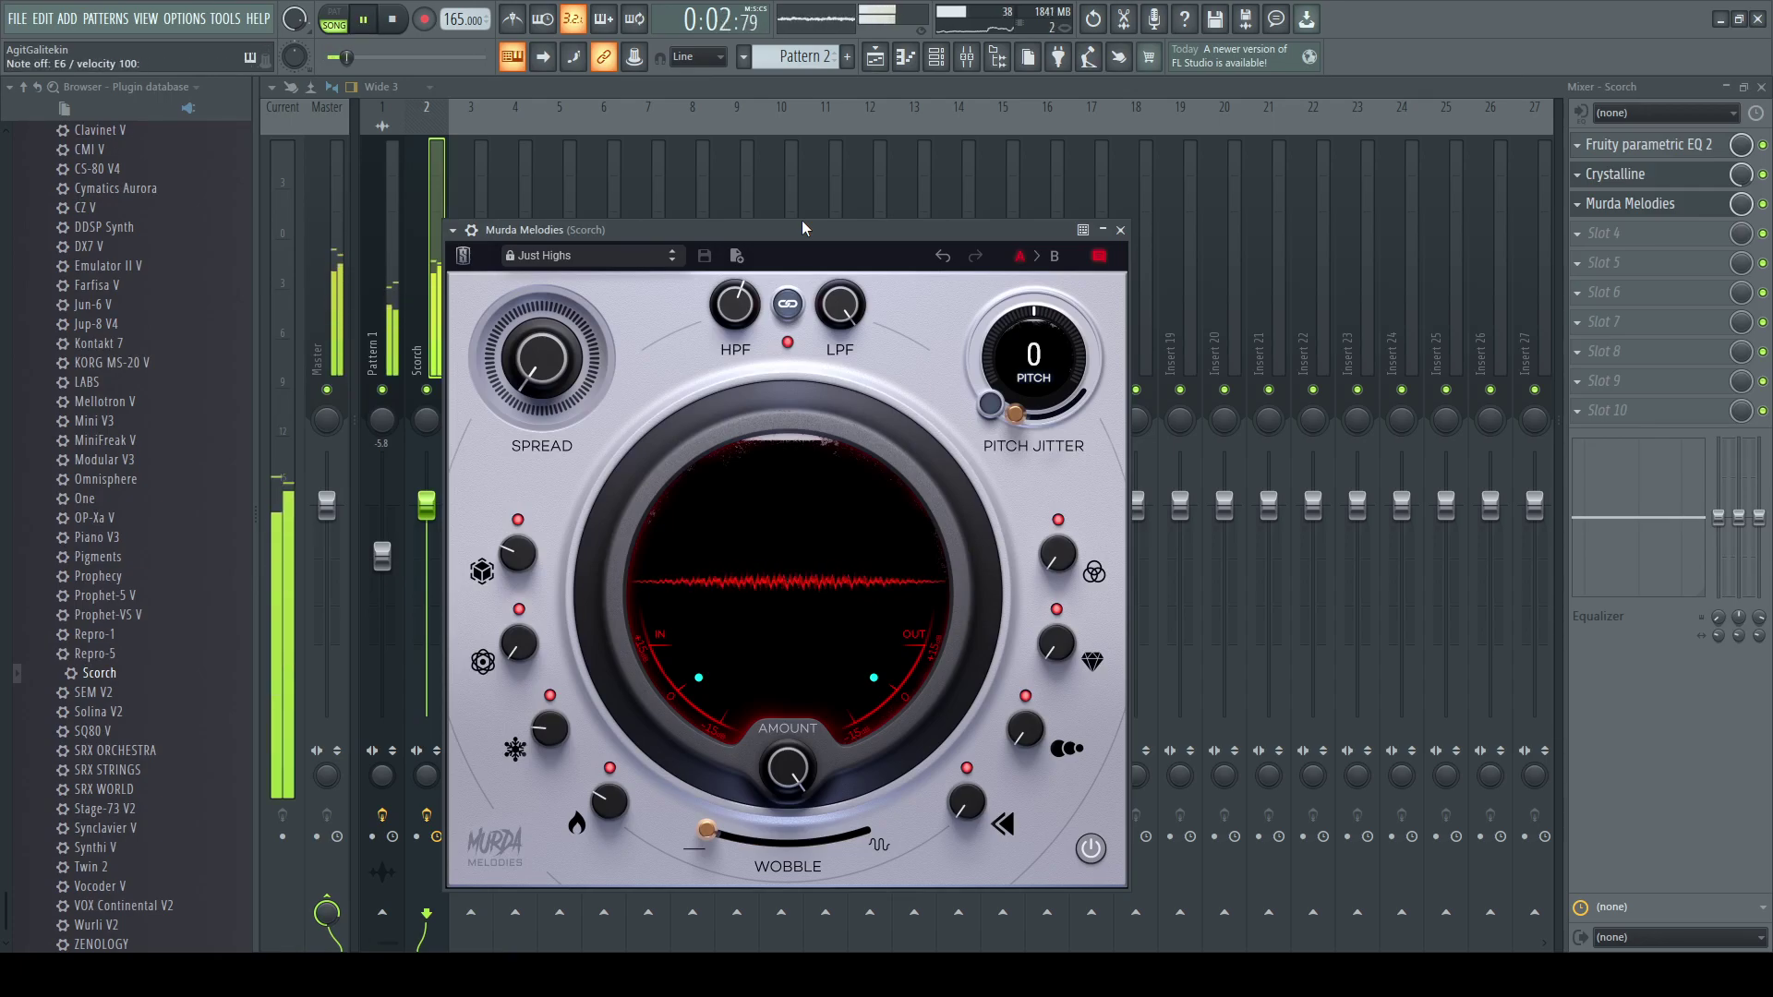
pyautogui.press('space')
# - Step through the Murda Melodies presets Lofi Echo and Old Telephone, auditioning with the loop, and settle on Rewind
pyautogui.click(672, 259)
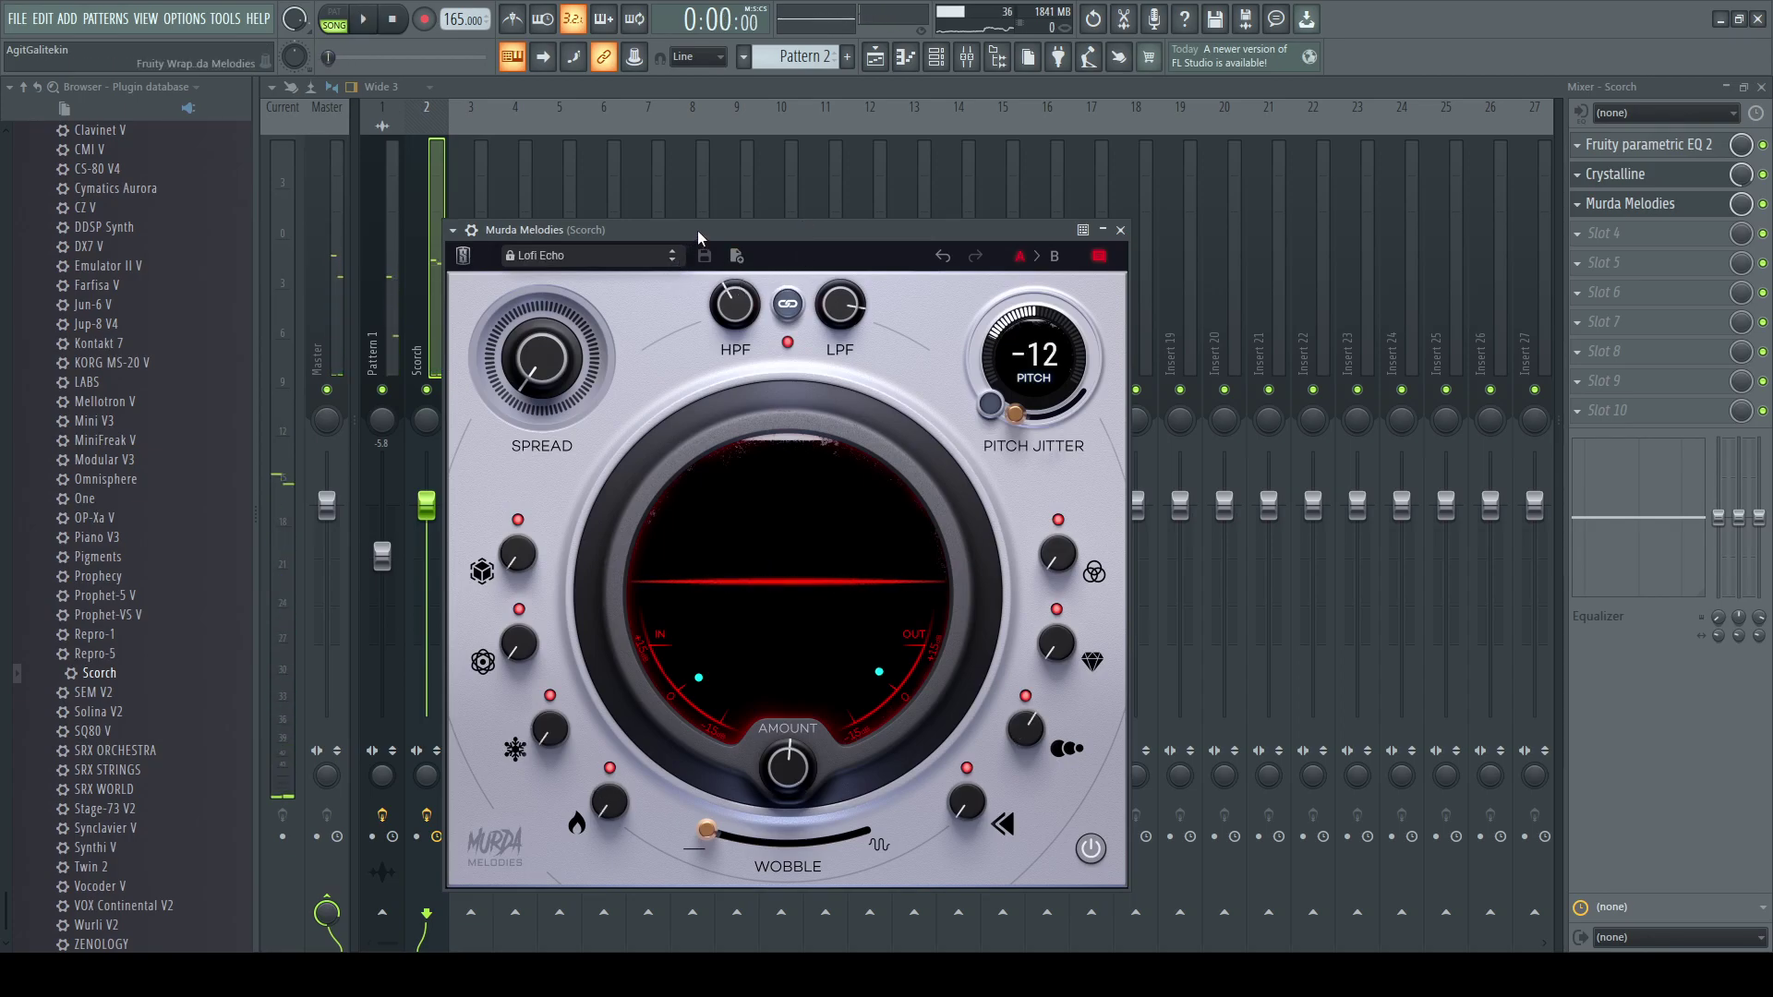
pyautogui.click(673, 259)
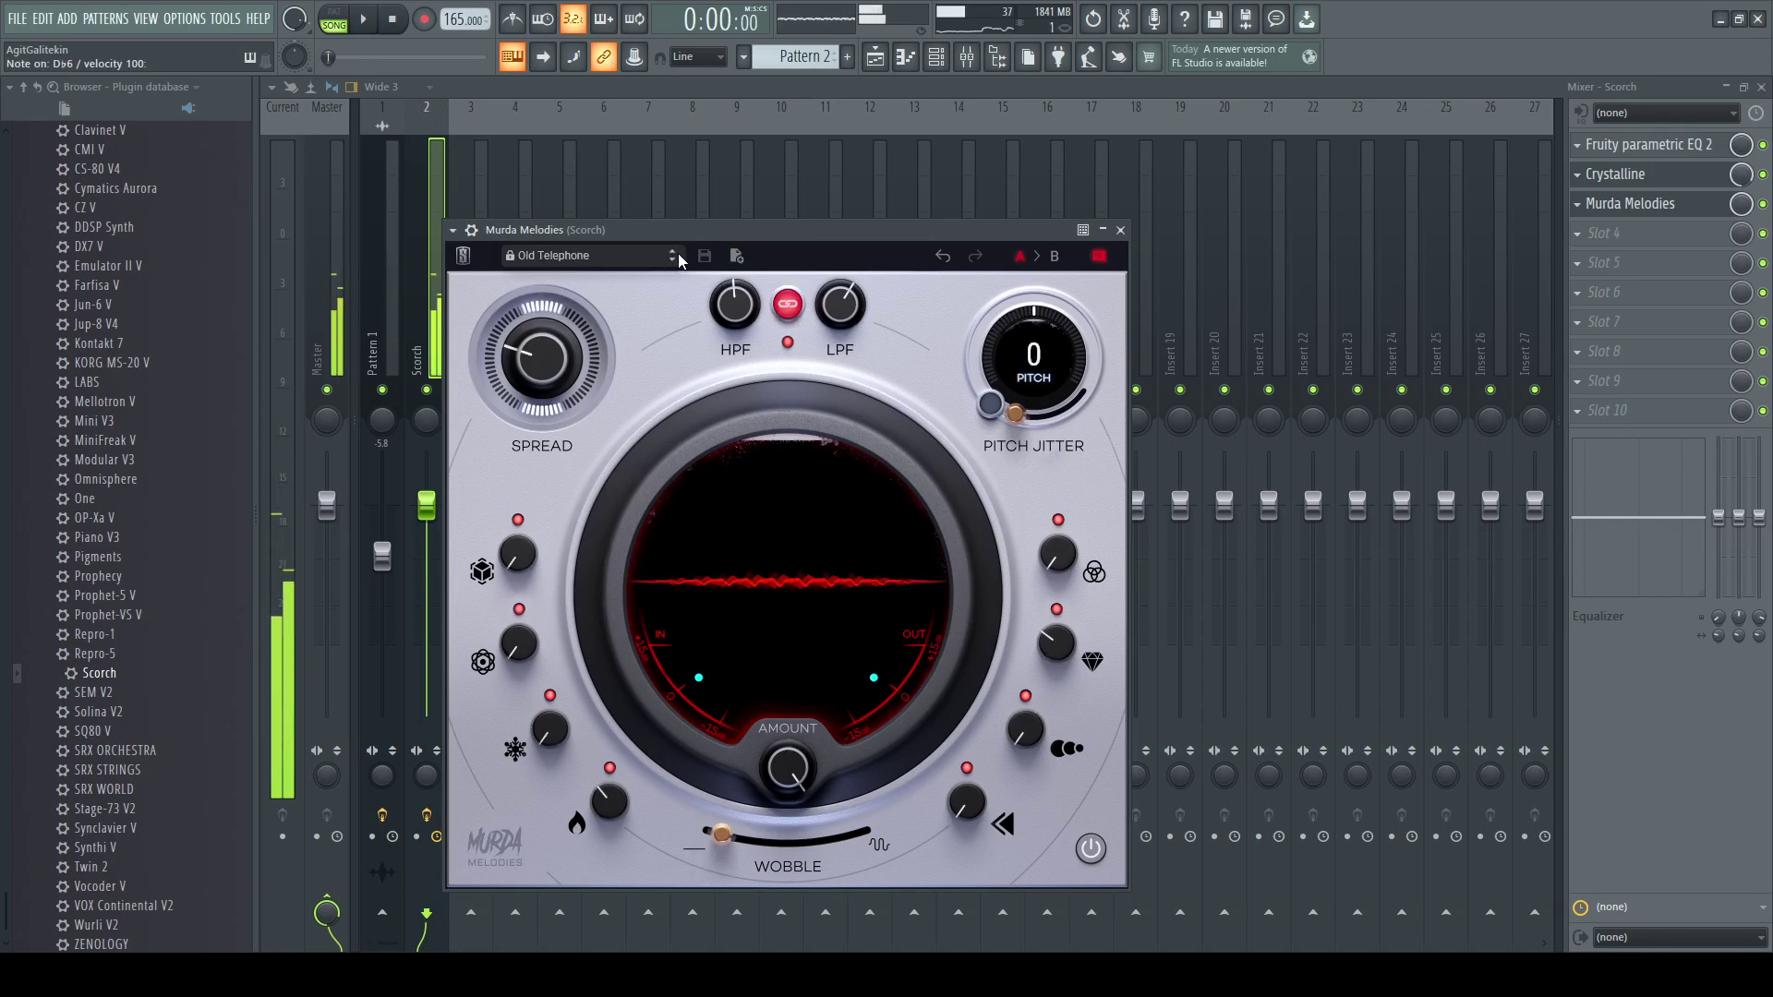
pyautogui.press('space')
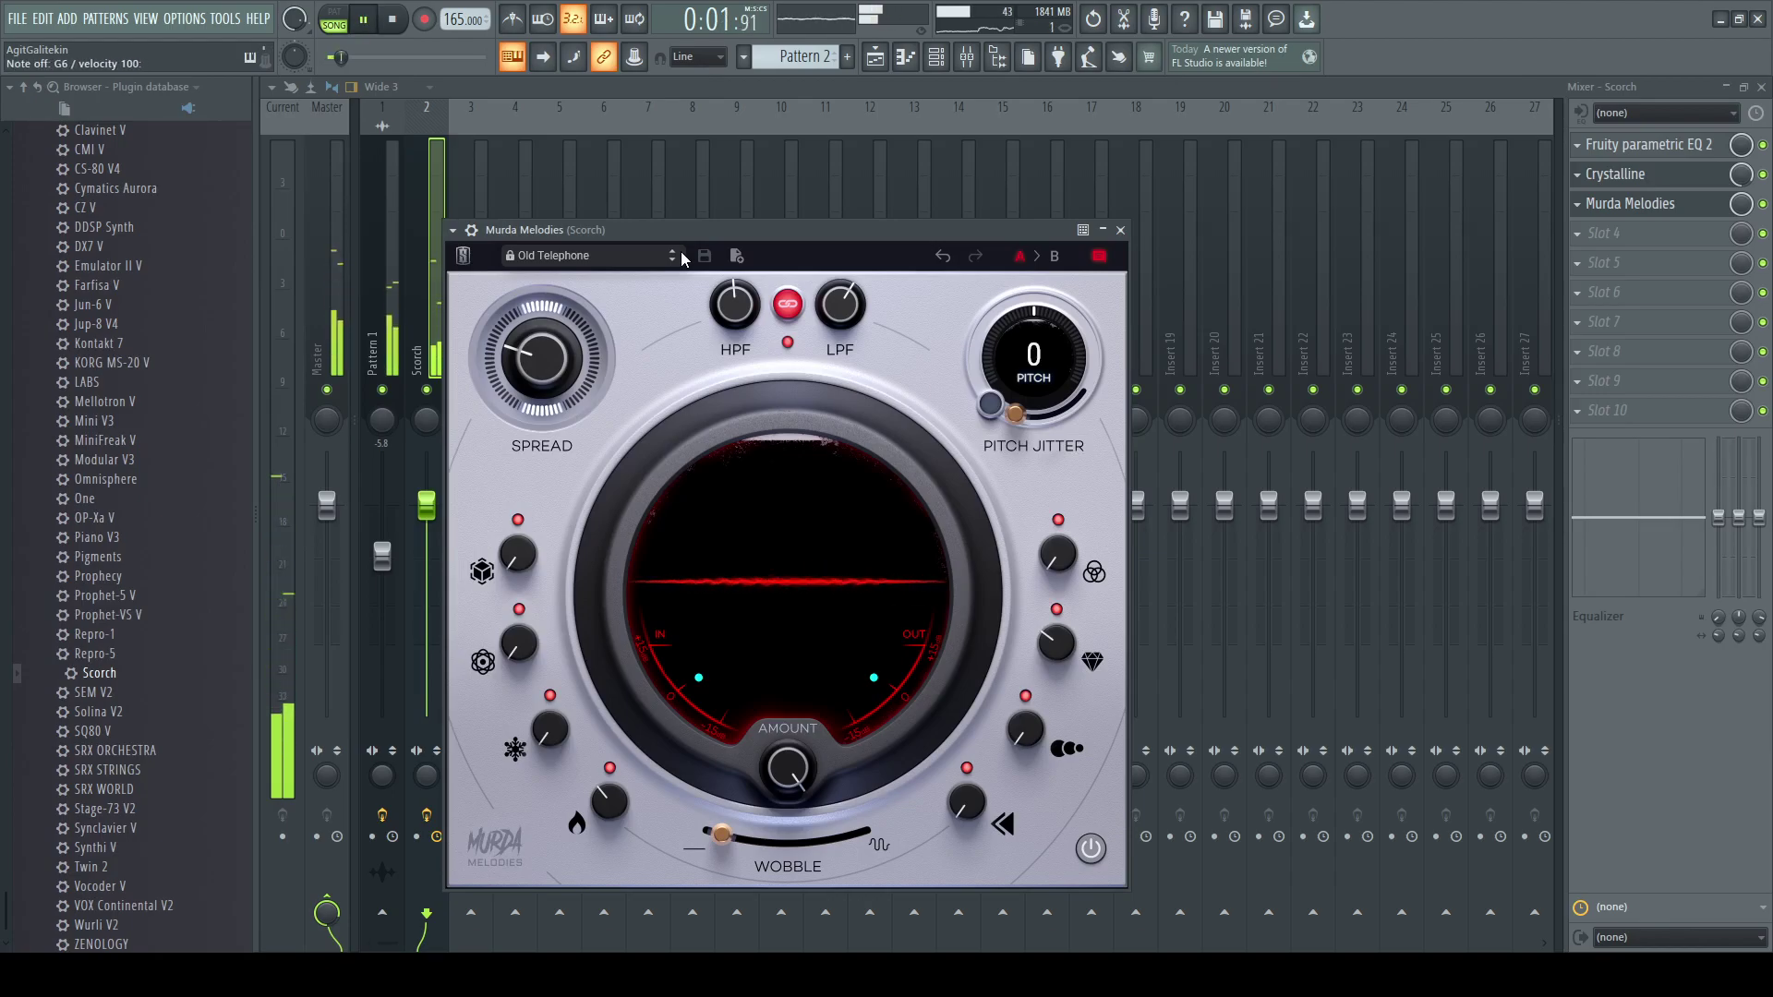
pyautogui.click(673, 259)
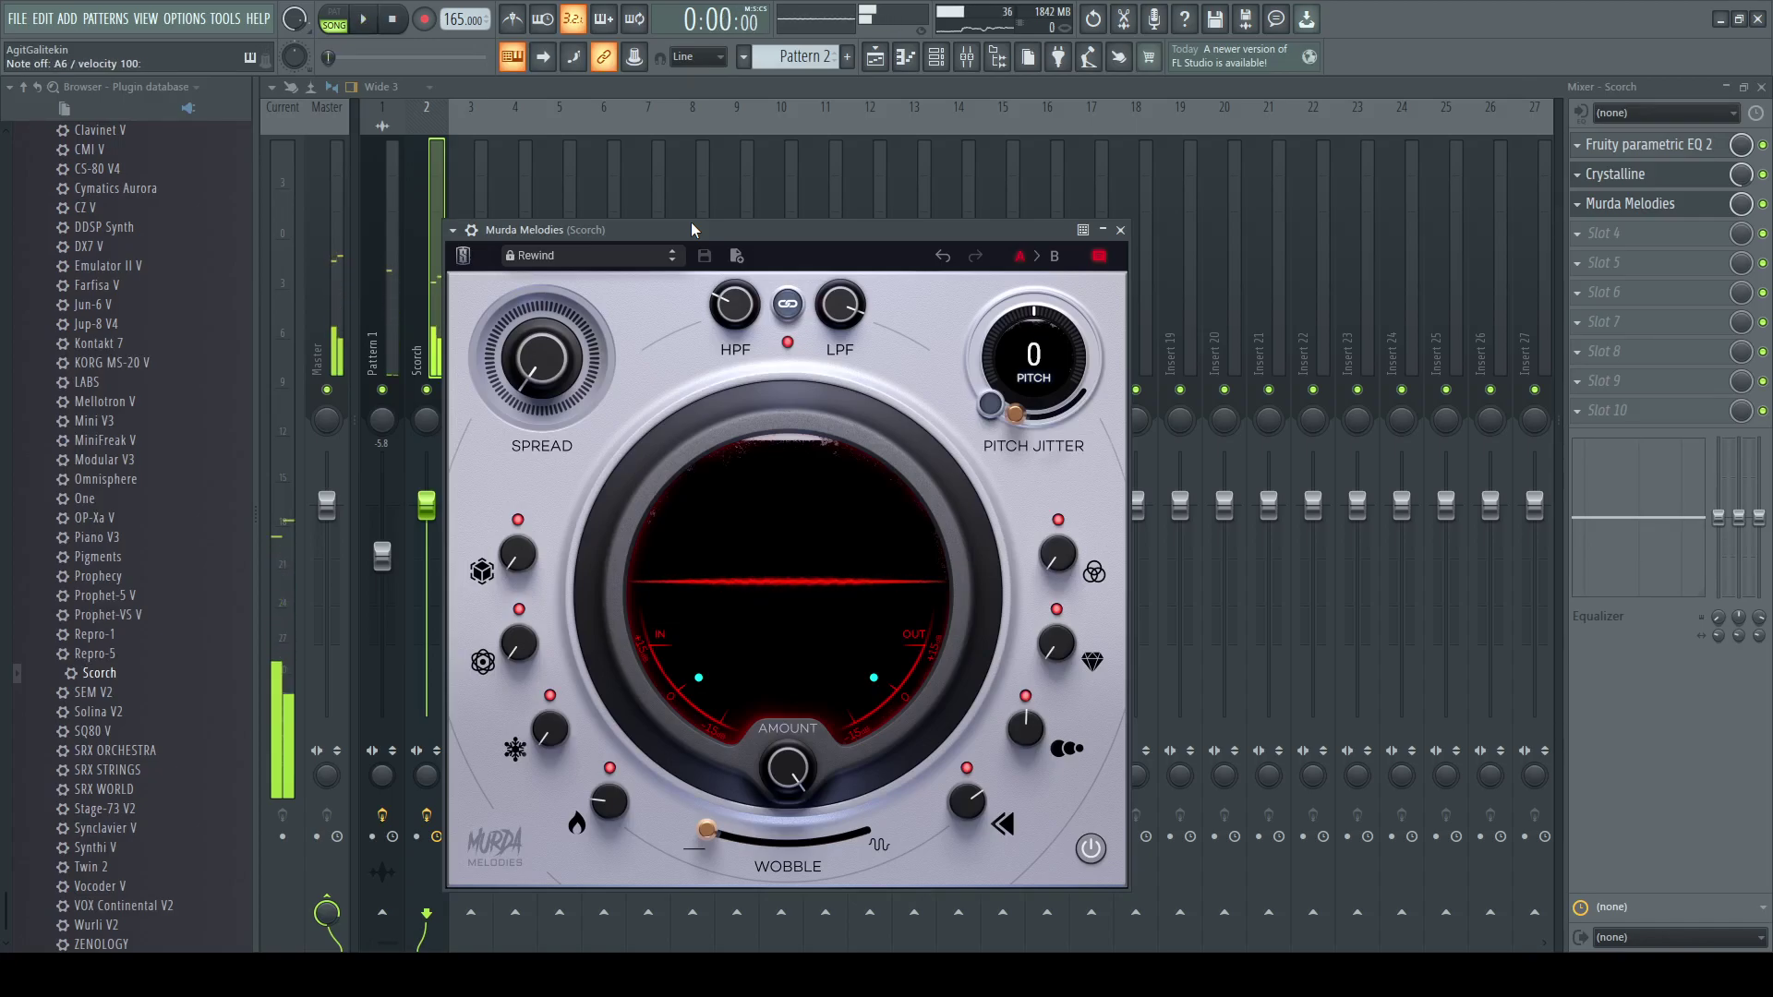
# - Rehearse the Scorch melody through the Rewind preset, with and without the loop playing
pyautogui.press('space')
pyautogui.press('space')
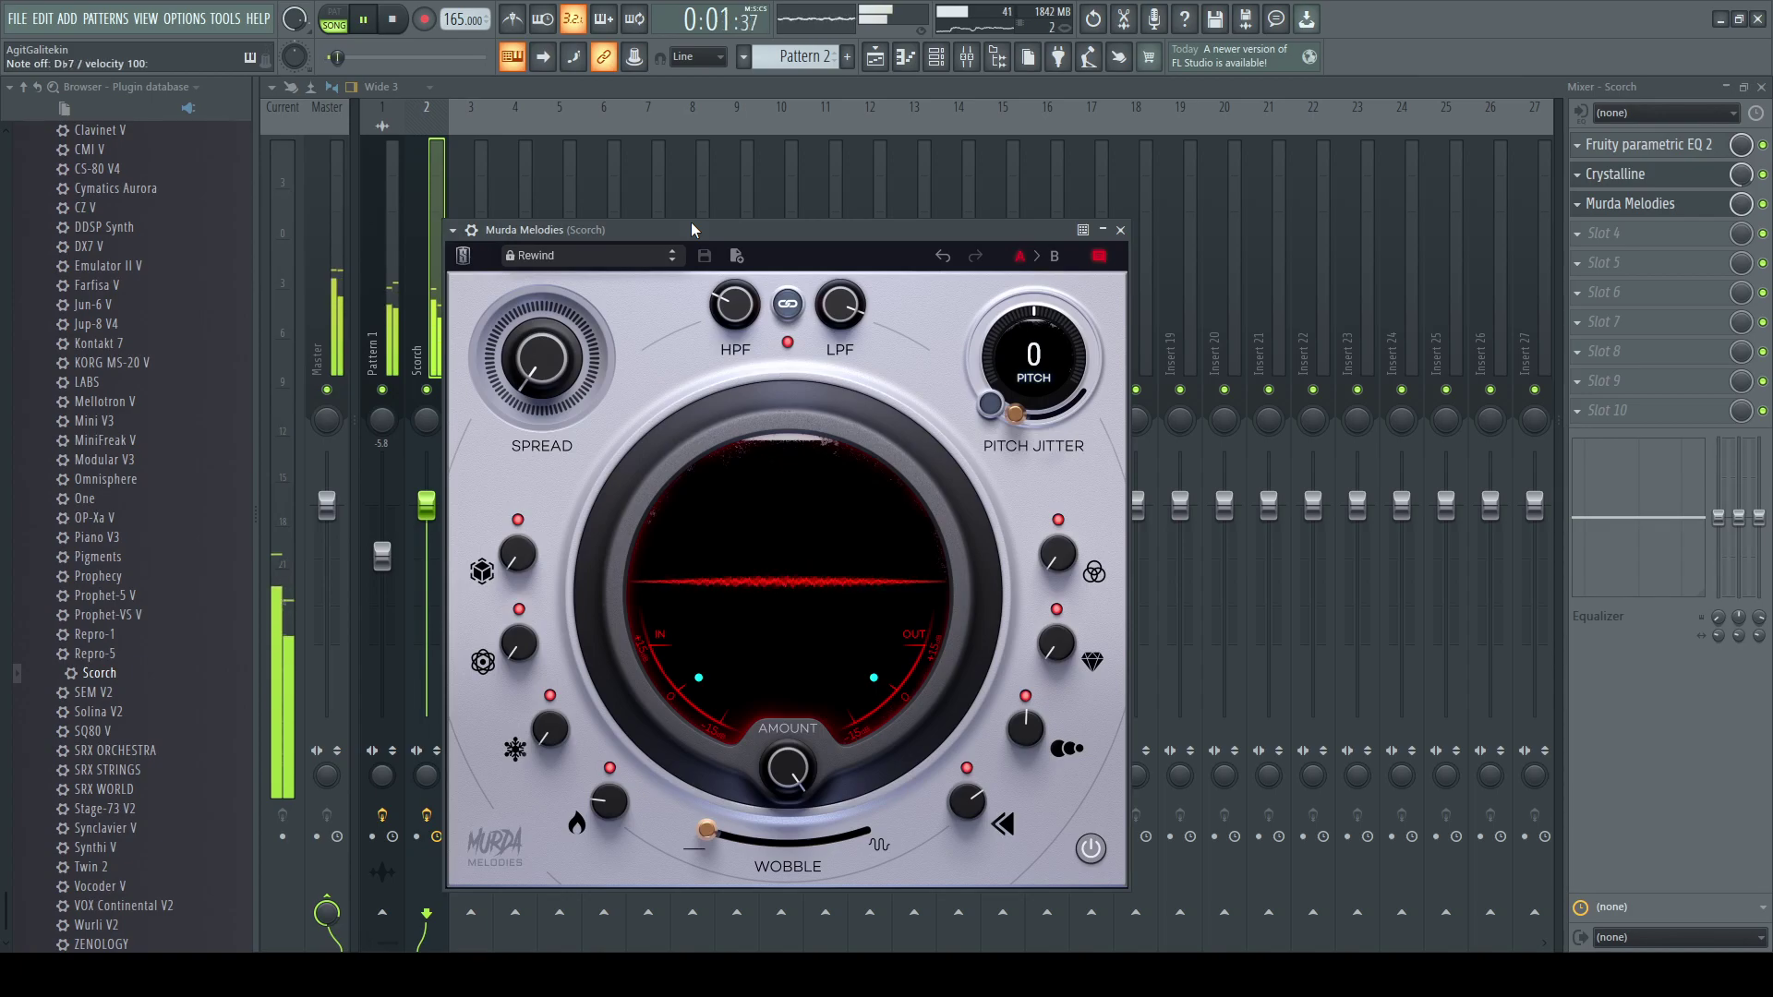
pyautogui.press('space')
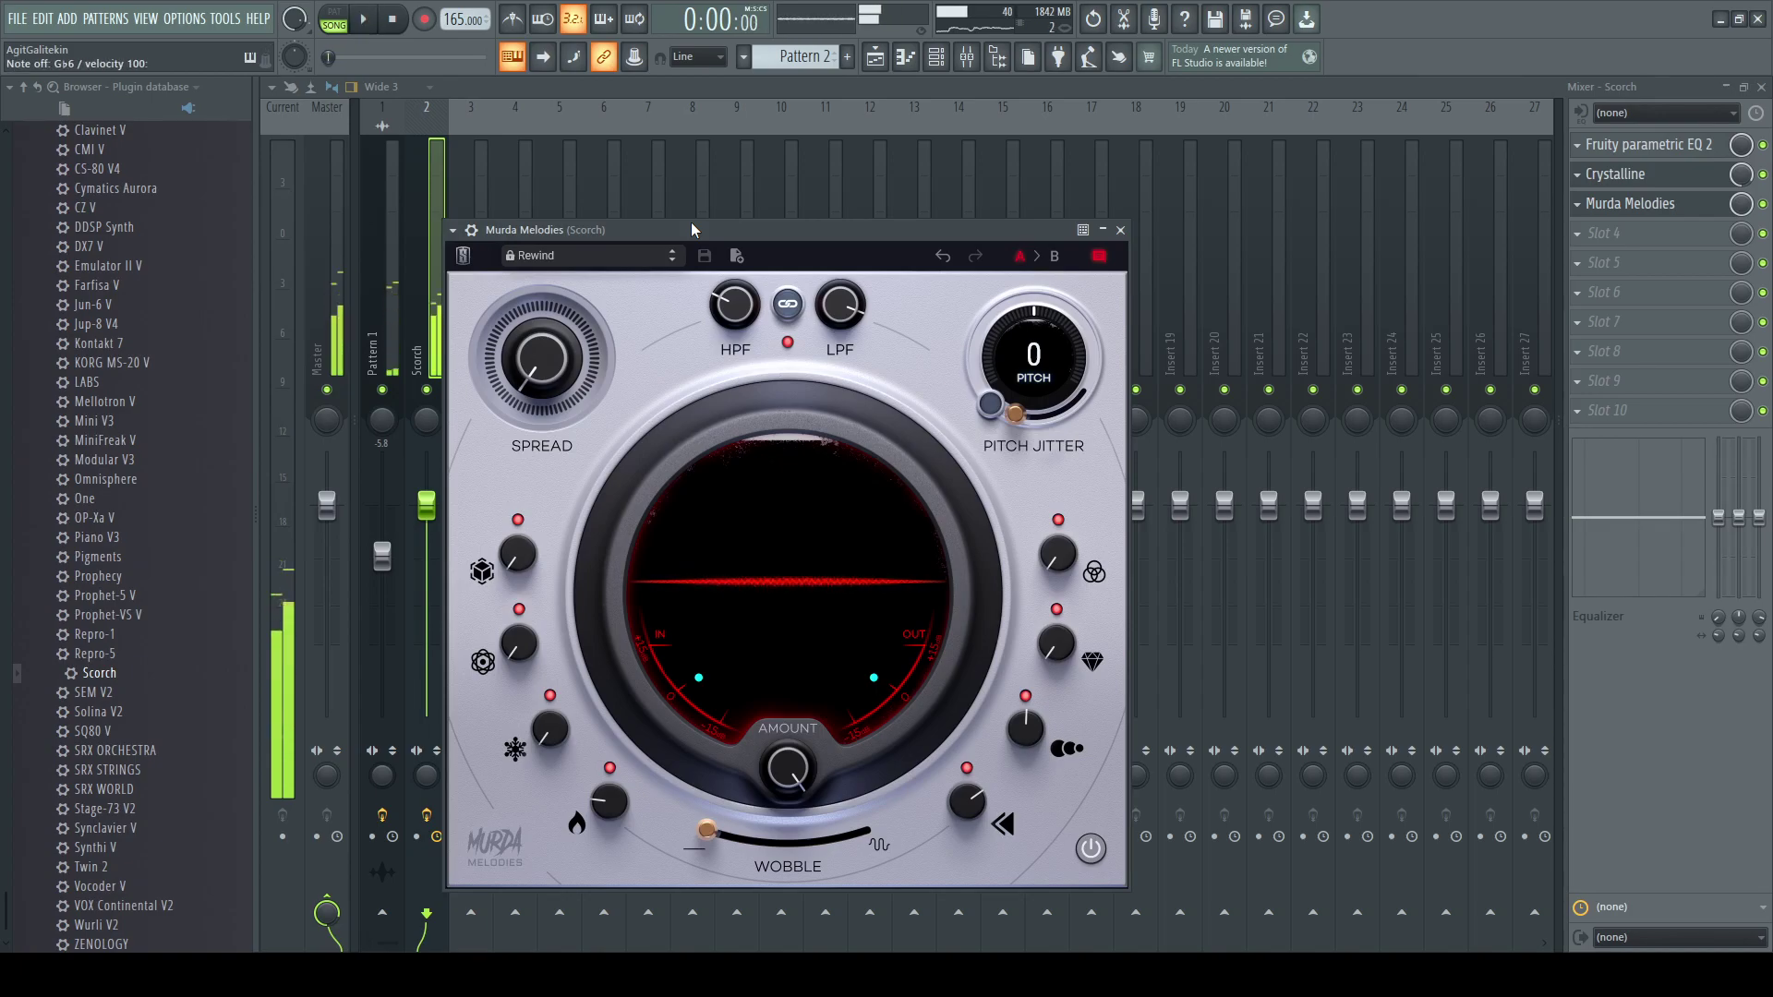
pyautogui.press('space')
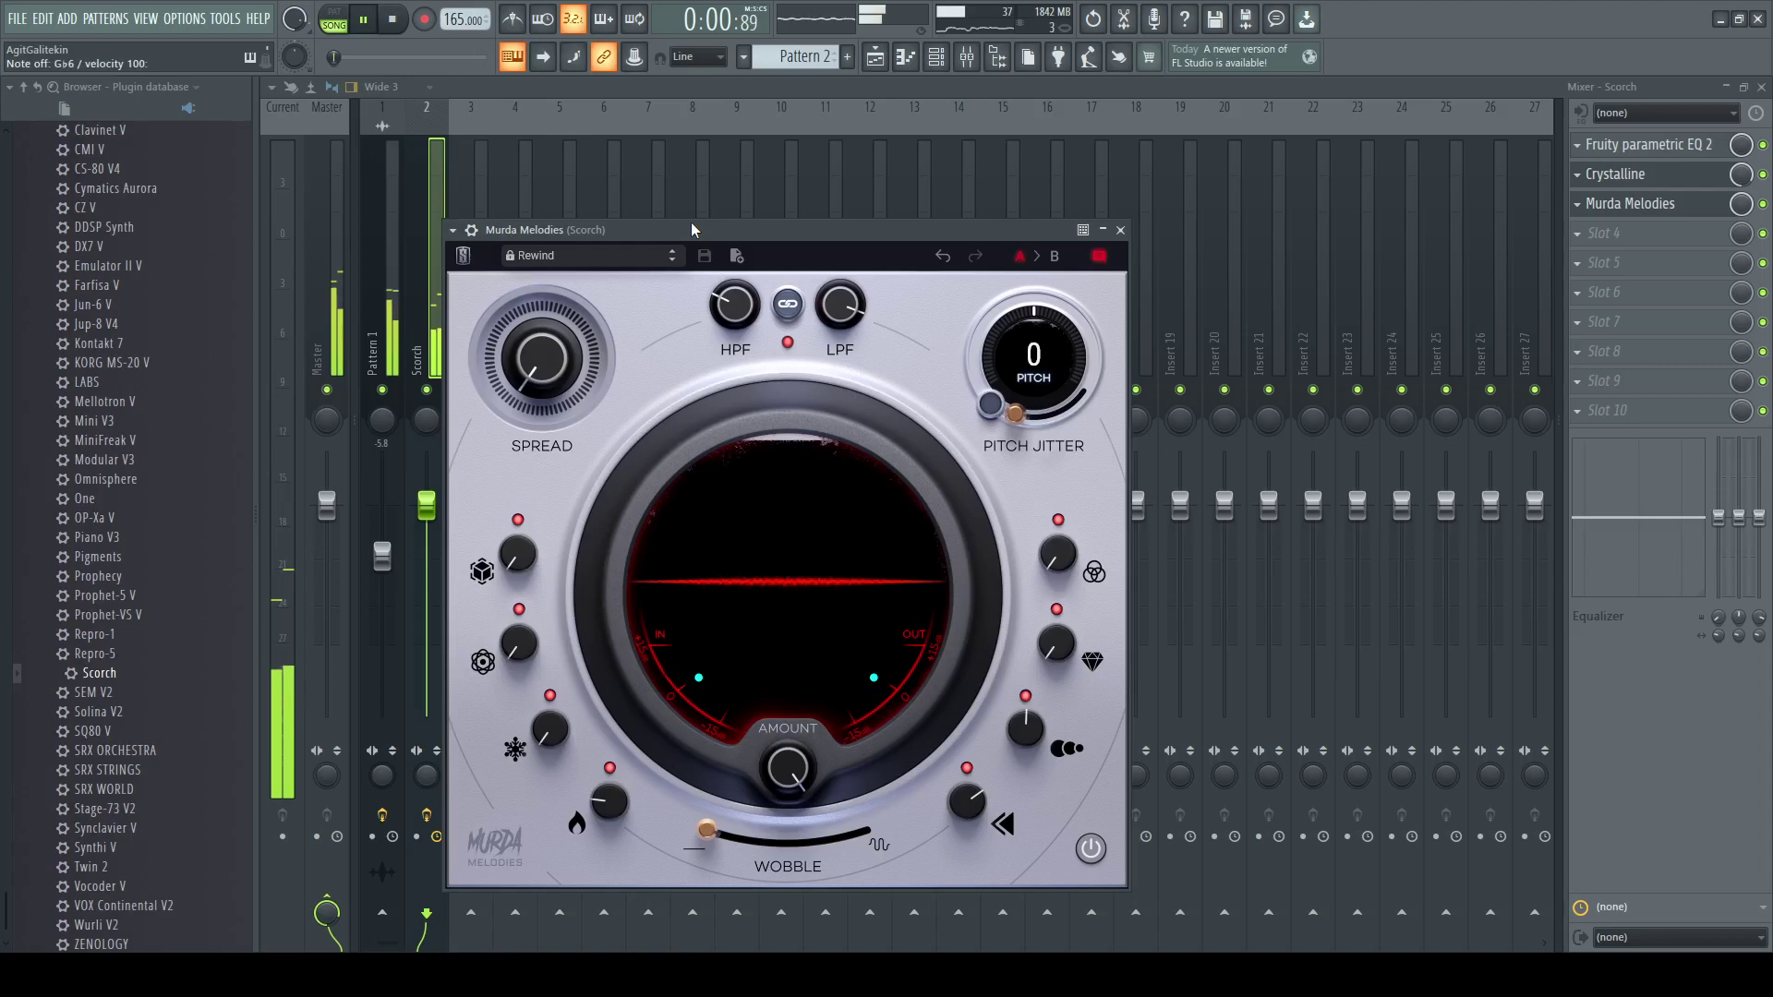
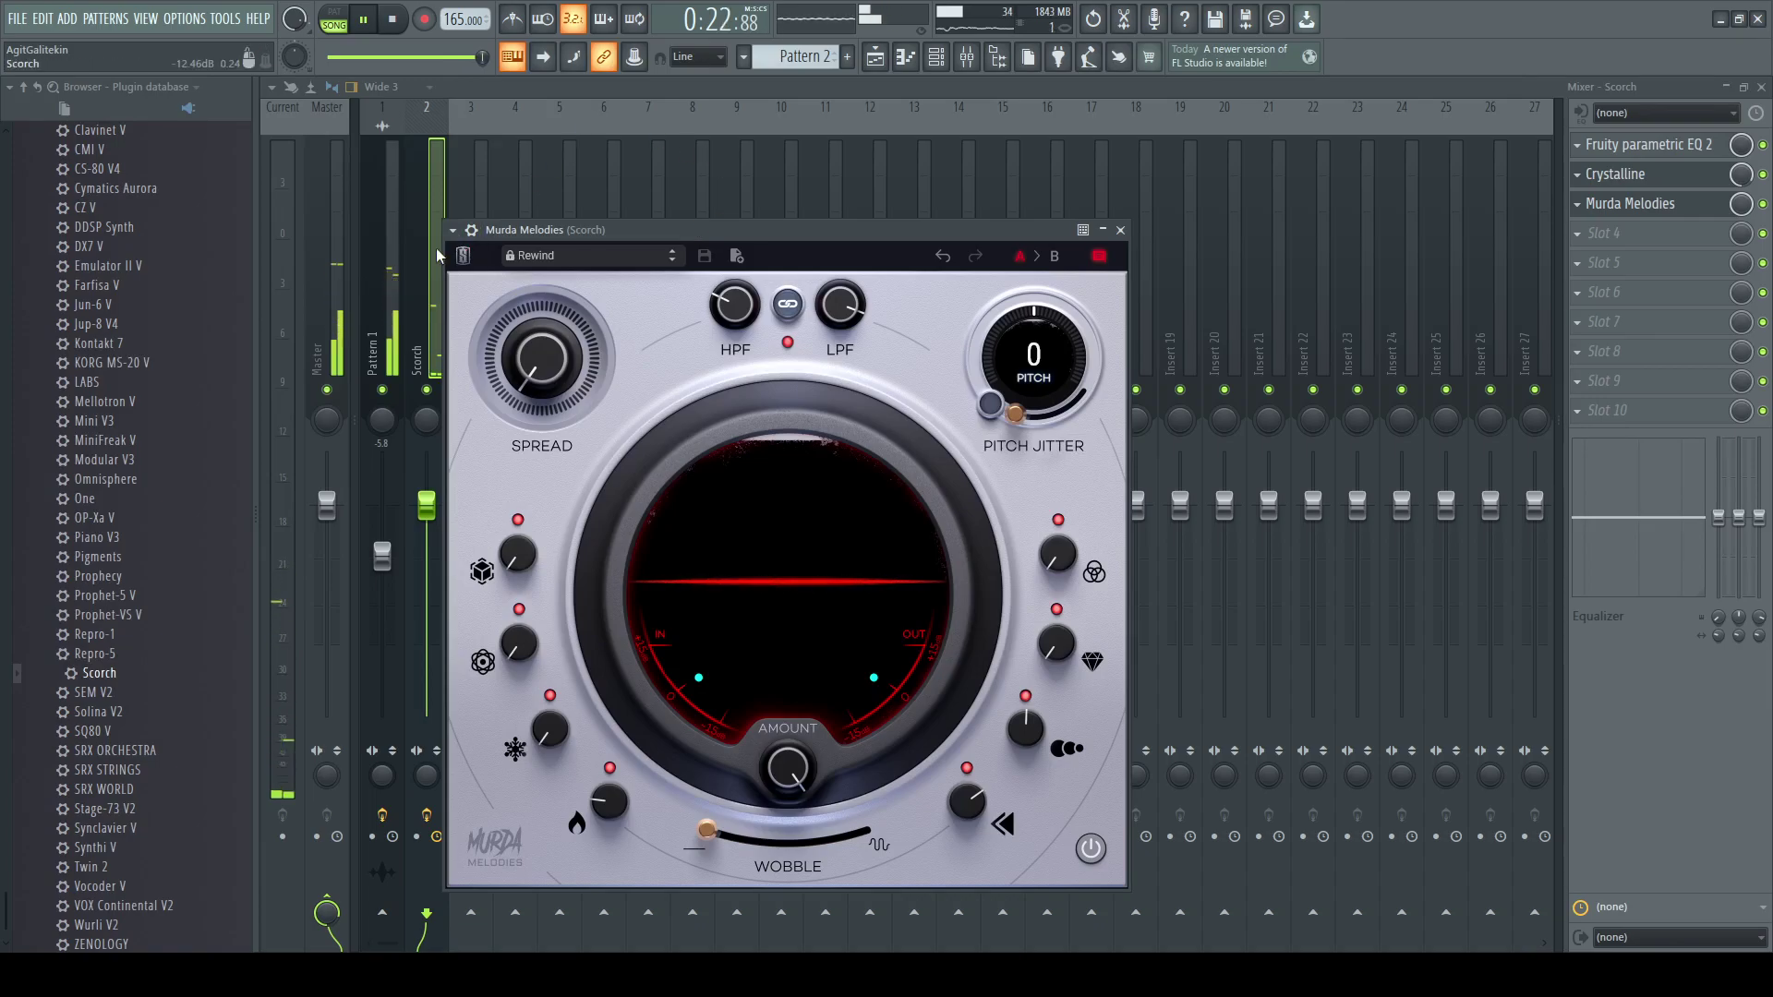
# - Record a Scorch melody over the loop for eight bars into Pattern 2's piano roll
pyautogui.click(908, 51)
pyautogui.click(395, 22)
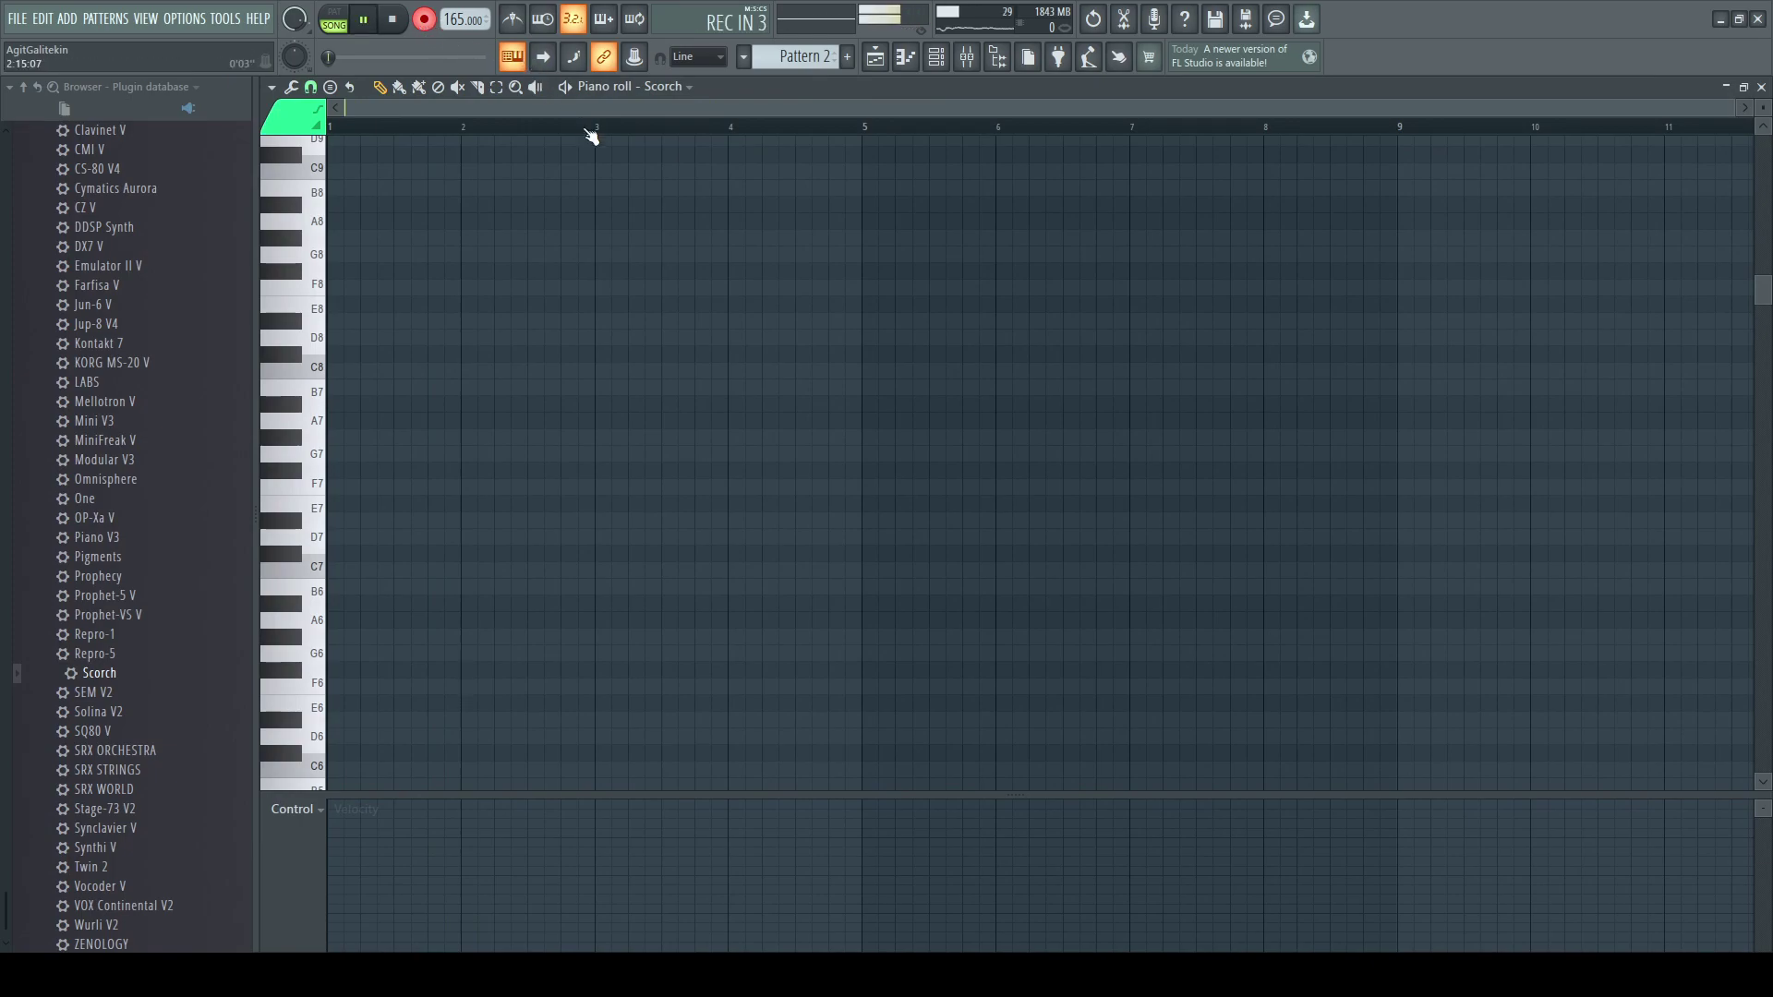
pyautogui.press('space')
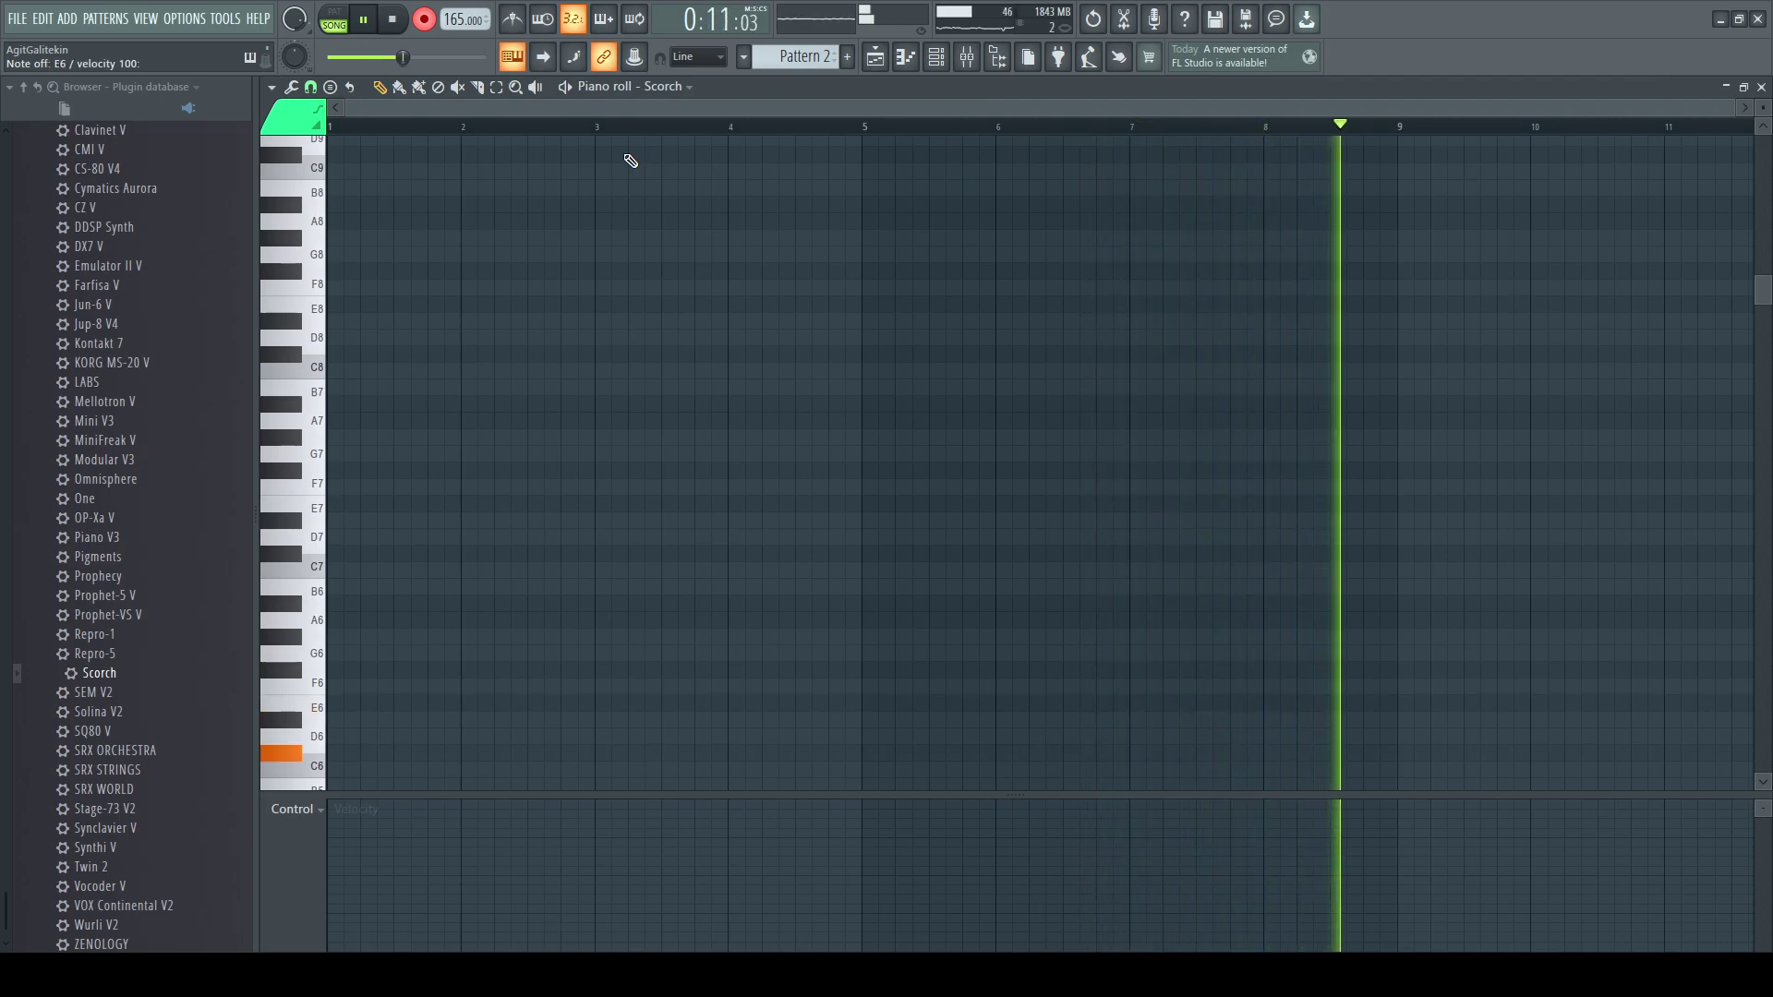
pyautogui.press('space')
# - Quantize the recorded Scorch notes to the grid in the piano roll and remove any stray notes
pyautogui.click(1013, 354)
pyautogui.rightClick(1017, 354)
pyautogui.hotkey('ctrl', 'q')
pyautogui.click(1032, 354)
pyautogui.rightClick(1036, 354)
pyautogui.scroll(-3, 970, 417)
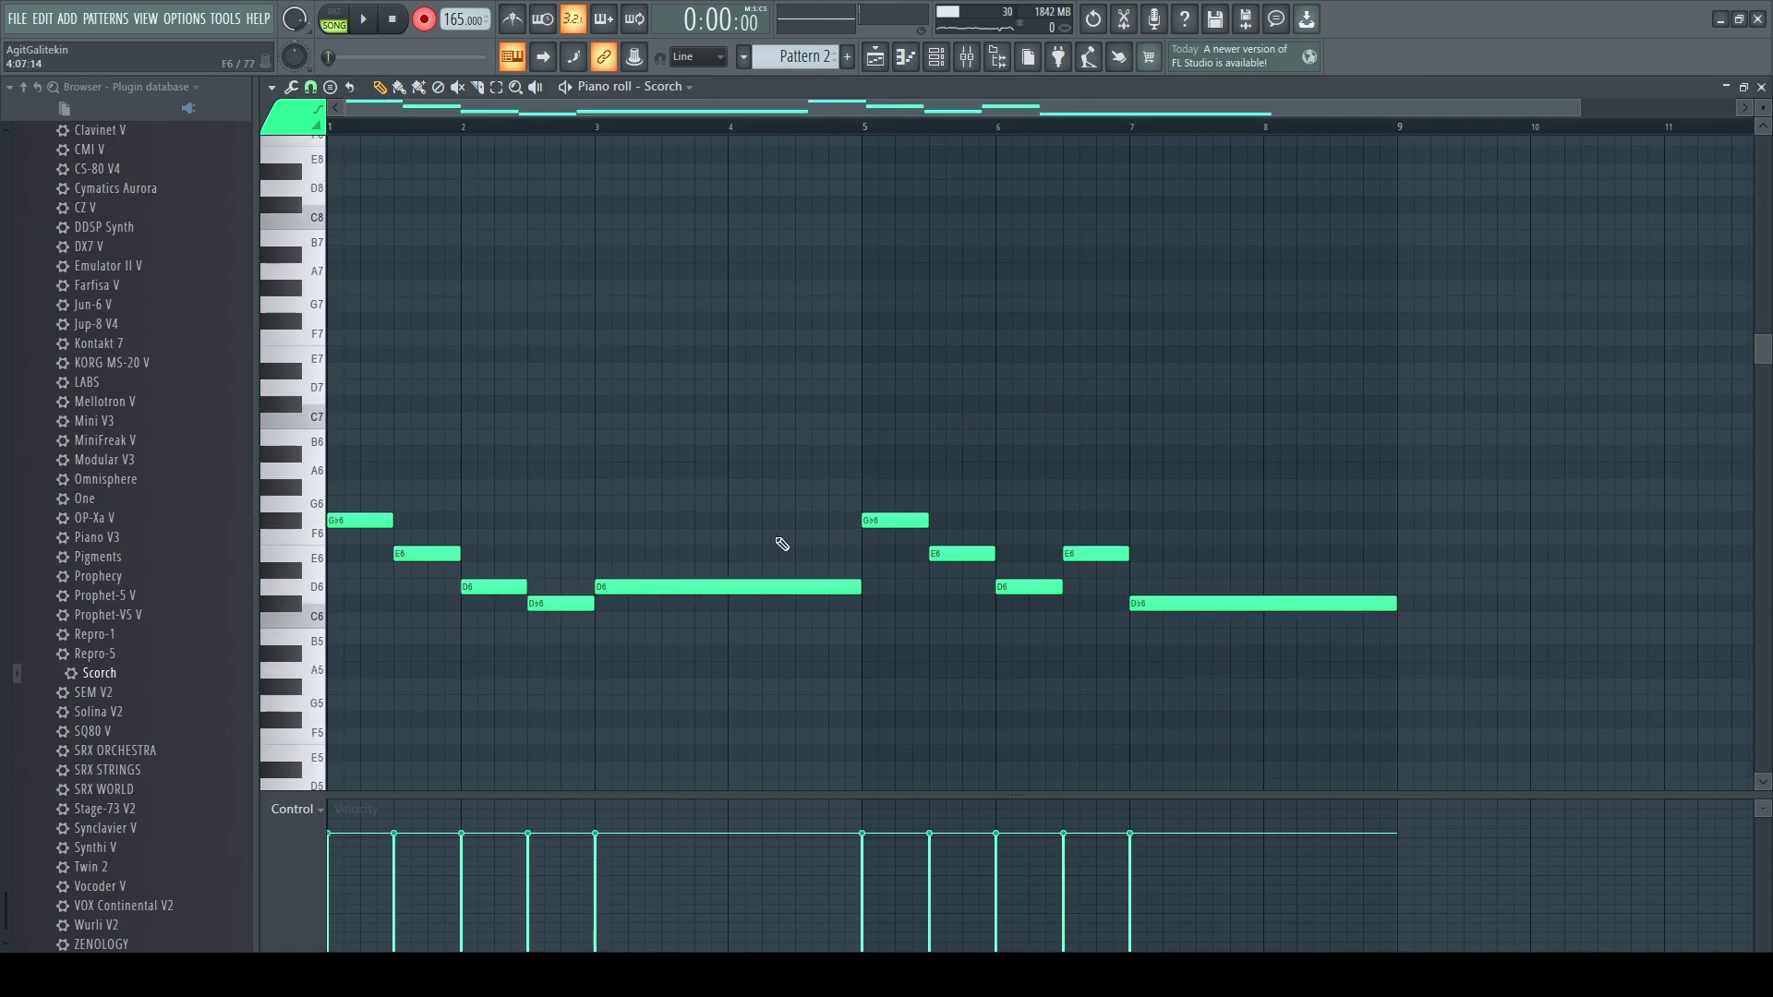
# - Play the song and fine-tune the time shift in Scorch's miscellaneous channel settings, then close the instrument
pyautogui.press('space')
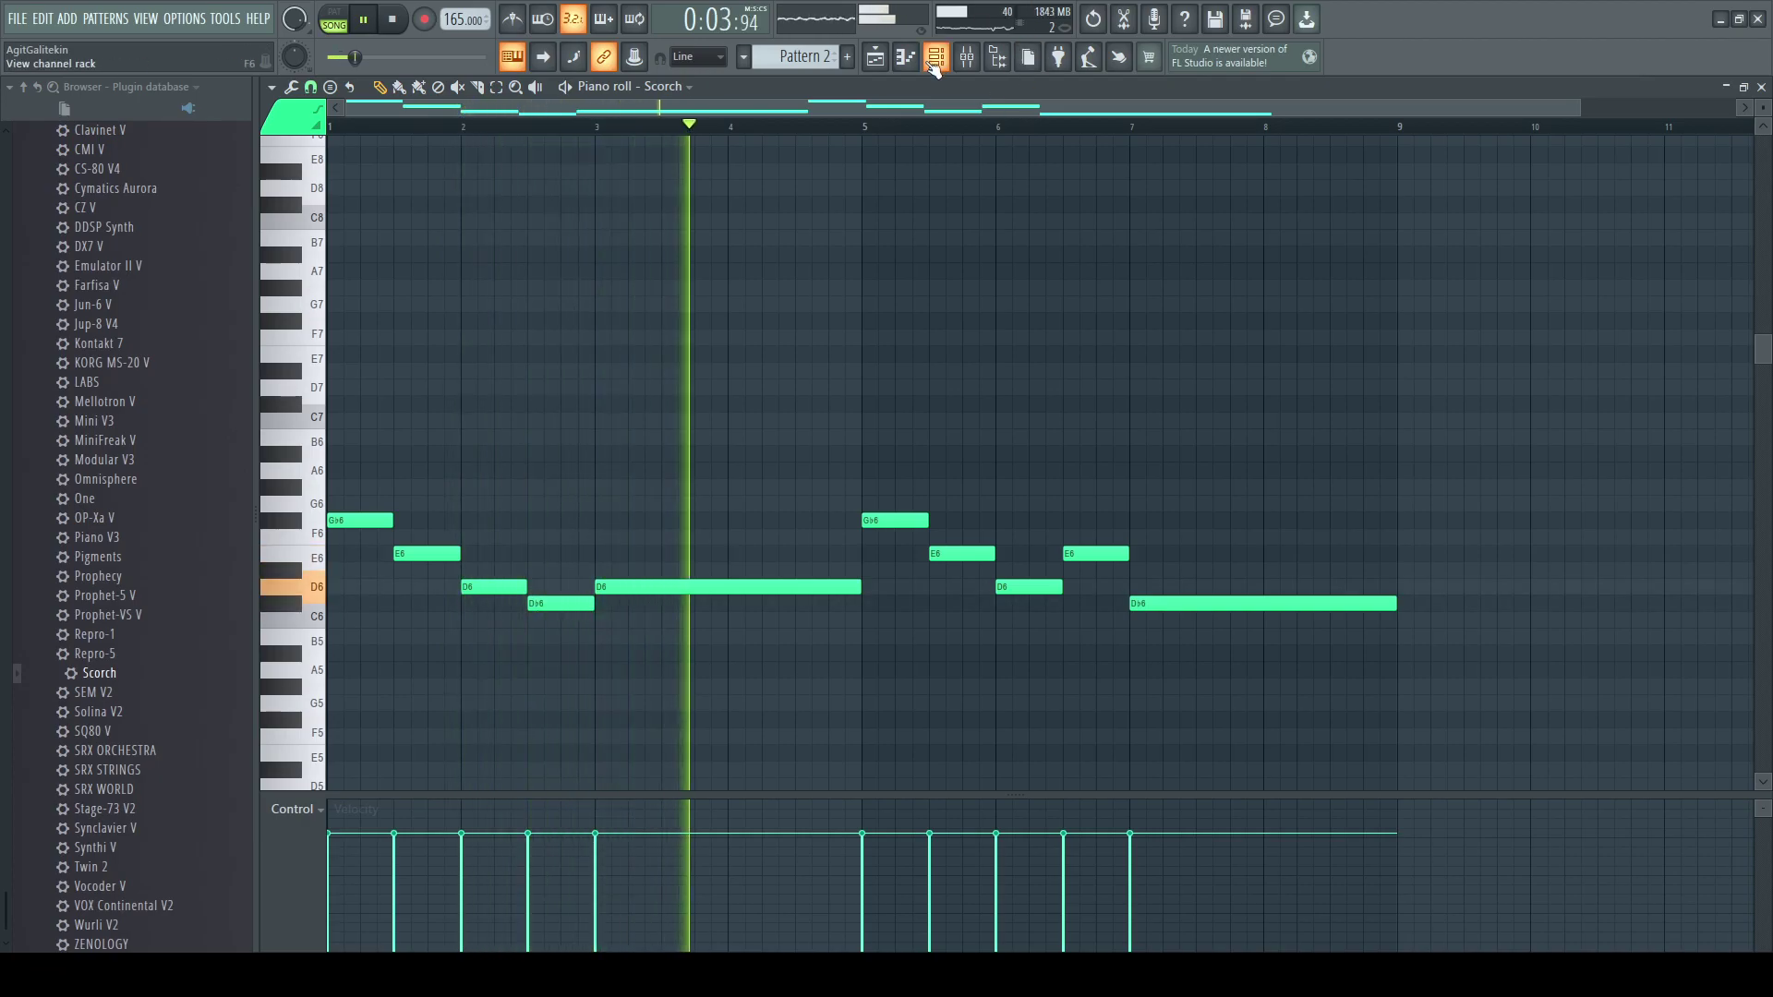
pyautogui.press('F6')
pyautogui.click(570, 271)
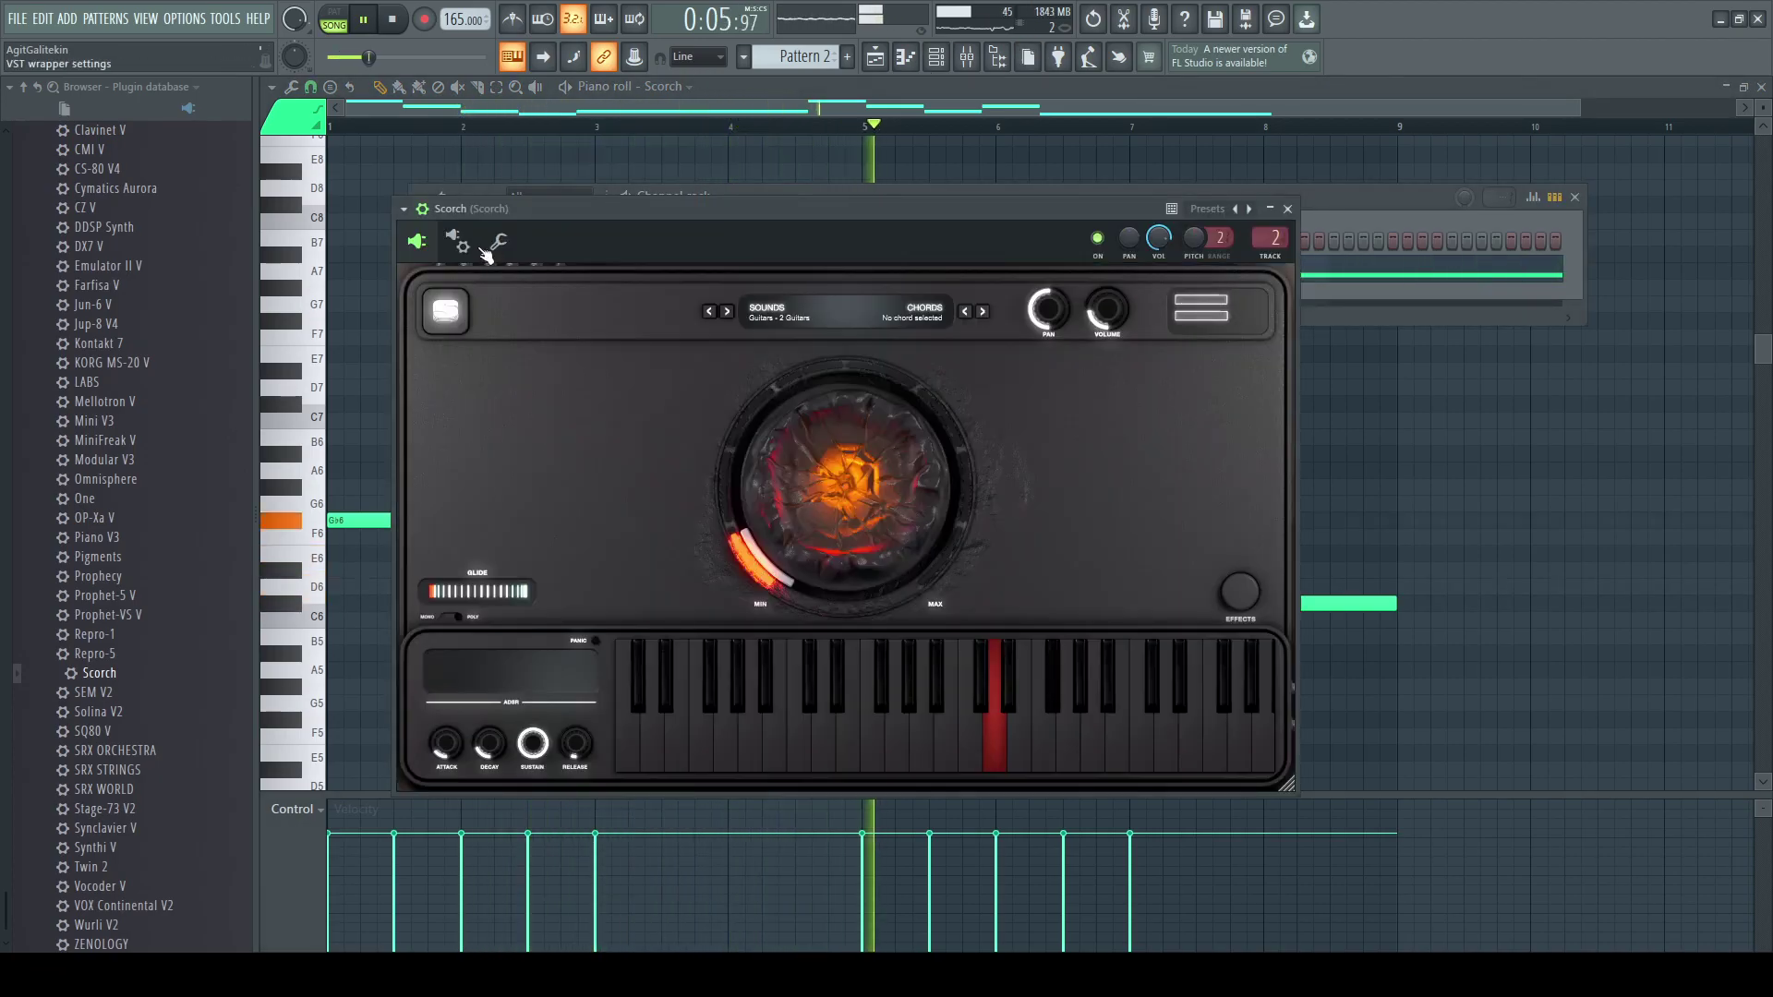
pyautogui.click(499, 241)
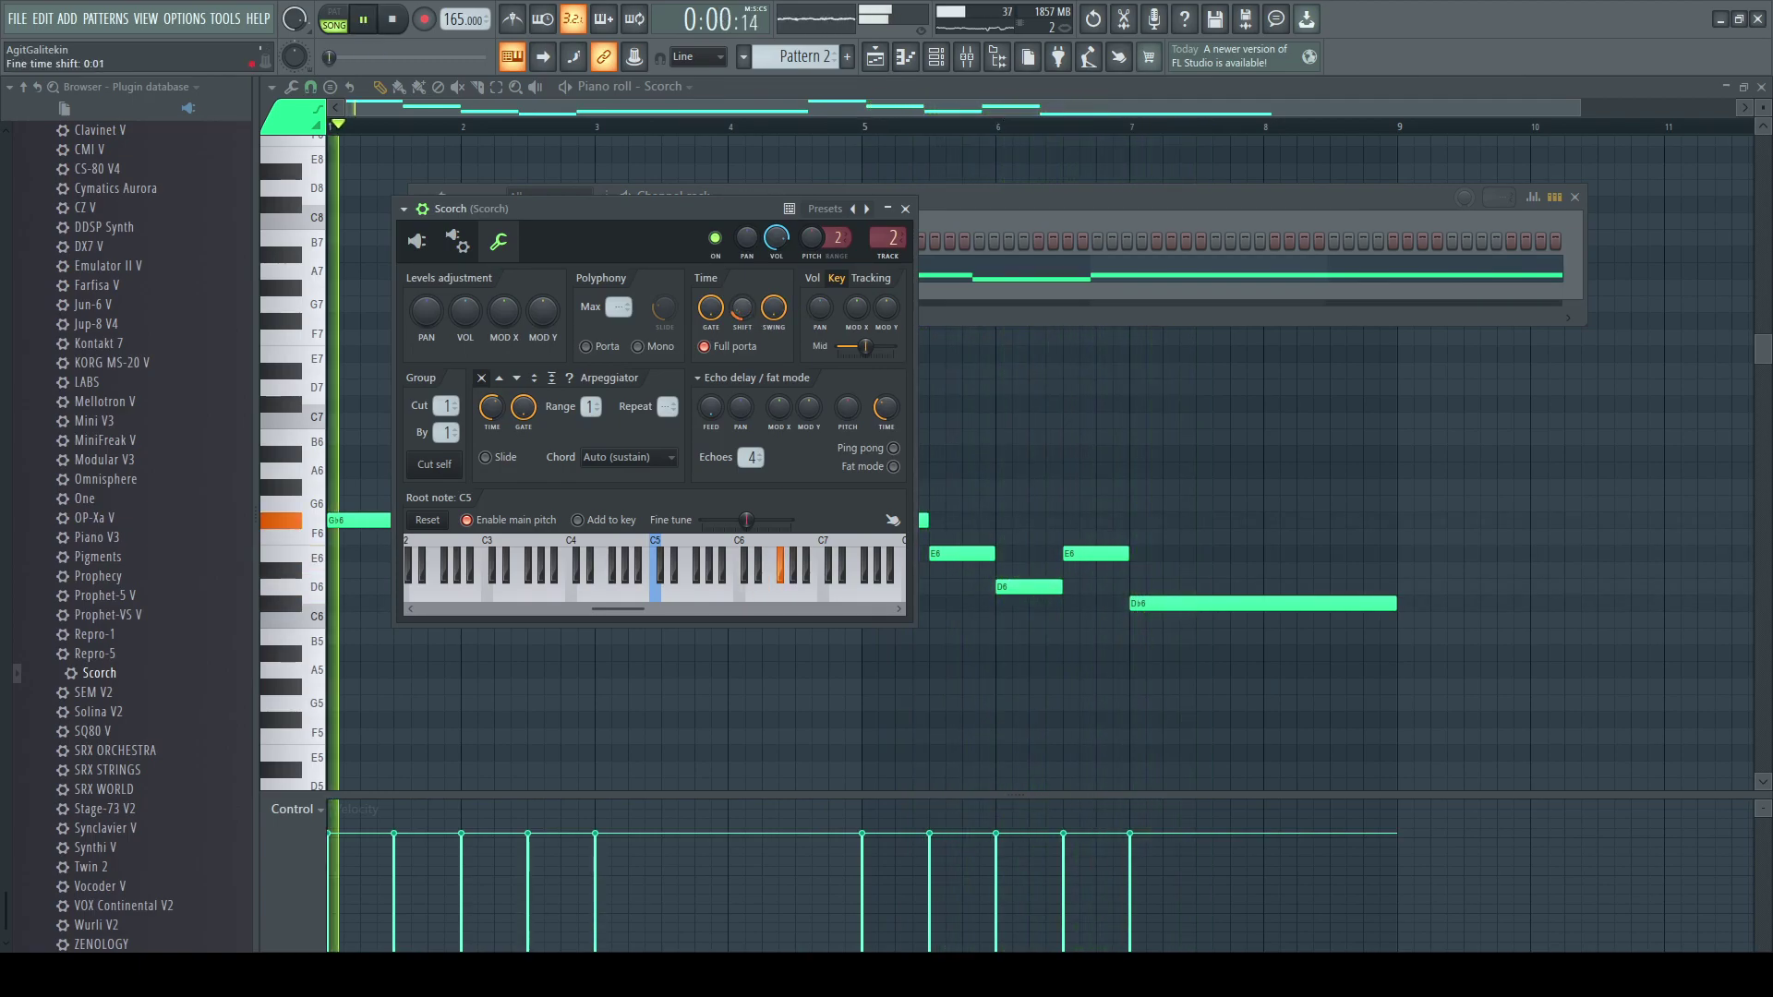
pyautogui.press('space')
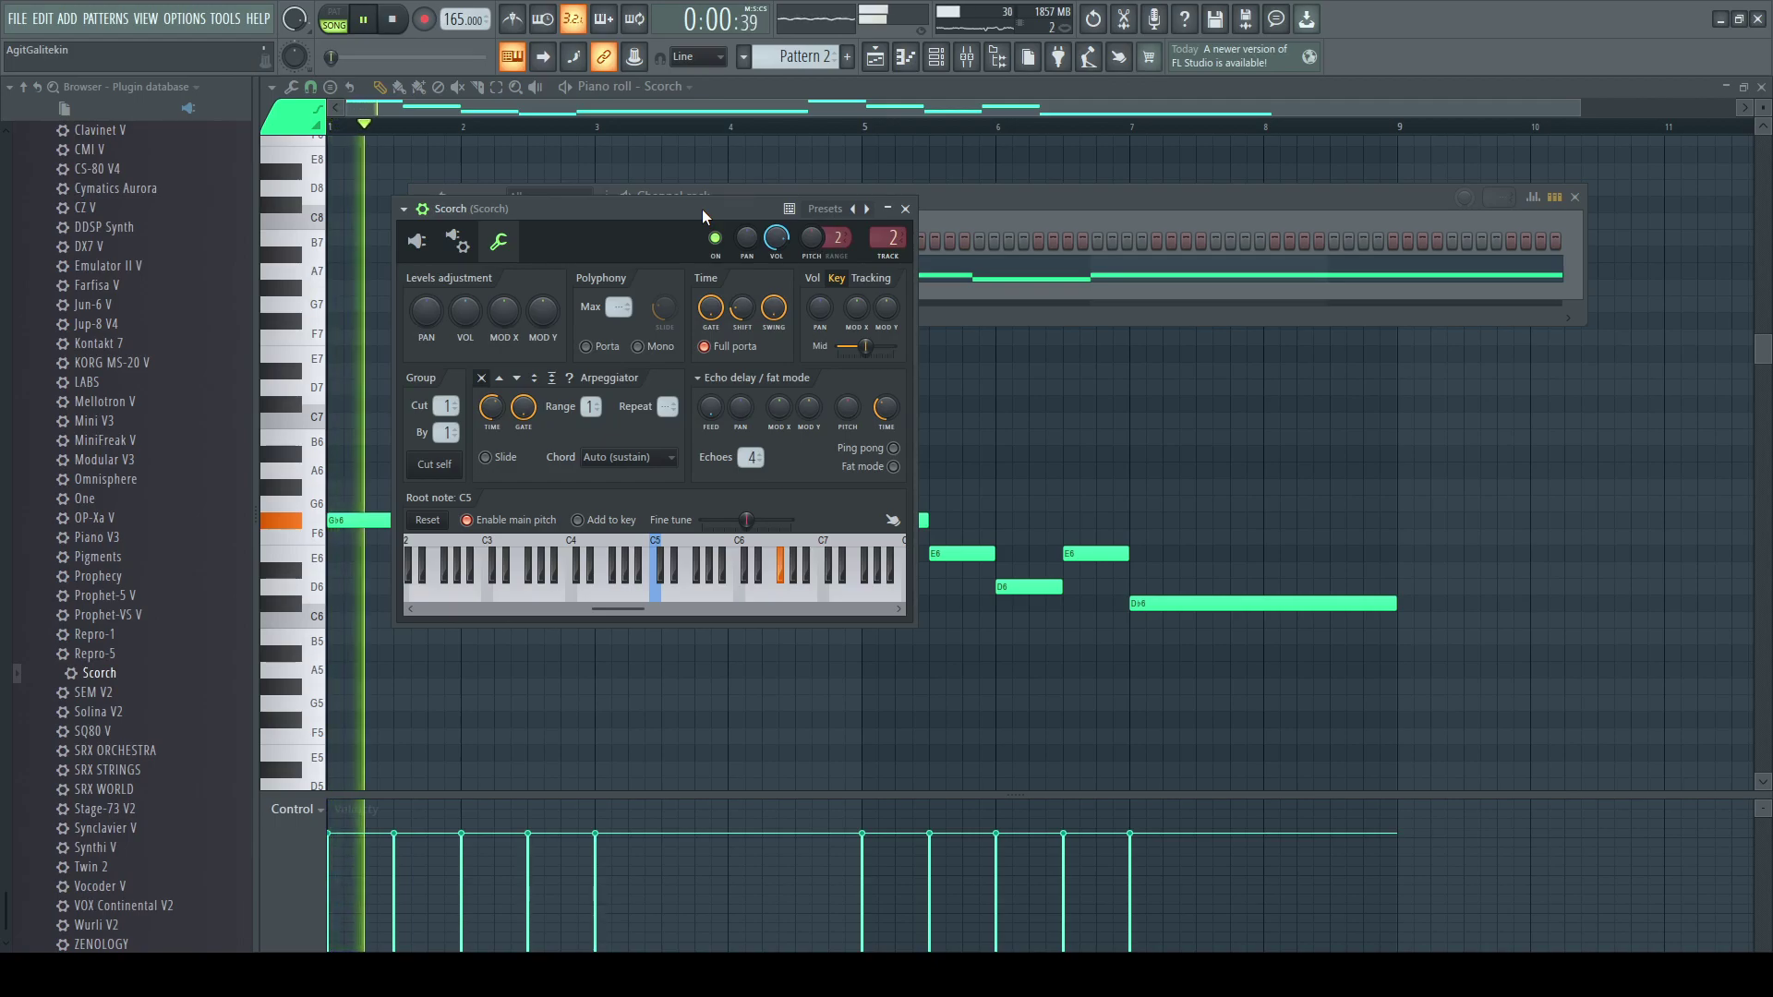
pyautogui.press('space')
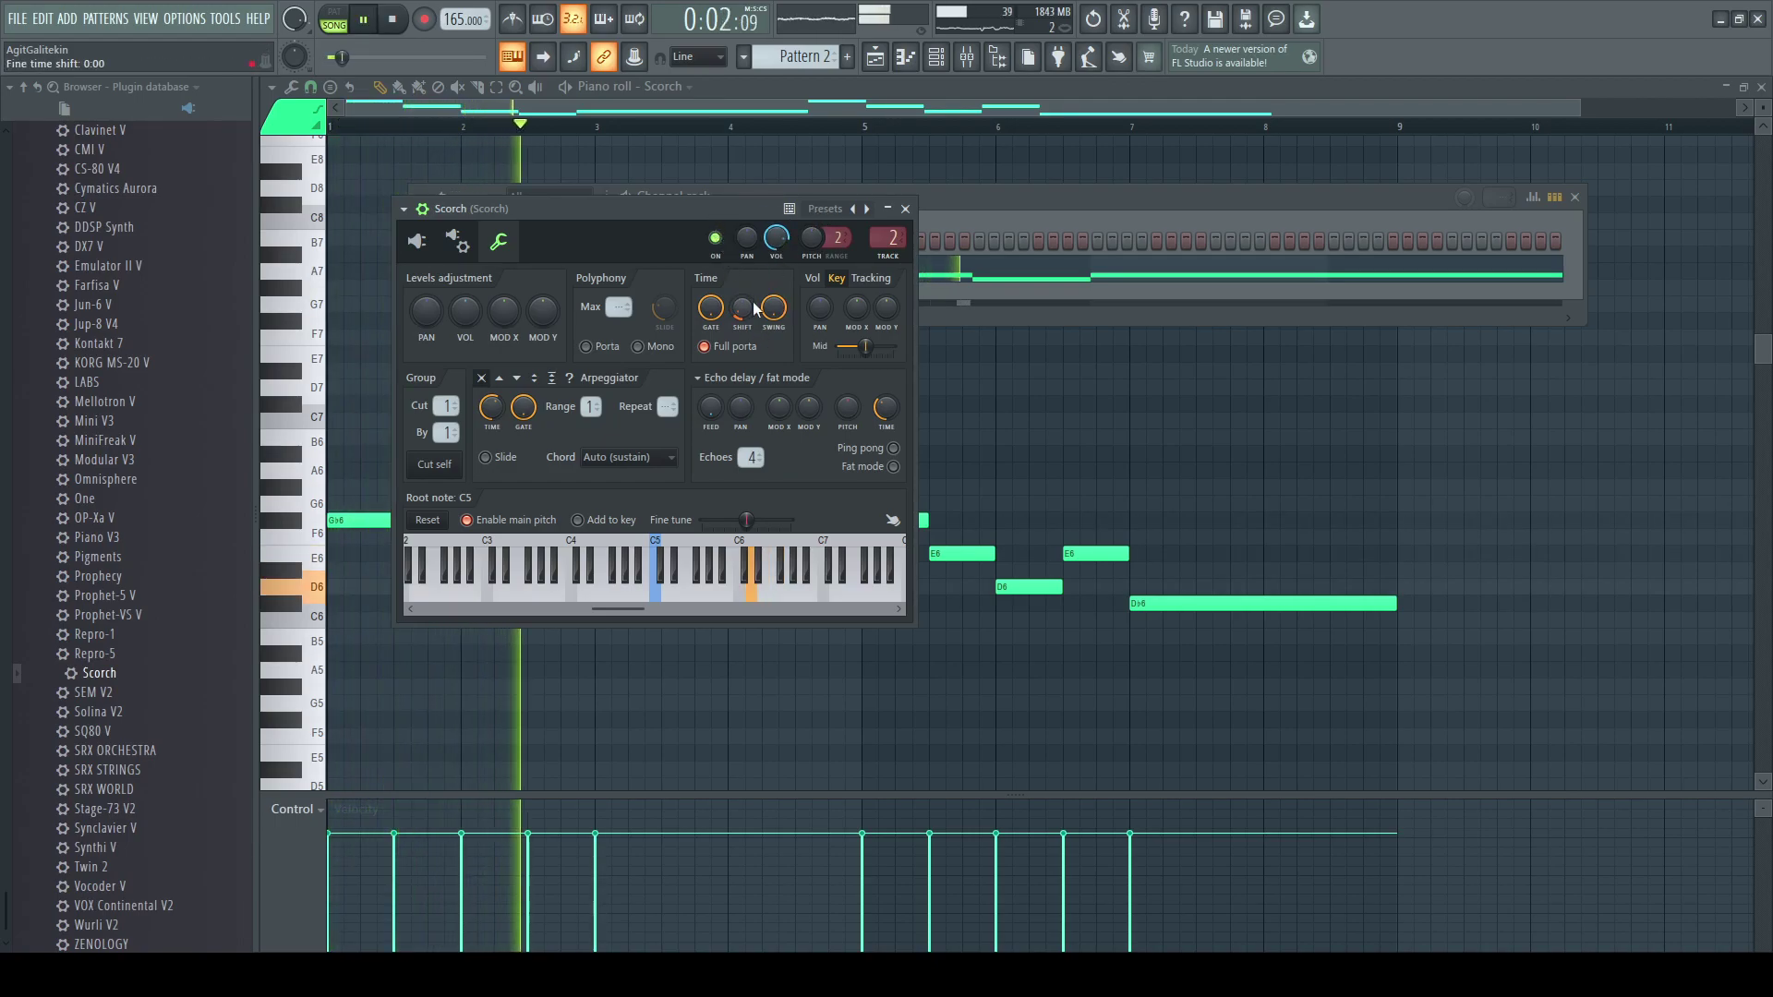
pyautogui.click(905, 208)
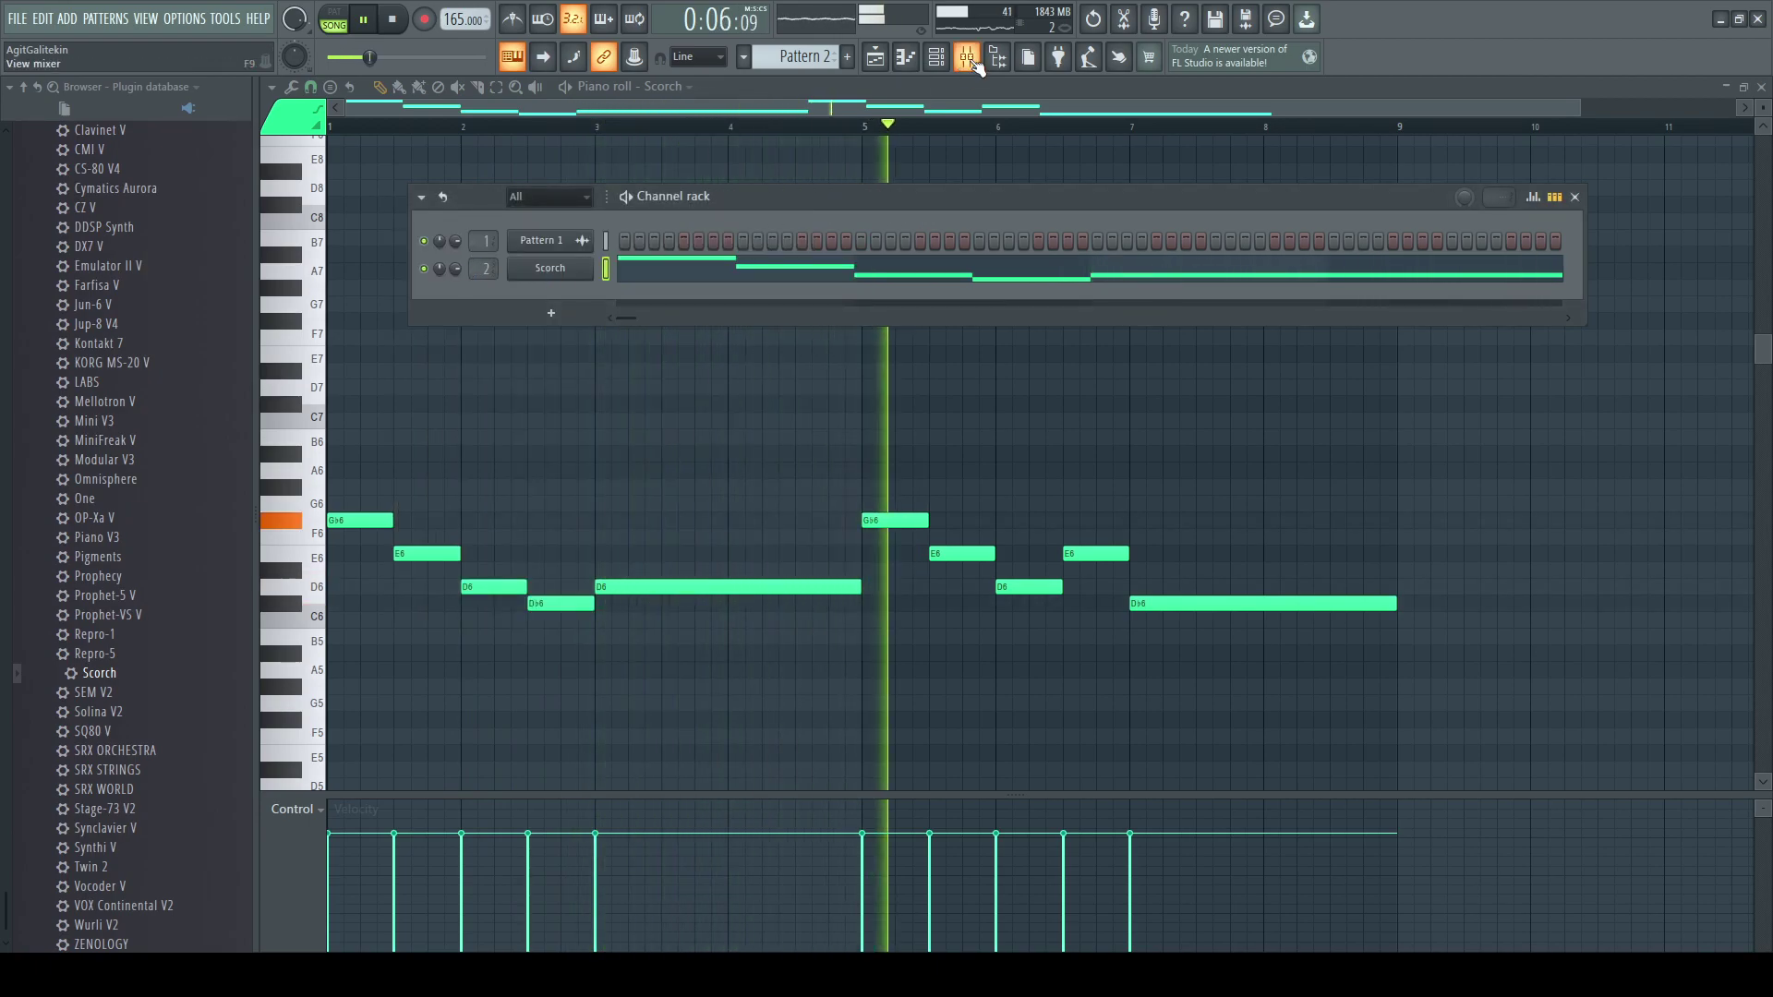
# - Lower the Scorch mixer track to about -3.5 dB and move its Fruity parametric EQ 2 low-pass to about 5936 Hz
pyautogui.press('F9')
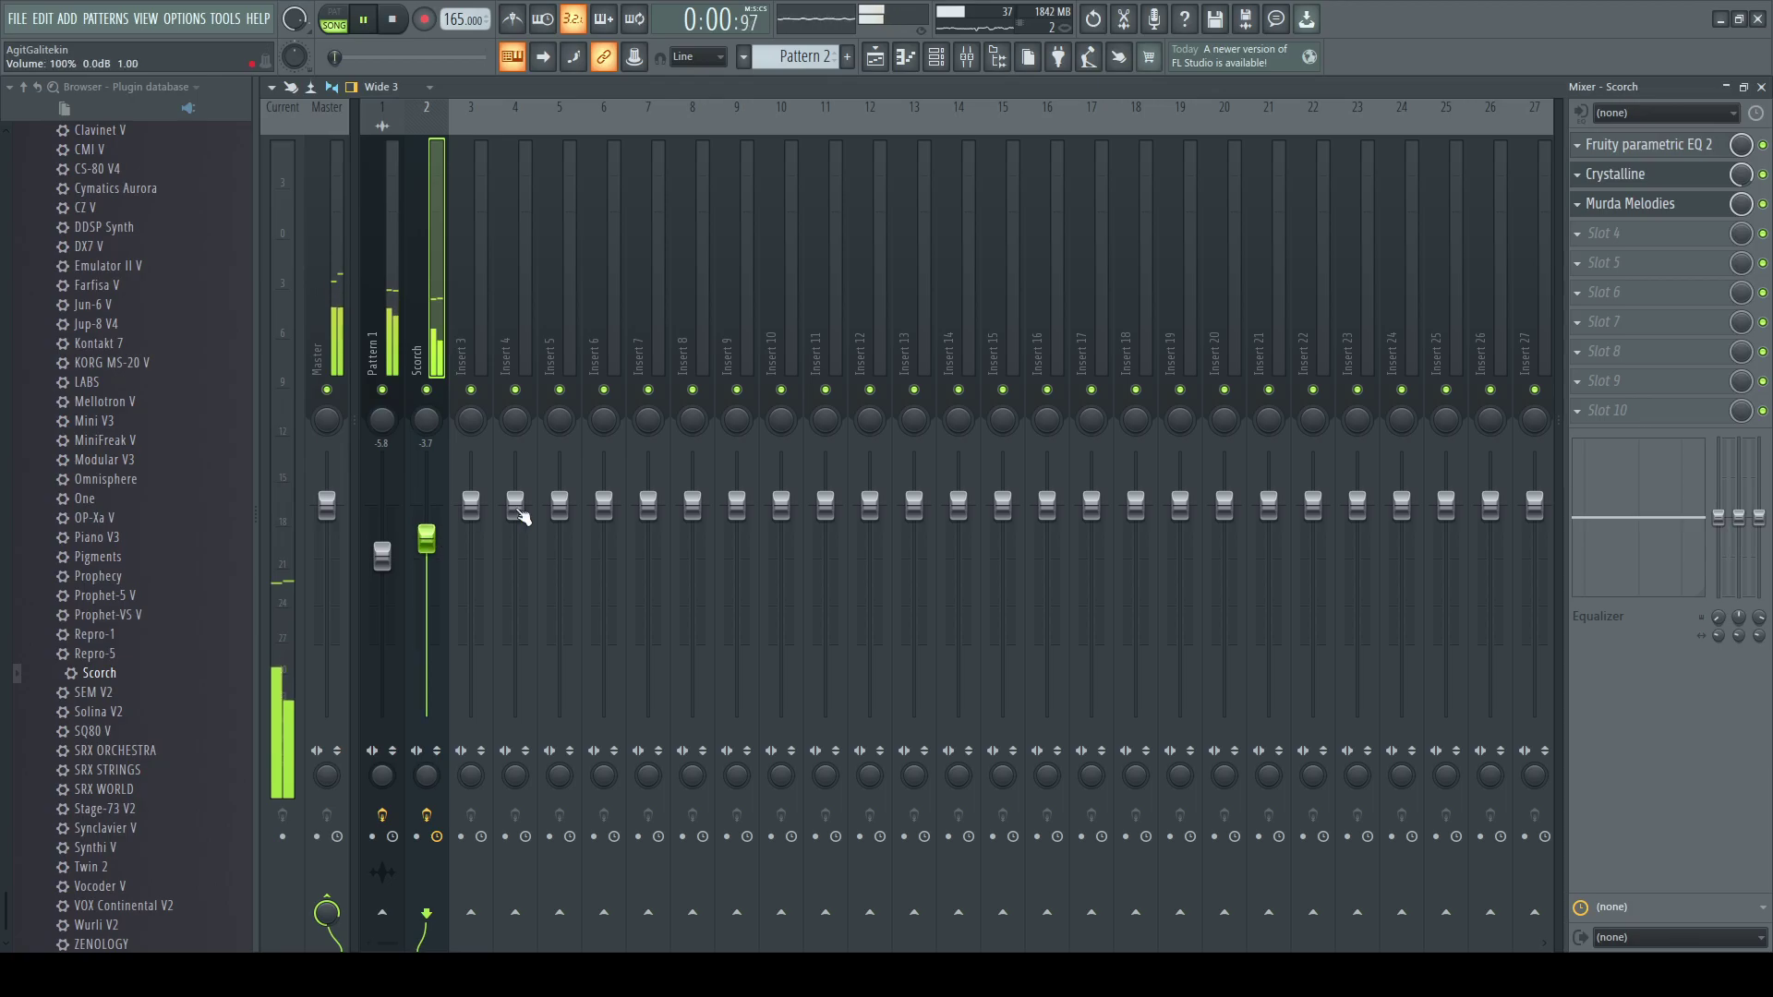
pyautogui.click(1659, 153)
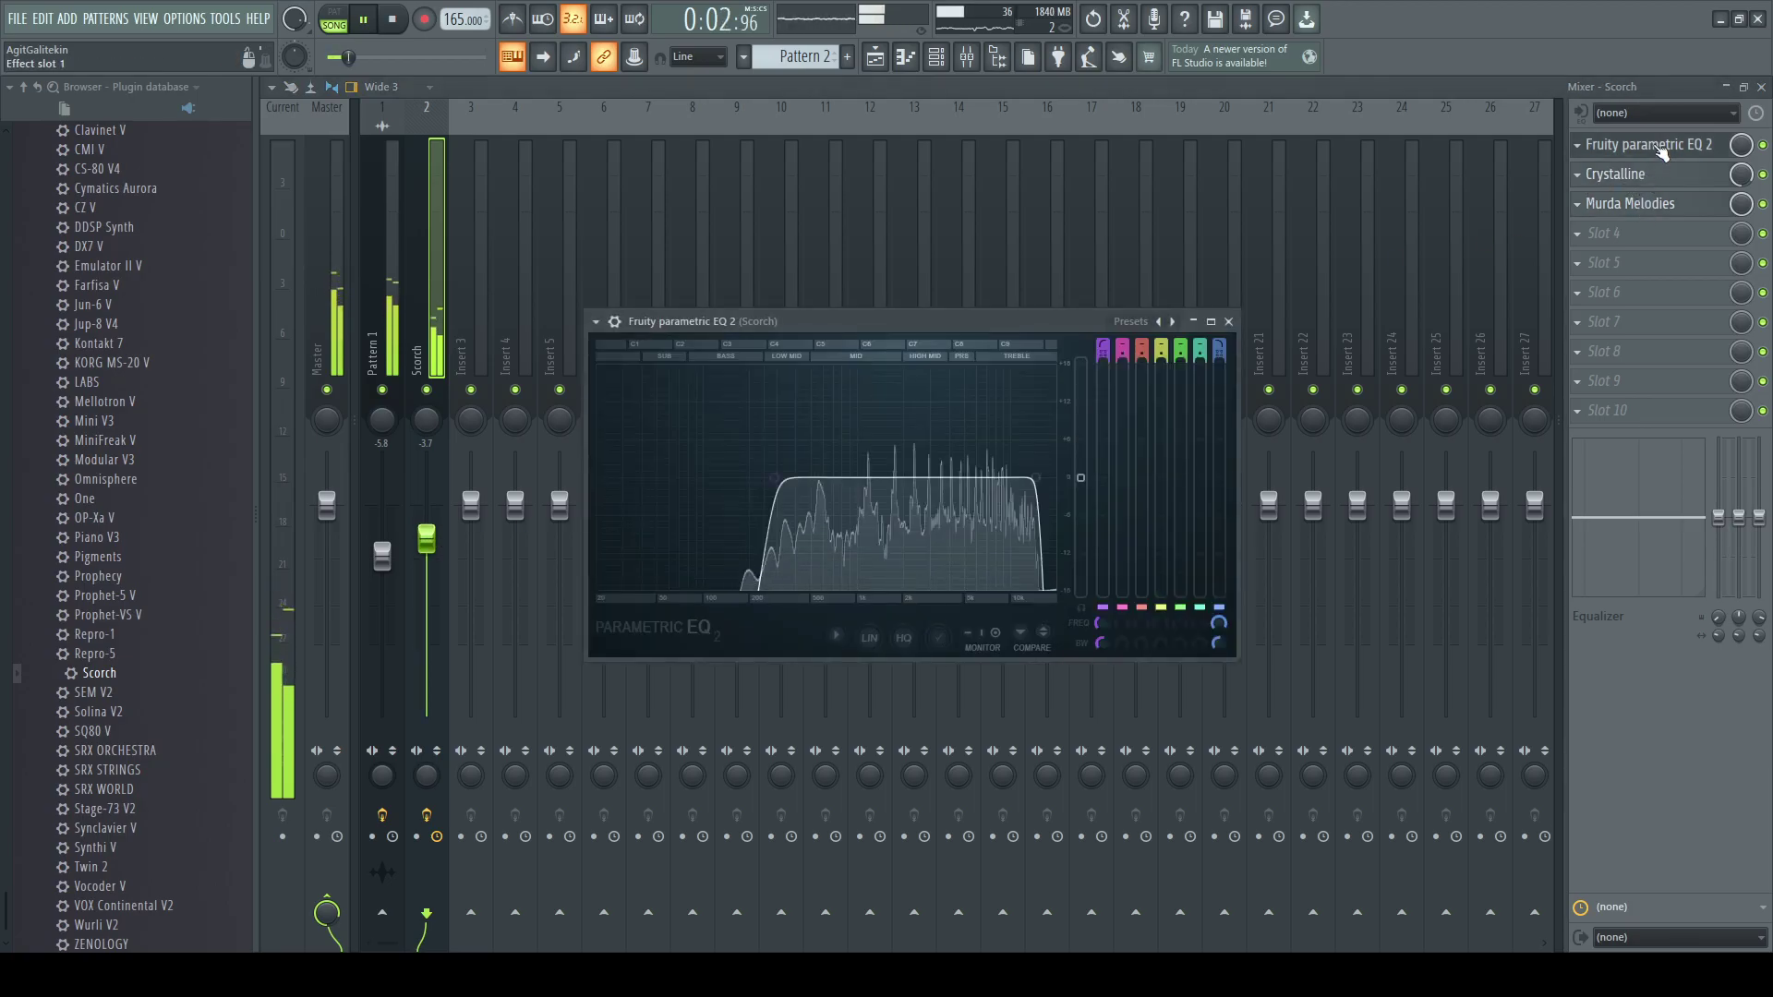
pyautogui.moveTo(989, 477); pyautogui.dragTo(976, 477)
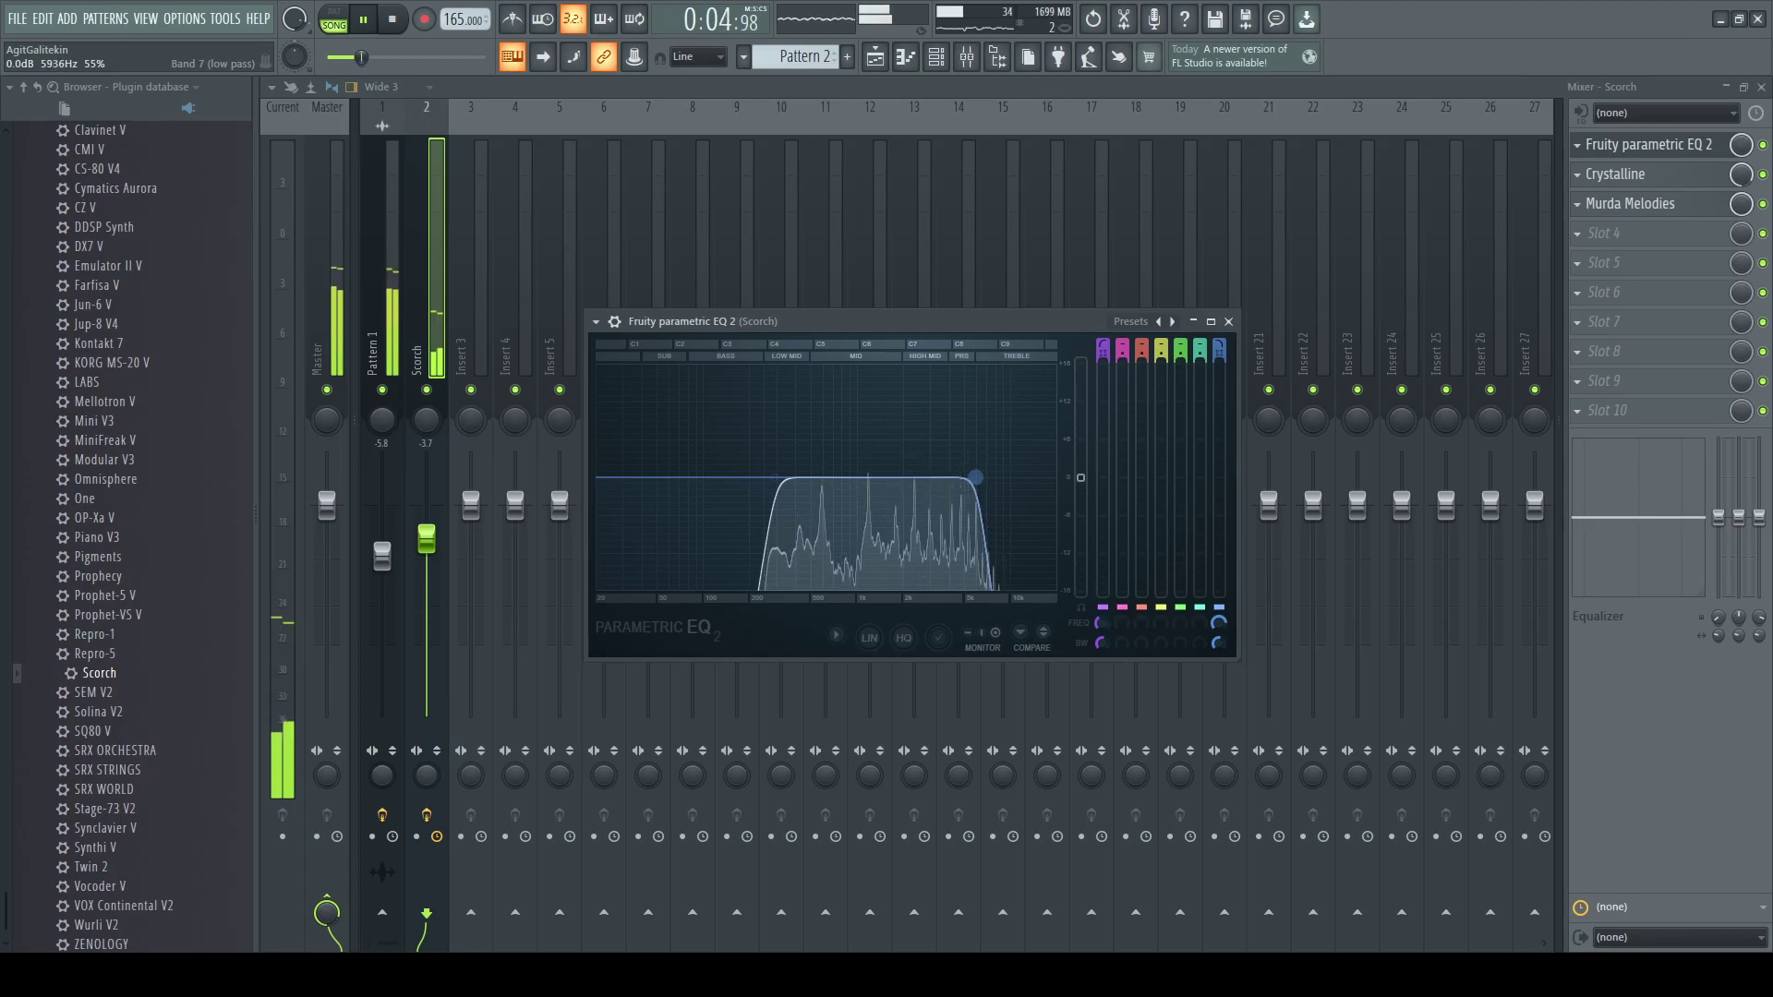
pyautogui.moveTo(775, 477); pyautogui.dragTo(773, 478)
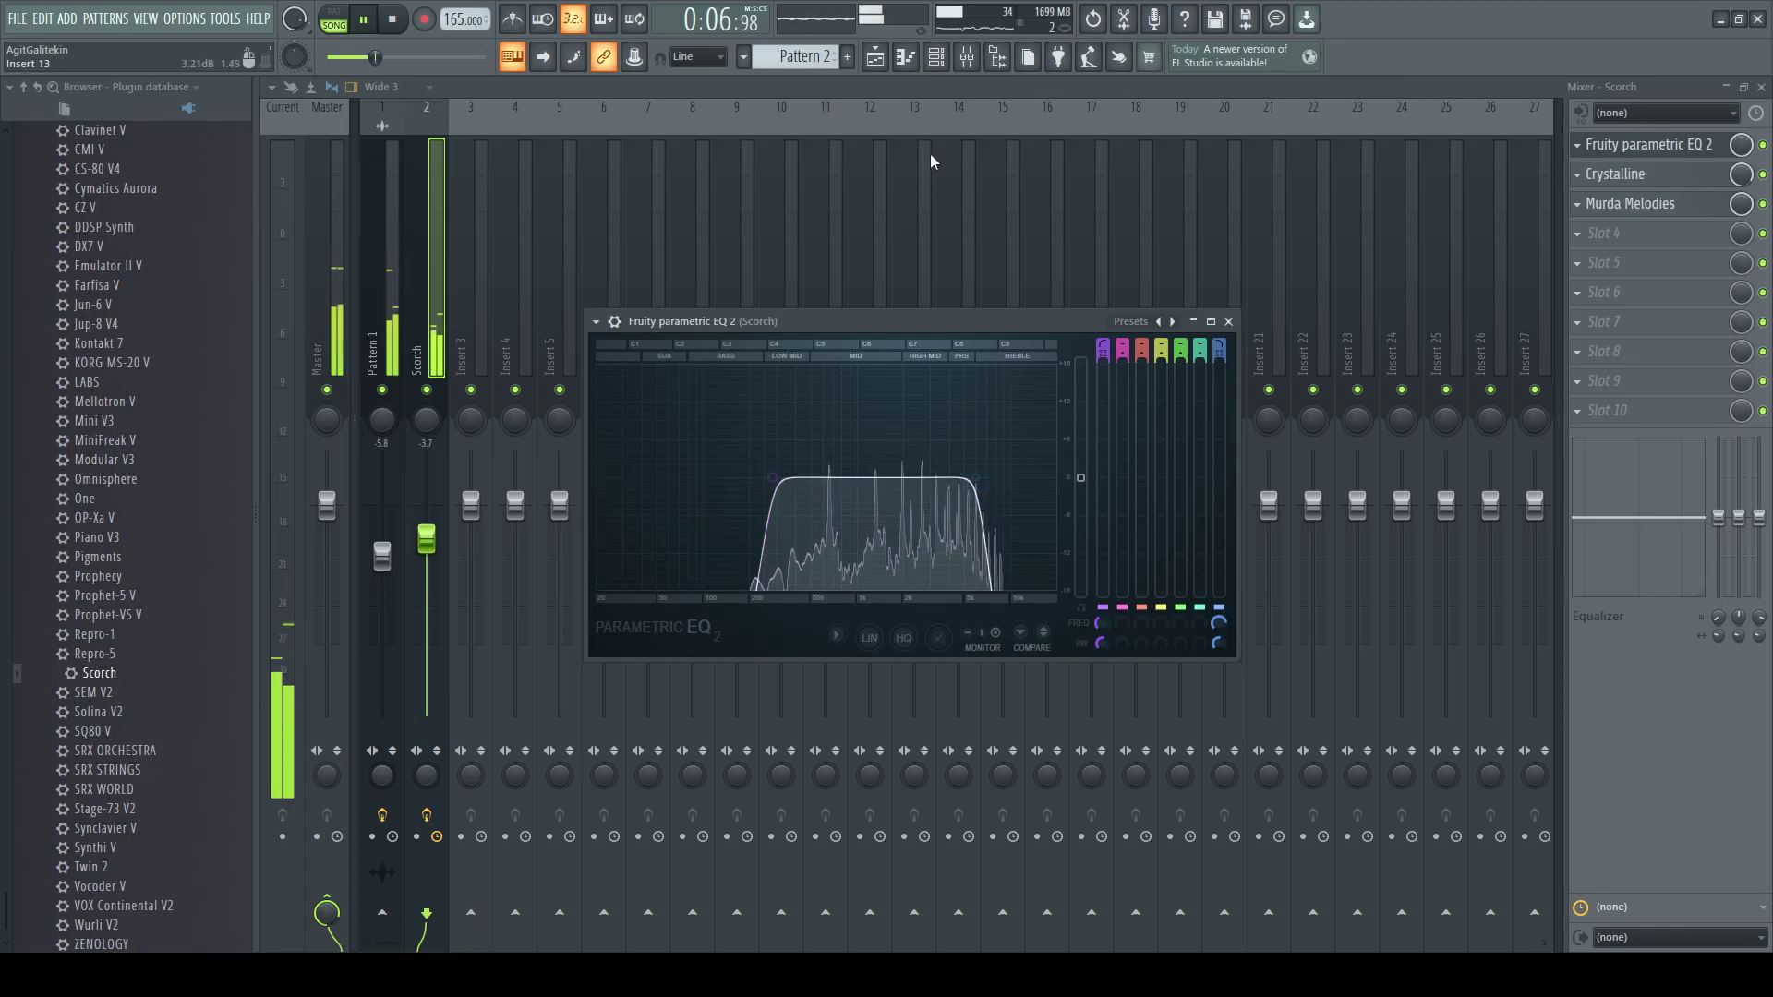
pyautogui.click(954, 87)
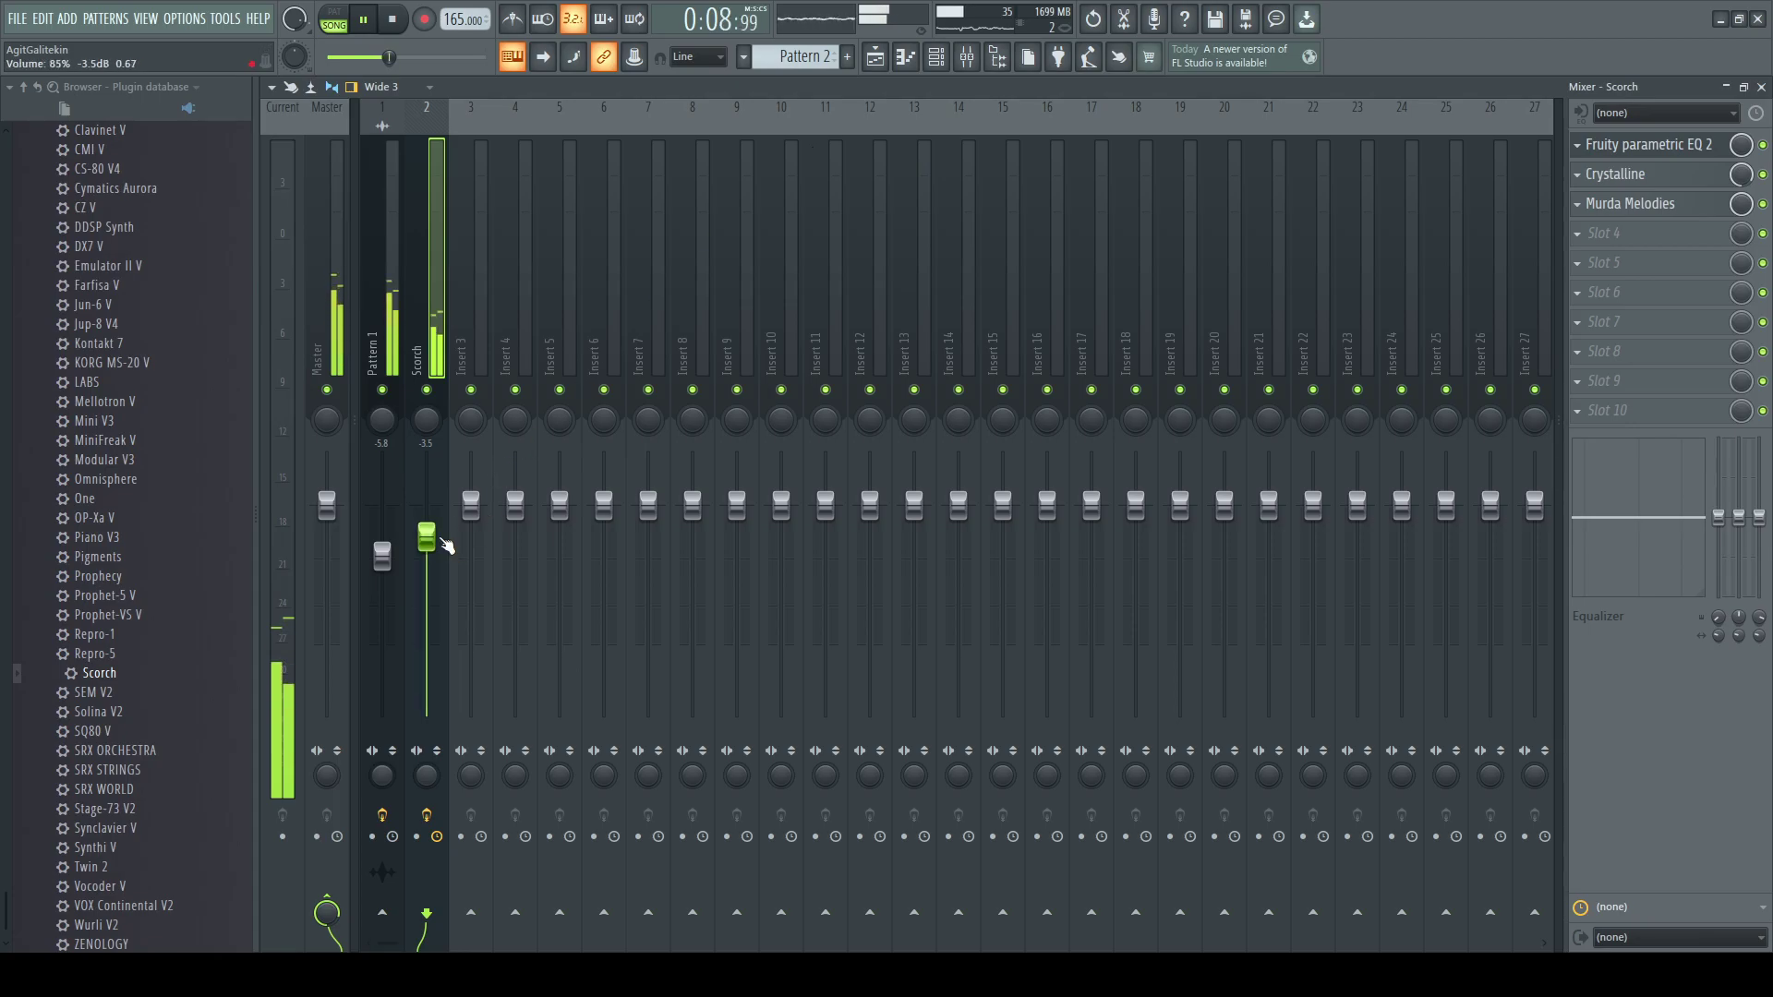
# - Duplicate the first 16 bars of the playlist to bar 17, remove Pattern 2 from the first 16 bars and restart playback
pyautogui.click(935, 57)
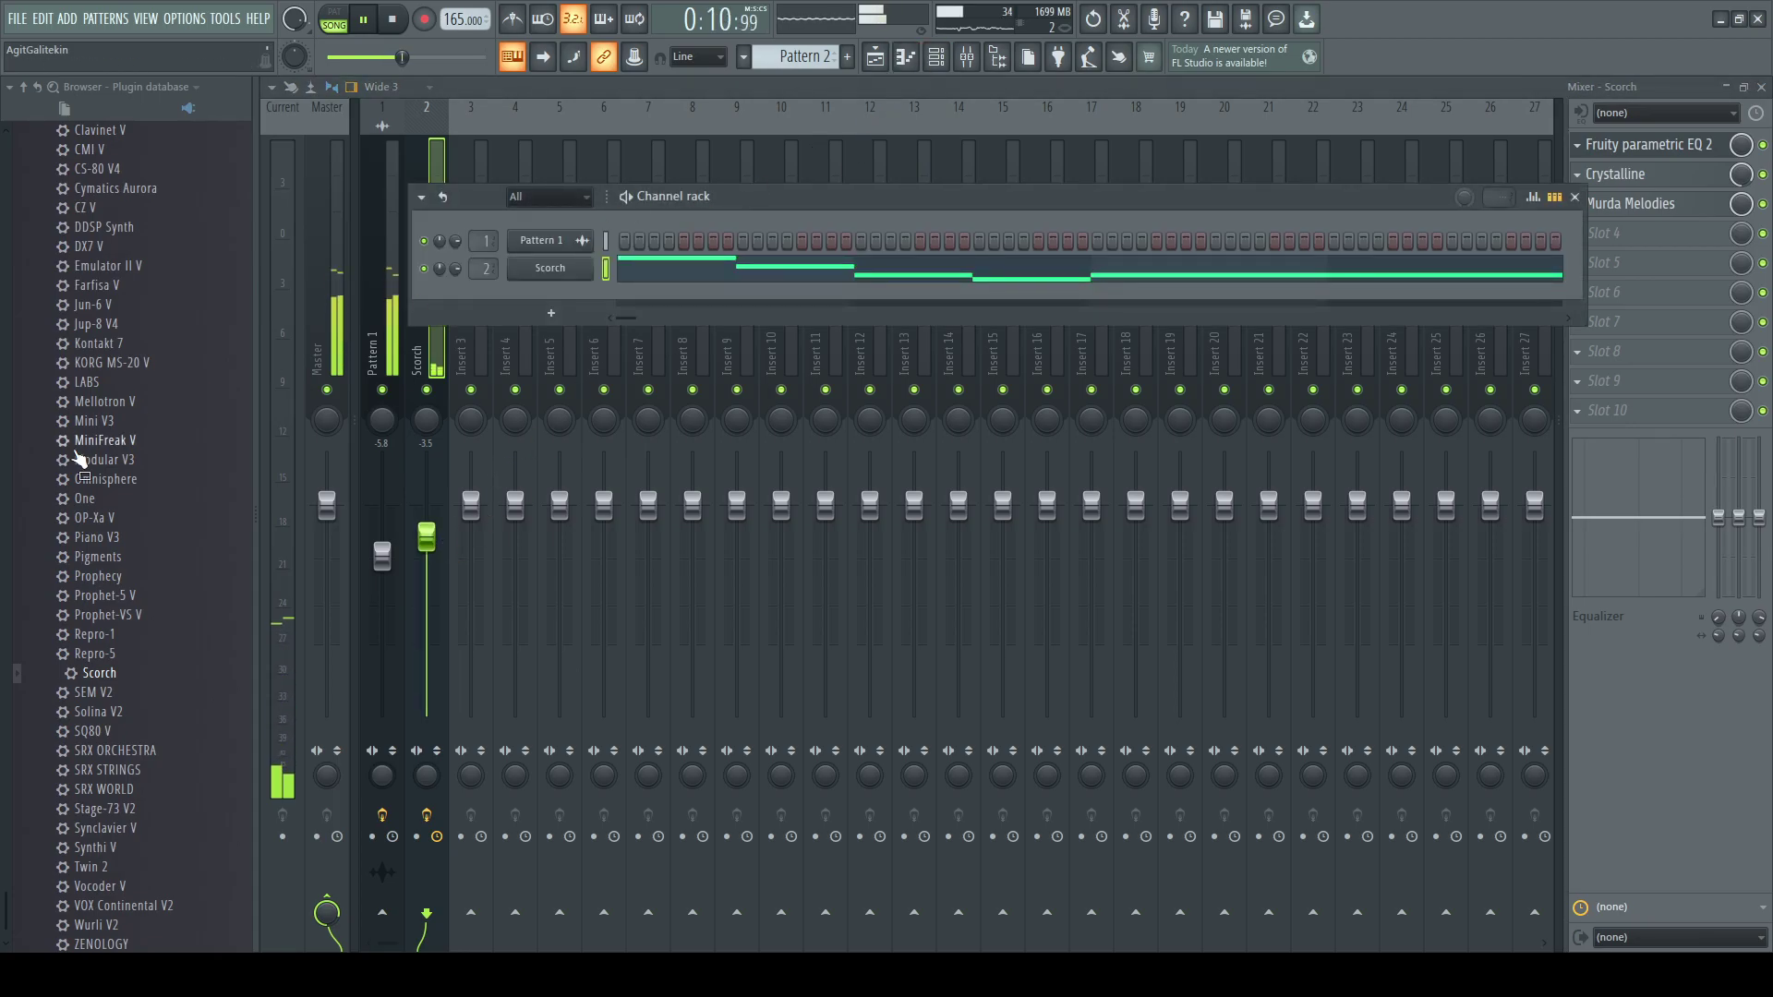
pyautogui.click(838, 87)
pyautogui.click(874, 57)
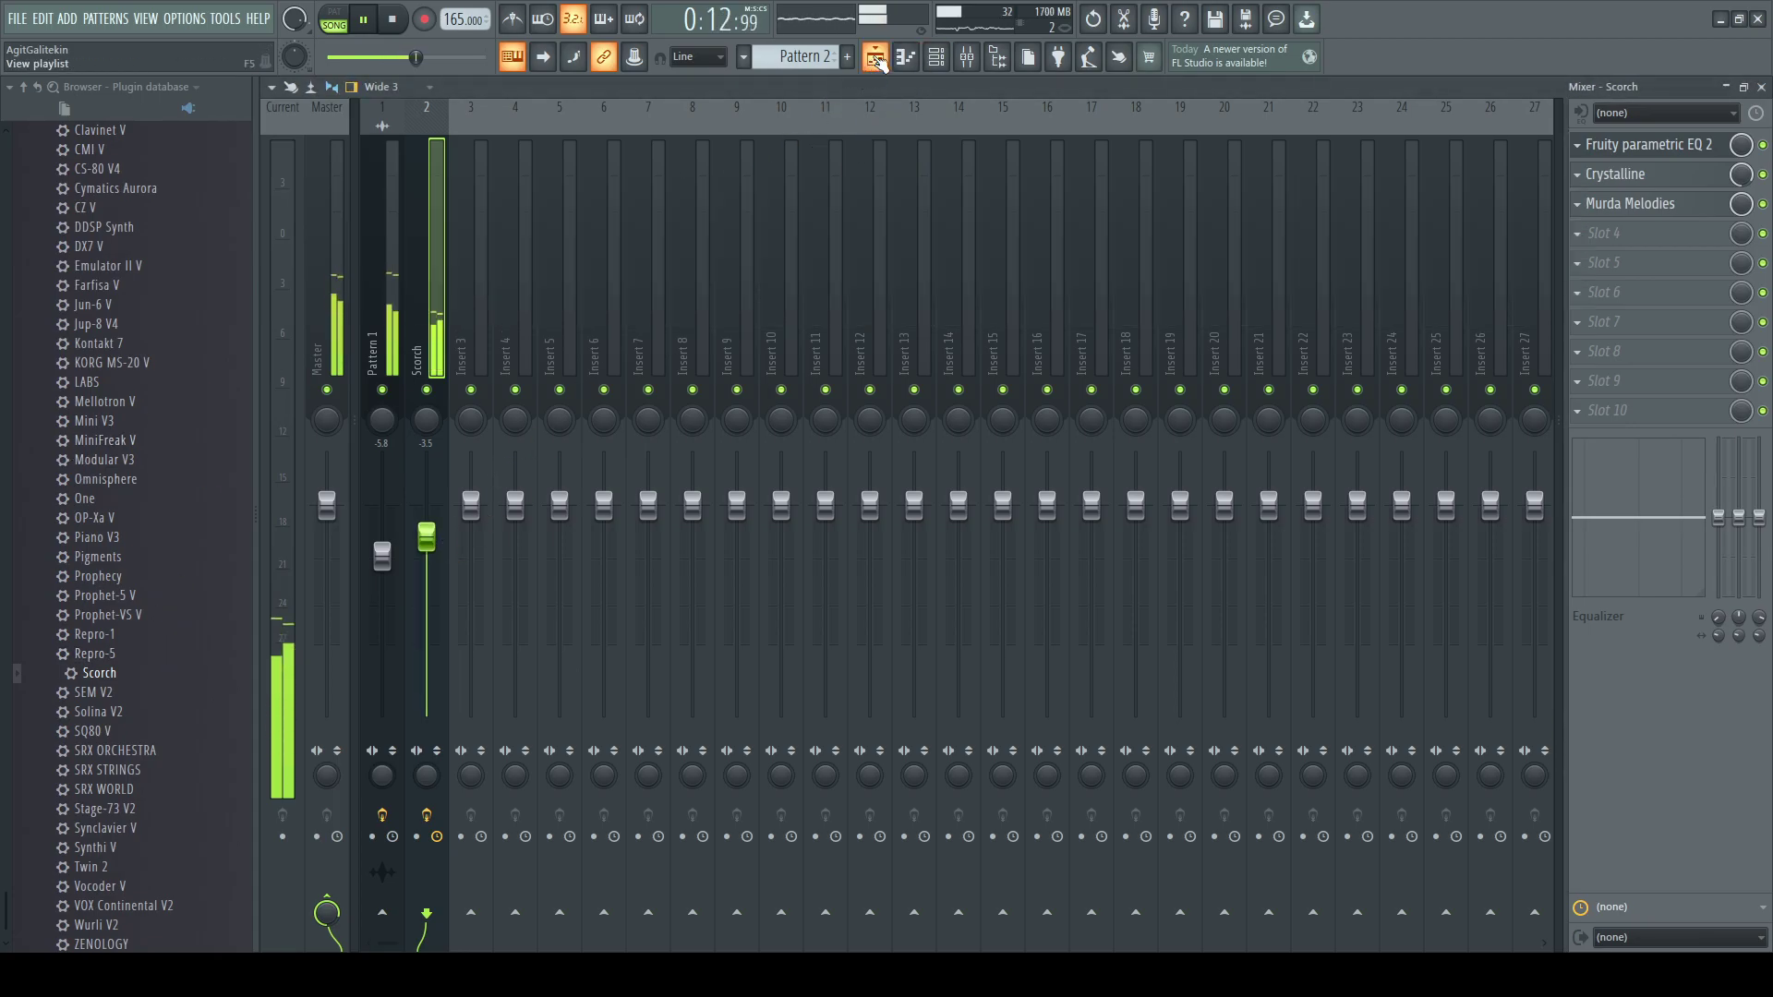
pyautogui.moveTo(1105, 296); pyautogui.dragTo(515, 132)
pyautogui.hotkey('ctrl', 'b')
pyautogui.press('space')
pyautogui.rightClick(923, 219)
pyautogui.rightClick(646, 212)
pyautogui.click(619, 132)
pyautogui.press('space')
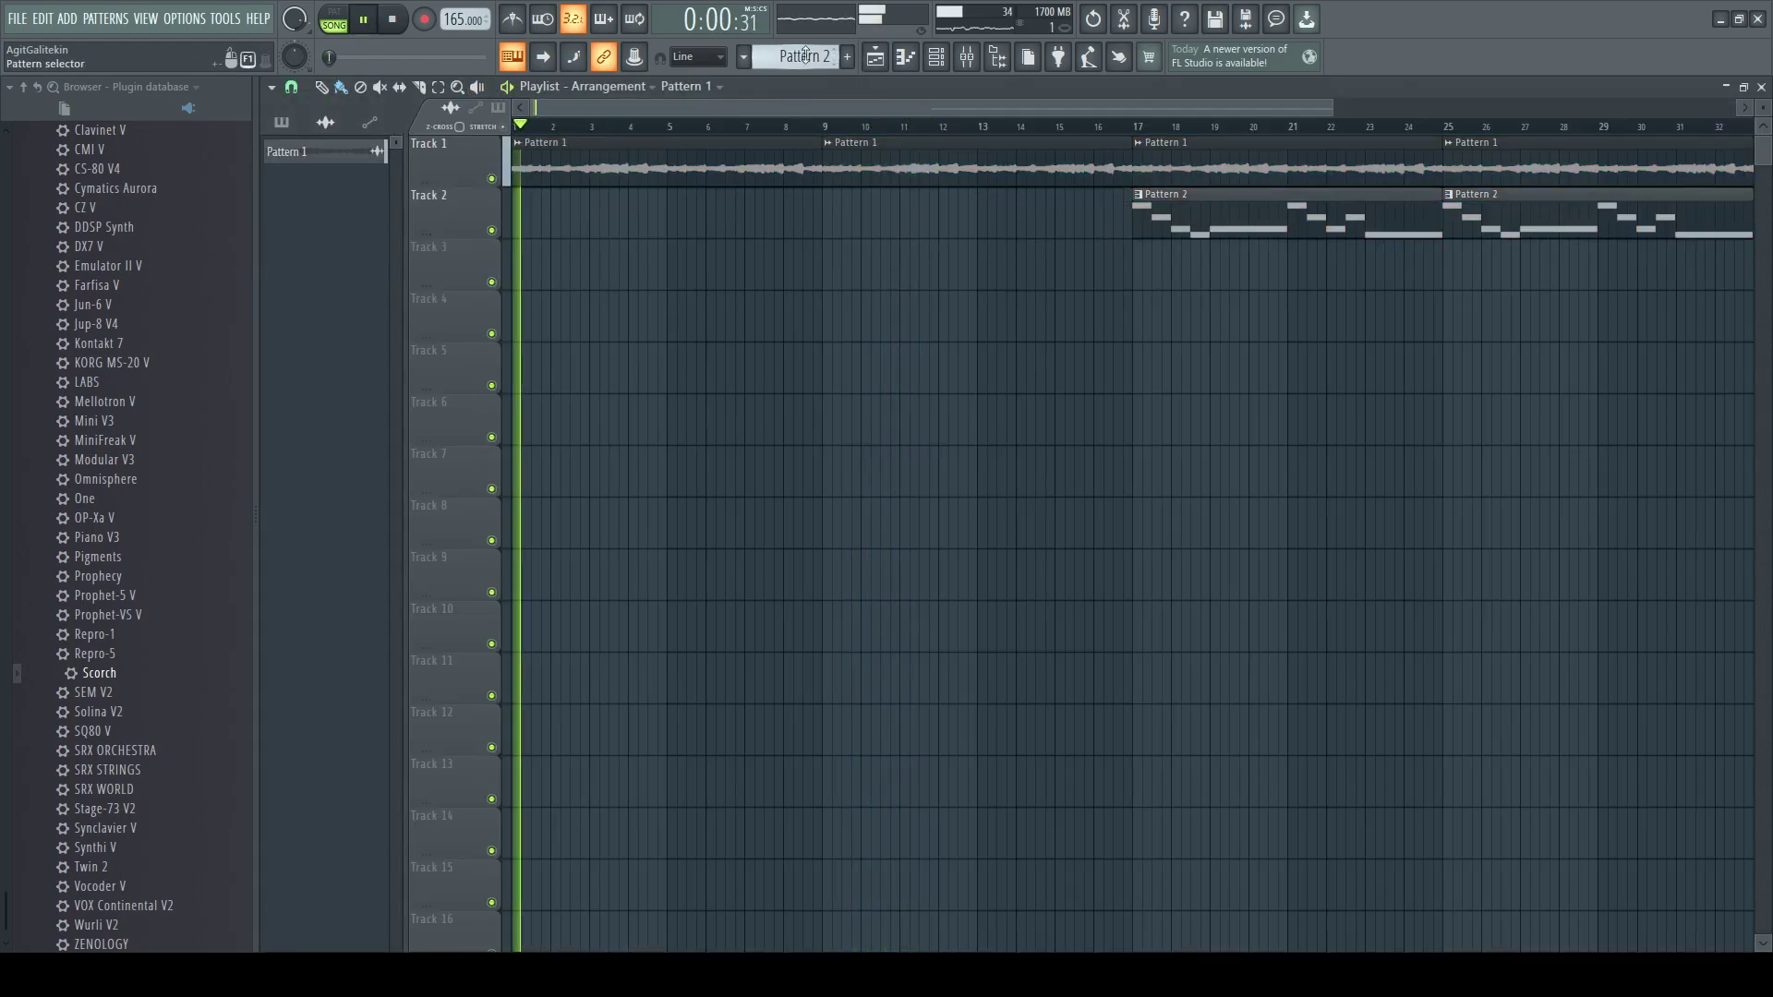
# - Create Pattern 3, place it twice on Track 3 across bars 1 to 16 and select those bars for looping
pyautogui.click(282, 122)
pyautogui.click(325, 943)
pyautogui.press('space')
pyautogui.press('space')
pyautogui.click(554, 282)
pyautogui.moveTo(559, 285)
pyautogui.mouseDown()
pyautogui.moveTo(523, 269)
pyautogui.moveTo(1046, 260)
pyautogui.mouseUp()
pyautogui.keyDown('ctrl'); pyautogui.moveTo(1140, 135); pyautogui.dragTo(434, 119); pyautogui.keyUp('ctrl')
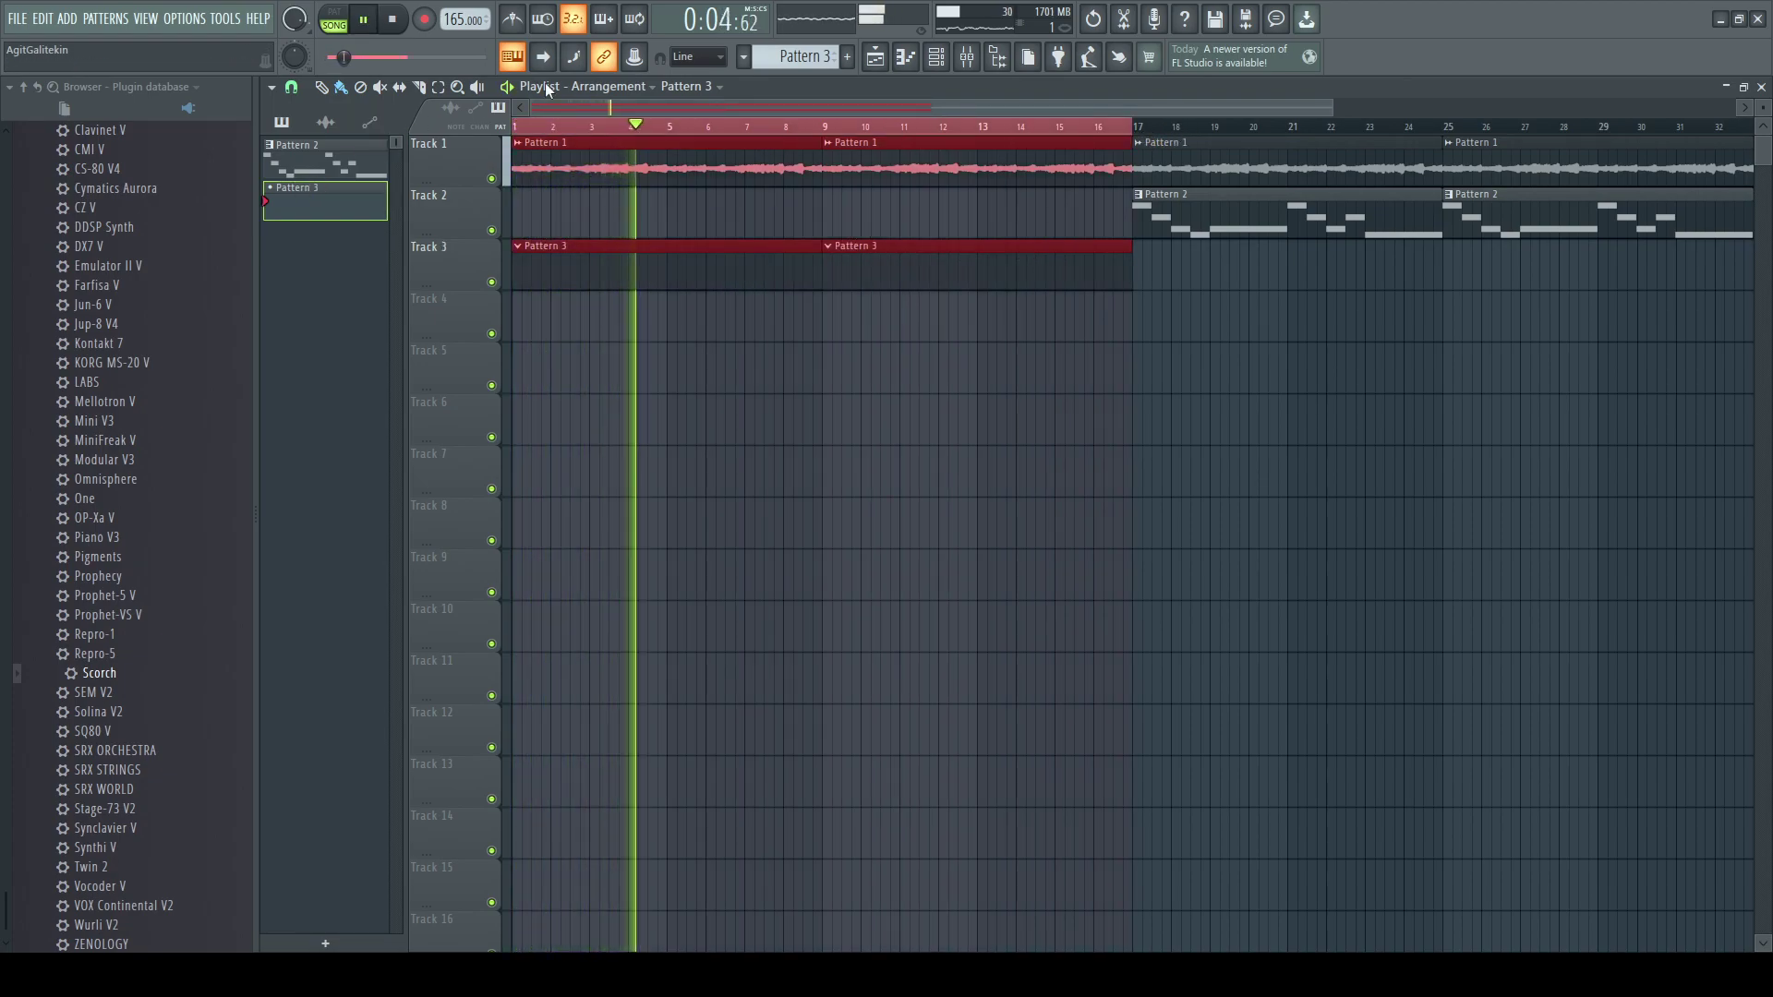
# - Add the Keyzone Classic VST instrument to the channel rack as a new channel
pyautogui.click(935, 56)
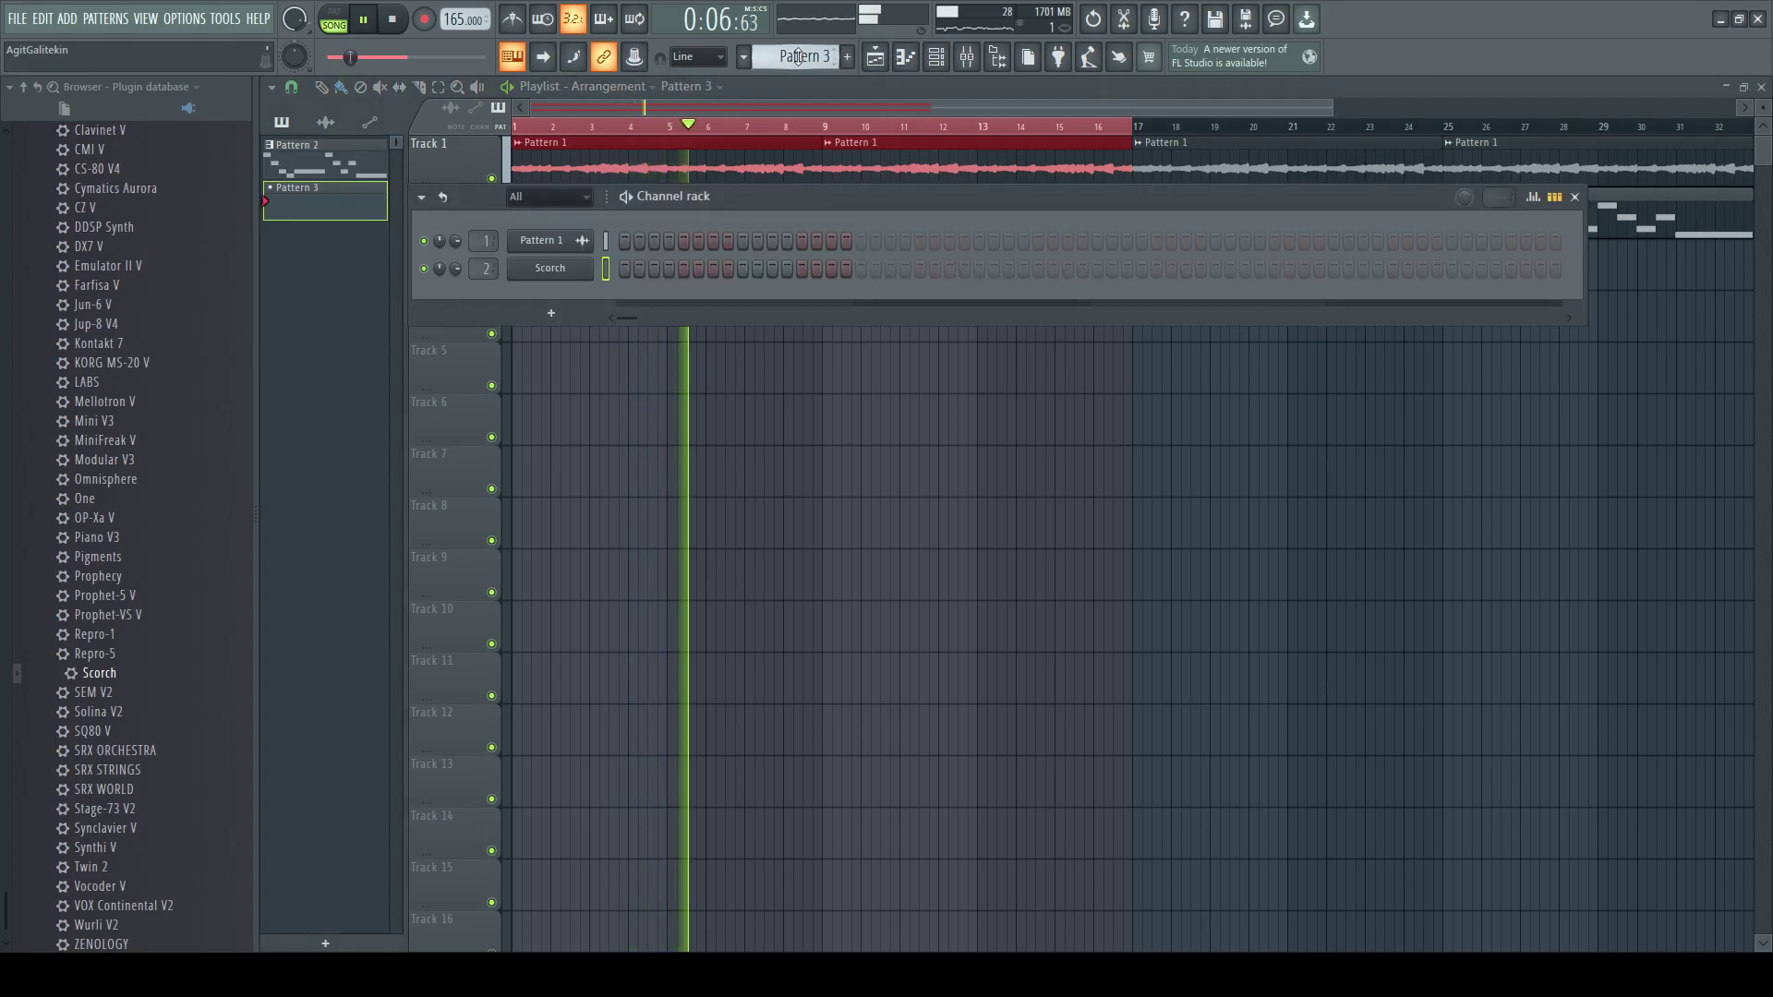
pyautogui.scroll(4, 185, 406)
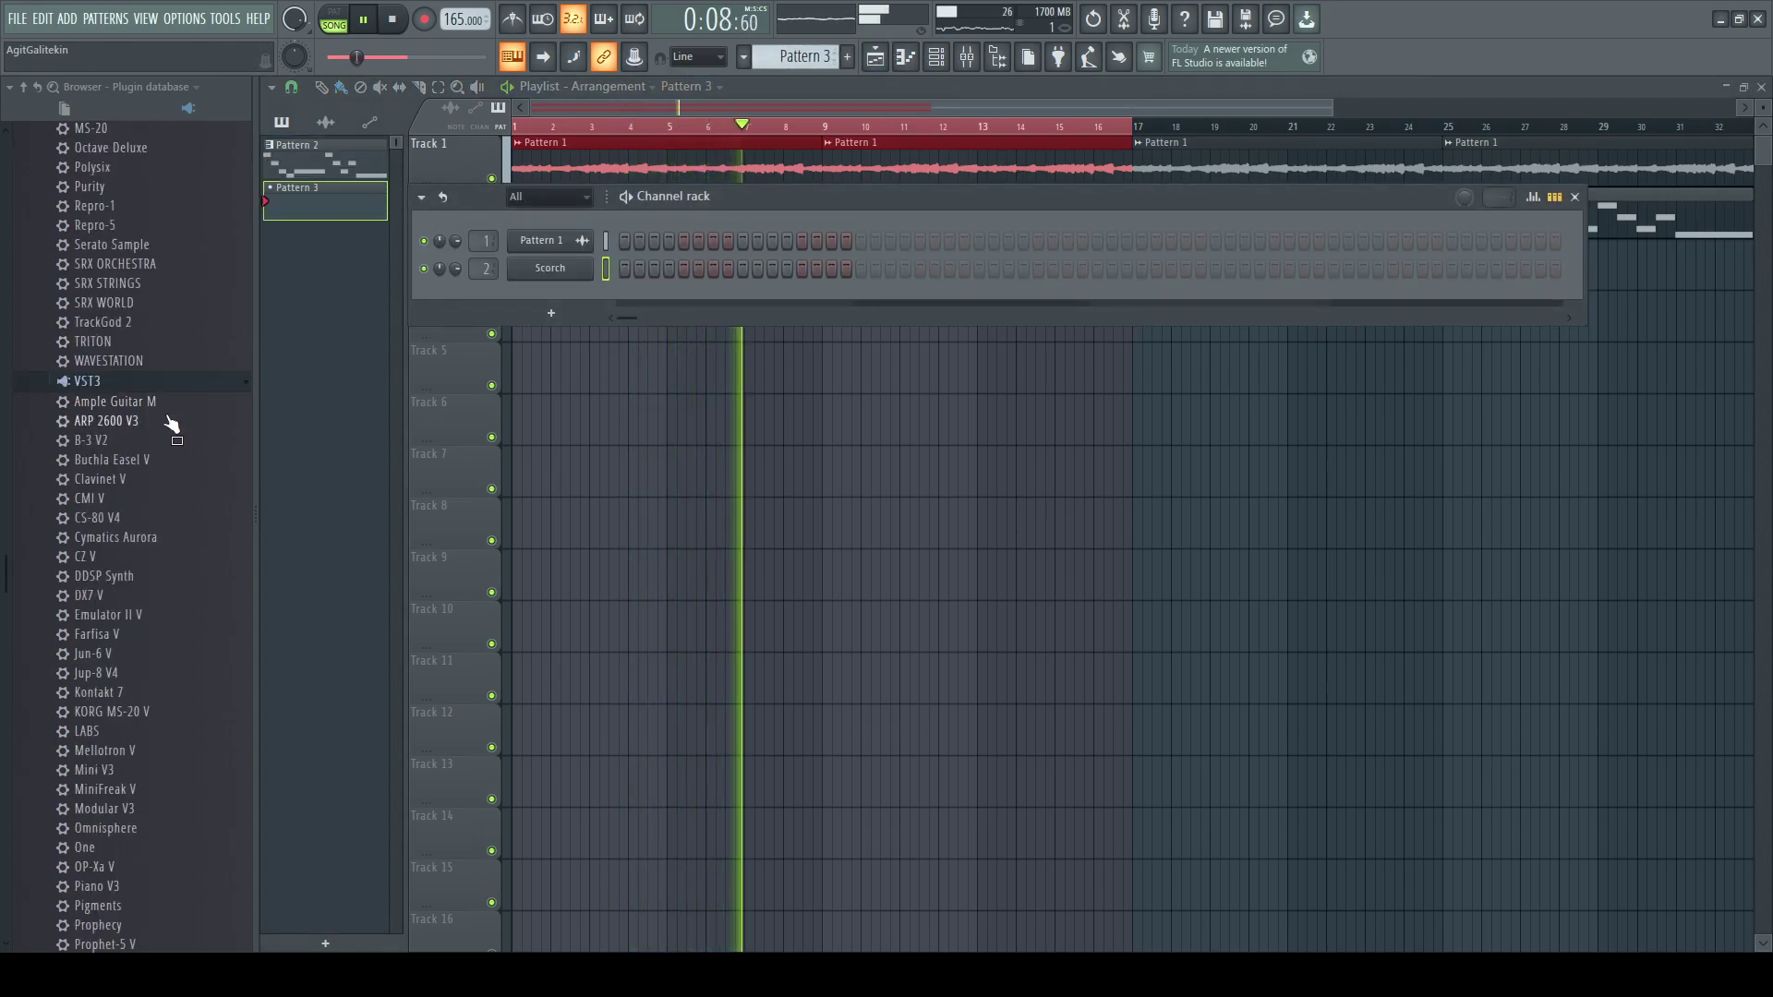
pyautogui.click(139, 384)
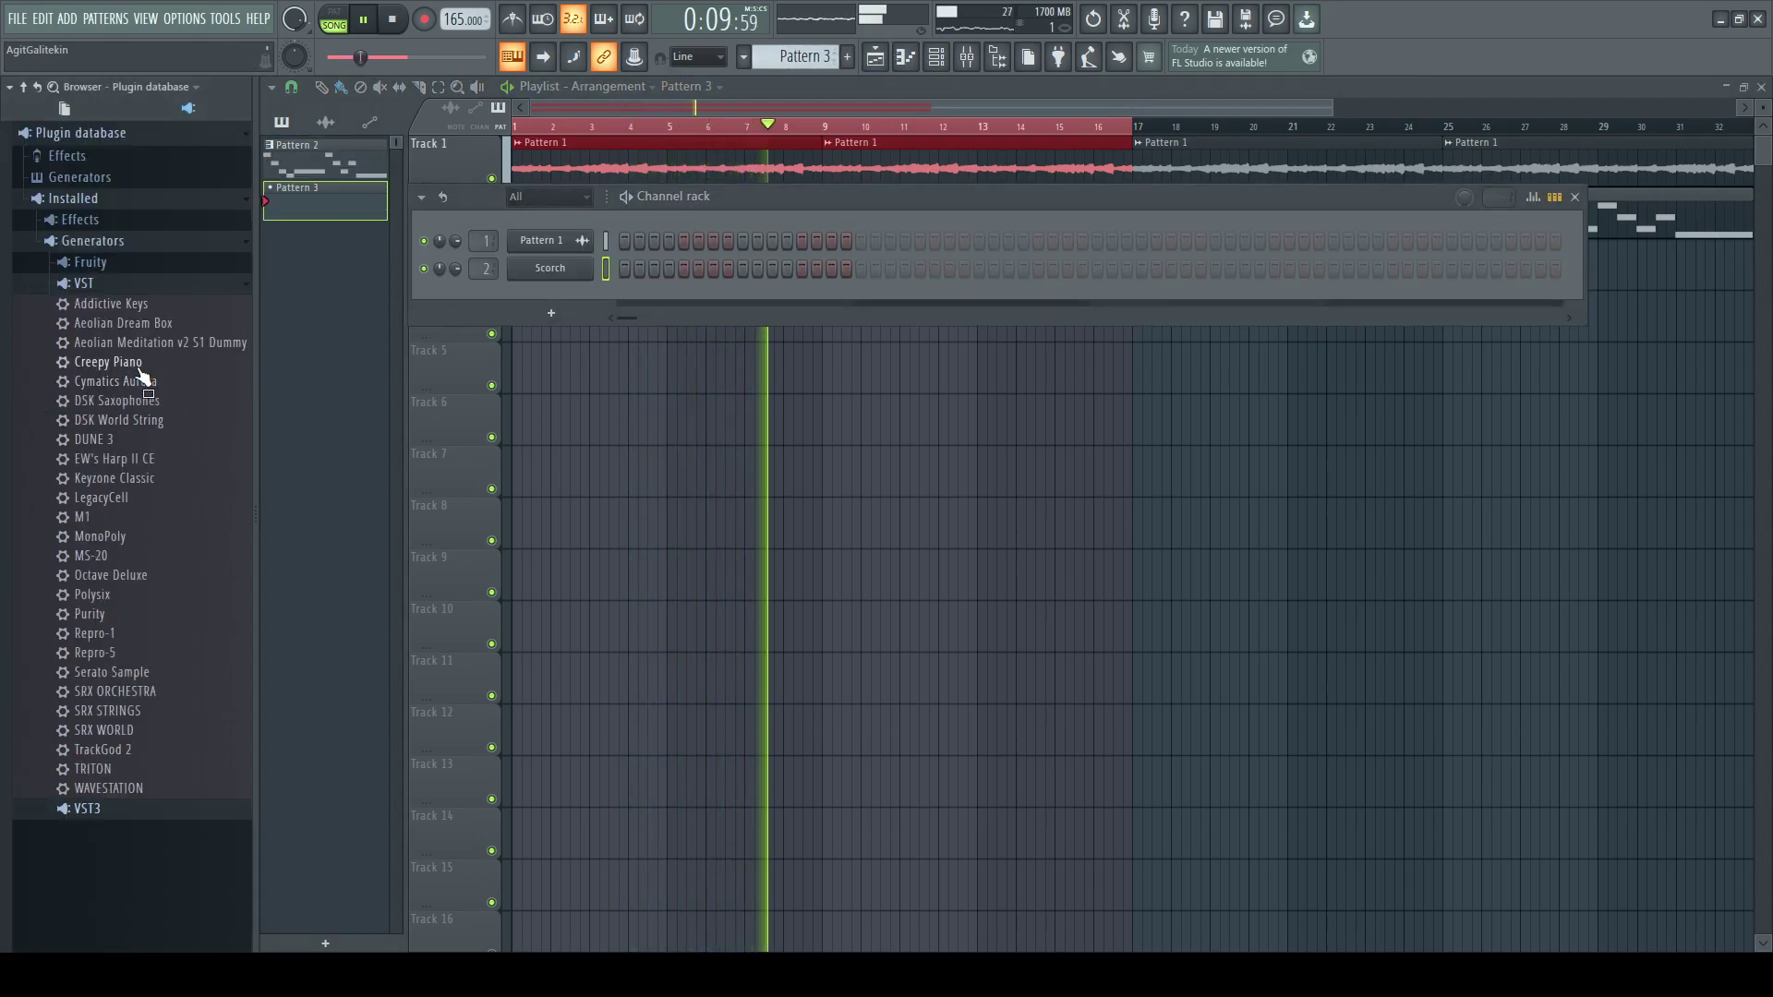
pyautogui.click(115, 809)
pyautogui.moveTo(115, 459); pyautogui.dragTo(549, 319)
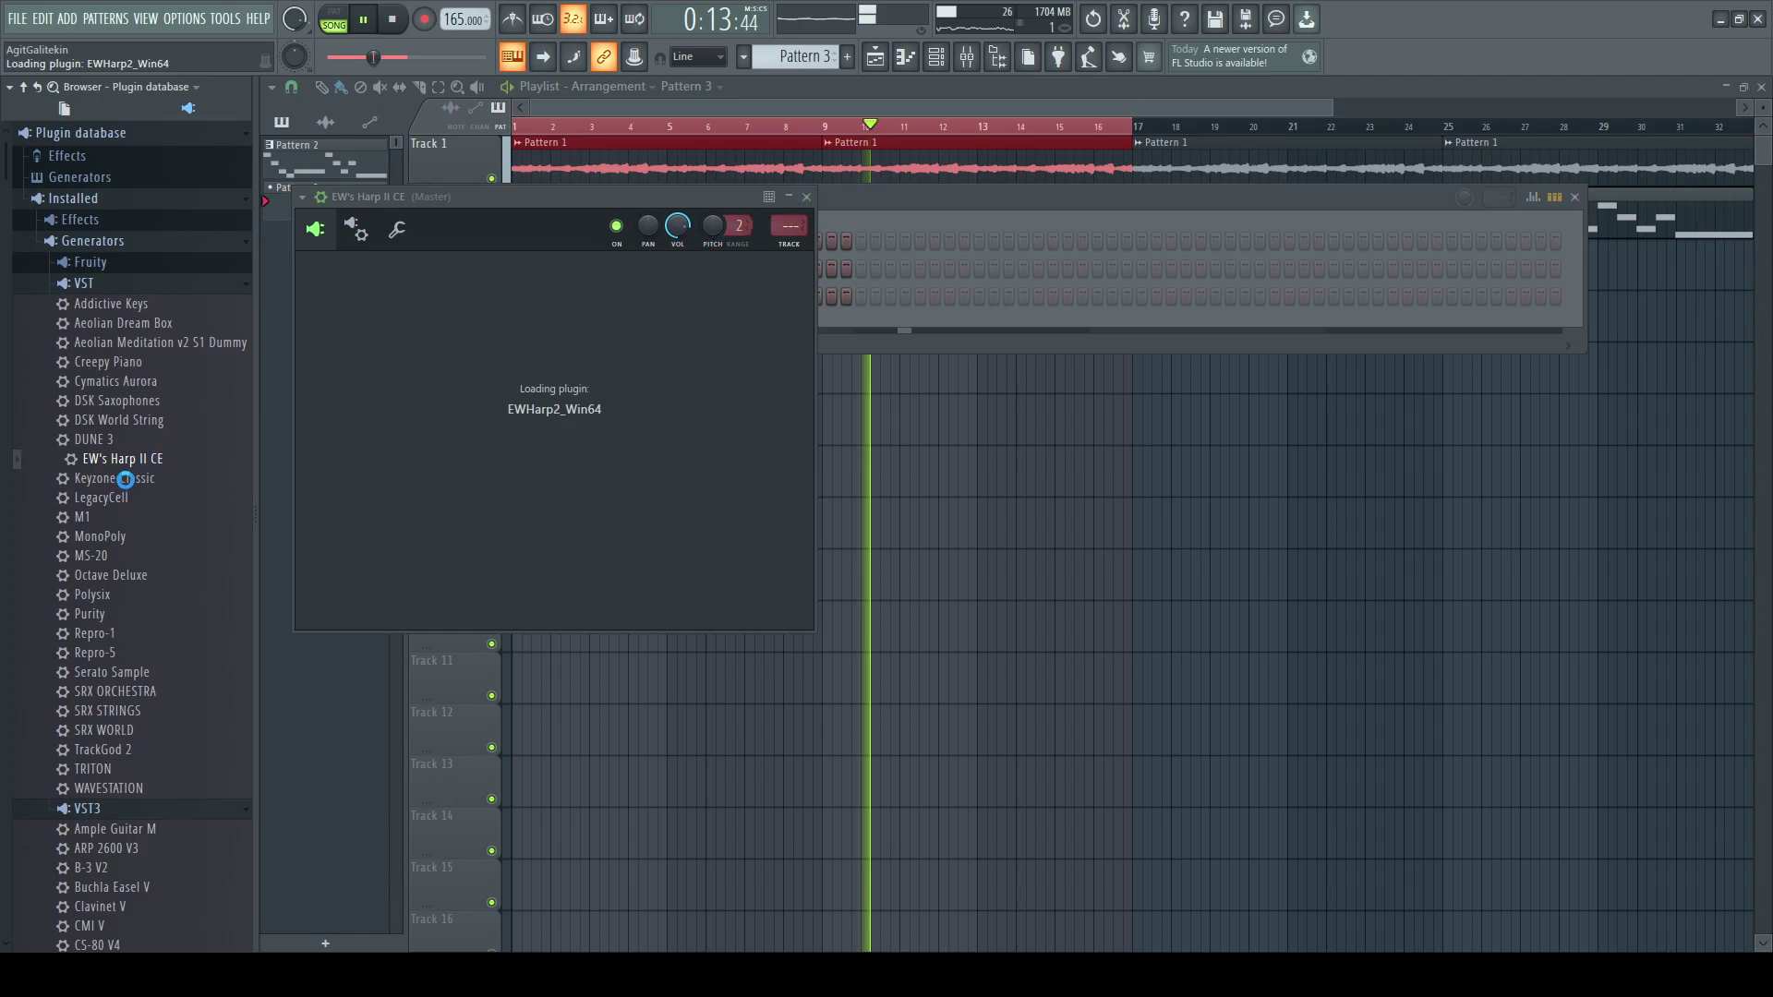
pyautogui.moveTo(126, 477); pyautogui.dragTo(548, 277)
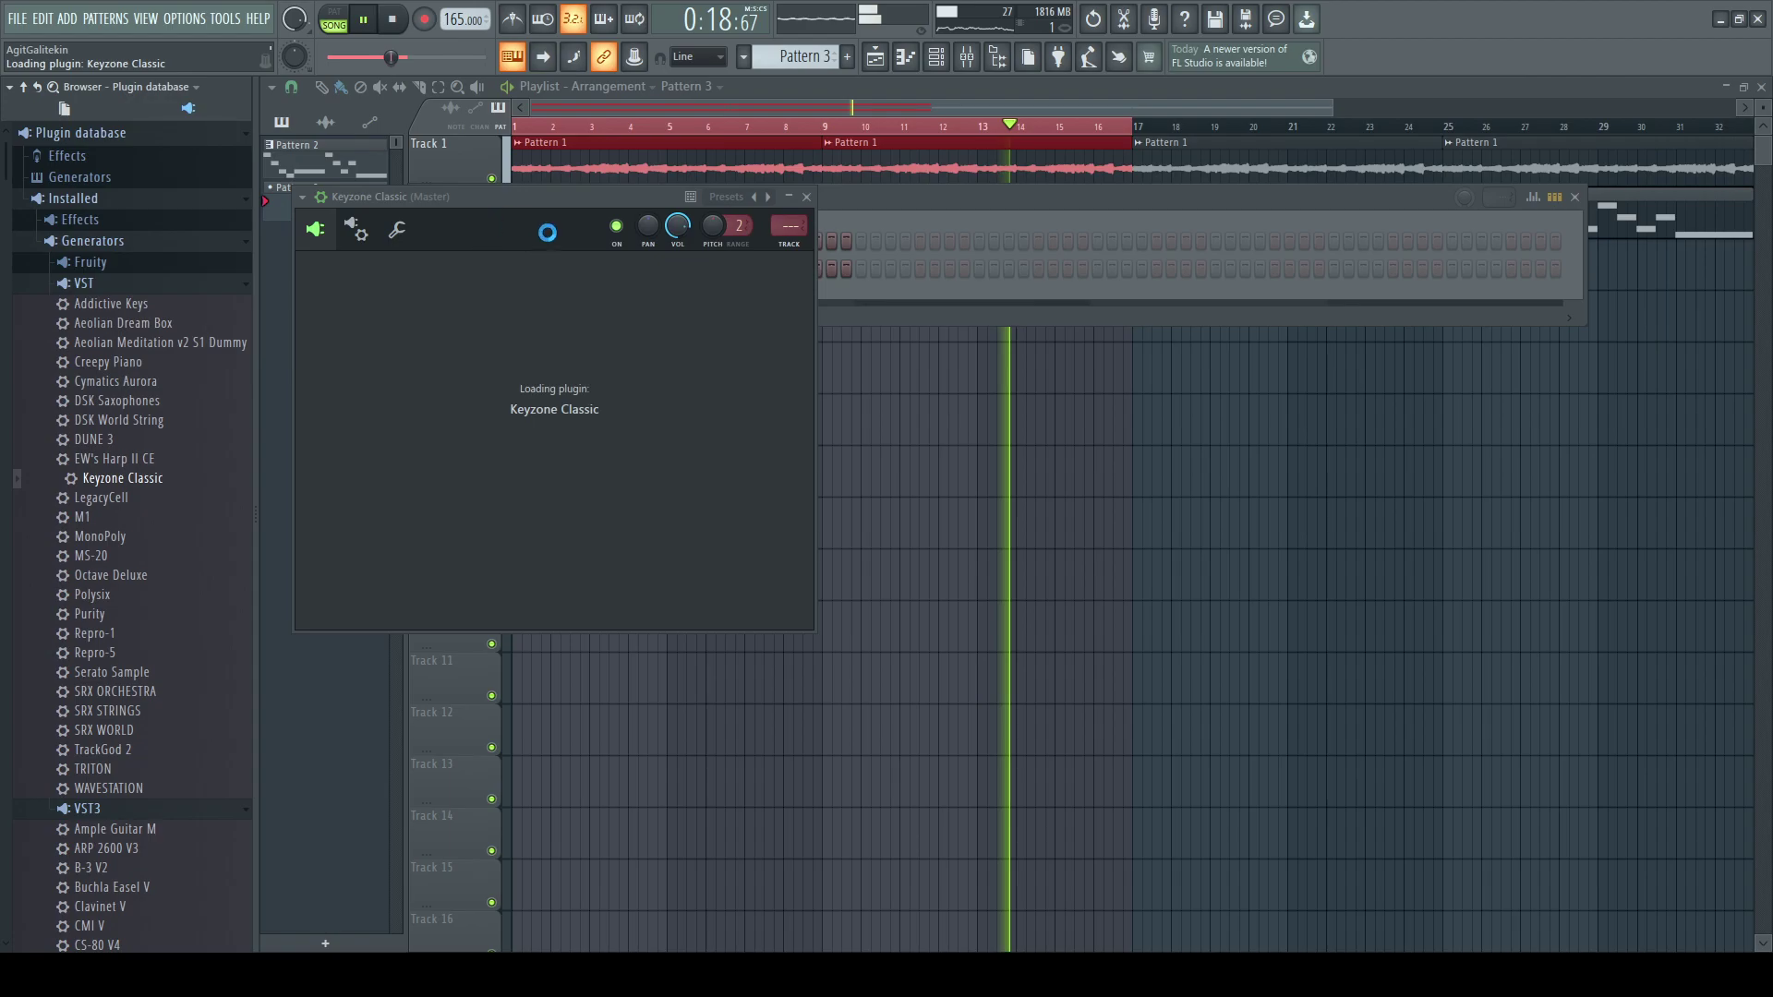
pyautogui.moveTo(541, 204); pyautogui.dragTo(842, 356)
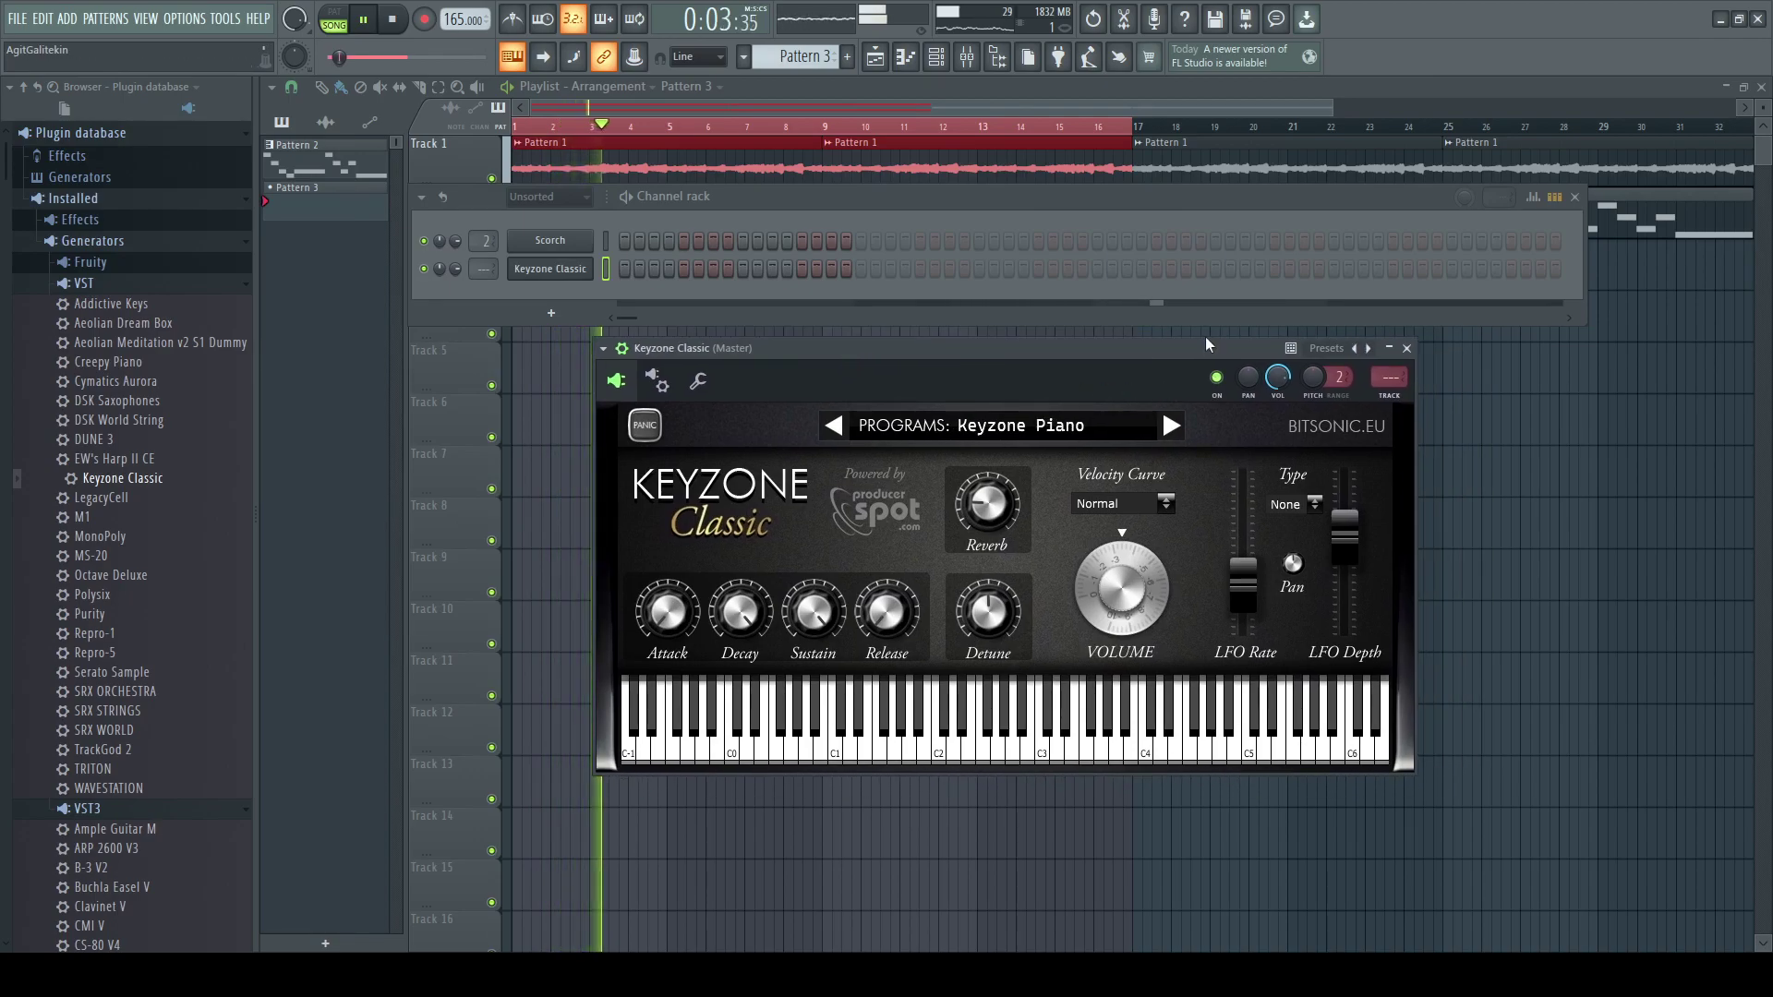
# - Try Keyzone Classic's piano programs and choose Yamaha Grand Piano
pyautogui.click(1169, 425)
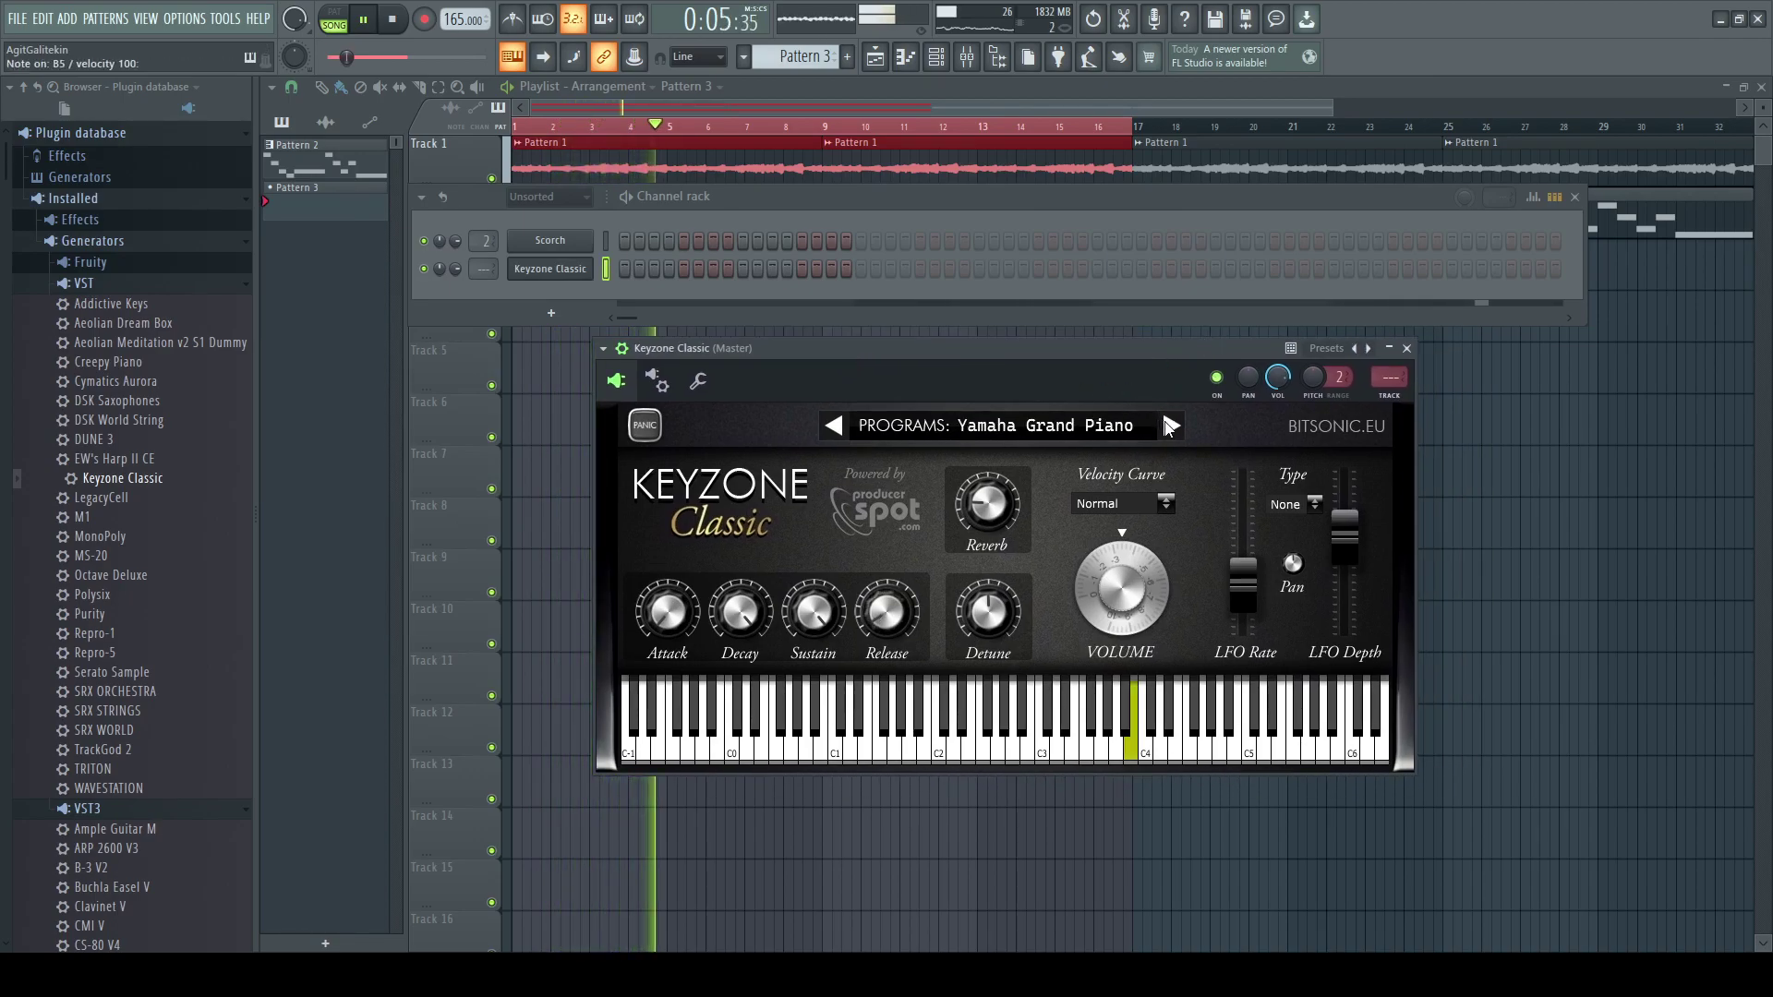
pyautogui.click(1169, 425)
pyautogui.click(846, 429)
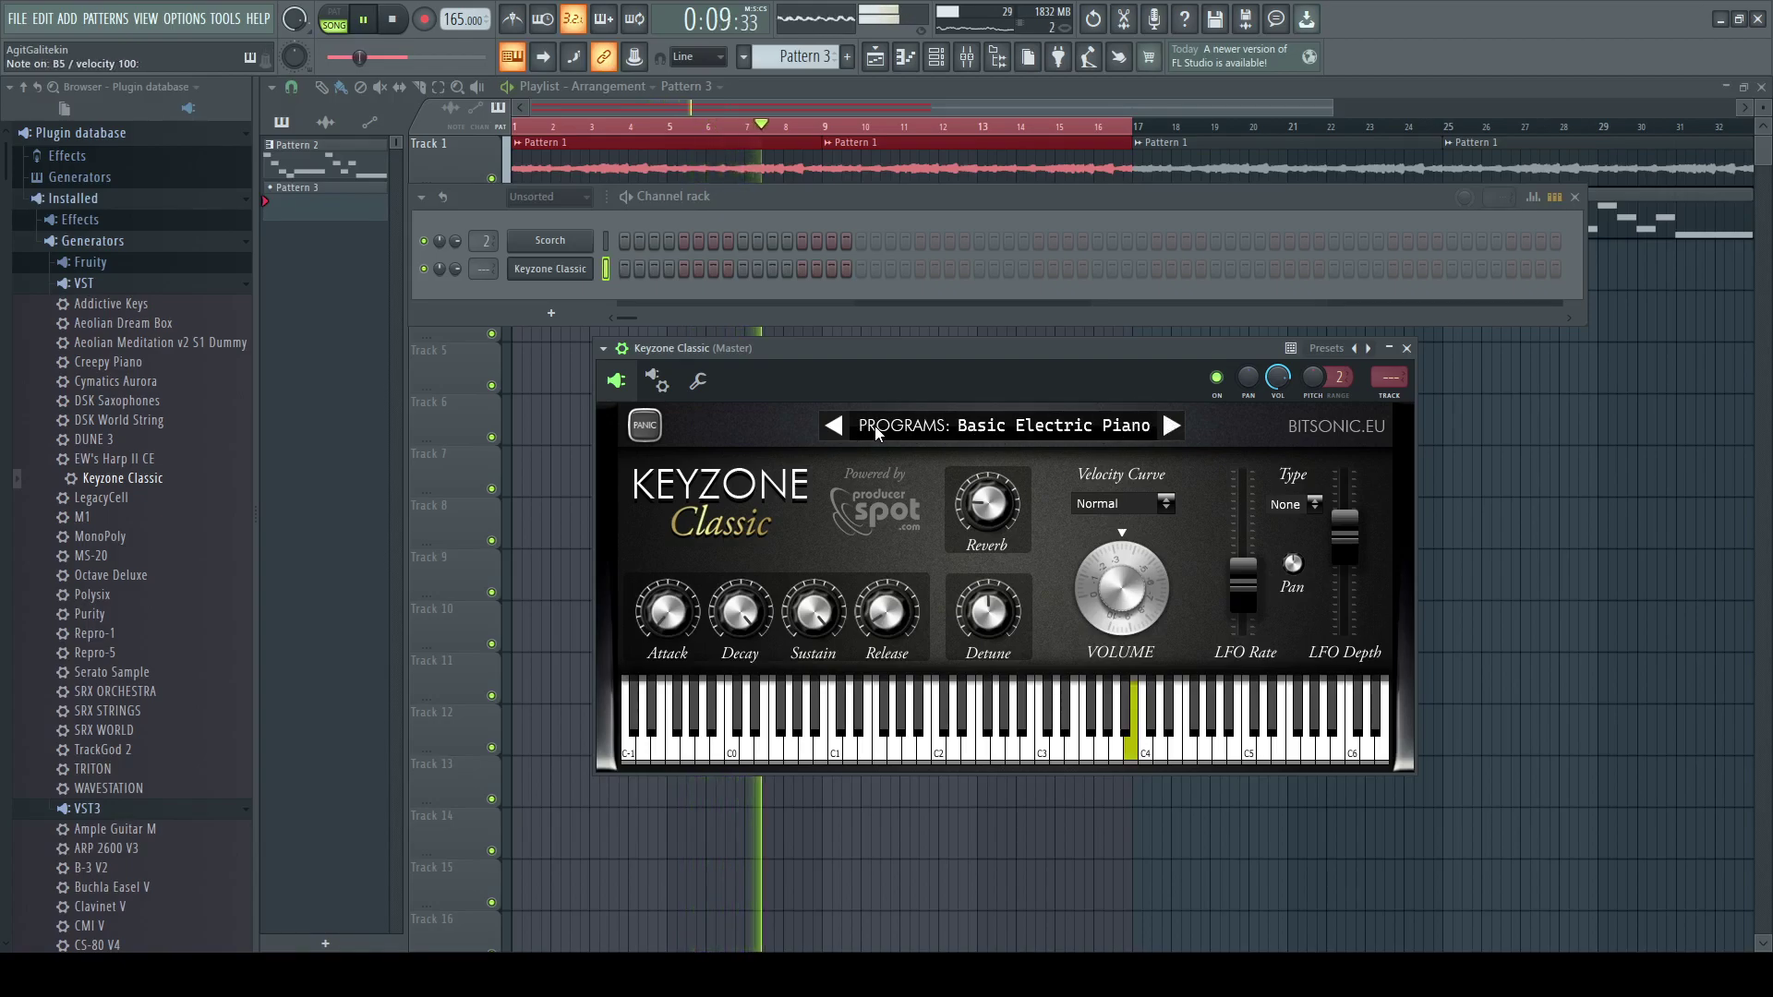
pyautogui.click(1174, 422)
# - Play the loop from the start several times while auditioning Yamaha Grand Piano notes over it
pyautogui.press('space')
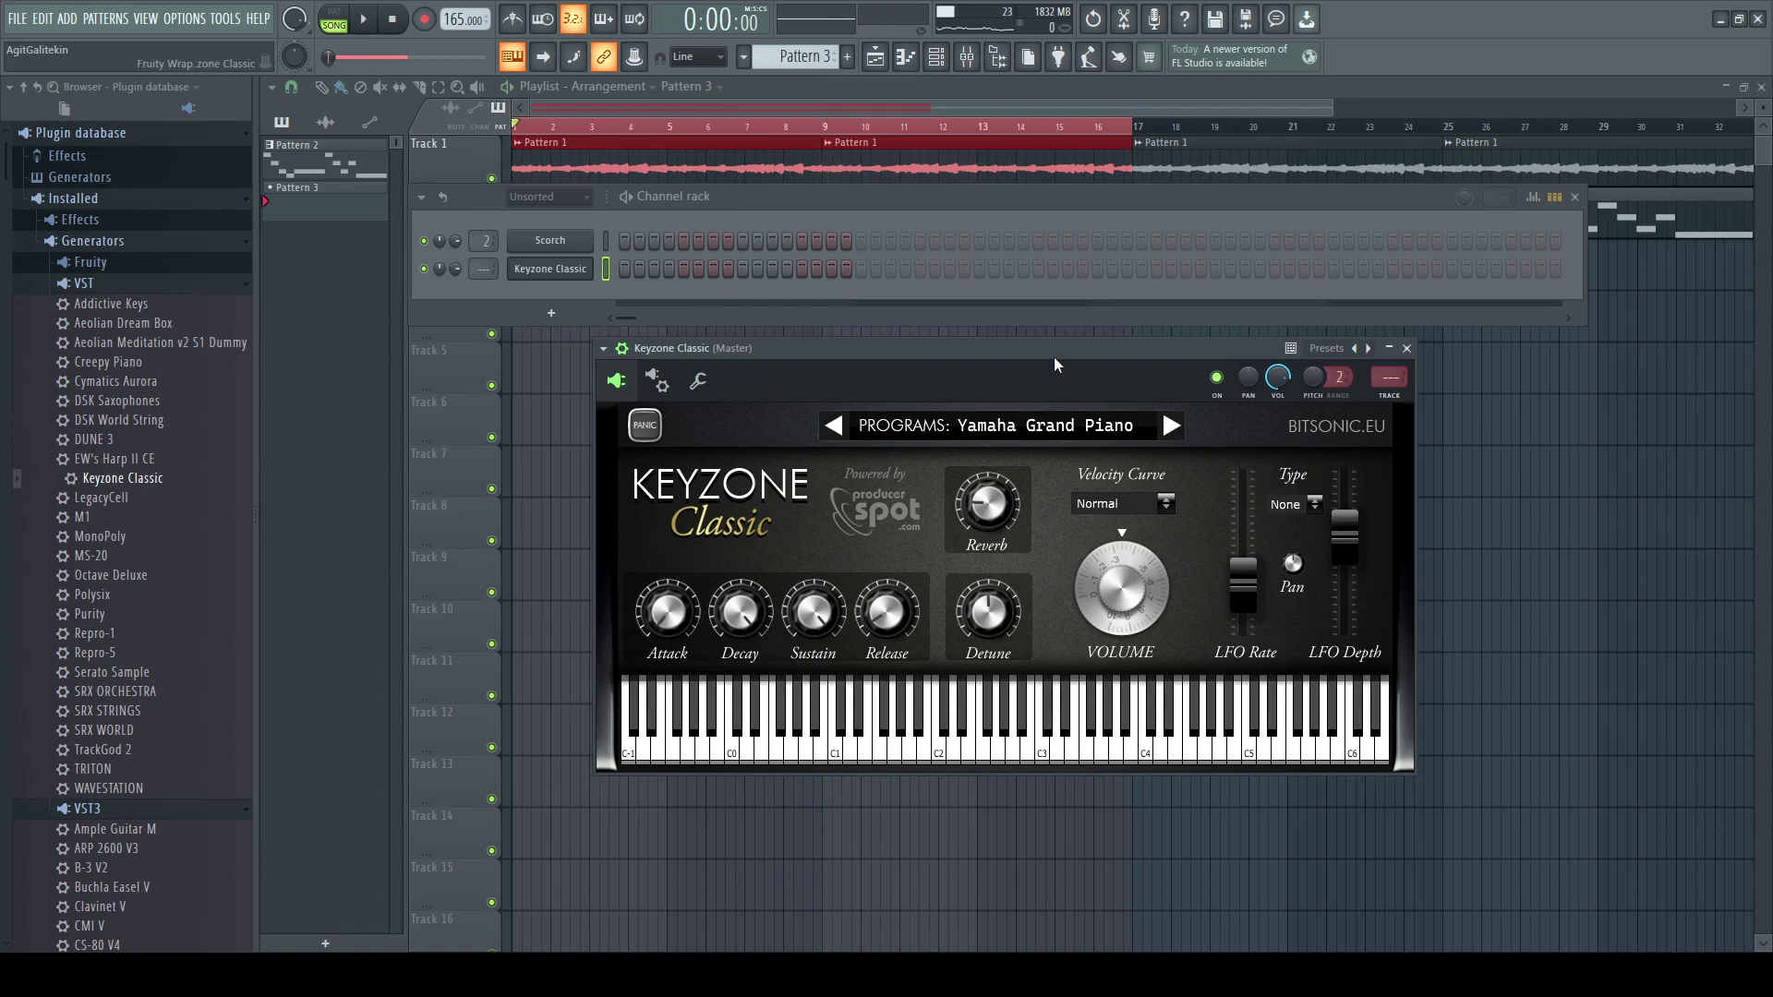
pyautogui.press('space')
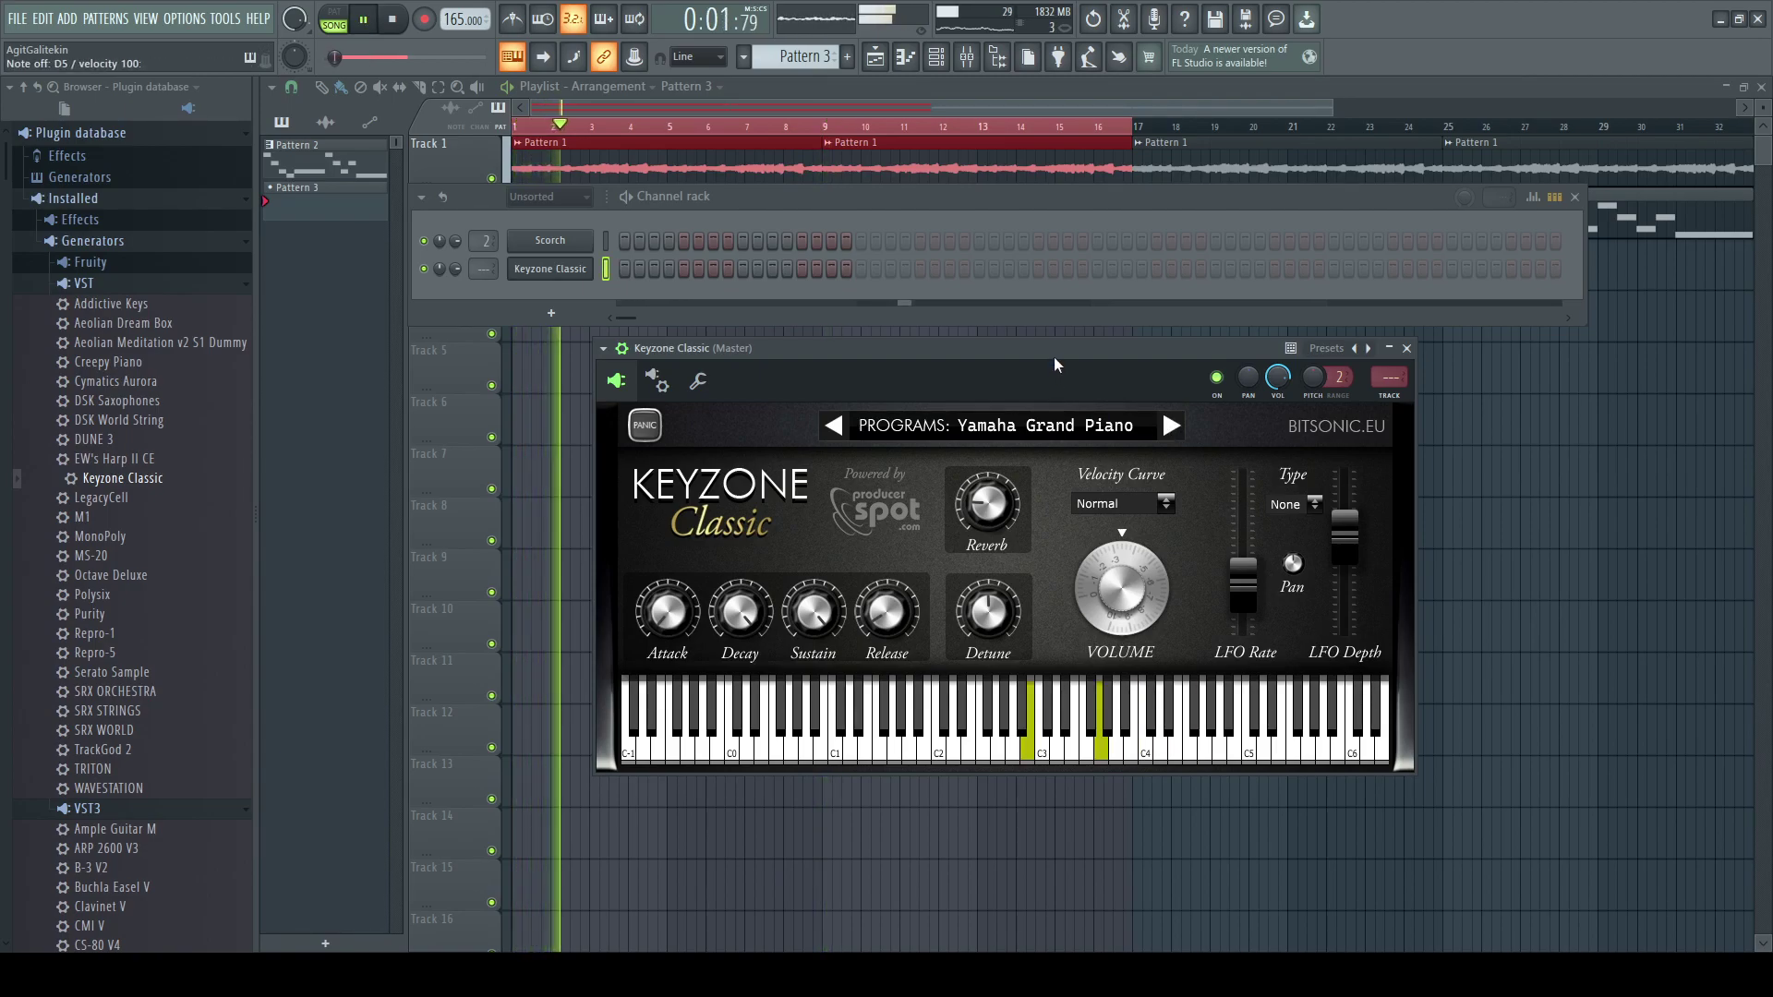
pyautogui.press('space')
pyautogui.press('space')
pyautogui.press('space')
pyautogui.press('space')
pyautogui.press('space')
pyautogui.press('space')
pyautogui.press('space')
pyautogui.press('space')
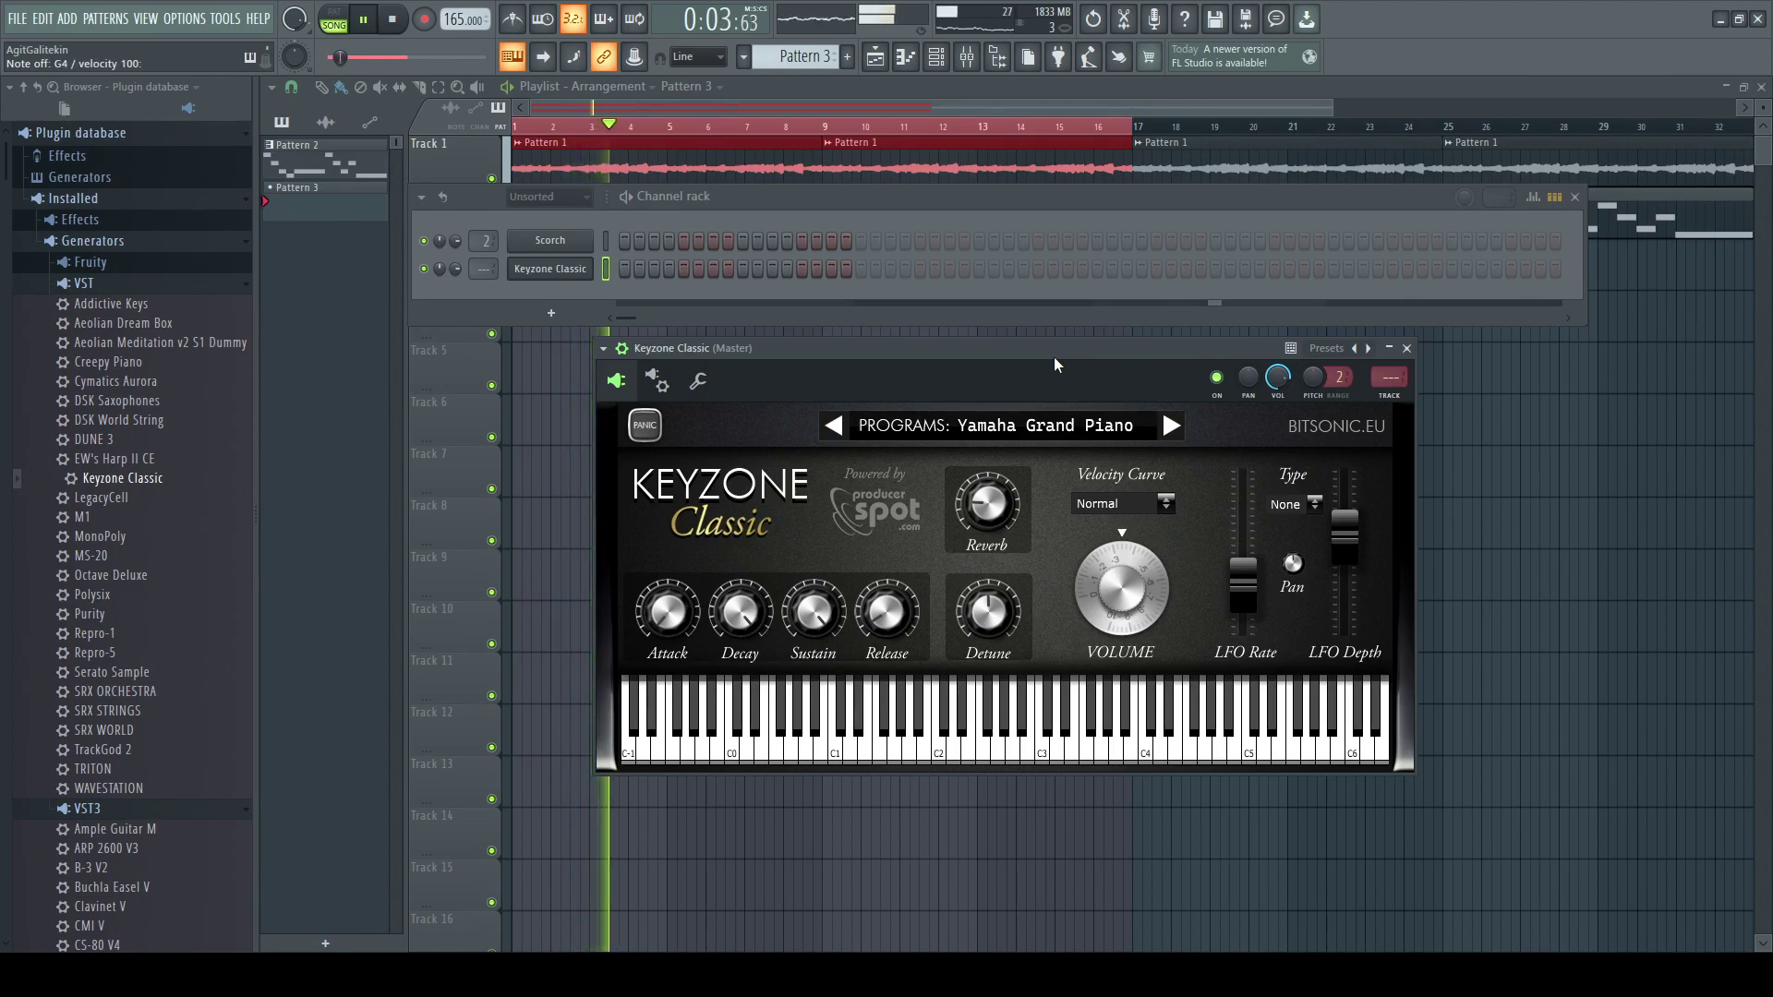
pyautogui.press('space')
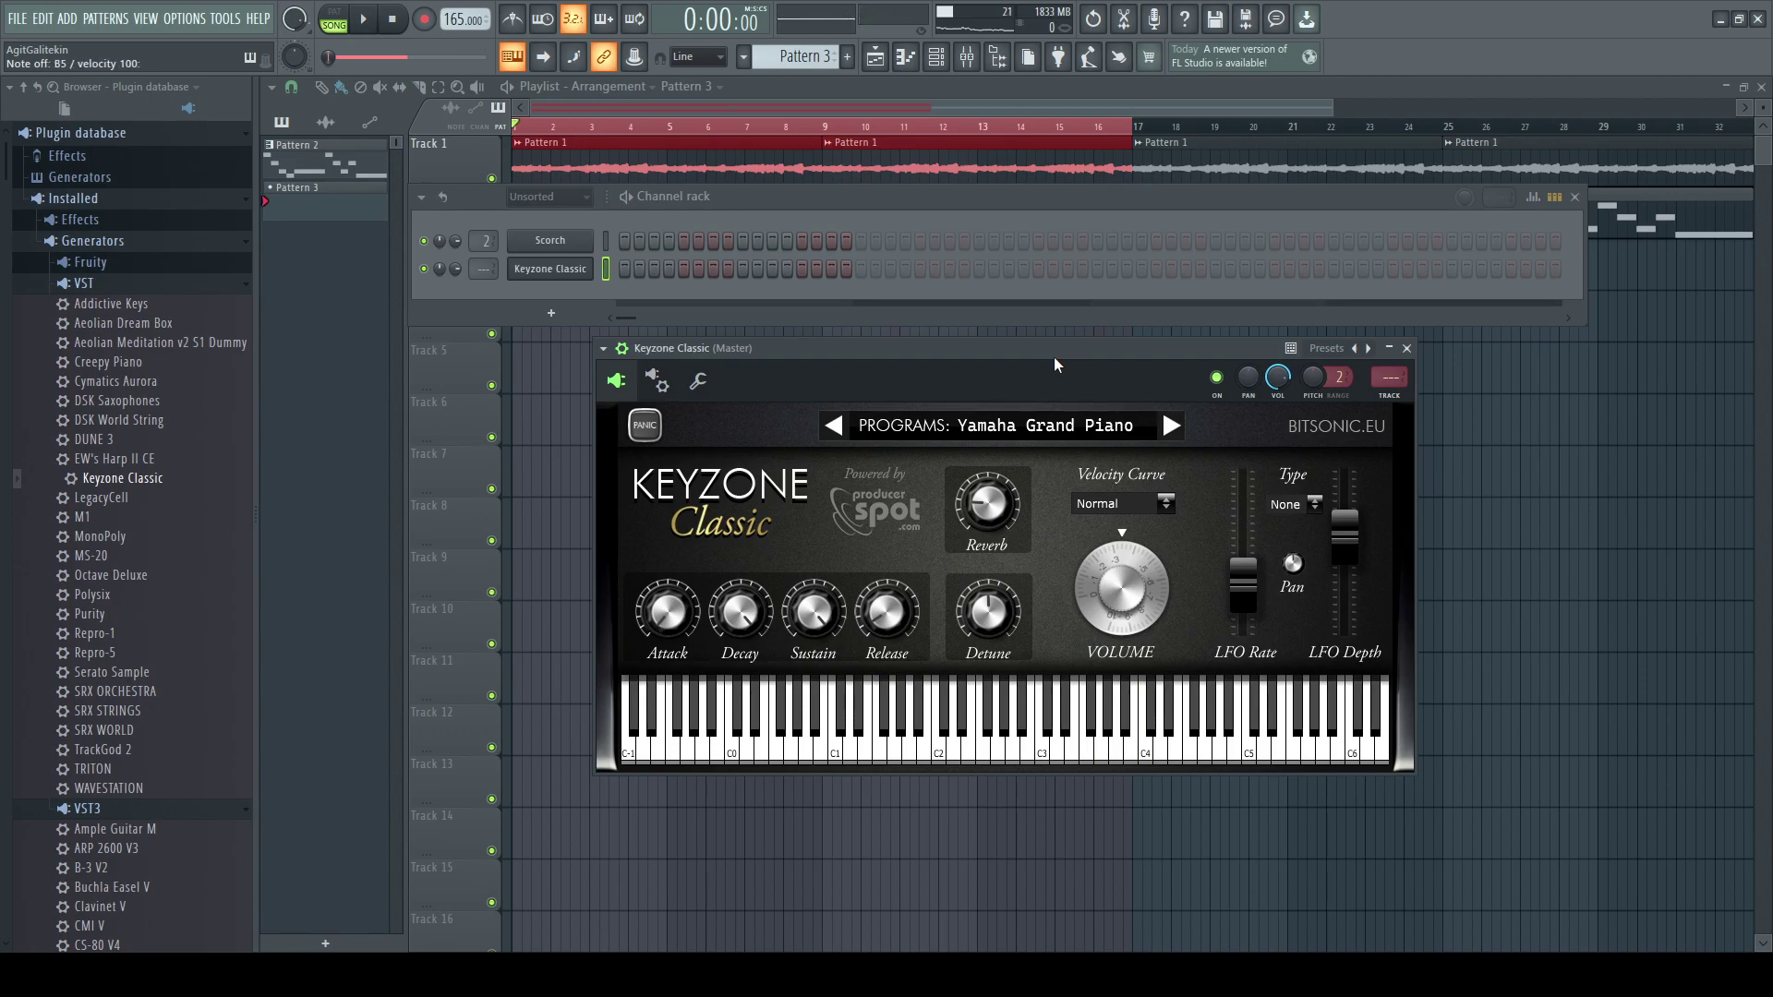
# - Audition piano notes in lower octaves, alone and against the playing loop, to find a fitting bass note
pyautogui.press('u')
pyautogui.press('u')
pyautogui.press('u')
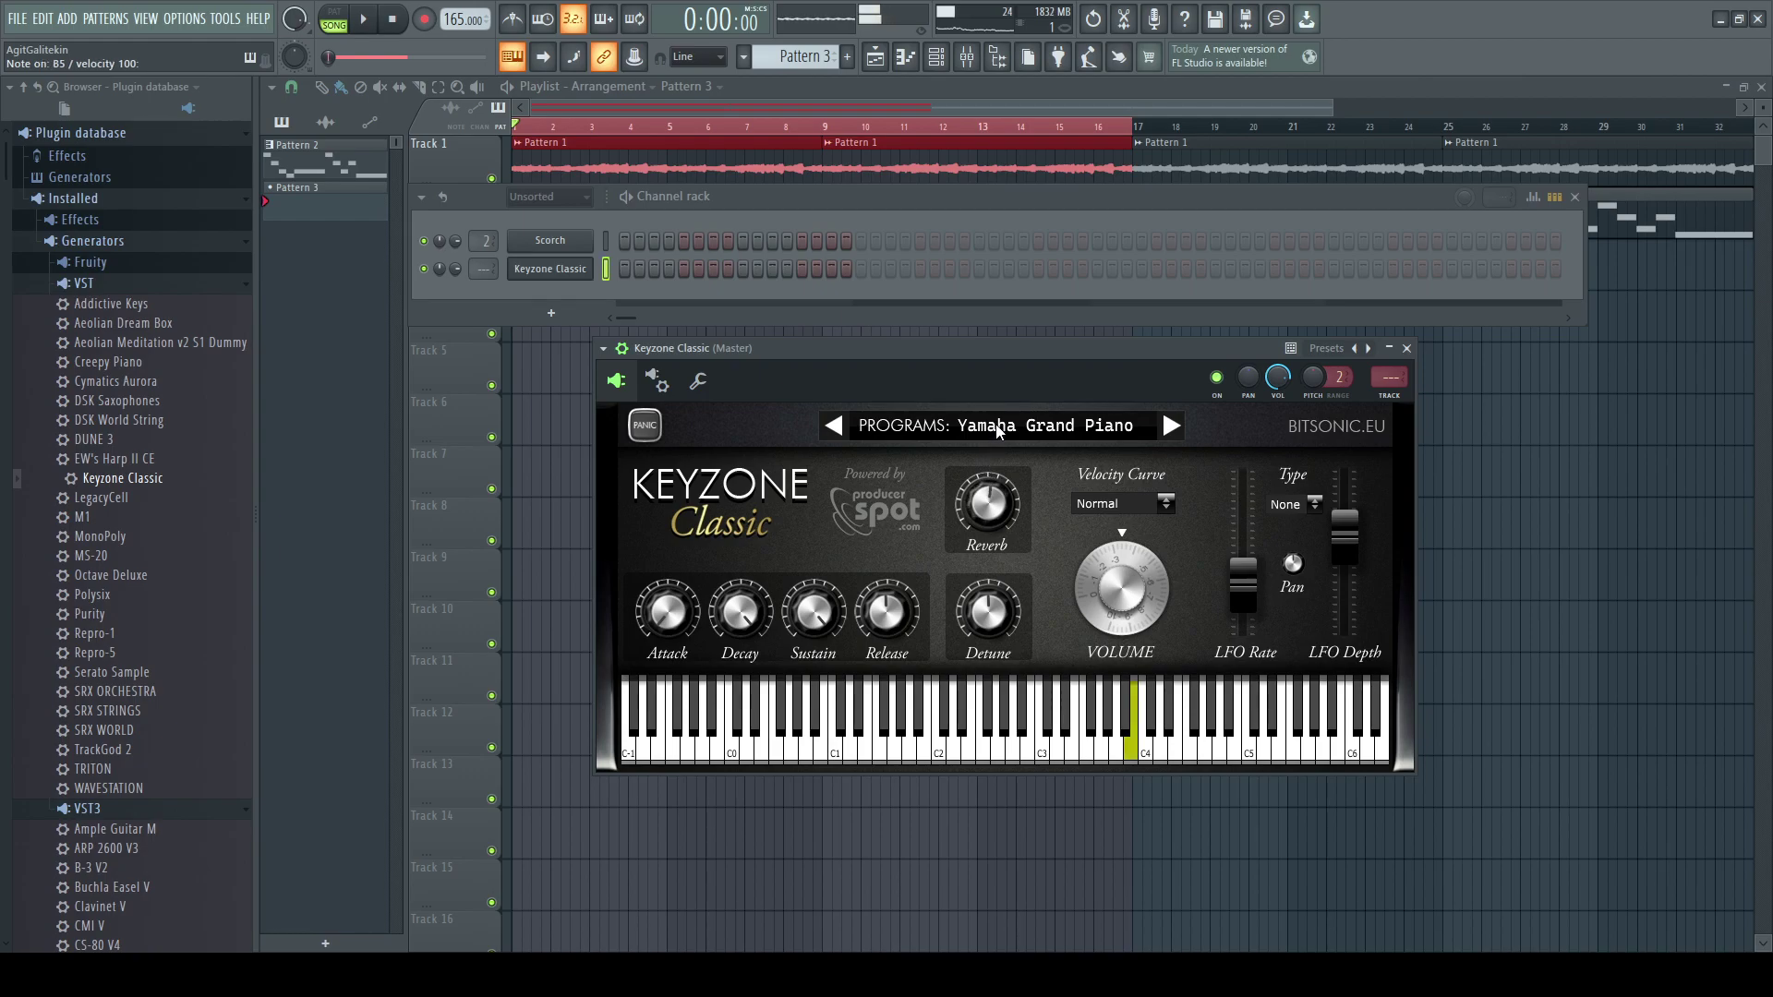
pyautogui.press('m')
pyautogui.press('9')
pyautogui.press('e')
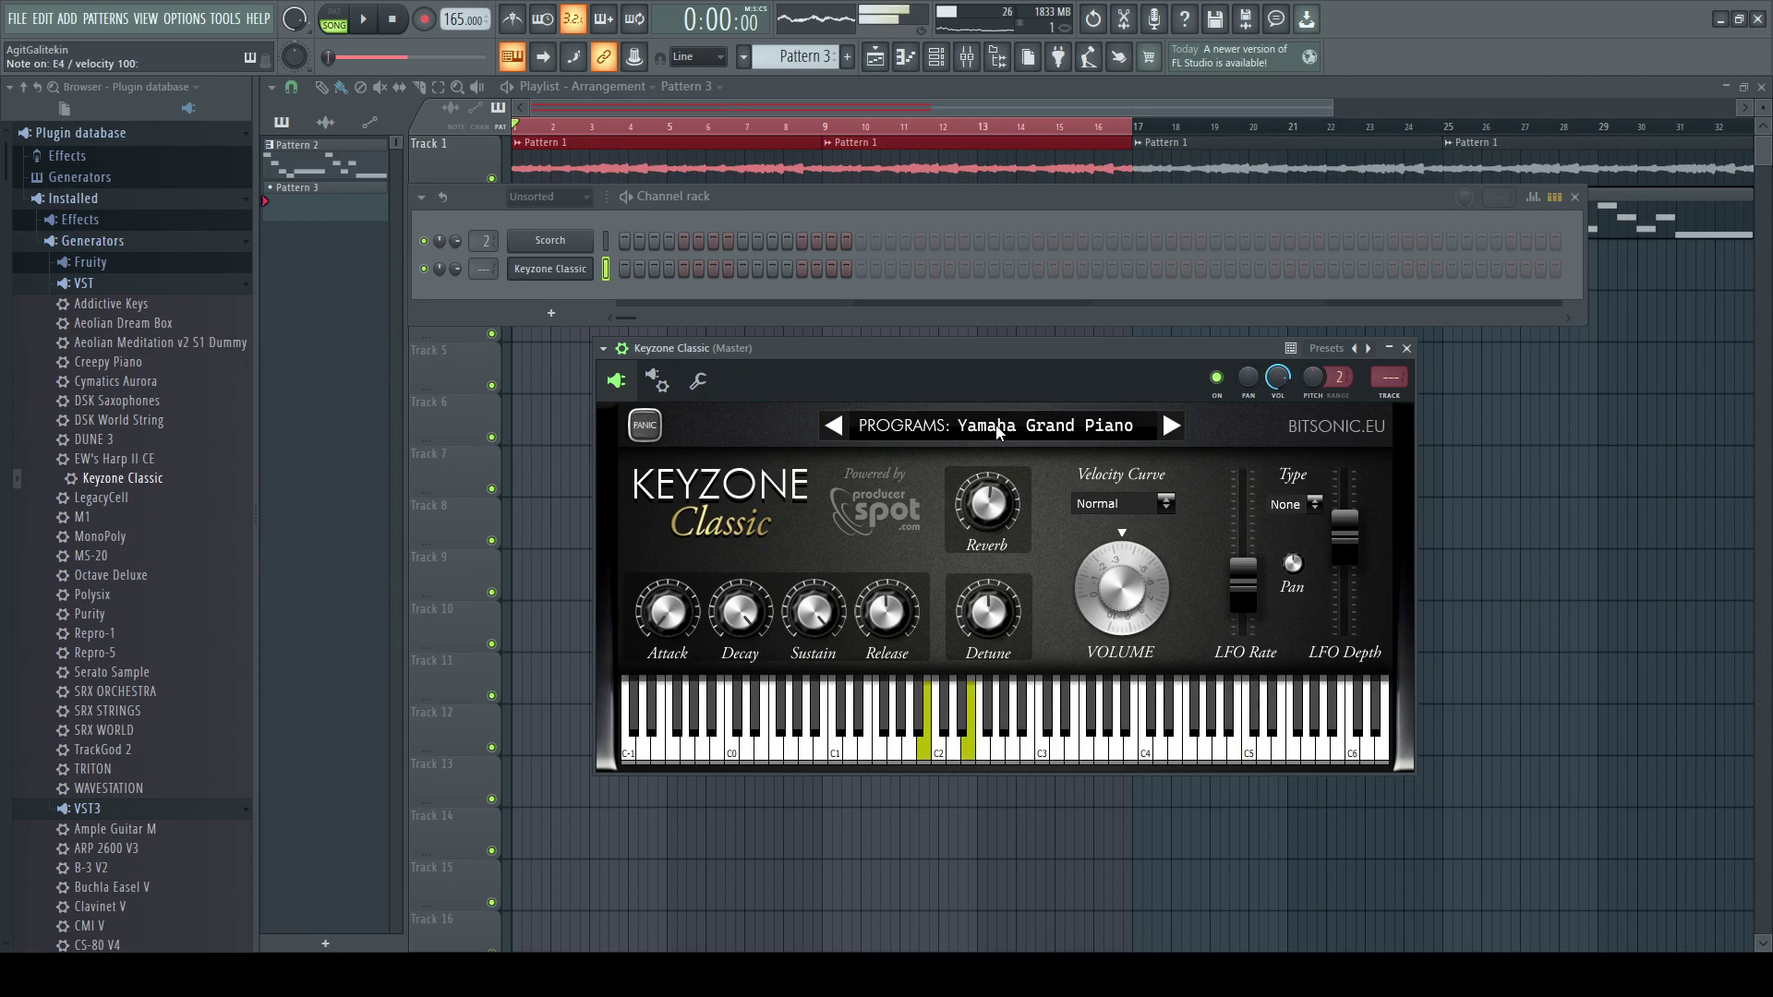
pyautogui.press('space')
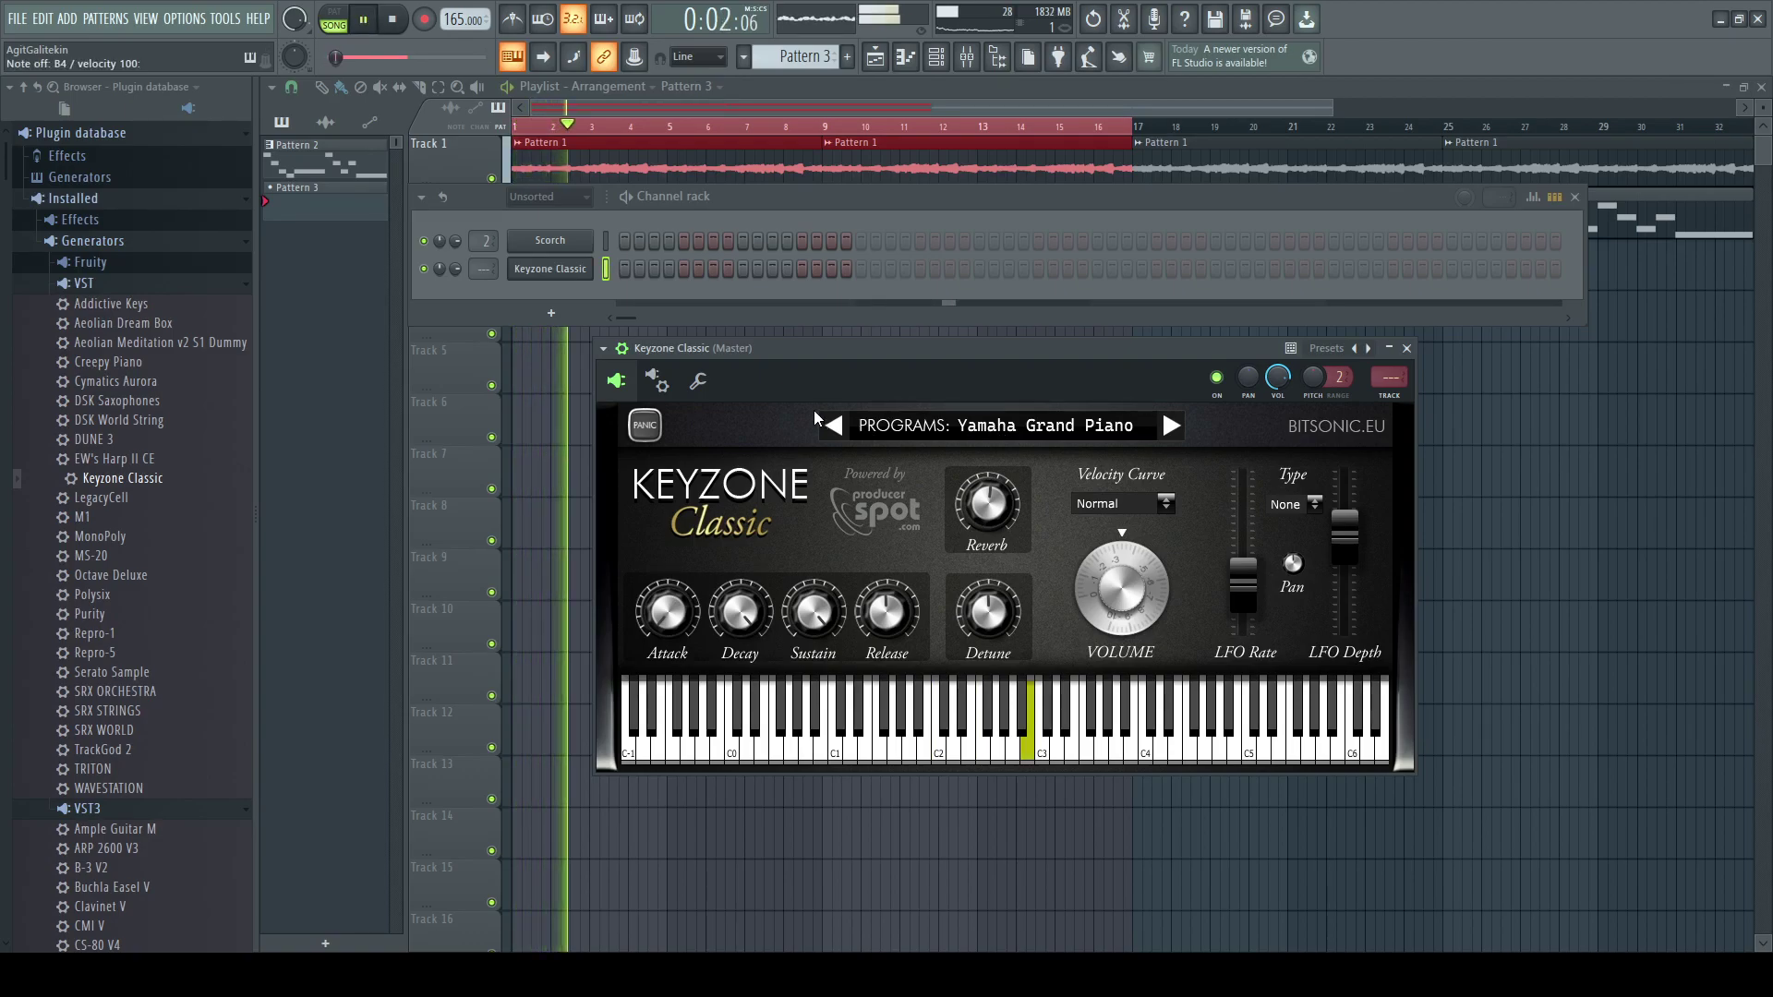
pyautogui.press('space')
pyautogui.press('space')
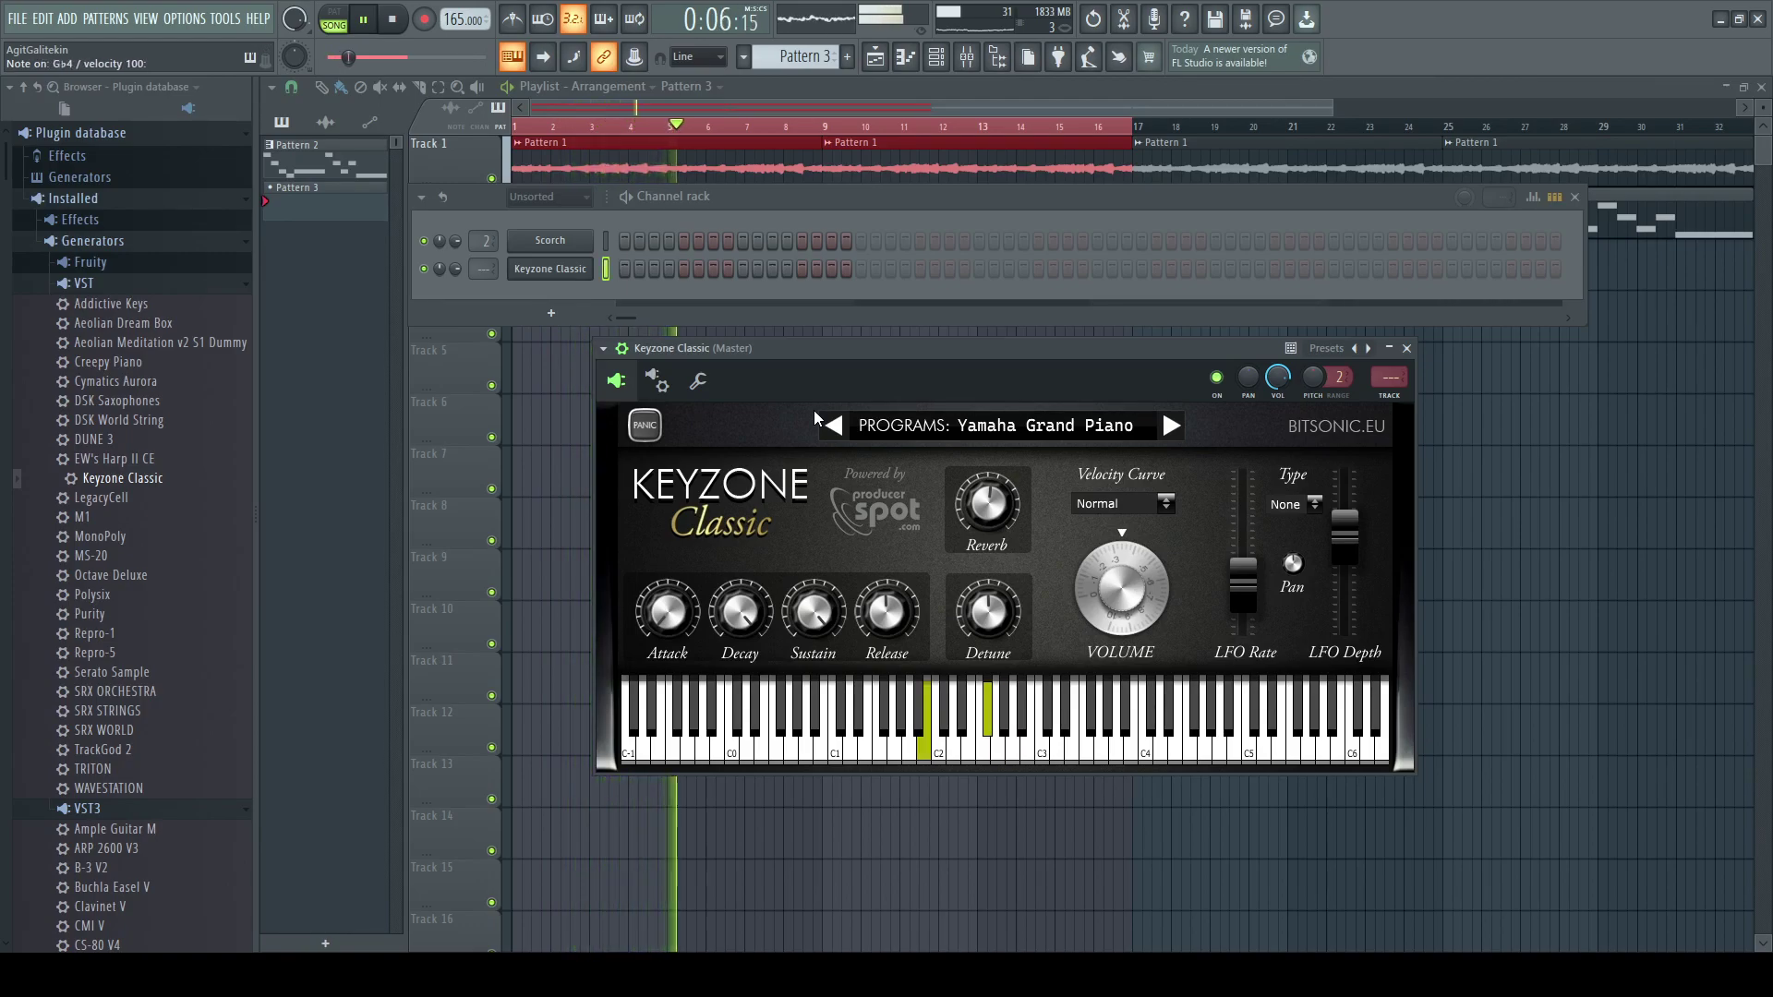
pyautogui.press('space')
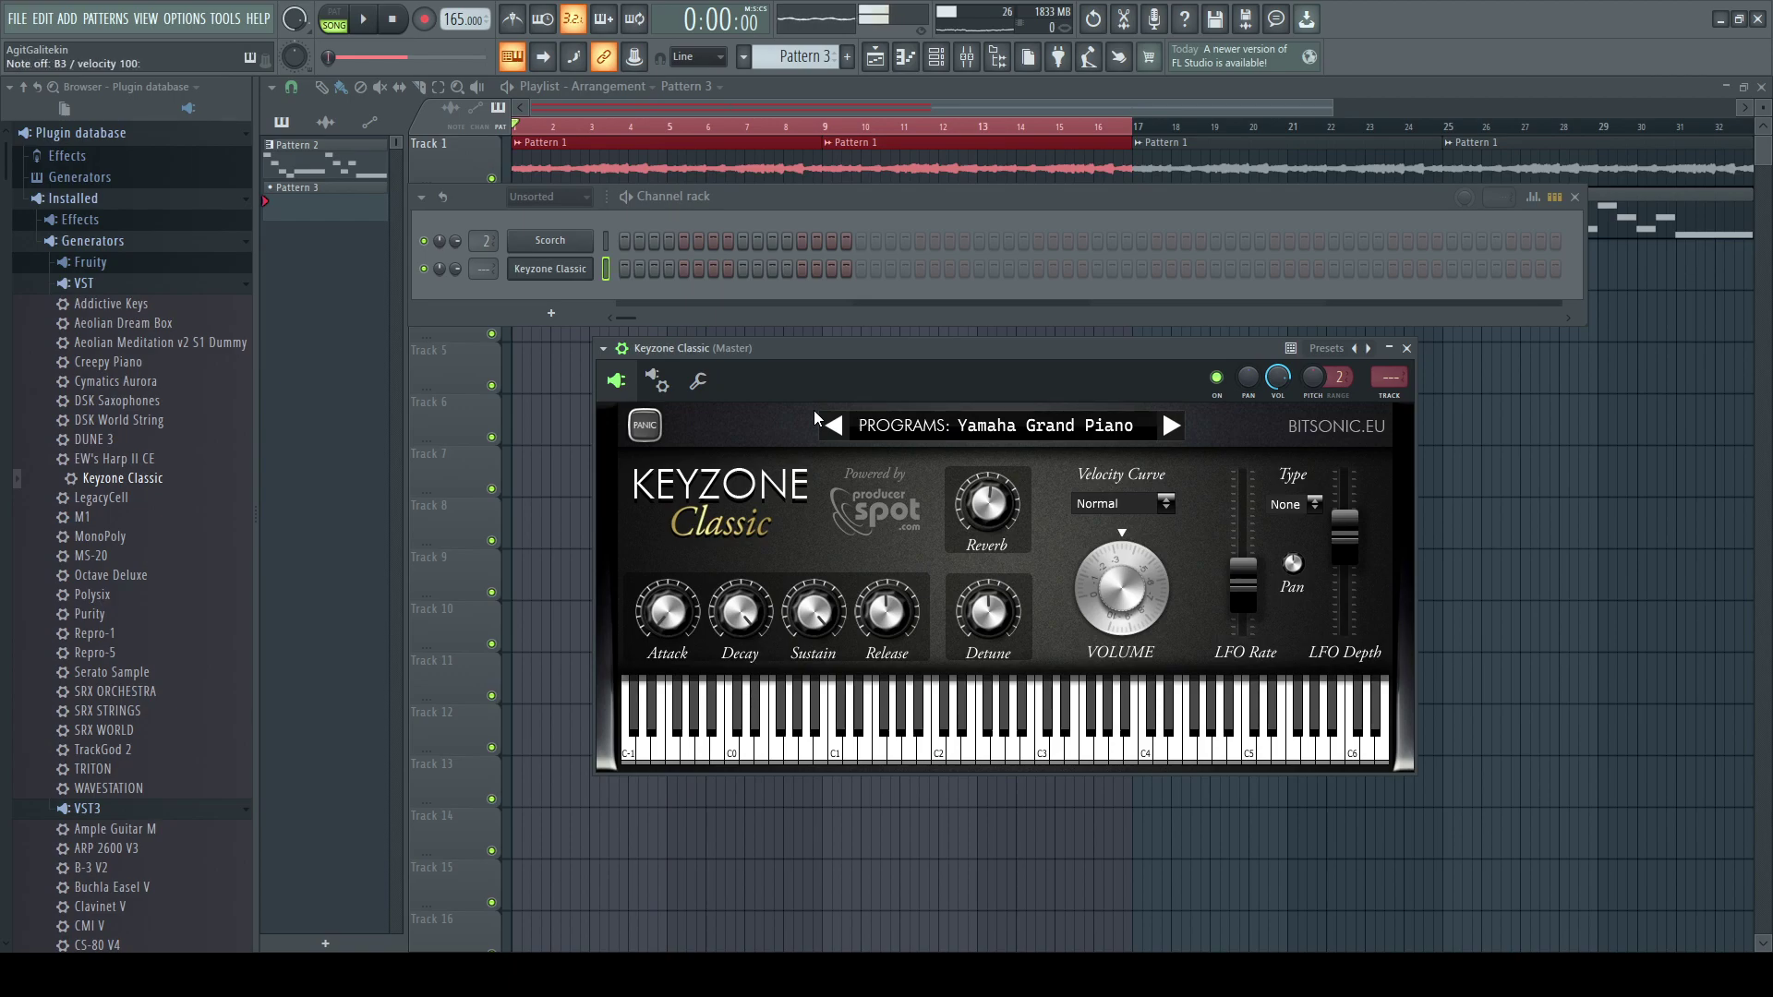
pyautogui.press('m')
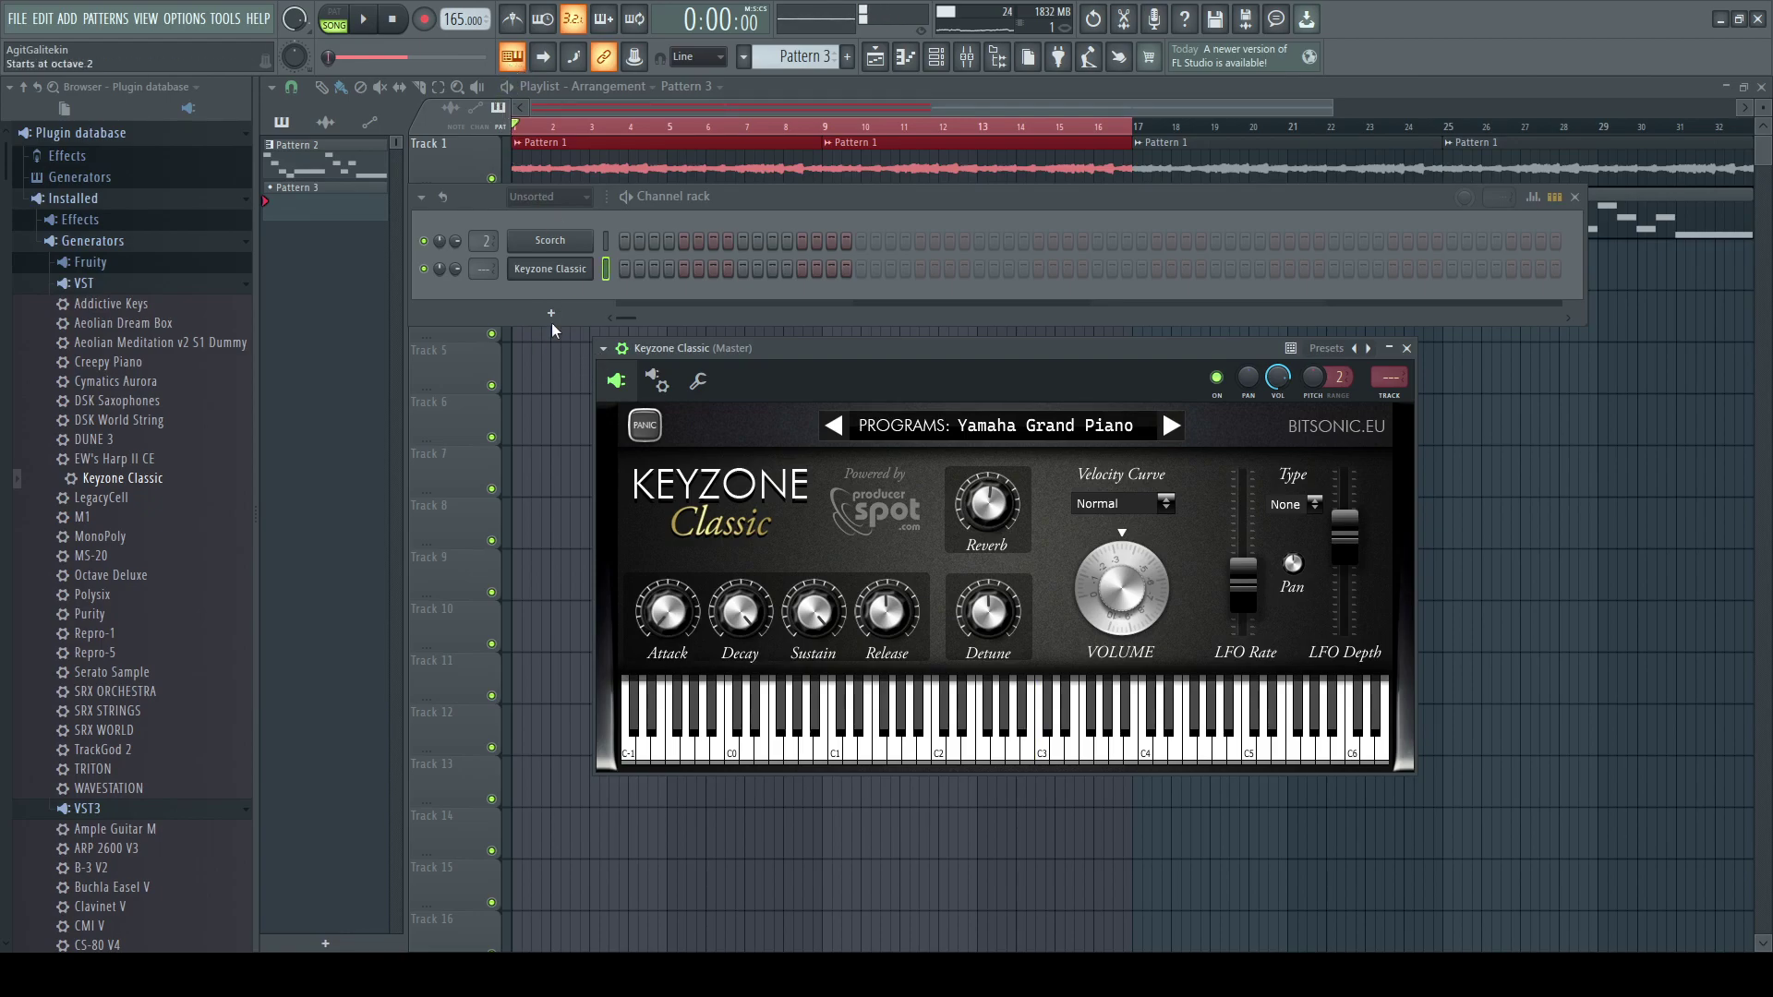
pyautogui.press('space')
pyautogui.press('space')
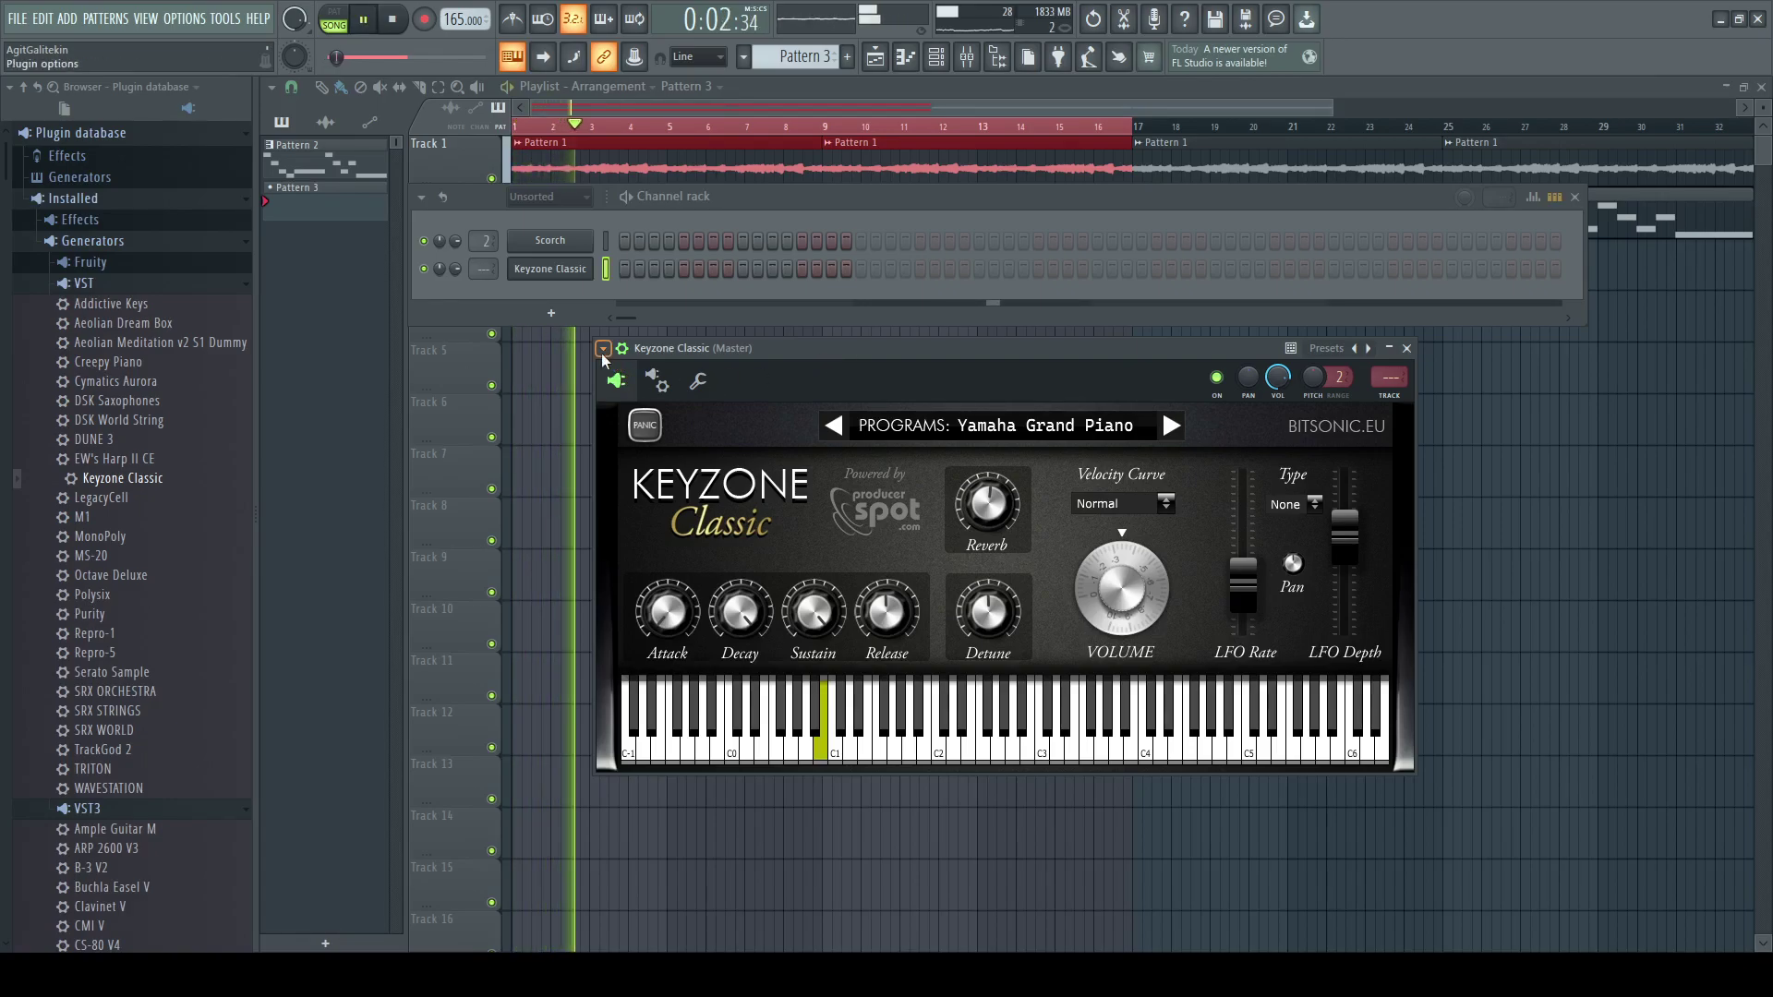
# - In Keyzone Classic's piano roll, draw two consecutive four-bar B2 notes across bars 1 to 8 and slightly lower their velocity
pyautogui.press('F7')
pyautogui.scroll(-5, 402, 474)
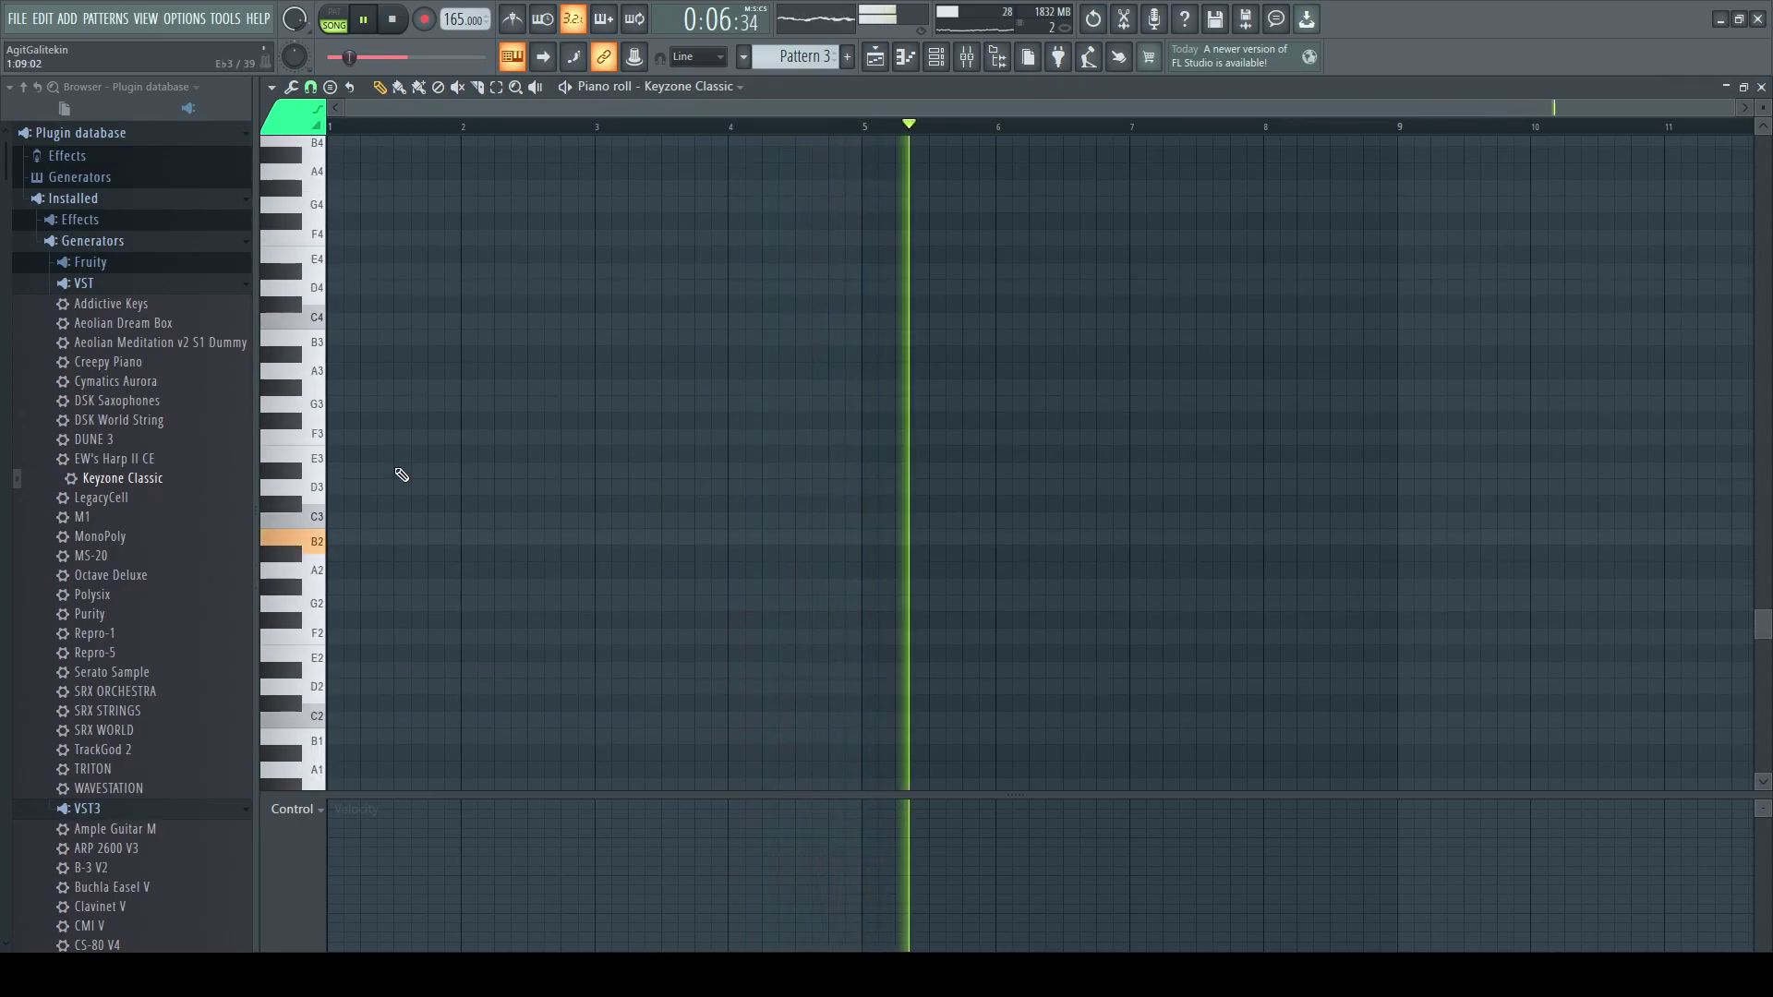
pyautogui.click(337, 538)
pyautogui.moveTo(439, 536); pyautogui.dragTo(859, 539)
pyautogui.click(872, 539)
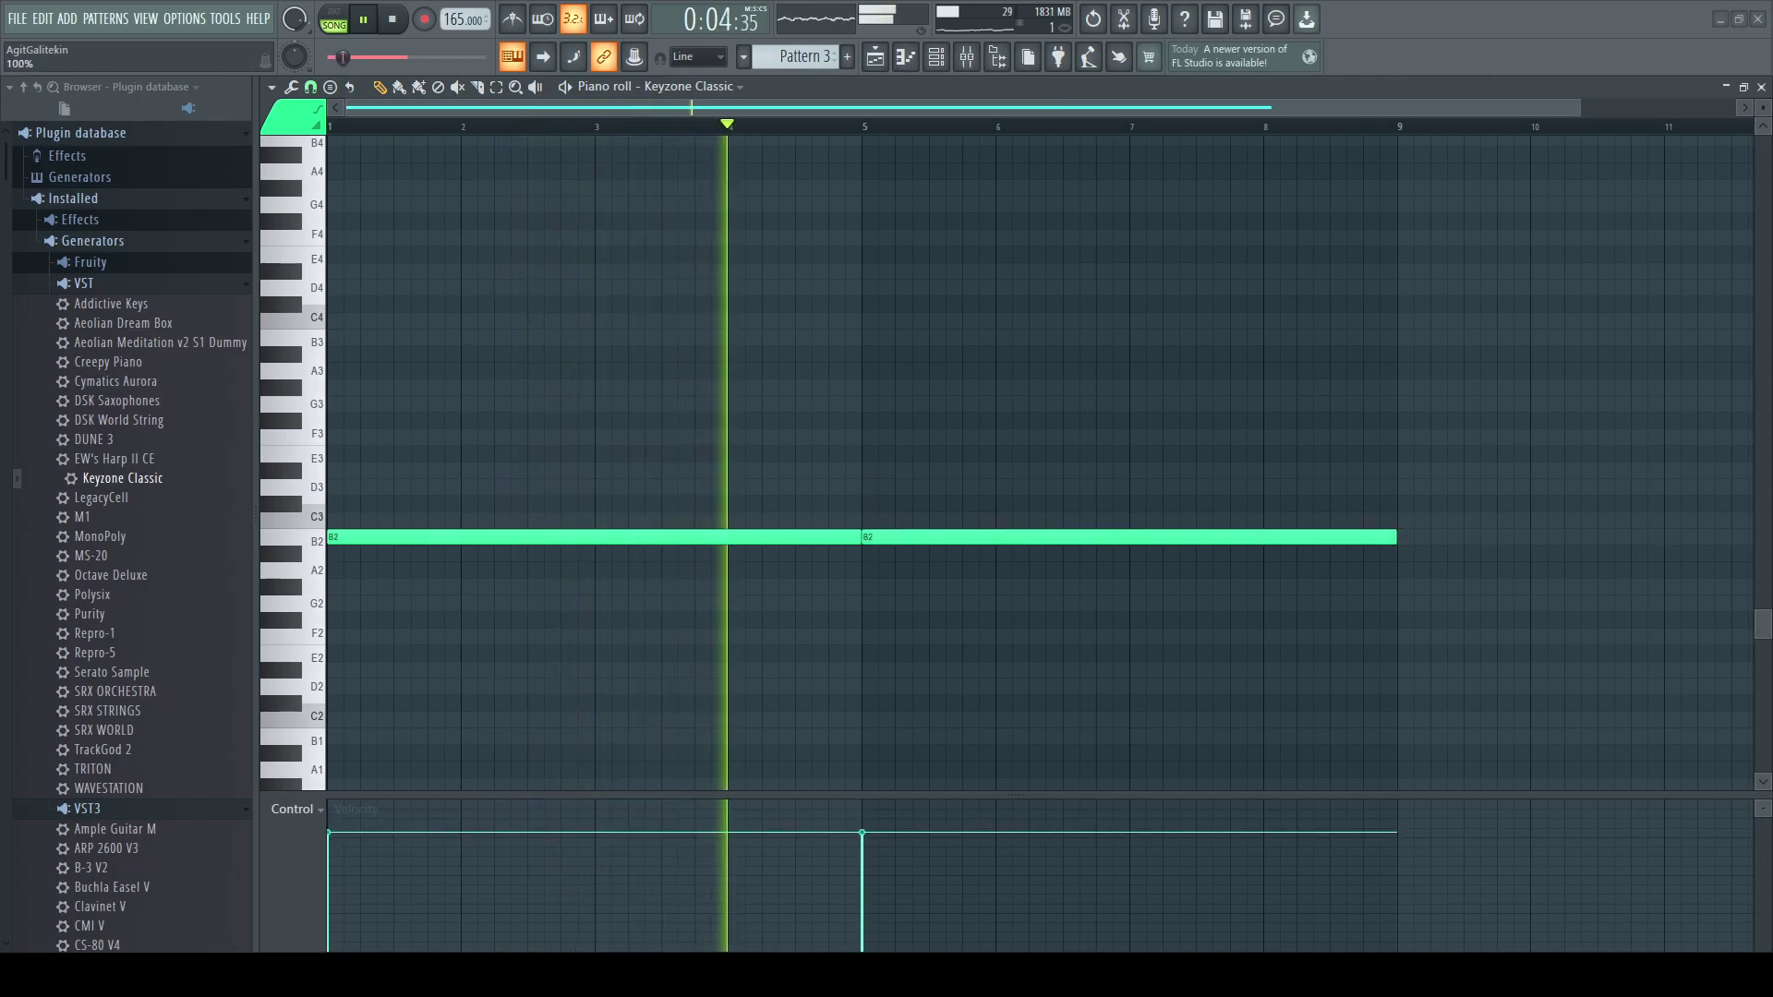
pyautogui.scroll(-3, 863, 875)
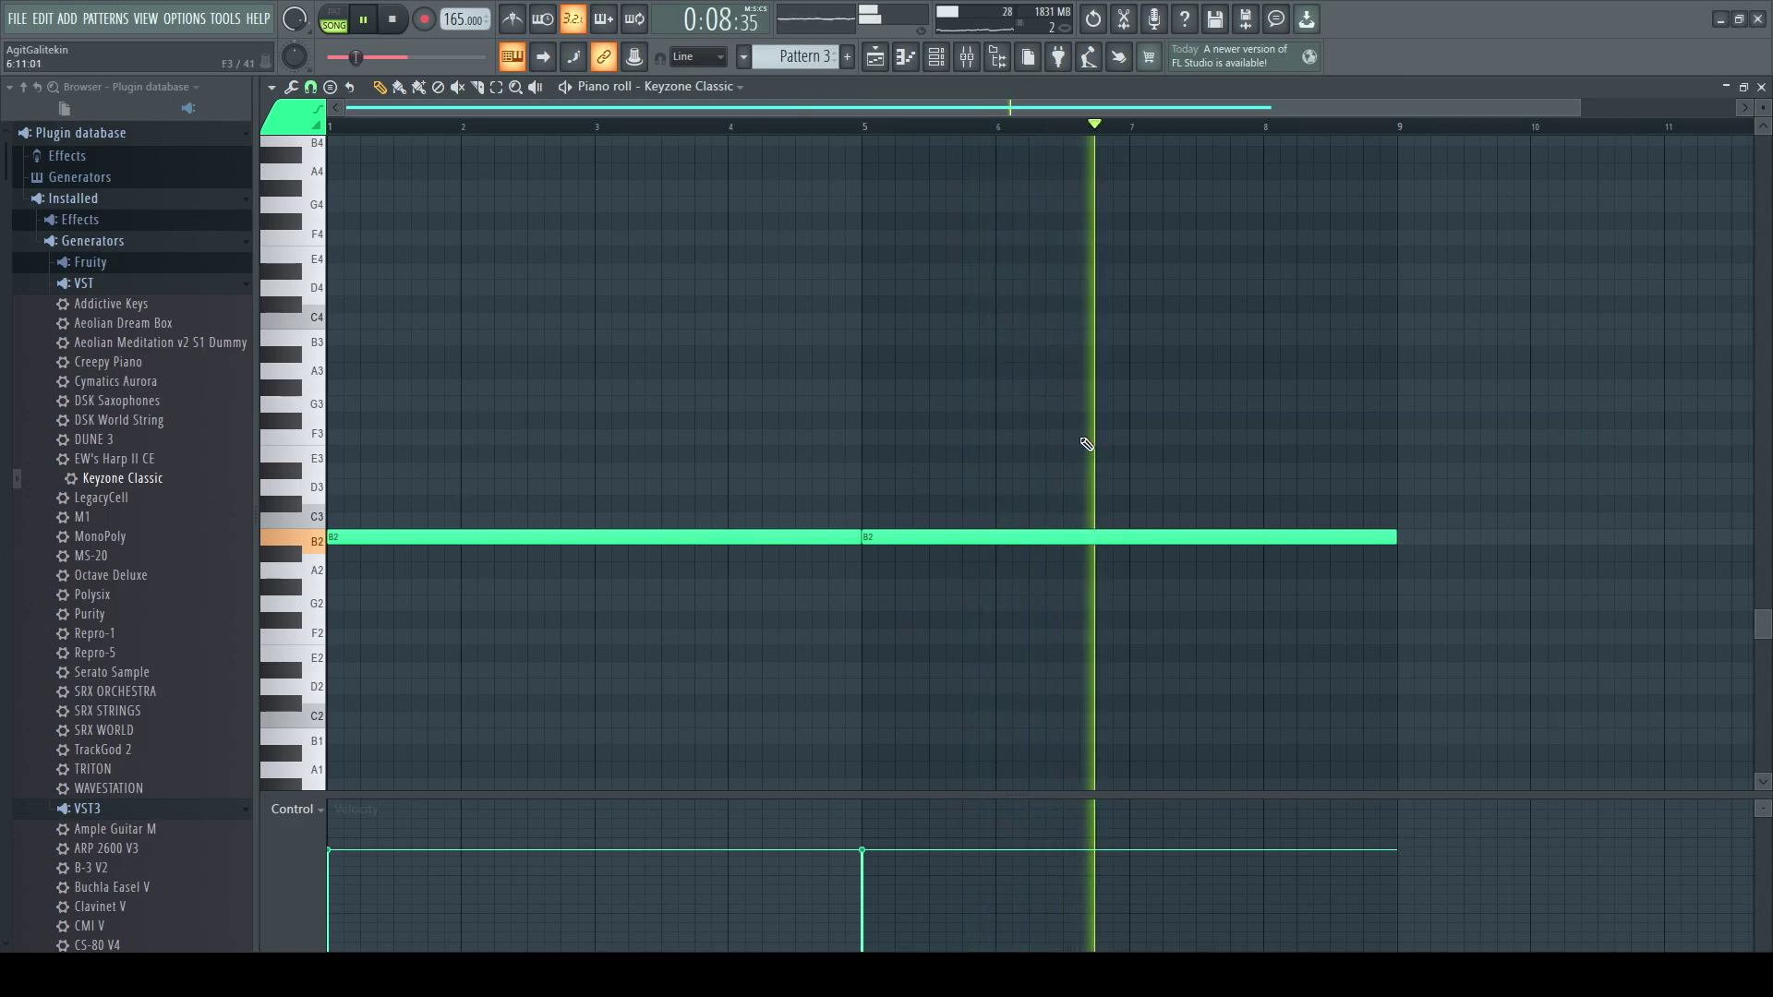
pyautogui.scroll(-2, 1472, 397)
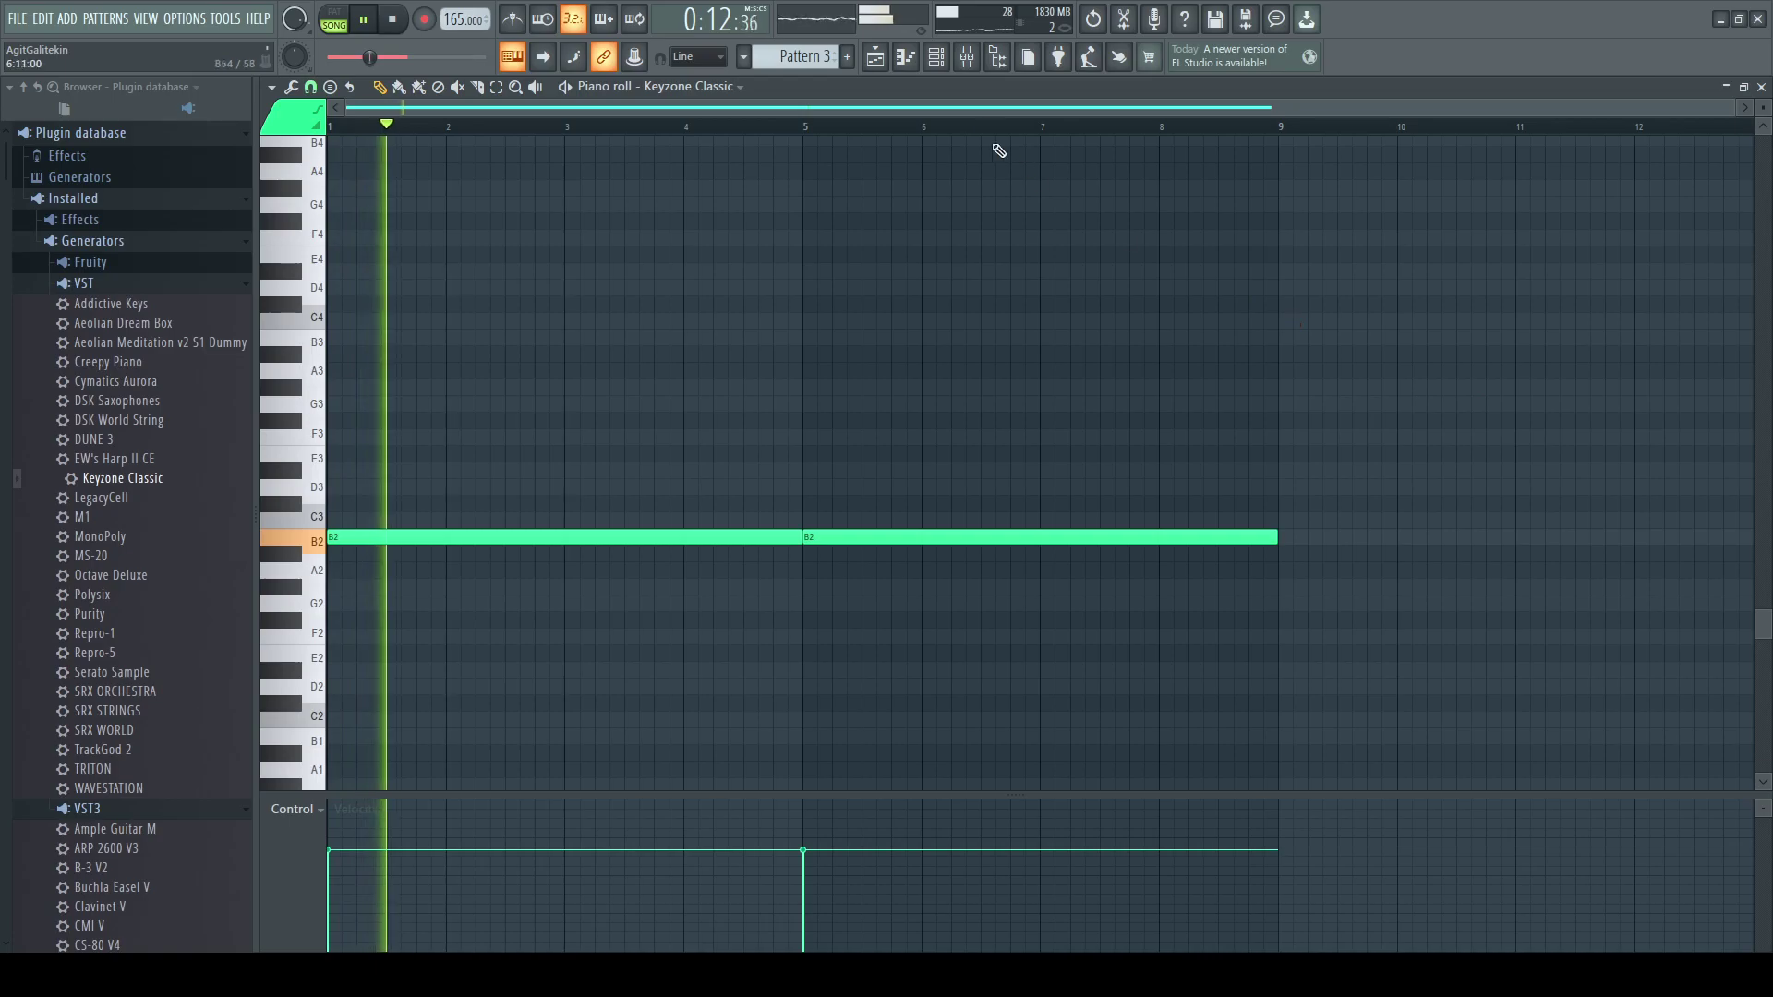
# - Show the channel rack and browse the installed VST and VST3 generators for another instrument
pyautogui.click(936, 57)
pyautogui.click(878, 62)
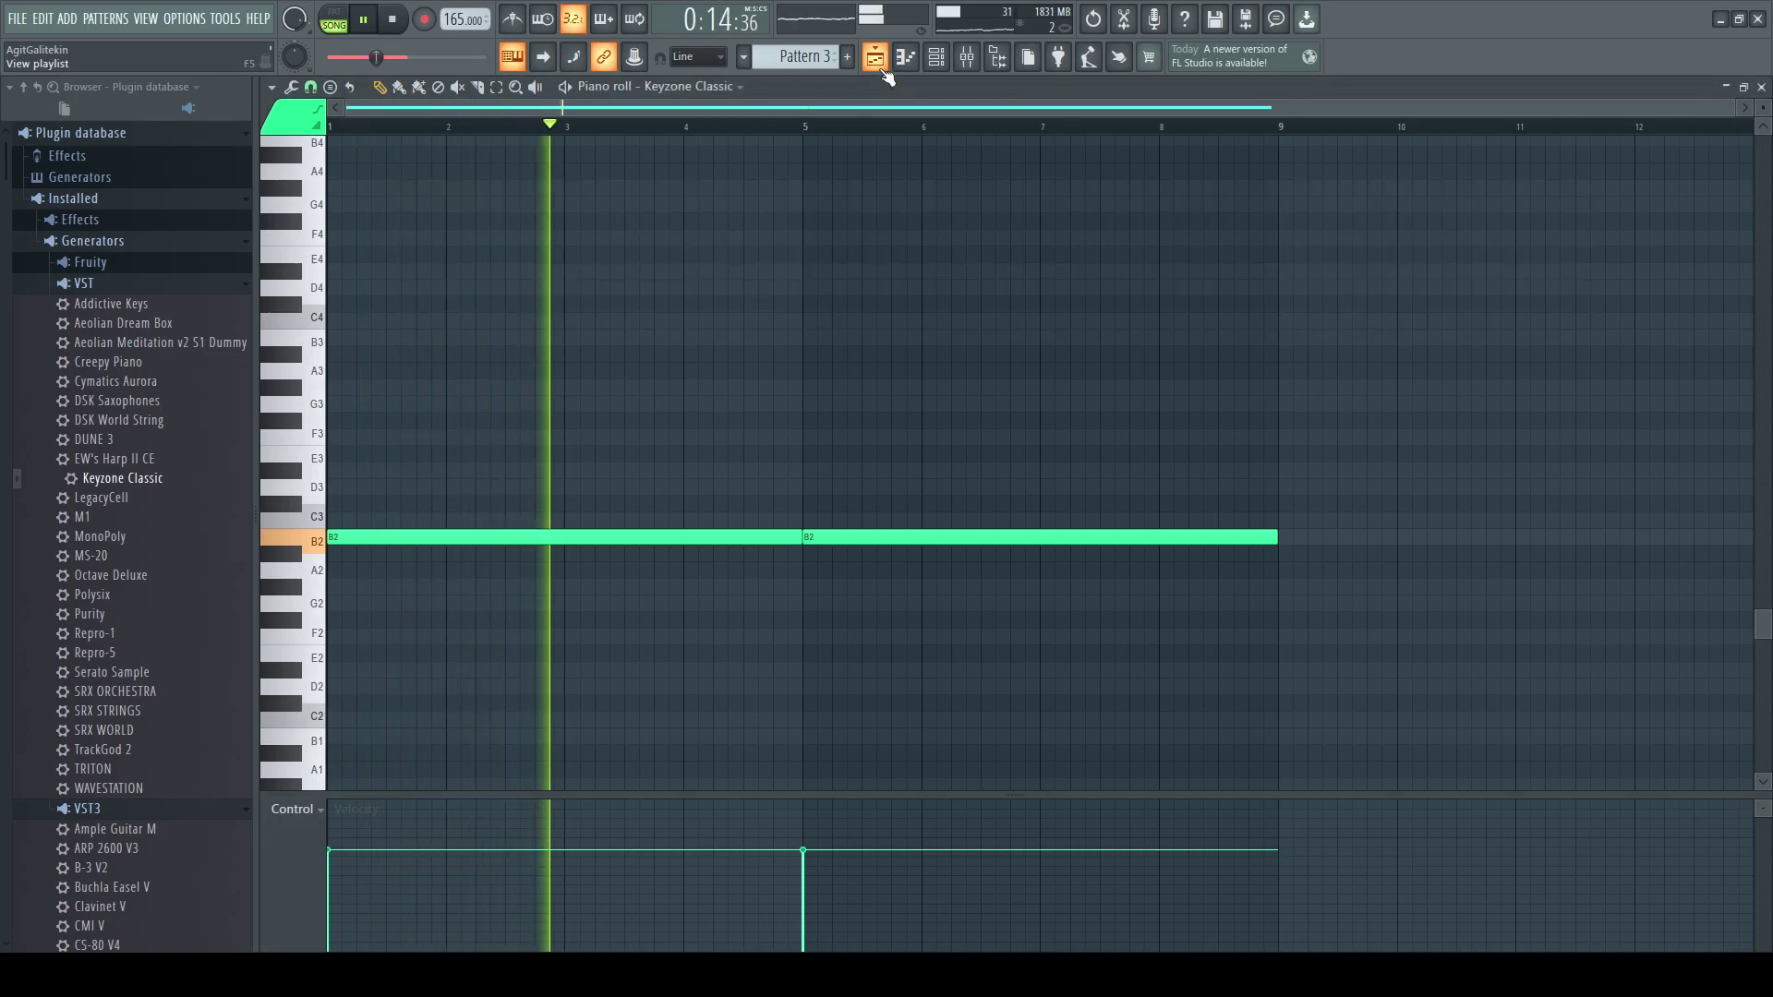
pyautogui.click(936, 59)
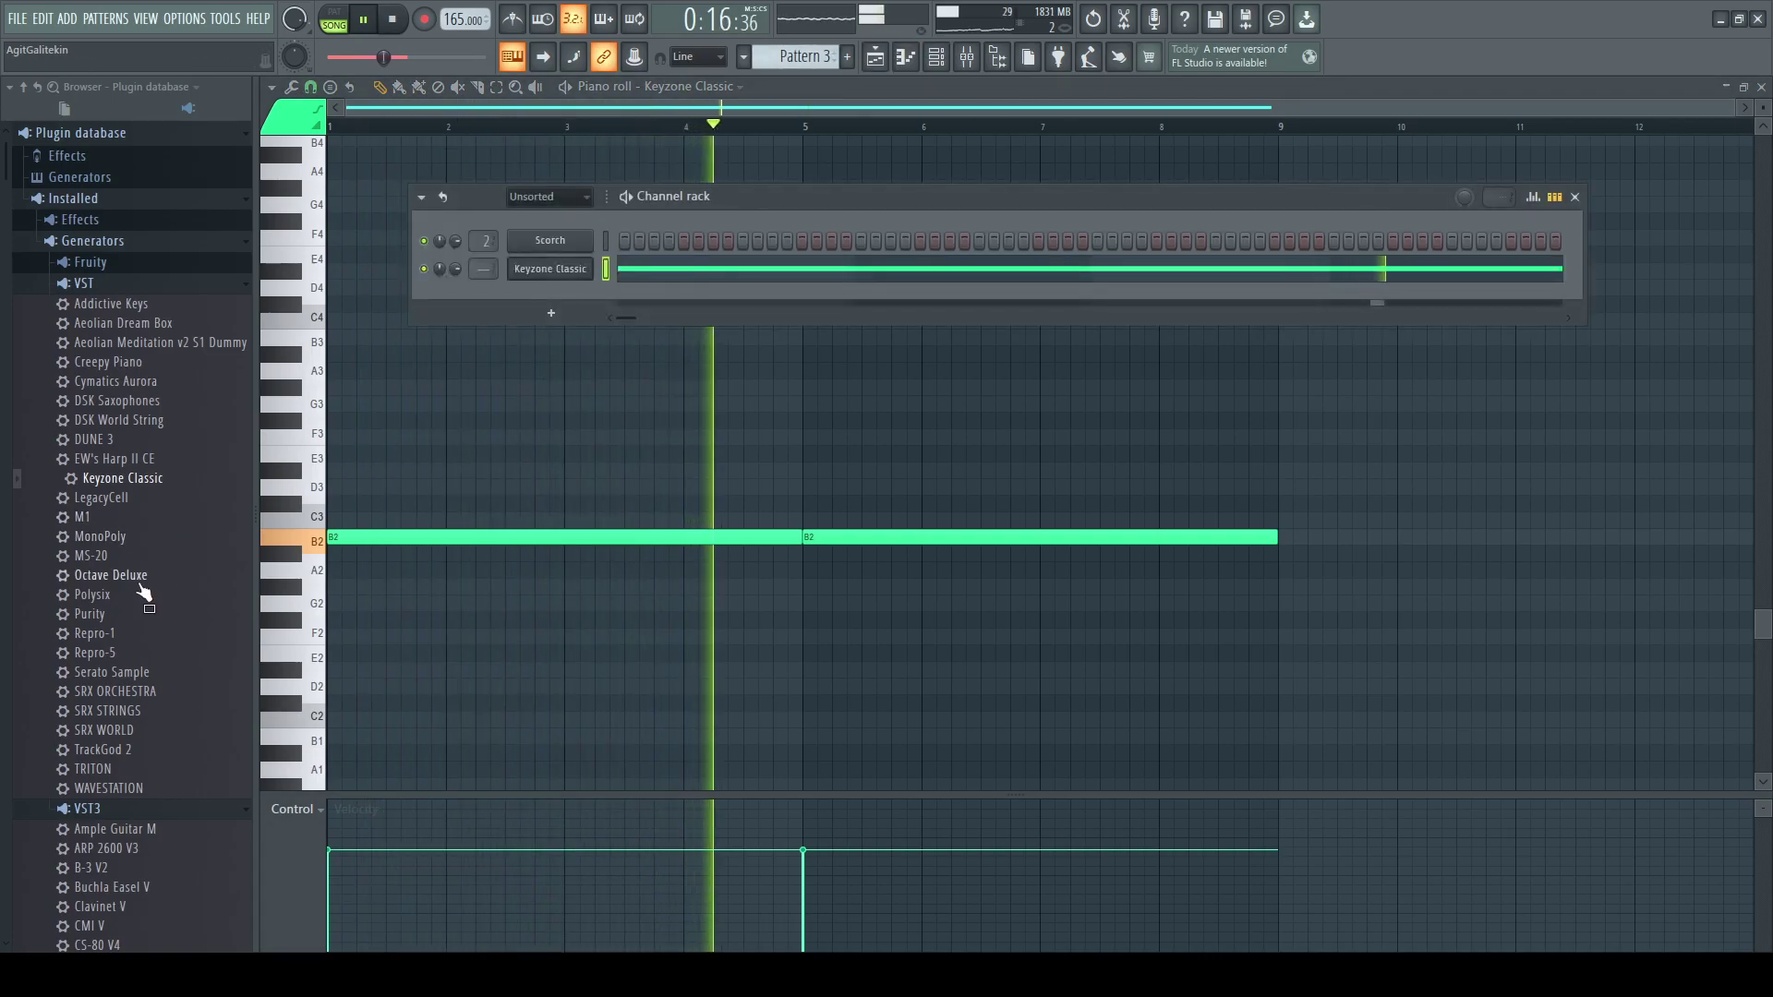
pyautogui.scroll(-2, 144, 591)
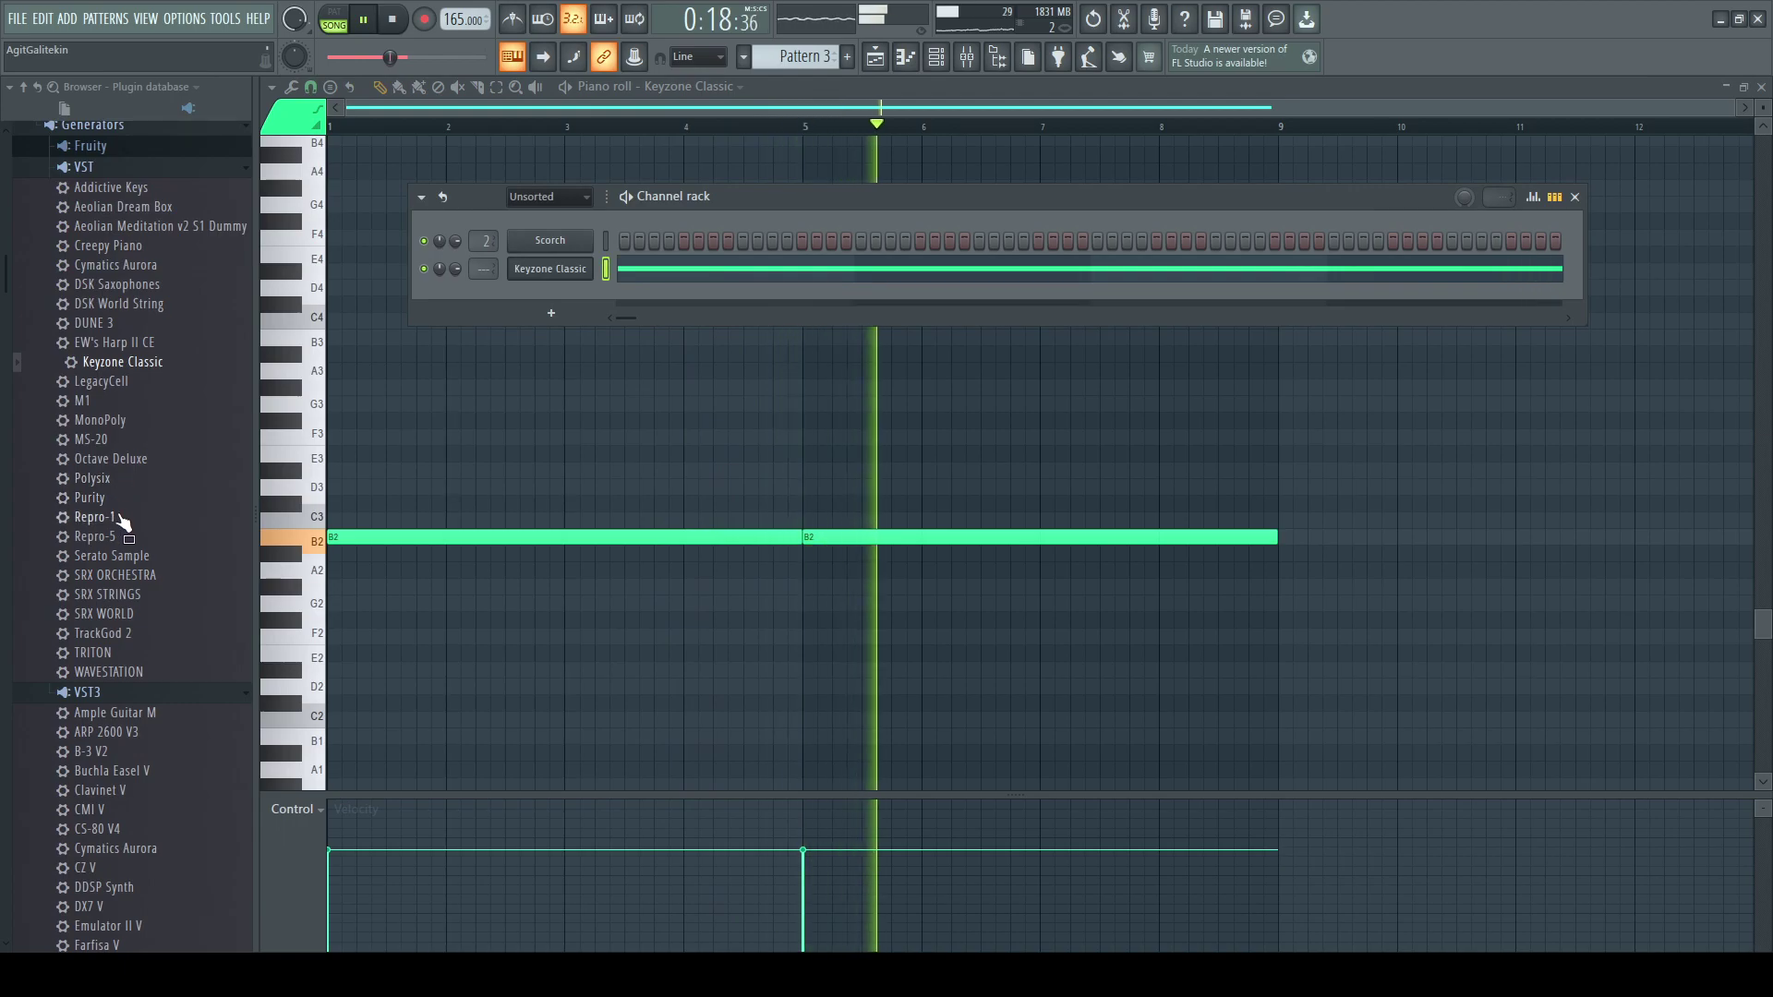
pyautogui.scroll(-4, 120, 517)
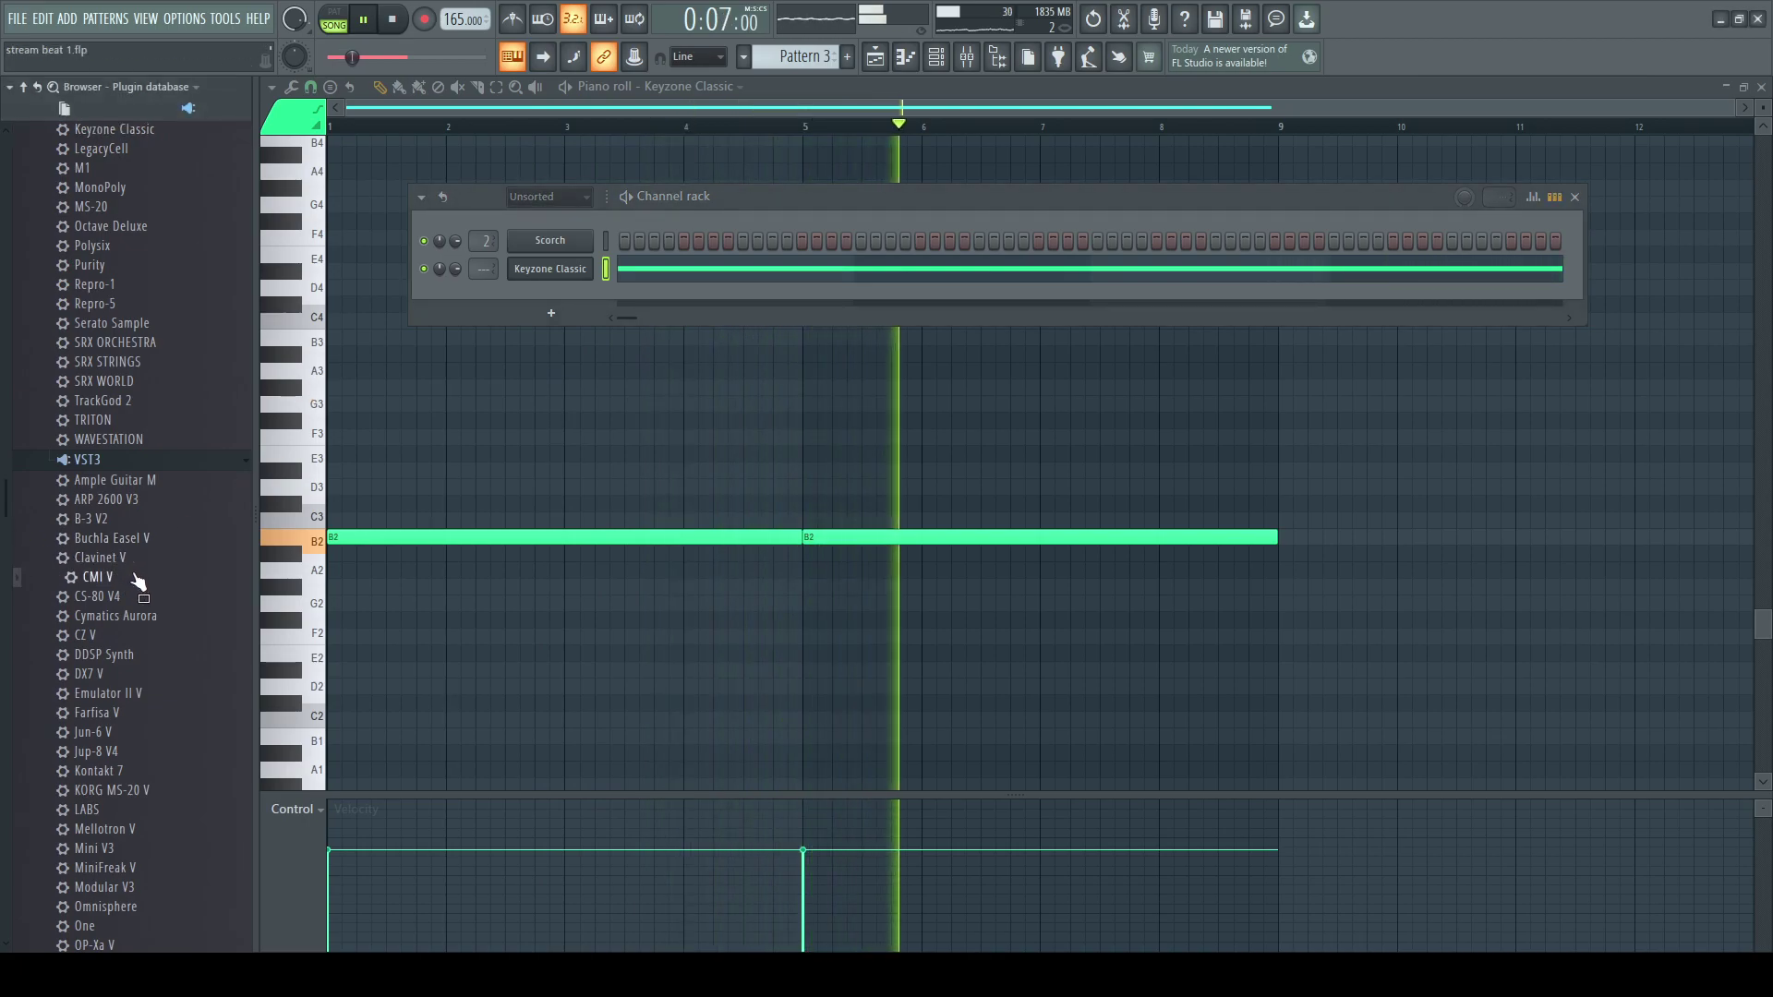
# - Route Keyzone Classic to mixer track 3 and lower that track's volume to about -0.8 dB
pyautogui.click(968, 57)
pyautogui.moveTo(385, 556); pyautogui.dragTo(428, 554)
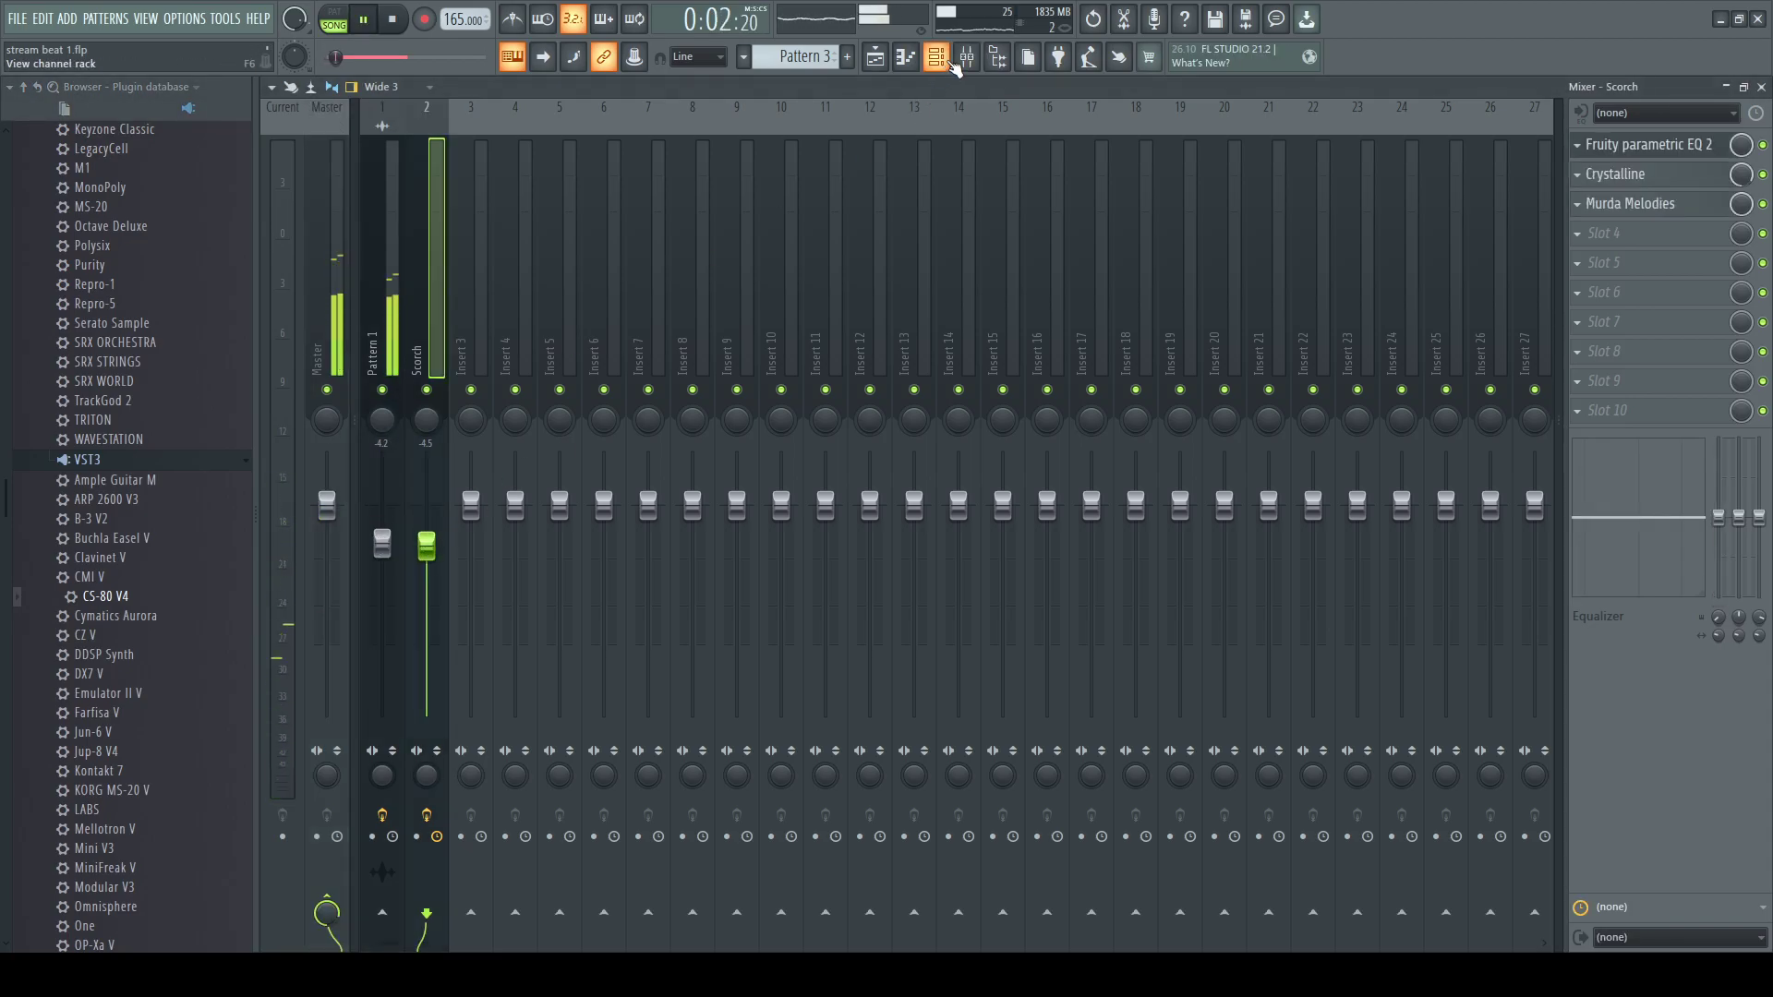
pyautogui.click(936, 57)
pyautogui.hotkey('ctrl', 'l')
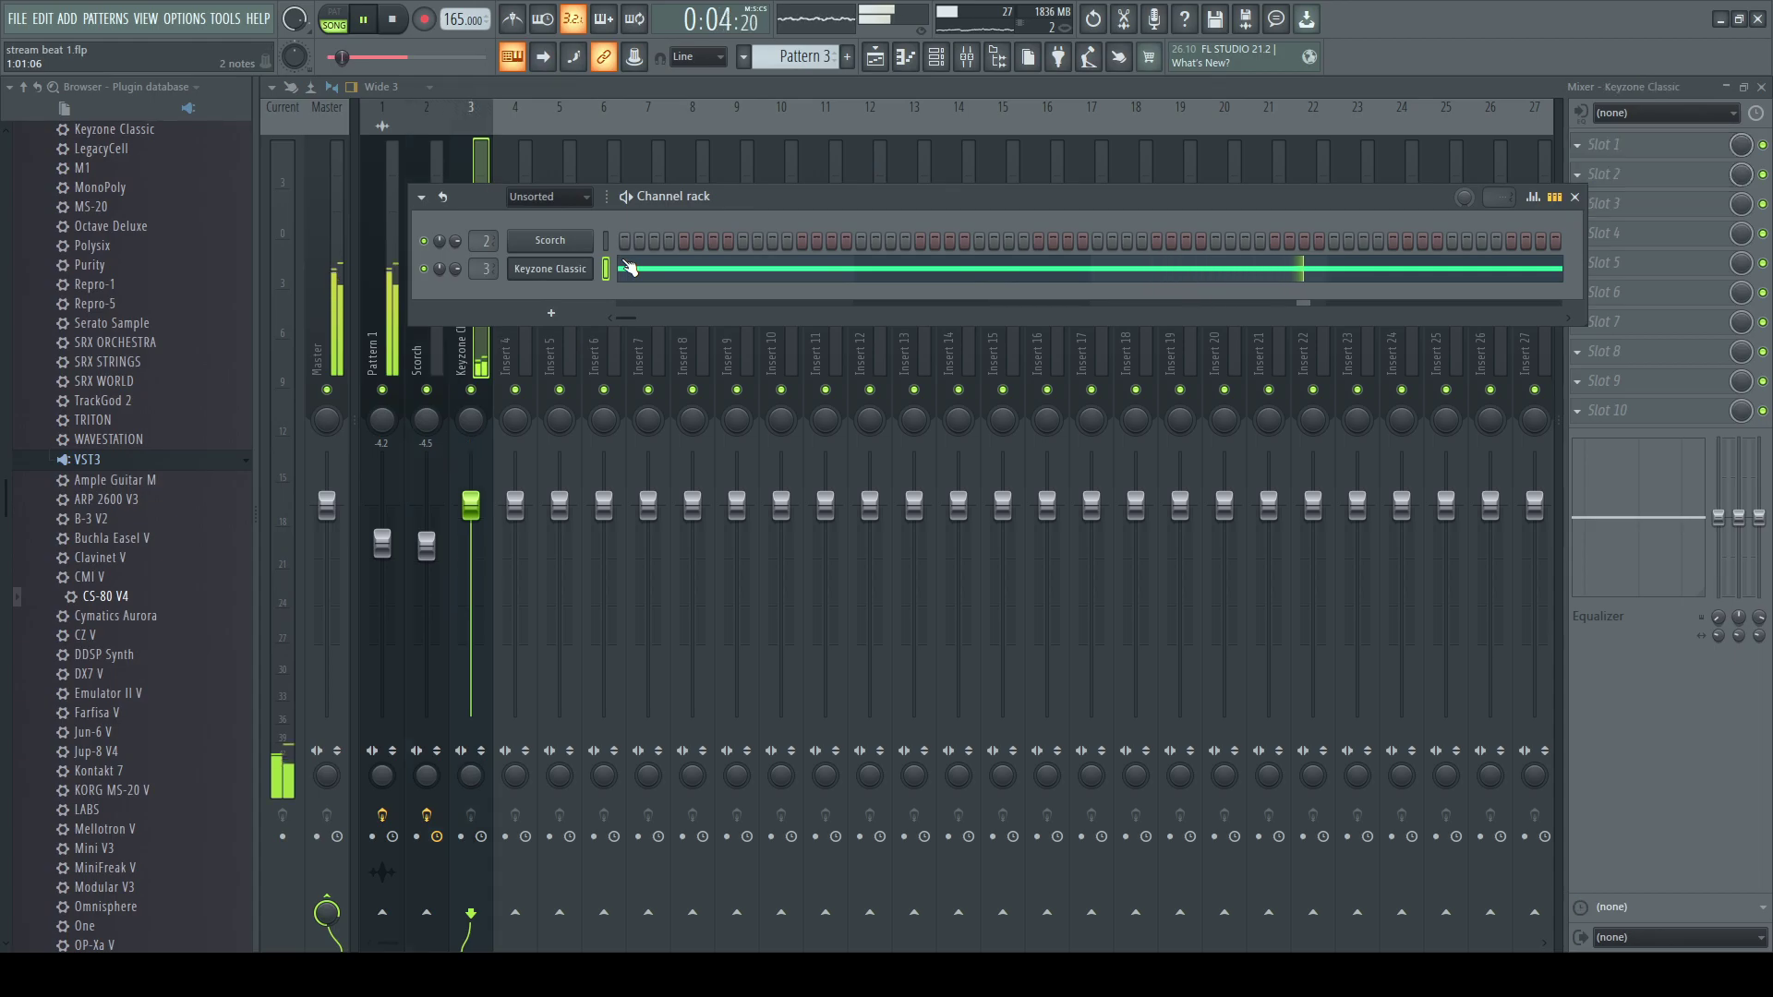
pyautogui.click(478, 423)
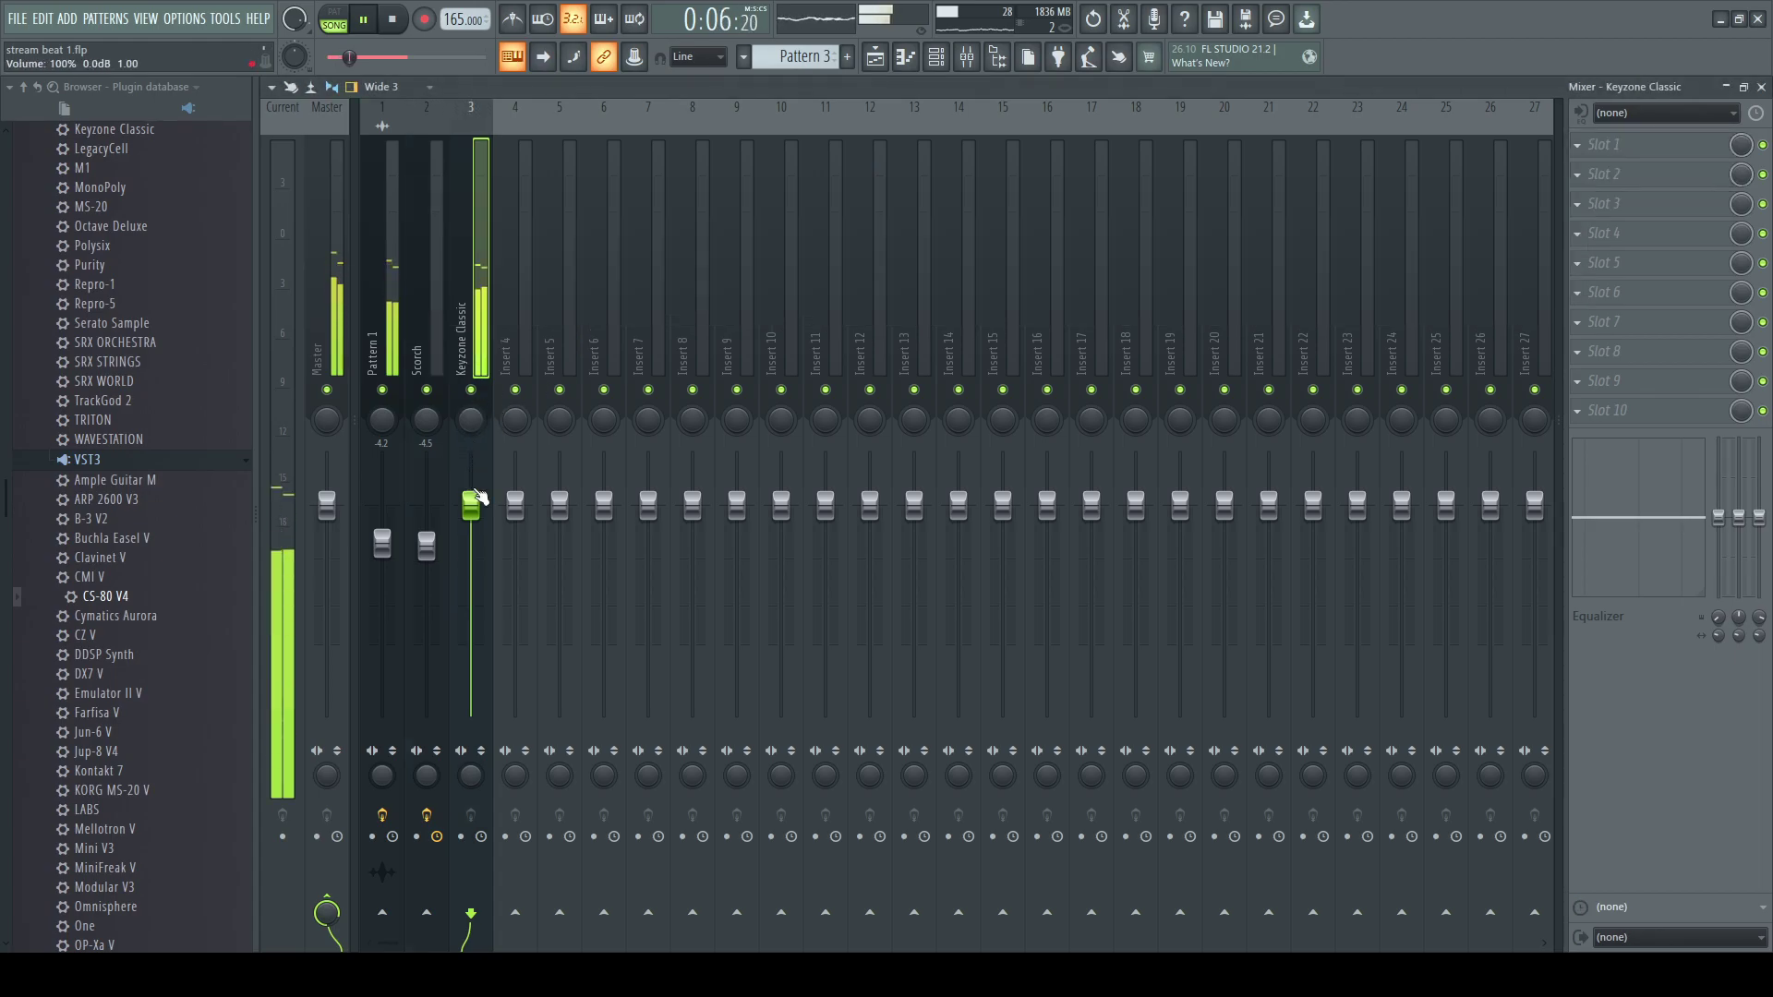
# - Add Fruity parametric EQ 2 to the Keyzone Classic track with the 40Hz + 18kHz cut preset, high-pass near 108 Hz and a lower low-pass
pyautogui.click(936, 58)
pyautogui.click(967, 57)
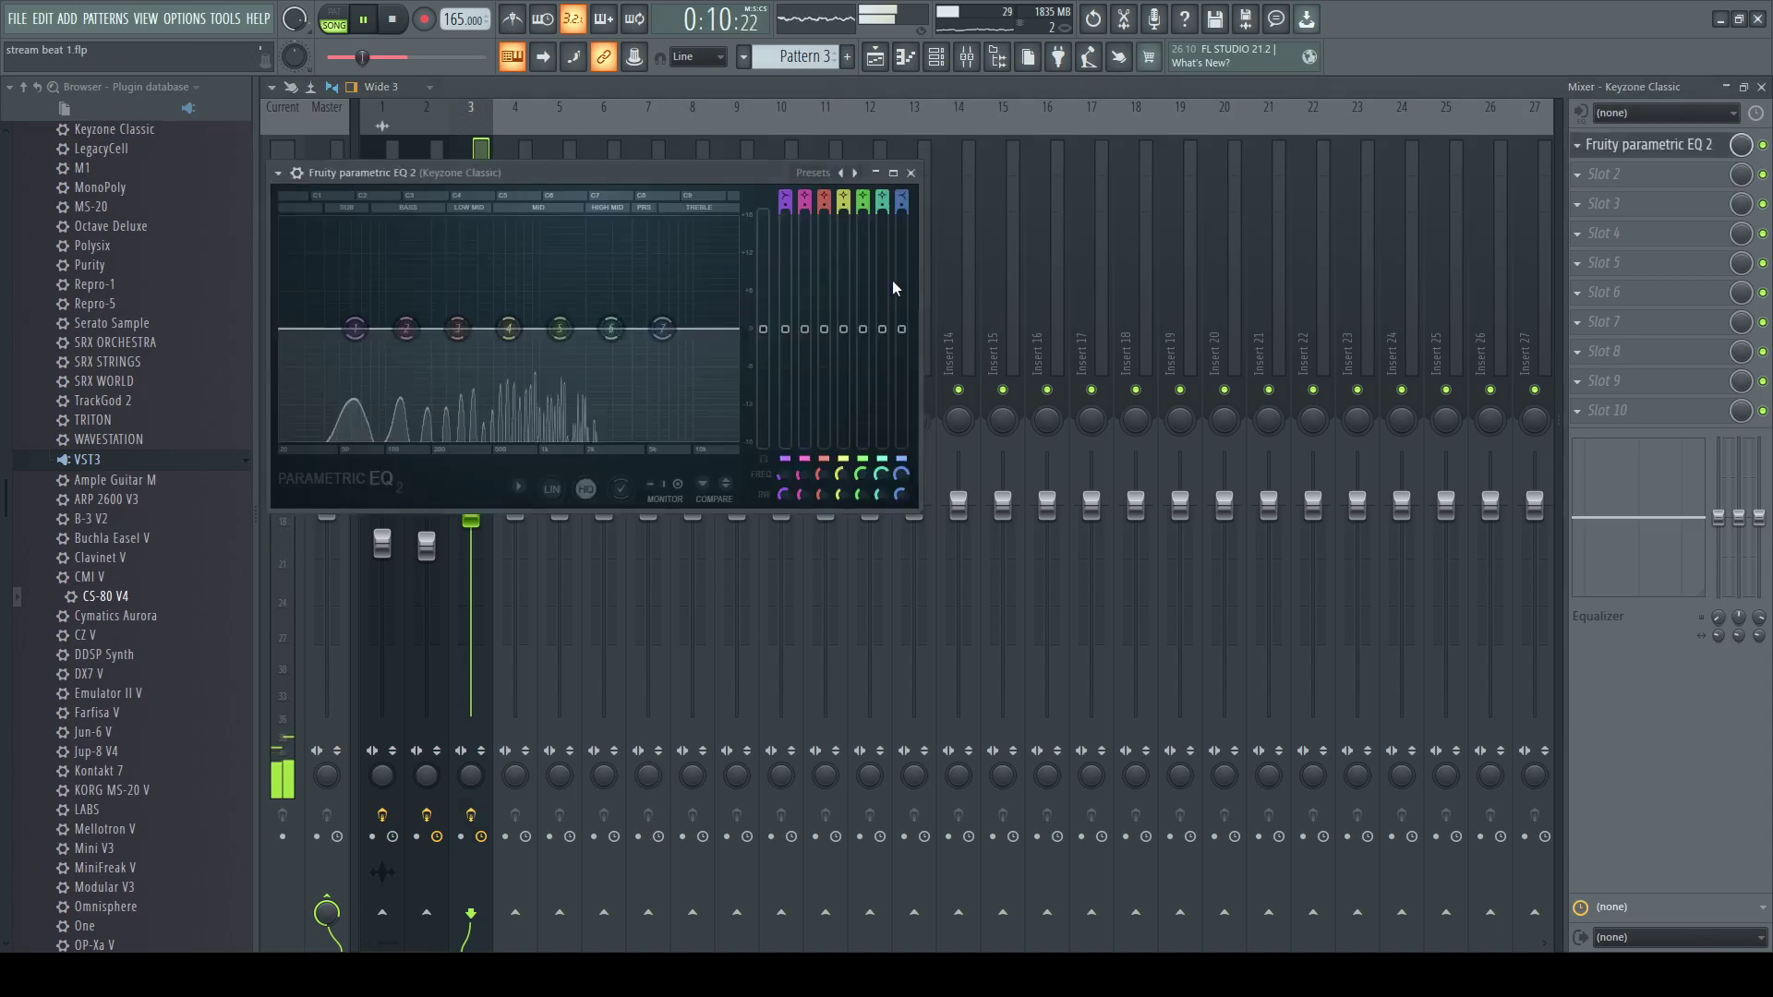
pyautogui.click(855, 174)
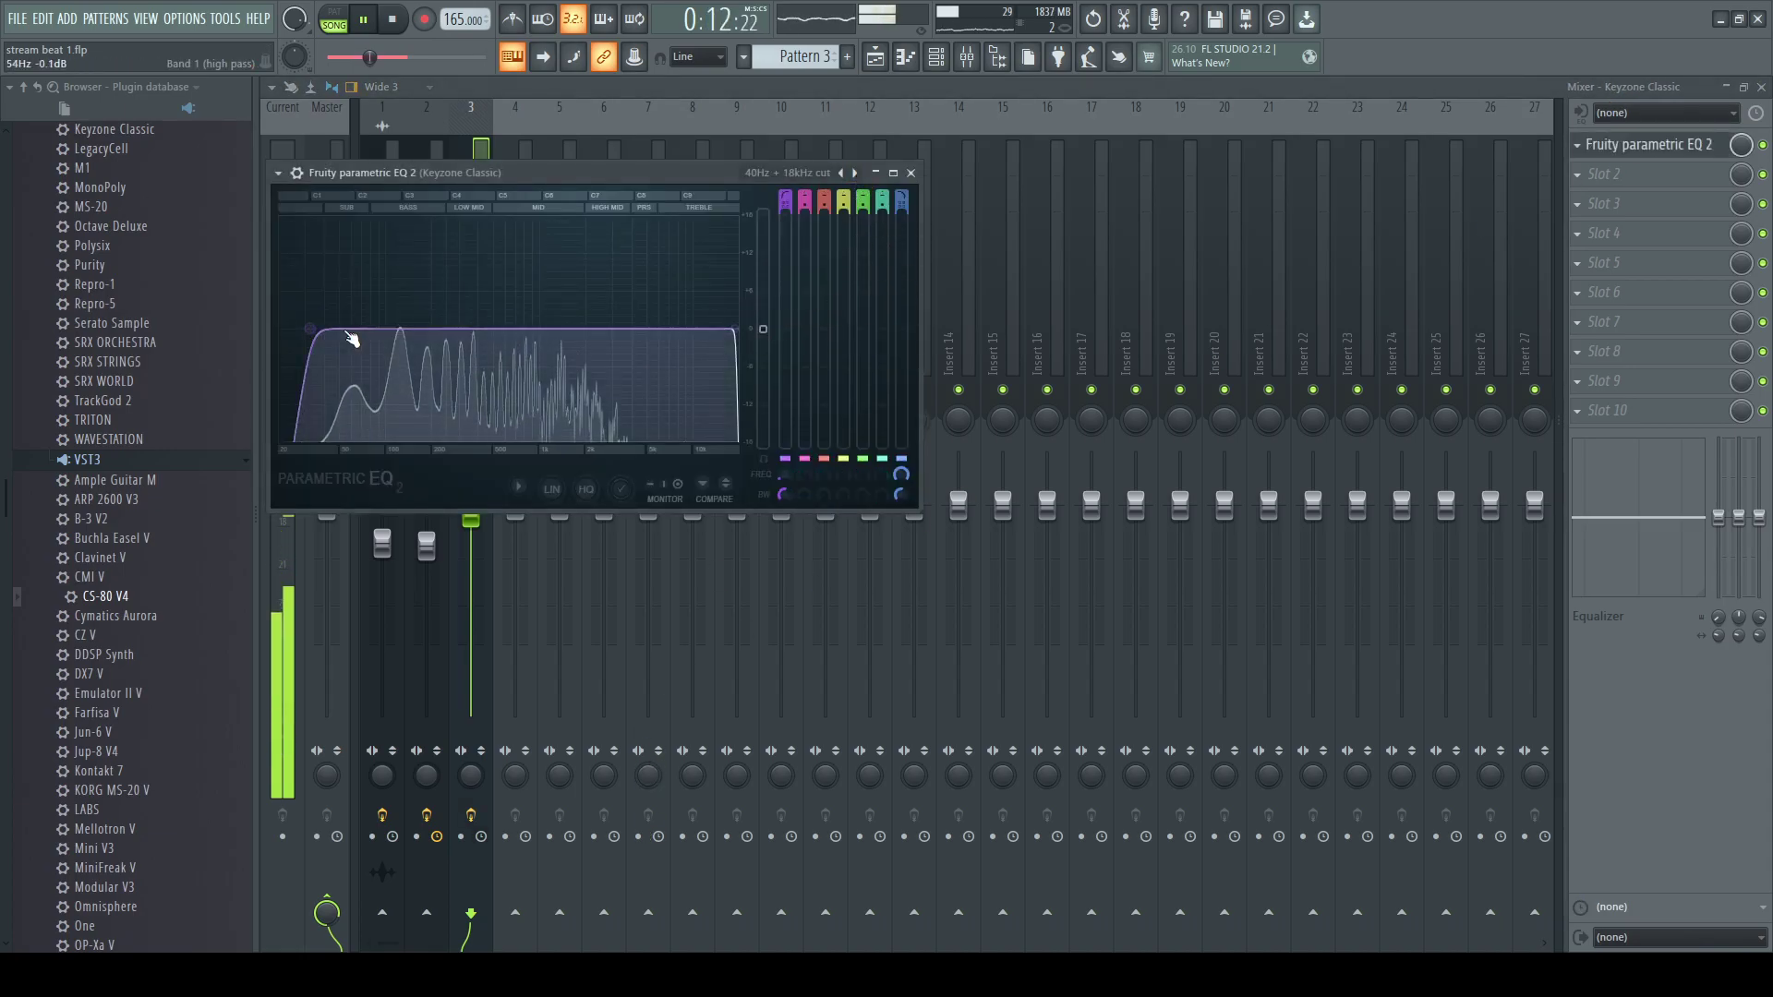
pyautogui.moveTo(324, 329); pyautogui.dragTo(391, 328)
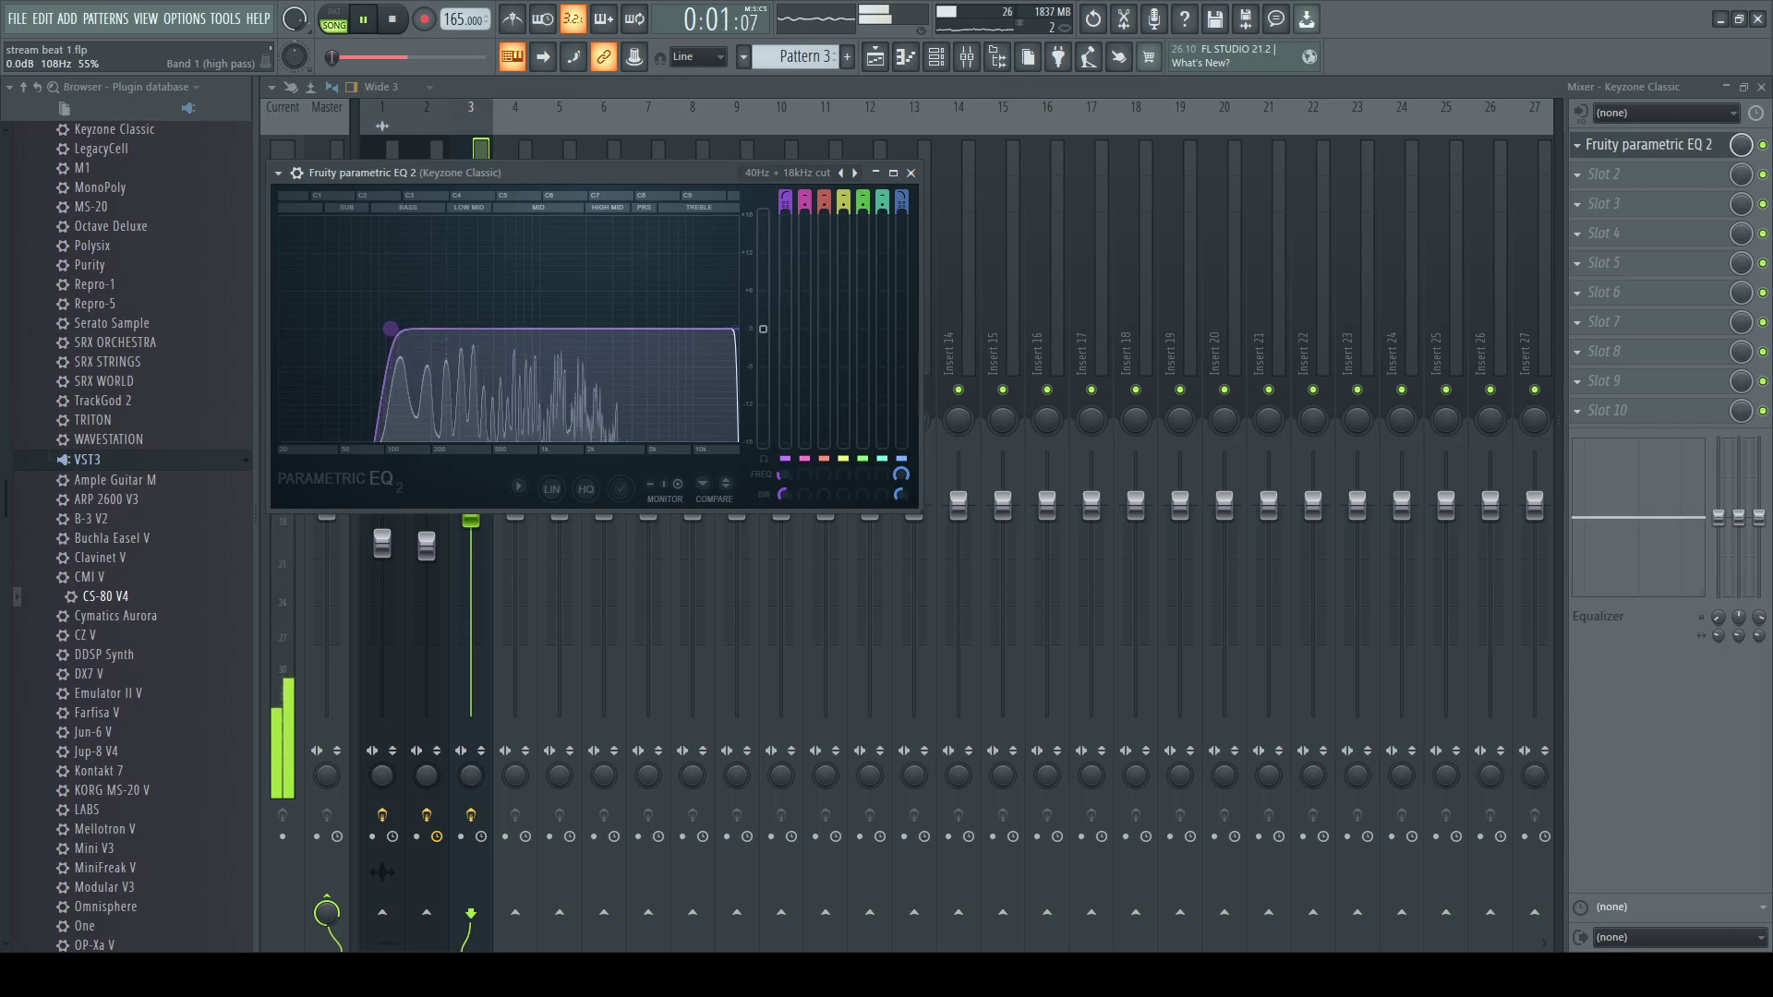
pyautogui.moveTo(735, 330); pyautogui.dragTo(601, 328)
pyautogui.click(695, 91)
# - Add the KORG MS-20 V generator as a new channel below Keyzone Classic in the channel rack
pyautogui.click(937, 60)
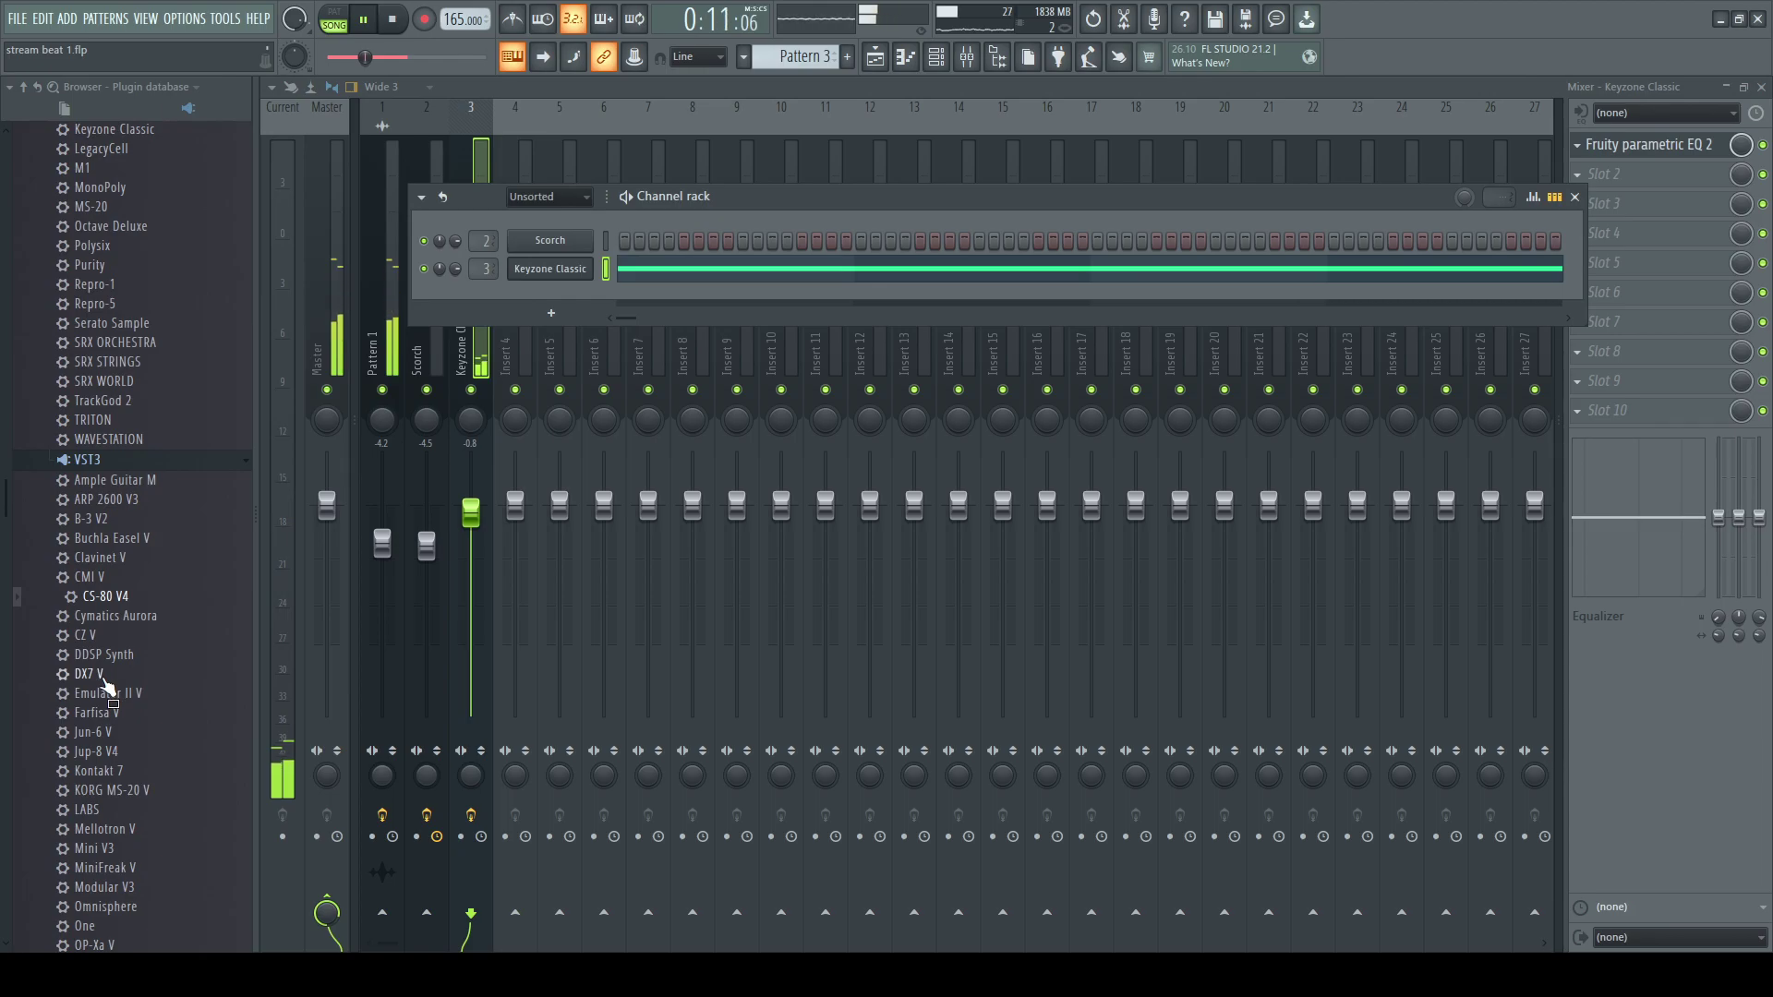
pyautogui.scroll(-6, 114, 679)
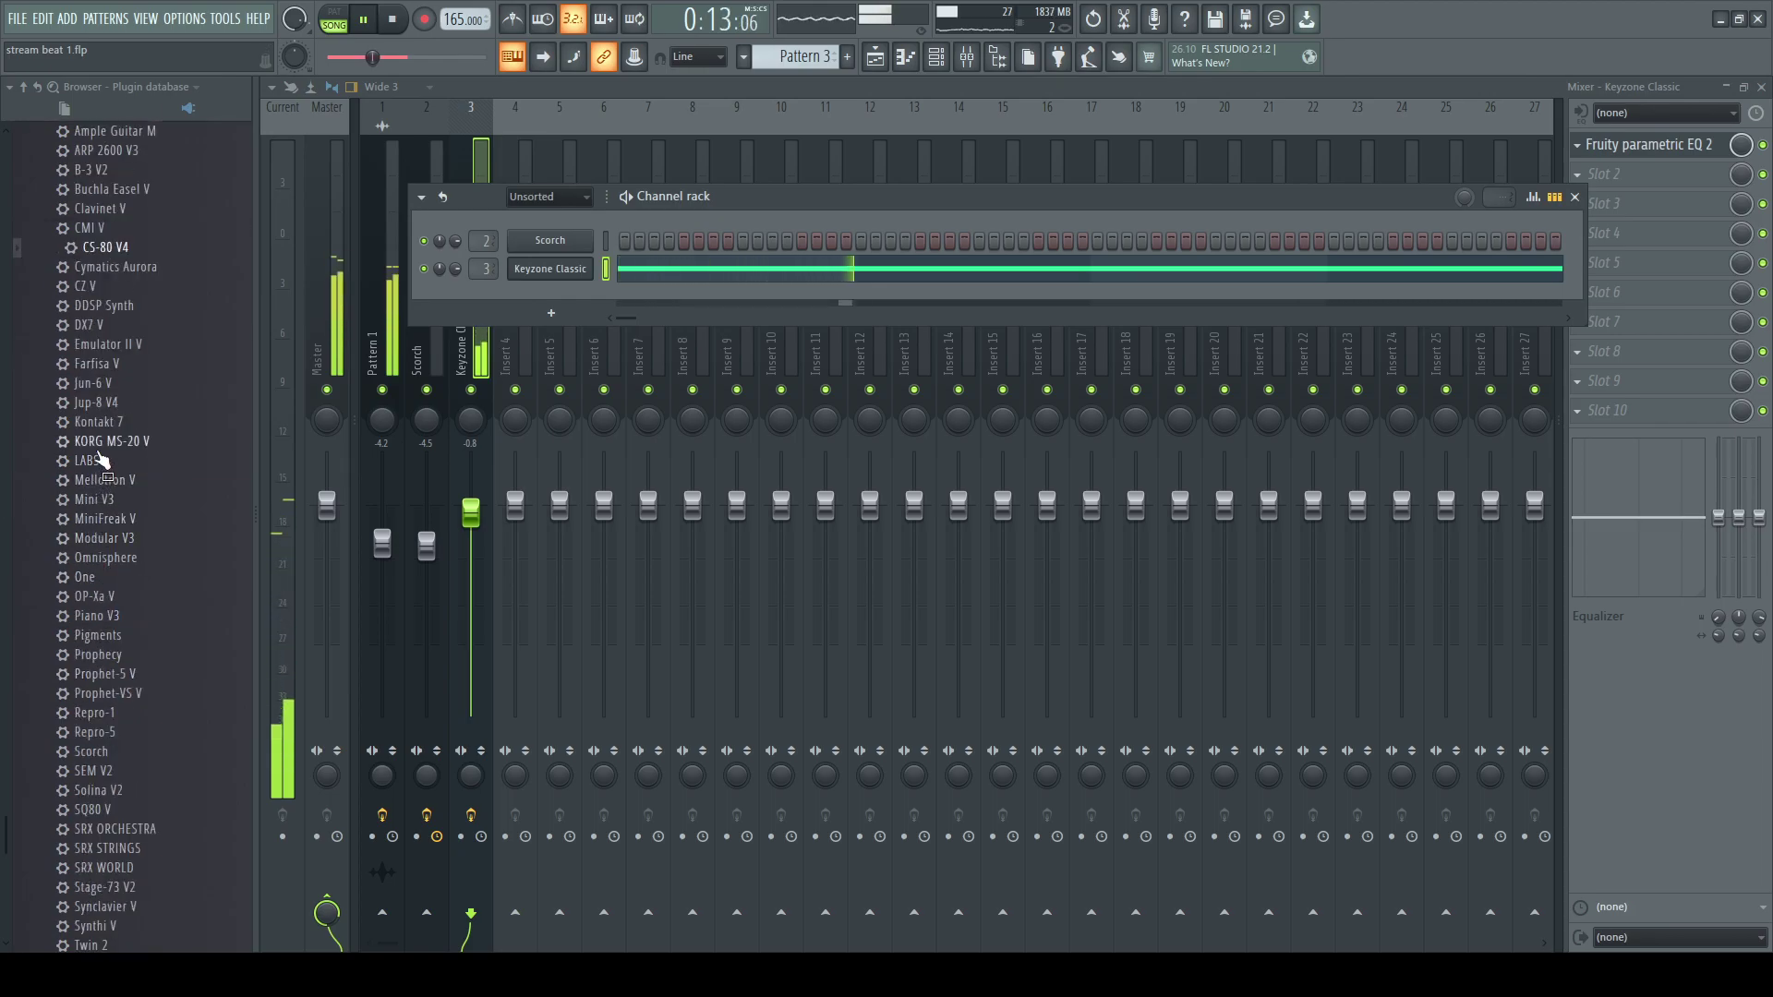
pyautogui.moveTo(109, 442); pyautogui.dragTo(537, 297)
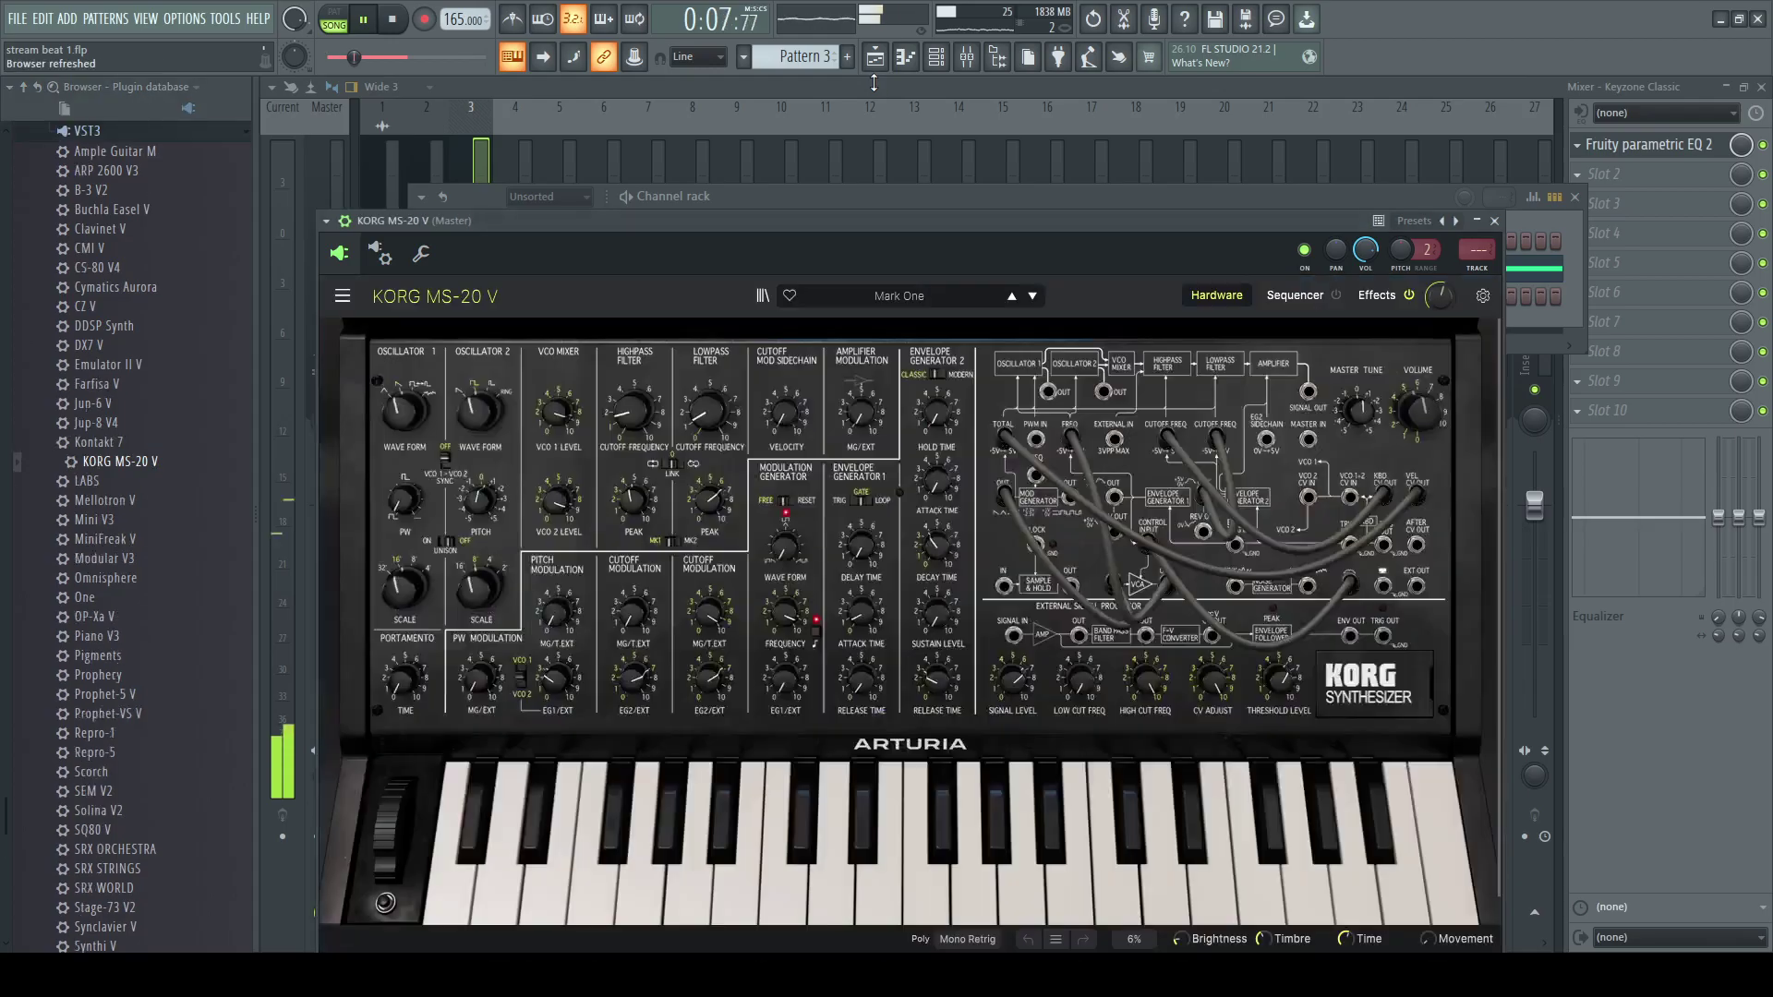
# - Stop playback, copy the first Pattern 1 audio clip to Track 5 at bar 1, and make it unique as Pattern 1 #2
pyautogui.click(875, 58)
pyautogui.press('space')
pyautogui.moveTo(631, 374); pyautogui.dragTo(582, 376)
pyautogui.rightClick(582, 376)
pyautogui.click(567, 183)
pyautogui.click(526, 355)
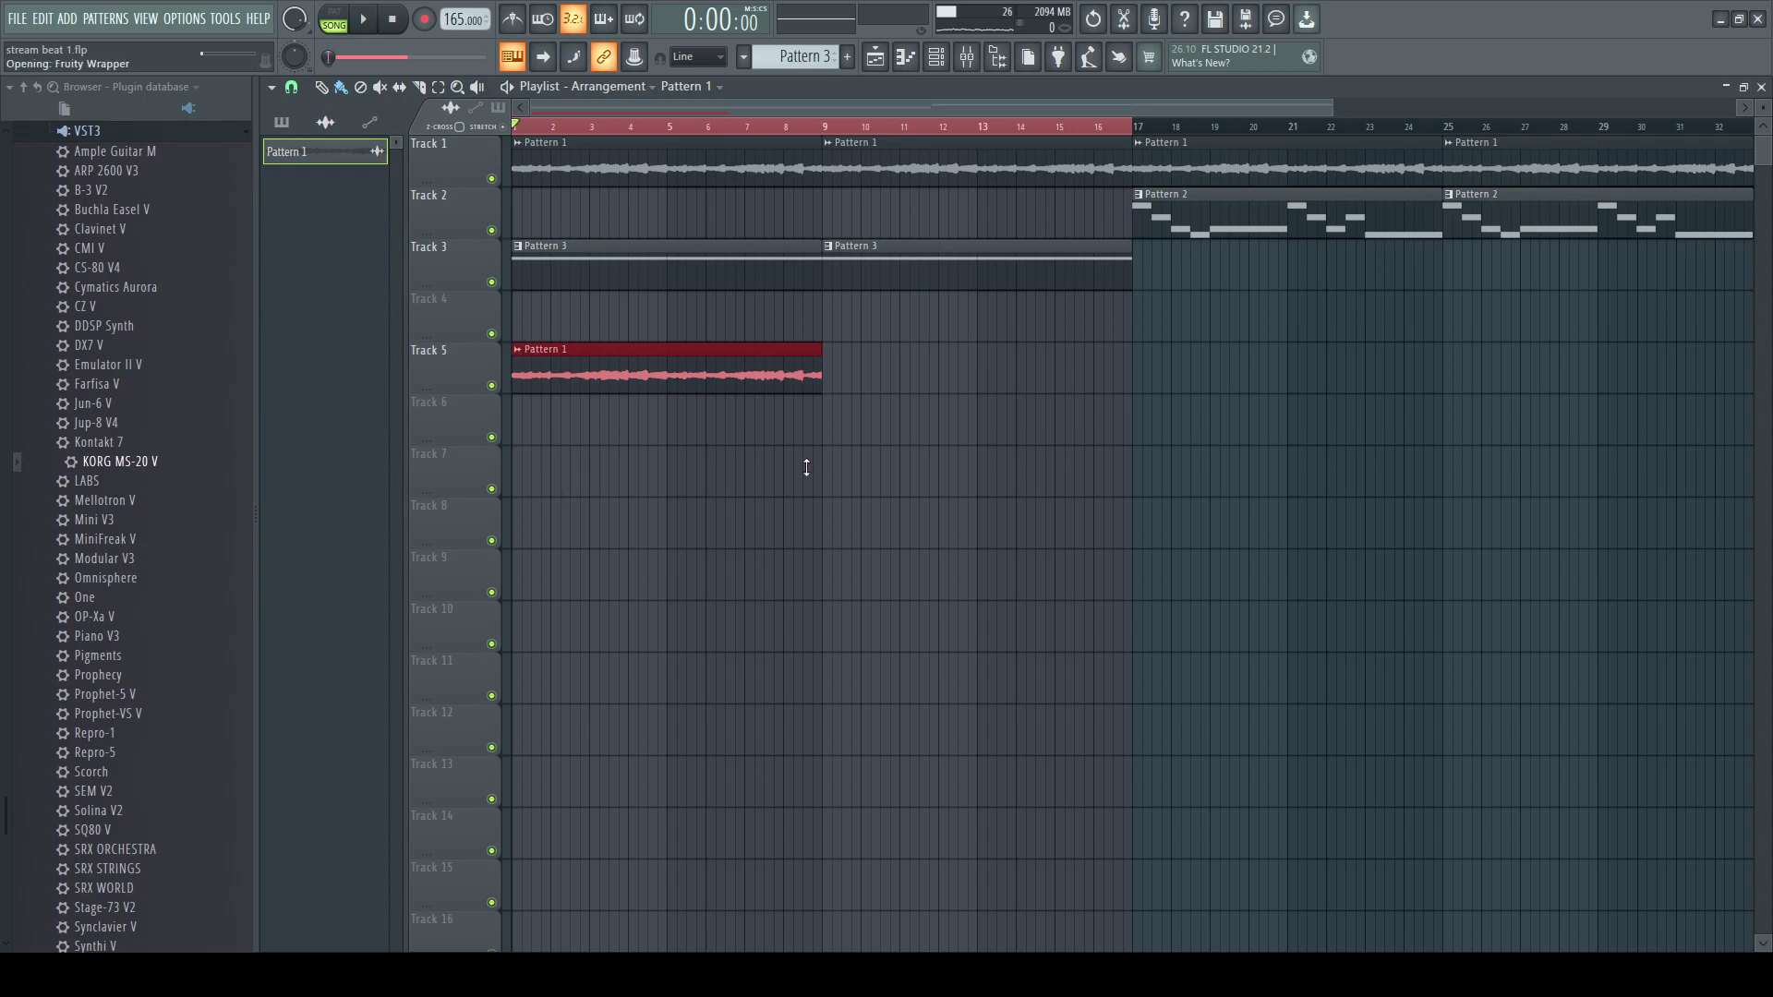
pyautogui.rightClick(1035, 462)
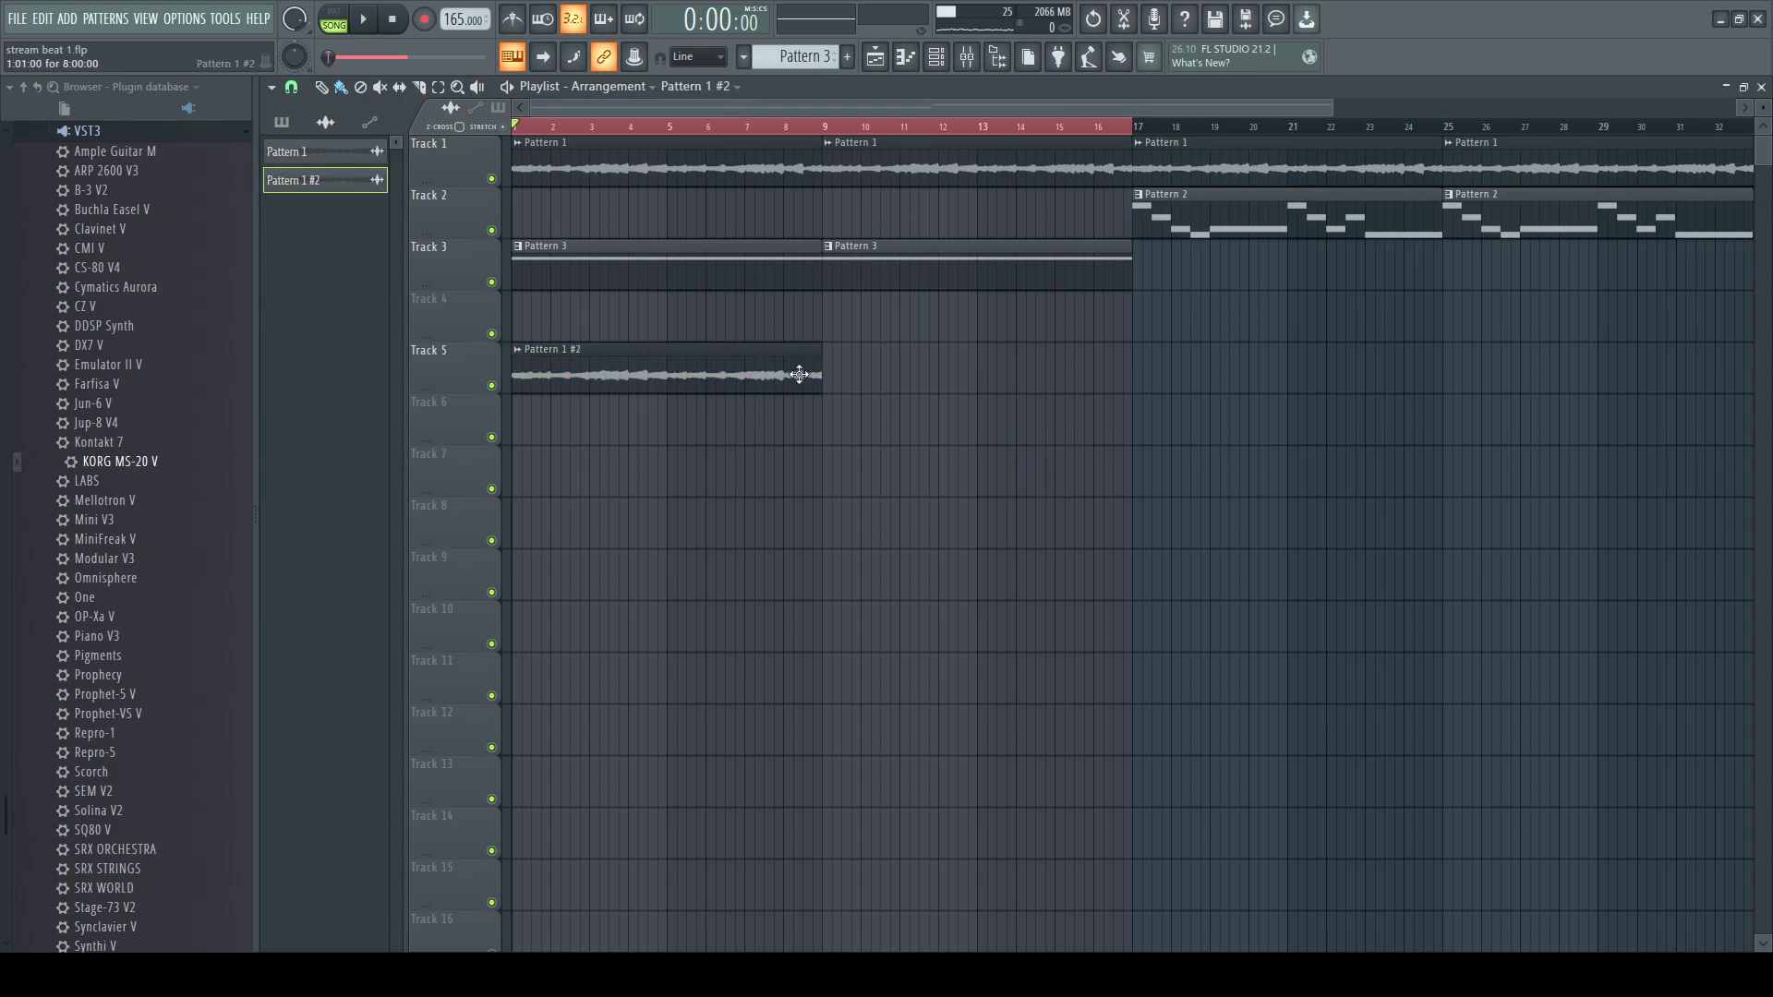
# - Time-stretch the Pattern 1 #2 clip to four bars, set its pitch range to 12 semitones, and repeat it at bar 5
pyautogui.moveTo(815, 373); pyautogui.dragTo(765, 371)
pyautogui.doubleClick(596, 366)
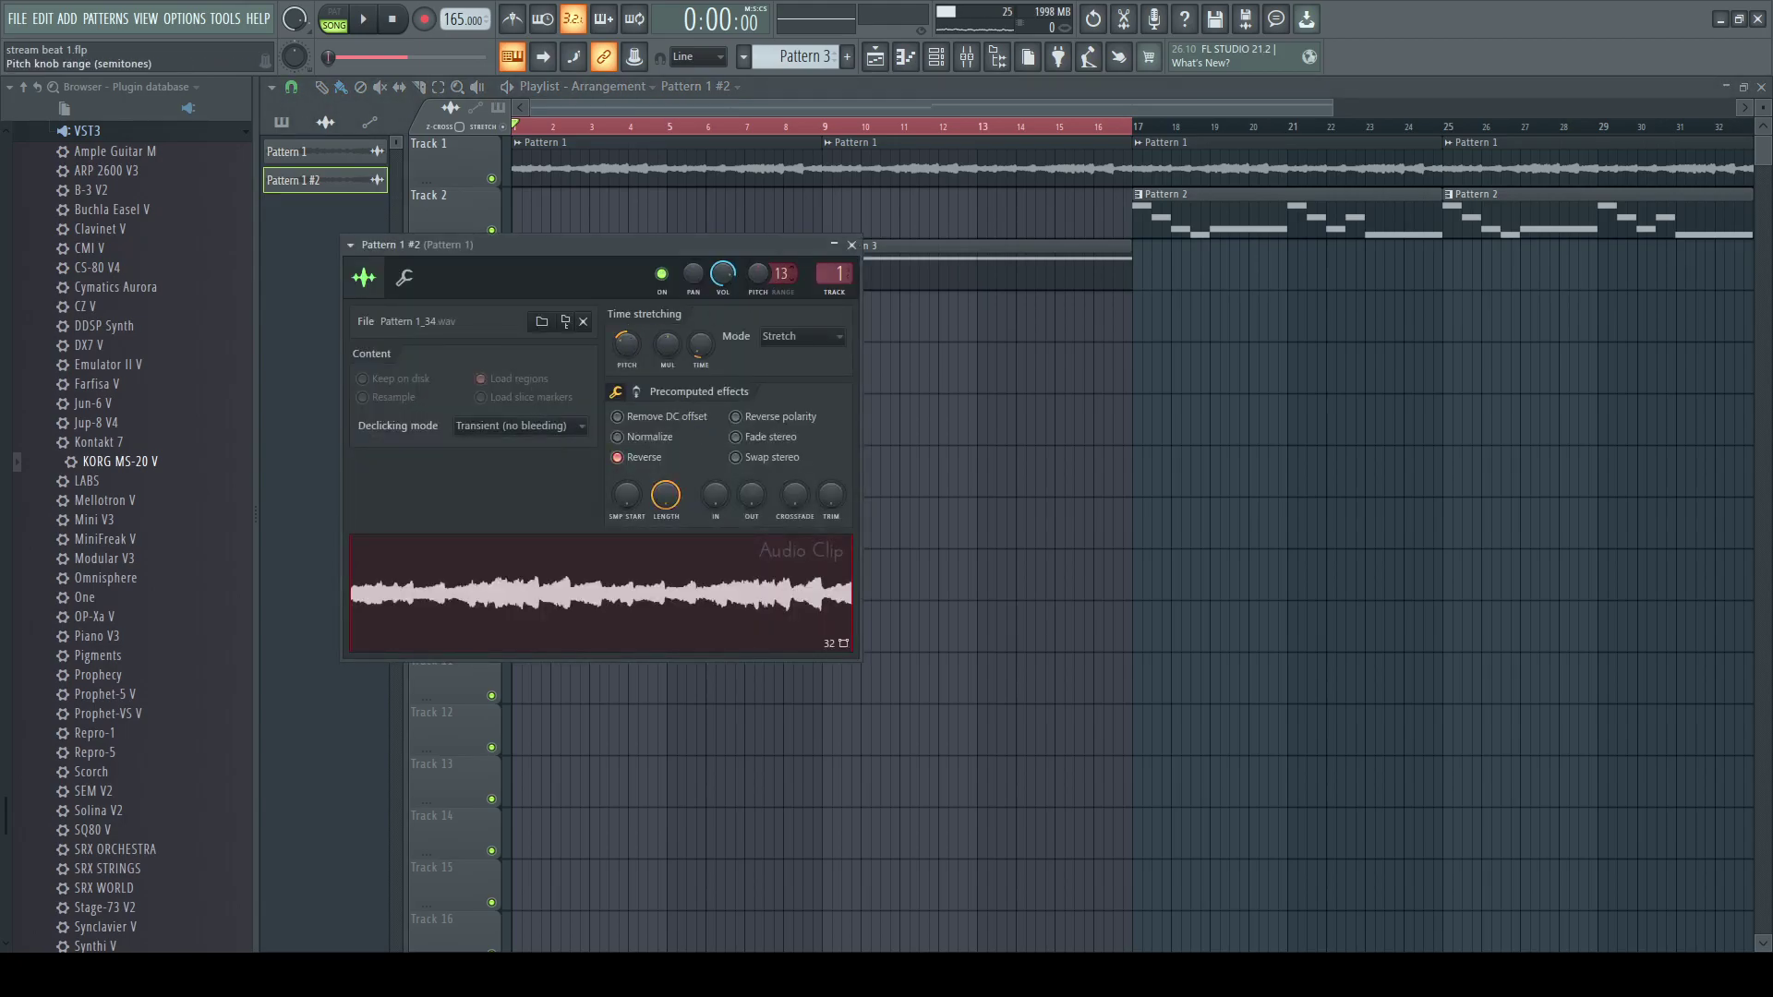
pyautogui.click(852, 244)
pyautogui.press('space')
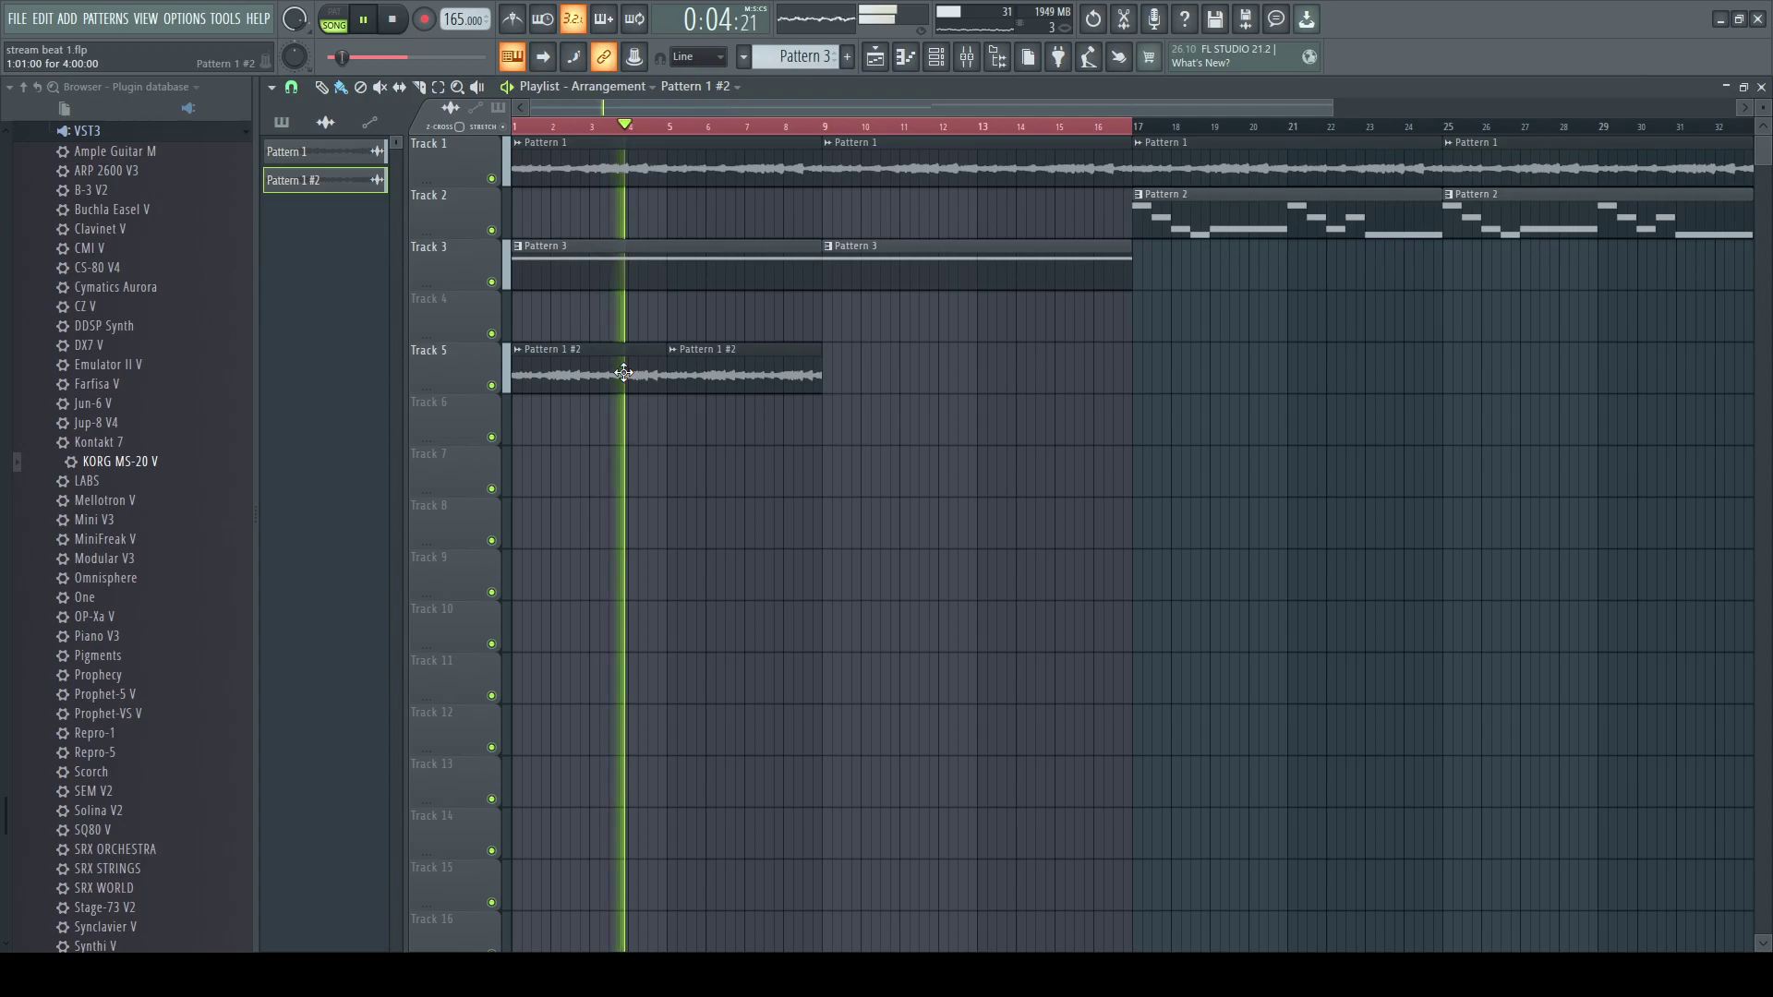
# - Turn off Reverse for the Pattern 1 #2 audio clip and listen to it alongside the other tracks
pyautogui.doubleClick(650, 385)
pyautogui.press('space')
pyautogui.press('space')
pyautogui.moveTo(650, 257); pyautogui.dragTo(875, 476)
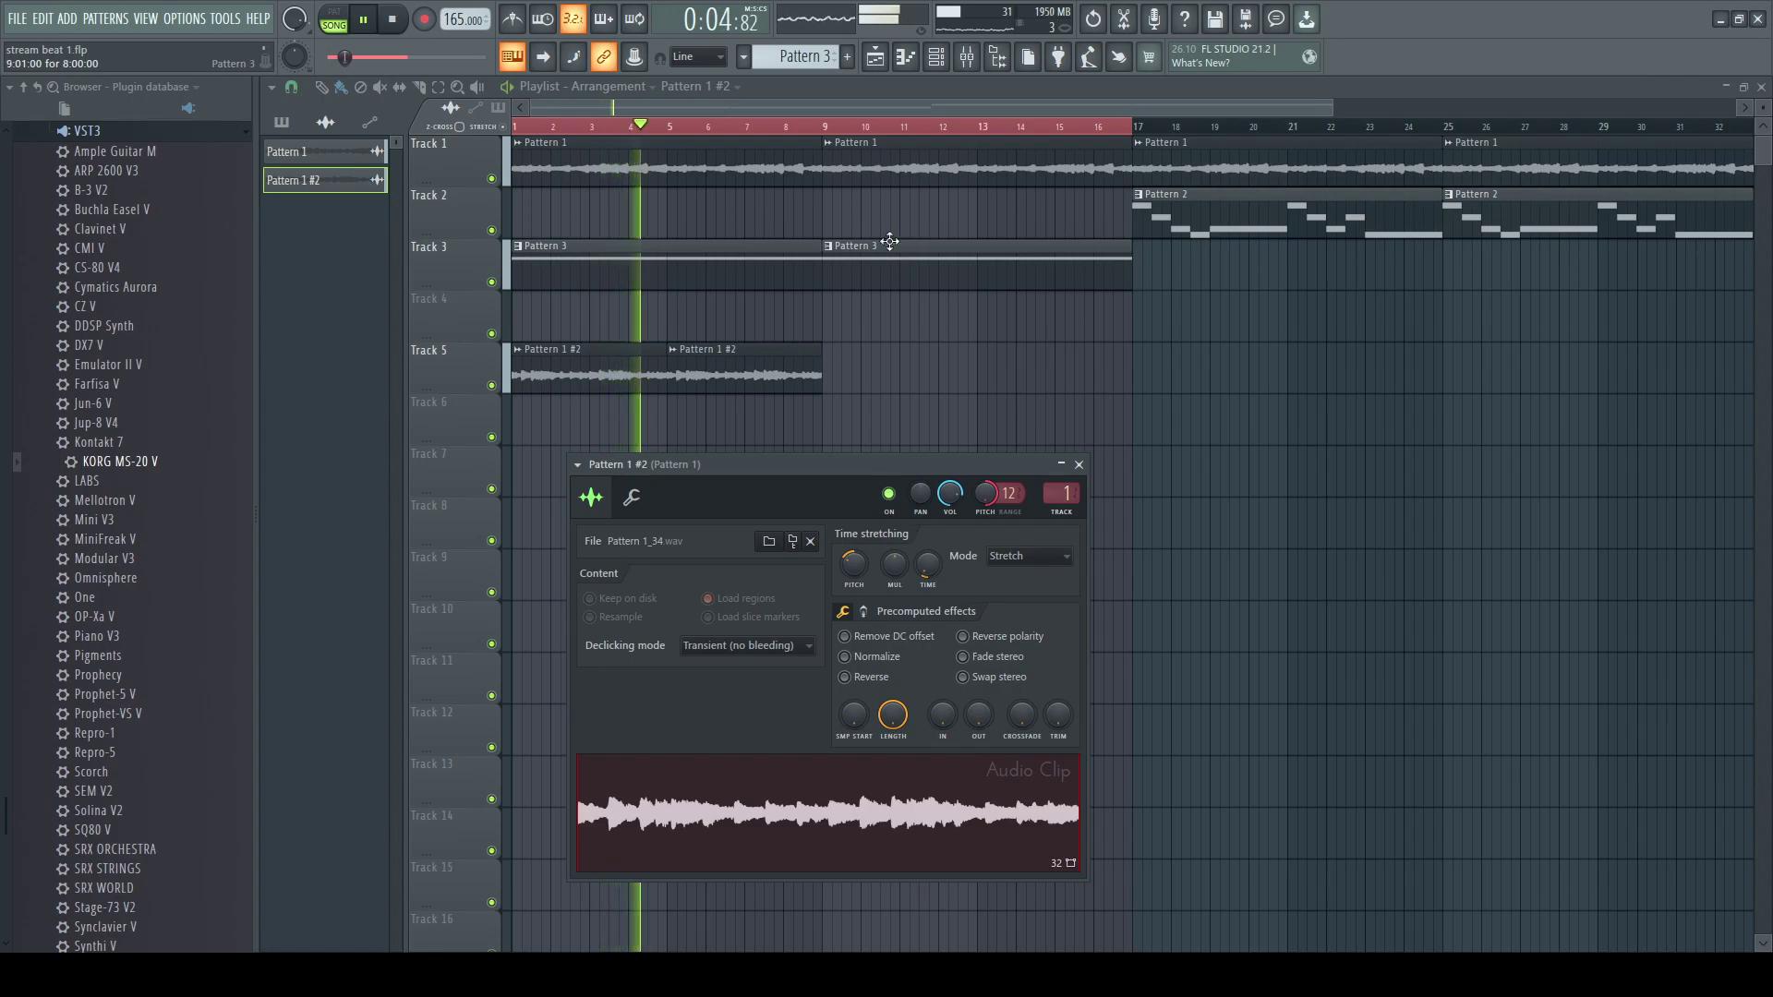
pyautogui.click(1008, 90)
pyautogui.doubleClick(724, 374)
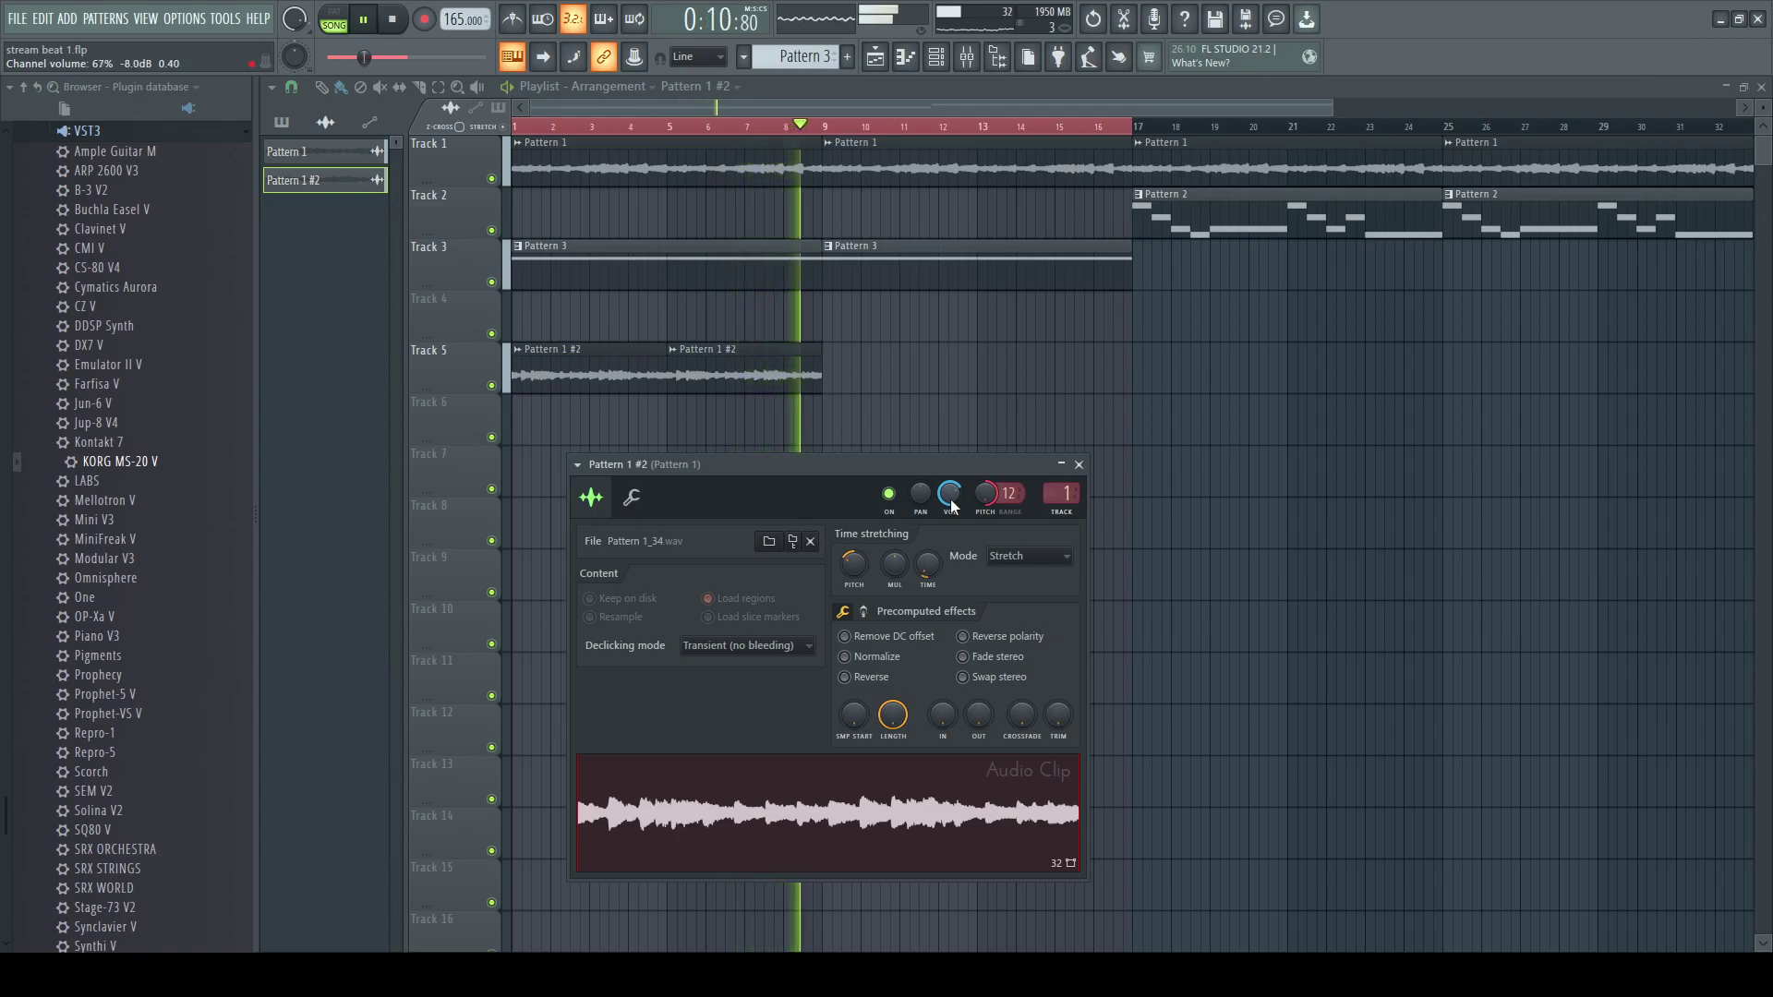
pyautogui.click(1078, 465)
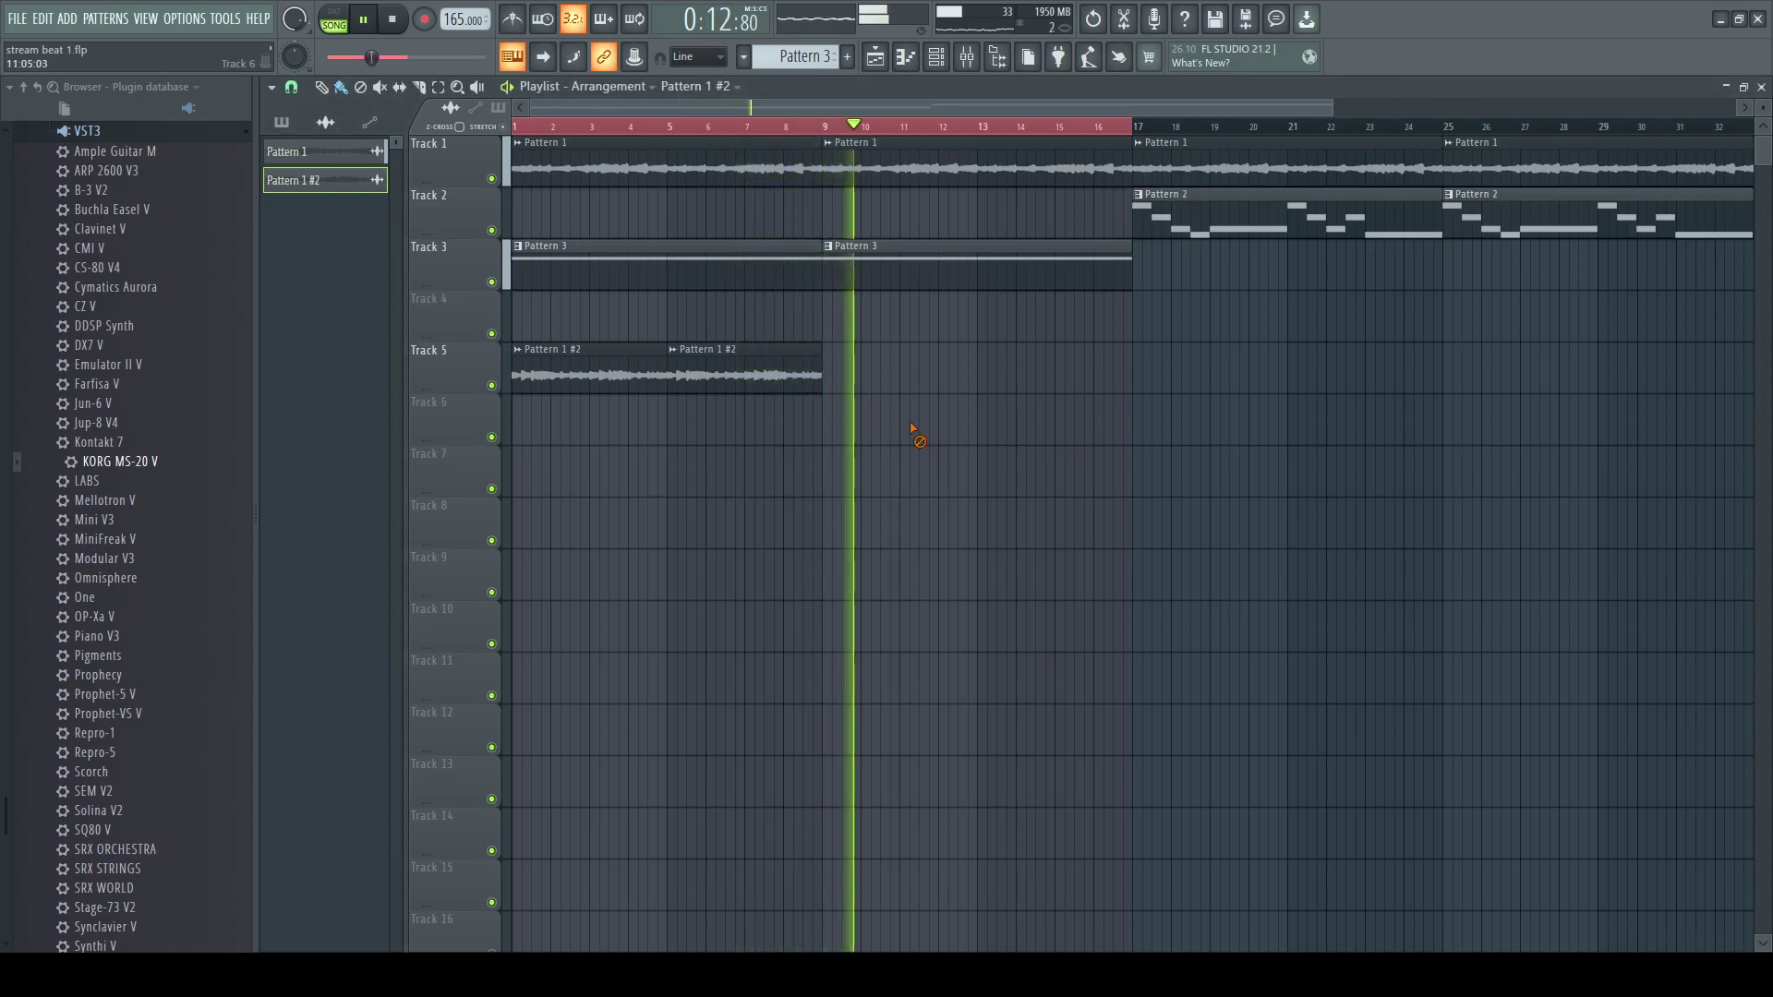
# - Move the two Pattern 2 clips to bars 33 to 48 and extend the Pattern 1 clips on Track 1 through bar 48
pyautogui.scroll(-1, 863, 443)
pyautogui.moveTo(1364, 277); pyautogui.dragTo(1378, 217)
pyautogui.moveTo(1376, 161); pyautogui.dragTo(986, 164)
pyautogui.hotkey('ctrl', 'b')
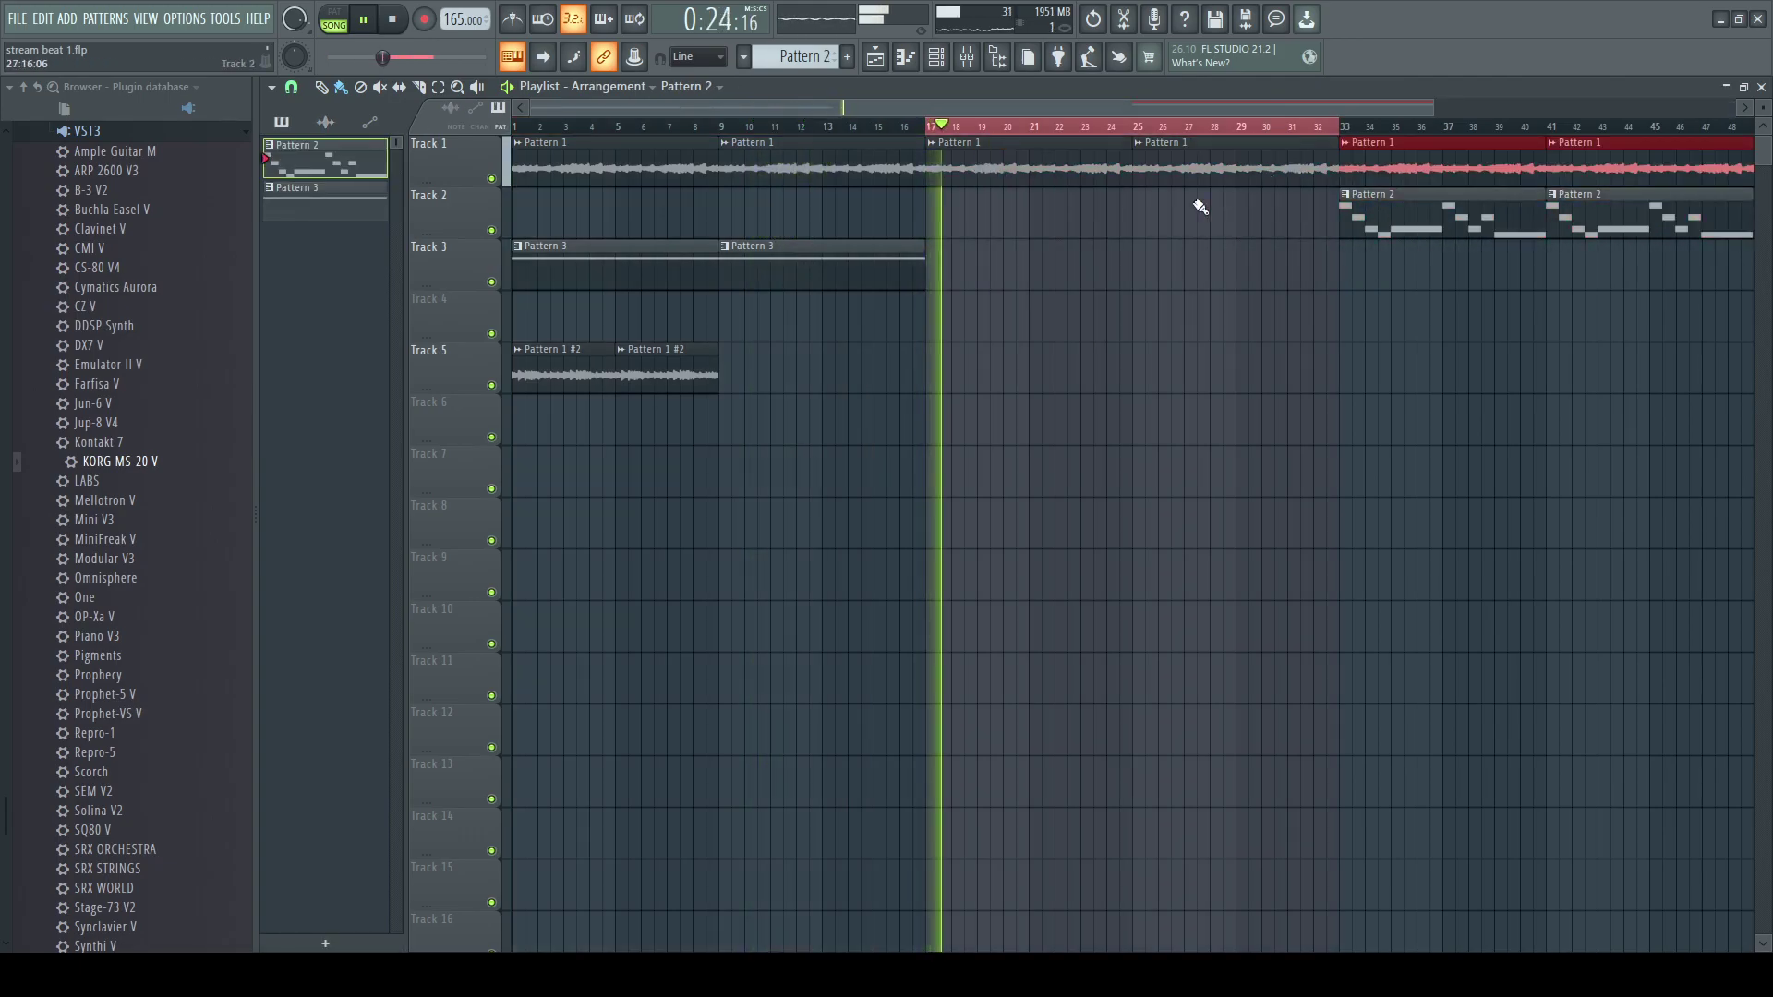
# - Set the playlist time selection to bars 1 to 16 and move the two Pattern 1 #2 clips on Track 5 to start at bar 17
pyautogui.click(785, 127)
pyautogui.hotkey('ctrl', 'd')
pyautogui.press('space')
pyautogui.press('space')
pyautogui.moveTo(923, 128); pyautogui.dragTo(514, 128)
pyautogui.click(637, 452)
pyautogui.rightClick(637, 452)
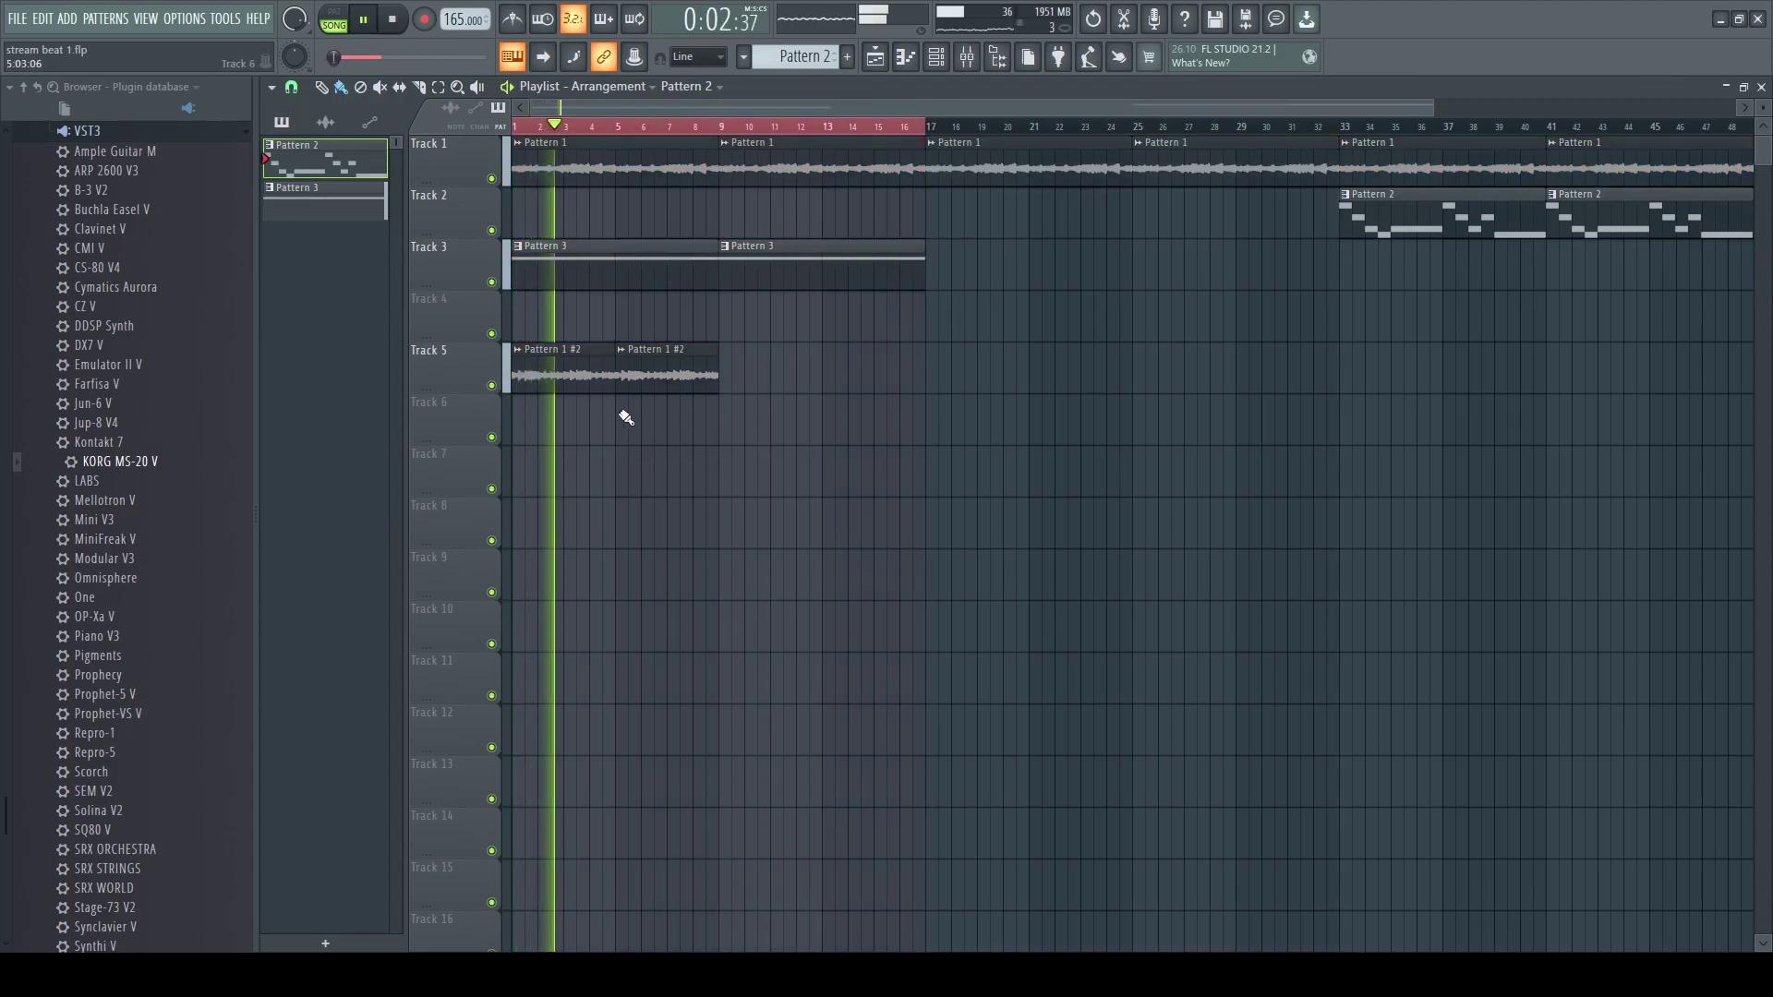
pyautogui.moveTo(560, 370); pyautogui.dragTo(969, 367)
pyautogui.moveTo(665, 365); pyautogui.dragTo(1078, 360)
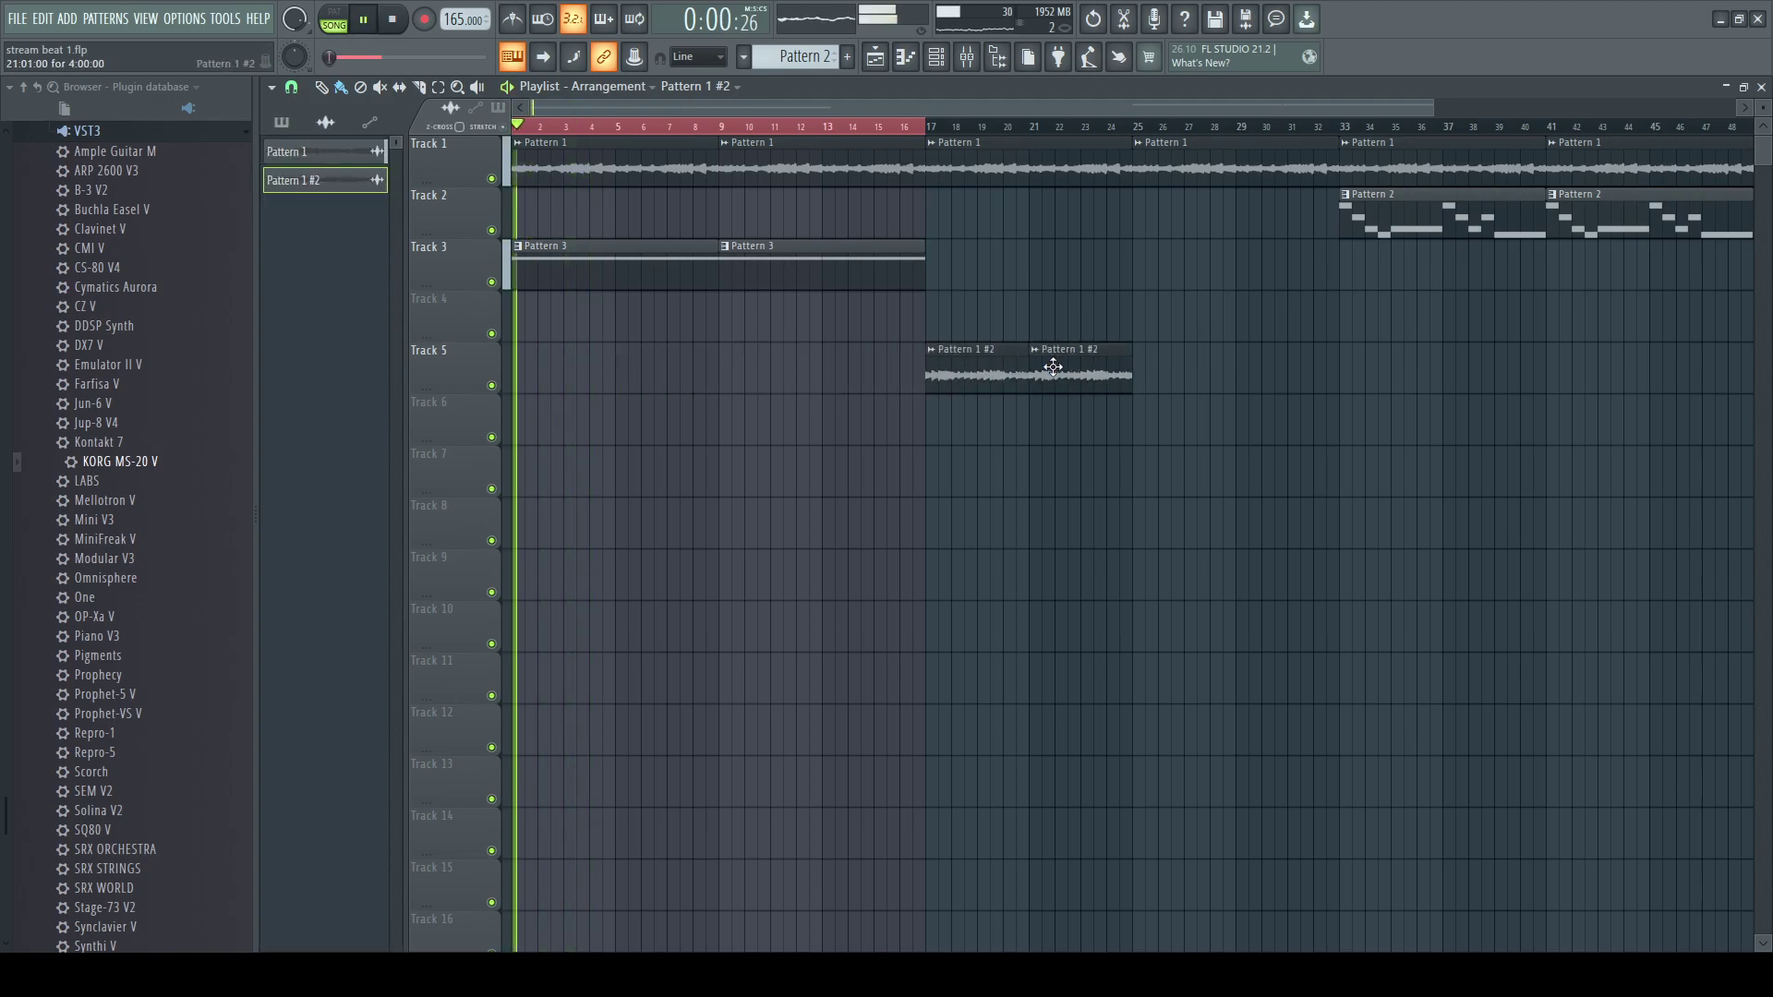
# - Route Pattern 1 #2 to mixer track 4 and shift that track directly beside Pattern 1 as track 2
pyautogui.doubleClick(1079, 360)
pyautogui.click(966, 56)
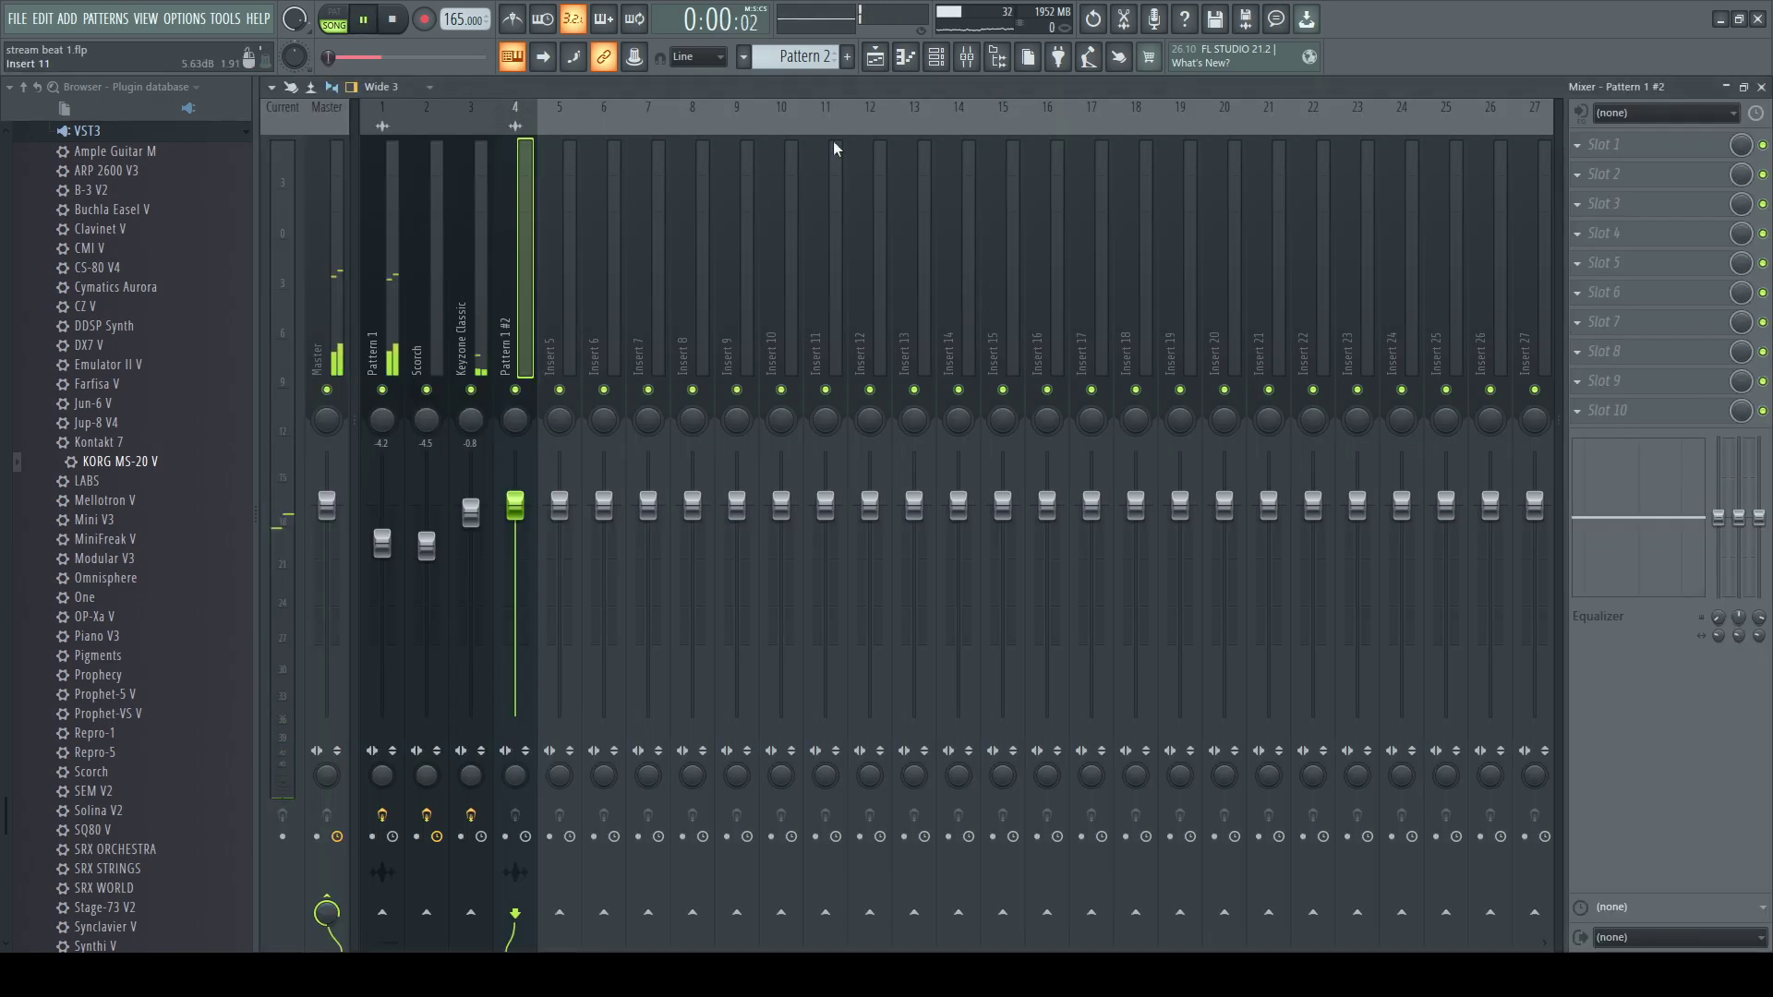
pyautogui.hotkey('alt', 'Left')
pyautogui.hotkey('alt', 'Left')
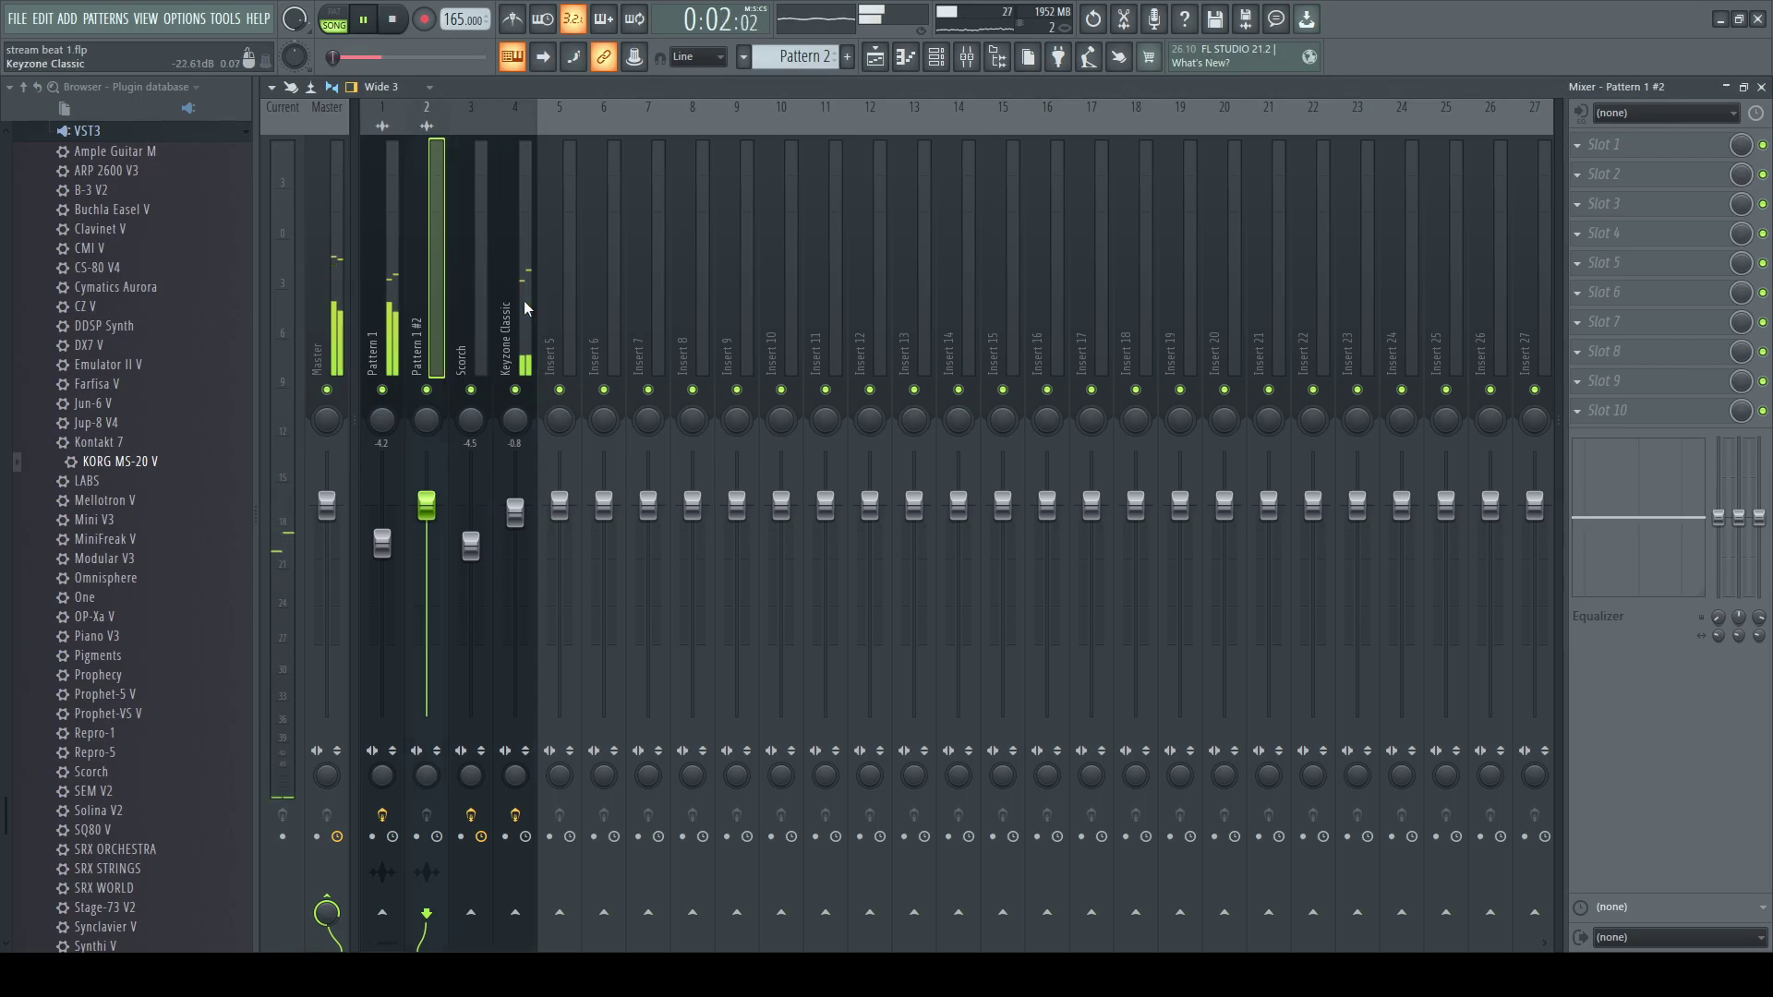
# - Clear the time selection, play from bar 17, and duplicate the two Pattern 1 #2 clips across bars 25 to 32
pyautogui.press('F5')
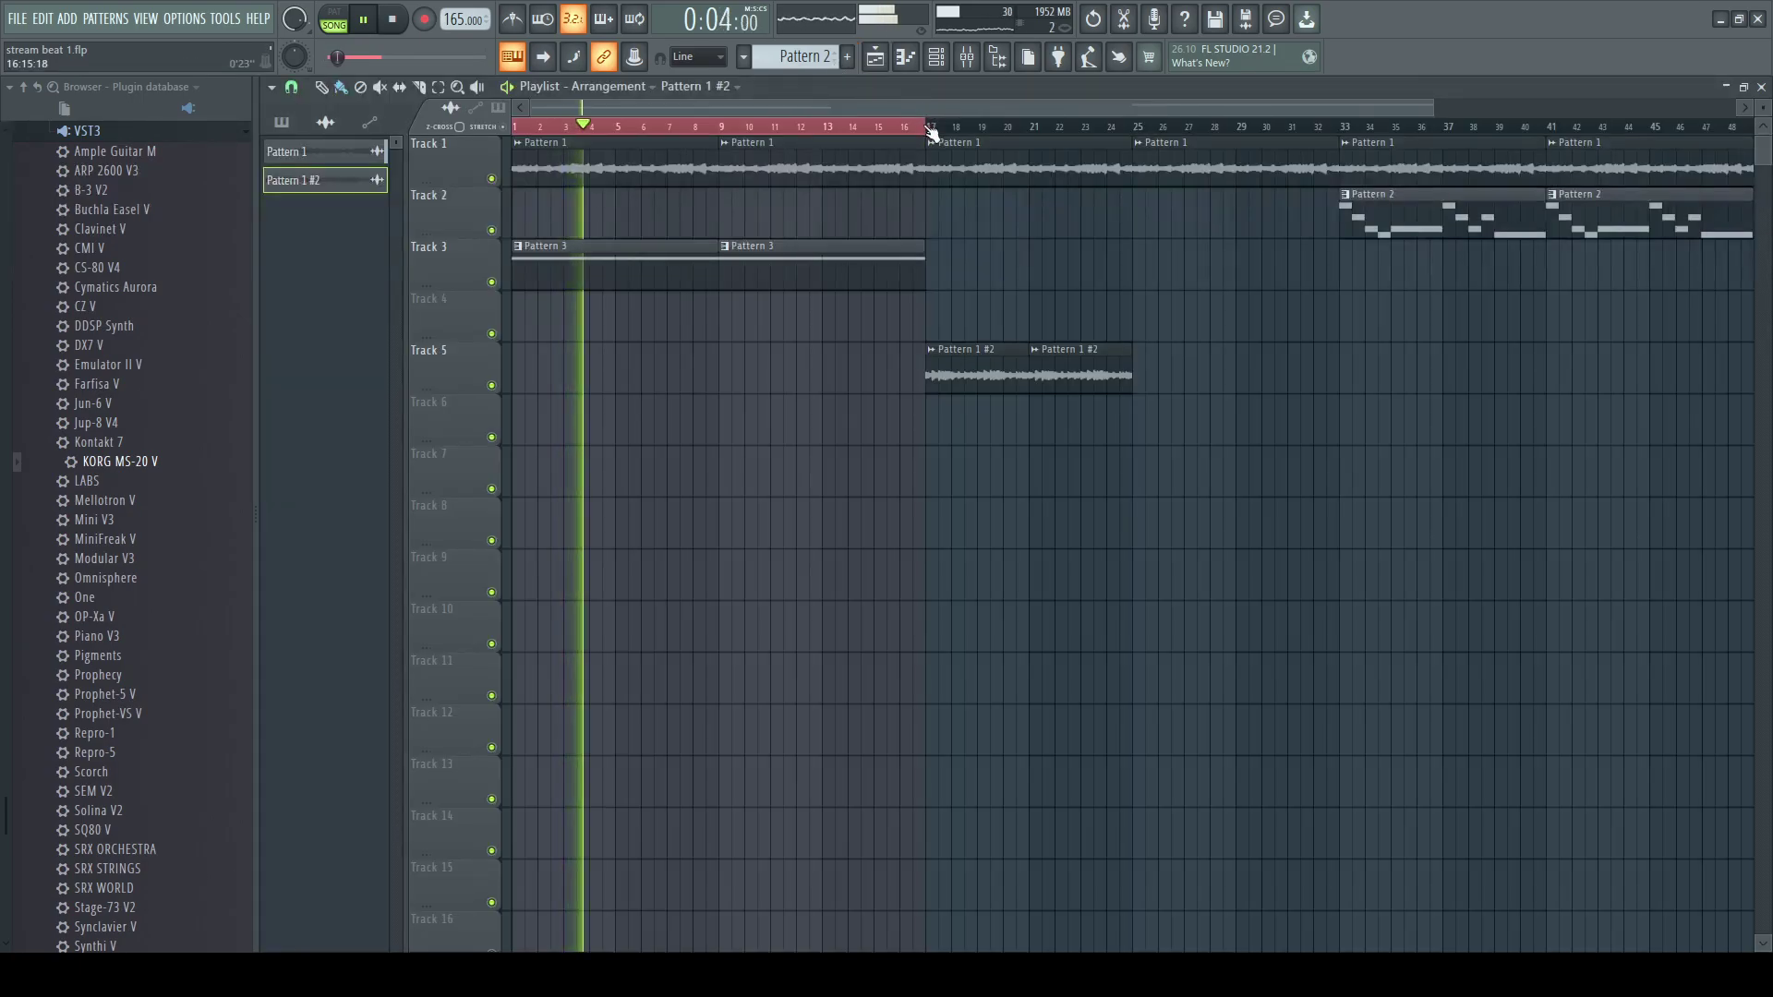
pyautogui.click(931, 128)
pyautogui.moveTo(1199, 425); pyautogui.dragTo(1006, 376)
pyautogui.hotkey('ctrl', 'b')
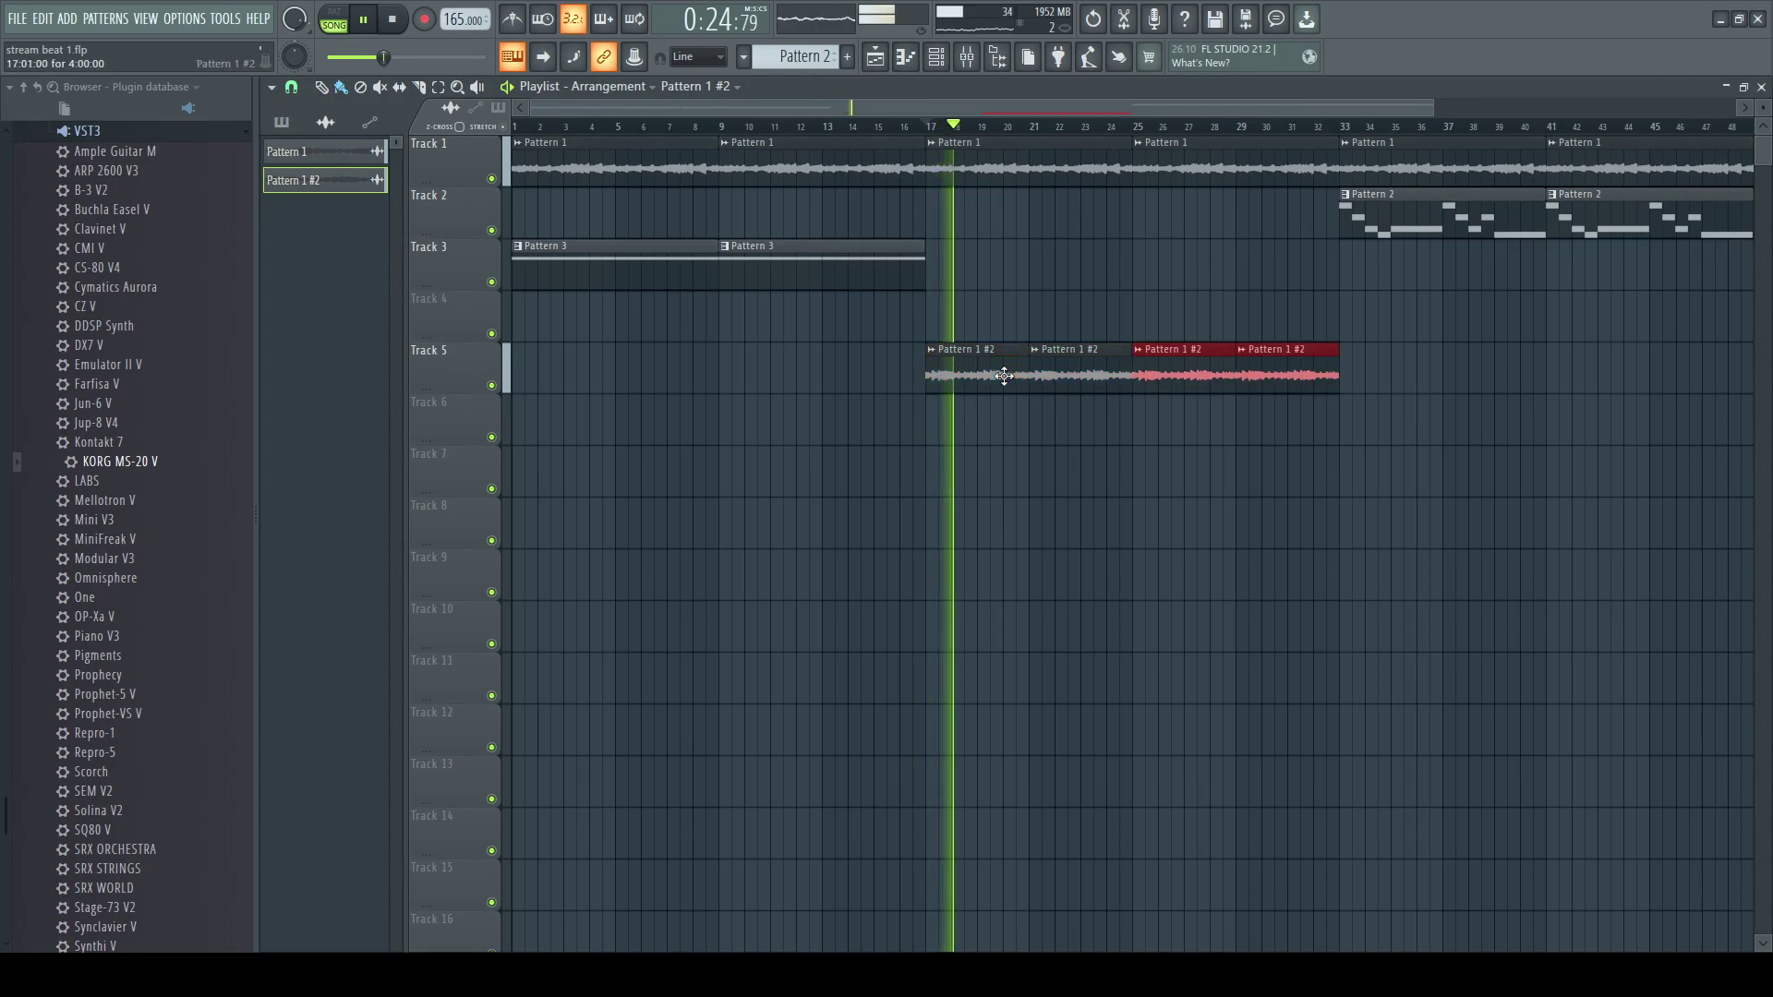
# - Lower the Pattern 1 #2 mixer track to about -3 dB and add Fruity parametric EQ 2 with a high-pass and a low-pass near 2781 Hz
pyautogui.click(968, 62)
pyautogui.moveTo(429, 507); pyautogui.dragTo(428, 534)
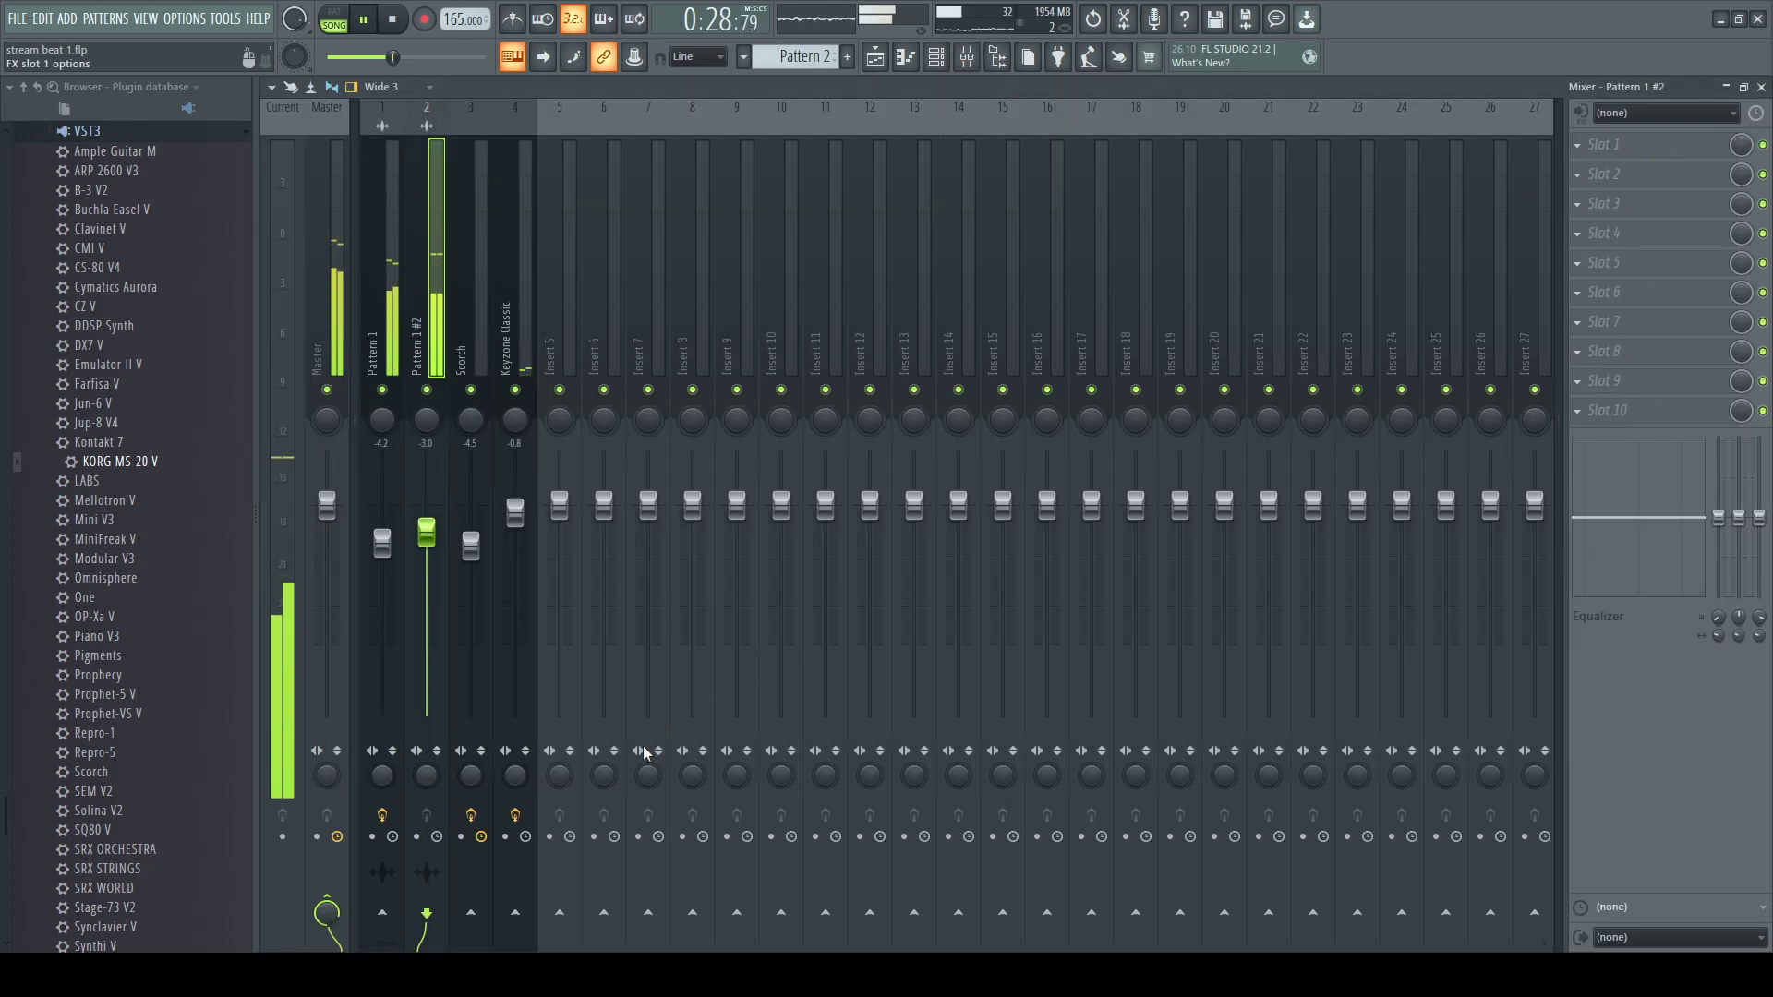
pyautogui.click(649, 718)
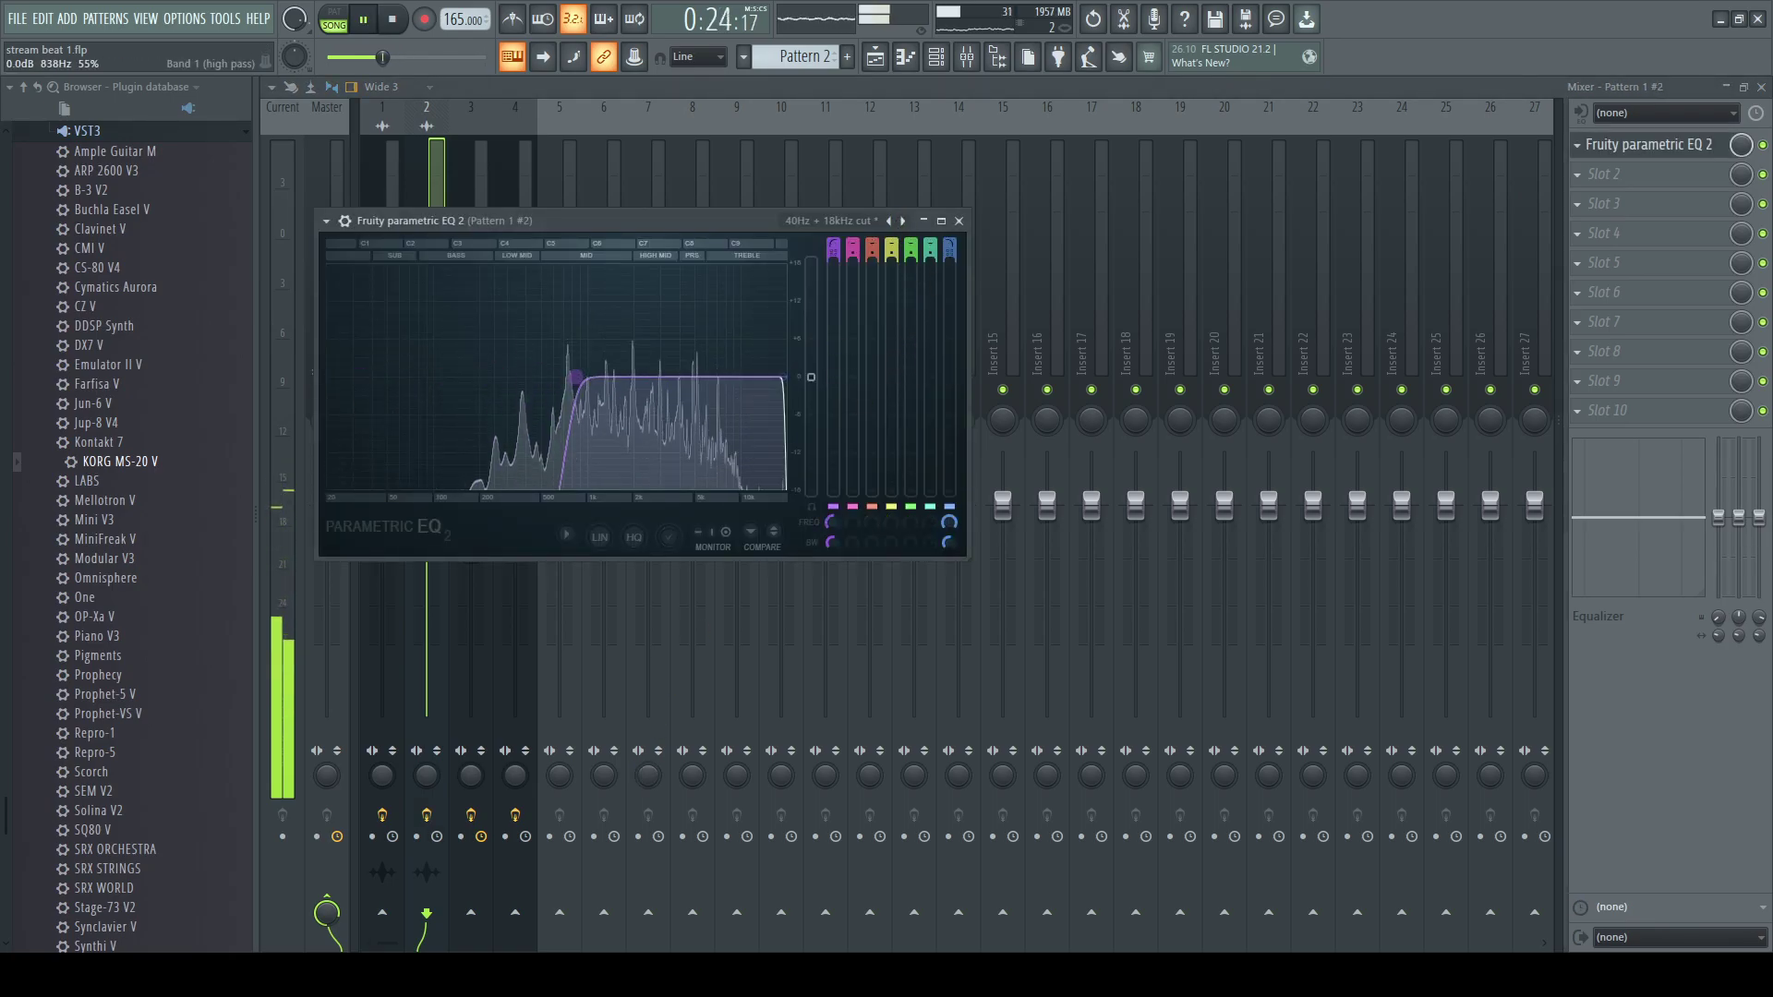
pyautogui.moveTo(598, 378); pyautogui.dragTo(659, 376)
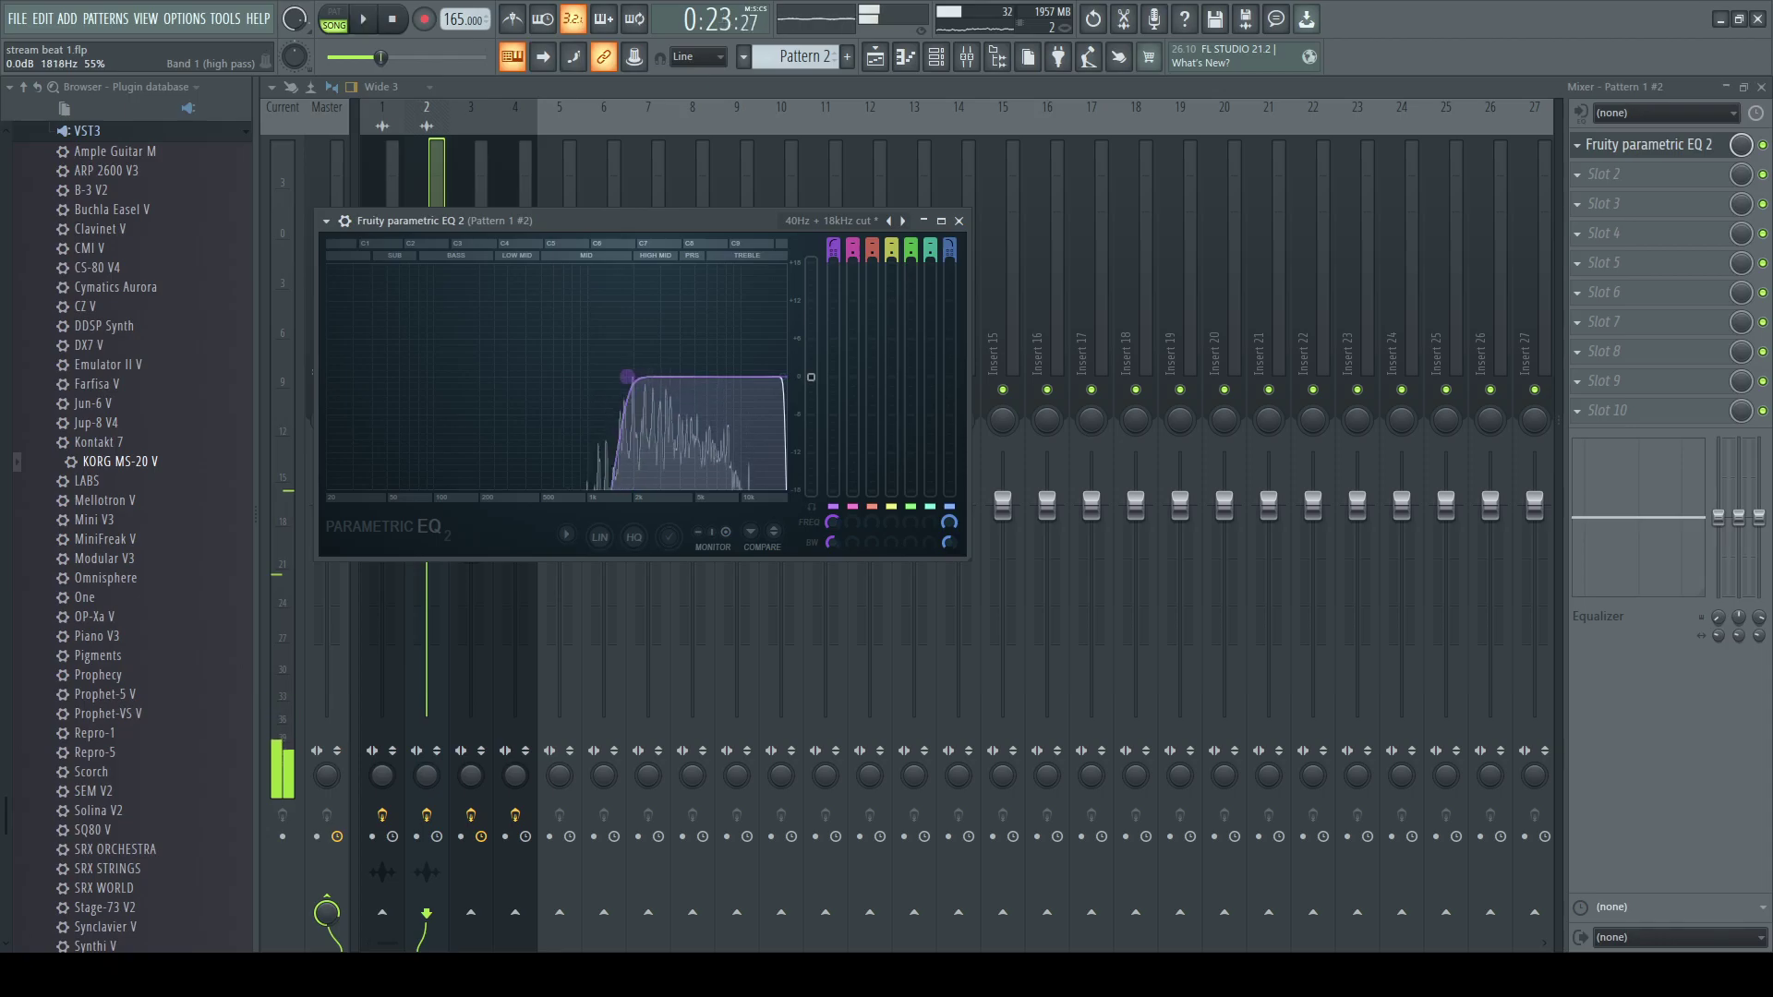
pyautogui.moveTo(630, 376); pyautogui.dragTo(596, 377)
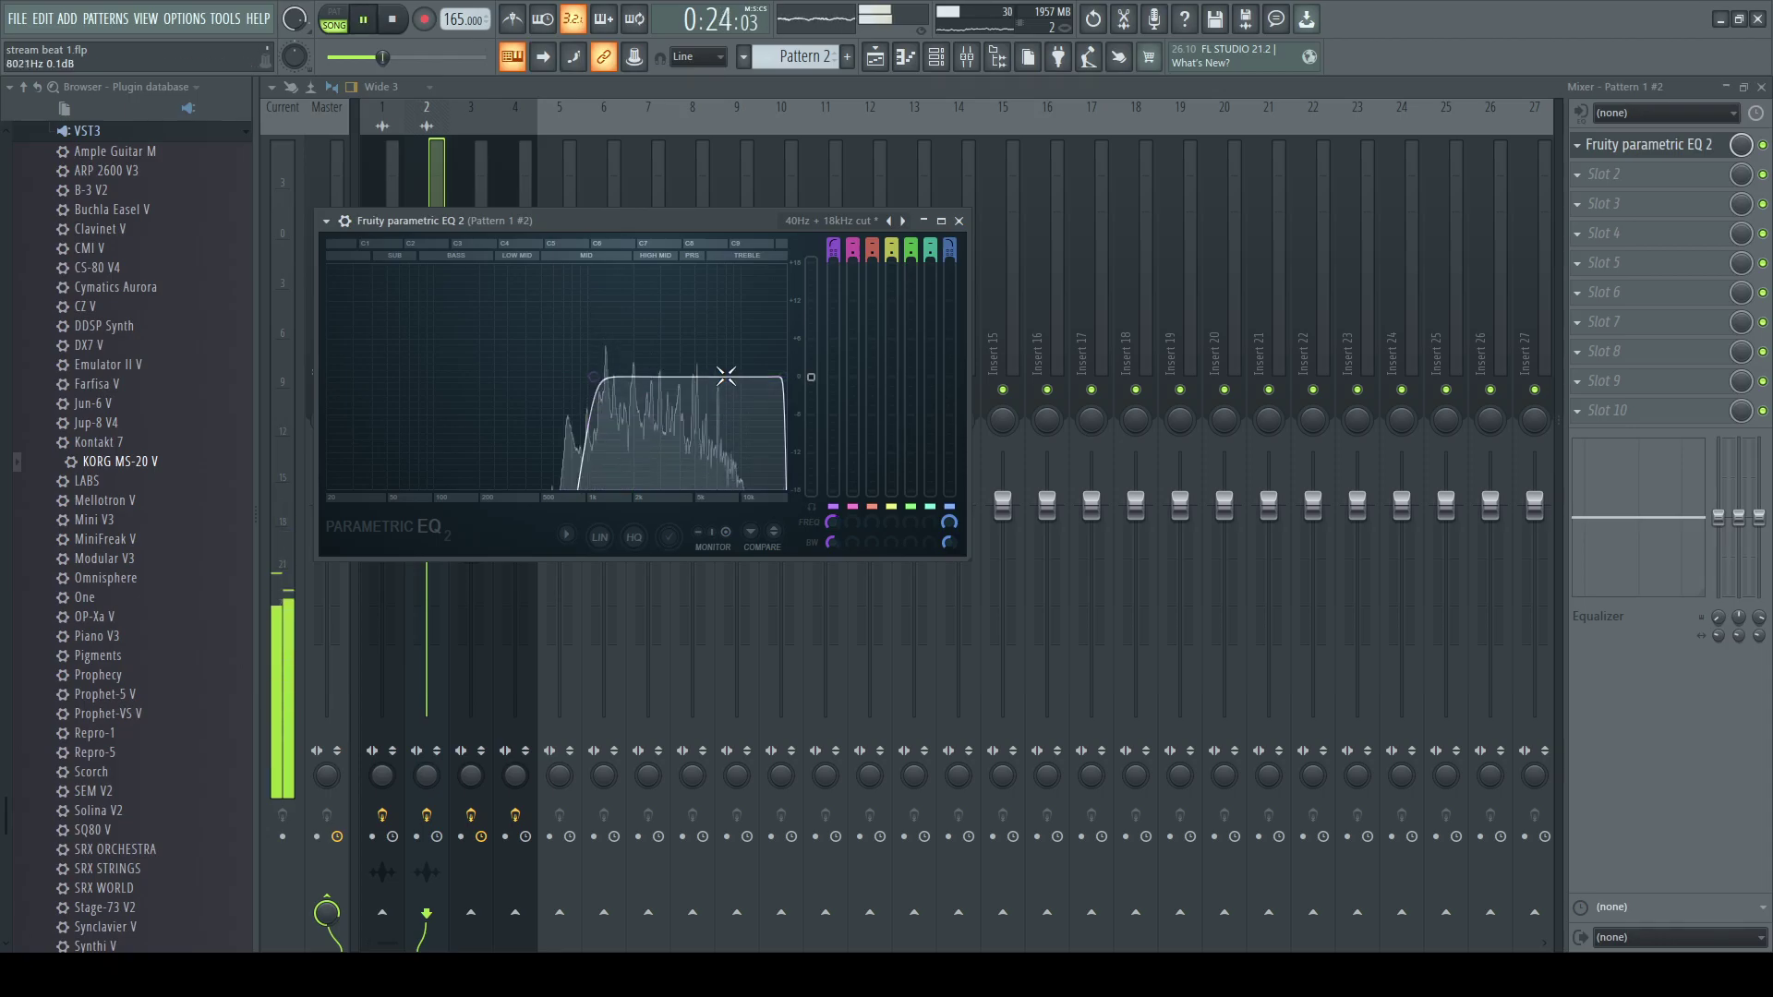
pyautogui.moveTo(783, 376); pyautogui.dragTo(735, 377)
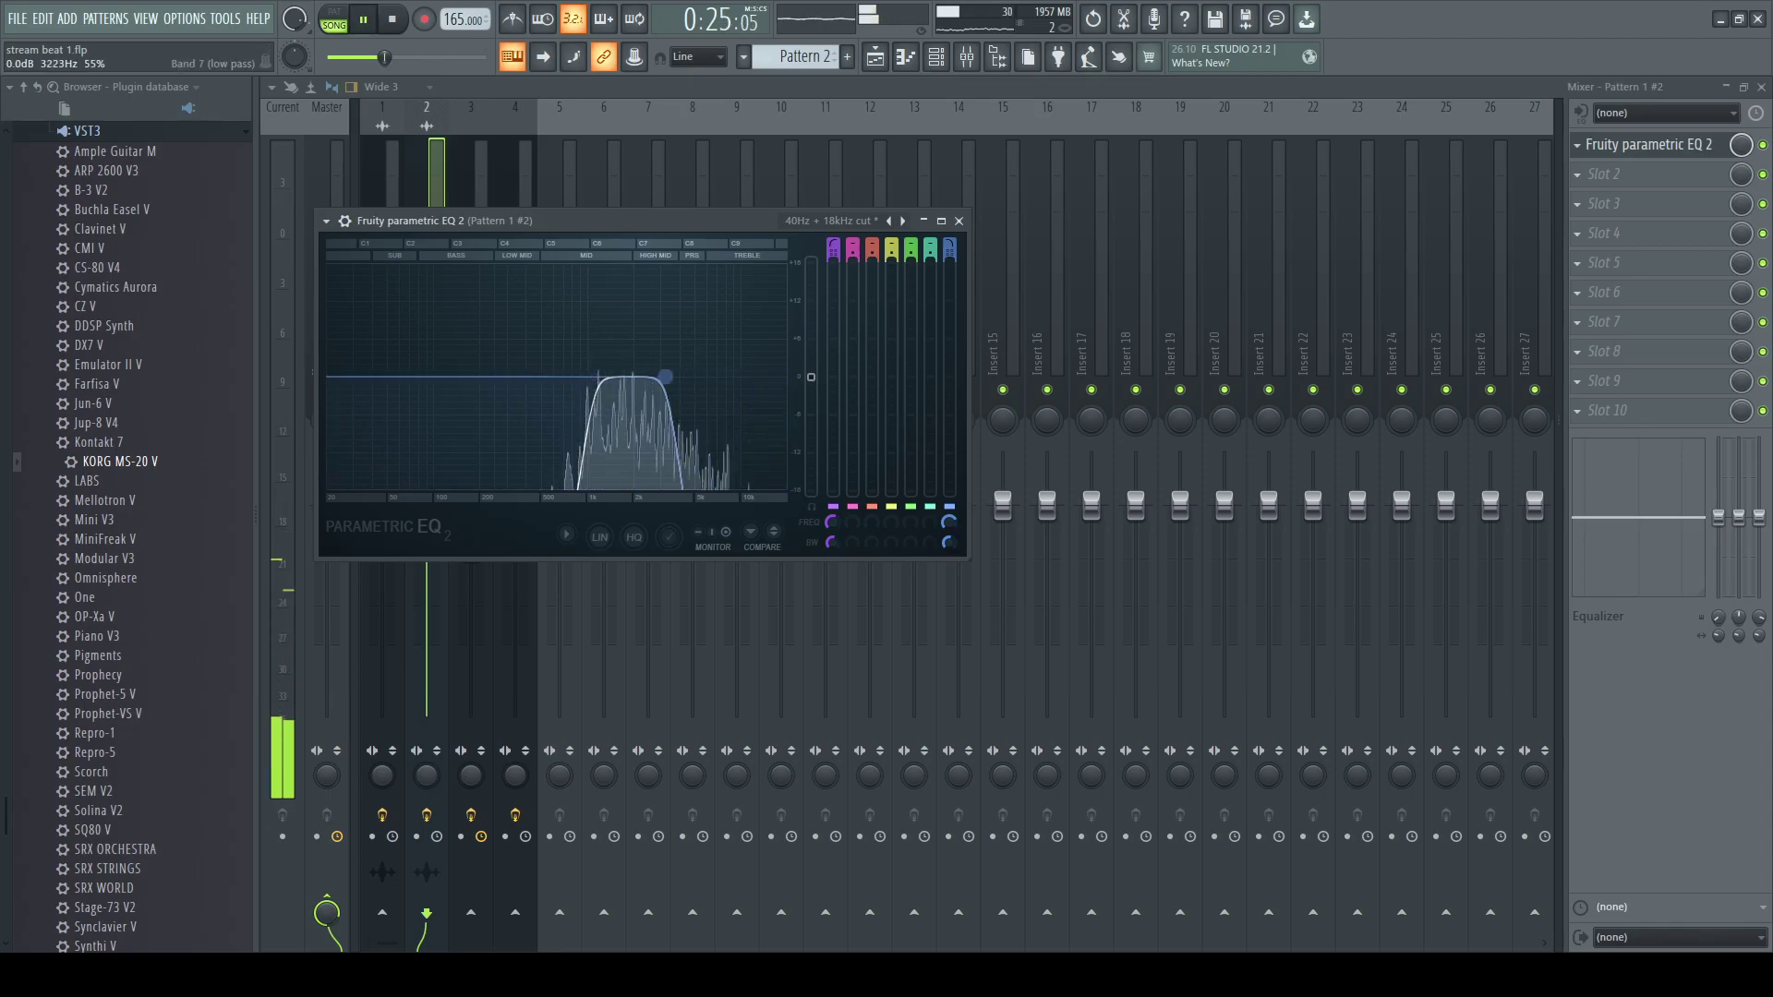
pyautogui.moveTo(597, 377); pyautogui.dragTo(655, 377)
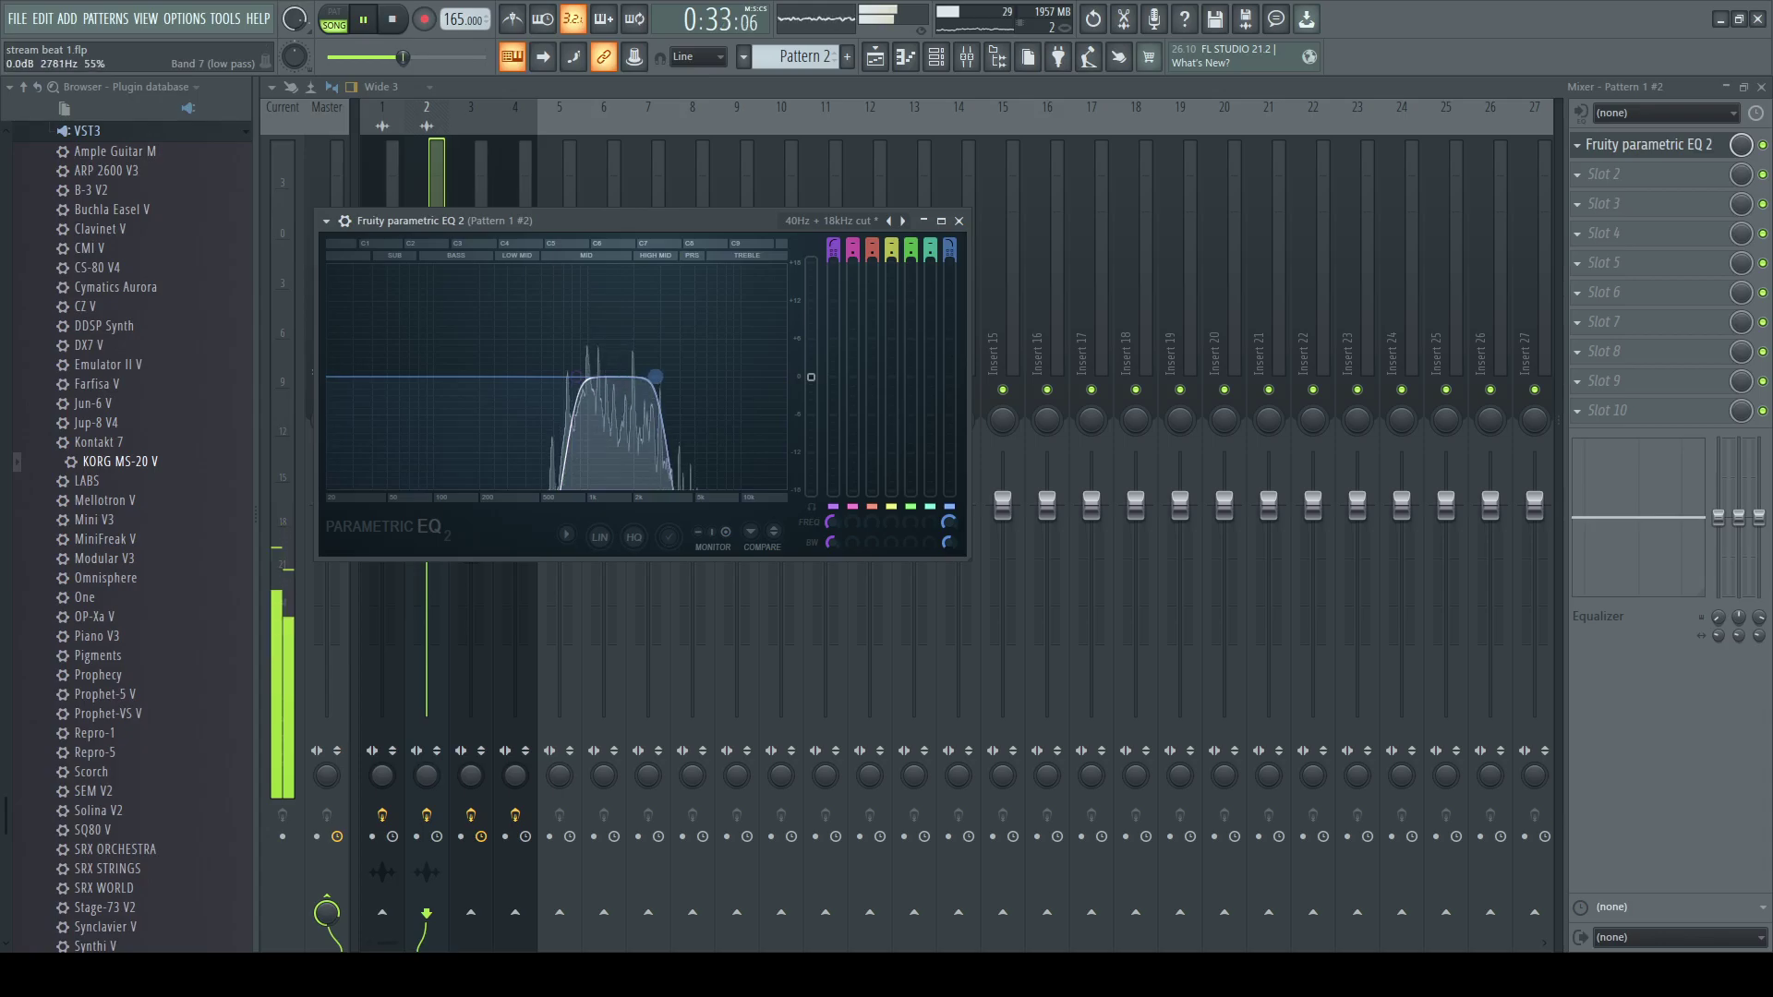
pyautogui.press('Escape')
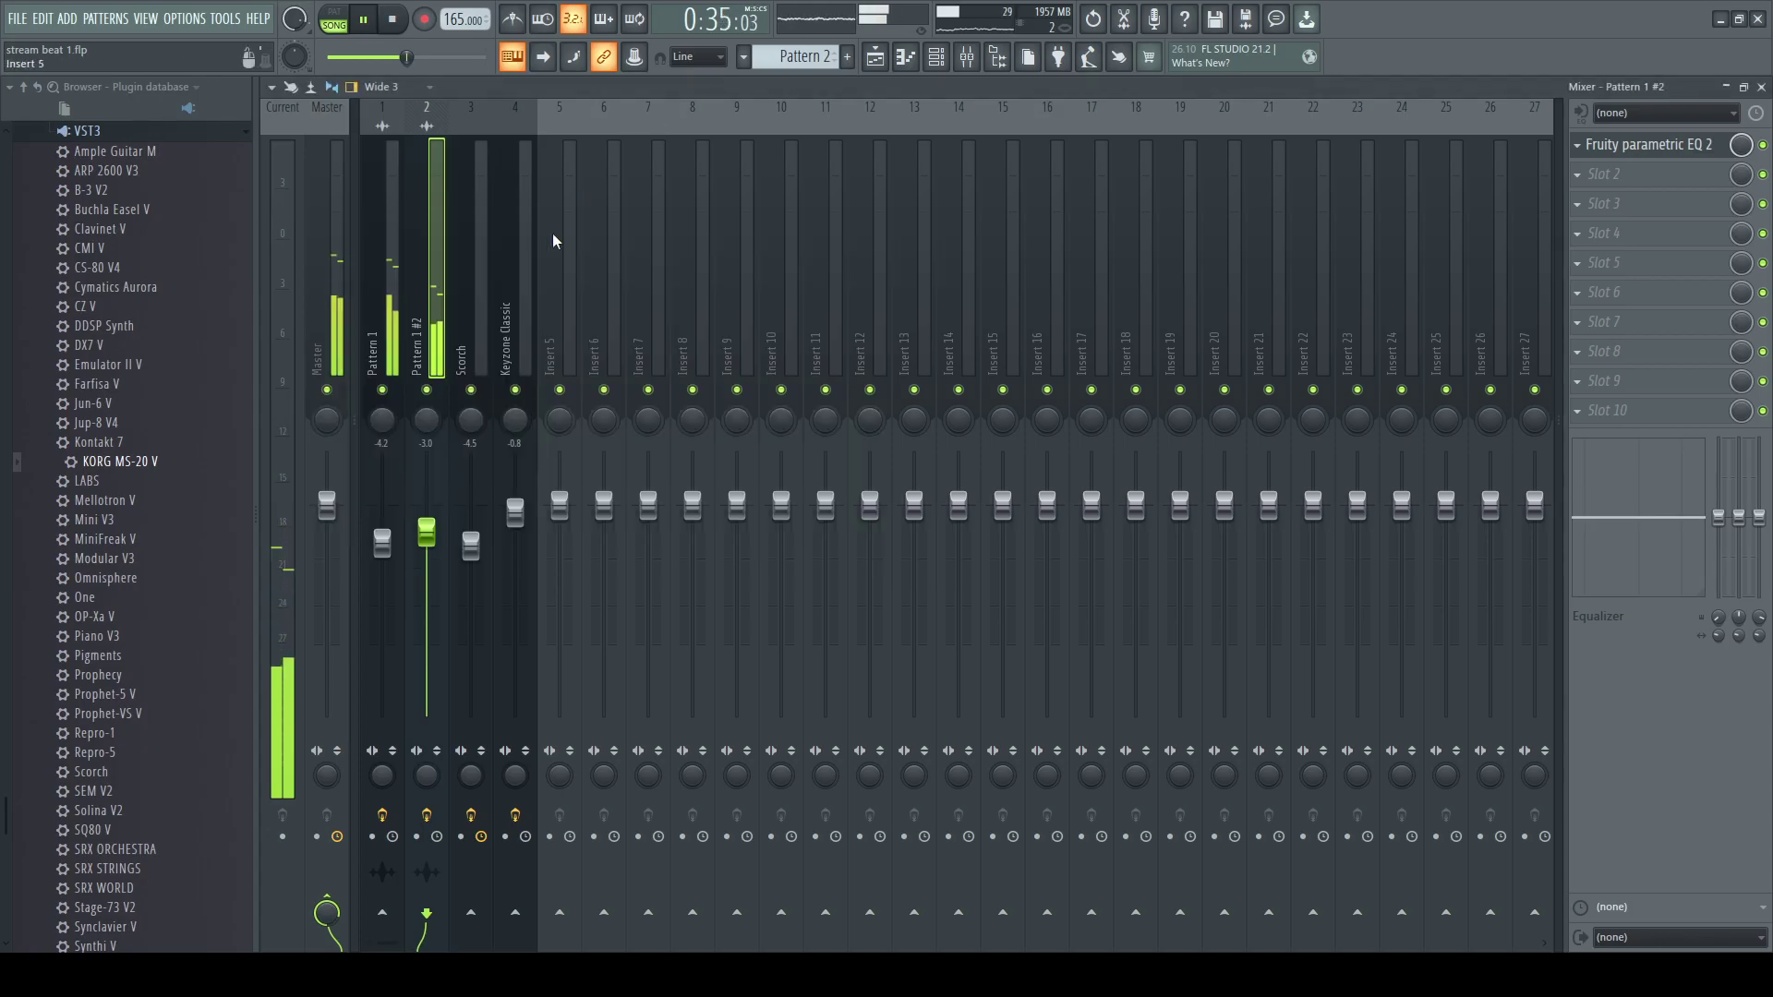
# - Lower the Pattern 1 #2 mixer track to -3.8 dB and cut its track equalizer's low band by 18 dB
pyautogui.moveTo(436, 544); pyautogui.dragTo(436, 552)
pyautogui.moveTo(1719, 521); pyautogui.dragTo(1718, 604)
pyautogui.click(937, 56)
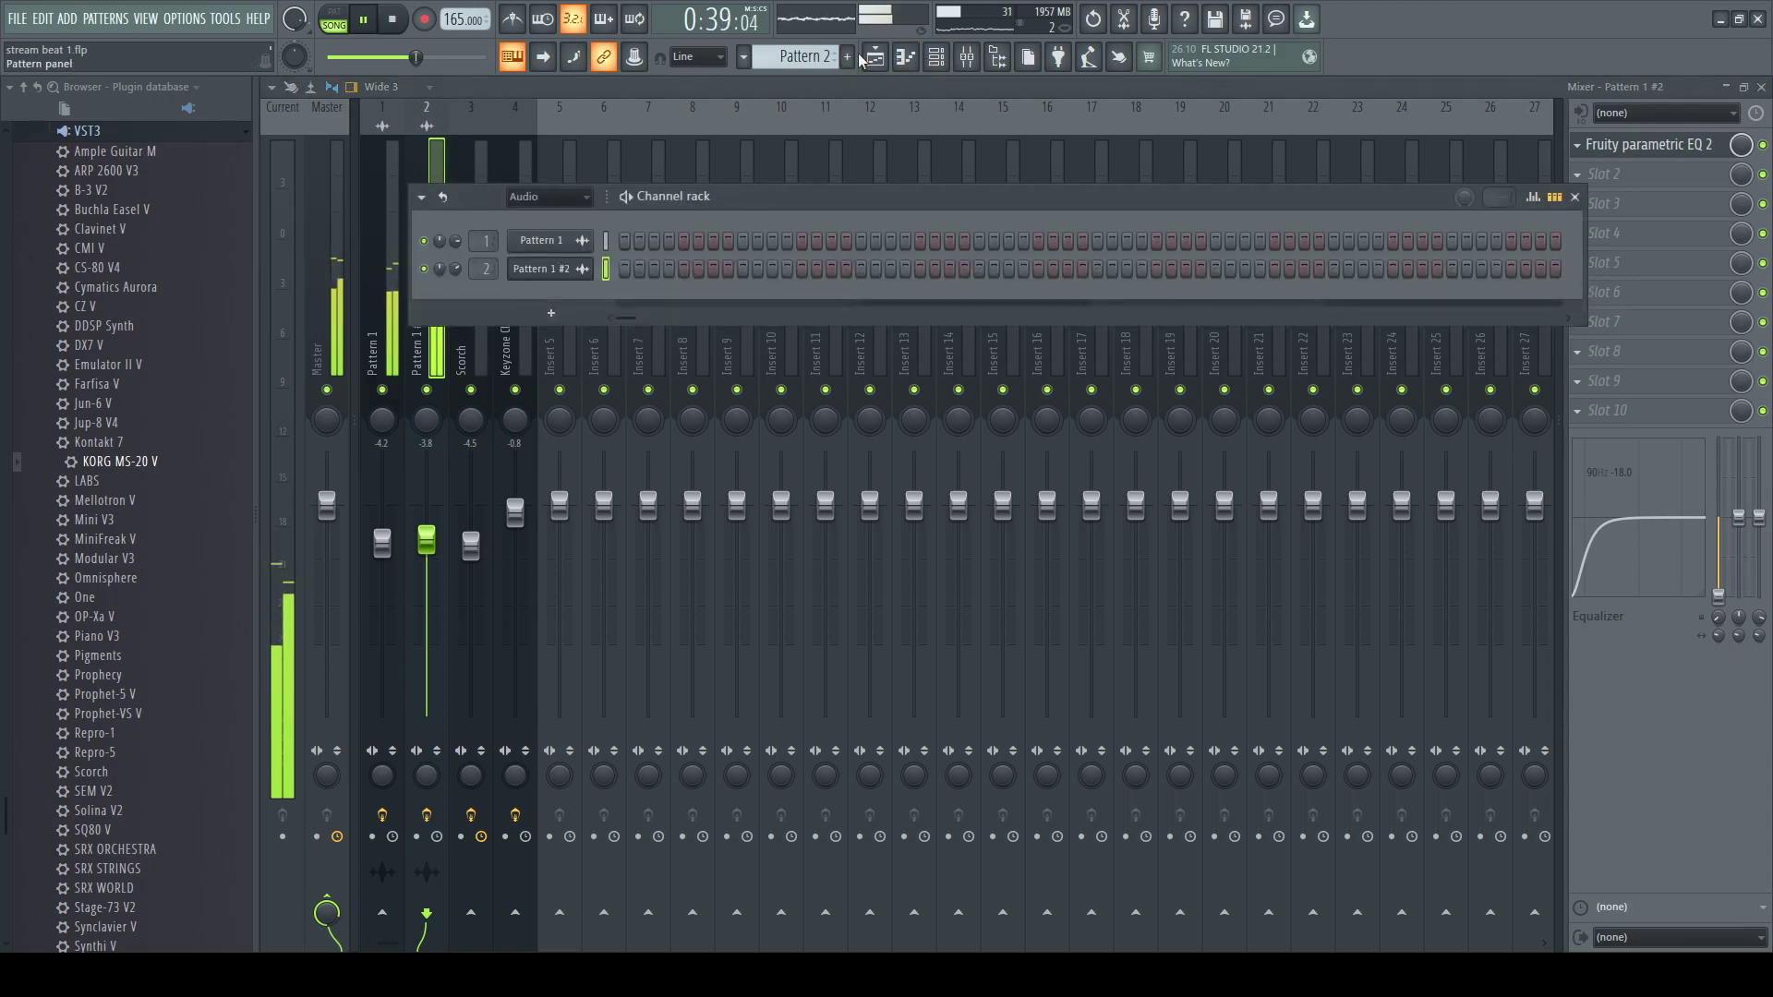
# - Duplicate the two Pattern 3 clips on Track 3 across bars 17 to 32 in the playlist
pyautogui.click(875, 57)
pyautogui.keyDown('ctrl'); pyautogui.scroll(-2, 924, 474); pyautogui.keyUp('ctrl')
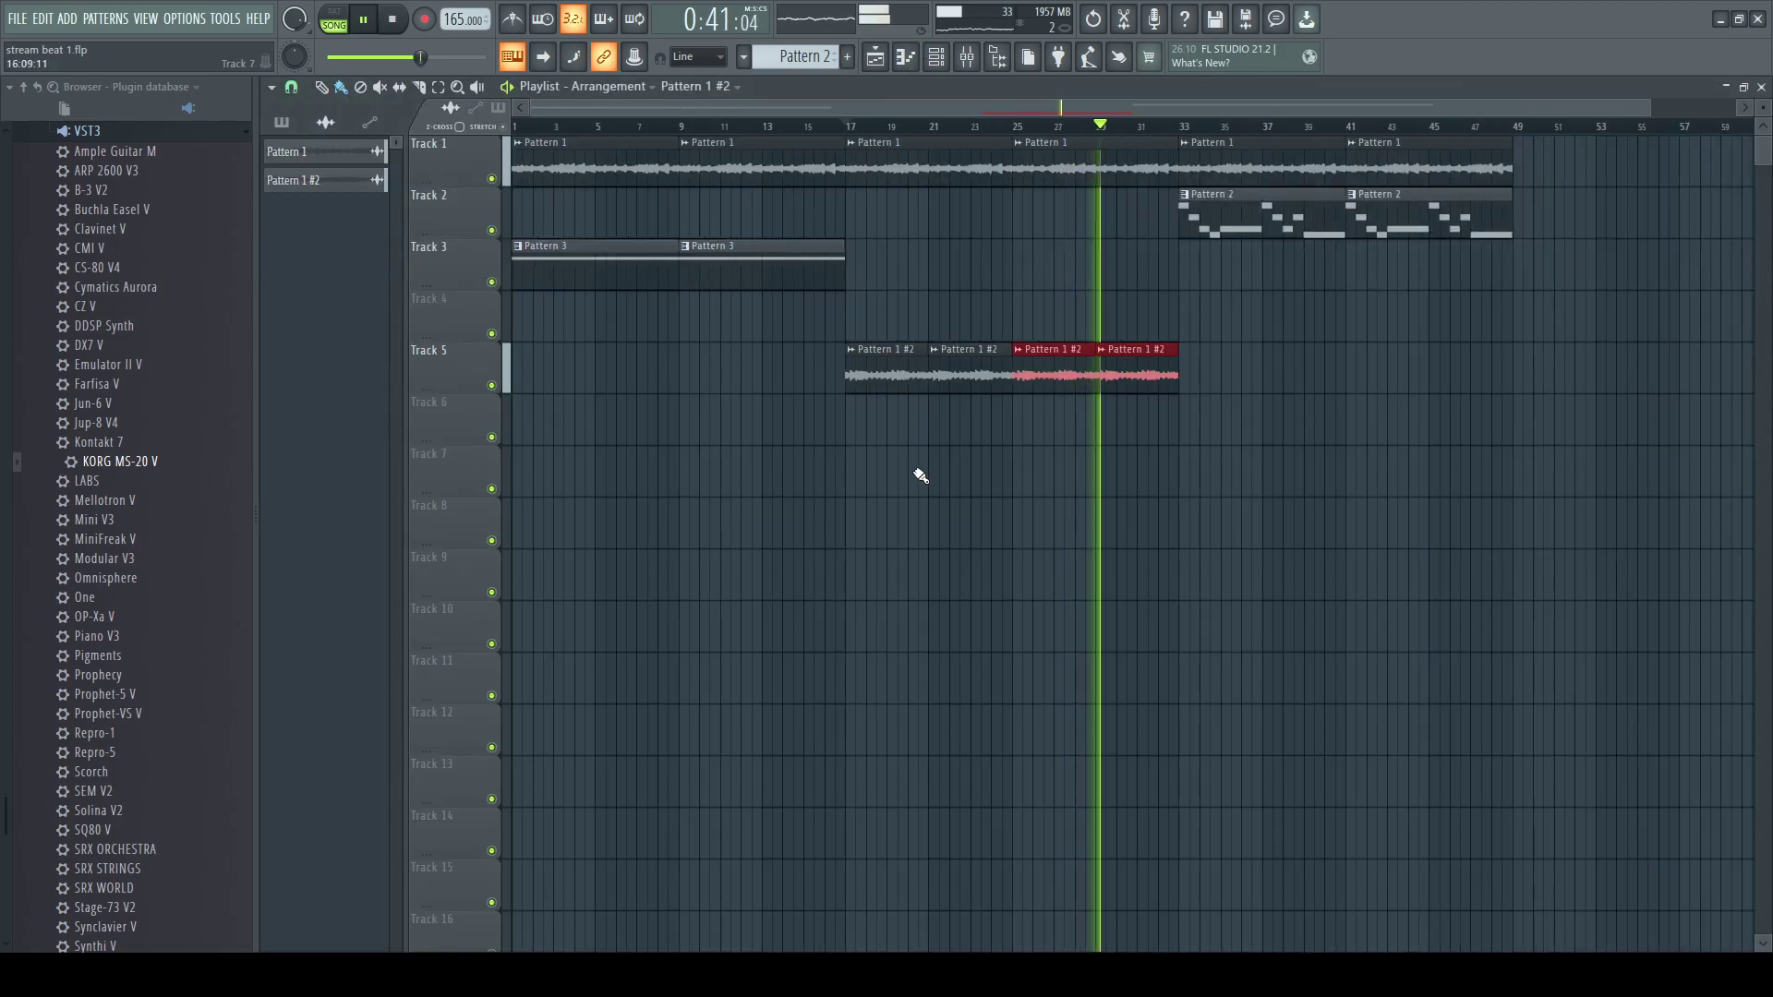
pyautogui.moveTo(795, 268); pyautogui.dragTo(594, 262)
pyautogui.hotkey('ctrl', 'b')
# - Restart playback from bar 1 and set the playlist time selection to bars 1 to 16
pyautogui.press('space')
pyautogui.moveTo(629, 135); pyautogui.dragTo(509, 135)
pyautogui.press('space')
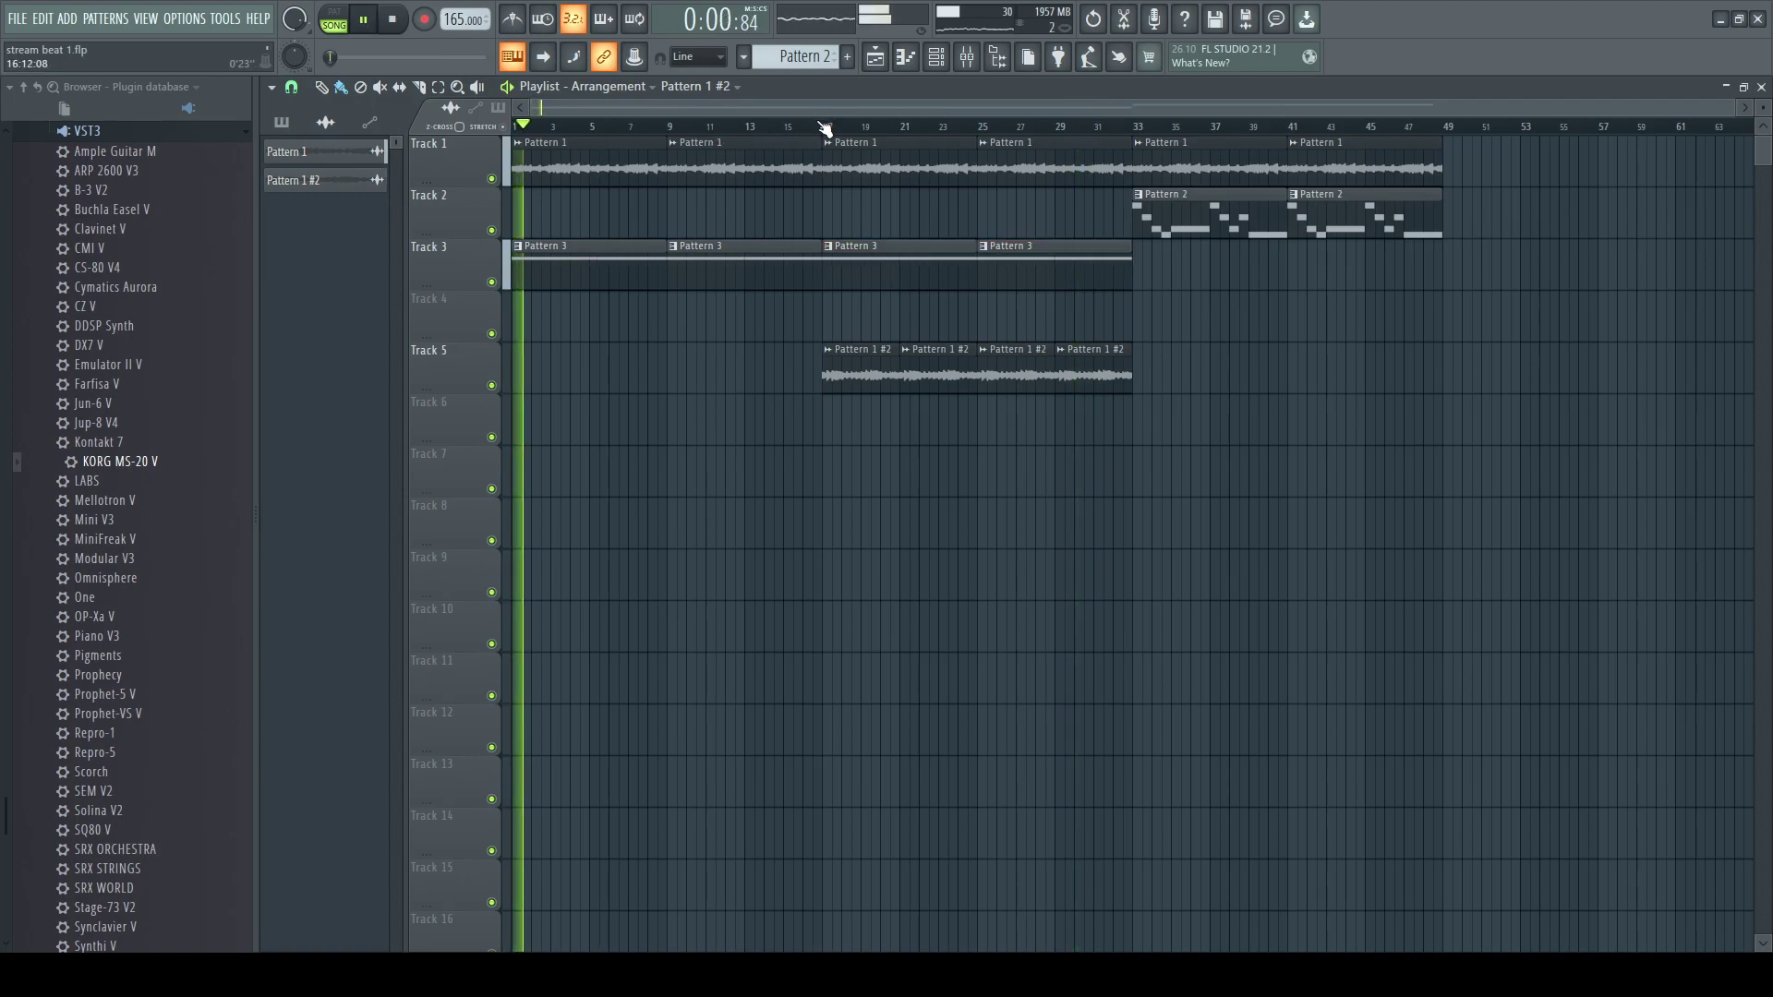
pyautogui.keyDown('ctrl'); pyautogui.moveTo(826, 130); pyautogui.dragTo(168, 136); pyautogui.keyUp('ctrl')
# - Create Pattern 4 for the KORG MS-20 V channel and load its Melancholic Ride preset
pyautogui.press('F6')
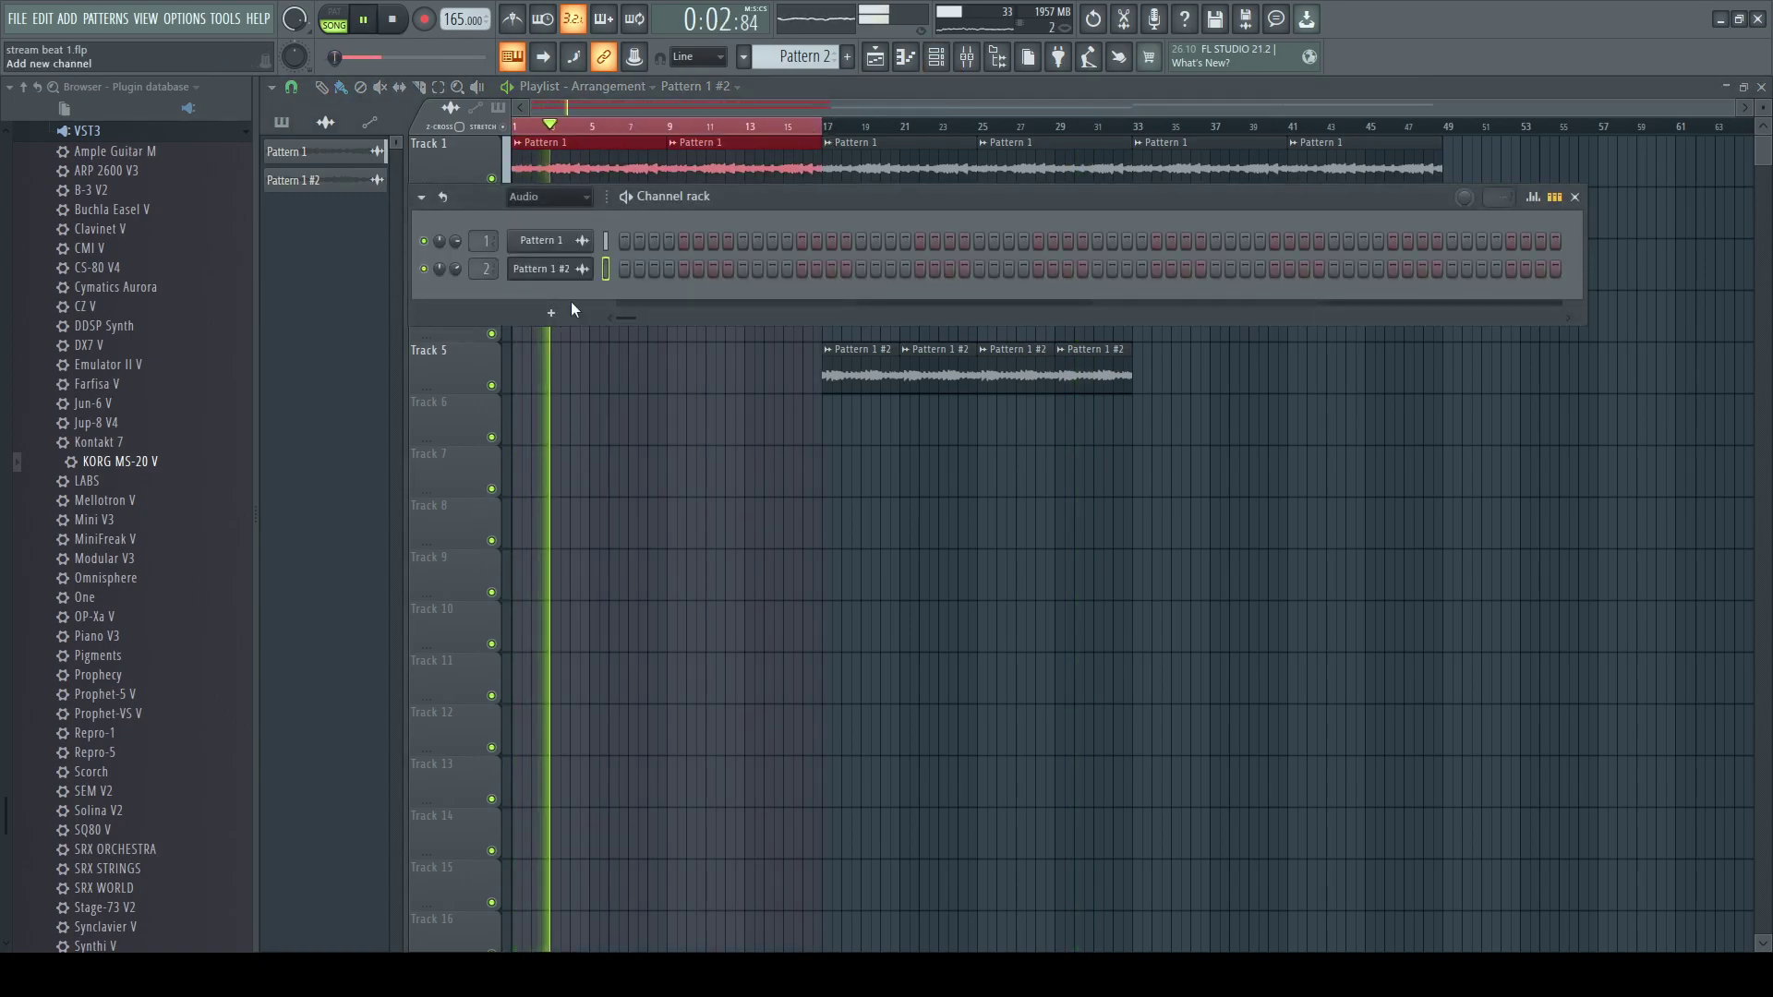
pyautogui.scroll(-1, 802, 57)
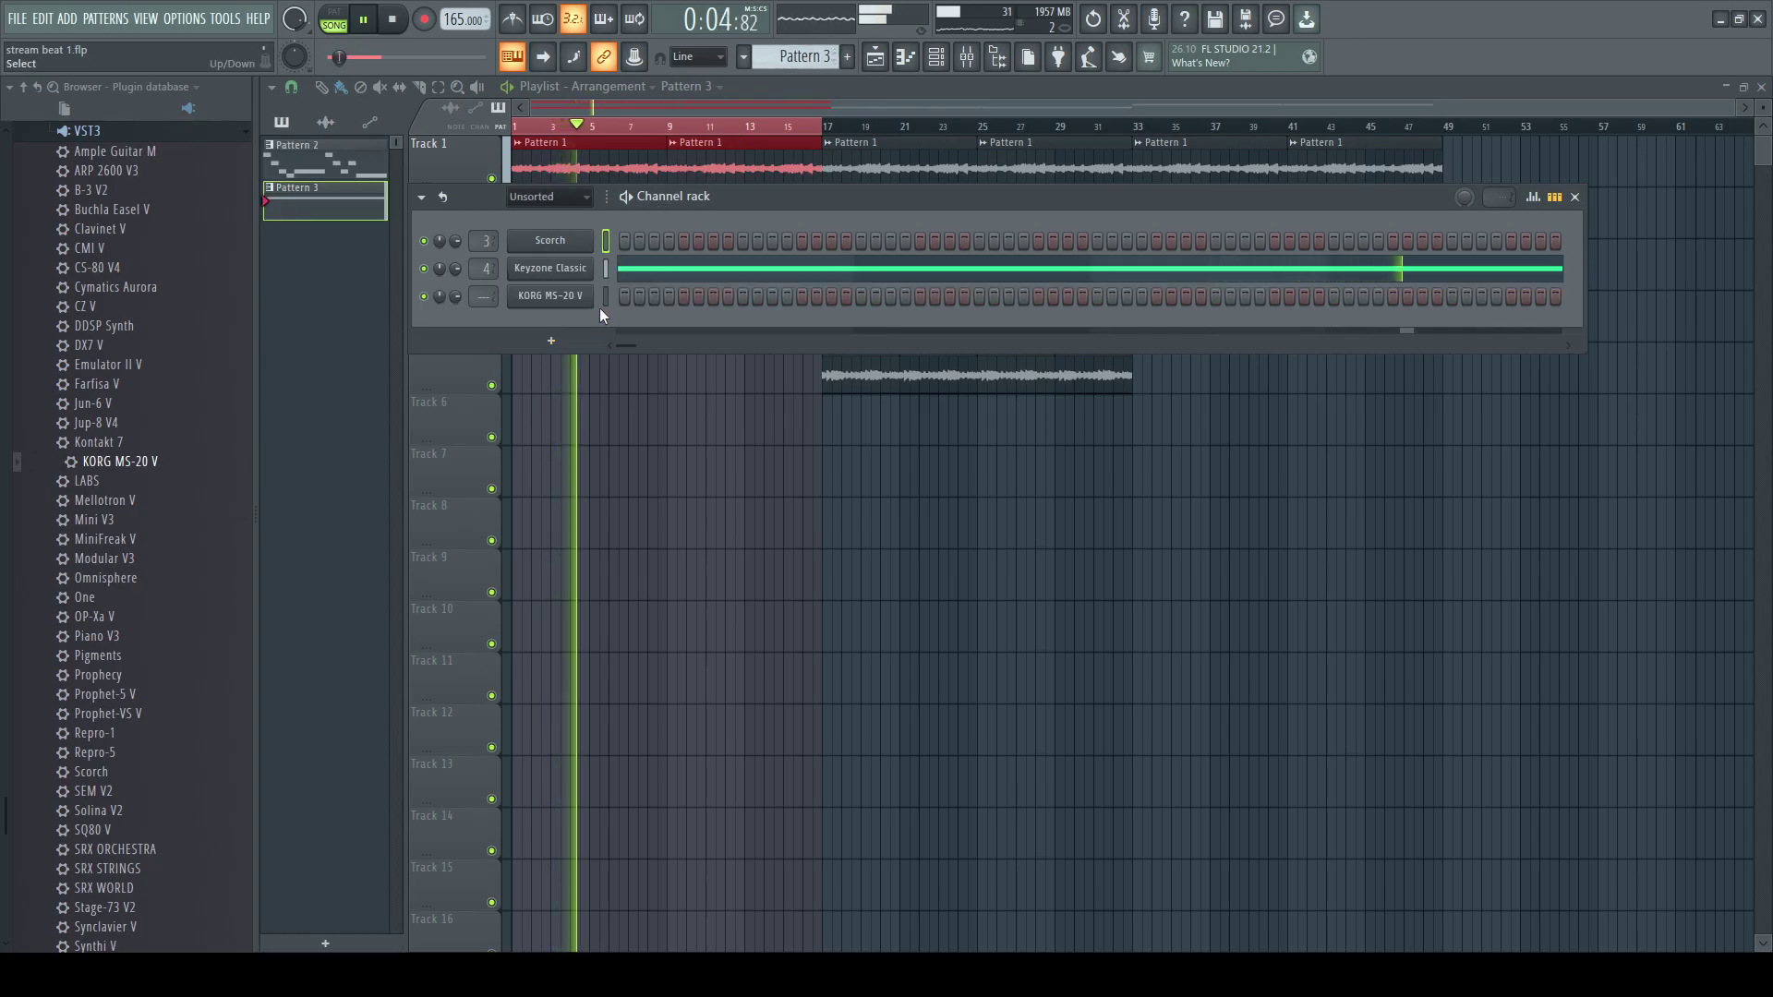
pyautogui.press('F4')
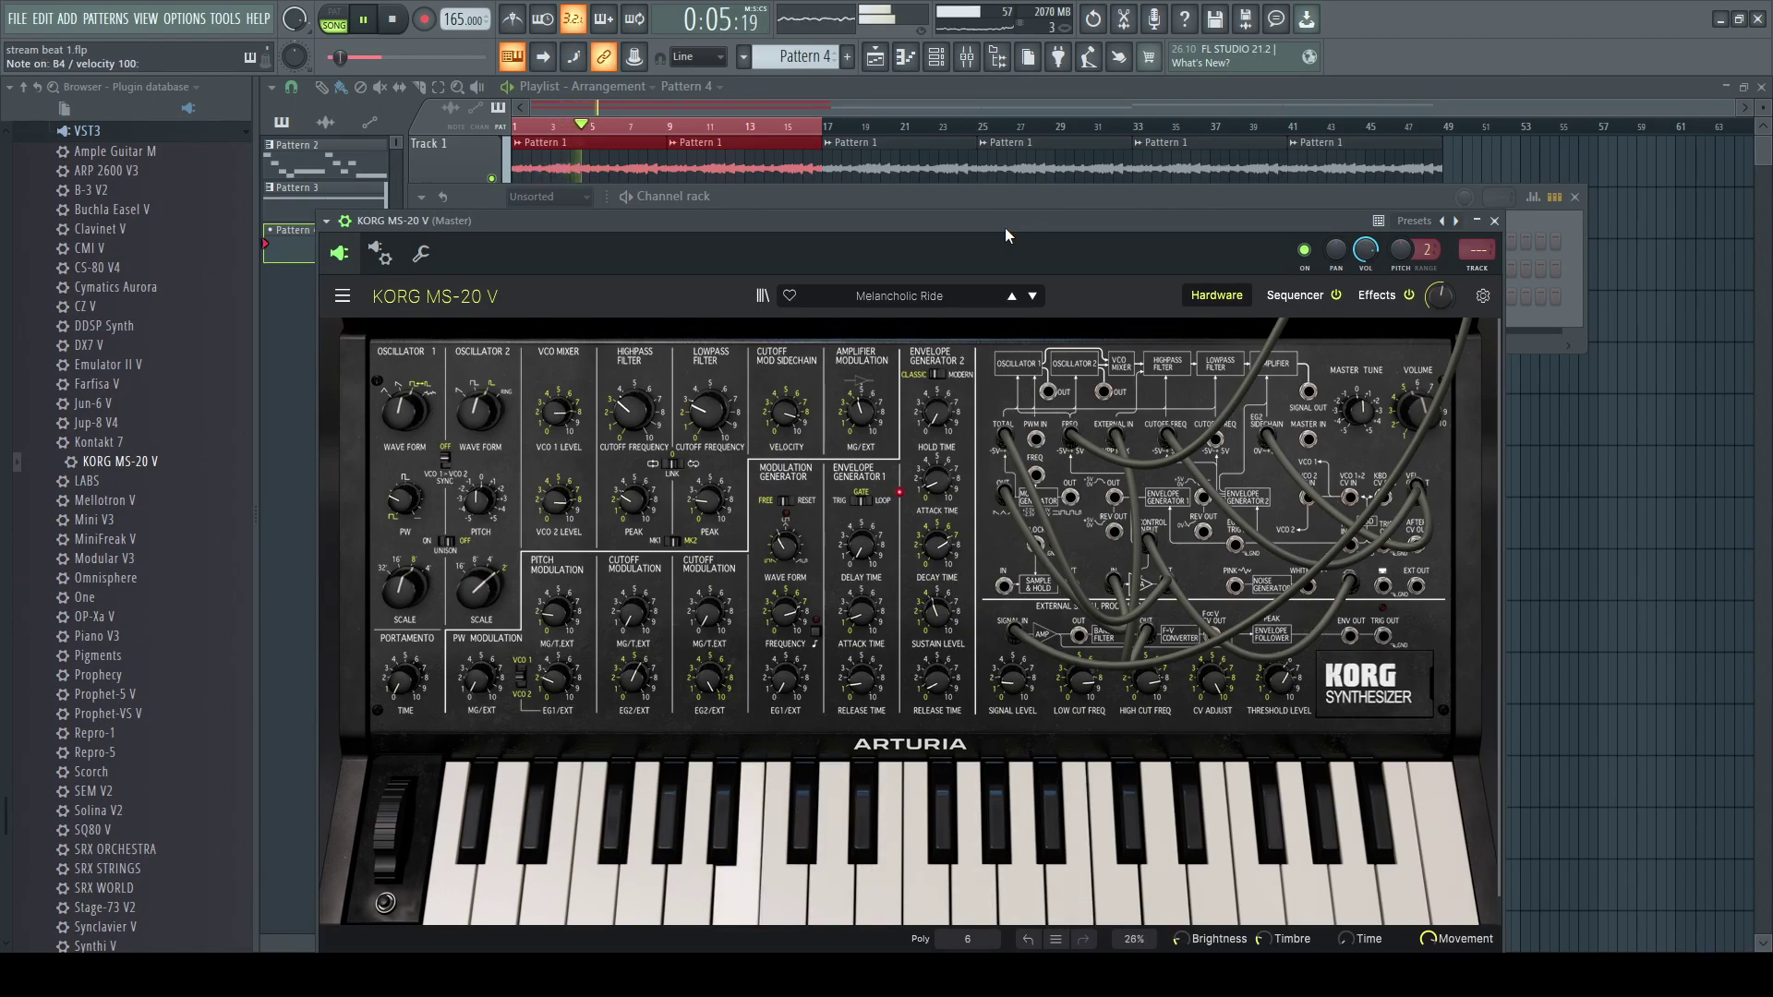
# - Try out Melancholic Ride notes against the looped section and route KORG MS-20 V to mixer track 3, the Scorch track
pyautogui.press('space')
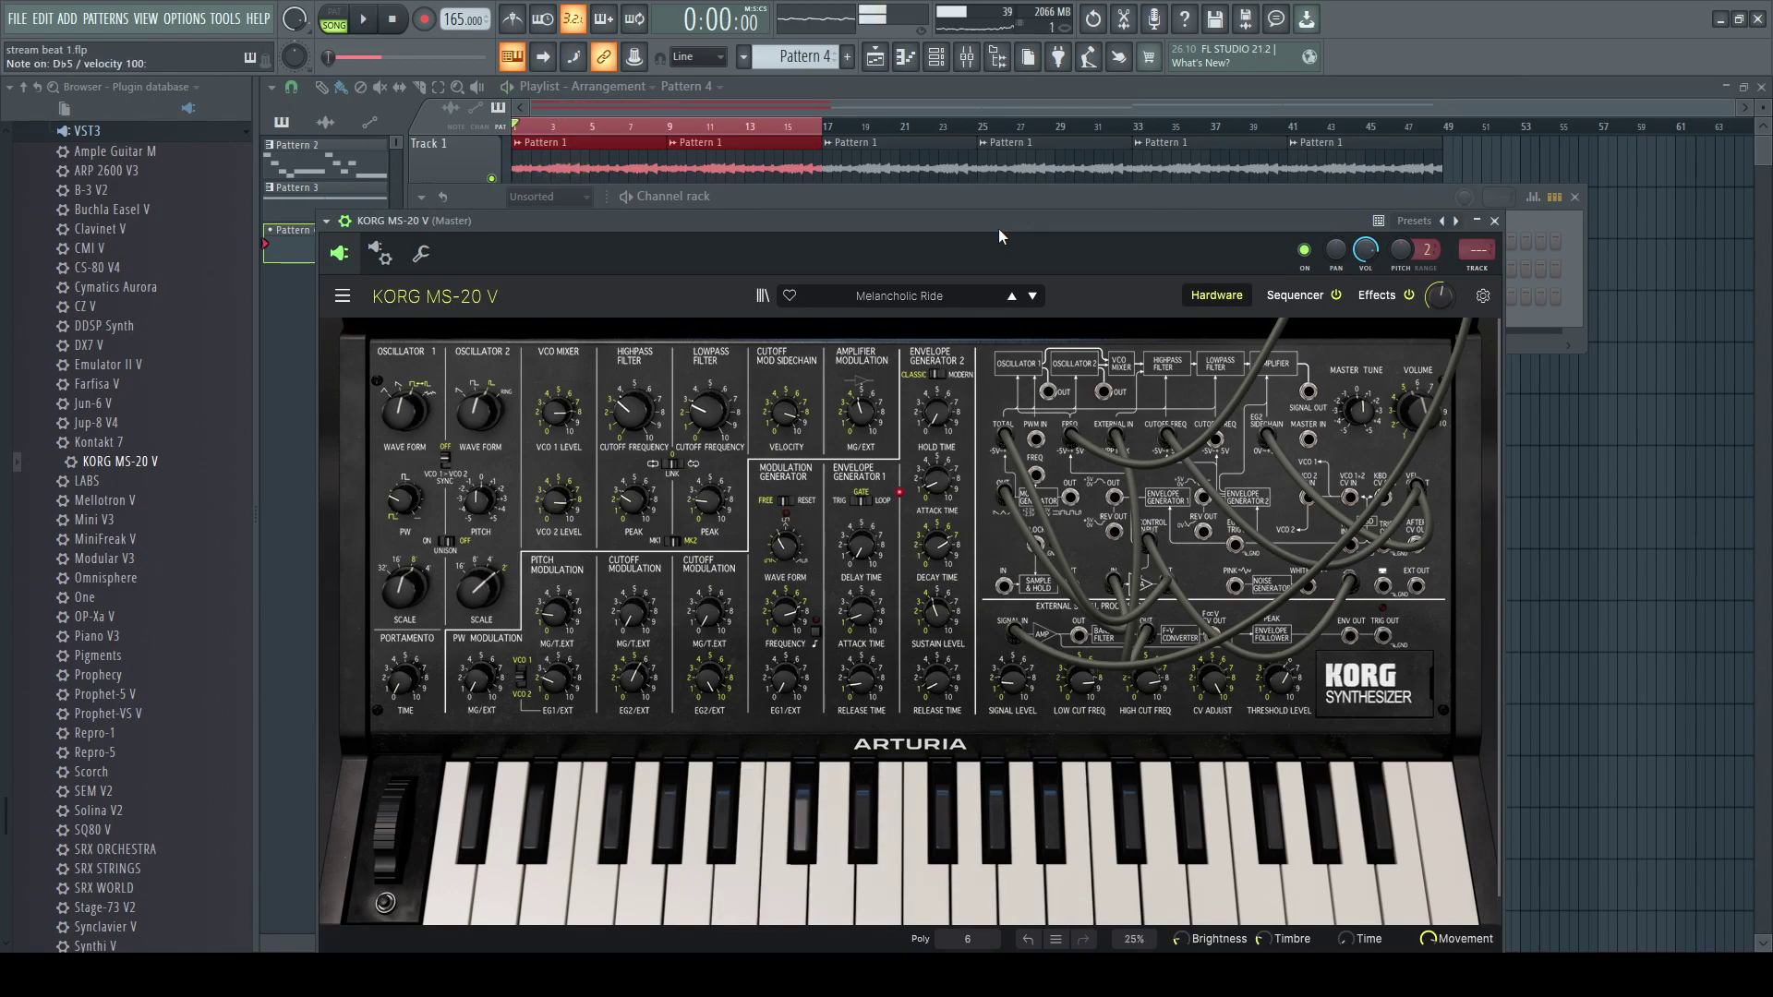
pyautogui.press('space')
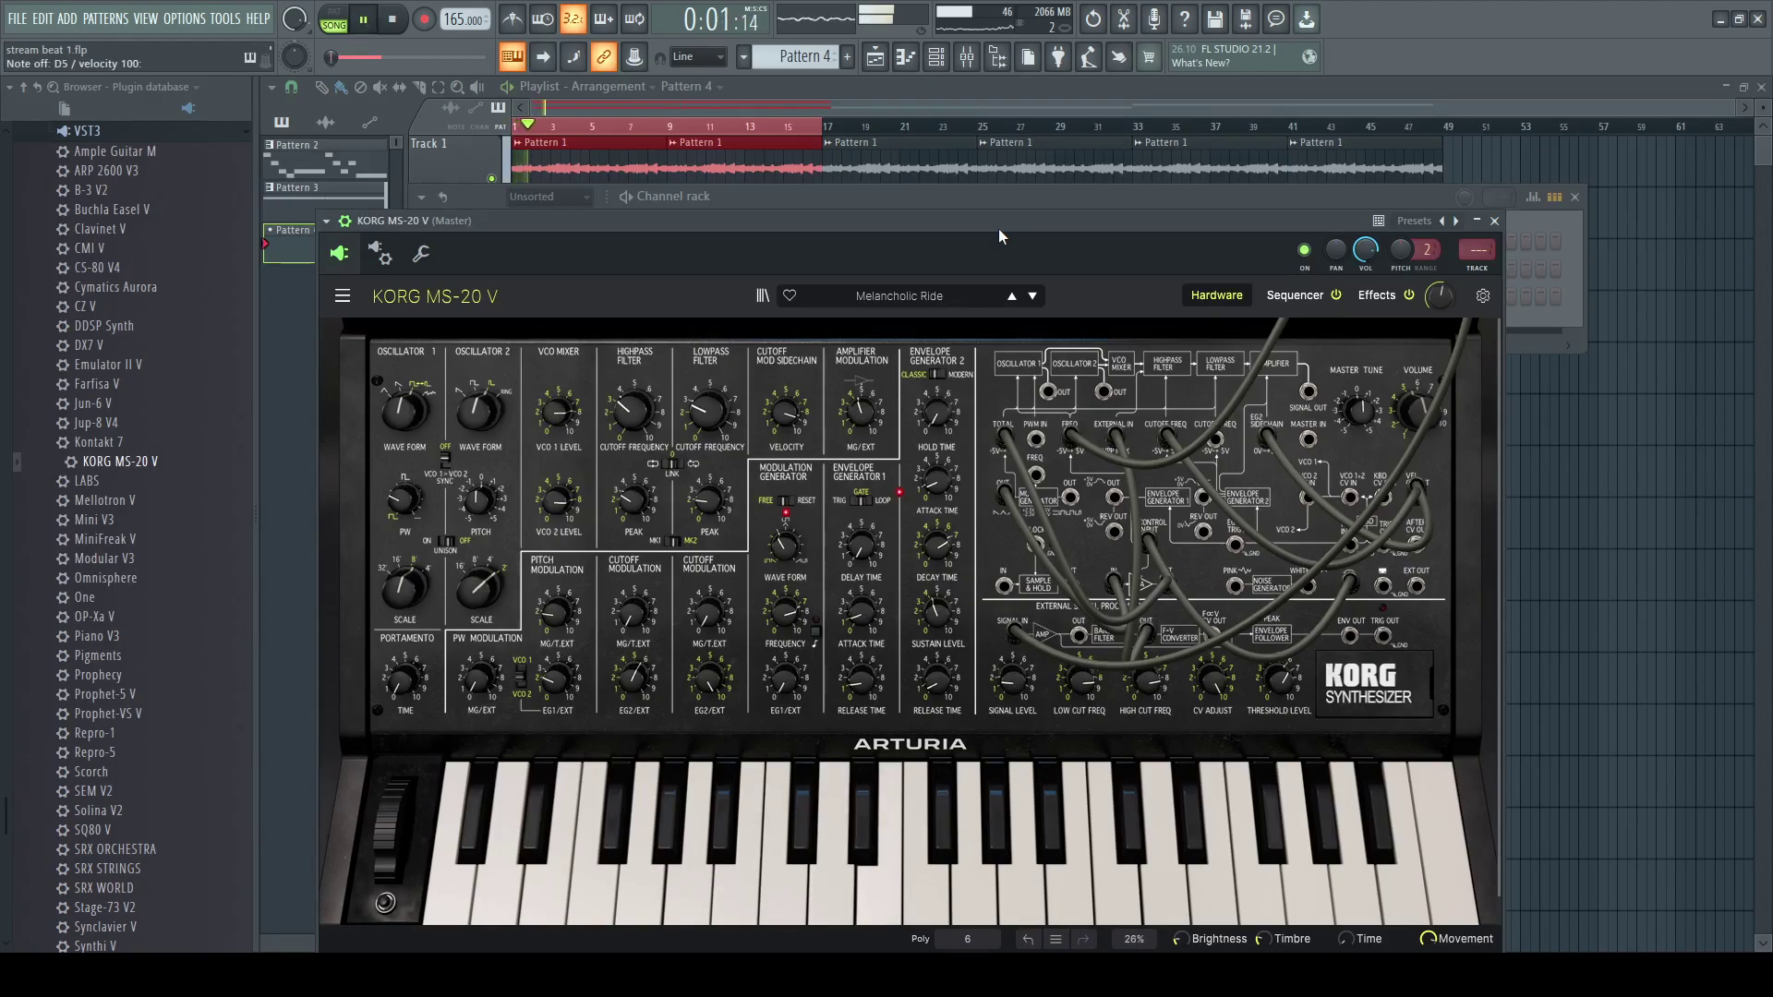
pyautogui.press('space')
pyautogui.press('space')
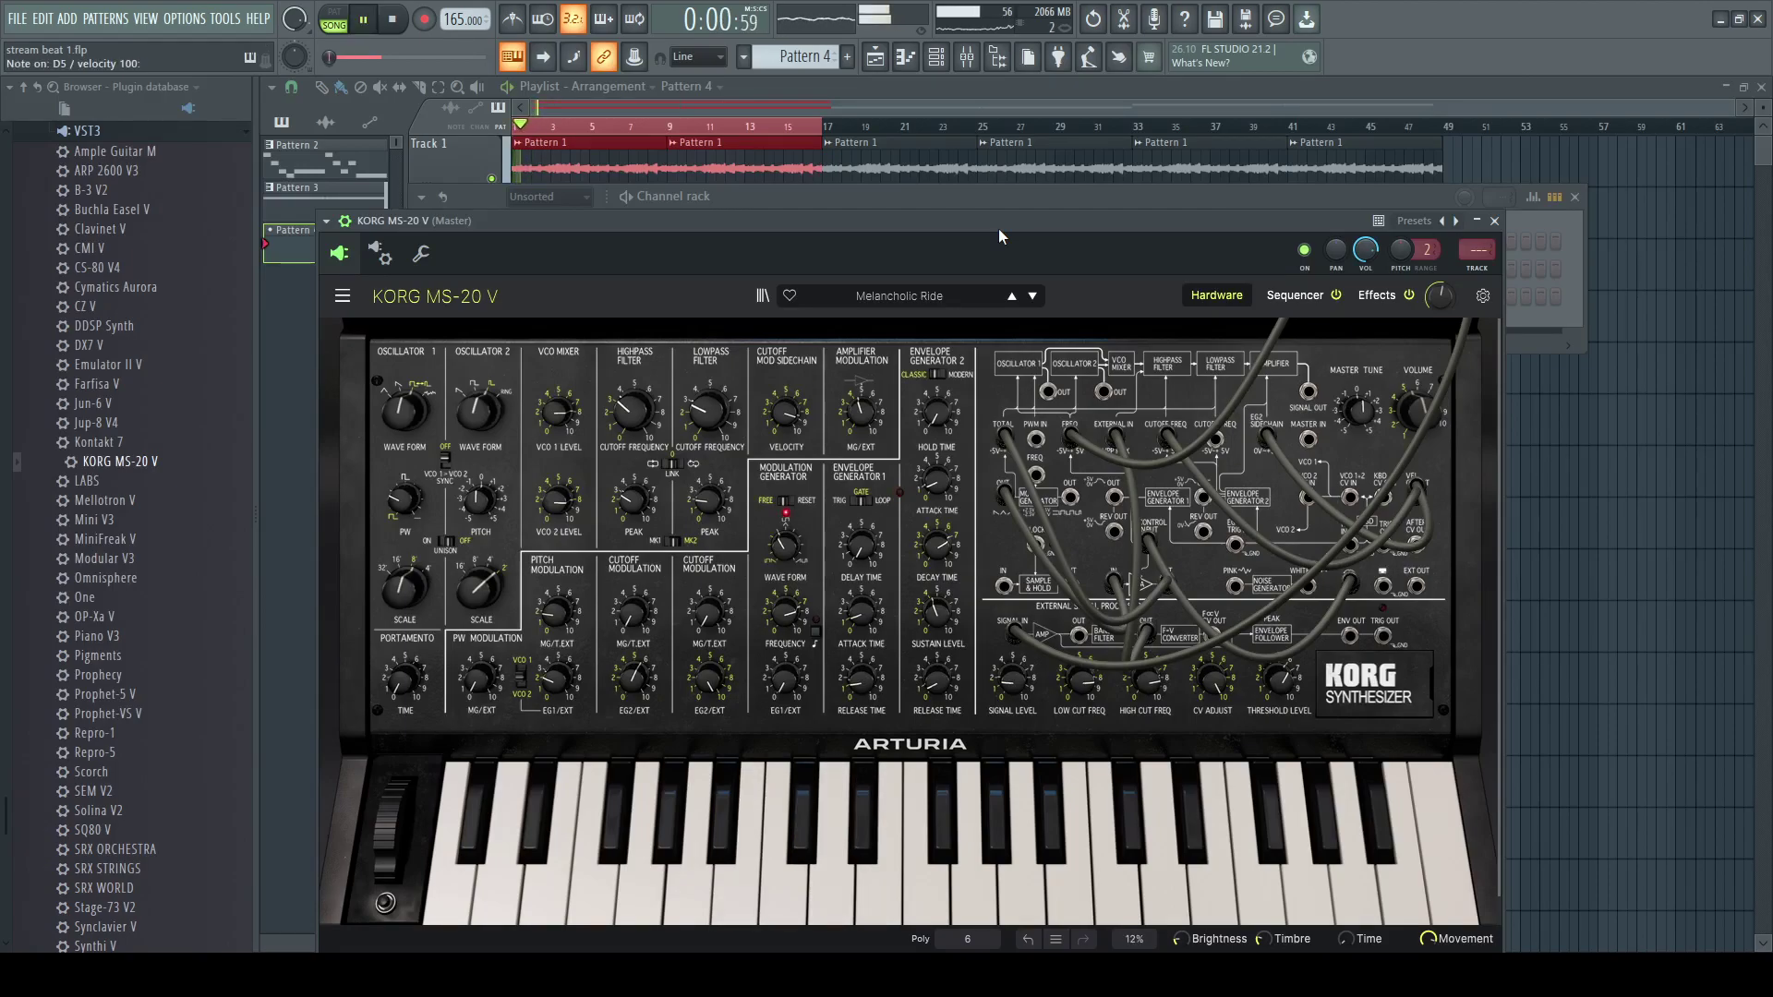
pyautogui.press('space')
pyautogui.press('space')
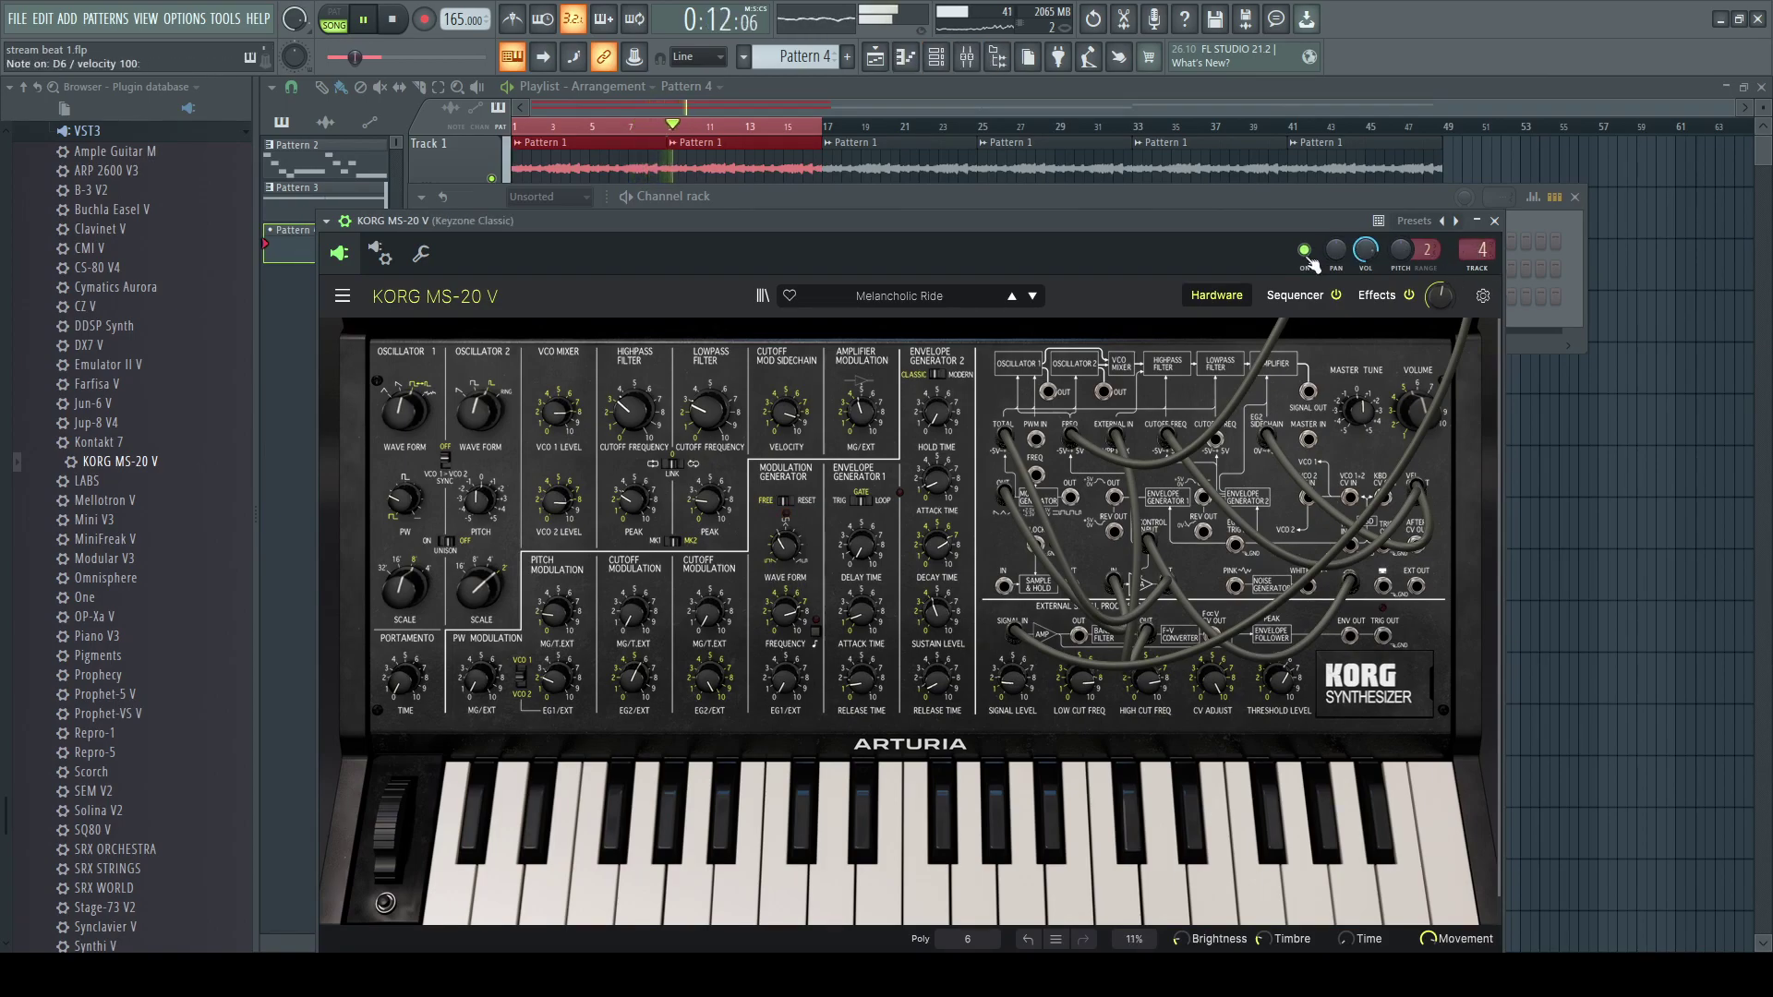
pyautogui.moveTo(1481, 249); pyautogui.dragTo(1481, 258)
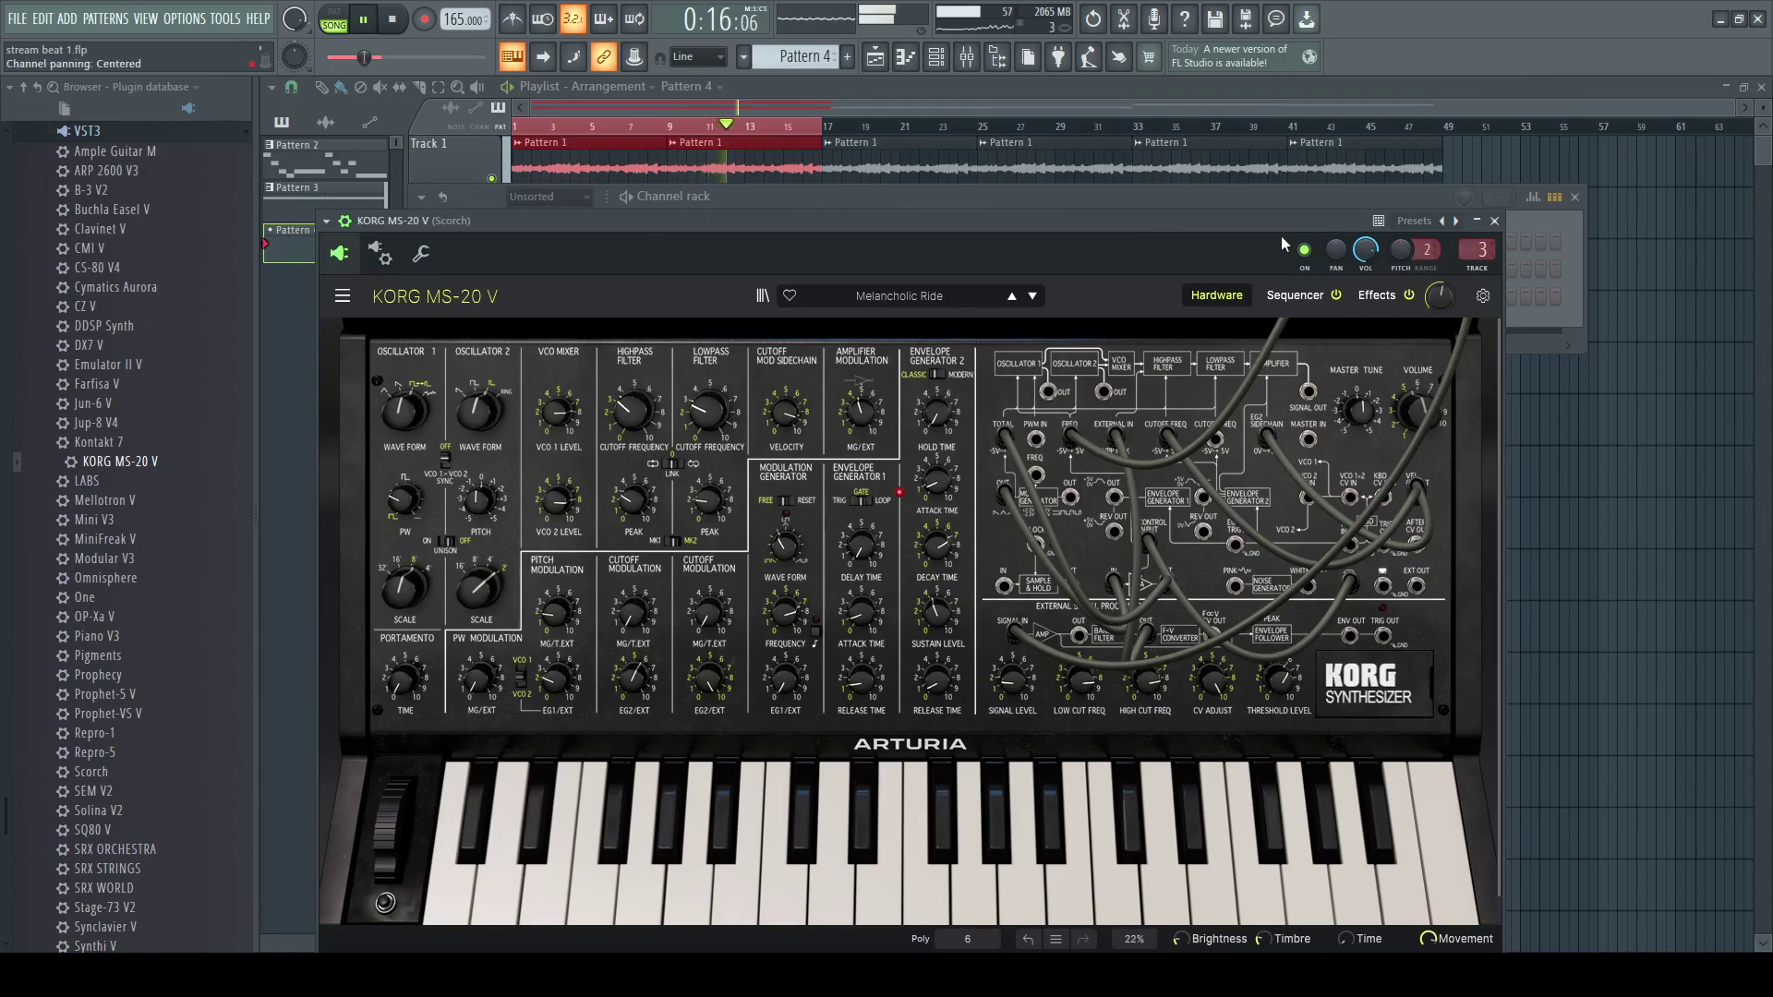
# - Audition notes against the loop and enter a one-bar B5 note at bar 1 in the KORG MS-20 V piano roll
pyautogui.press('w')
pyautogui.press('space')
pyautogui.press('m')
pyautogui.press('space')
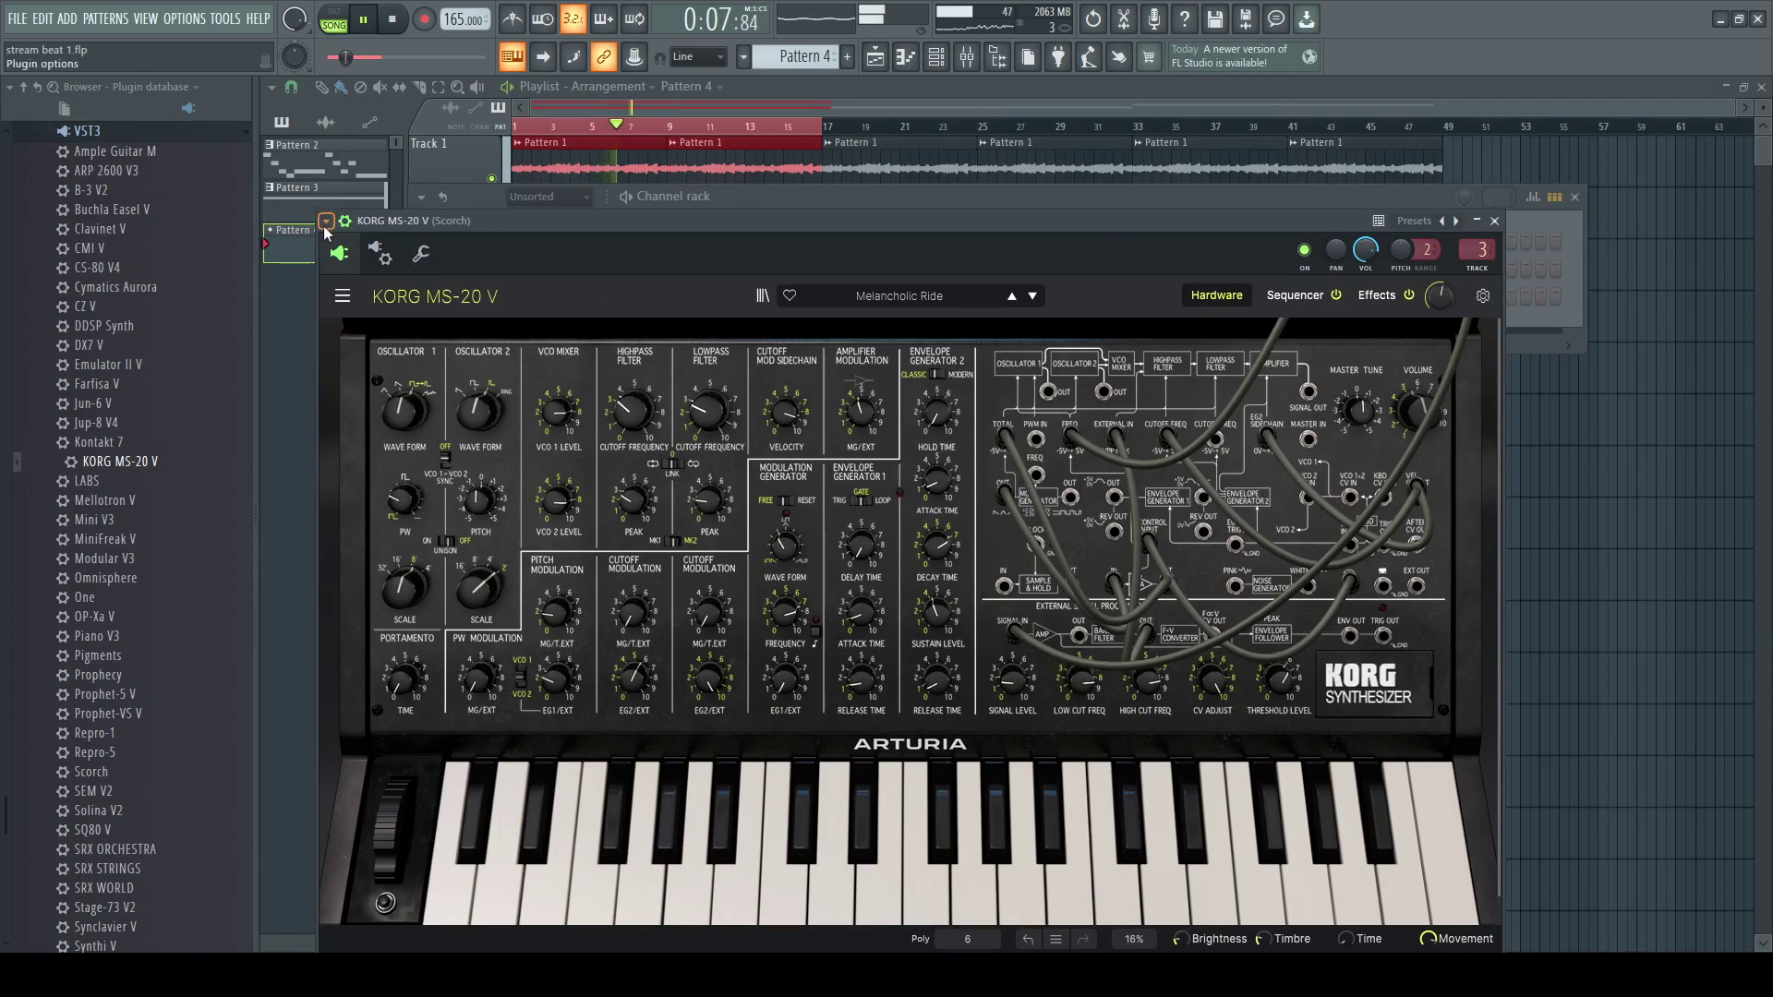
pyautogui.press('F7')
pyautogui.scroll(6, 397, 519)
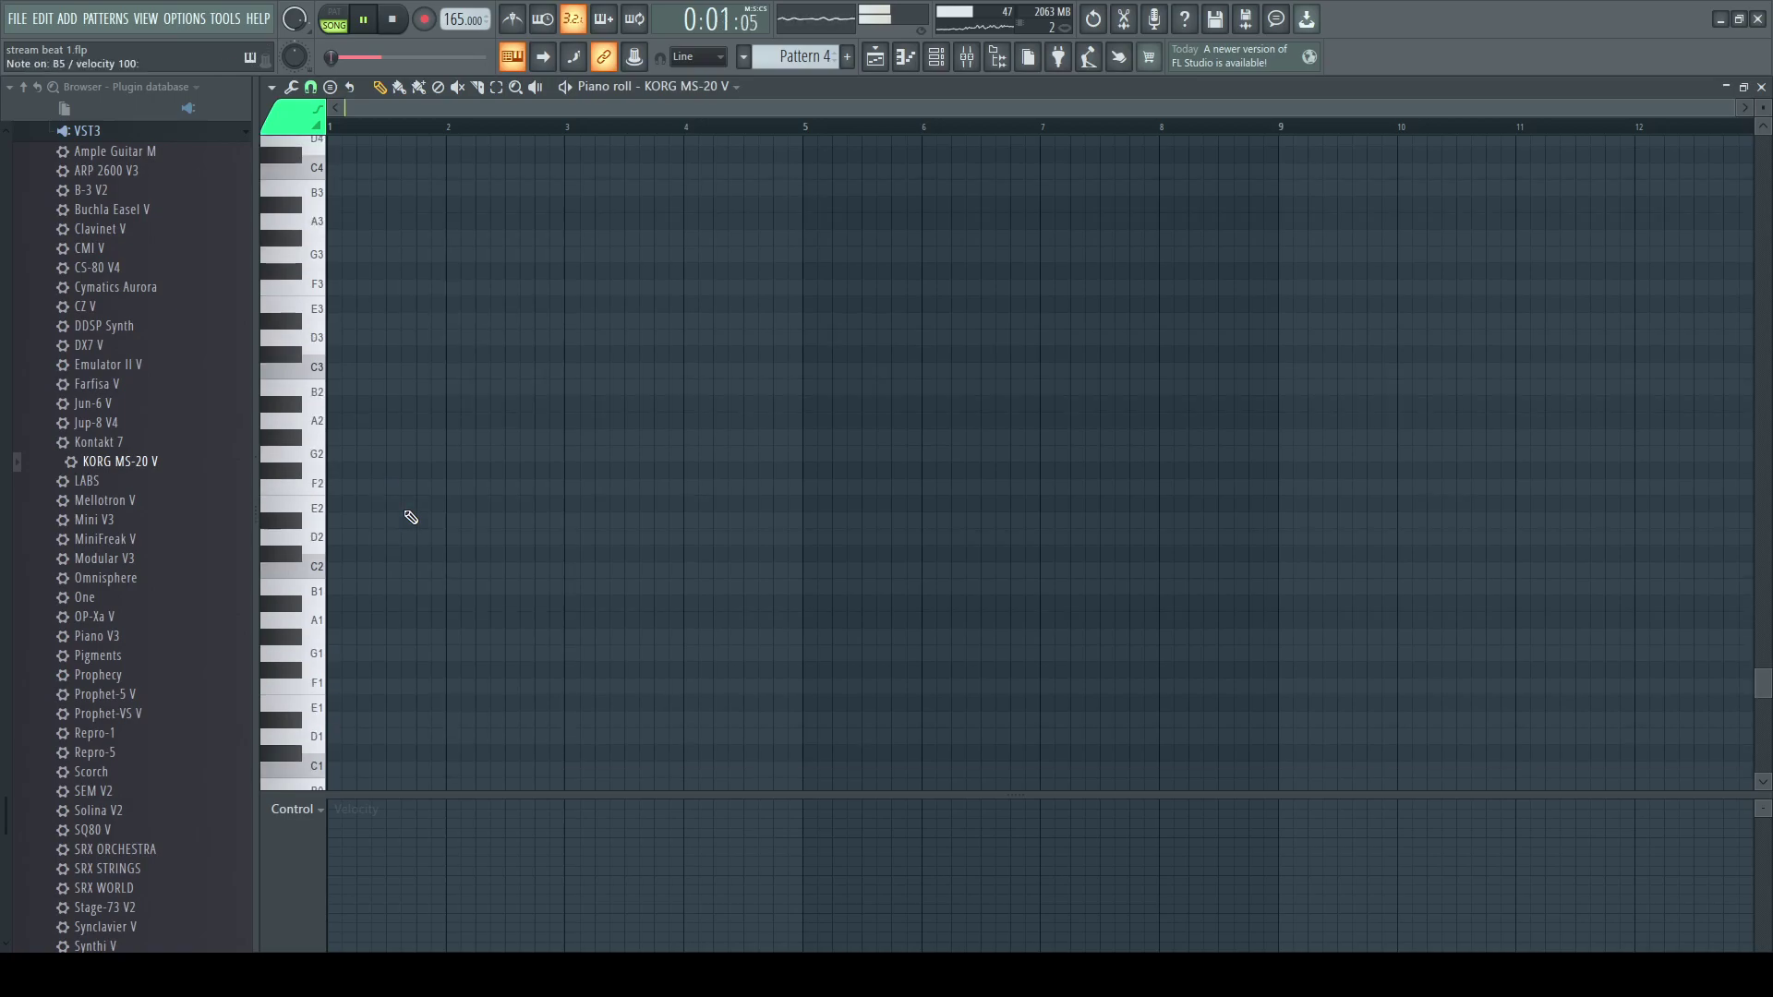
pyautogui.click(349, 338)
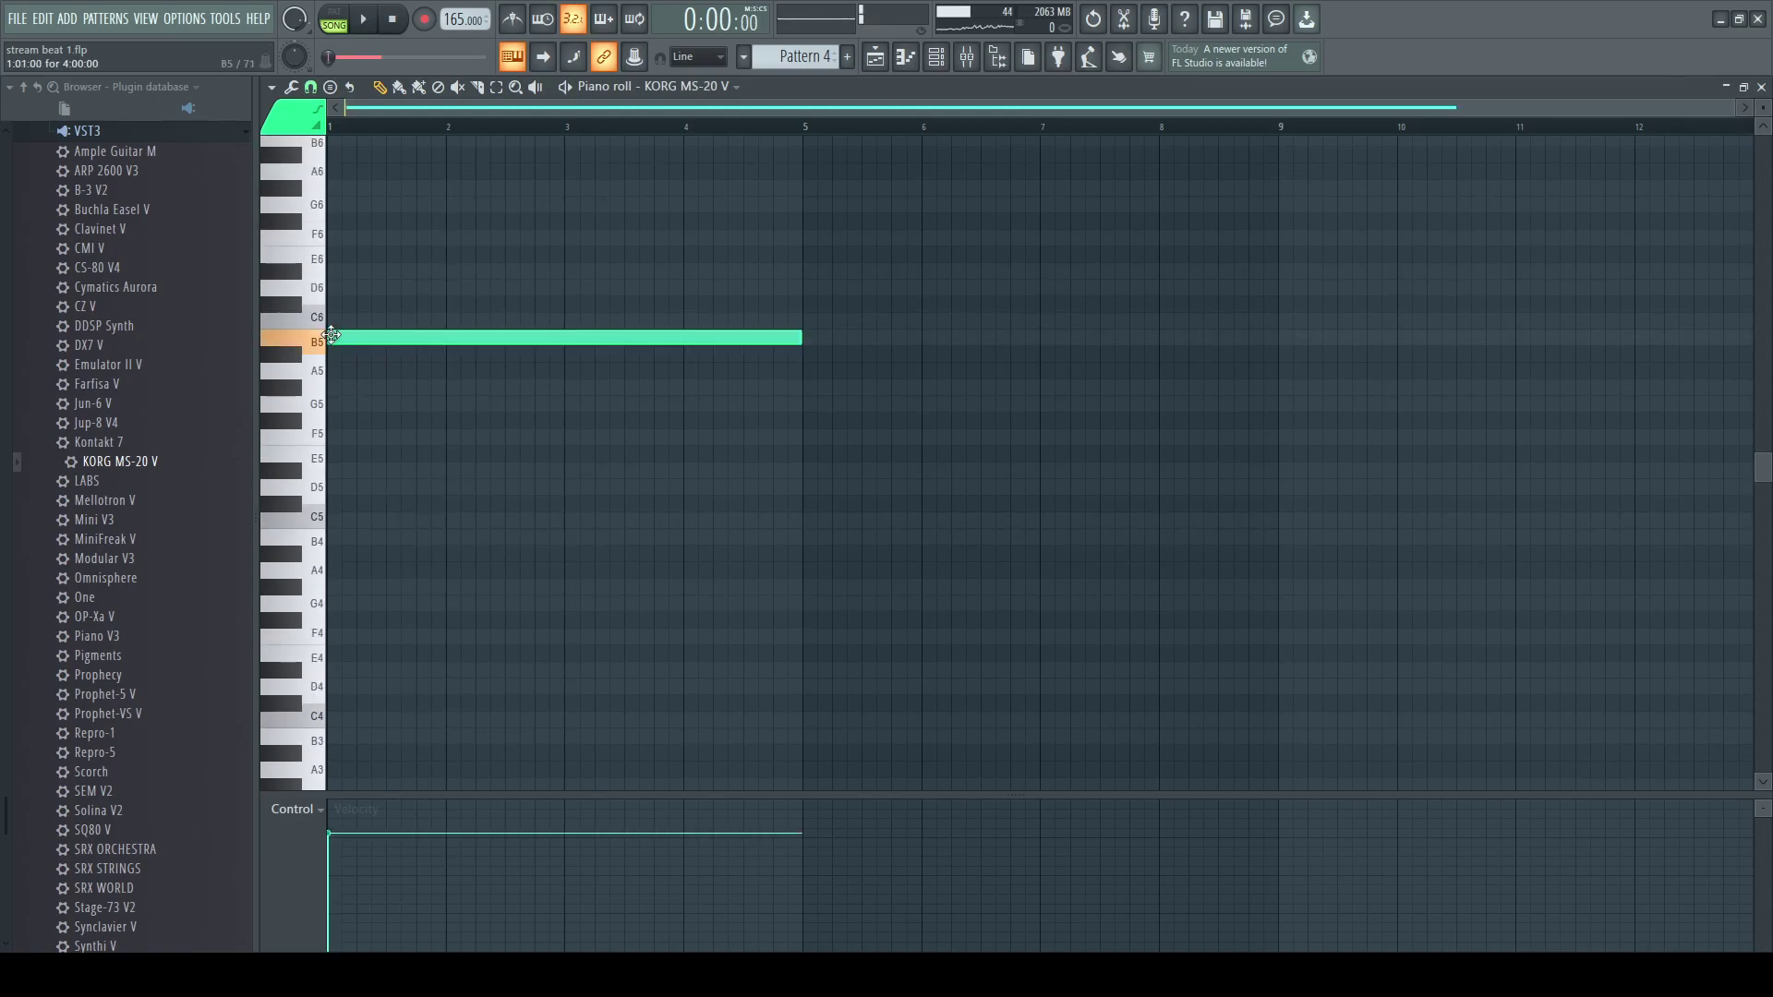
pyautogui.moveTo(799, 340); pyautogui.dragTo(404, 343)
pyautogui.press('space')
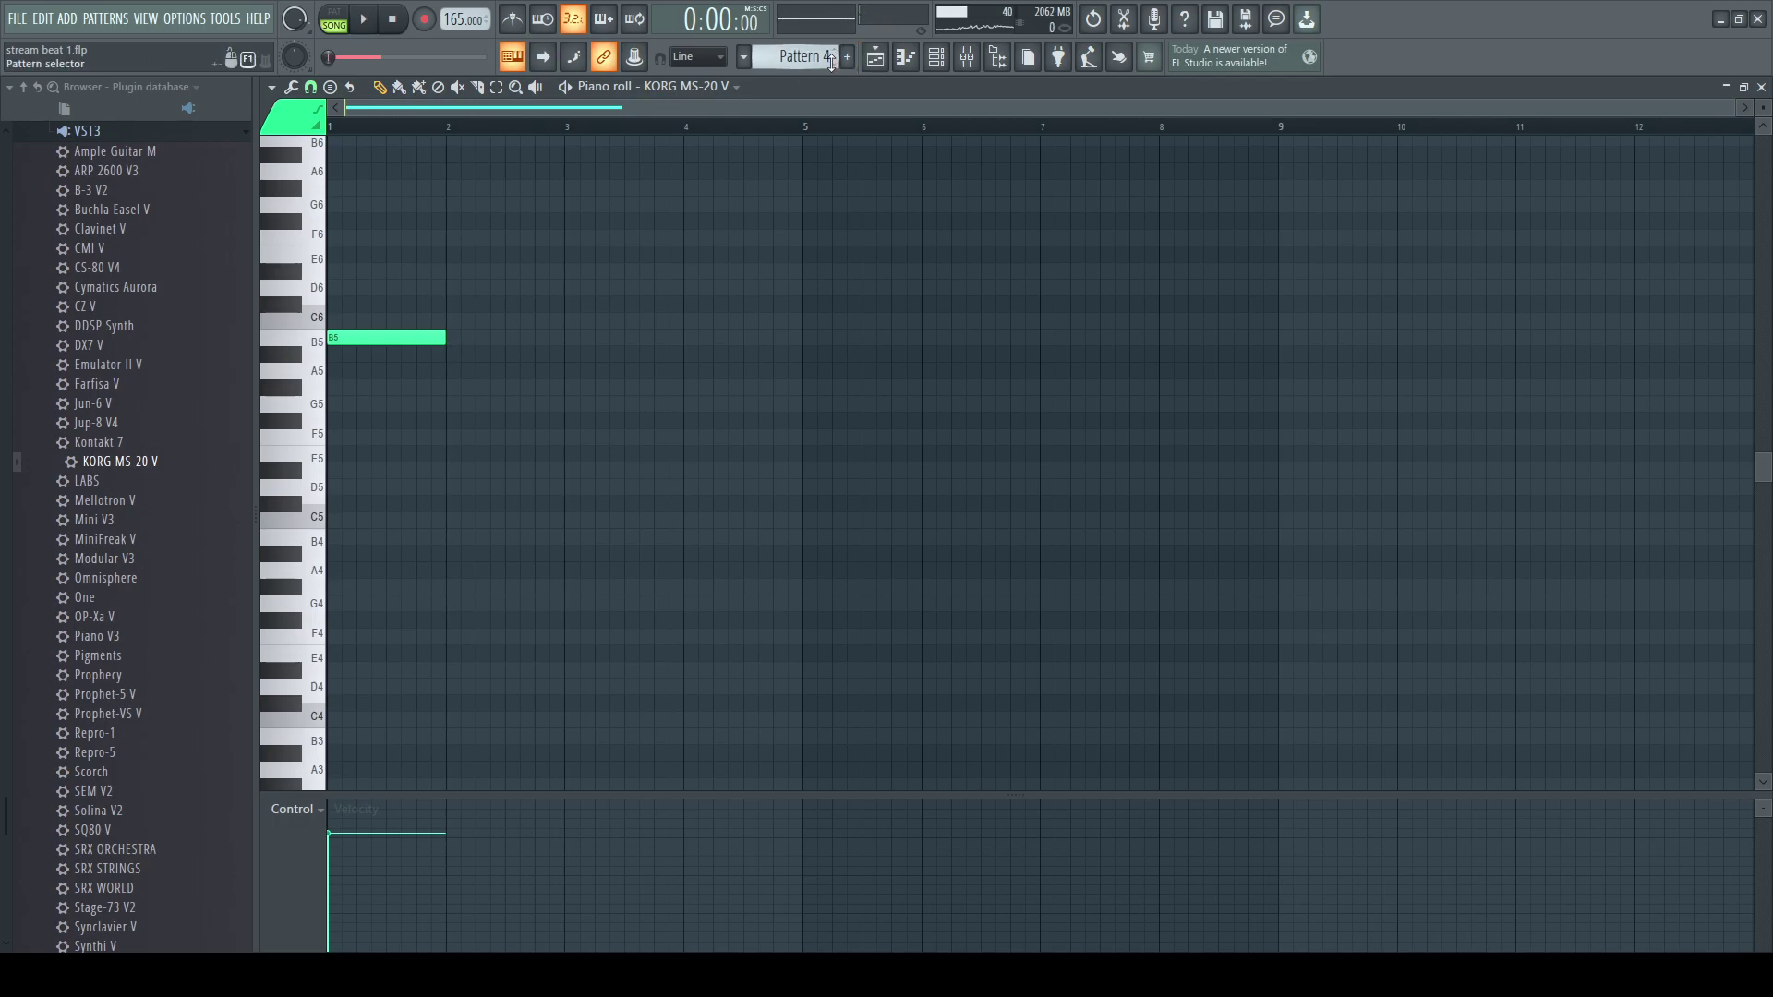
# - Place two Pattern 4 clips on Track 4 across bars 1 to 16 of the playlist and play them
pyautogui.click(874, 57)
pyautogui.moveTo(514, 436); pyautogui.dragTo(503, 424)
pyautogui.moveTo(529, 324); pyautogui.dragTo(660, 326)
pyautogui.moveTo(634, 323); pyautogui.dragTo(778, 327)
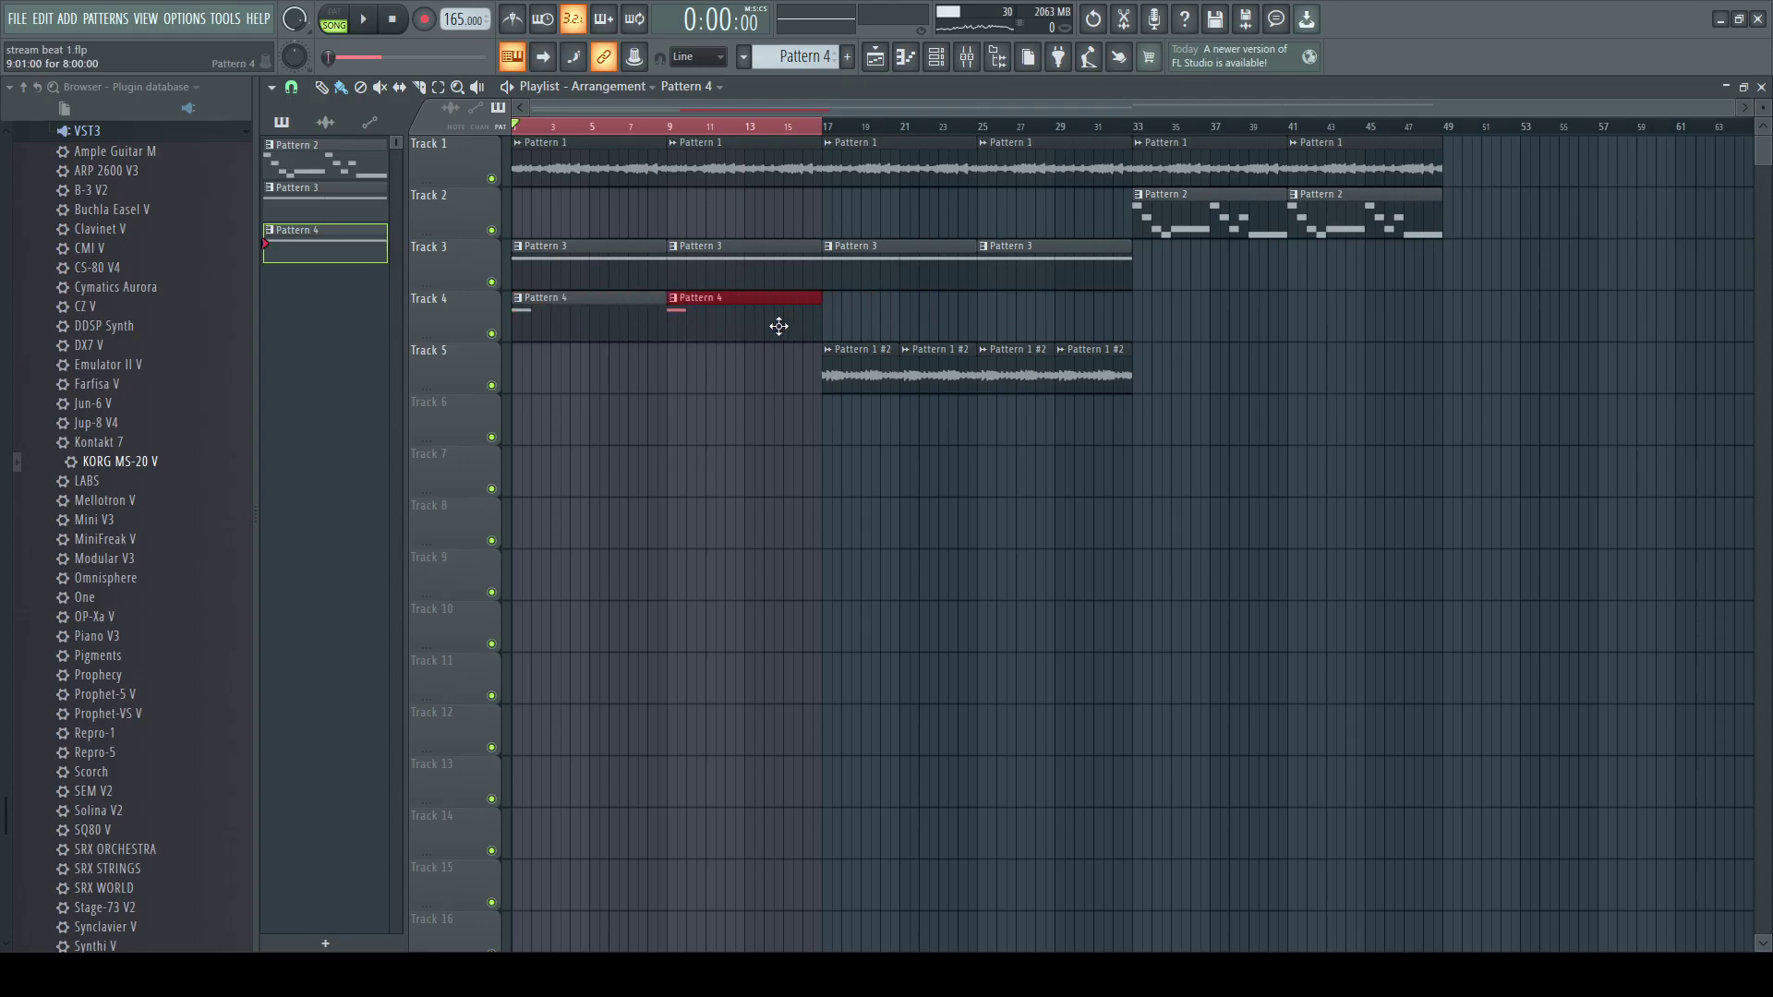
pyautogui.press('space')
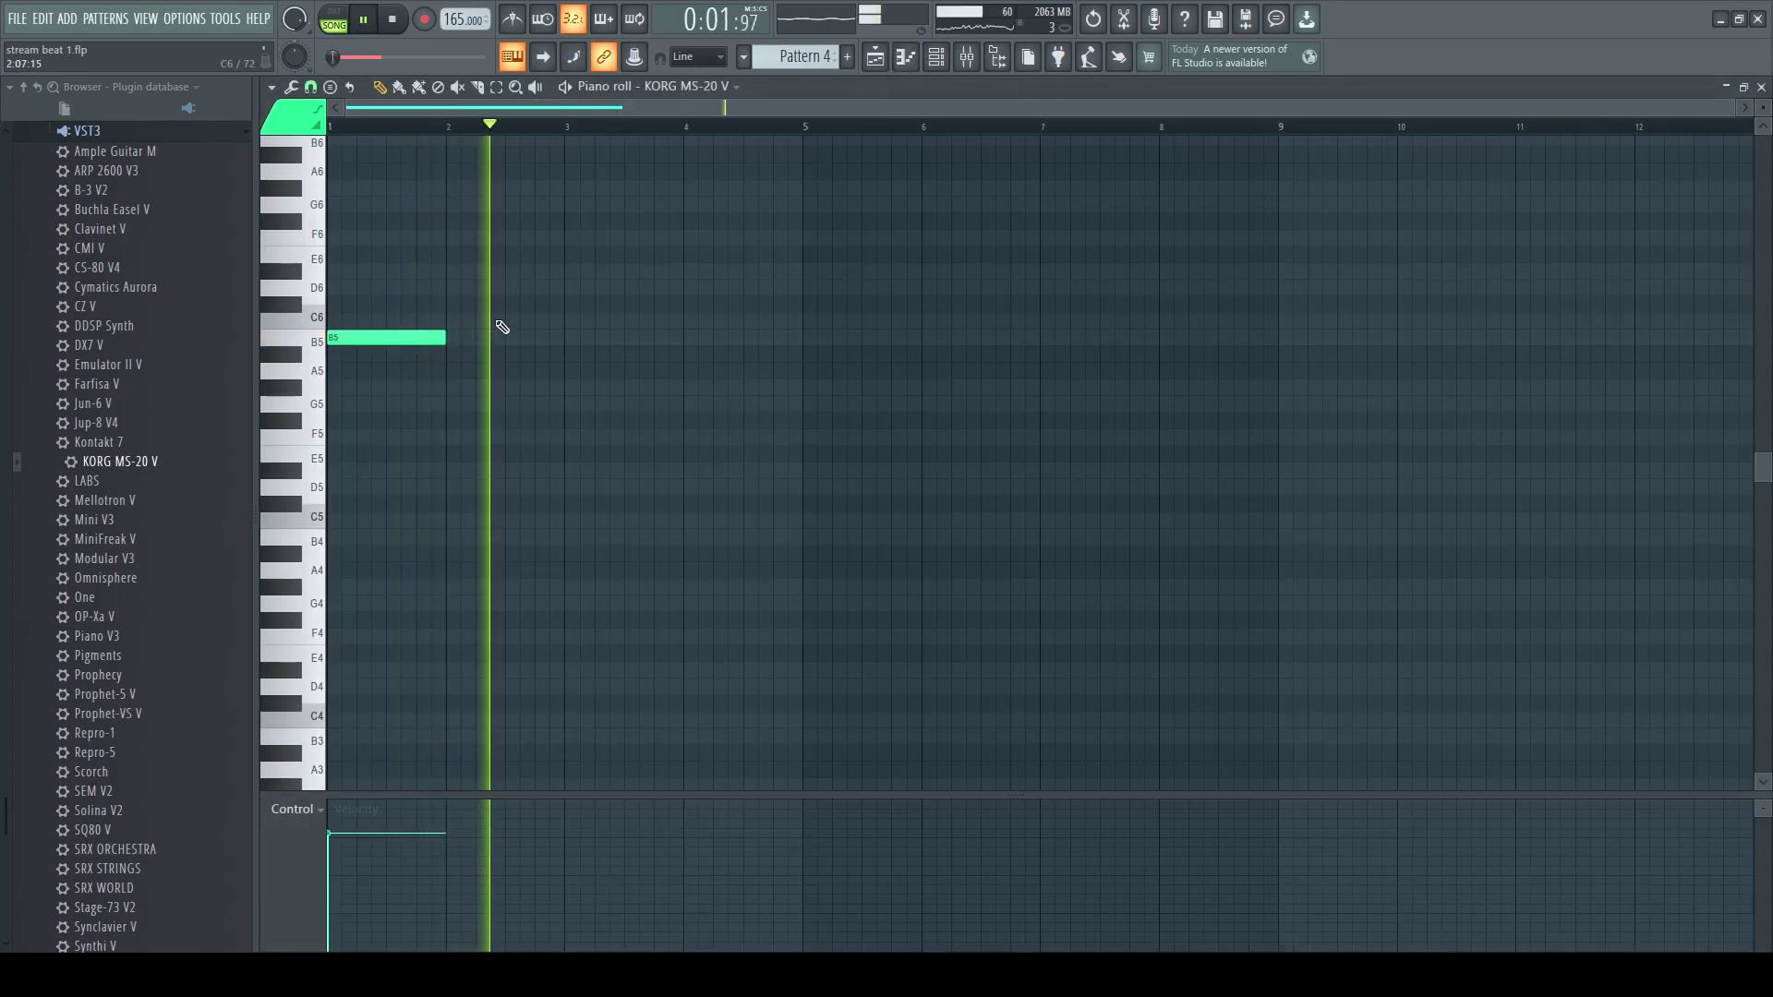
# - Try a one-bar E6 note at bar 3 and shift it to bar 2, listening to it with the loop
pyautogui.press('space')
pyautogui.click(570, 256)
pyautogui.press('space')
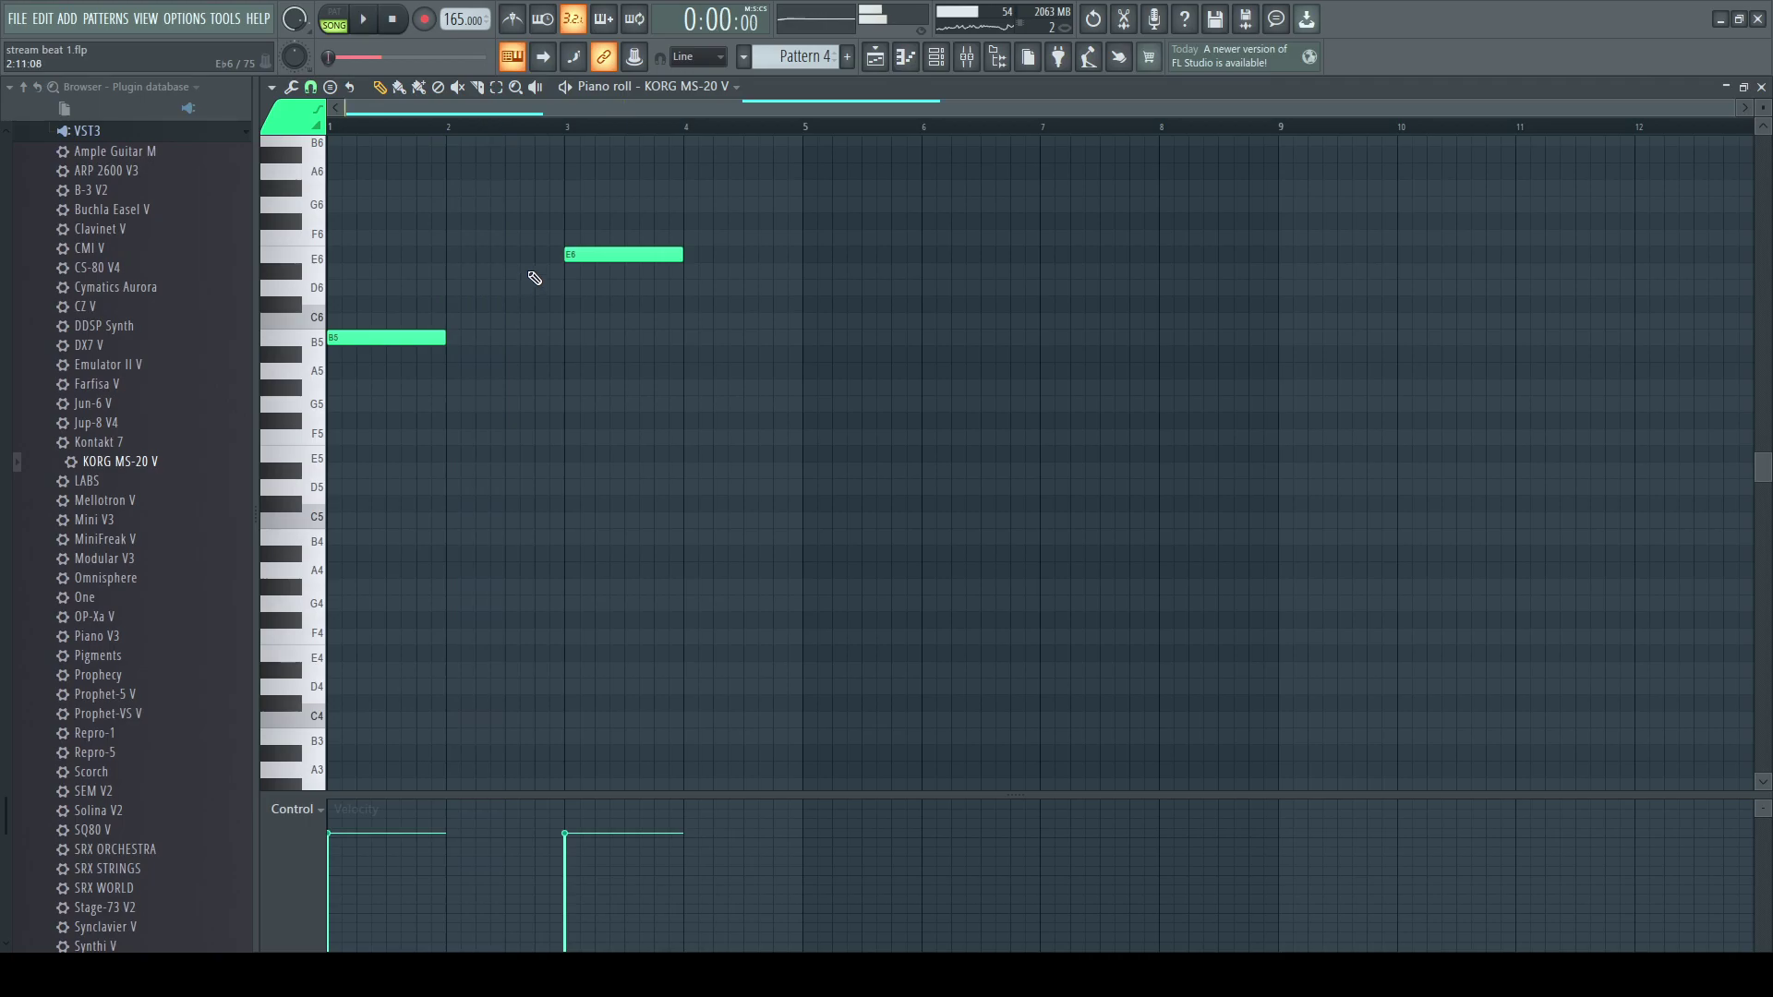
pyautogui.moveTo(604, 254); pyautogui.dragTo(490, 255)
pyautogui.press('space')
# - Try lowering the bar 2 note to D6 and Db6, replaying the loop for each pitch
pyautogui.moveTo(498, 259)
pyautogui.mouseDown()
pyautogui.moveTo(489, 306)
pyautogui.moveTo(490, 287)
pyautogui.mouseUp()
pyautogui.press('space')
pyautogui.press('space')
pyautogui.click(489, 286)
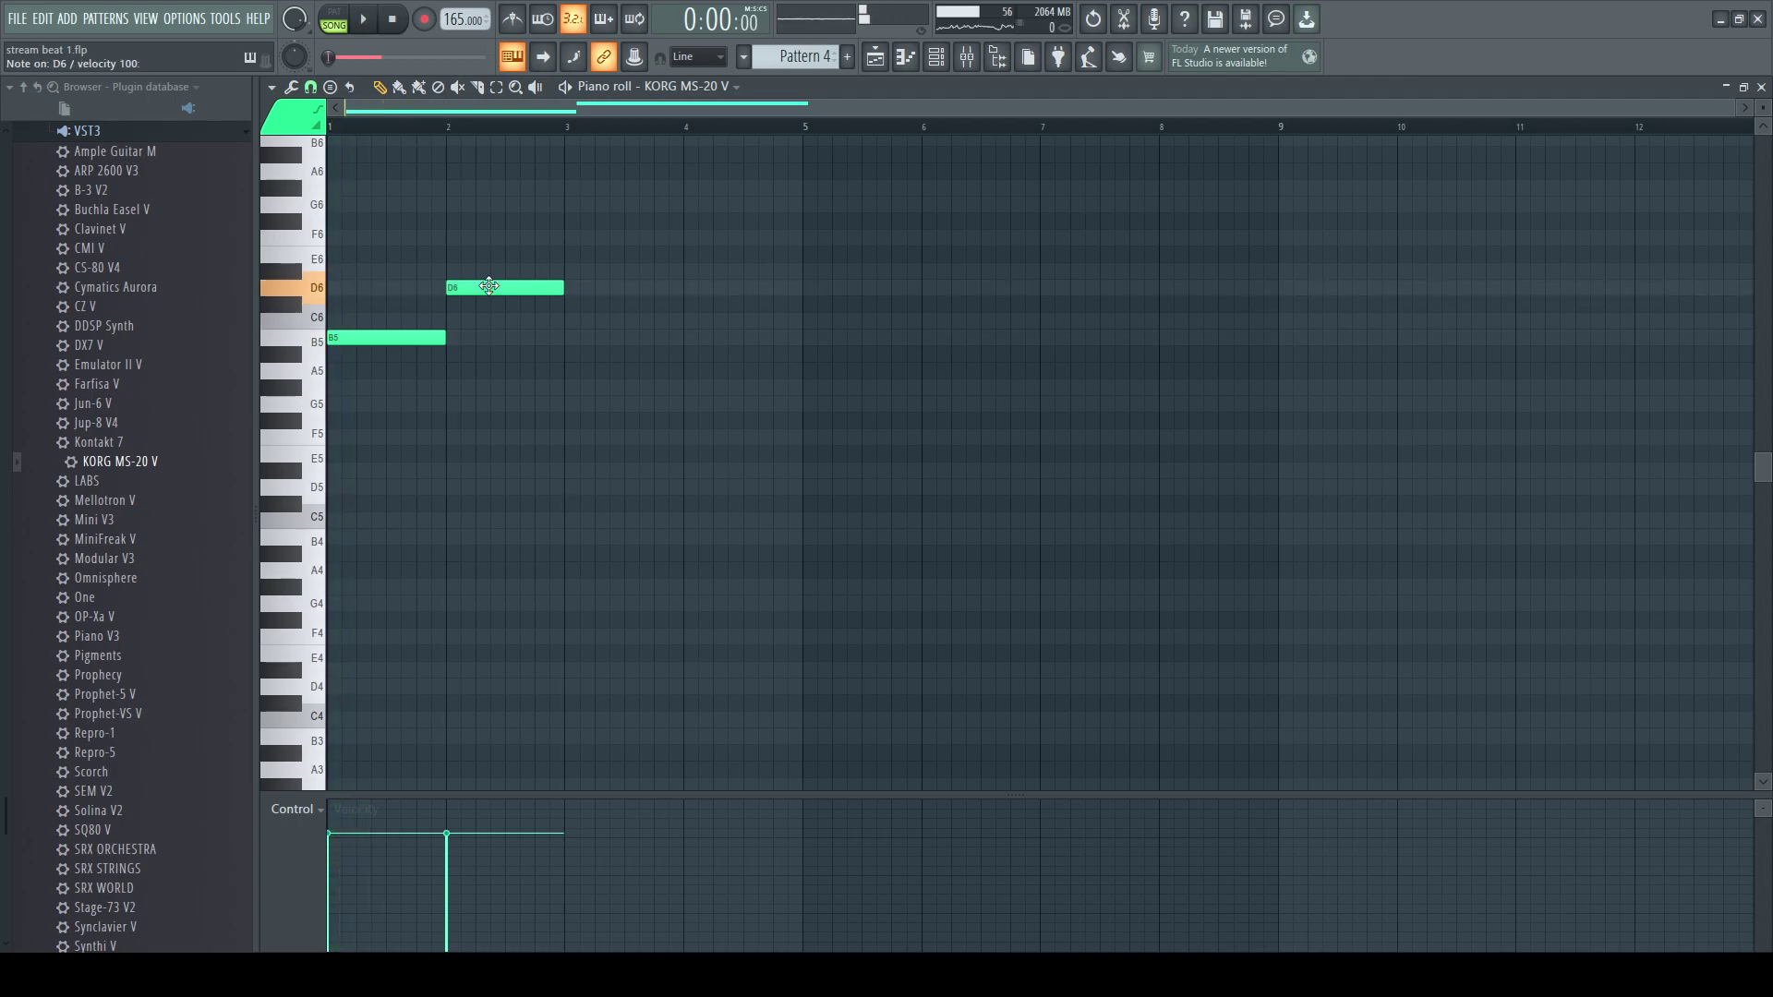
pyautogui.press('space')
pyautogui.moveTo(489, 289); pyautogui.dragTo(491, 306)
pyautogui.press('space')
pyautogui.press('space')
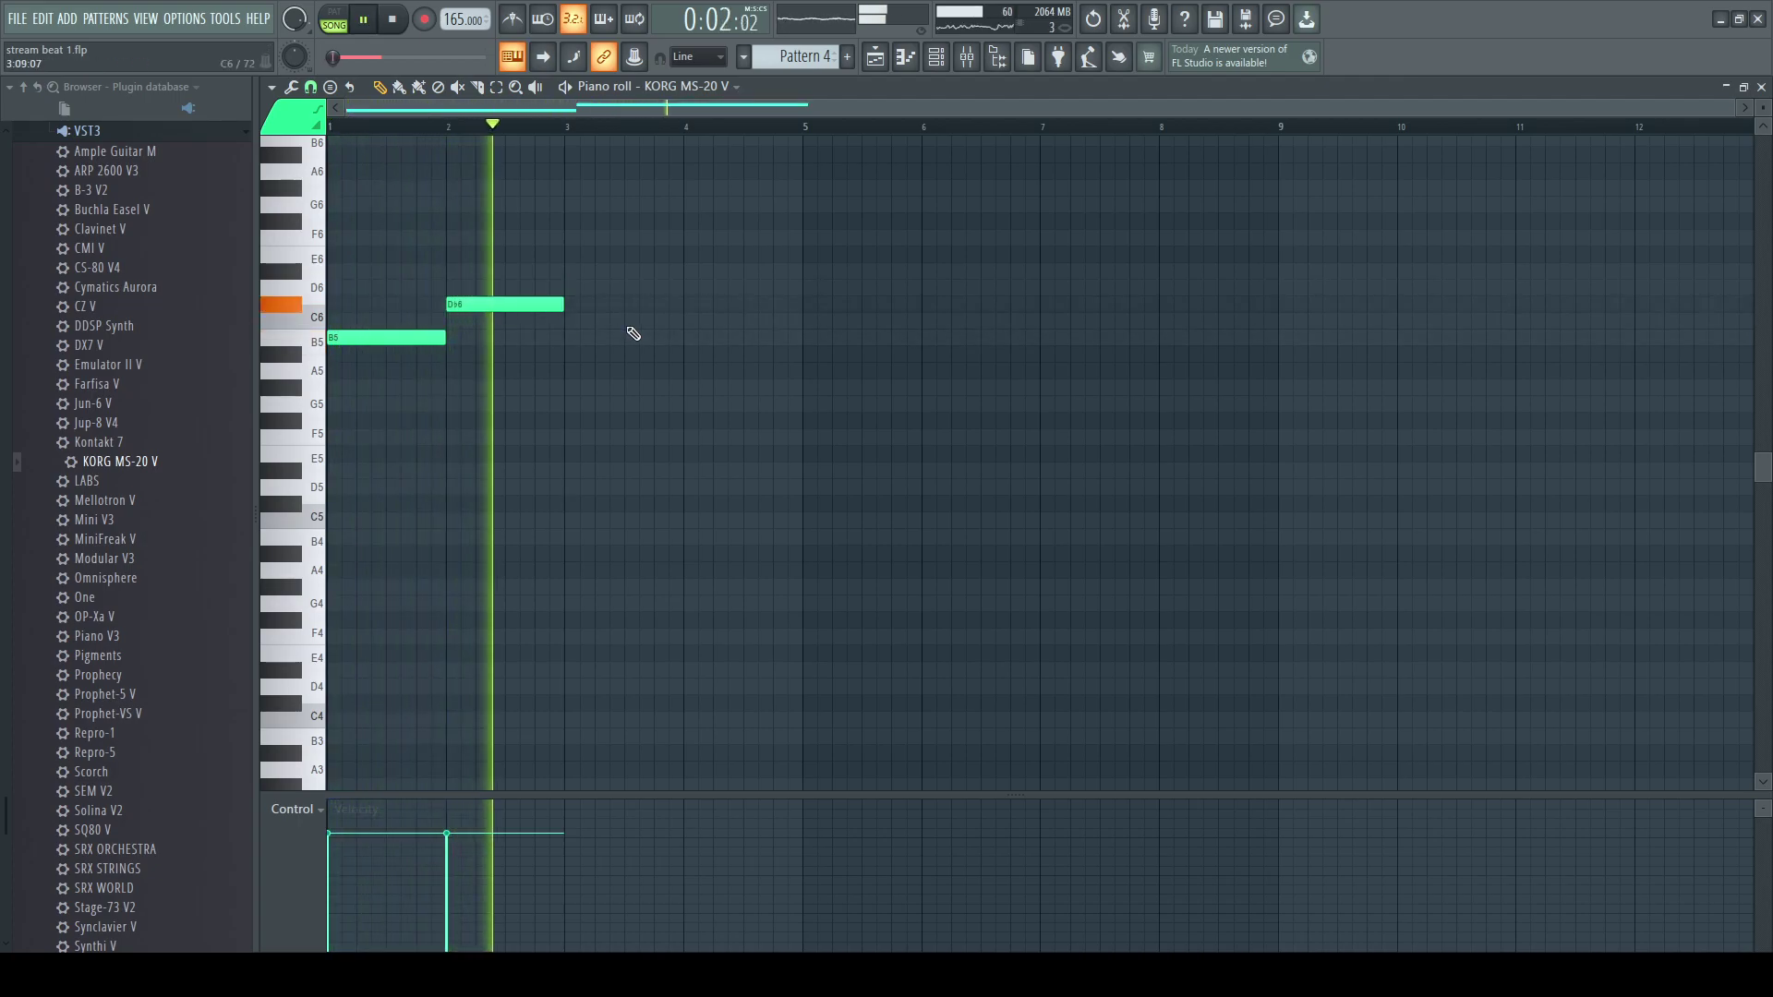
pyautogui.press('space')
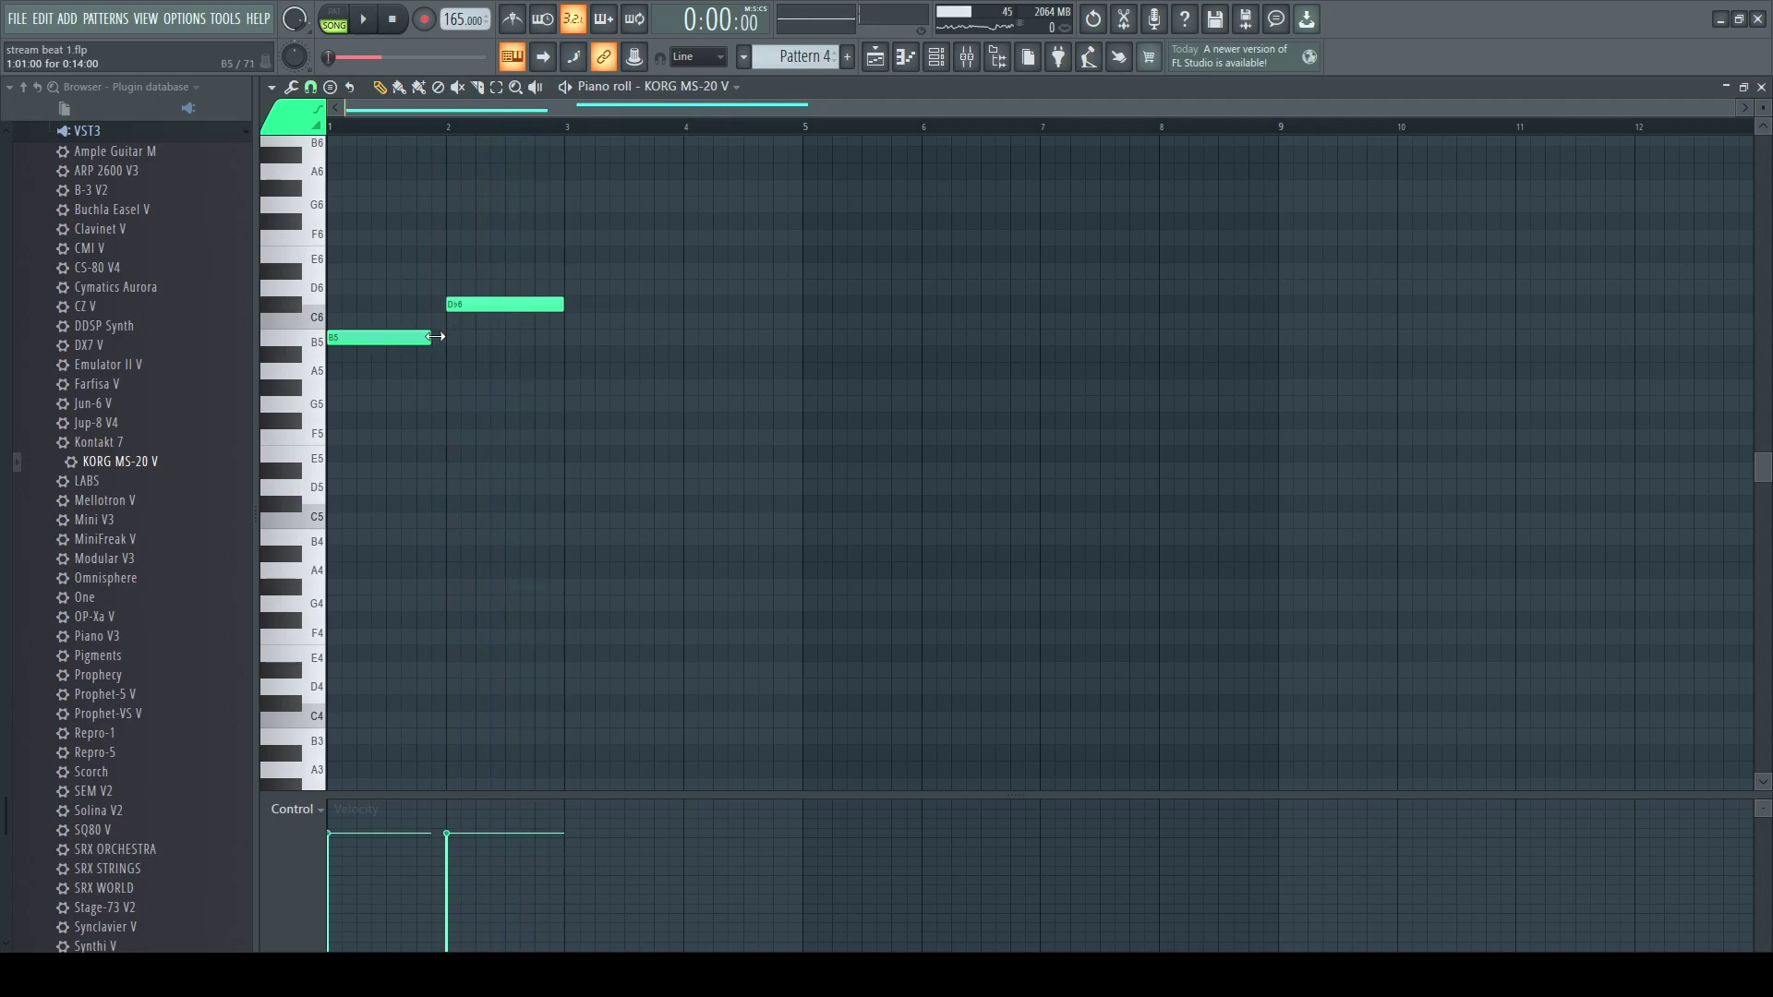
# - Try the Db6 note slightly before bar 2 and at bar 3, and delete it from the pattern
pyautogui.press('space')
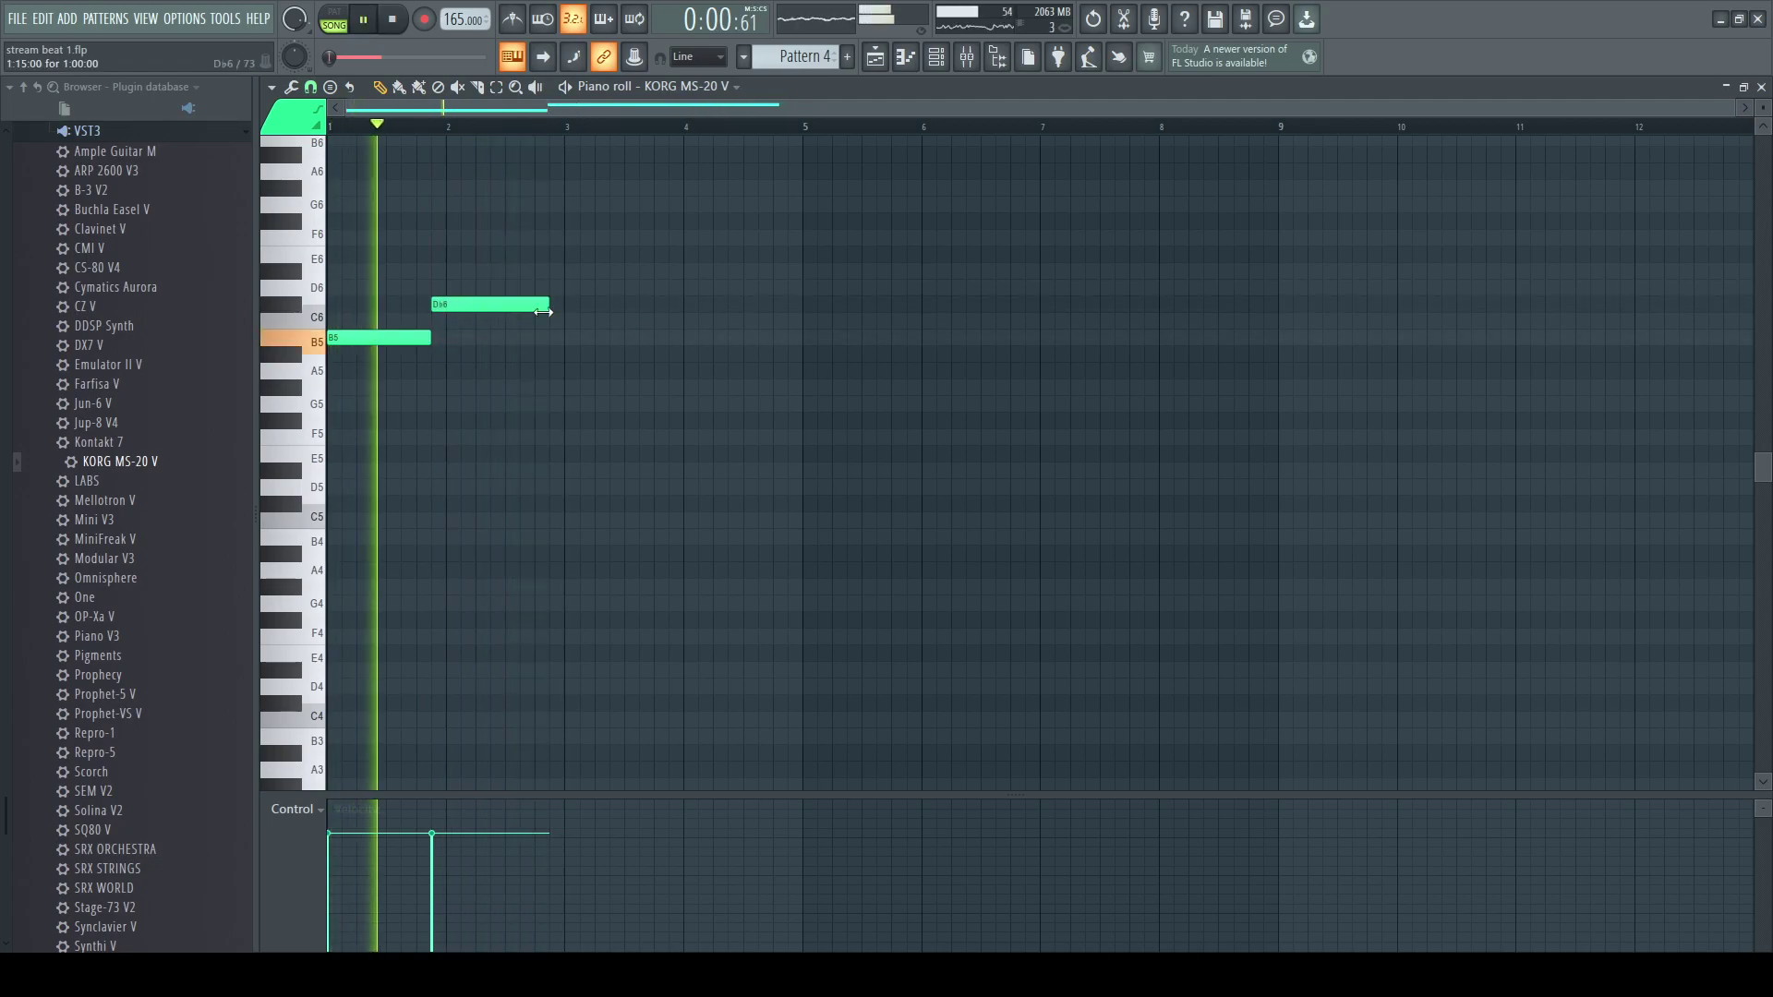
pyautogui.press('space')
pyautogui.moveTo(505, 305); pyautogui.dragTo(604, 295)
pyautogui.press('space')
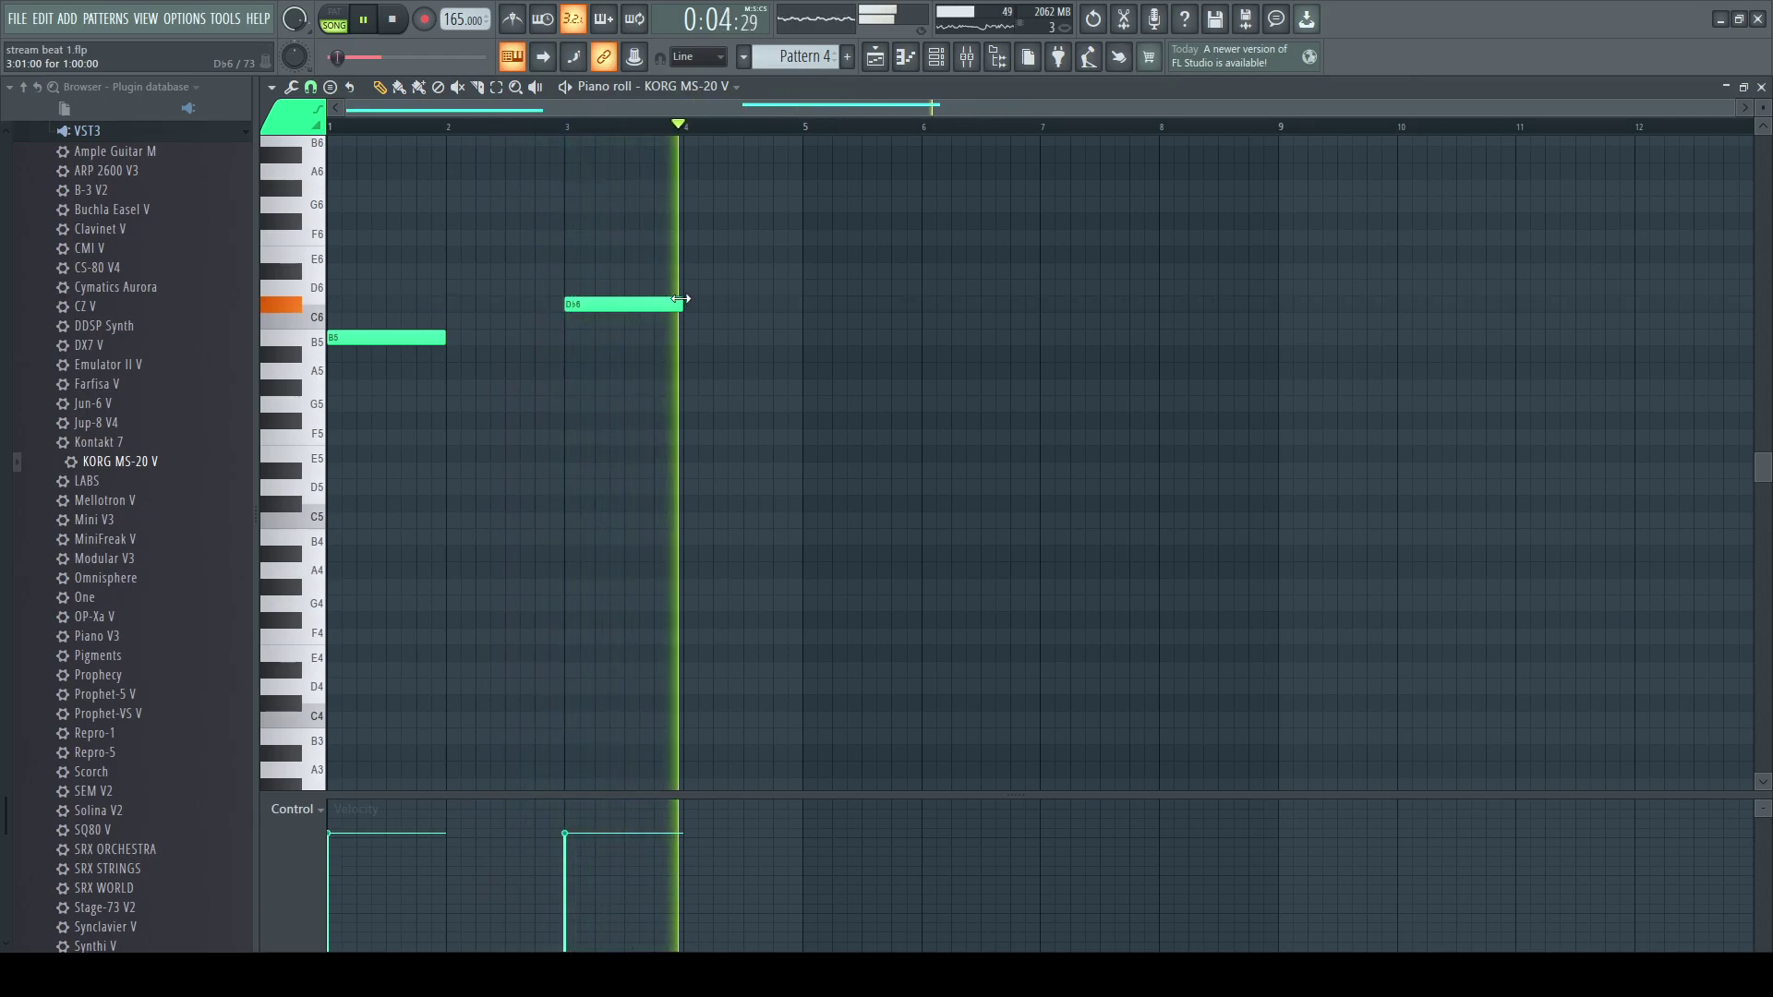
pyautogui.press('space')
pyautogui.rightClick(616, 306)
pyautogui.press('space')
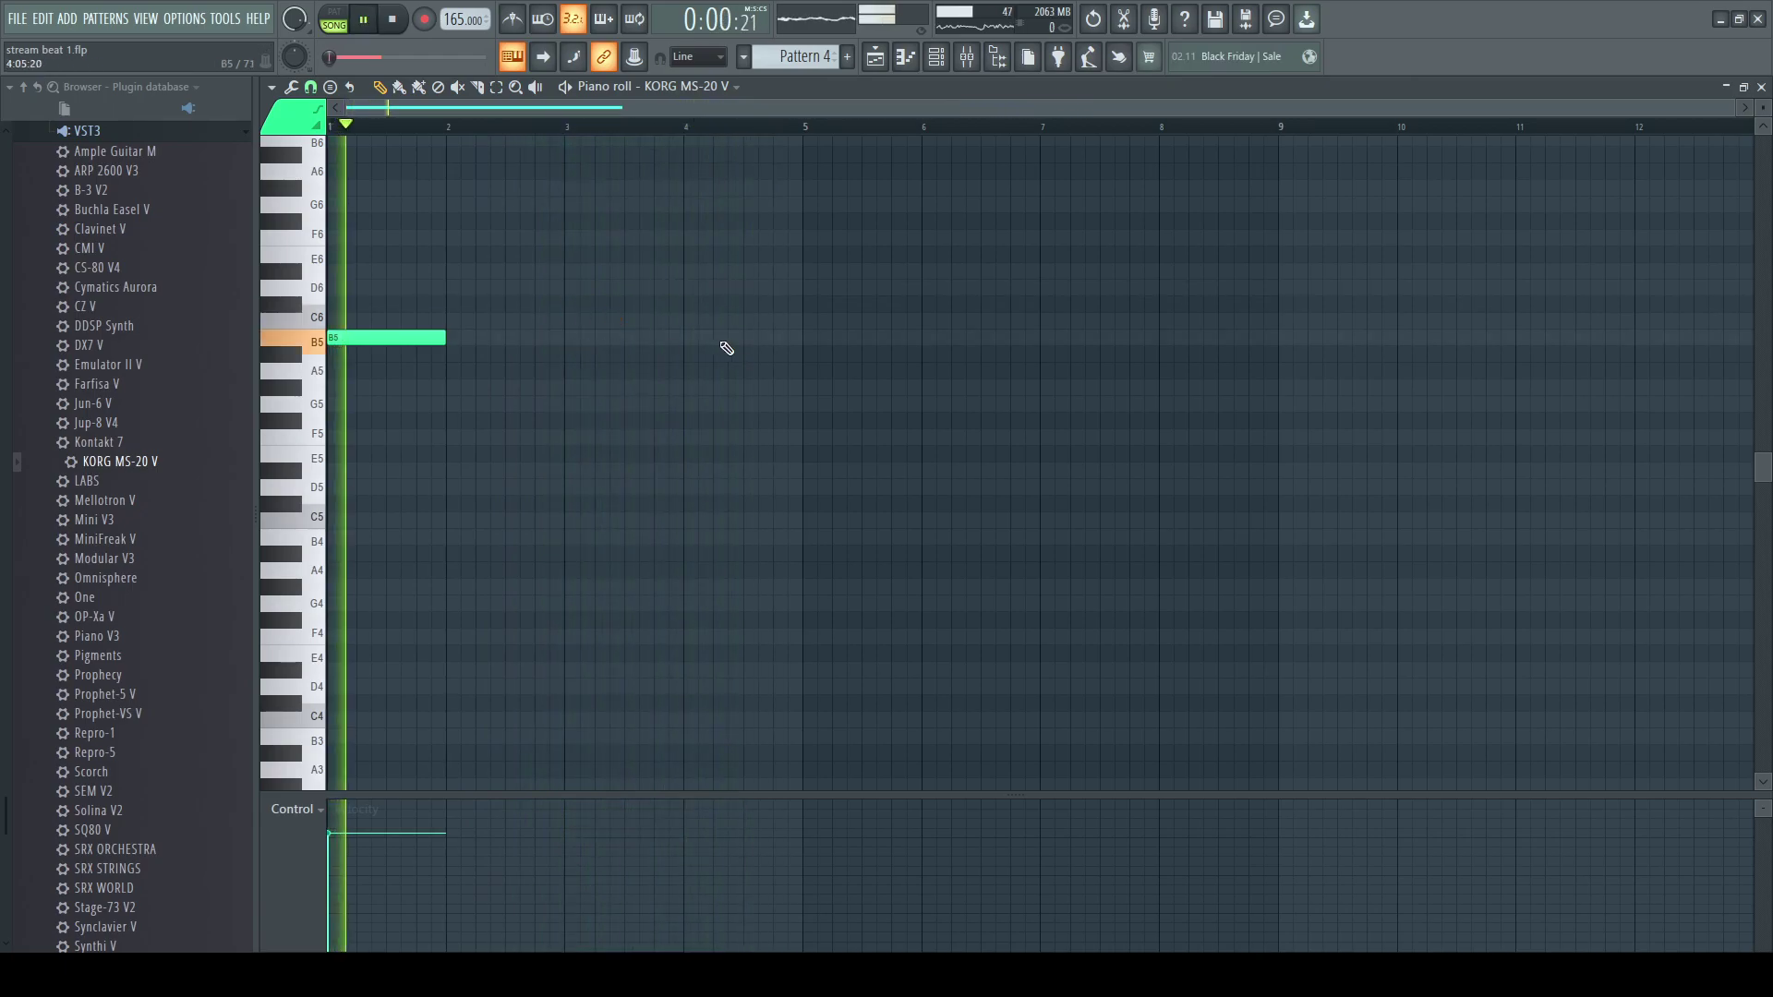
# - Add a second one-bar B5 note at bar 5 and replay the section
pyautogui.click(805, 338)
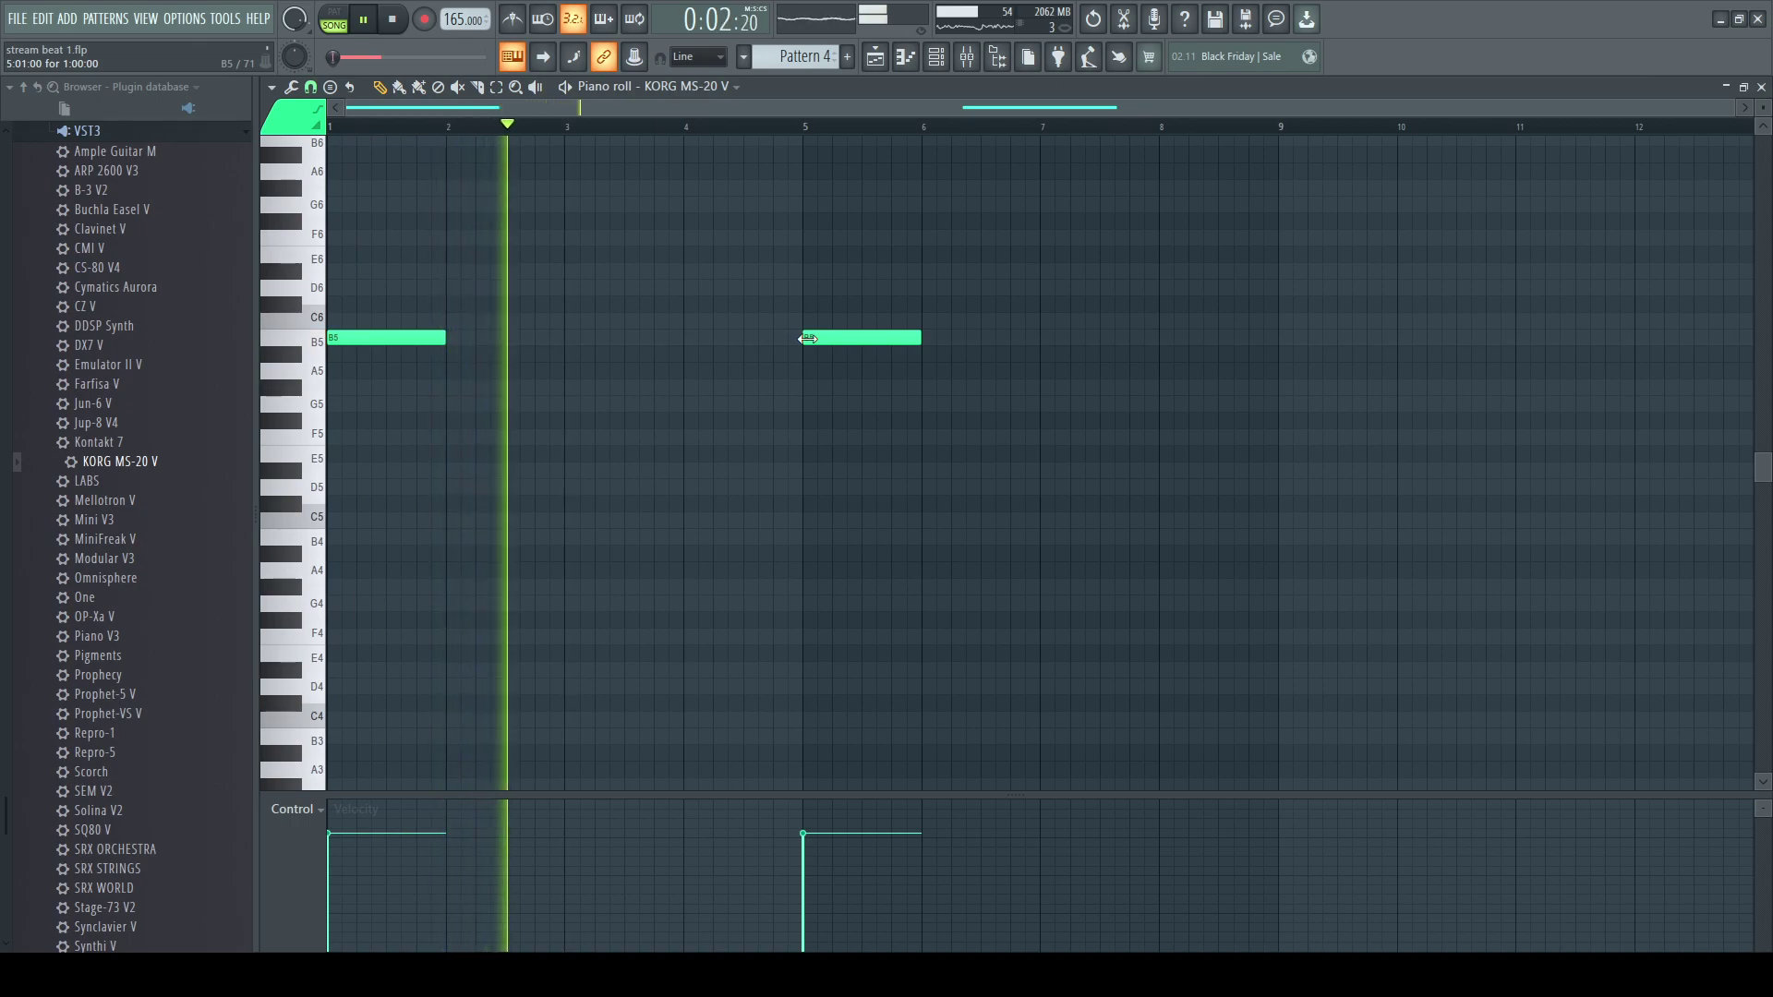
pyautogui.press('space')
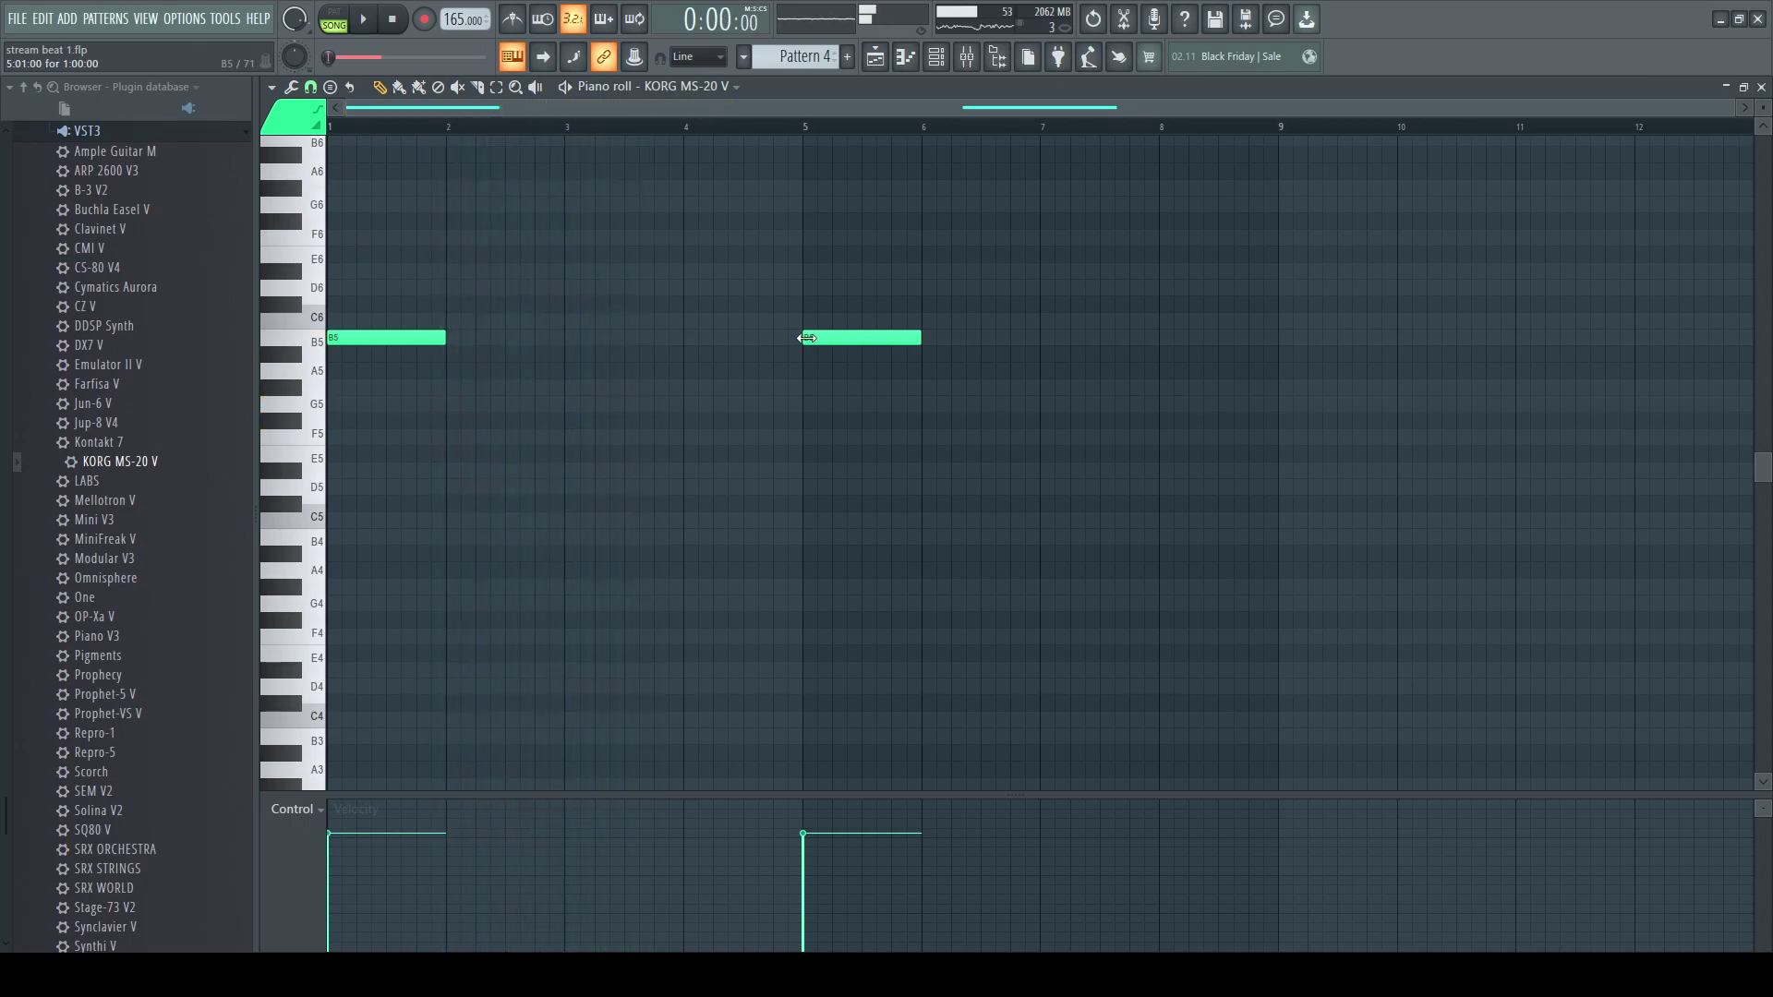
pyautogui.press('space')
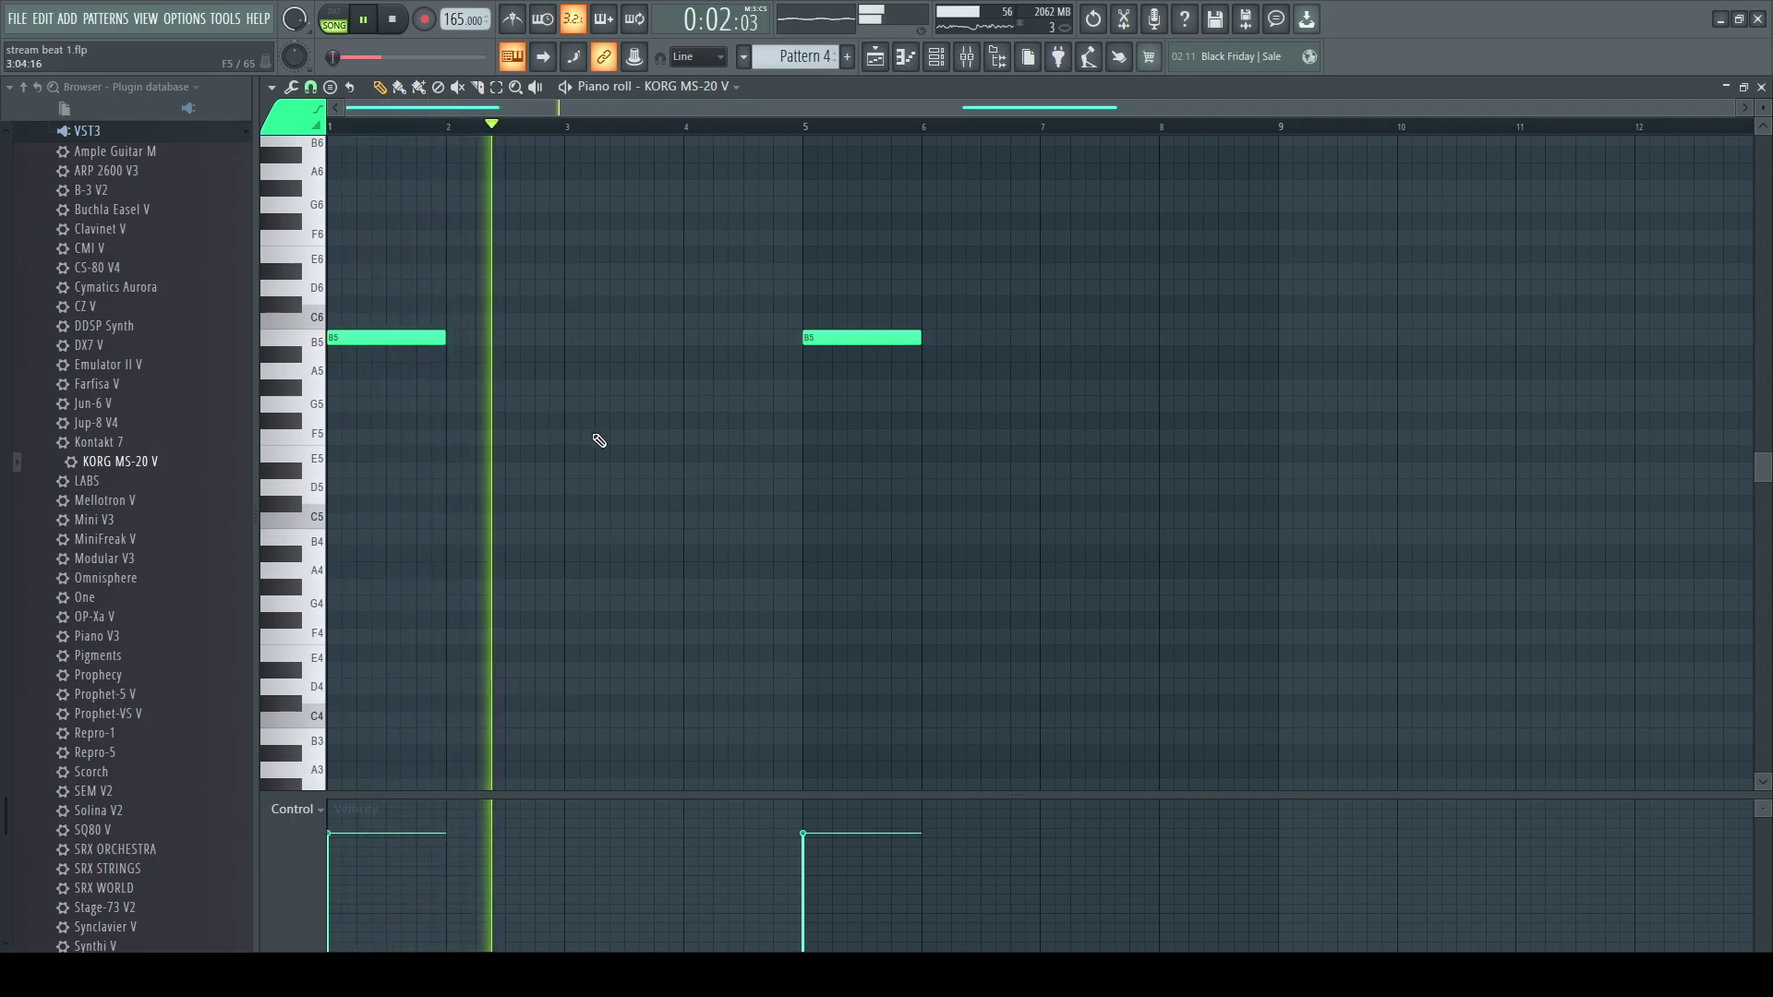
# - Try one-bar Gb5 and E5 notes at bars 3 and 4, and E5 and Gb5 at bars 7 and 8
pyautogui.press('g')
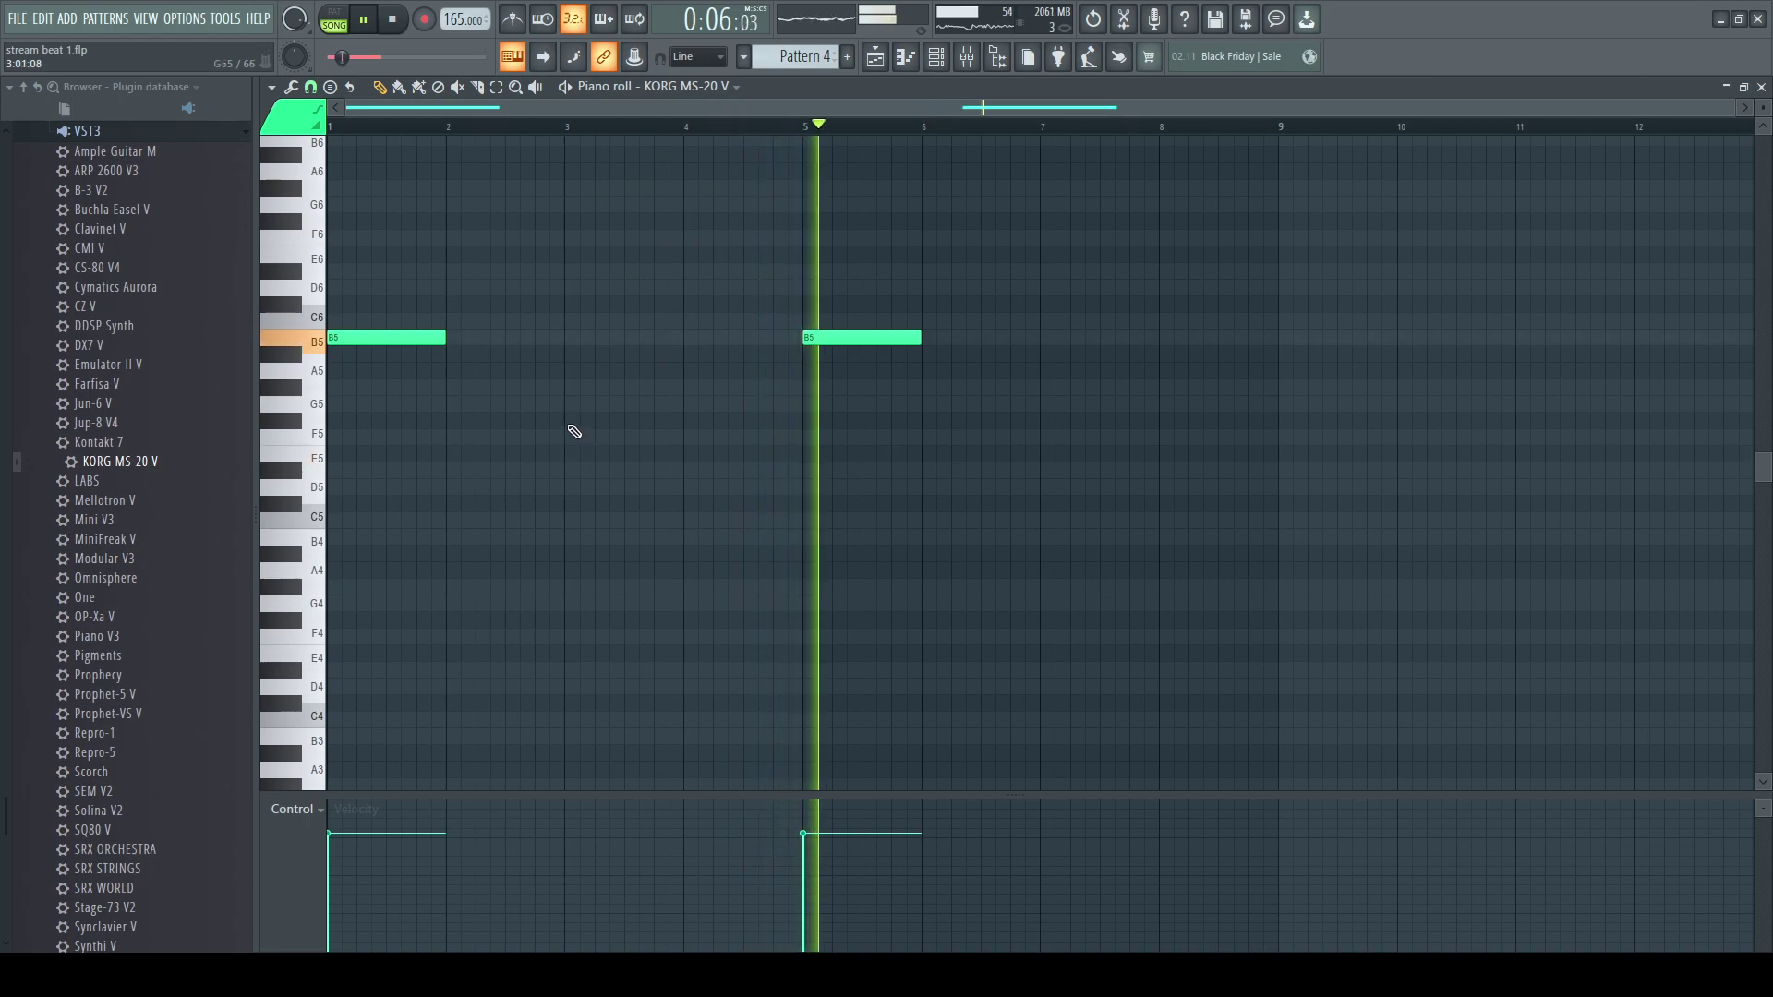
pyautogui.press('space')
pyautogui.click(685, 458)
pyautogui.press('space')
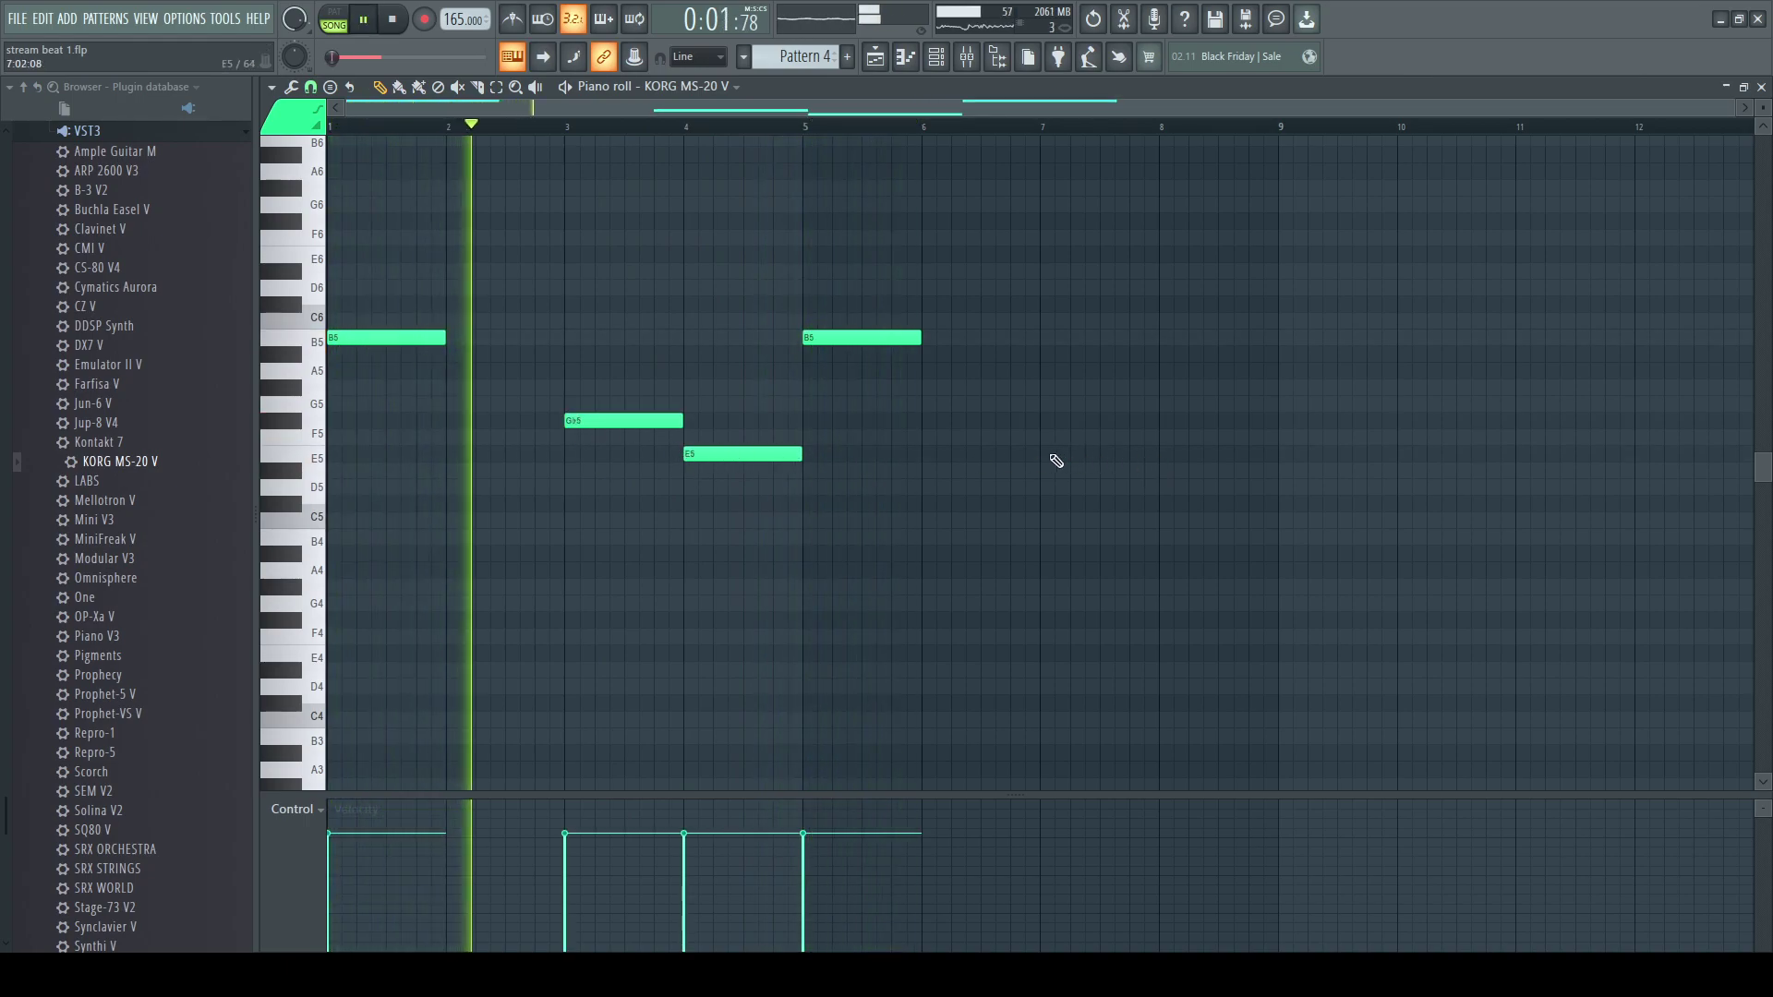
pyautogui.click(1057, 454)
pyautogui.click(1168, 421)
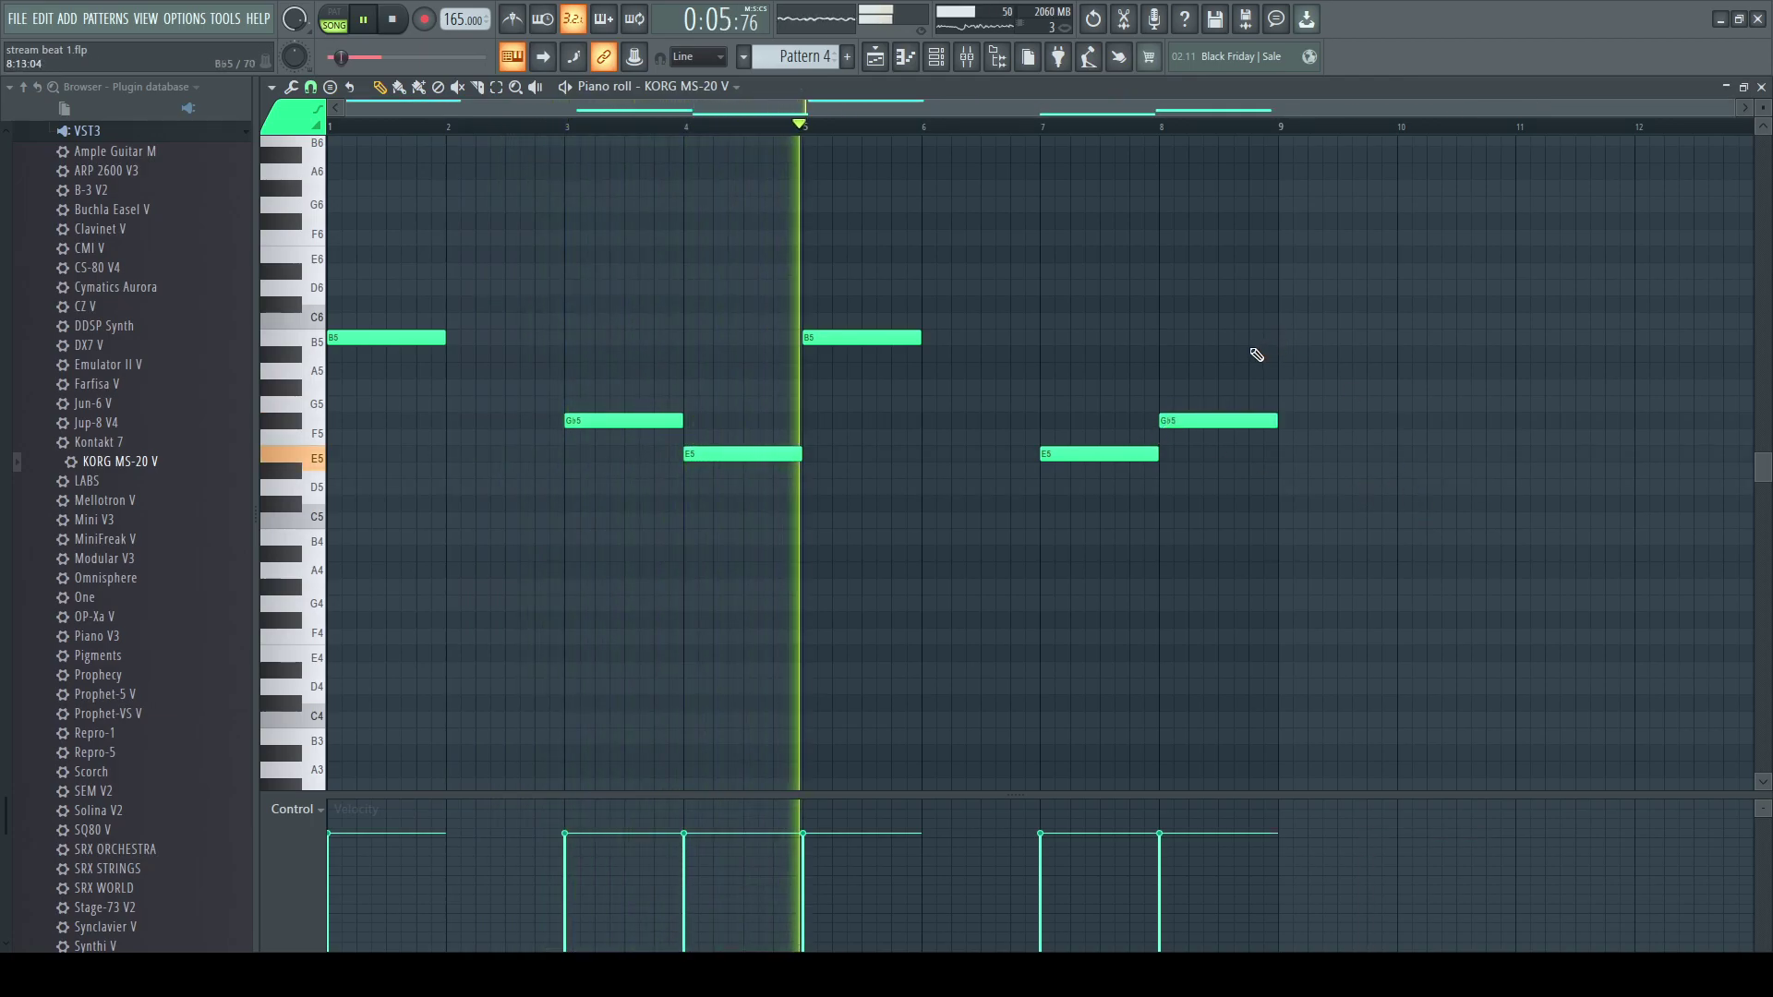
# - Set the KORG MS-20 V channel volume to 91% and clone the channel in the channel rack
pyautogui.press('F6')
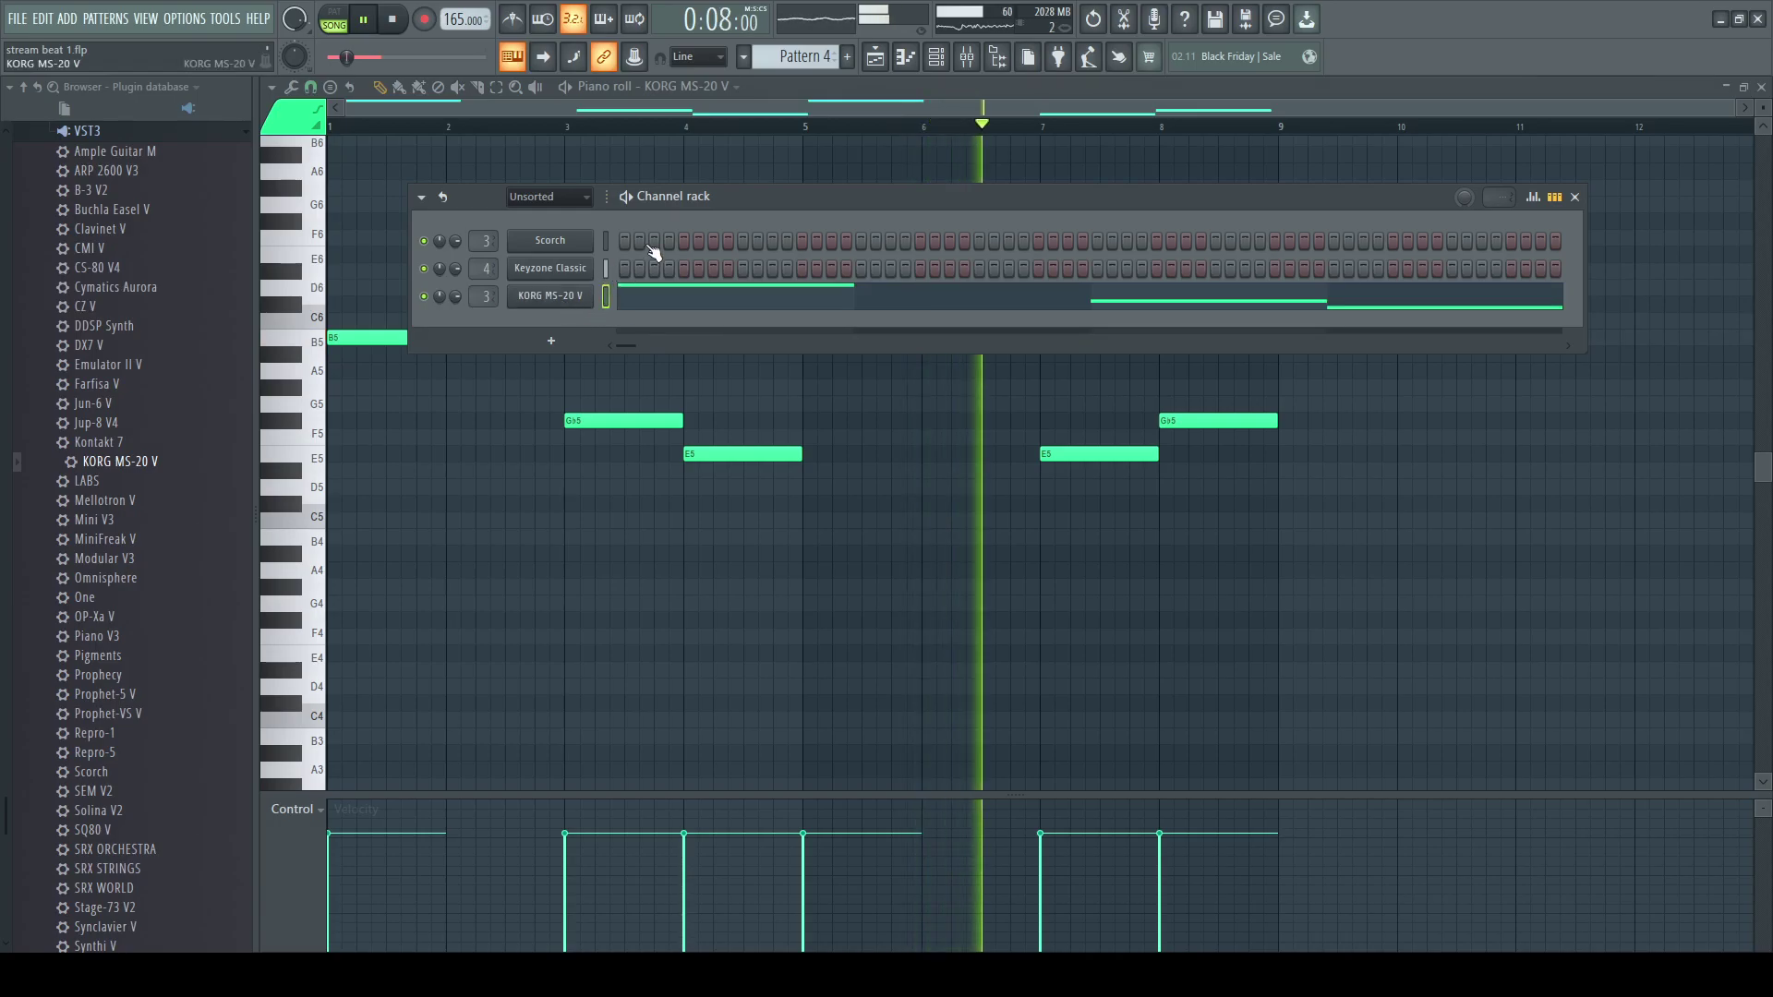
pyautogui.click(595, 296)
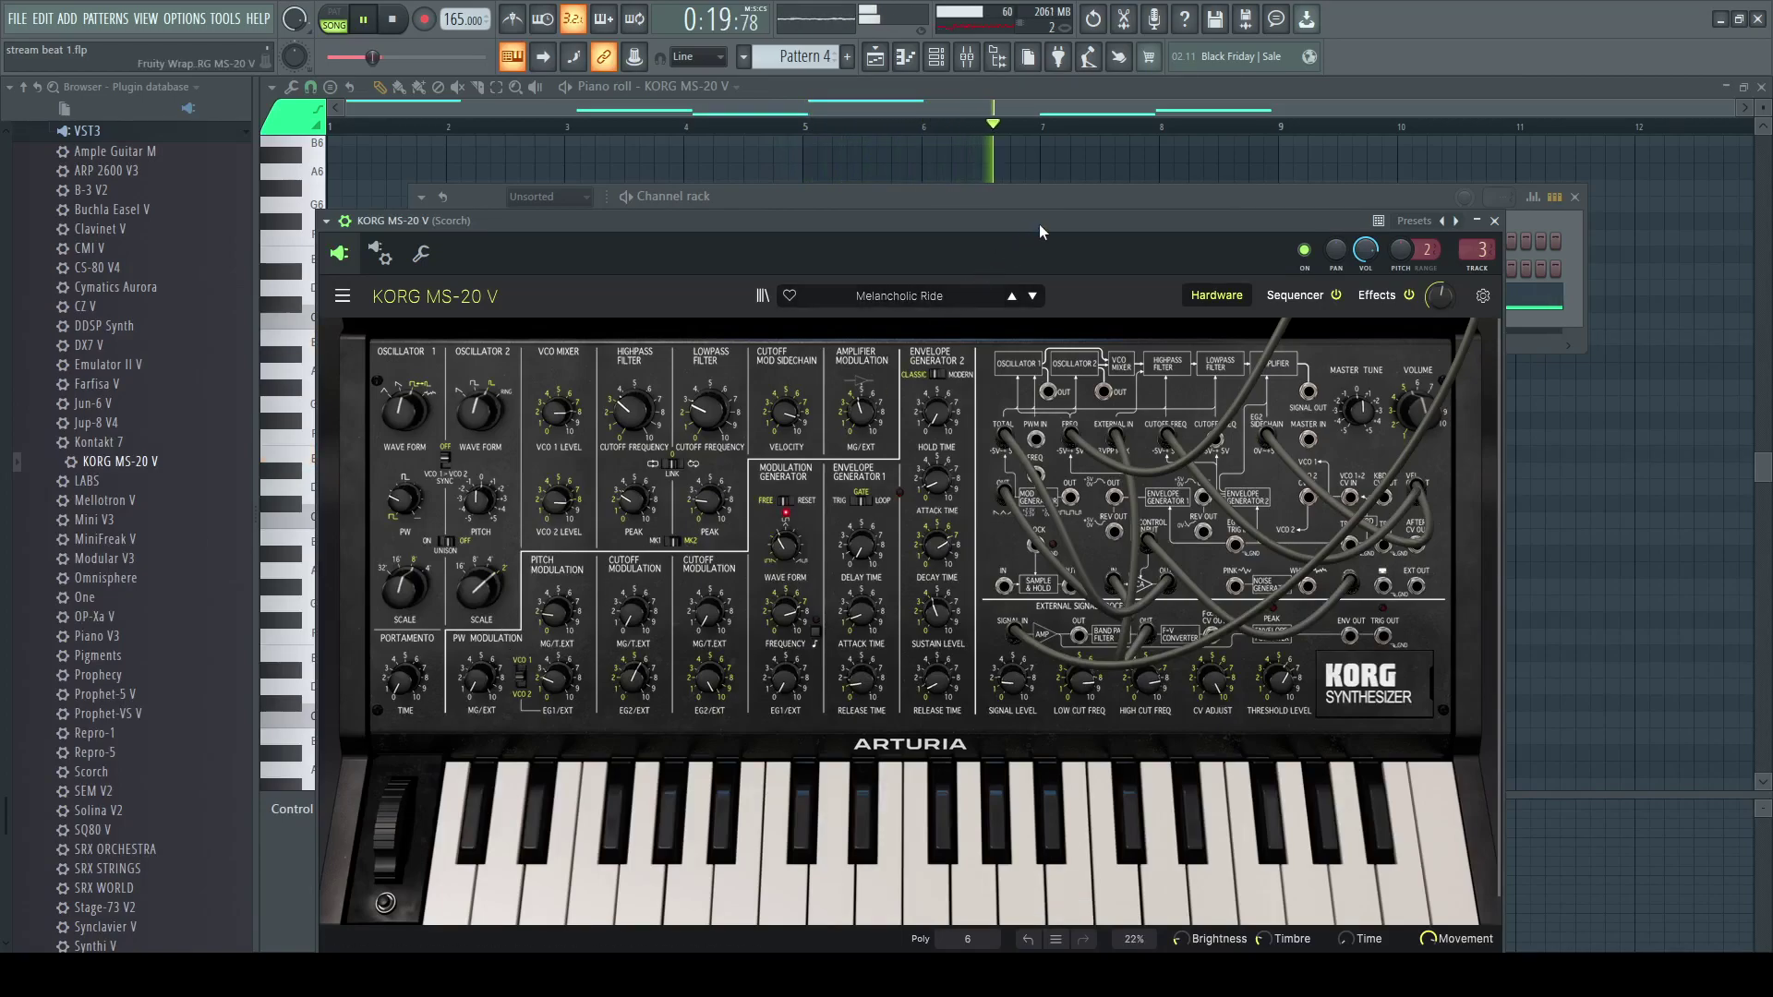
pyautogui.moveTo(1365, 250)
pyautogui.mouseDown()
pyautogui.moveTo(1366, 232)
pyautogui.moveTo(1371, 255)
pyautogui.mouseUp()
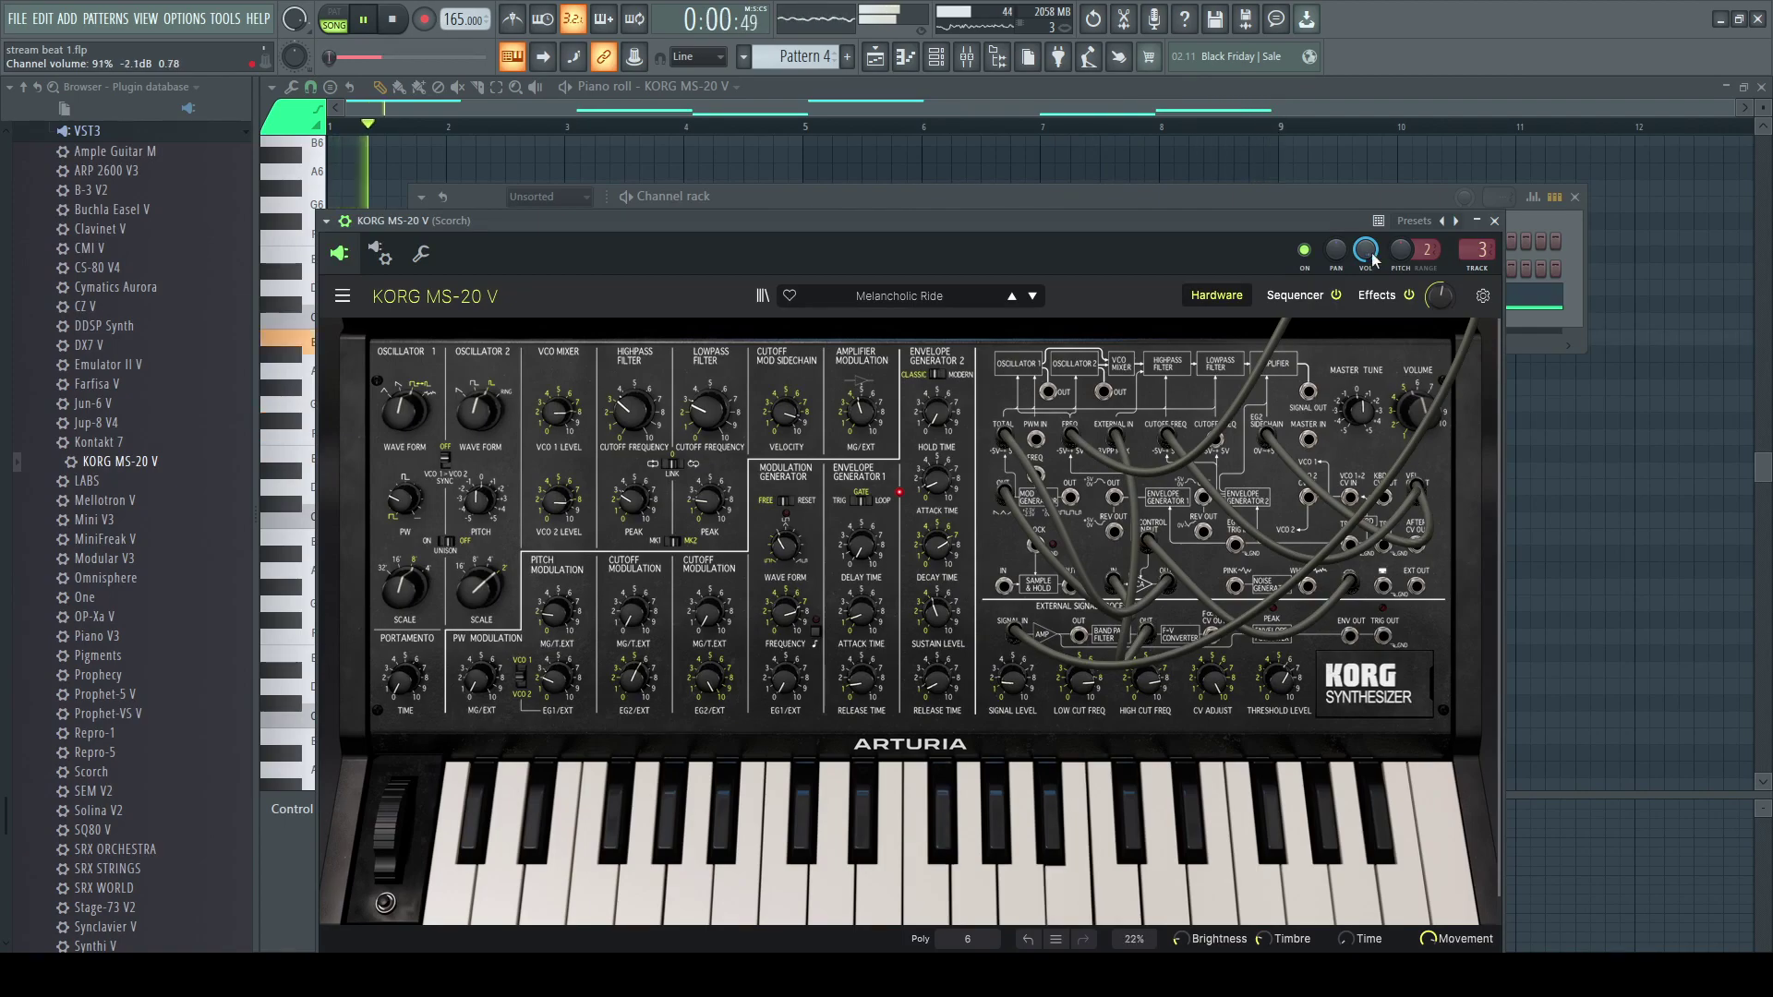
pyautogui.moveTo(1108, 232); pyautogui.dragTo(1073, 430)
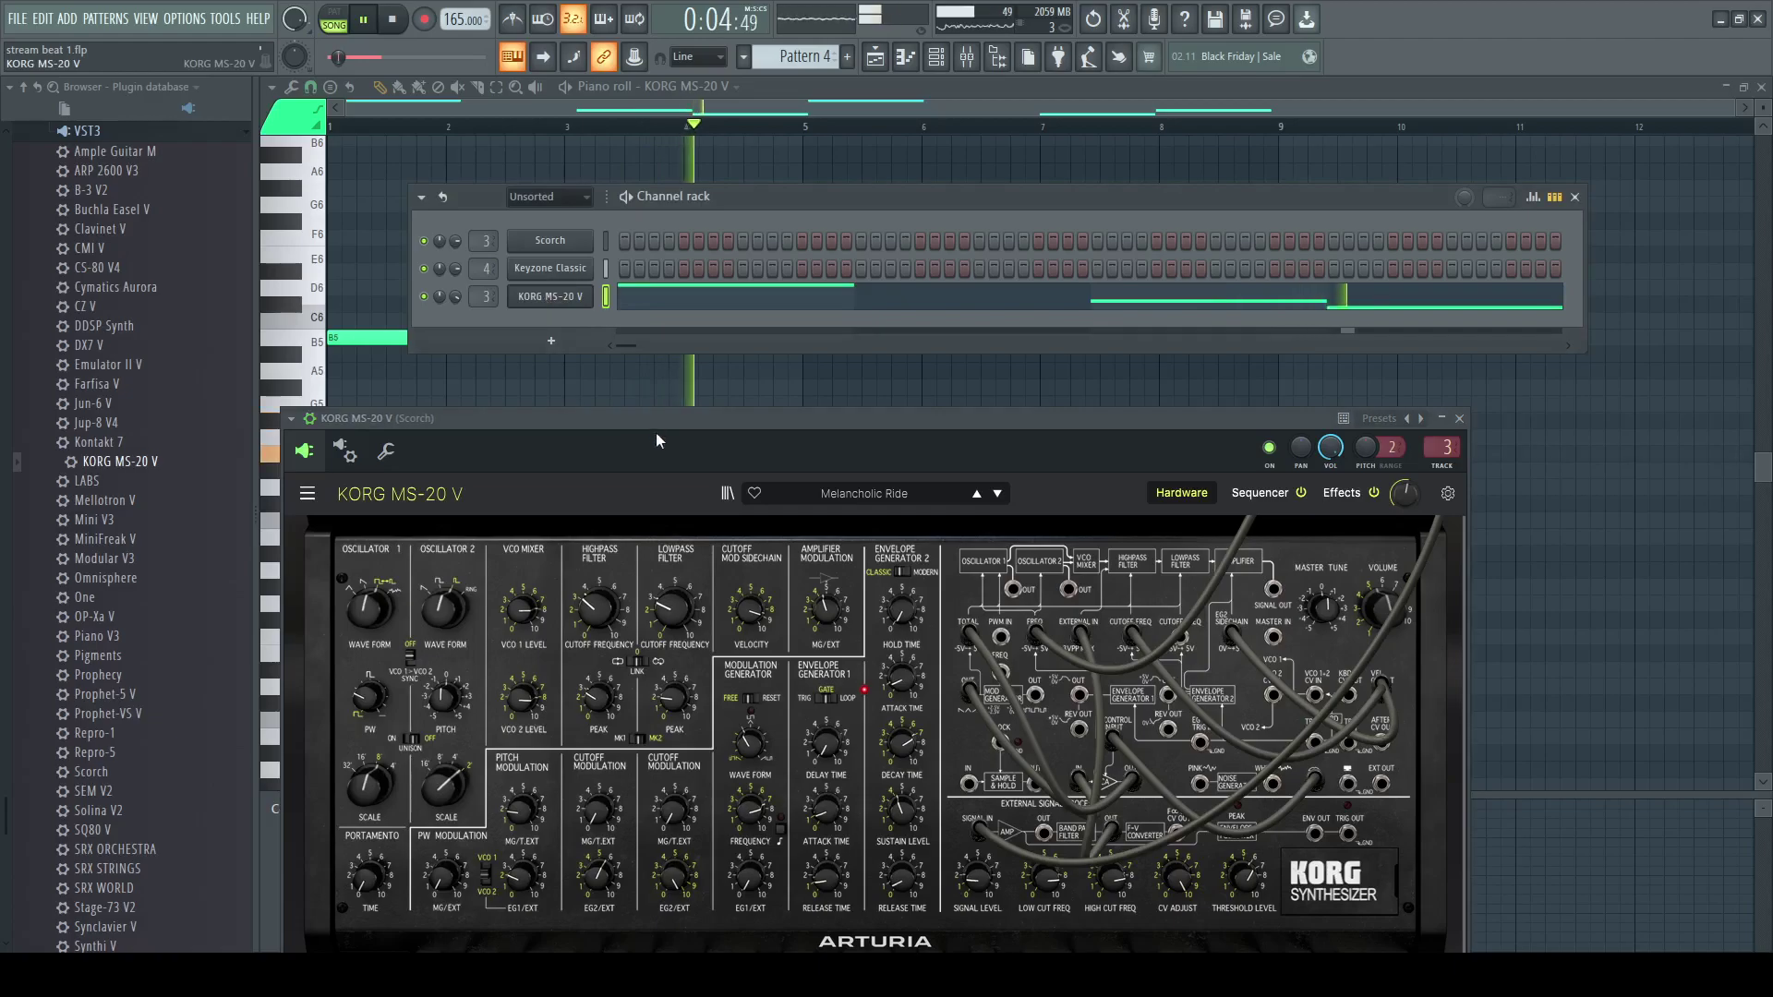
pyautogui.moveTo(655, 456); pyautogui.dragTo(882, 203)
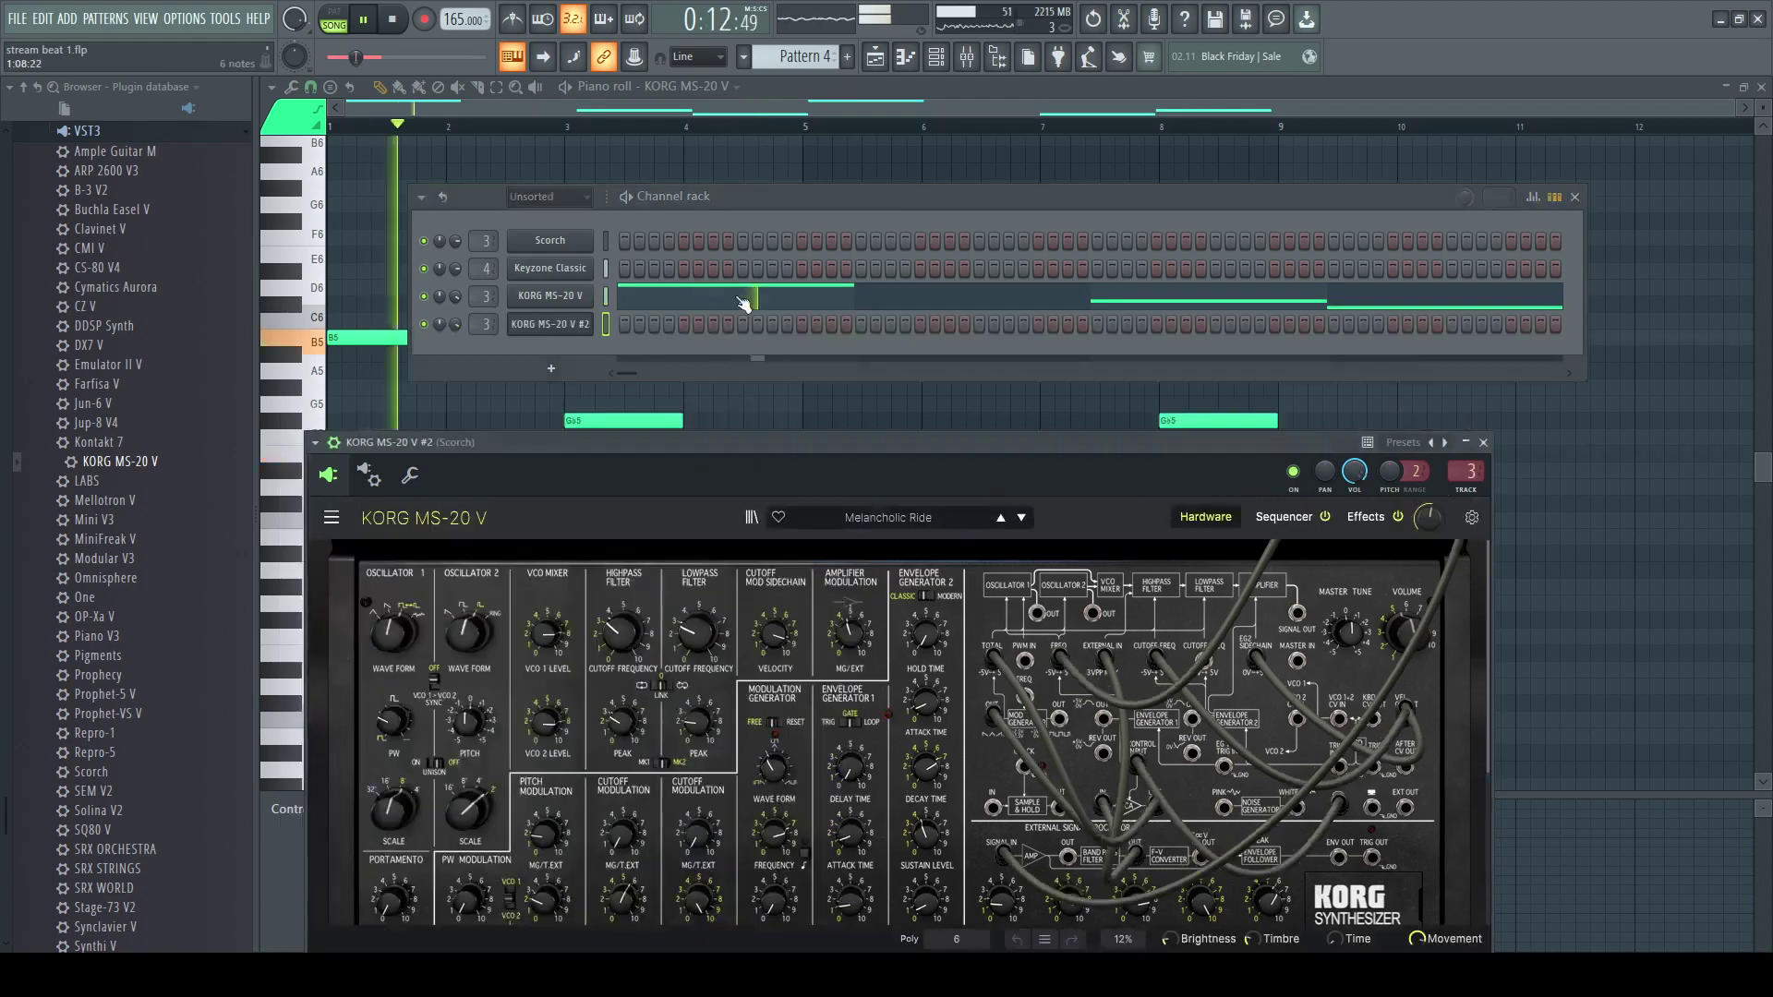
# - Delete the Gb5 and E5 notes in bars 3, 4, 7 and 8 from the original KORG MS-20 V channel
pyautogui.click(739, 298)
pyautogui.click(739, 298)
pyautogui.press('space')
pyautogui.press('space')
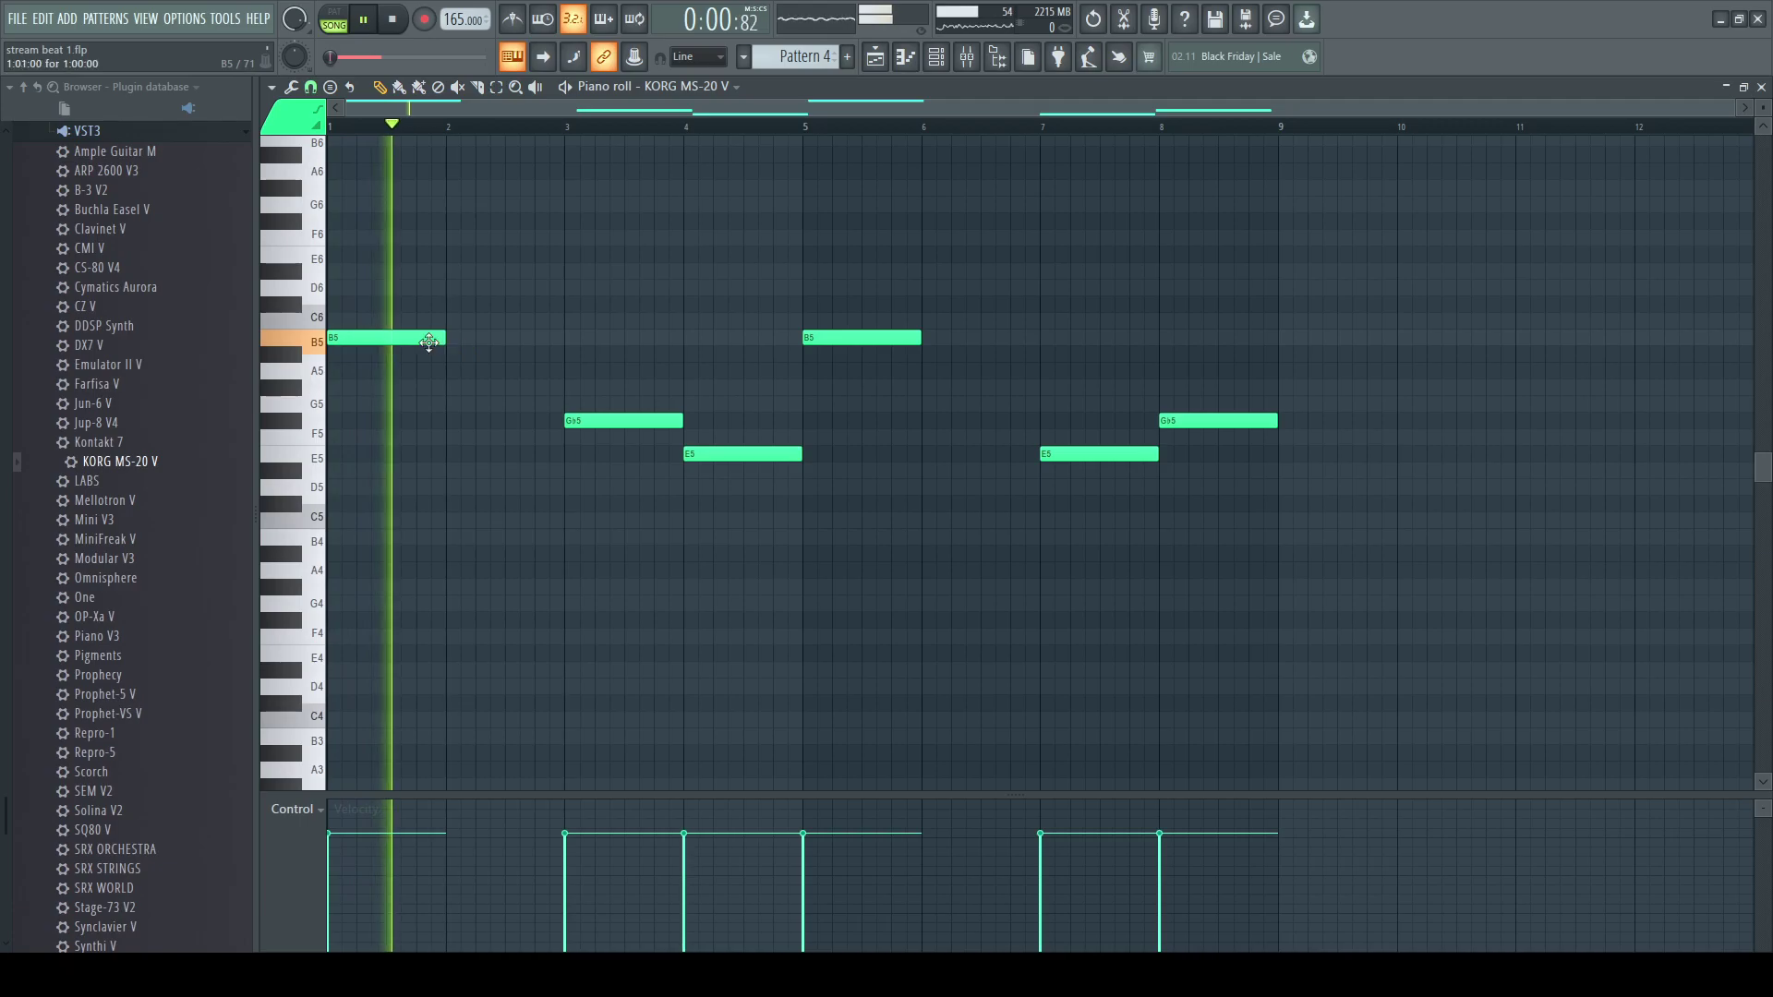
pyautogui.rightClick(738, 453)
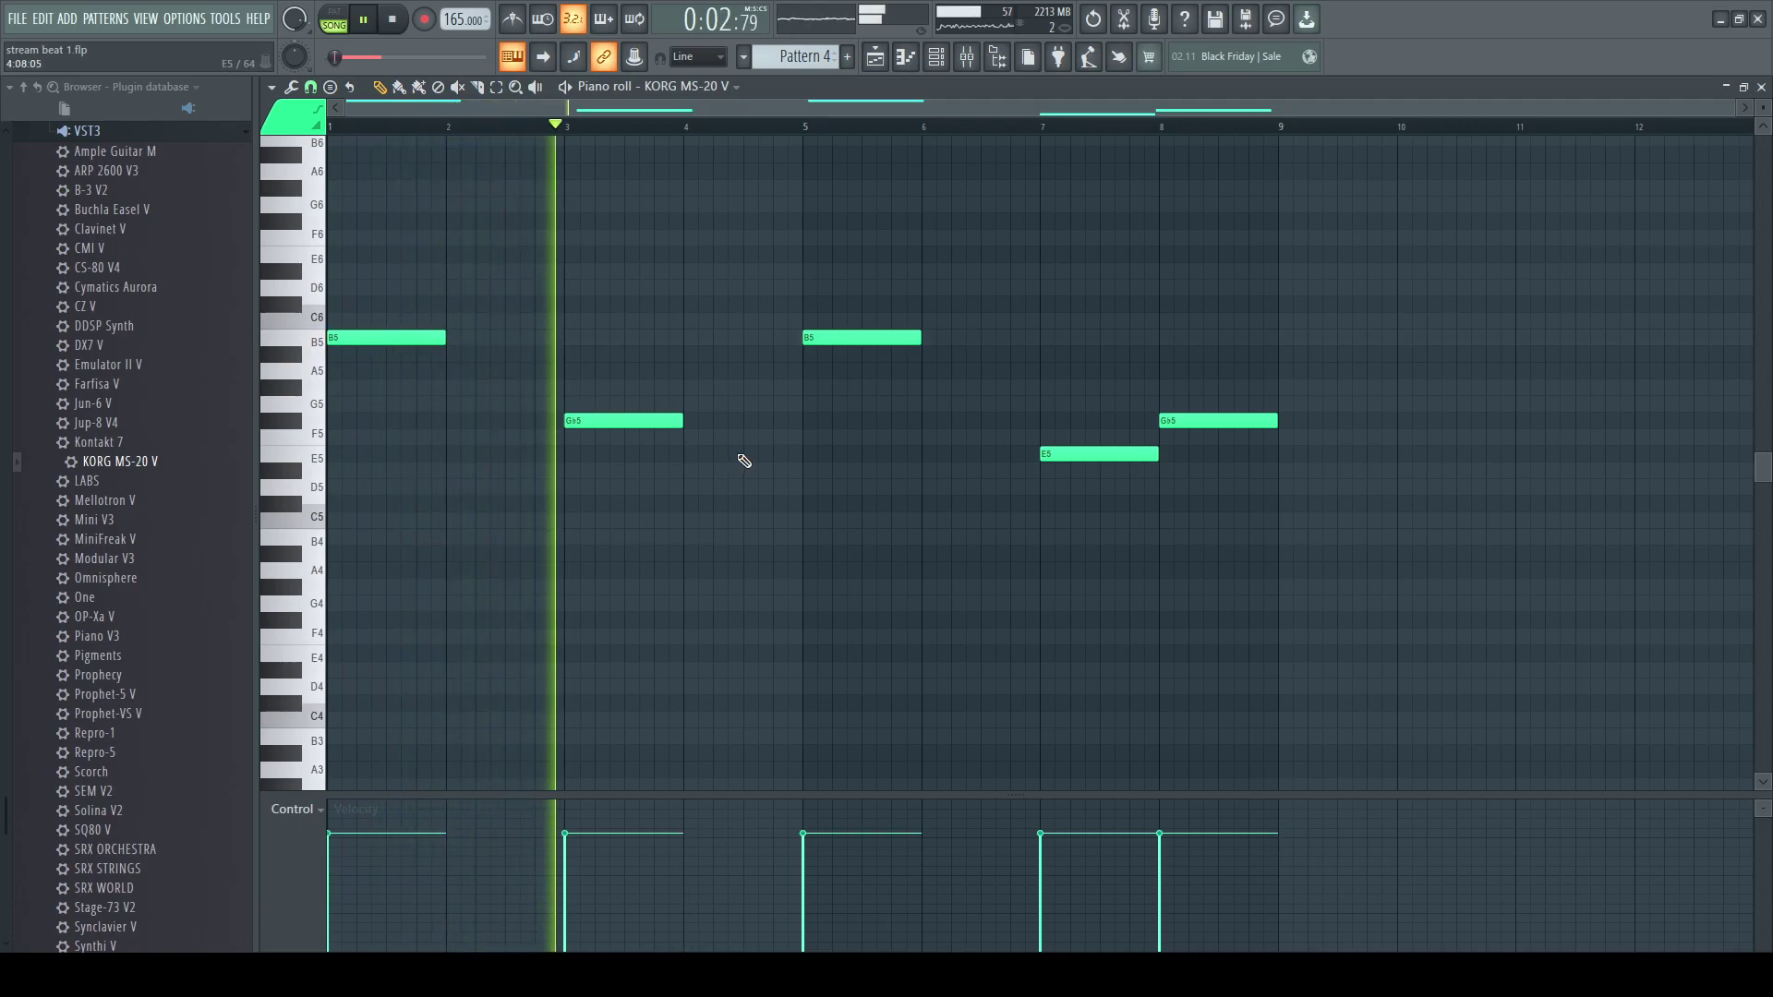
pyautogui.rightClick(625, 420)
pyautogui.rightClick(1074, 446)
pyautogui.rightClick(1191, 420)
# - Lengthen both B5 notes, at bars 1 and 5, to two bars each
pyautogui.press('space')
pyautogui.moveTo(549, 330); pyautogui.dragTo(564, 333)
pyautogui.press('space')
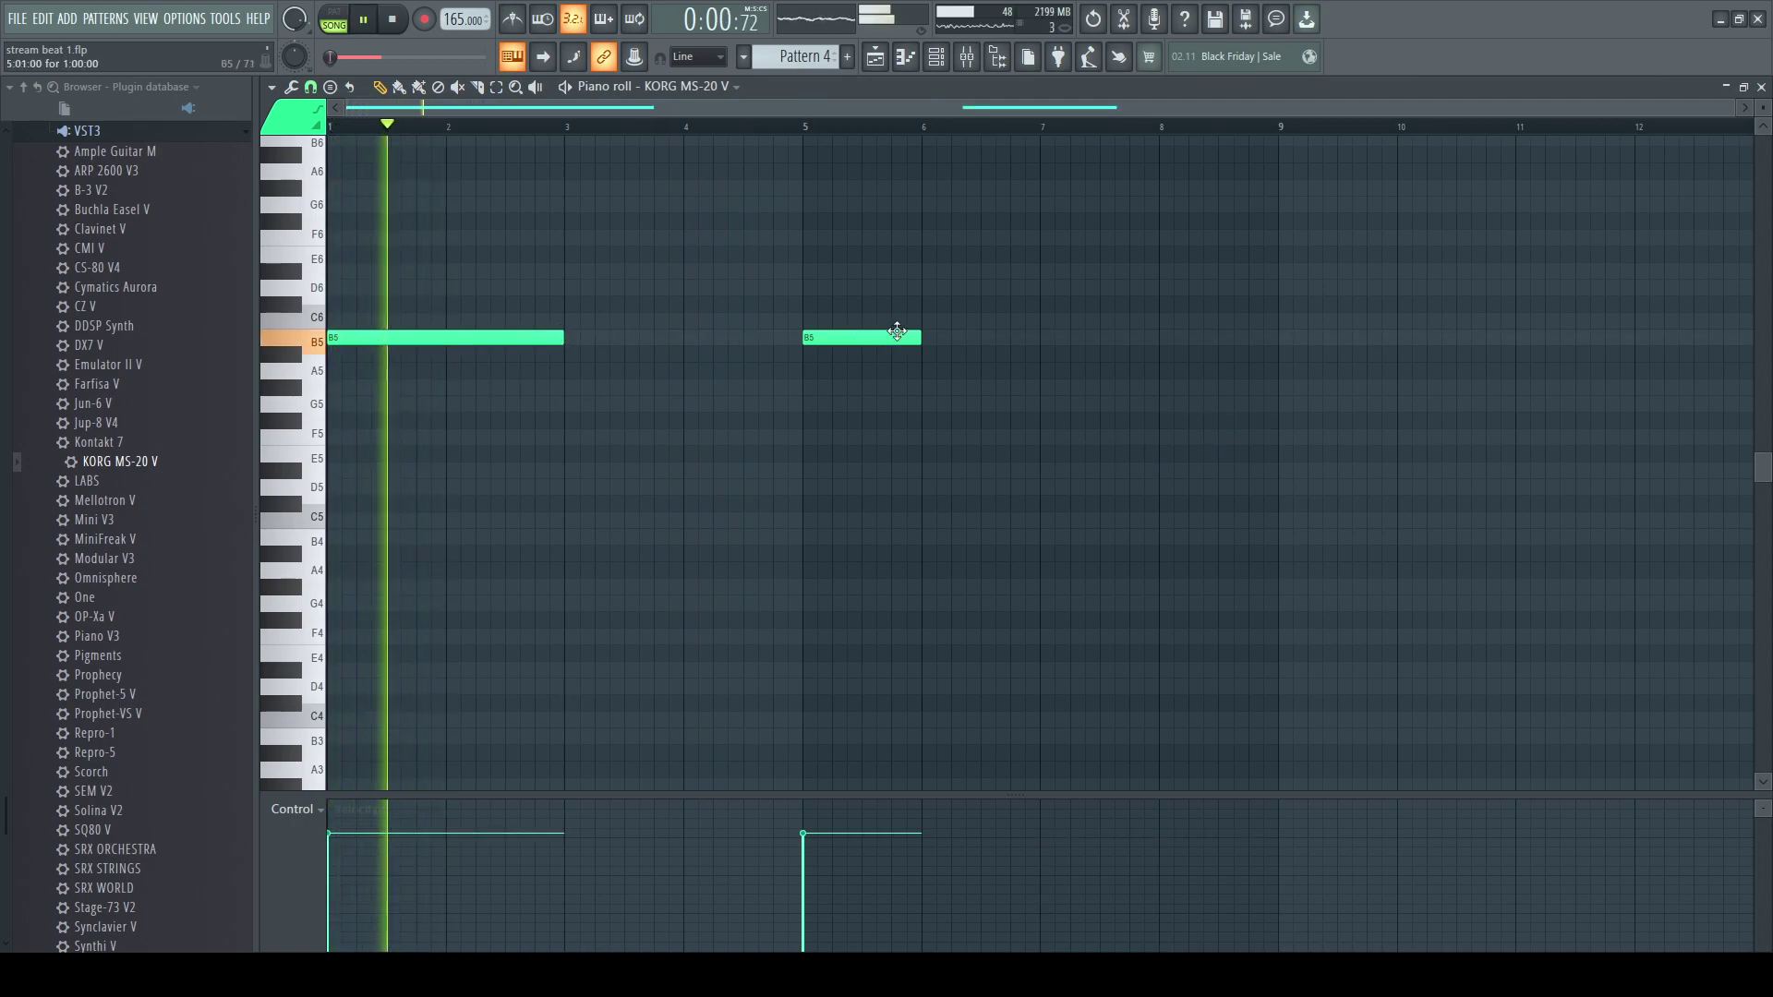
pyautogui.moveTo(922, 337); pyautogui.dragTo(1041, 349)
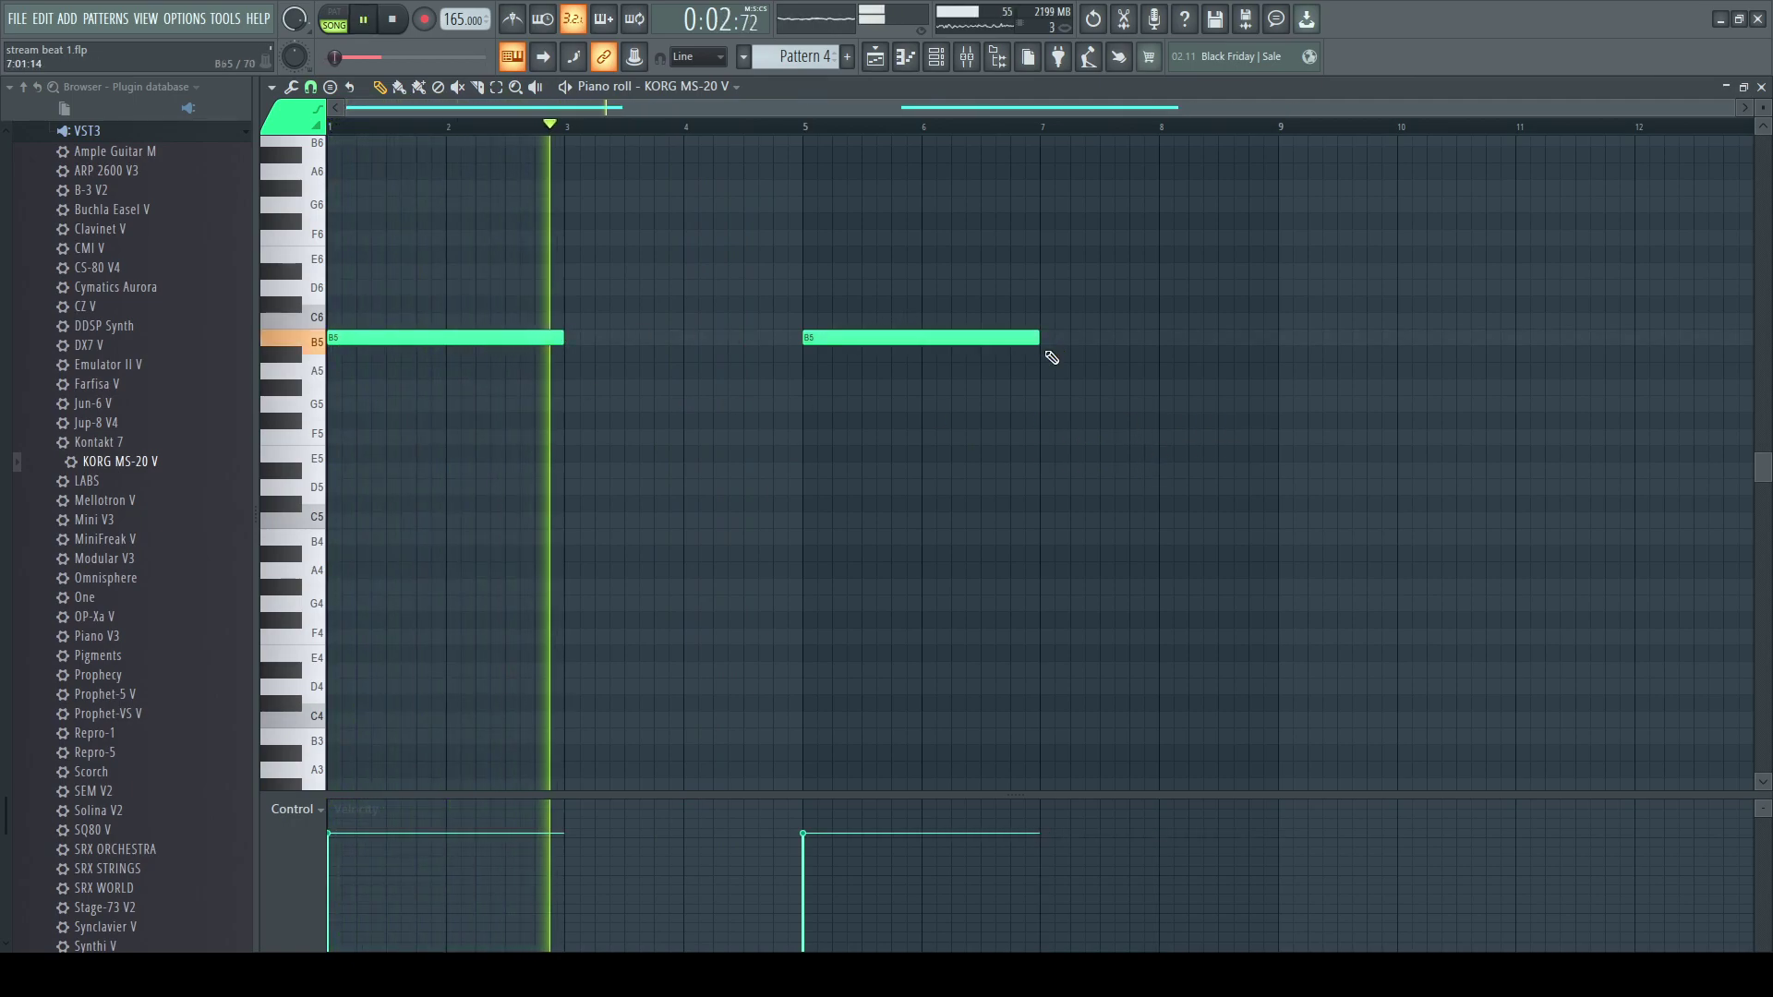
# - Load the Beautiful Keys preset in KORG MS-20 V #2 and try it out against the loop
pyautogui.click(938, 60)
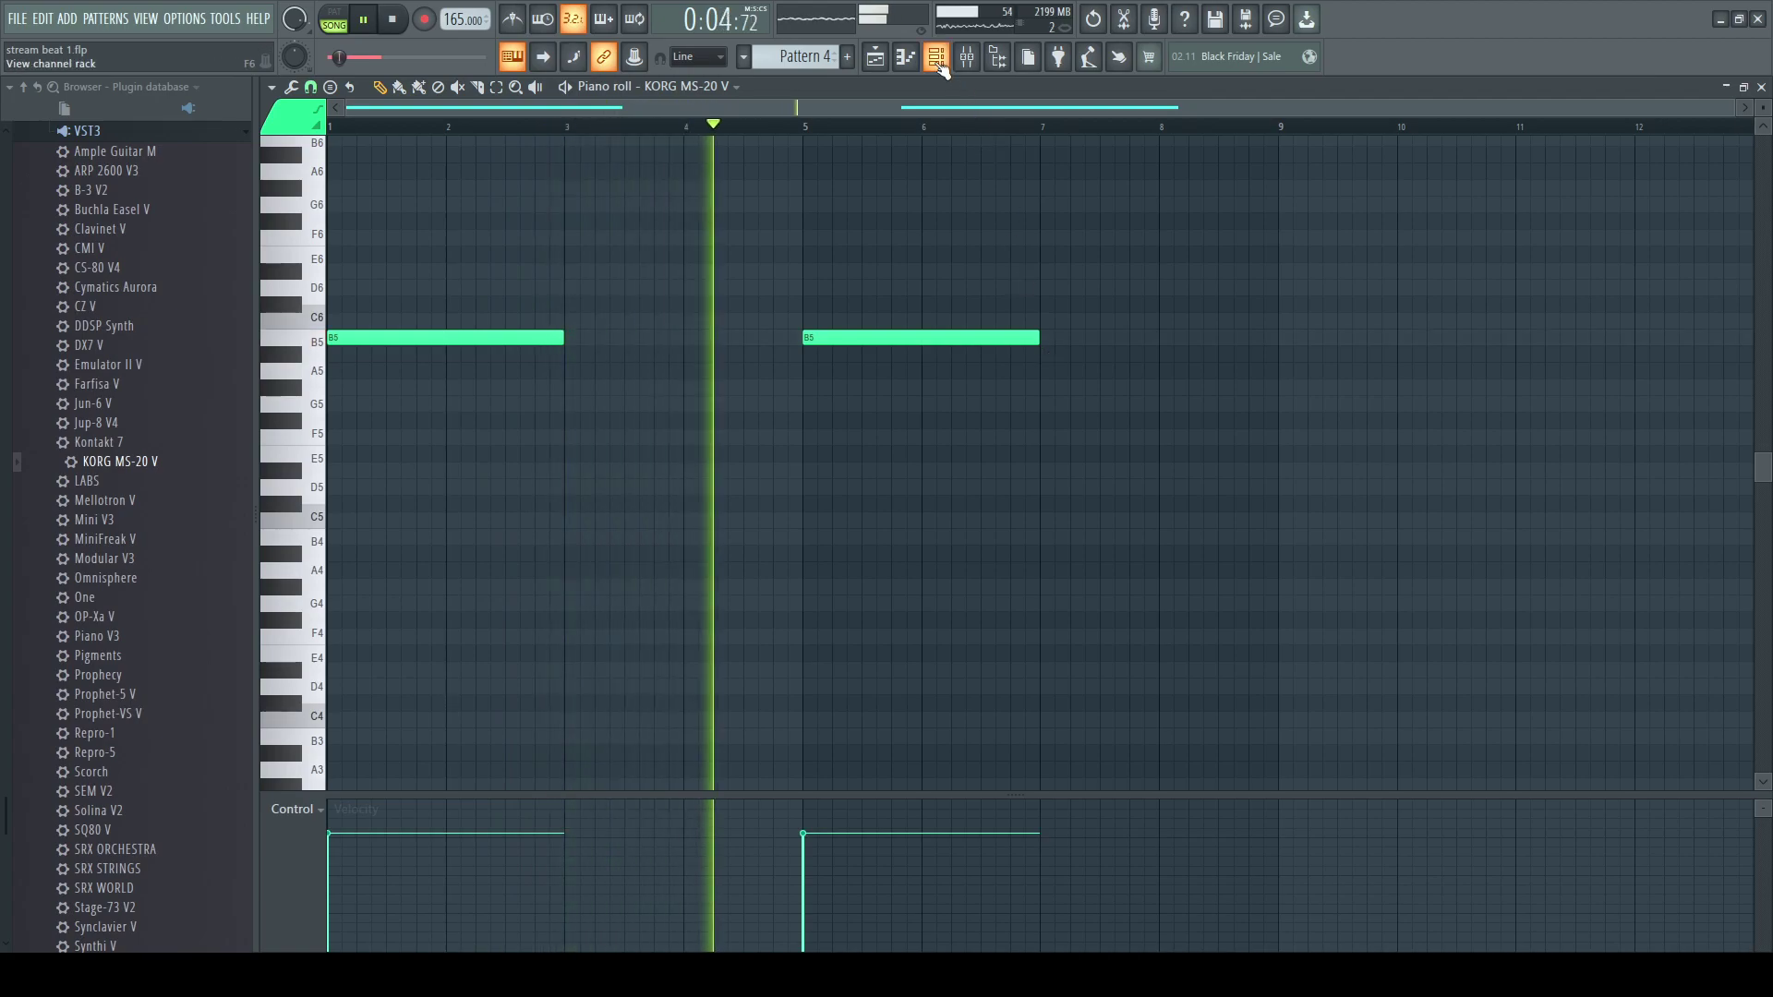
pyautogui.click(565, 334)
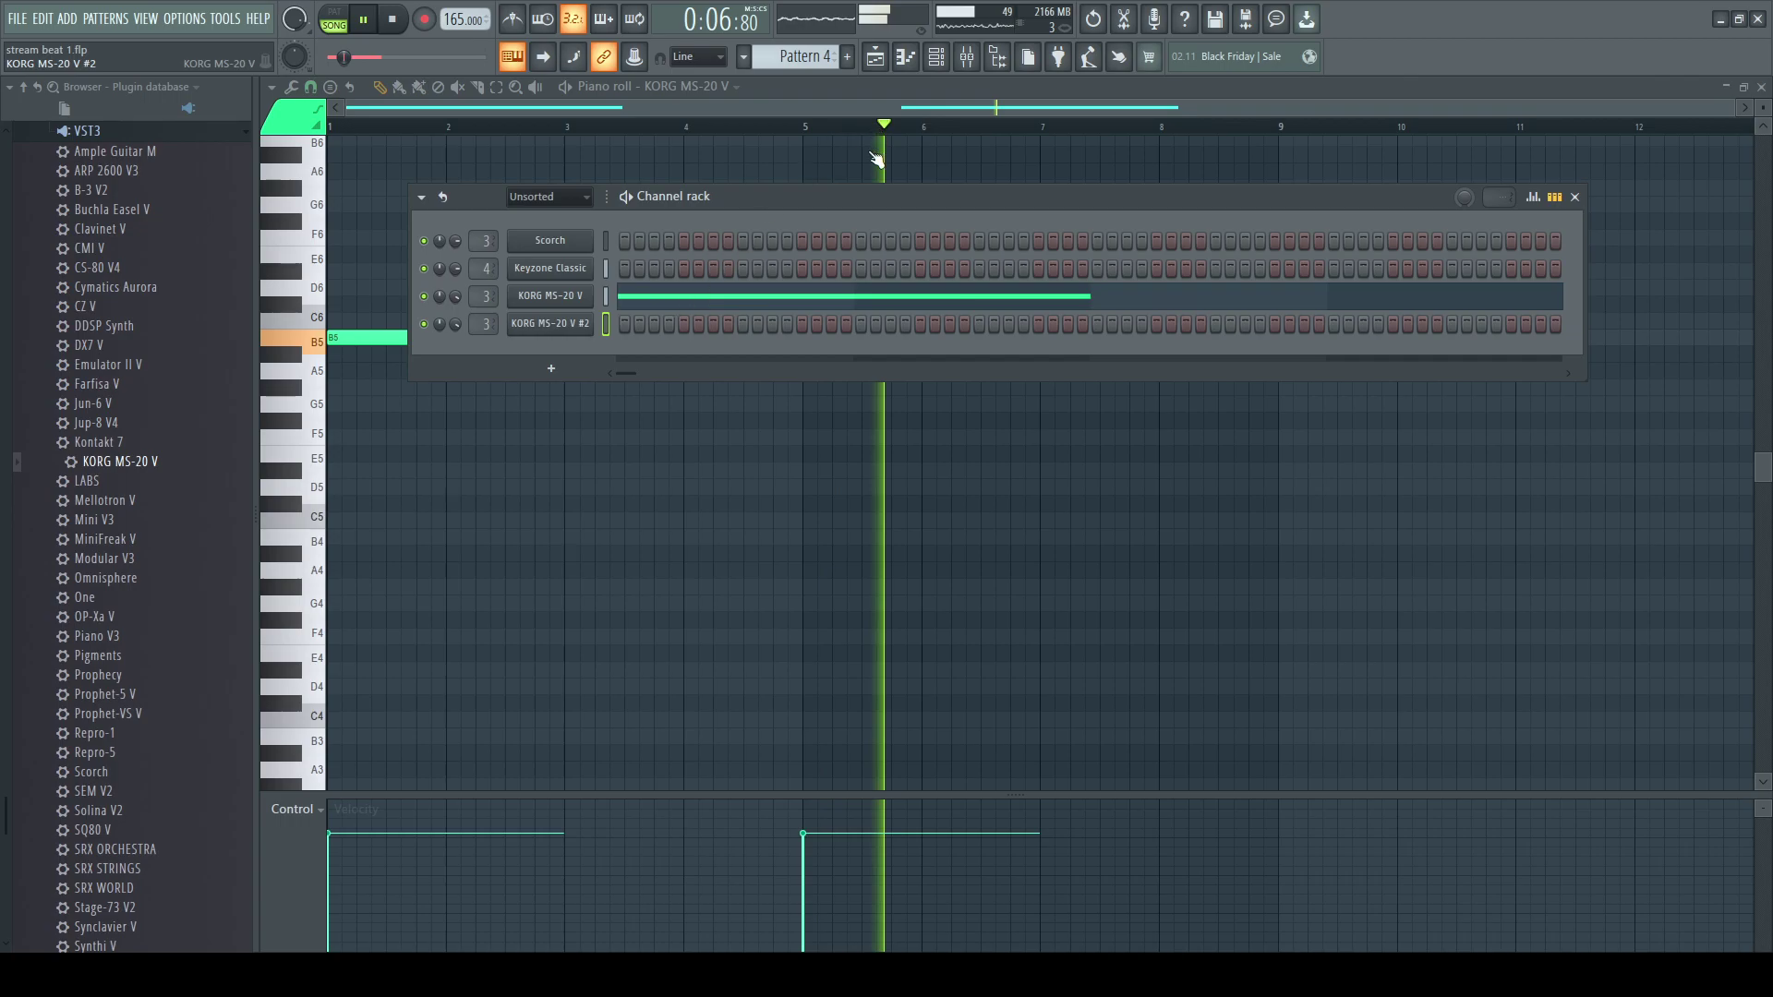
pyautogui.moveTo(784, 442); pyautogui.dragTo(852, 342)
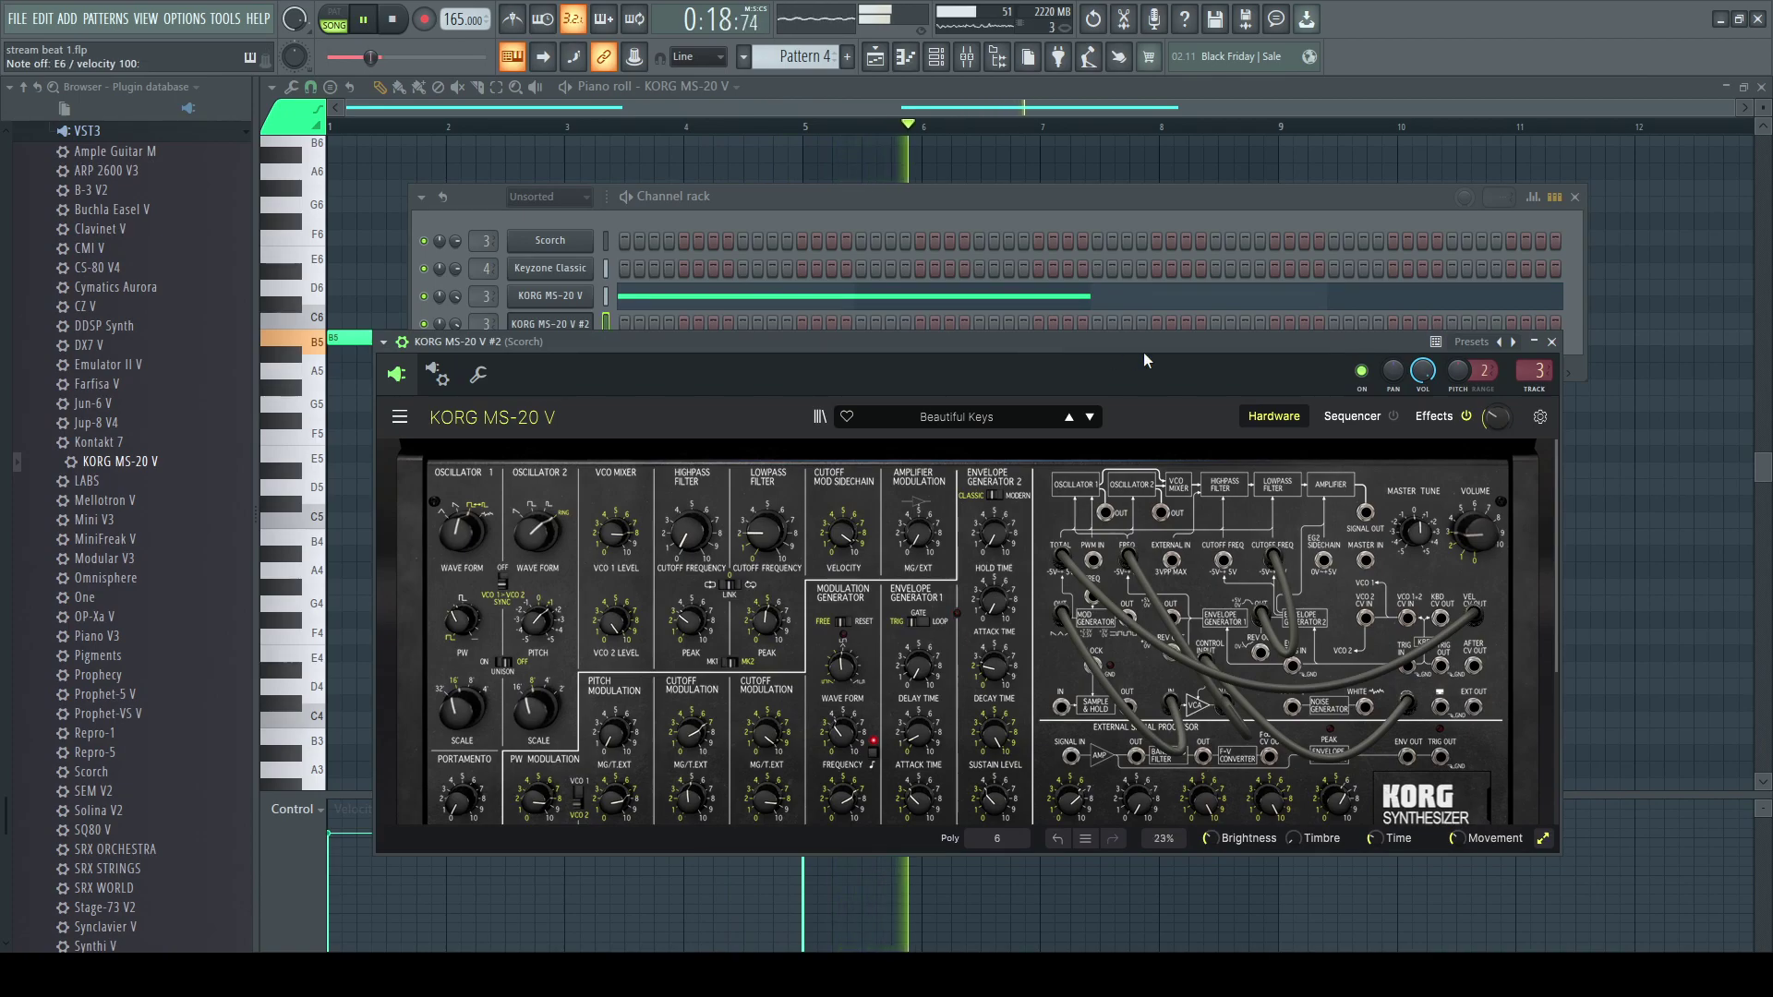
pyautogui.press('space')
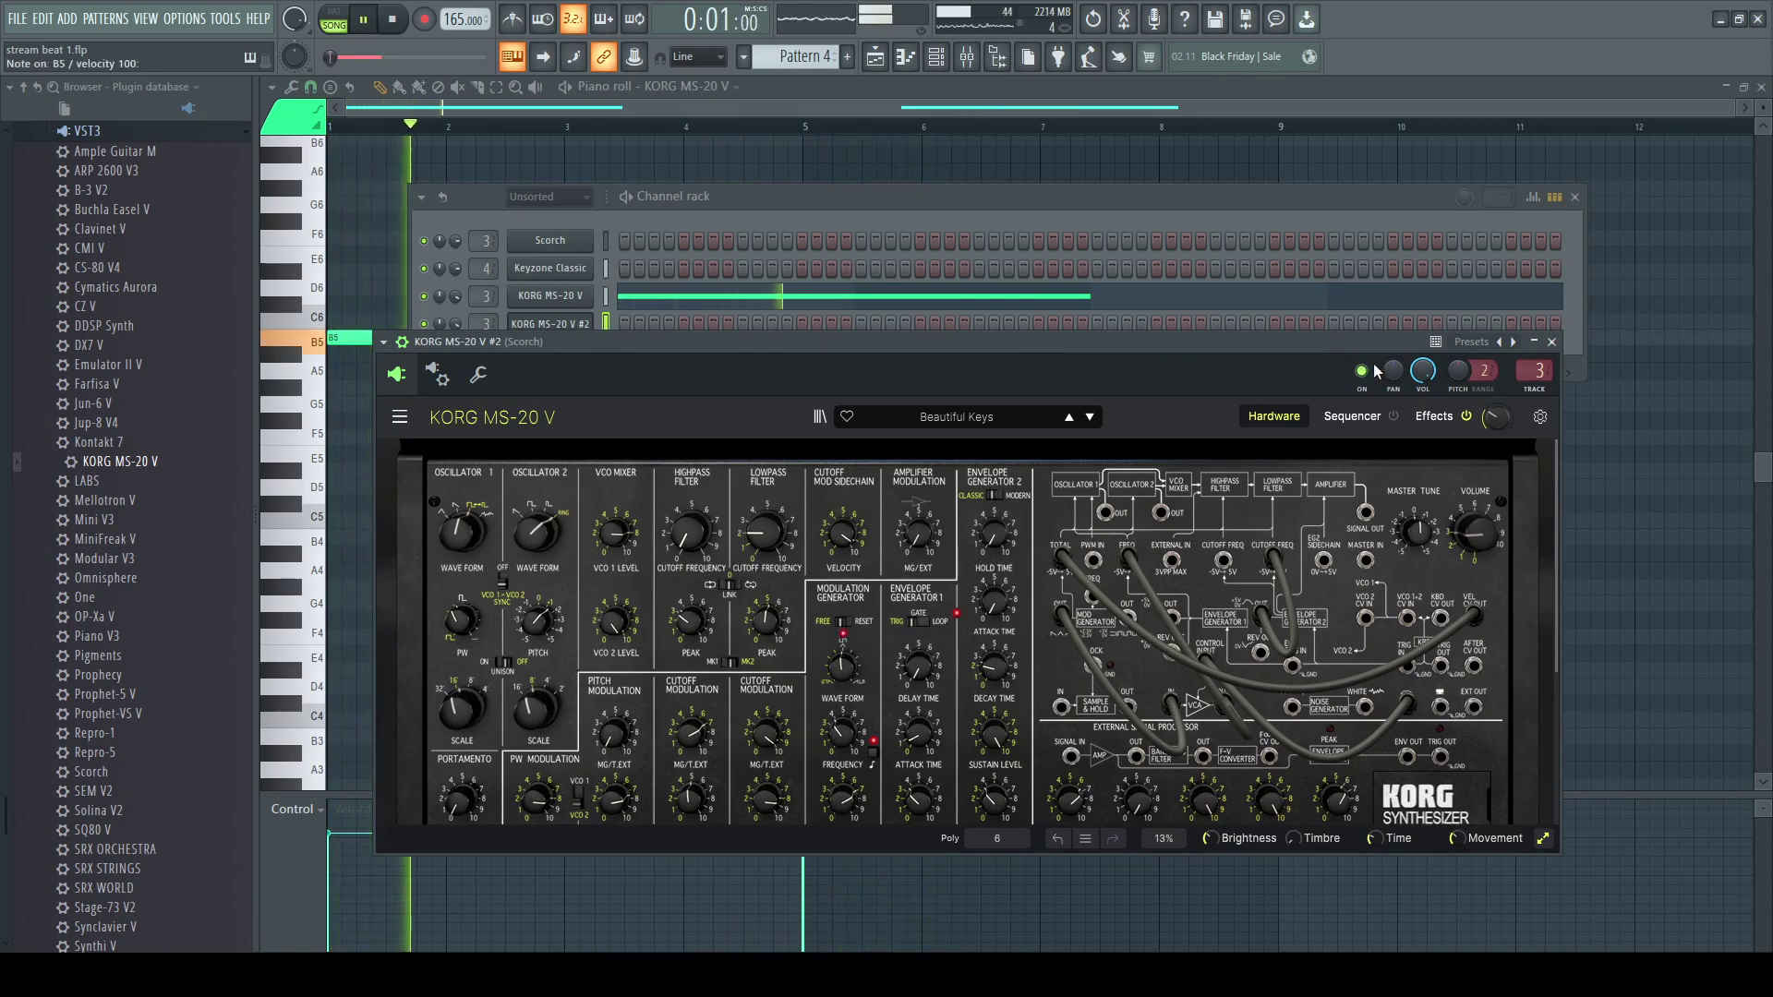
pyautogui.press('space')
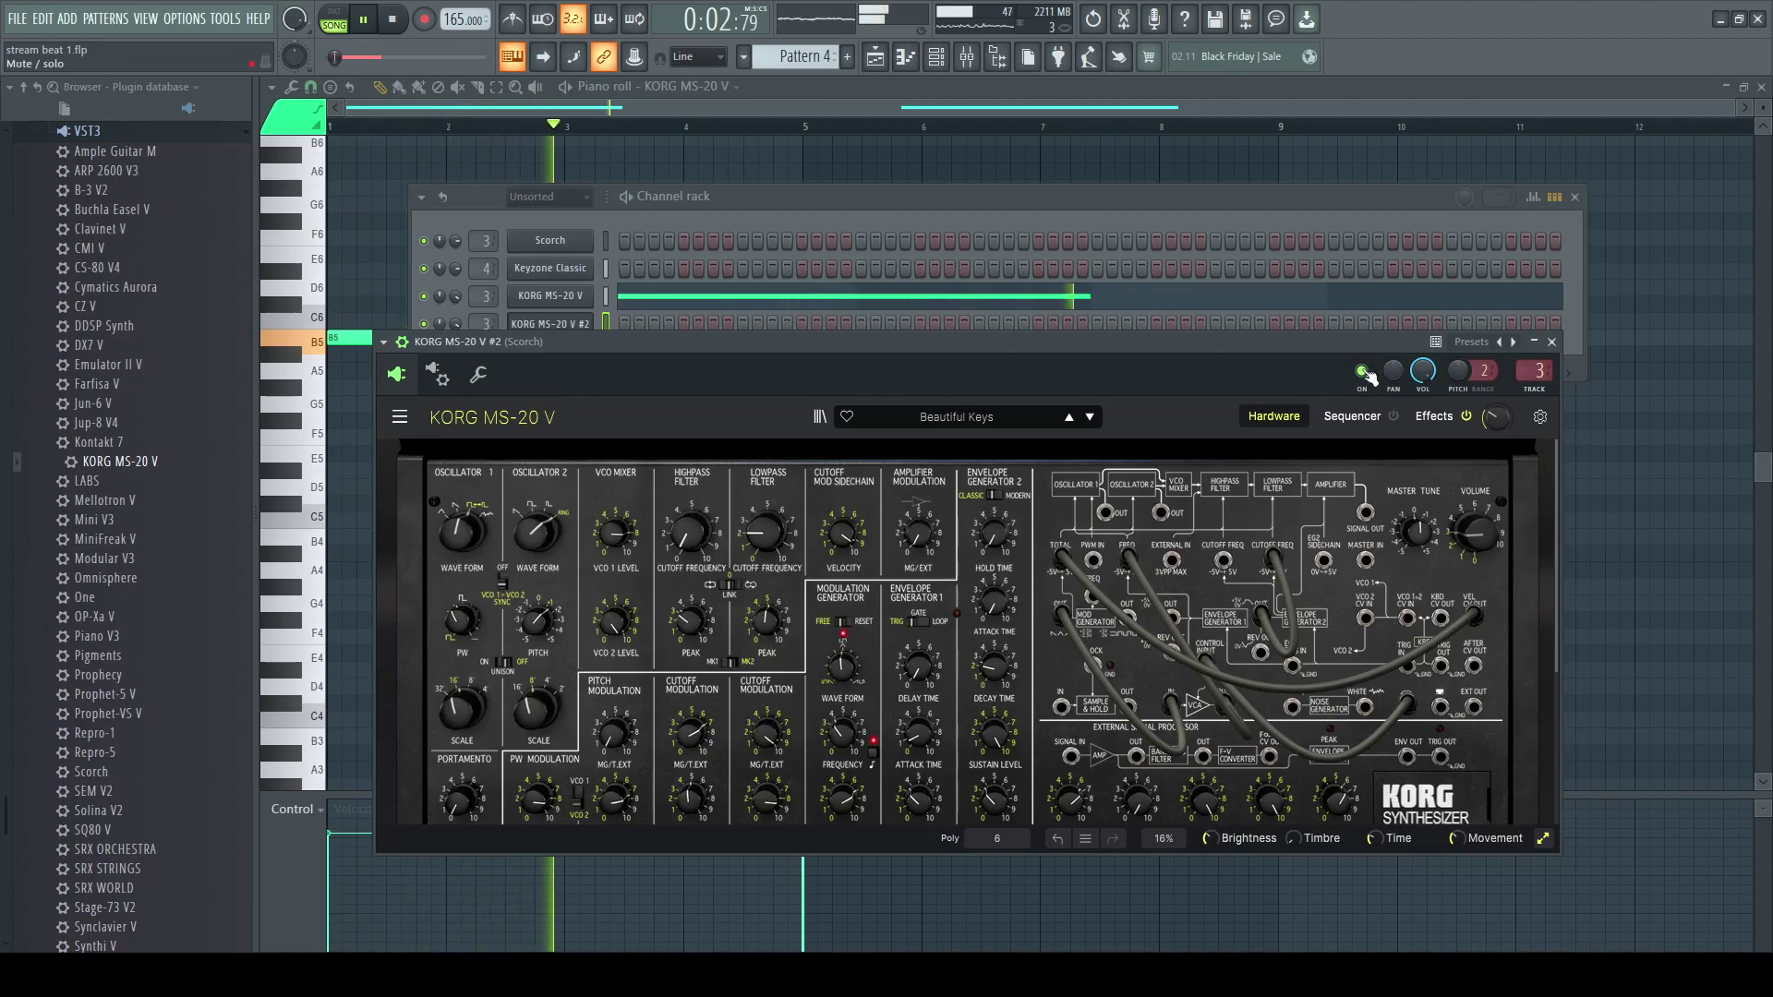
# - Route KORG MS-20 V #2 to mixer track 4, load its Chrome Legs preset and audition it with the loop
pyautogui.scroll(1, 1533, 371)
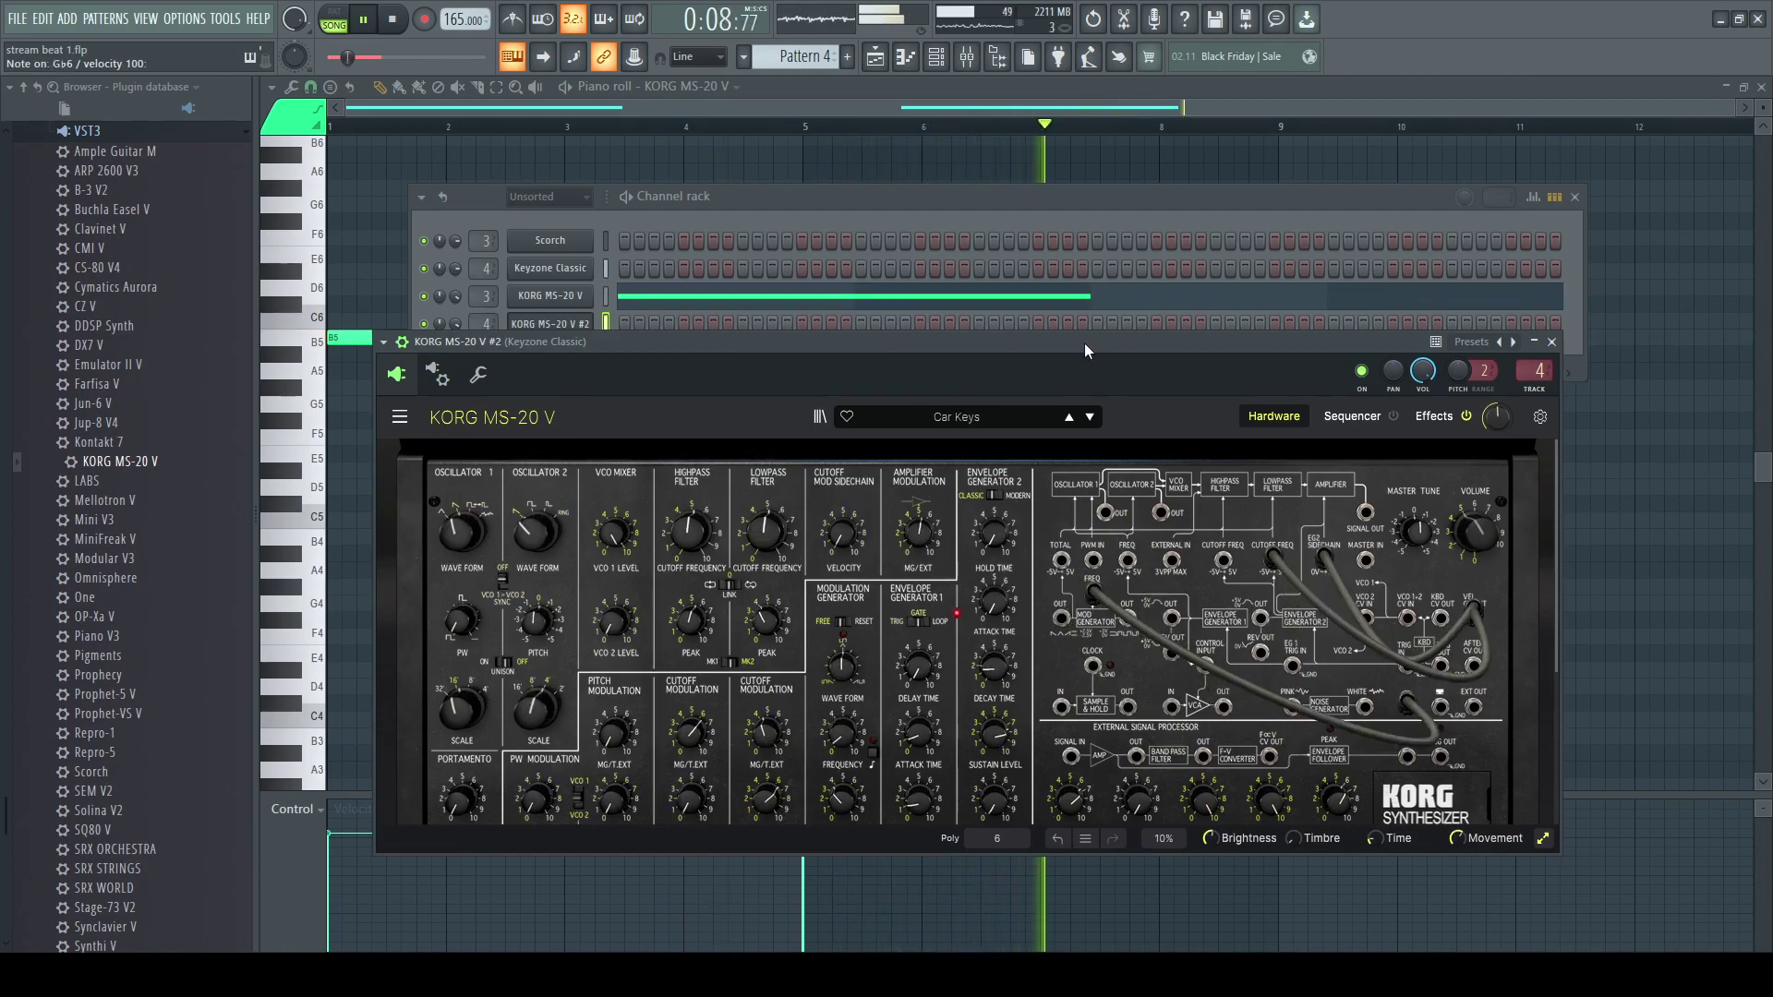
pyautogui.click(1091, 418)
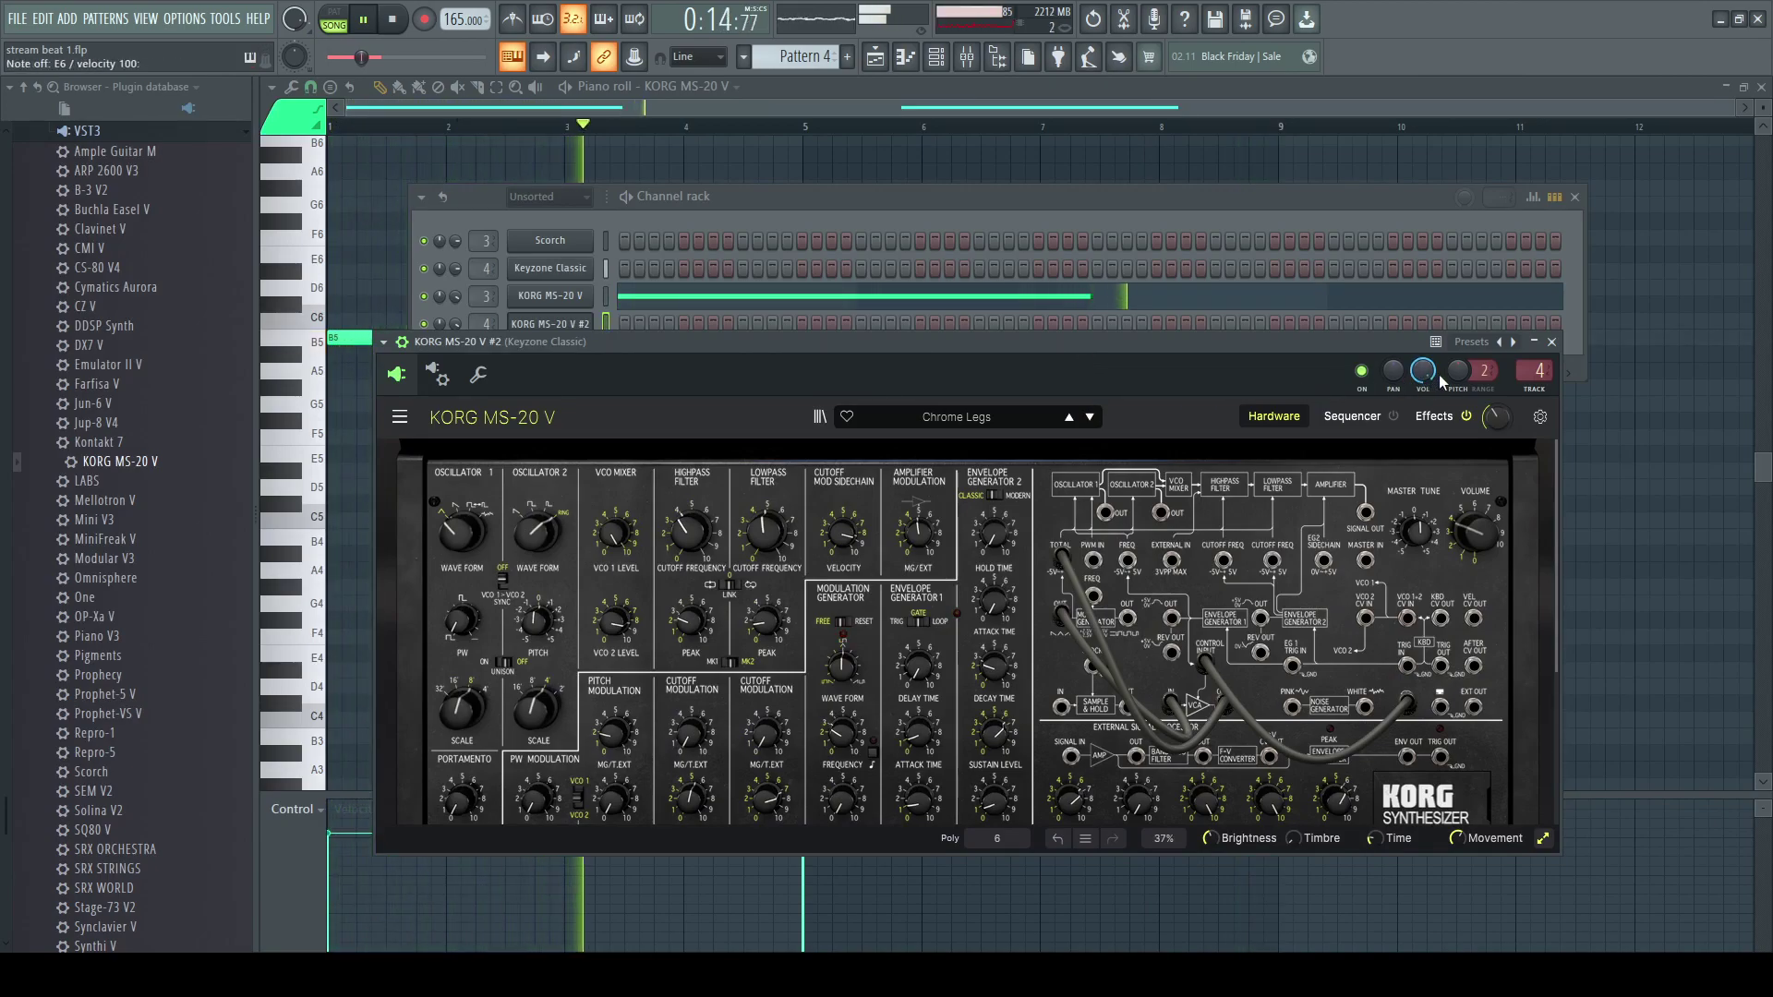
pyautogui.press('space')
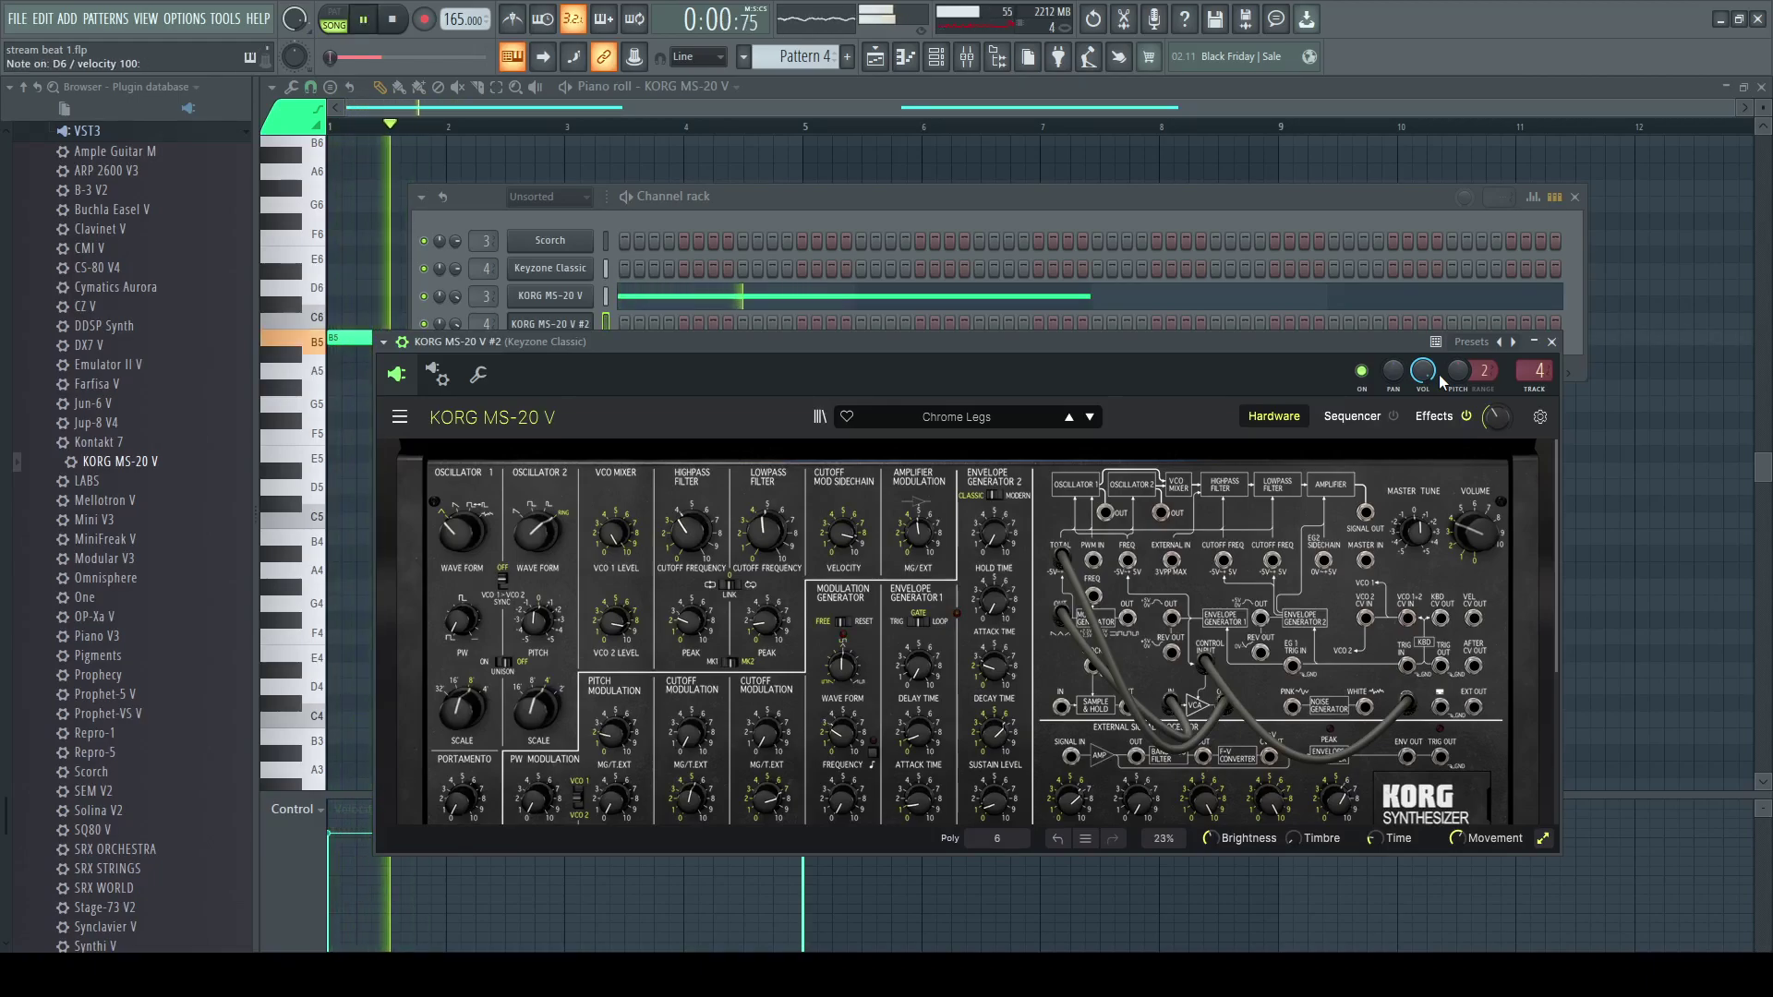
pyautogui.press('space')
pyautogui.press('space')
# - Stop playback and place a Pattern 4 clip on Track 5 of the playlist, starting at bar 8
pyautogui.click(903, 80)
pyautogui.press('space')
pyautogui.press('space')
pyautogui.press('space')
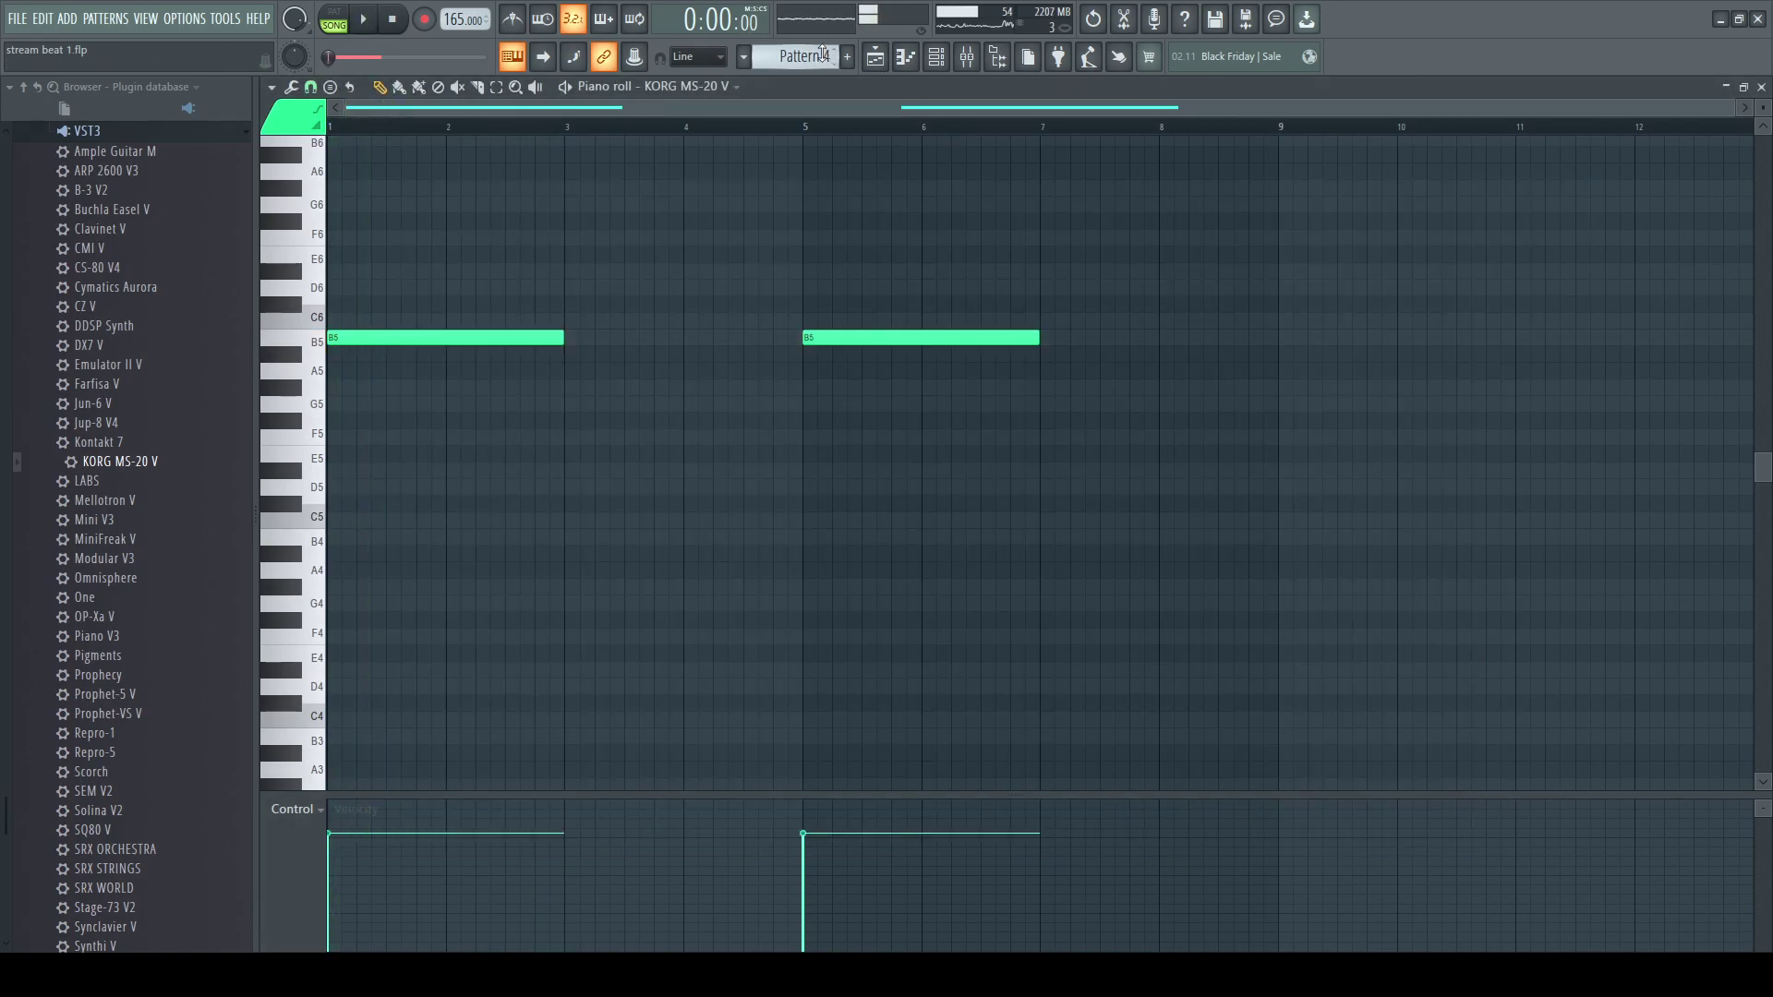
pyautogui.click(865, 58)
pyautogui.click(649, 380)
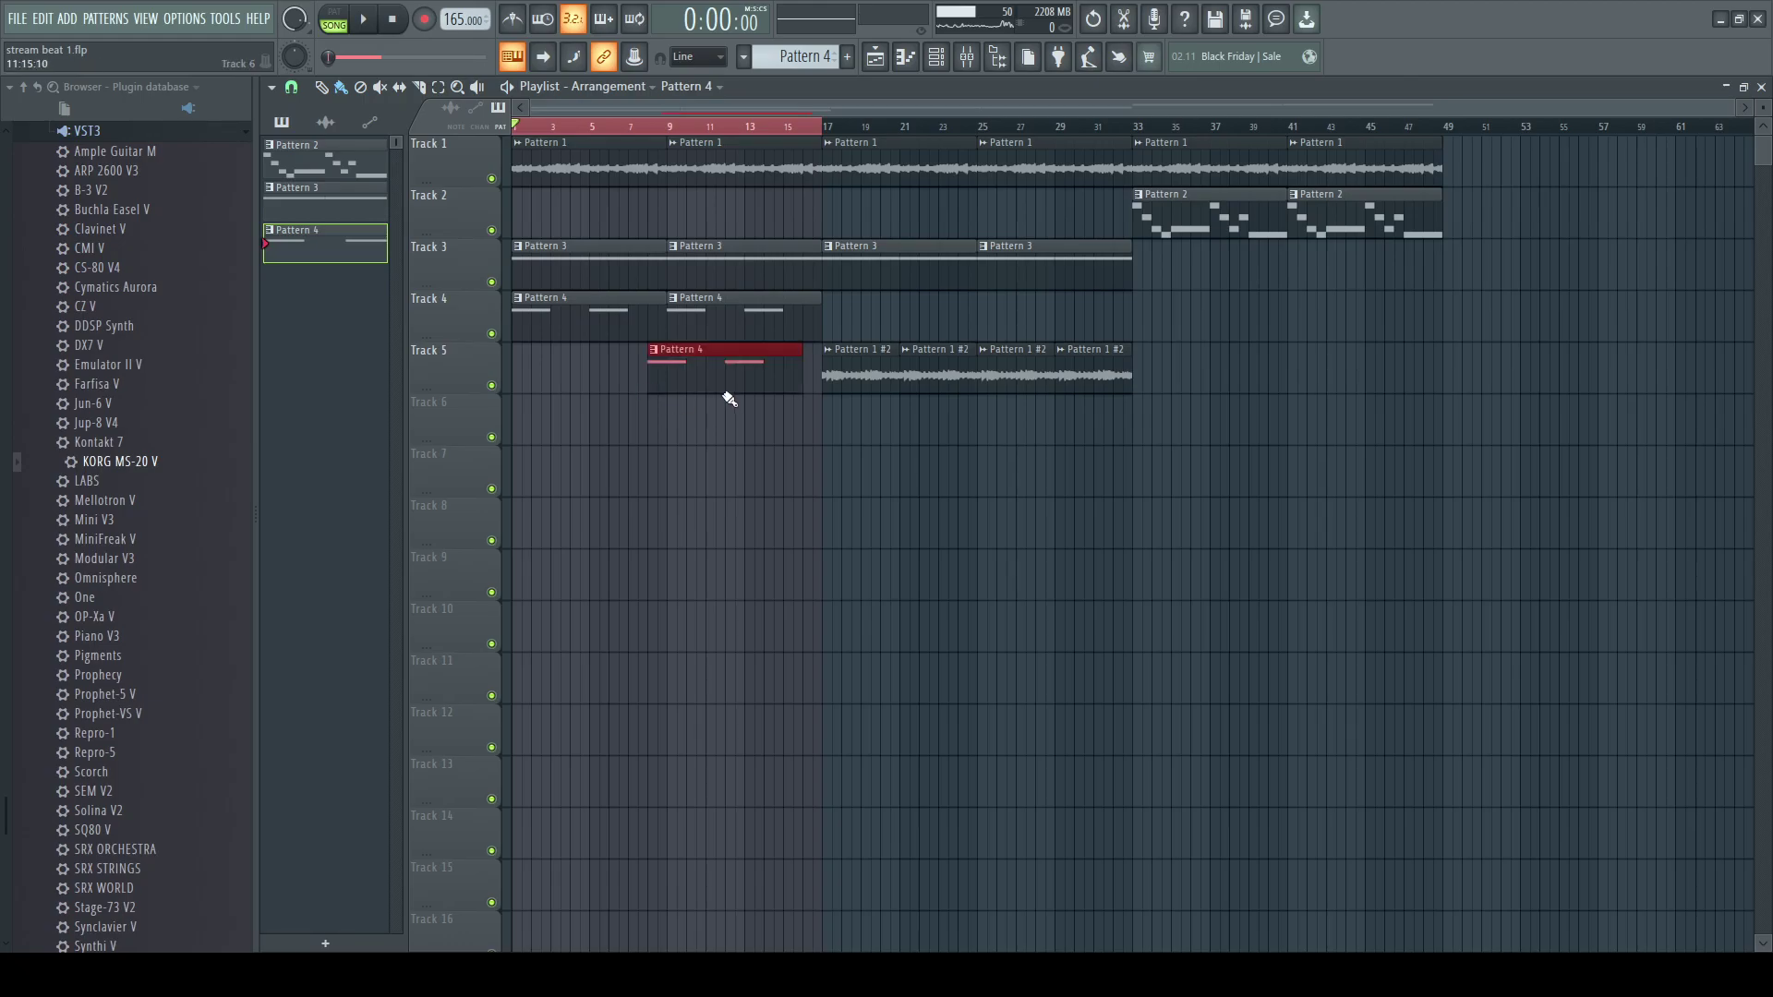